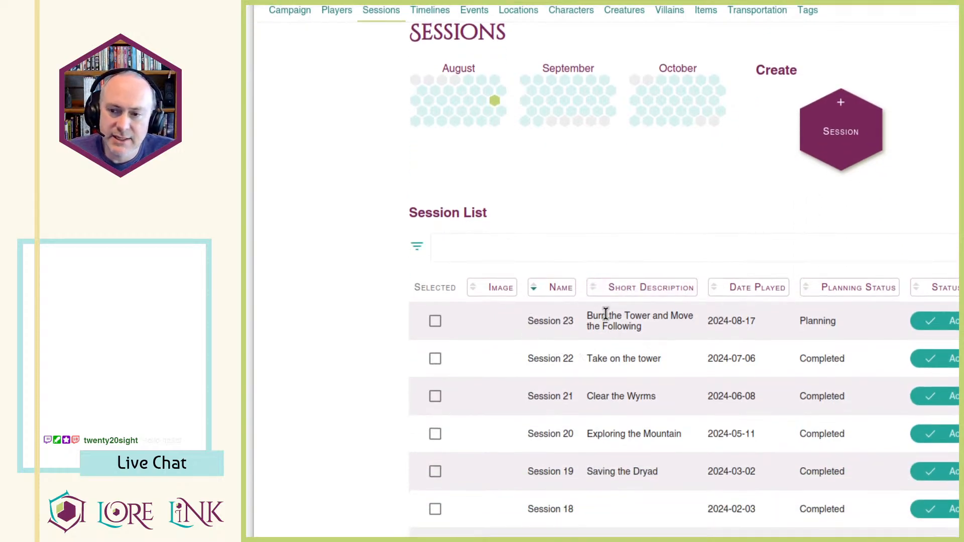
pyautogui.scroll(-4, 624, 340)
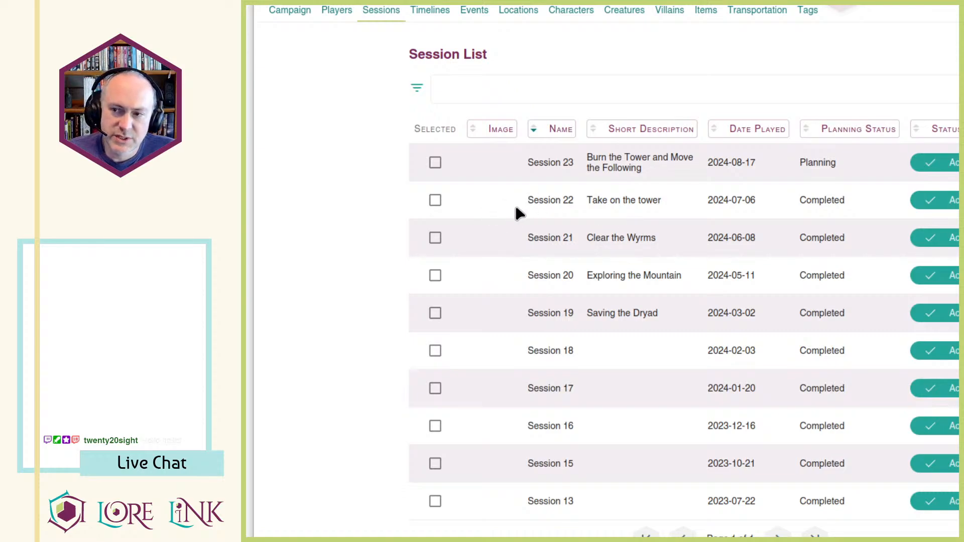
# Look through the campaign's session list, including the planned and completed sessions.
pyautogui.moveTo(791, 201); pyautogui.dragTo(837, 204)
pyautogui.click(864, 213)
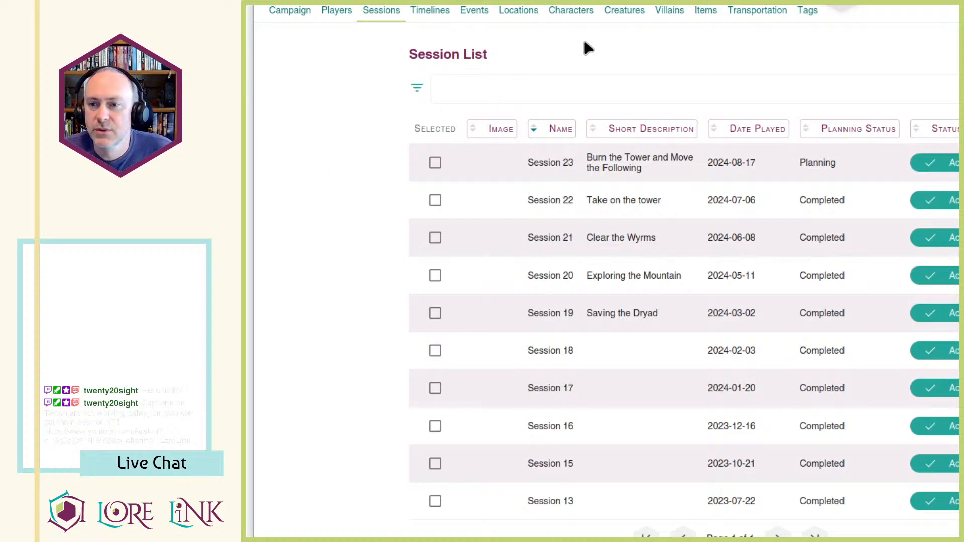
# Open the Lost Mammoth Valley location and view its hex map with the child location markers.
pyautogui.click(527, 15)
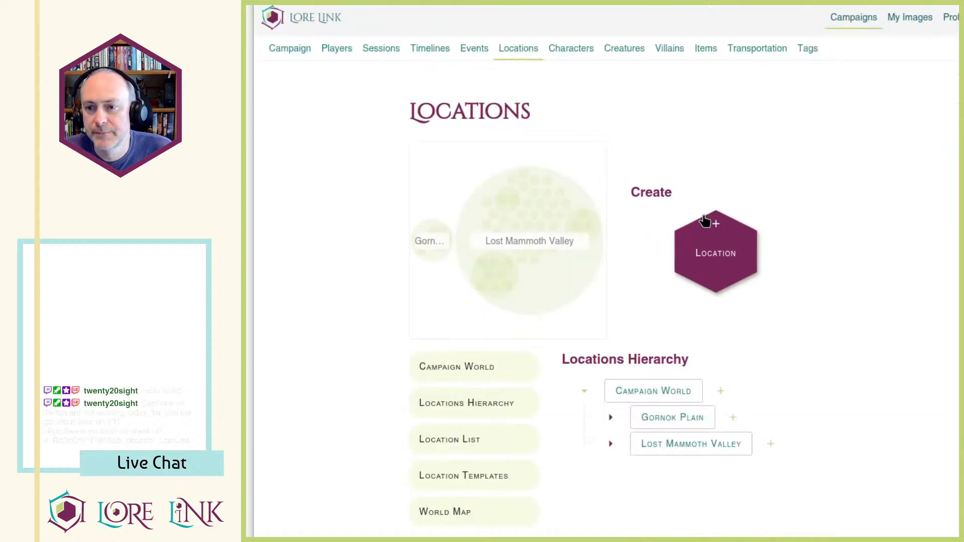
pyautogui.click(661, 445)
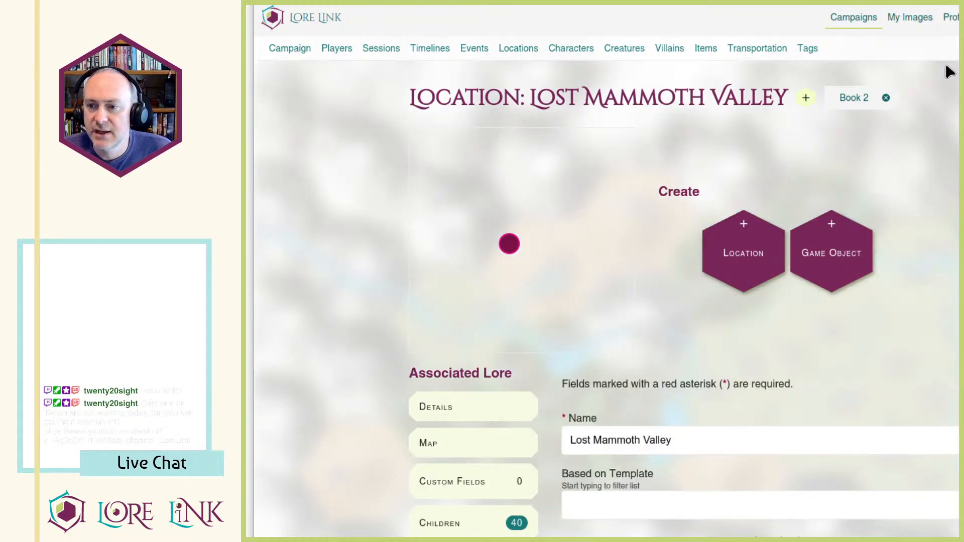
pyautogui.scroll(-5, 953, 80)
pyautogui.scroll(-10, 761, 271)
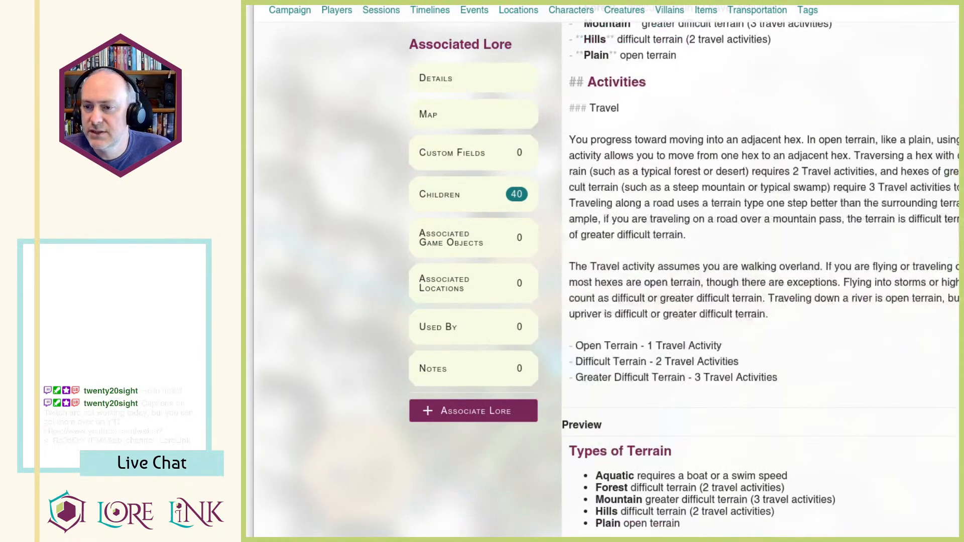
pyautogui.scroll(-5, 867, 527)
pyautogui.scroll(-5, 867, 527)
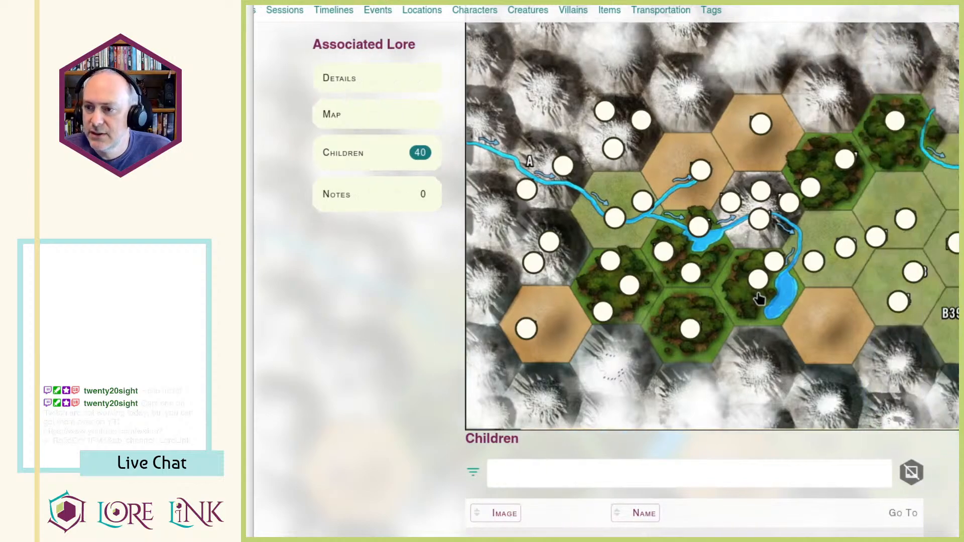
pyautogui.scroll(2, 670, 421)
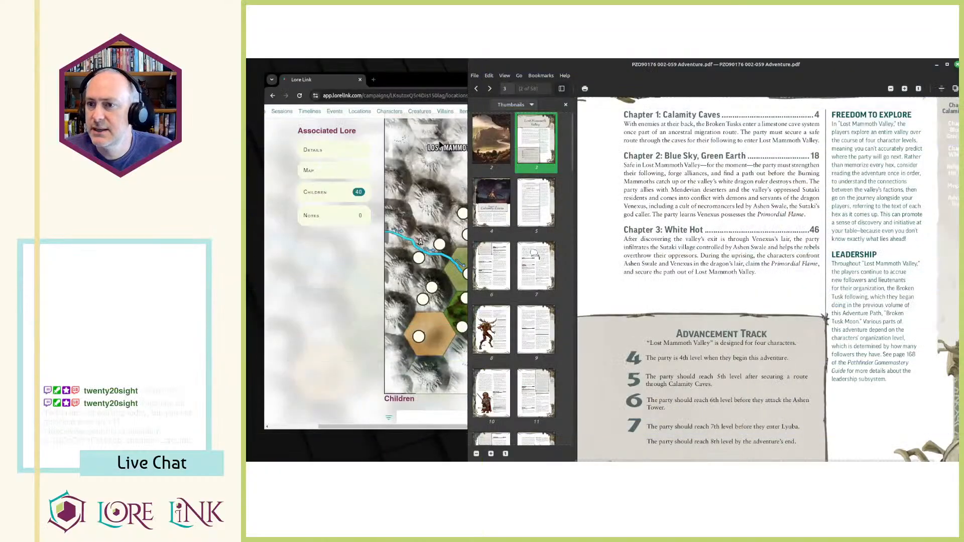
# Bring the adventure PDF into view beside Lore Link and read the Chapter 2: Blue Sky, Green Earth summary on page 3.
pyautogui.moveTo(467, 135); pyautogui.dragTo(446, 136)
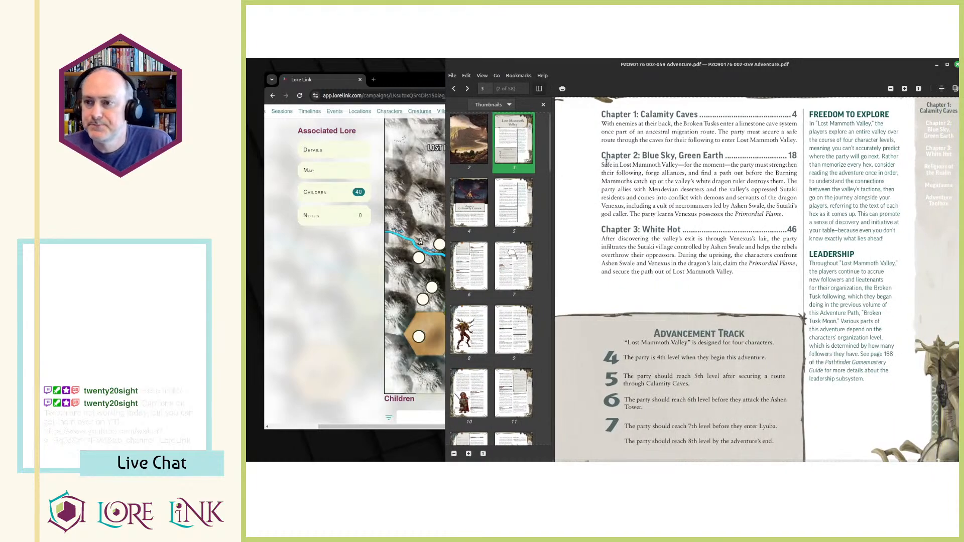
pyautogui.moveTo(602, 157); pyautogui.dragTo(764, 157)
pyautogui.click(719, 171)
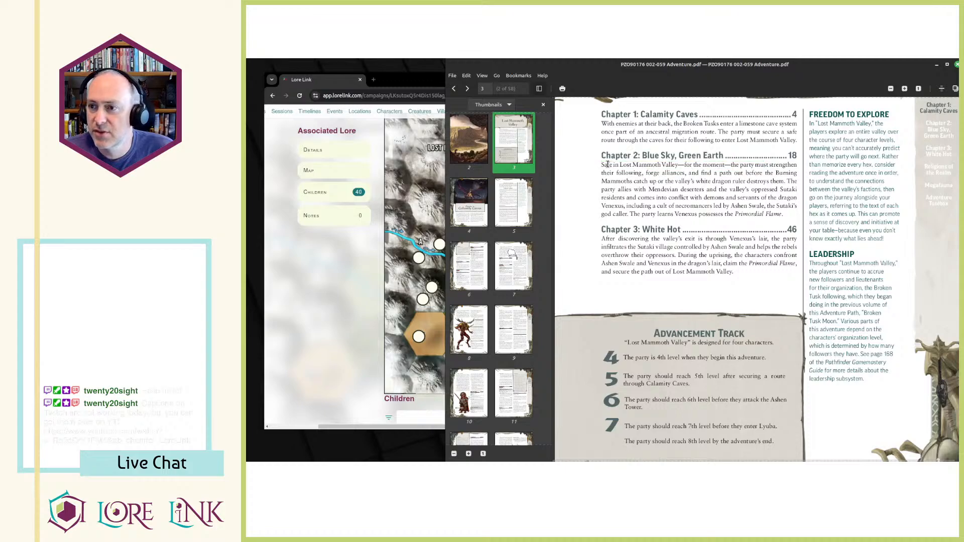
pyautogui.moveTo(602, 164); pyautogui.dragTo(792, 215)
pyautogui.click(784, 215)
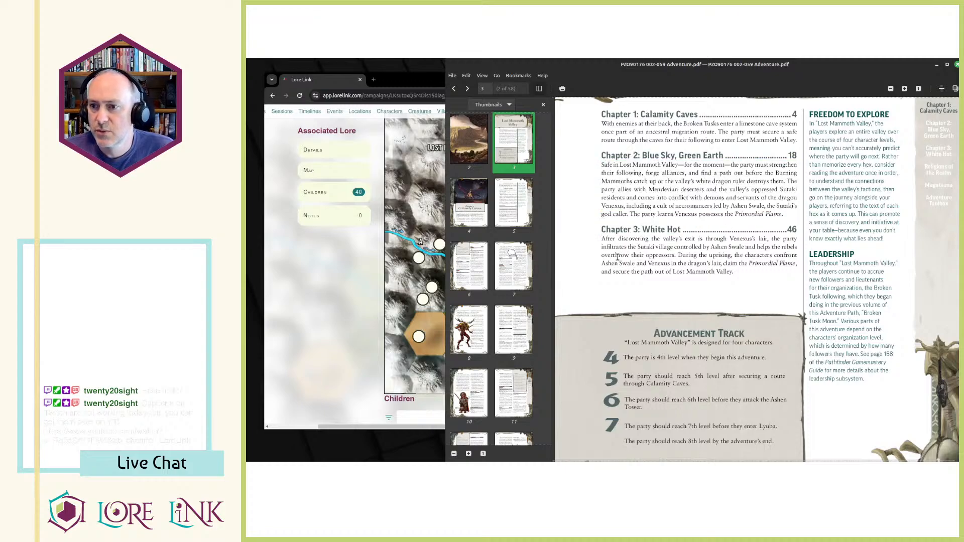
# Go to the Chapter 2 title page in the adventure PDF and continue to the Valley Events section on page 21.
pyautogui.scroll(-5, 491, 288)
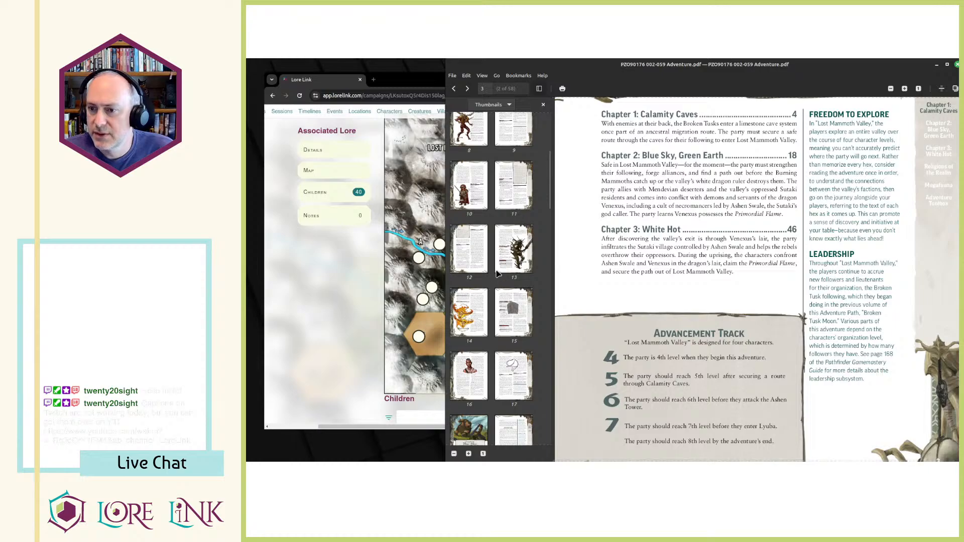
pyautogui.click(471, 315)
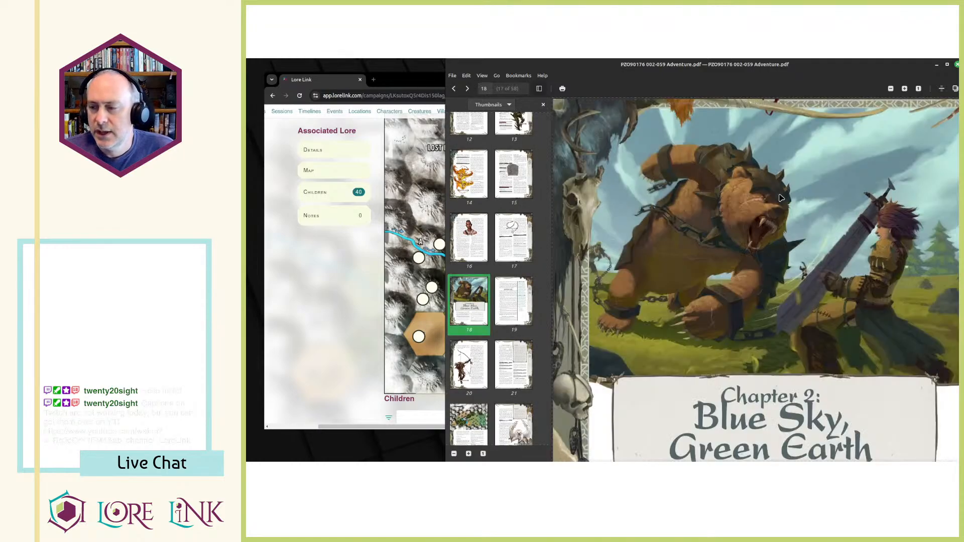
pyautogui.scroll(-10, 782, 198)
pyautogui.scroll(-5, 777, 248)
pyautogui.scroll(-6, 693, 221)
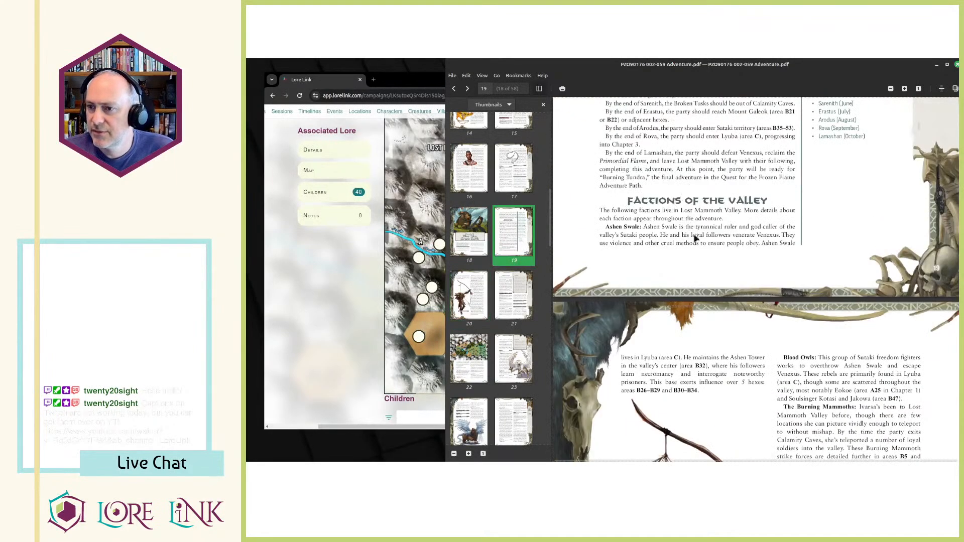
pyautogui.scroll(-8, 709, 253)
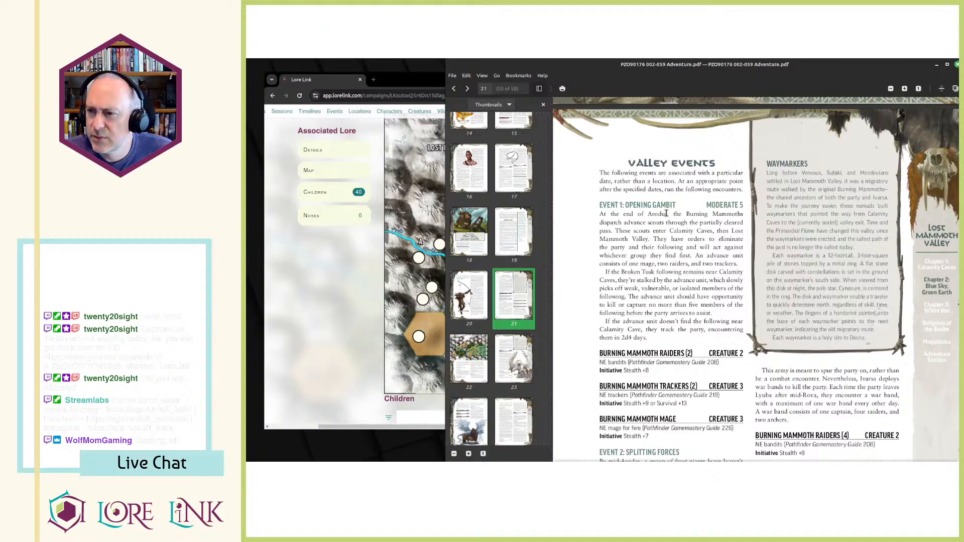
# Read Event 1: Opening Gambit and its Burning Mammoth creature entries, highlighting the description of the advance scouts.
pyautogui.moveTo(606, 223); pyautogui.dragTo(694, 303)
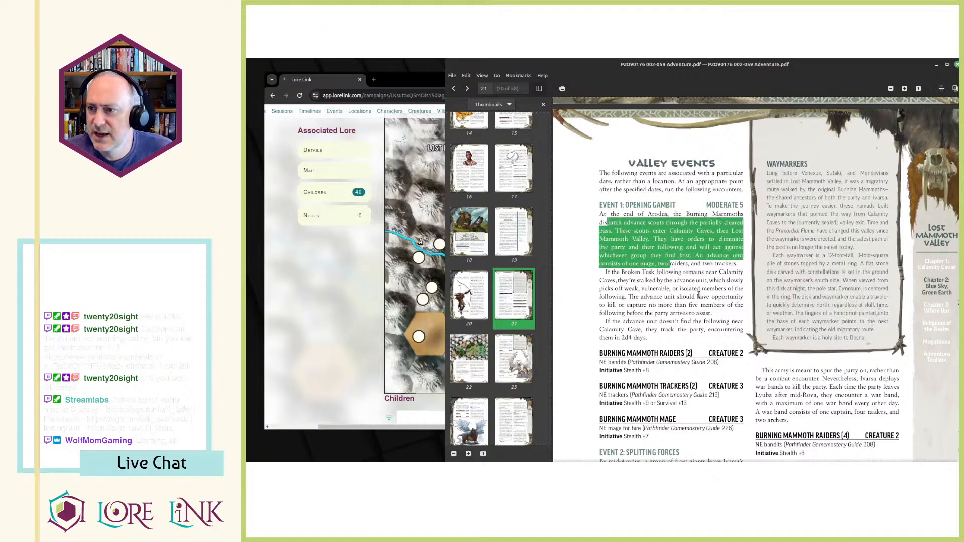
pyautogui.moveTo(614, 230); pyautogui.dragTo(671, 297)
pyautogui.scroll(-2, 671, 301)
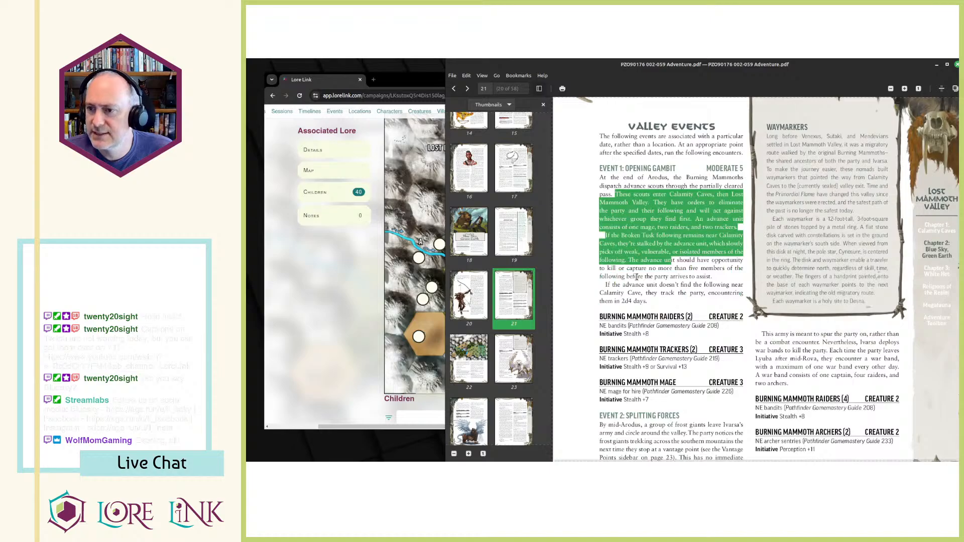
pyautogui.scroll(-3, 655, 234)
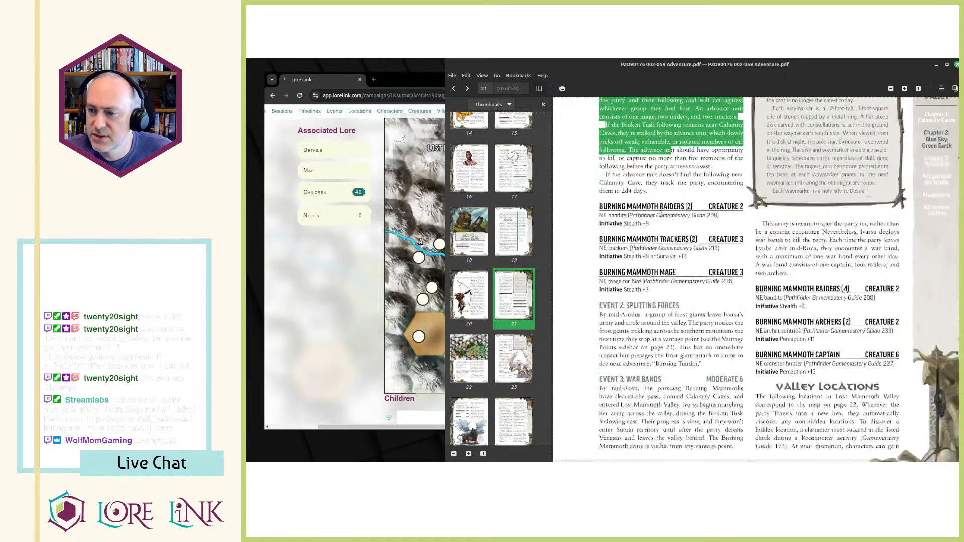
pyautogui.scroll(-4, 662, 216)
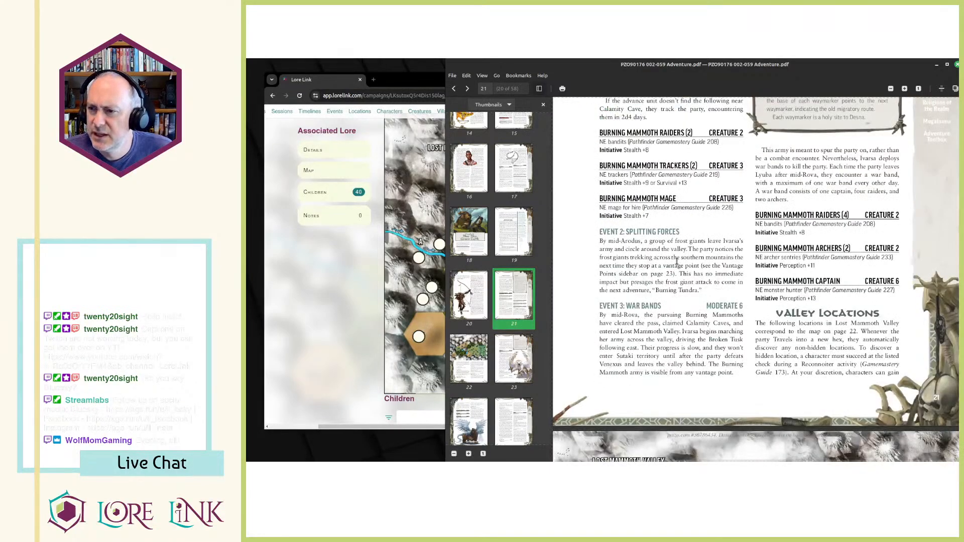
pyautogui.scroll(6, 648, 256)
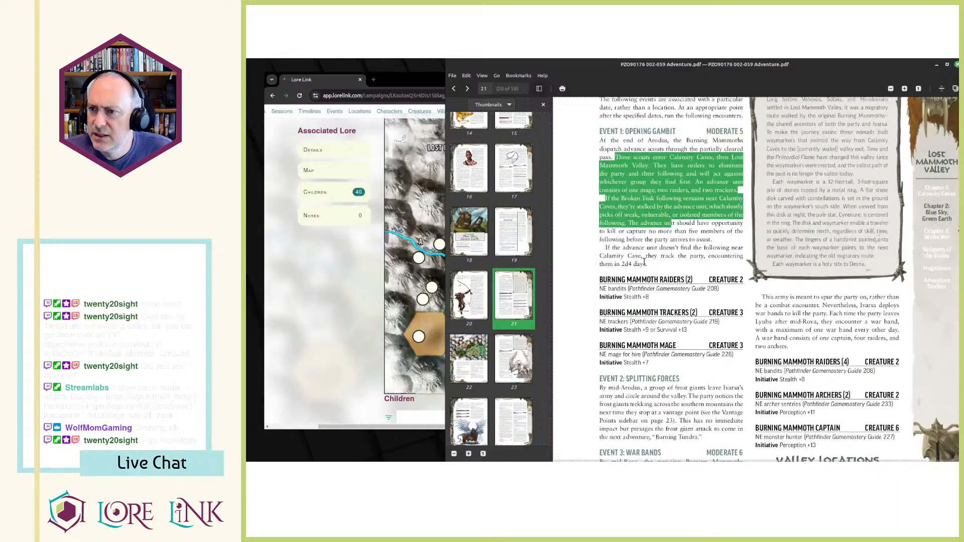
pyautogui.scroll(15, 644, 261)
# Read the Event 2: Splitting Forces paragraph about the frost giants, highlighting the text while following along.
pyautogui.scroll(-17, 637, 241)
pyautogui.scroll(-3, 635, 237)
pyautogui.moveTo(642, 278); pyautogui.dragTo(708, 321)
pyautogui.click(708, 322)
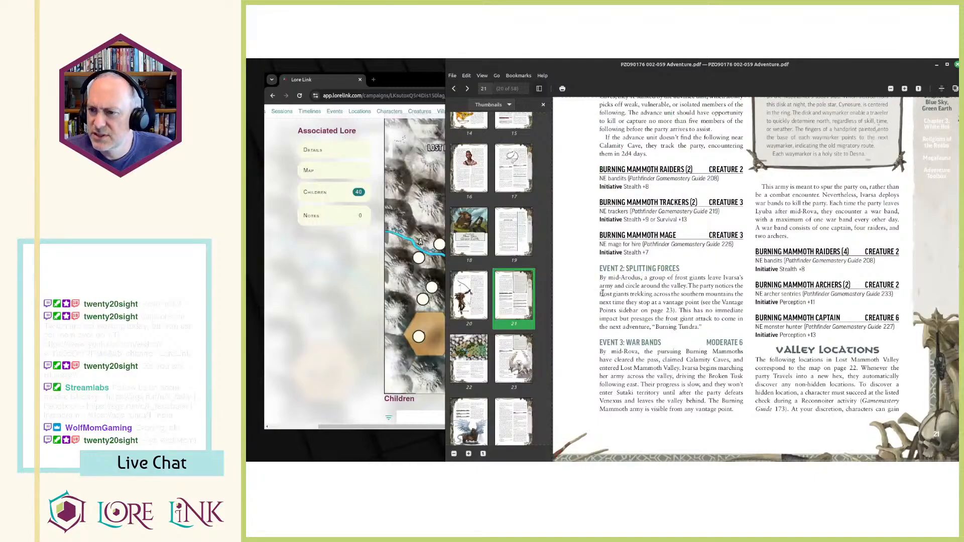
pyautogui.moveTo(603, 281); pyautogui.dragTo(713, 320)
pyautogui.click(714, 320)
# Read the Event 3: War Bands paragraph about the Burning Mammoths' advance, highlighting its text while following along.
pyautogui.scroll(-3, 698, 315)
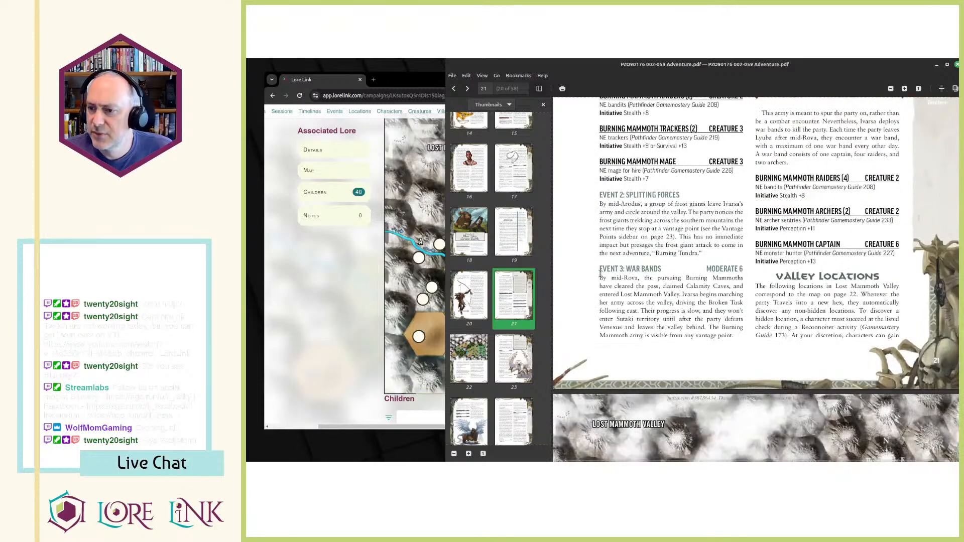
pyautogui.moveTo(601, 276); pyautogui.dragTo(705, 324)
pyautogui.click(705, 324)
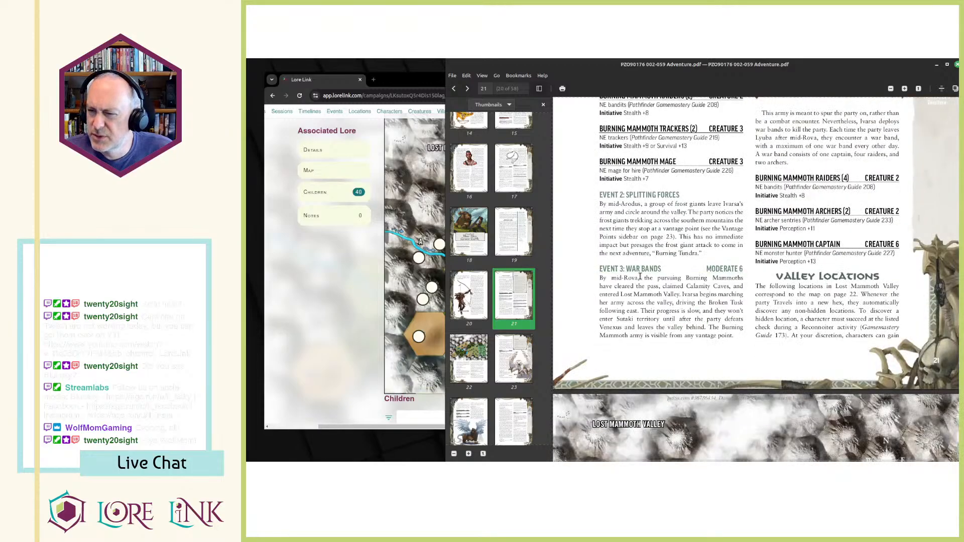
pyautogui.moveTo(611, 277); pyautogui.dragTo(730, 334)
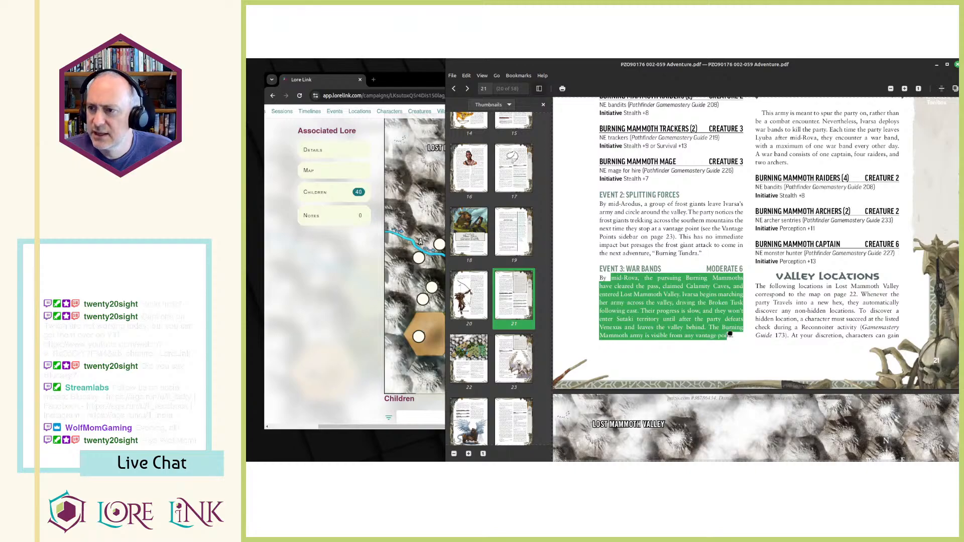
pyautogui.click(689, 328)
pyautogui.moveTo(612, 280); pyautogui.dragTo(730, 344)
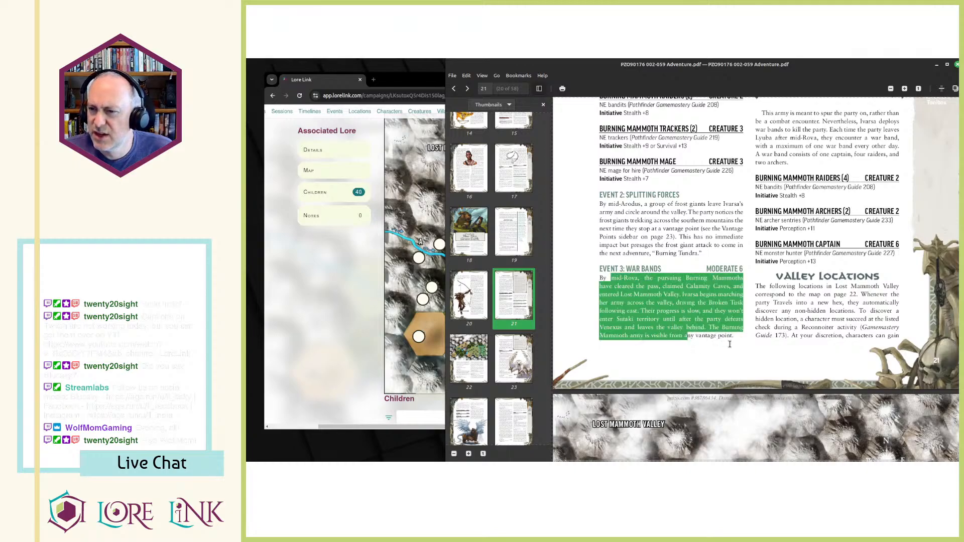
pyautogui.click(707, 332)
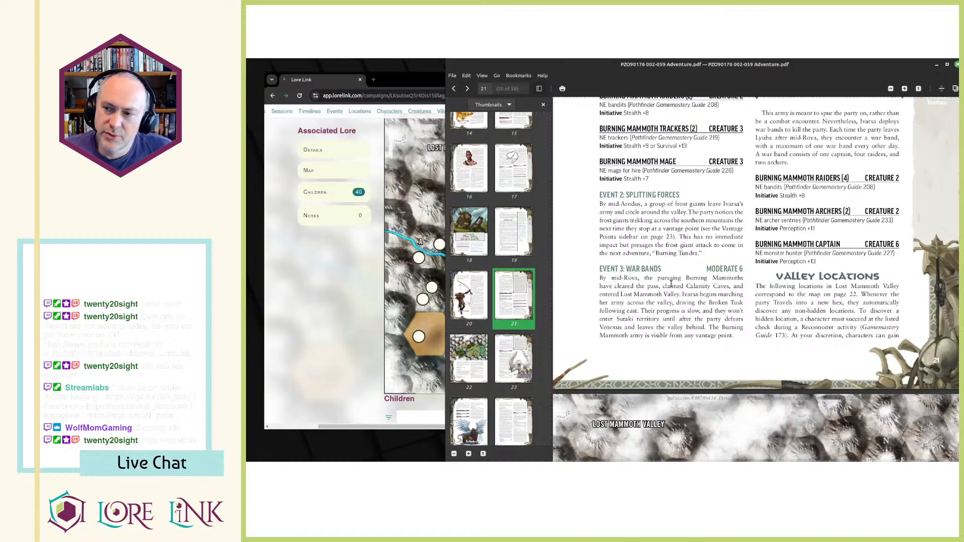
pyautogui.moveTo(661, 286); pyautogui.dragTo(737, 288)
pyautogui.click(735, 289)
pyautogui.moveTo(651, 286); pyautogui.dragTo(695, 324)
pyautogui.click(698, 334)
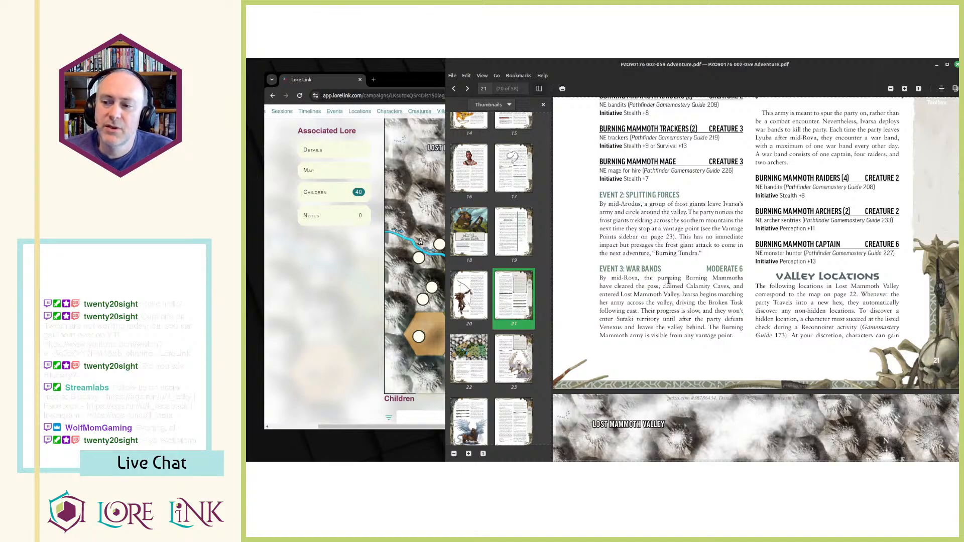
# Switch back to Lore Link and check the Lost Mammoth Valley map against the adventure PDF.
pyautogui.click(356, 311)
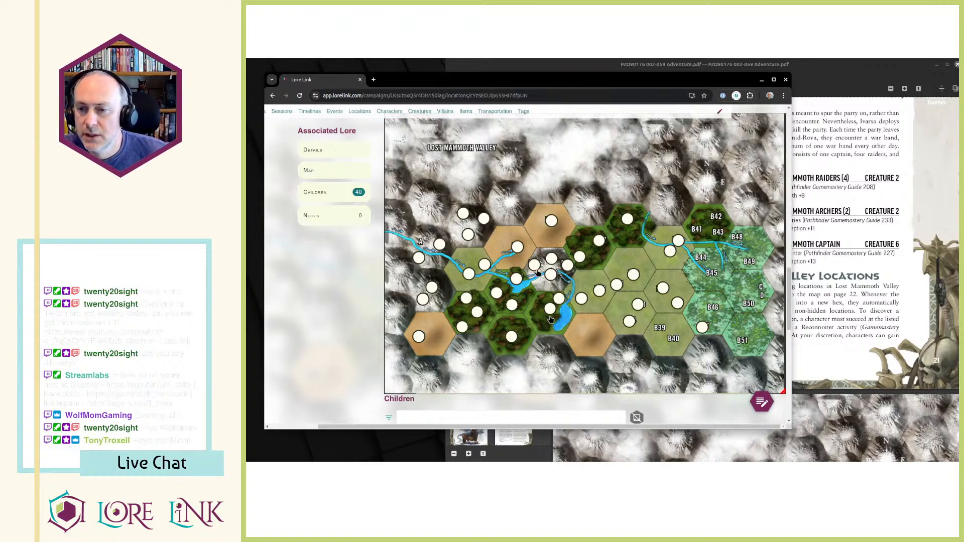
pyautogui.click(883, 265)
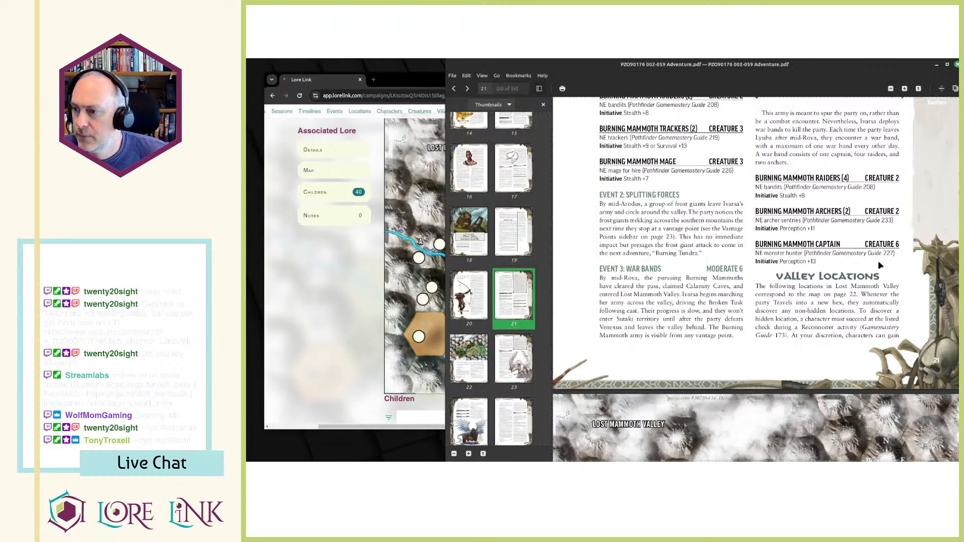
pyautogui.click(334, 297)
pyautogui.scroll(3, 341, 105)
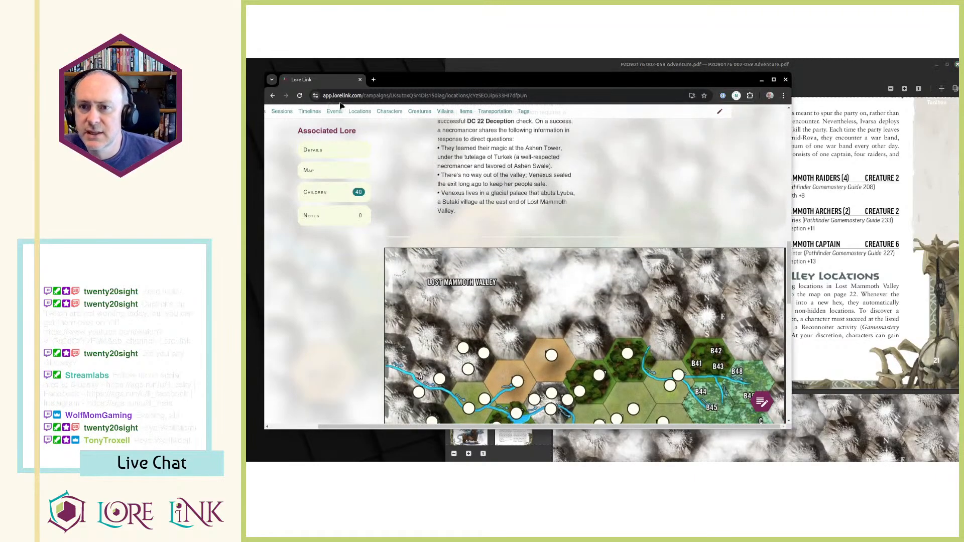
# Open the campaign's timelines in a new browser tab and show the intervals of the Blue Sky, Green Earth timeline.
pyautogui.middleClick(310, 113)
pyautogui.hotkey('ctrl', 'Tab')
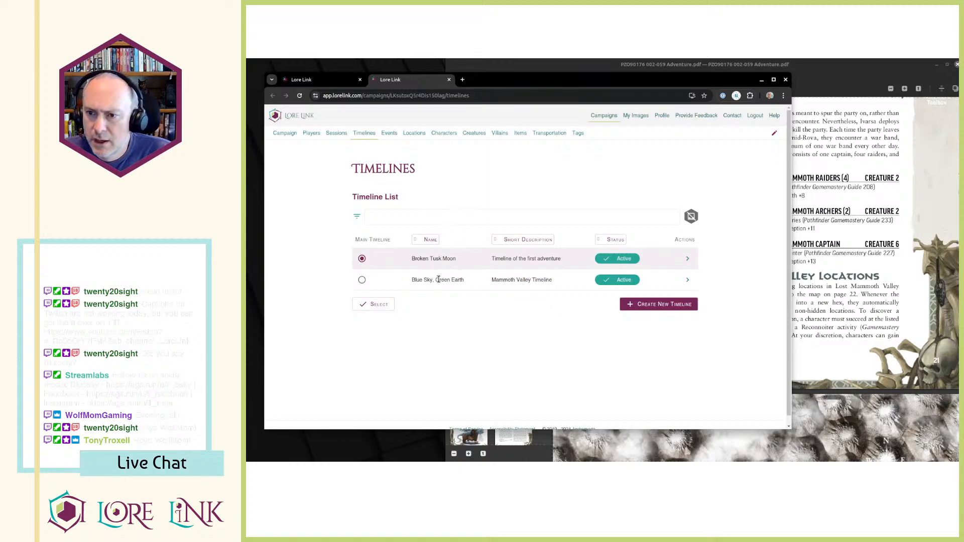
pyautogui.click(362, 280)
pyautogui.click(687, 279)
pyautogui.scroll(-3, 637, 258)
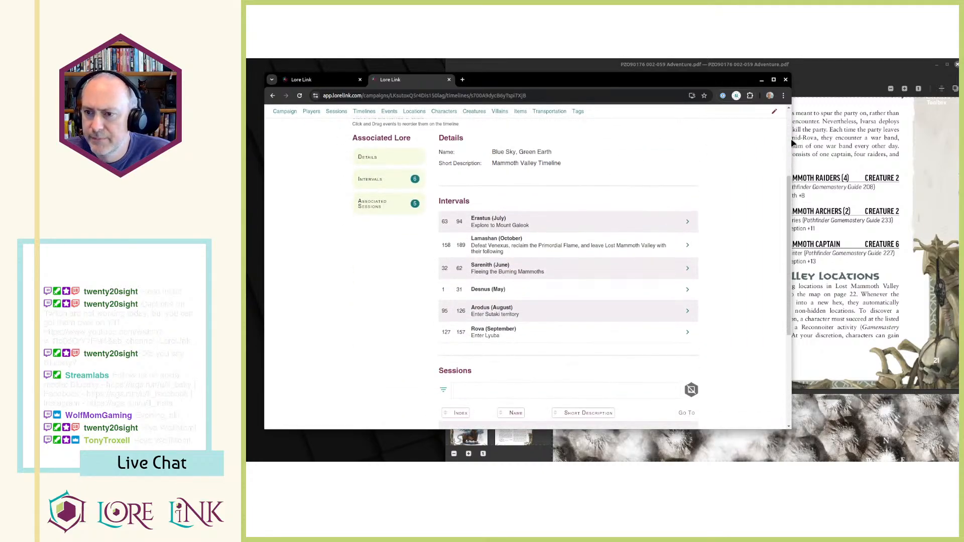
# Compare the Valley Events dates in the PDF with the Blue Sky, Green Earth timeline's month intervals and associated sessions.
pyautogui.click(840, 360)
pyautogui.scroll(3, 648, 264)
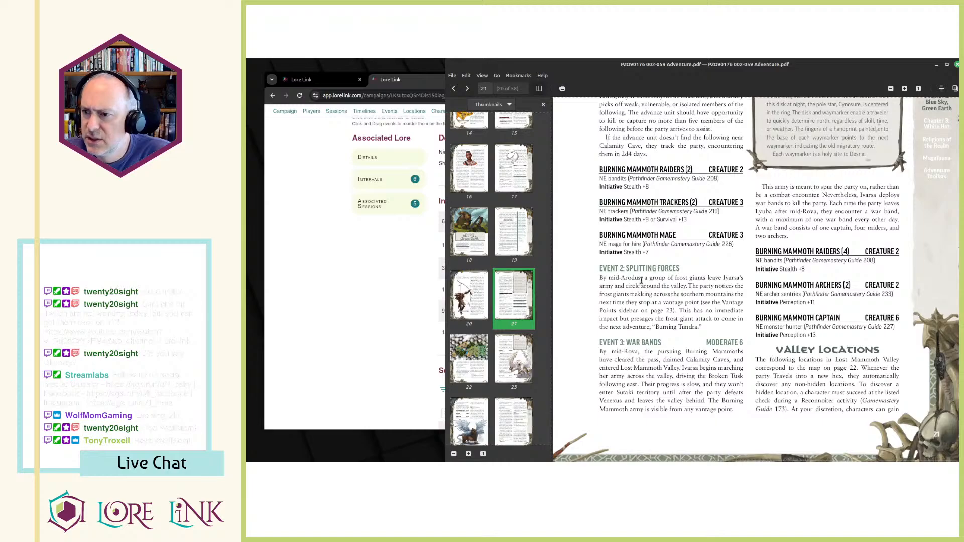
pyautogui.click(342, 299)
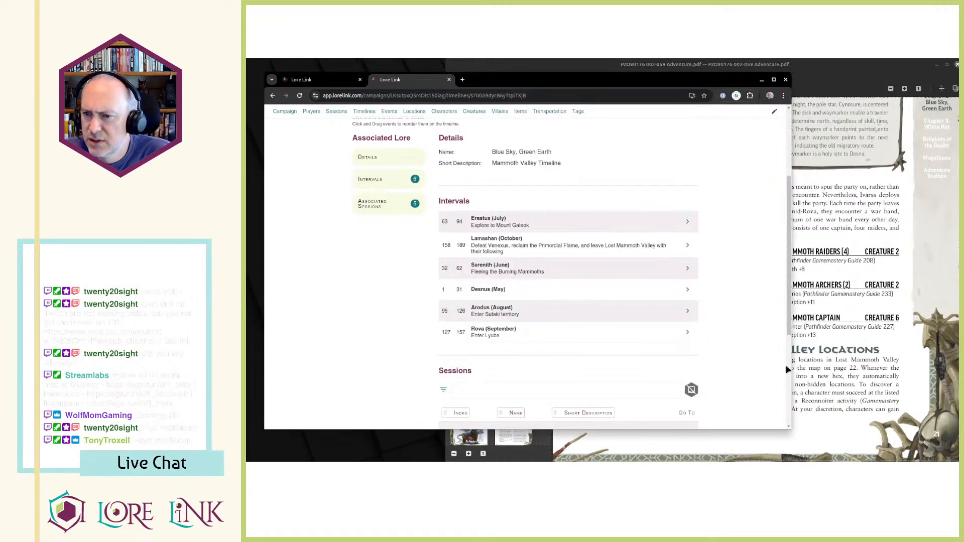
pyautogui.click(807, 373)
pyautogui.click(451, 294)
pyautogui.scroll(-3, 454, 295)
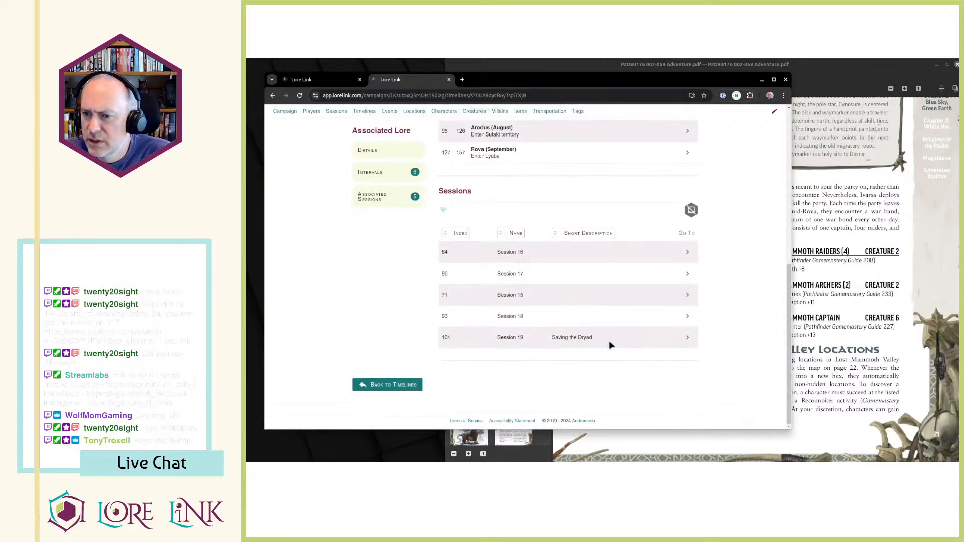
pyautogui.scroll(5, 533, 335)
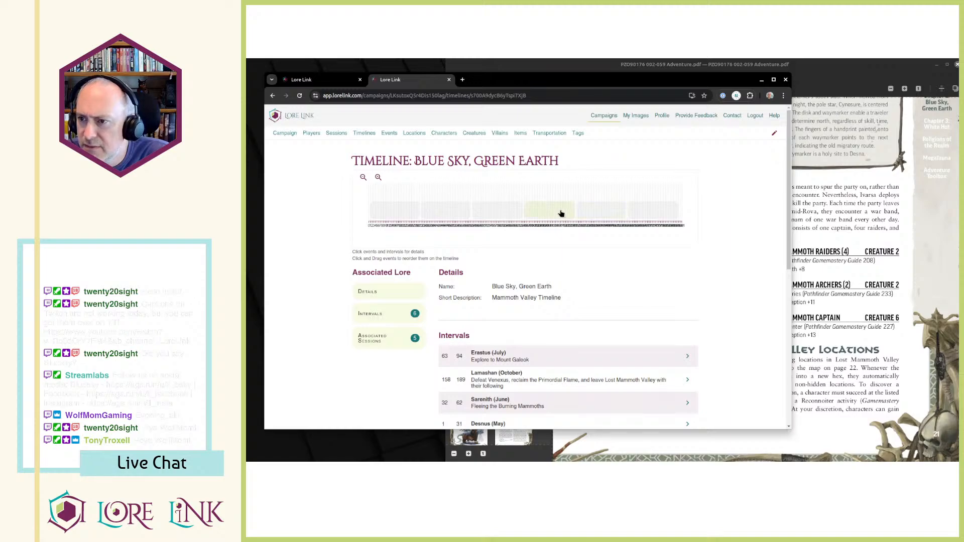
# Adjust the Blue Sky, Green Earth timeline's zoom and show the details of the Sarenith (June) interval.
pyautogui.scroll(-5, 535, 253)
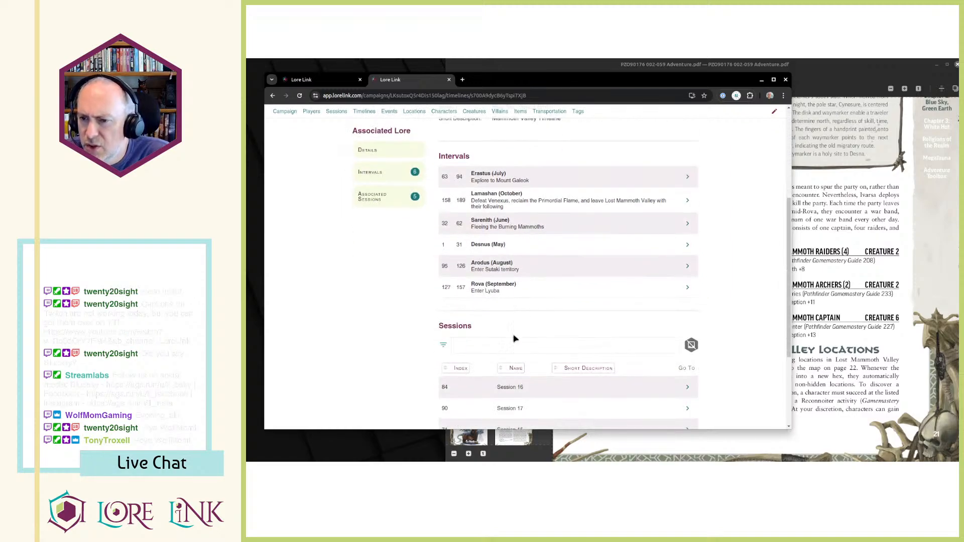
pyautogui.scroll(5, 532, 382)
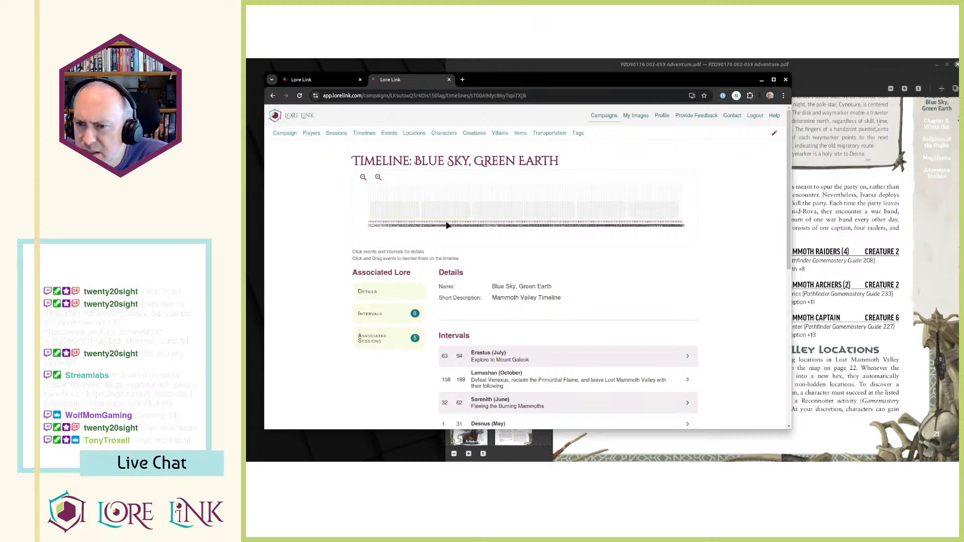
pyautogui.click(378, 178)
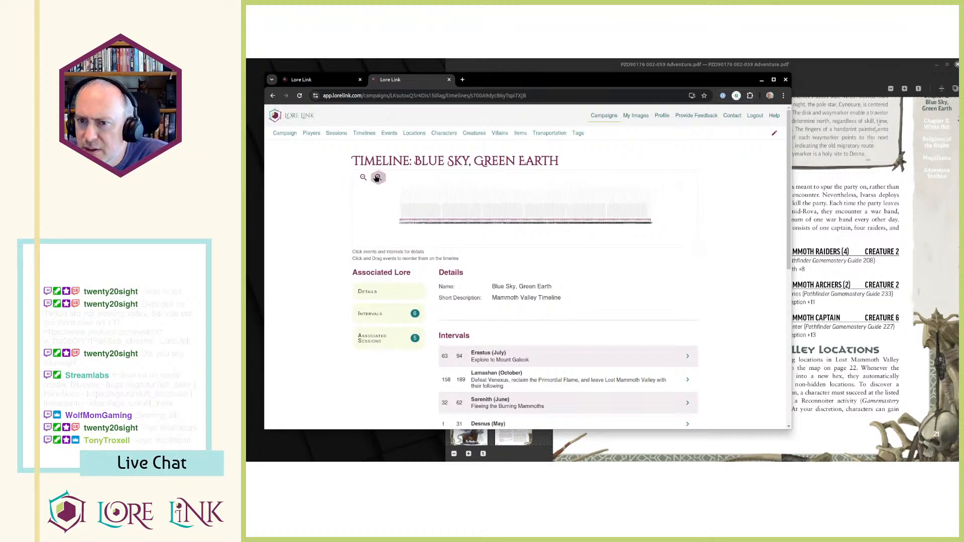
pyautogui.click(378, 179)
pyautogui.click(377, 179)
pyautogui.click(378, 178)
pyautogui.click(378, 178)
pyautogui.click(378, 178)
pyautogui.click(378, 178)
pyautogui.click(377, 178)
pyautogui.click(377, 178)
pyautogui.click(378, 178)
pyautogui.click(377, 178)
pyautogui.click(377, 178)
pyautogui.click(378, 178)
pyautogui.moveTo(459, 243); pyautogui.dragTo(639, 227)
pyautogui.click(544, 203)
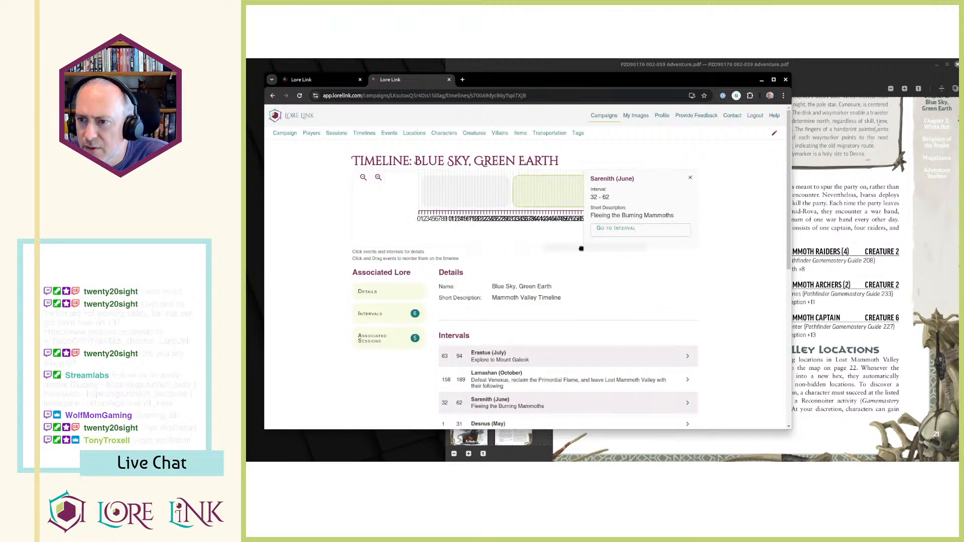
# Close the interval details, move along the timeline graph, and review the rest of the timeline page.
pyautogui.click(690, 178)
pyautogui.click(636, 197)
pyautogui.moveTo(548, 253); pyautogui.dragTo(393, 238)
pyautogui.moveTo(512, 249); pyautogui.dragTo(426, 250)
pyautogui.scroll(-1, 562, 327)
pyautogui.scroll(-3, 561, 327)
# Return to the first Lore Link tab and open Session 22 from the campaign's session list.
pyautogui.click(294, 78)
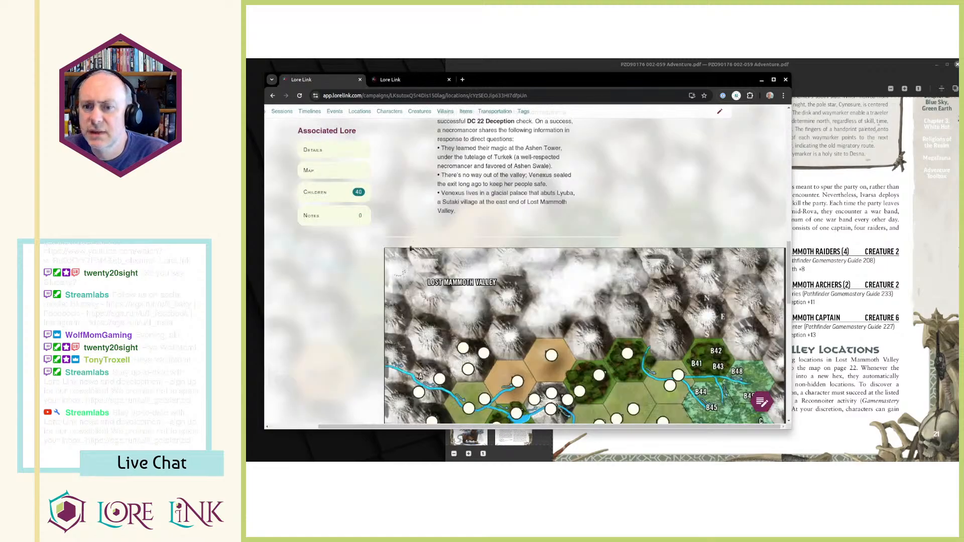
pyautogui.scroll(10, 414, 236)
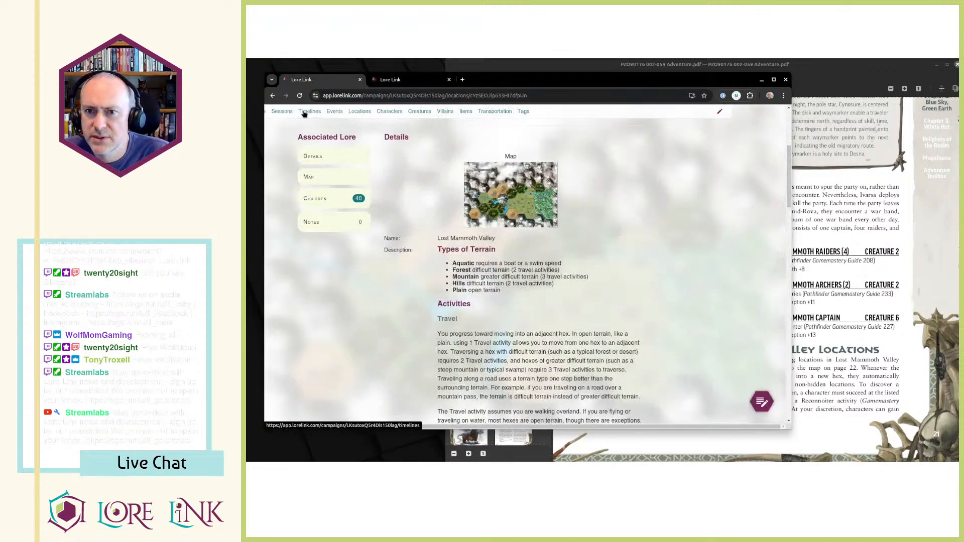
pyautogui.click(304, 112)
pyautogui.click(332, 134)
pyautogui.scroll(-2, 514, 306)
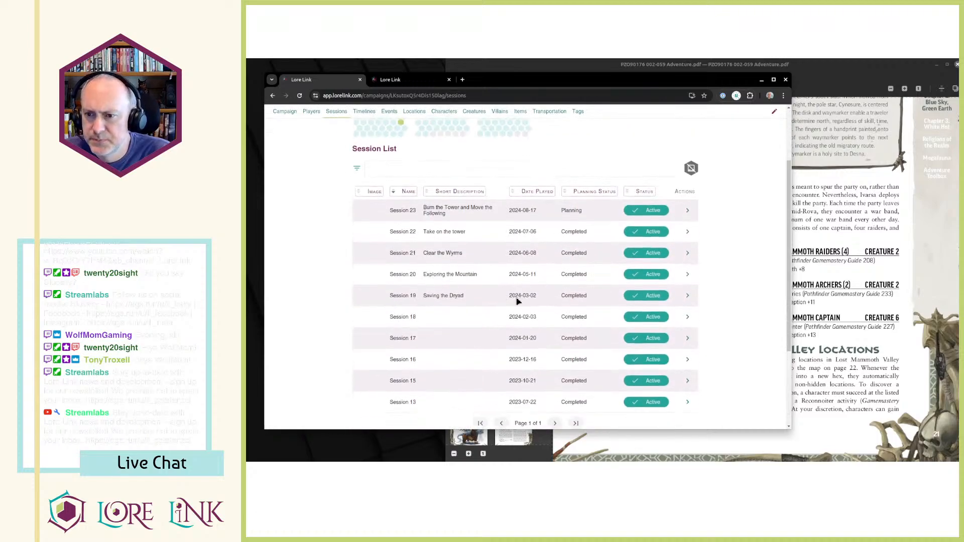
pyautogui.click(688, 227)
# Read Session 22's Jul 15, 2024 note, highlighting the starting date and the days spent at the tower.
pyautogui.scroll(-10, 601, 305)
pyautogui.scroll(-5, 601, 305)
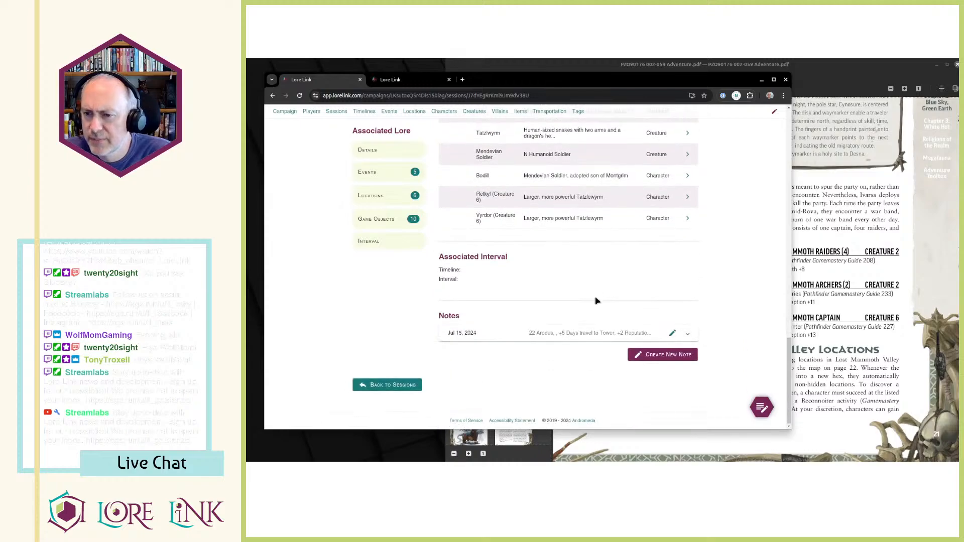
pyautogui.scroll(10, 553, 296)
pyautogui.scroll(-8, 545, 285)
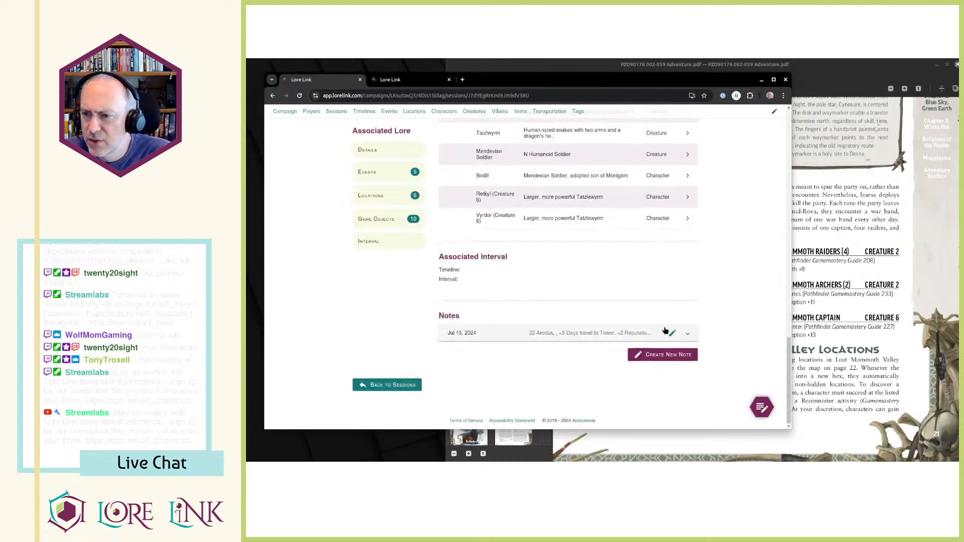
pyautogui.click(623, 271)
pyautogui.scroll(-2, 599, 251)
pyautogui.scroll(-3, 599, 250)
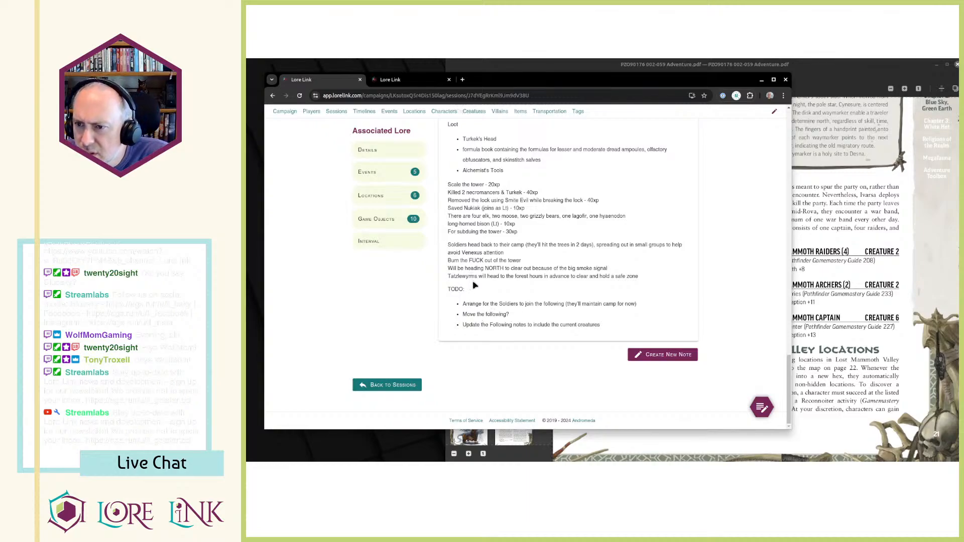
pyautogui.scroll(3, 475, 285)
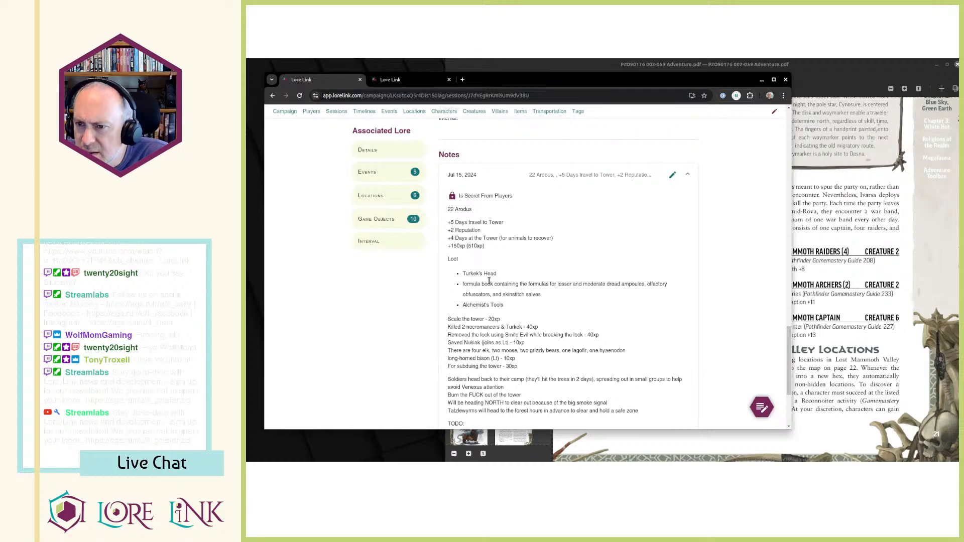
pyautogui.moveTo(451, 239); pyautogui.dragTo(569, 244)
pyautogui.moveTo(448, 214); pyautogui.dragTo(548, 215)
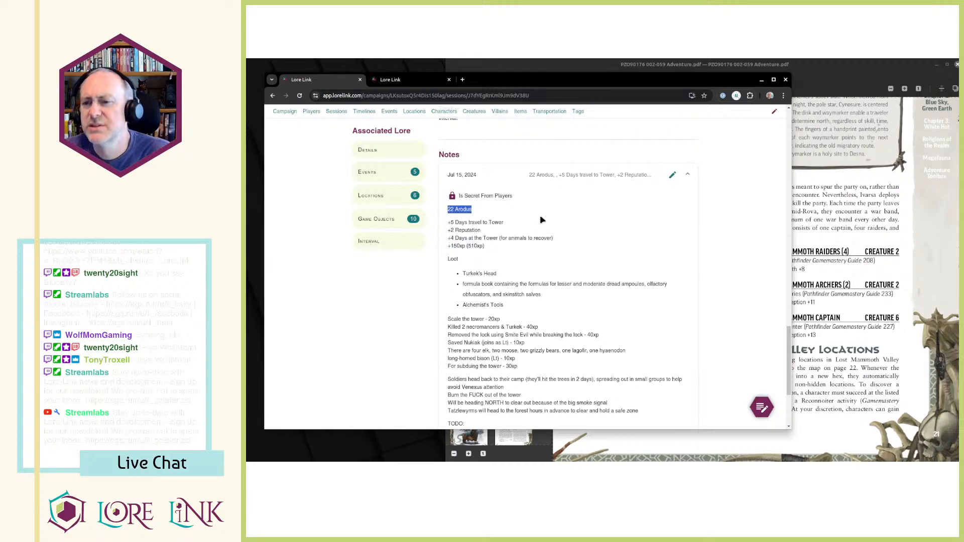
pyautogui.scroll(1, 555, 245)
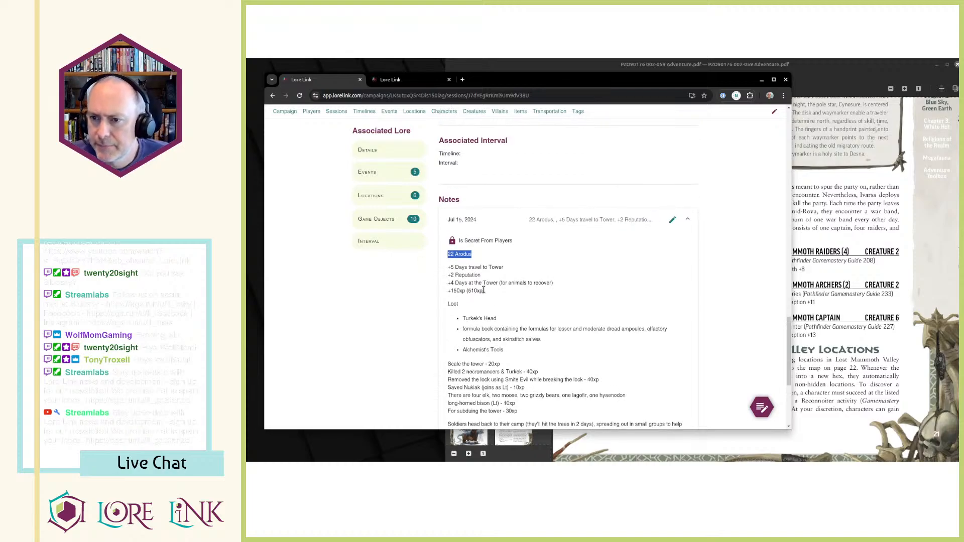
pyautogui.scroll(5, 490, 284)
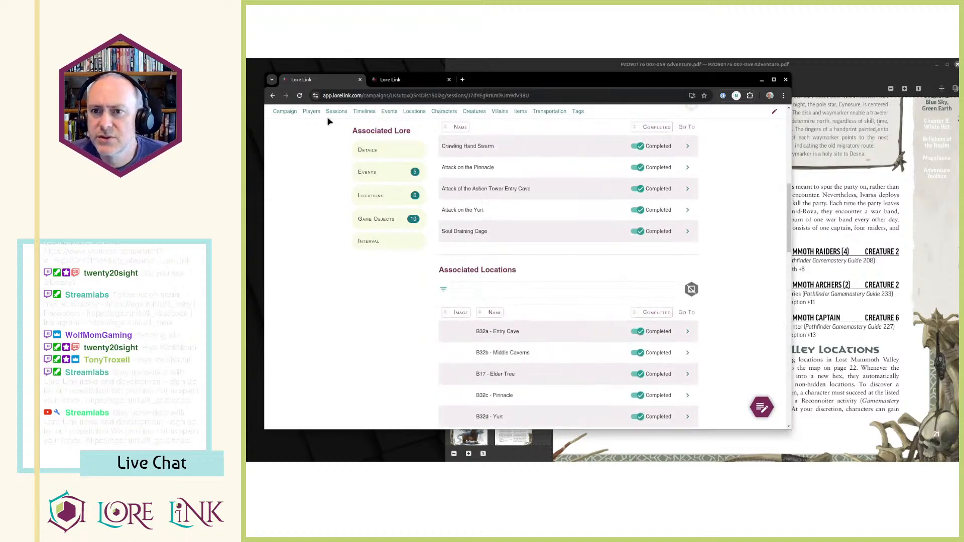
# Open Session 21 and read its secret Jun 10, 2024 note about the walk to B12 and the return to the druid tree.
pyautogui.click(337, 111)
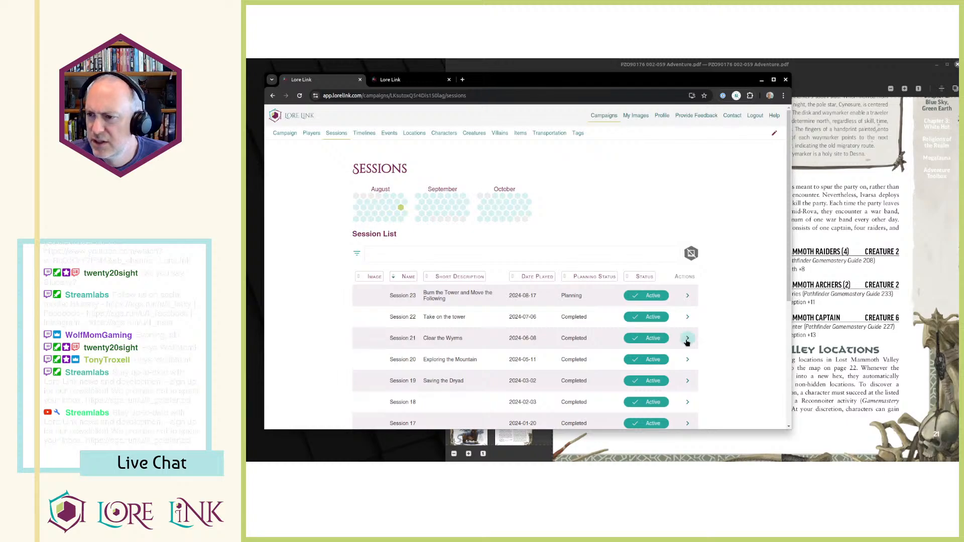
pyautogui.click(688, 339)
pyautogui.scroll(-8, 688, 341)
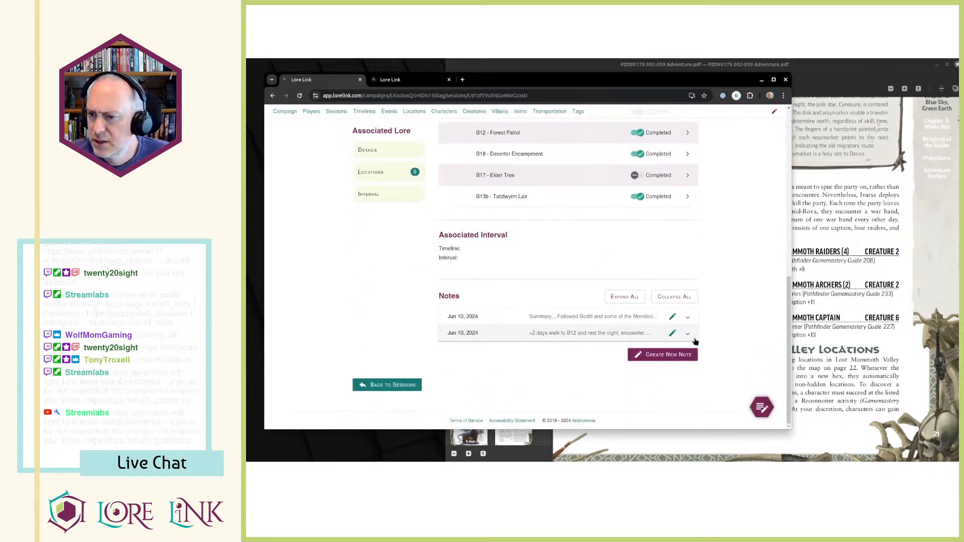
pyautogui.click(688, 333)
pyautogui.scroll(-1, 639, 349)
pyautogui.scroll(-1, 585, 340)
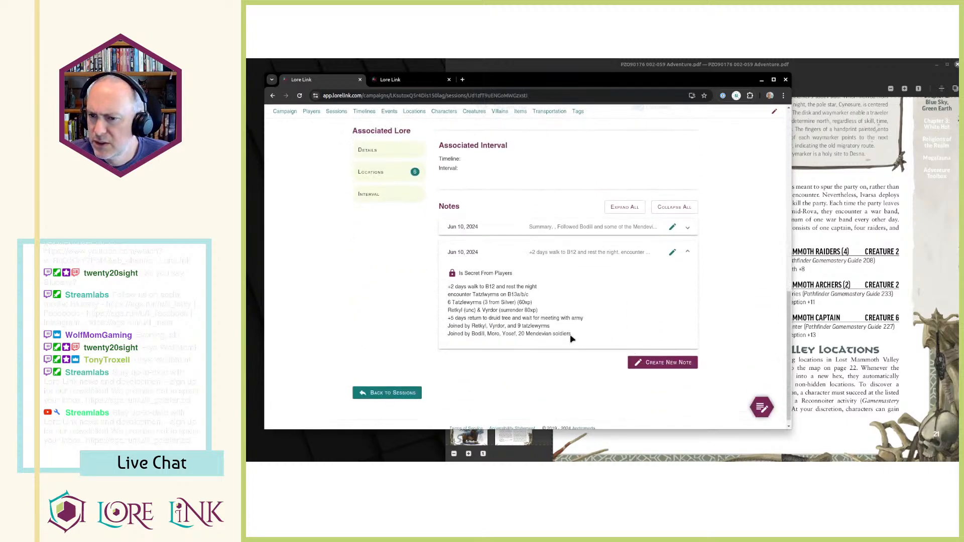
pyautogui.moveTo(455, 288); pyautogui.dragTo(578, 333)
pyautogui.click(643, 297)
# Expand Session 21's summary note and check the days elapsed and in-game date at its end.
pyautogui.click(683, 228)
pyautogui.scroll(-5, 638, 250)
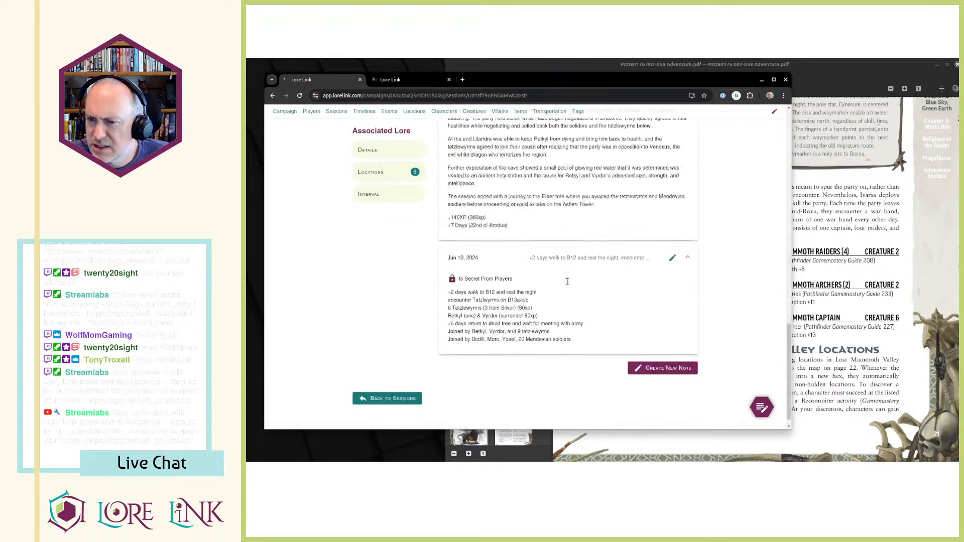
pyautogui.scroll(1, 569, 285)
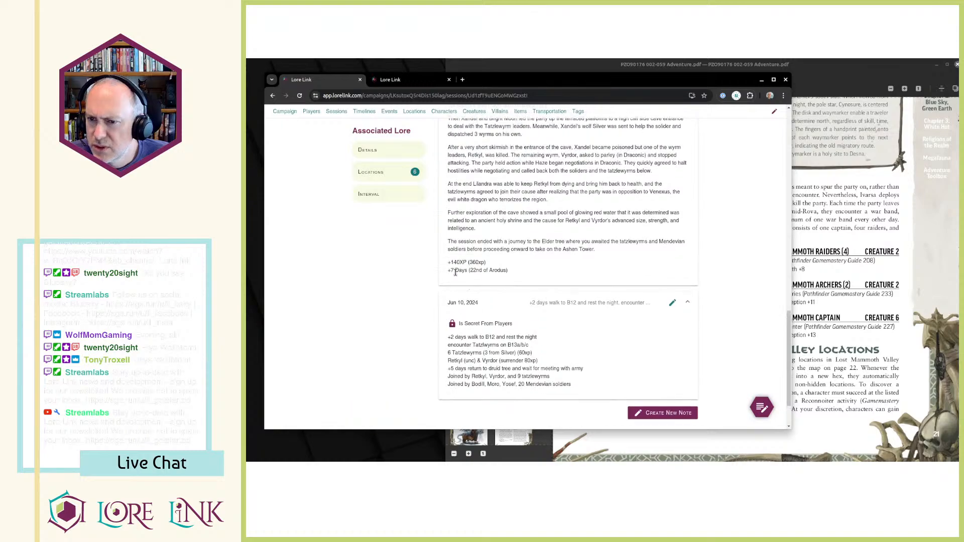
pyautogui.scroll(10, 500, 294)
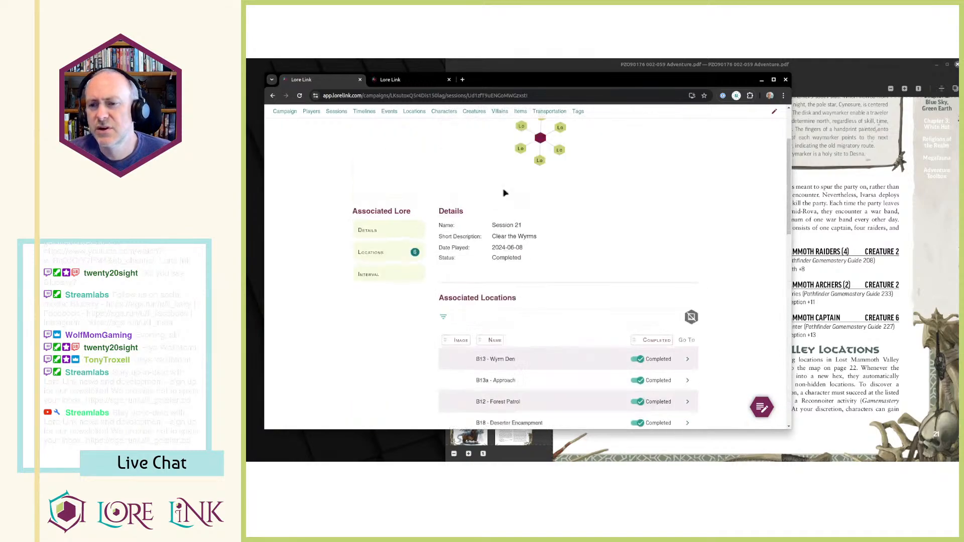
# Reopen Session 22 and recheck its note for the starting date, travel days and days at the tower.
pyautogui.click(331, 137)
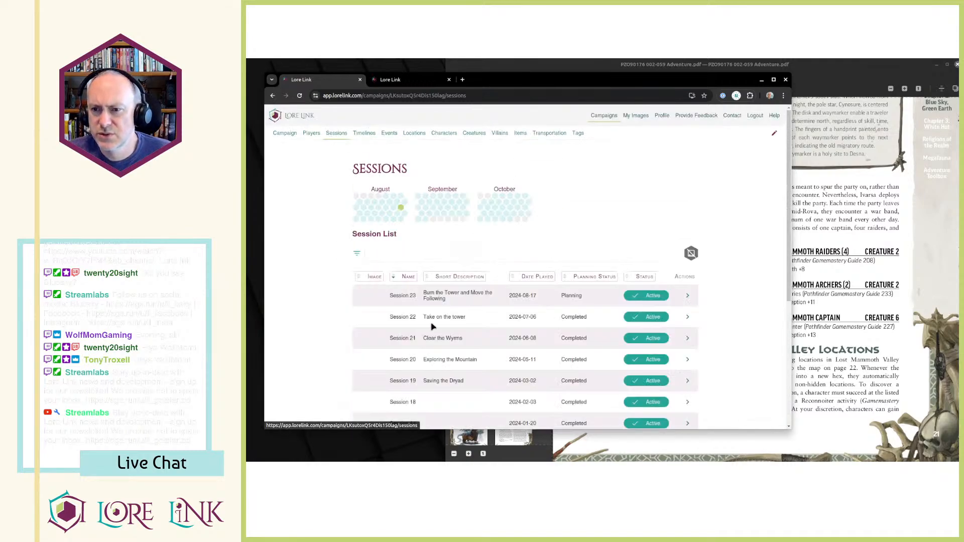
pyautogui.click(687, 317)
pyautogui.scroll(-10, 627, 293)
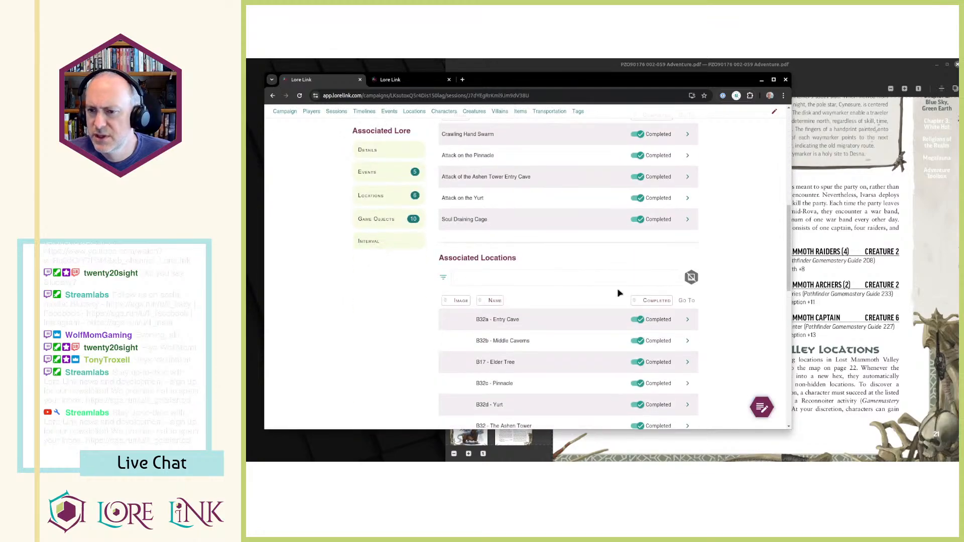
pyautogui.click(686, 334)
pyautogui.scroll(-3, 590, 315)
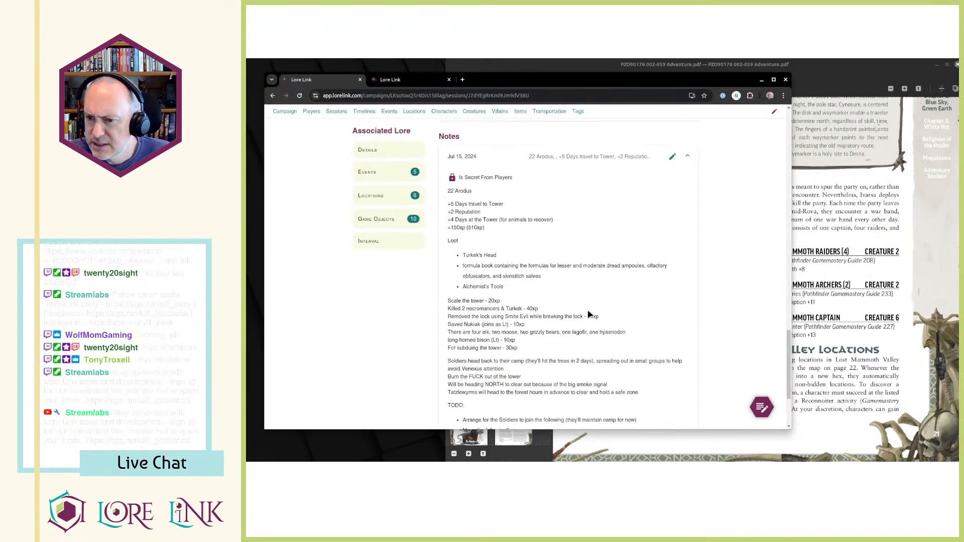
pyautogui.moveTo(448, 195); pyautogui.dragTo(490, 232)
pyautogui.click(455, 211)
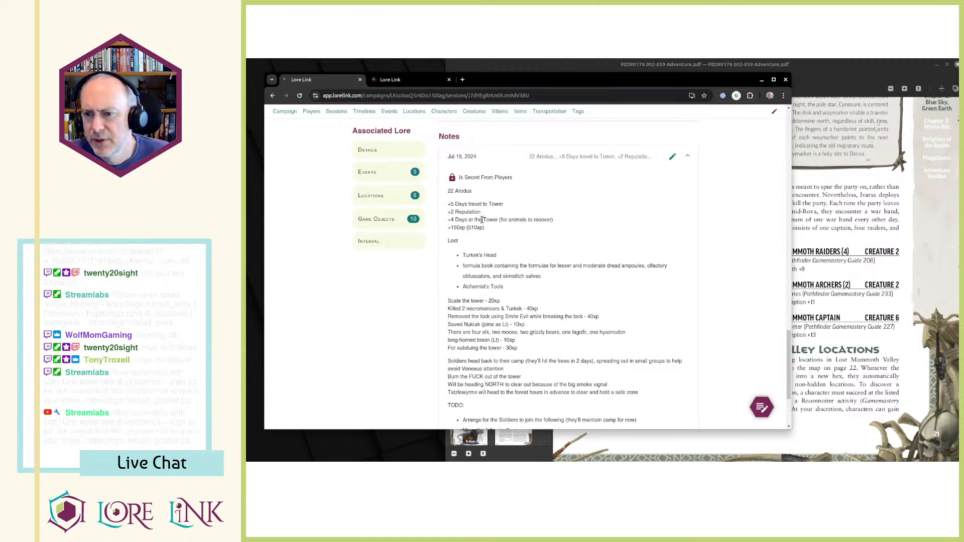
pyautogui.scroll(-1, 482, 220)
pyautogui.scroll(1, 480, 227)
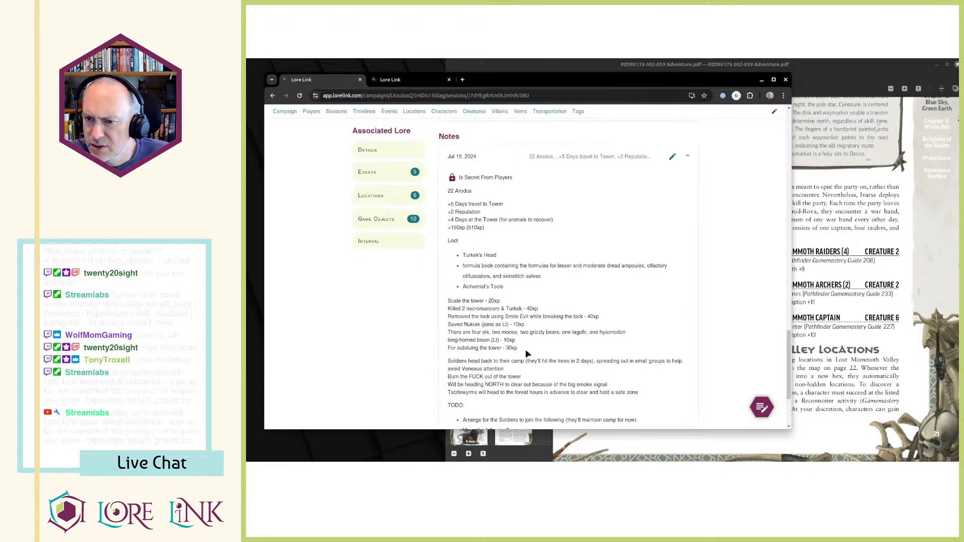
pyautogui.scroll(15, 530, 354)
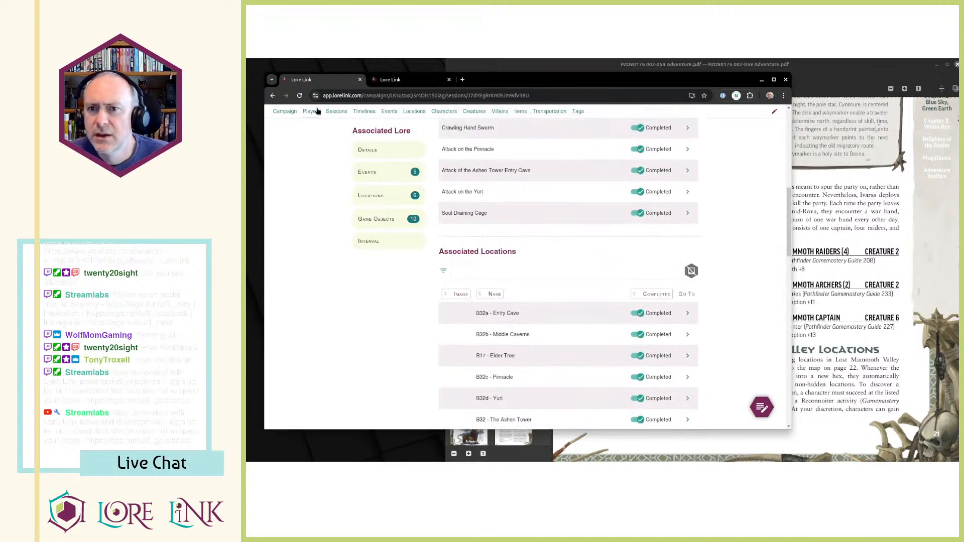
# Open Session 23, view its linked Broken Tusk Following character, and return to the session.
pyautogui.click(337, 113)
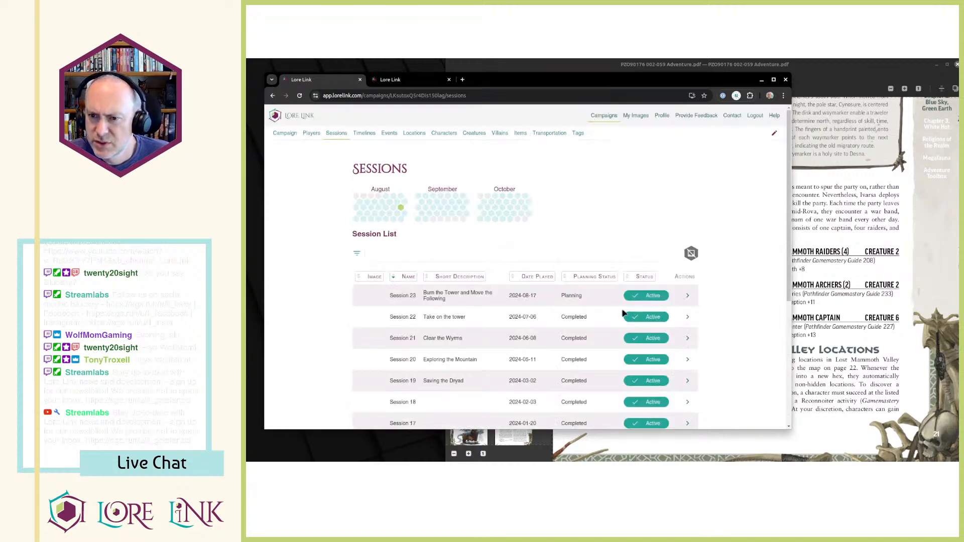
pyautogui.click(686, 296)
pyautogui.scroll(-3, 569, 323)
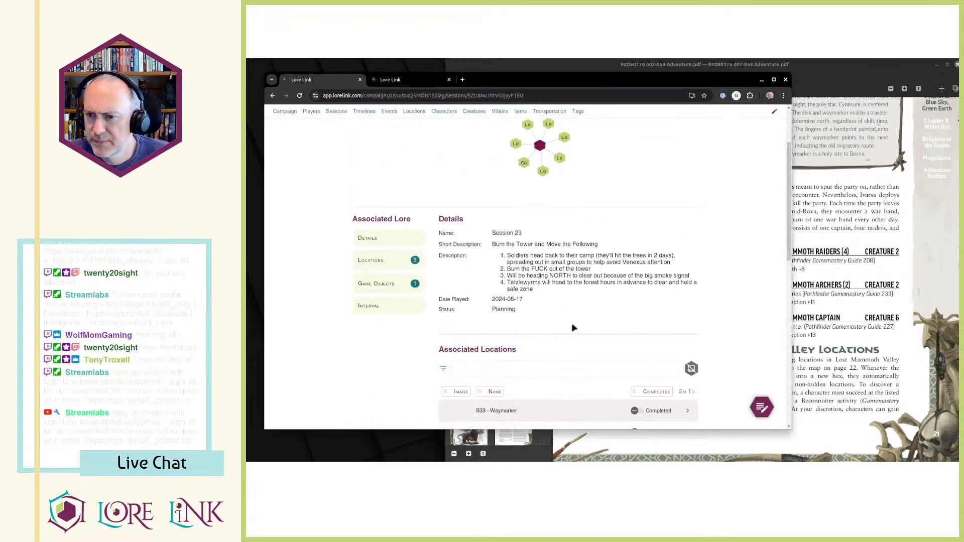
pyautogui.scroll(-10, 521, 266)
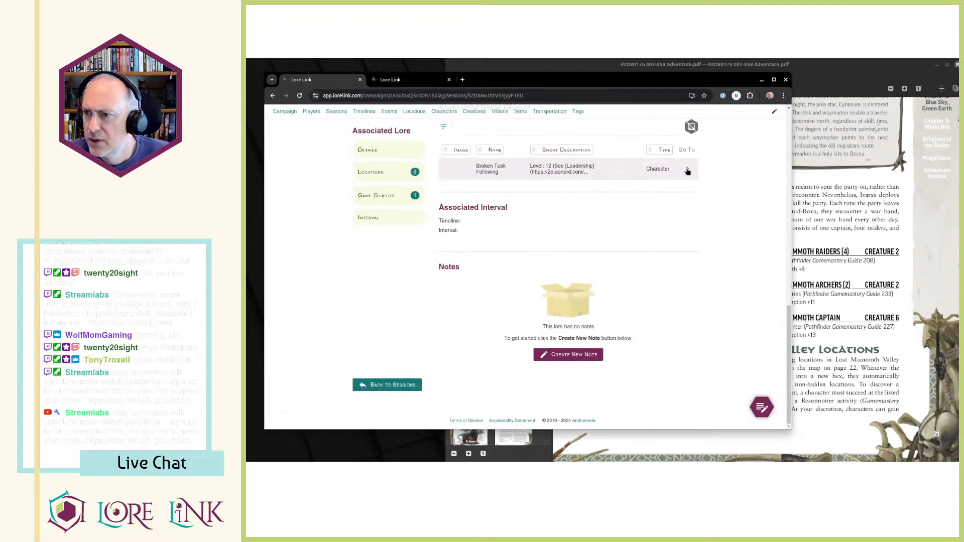
pyautogui.click(689, 170)
pyautogui.click(273, 95)
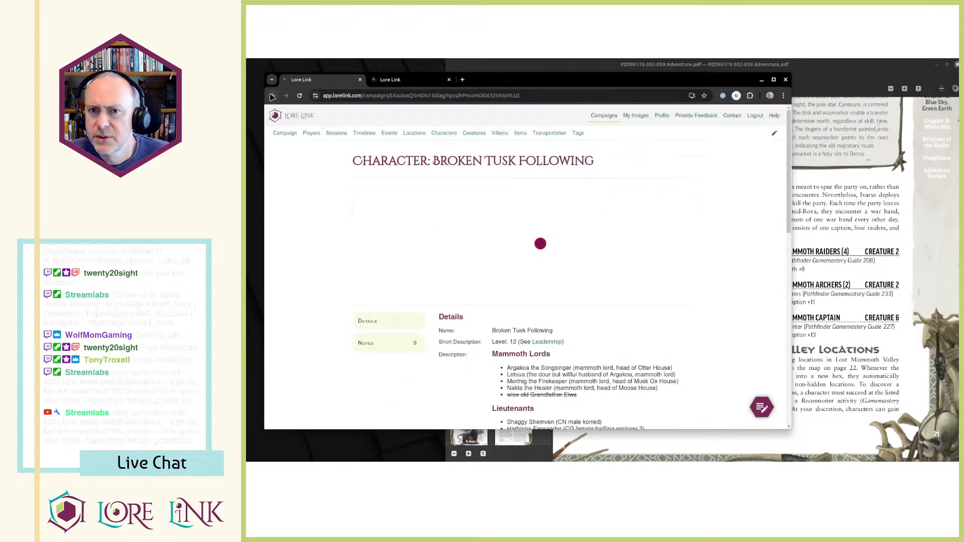
# Review Session 23's description, associated locations, interval and notes.
pyautogui.scroll(-10, 618, 307)
pyautogui.scroll(8, 631, 354)
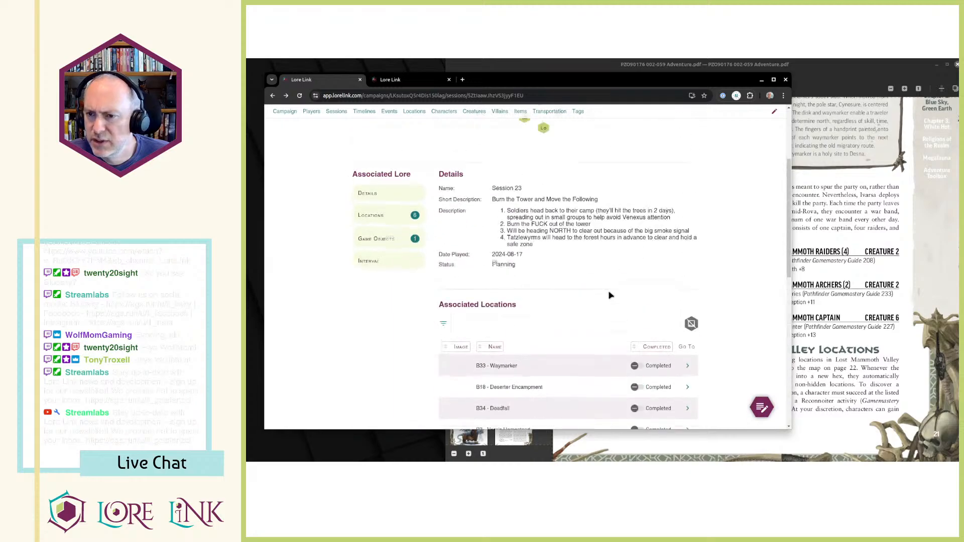
pyautogui.scroll(-5, 502, 202)
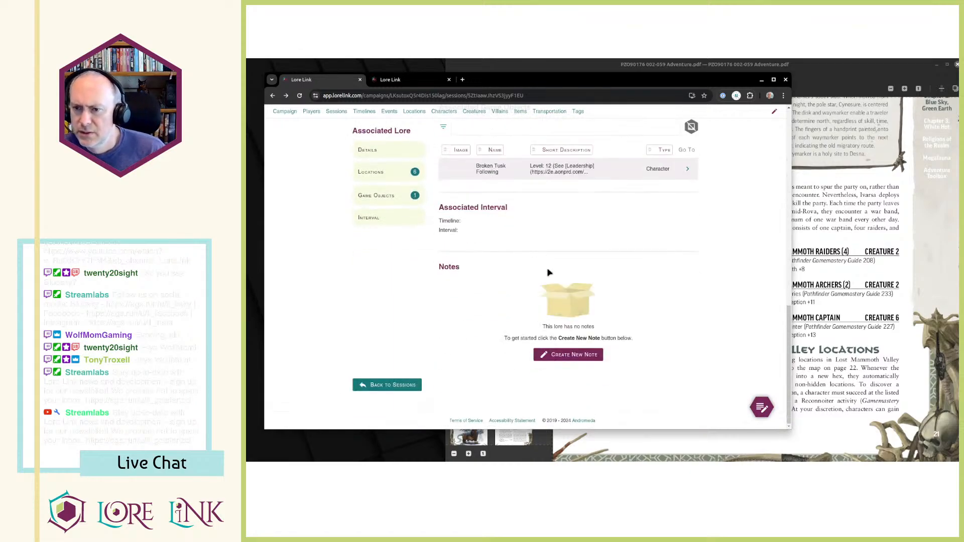
pyautogui.scroll(10, 508, 262)
pyautogui.scroll(-6, 534, 253)
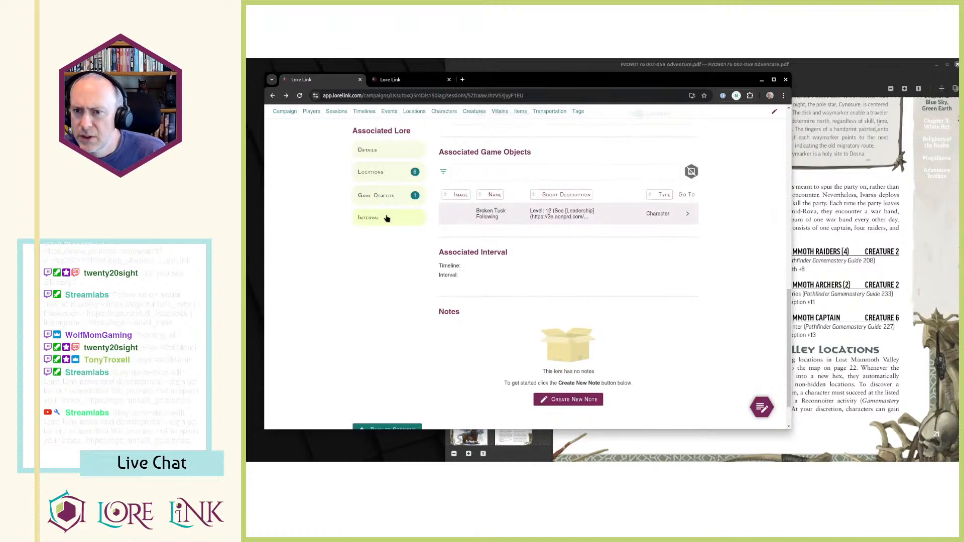
# Open Session 23 for editing and set its associated timeline to Blue Sky, Green Earth.
pyautogui.click(387, 219)
pyautogui.scroll(4, 653, 271)
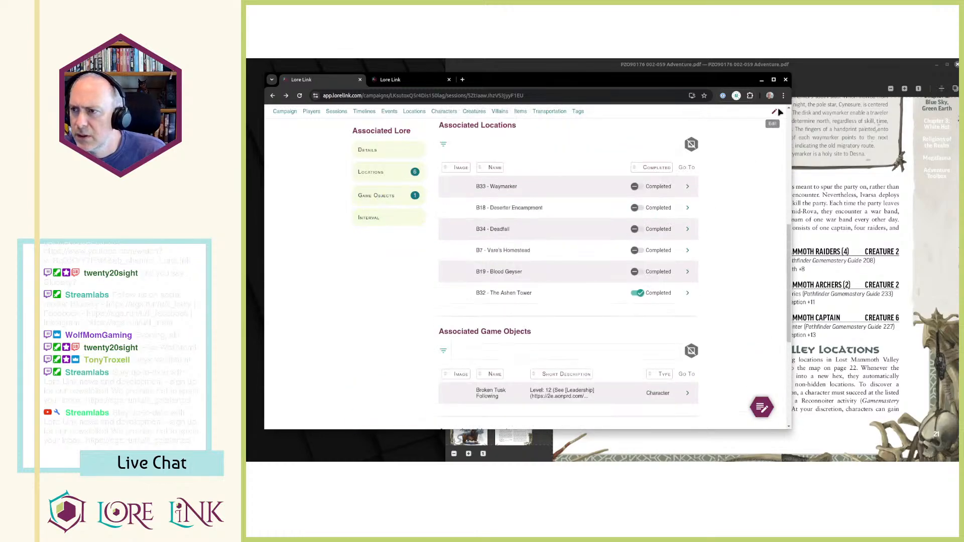
pyautogui.click(774, 111)
pyautogui.scroll(-5, 618, 281)
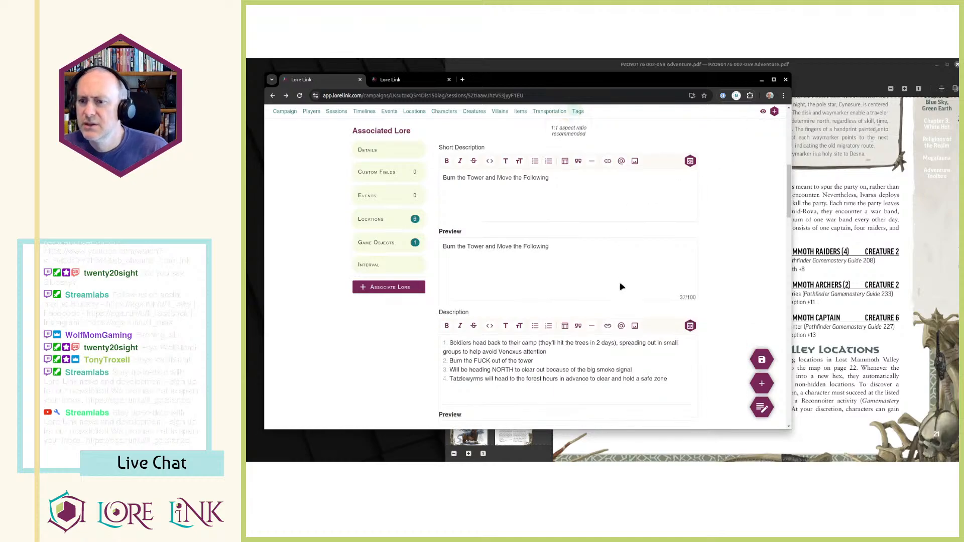
pyautogui.scroll(-8, 621, 286)
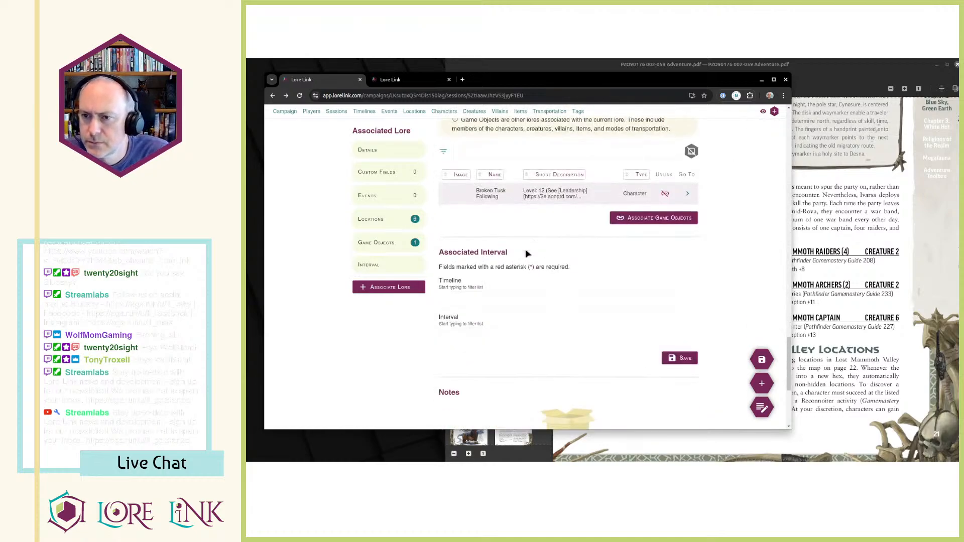
pyautogui.click(493, 295)
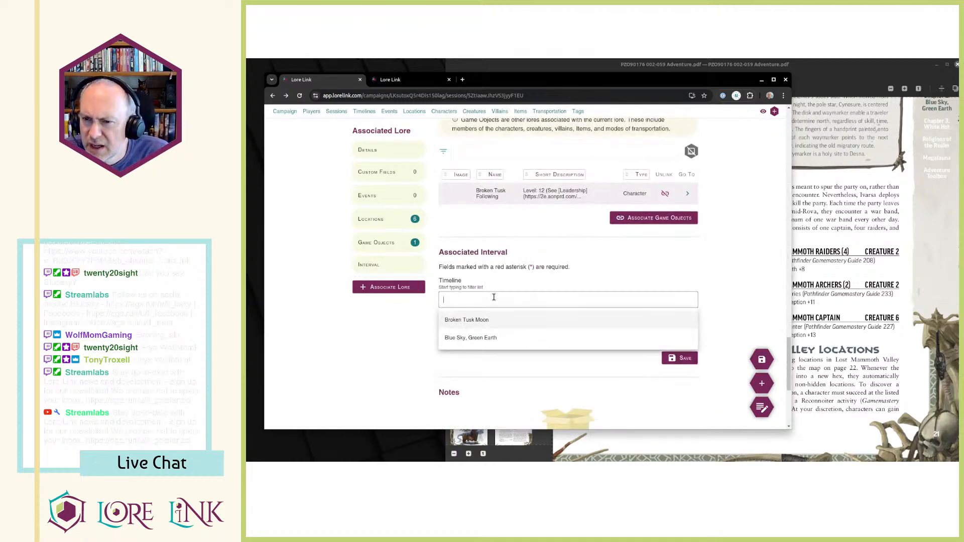
pyautogui.click(496, 338)
# Set Session 23's associated interval to Arodus (August) and save the association.
pyautogui.click(482, 344)
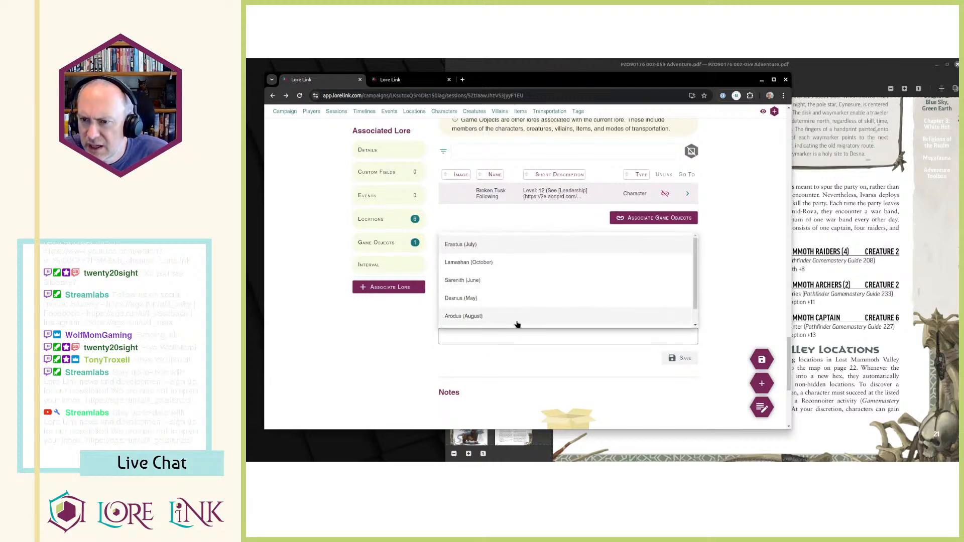
pyautogui.click(731, 285)
pyautogui.click(592, 344)
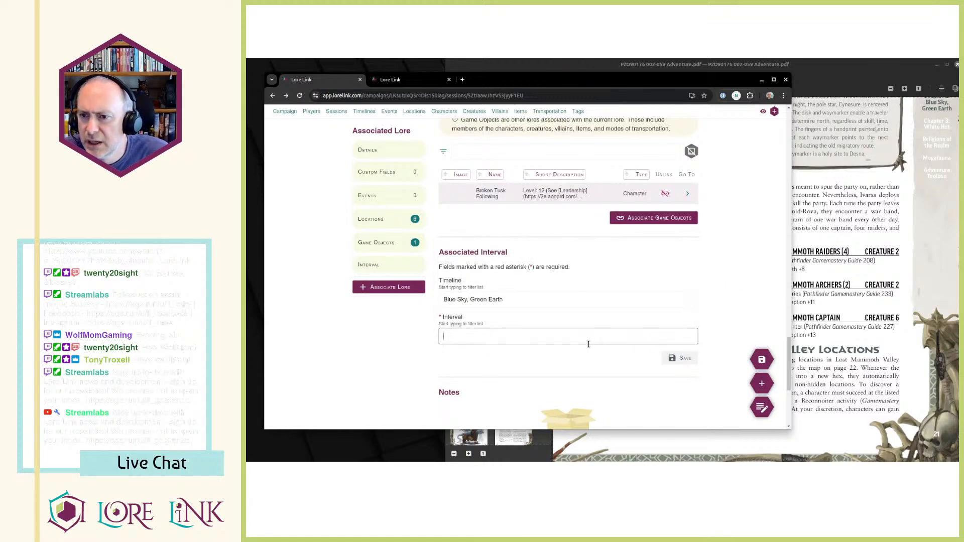
pyautogui.click(566, 336)
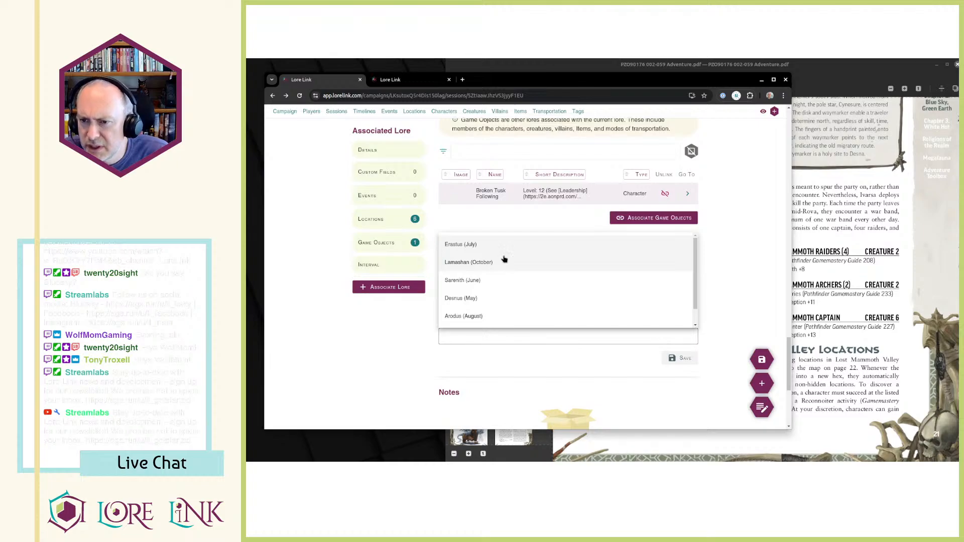
pyautogui.click(495, 316)
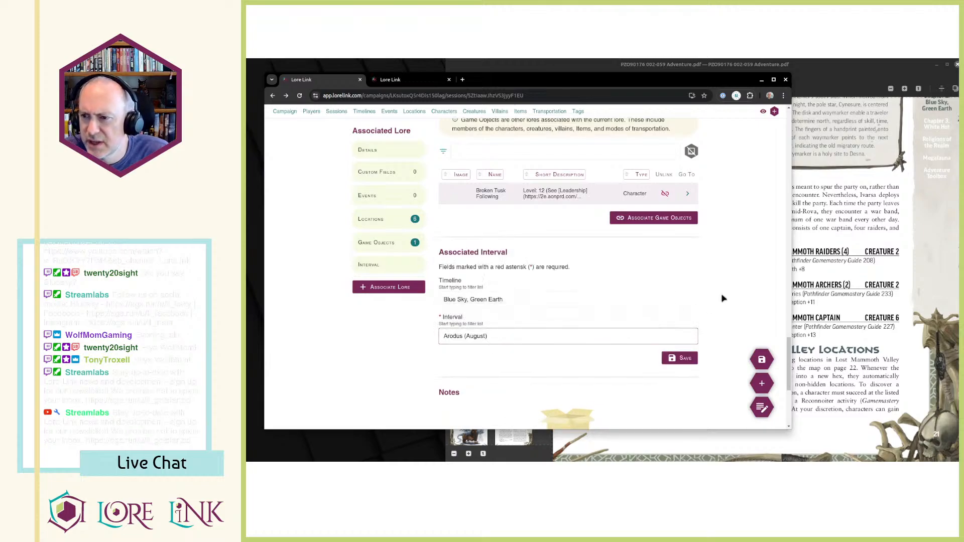
pyautogui.click(681, 358)
pyautogui.scroll(-3, 684, 341)
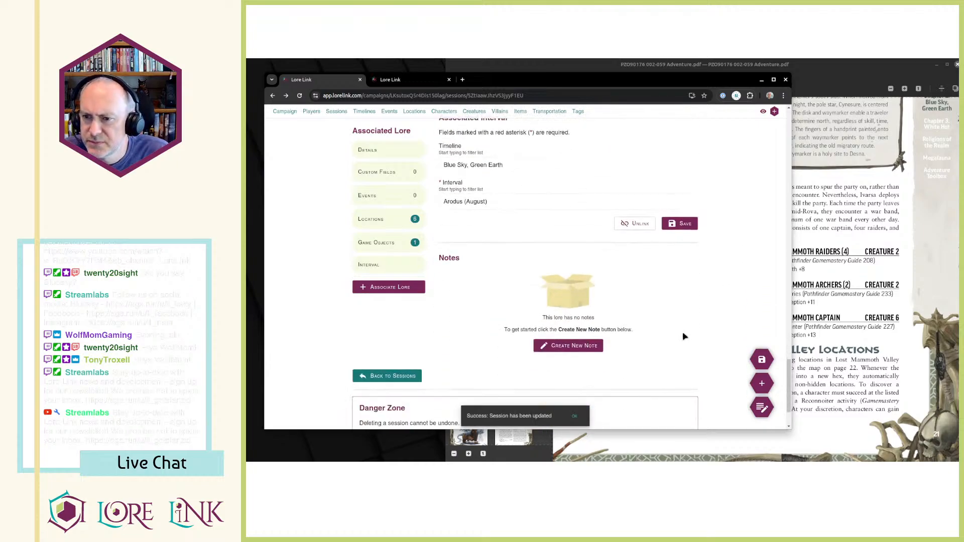
# Examine the Blue Sky, Green Earth timeline's graph and its month intervals.
pyautogui.scroll(15, 684, 339)
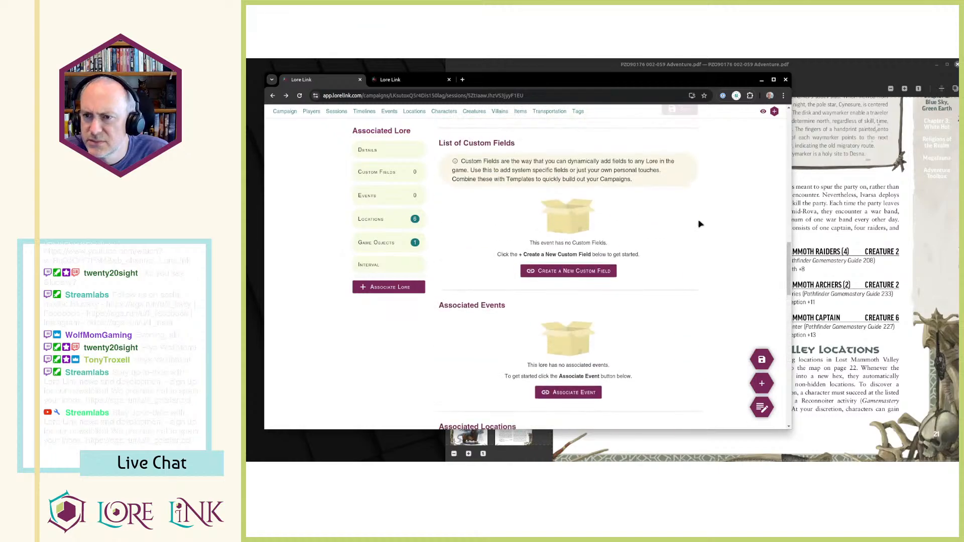
pyautogui.scroll(6, 716, 220)
pyautogui.scroll(4, 624, 255)
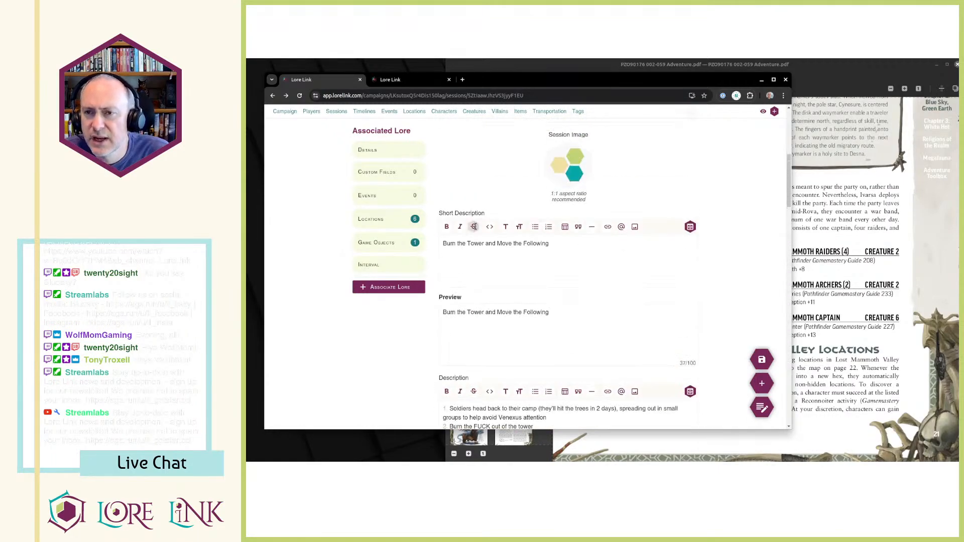
pyautogui.hotkey('ctrl', 'Tab')
pyautogui.scroll(5, 482, 226)
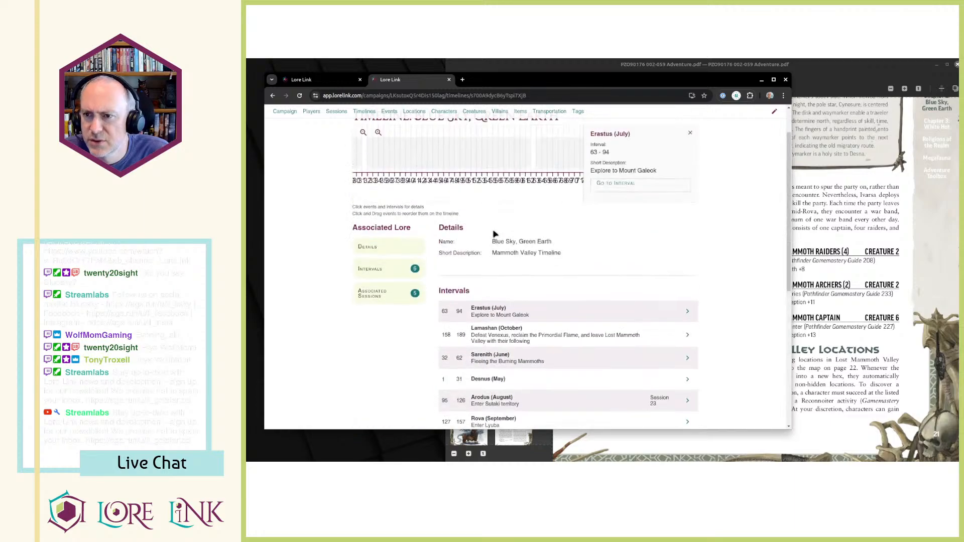
pyautogui.scroll(2, 492, 230)
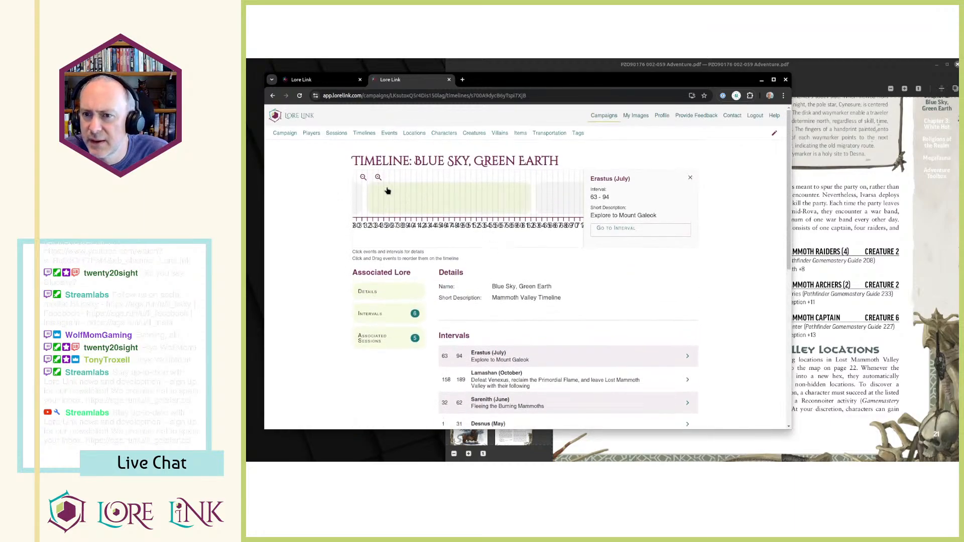
pyautogui.click(363, 178)
pyautogui.click(361, 179)
pyautogui.click(361, 179)
pyautogui.click(361, 179)
pyautogui.click(361, 179)
pyautogui.click(362, 179)
pyautogui.click(379, 178)
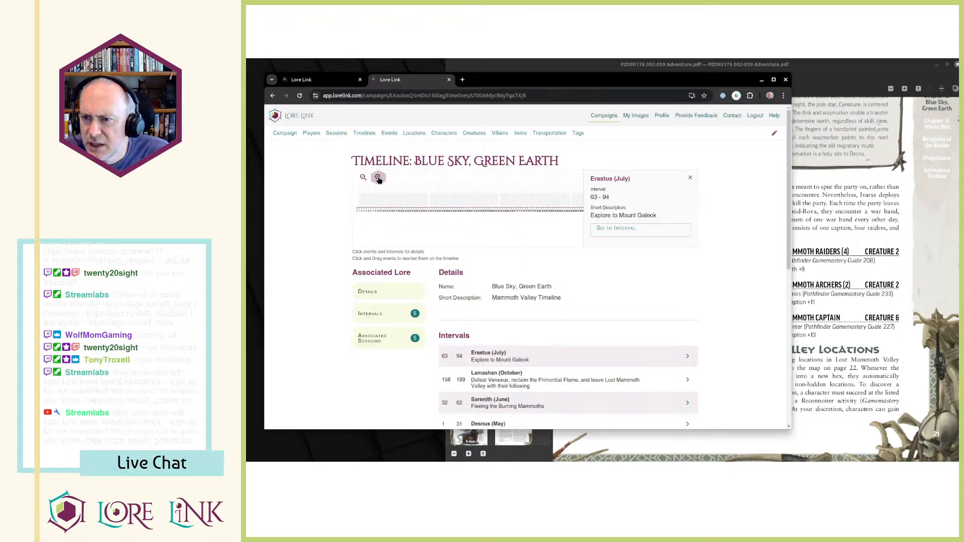
# Return to Session 23 and look through its descriptions, date played, planning status and custom fields.
pyautogui.hotkey('ctrl', 'Tab')
pyautogui.scroll(6, 439, 262)
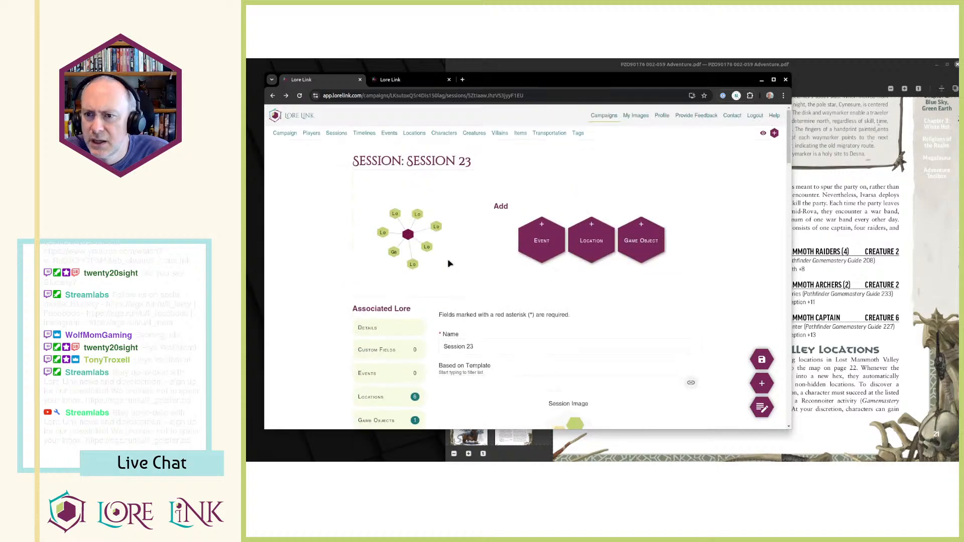
pyautogui.scroll(-8, 581, 219)
pyautogui.scroll(-8, 552, 229)
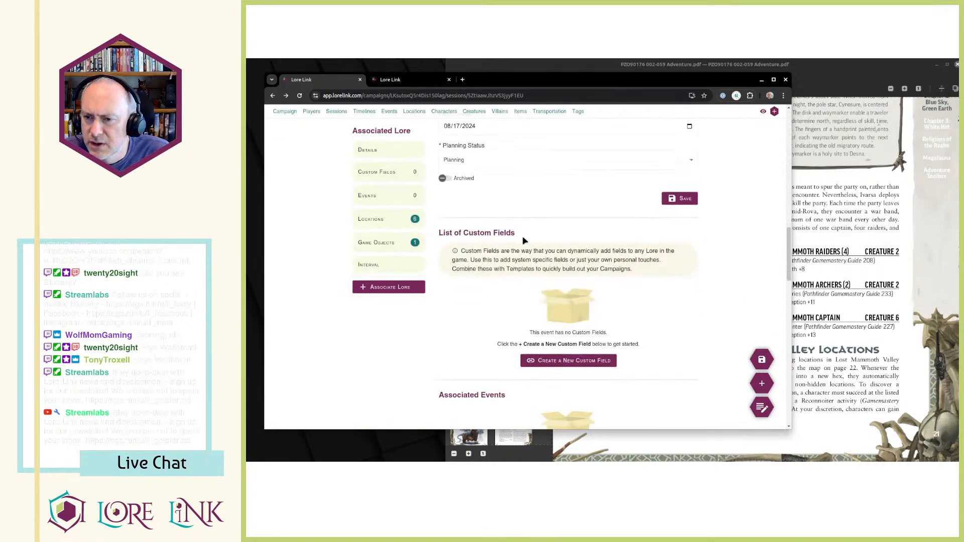
pyautogui.scroll(3, 520, 223)
pyautogui.scroll(-6, 517, 241)
pyautogui.scroll(6, 503, 282)
pyautogui.scroll(-8, 531, 300)
pyautogui.scroll(-7, 483, 264)
pyautogui.scroll(15, 506, 272)
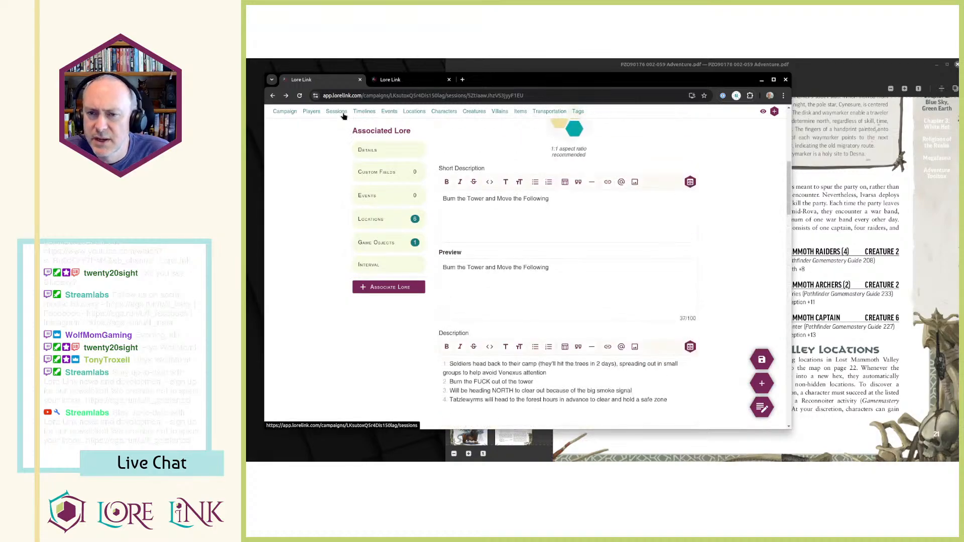
pyautogui.scroll(-6, 465, 190)
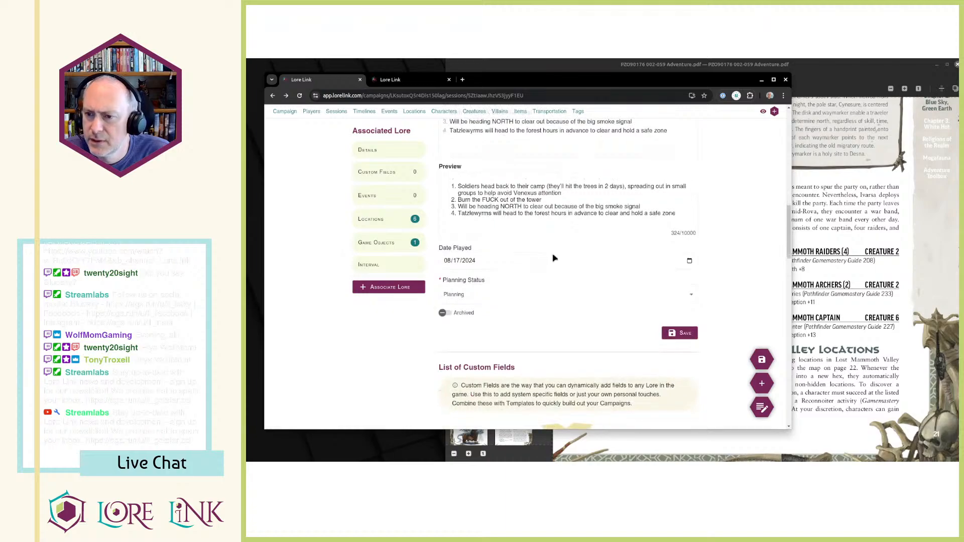
# Search the web for "pathfinder calendar" in a new browser page and open the Fandom Pathfinder Wiki's Calendar article.
pyautogui.click(463, 80)
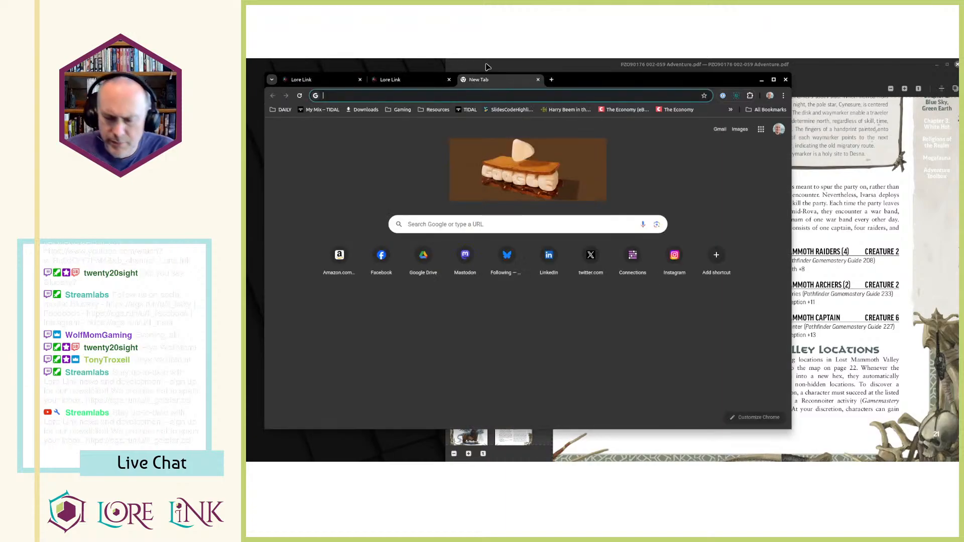
pyautogui.write('pathfinder')
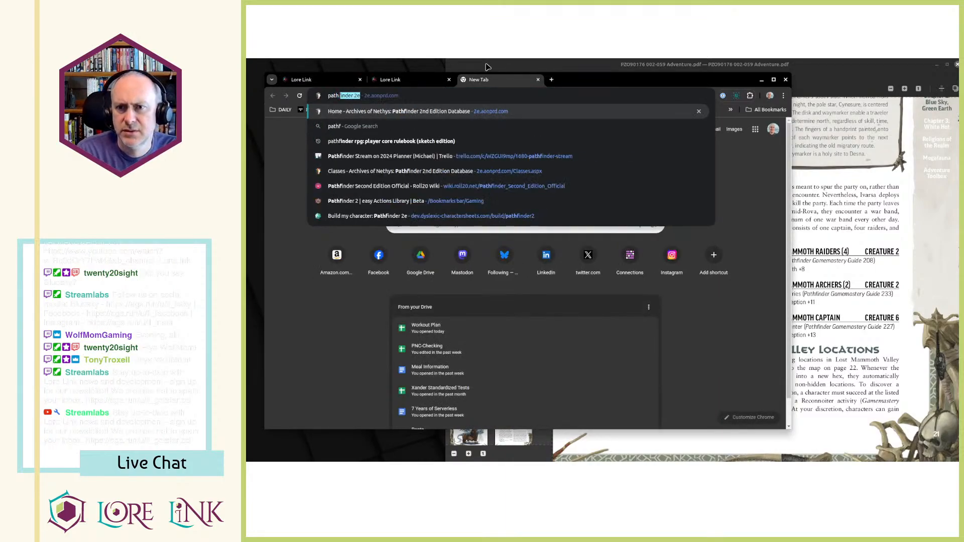
pyautogui.write(' calendar')
pyautogui.press('Return')
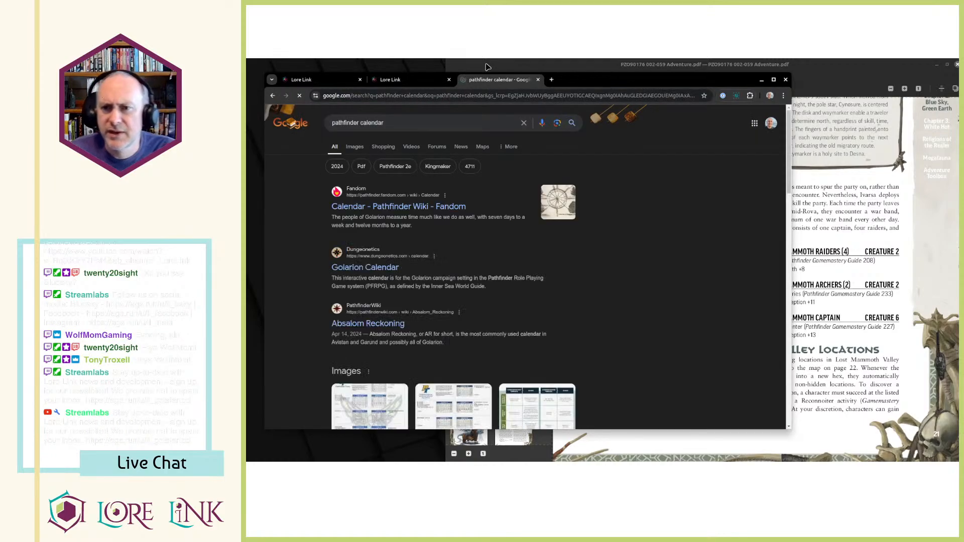
pyautogui.click(432, 207)
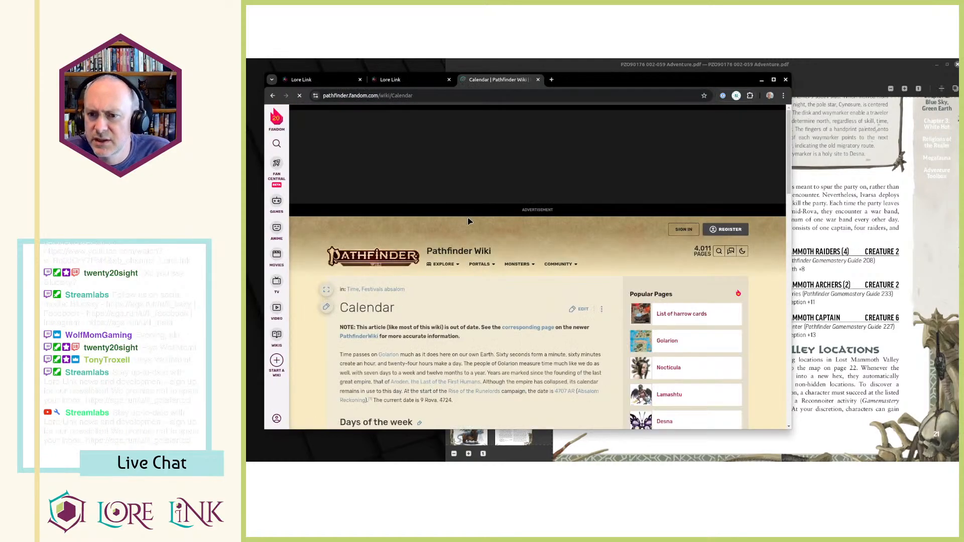
# Check the number of days in Erastus and the month after it in the calendar article's months table.
pyautogui.scroll(-5, 469, 221)
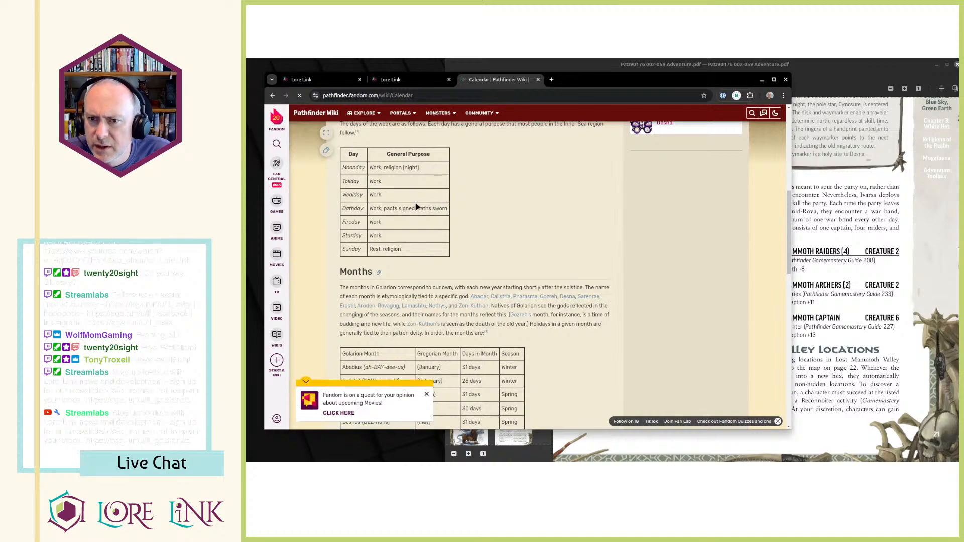
pyautogui.scroll(-3, 505, 300)
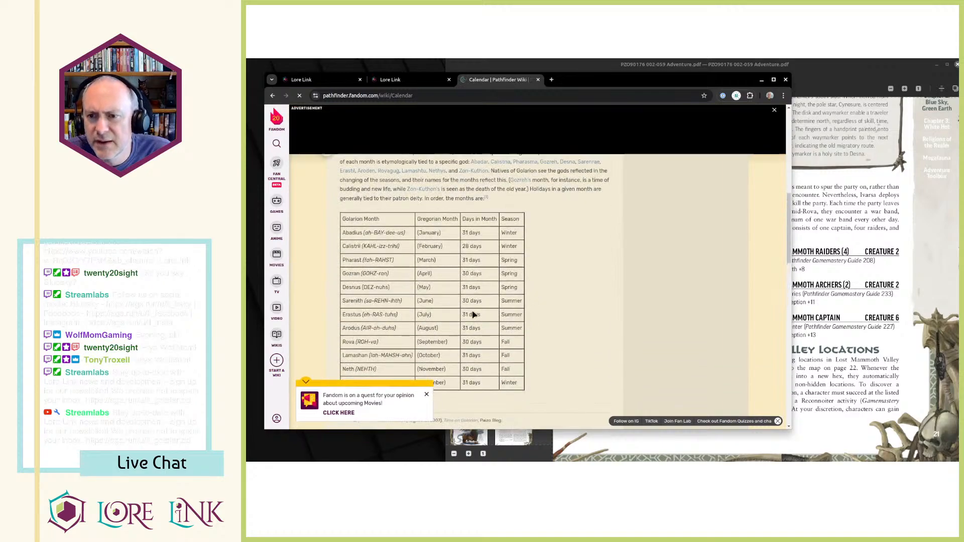
pyautogui.moveTo(341, 315); pyautogui.dragTo(488, 316)
pyautogui.click(488, 316)
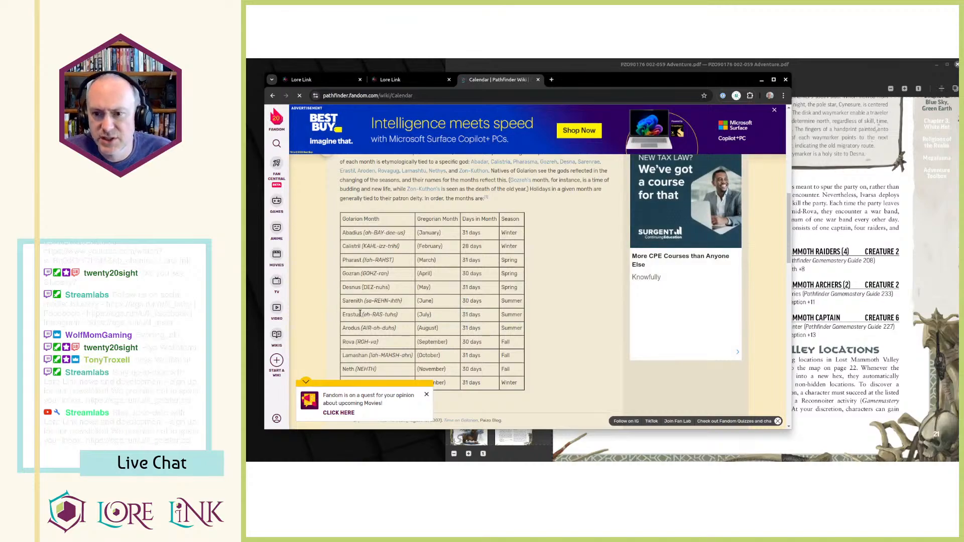
pyautogui.moveTo(346, 316); pyautogui.dragTo(482, 317)
pyautogui.click(502, 317)
pyautogui.moveTo(342, 315); pyautogui.dragTo(438, 327)
# Add the line "Starts on 31 Erastus" above the numbered list in Session 23's description and save the session.
pyautogui.click(390, 79)
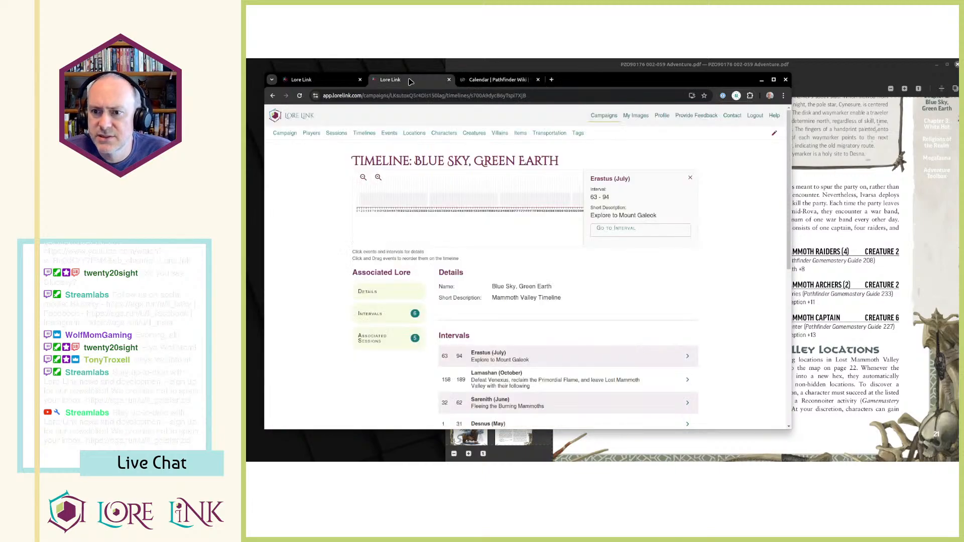
pyautogui.click(319, 82)
pyautogui.scroll(10, 549, 307)
pyautogui.scroll(-15, 551, 235)
pyautogui.scroll(5, 551, 235)
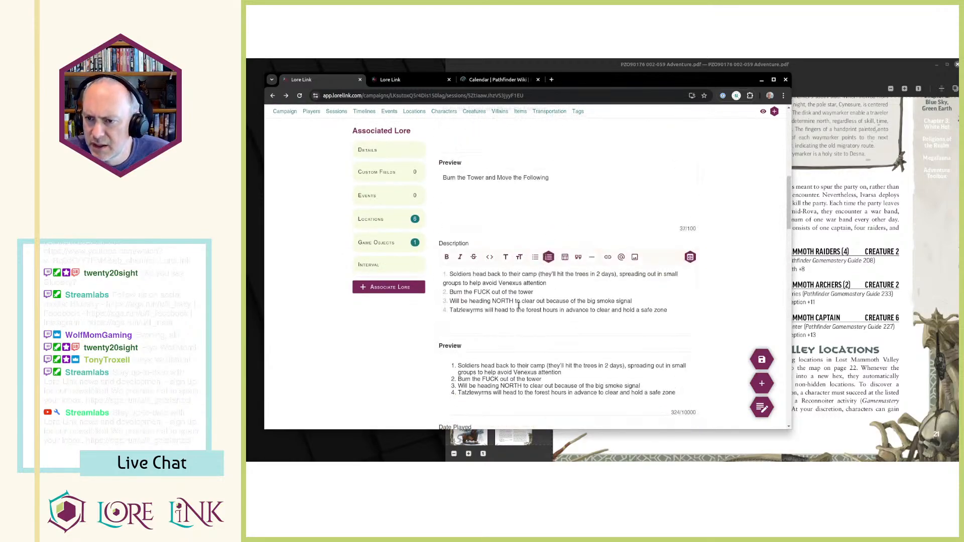
pyautogui.press('Return')
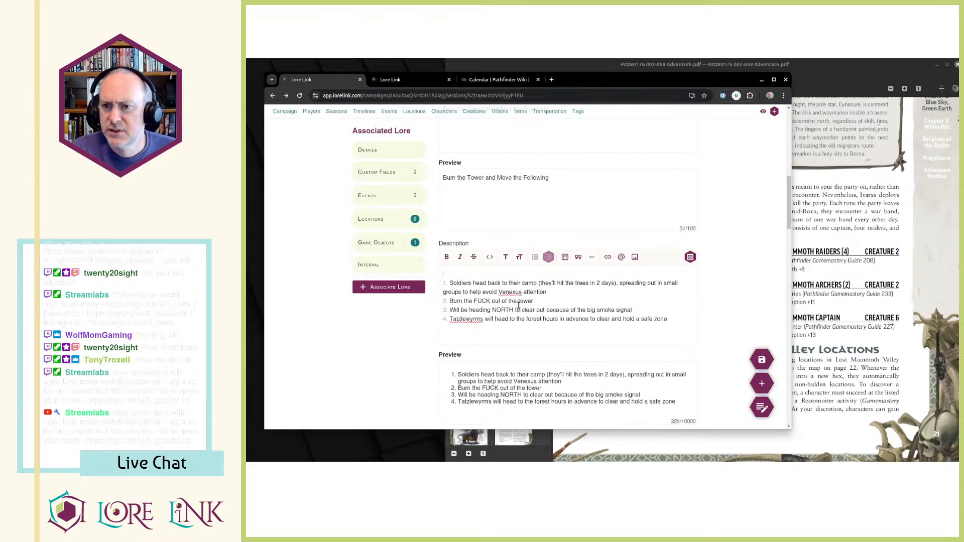
pyautogui.write('Starts on')
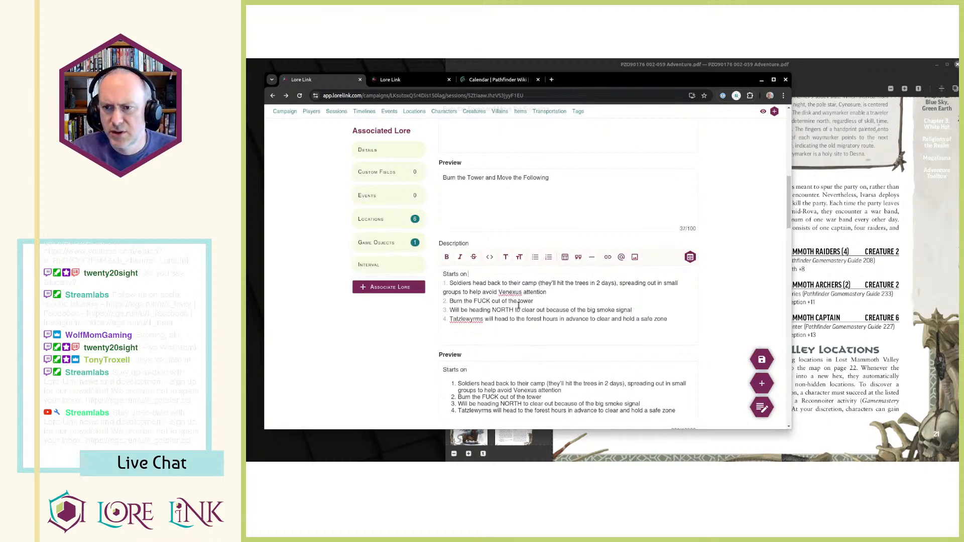
pyautogui.write(' 31 Erastus')
pyautogui.press('Return')
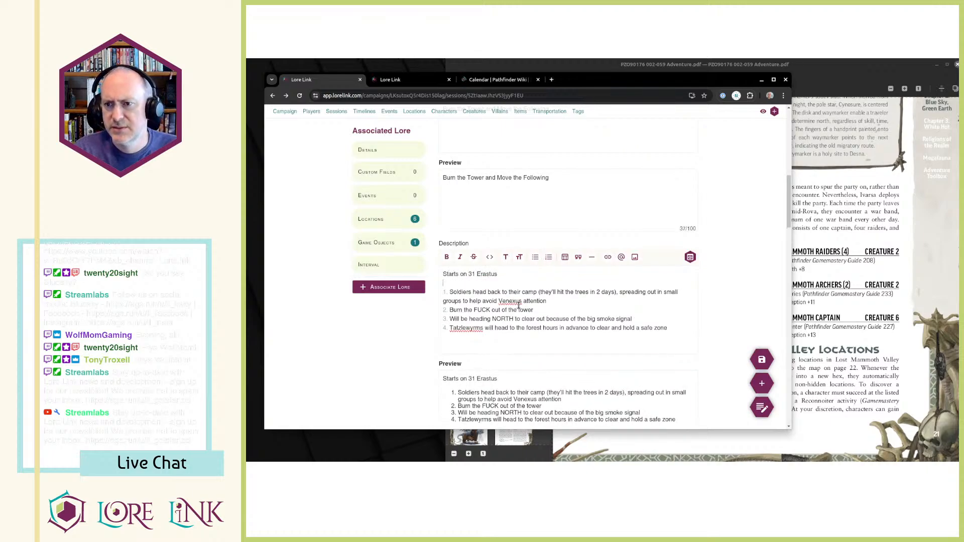
pyautogui.click(762, 359)
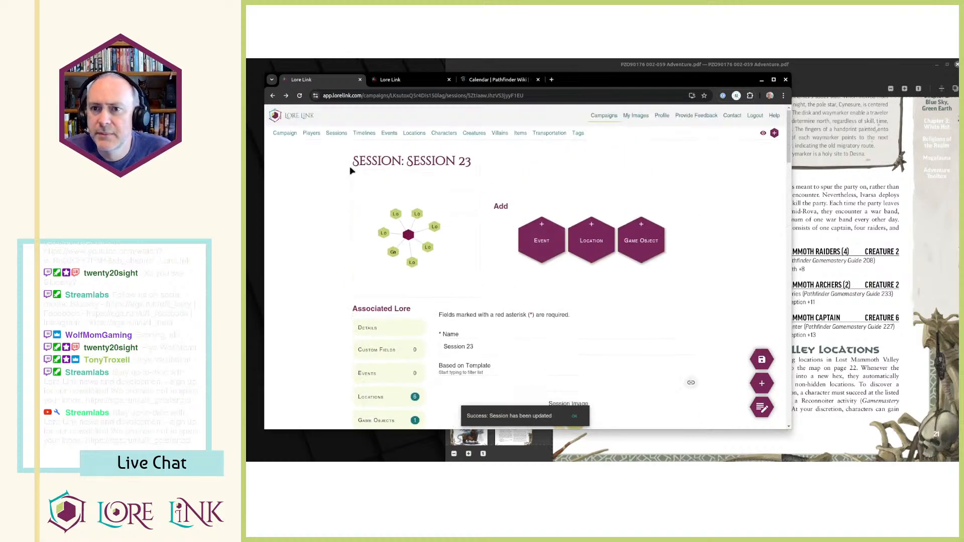
# Open Session 22 from the campaign's session list and go to its associated interval settings.
pyautogui.click(336, 132)
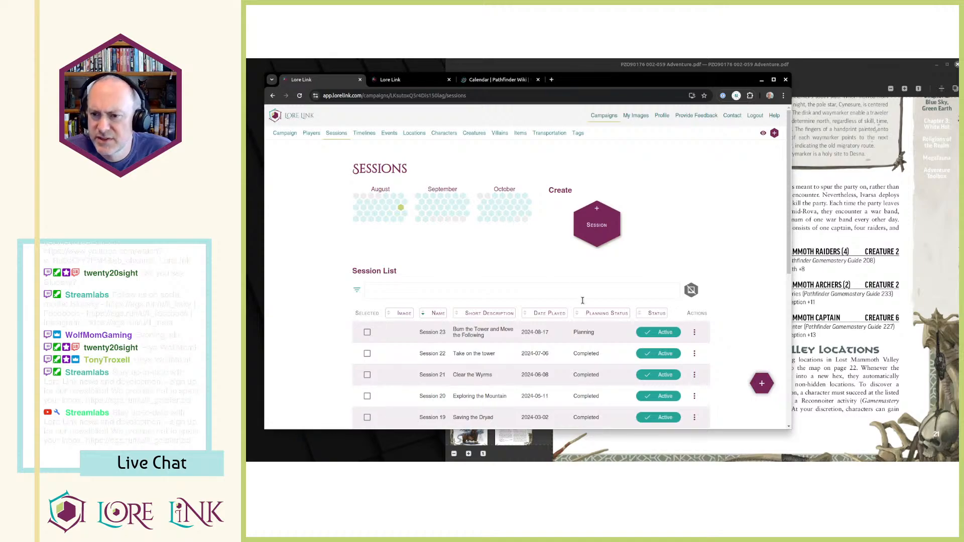
pyautogui.scroll(-1, 581, 299)
pyautogui.click(695, 308)
pyautogui.click(704, 327)
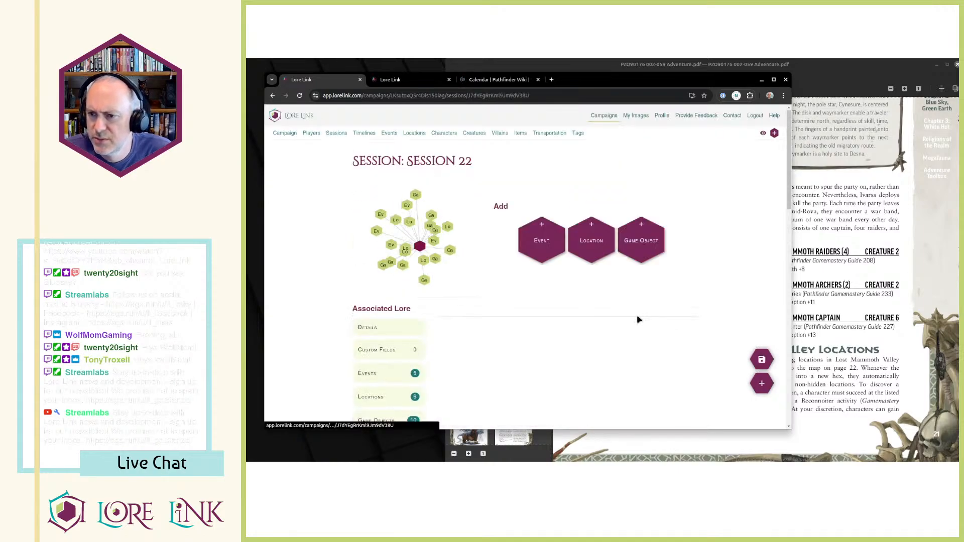
pyautogui.scroll(-10, 547, 289)
pyautogui.scroll(-2, 547, 288)
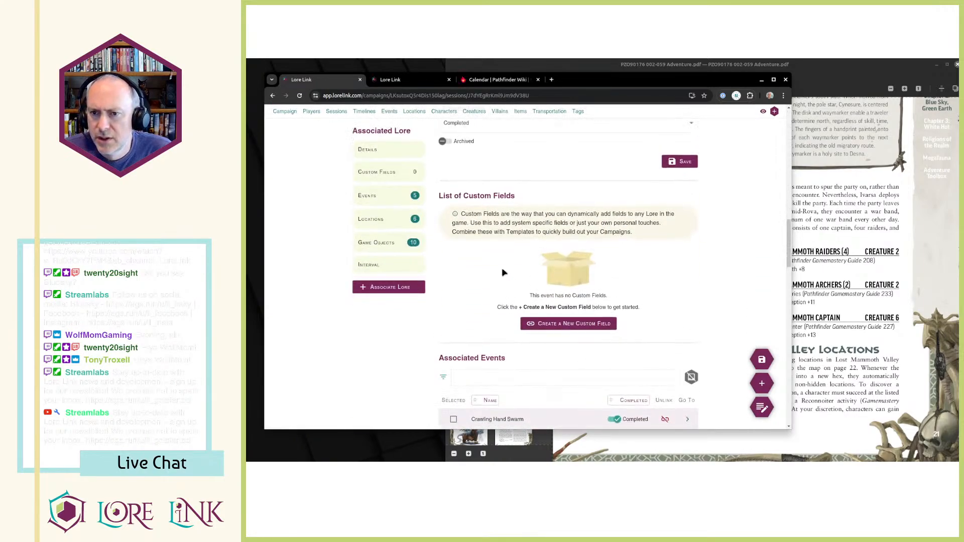
pyautogui.click(389, 264)
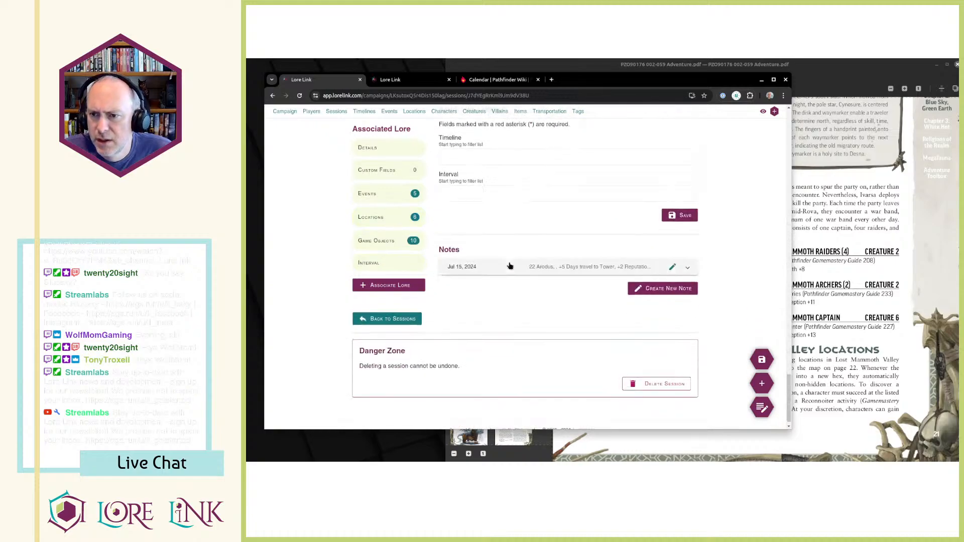
# Link Session 22 to the Erastus (July) interval of the Blue Sky, Green Earth timeline and save the association.
pyautogui.click(489, 156)
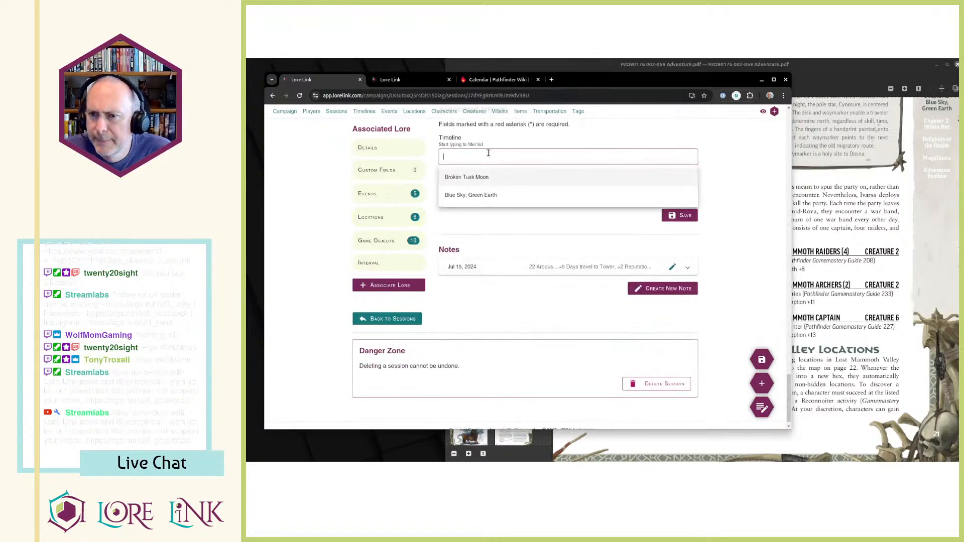
pyautogui.click(481, 194)
pyautogui.click(485, 194)
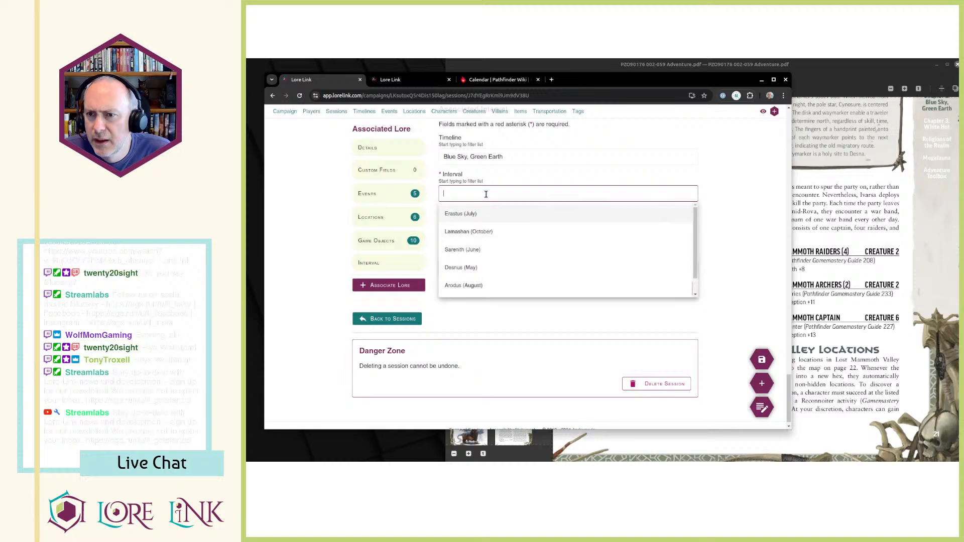
pyautogui.click(498, 215)
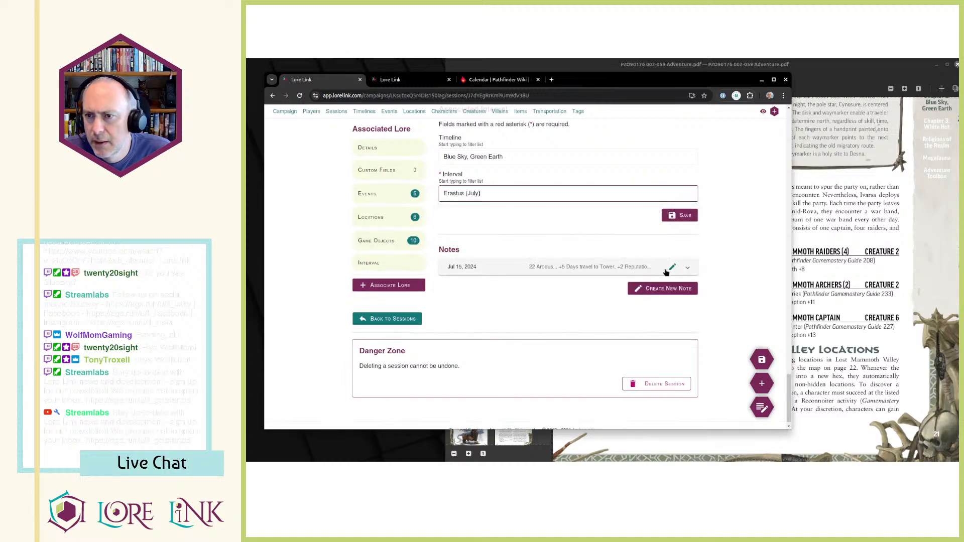
pyautogui.click(680, 216)
# Switch to the Blue Sky, Green Earth timeline and inspect its Arodus (August) and Sarenith (June) intervals on the graph.
pyautogui.hotkey('ctrl', 'Tab')
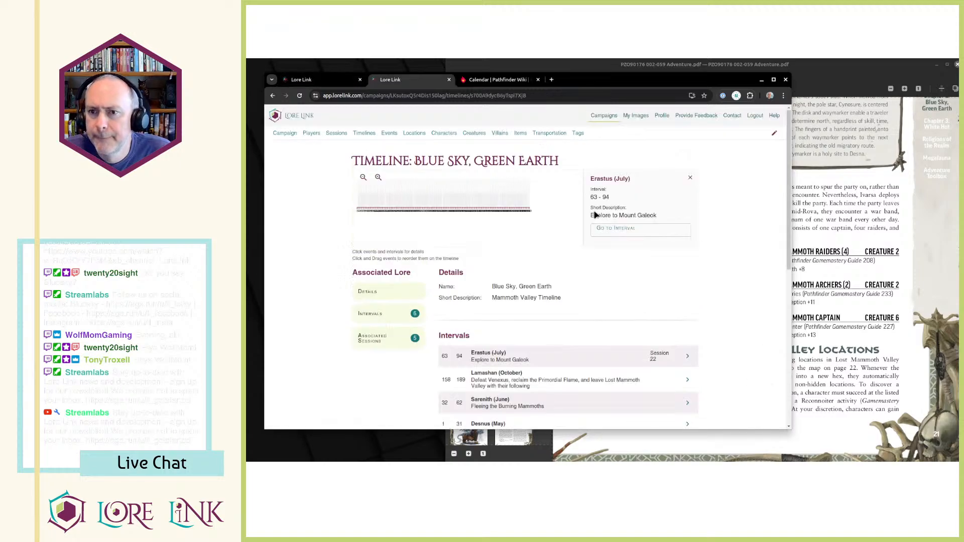
pyautogui.click(377, 178)
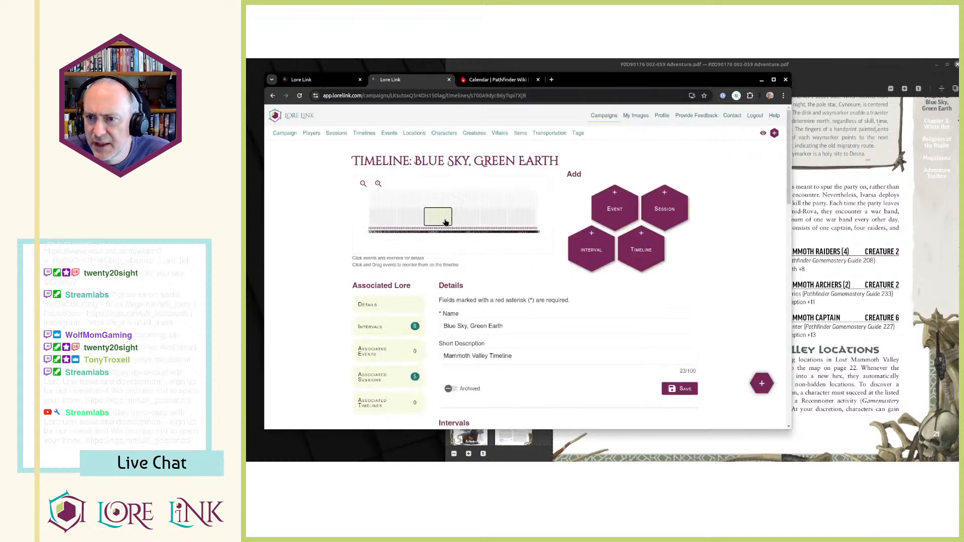
pyautogui.click(444, 221)
pyautogui.click(468, 218)
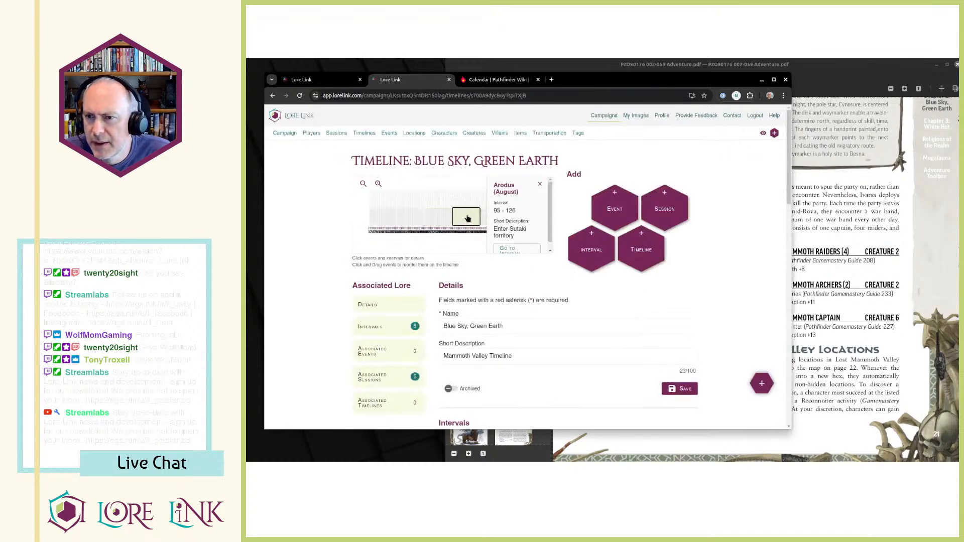
pyautogui.scroll(-1, 505, 220)
pyautogui.click(406, 220)
pyautogui.click(513, 246)
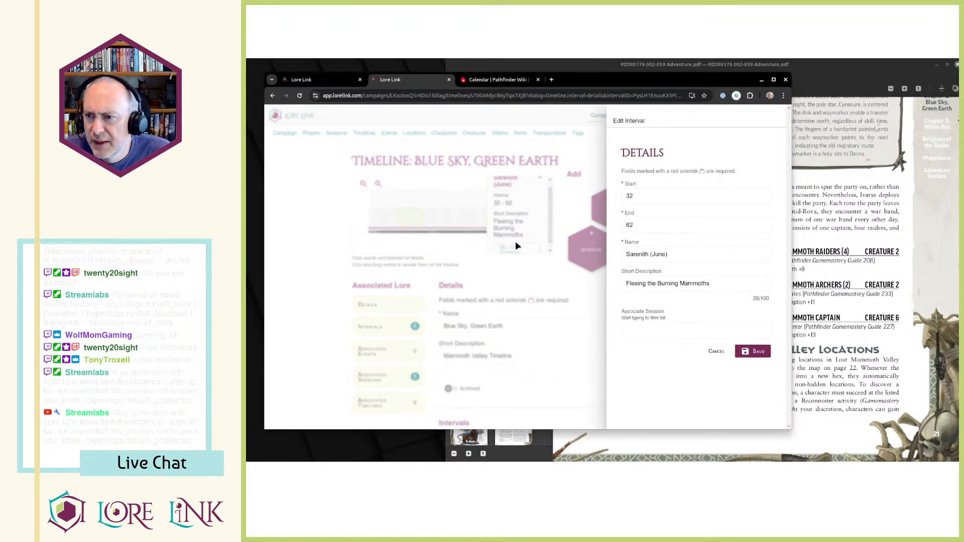
pyautogui.click(495, 272)
# Examine the timeline's intervals and associated sessions lists to see which sessions are linked to each.
pyautogui.scroll(-5, 502, 274)
pyautogui.scroll(5, 502, 270)
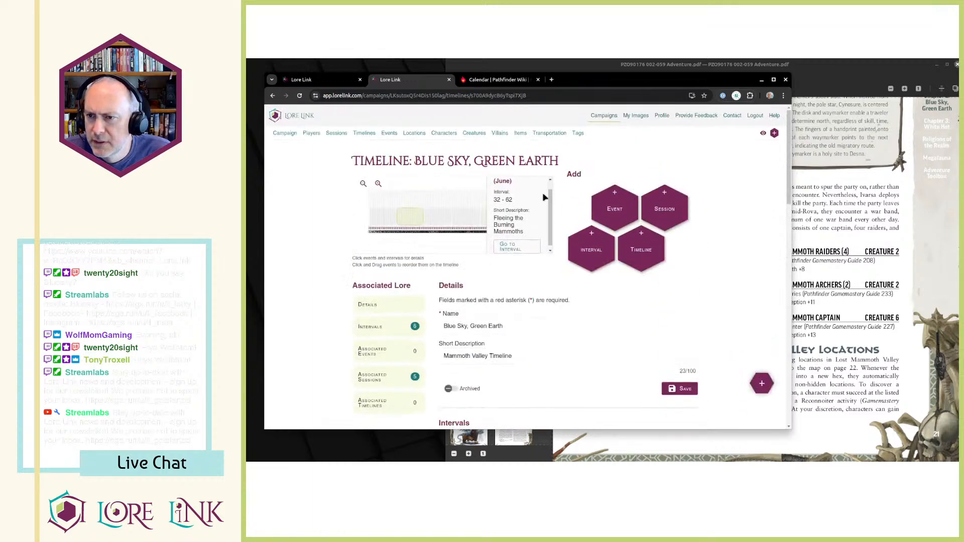
pyautogui.scroll(-3, 402, 282)
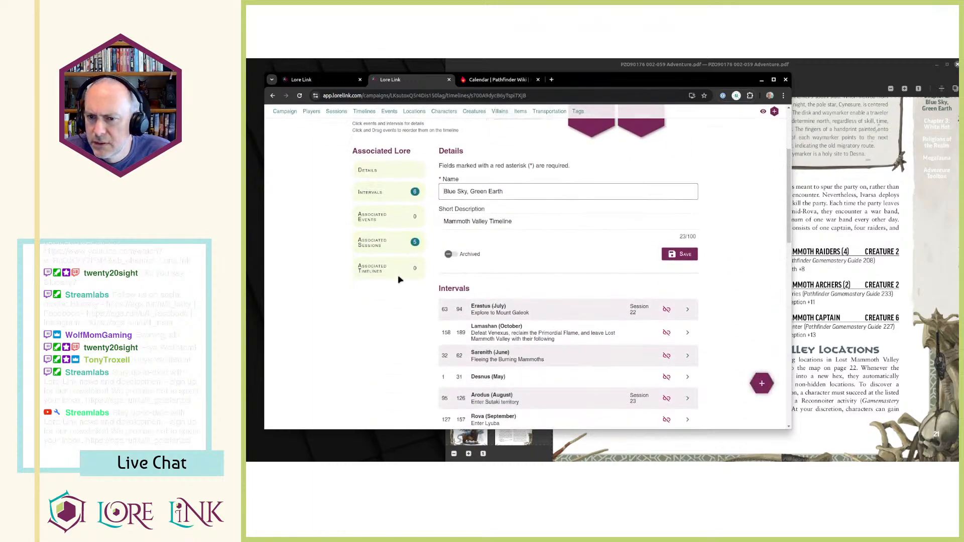
pyautogui.click(380, 244)
pyautogui.scroll(3, 655, 267)
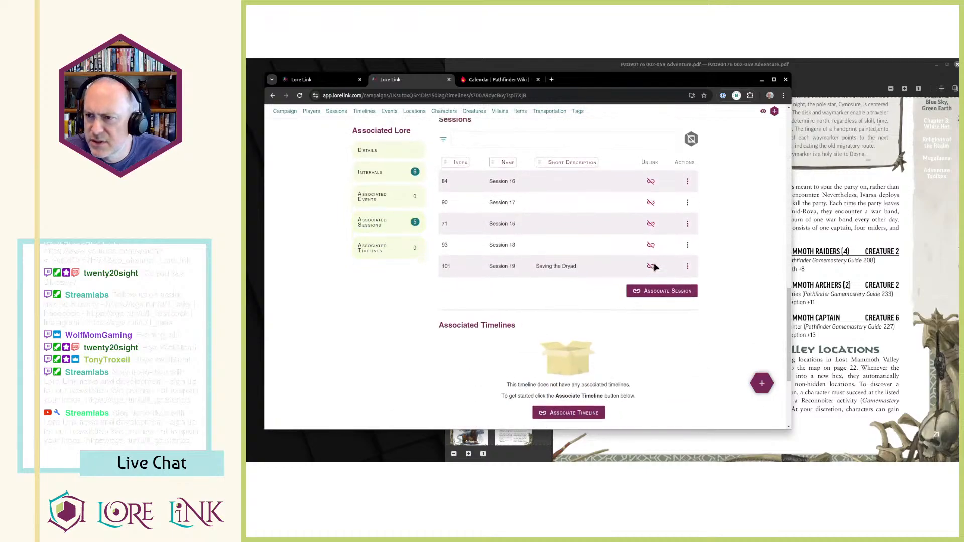
pyautogui.scroll(-2, 591, 316)
pyautogui.scroll(1, 583, 316)
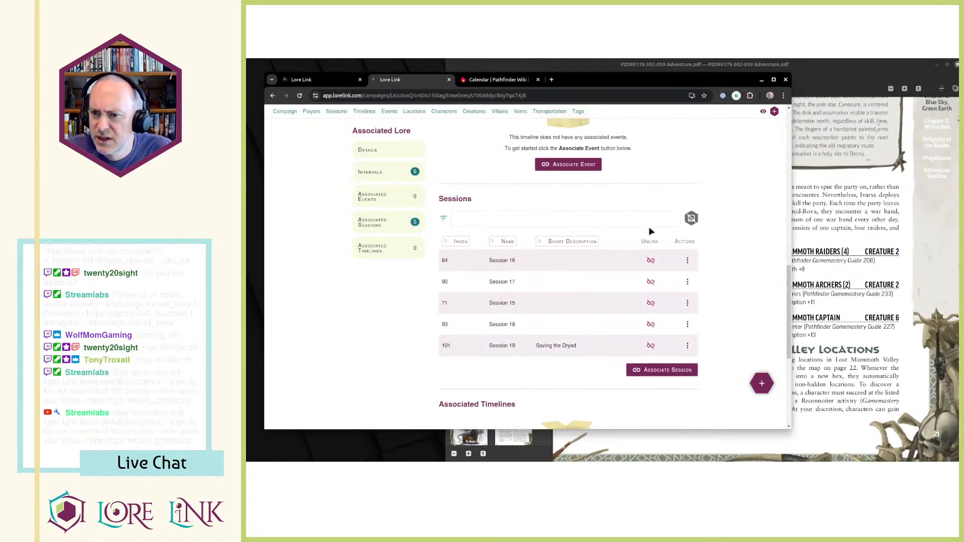
pyautogui.scroll(1, 633, 251)
pyautogui.scroll(3, 634, 251)
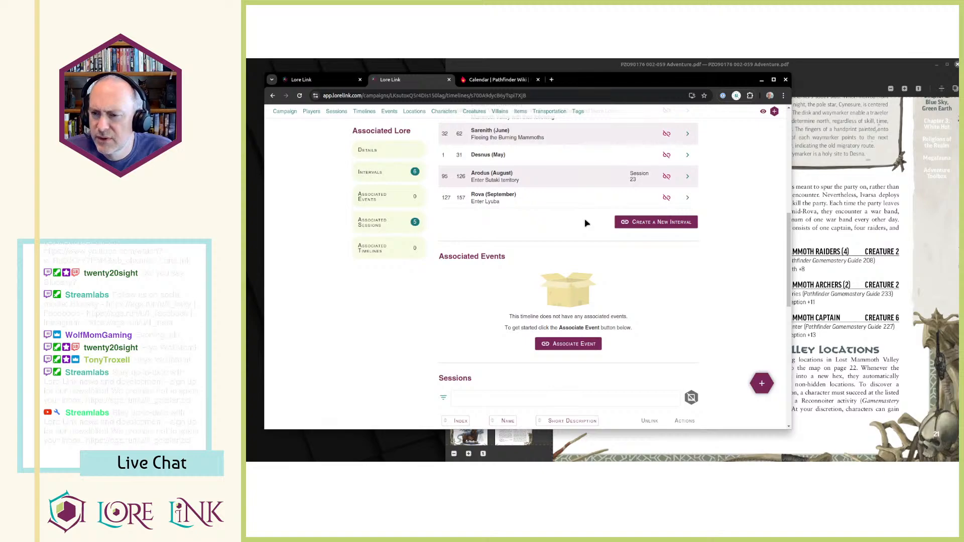
pyautogui.scroll(-2, 585, 223)
pyautogui.scroll(-6, 567, 254)
pyautogui.scroll(7, 556, 234)
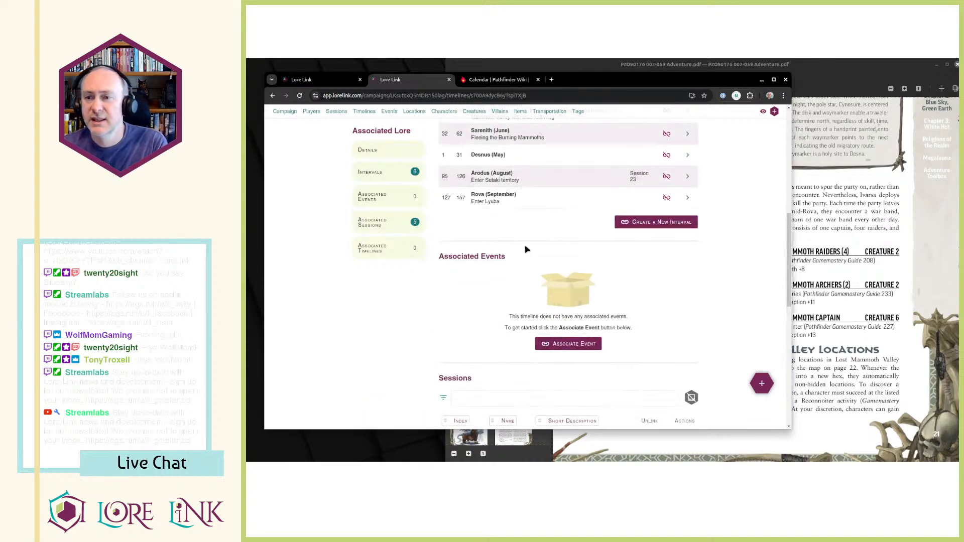
pyautogui.scroll(3, 526, 249)
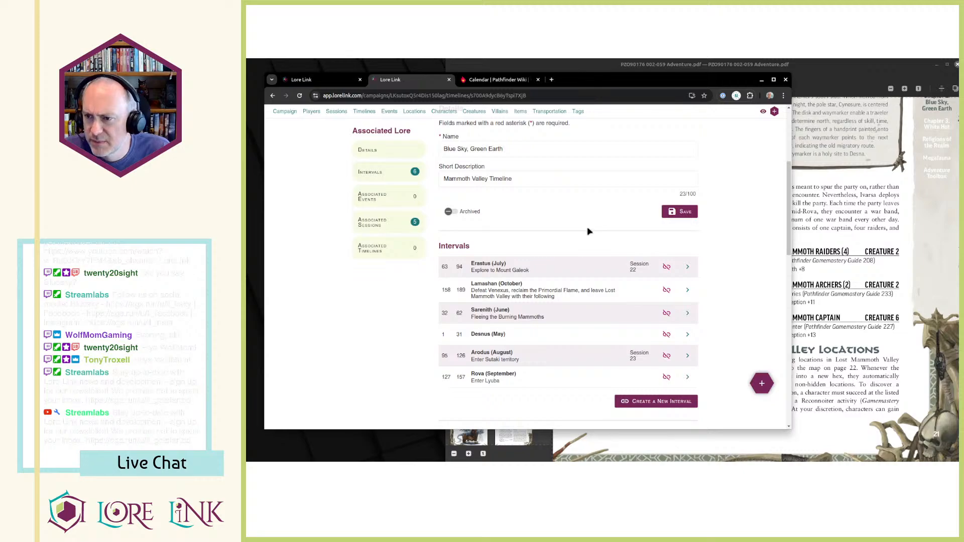
pyautogui.moveTo(633, 267)
pyautogui.mouseDown()
pyautogui.moveTo(641, 278)
pyautogui.moveTo(624, 259)
pyautogui.moveTo(645, 278)
pyautogui.mouseUp()
pyautogui.click(639, 275)
pyautogui.click(632, 262)
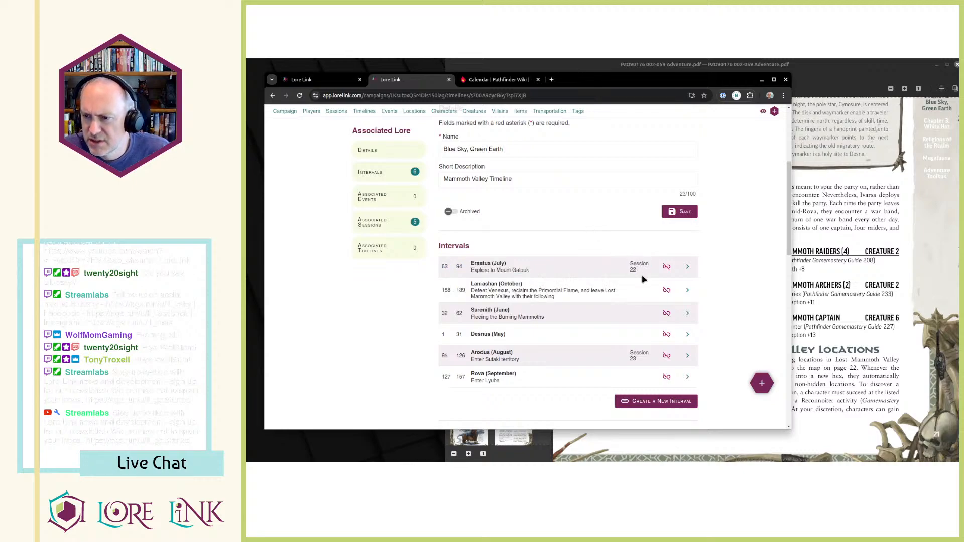
# Return to the session list and open Session 21 at its associated interval settings.
pyautogui.hotkey('ctrl', 'shift', 'Tab')
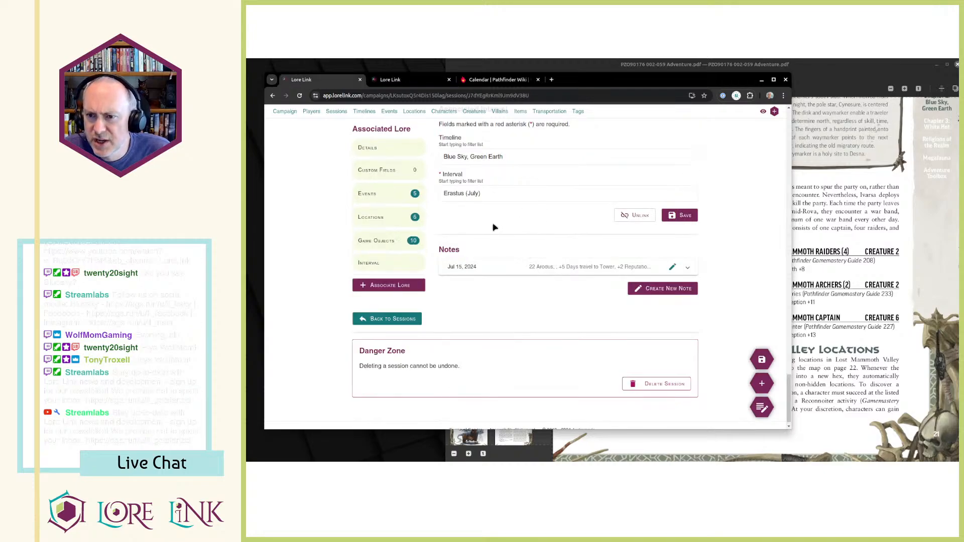
pyautogui.scroll(15, 494, 228)
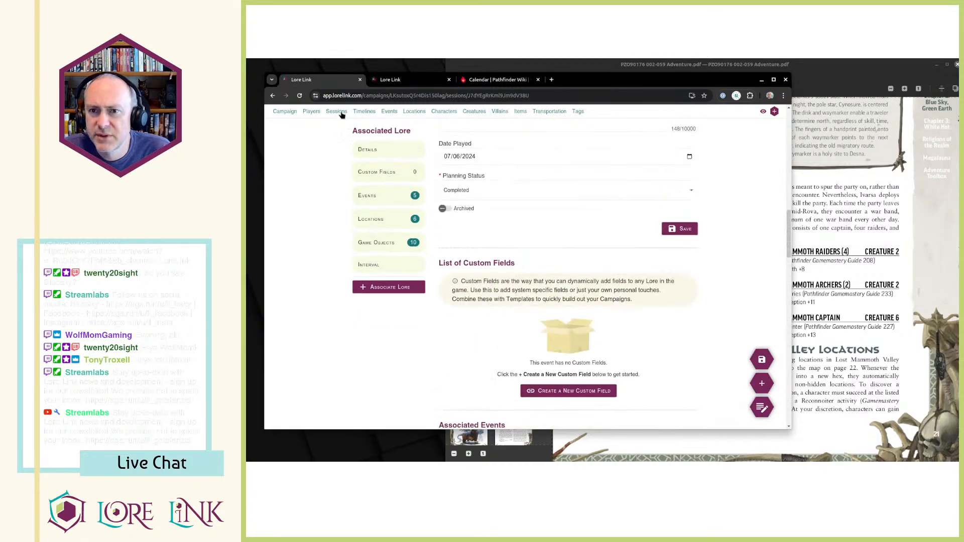
pyautogui.click(341, 114)
pyautogui.scroll(-3, 713, 233)
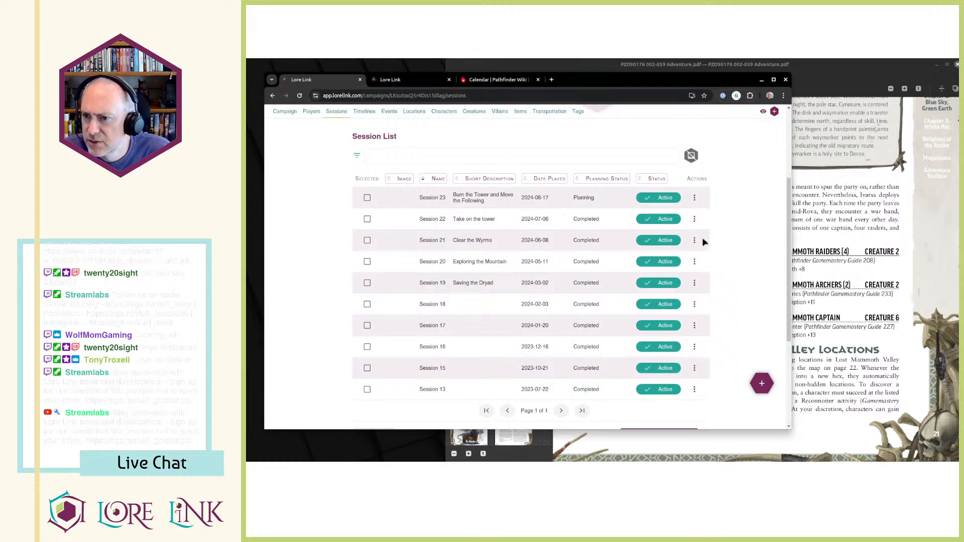
pyautogui.click(694, 241)
pyautogui.click(701, 261)
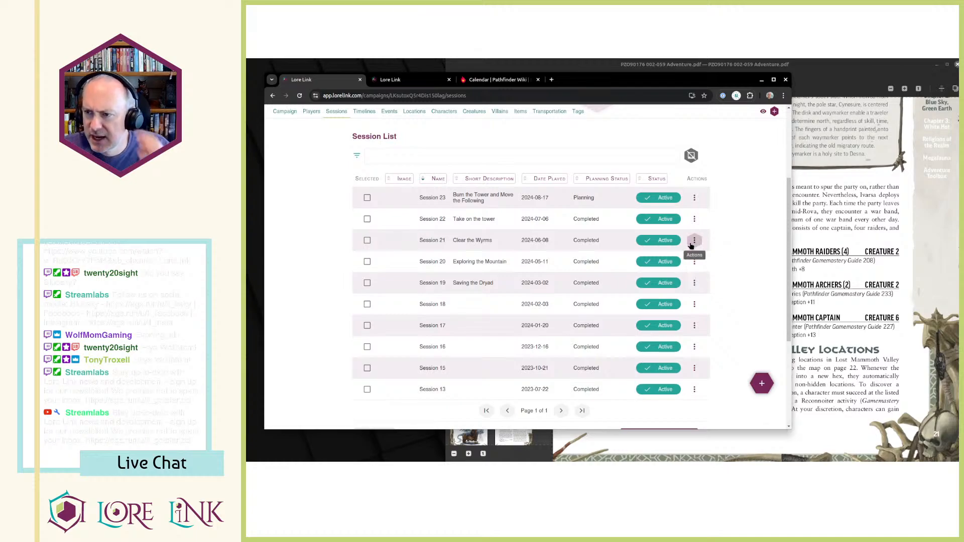
pyautogui.click(695, 241)
pyautogui.click(710, 254)
pyautogui.scroll(-3, 385, 260)
pyautogui.scroll(-10, 384, 261)
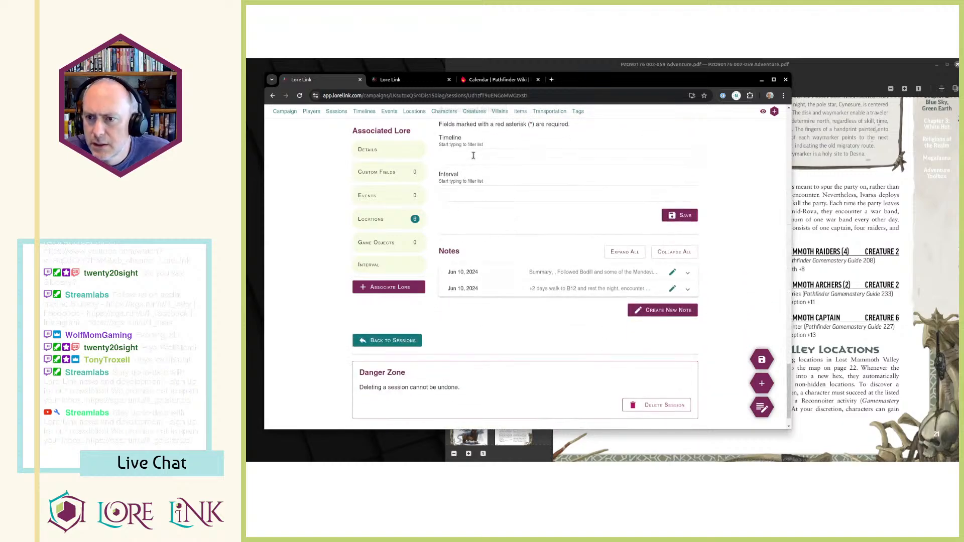
# Link Session 21 to the Erastus (July) interval of the Blue Sky, Green Earth timeline and save the association.
pyautogui.click(473, 156)
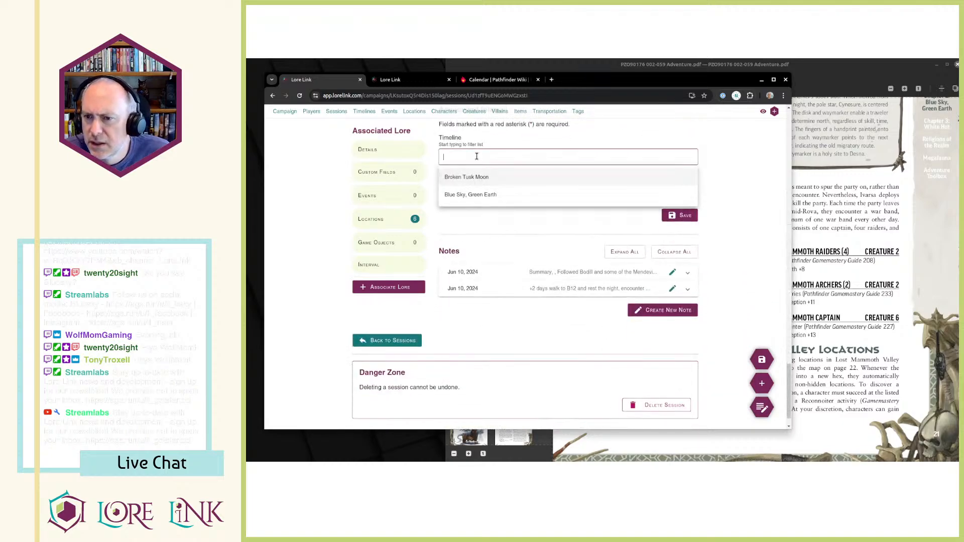
pyautogui.click(482, 197)
pyautogui.click(483, 197)
pyautogui.click(487, 220)
pyautogui.click(687, 217)
pyautogui.click(691, 220)
# Check the session linked to Erastus (July) in the Blue Sky, Green Earth timeline and in the interval's details, leaving it unedited.
pyautogui.hotkey('ctrl', 'shift', 'Tab')
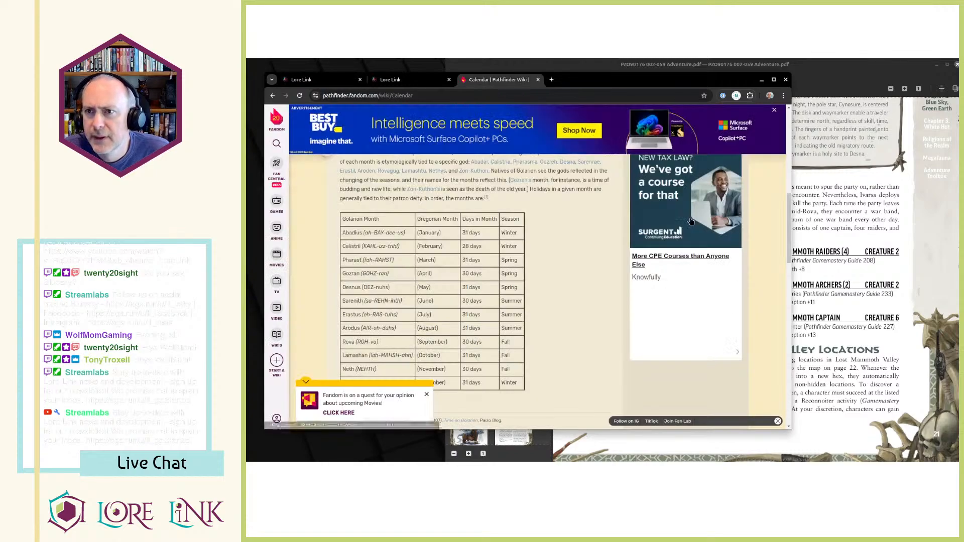
pyautogui.hotkey('ctrl', 'shift', 'Tab')
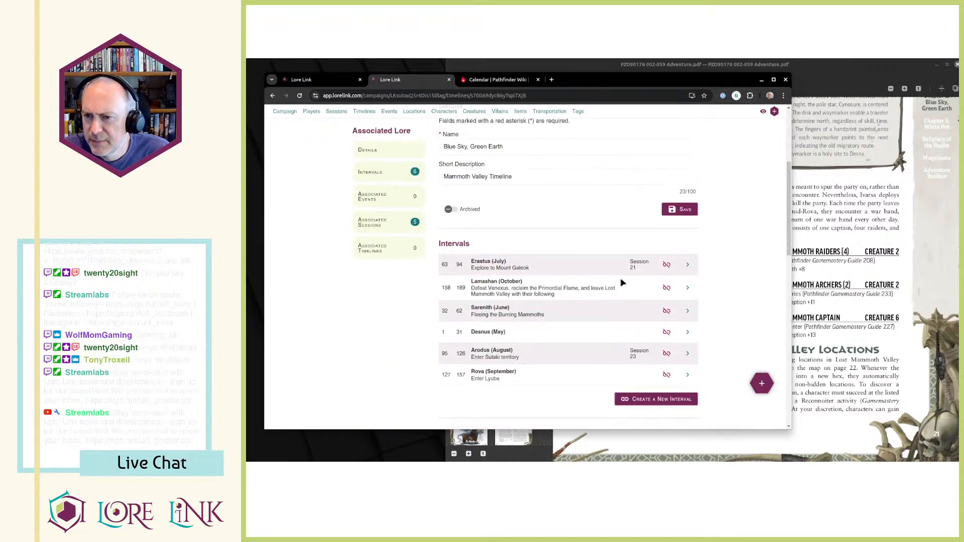
pyautogui.hotkey('ctrl', 'shift', 'Tab')
pyautogui.scroll(6, 610, 265)
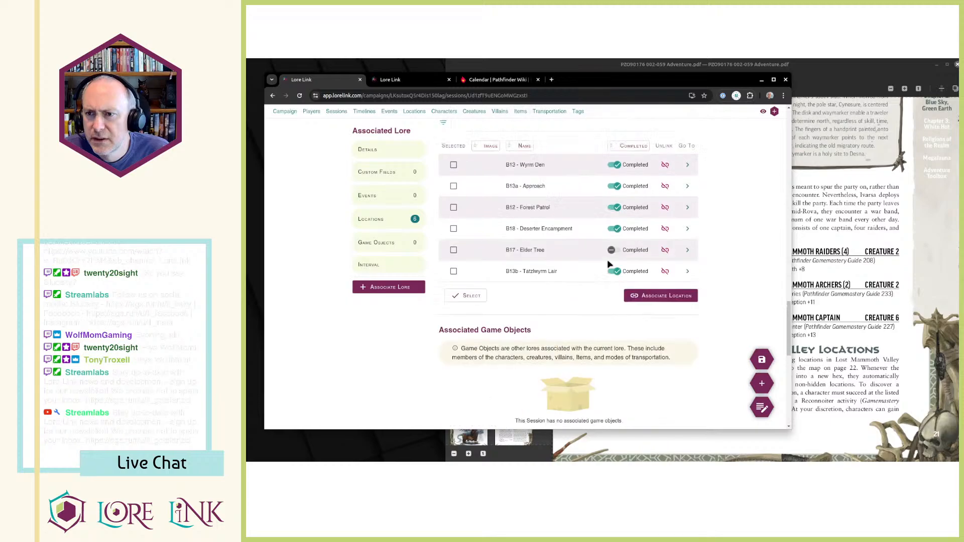
pyautogui.hotkey('ctrl', 'Tab')
pyautogui.scroll(-4, 608, 264)
pyautogui.scroll(1, 608, 265)
pyautogui.scroll(3, 610, 267)
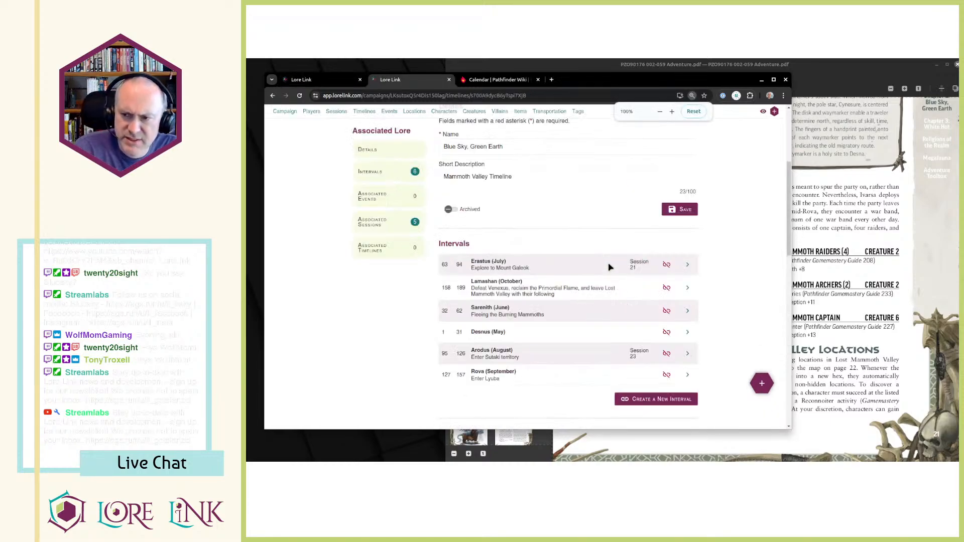
pyautogui.click(611, 268)
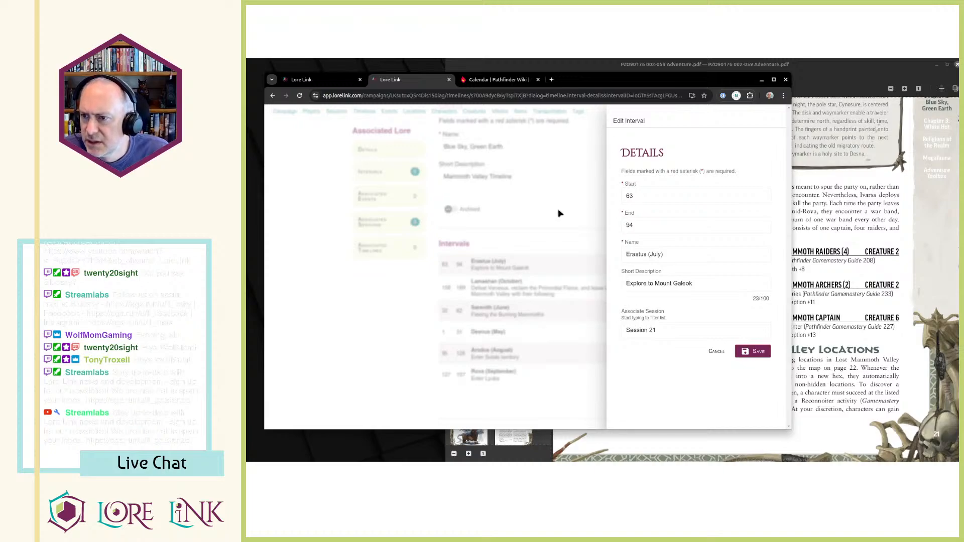
pyautogui.click(697, 327)
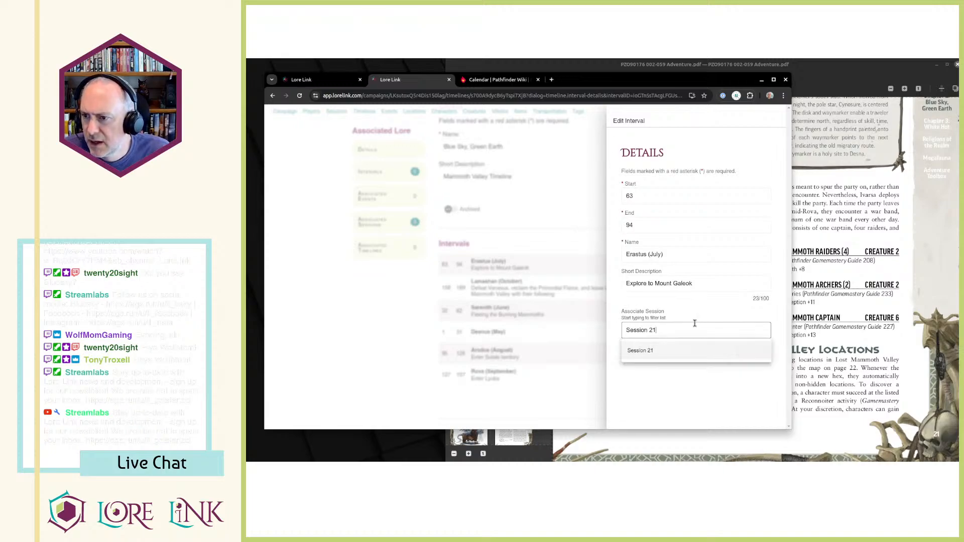
pyautogui.click(550, 245)
# Return to Session 21 and unlink it from its associated timeline interval.
pyautogui.hotkey('ctrl', 'Tab')
pyautogui.hotkey('ctrl', 'Tab')
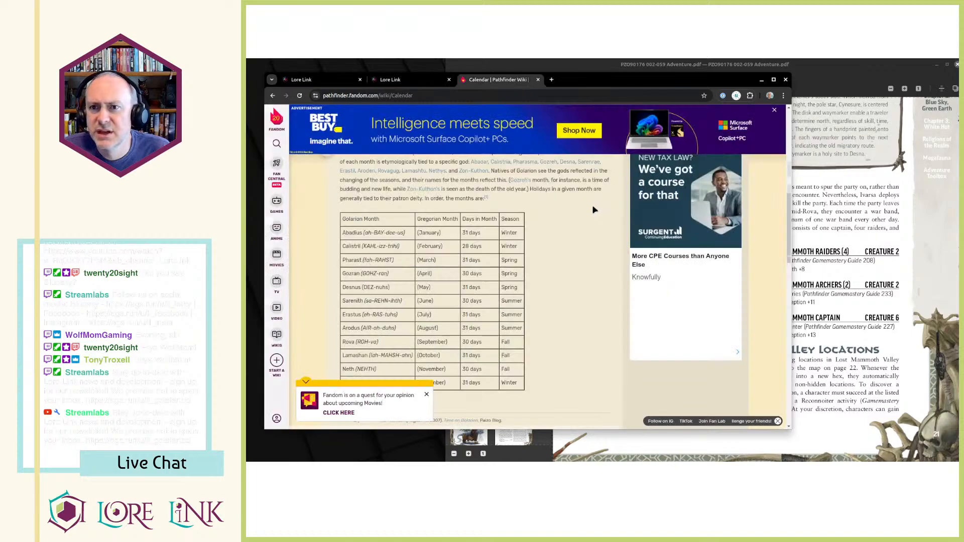
pyautogui.scroll(-5, 625, 268)
pyautogui.scroll(-7, 626, 268)
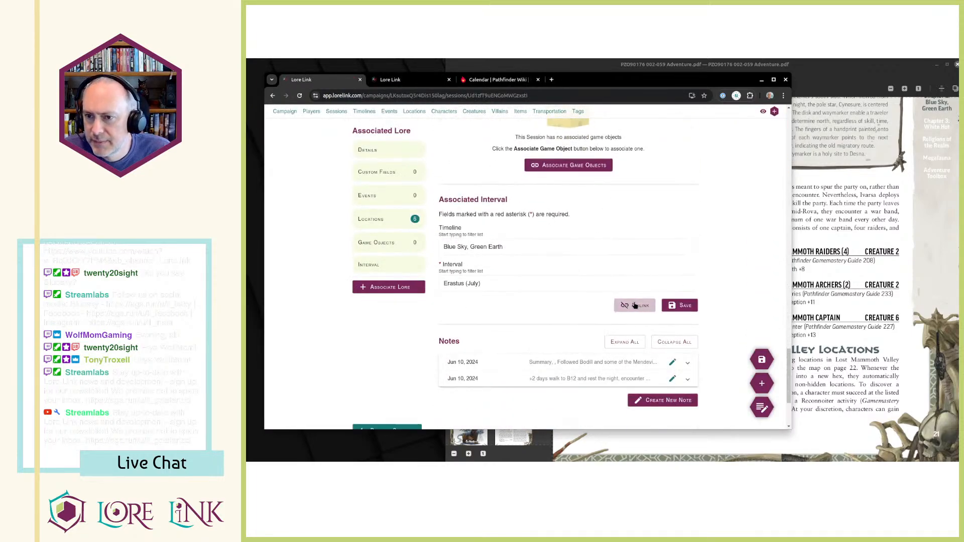
pyautogui.click(635, 306)
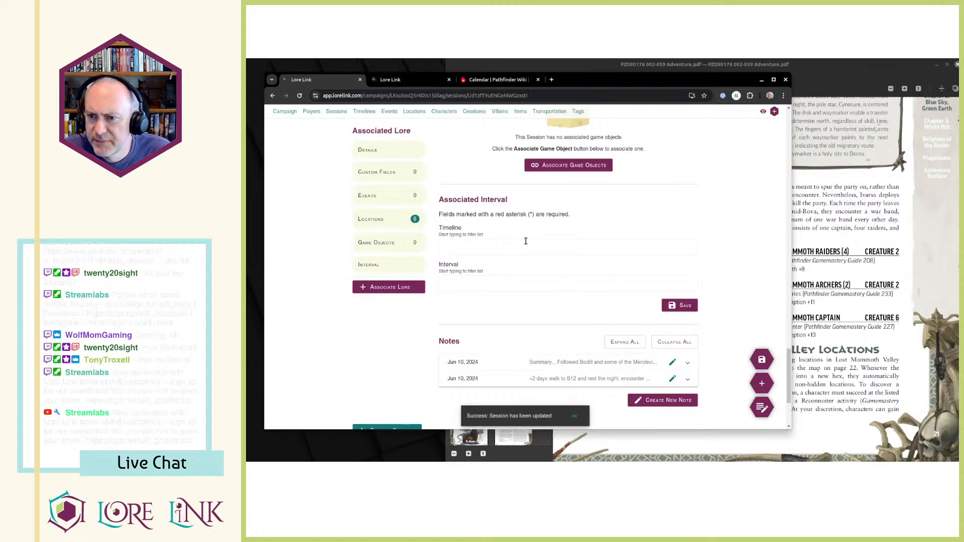
pyautogui.scroll(15, 441, 214)
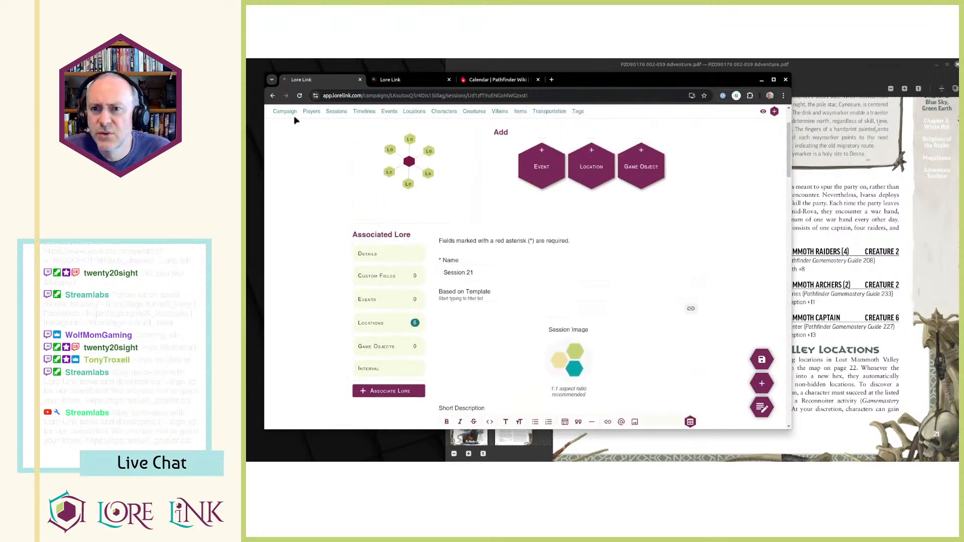
# Open Session 22 from the session list and unlink it from its associated timeline interval.
pyautogui.click(336, 134)
pyautogui.scroll(-3, 718, 233)
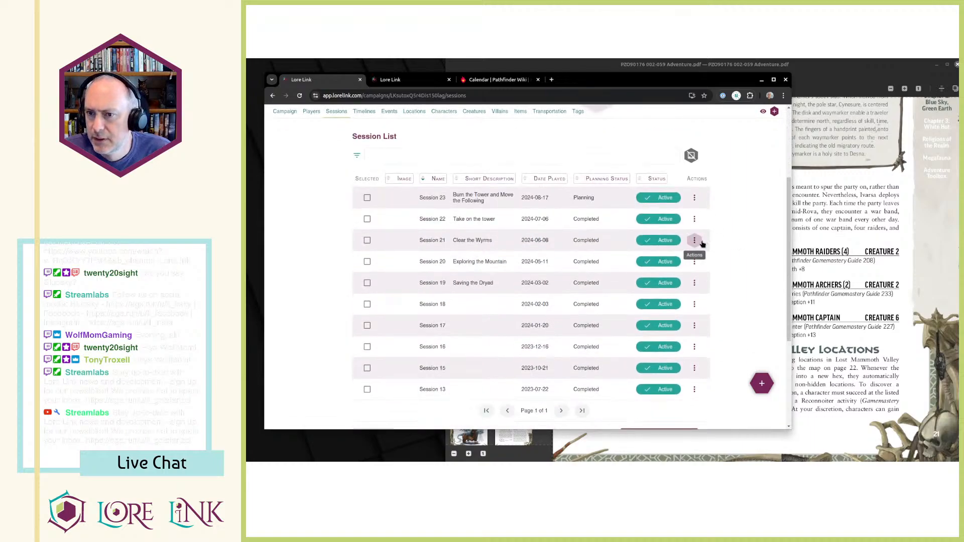
pyautogui.click(695, 219)
pyautogui.click(689, 239)
pyautogui.scroll(-8, 563, 271)
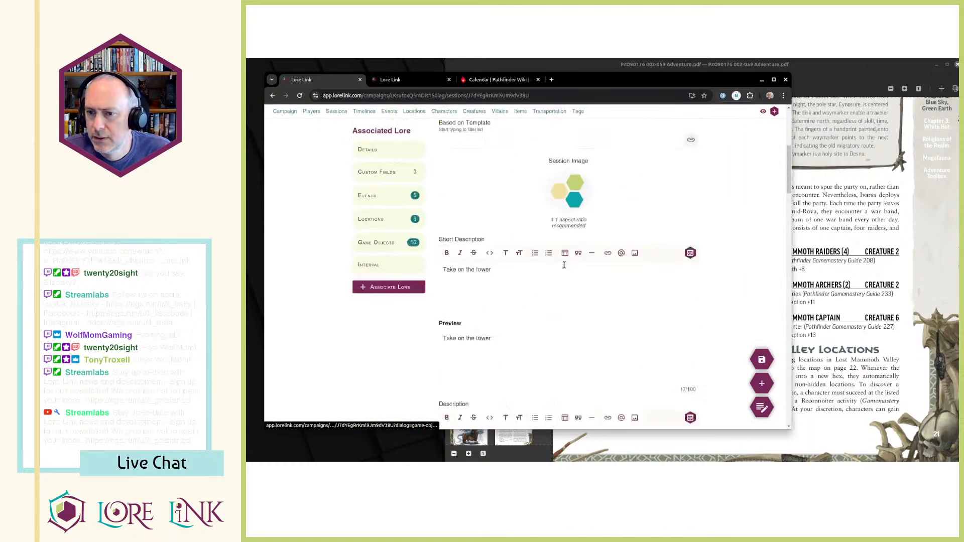
pyautogui.click(381, 263)
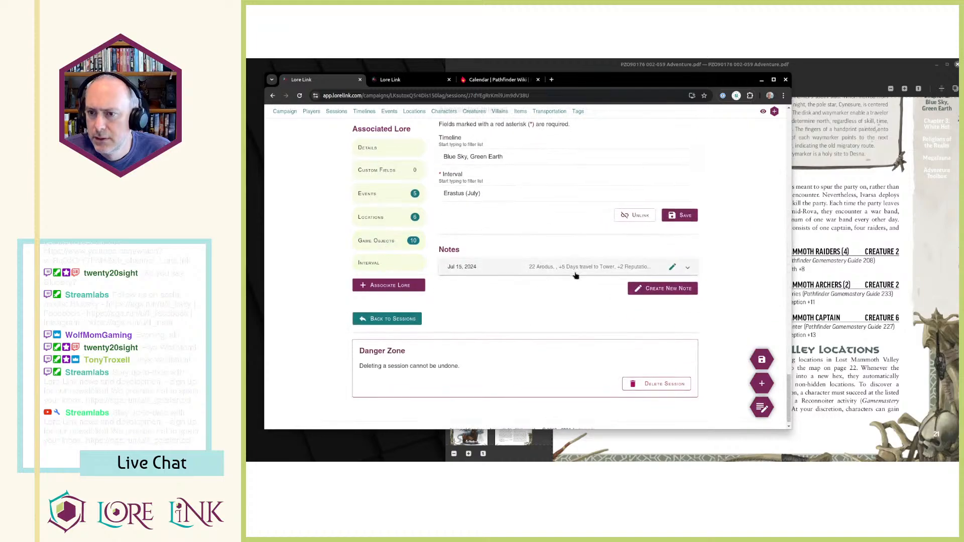
pyautogui.click(620, 216)
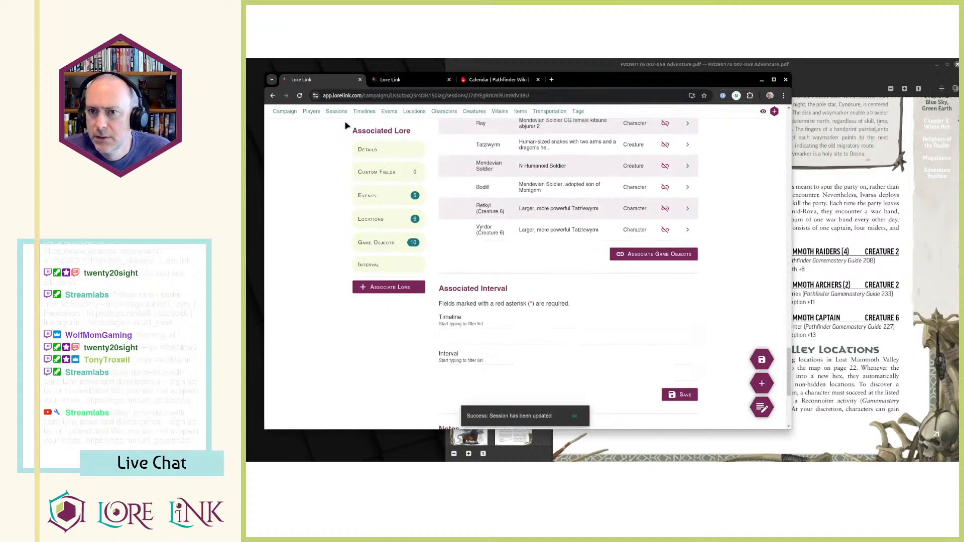
# Open Session 23, unlink it from its associated timeline interval, and review the session's page.
pyautogui.click(695, 332)
pyautogui.click(717, 350)
pyautogui.scroll(-15, 612, 310)
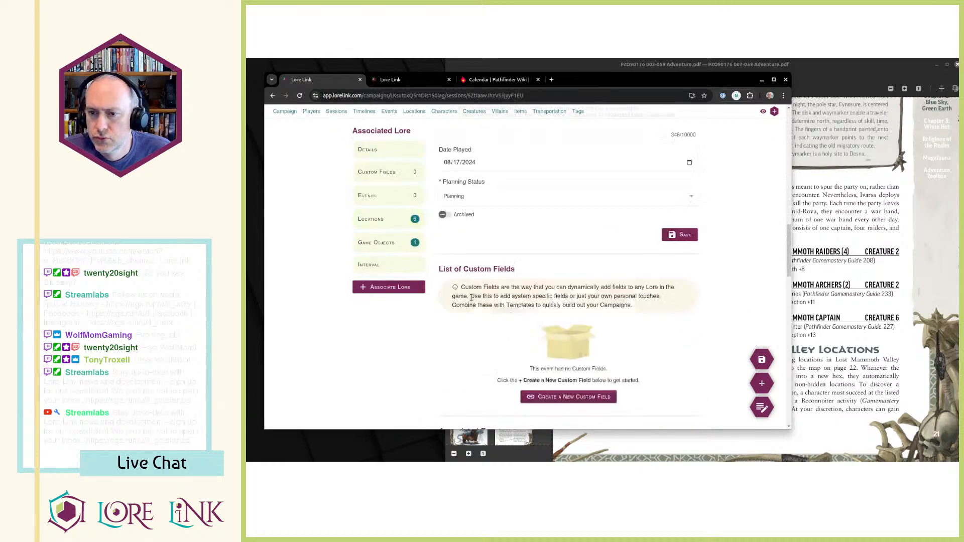
pyautogui.scroll(-10, 509, 276)
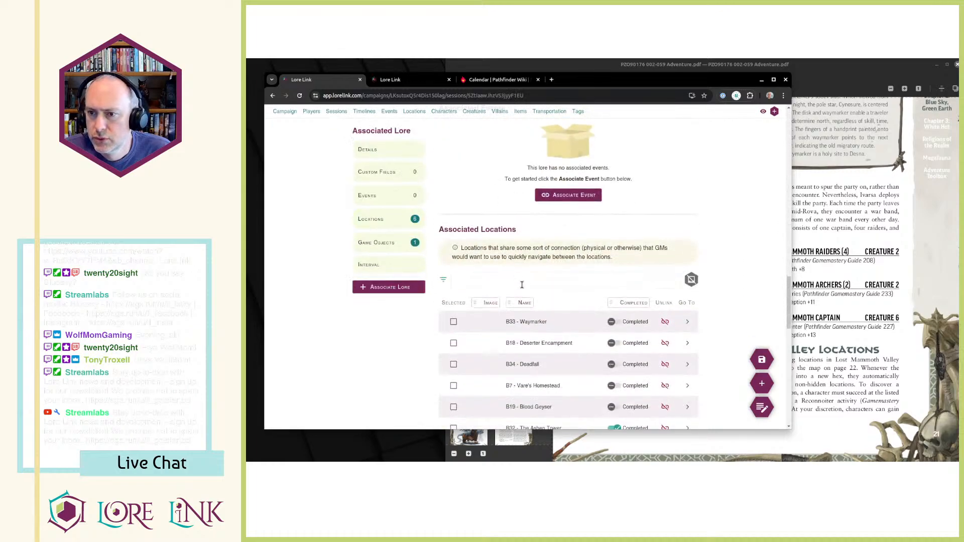
pyautogui.click(623, 340)
pyautogui.scroll(5, 578, 316)
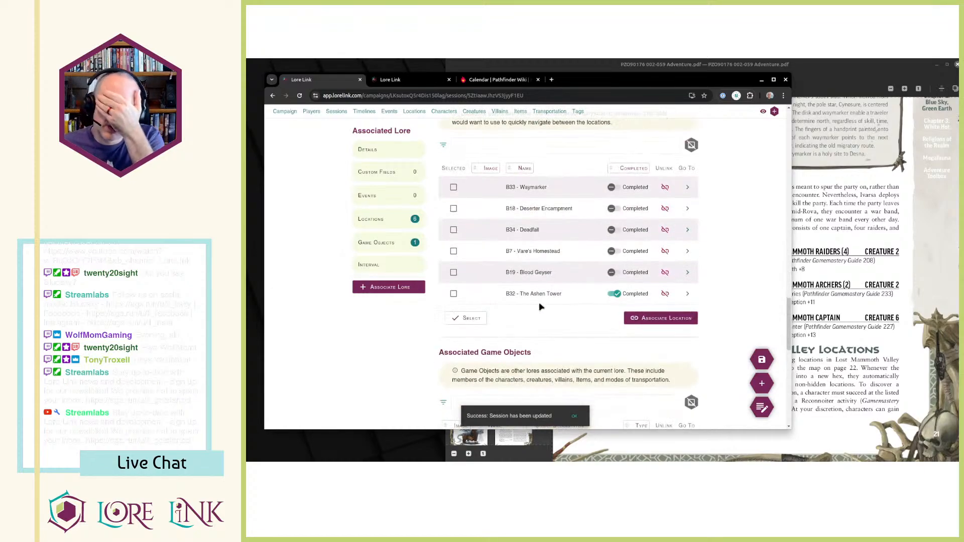
pyautogui.scroll(15, 538, 307)
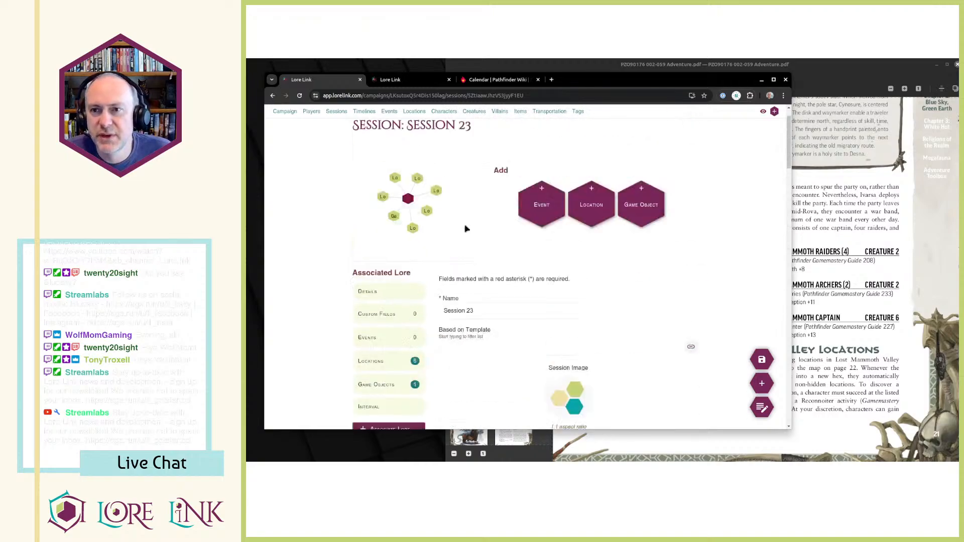
pyautogui.scroll(-15, 510, 263)
pyautogui.scroll(-5, 578, 176)
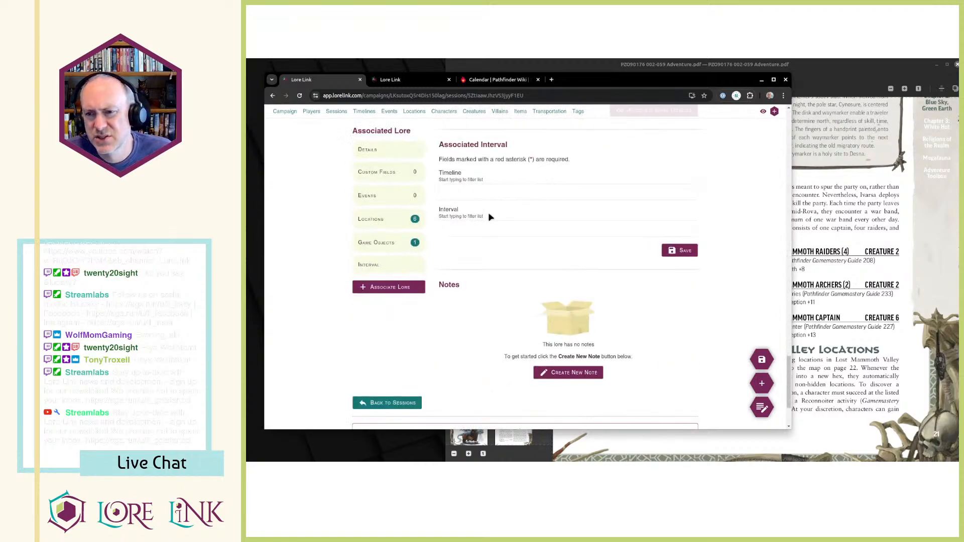
pyautogui.scroll(12, 491, 217)
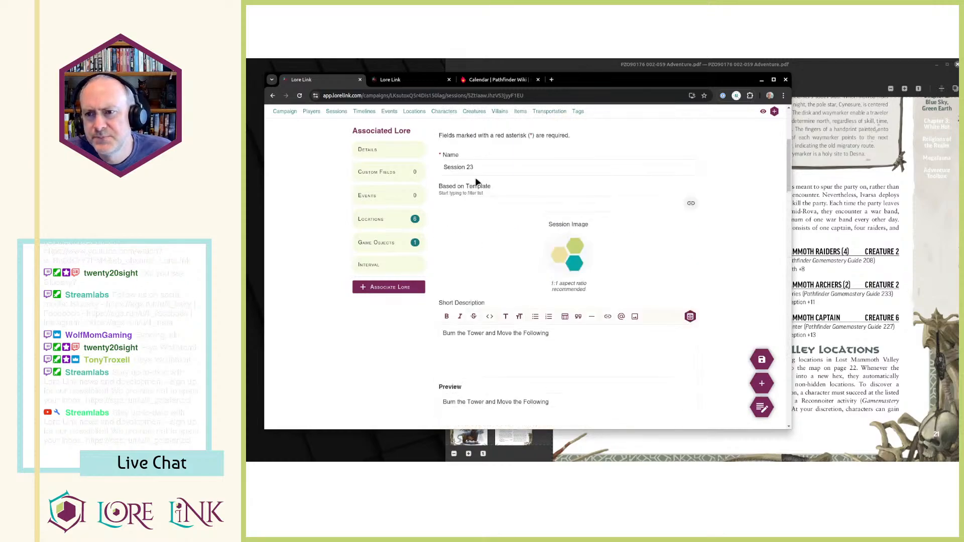
pyautogui.scroll(4, 488, 186)
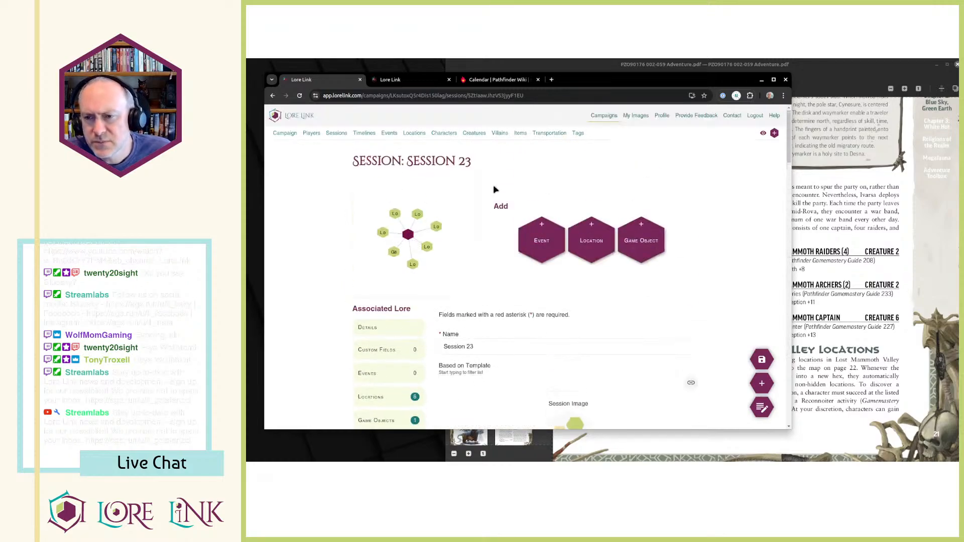
# Return to Session 22 and expand its Jul 15, 2024 note to read the in-game date and elapsed days.
pyautogui.click(394, 83)
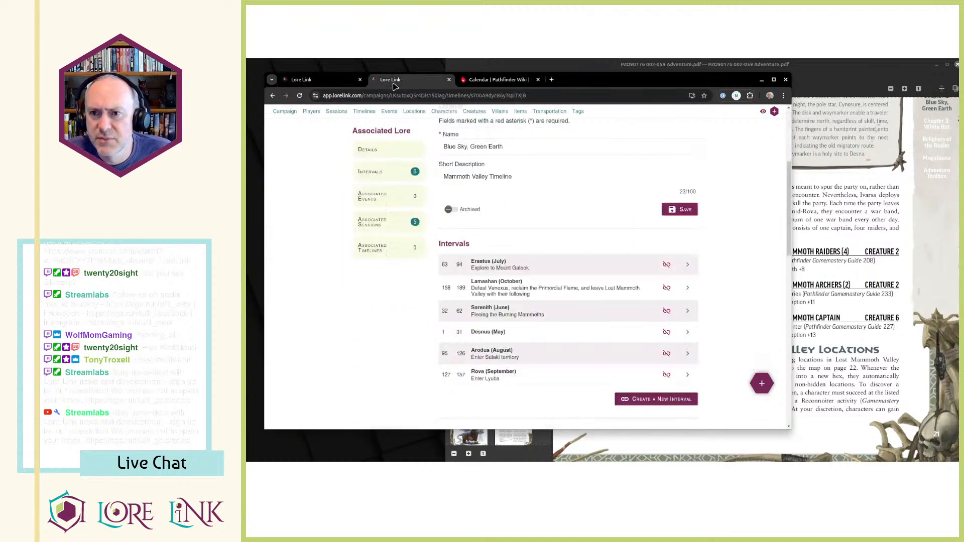
pyautogui.click(333, 78)
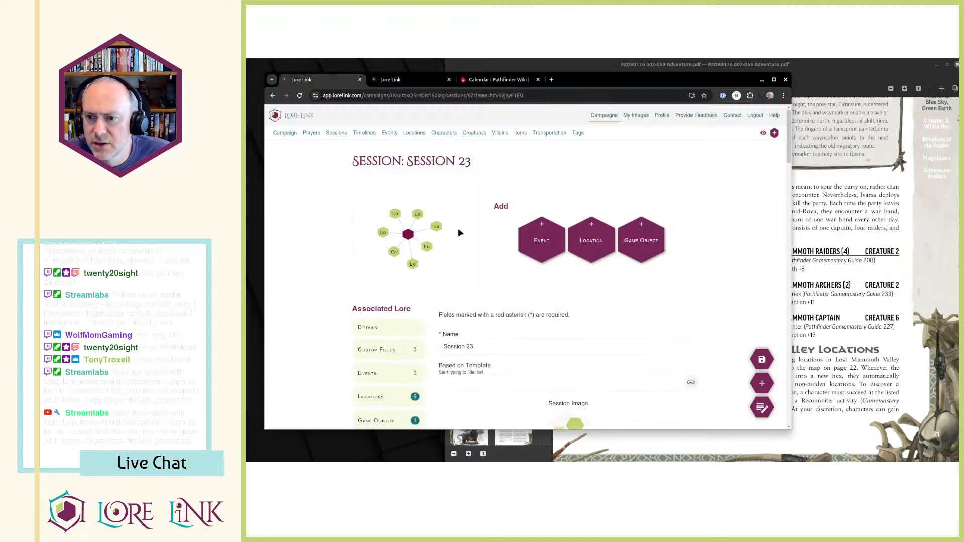
pyautogui.click(336, 133)
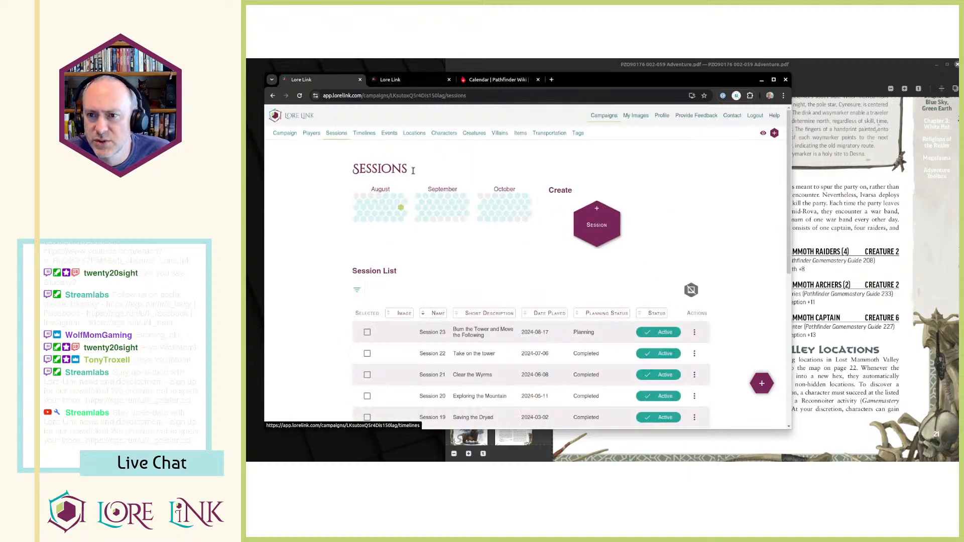
pyautogui.click(713, 372)
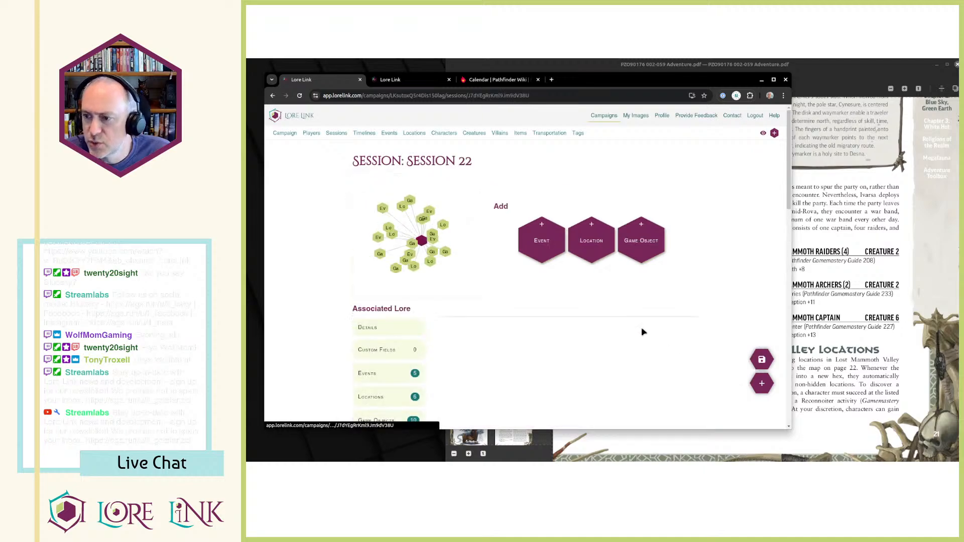
pyautogui.scroll(-10, 498, 260)
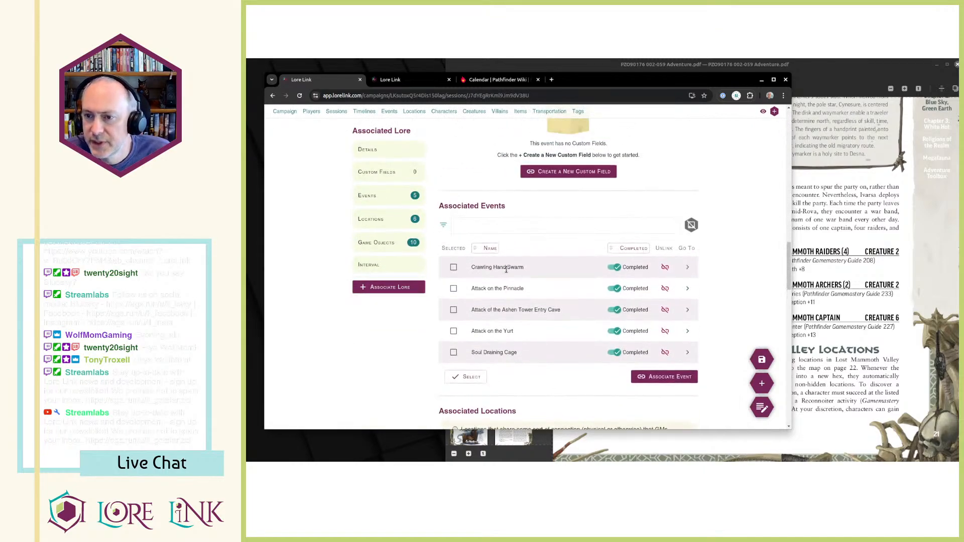
pyautogui.scroll(-10, 506, 272)
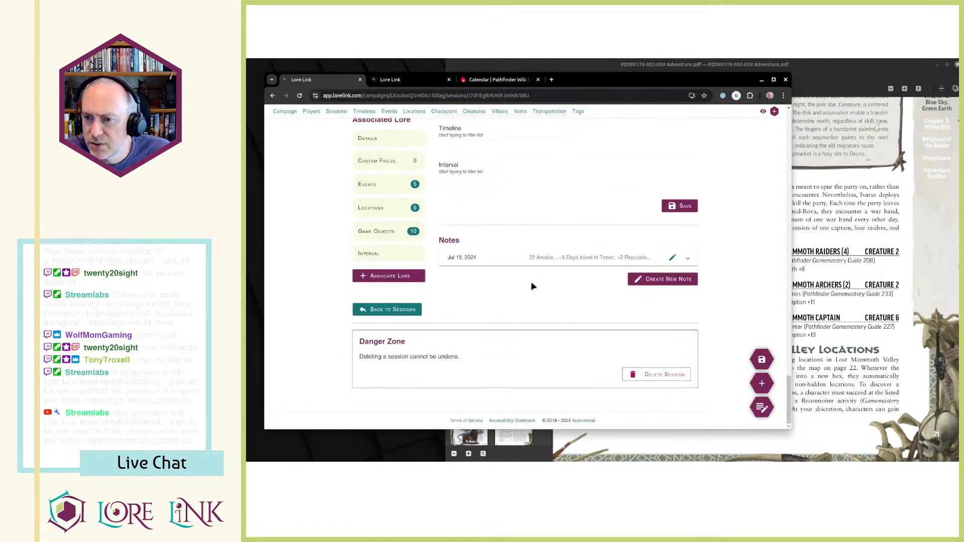
pyautogui.click(542, 258)
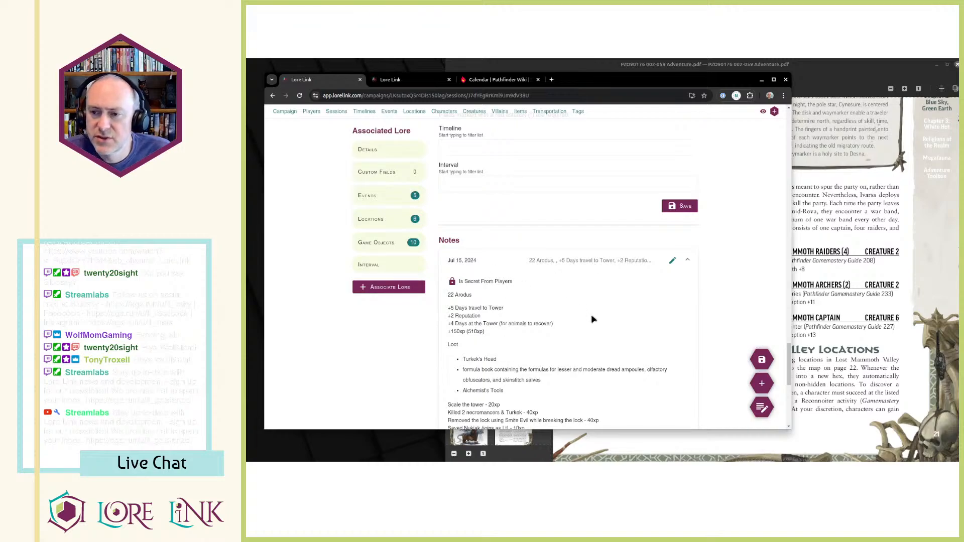
pyautogui.scroll(15, 537, 228)
# Switch to the Blue Sky, Green Earth timeline and inspect the day ranges of the Arodus (August) and Erastus (July) intervals.
pyautogui.click(391, 80)
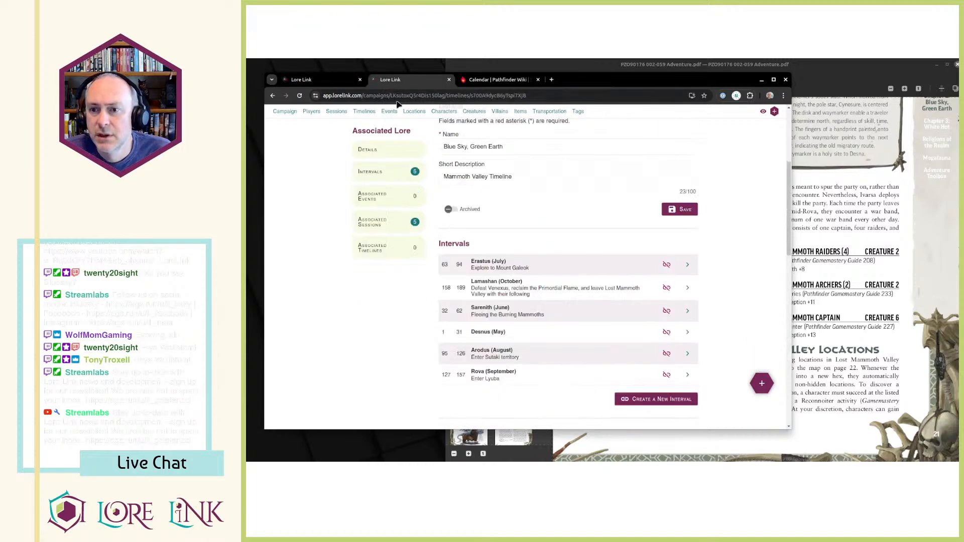
pyautogui.scroll(5, 532, 277)
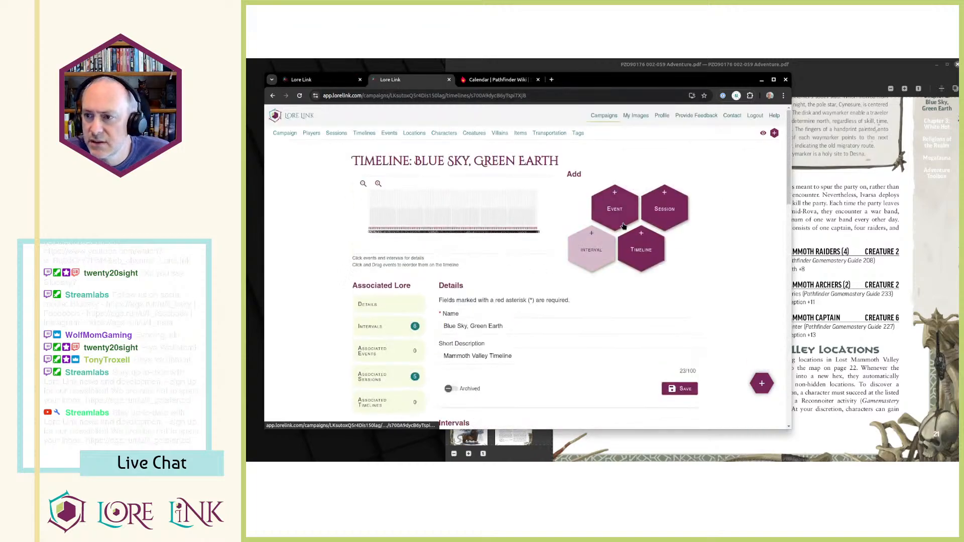
pyautogui.click(587, 246)
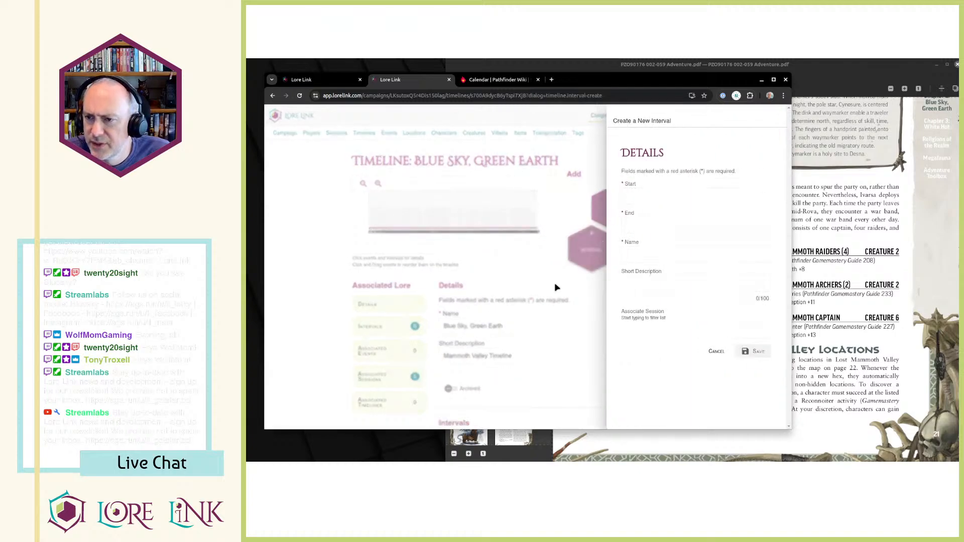
pyautogui.click(513, 283)
pyautogui.click(460, 219)
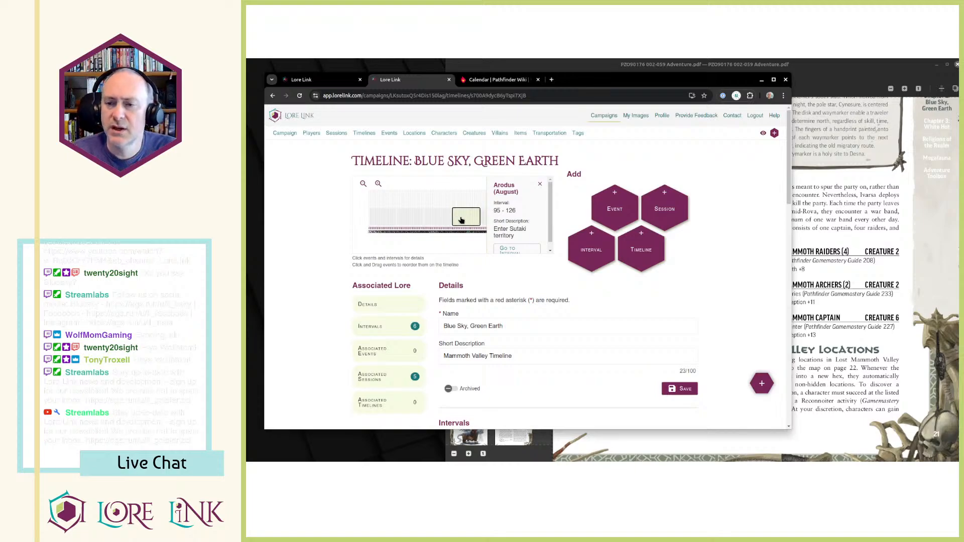
pyautogui.click(448, 217)
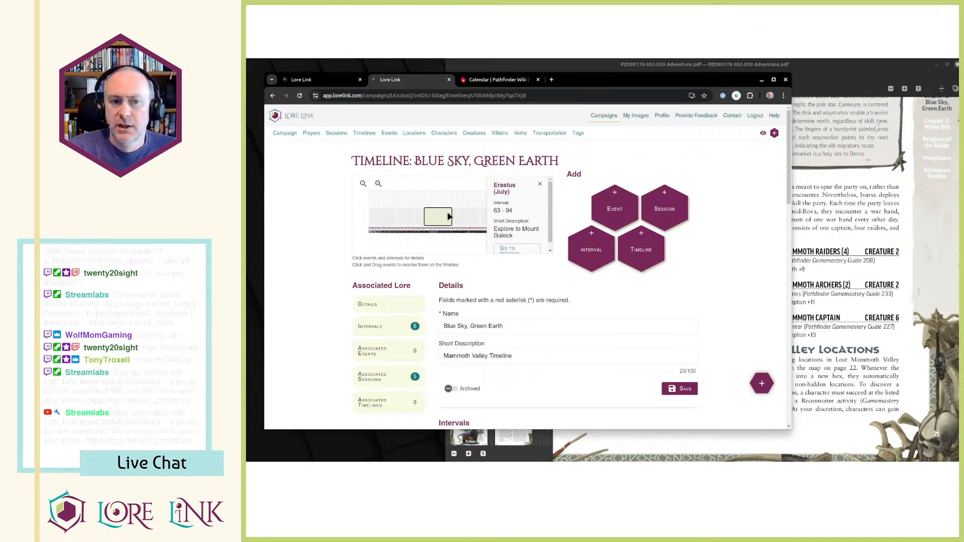
# Compute 63+22-1 in the calculator to find the timeline day number, and return to the timeline.
pyautogui.press('XF86Calculator')
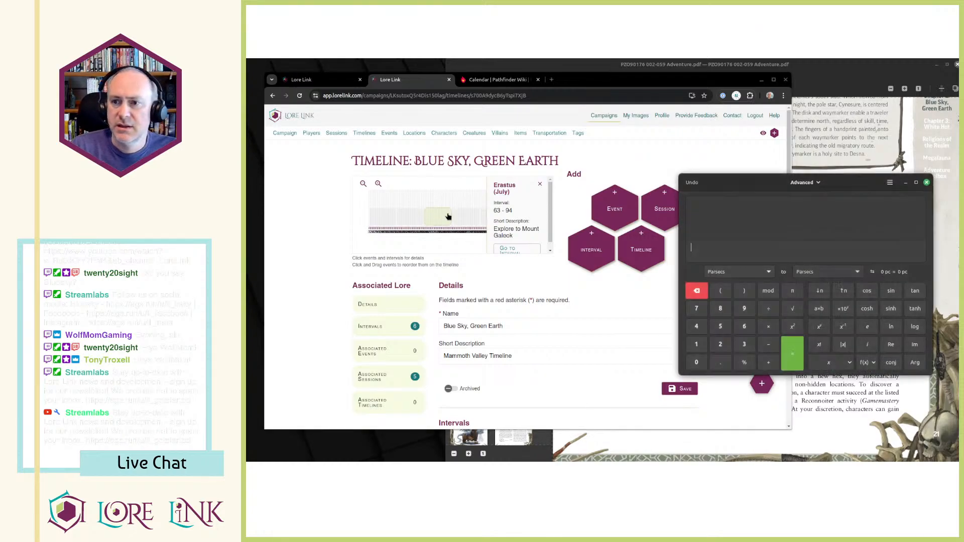
pyautogui.write('63')
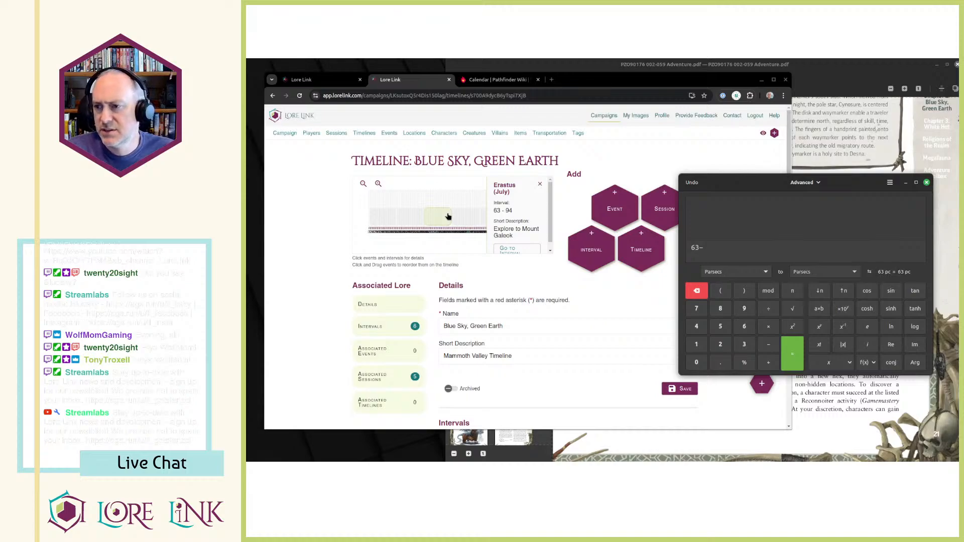
pyautogui.write('+22-1')
pyautogui.press('Return')
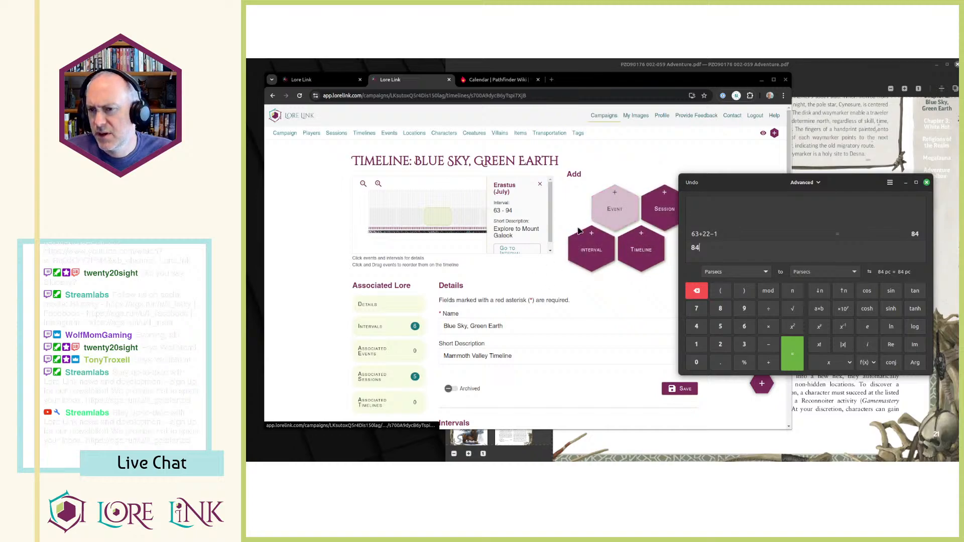
pyautogui.doubleClick(696, 247)
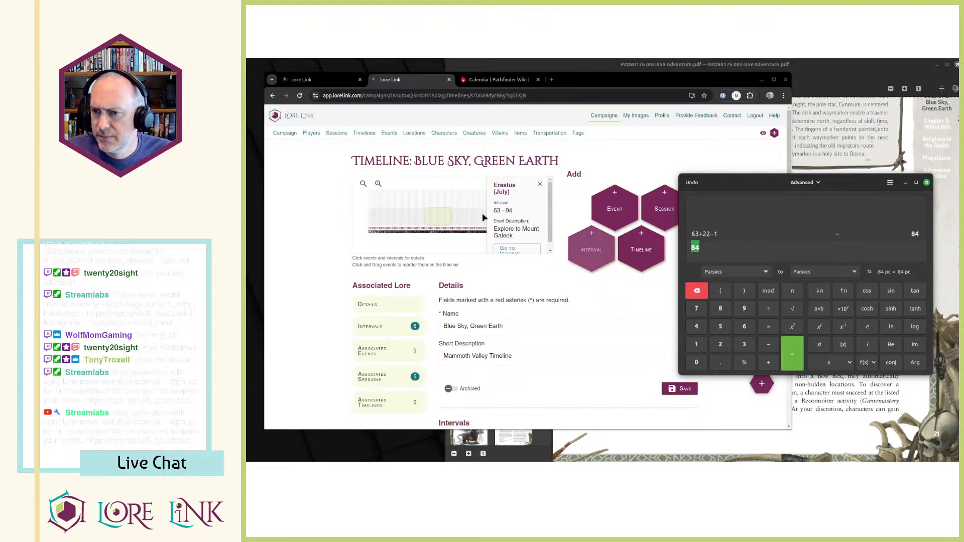
pyautogui.click(528, 284)
pyautogui.click(827, 253)
pyautogui.click(490, 269)
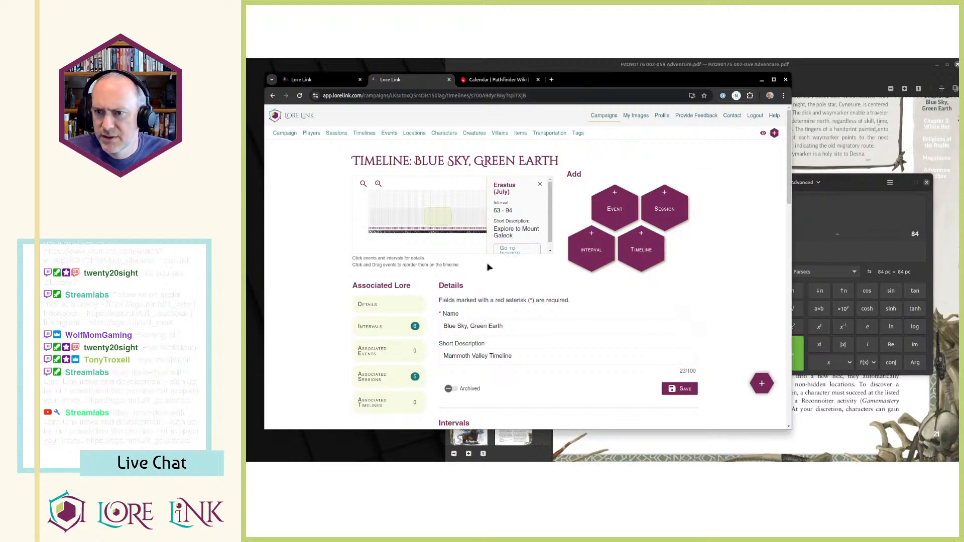
# Compare the day ranges of the Desnus (May), Sarenith (June) and Erastus (July) intervals in the timeline chart.
pyautogui.click(412, 219)
pyautogui.click(384, 219)
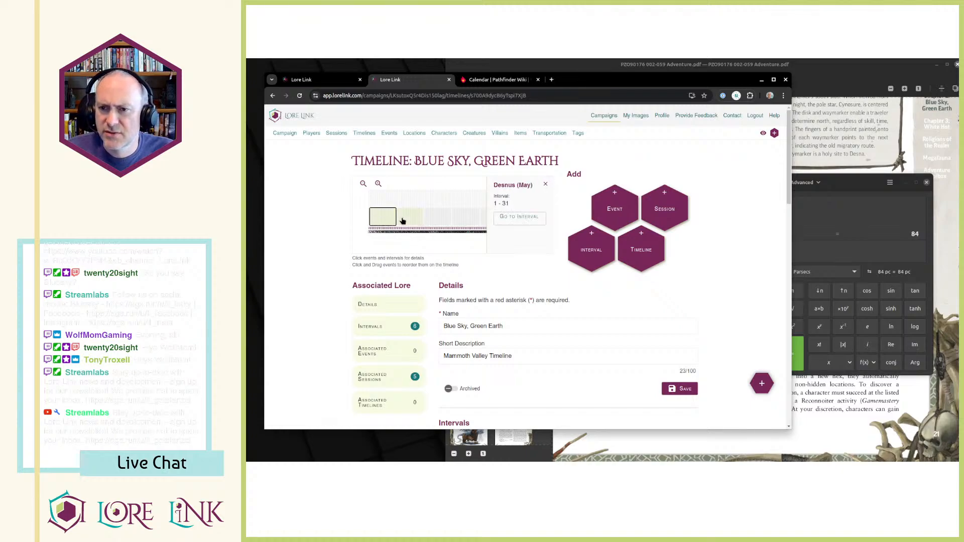
pyautogui.click(402, 221)
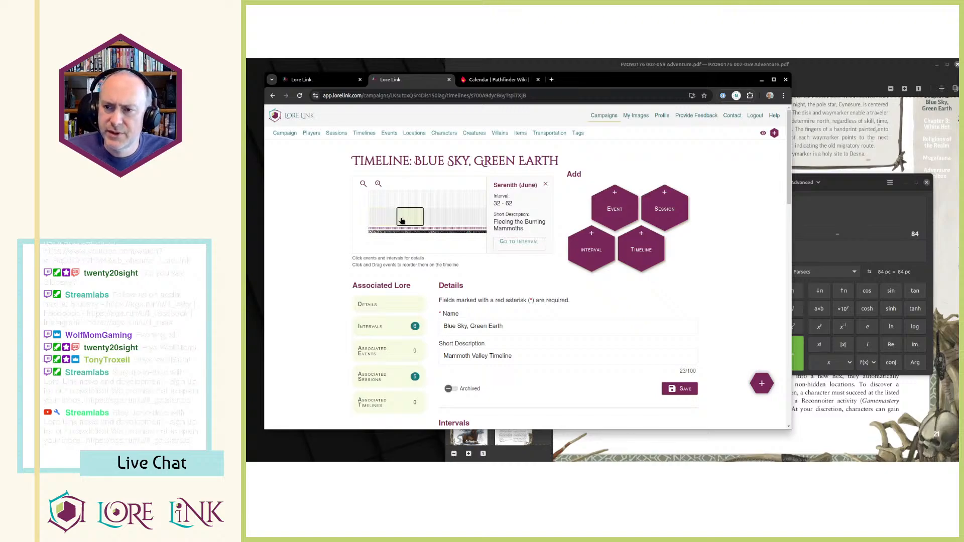
pyautogui.click(438, 220)
pyautogui.click(417, 219)
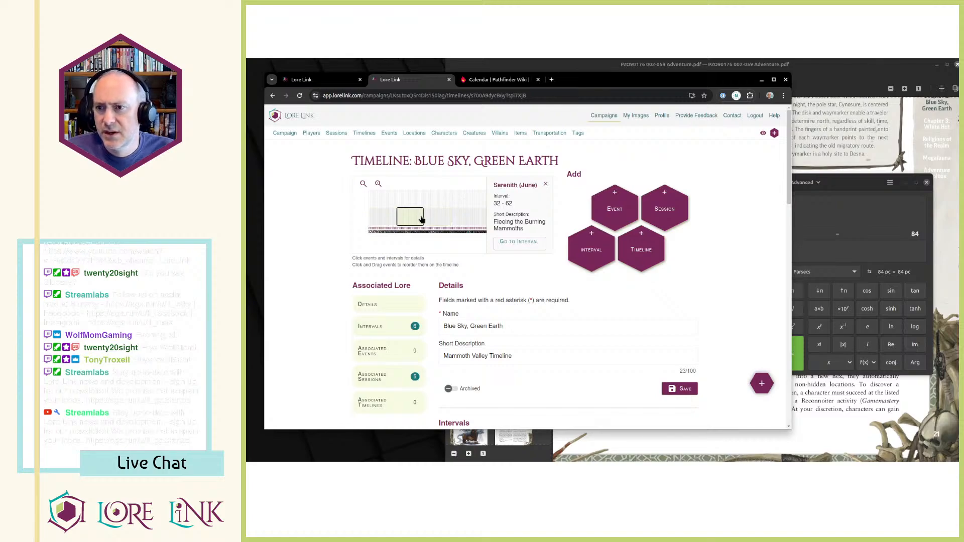
pyautogui.click(439, 220)
pyautogui.click(407, 221)
pyautogui.click(435, 223)
pyautogui.click(404, 220)
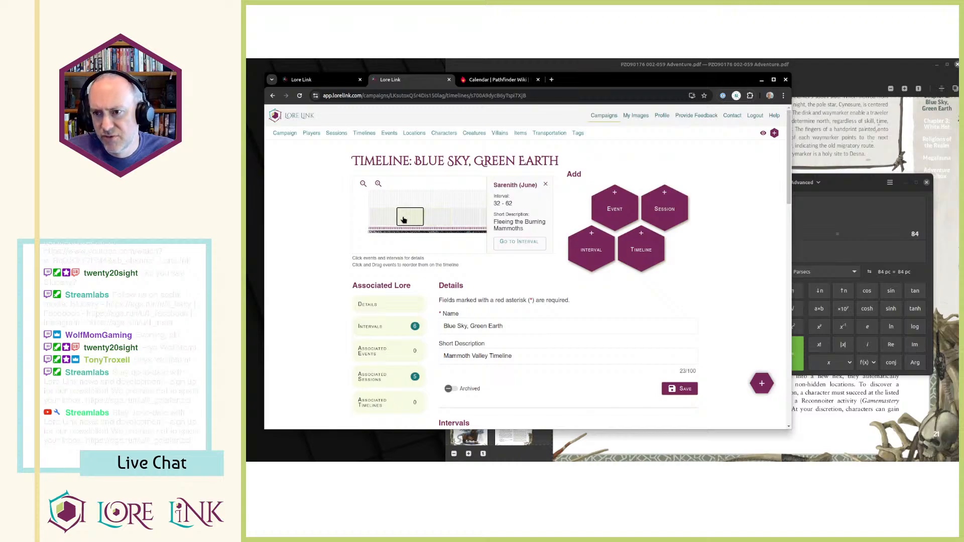
pyautogui.click(431, 224)
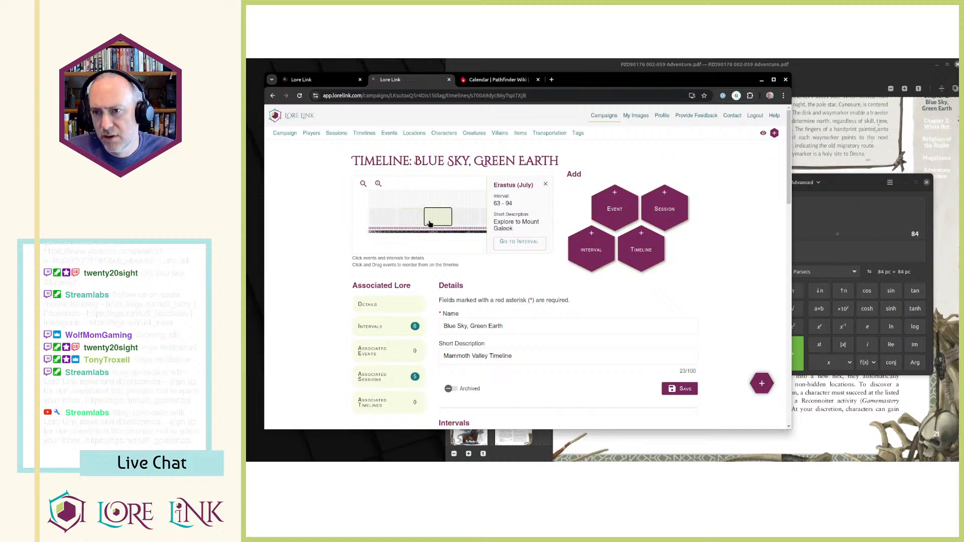
pyautogui.click(402, 219)
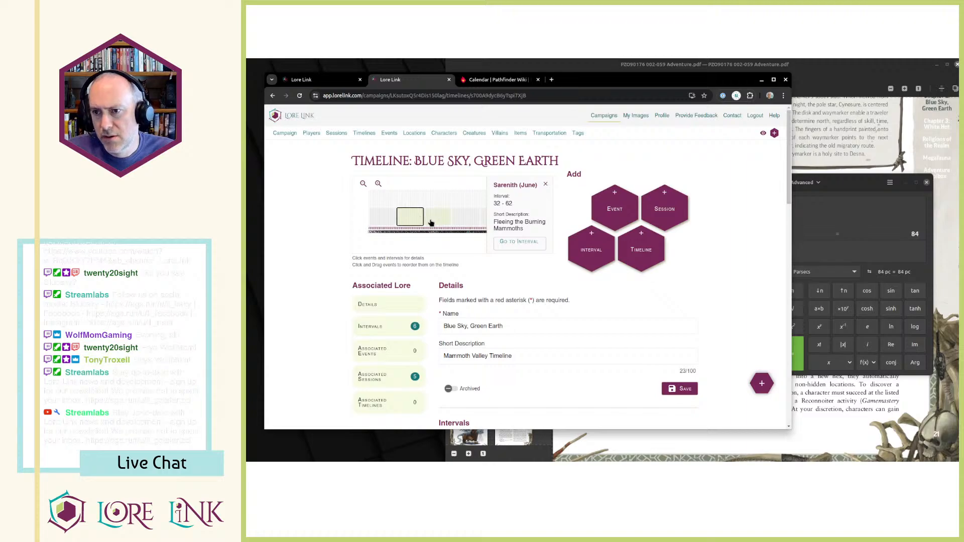
pyautogui.click(393, 224)
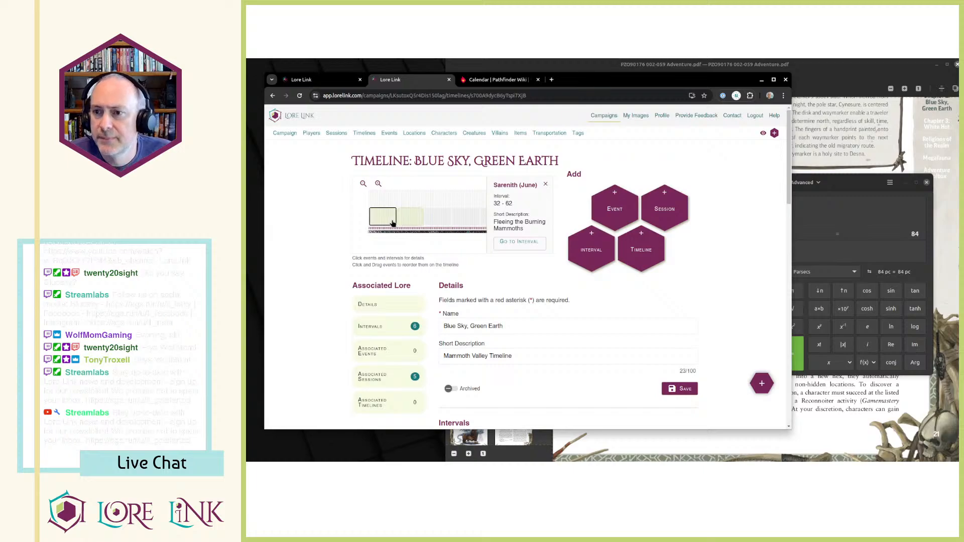
# Open the Sarenith (June) interval from the timeline chart, set its end day to 61 and save it.
pyautogui.click(411, 223)
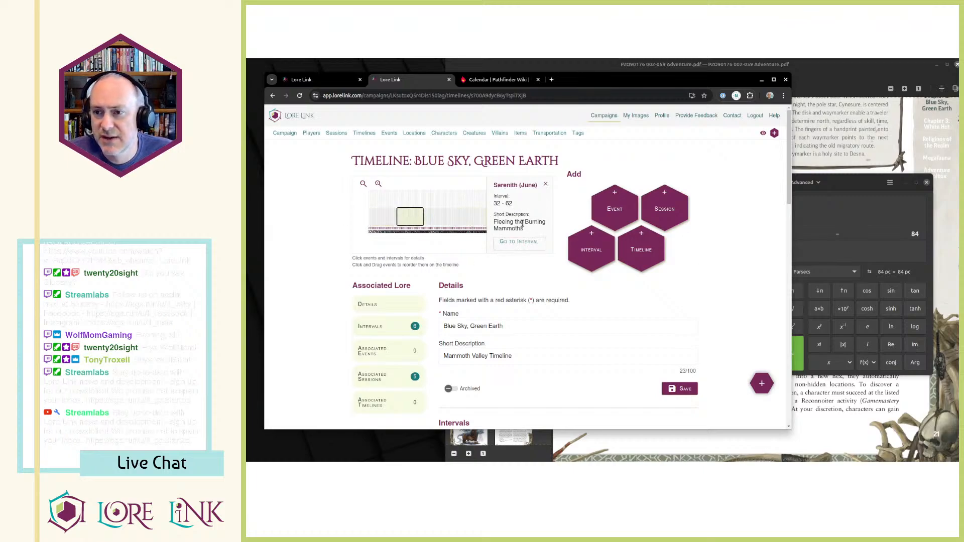
pyautogui.scroll(-3, 499, 281)
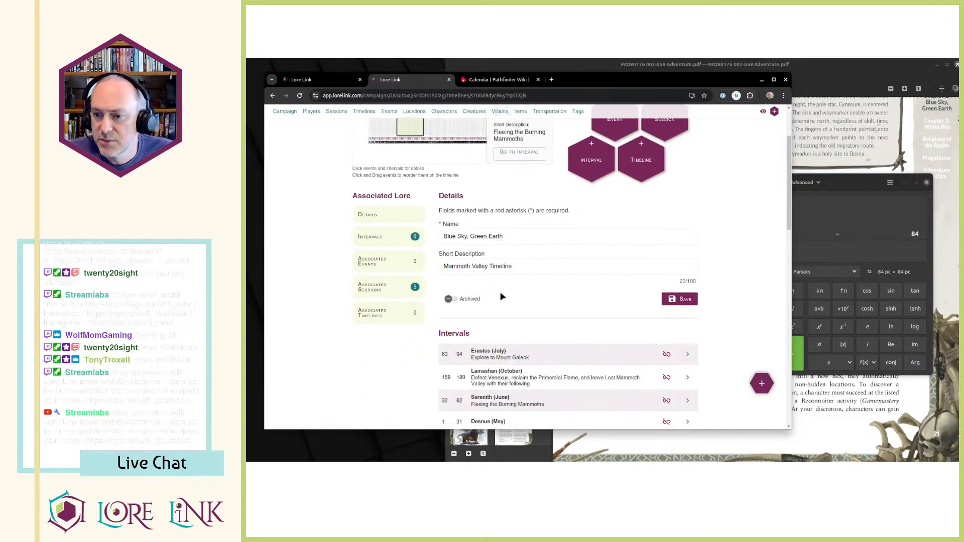
pyautogui.scroll(3, 492, 213)
pyautogui.click(520, 243)
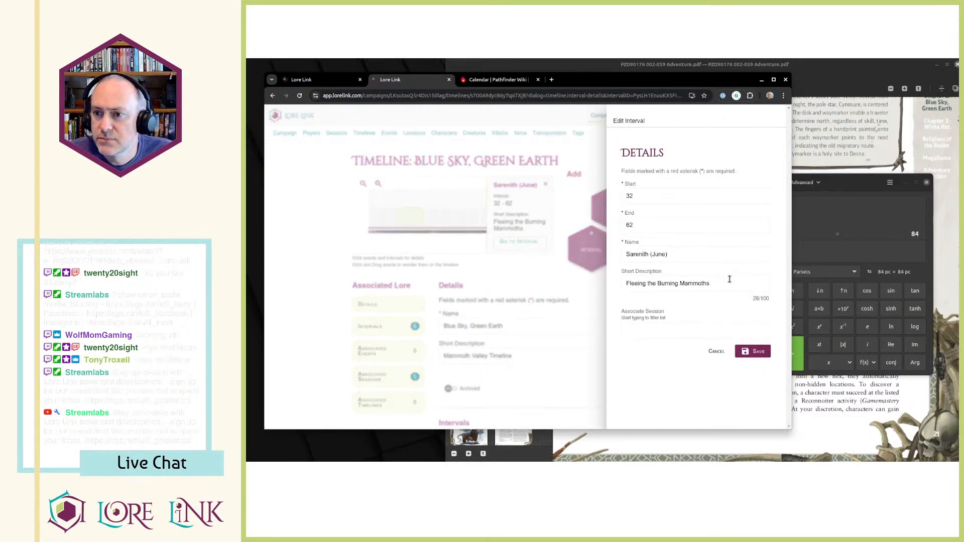
pyautogui.click(682, 226)
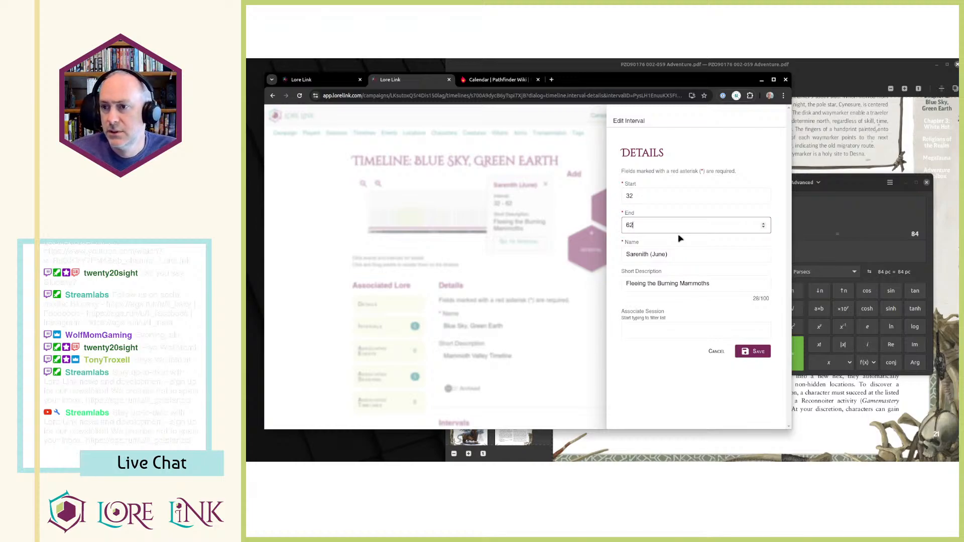
pyautogui.press('BackSpace')
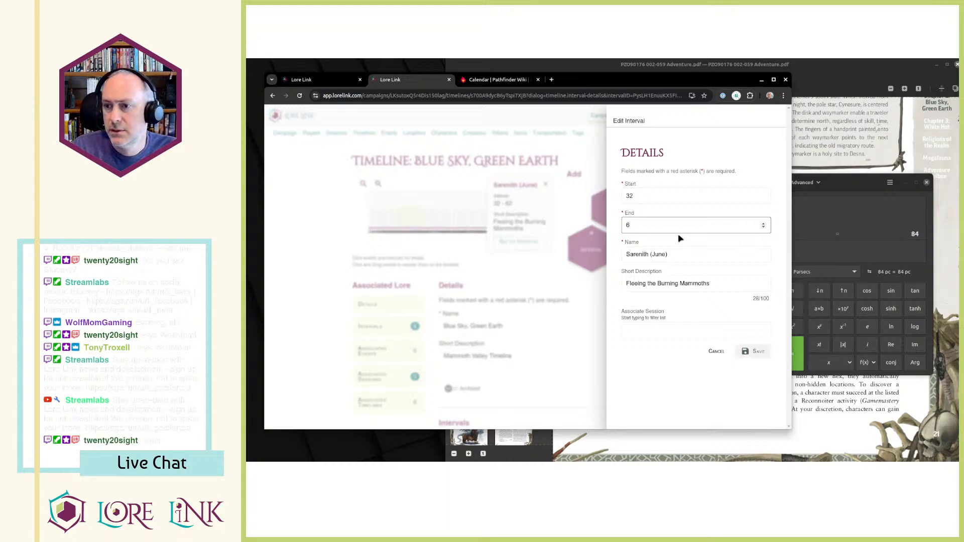
pyautogui.write('1')
pyautogui.click(753, 351)
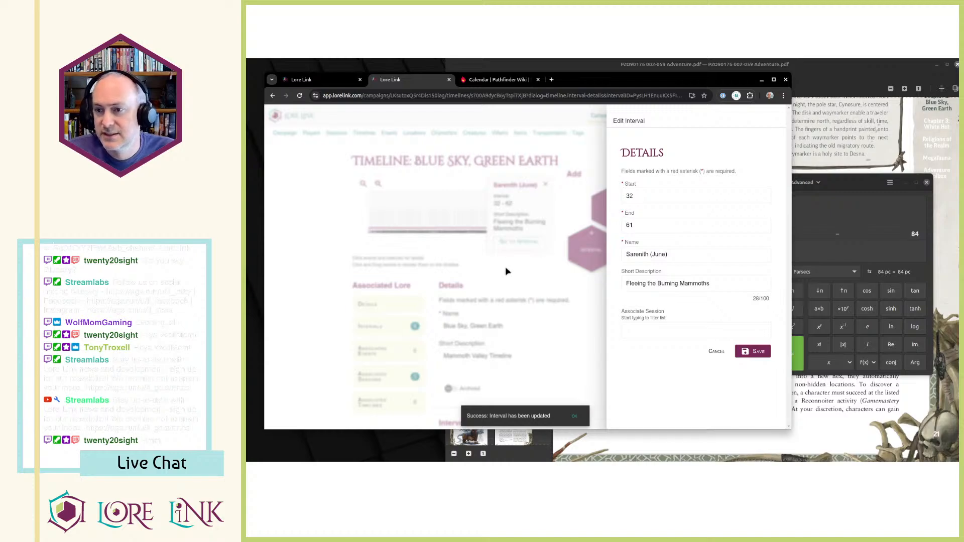
pyautogui.moveTo(560, 282); pyautogui.dragTo(729, 335)
pyautogui.click(753, 351)
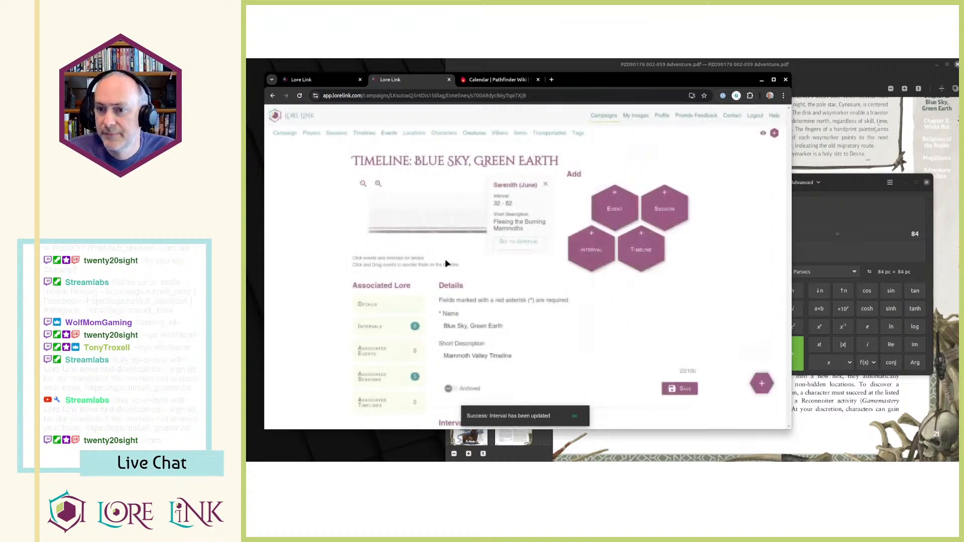
# Set the Erastus (July) interval to start on day 62 and end on day 92, and save it.
pyautogui.click(443, 220)
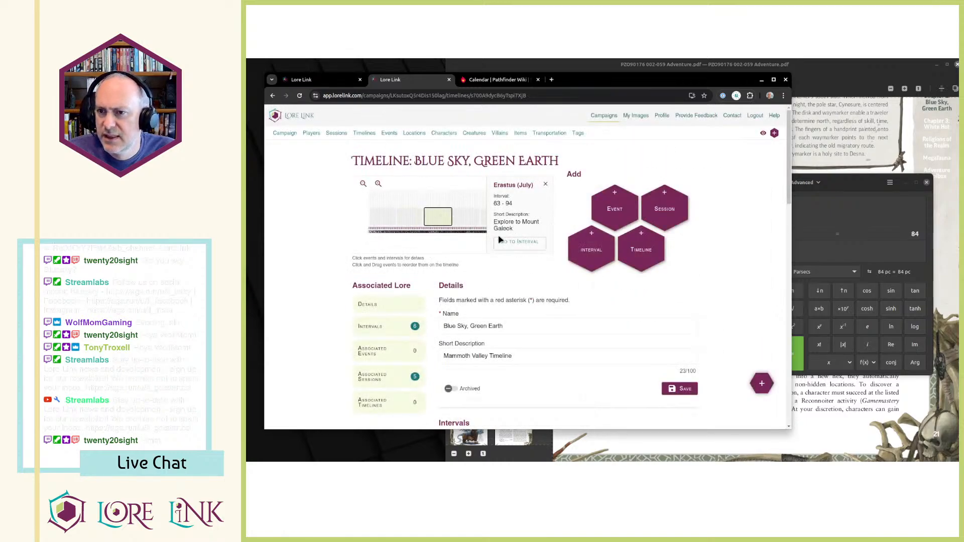
pyautogui.click(519, 242)
pyautogui.click(671, 202)
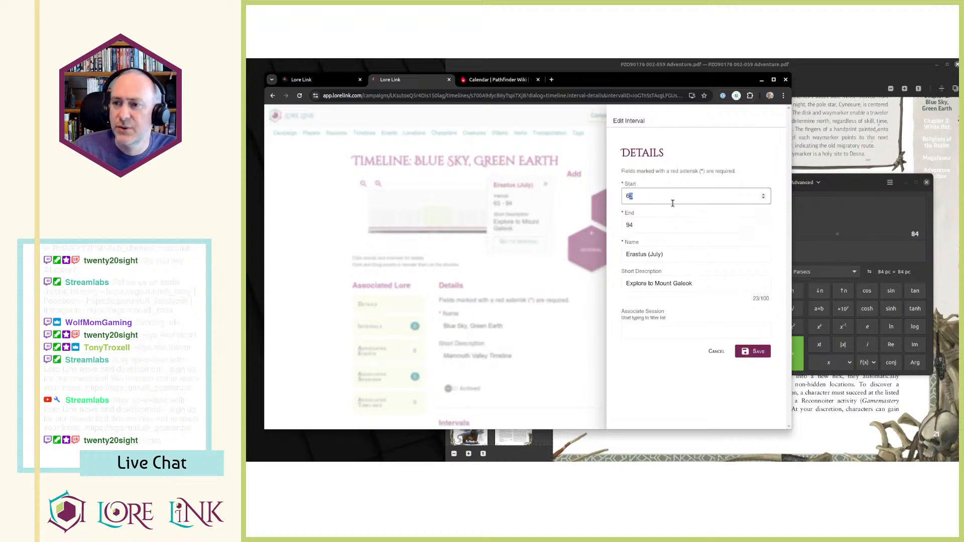
pyautogui.write('2')
pyautogui.press('Tab')
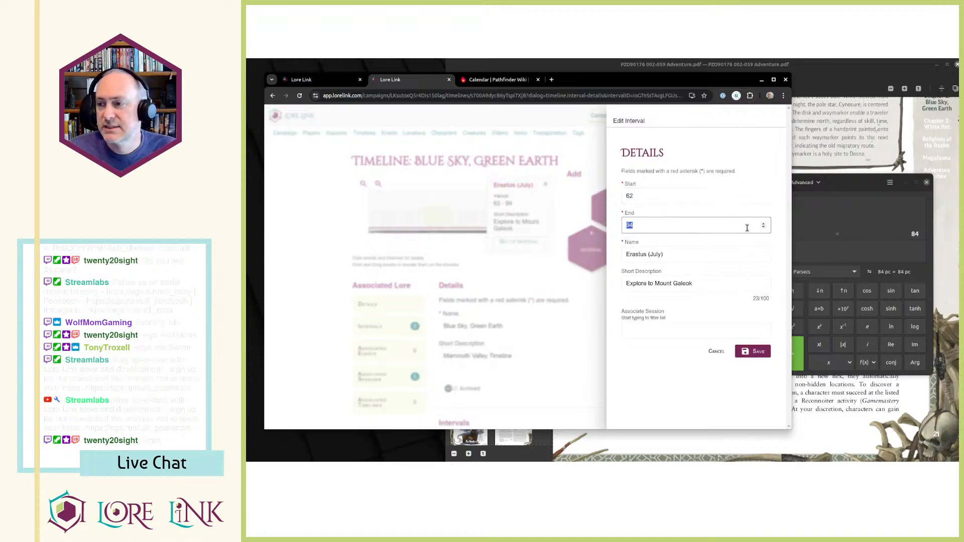
pyautogui.click(848, 255)
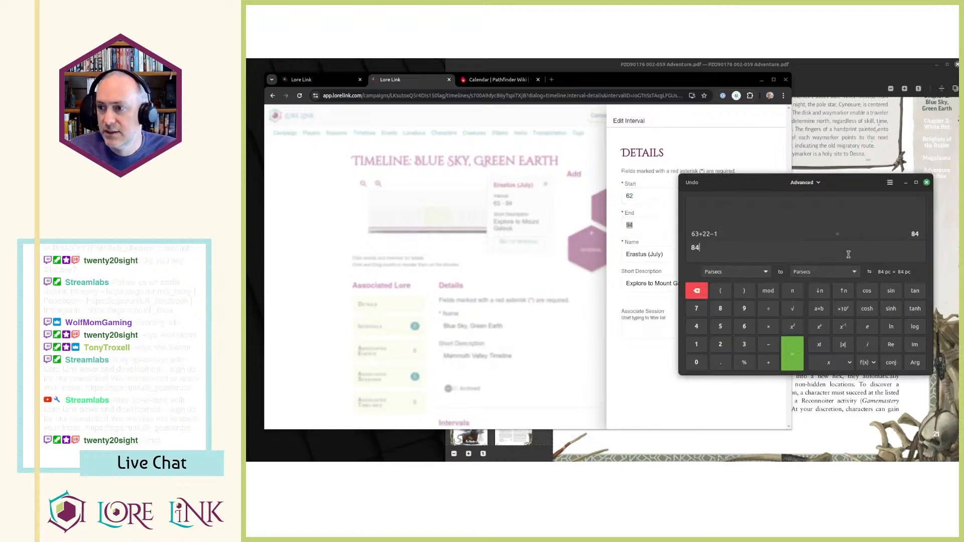
pyautogui.click(653, 226)
pyautogui.write('92')
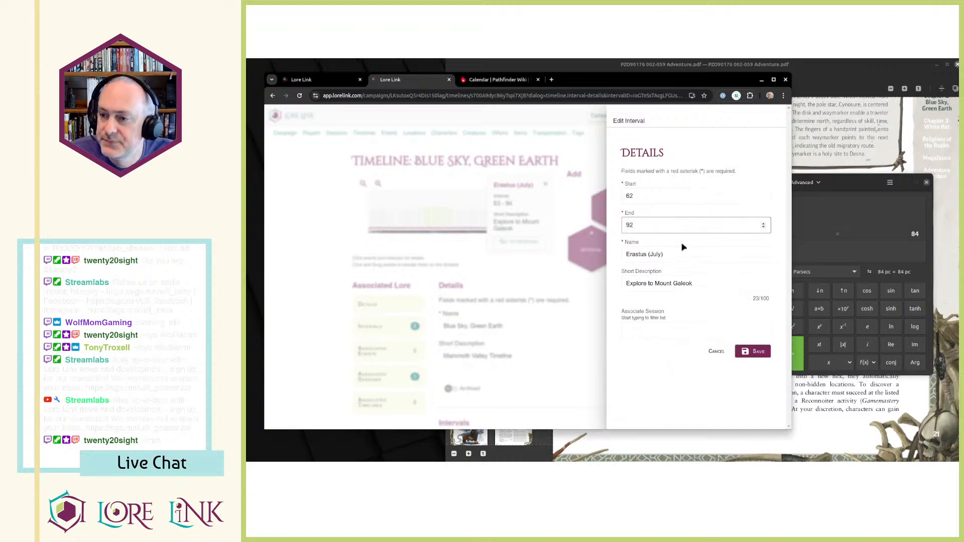
pyautogui.click(765, 353)
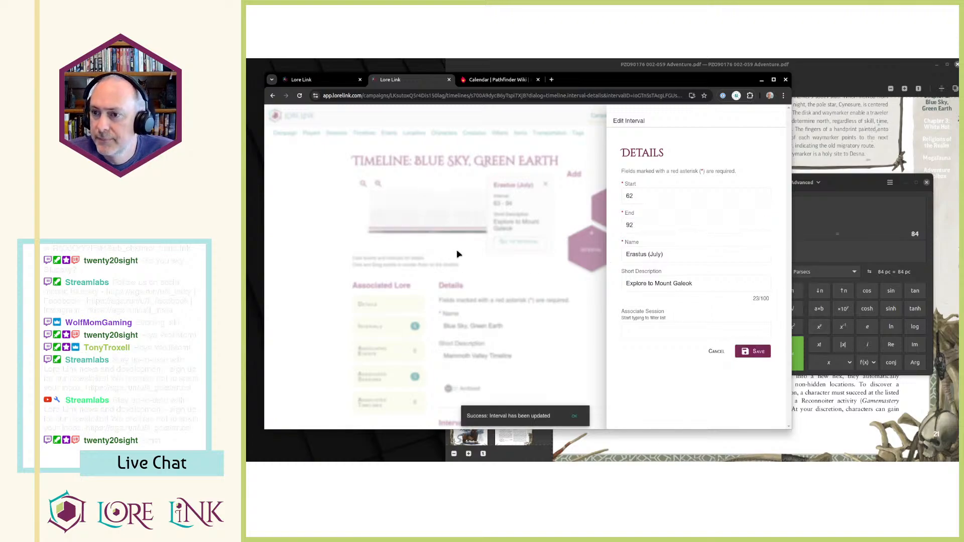
# Set the Arodus (August) interval's start to 93 and its end to 123, computed as 92+31 in the calculator, and save it.
pyautogui.click(467, 221)
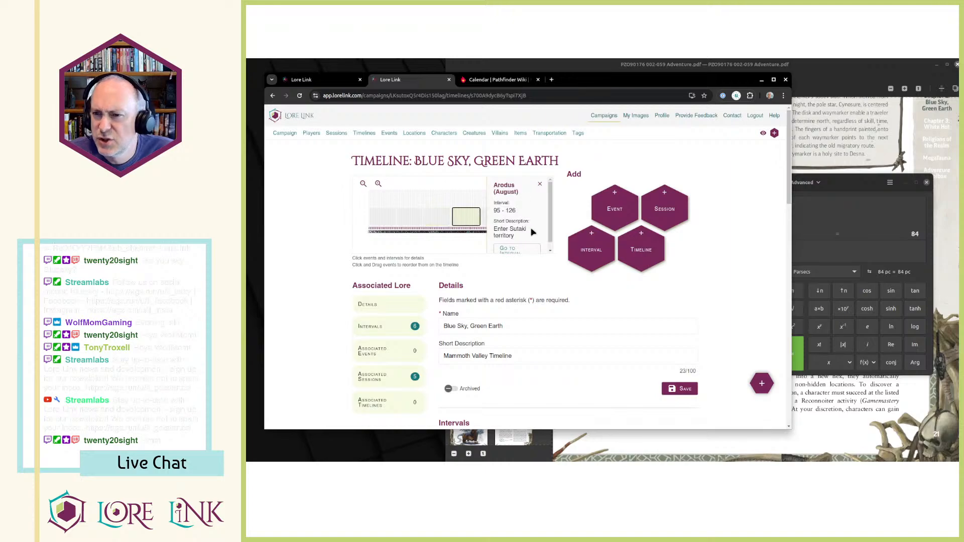
pyautogui.click(518, 249)
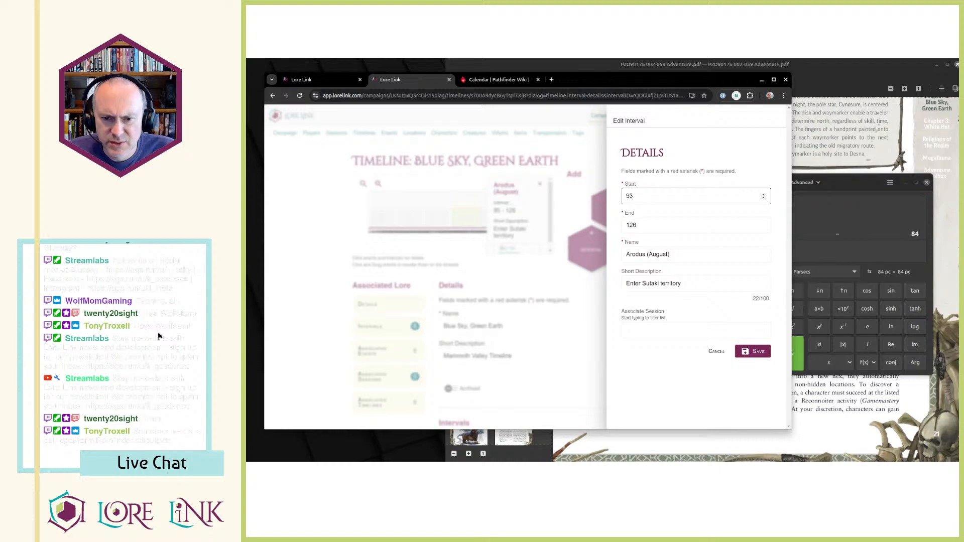
pyautogui.click(834, 247)
pyautogui.press('BackSpace')
pyautogui.press('BackSpace')
pyautogui.write('92+31')
pyautogui.press('Return')
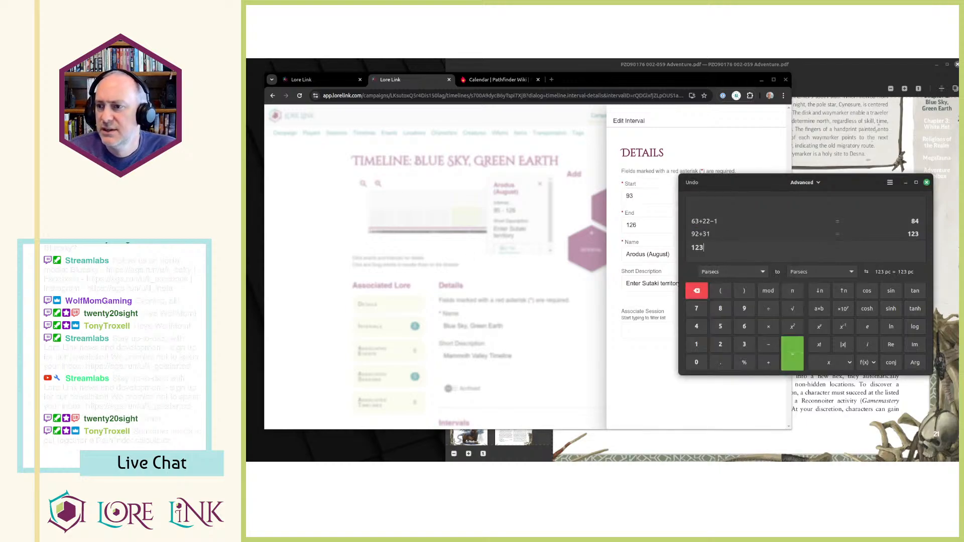
pyautogui.click(667, 226)
pyautogui.press('BackSpace')
pyautogui.write('3')
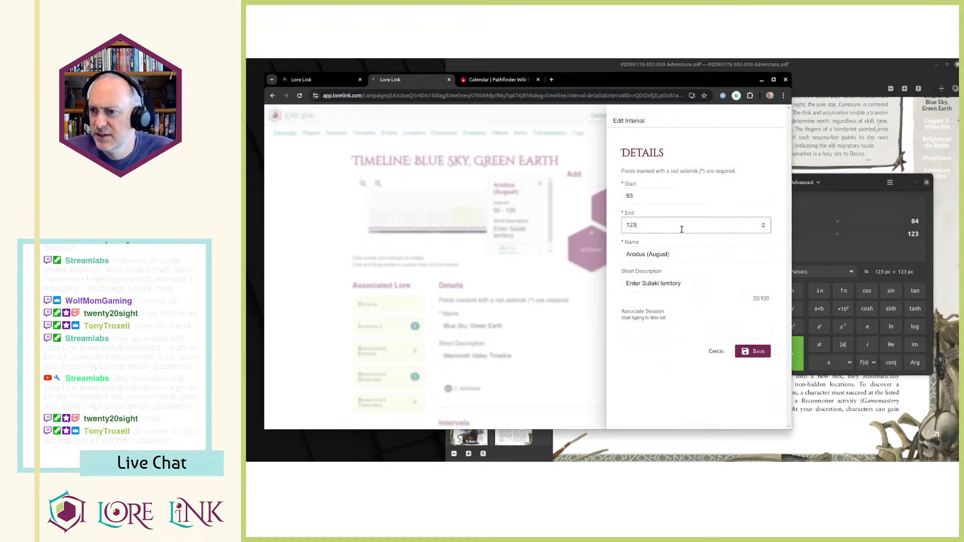
pyautogui.click(752, 353)
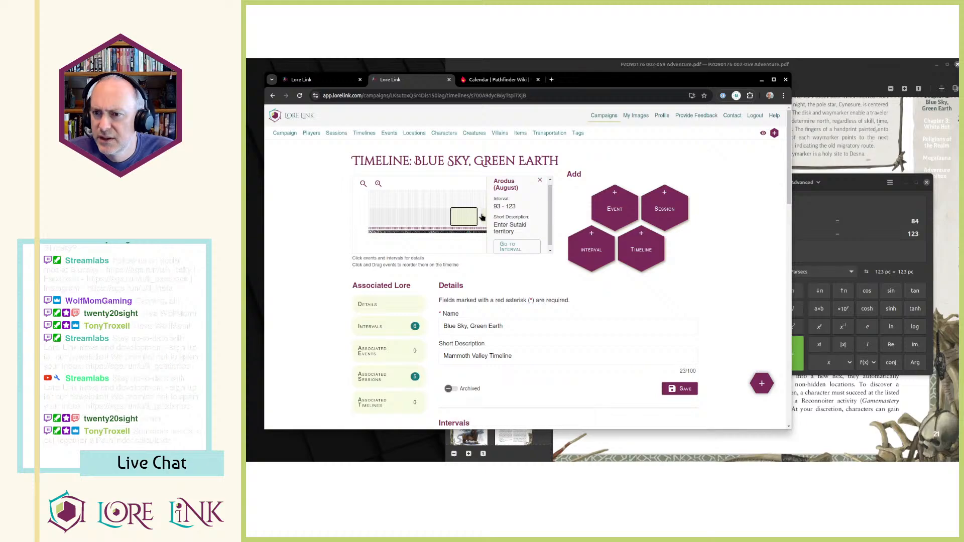
# Open the Rova (September) interval for editing and set its start day to 124.
pyautogui.click(481, 216)
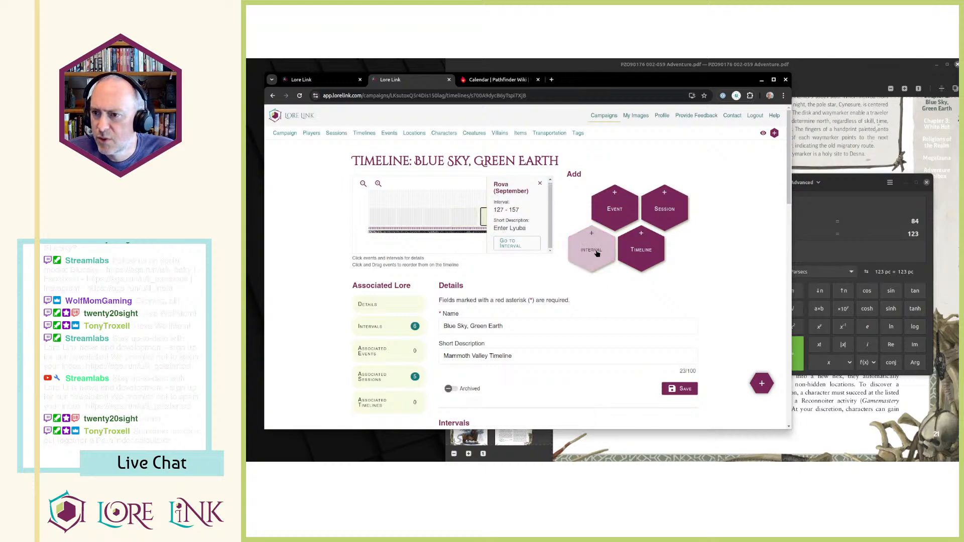
pyautogui.click(517, 244)
pyautogui.click(651, 190)
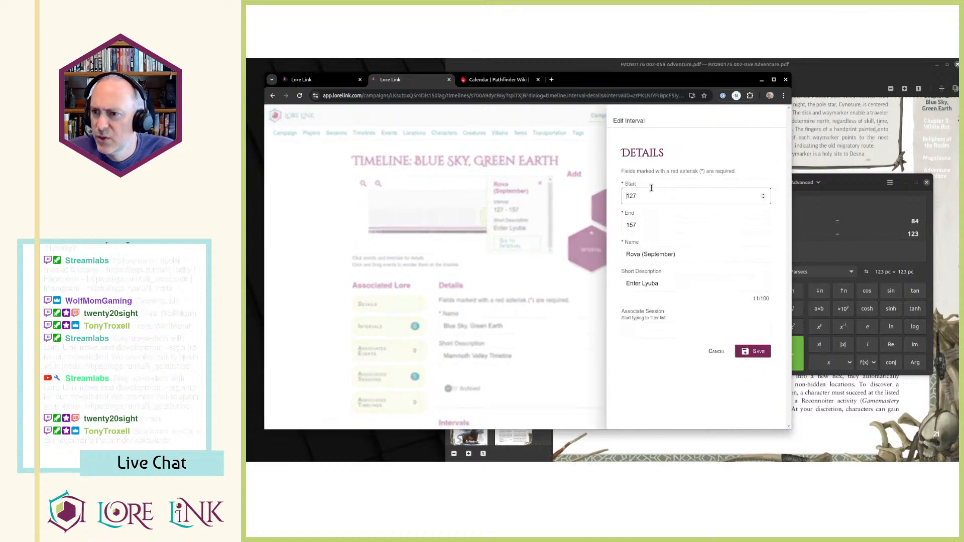
pyautogui.write('1')
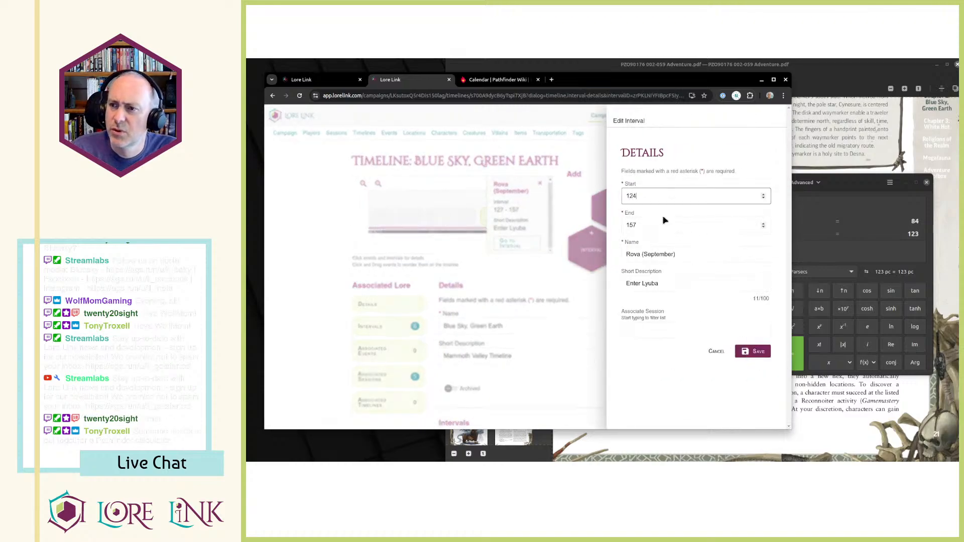
pyautogui.press('Tab')
# Compute 123+30 in the calculator, set the Rova (September) interval's end day to 153, and save it.
pyautogui.click(825, 252)
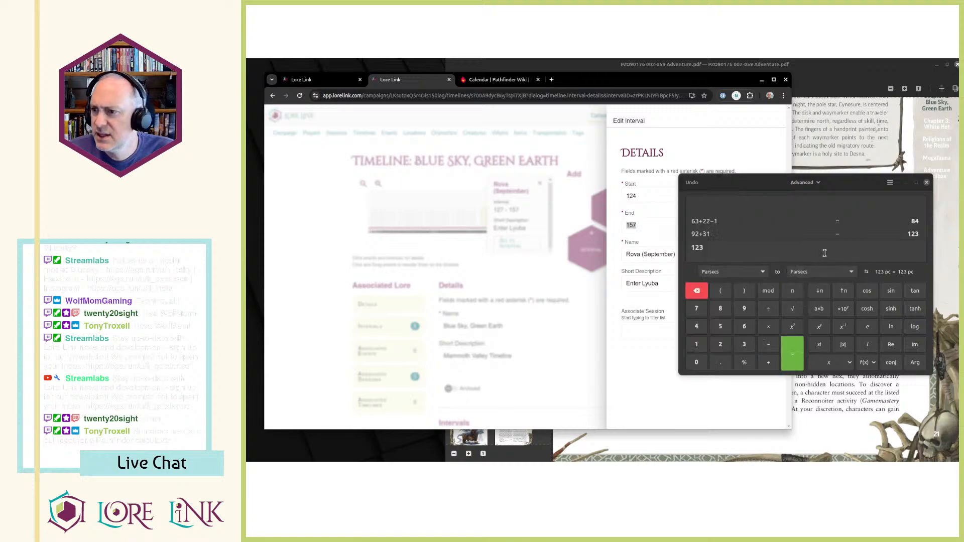
pyautogui.write('21')
pyautogui.press('BackSpace')
pyautogui.press('BackSpace')
pyautogui.write('123')
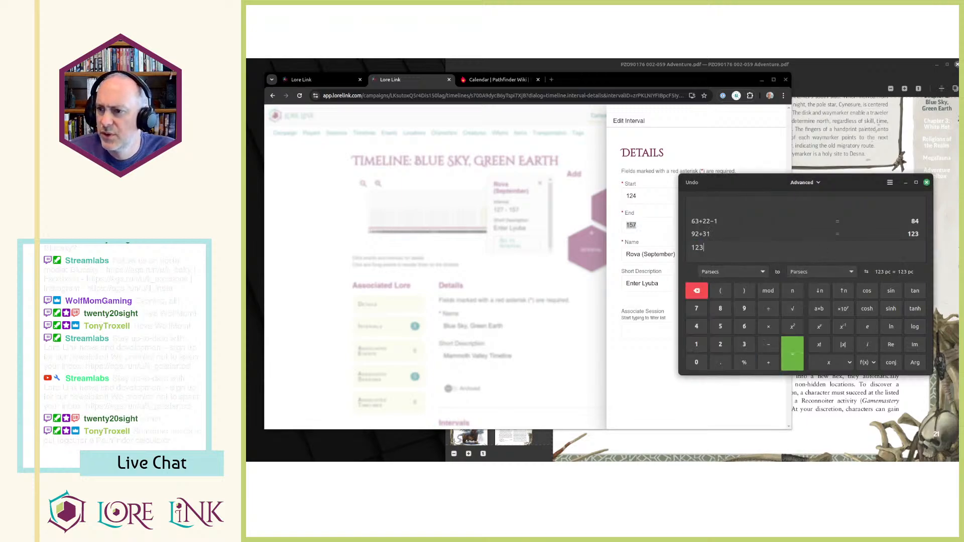
pyautogui.write('+30')
pyautogui.press('Return')
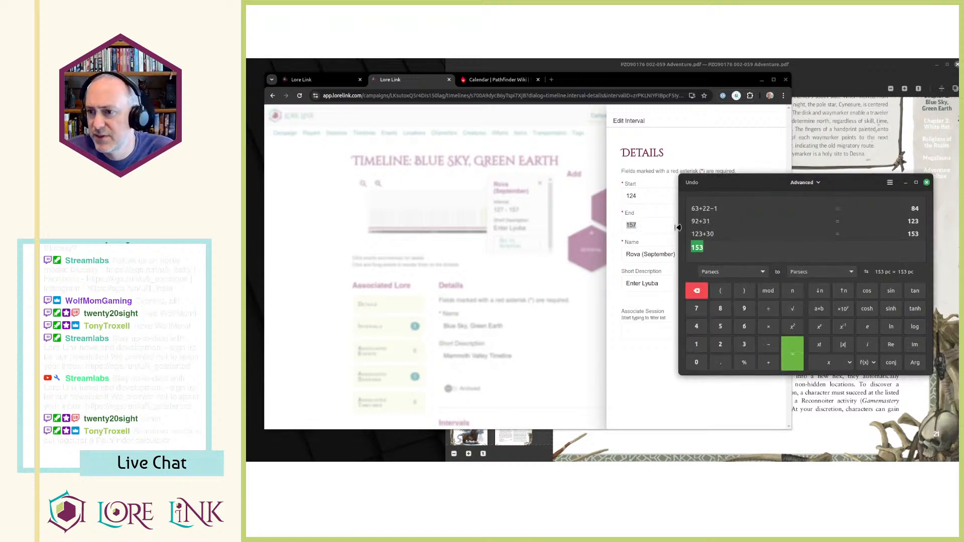
pyautogui.click(661, 226)
pyautogui.write('153')
pyautogui.click(752, 355)
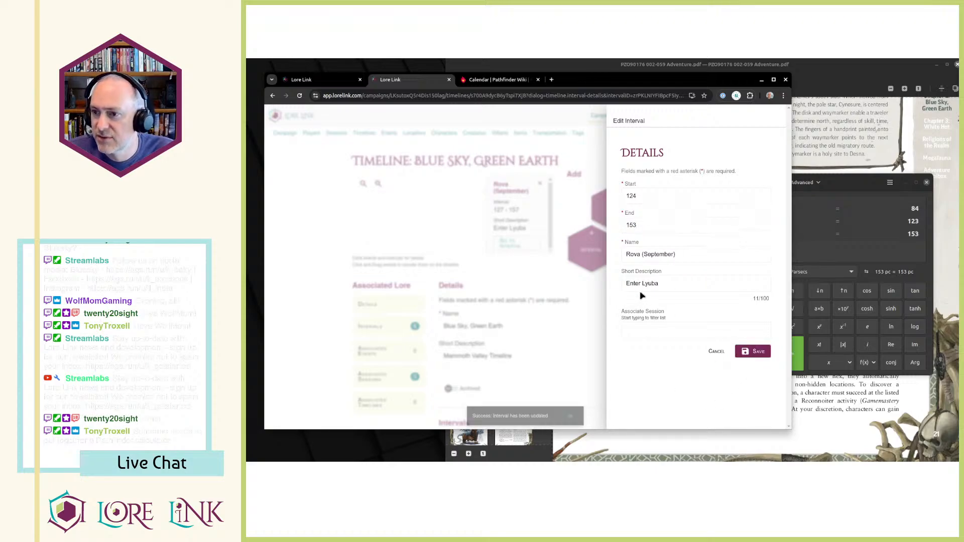
pyautogui.click(450, 253)
# Open the Lamashan (October) interval for editing and set its start day to 154.
pyautogui.click(539, 185)
pyautogui.click(518, 220)
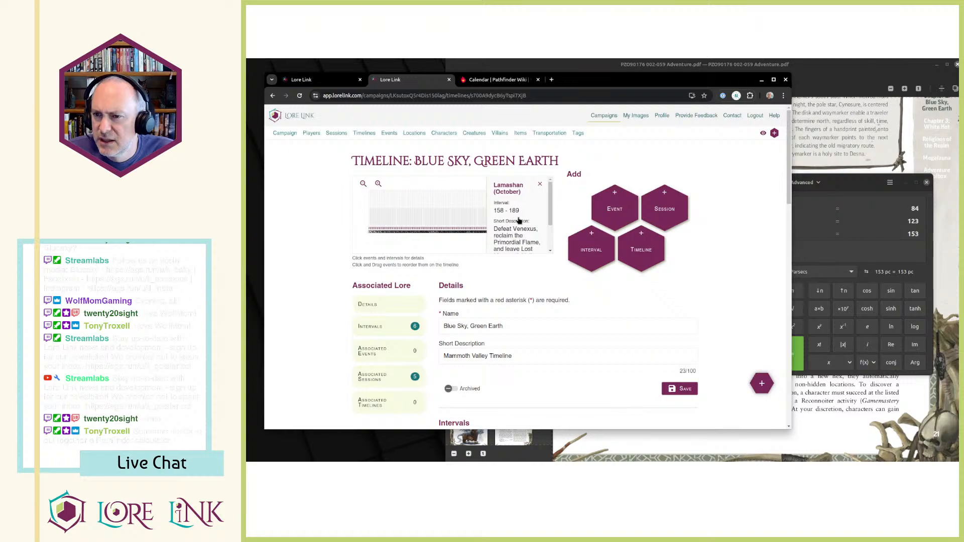
pyautogui.click(481, 221)
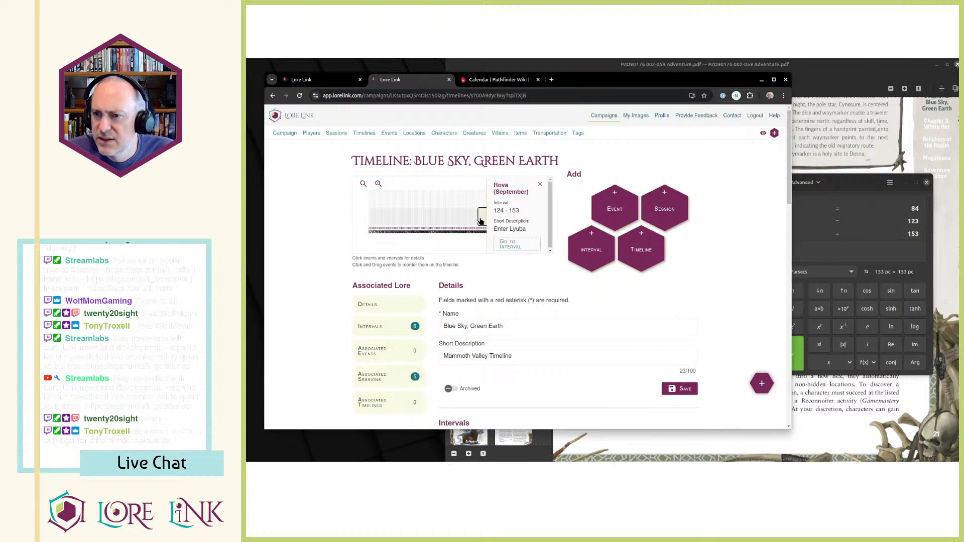
pyautogui.click(540, 185)
pyautogui.click(520, 219)
pyautogui.scroll(-3, 519, 233)
pyautogui.click(510, 243)
pyautogui.write('154')
pyautogui.press('Tab')
# Compute 153+31 in the calculator, set the Lamashan (October) interval's end day to 184, and save it.
pyautogui.hotkey('alt', 'Tab')
pyautogui.write('153')
pyautogui.press('Delete')
pyautogui.press('Delete')
pyautogui.press('Delete')
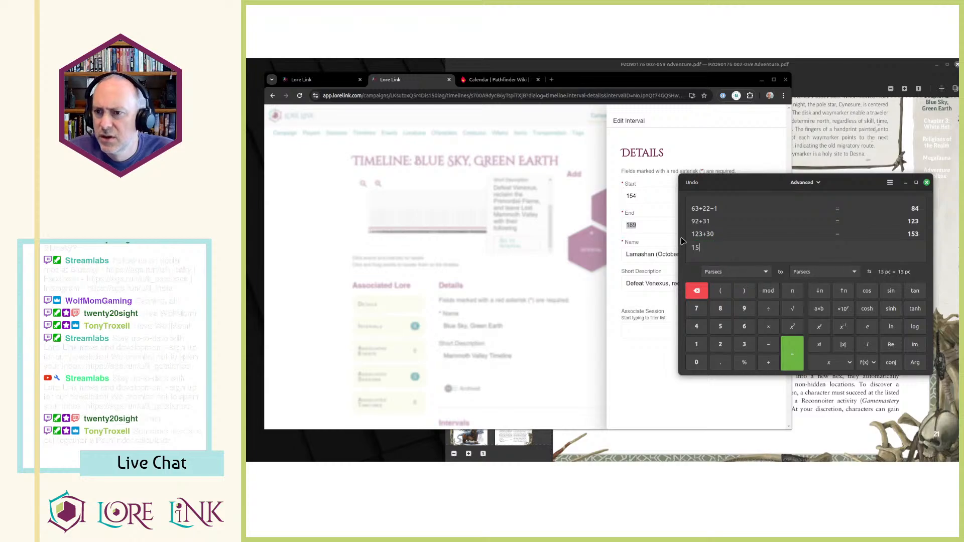
pyautogui.press('Return')
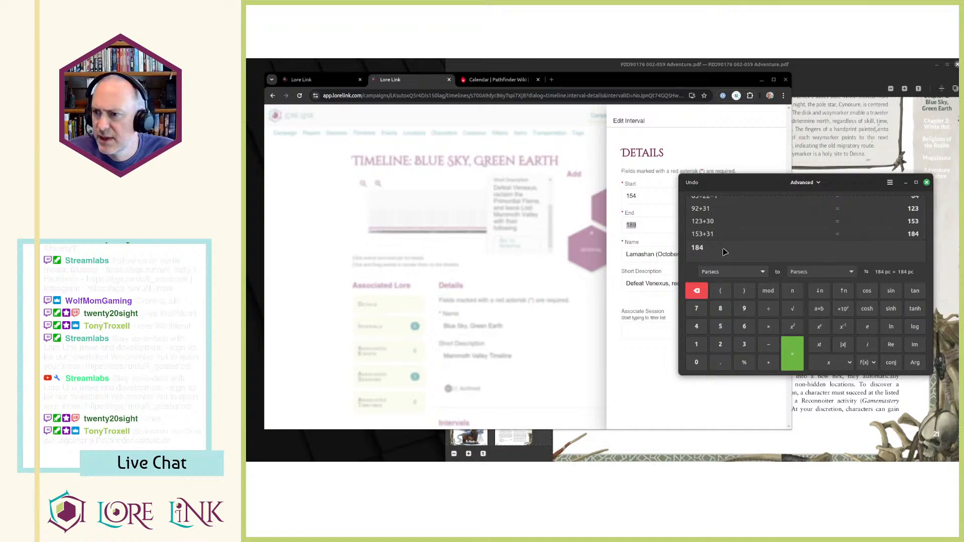
pyautogui.click(667, 231)
pyautogui.write('184')
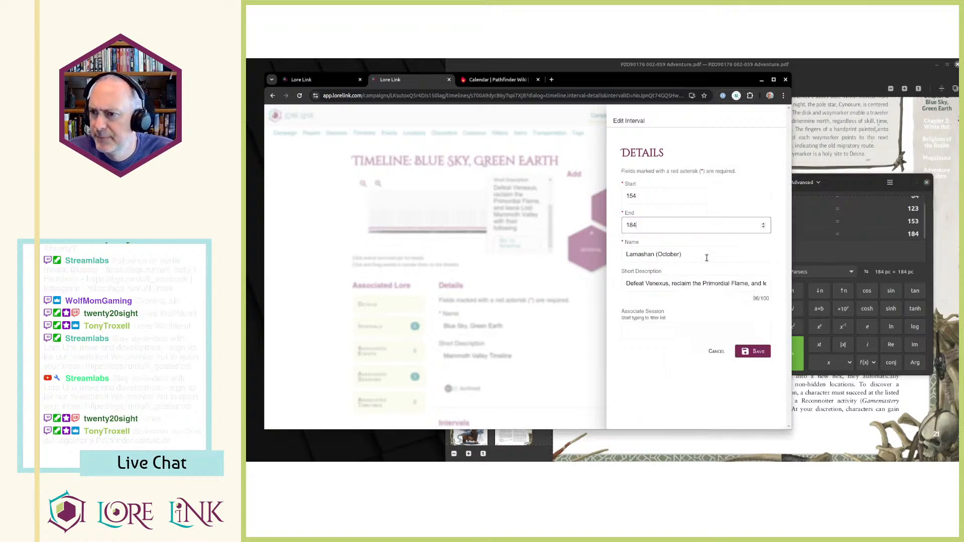
pyautogui.click(753, 352)
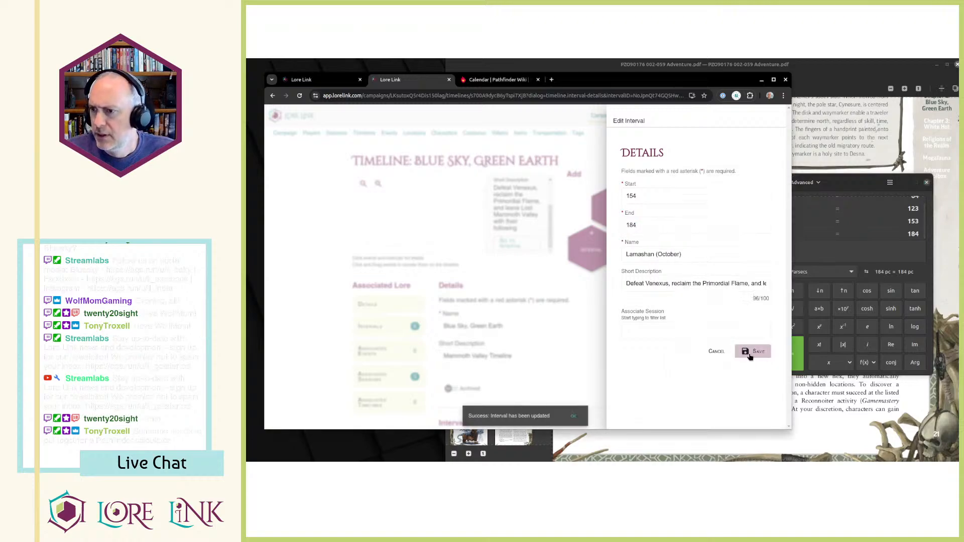
pyautogui.click(547, 284)
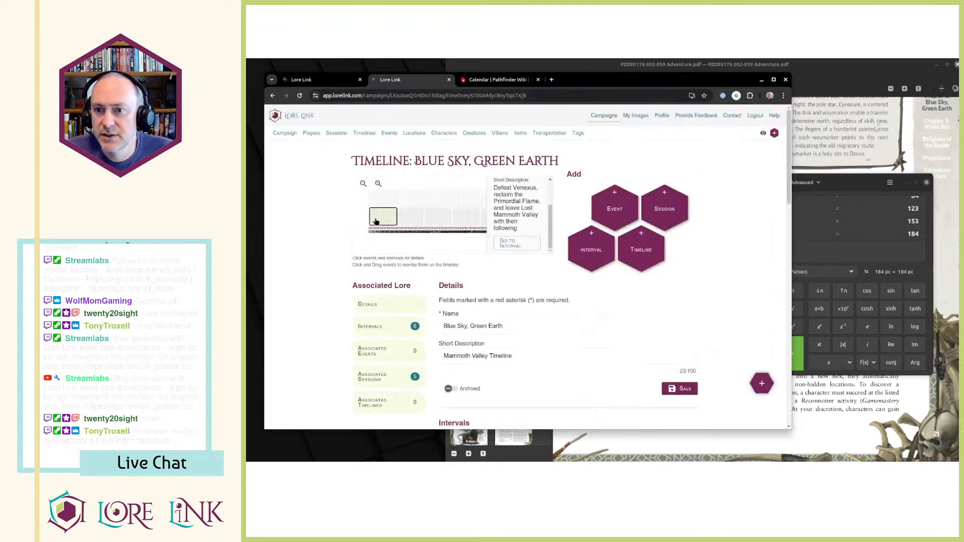
# Check the day ranges of the first three month intervals in the timeline chart, ending with Erastus (July).
pyautogui.click(381, 217)
pyautogui.click(410, 217)
pyautogui.click(439, 218)
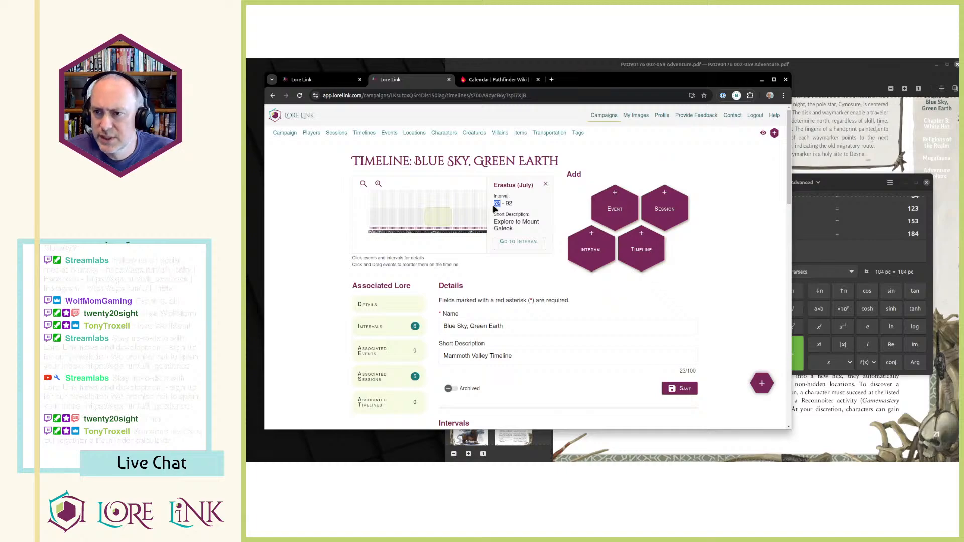
# Compute 62+22-1 in the calculator, using the start day of the Erastus (July) interval.
pyautogui.click(841, 255)
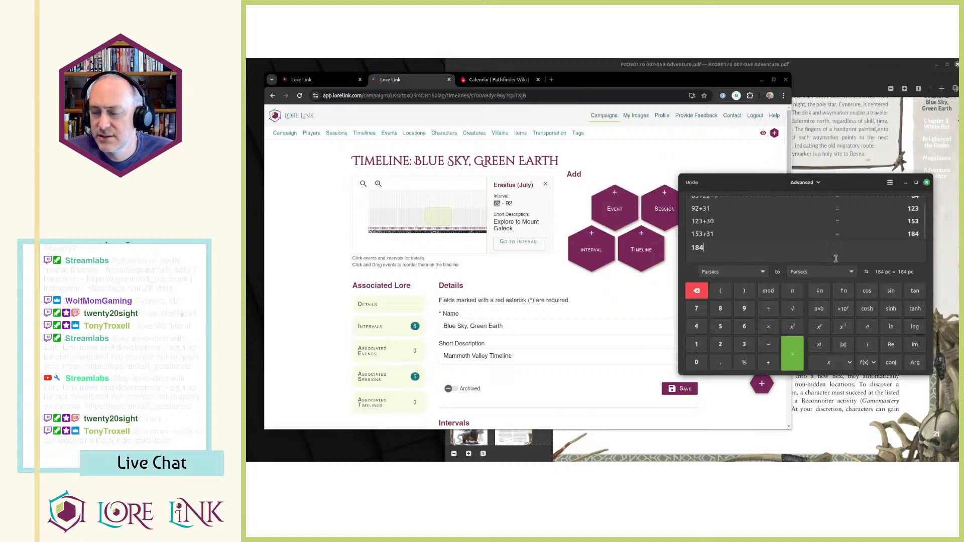
pyautogui.hotkey('ctrl', 'a')
pyautogui.write('62')
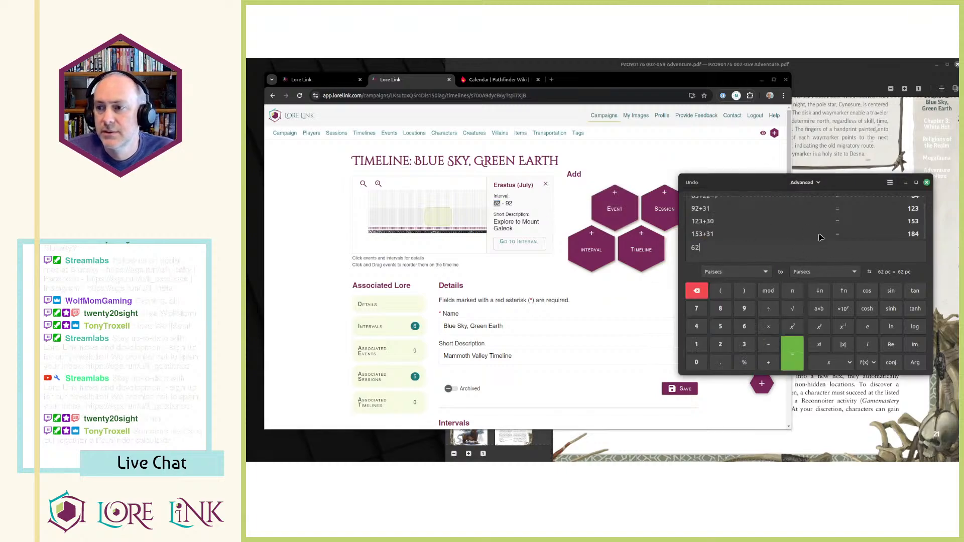
pyautogui.press('Return')
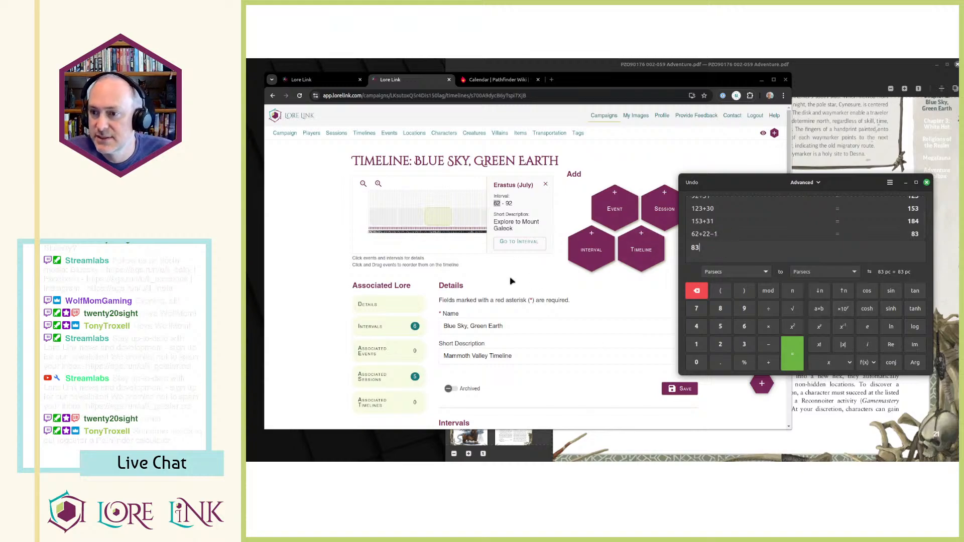
# Start a new interval on the timeline with start day 83 and end day 92.
pyautogui.click(591, 248)
pyautogui.click(653, 198)
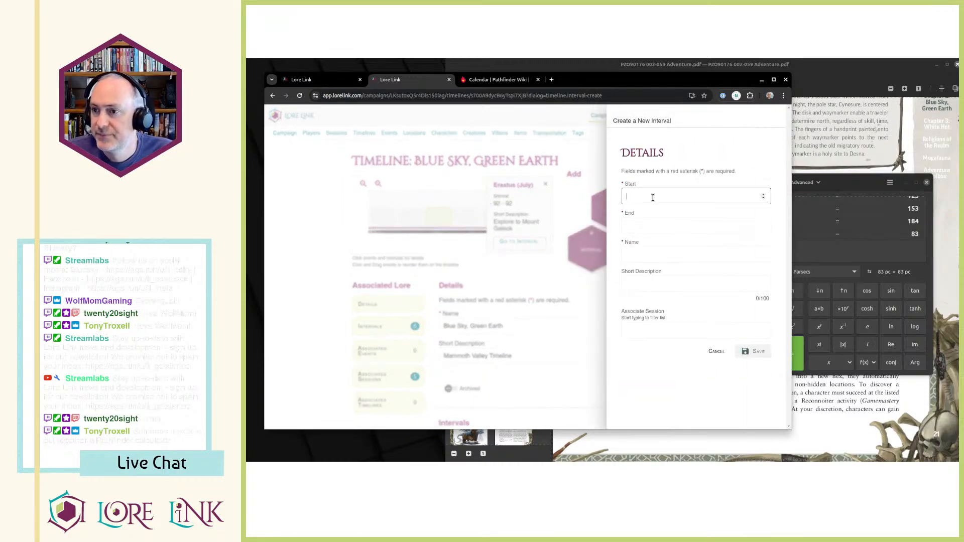
pyautogui.write('83')
pyautogui.press('Tab')
pyautogui.write('92')
pyautogui.press('Tab')
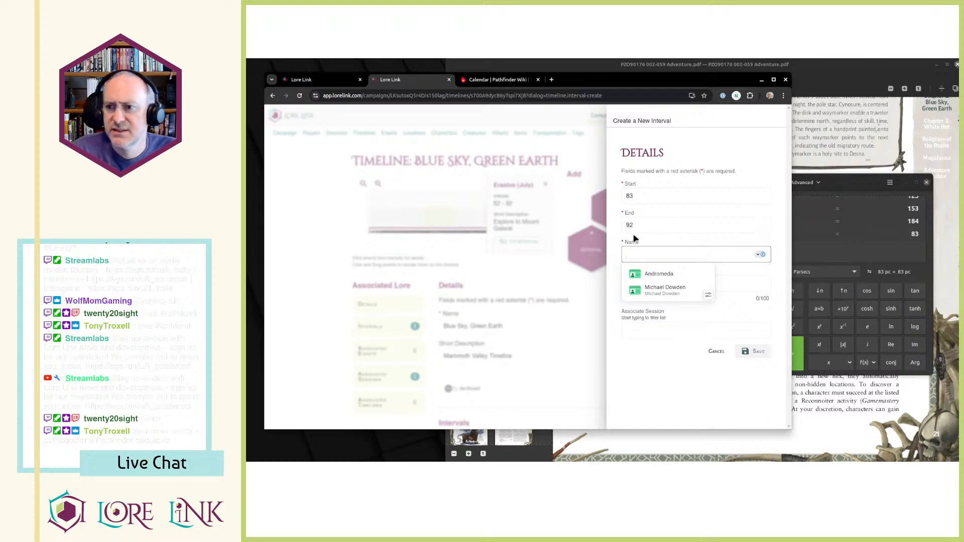
# Begin the new interval's name with "Session" and open the campaign's session list.
pyautogui.write('Session')
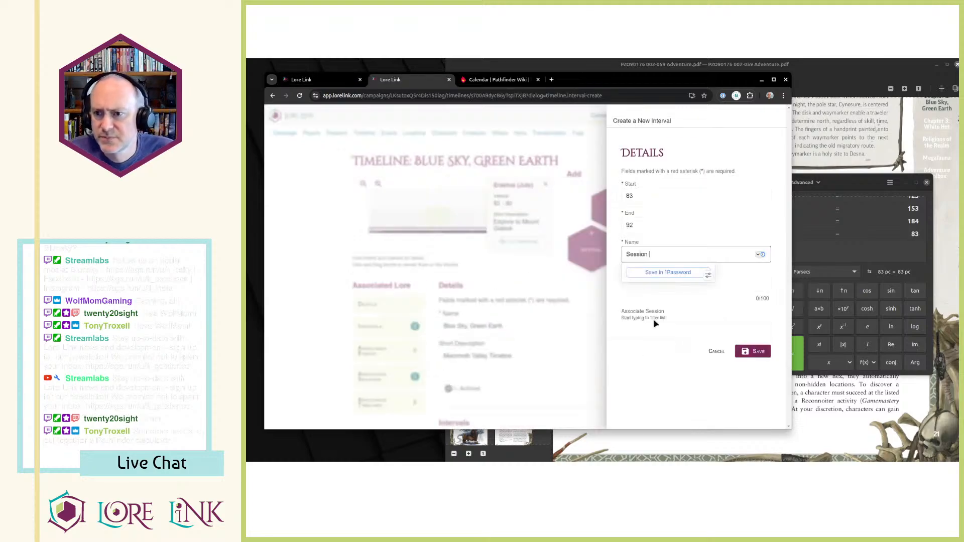
pyautogui.press('Tab')
pyautogui.hotkey('ctrl', 'pageup')
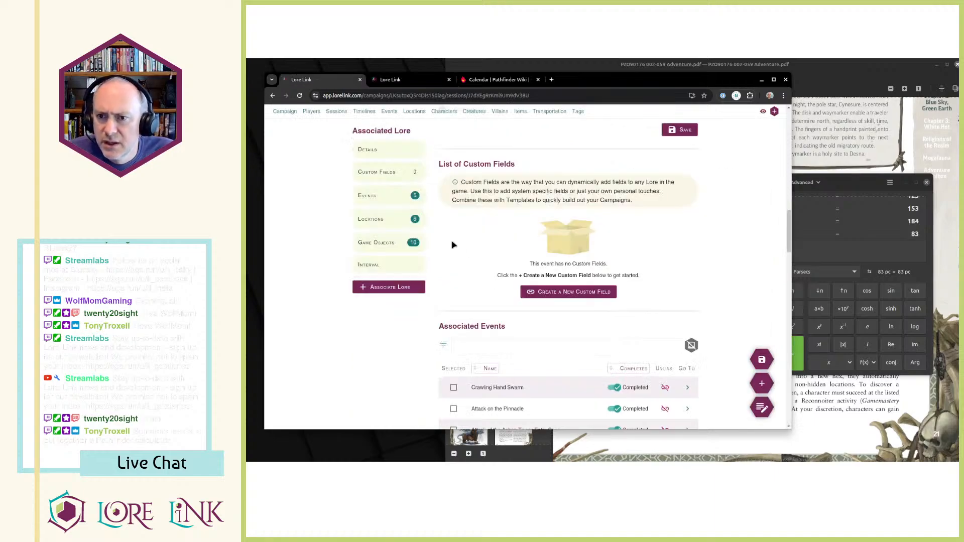
pyautogui.scroll(6, 447, 242)
pyautogui.click(344, 111)
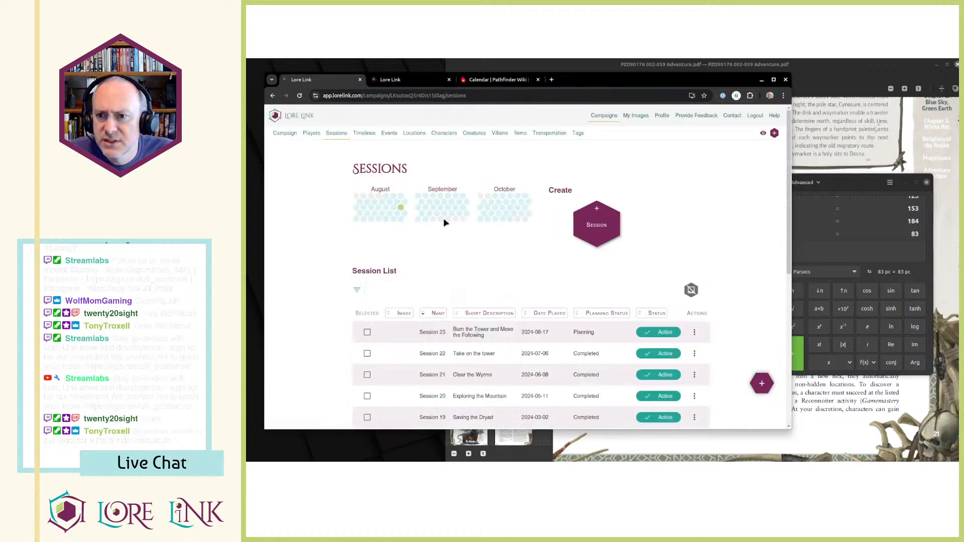
# Add the session number 23 to the new interval's name and return to the session list.
pyautogui.hotkey('ctrl', 'pagedown')
pyautogui.click(676, 256)
pyautogui.write('23')
pyautogui.hotkey('ctrl', 'pageup')
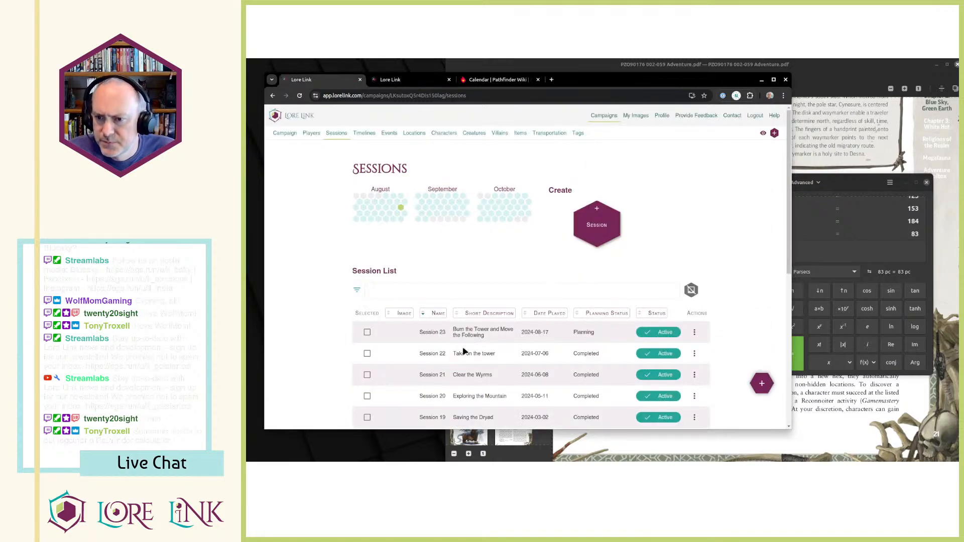
# Copy Session 22's short description and replace the new interval's name with it, "Take on the tower".
pyautogui.moveTo(455, 353); pyautogui.dragTo(503, 357)
pyautogui.hotkey('ctrl', 'c')
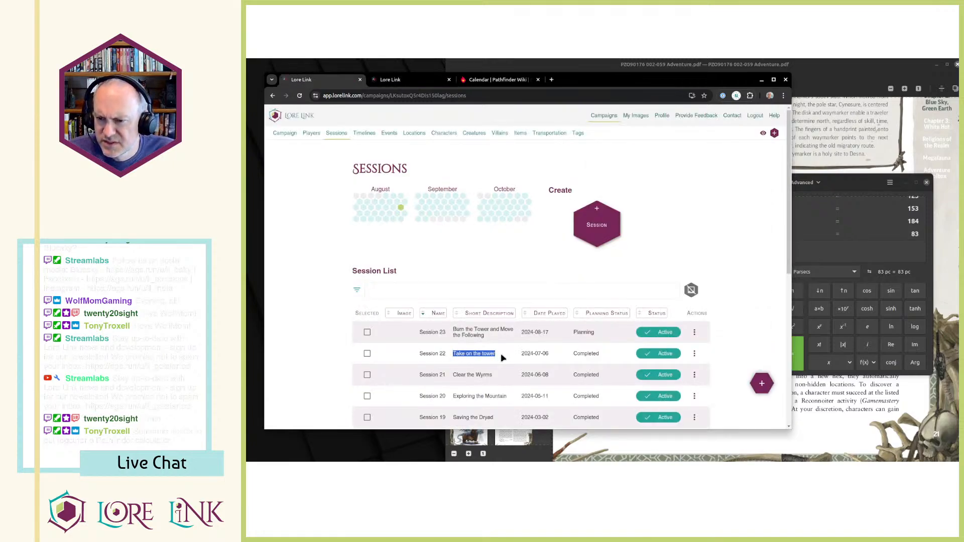
pyautogui.hotkey('ctrl', 'pagedown')
pyautogui.click(685, 255)
pyautogui.hotkey('ctrl', 'a')
pyautogui.hotkey('ctrl', 'v')
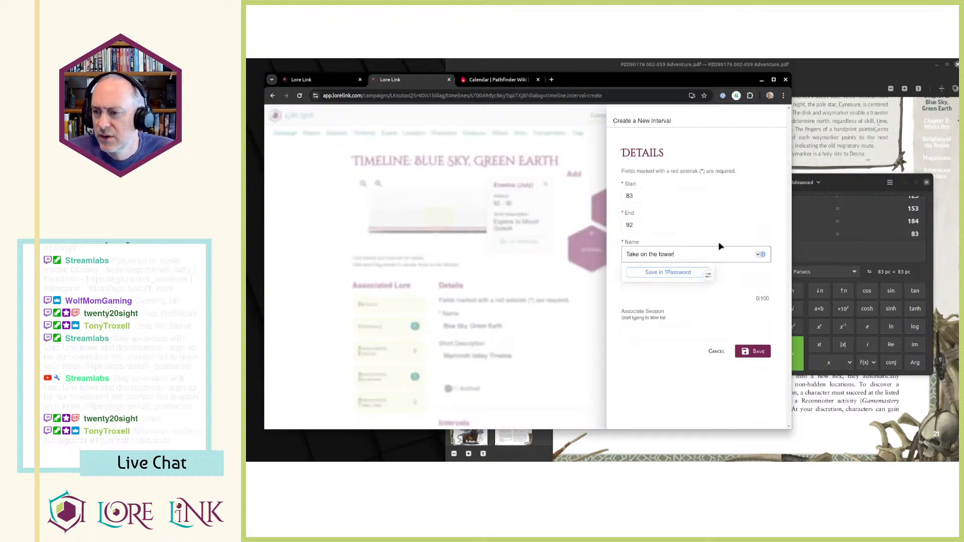
# Associate the "Take on the tower" interval with Session 22 and save it.
pyautogui.click(649, 275)
pyautogui.click(744, 357)
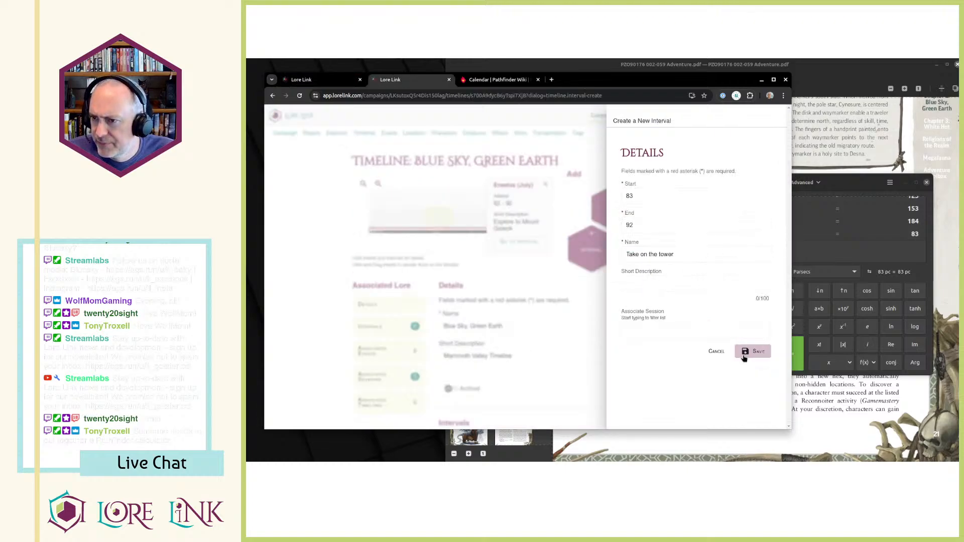
pyautogui.click(705, 332)
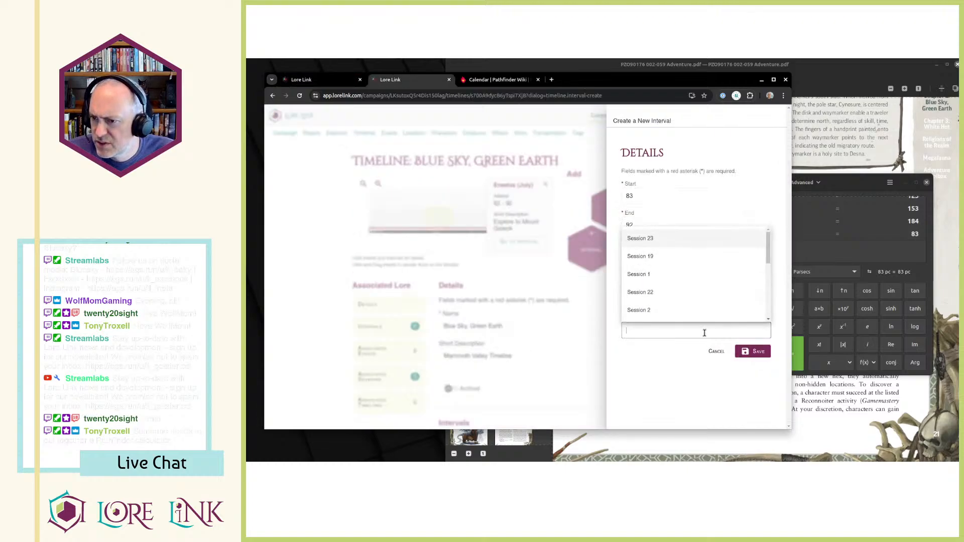
pyautogui.click(678, 297)
pyautogui.click(755, 353)
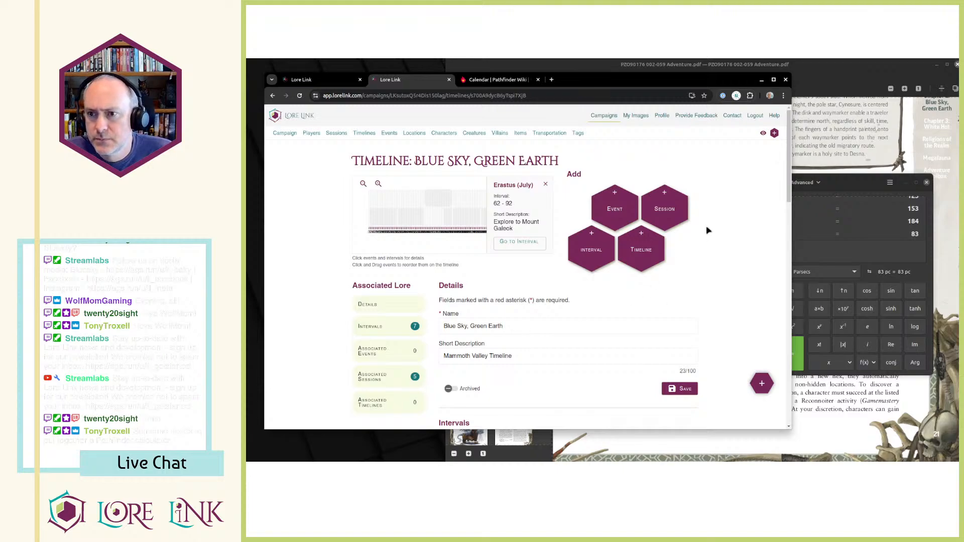
# Open Session 21 from the session list and read both of its notes for the elapsed days and in-game date.
pyautogui.hotkey('ctrl', 'shift', 'Tab')
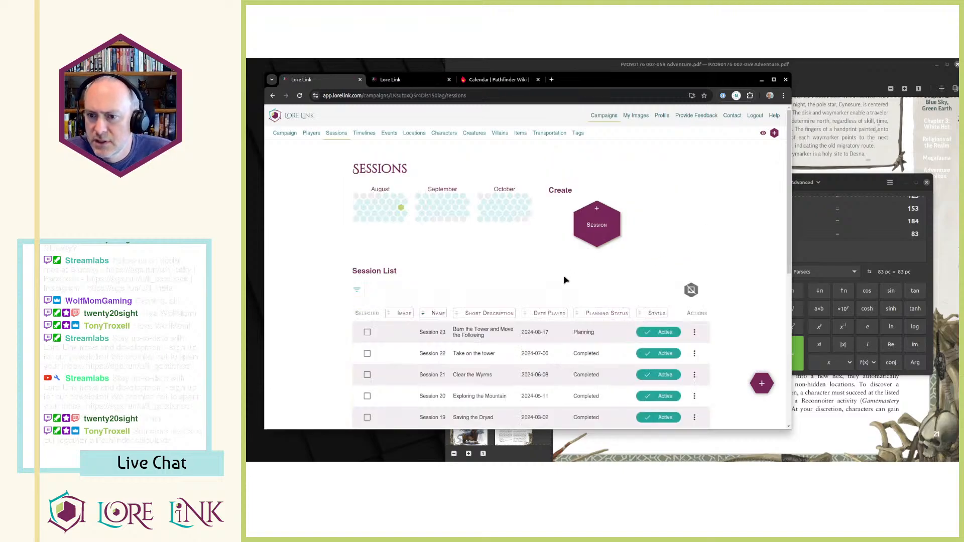
pyautogui.click(695, 375)
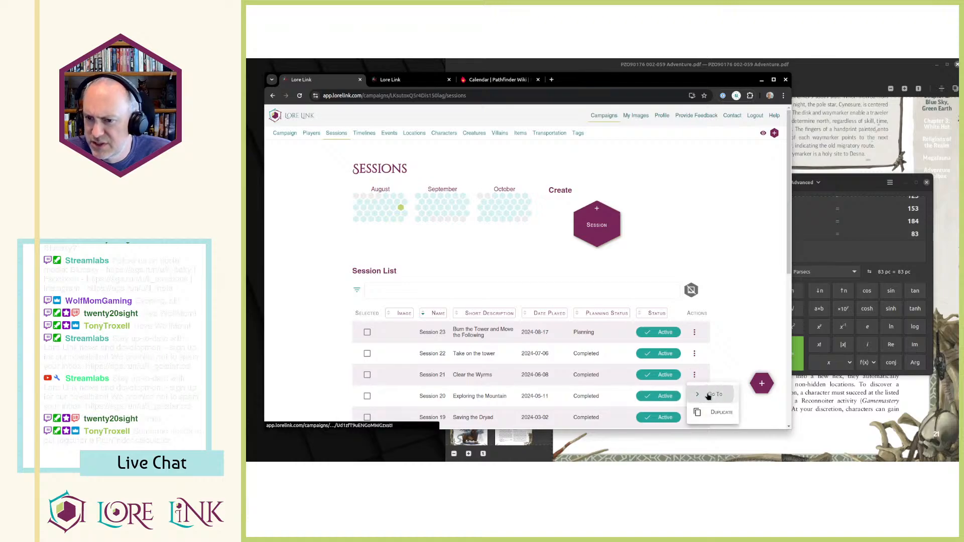
pyautogui.click(714, 395)
pyautogui.scroll(-10, 674, 290)
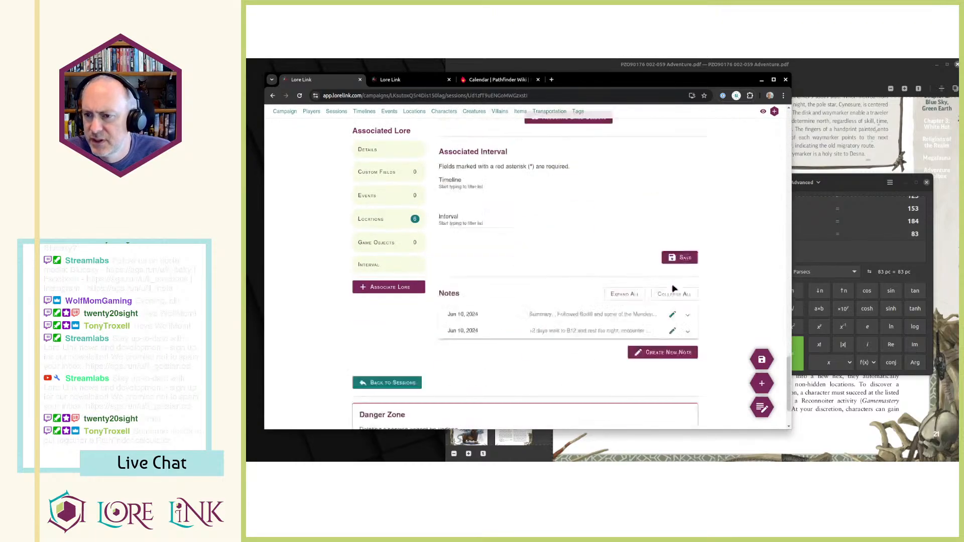
pyautogui.scroll(-3, 674, 291)
pyautogui.click(687, 266)
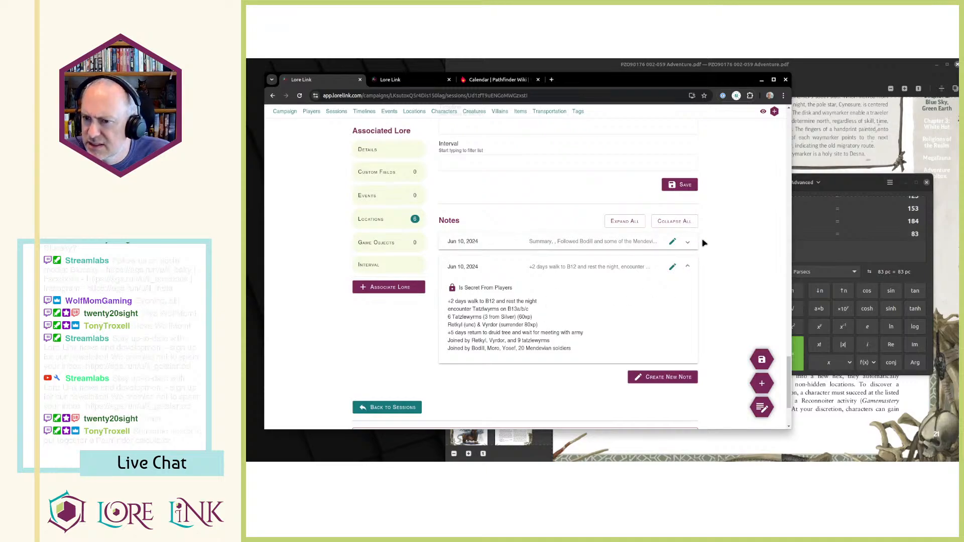
pyautogui.click(688, 242)
pyautogui.scroll(-5, 524, 303)
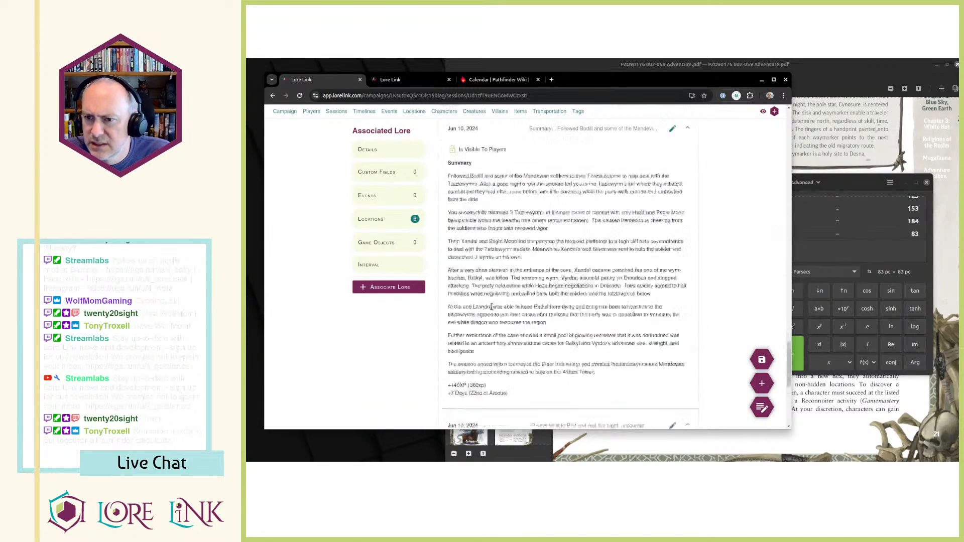
pyautogui.scroll(3, 525, 303)
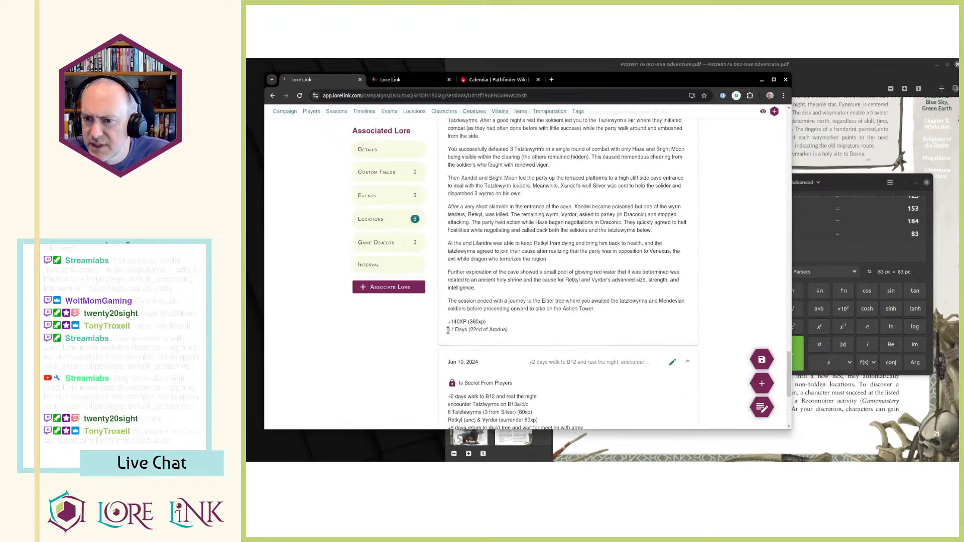
pyautogui.moveTo(448, 330); pyautogui.dragTo(521, 336)
pyautogui.click(522, 335)
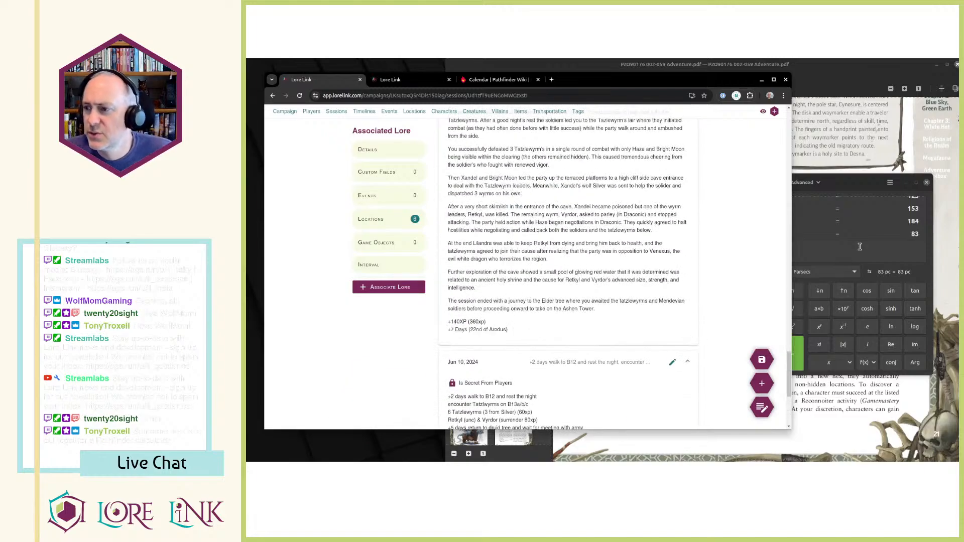
# Compute 22-7 in the calculator to work out Session 21's starting date in the month.
pyautogui.click(852, 248)
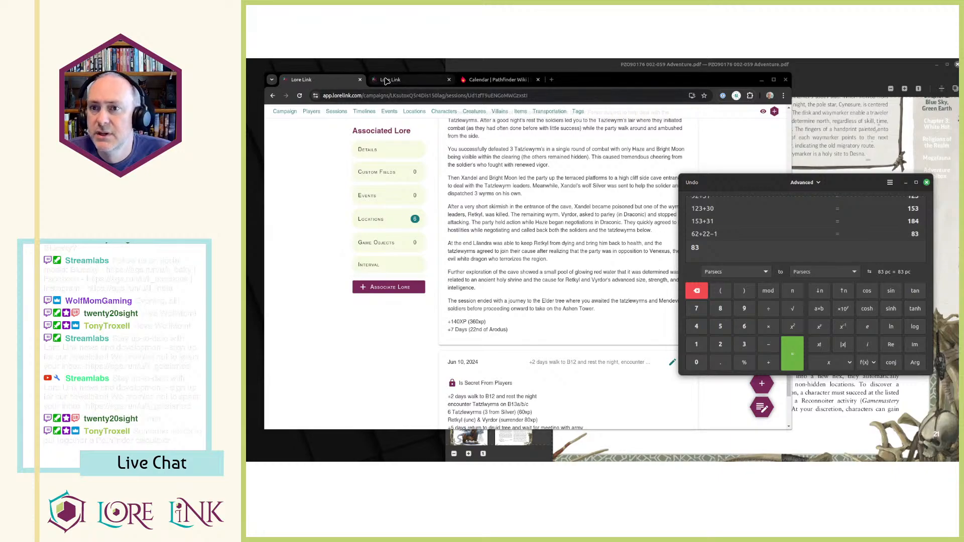
pyautogui.moveTo(386, 82)
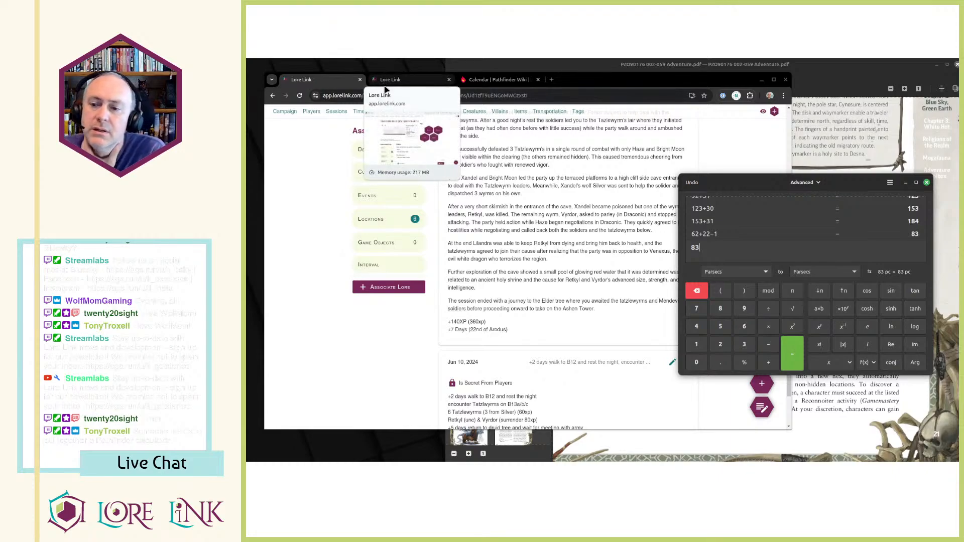
pyautogui.write('22-47')
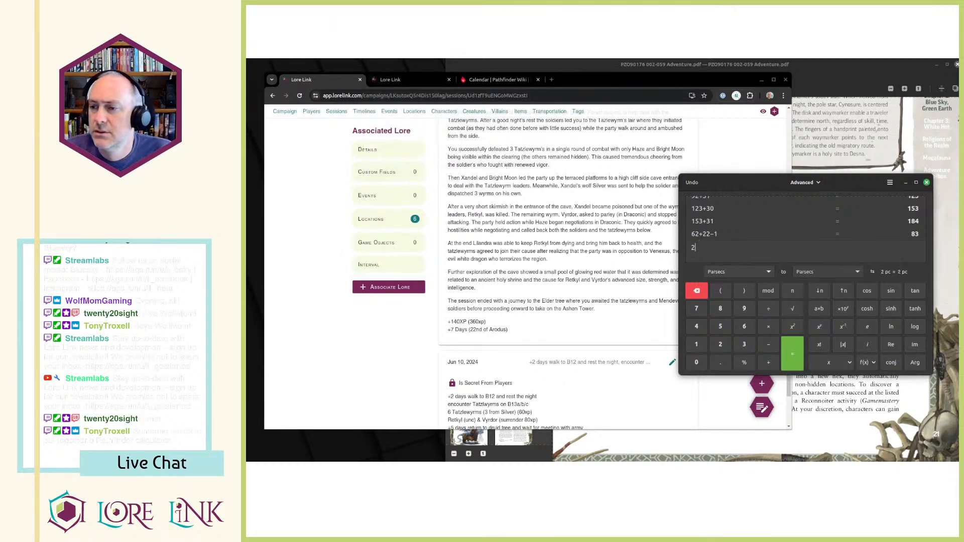
pyautogui.press('Return')
pyautogui.write('22-7')
pyautogui.press('Return')
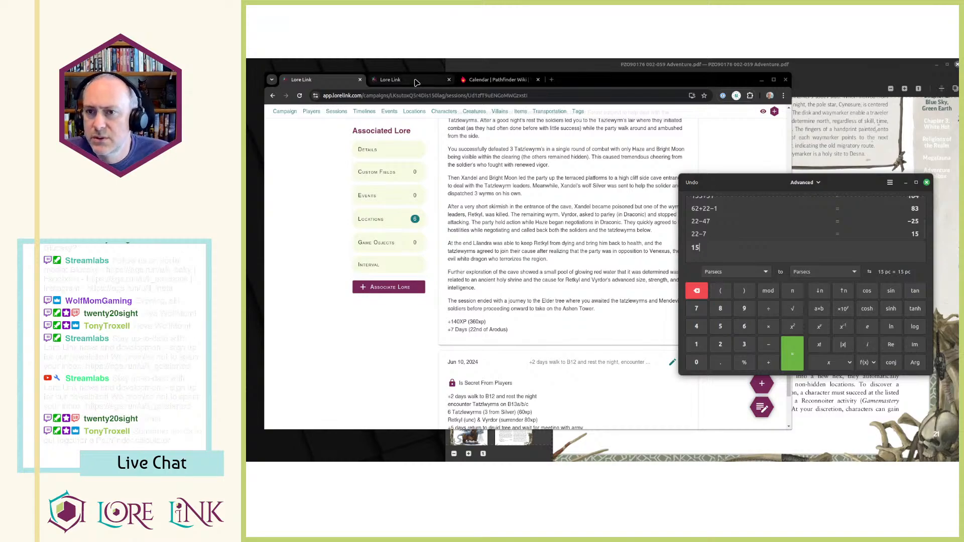
# Check the "Take on the tower" interval's day range in the timeline chart and compute 83-7 in the calculator.
pyautogui.click(397, 79)
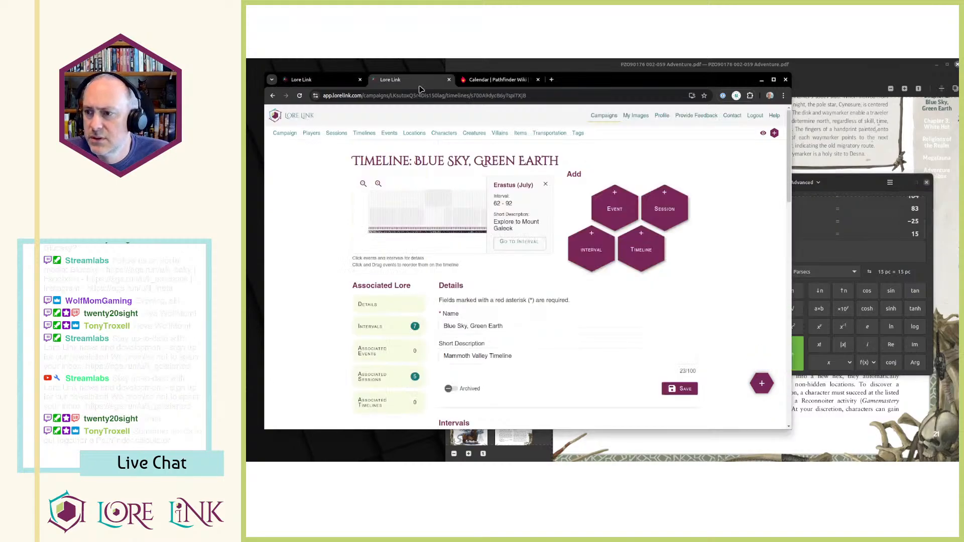
pyautogui.click(447, 218)
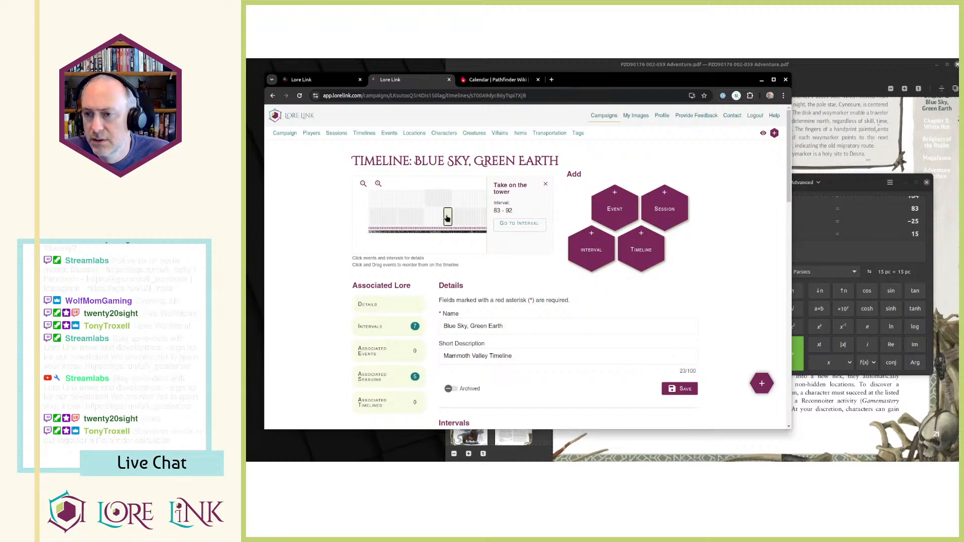
pyautogui.click(826, 244)
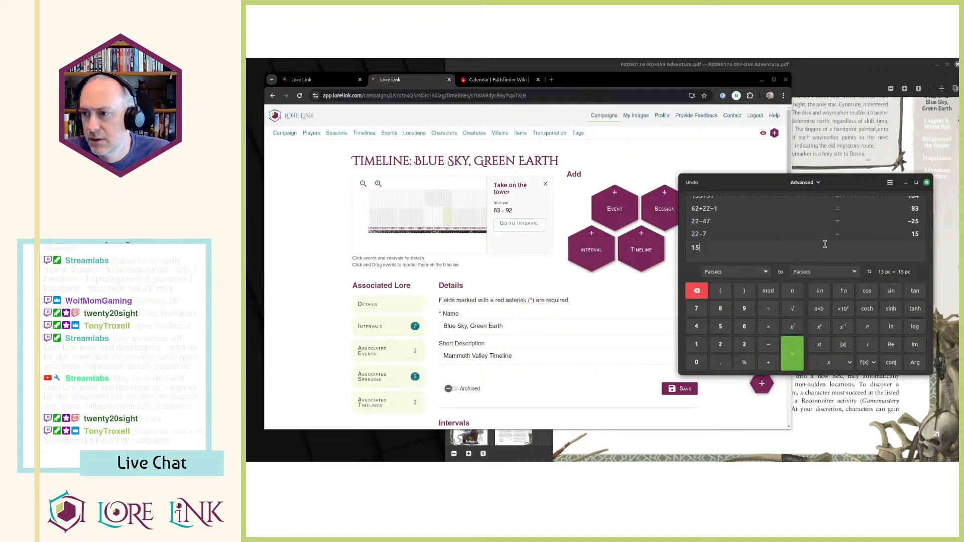
pyautogui.write('83-7')
pyautogui.press('Return')
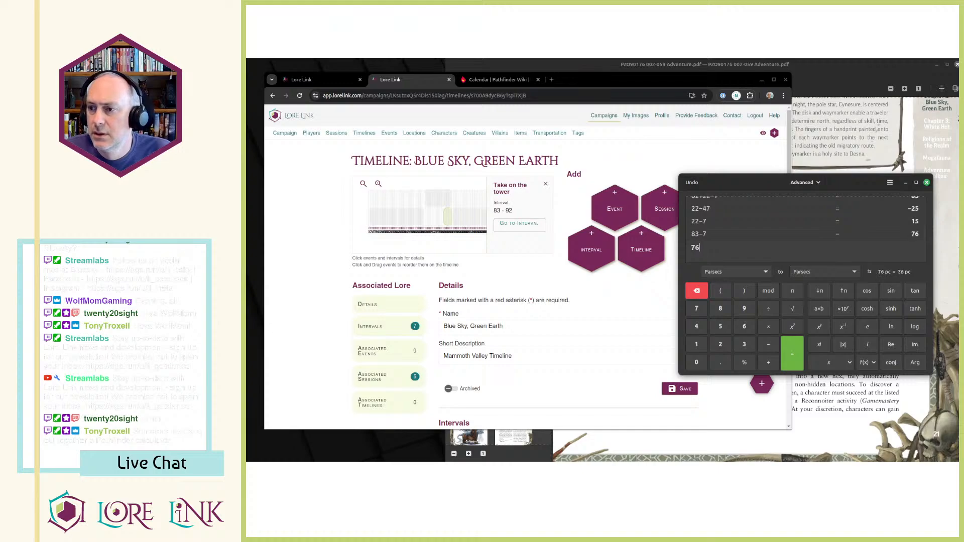
# Start another new interval on the timeline with start day 76 and end day 83.
pyautogui.click(510, 269)
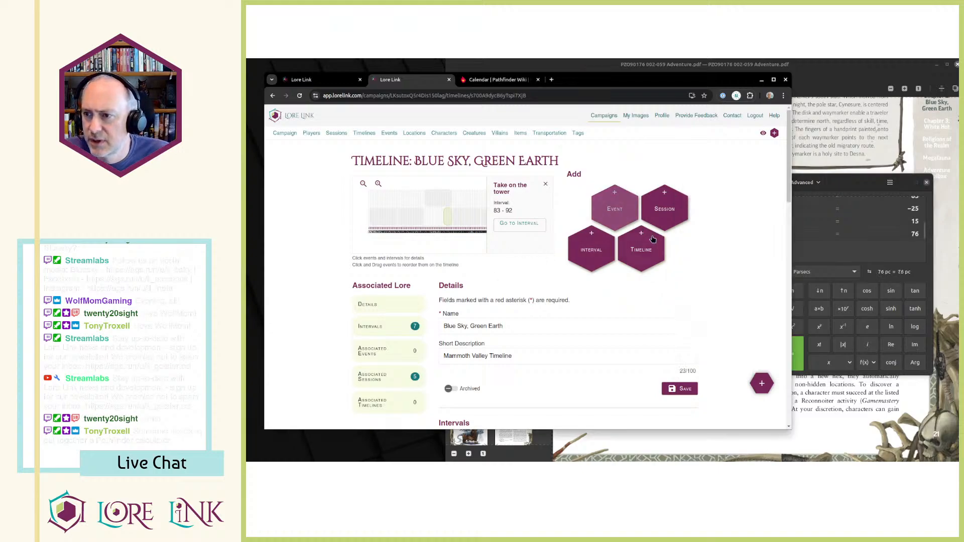
pyautogui.click(648, 253)
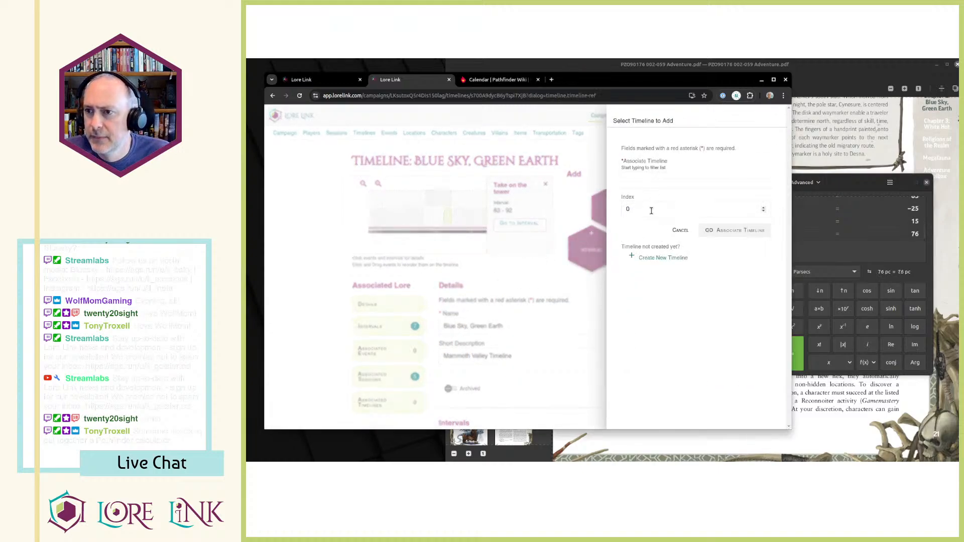
pyautogui.press('Escape')
pyautogui.click(584, 262)
pyautogui.click(659, 194)
pyautogui.write('76')
pyautogui.press('Tab')
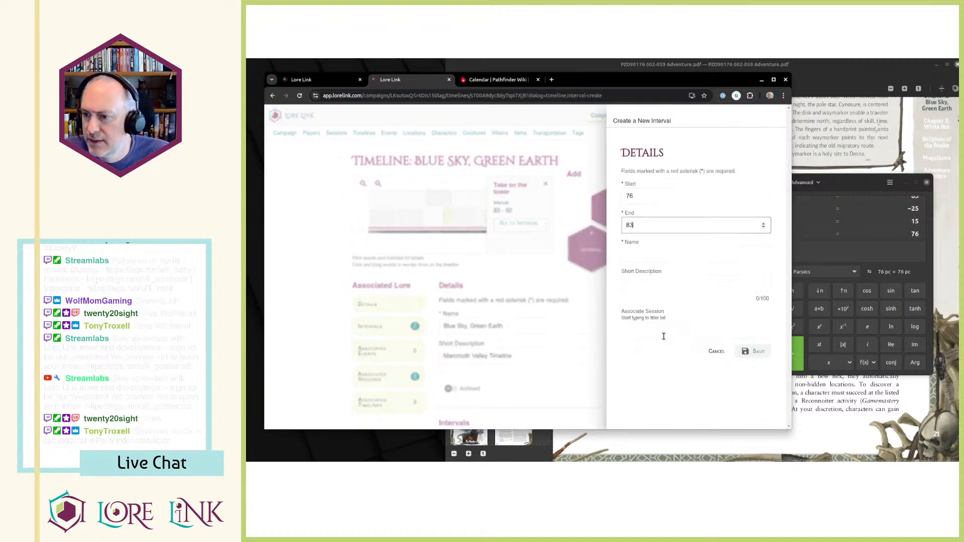
# Associate the new day 76 to 83 interval with Session 21.
pyautogui.click(667, 332)
pyautogui.scroll(-2, 675, 302)
pyautogui.click(677, 302)
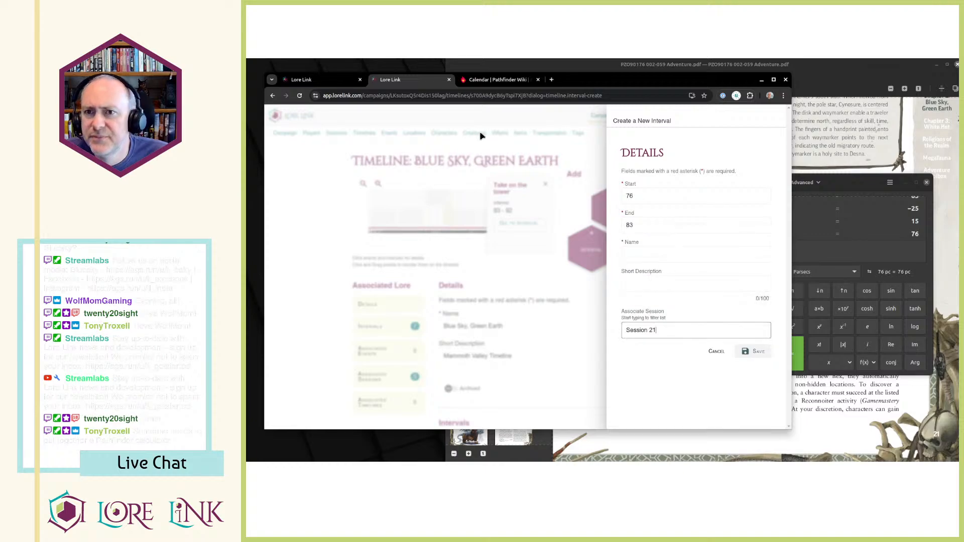
# Copy Session 21's short description, "Clear the Wyrms", into the new interval's name and save the interval.
pyautogui.click(321, 80)
pyautogui.scroll(15, 553, 226)
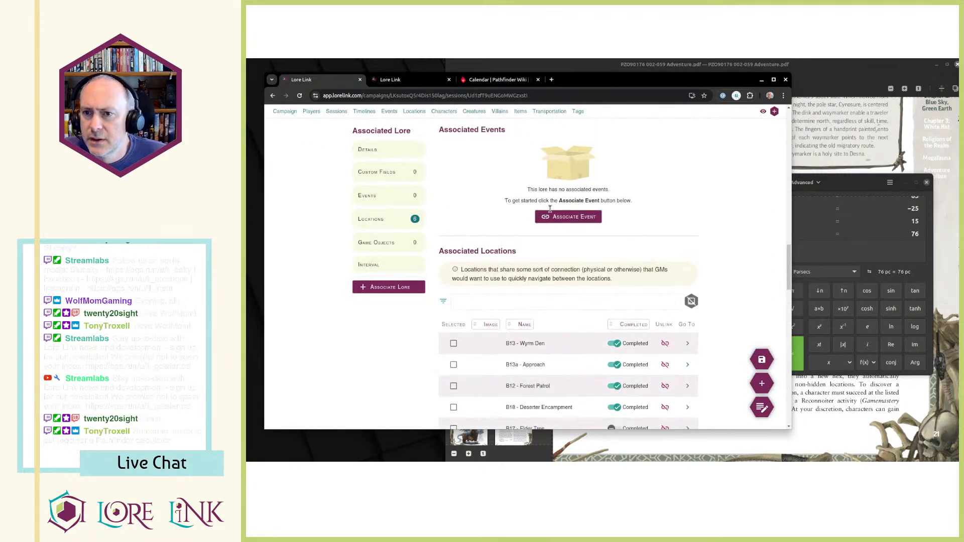
pyautogui.scroll(10, 548, 208)
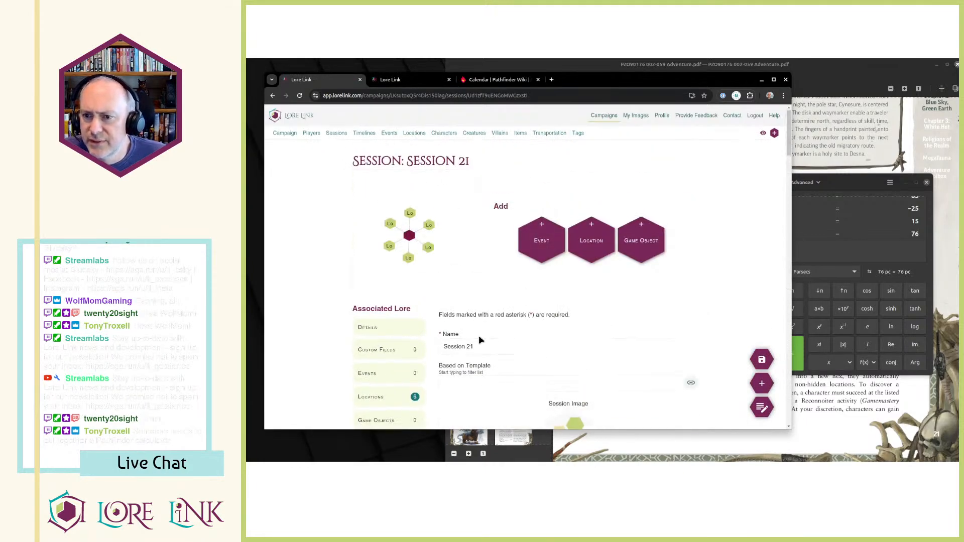
pyautogui.scroll(-4, 452, 367)
pyautogui.tripleClick(451, 244)
pyautogui.hotkey('ctrl', 'c')
pyautogui.hotkey('ctrl', 'Tab')
pyautogui.click(663, 253)
pyautogui.hotkey('ctrl', 'v')
pyautogui.click(753, 352)
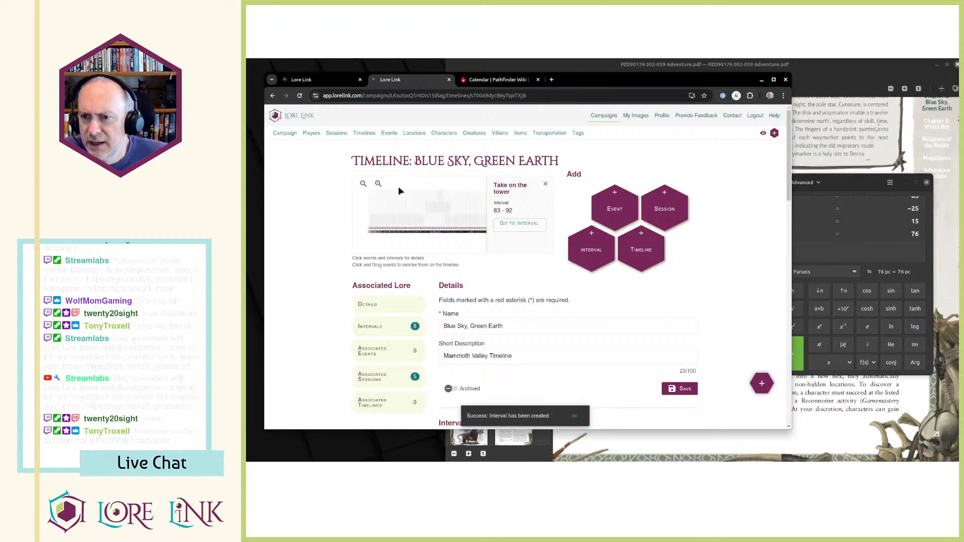
# Compare the day ranges of the "Clear the Wyrms" and "Take on the tower" intervals in the timeline chart.
pyautogui.click(441, 198)
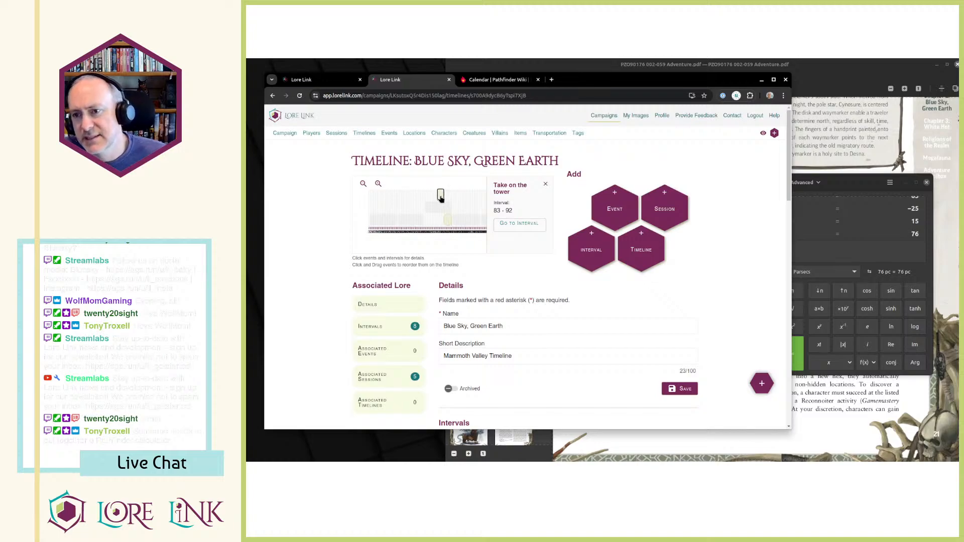
pyautogui.click(447, 223)
pyautogui.click(441, 197)
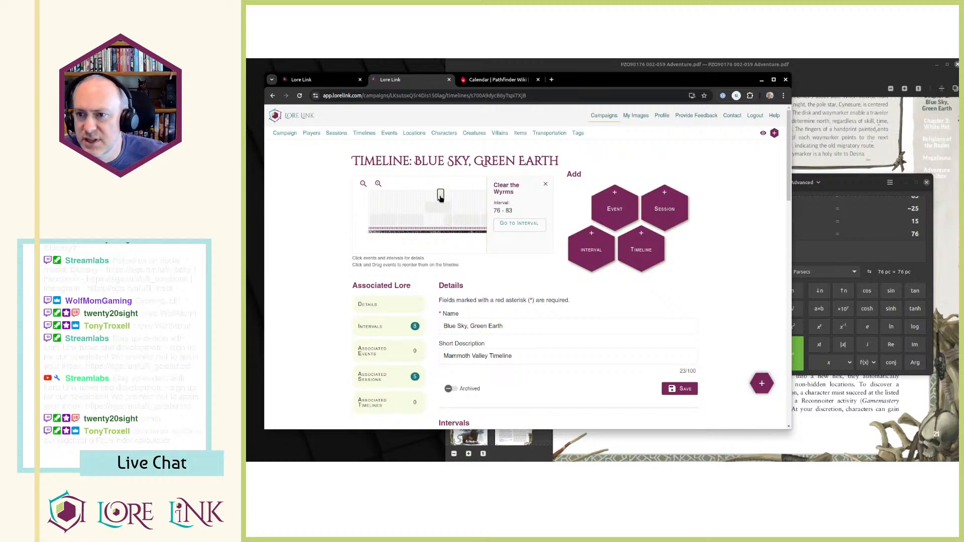
pyautogui.click(447, 223)
pyautogui.click(441, 199)
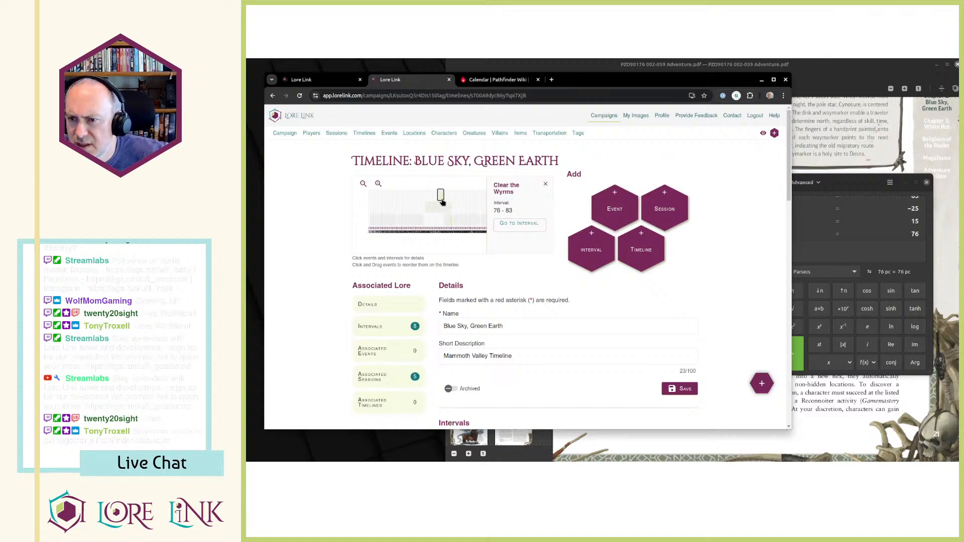
pyautogui.click(447, 220)
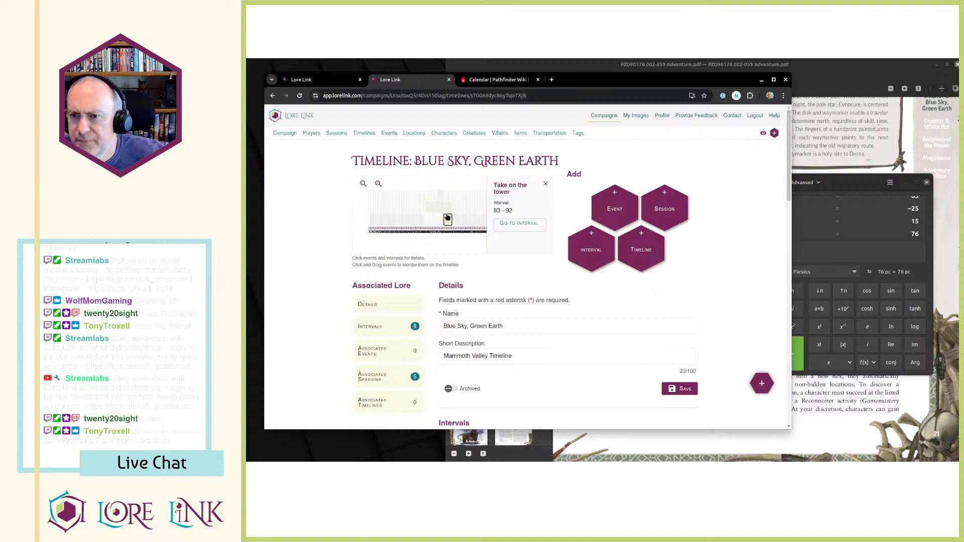
# Open Session 20 from the campaign's session list.
pyautogui.click(306, 84)
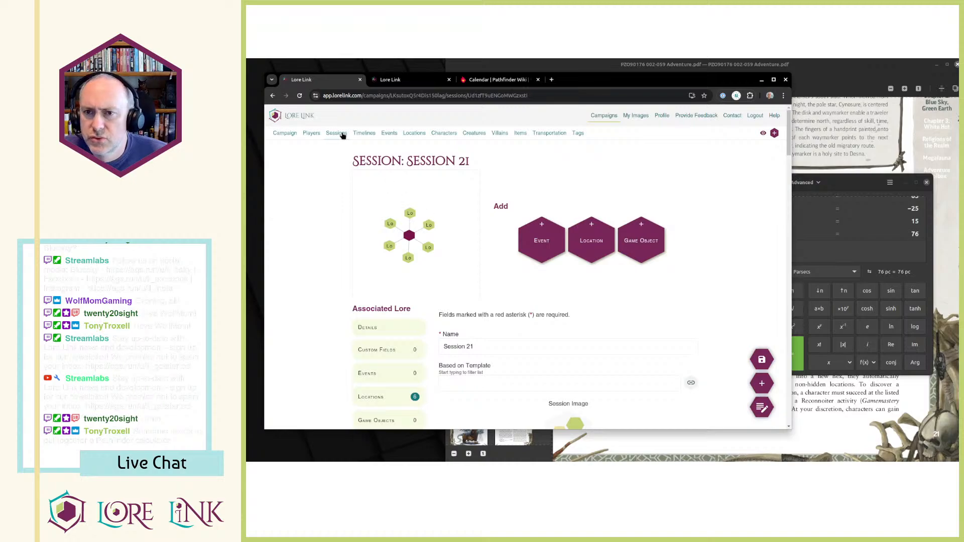
pyautogui.click(339, 135)
pyautogui.scroll(-3, 552, 261)
pyautogui.click(693, 263)
pyautogui.click(705, 278)
# Expand both of Session 20's notes and read how many days passed and the session's ending date.
pyautogui.scroll(-2, 620, 290)
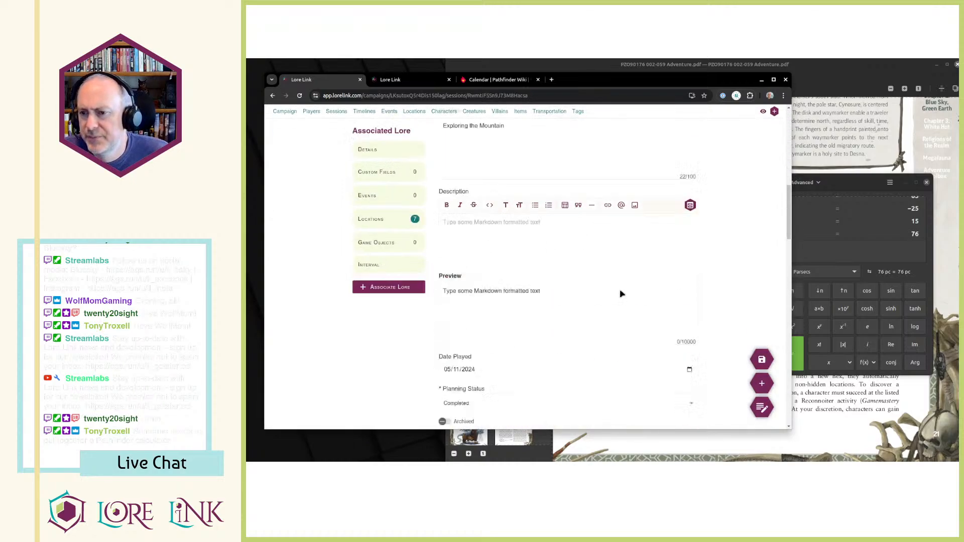
pyautogui.scroll(-5, 661, 291)
pyautogui.scroll(-5, 580, 204)
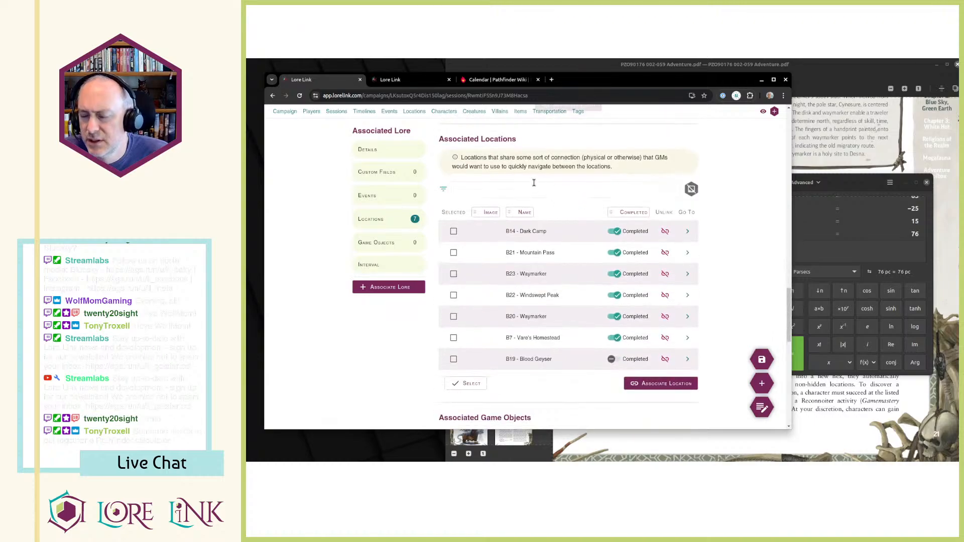
pyautogui.scroll(-5, 540, 263)
pyautogui.scroll(1, 539, 259)
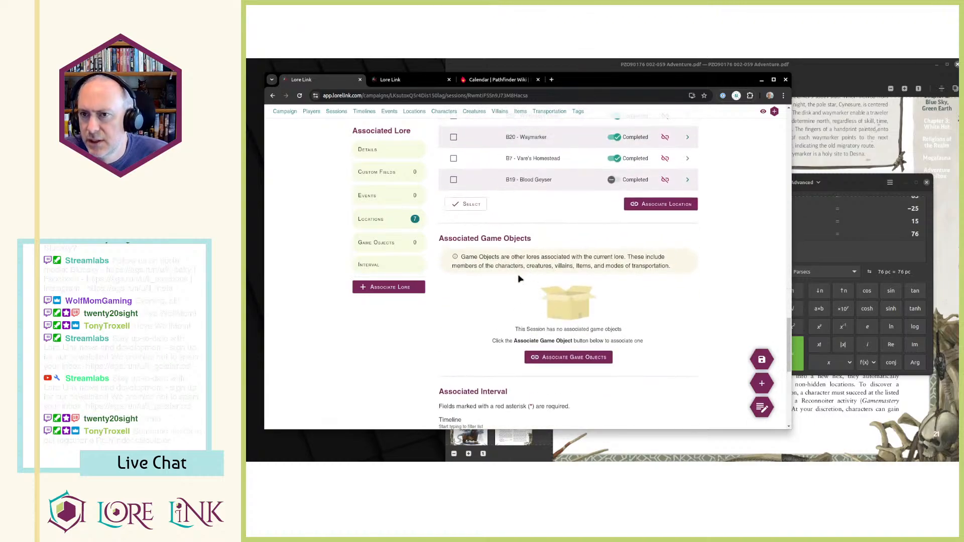
pyautogui.scroll(-5, 611, 278)
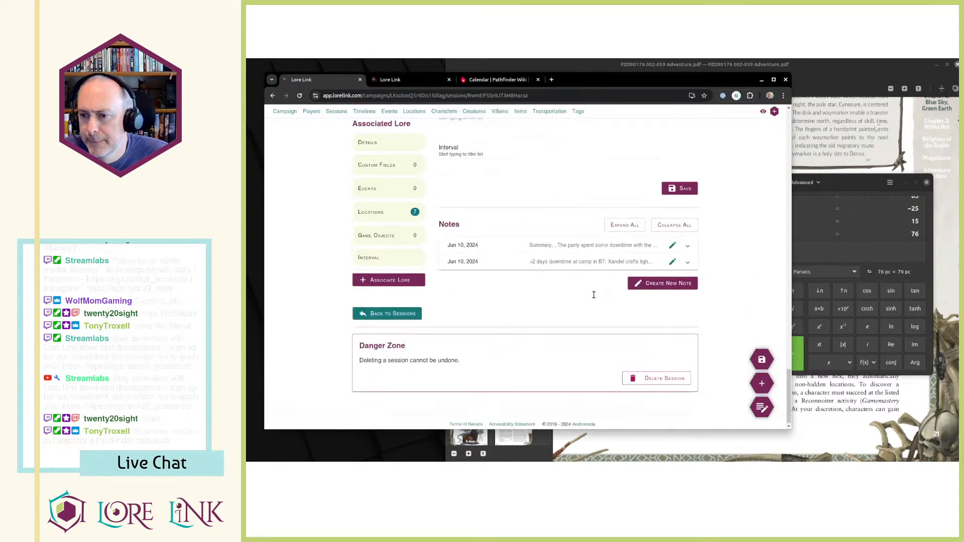
pyautogui.scroll(2, 598, 287)
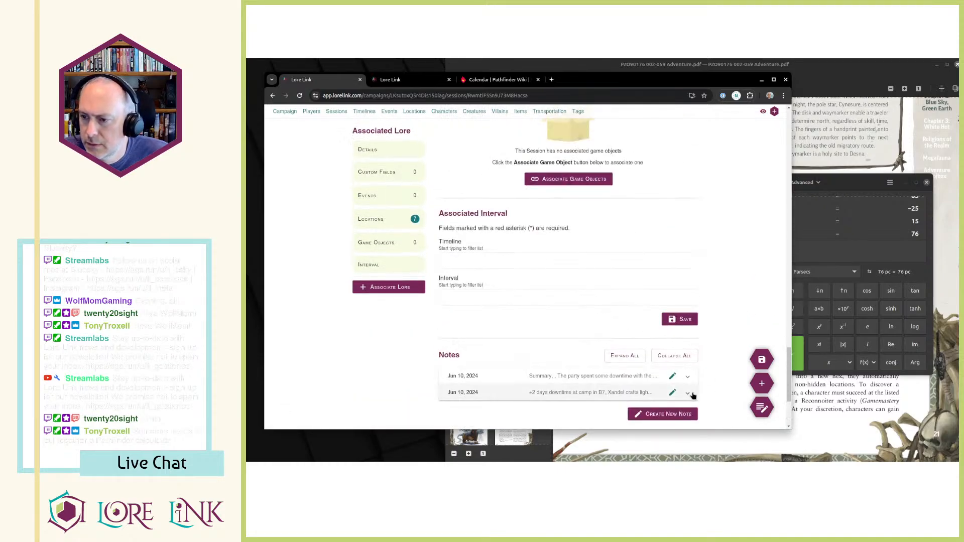
pyautogui.click(688, 392)
pyautogui.scroll(-3, 604, 316)
pyautogui.scroll(-2, 591, 315)
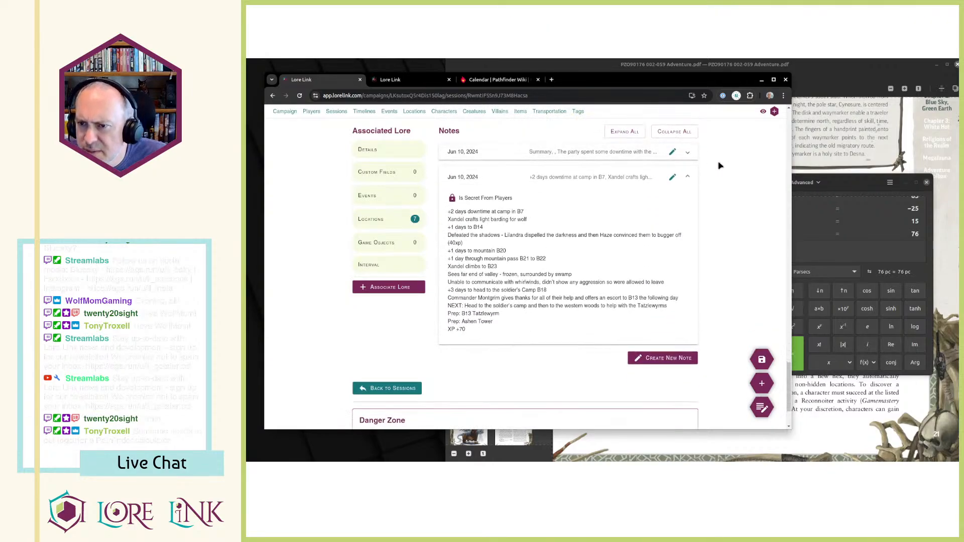
pyautogui.click(688, 152)
pyautogui.moveTo(546, 294)
pyautogui.mouseDown()
pyautogui.moveTo(435, 294)
pyautogui.moveTo(542, 298)
pyautogui.mouseUp()
pyautogui.click(542, 298)
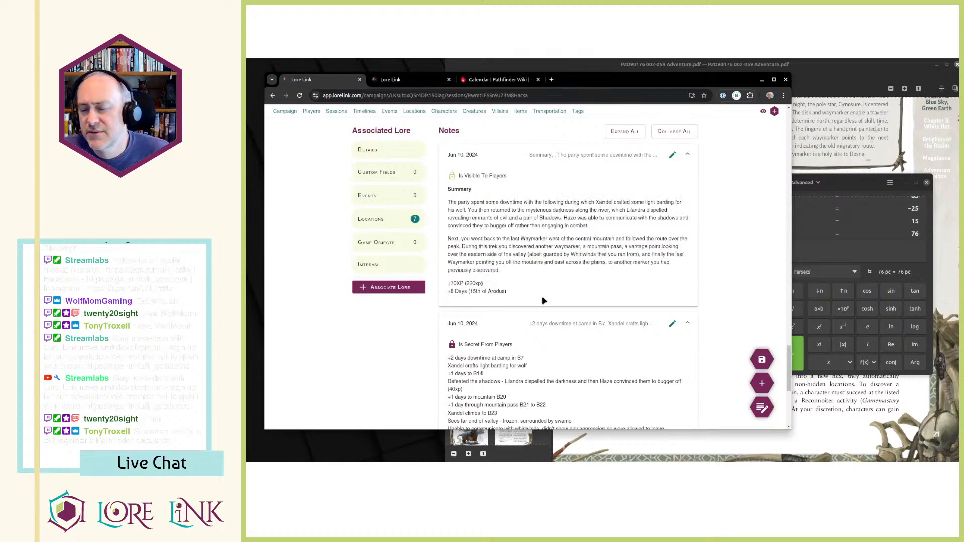
# Check the "Clear the Wyrms" interval's day range in the timeline chart and compute 76-8 in the calculator.
pyautogui.click(411, 81)
pyautogui.click(441, 195)
pyautogui.click(821, 256)
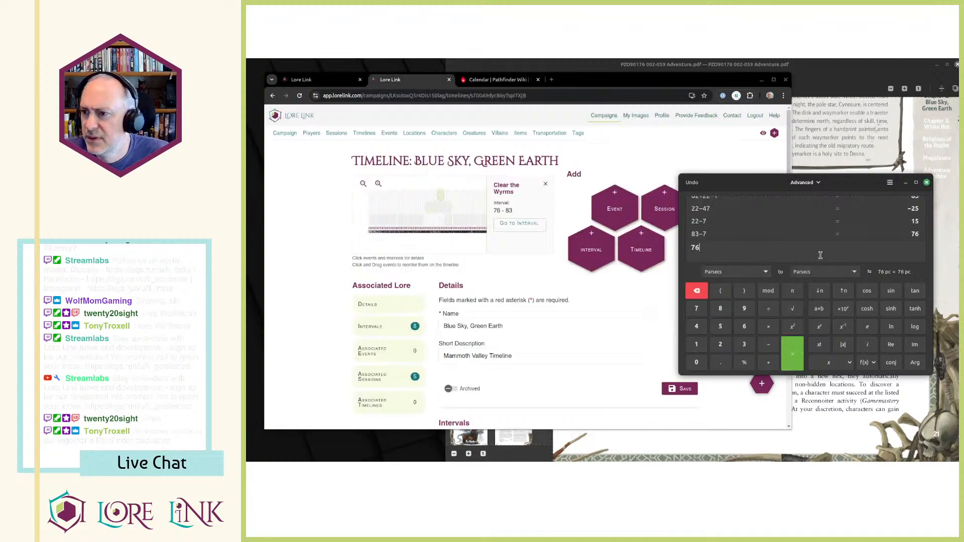
pyautogui.write('-8')
pyautogui.press('Return')
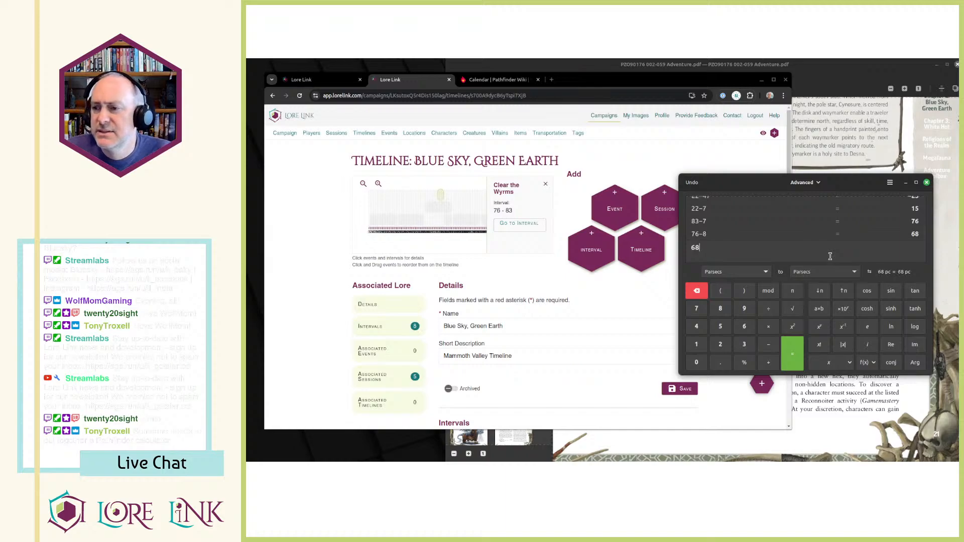
# Start another new interval on the Blue Sky, Green Earth timeline with start day 68 and end day 76.
pyautogui.click(578, 250)
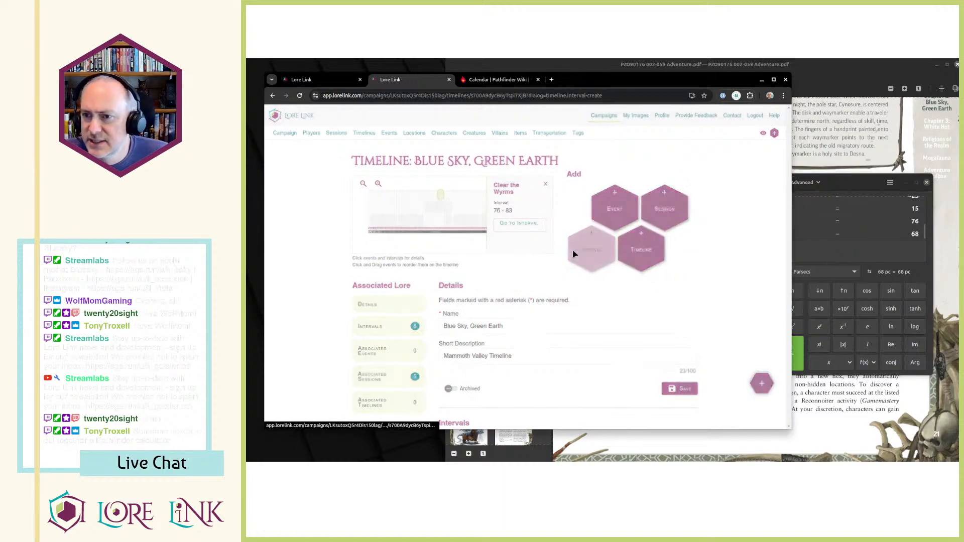
pyautogui.click(646, 195)
pyautogui.write('68')
pyautogui.press('Tab')
pyautogui.write('76')
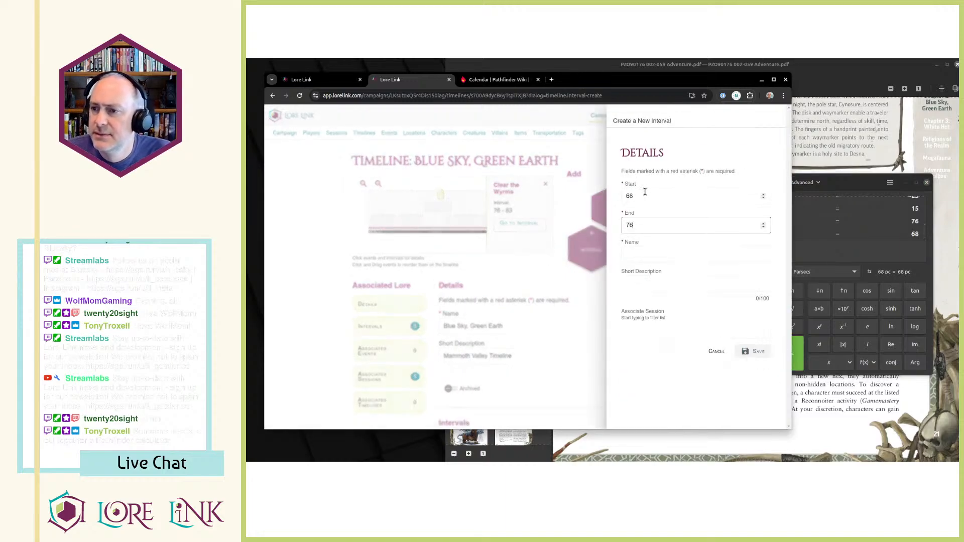
pyautogui.press('Tab')
# Associate the new day 68 to 76 interval with Session 20.
pyautogui.click(737, 335)
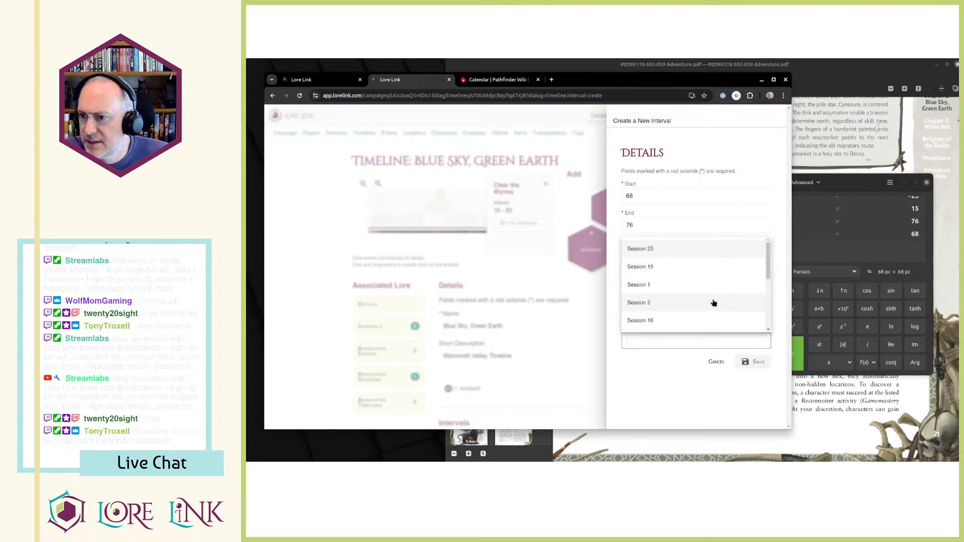
pyautogui.scroll(-3, 715, 304)
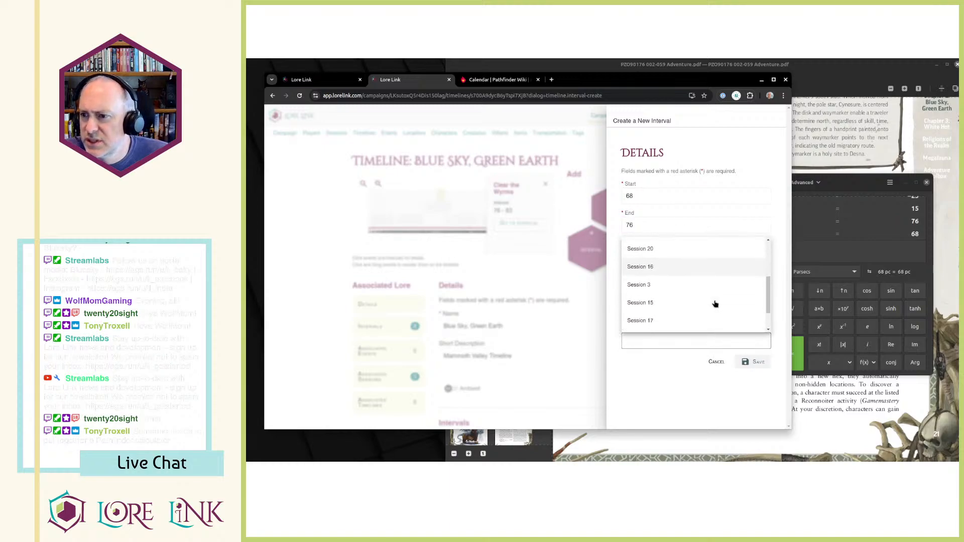
pyautogui.click(683, 240)
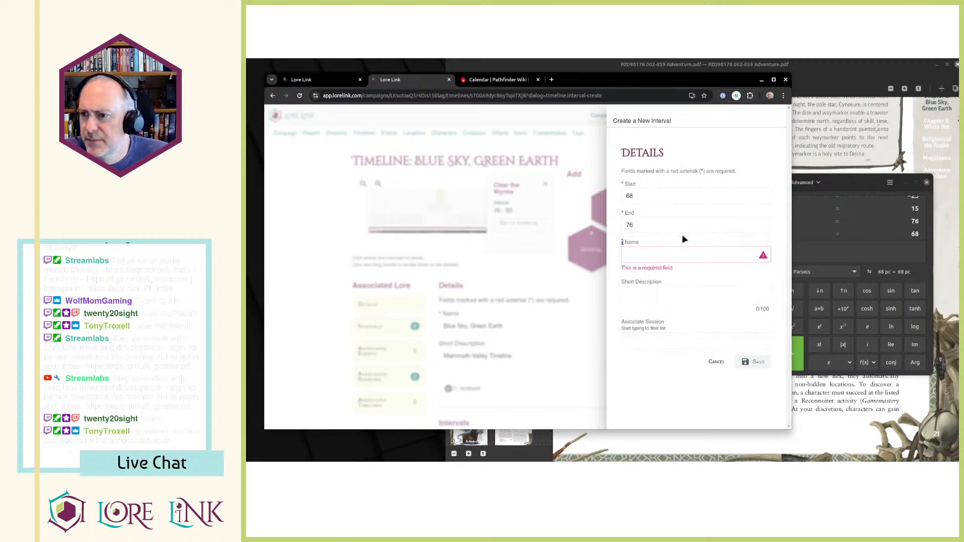
pyautogui.click(648, 346)
pyautogui.click(662, 297)
# Copy Session 20's short description, "Exploring the Mountain", into the new interval's name and save the interval.
pyautogui.hotkey('ctrl', 'shift', 'Tab')
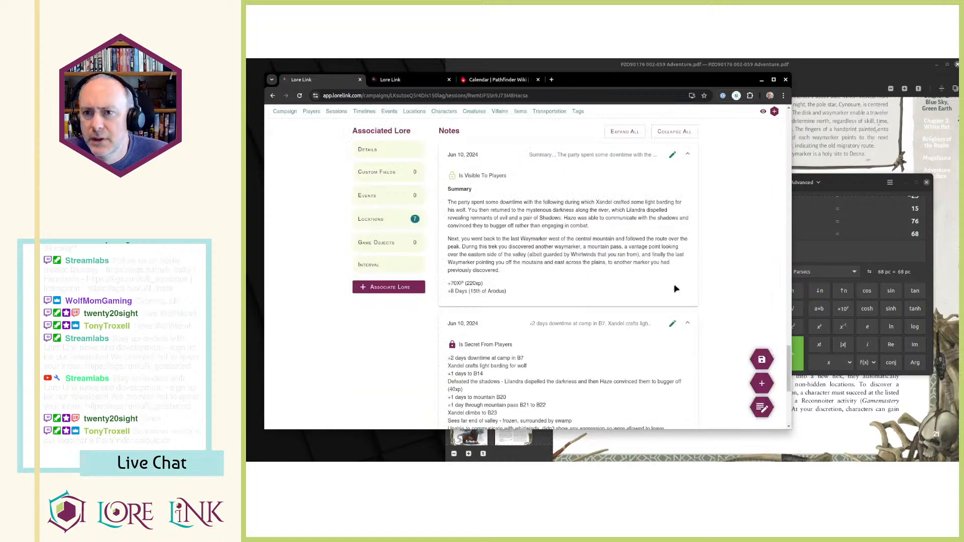
pyautogui.scroll(20, 676, 289)
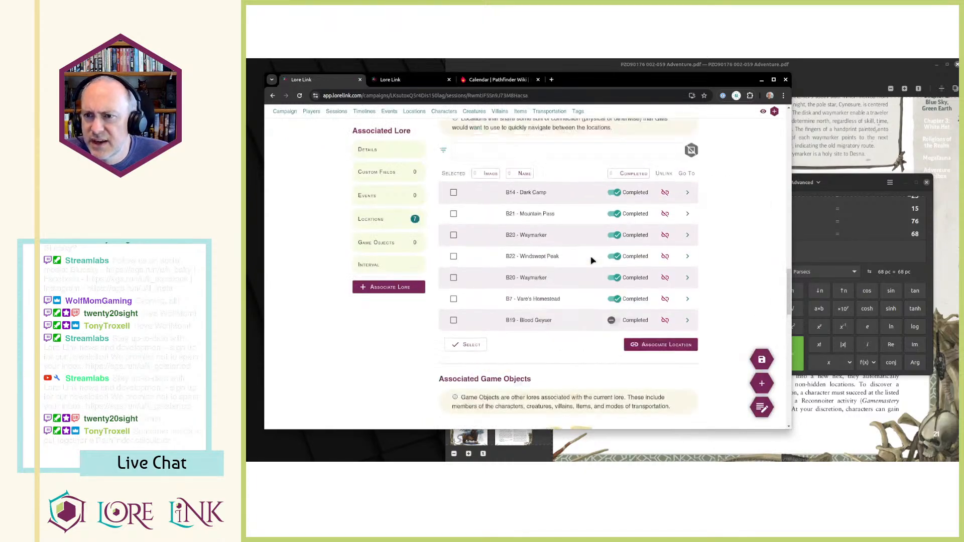
pyautogui.scroll(-6, 591, 258)
pyautogui.hotkey('ctrl', 'a')
pyautogui.doubleClick(486, 264)
pyautogui.hotkey('ctrl', 'a')
pyautogui.moveTo(504, 268); pyautogui.dragTo(445, 268)
pyautogui.moveTo(444, 199); pyautogui.dragTo(505, 199)
pyautogui.hotkey('ctrl', 'c')
pyautogui.hotkey('ctrl', 'Tab')
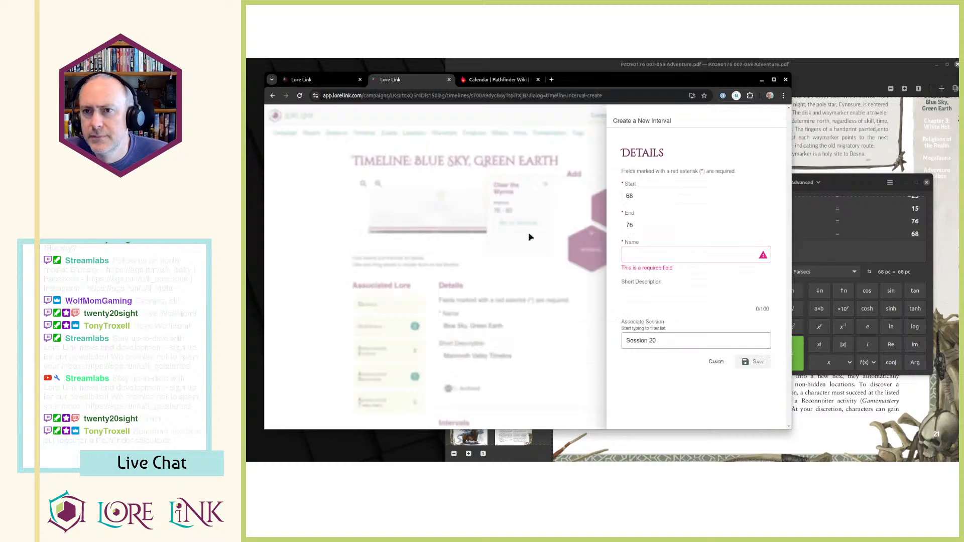
pyautogui.click(663, 260)
pyautogui.hotkey('ctrl', 'v')
pyautogui.click(754, 361)
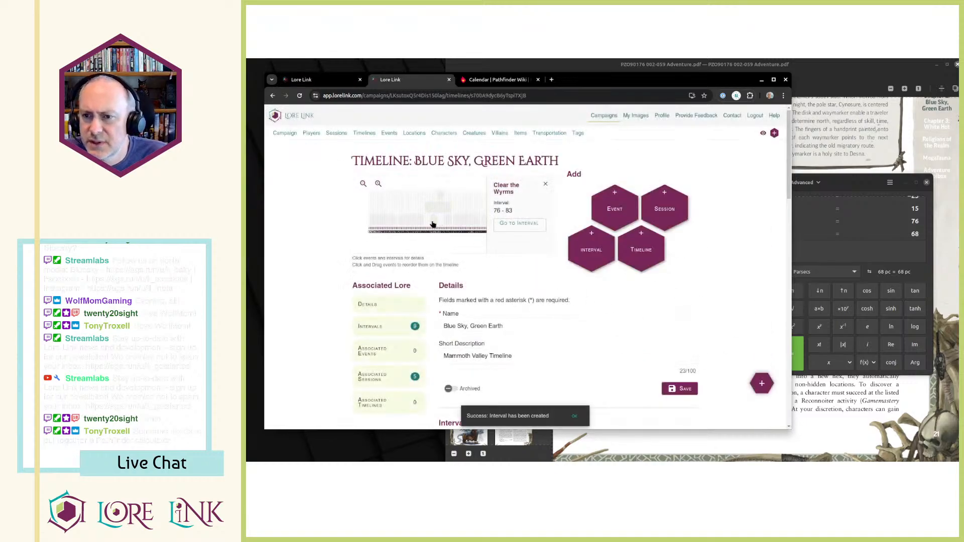
# Review the "Exploring the Mountain", "Take on the tower" and "Erastus (July)" intervals in the timeline chart.
pyautogui.click(433, 220)
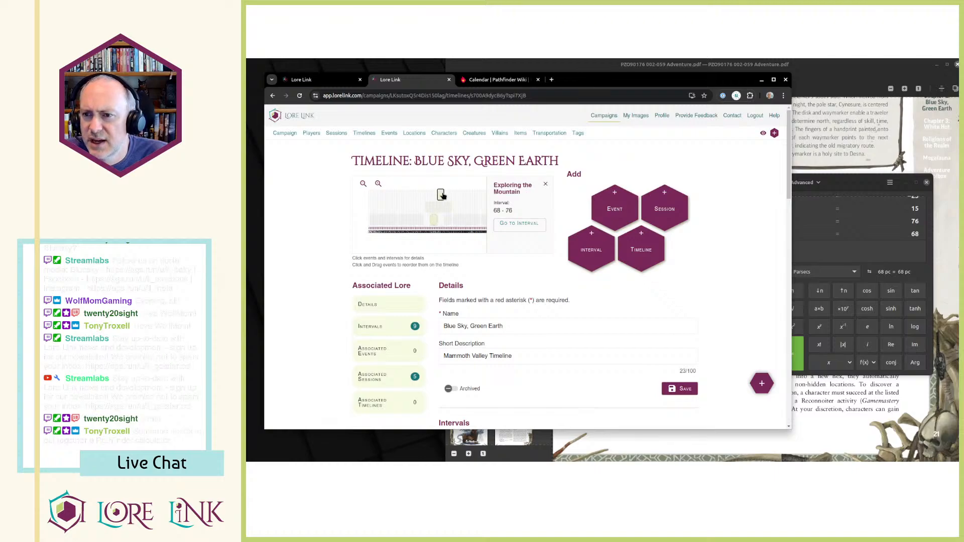
pyautogui.click(448, 221)
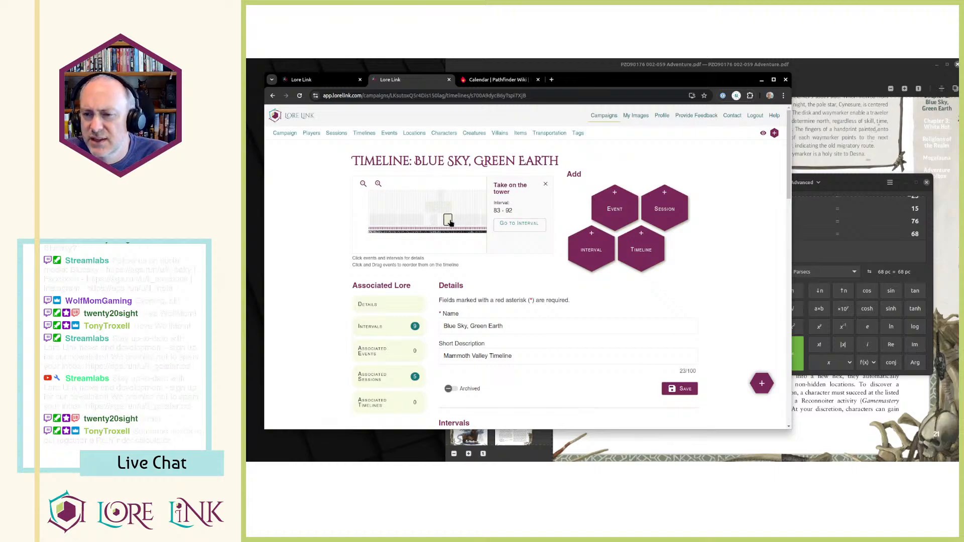
pyautogui.click(448, 212)
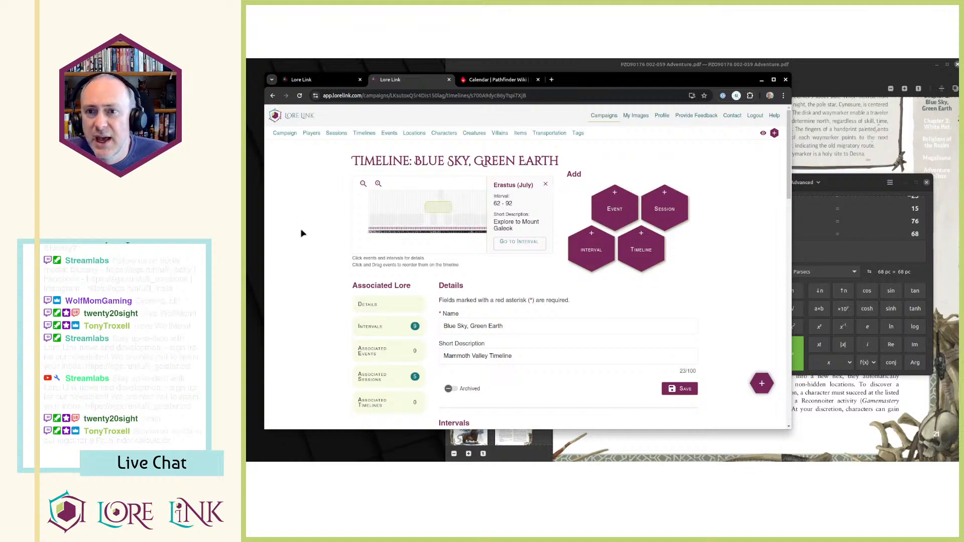
# Open Session 19 from the campaign's session list and look through its details and associated locations.
pyautogui.hotkey('ctrl', 'shift', 'Tab')
pyautogui.scroll(5, 363, 171)
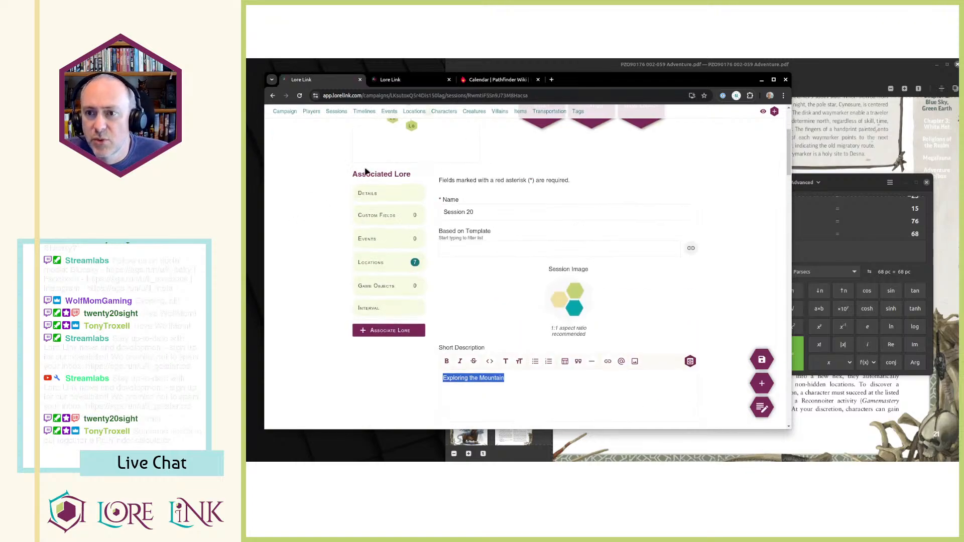
pyautogui.click(354, 112)
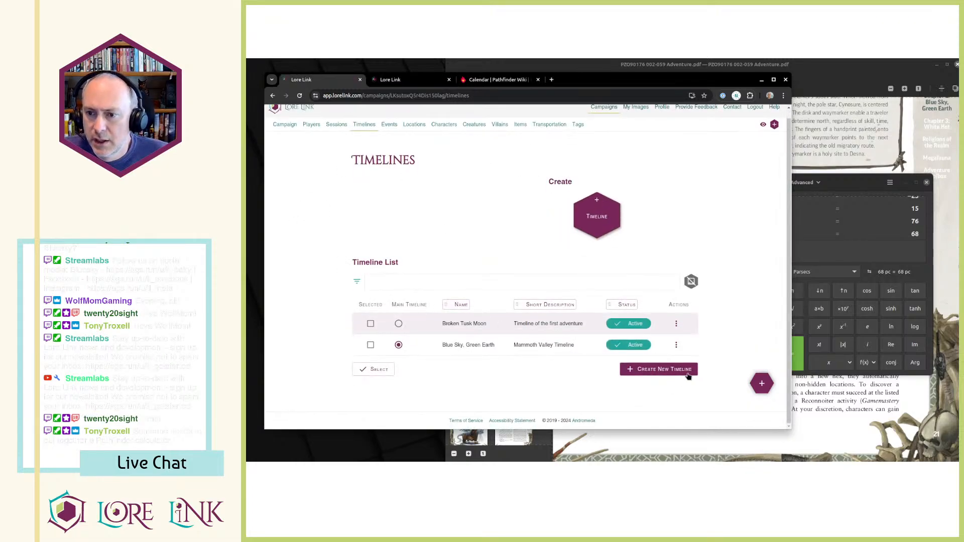
pyautogui.click(676, 345)
pyautogui.click(332, 129)
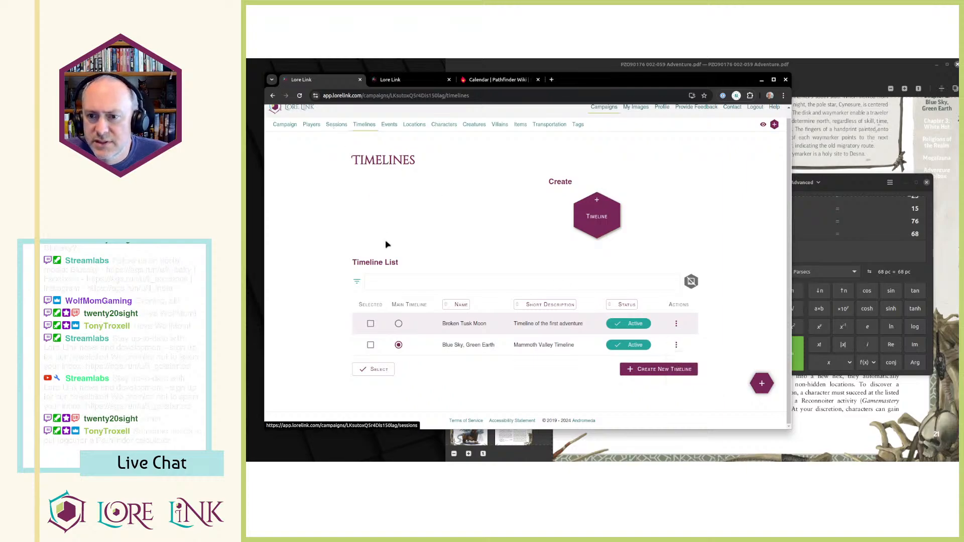
pyautogui.scroll(-1, 577, 339)
pyautogui.scroll(-1, 577, 339)
pyautogui.click(694, 329)
pyautogui.click(707, 347)
pyautogui.scroll(-15, 615, 337)
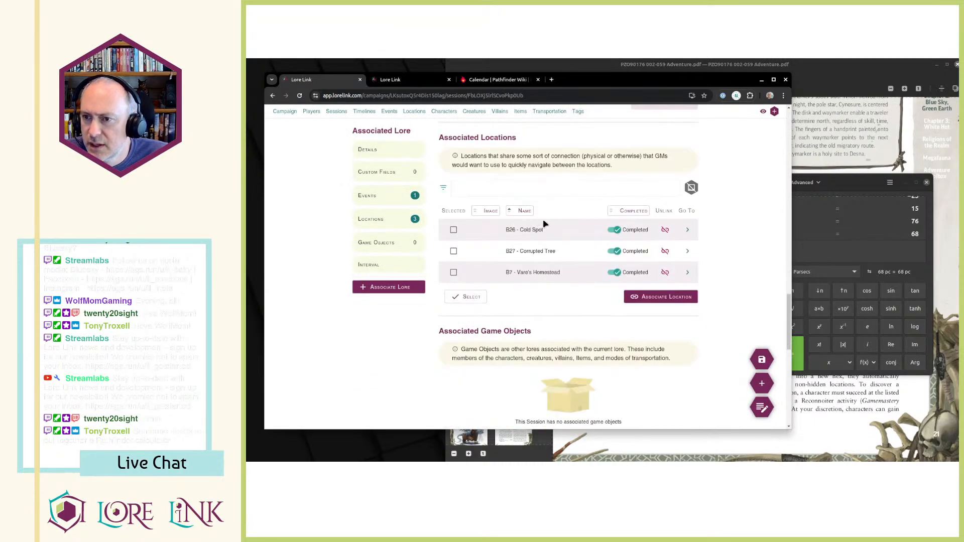
pyautogui.scroll(-8, 540, 238)
pyautogui.scroll(18, 671, 339)
pyautogui.scroll(9, 662, 338)
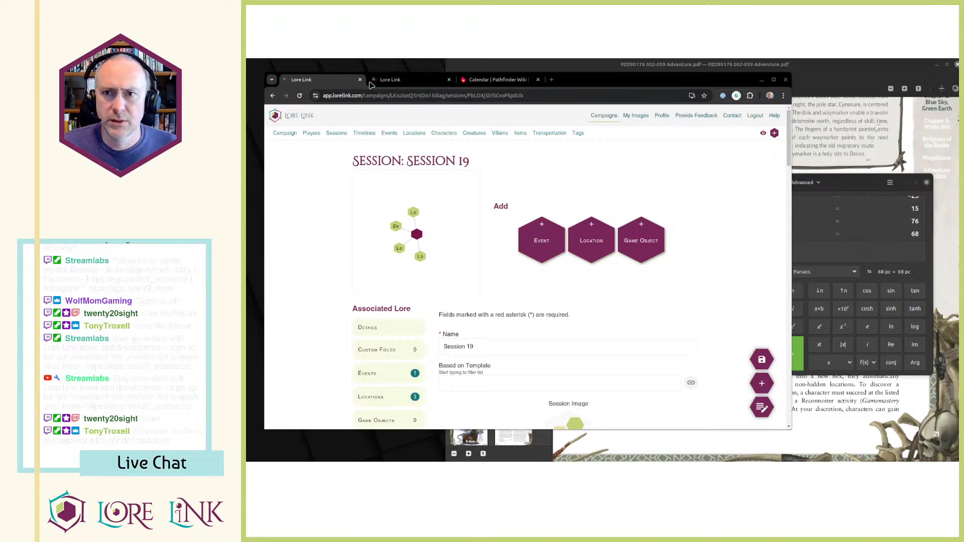
pyautogui.click(342, 79)
pyautogui.hotkey('ctrl', 'n')
pyautogui.hotkey('ctrl', 'w')
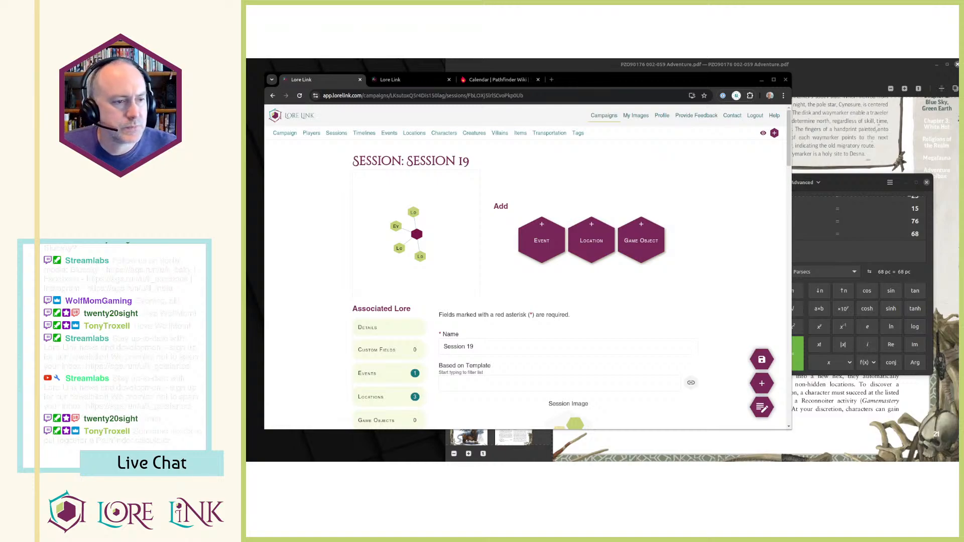
# Check the Session Notes (Quest for the Frozen Flame) document in Google Docs for the entries on Sessions 18 to 21, then close it.
pyautogui.moveTo(498, 129)
pyautogui.mouseDown()
pyautogui.moveTo(466, 116)
pyautogui.moveTo(494, 115)
pyautogui.mouseUp()
pyautogui.scroll(-15, 448, 330)
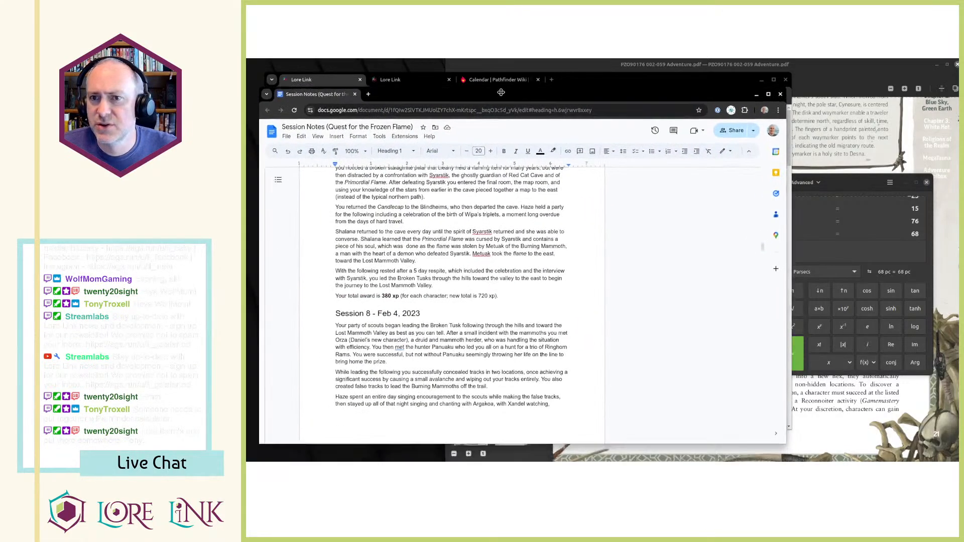
pyautogui.scroll(-20, 449, 330)
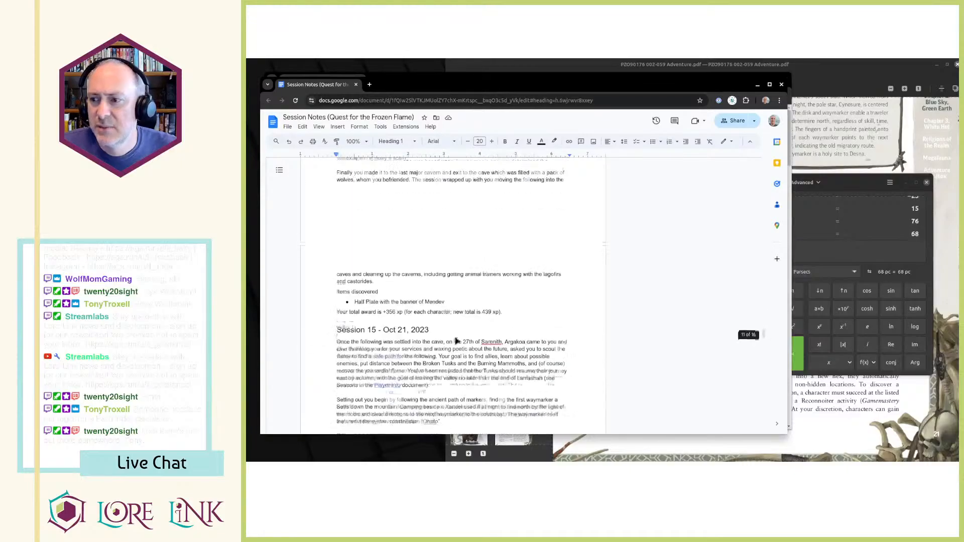
pyautogui.scroll(12, 449, 374)
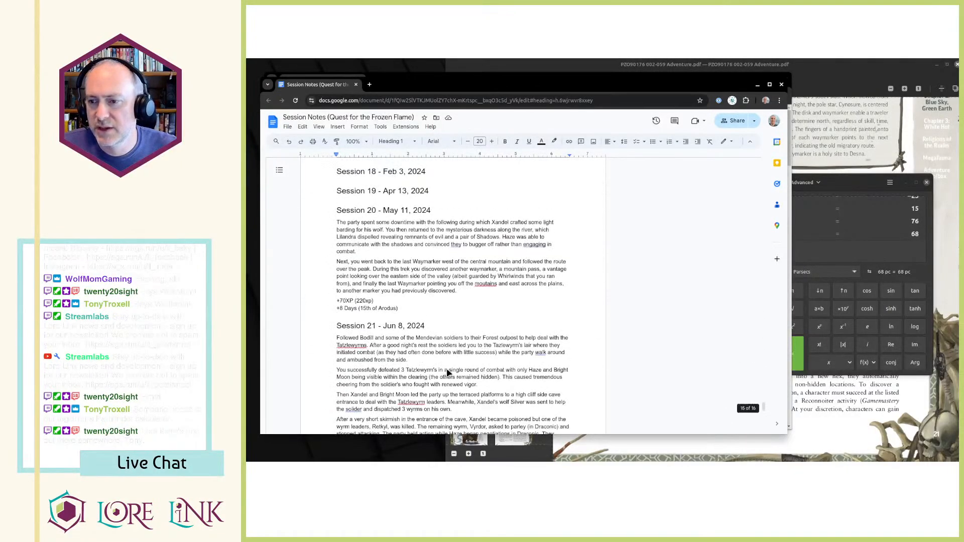
pyautogui.scroll(15, 463, 340)
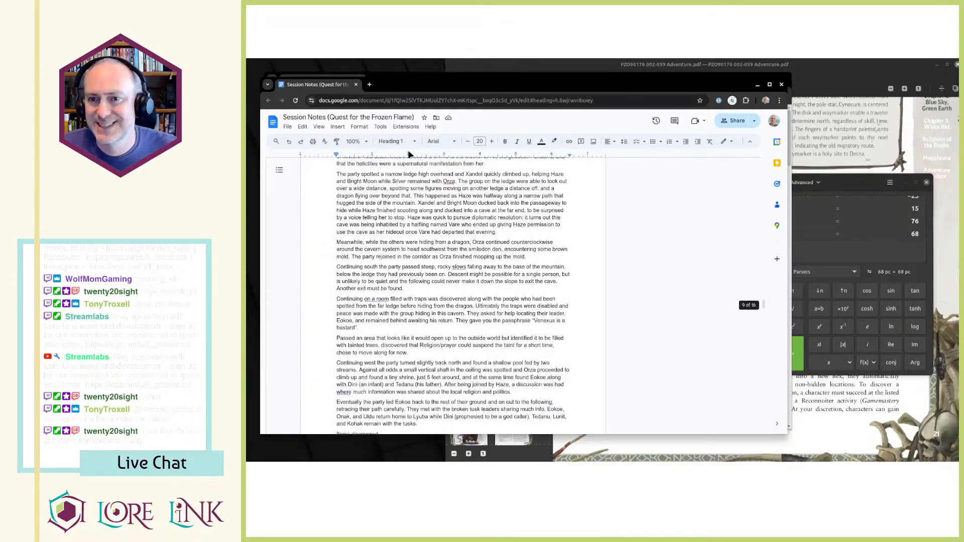
pyautogui.scroll(5, 446, 314)
pyautogui.scroll(-20, 445, 314)
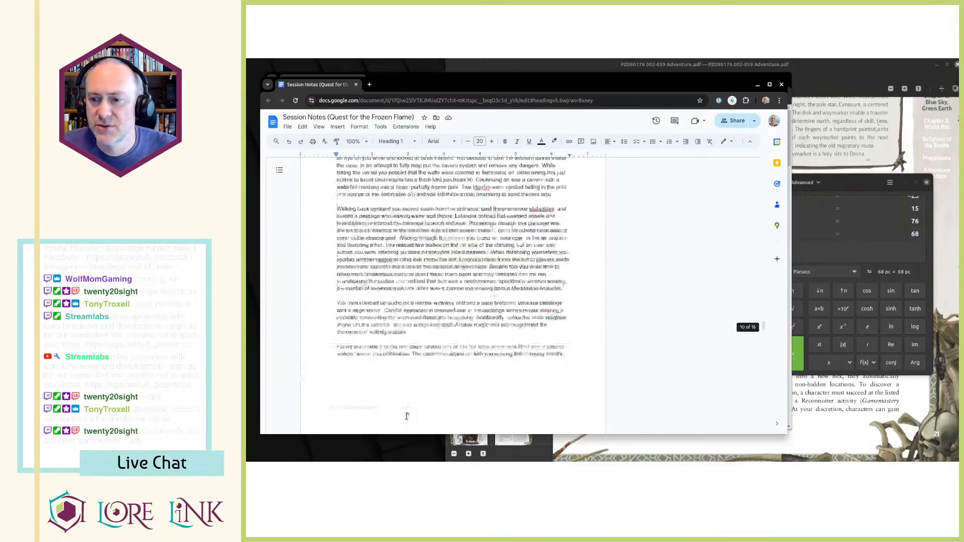
pyautogui.scroll(-4, 434, 282)
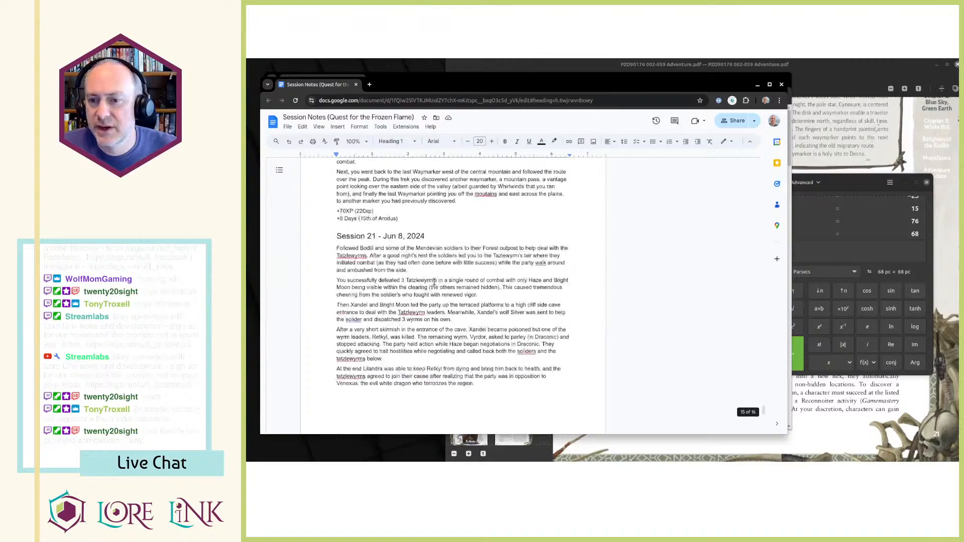
pyautogui.scroll(4, 332, 293)
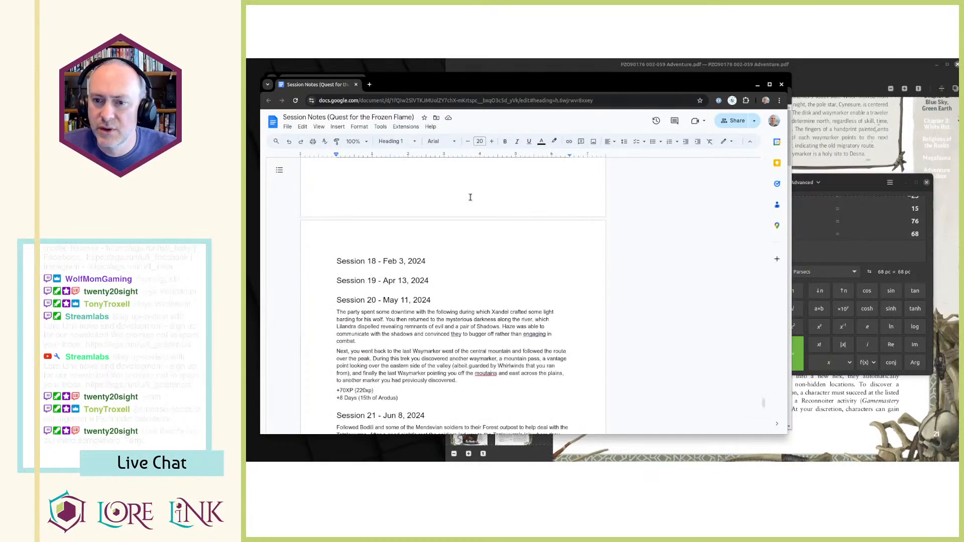
pyautogui.click(356, 85)
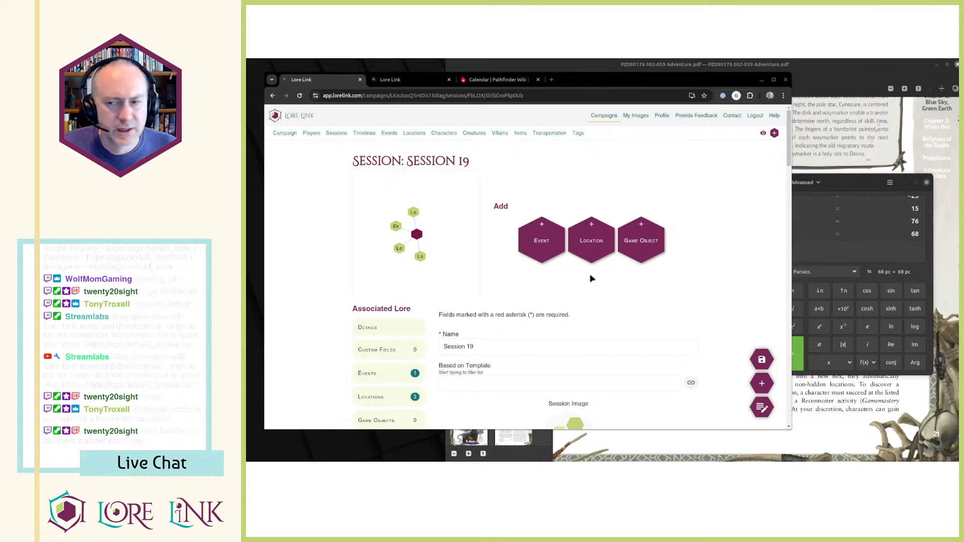
# Subtract 8 from 68 in the calculator to work out the start day of Session 19's interval.
pyautogui.click(860, 250)
pyautogui.write('-')
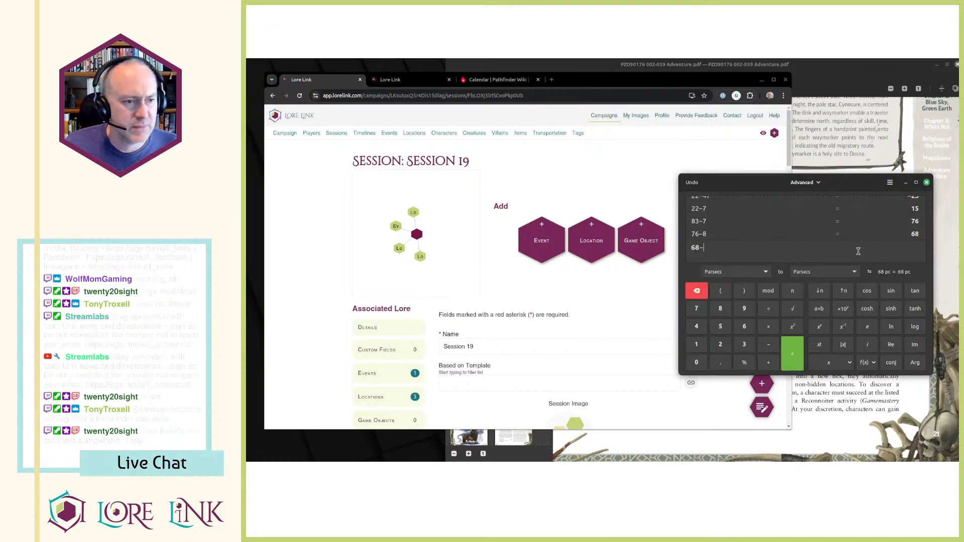
pyautogui.write('8')
pyautogui.press('Return')
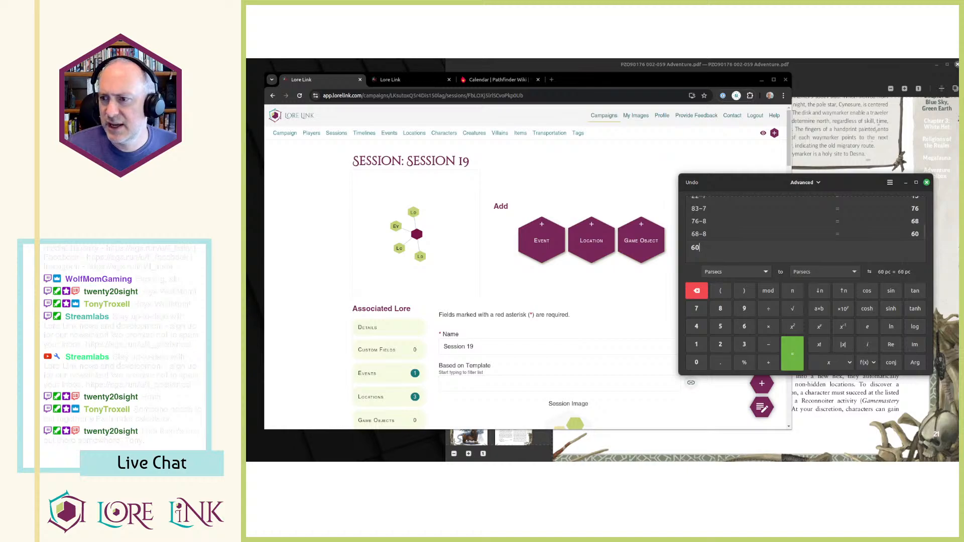
# Start a new interval on the Blue Sky, Green Earth timeline with start 60 and end 68, associated with Session 19.
pyautogui.click(585, 193)
pyautogui.hotkey('ctrl', 'Tab')
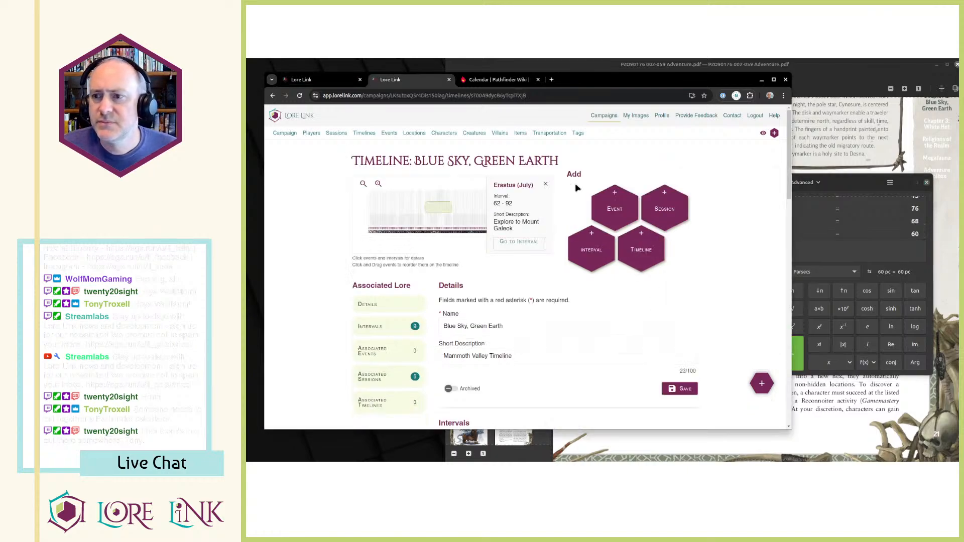
pyautogui.click(590, 250)
pyautogui.click(638, 200)
pyautogui.write('6068')
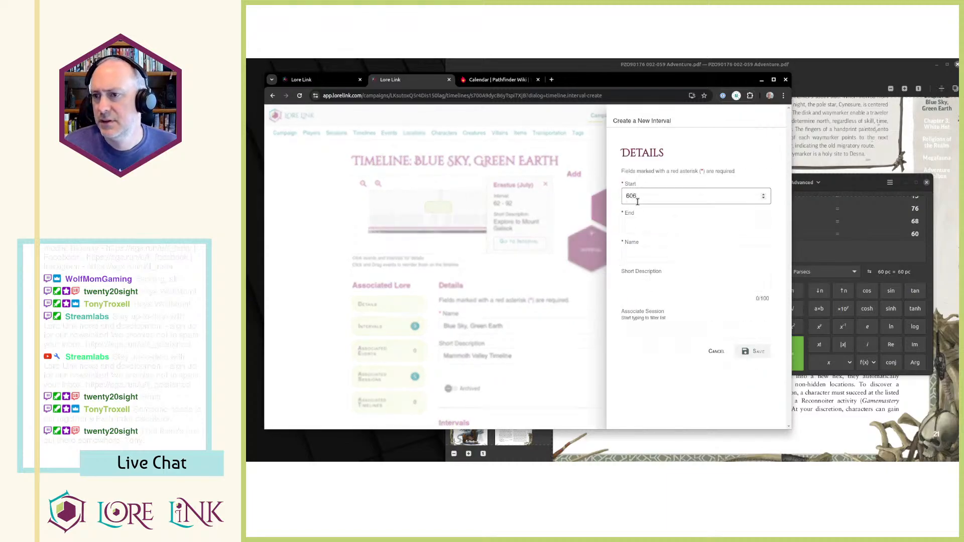
pyautogui.press('BackSpace')
pyautogui.press('Tab')
pyautogui.write('68')
pyautogui.press('Tab')
pyautogui.press('Tab')
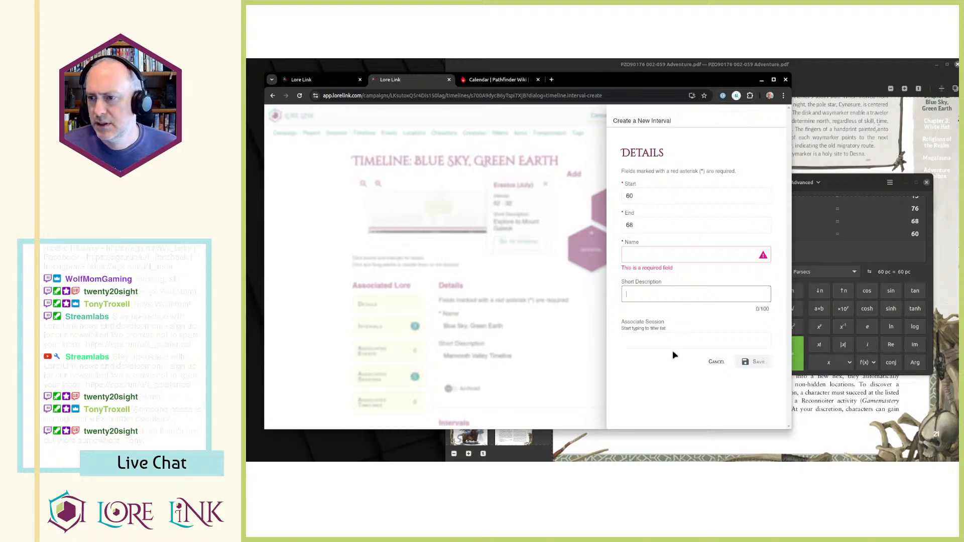
pyautogui.click(674, 339)
pyautogui.click(695, 277)
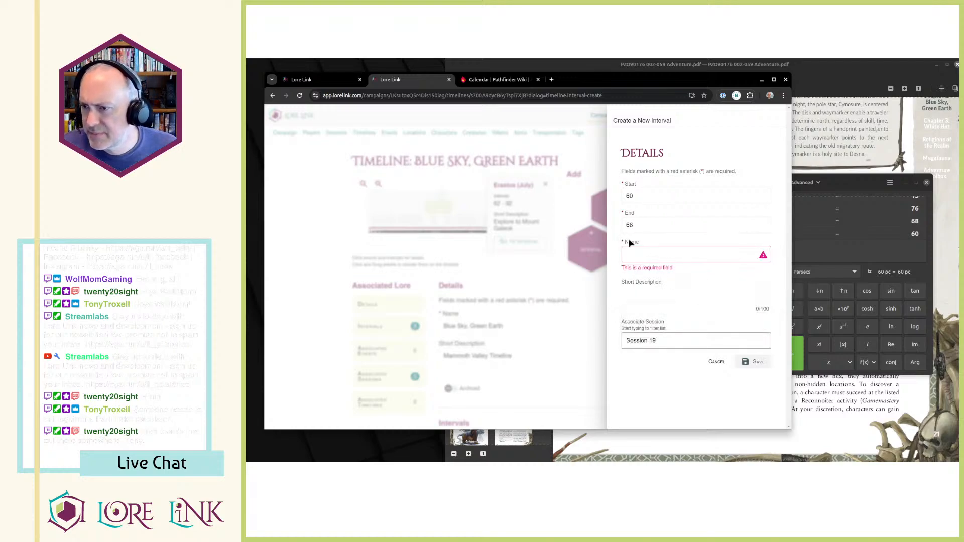
# Copy Session 19's short description, "Saving the Dryad", into the new interval's name and save the interval.
pyautogui.click(316, 79)
pyautogui.scroll(-5, 513, 321)
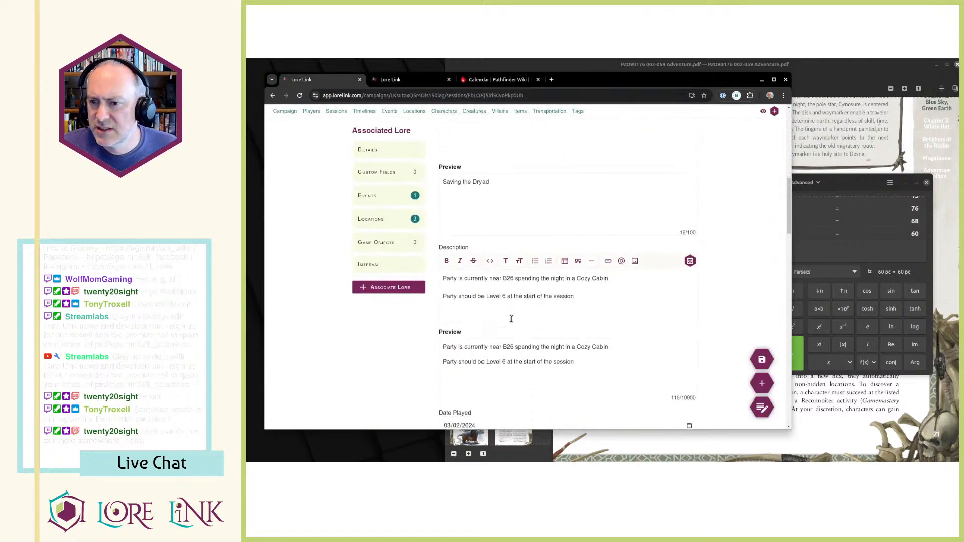
pyautogui.scroll(2, 511, 319)
pyautogui.tripleClick(469, 198)
pyautogui.hotkey('ctrl', 'c')
pyautogui.hotkey('ctrl', 'Tab')
pyautogui.click(675, 256)
pyautogui.hotkey('ctrl', 'v')
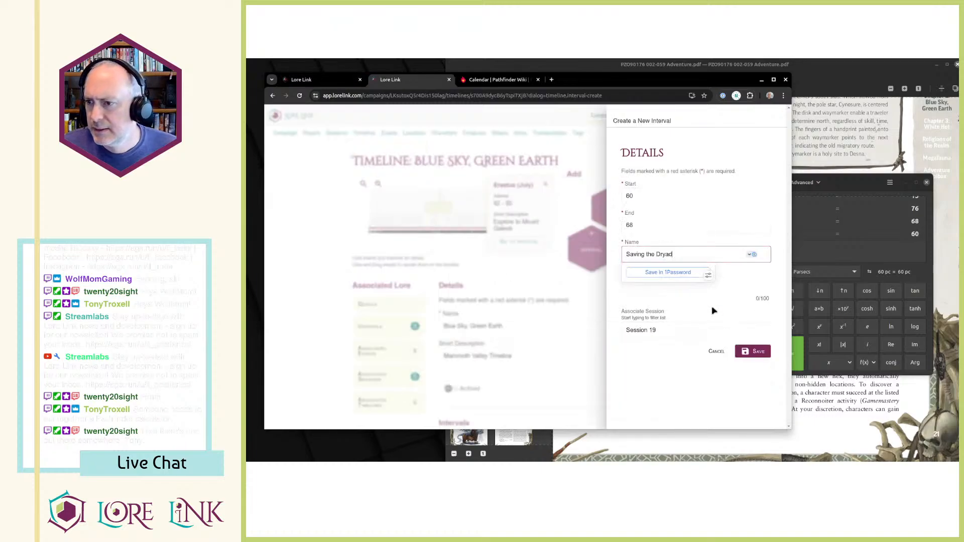
pyautogui.click(759, 354)
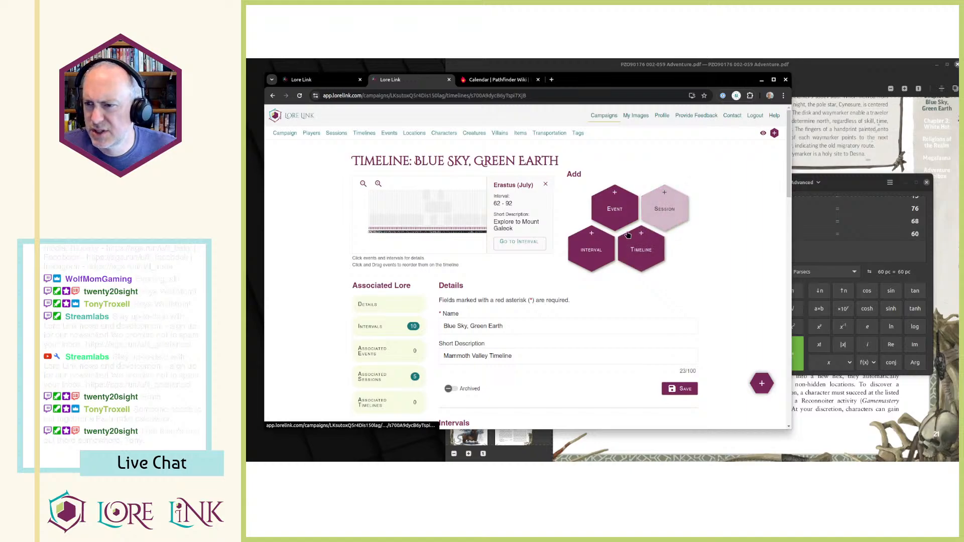
# Begin another timeline interval and subtract 3 from 60 in the calculator to get its start day.
pyautogui.click(604, 253)
pyautogui.click(829, 246)
pyautogui.write('-3')
pyautogui.press('Return')
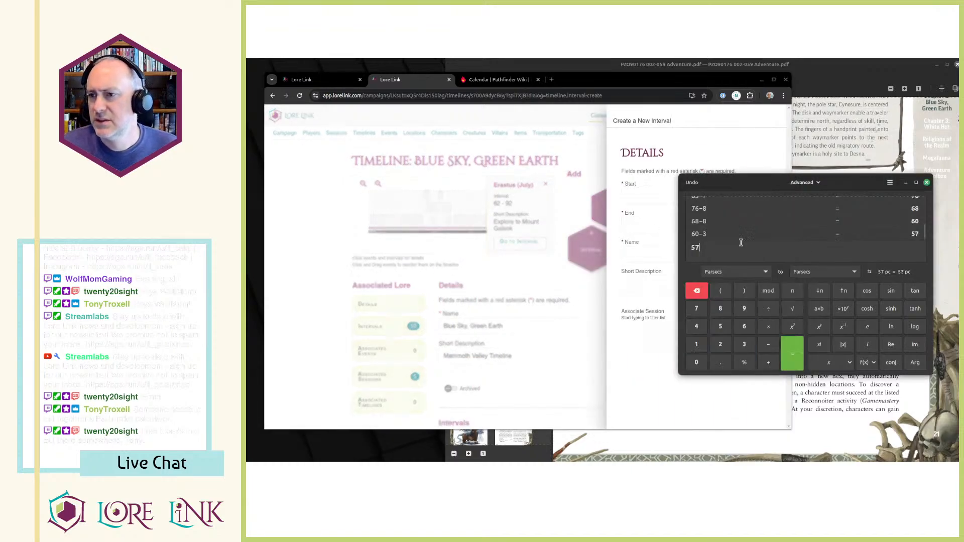
# Set the new interval's start to 57 and end to 60, and associate it with Session 18.
pyautogui.click(651, 188)
pyautogui.write('57')
pyautogui.press('Tab')
pyautogui.write('60')
pyautogui.press('BackSpace')
pyautogui.write('0')
pyautogui.press('Tab')
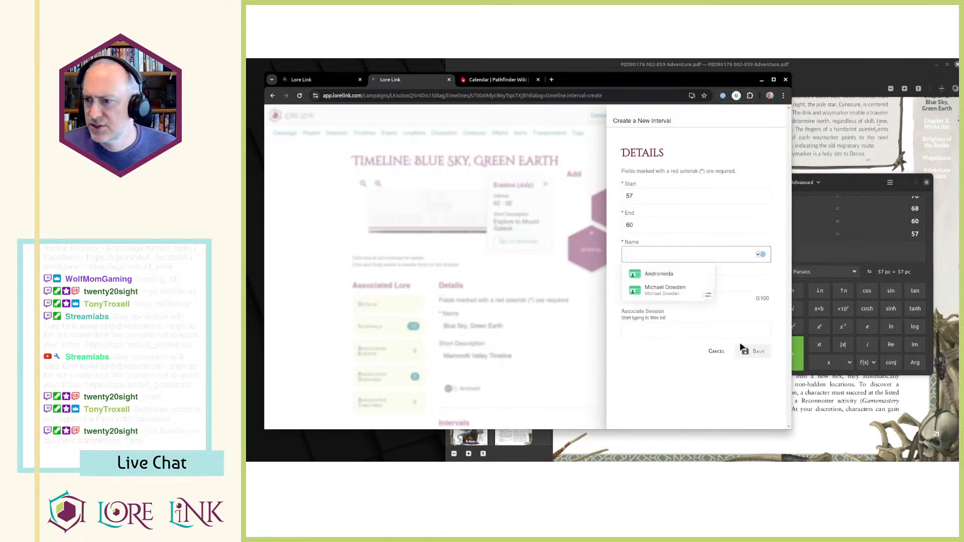
pyautogui.click(722, 326)
pyautogui.click(701, 325)
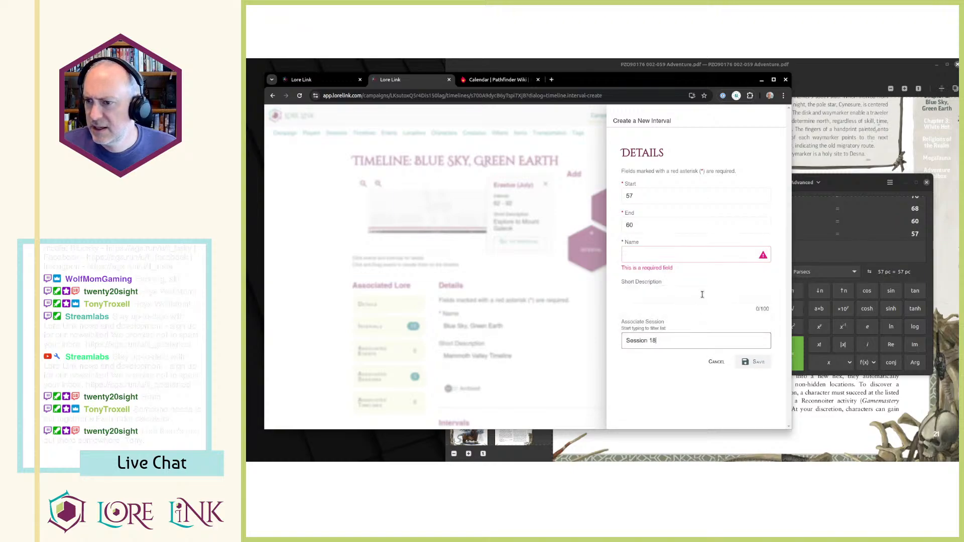
# Check the campaign's session list for a Session 18 short description, then return to the unfinished interval.
pyautogui.click(322, 79)
pyautogui.scroll(1, 454, 213)
pyautogui.scroll(5, 454, 213)
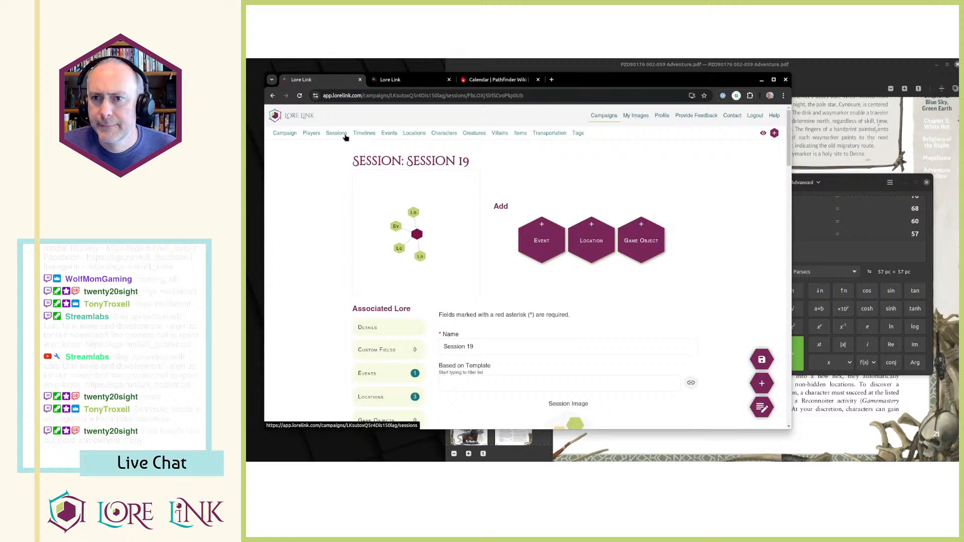
pyautogui.click(343, 134)
pyautogui.scroll(-3, 582, 259)
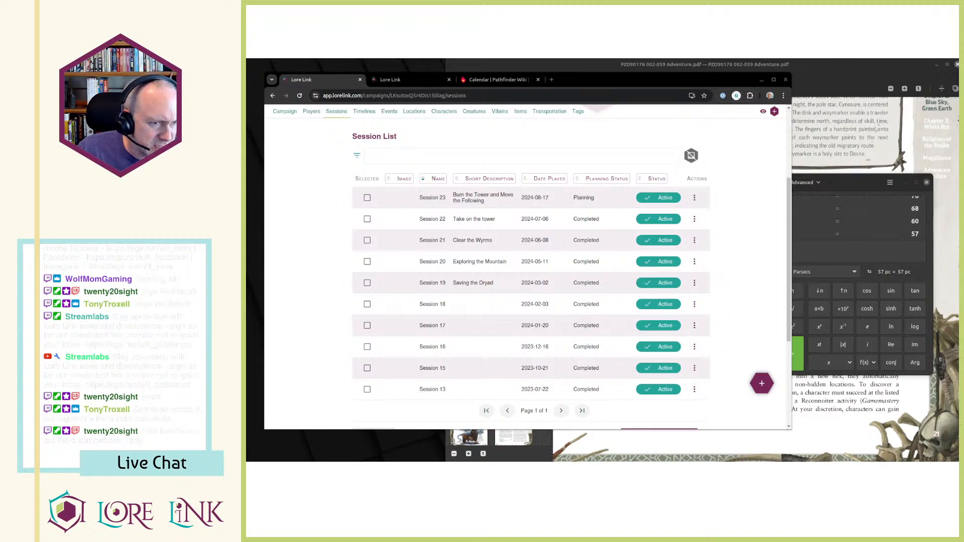
pyautogui.click(390, 80)
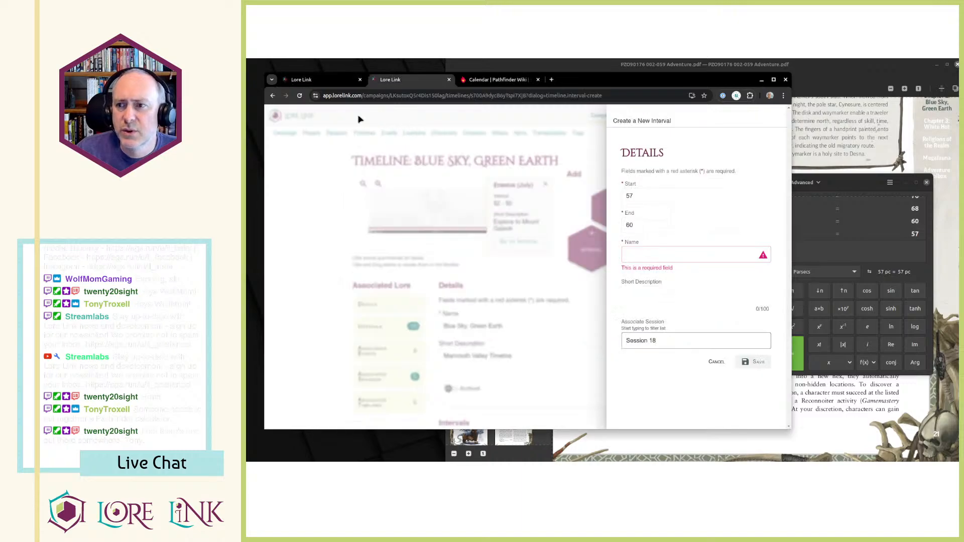
# Open the campaign's locations in a separate tab and examine the Lost Mammoth Valley hex map.
pyautogui.click(317, 83)
pyautogui.middleClick(413, 112)
pyautogui.click(399, 83)
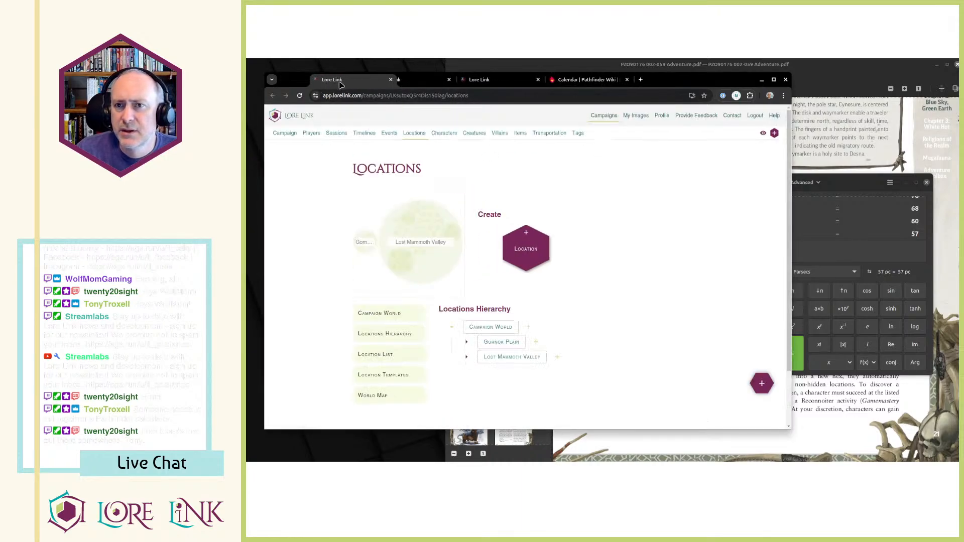
pyautogui.click(505, 357)
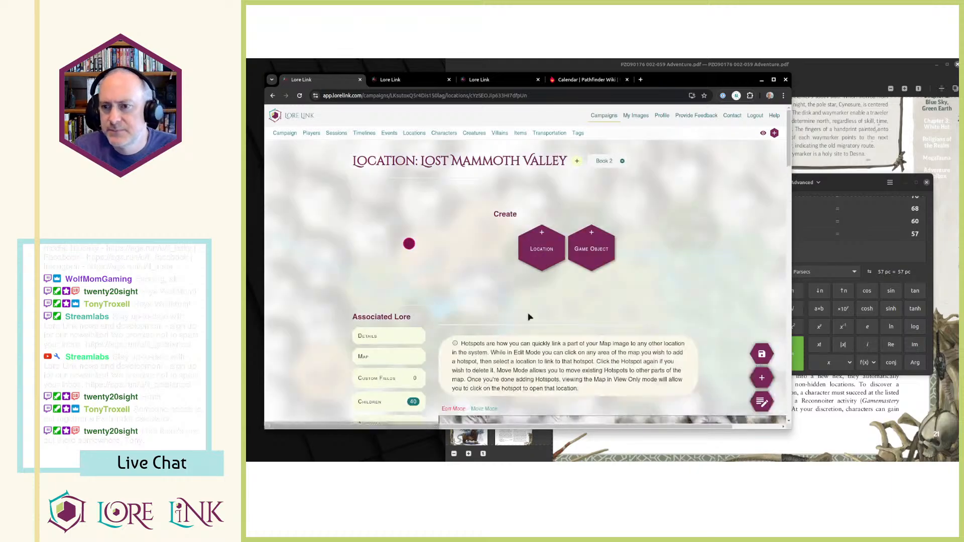
pyautogui.scroll(-15, 566, 292)
pyautogui.scroll(10, 567, 293)
pyautogui.scroll(-3, 593, 251)
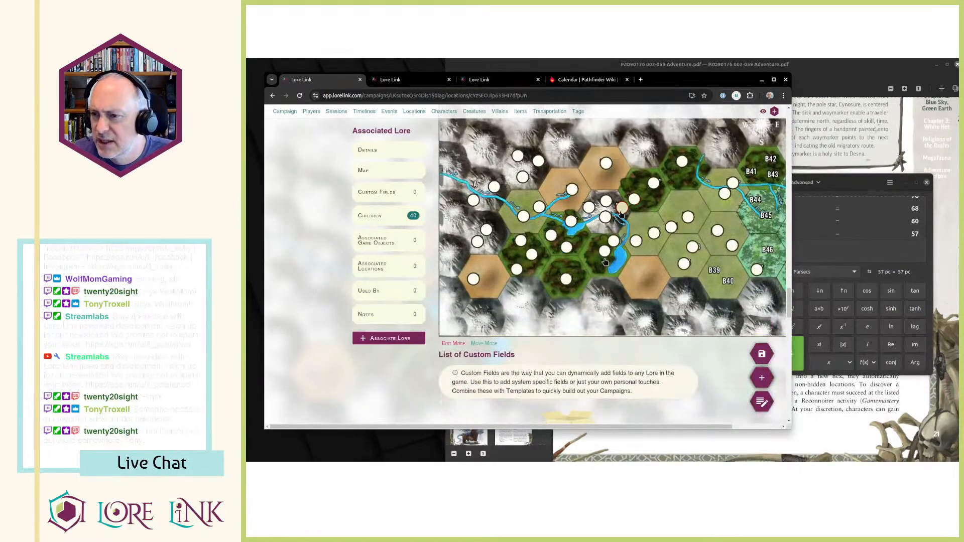
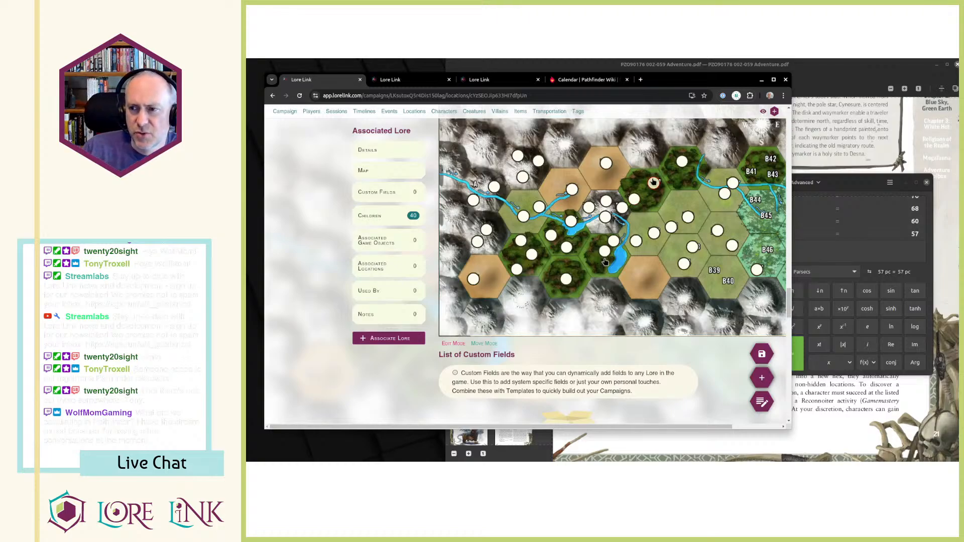
# Return to the unfinished interval, name it "Exploring around the mountain", and save it.
pyautogui.click(405, 84)
pyautogui.click(478, 81)
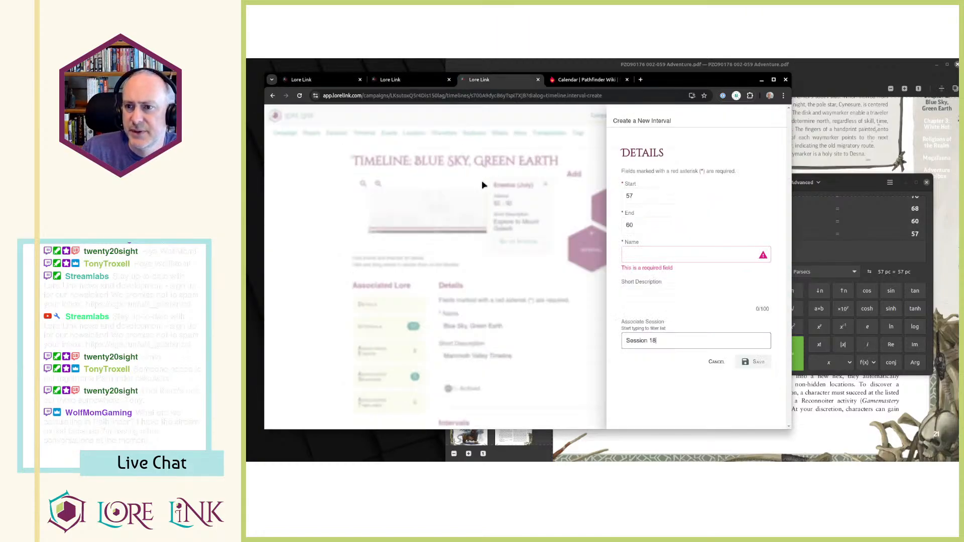
pyautogui.click(678, 269)
pyautogui.write('Exploring around the mountain')
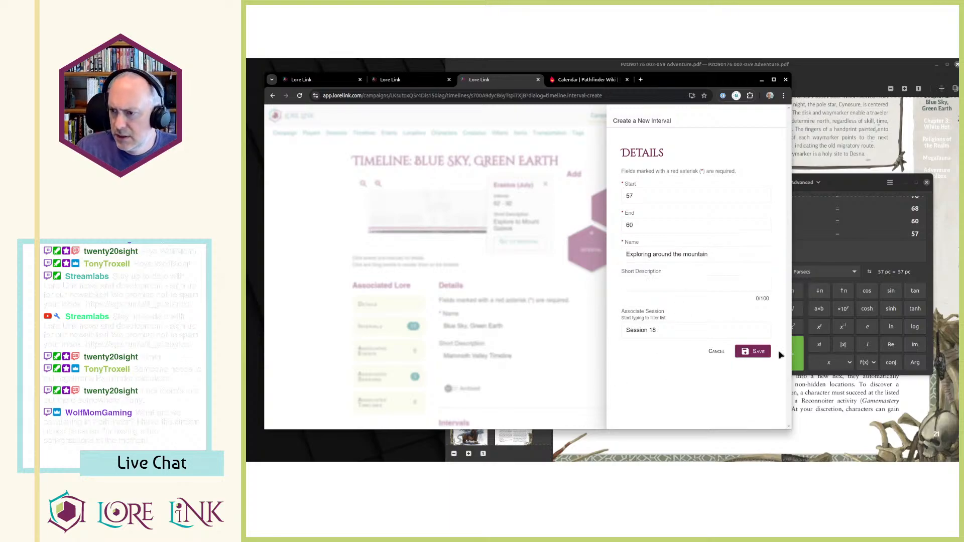
pyautogui.click(753, 351)
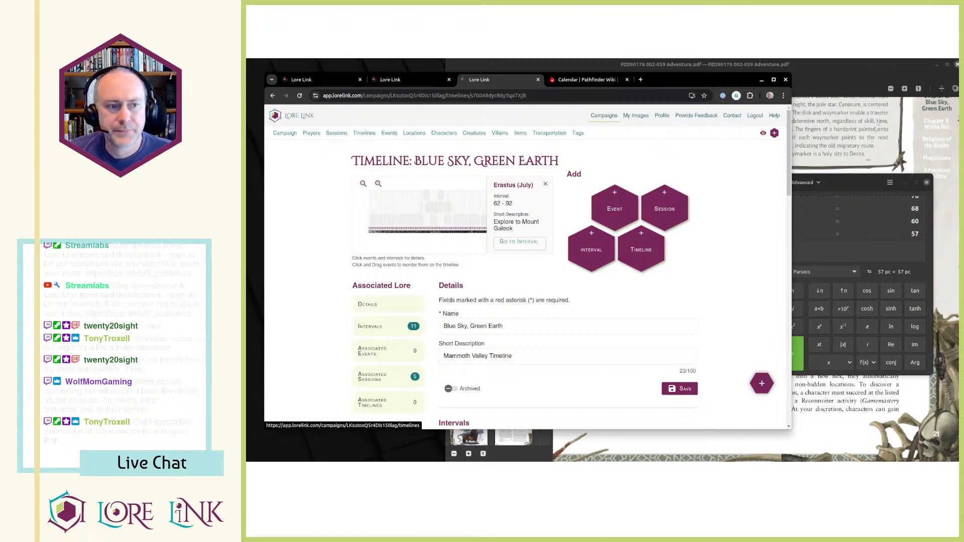
# Close the calculator and read the Valley Events section in the adventure PDF.
pyautogui.click(921, 187)
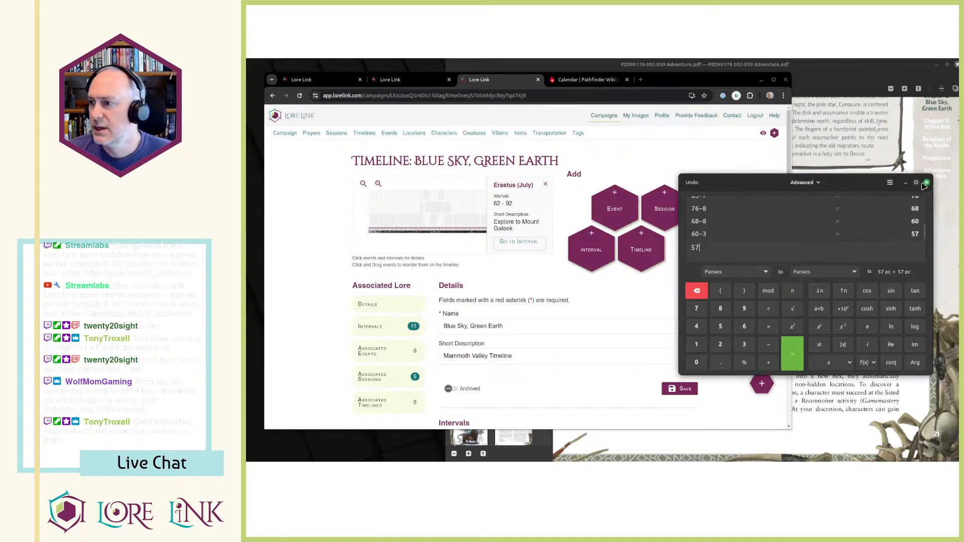
pyautogui.click(927, 182)
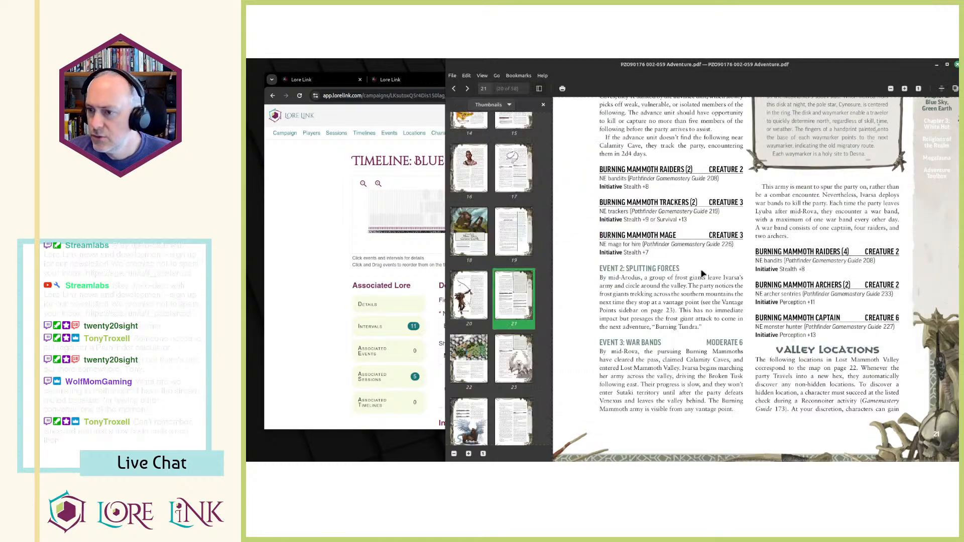
pyautogui.scroll(5, 651, 268)
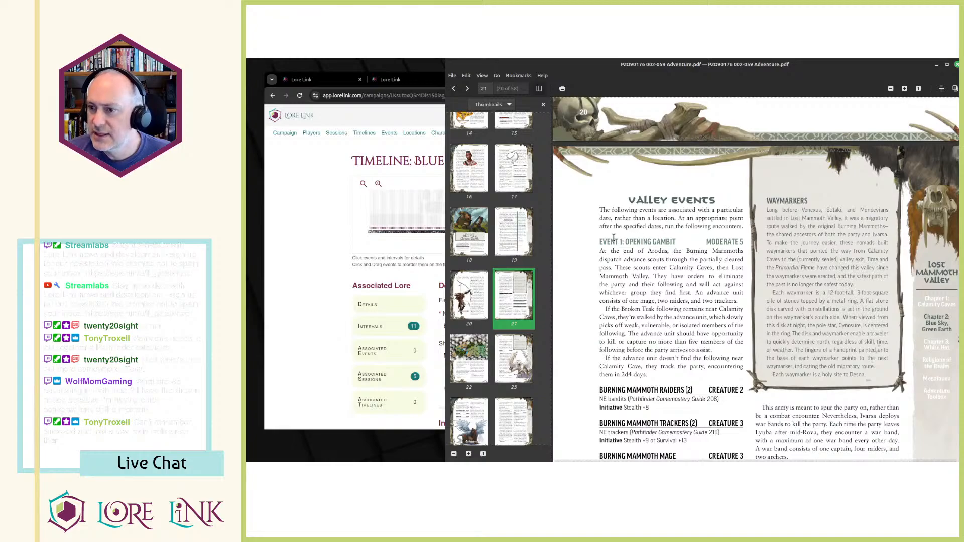
pyautogui.scroll(-3, 610, 246)
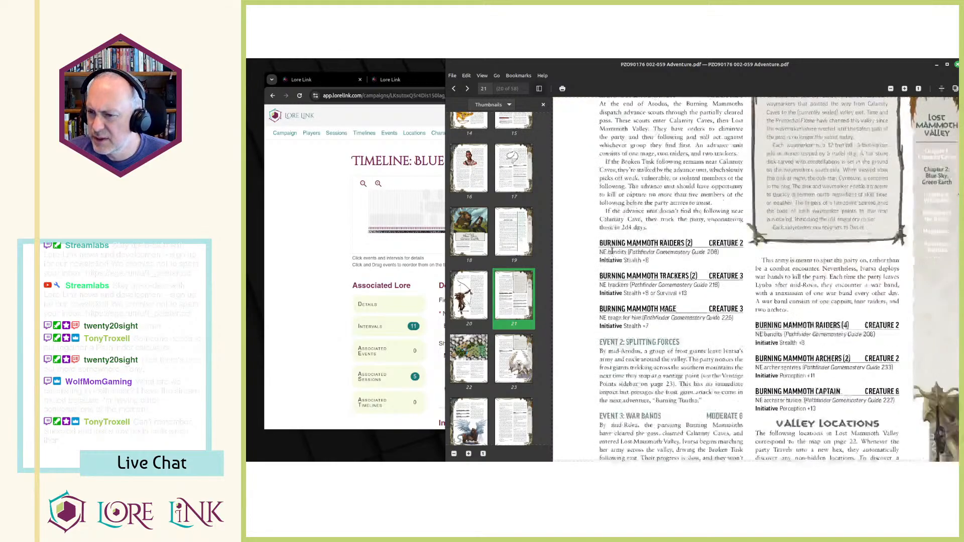
pyautogui.scroll(3, 658, 281)
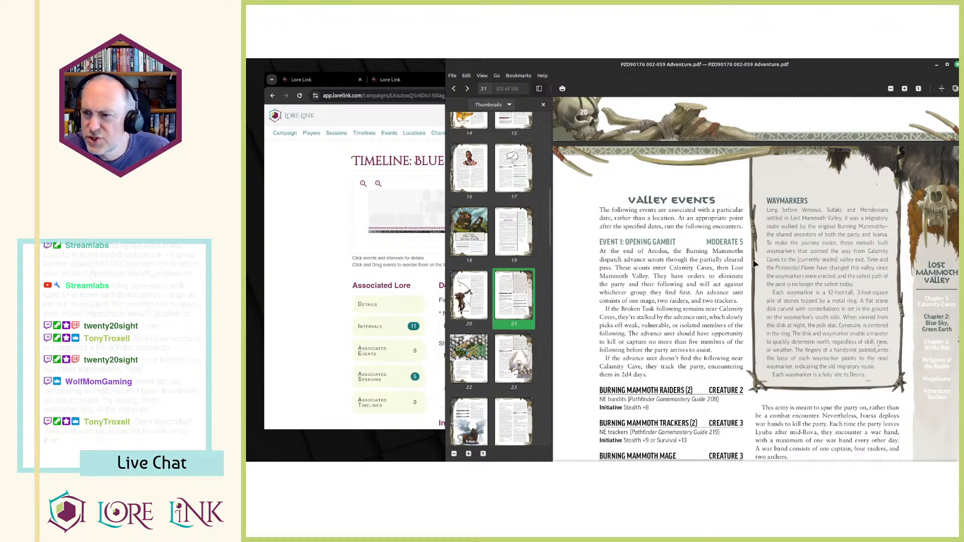
# Check the Arodus (August) interval's day range on the timeline against the event dates in the adventure PDF.
pyautogui.click(312, 283)
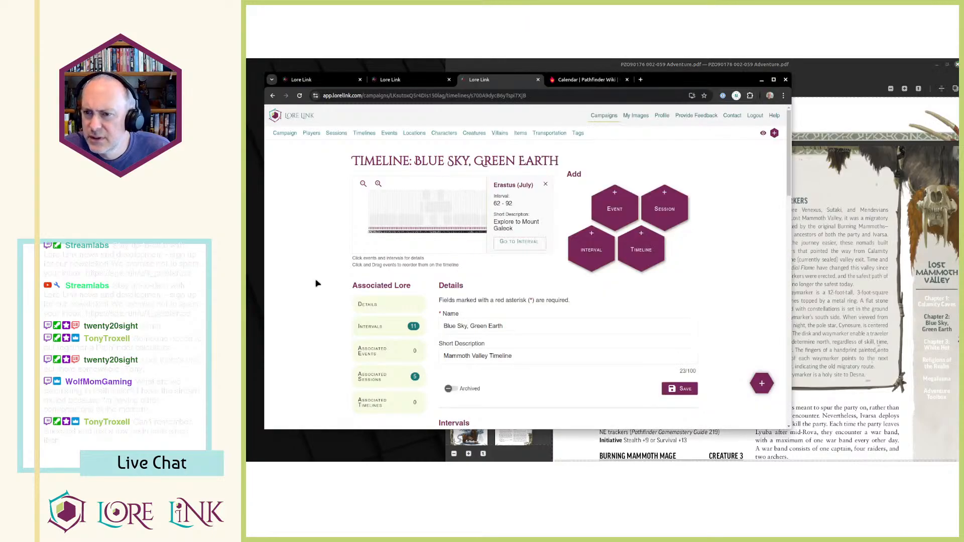
pyautogui.click(470, 221)
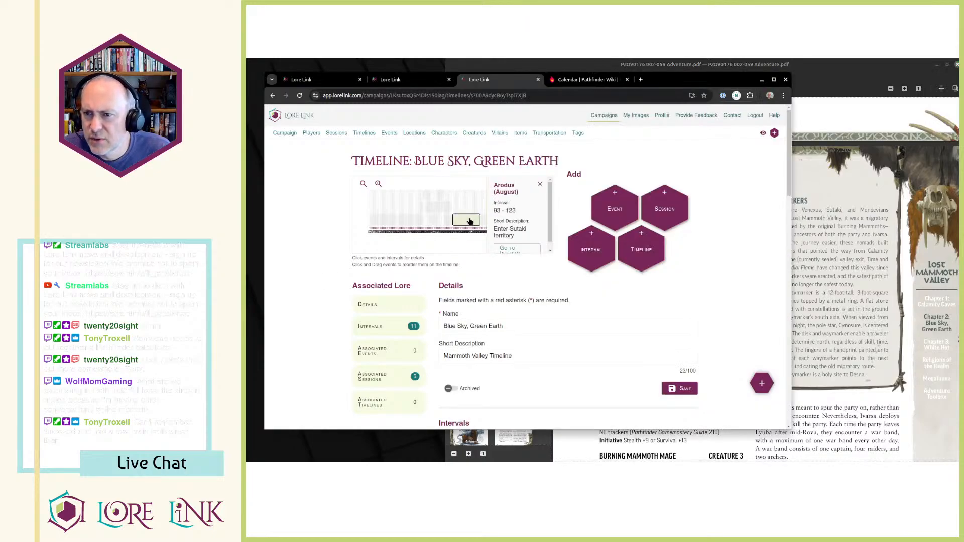
pyautogui.click(806, 298)
pyautogui.hotkey('alt', 'Tab')
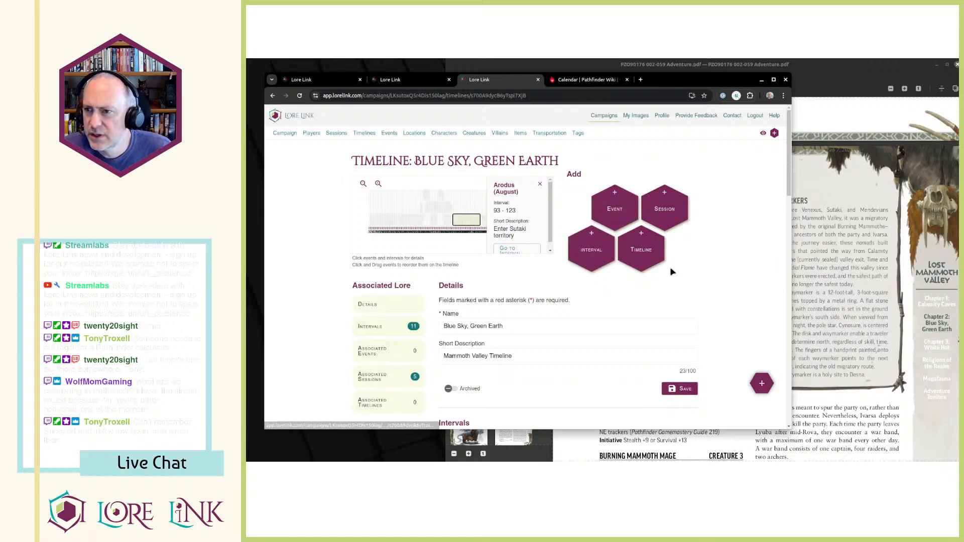
pyautogui.hotkey('alt', 'Tab')
pyautogui.scroll(-5, 668, 304)
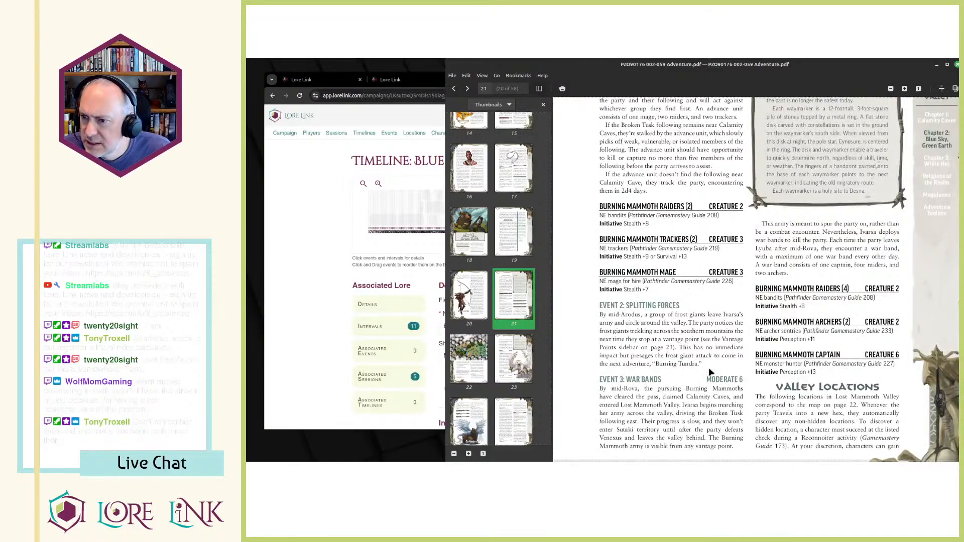
pyautogui.scroll(4, 687, 363)
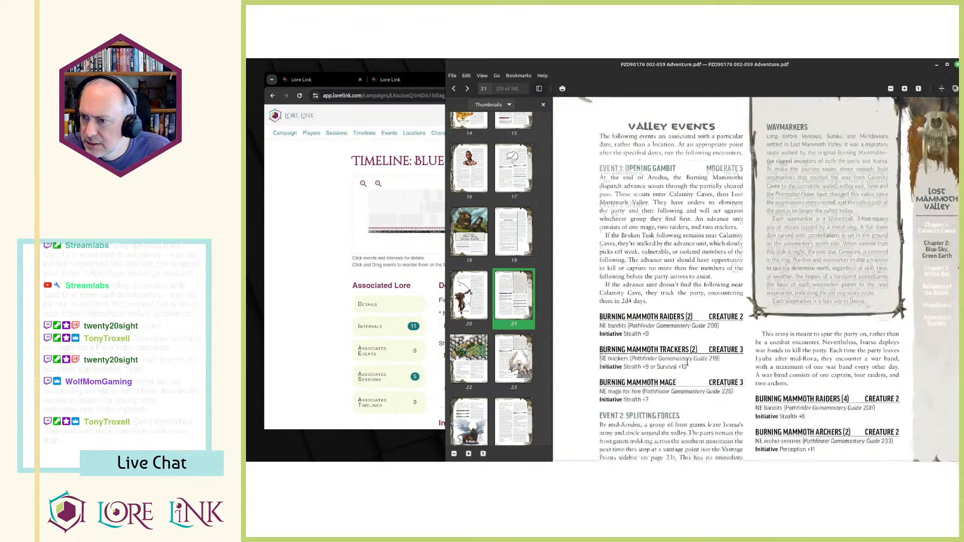
pyautogui.hotkey('alt', 'Tab')
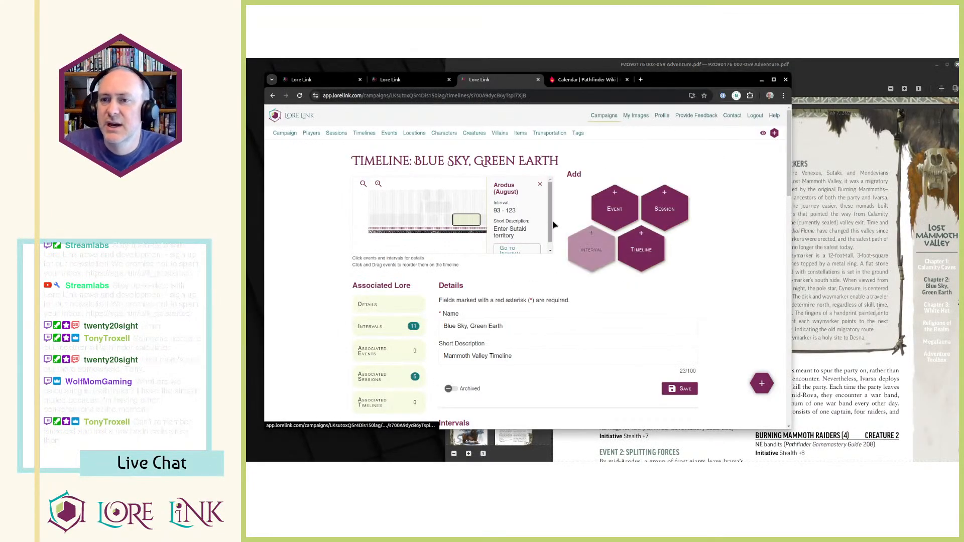
pyautogui.moveTo(389, 133); pyautogui.dragTo(554, 145)
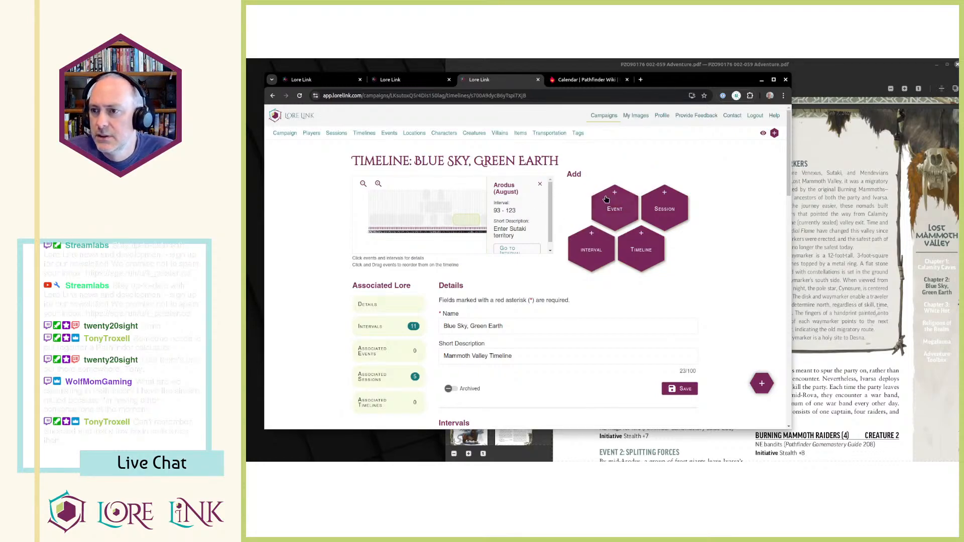
pyautogui.click(612, 203)
pyautogui.click(818, 289)
pyautogui.click(432, 264)
pyautogui.click(542, 273)
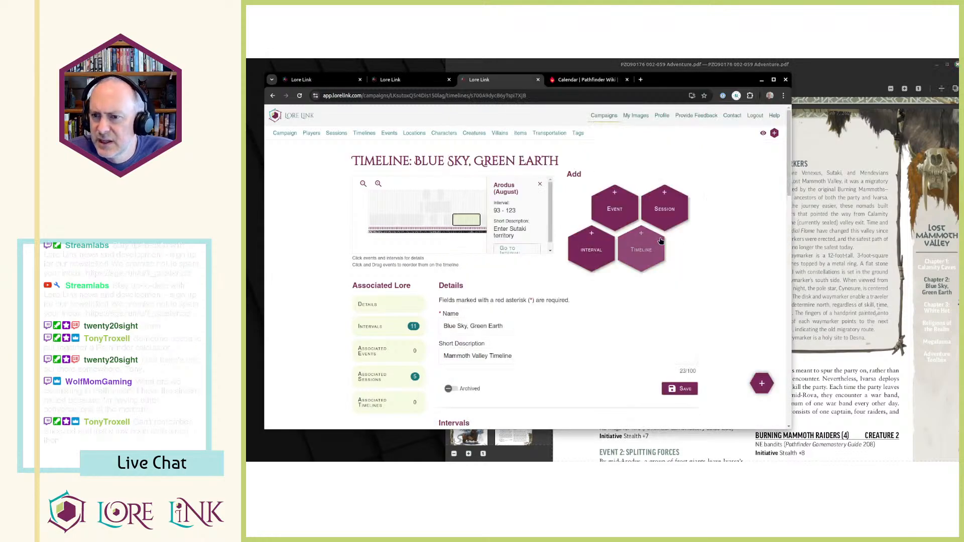
pyautogui.hotkey('alt', 'Tab')
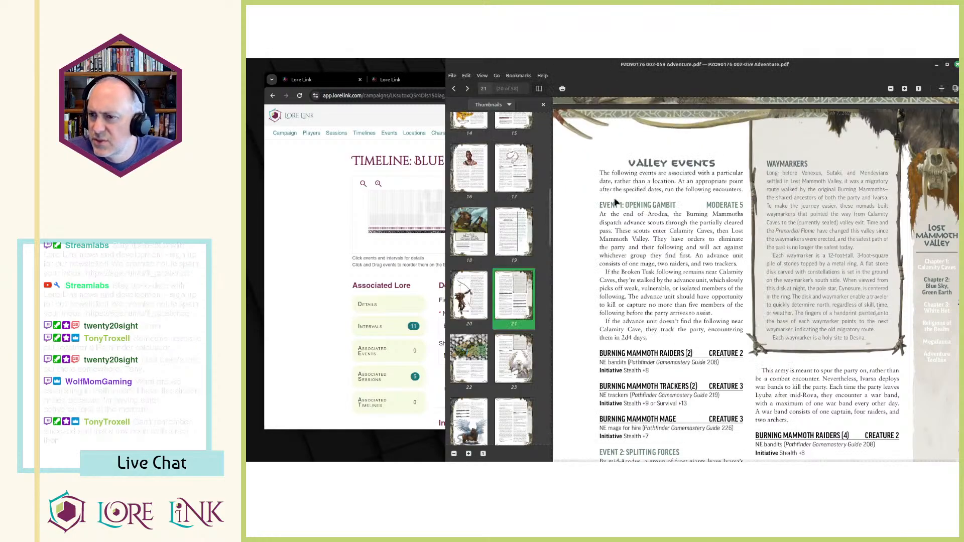
pyautogui.hotkey('alt', 'Tab')
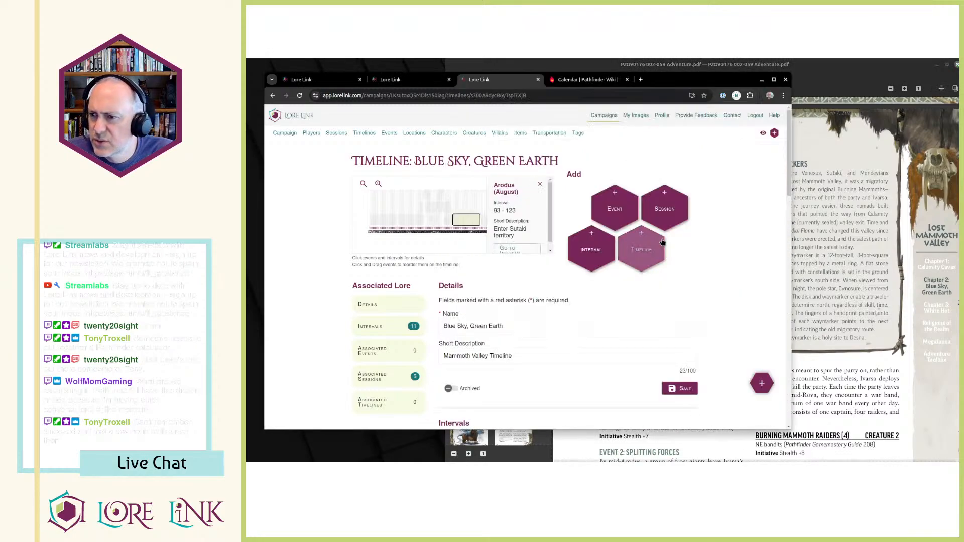
# Start adding an event to the Blue Sky, Green Earth timeline with index 123 and check the existing events for a match.
pyautogui.click(607, 221)
pyautogui.press('Tab')
pyautogui.write('1253')
pyautogui.hotkey('ctrl', 'a')
pyautogui.write('123')
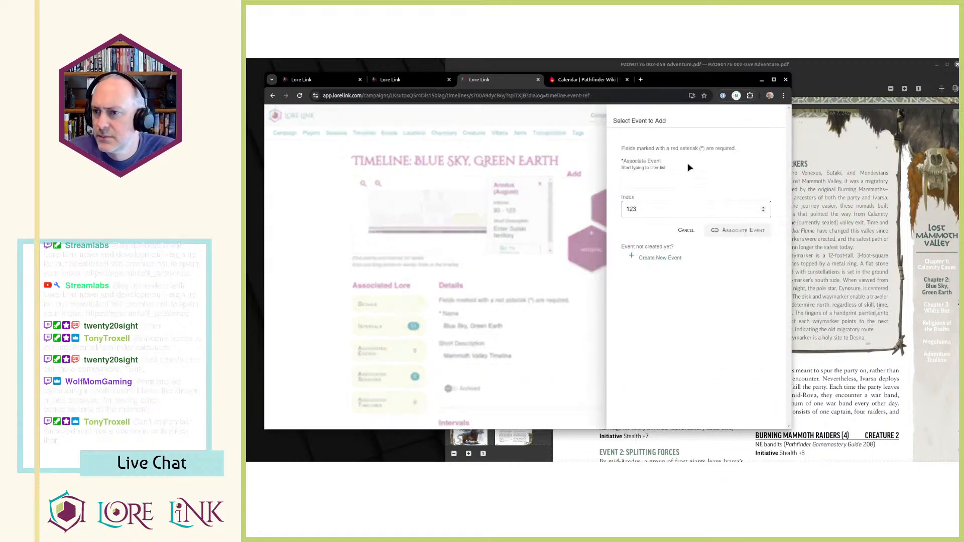
pyautogui.click(662, 181)
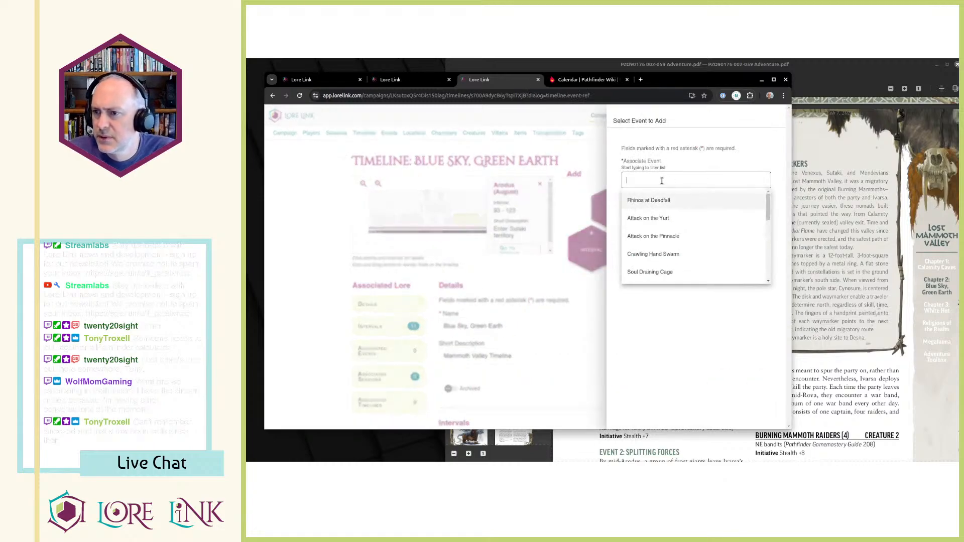
pyautogui.click(752, 146)
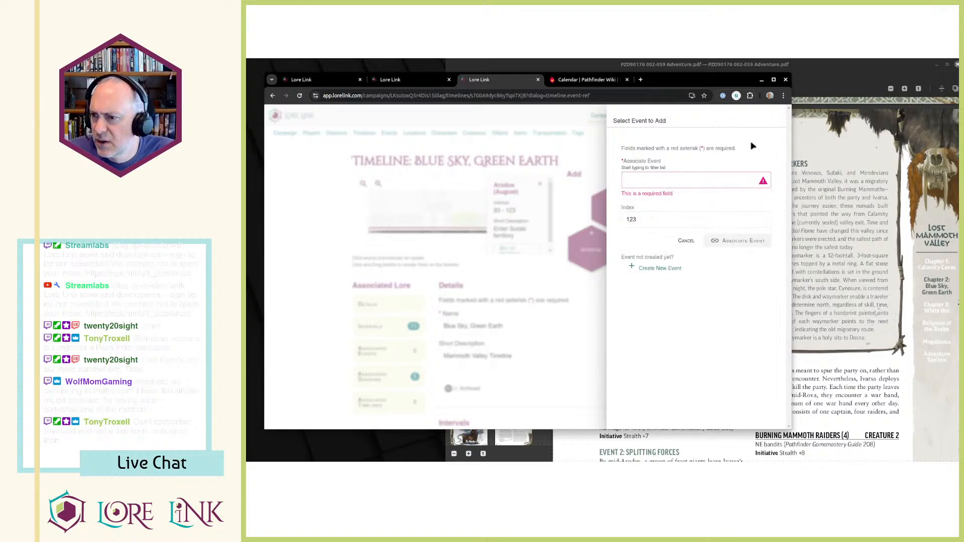
# Begin creating a new event and name it "EVENT 1: OPENING GAMBIT", copied from the heading in the adventure PDF.
pyautogui.click(664, 268)
pyautogui.click(651, 170)
pyautogui.hotkey('alt', 'Tab')
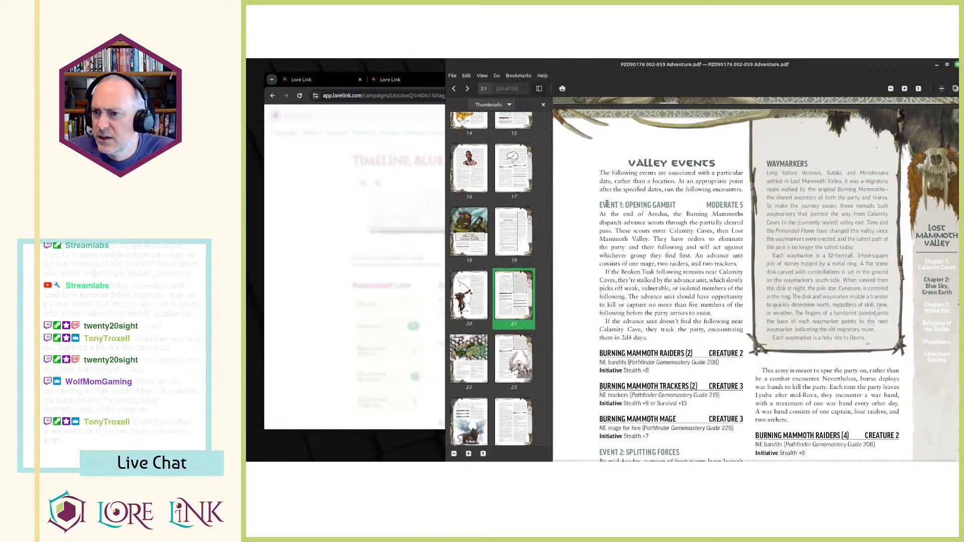
pyautogui.moveTo(605, 205); pyautogui.dragTo(682, 209)
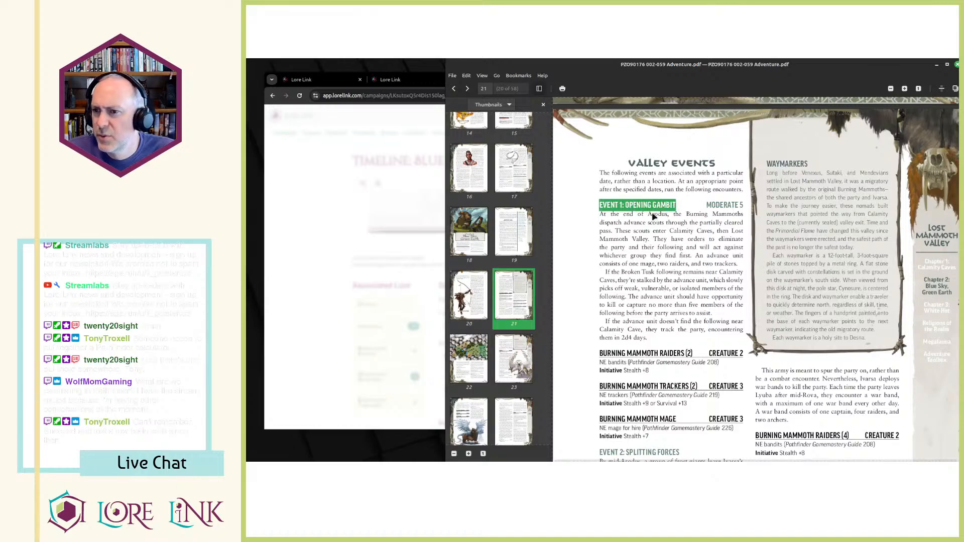
pyautogui.hotkey('ctrl', 'c')
pyautogui.hotkey('alt', 'Tab')
pyautogui.hotkey('ctrl', 'v')
# Copy the Opening Gambit paragraphs, from "At the end of Arodus" to "2d4 days", from the PDF into the event's description.
pyautogui.hotkey('alt', 'Tab')
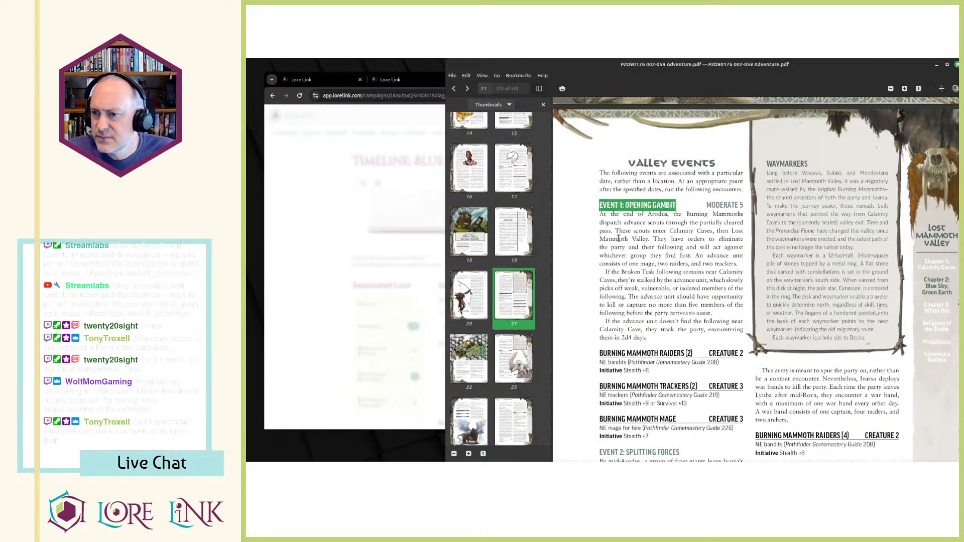
pyautogui.moveTo(599, 213); pyautogui.dragTo(650, 341)
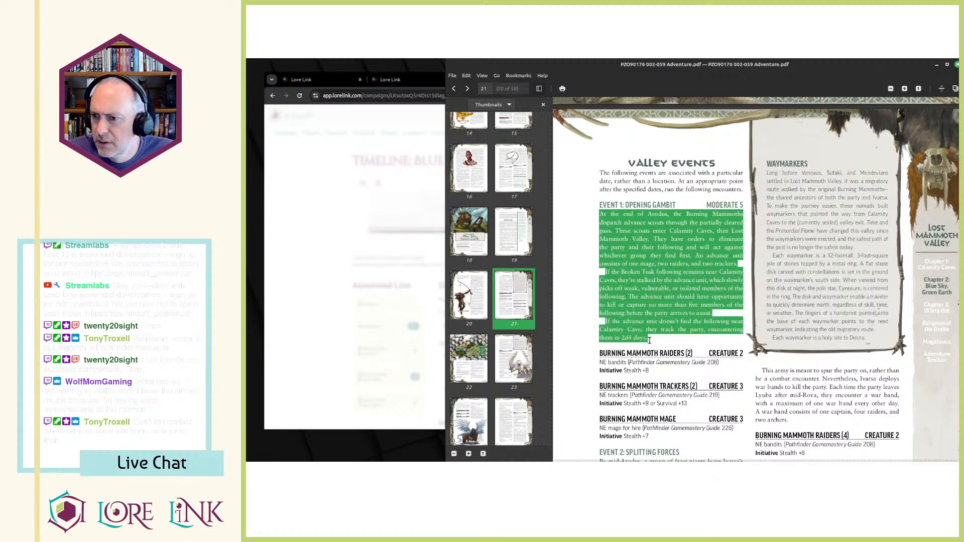
pyautogui.hotkey('ctrl', 'c')
pyautogui.hotkey('alt', 'Tab')
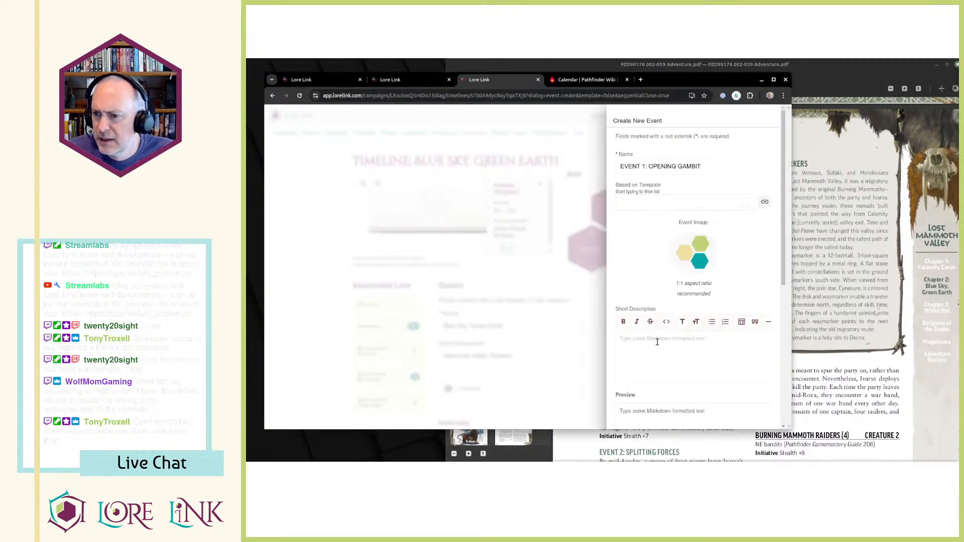
pyautogui.scroll(-4, 651, 390)
pyautogui.hotkey('ctrl', 'v')
pyautogui.scroll(-3, 727, 290)
# Fill the event's short description with "Burning Mammoths dispatch advance scouts" from the PDF, joined onto one line.
pyautogui.hotkey('alt', 'Tab')
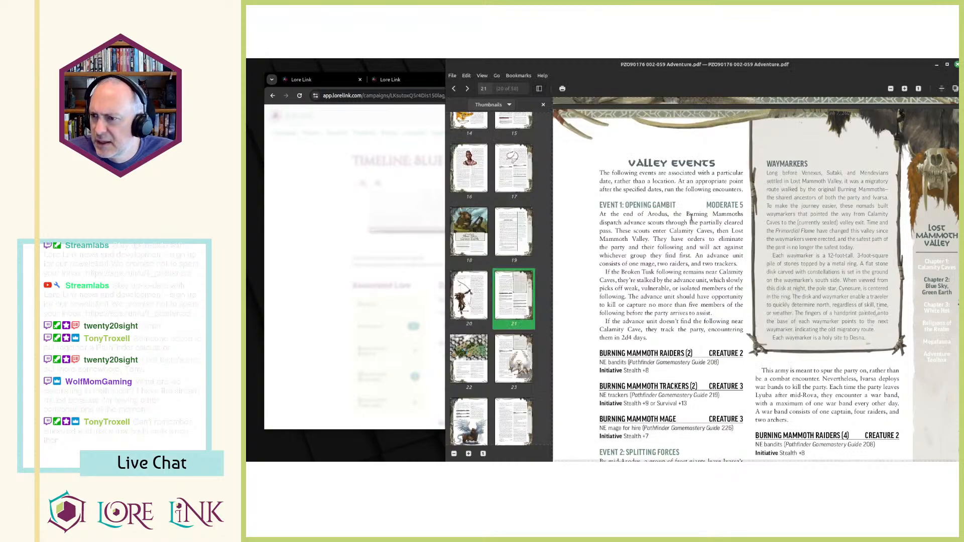
pyautogui.moveTo(688, 217); pyautogui.dragTo(663, 225)
pyautogui.hotkey('alt', 'Tab')
pyautogui.click(653, 161)
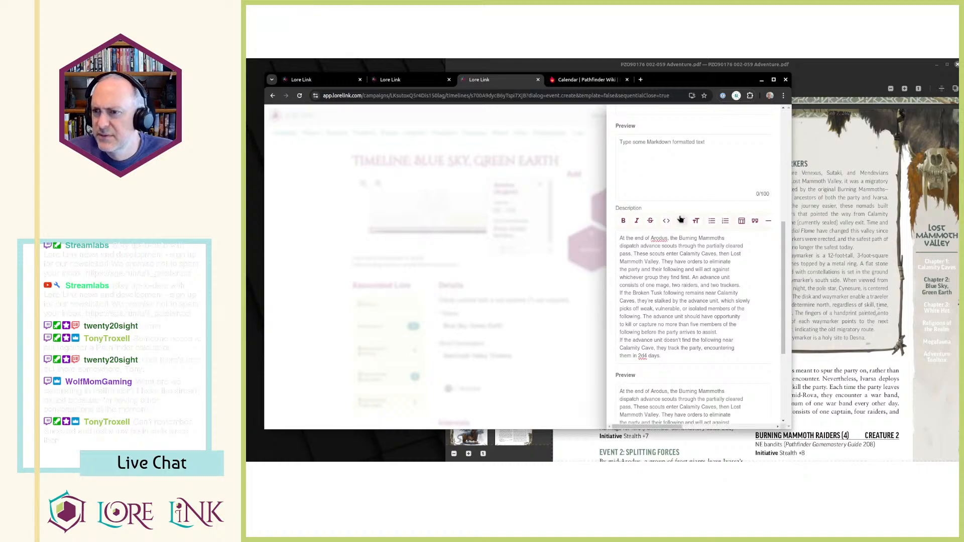
pyautogui.hotkey('ctrl', 'v')
pyautogui.scroll(3, 673, 251)
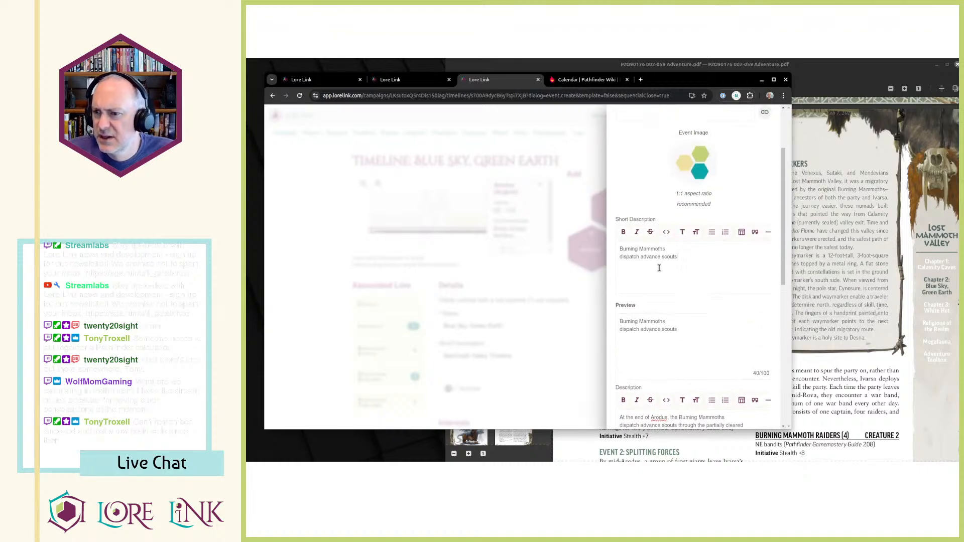
pyautogui.press('BackSpace')
# Save the new event and associate it with the timeline at index 123.
pyautogui.scroll(-10, 653, 272)
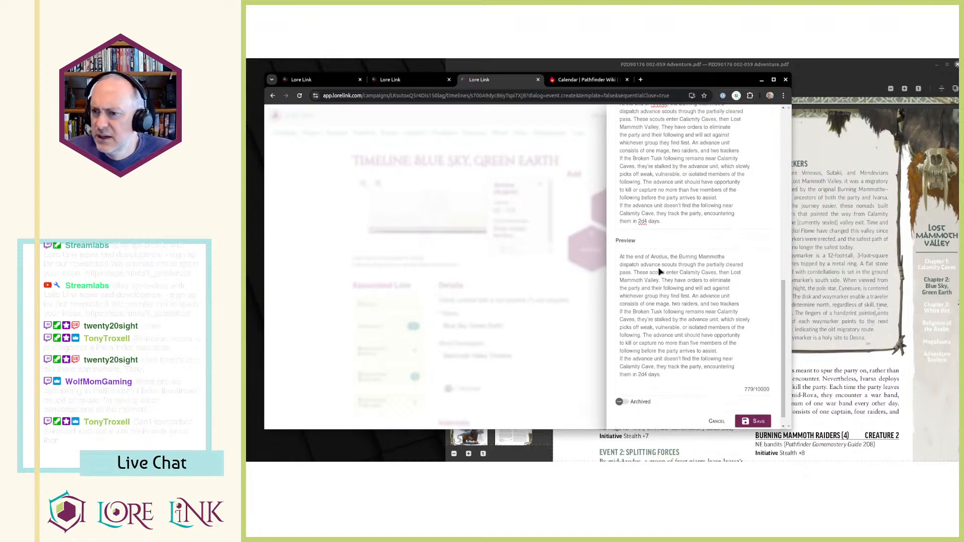
pyautogui.scroll(10, 731, 251)
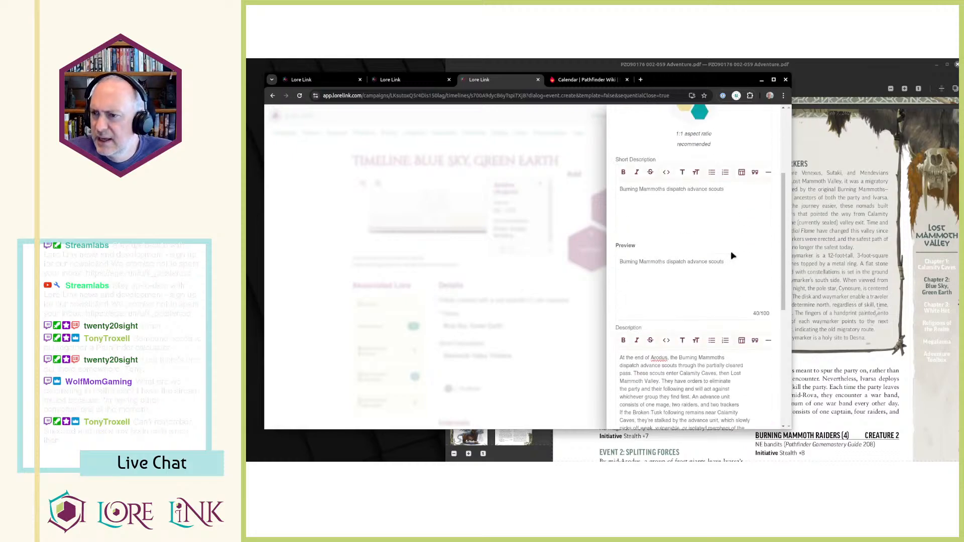
pyautogui.scroll(-10, 731, 251)
pyautogui.click(756, 406)
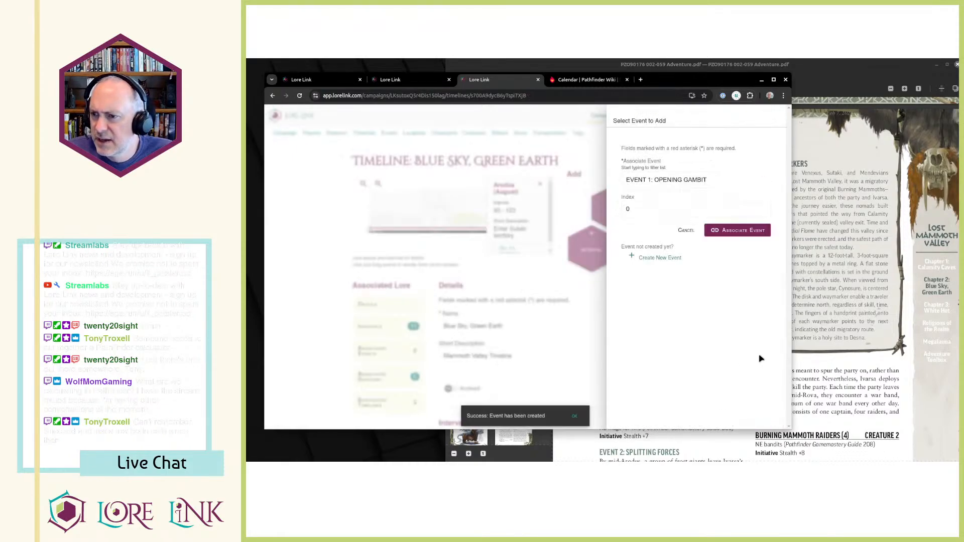
pyautogui.moveTo(685, 208); pyautogui.dragTo(488, 187)
pyautogui.write('1')
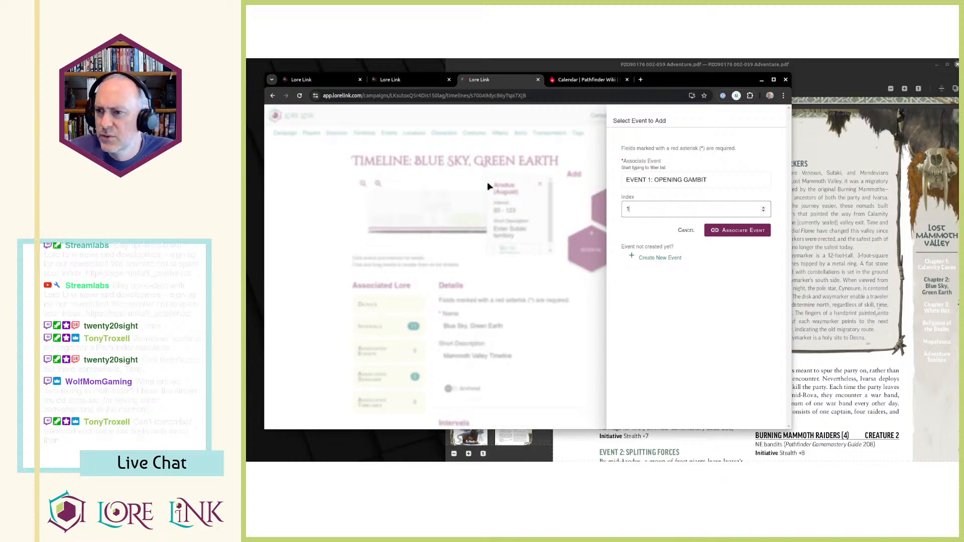
pyautogui.write('23')
pyautogui.click(740, 231)
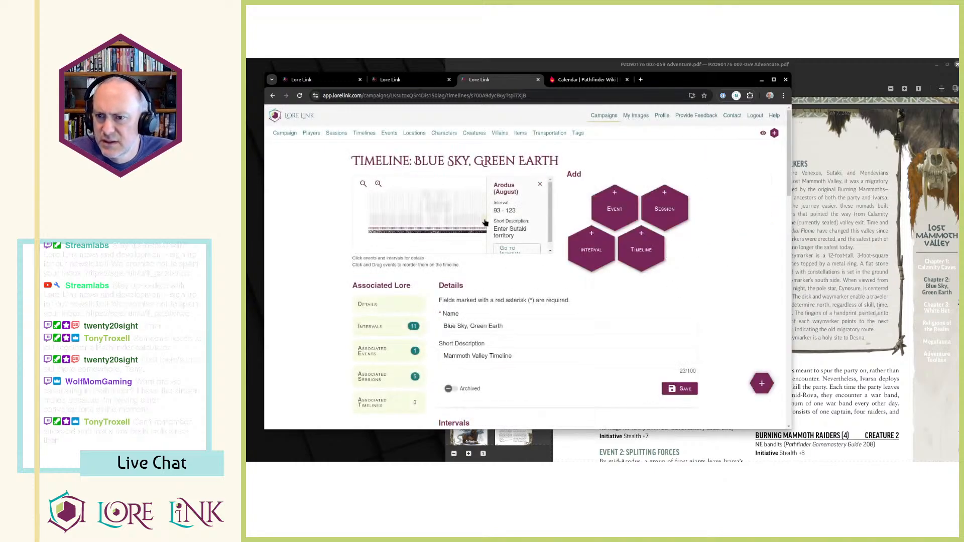
pyautogui.click(380, 184)
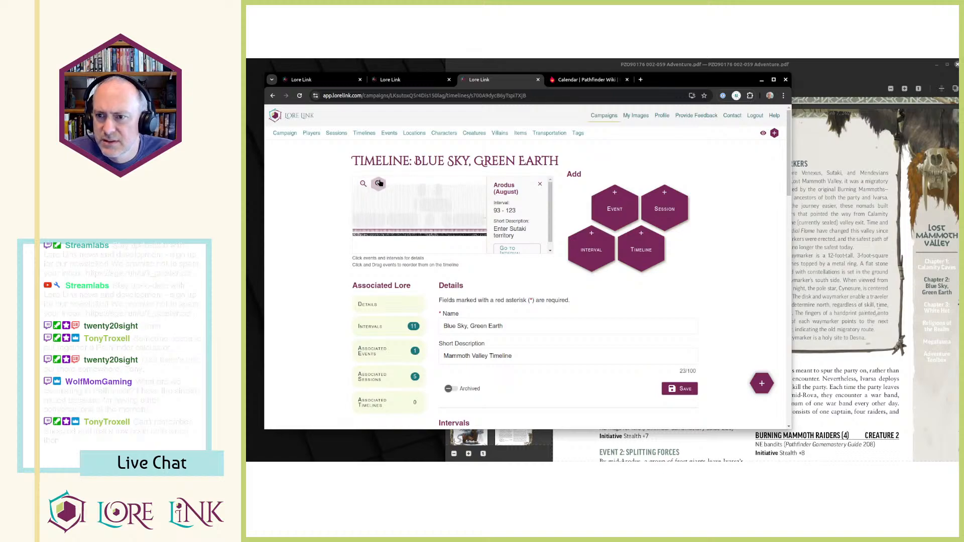
# Examine the intervals around Arodus (August) in the timeline chart at different zoom levels.
pyautogui.rightClick(464, 201)
pyautogui.click(399, 200)
pyautogui.scroll(-5, 433, 236)
pyautogui.scroll(-1, 441, 226)
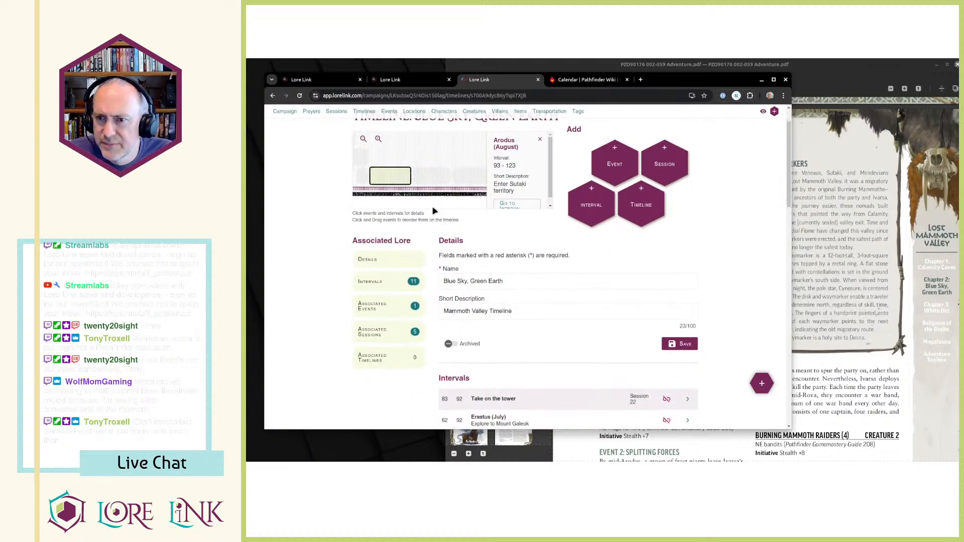
pyautogui.click(378, 139)
pyautogui.click(378, 139)
pyautogui.click(378, 139)
pyautogui.click(378, 139)
pyautogui.click(378, 140)
pyautogui.click(378, 139)
pyautogui.click(379, 139)
pyautogui.click(378, 139)
pyautogui.click(378, 139)
pyautogui.moveTo(447, 161); pyautogui.dragTo(430, 159)
pyautogui.click(364, 140)
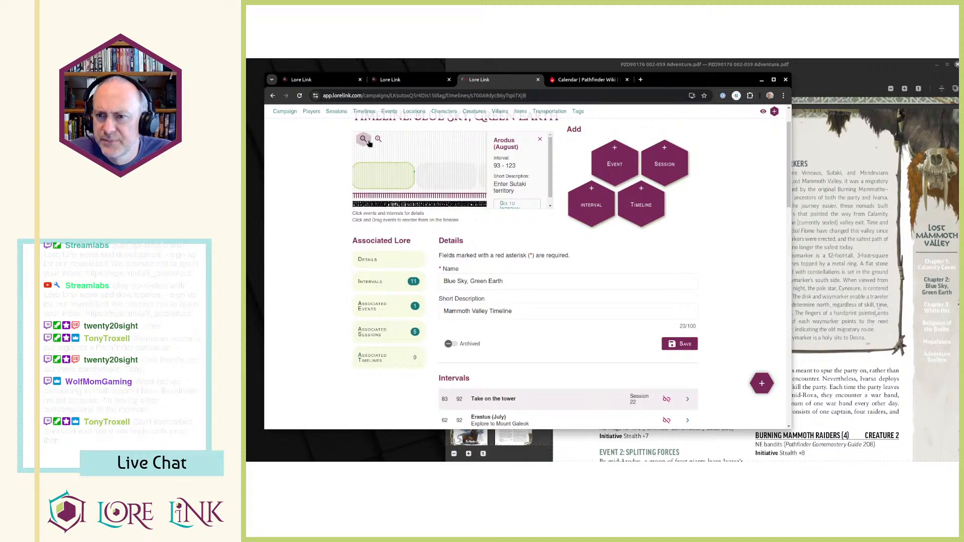
pyautogui.click(368, 143)
pyautogui.click(368, 143)
pyautogui.click(368, 143)
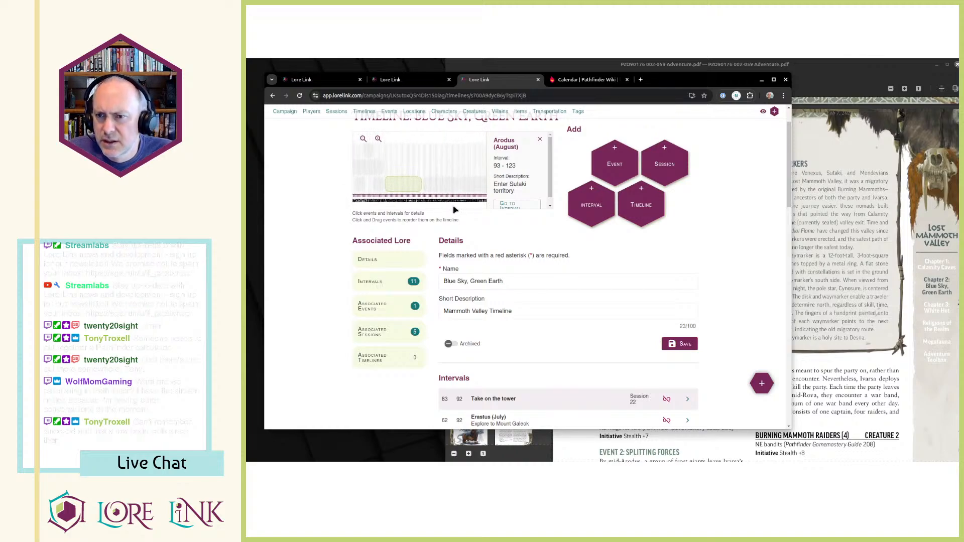
pyautogui.click(801, 262)
pyautogui.hotkey('alt', 'Tab')
pyautogui.hotkey('alt', 'Tab')
pyautogui.click(441, 152)
pyautogui.scroll(2, 327, 156)
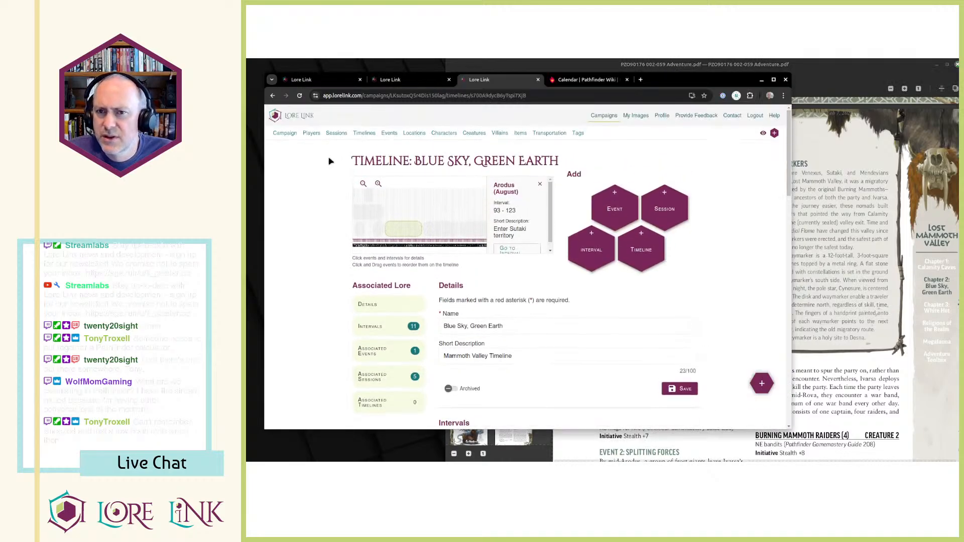
# Open the campaign page in a separate tab and examine its Timeline section down to the Opening Gambit event.
pyautogui.click(285, 132)
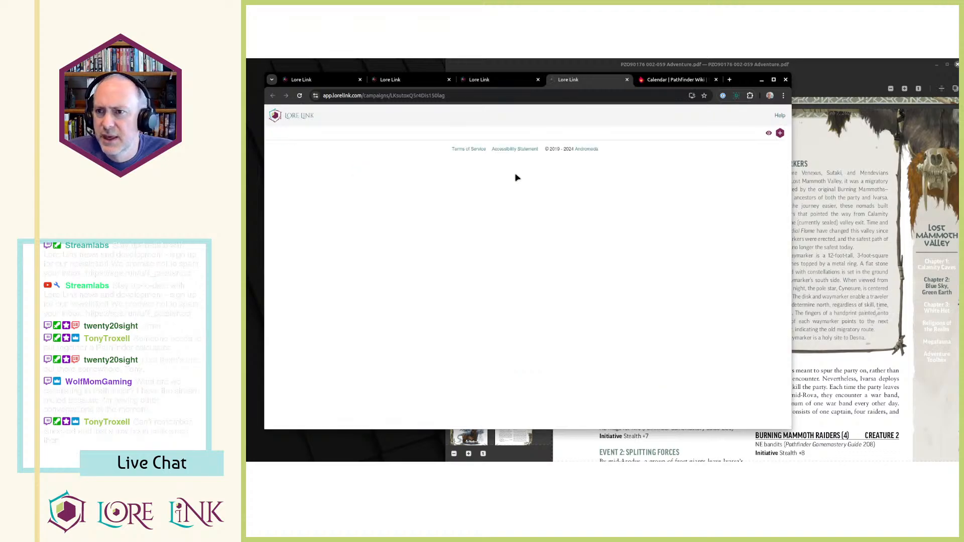
pyautogui.scroll(-15, 583, 233)
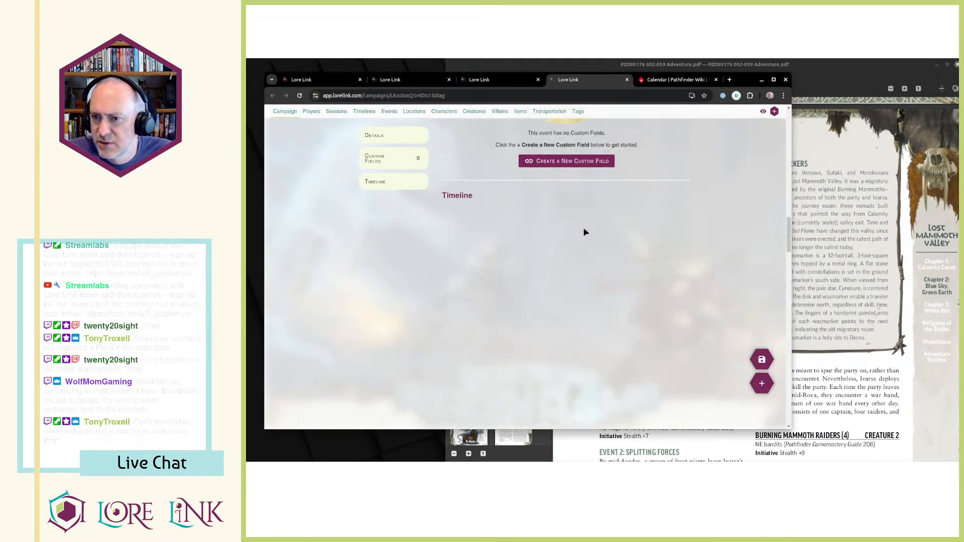
pyautogui.scroll(3, 586, 232)
pyautogui.scroll(10, 653, 189)
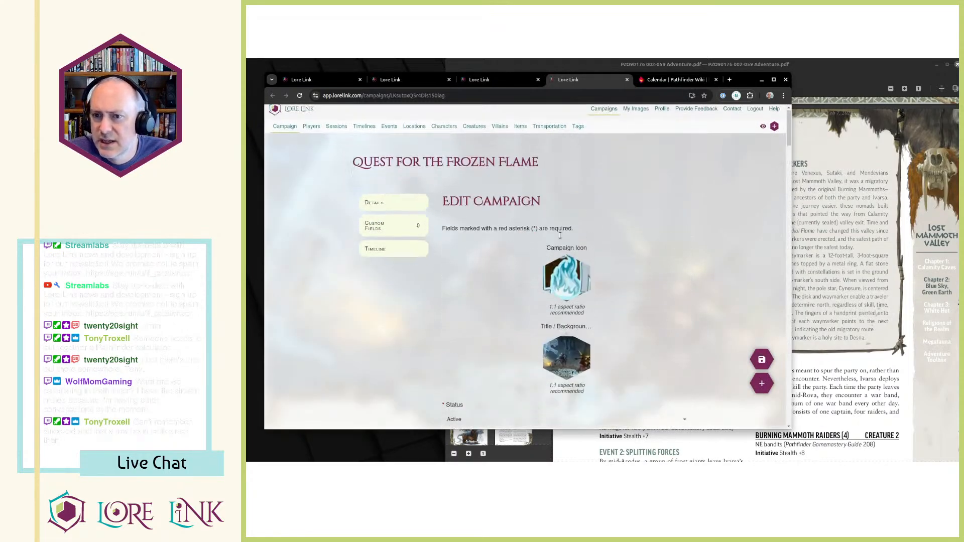
pyautogui.scroll(-2, 474, 226)
pyautogui.click(391, 186)
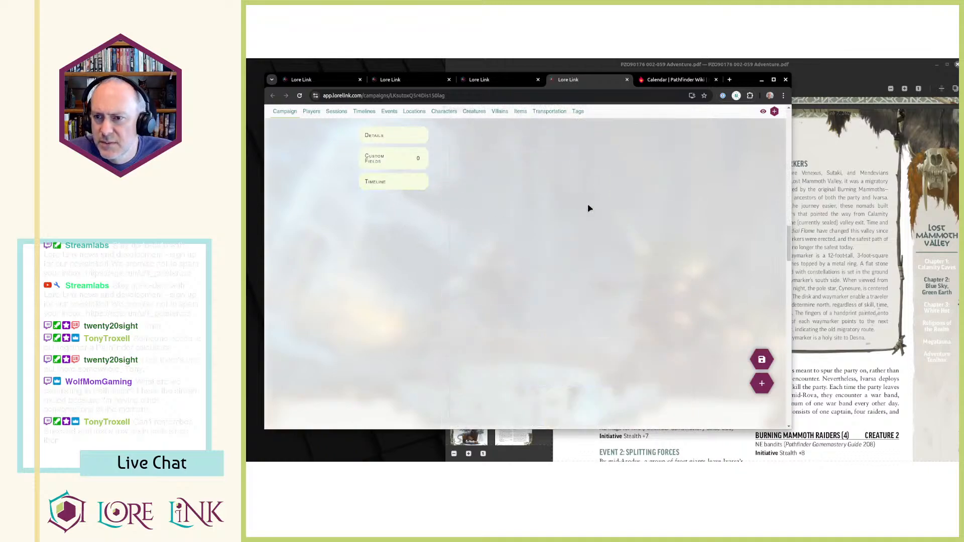
pyautogui.click(589, 213)
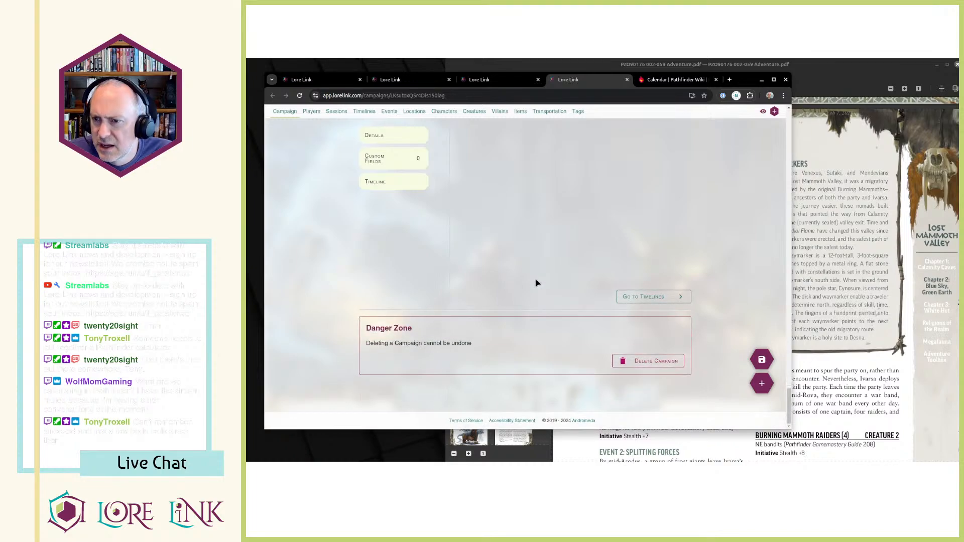
pyautogui.scroll(10, 562, 270)
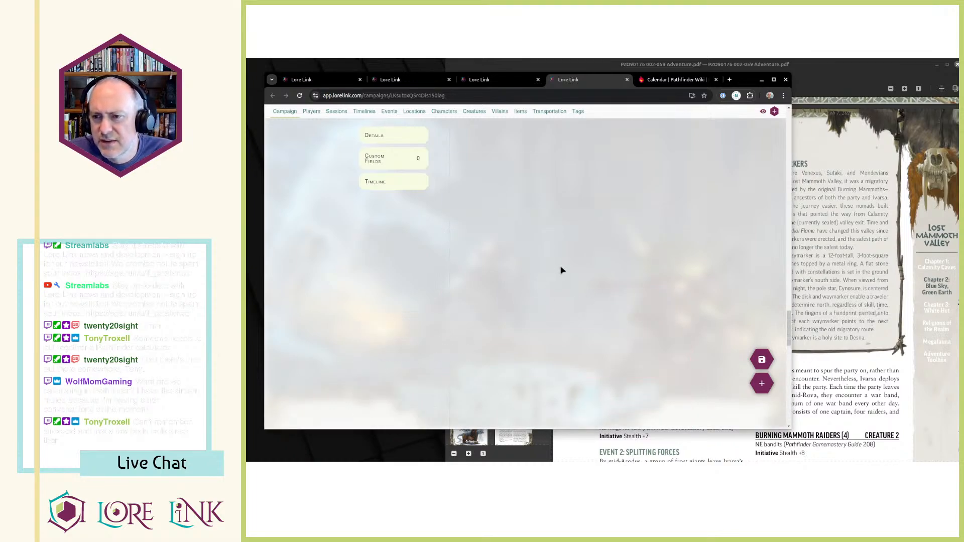
pyautogui.scroll(5, 562, 271)
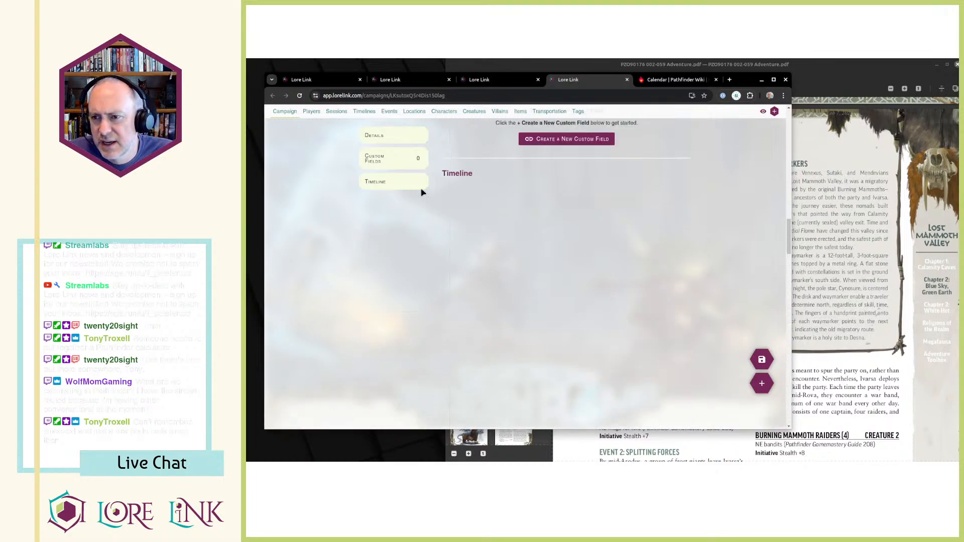
pyautogui.scroll(-5, 511, 297)
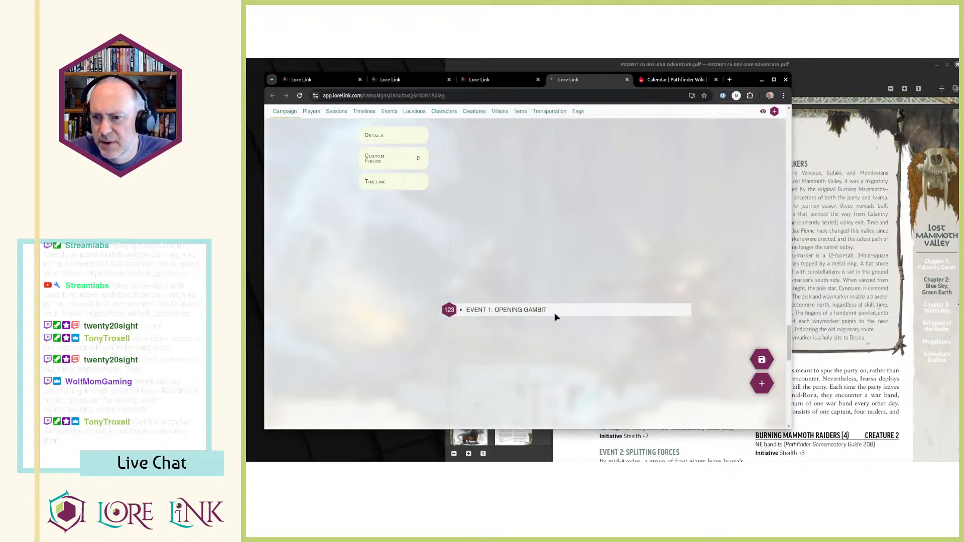
pyautogui.scroll(5, 603, 314)
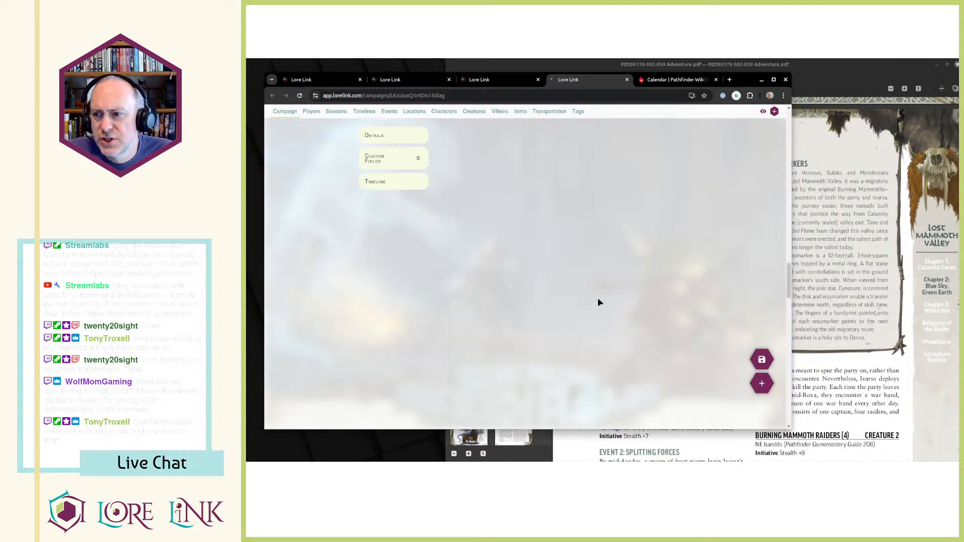
pyautogui.scroll(10, 598, 300)
pyautogui.scroll(-9, 598, 297)
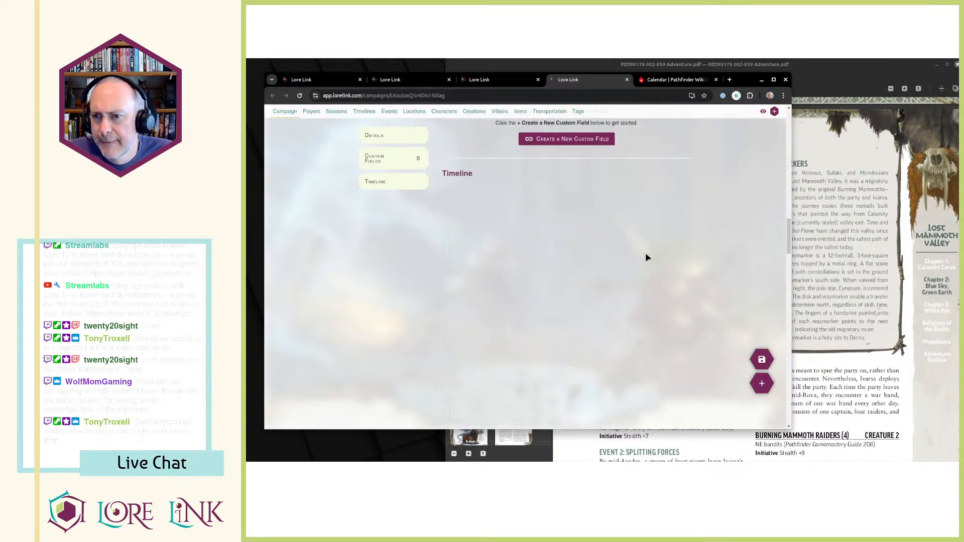
pyautogui.scroll(4, 646, 255)
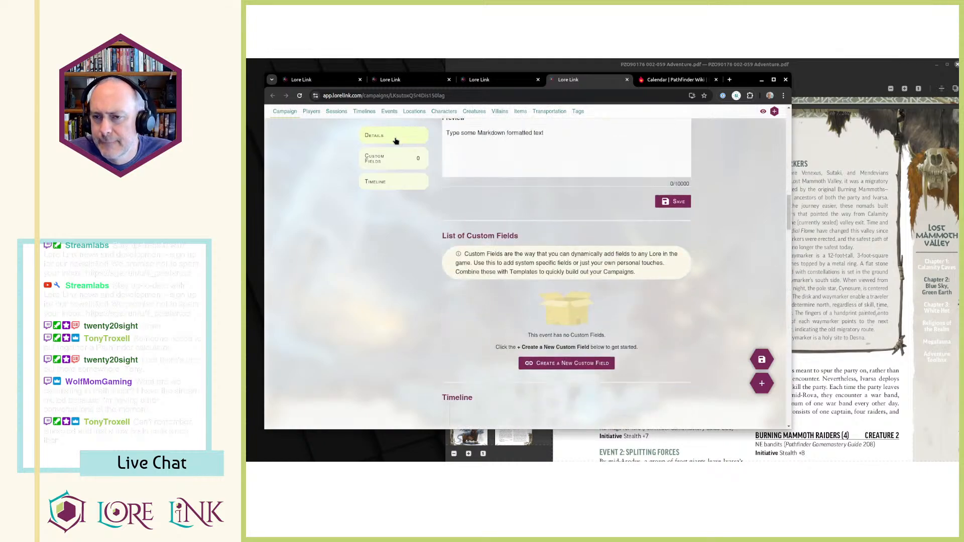
# Go to the campaign's list of timelines and open Blue Sky, Green Earth.
pyautogui.click(389, 112)
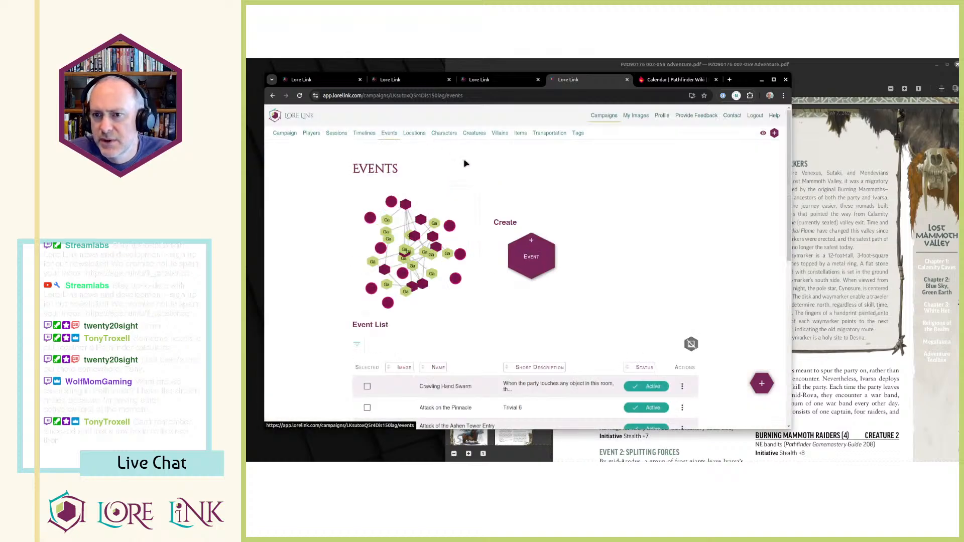
pyautogui.click(364, 133)
pyautogui.click(336, 133)
pyautogui.click(367, 135)
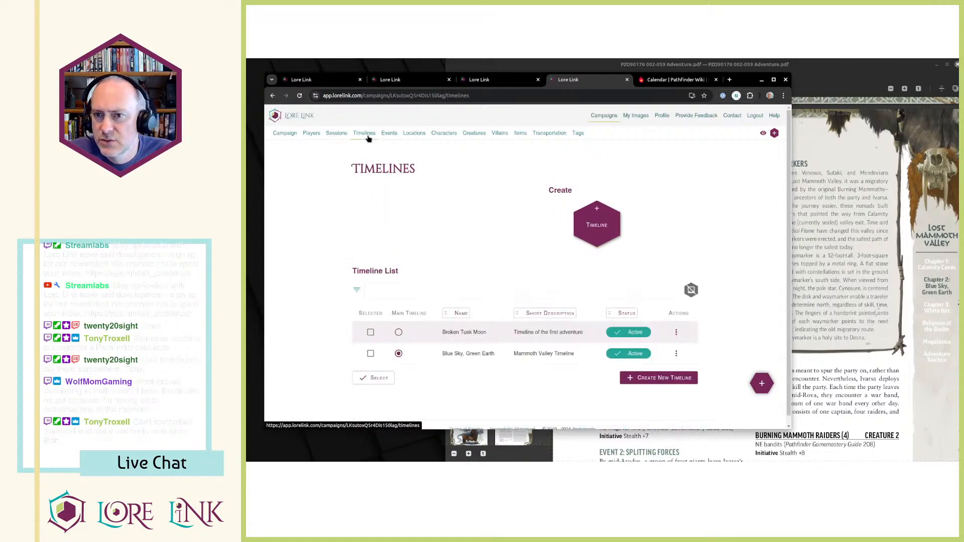
pyautogui.click(676, 354)
pyautogui.click(694, 372)
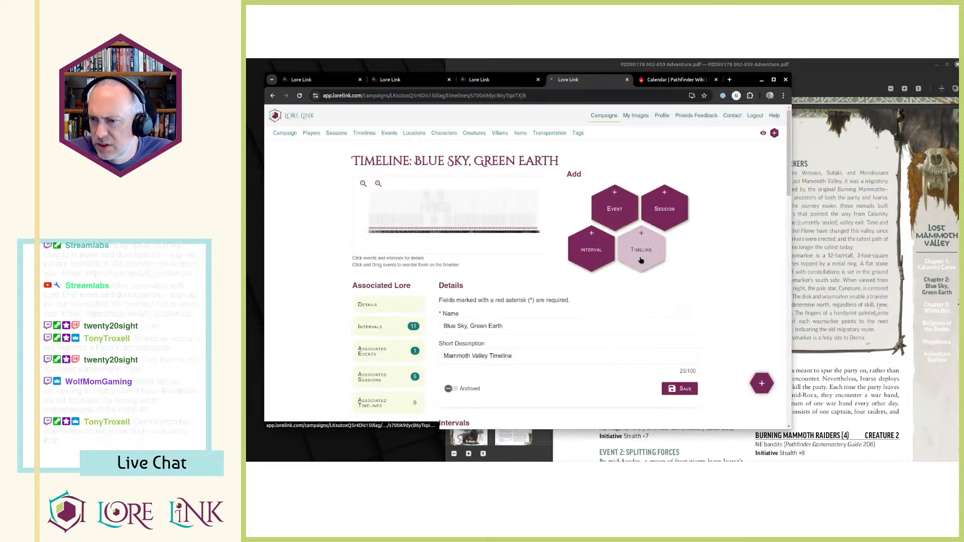
# Start adding an event to the timeline, look for an existing "NOW" event, and begin creating a new one.
pyautogui.click(615, 206)
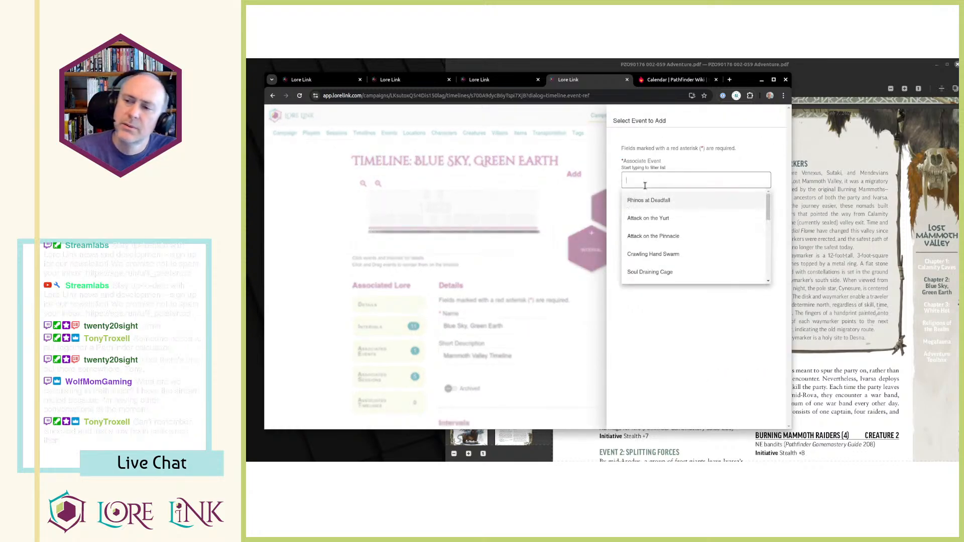
pyautogui.write('NOW')
pyautogui.press('Tab')
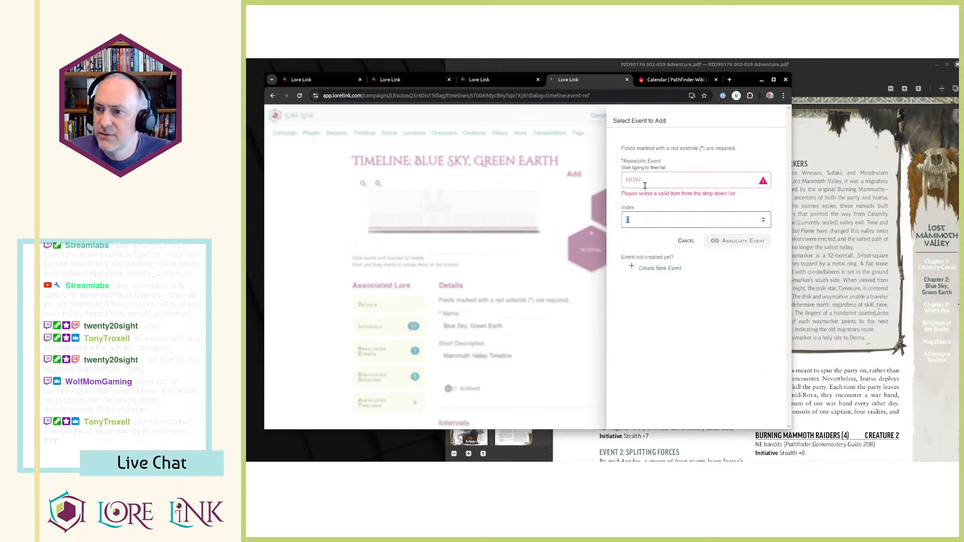
pyautogui.click(702, 181)
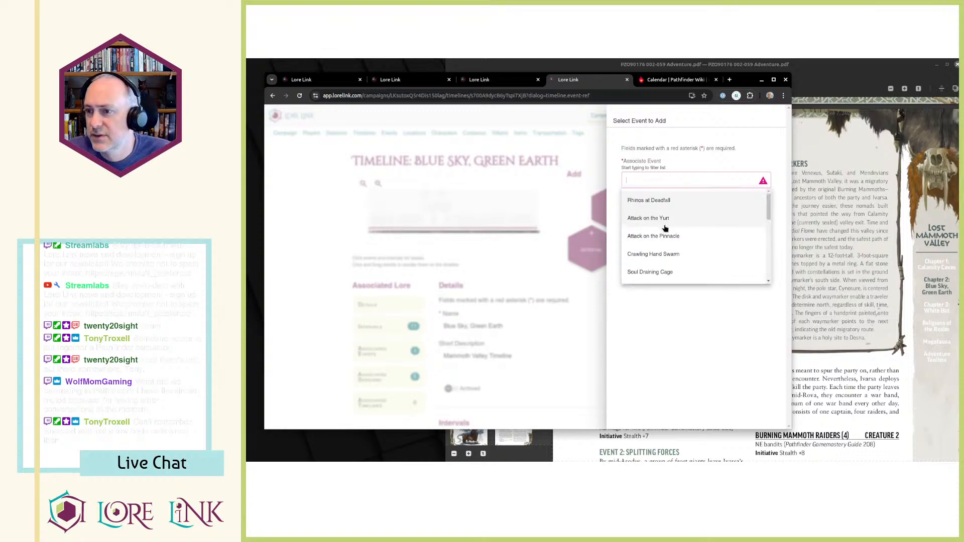
pyautogui.click(664, 270)
# Name the new event "NOW", give it the short description "CURRENT TIME MARKER", and save it.
pyautogui.click(633, 162)
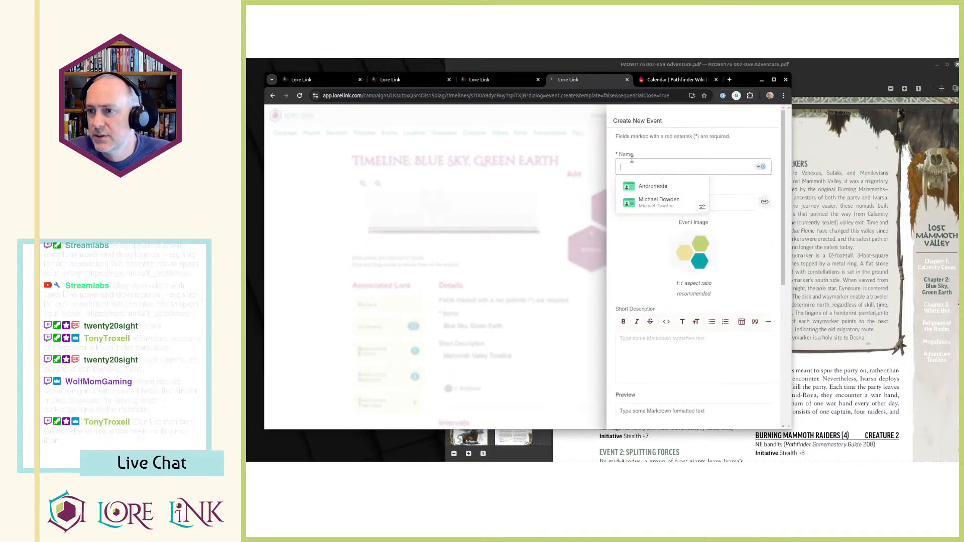
pyautogui.write('NOW')
pyautogui.press('Tab')
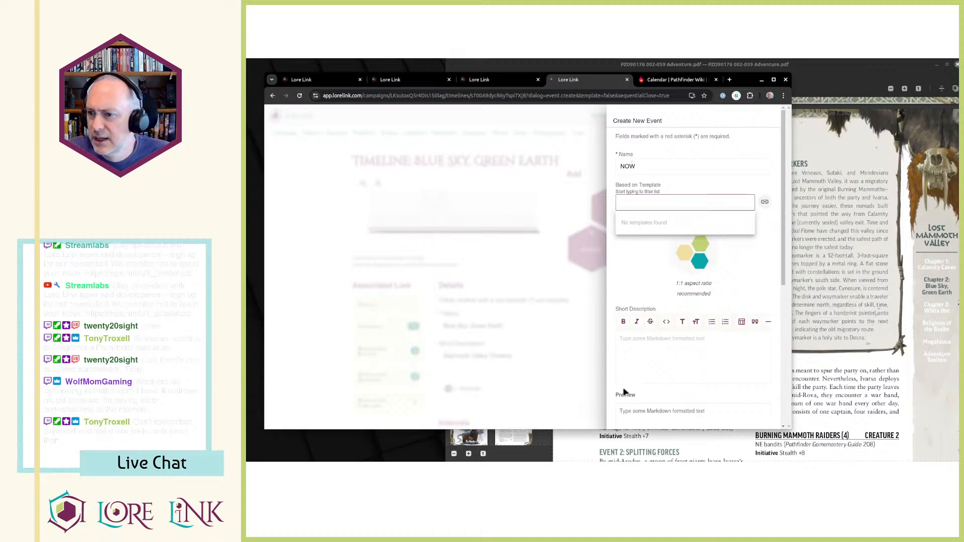
pyautogui.click(647, 338)
pyautogui.write('CURRENT TIME MARKER')
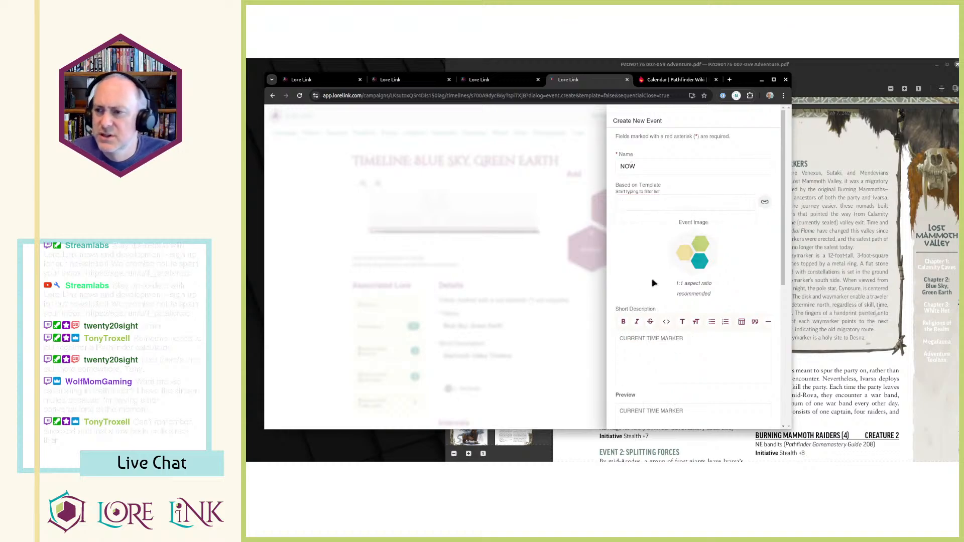
pyautogui.scroll(-5, 653, 252)
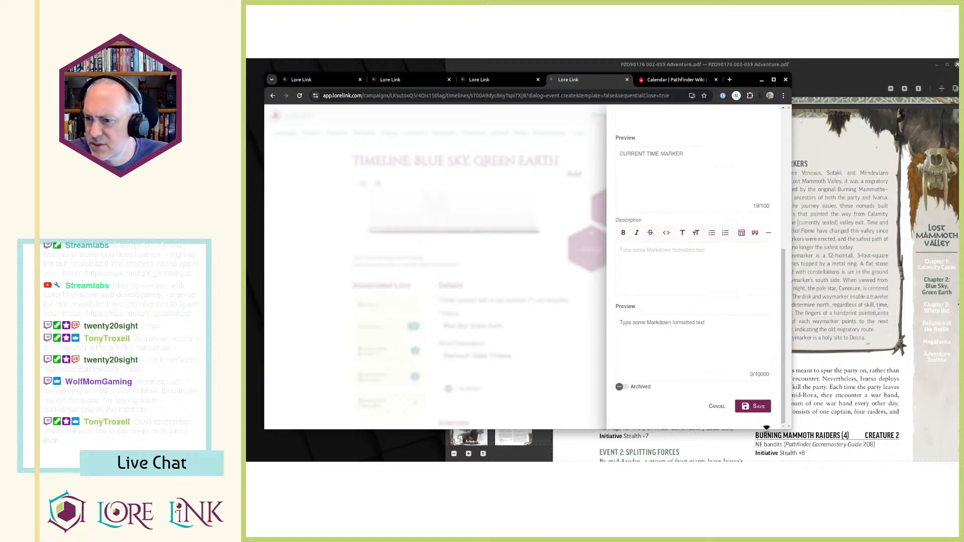
pyautogui.click(753, 406)
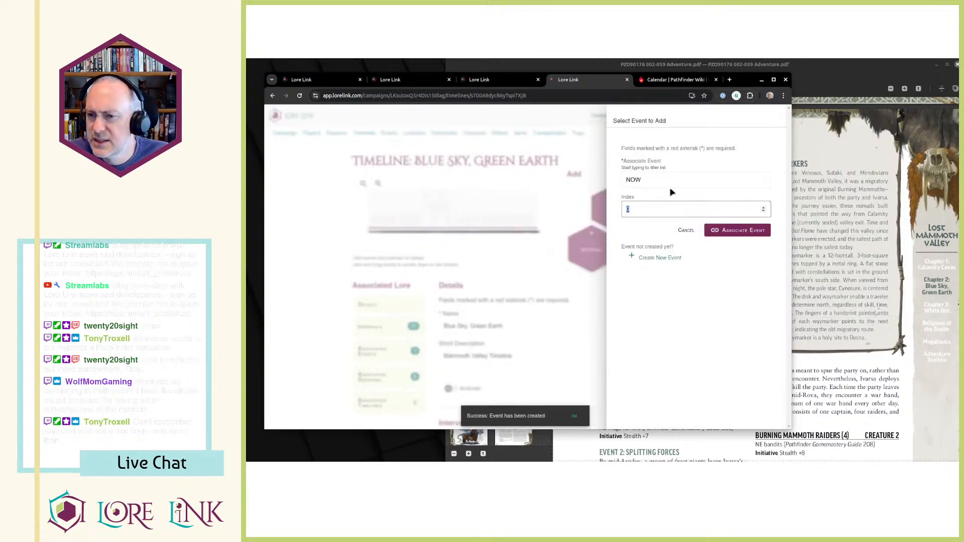
# Check the range of the "Take on the tower" interval and associate the NOW event with the timeline.
pyautogui.hotkey('alt', 'Tab')
pyautogui.hotkey('alt', 'Tab')
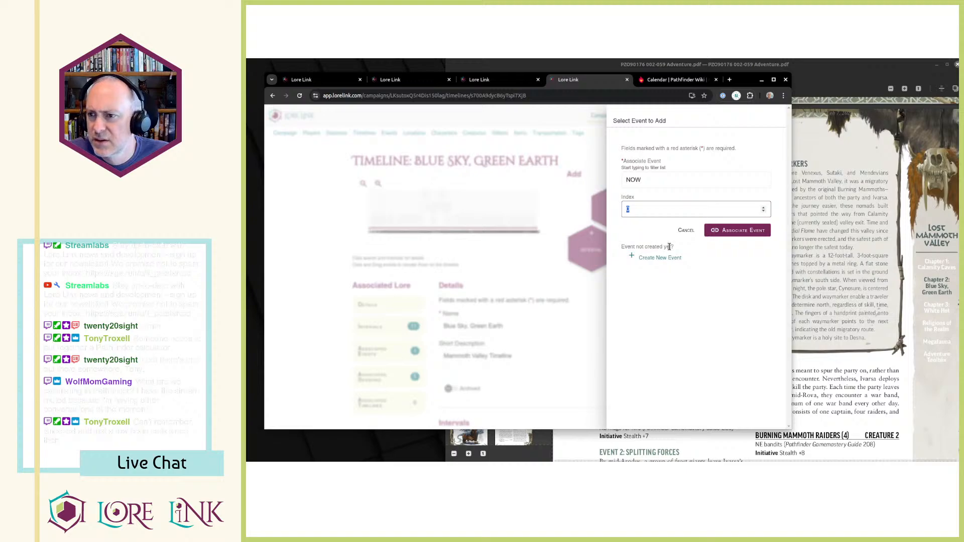
pyautogui.hotkey('ctrl', 'shift', 'Tab')
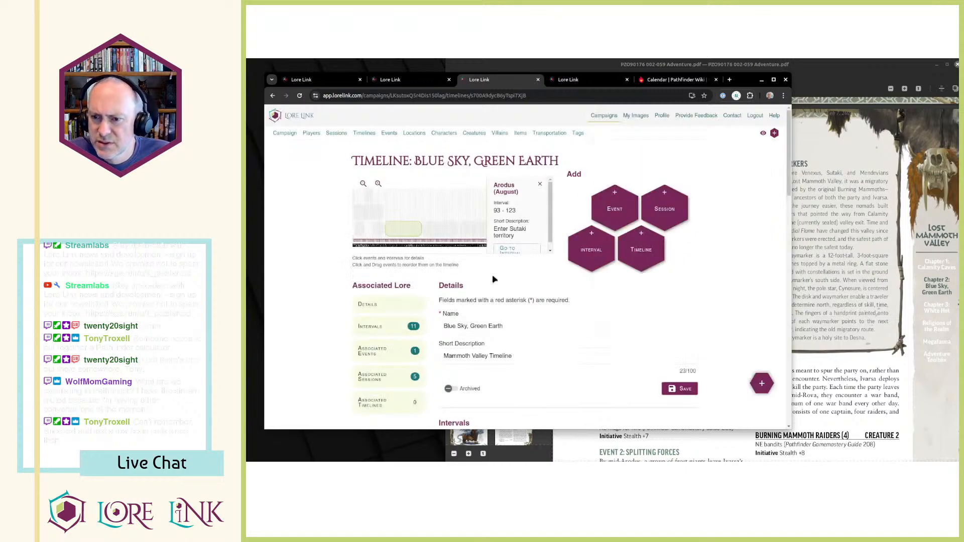
pyautogui.scroll(3, 492, 279)
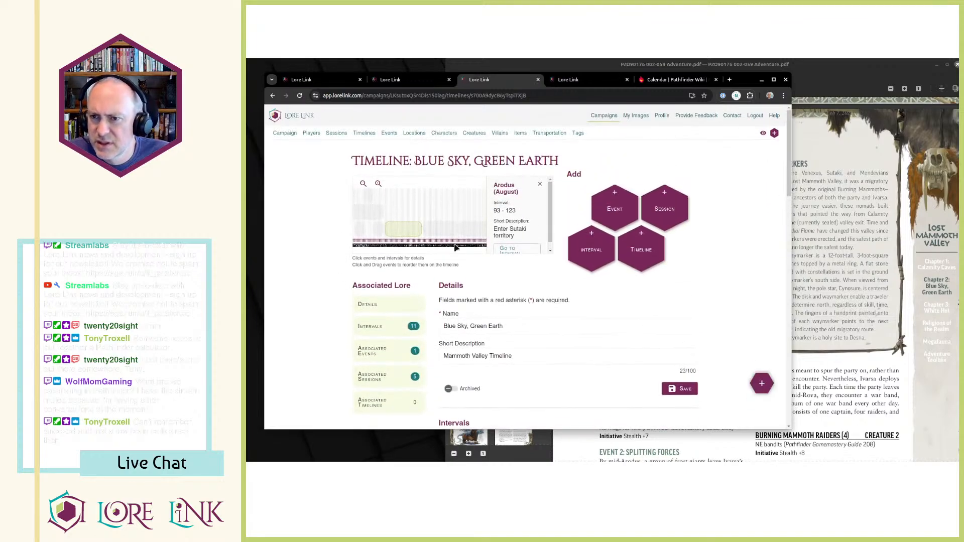
pyautogui.click(378, 230)
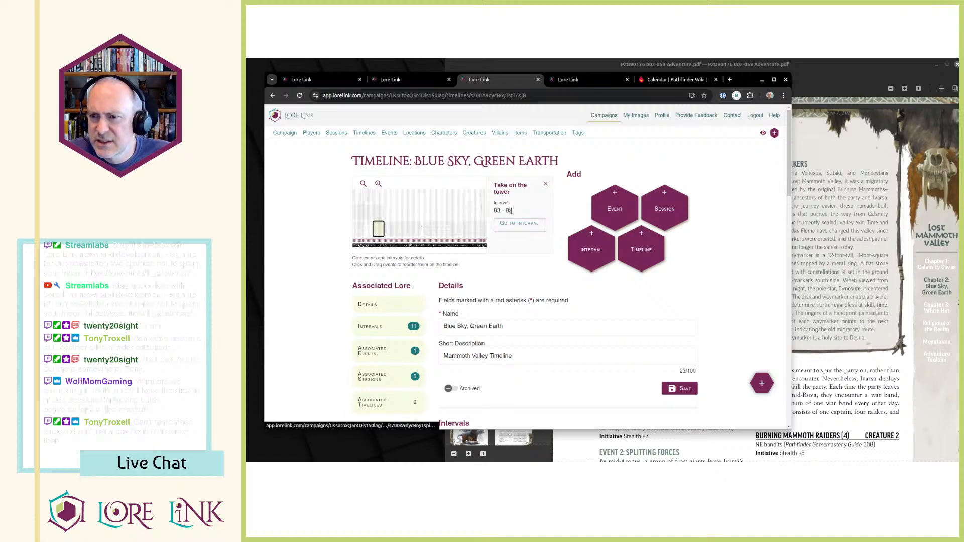
pyautogui.hotkey('ctrl', 'Tab')
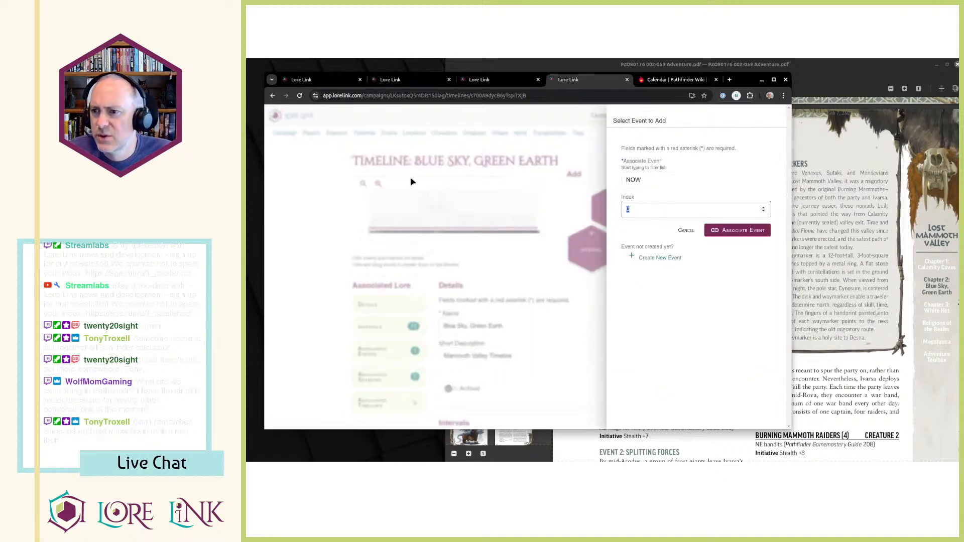
pyautogui.click(723, 231)
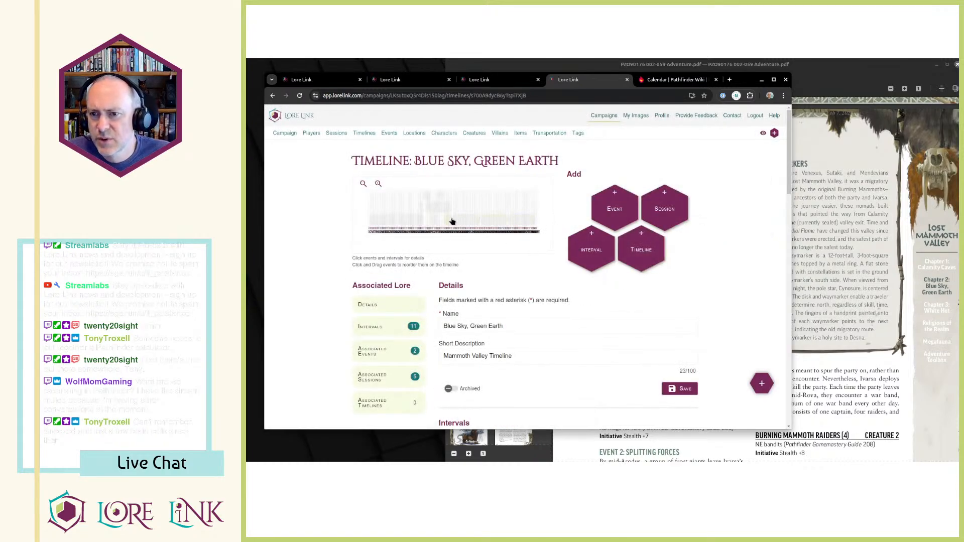
# Open the campaign's overview page, go to its Timeline section, and change the page to view-only mode.
pyautogui.hotkey('ctrl', 'Tab')
pyautogui.hotkey('ctrl', 'Tab')
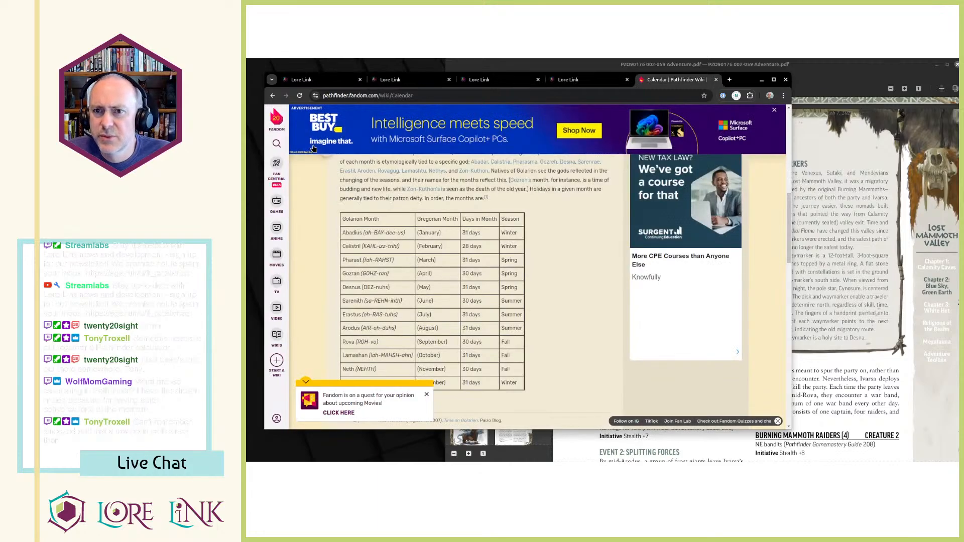
pyautogui.scroll(5, 487, 301)
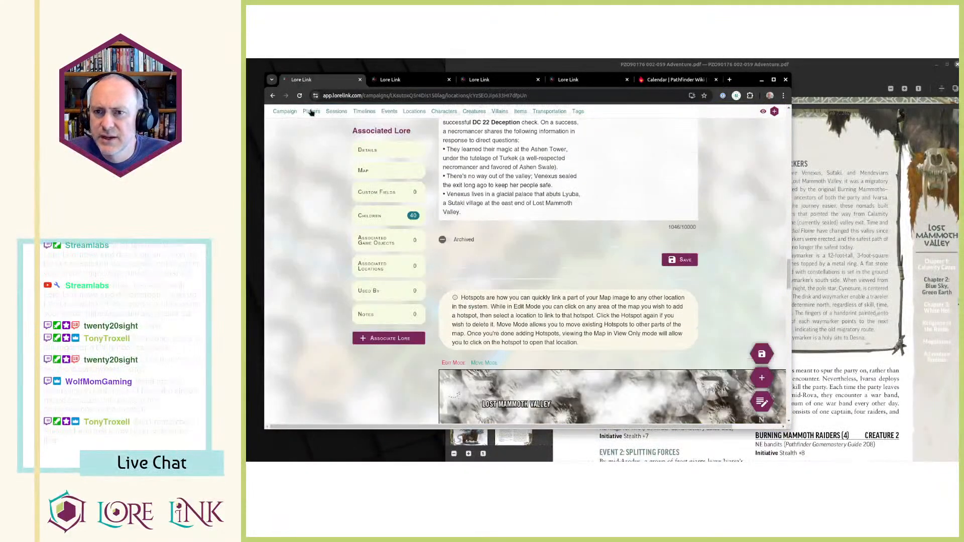
pyautogui.click(285, 112)
pyautogui.scroll(-5, 646, 293)
pyautogui.scroll(-10, 646, 294)
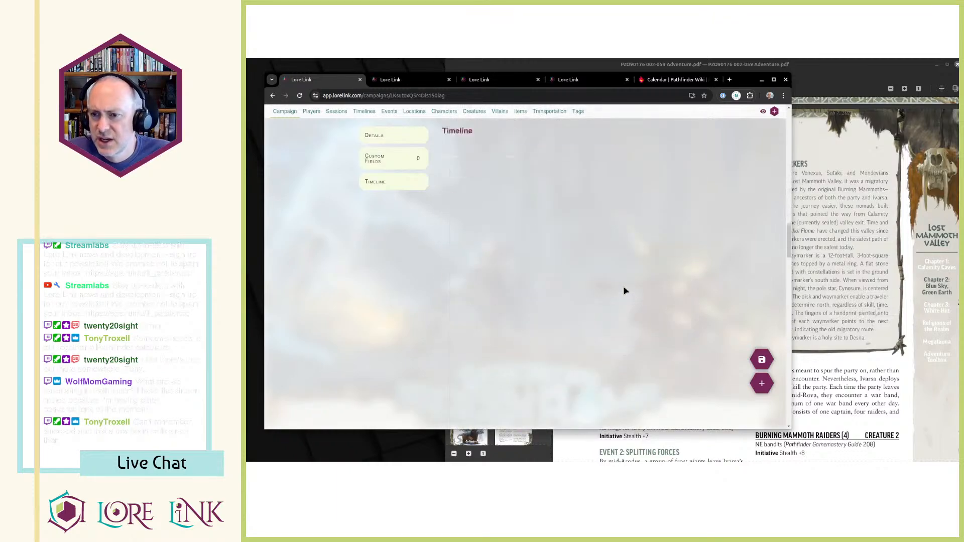
pyautogui.click(763, 112)
# Examine the campaign's timeline from the NOW marker to EVENT 1: OPENING GAMBIT.
pyautogui.scroll(3, 671, 231)
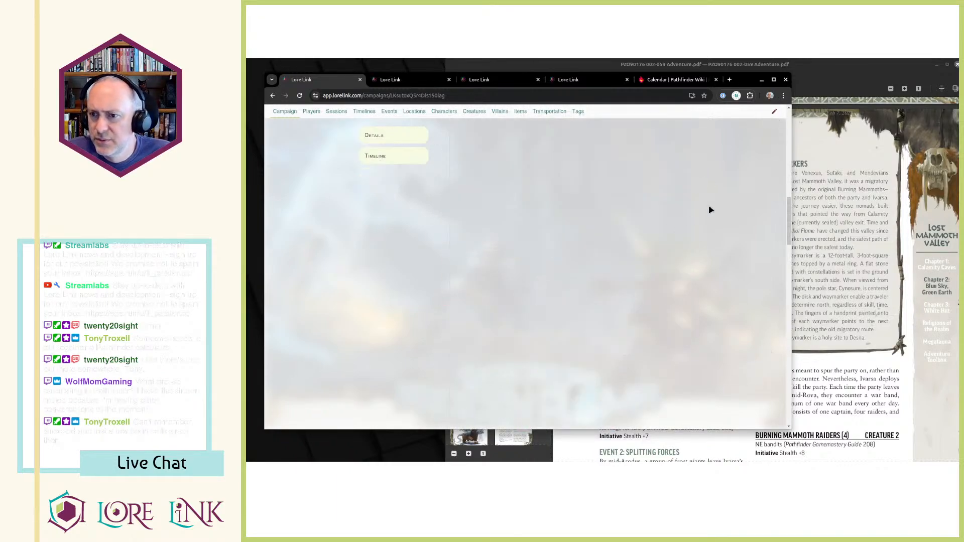
pyautogui.scroll(-3, 676, 232)
pyautogui.scroll(-5, 671, 233)
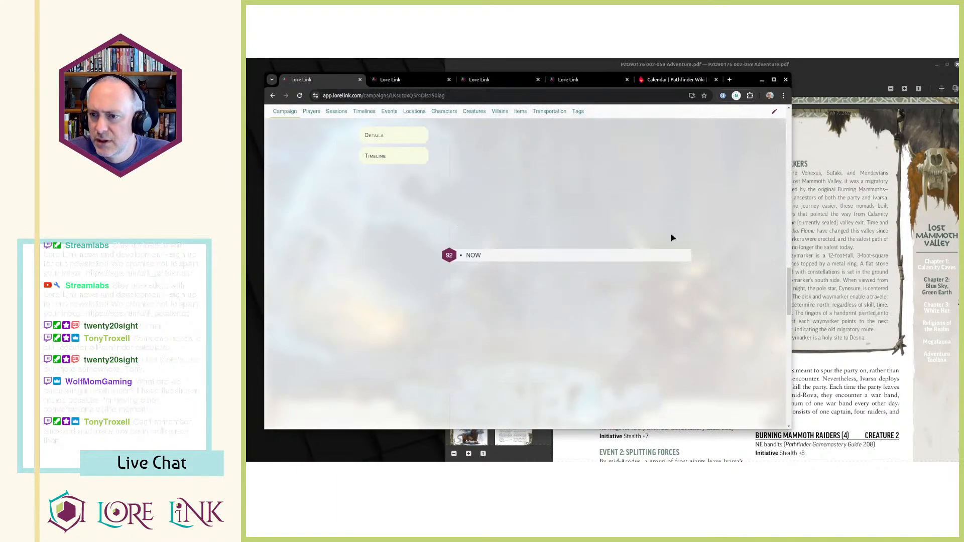
pyautogui.scroll(5, 659, 239)
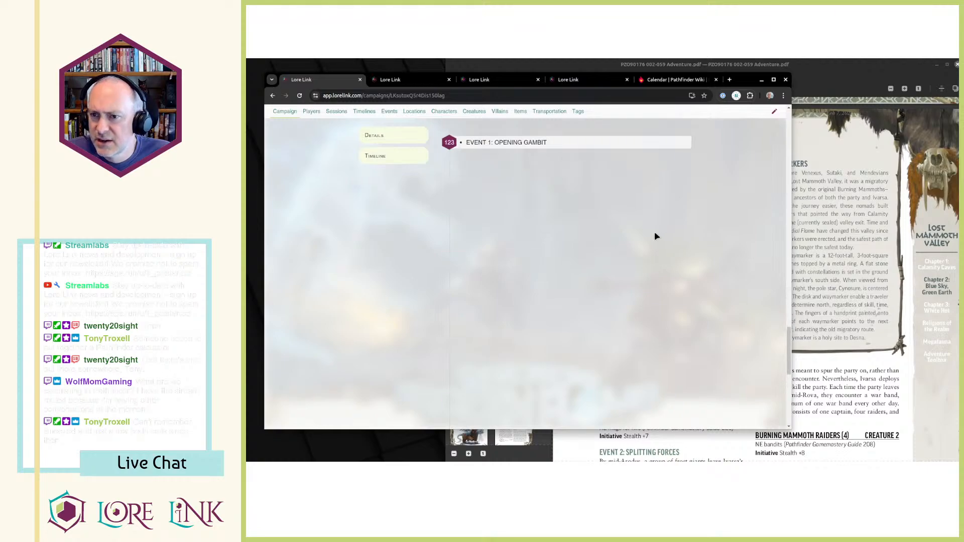
pyautogui.scroll(3, 510, 284)
pyautogui.scroll(-1, 471, 233)
pyautogui.scroll(-5, 434, 226)
pyautogui.scroll(2, 450, 236)
pyautogui.scroll(-8, 451, 237)
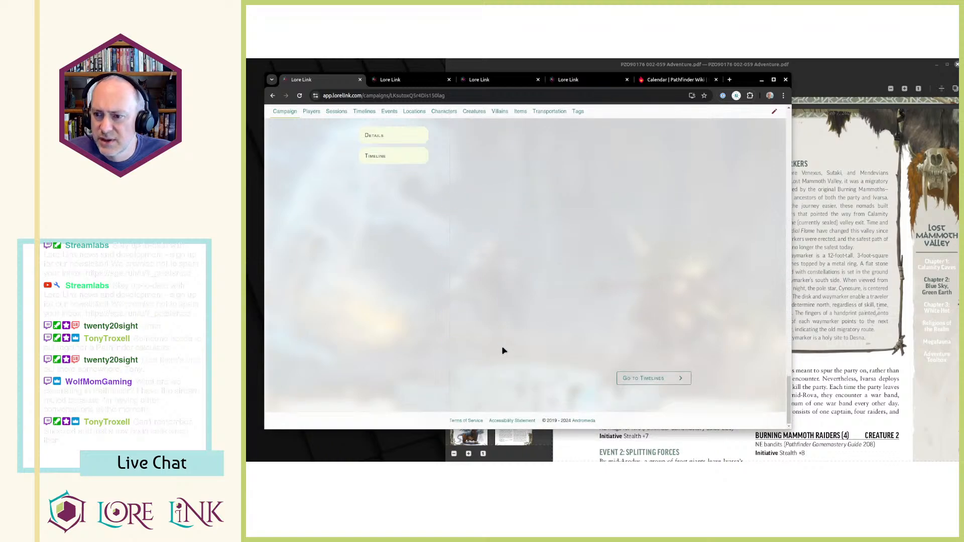
pyautogui.scroll(12, 579, 299)
pyautogui.scroll(5, 578, 299)
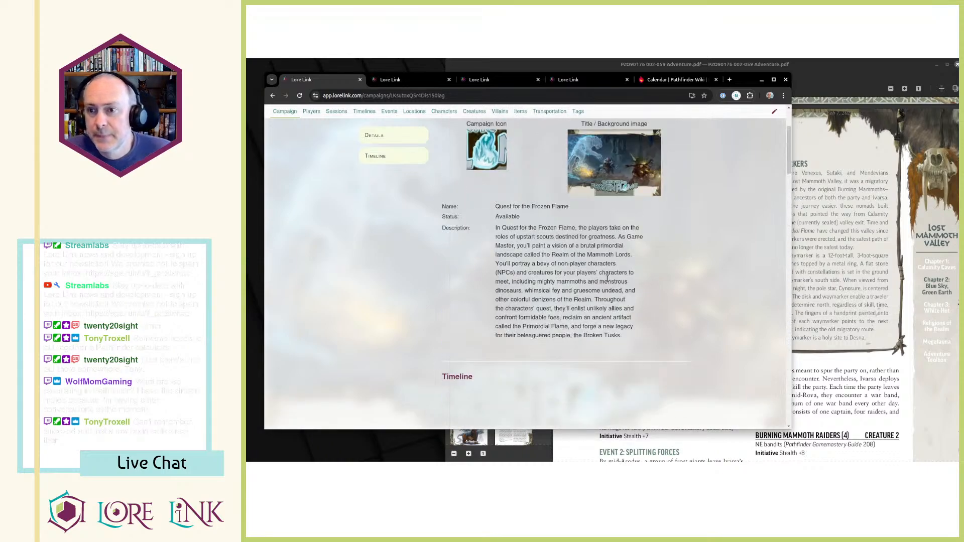
pyautogui.scroll(-3, 547, 230)
pyautogui.scroll(-3, 527, 230)
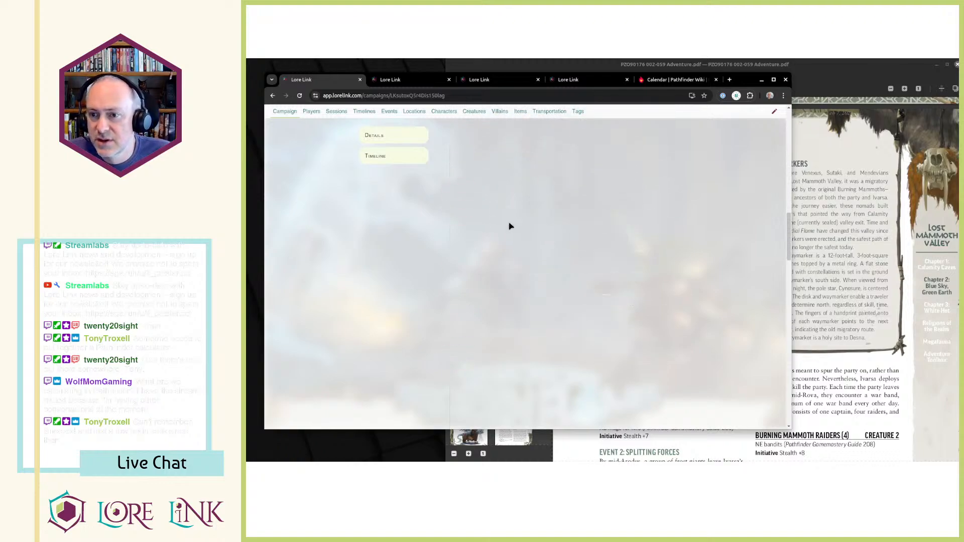
pyautogui.scroll(2, 560, 248)
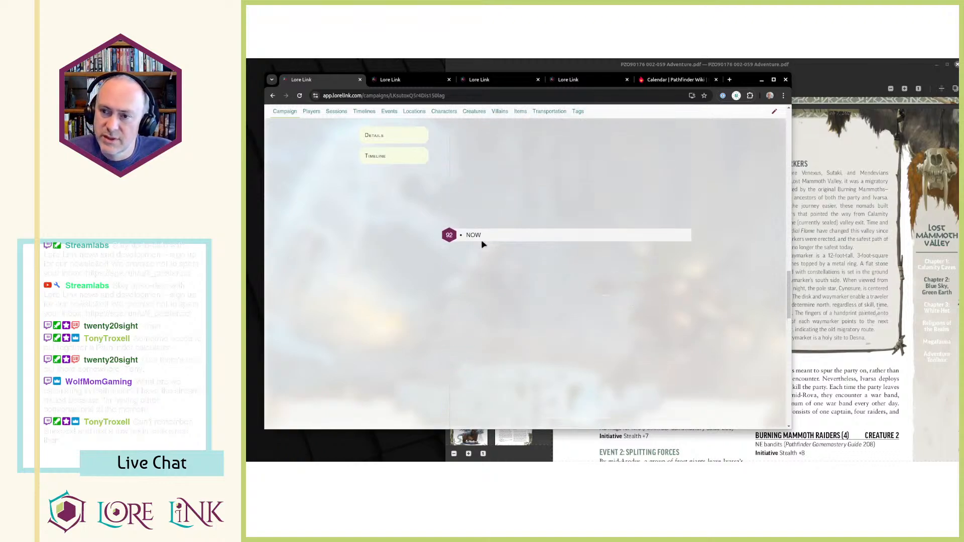
pyautogui.scroll(-3, 541, 236)
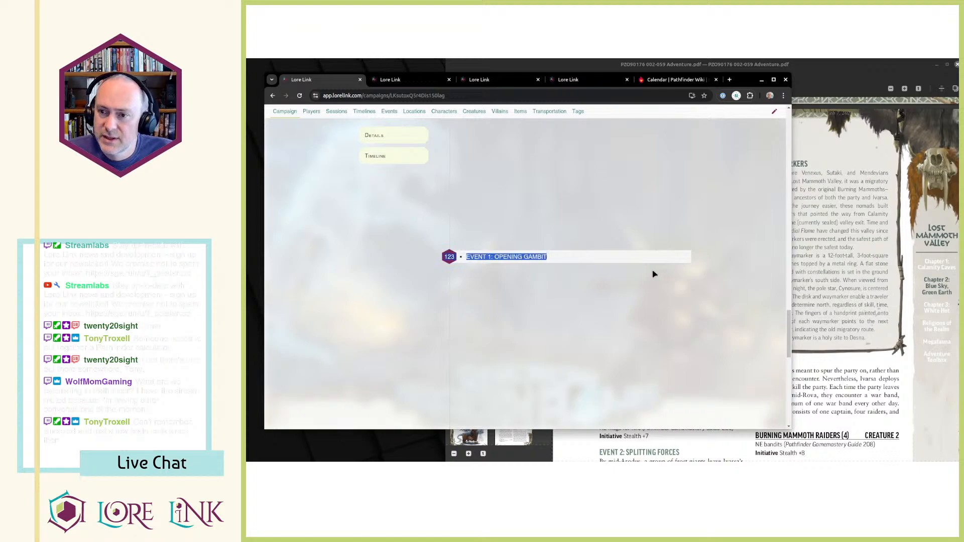
# Switch to the adventure PDF and read the EVENT 2: SPLITTING FORCES passage under Valley Events for its date.
pyautogui.hotkey('ctrl', 'Tab')
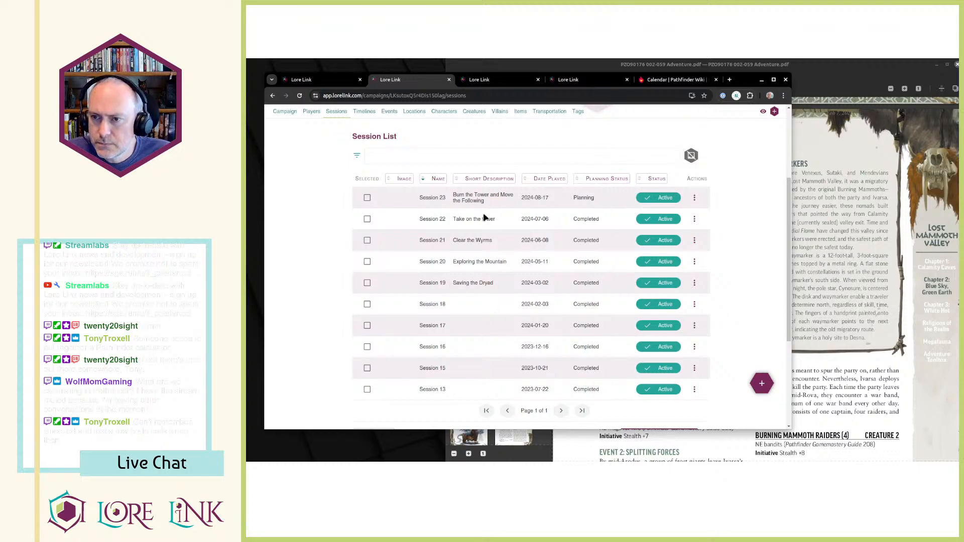
pyautogui.click(830, 258)
pyautogui.scroll(-5, 659, 301)
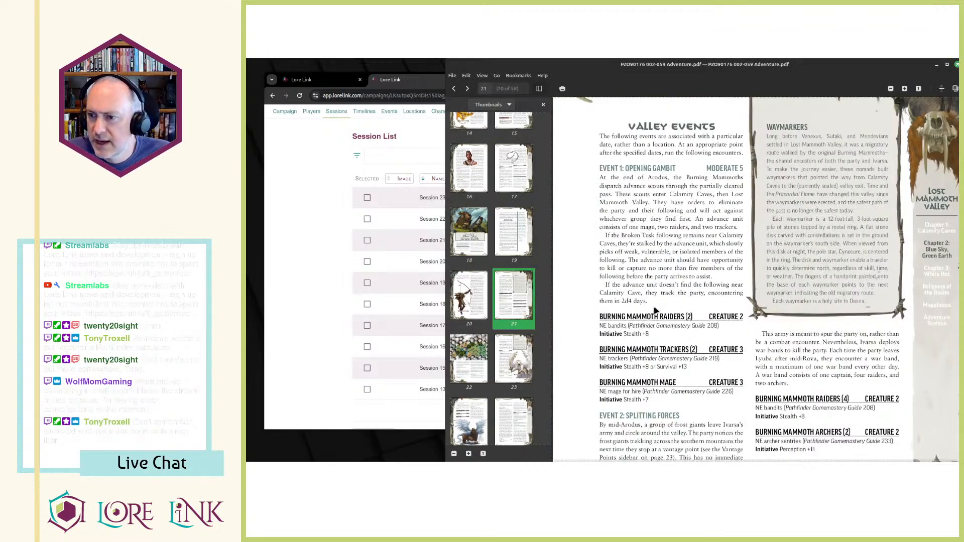
pyautogui.scroll(-3, 648, 307)
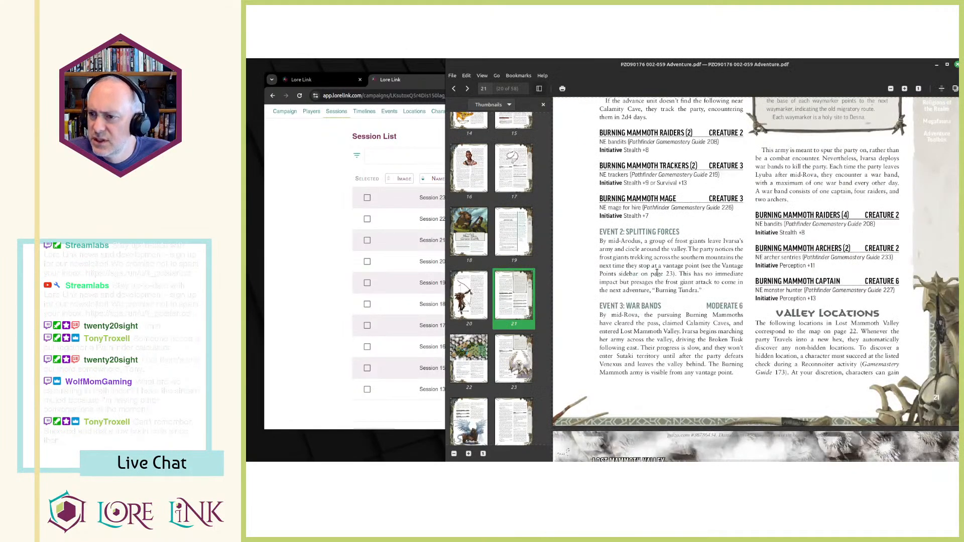
pyautogui.moveTo(601, 232); pyautogui.dragTo(707, 303)
pyautogui.click(694, 291)
pyautogui.click(293, 206)
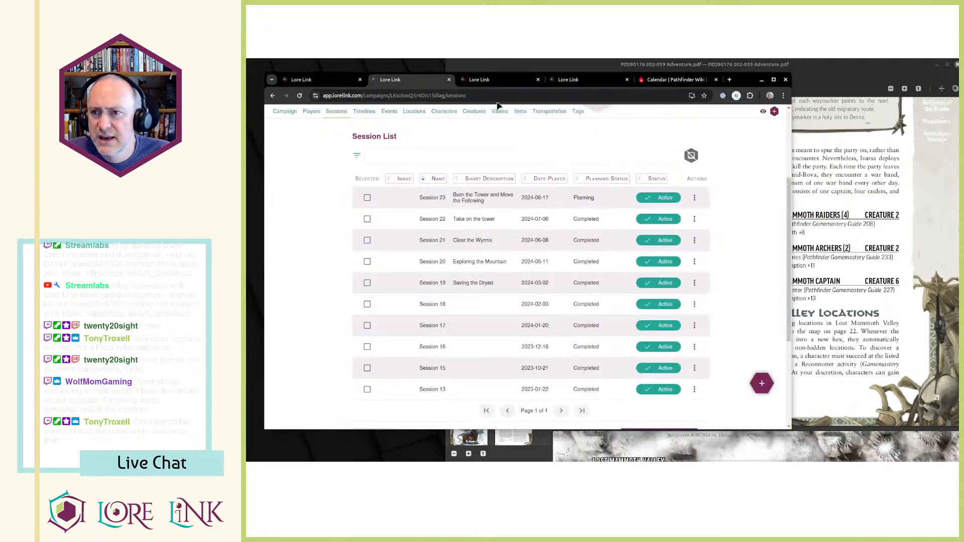
# Check EVENT 1's index among the Blue Sky, Green Earth timeline's associated events and calculate 123+15 in the calculator.
pyautogui.click(478, 80)
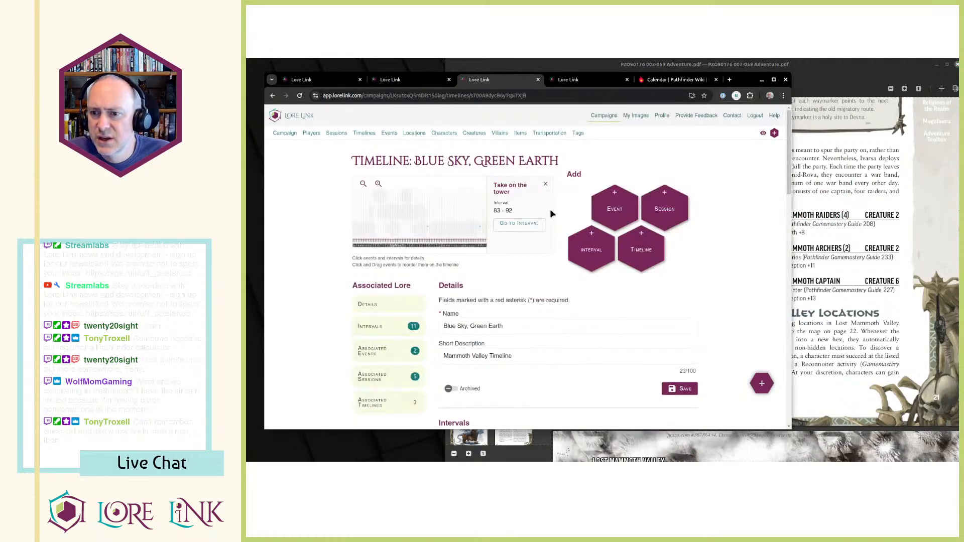
pyautogui.scroll(-3, 541, 248)
pyautogui.scroll(6, 541, 249)
pyautogui.scroll(-9, 543, 252)
pyautogui.scroll(3, 556, 249)
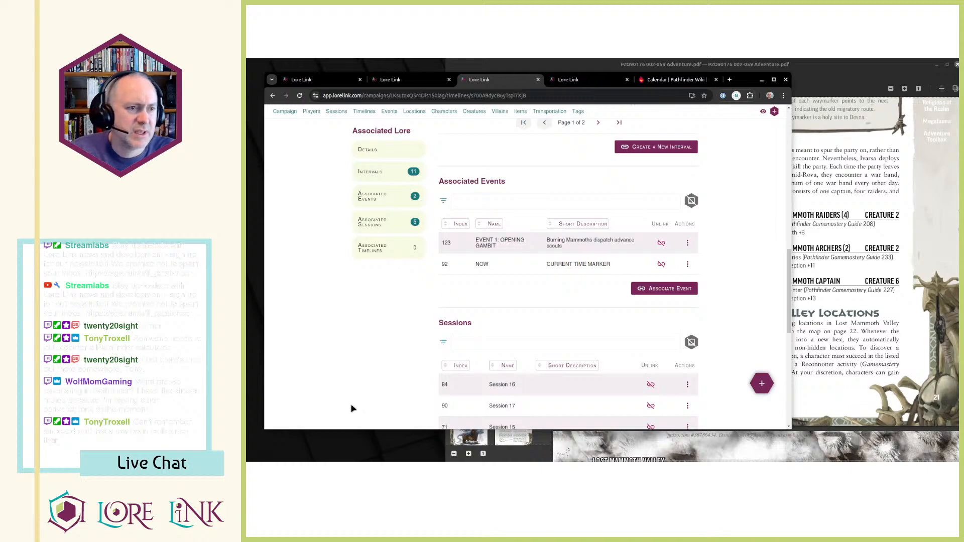
pyautogui.press('XF86Calculator')
pyautogui.write('123+15')
pyautogui.press('Return')
pyautogui.click(429, 330)
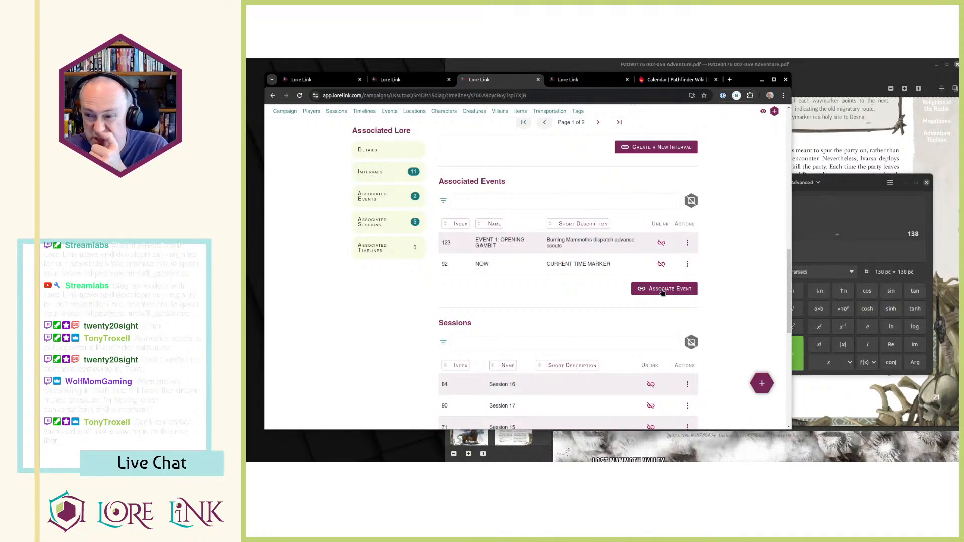
# Create a new event for the timeline and name it "EVENT 2: SPLITTING FORCES", copying the heading from the adventure PDF.
pyautogui.scroll(10, 718, 246)
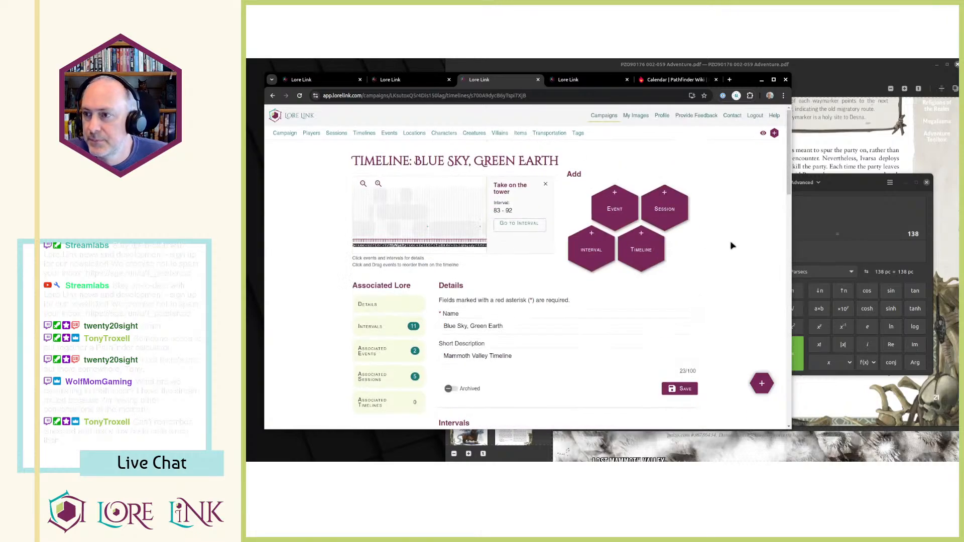
pyautogui.click(615, 207)
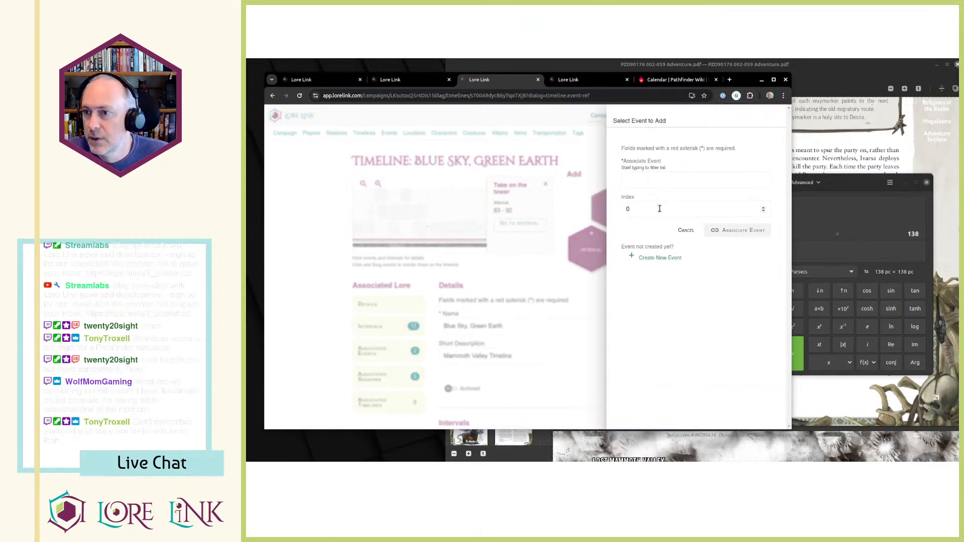
pyautogui.click(666, 182)
pyautogui.moveTo(767, 206); pyautogui.dragTo(764, 249)
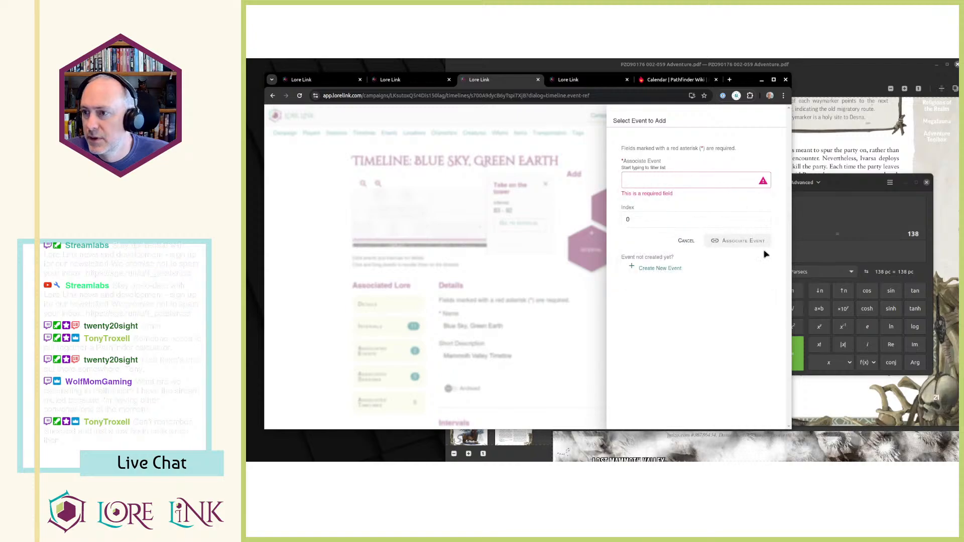
pyautogui.click(653, 270)
pyautogui.click(830, 143)
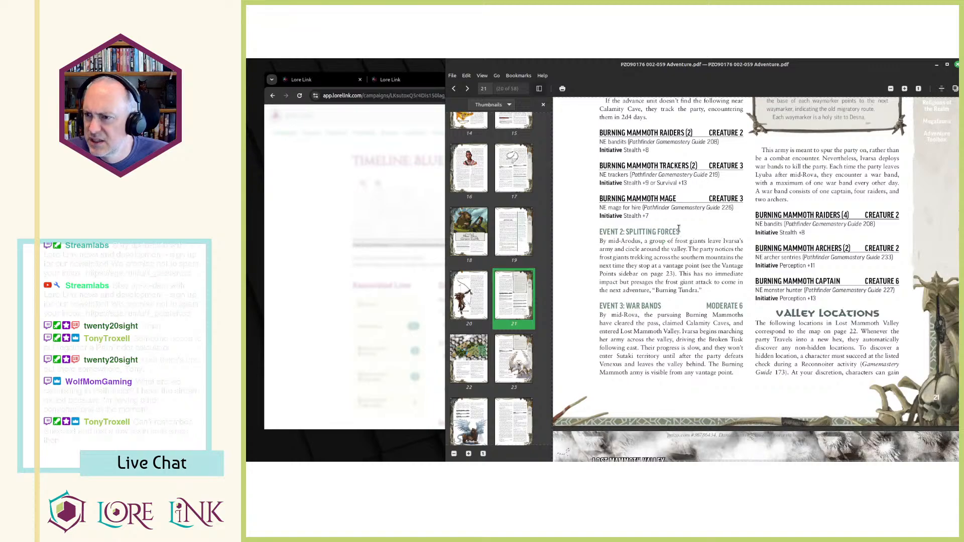
pyautogui.moveTo(679, 232); pyautogui.dragTo(601, 232)
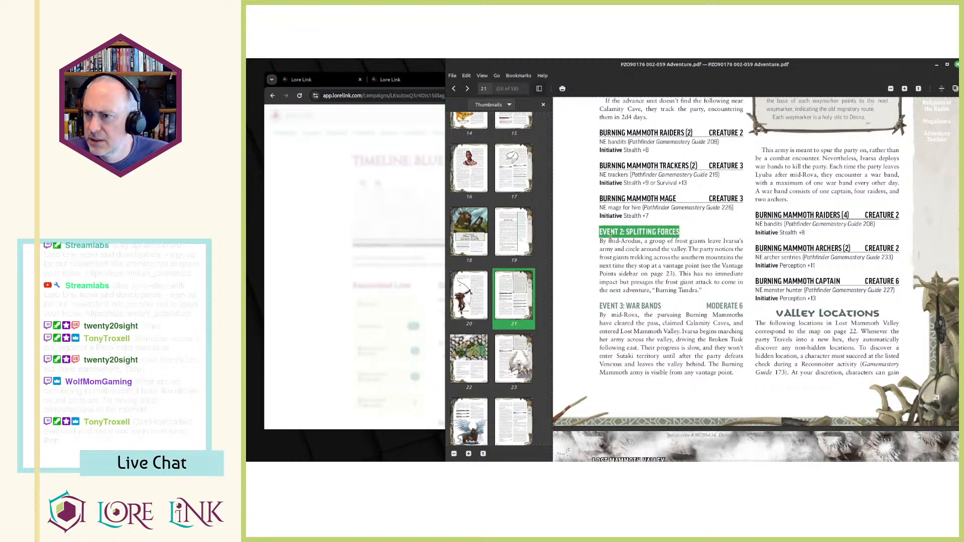
pyautogui.hotkey('ctrl', 'c')
pyautogui.hotkey('alt', 'Tab')
pyautogui.click(653, 167)
pyautogui.hotkey('ctrl', 'v')
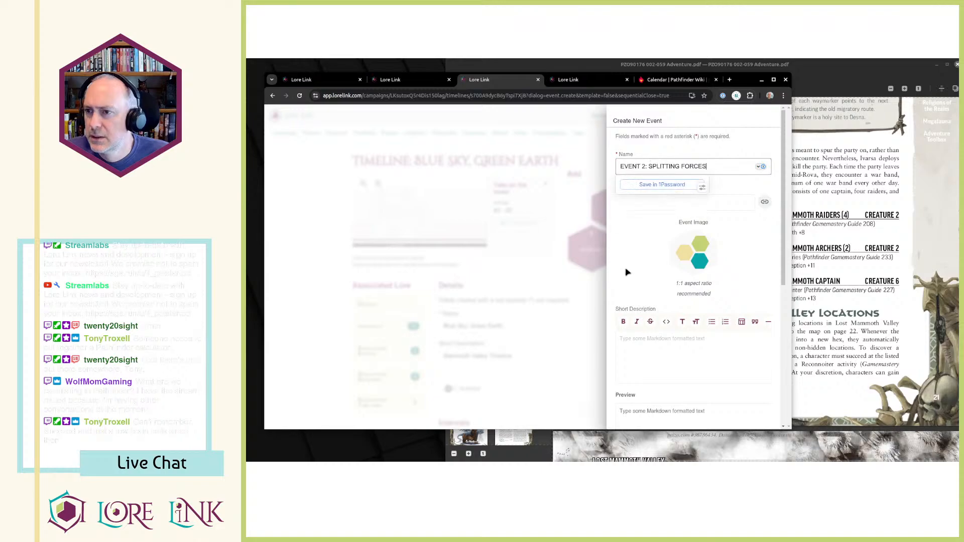
# Copy the Event 2 paragraph beginning "By mid-Arodus" from the adventure PDF into the new event's full description.
pyautogui.hotkey('alt', 'Tab')
pyautogui.moveTo(601, 243); pyautogui.dragTo(705, 292)
pyautogui.hotkey('ctrl', 'c')
pyautogui.hotkey('alt', 'Tab')
pyautogui.scroll(-1, 652, 324)
pyautogui.scroll(-3, 651, 324)
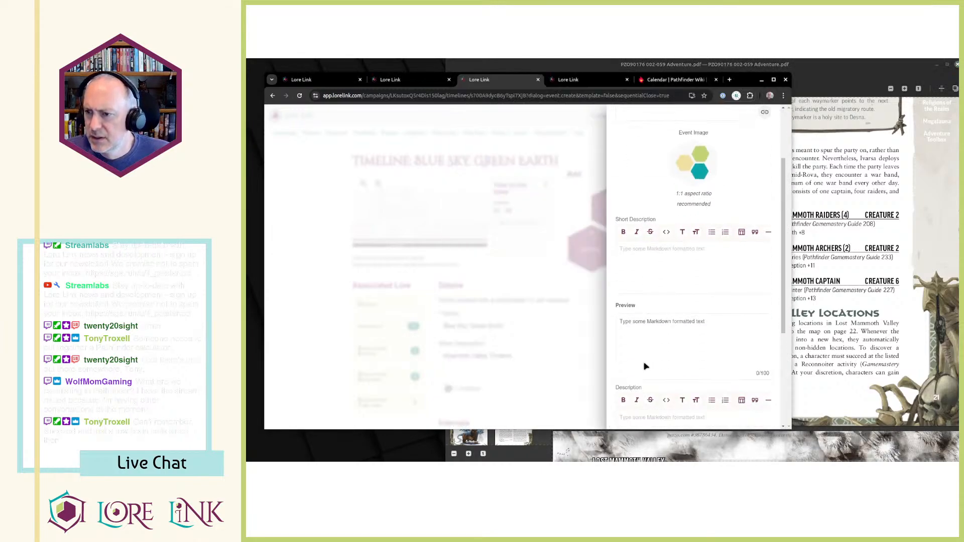
pyautogui.click(653, 352)
pyautogui.hotkey('ctrl', 'v')
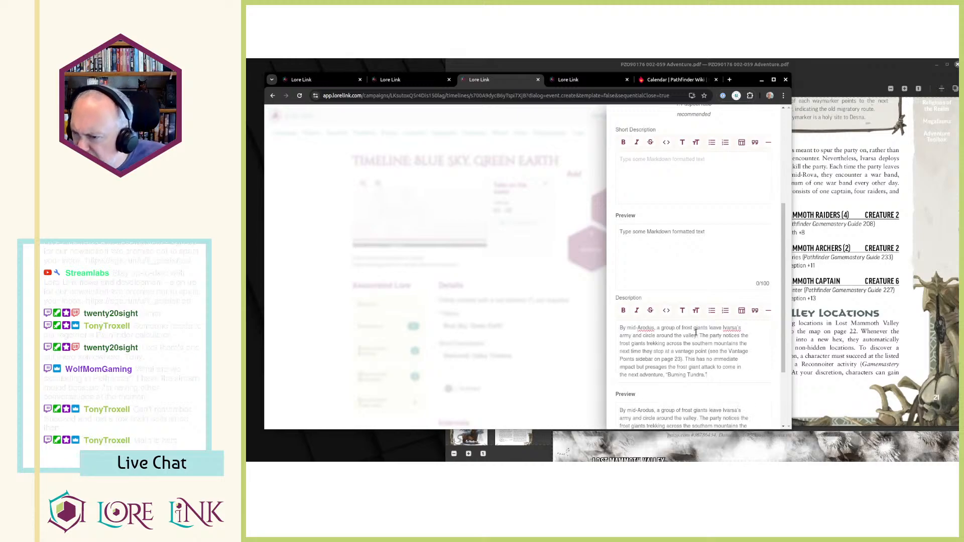
# Give the event the short description "Frost giants circle around the valley" and save it.
pyautogui.moveTo(686, 327); pyautogui.dragTo(700, 327)
pyautogui.hotkey('ctrl', 'c')
pyautogui.click(648, 173)
pyautogui.hotkey('ctrl', 'v')
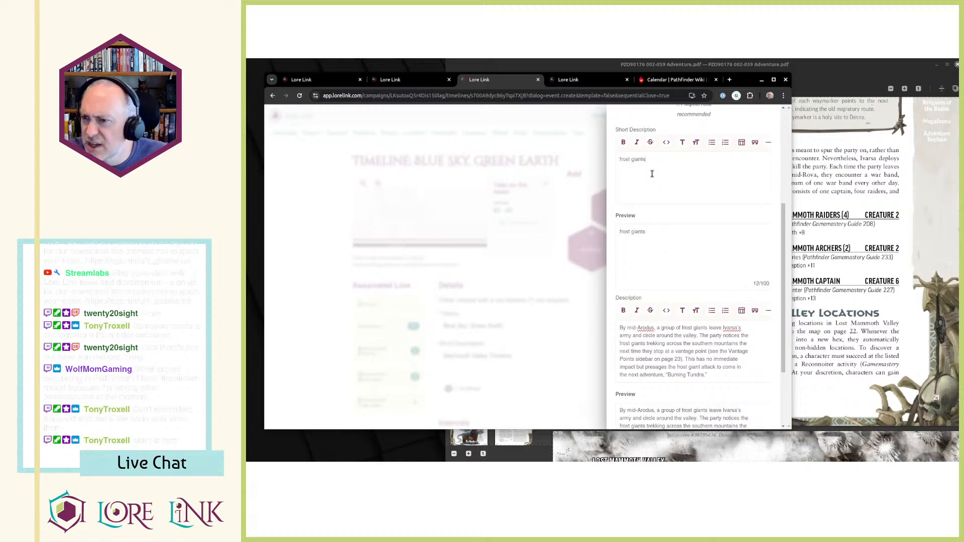
pyautogui.write('circle around the valley')
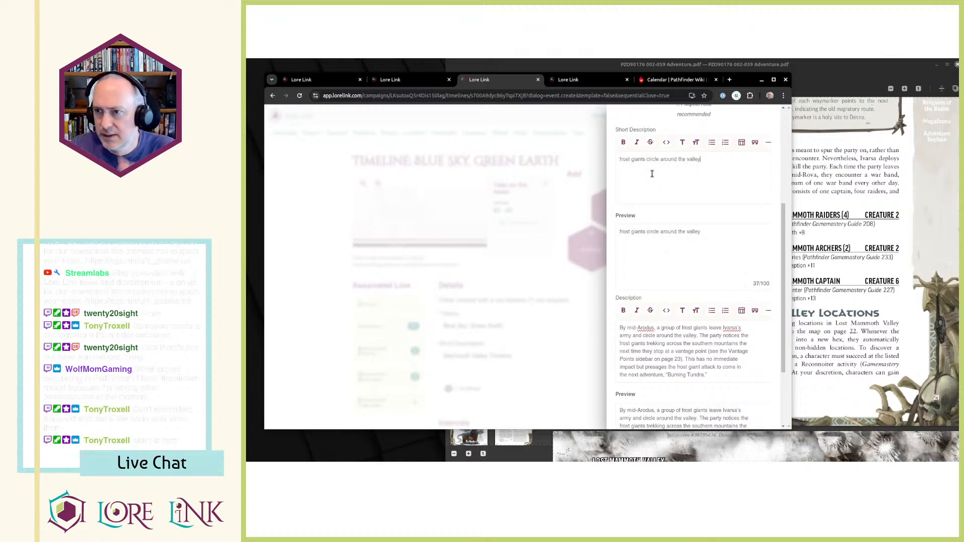
pyautogui.press('Delete')
pyautogui.write('F')
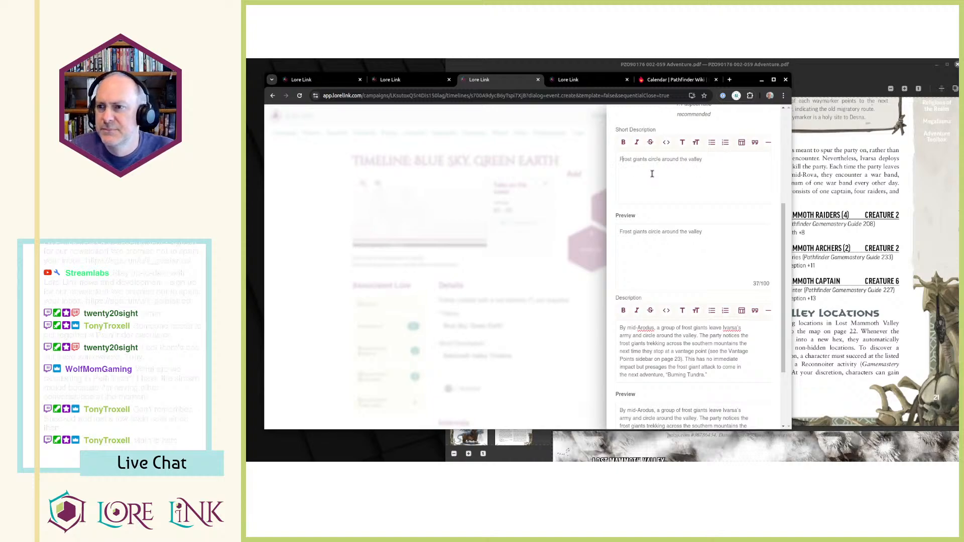
pyautogui.scroll(-2, 682, 284)
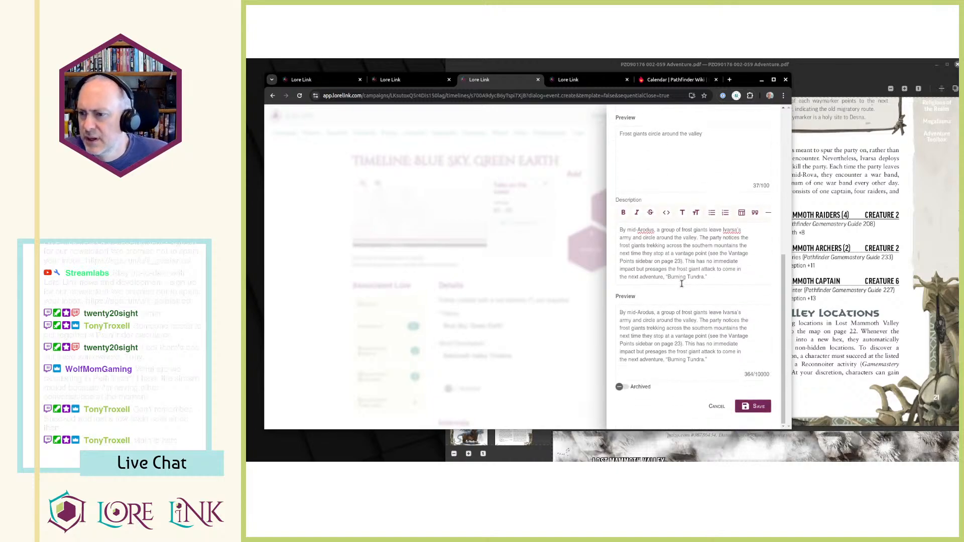
pyautogui.click(754, 406)
# Check the calculated day in the calculator, set the event's index to 138, and associate it with the timeline.
pyautogui.hotkey('alt', 'Tab')
pyautogui.hotkey('alt', 'Tab')
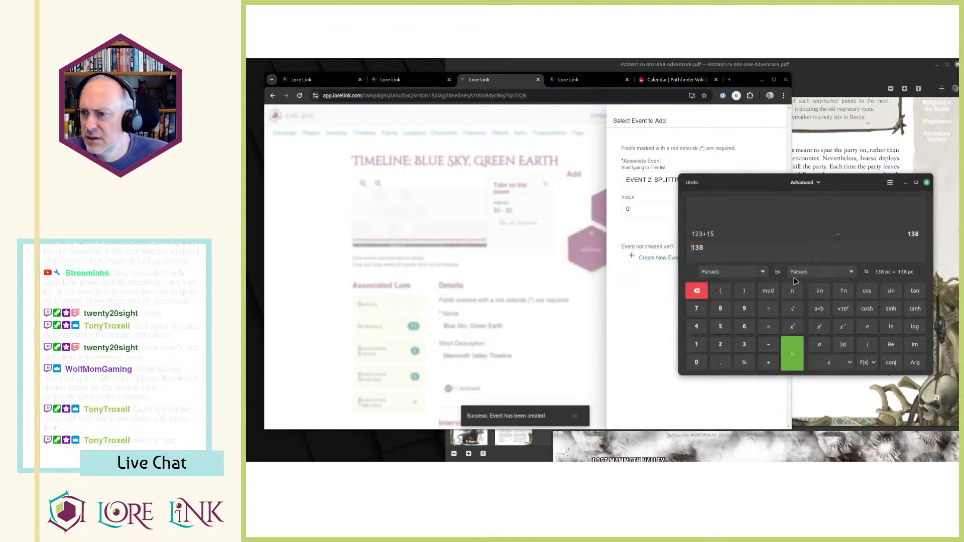
pyautogui.click(663, 285)
pyautogui.click(657, 208)
pyautogui.hotkey('ctrl', 's')
pyautogui.press('Escape')
pyautogui.hotkey('ctrl', 'a')
pyautogui.write('138')
pyautogui.click(736, 234)
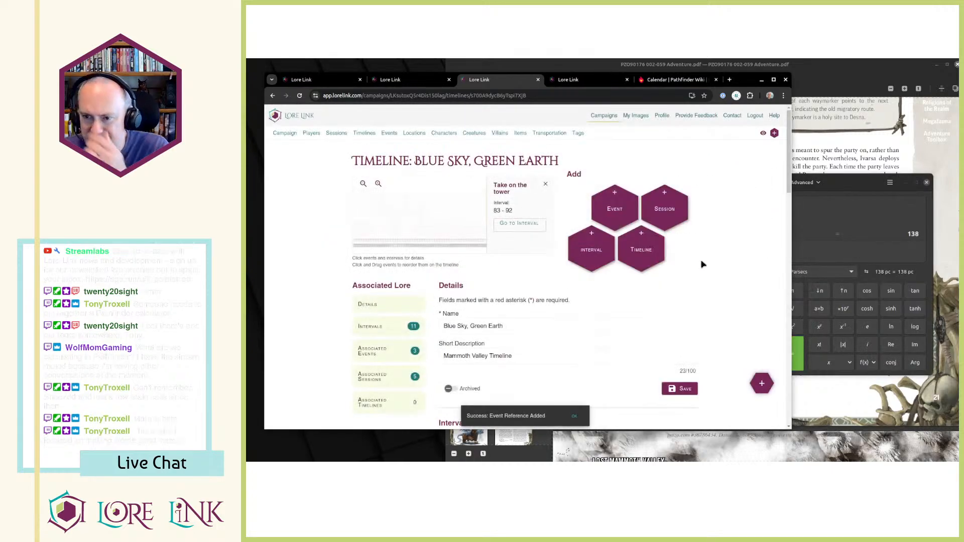
# Check where Event 1 and Event 2 fall on the campaign's timeline and in the timeline's interval and associated event lists.
pyautogui.scroll(-3, 588, 321)
pyautogui.scroll(-3, 621, 318)
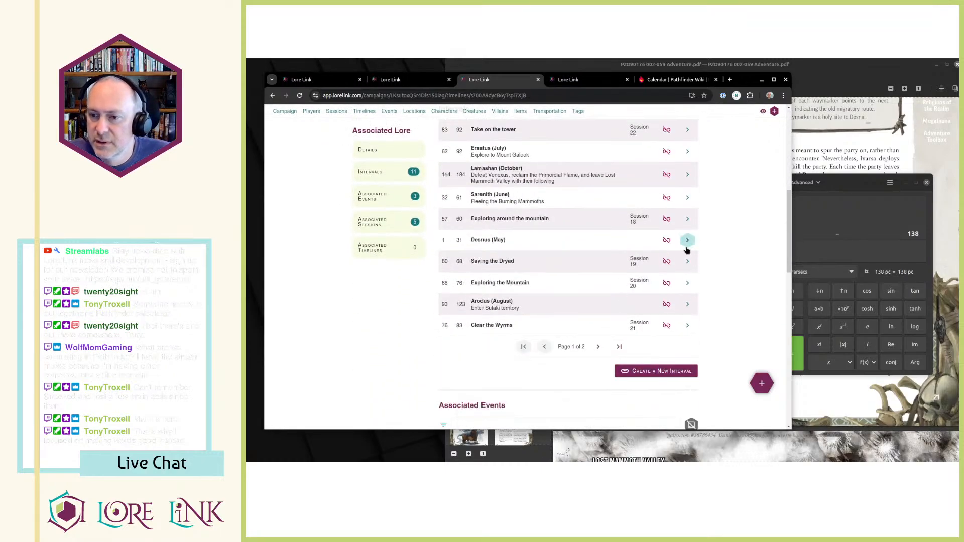
pyautogui.scroll(10, 621, 318)
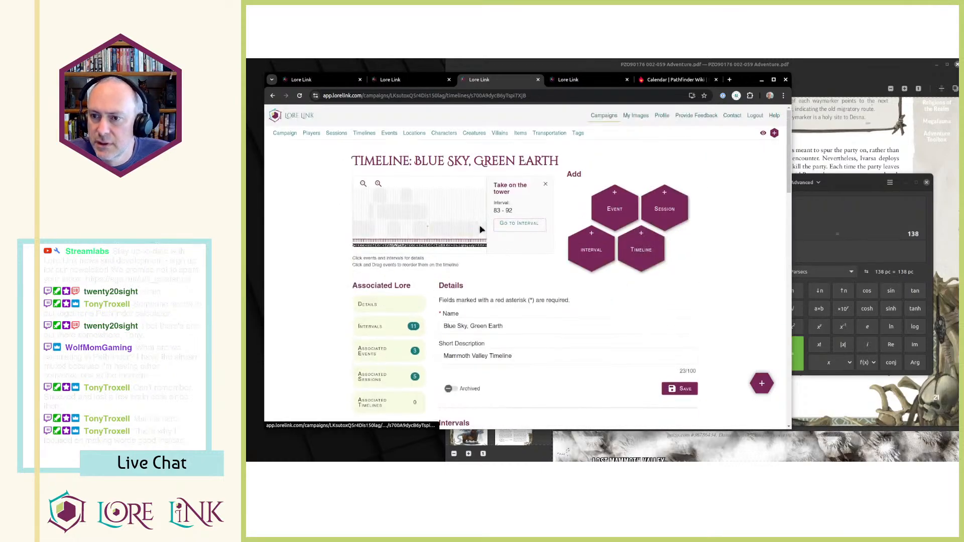
pyautogui.scroll(-6, 628, 256)
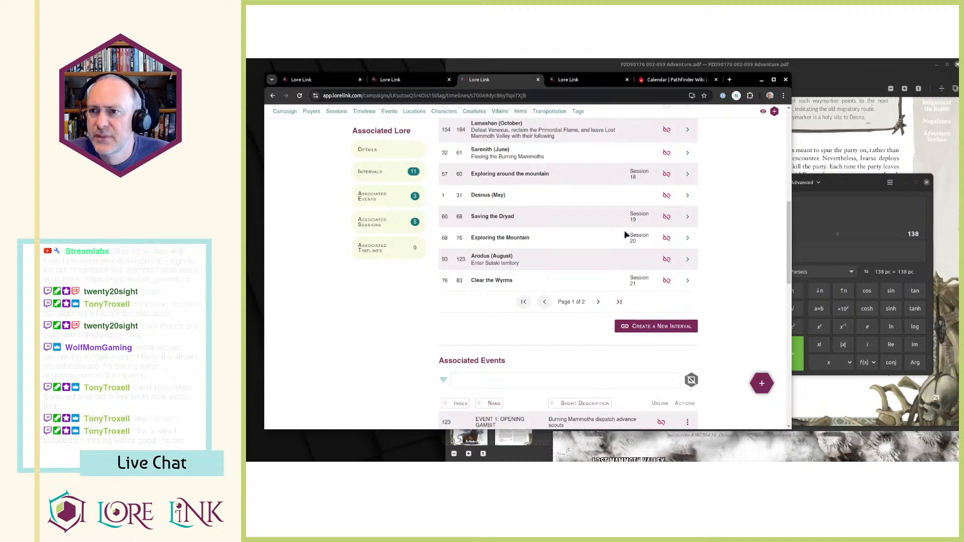
pyautogui.hotkey('ctrl', 'Tab')
pyautogui.hotkey('ctrl', 'Tab')
pyautogui.hotkey('ctrl', 'Tab')
pyautogui.scroll(-5, 574, 248)
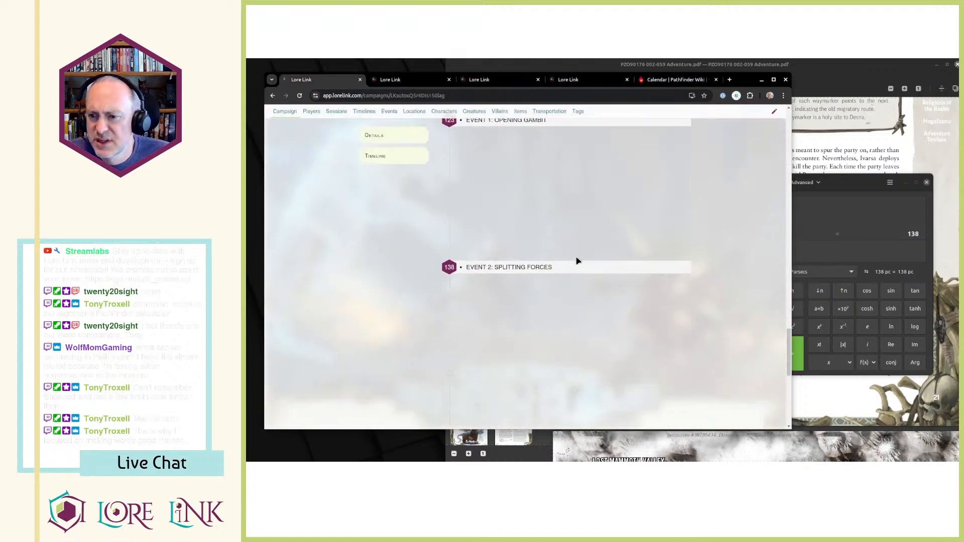
pyautogui.scroll(5, 577, 261)
pyautogui.scroll(-1, 570, 253)
pyautogui.scroll(-2, 542, 256)
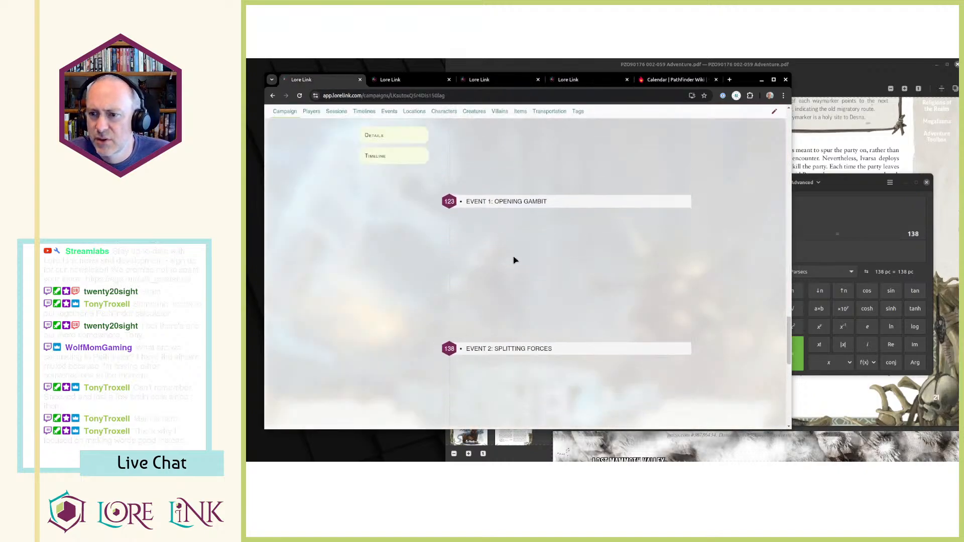
pyautogui.scroll(2, 542, 226)
pyautogui.hotkey('ctrl', 'Tab')
pyautogui.hotkey('ctrl', 'Tab')
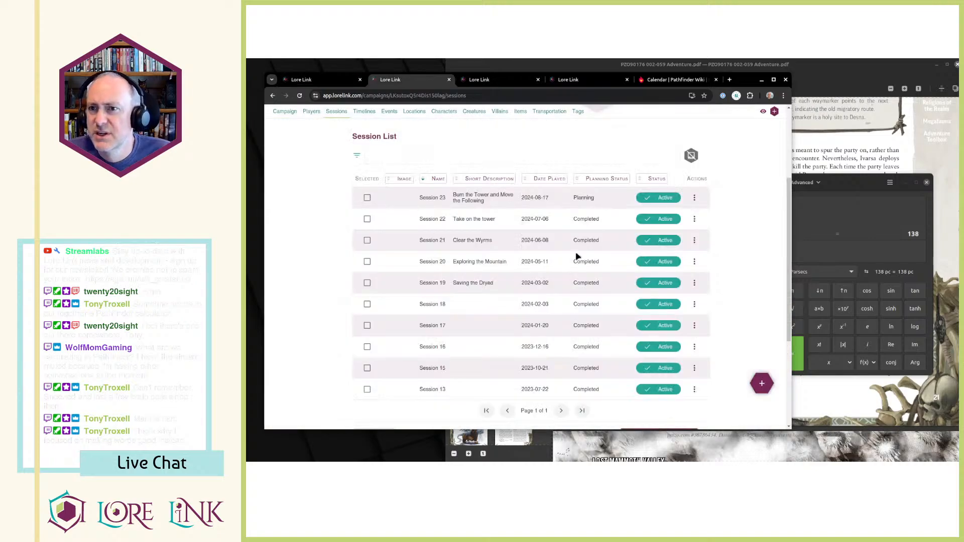
pyautogui.scroll(4, 577, 256)
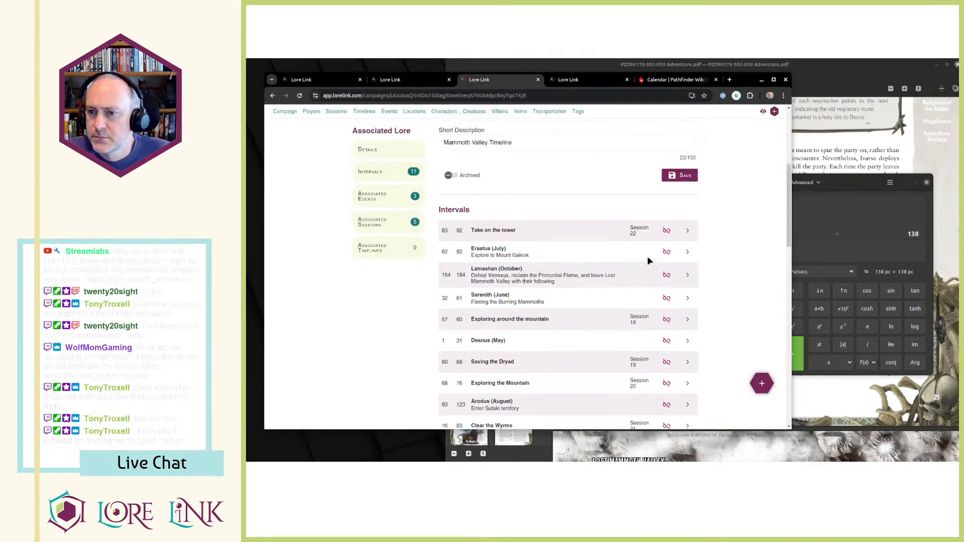
pyautogui.scroll(-6, 745, 199)
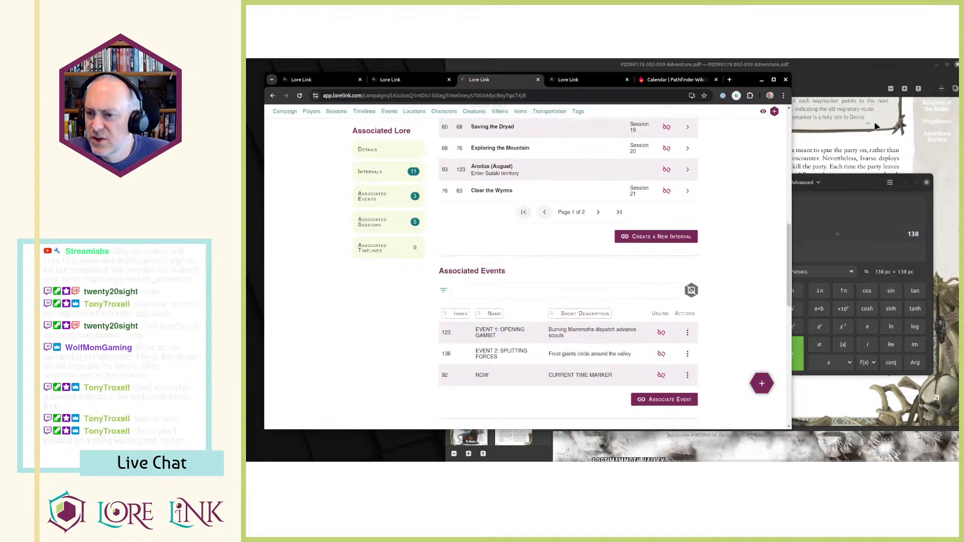
# Read the "EVENT 3: WAR BANDS" section in the adventure PDF and look back over the Valley Events page.
pyautogui.click(876, 128)
pyautogui.moveTo(604, 306); pyautogui.dragTo(663, 306)
pyautogui.click(308, 333)
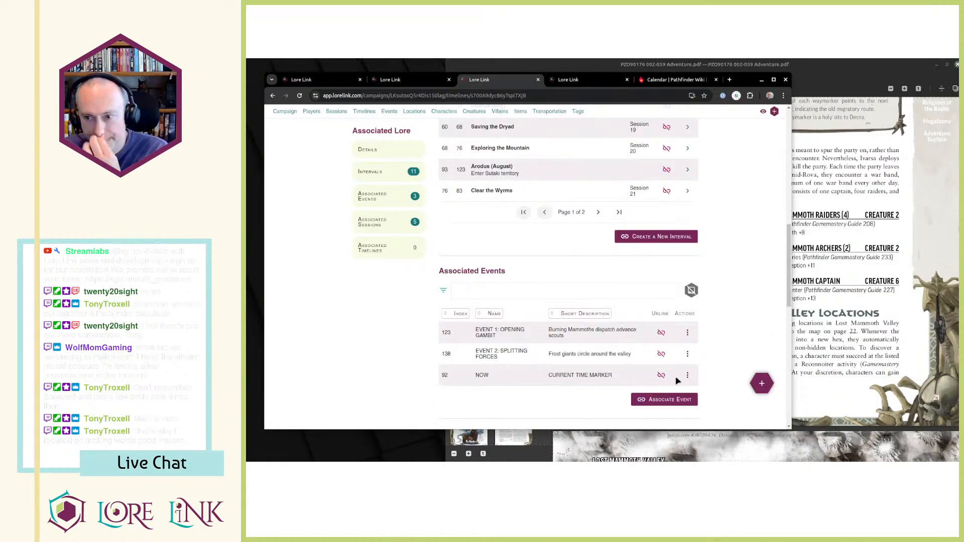
pyautogui.click(826, 273)
pyautogui.moveTo(635, 323); pyautogui.dragTo(707, 365)
pyautogui.click(683, 351)
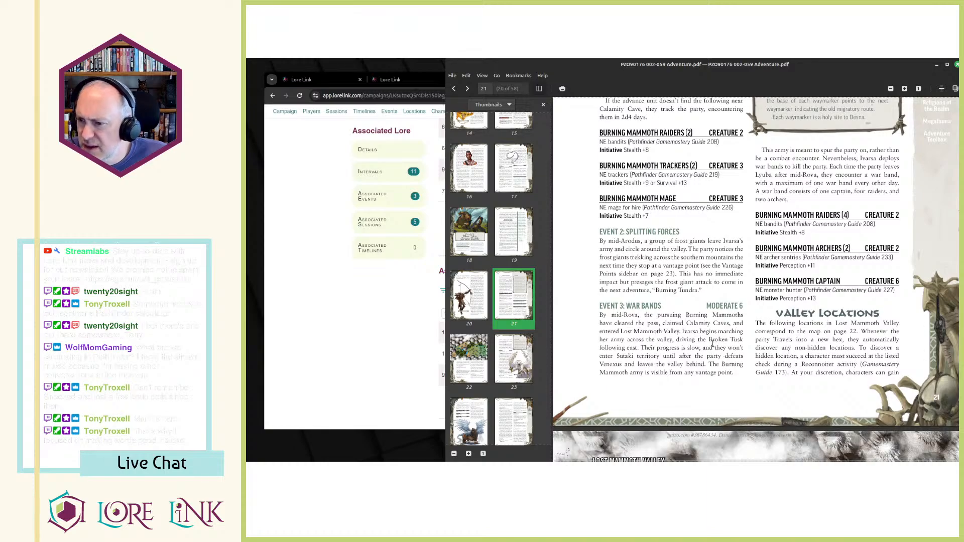
pyautogui.scroll(-1, 719, 324)
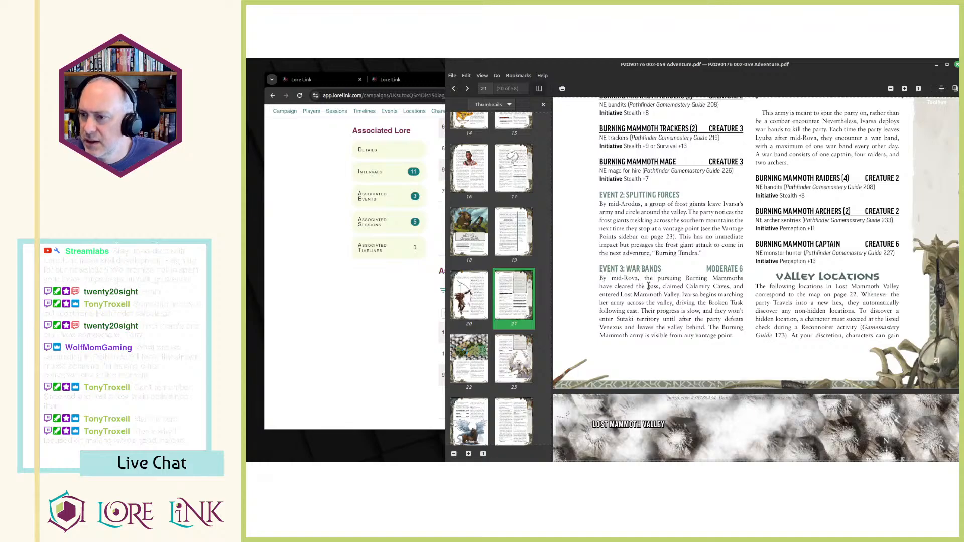
pyautogui.scroll(-3, 741, 333)
pyautogui.scroll(8, 734, 334)
pyautogui.scroll(4, 731, 334)
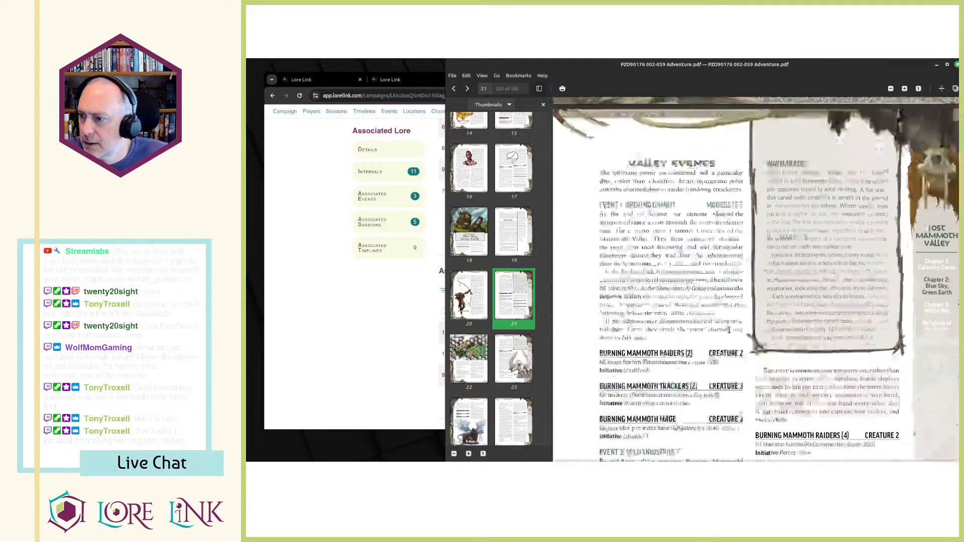
pyautogui.scroll(-6, 723, 331)
pyautogui.click(415, 321)
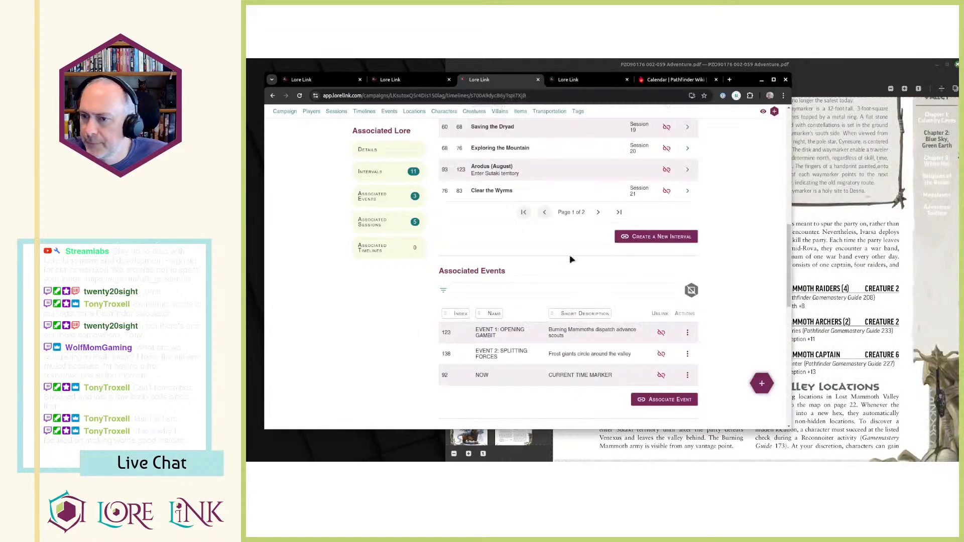
# Compare the day ranges of the Rova (September) and Arodus (August) intervals on the Blue Sky, Green Earth timeline chart.
pyautogui.click(570, 81)
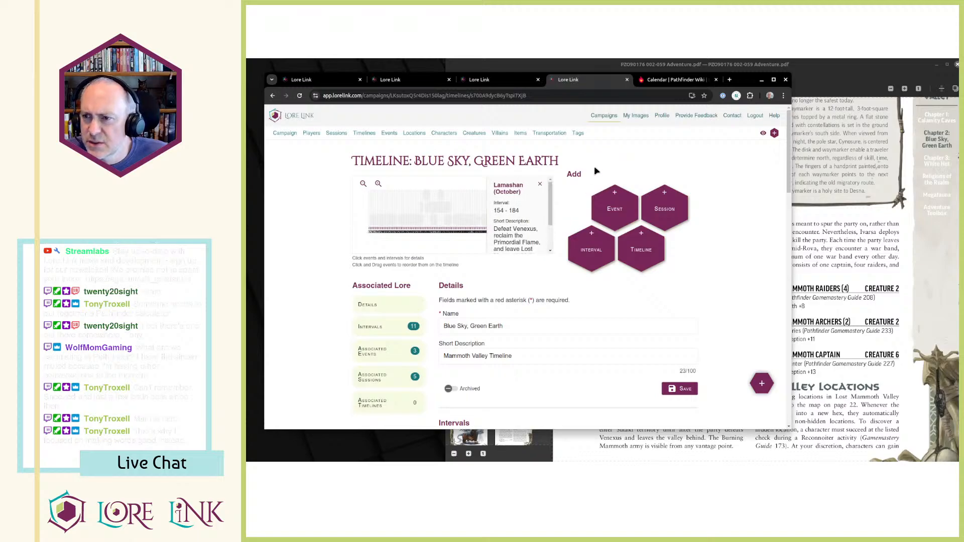
pyautogui.click(540, 185)
pyautogui.click(502, 223)
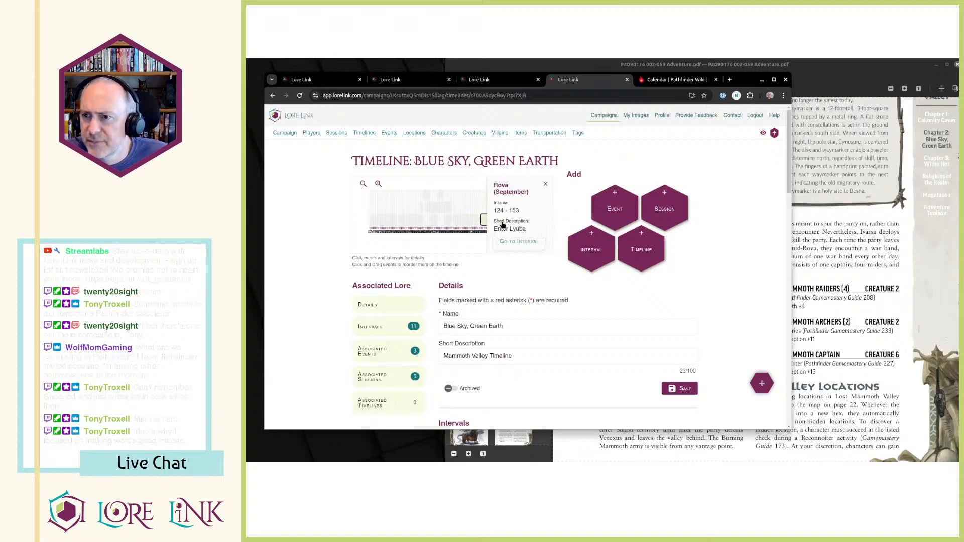
pyautogui.click(545, 184)
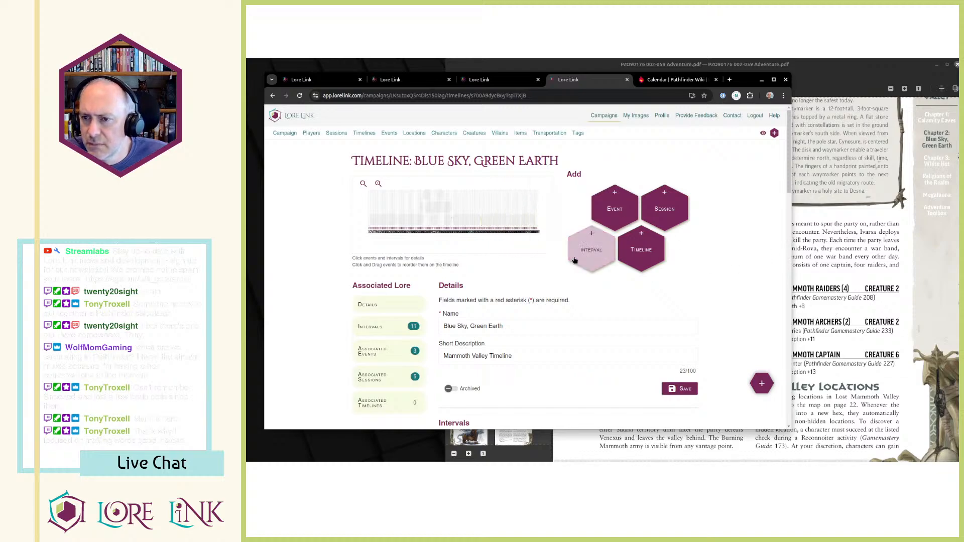
pyautogui.scroll(-3, 553, 266)
pyautogui.click(849, 253)
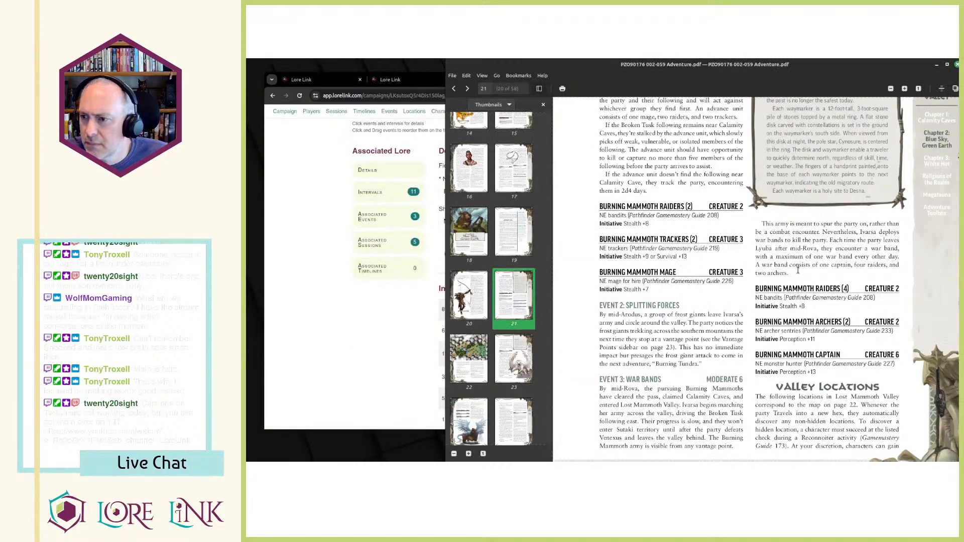
pyautogui.click(434, 177)
pyautogui.scroll(2, 524, 216)
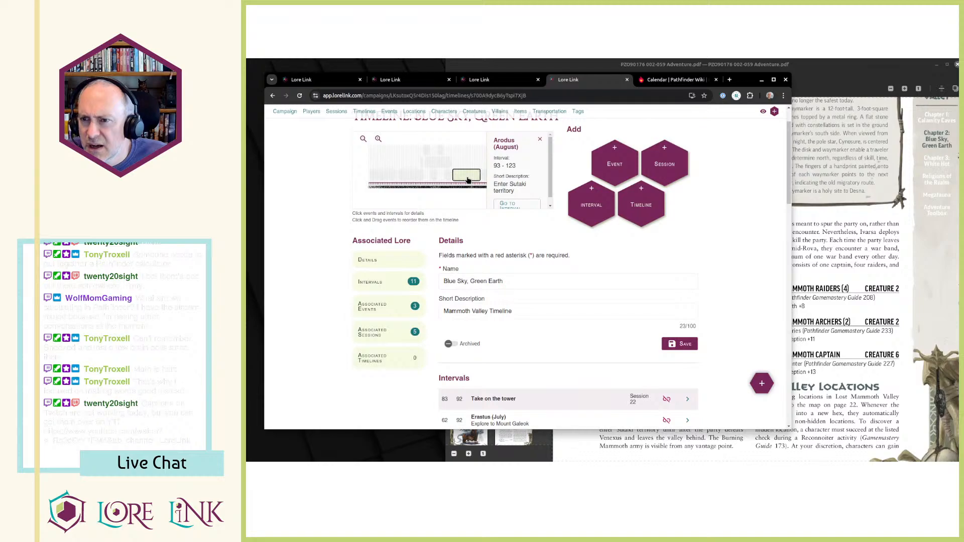
pyautogui.click(484, 177)
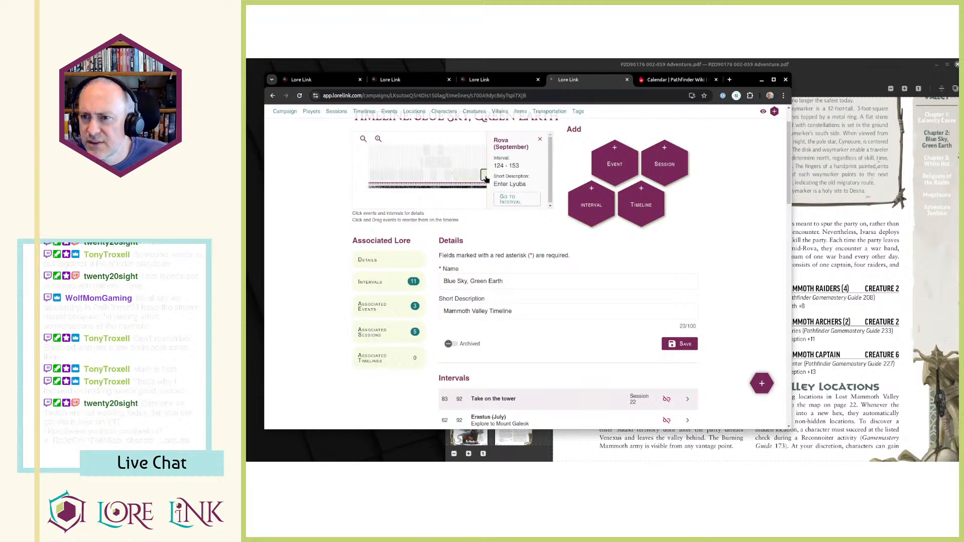
pyautogui.click(466, 176)
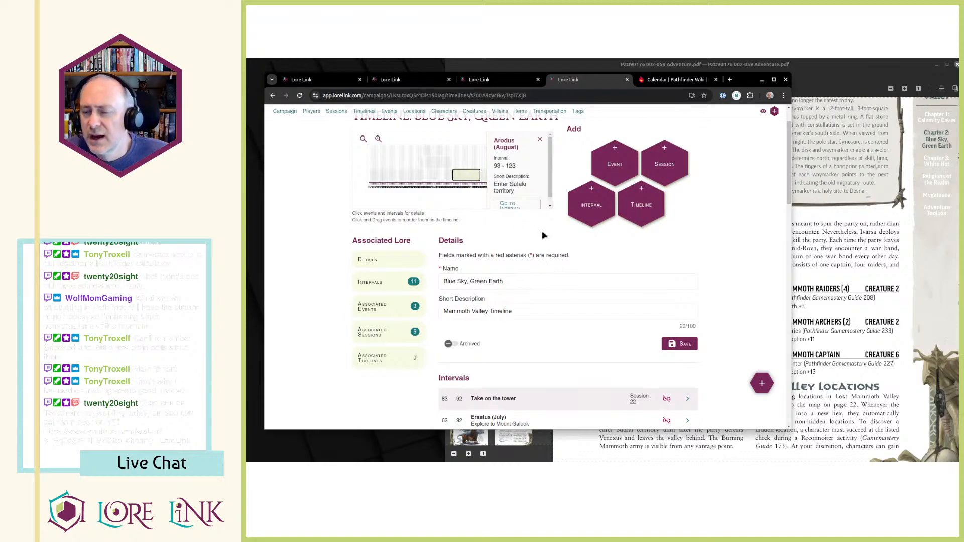
# Calculate the mid-Arodus day in the calculator as 93+15.
pyautogui.click(60, 461)
pyautogui.write('93+15138')
pyautogui.hotkey('shift', 'End')
pyautogui.press('Delete')
pyautogui.press('Return')
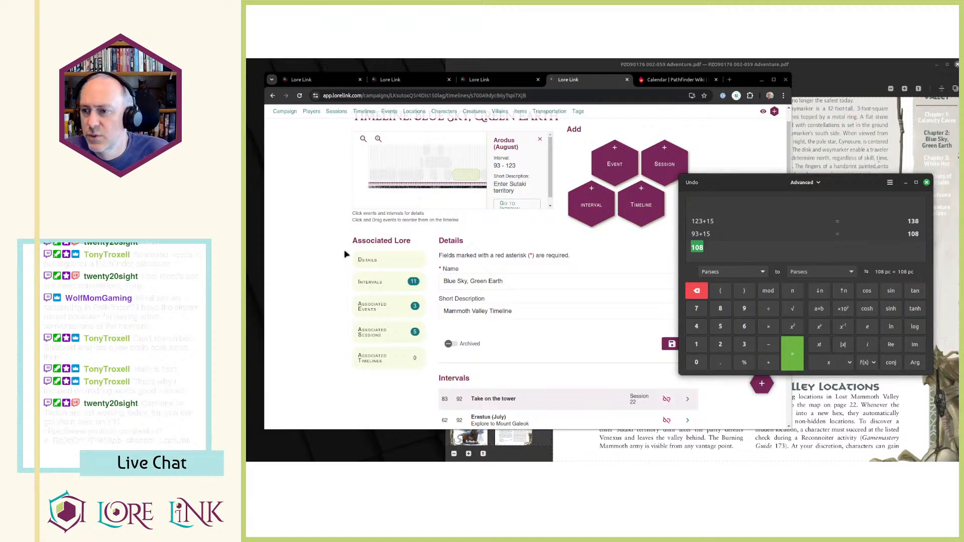
pyautogui.click(573, 260)
pyautogui.scroll(-9, 573, 260)
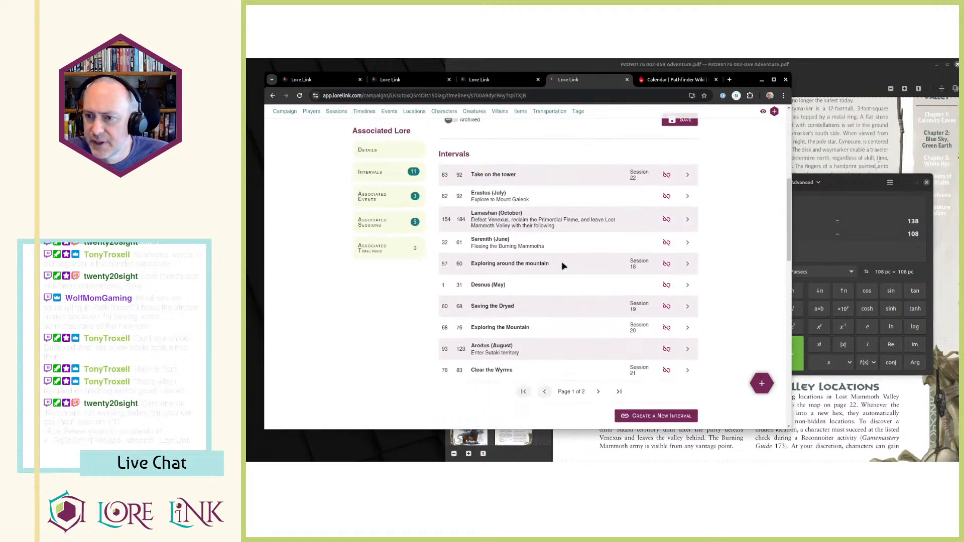
pyautogui.click(687, 310)
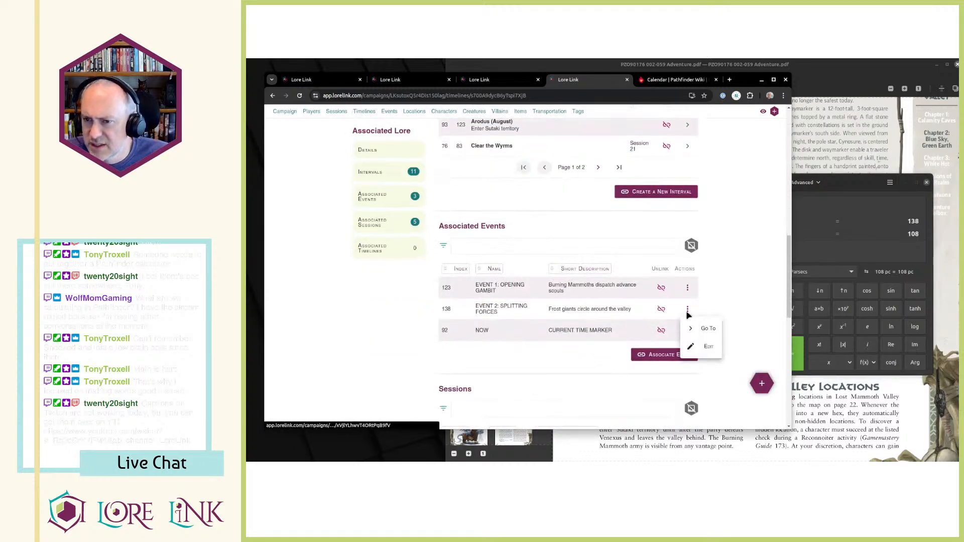
pyautogui.click(738, 280)
# Reread the Event 1 and Event 2 paragraphs in the adventure PDF to compare the dates they give.
pyautogui.click(834, 152)
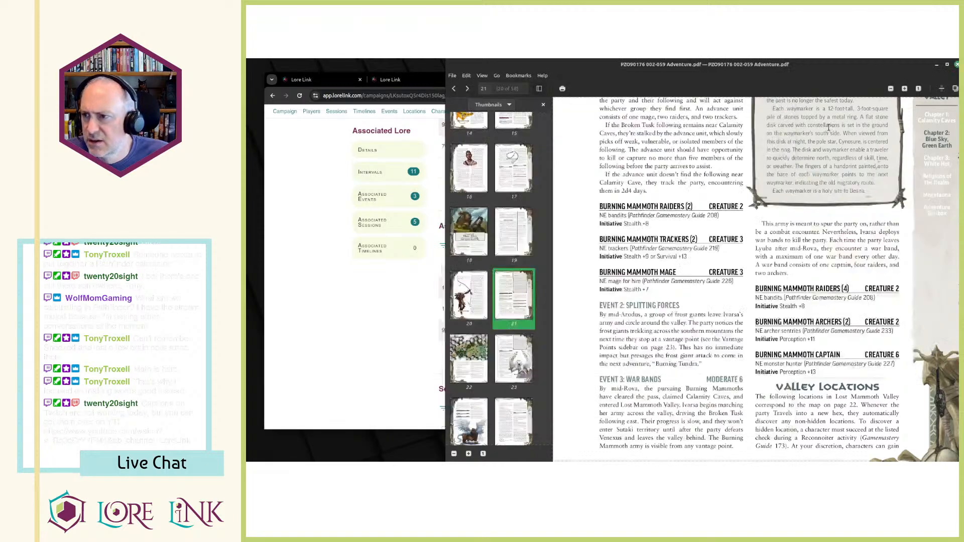
pyautogui.scroll(3, 627, 318)
pyautogui.moveTo(627, 190); pyautogui.dragTo(651, 275)
pyautogui.click(651, 275)
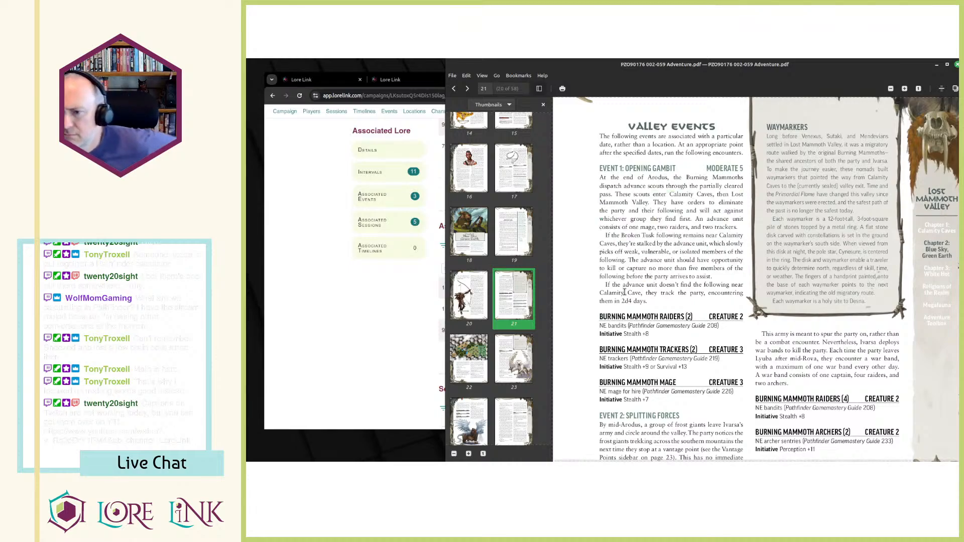
pyautogui.moveTo(600, 178); pyautogui.dragTo(617, 192)
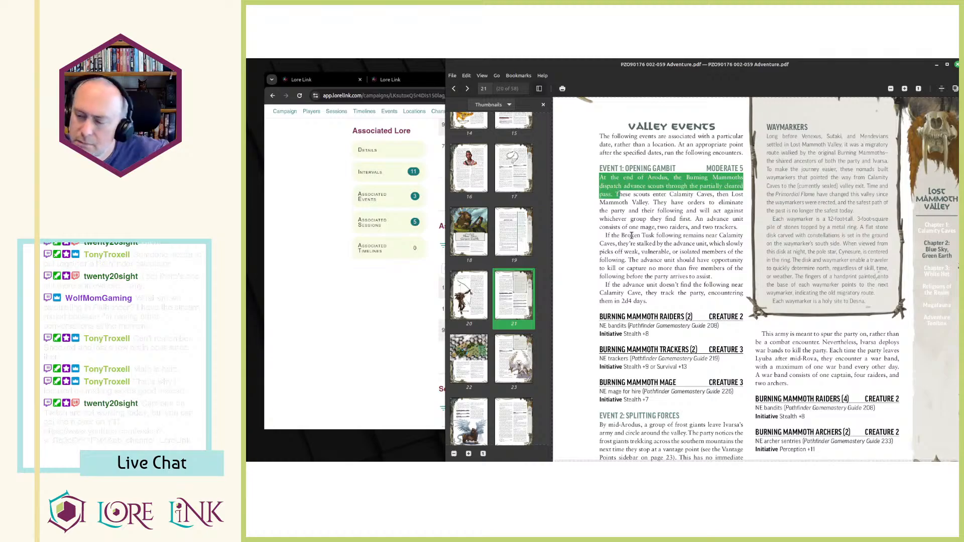
pyautogui.scroll(-3, 632, 236)
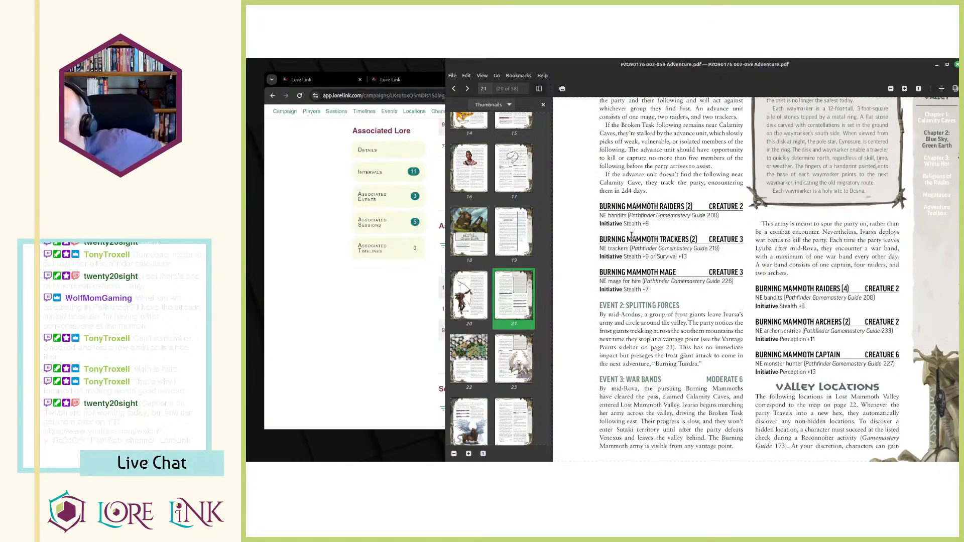
pyautogui.scroll(3, 647, 234)
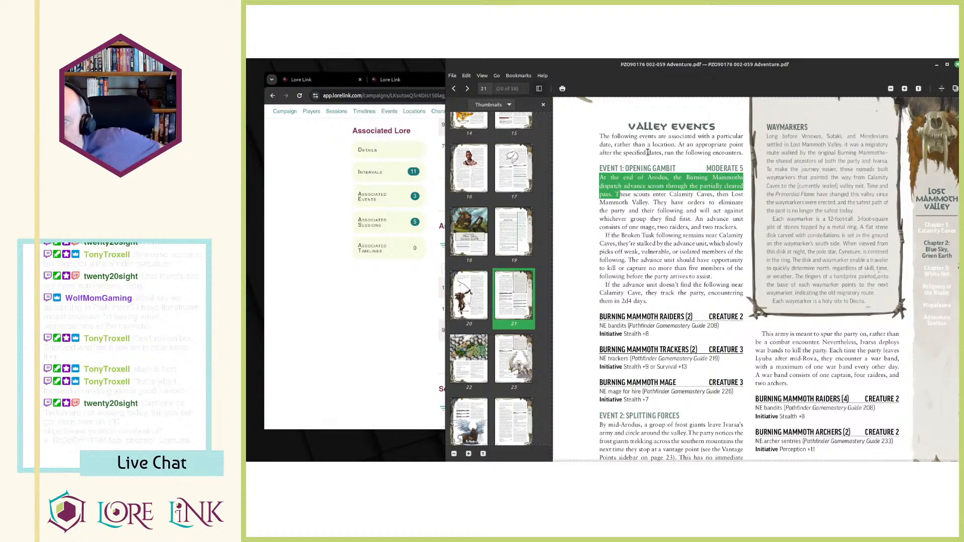
pyautogui.click(617, 166)
pyautogui.moveTo(616, 166); pyautogui.dragTo(665, 211)
pyautogui.click(665, 211)
pyautogui.scroll(-2, 661, 201)
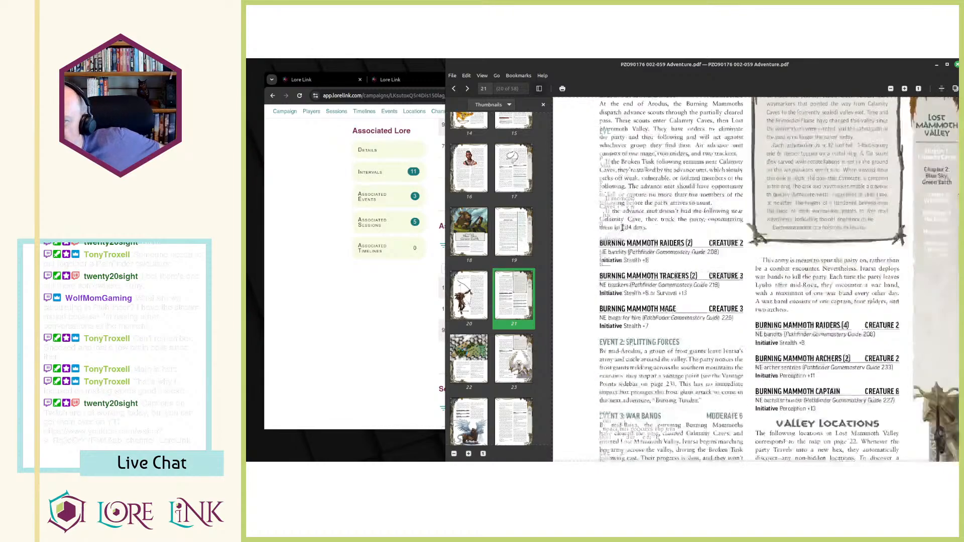
pyautogui.moveTo(602, 342); pyautogui.dragTo(670, 375)
pyautogui.click(671, 375)
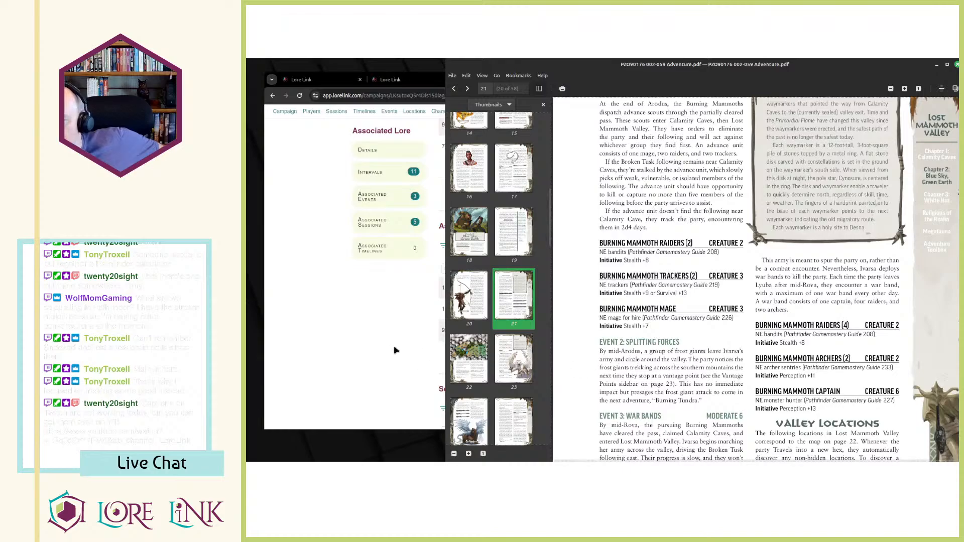
# Review the details of "EVENT 1: OPENING GAMBIT" in the PDF, and return to the timeline's associated events list.
pyautogui.scroll(3, 698, 366)
pyautogui.scroll(-3, 698, 366)
pyautogui.scroll(5, 697, 367)
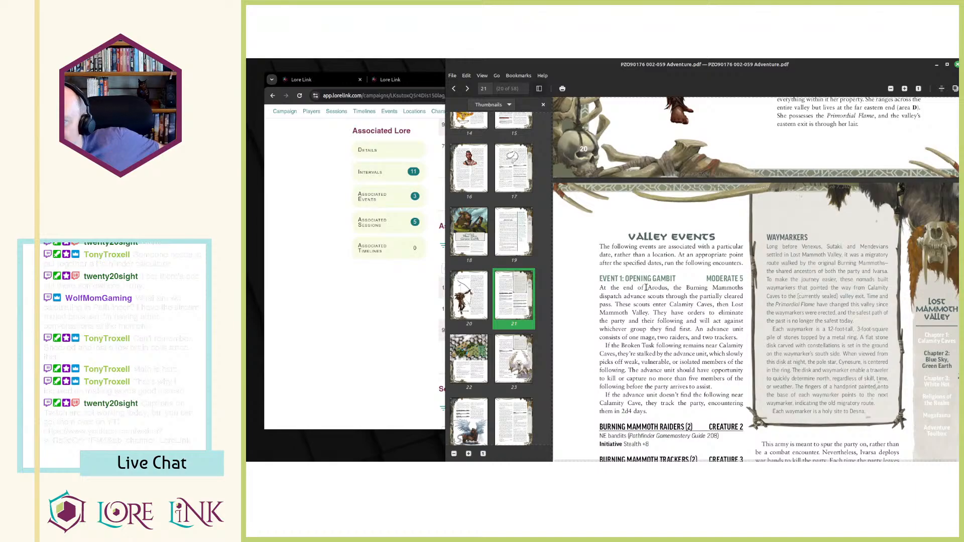
pyautogui.moveTo(636, 290); pyautogui.dragTo(647, 354)
pyautogui.click(646, 354)
pyautogui.scroll(-3, 646, 355)
pyautogui.scroll(2, 646, 355)
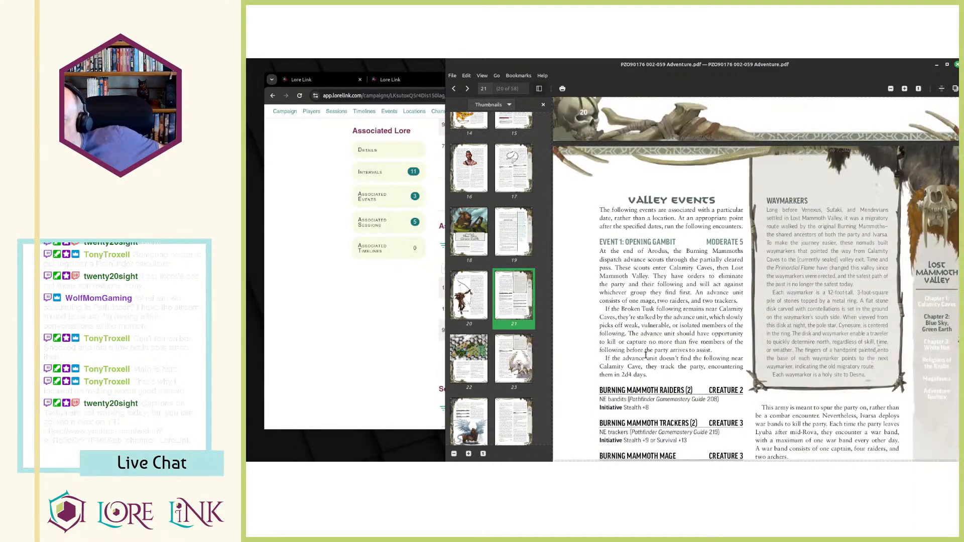
pyautogui.moveTo(625, 285)
pyautogui.mouseDown()
pyautogui.moveTo(678, 297)
pyautogui.moveTo(632, 318)
pyautogui.moveTo(650, 382)
pyautogui.moveTo(631, 290)
pyautogui.mouseUp()
pyautogui.click(631, 286)
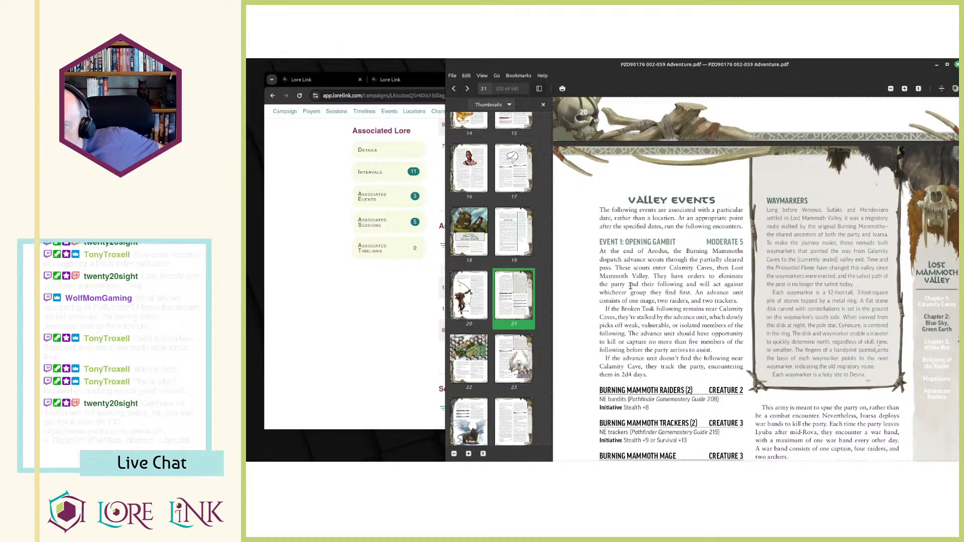
pyautogui.moveTo(649, 378)
pyautogui.mouseDown()
pyautogui.moveTo(628, 366)
pyautogui.moveTo(599, 296)
pyautogui.moveTo(642, 377)
pyautogui.mouseUp()
pyautogui.click(599, 295)
pyautogui.click(583, 338)
pyautogui.click(371, 355)
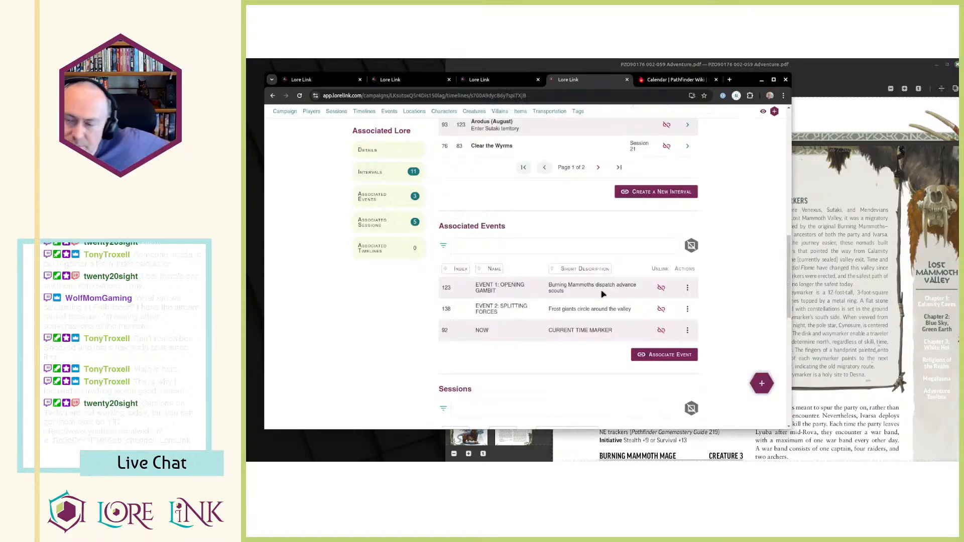
pyautogui.scroll(3, 603, 281)
pyautogui.scroll(-5, 603, 273)
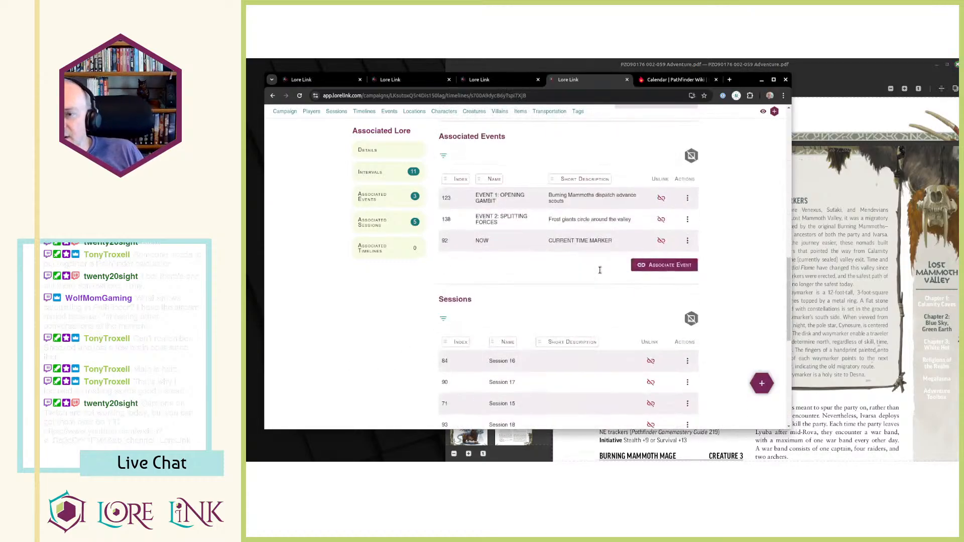
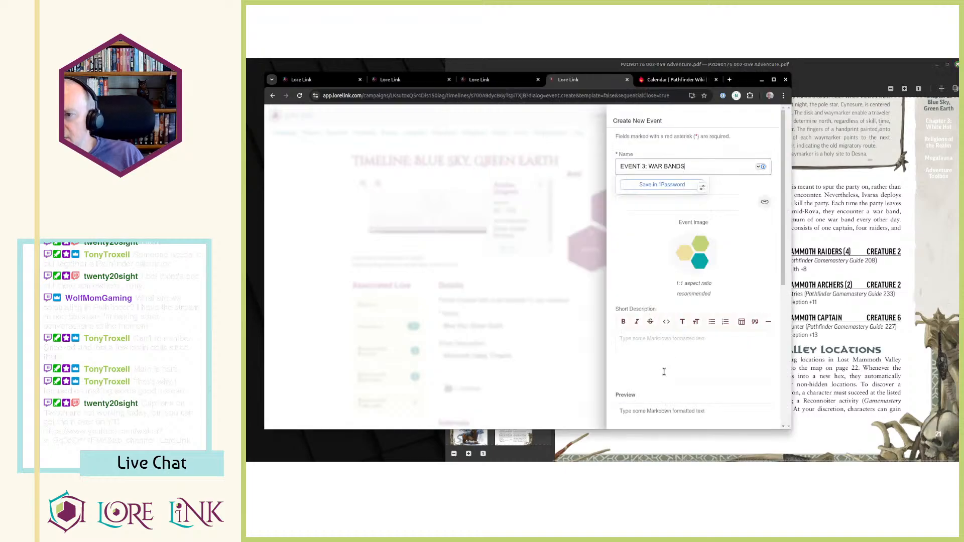
# Paste the copied paragraph starting "By mid-Rova" as the description of the new event "EVENT 3: WAR BANDS".
pyautogui.scroll(-5, 663, 369)
pyautogui.write("By mid-Rova, the pursuing Burning Mammoths have cleared the pass, claimed Calamity Caves, and entered Lost Mammoth Valley. Ivarsa begins marching her army across the valley, driving the Broken Tusk following east. Their progress is slow, and they won't enter Sutaki territory until after the party defeats Venexus and leaves the valley behind. The Burning Mammoth army is visible from any vantage point.")
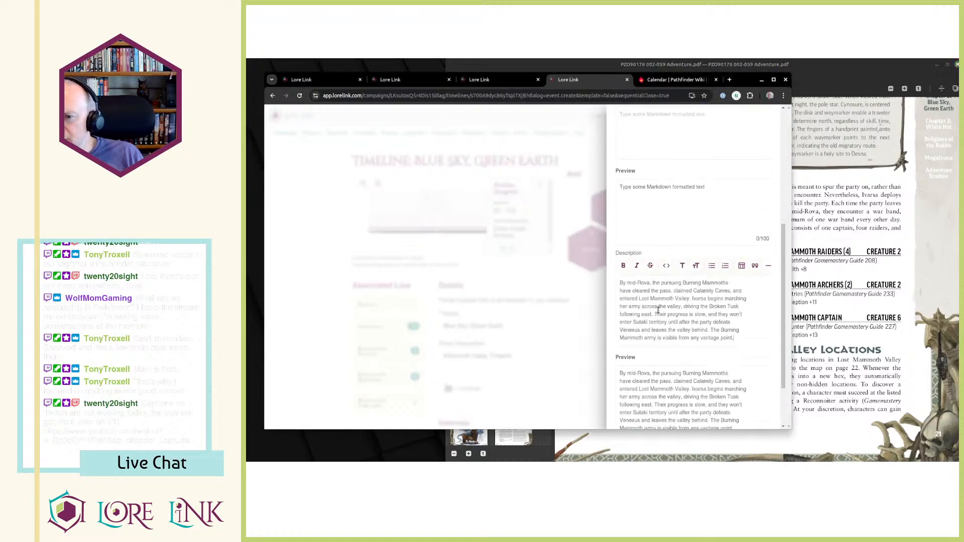
pyautogui.scroll(5, 673, 321)
# Copy "Burning Mammoths have cleared the pass, claimed Calamity Caves, and entered Lost Mammoth Valley." from the PDF into the event's short description.
pyautogui.hotkey('alt', 'Tab')
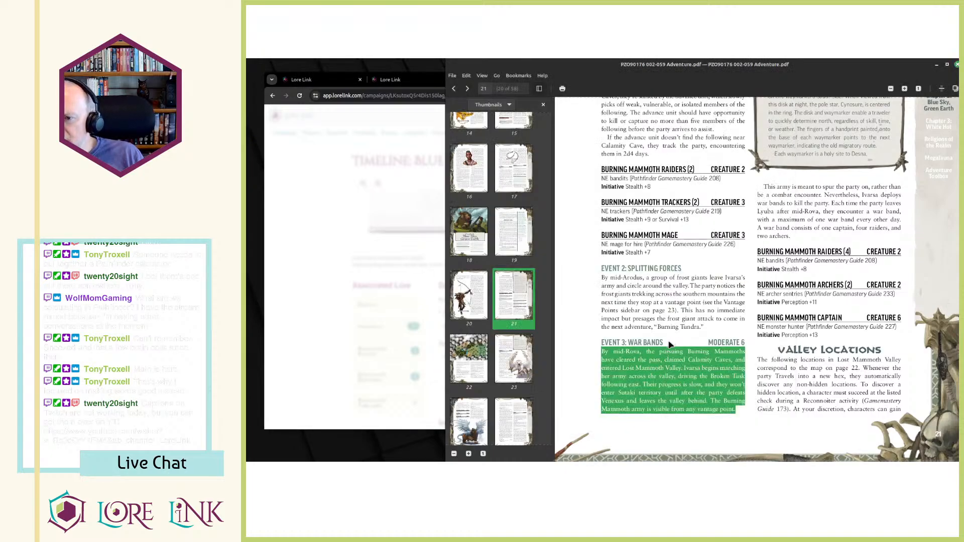
pyautogui.click(658, 355)
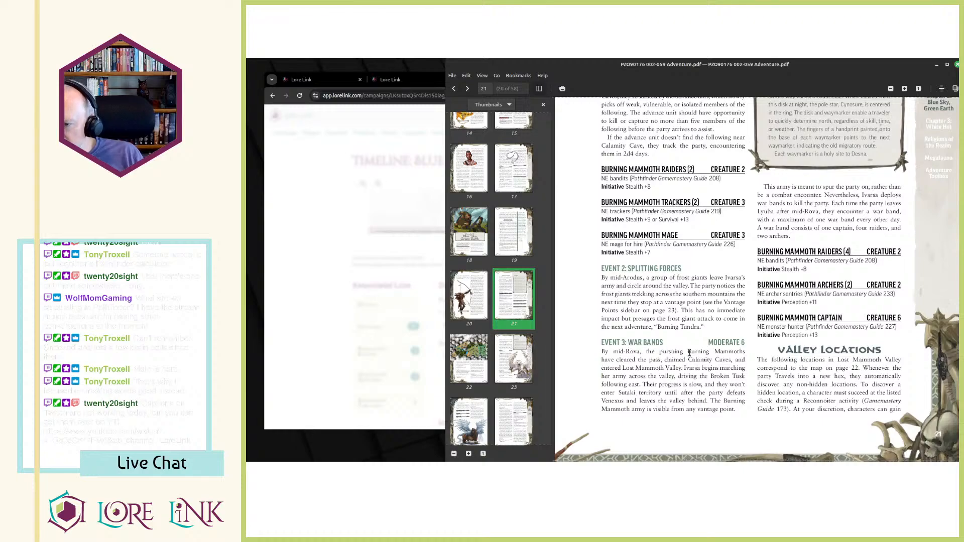
pyautogui.moveTo(690, 353)
pyautogui.mouseDown()
pyautogui.moveTo(712, 354)
pyautogui.moveTo(664, 370)
pyautogui.moveTo(674, 369)
pyautogui.mouseUp()
pyautogui.hotkey('ctrl', 'c')
pyautogui.hotkey('alt', 'Tab')
pyautogui.click(664, 284)
pyautogui.hotkey('ctrl', 'v')
# Append the PDF paragraph starting "This army is meant to spur the party on" to the event's description and save the event.
pyautogui.hotkey('alt', 'Tab')
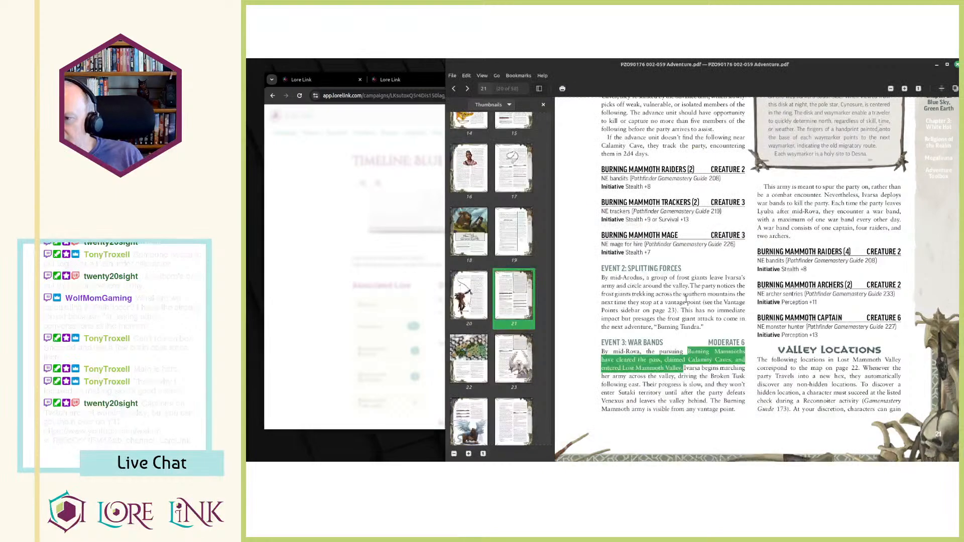
pyautogui.scroll(5, 767, 279)
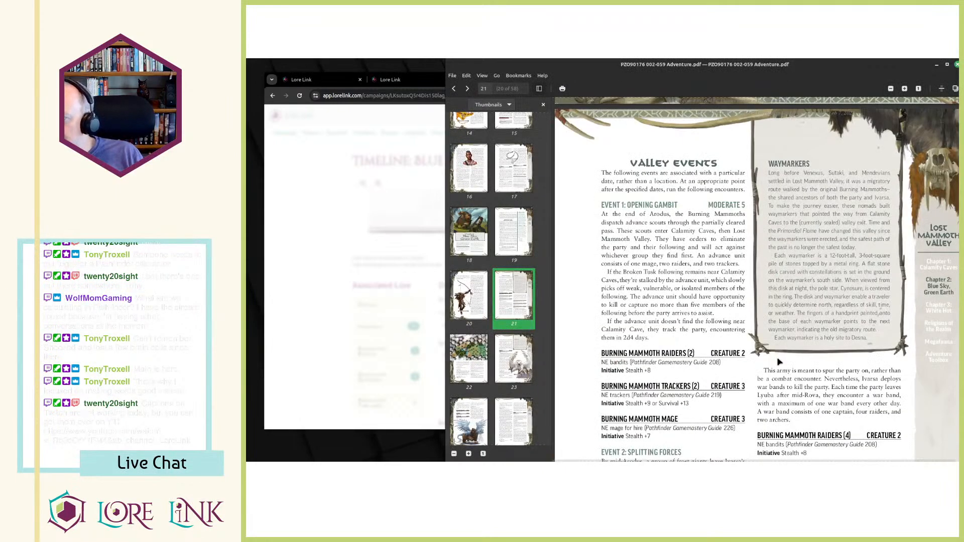
pyautogui.moveTo(764, 372); pyautogui.dragTo(794, 421)
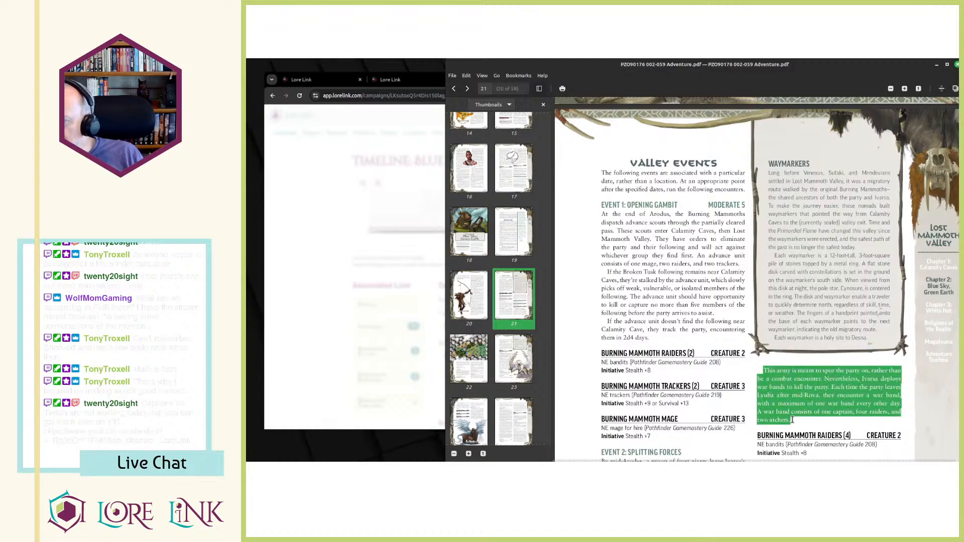
pyautogui.hotkey('alt', 'Tab')
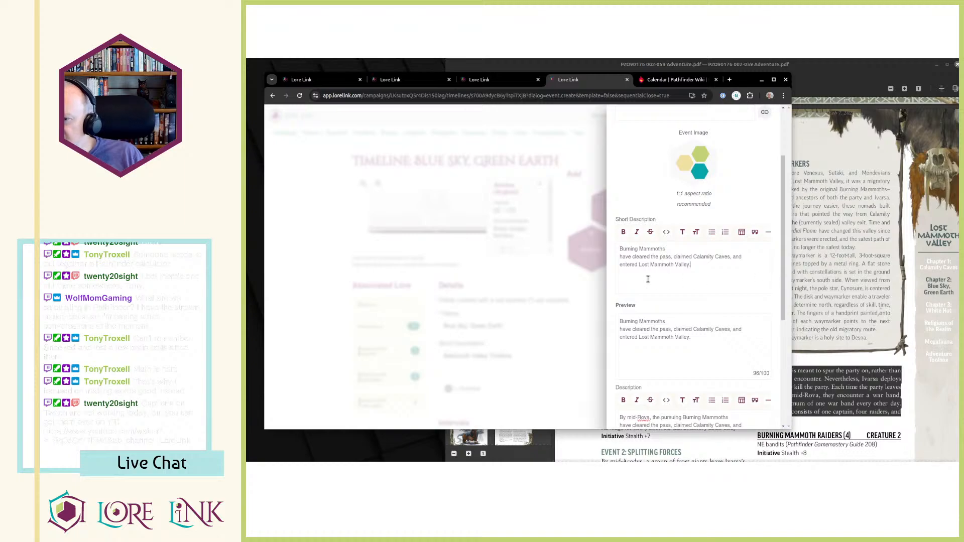
pyautogui.scroll(-4, 648, 279)
pyautogui.scroll(3, 716, 263)
pyautogui.scroll(-3, 748, 235)
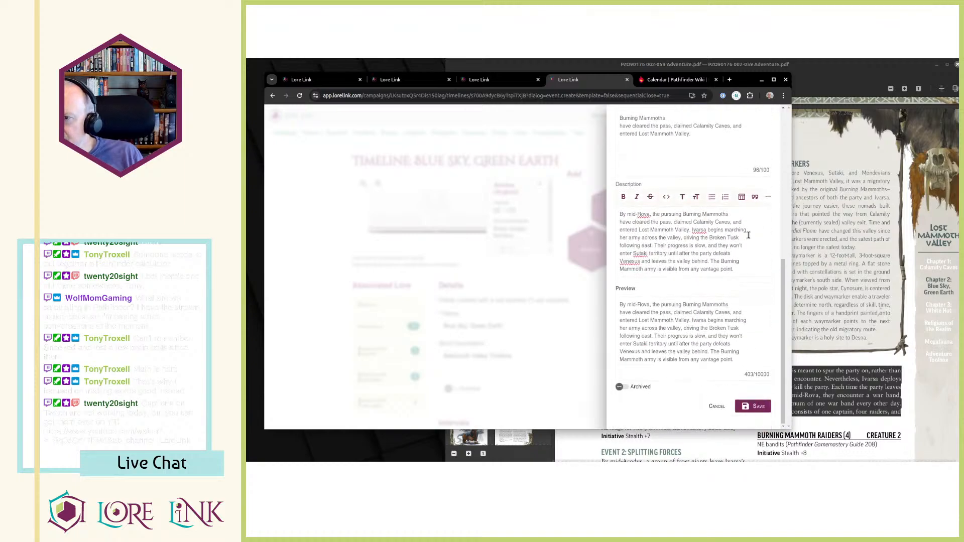
pyautogui.click(752, 271)
pyautogui.hotkey('ctrl', 'v')
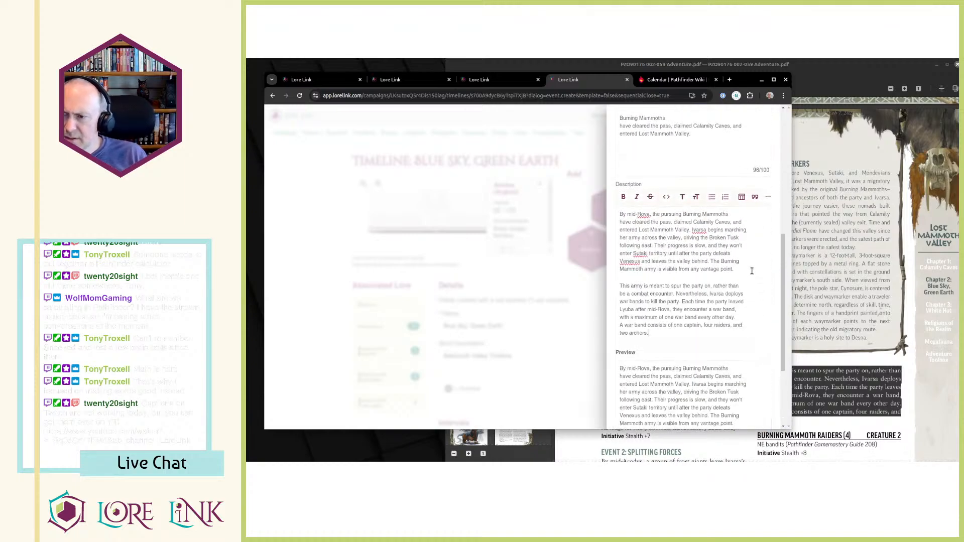
pyautogui.scroll(-3, 756, 301)
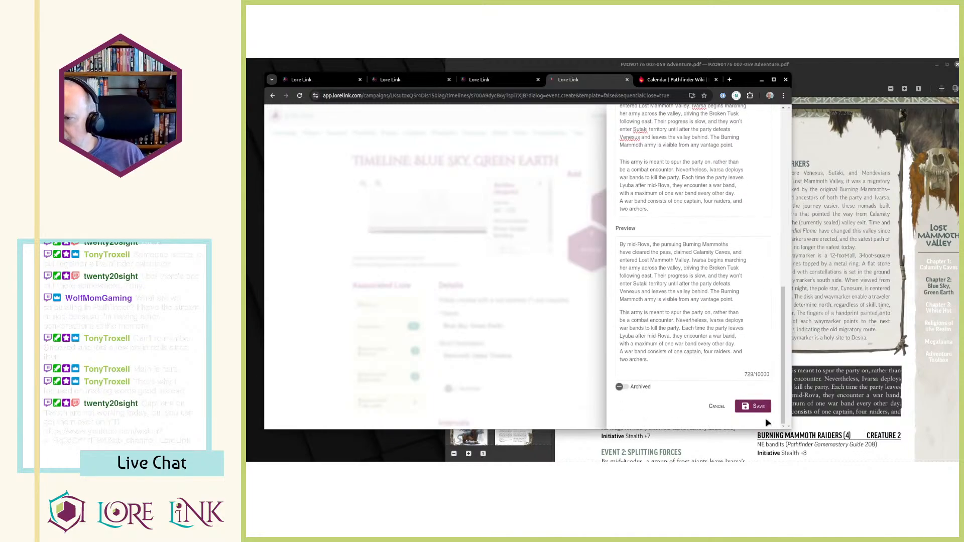
pyautogui.click(755, 407)
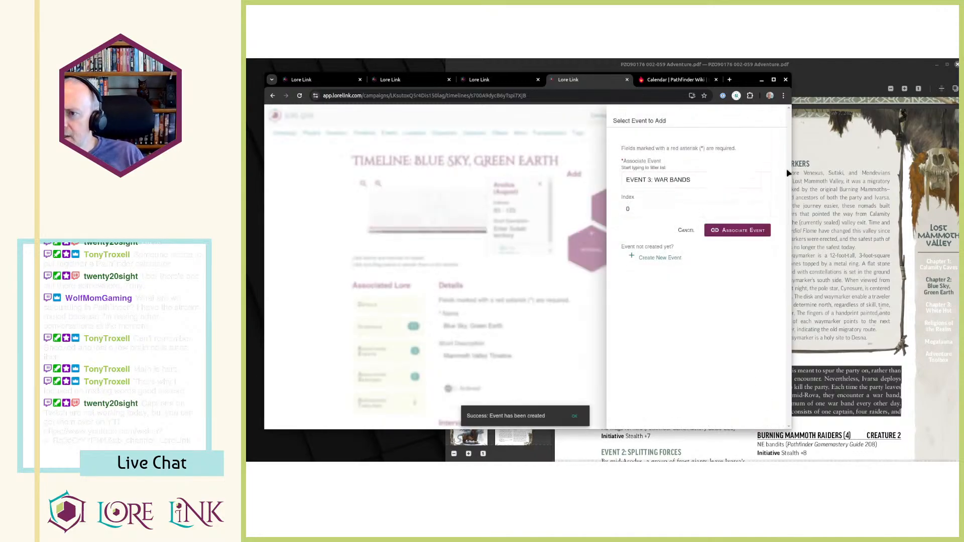
# Look up the day range of the Rova (September) interval in the other copy of the Blue Sky, Green Earth timeline.
pyautogui.click(806, 251)
pyautogui.hotkey('alt', 'Tab')
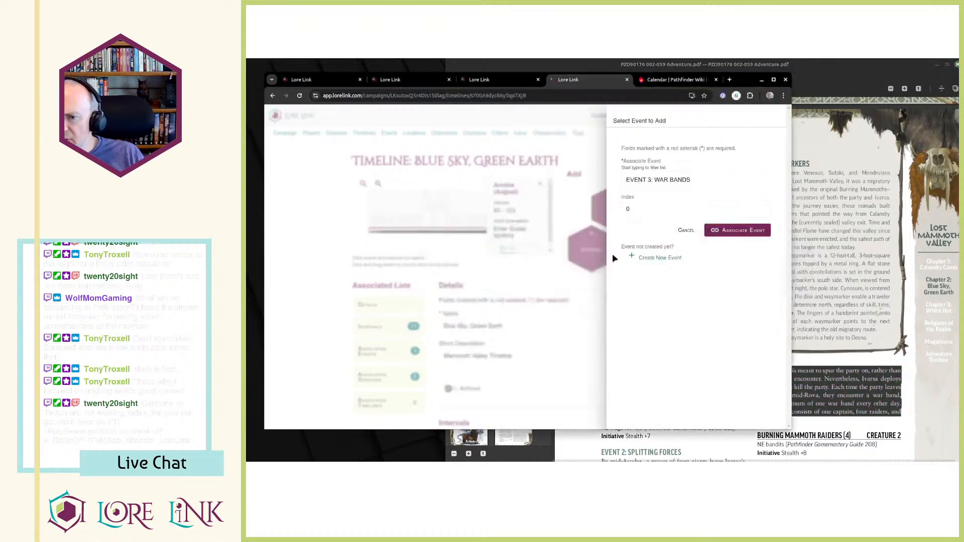
pyautogui.click(479, 79)
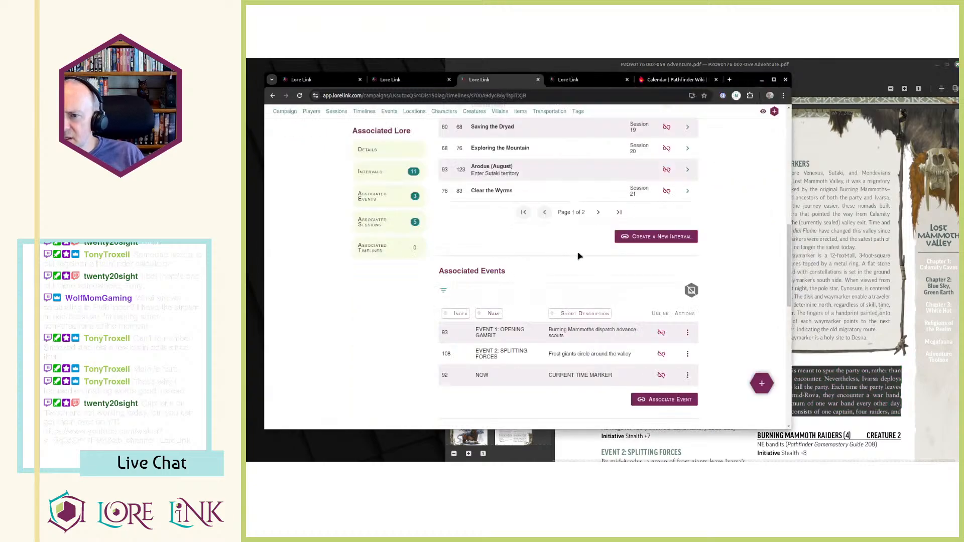
pyautogui.scroll(1, 553, 304)
pyautogui.scroll(-4, 593, 259)
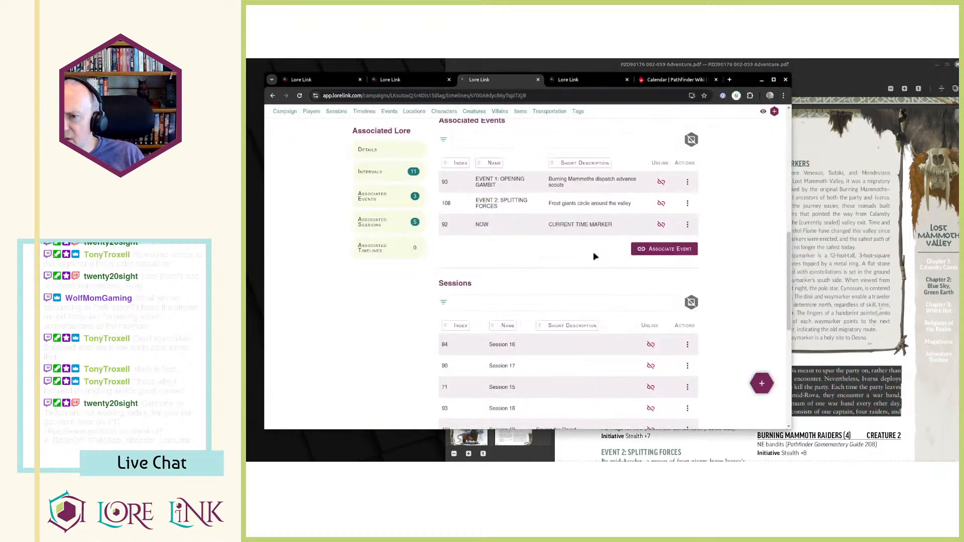
pyautogui.scroll(1, 577, 254)
pyautogui.scroll(-3, 581, 296)
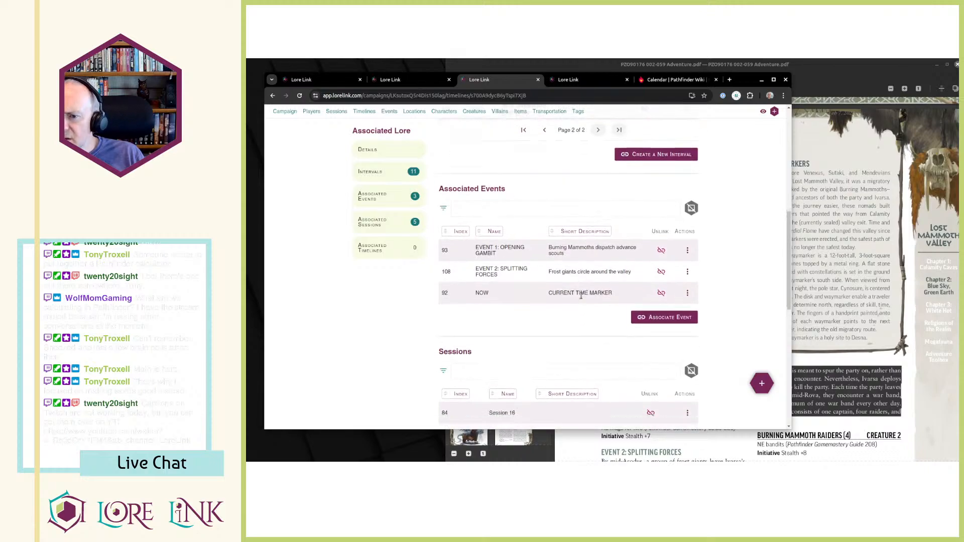
pyautogui.scroll(7, 610, 314)
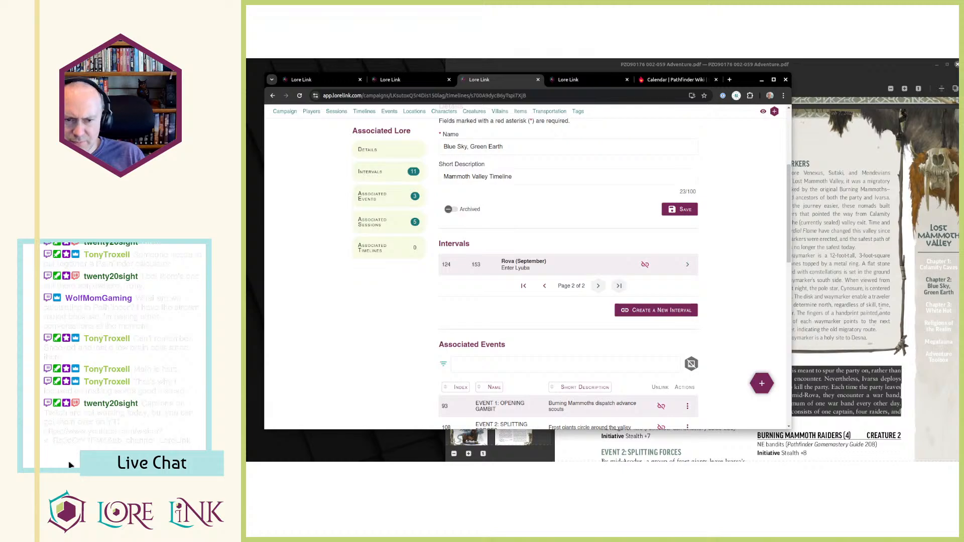
# Calculate the mid-Rova day in the calculator as 124+15.
pyautogui.click(54, 465)
pyautogui.write('124+15')
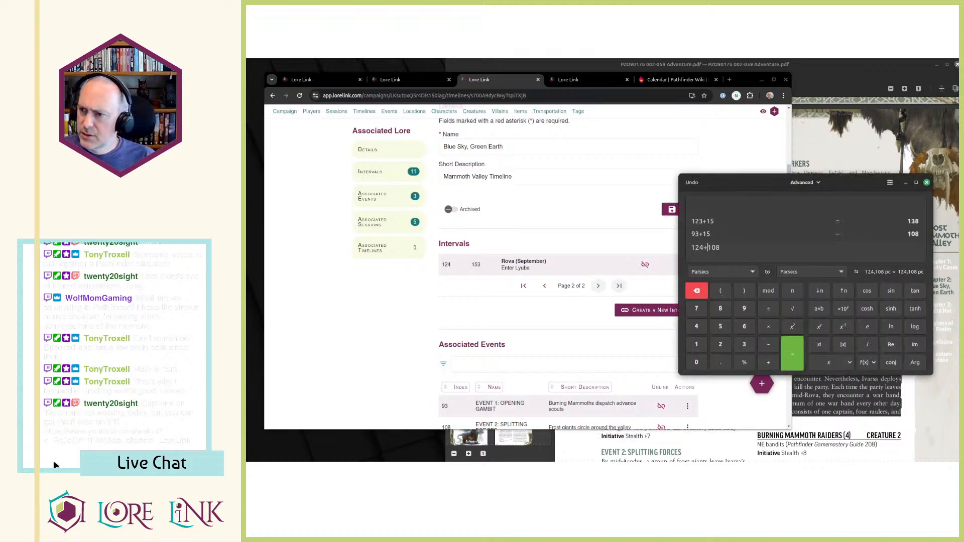
pyautogui.press('Delete')
pyautogui.press('Delete')
pyautogui.press('Delete')
pyautogui.press('Return')
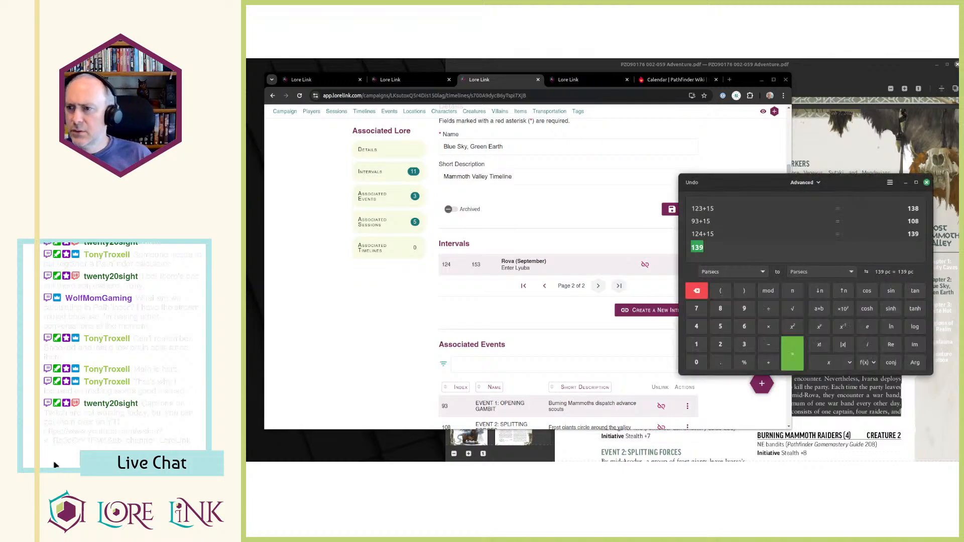
# Associate "EVENT 3: WAR BANDS" with the Blue Sky, Green Earth timeline at index 139.
pyautogui.click(358, 392)
pyautogui.hotkey('ctrl', 'Tab')
pyautogui.doubleClick(658, 204)
pyautogui.hotkey('ctrl', 'v')
pyautogui.click(753, 236)
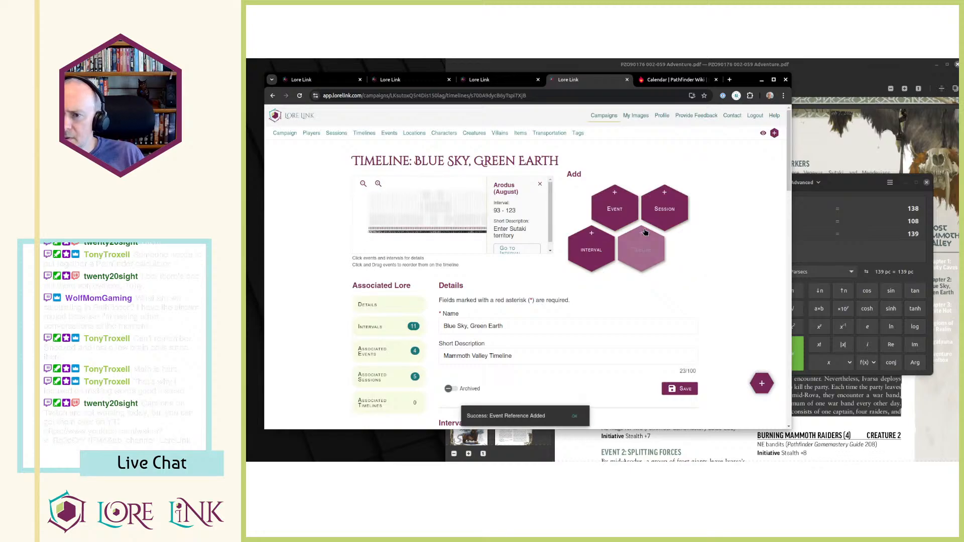
# Check the order and spacing of NOW and Events 1 to 3 in the associated events list and on the campaign page's timeline.
pyautogui.scroll(-10, 518, 285)
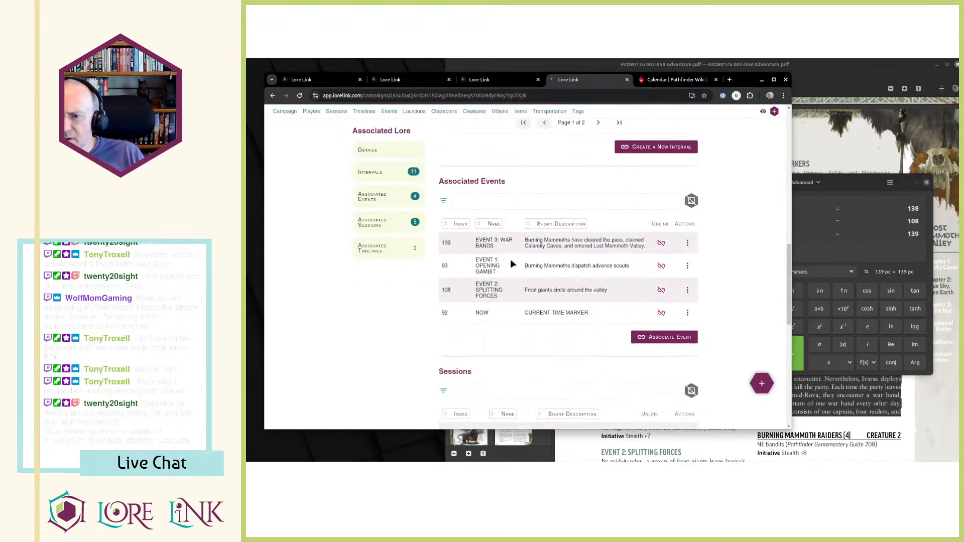
pyautogui.click(350, 85)
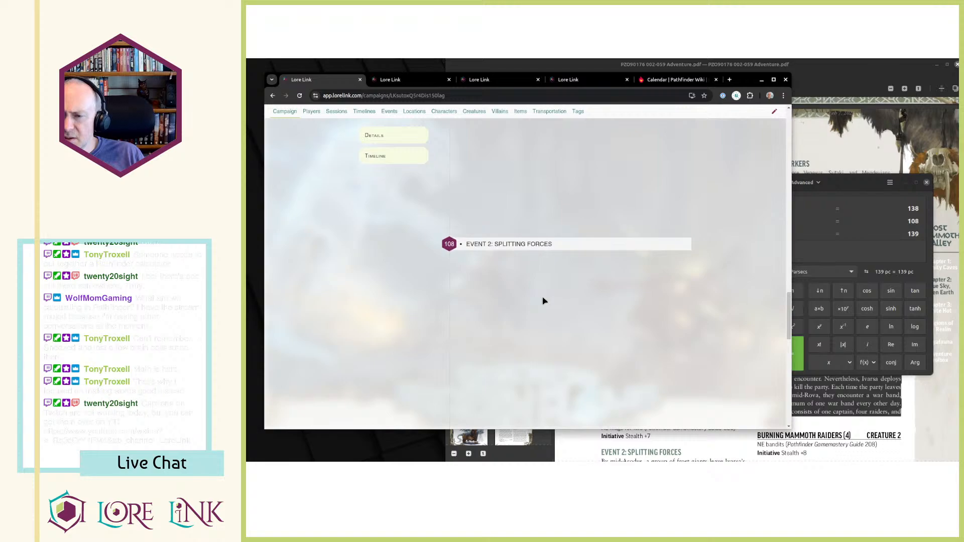
pyautogui.scroll(1, 580, 213)
pyautogui.scroll(-6, 580, 213)
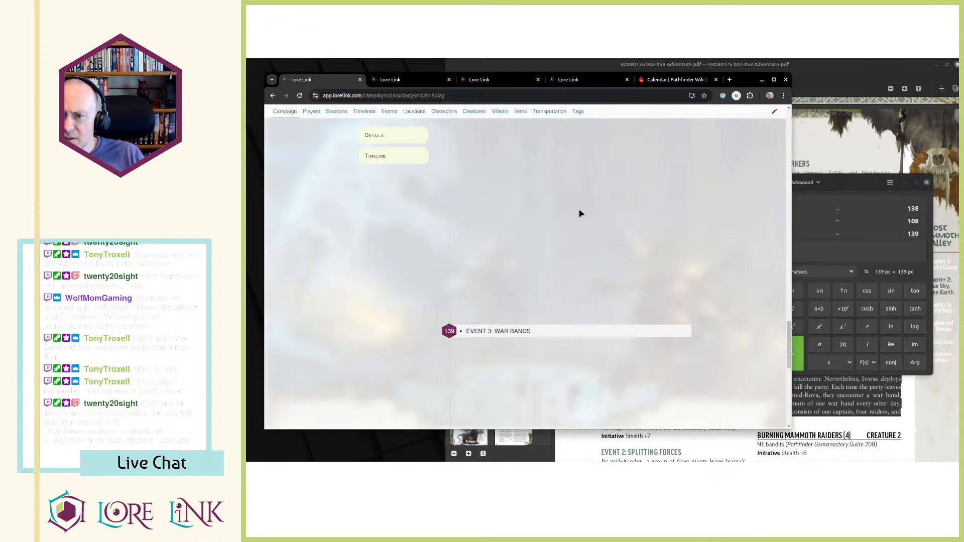
pyautogui.scroll(2, 581, 213)
pyautogui.scroll(3, 482, 204)
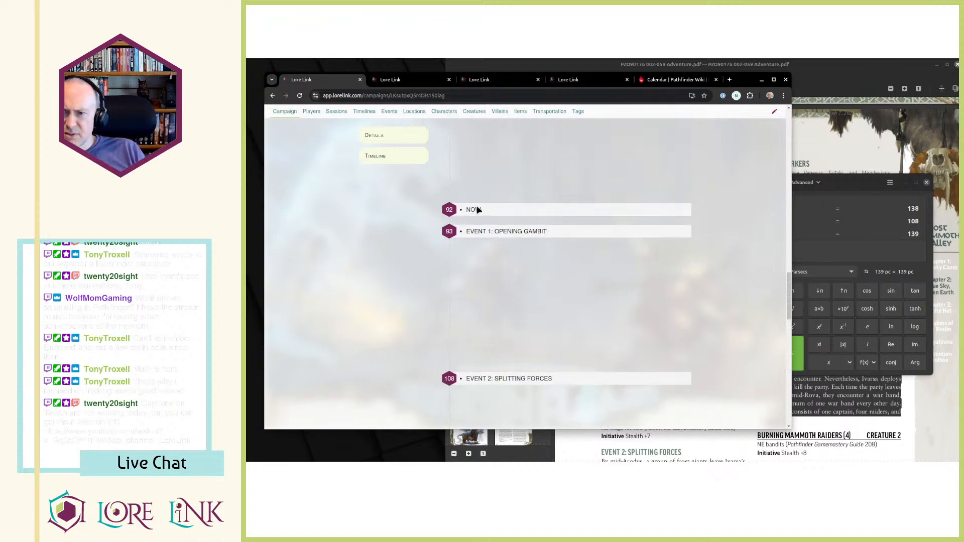
pyautogui.scroll(-4, 477, 207)
pyautogui.scroll(3, 478, 236)
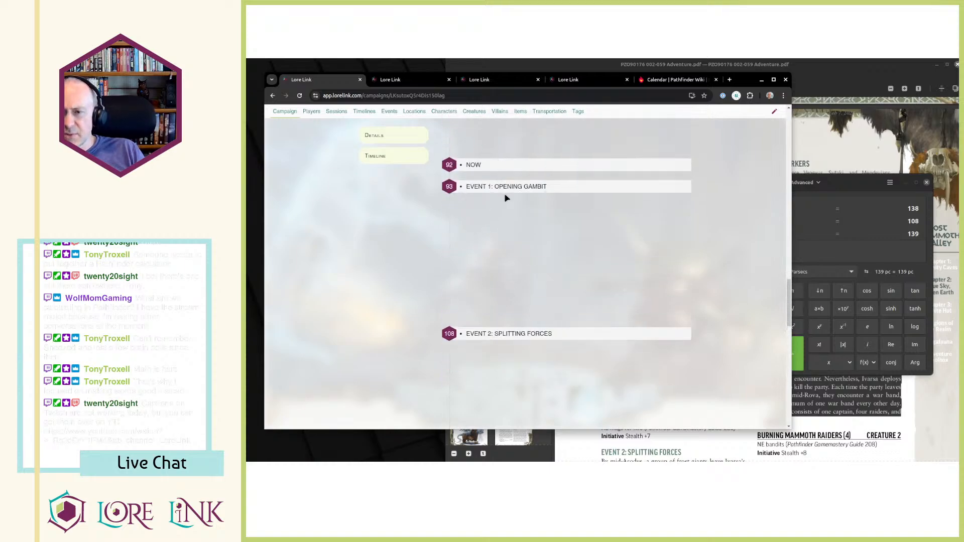
pyautogui.scroll(-2, 500, 296)
pyautogui.hotkey('ctrl', 'shift', 'Tab')
pyautogui.hotkey('ctrl', 'shift', 'Tab')
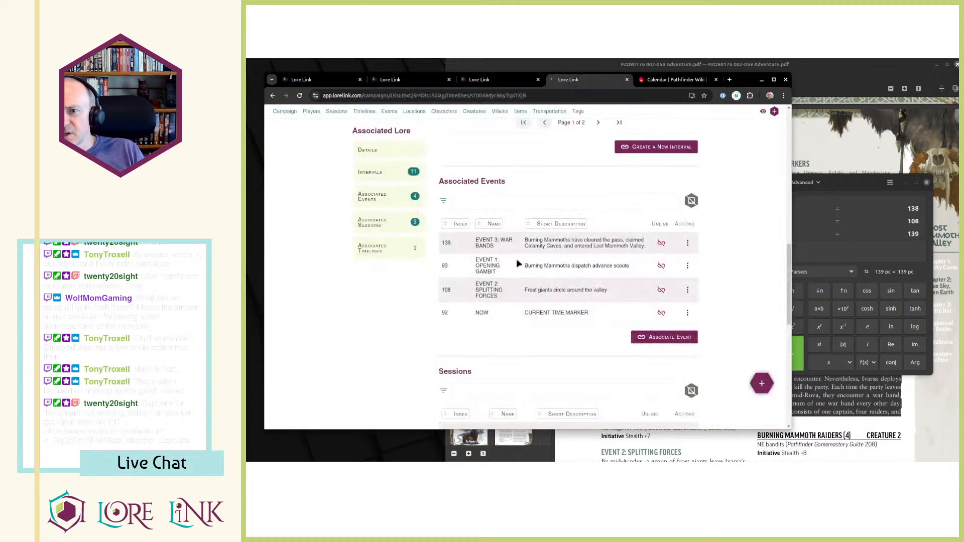
# Reread "EVENT 1: OPENING GAMBIT" in the PDF, highlighting the passage about the advance unit tracking the party, and return to Lore Link.
pyautogui.hotkey('alt', 'Tab')
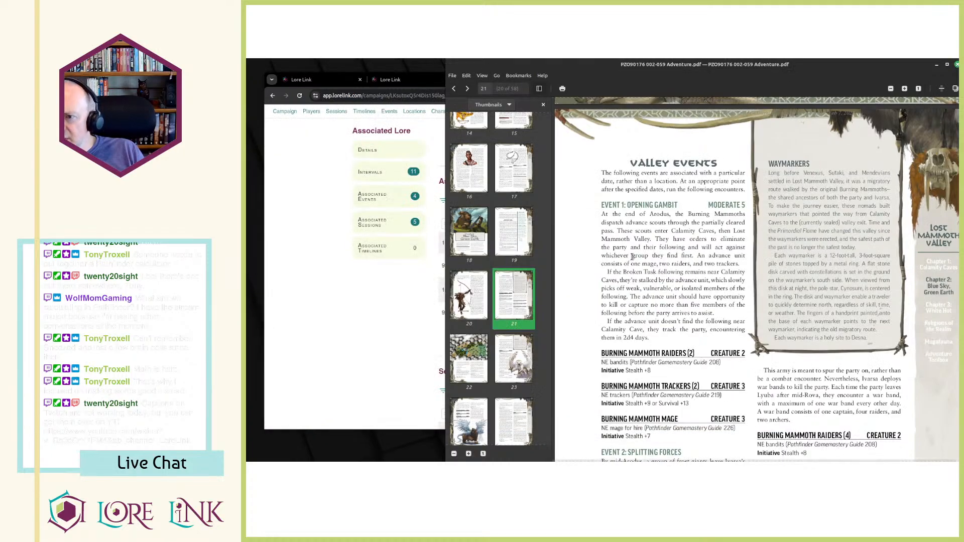
pyautogui.moveTo(612, 322)
pyautogui.mouseDown()
pyautogui.moveTo(647, 326)
pyautogui.moveTo(664, 342)
pyautogui.moveTo(652, 352)
pyautogui.moveTo(648, 338)
pyautogui.moveTo(595, 326)
pyautogui.mouseUp()
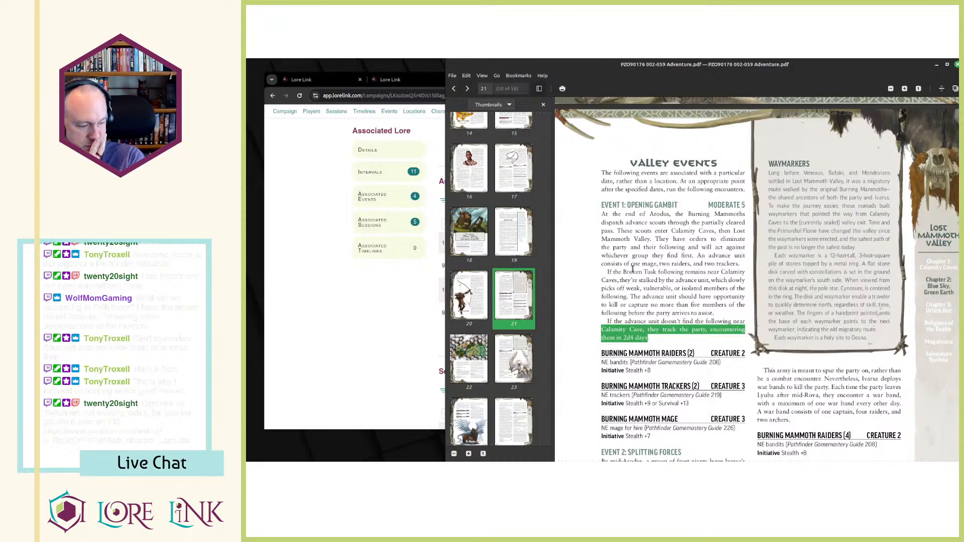
pyautogui.click(318, 162)
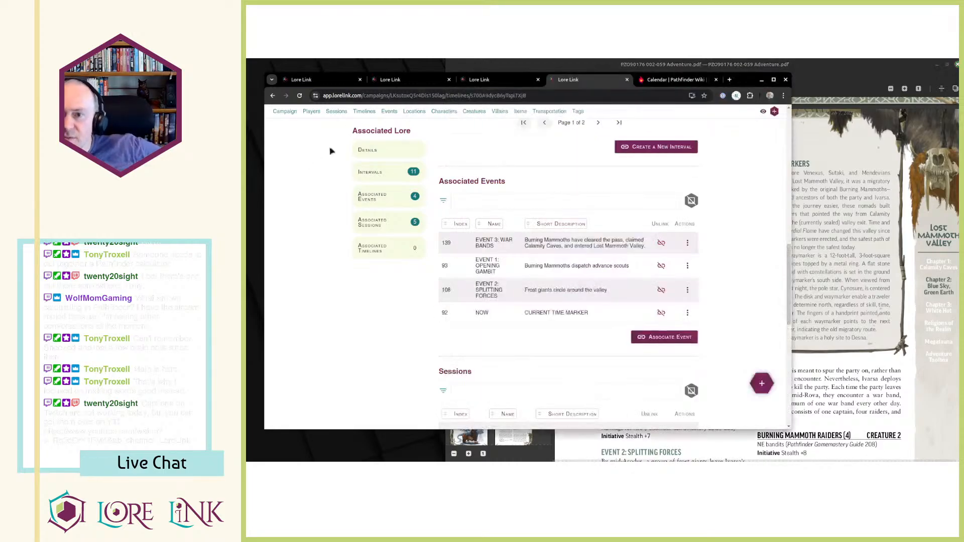
# Open the Lost Mammoth Valley location from the campaign's locations and look through its details.
pyautogui.click(485, 79)
pyautogui.scroll(5, 562, 211)
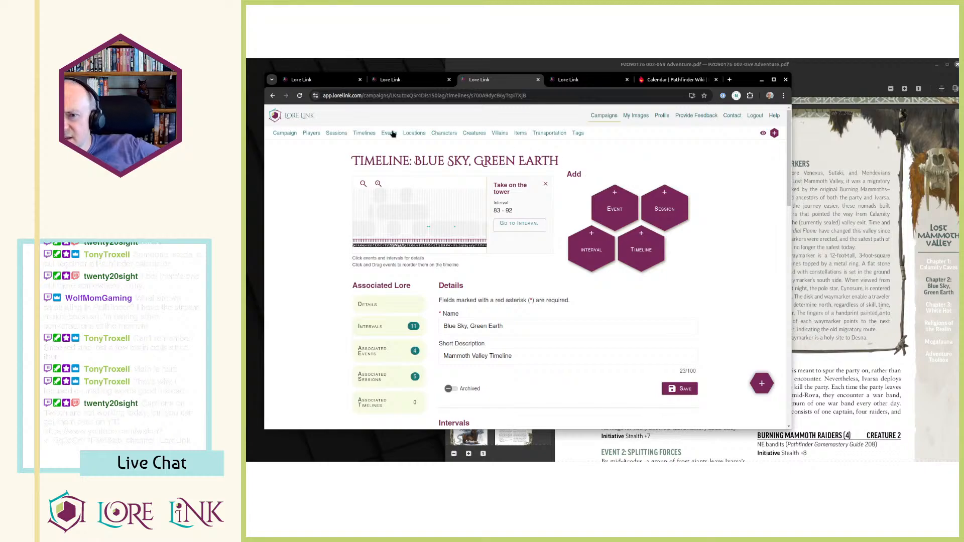
pyautogui.click(412, 134)
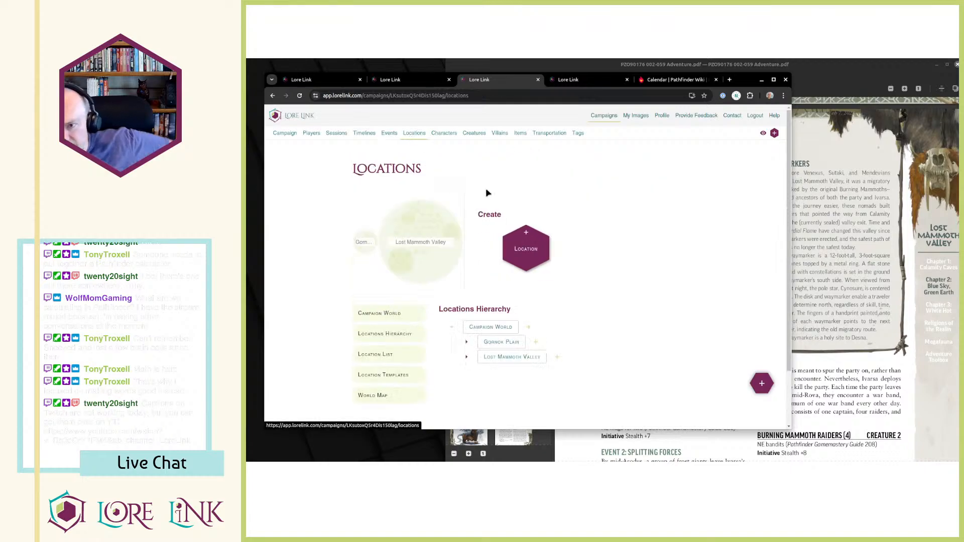
pyautogui.click(510, 357)
pyautogui.scroll(-4, 642, 188)
pyautogui.scroll(-12, 644, 239)
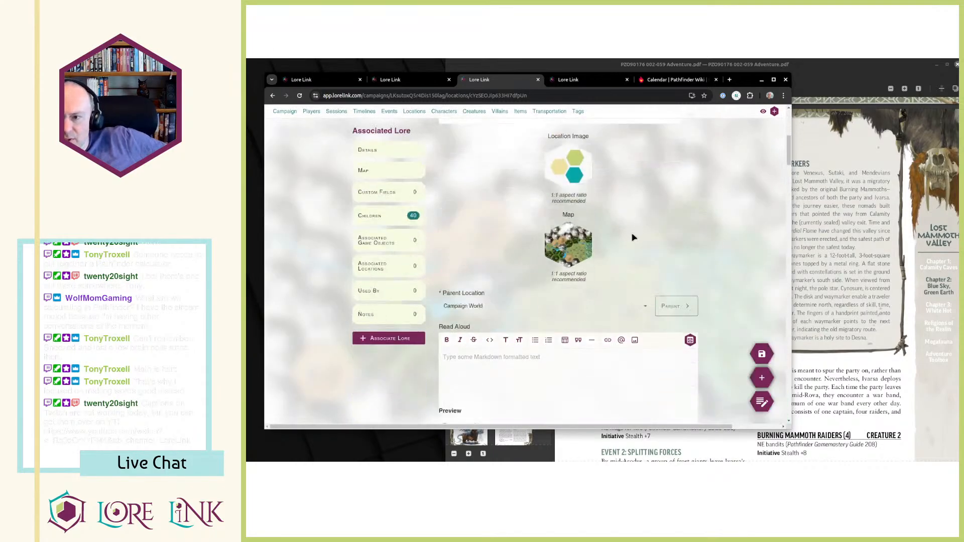
pyautogui.scroll(18, 644, 240)
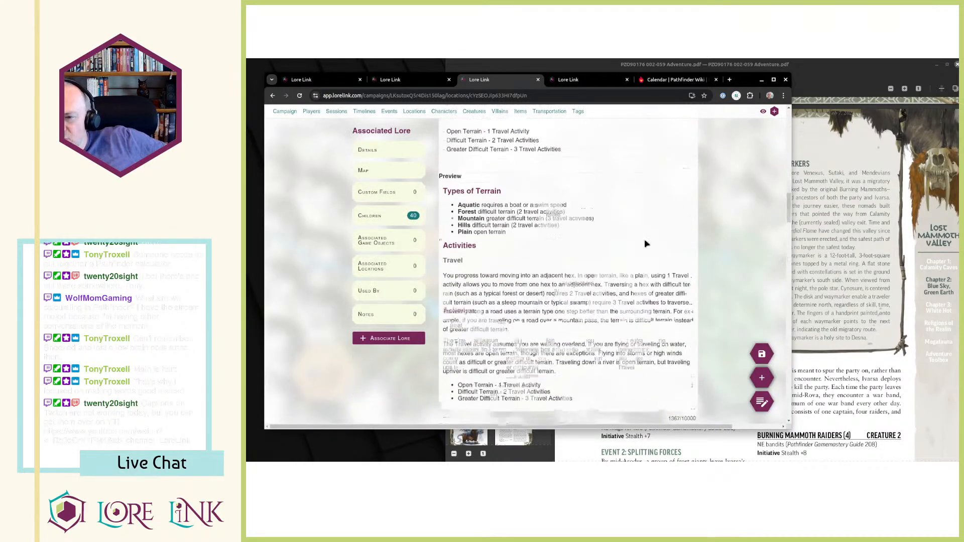
pyautogui.scroll(-10, 644, 239)
pyautogui.scroll(-1, 642, 268)
pyautogui.scroll(6, 642, 267)
# Switch the Lost Mammoth Valley location to its read-only view and examine the full hex map.
pyautogui.click(764, 112)
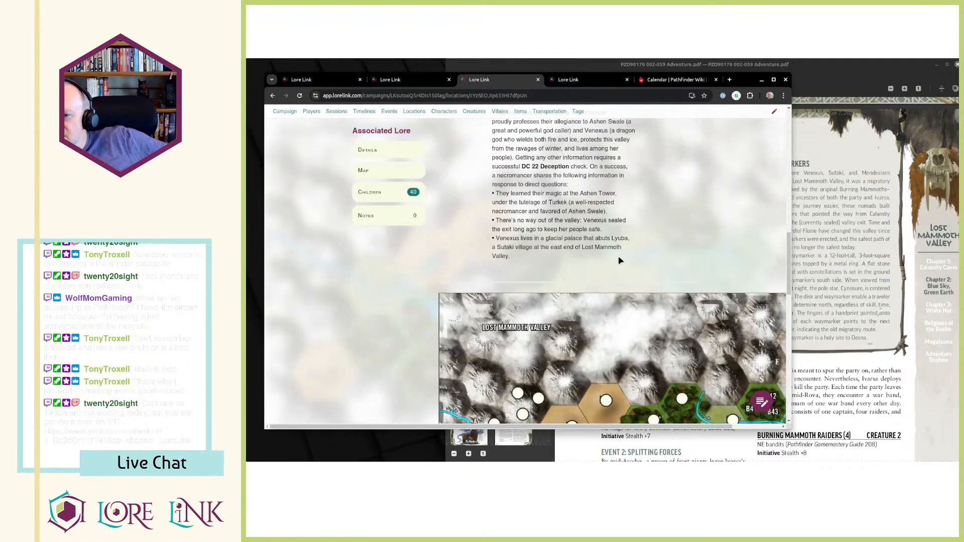
pyautogui.scroll(-2, 614, 269)
pyautogui.moveTo(425, 427); pyautogui.dragTo(474, 427)
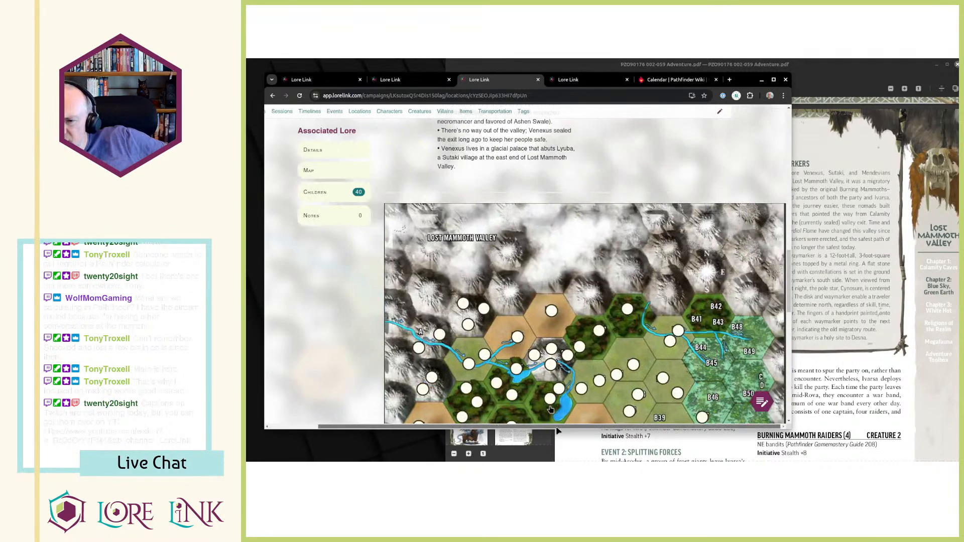
pyautogui.scroll(-3, 573, 197)
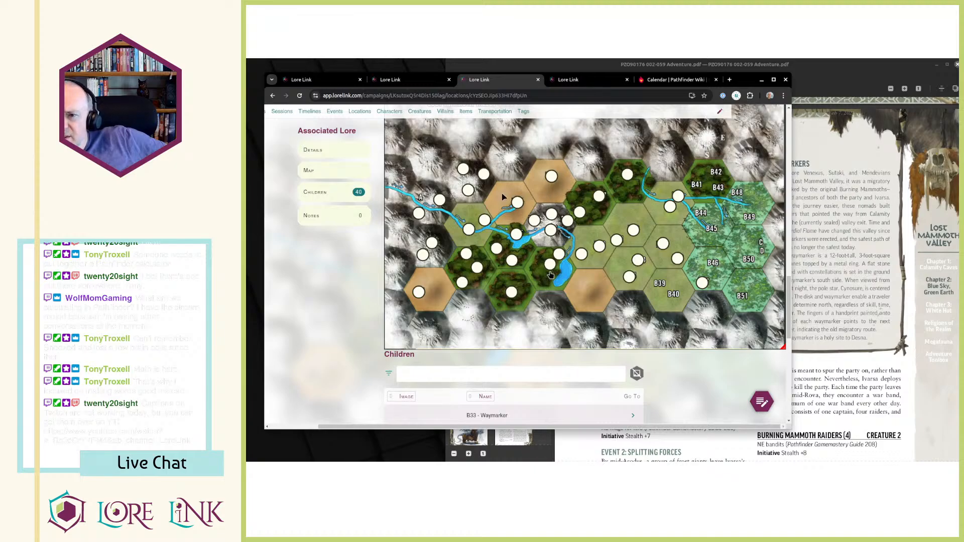
# Examine the tan hexes on the Lost Mammoth Valley map and glance at the Valley Events page in the PDF.
pyautogui.moveTo(489, 175)
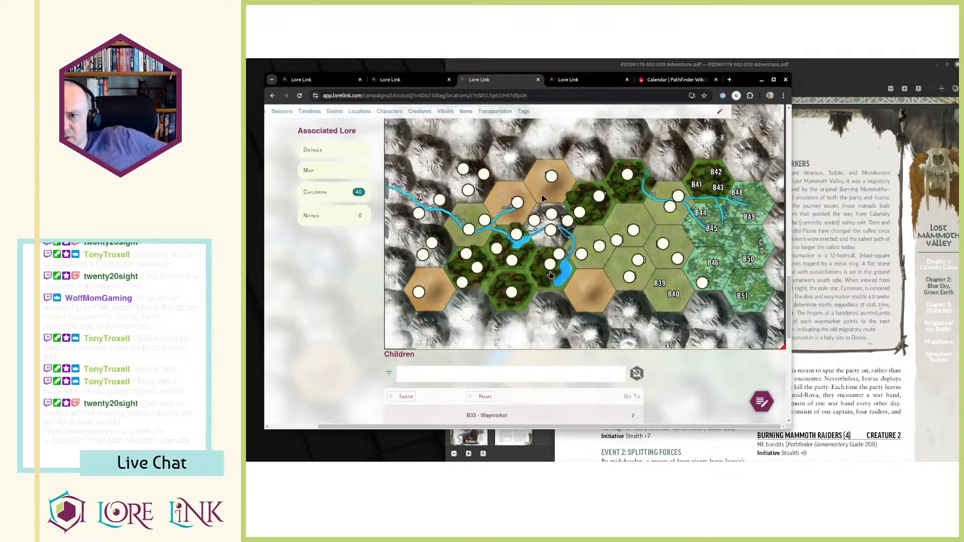
pyautogui.click(902, 257)
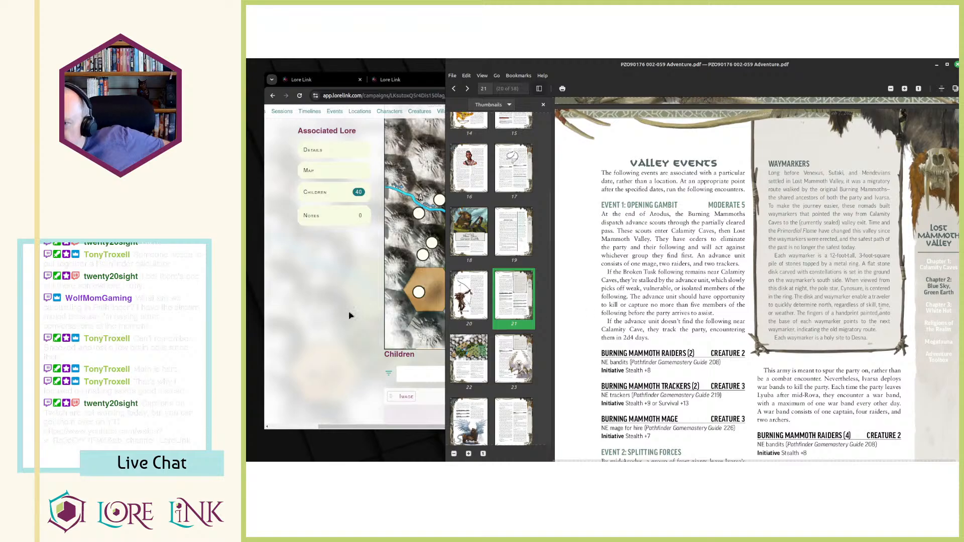
pyautogui.click(259, 328)
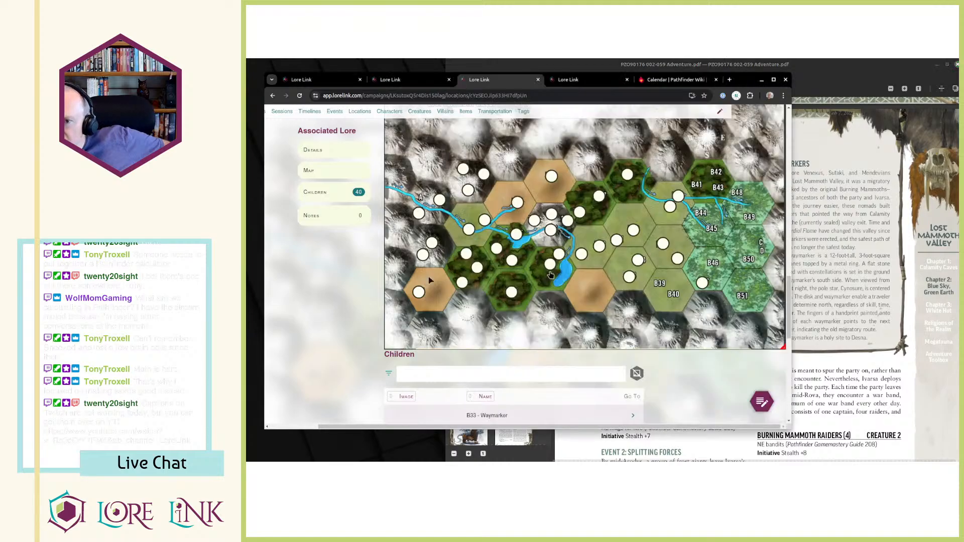
# Switch the Lost Mammoth Valley location to edit mode and try adding a hotspot in the northernmost tan hex.
pyautogui.rightClick(546, 199)
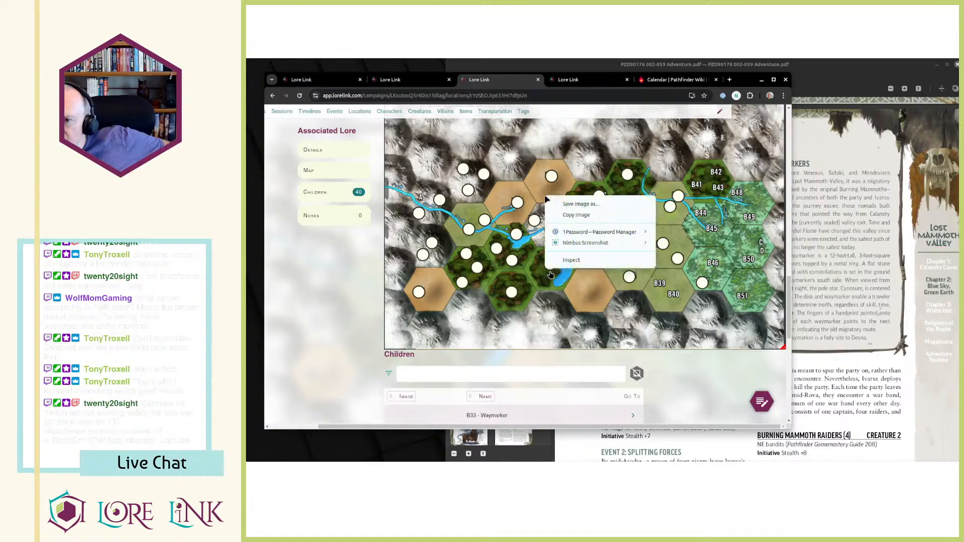
pyautogui.press('Escape')
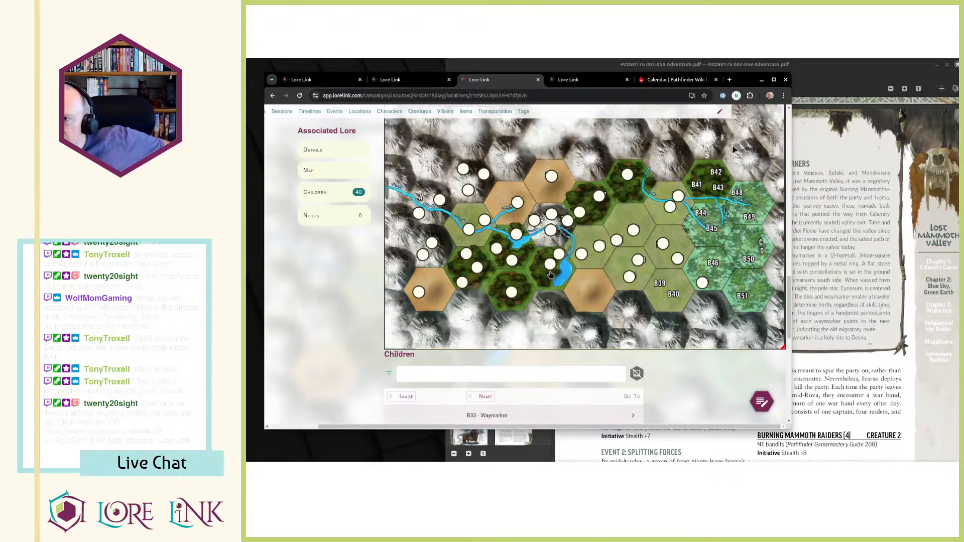
pyautogui.scroll(1, 724, 149)
pyautogui.click(720, 112)
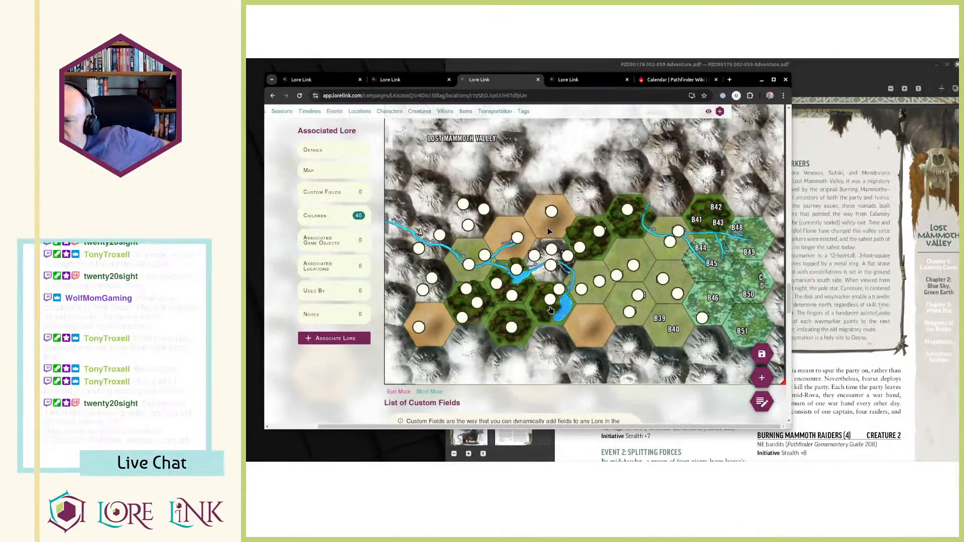
pyautogui.click(549, 235)
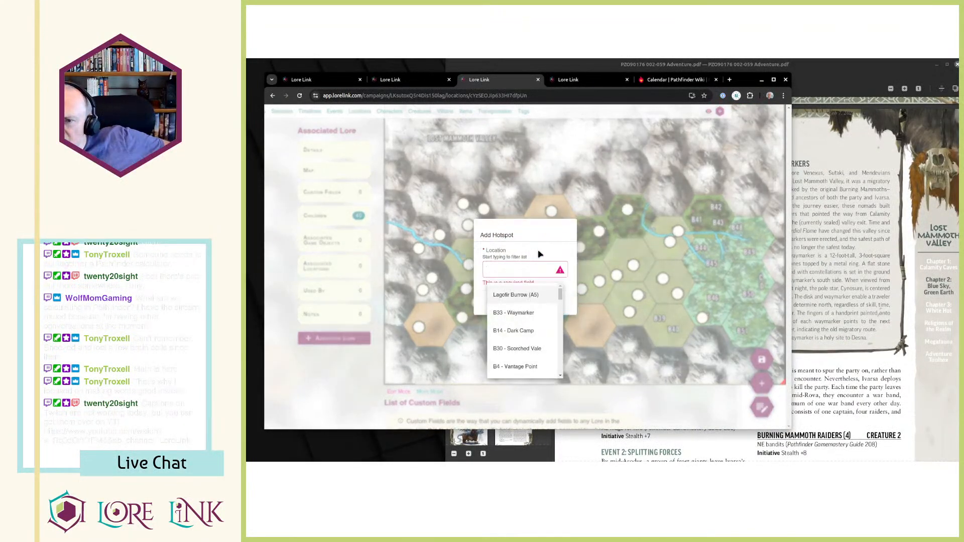
pyautogui.click(515, 304)
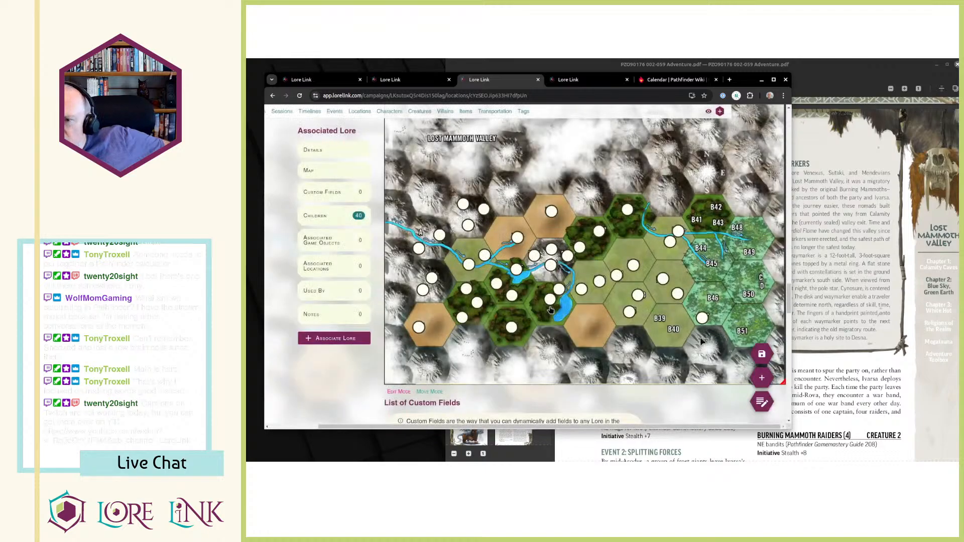
# Start a new location and name it "Encounter Advanced Scouts".
pyautogui.click(761, 381)
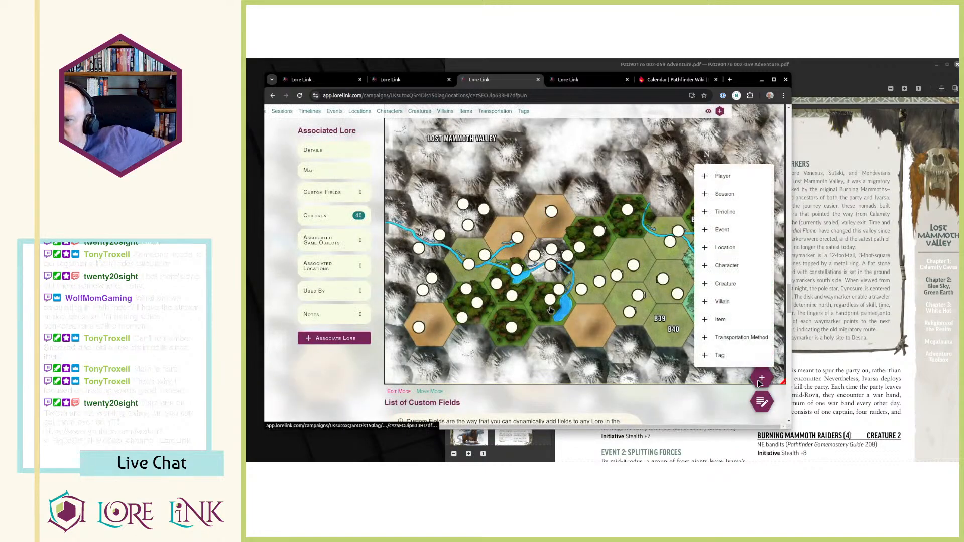
pyautogui.click(740, 254)
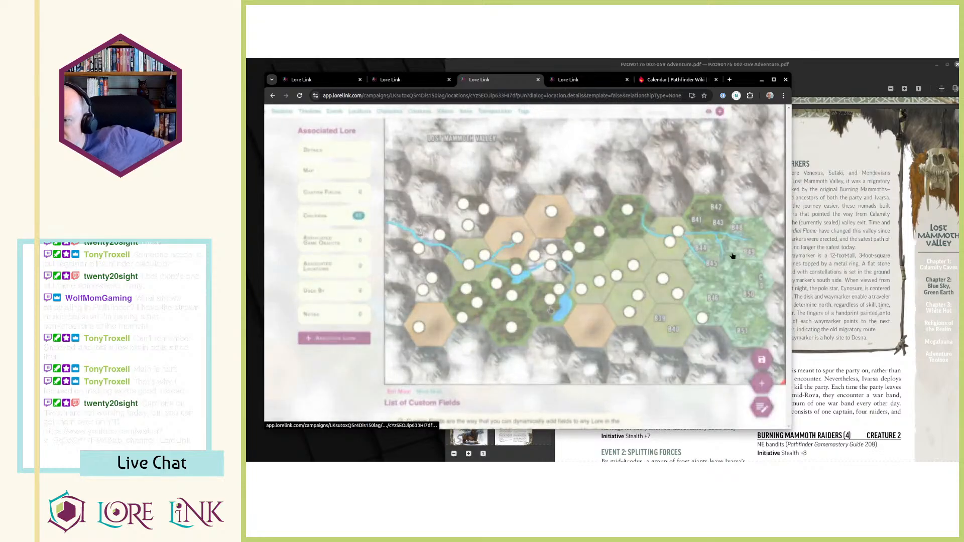
pyautogui.click(634, 171)
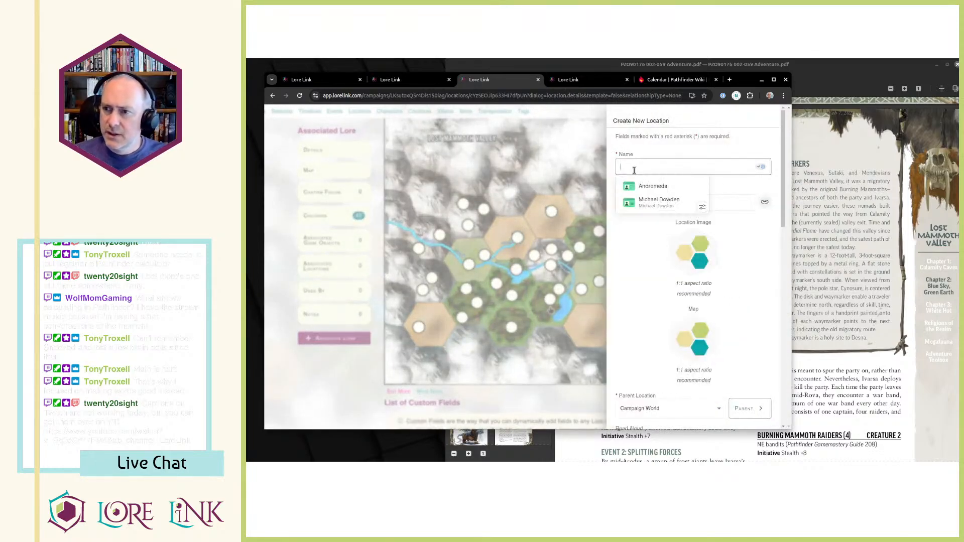
pyautogui.write('Encounter A')
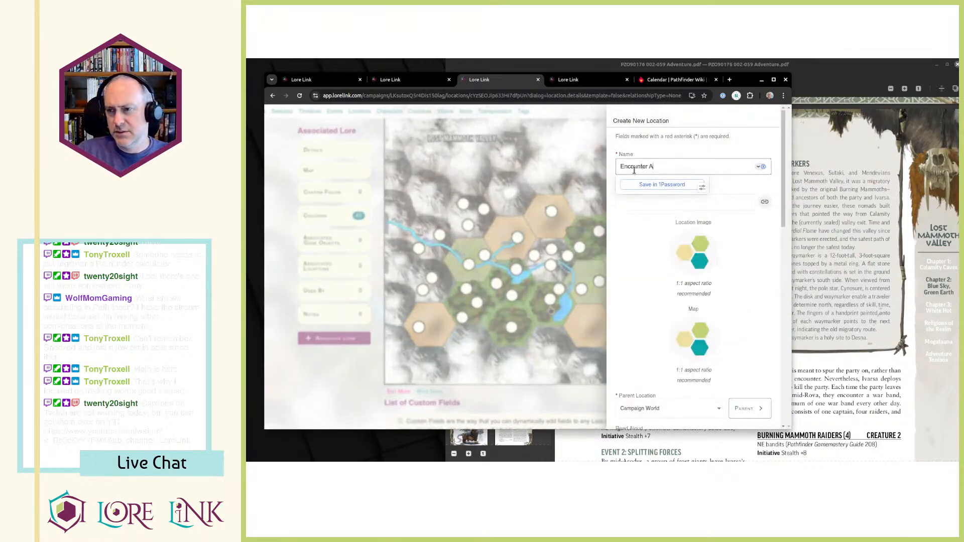
pyautogui.hotkey('ctrl', 'a')
pyautogui.press('End')
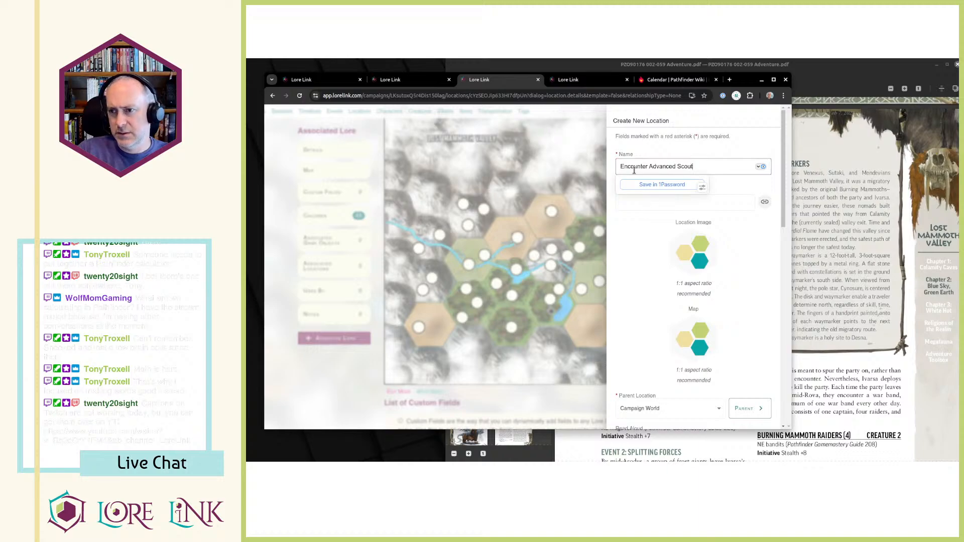
pyautogui.hotkey('ctrl', 'a')
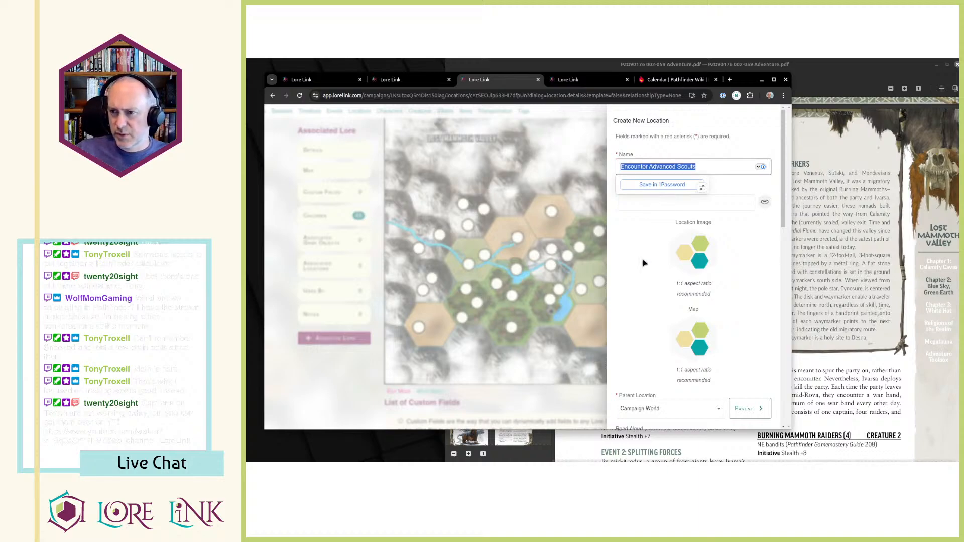
pyautogui.click(634, 308)
pyautogui.click(705, 167)
pyautogui.click(616, 268)
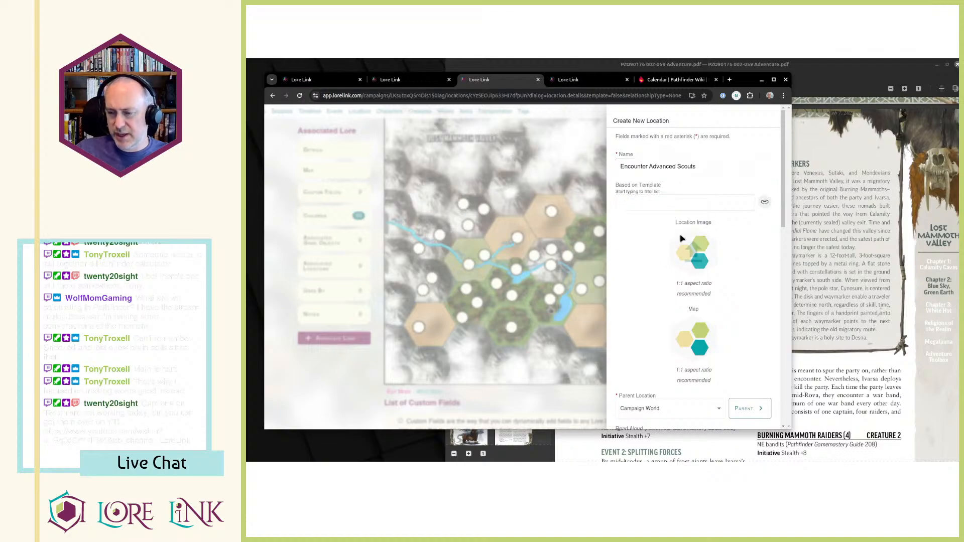
# Set the new encounter location's parent location to Lost Mammoth Valley.
pyautogui.scroll(-2, 682, 239)
pyautogui.scroll(-3, 682, 239)
pyautogui.scroll(-2, 681, 236)
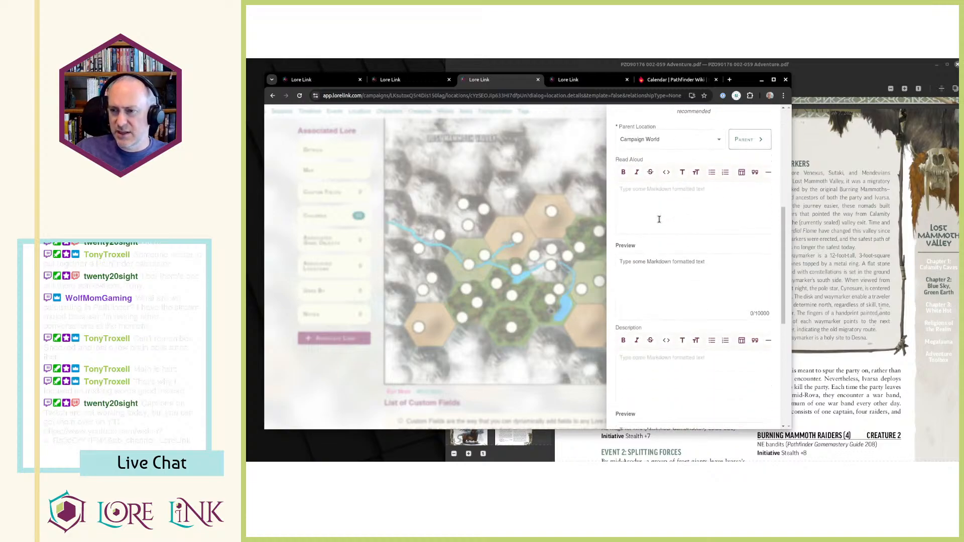
pyautogui.click(704, 142)
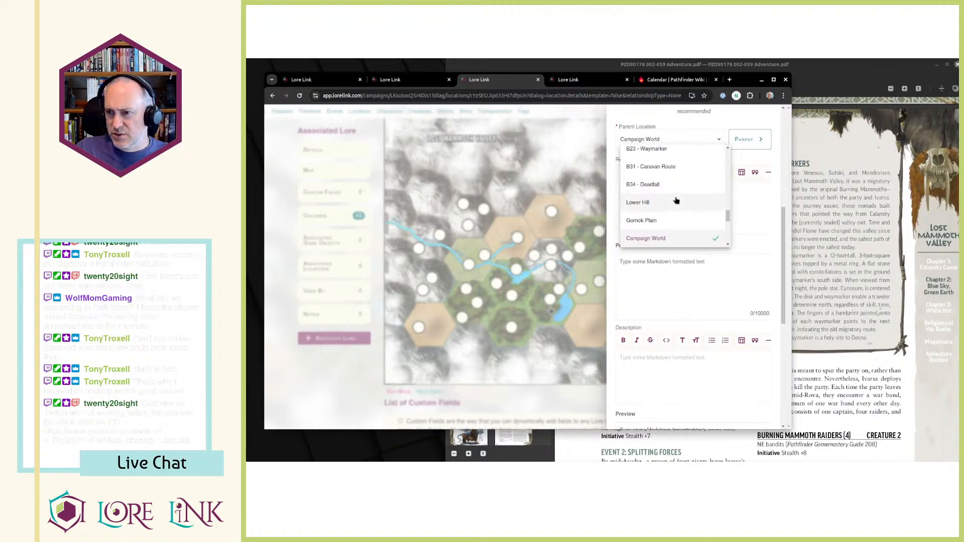
pyautogui.scroll(-2, 675, 194)
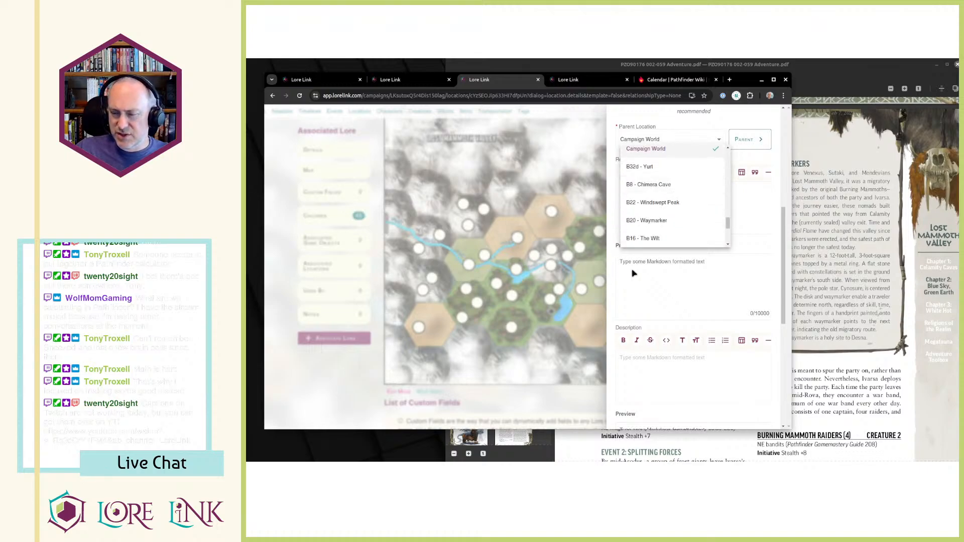
pyautogui.scroll(-1, 693, 213)
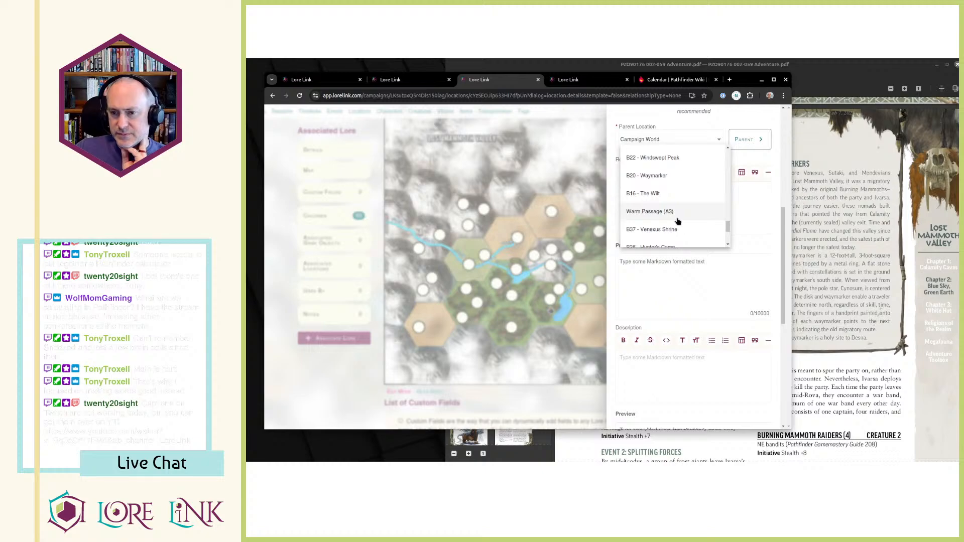
pyautogui.scroll(-1, 678, 221)
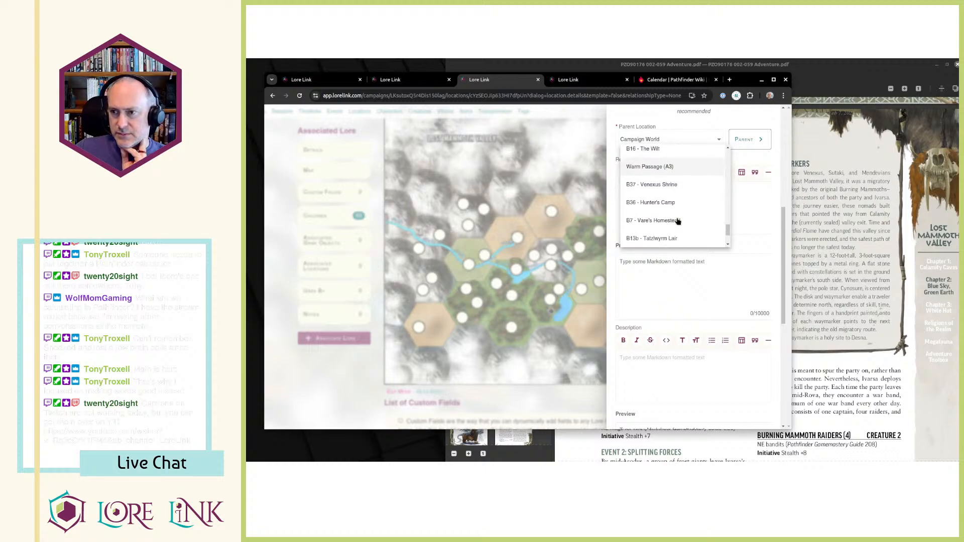
pyautogui.scroll(-1, 678, 221)
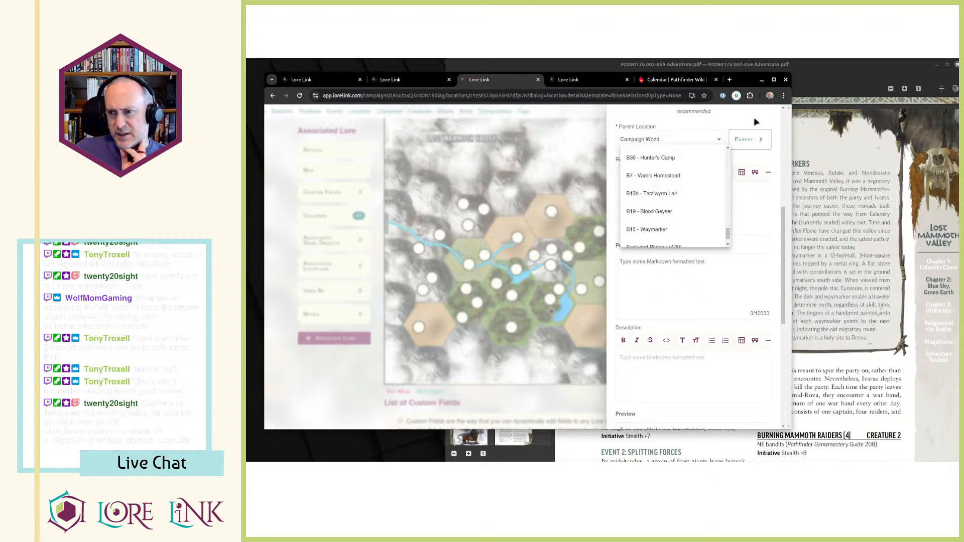
pyautogui.scroll(3, 691, 191)
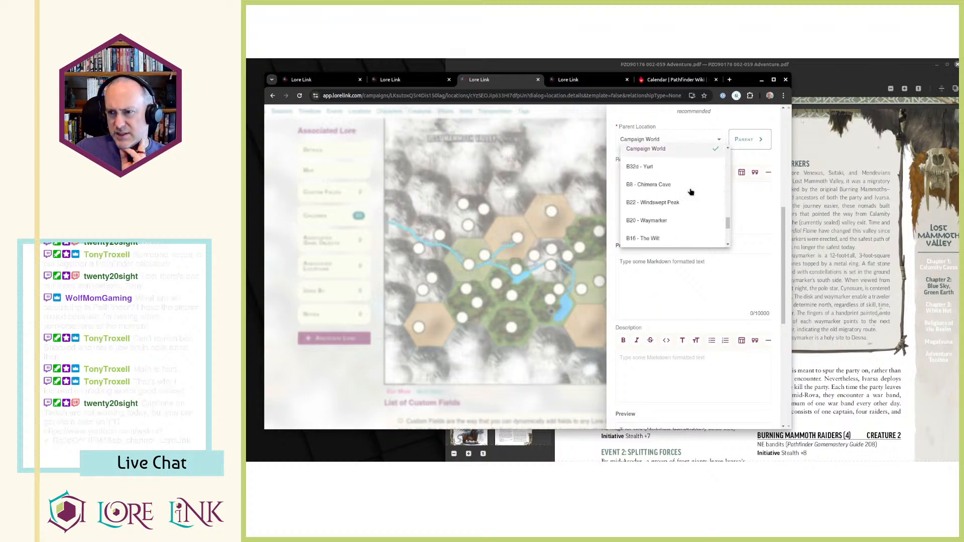
pyautogui.scroll(5, 691, 192)
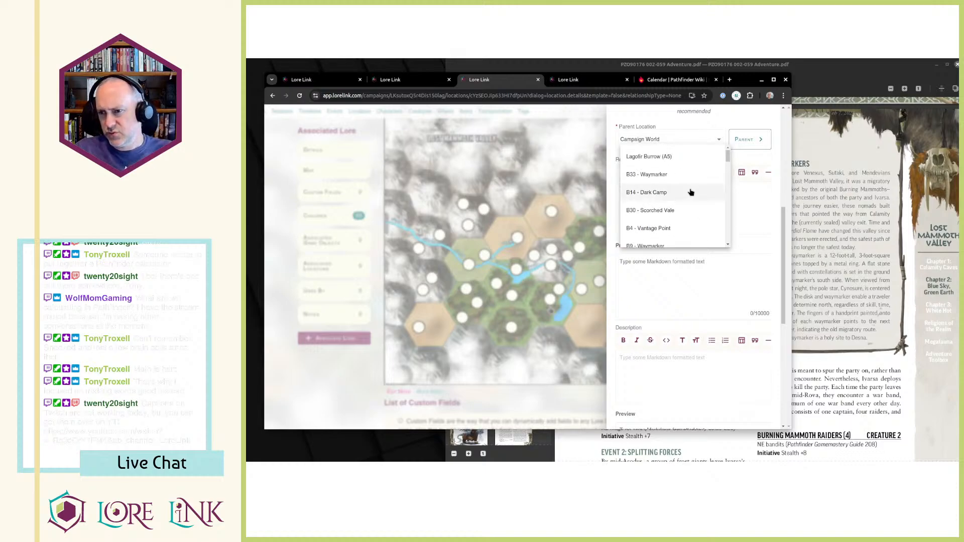
pyautogui.scroll(-5, 692, 192)
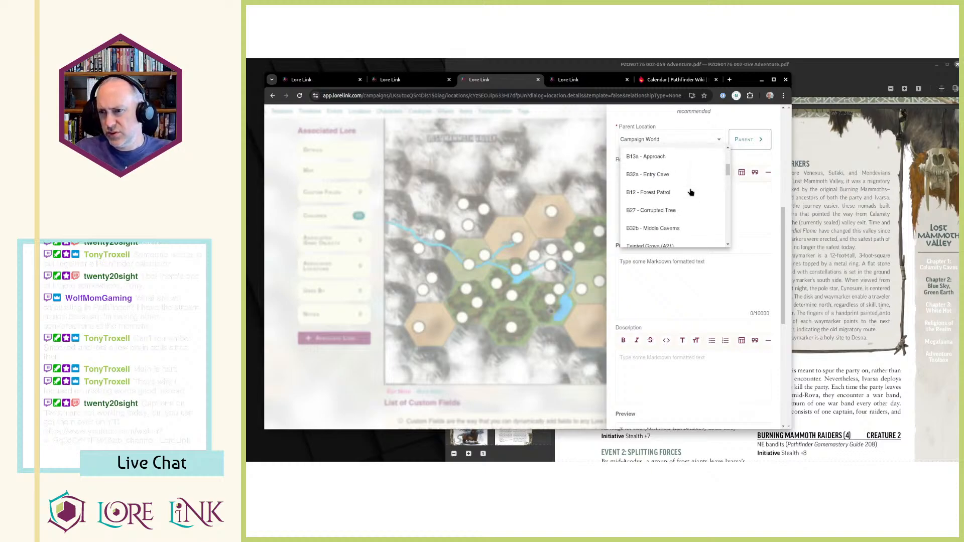
pyautogui.scroll(-3, 691, 192)
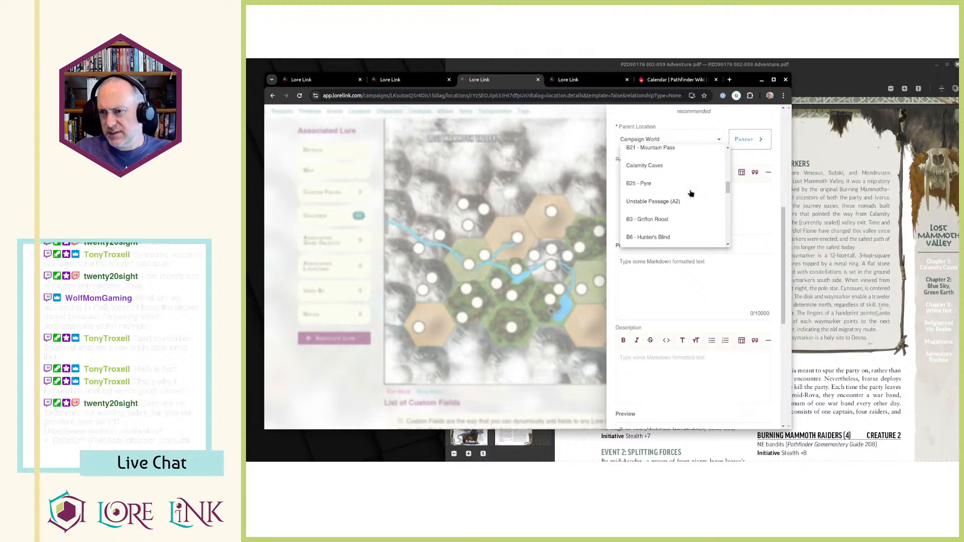
pyautogui.scroll(-3, 692, 194)
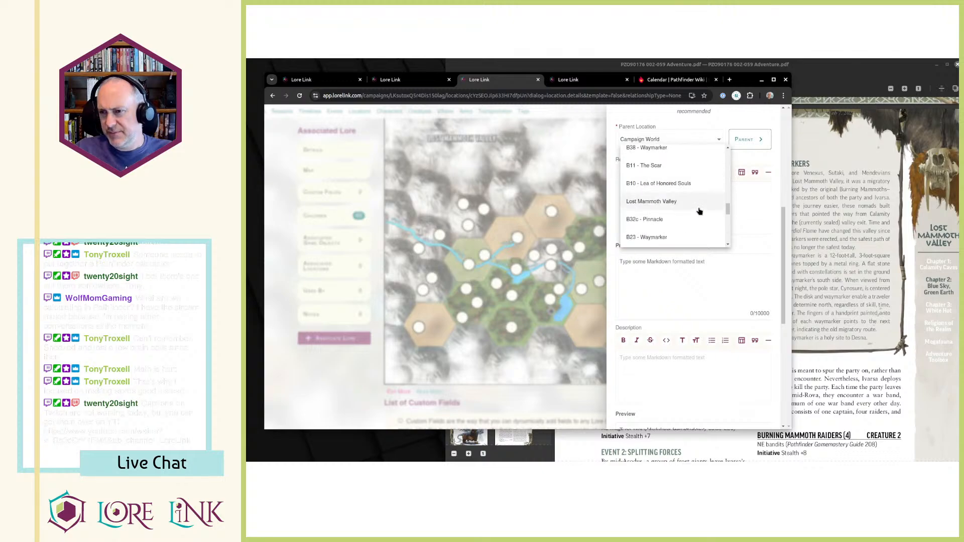
pyautogui.click(699, 208)
# Save the new encounter location, leaving its read-aloud and description texts empty.
pyautogui.scroll(3, 717, 245)
pyautogui.scroll(-5, 719, 243)
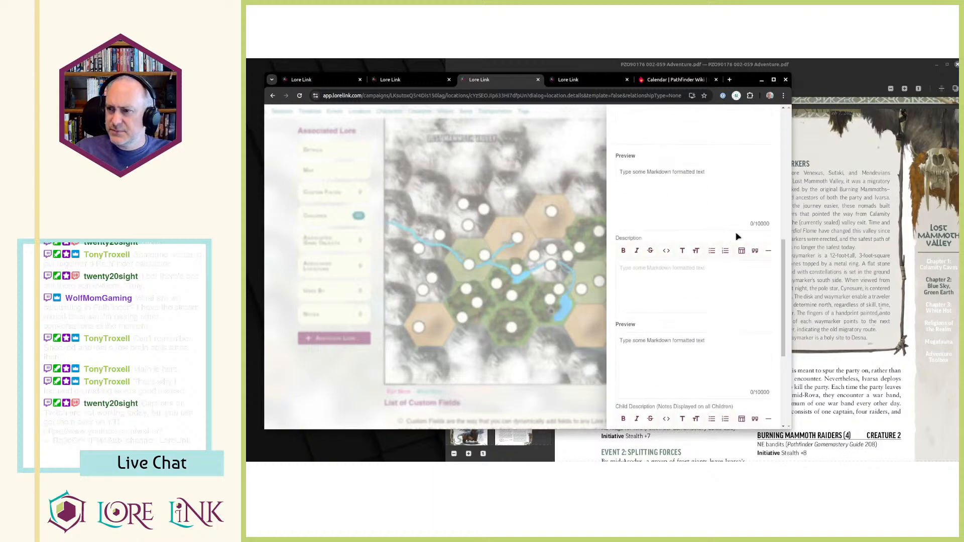
pyautogui.scroll(-3, 720, 301)
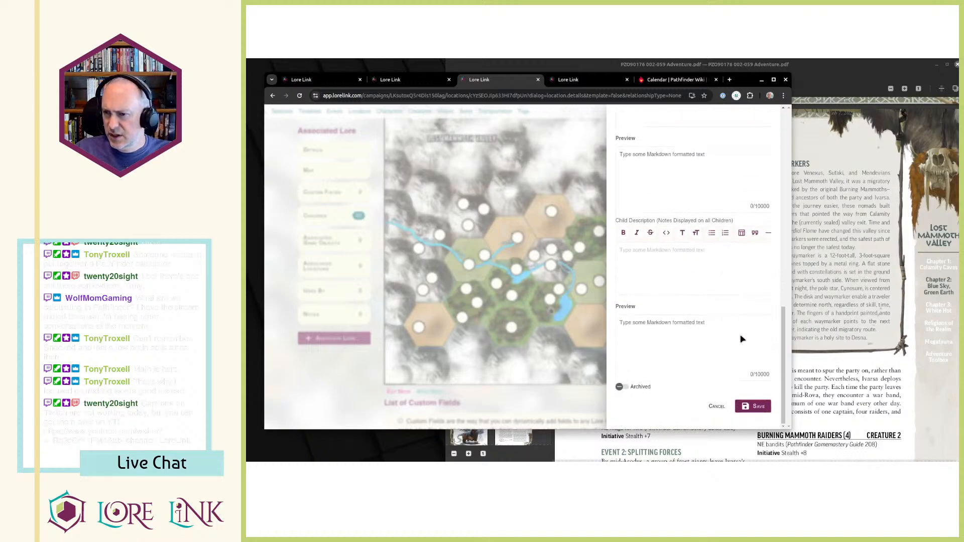
pyautogui.click(756, 407)
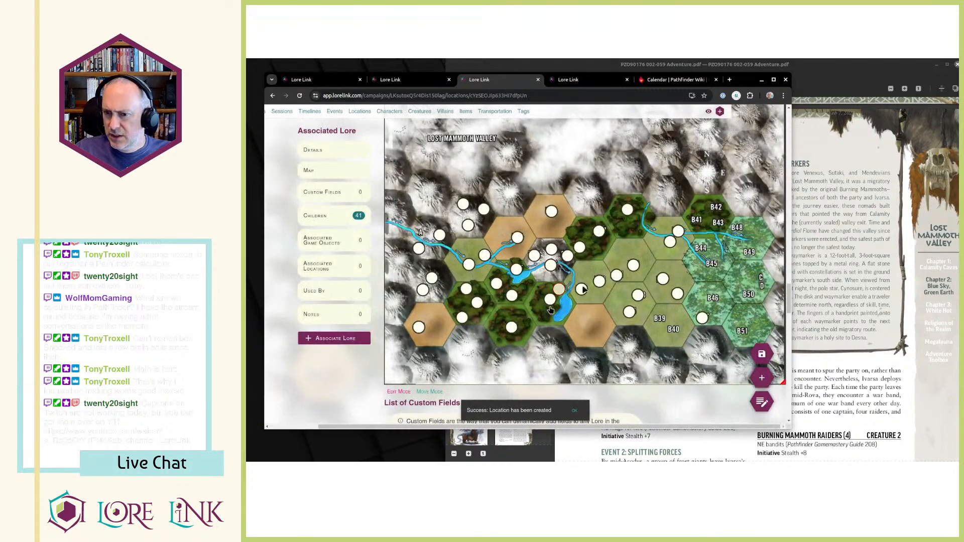
# Add a hotspot linked to the Encounter Advanced Scouts location in the northernmost tan hex of the Lost Mammoth Valley map.
pyautogui.rightClick(549, 232)
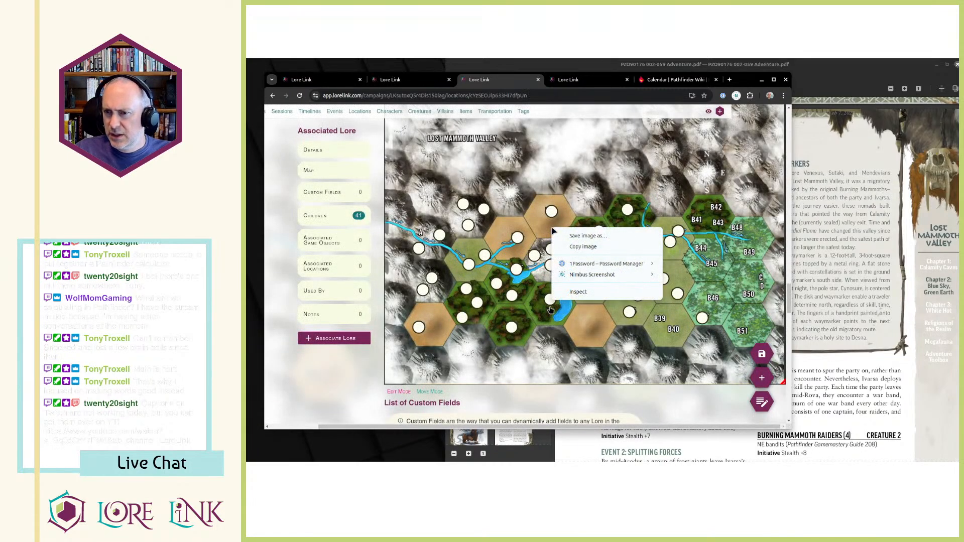
pyautogui.click(558, 236)
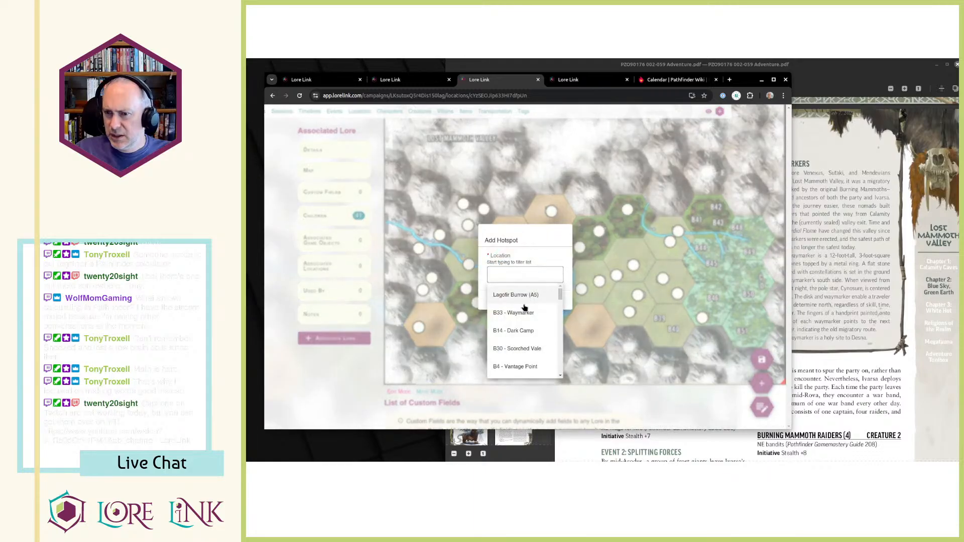
pyautogui.moveTo(561, 292); pyautogui.dragTo(563, 355)
pyautogui.scroll(-5, 561, 358)
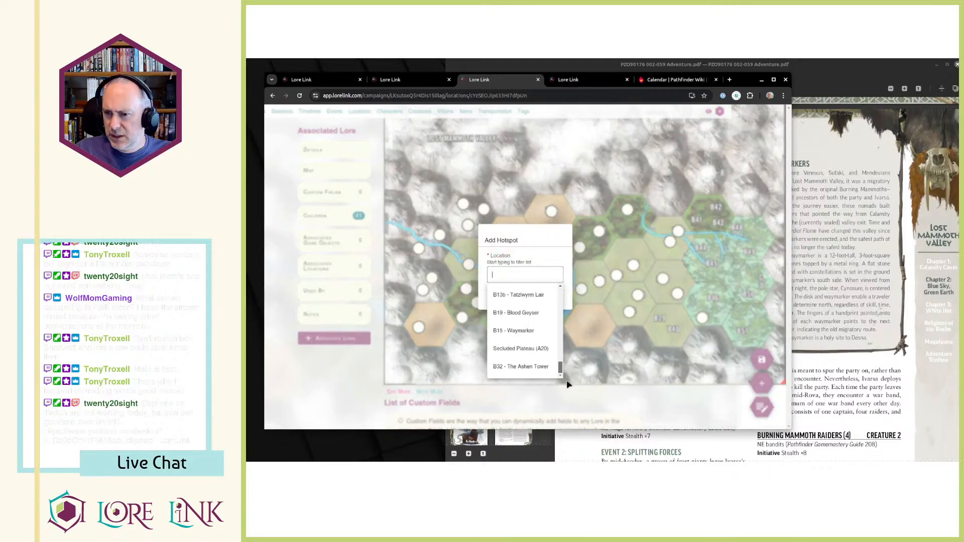
pyautogui.scroll(5, 531, 367)
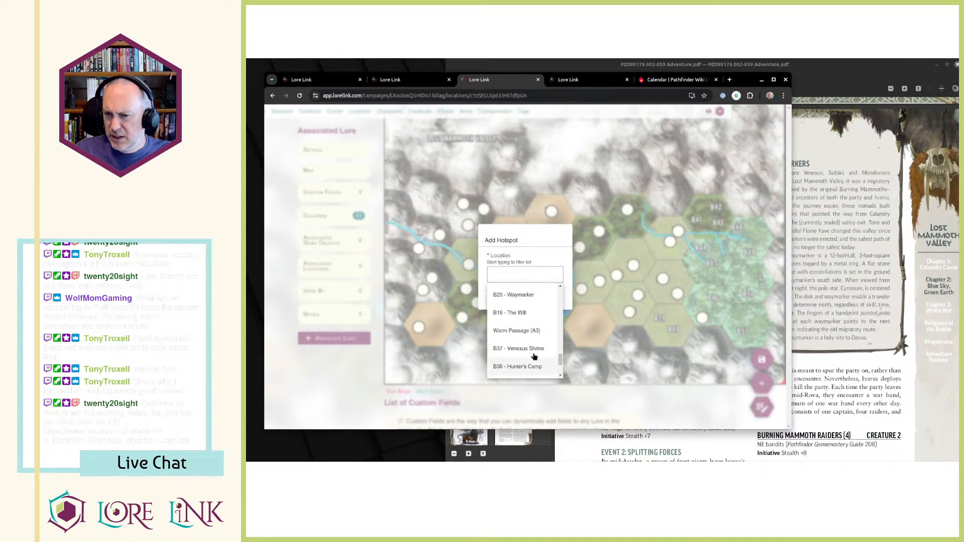
pyautogui.scroll(5, 535, 356)
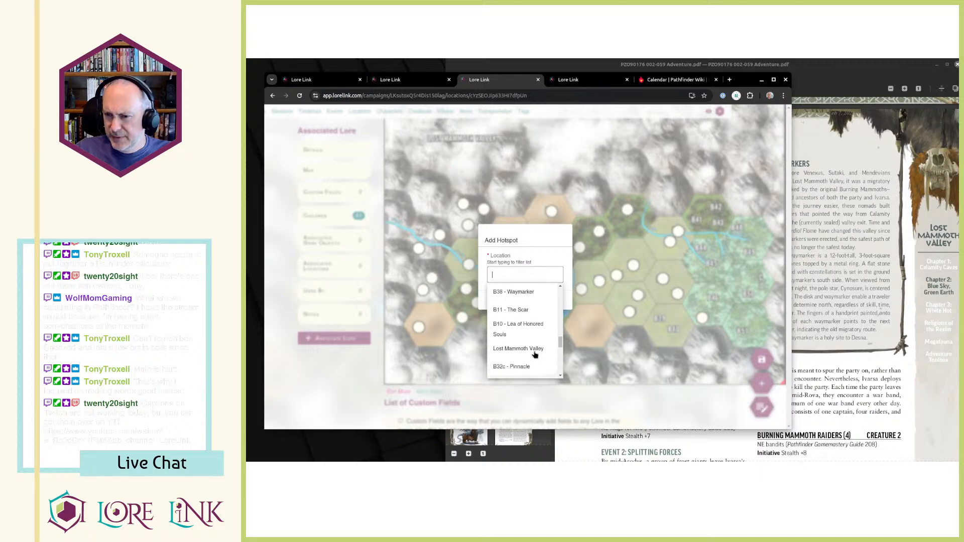
pyautogui.scroll(5, 535, 355)
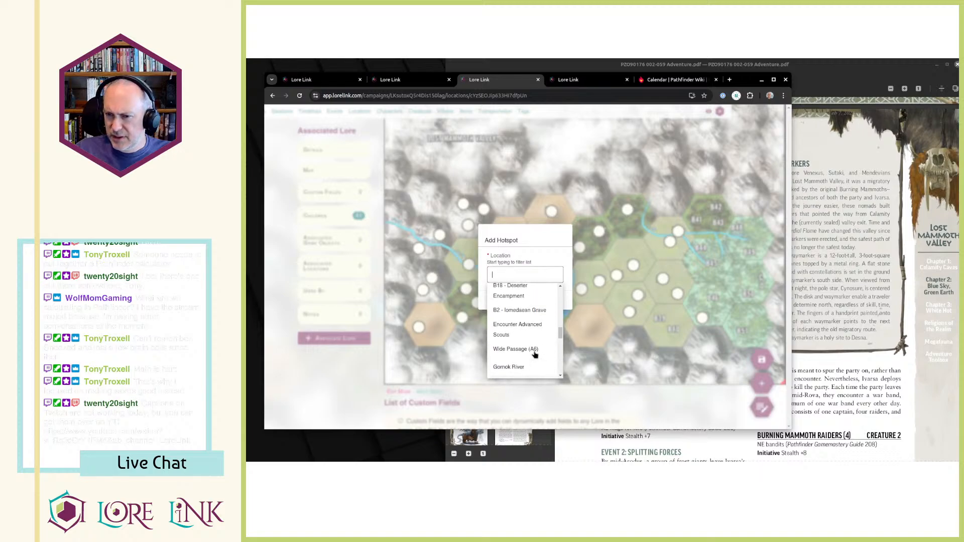
pyautogui.click(509, 350)
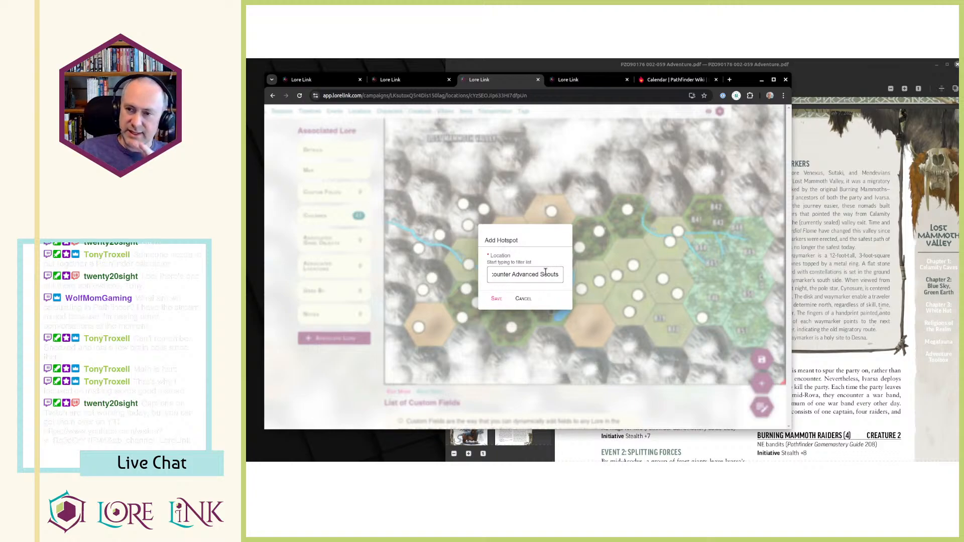
pyautogui.click(496, 300)
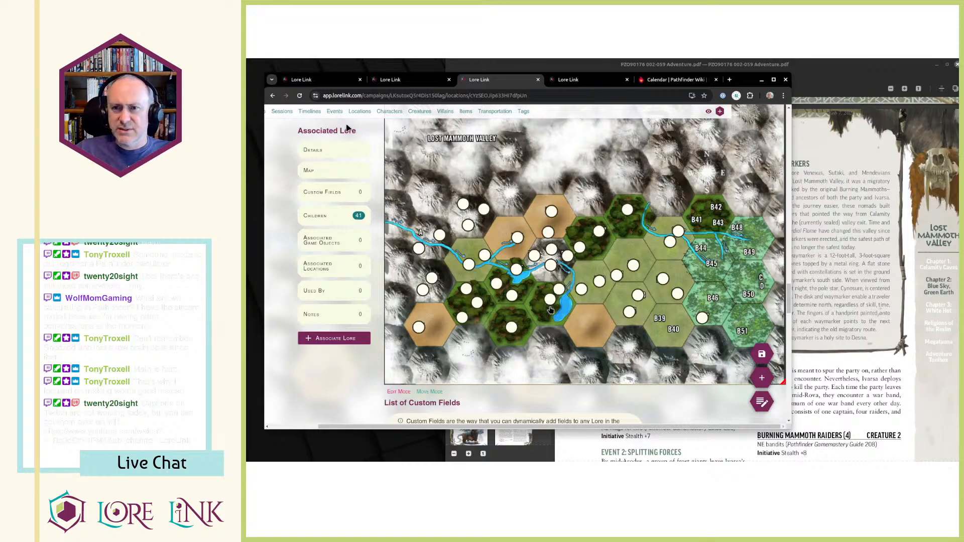
# Start a new event and name it "Encounter Advanced Scouts".
pyautogui.click(334, 111)
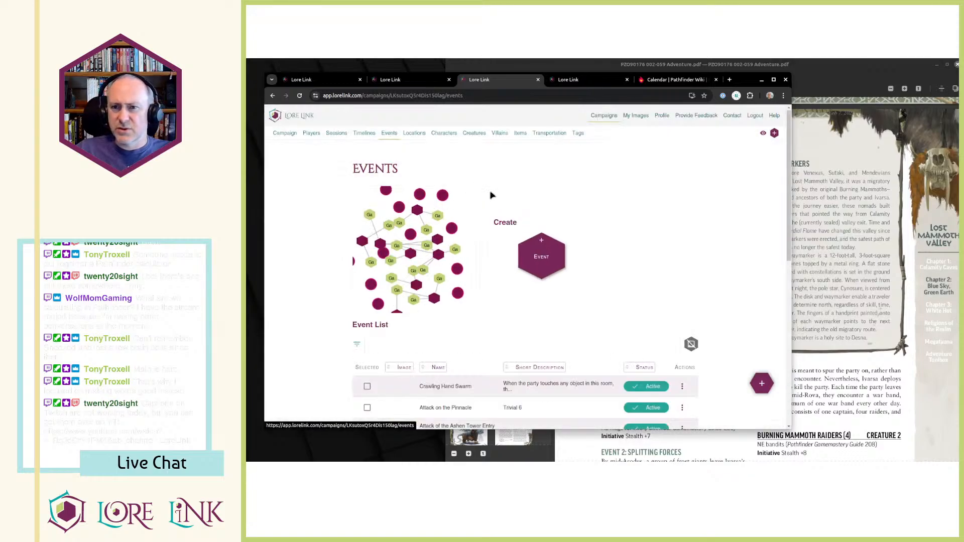
pyautogui.click(547, 250)
pyautogui.scroll(-5, 663, 241)
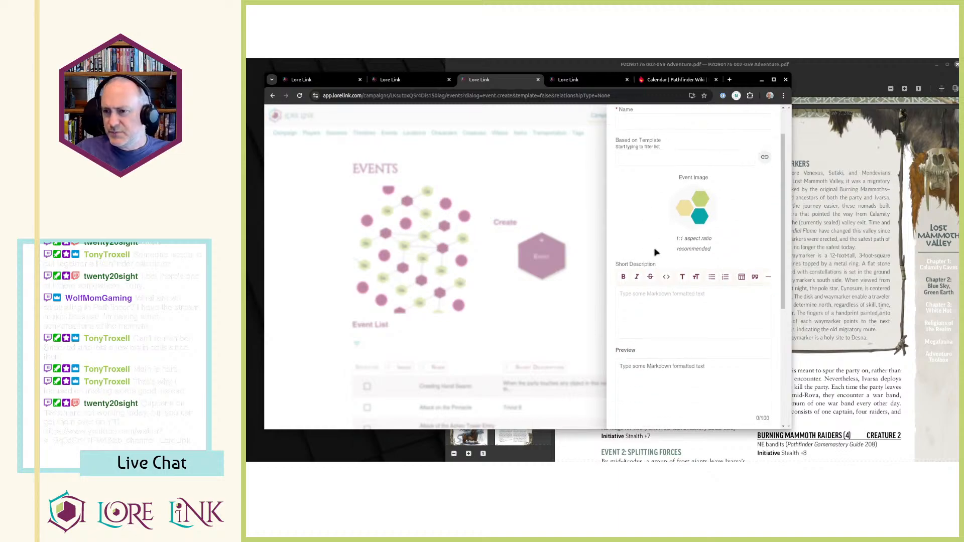
pyautogui.scroll(5, 667, 243)
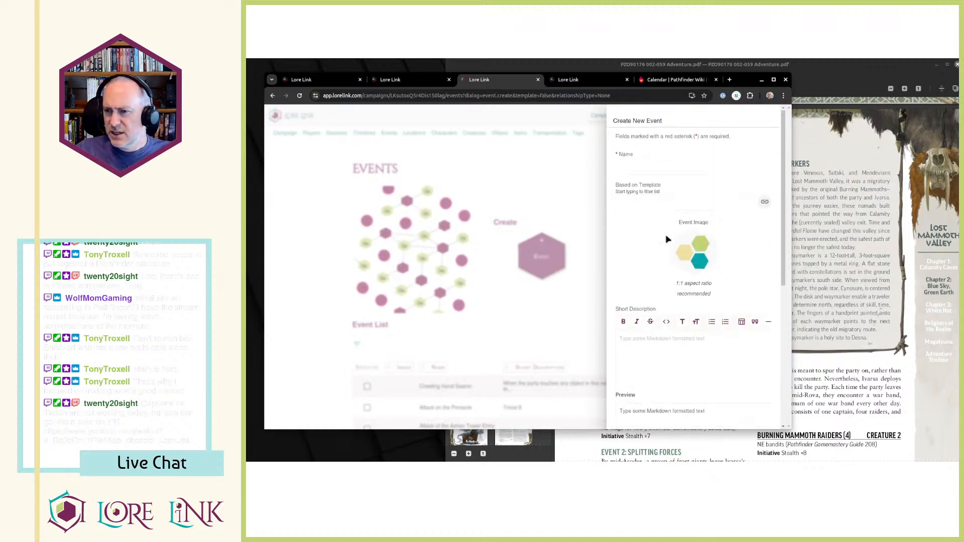
pyautogui.click(680, 166)
pyautogui.write('Encounter Advanced Scouts')
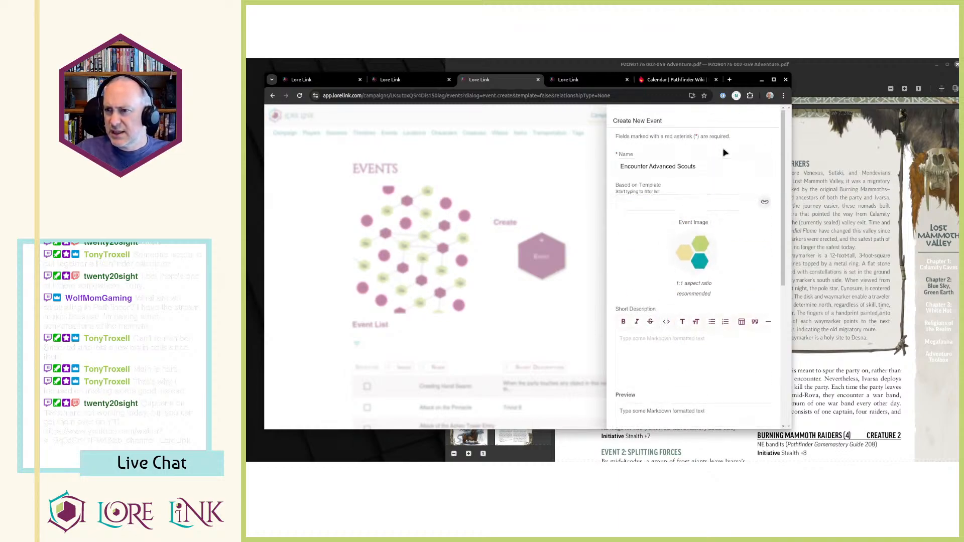
pyautogui.scroll(-5, 669, 241)
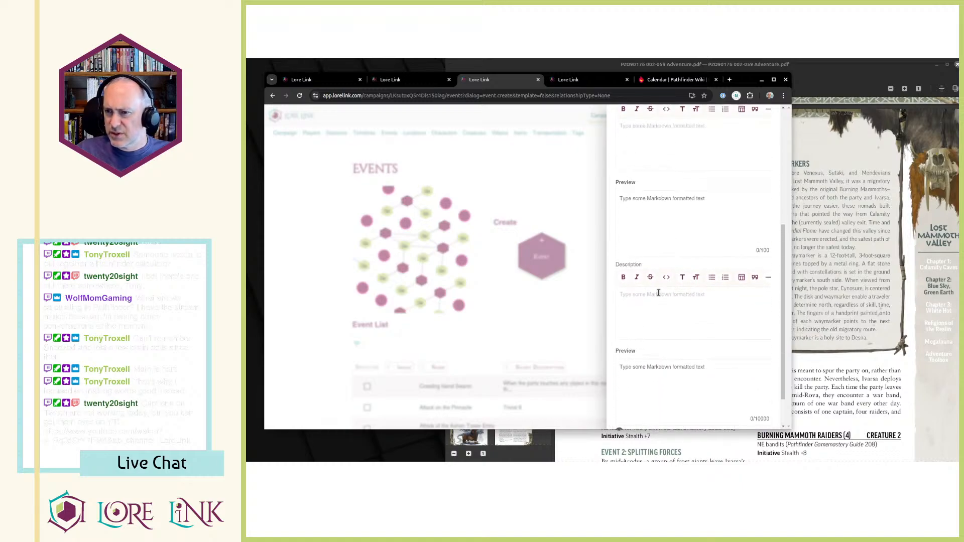
# Switch to the adventure PDF and examine the Event 1: Opening Gambit text and its creature entries.
pyautogui.click(876, 242)
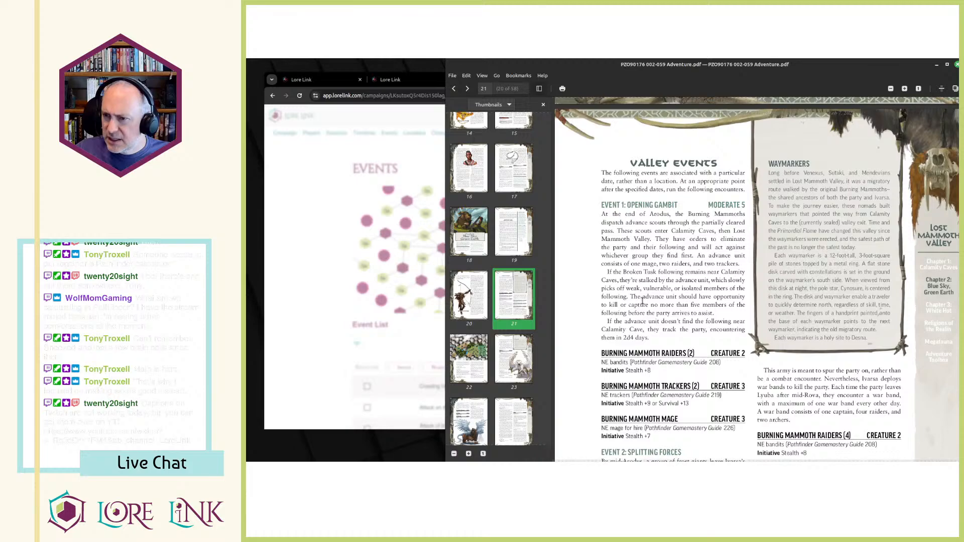
pyautogui.moveTo(627, 281); pyautogui.dragTo(713, 313)
pyautogui.click(695, 322)
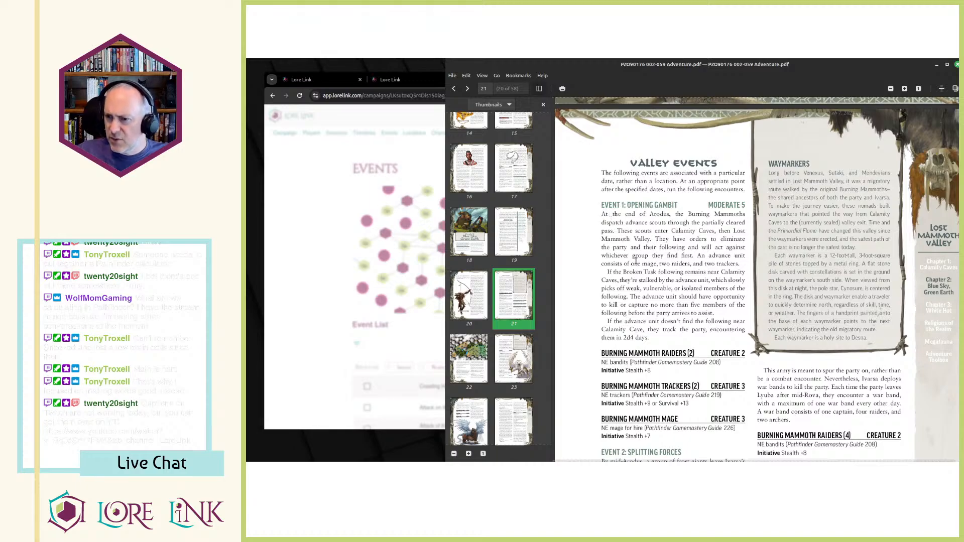
pyautogui.scroll(-1, 635, 259)
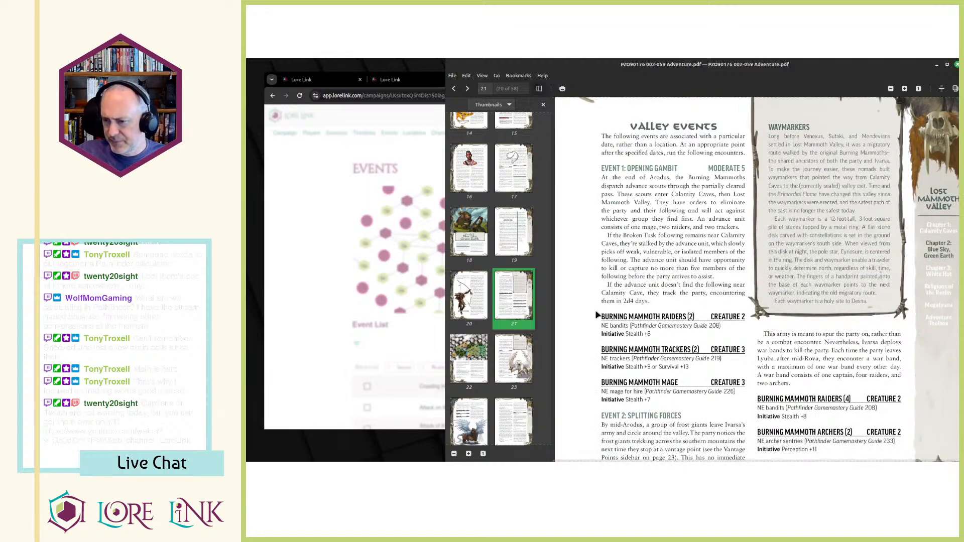
pyautogui.hotkey('alt', 'Tab')
pyautogui.scroll(1, 623, 309)
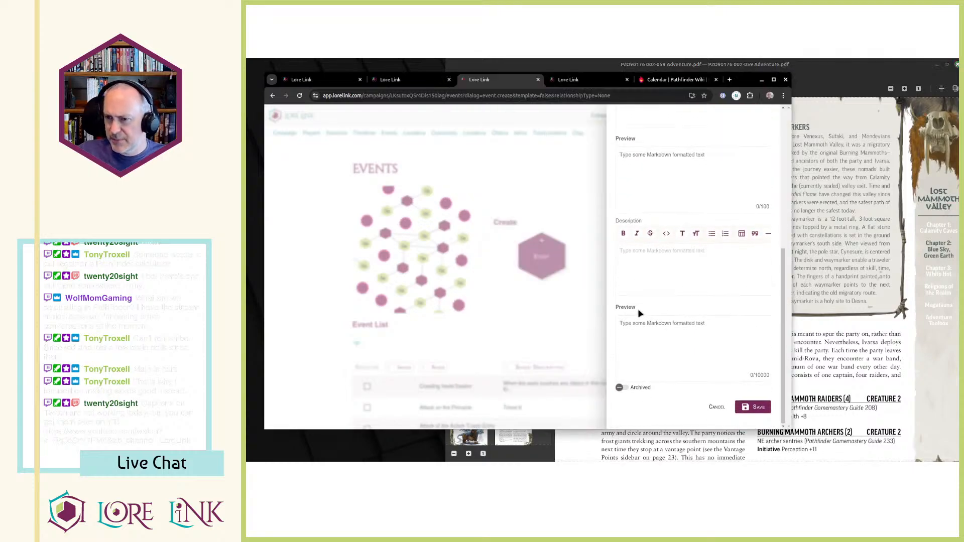
pyautogui.hotkey('alt', 'Tab')
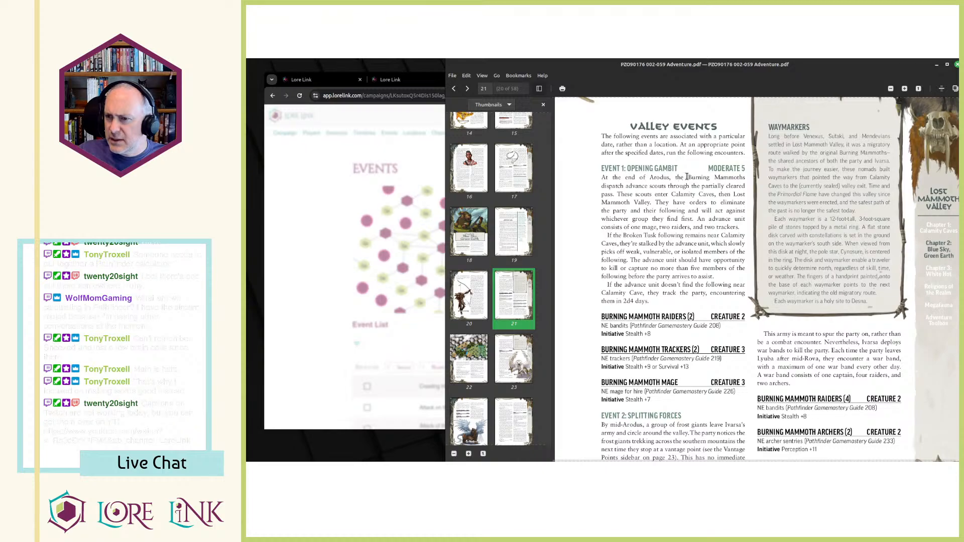
# Copy "Burning Mammoths" from the PDF into the event's description and complete the line as "Burning Mammoths Advanced Scouts".
pyautogui.moveTo(690, 176); pyautogui.dragTo(719, 177)
pyautogui.hotkey('ctrl', 'c')
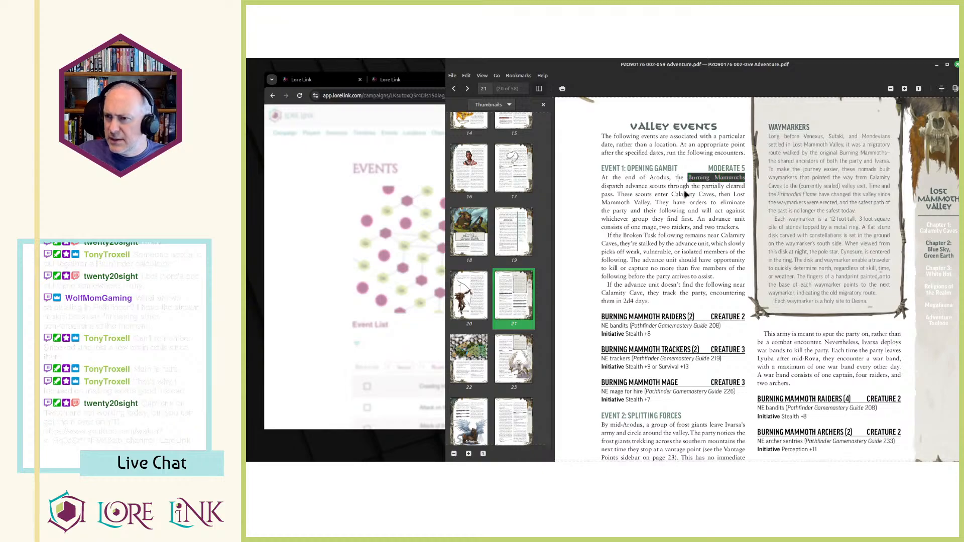
pyautogui.hotkey('alt', 'Tab')
pyautogui.hotkey('ctrl', 'v')
pyautogui.write('ADvanced')
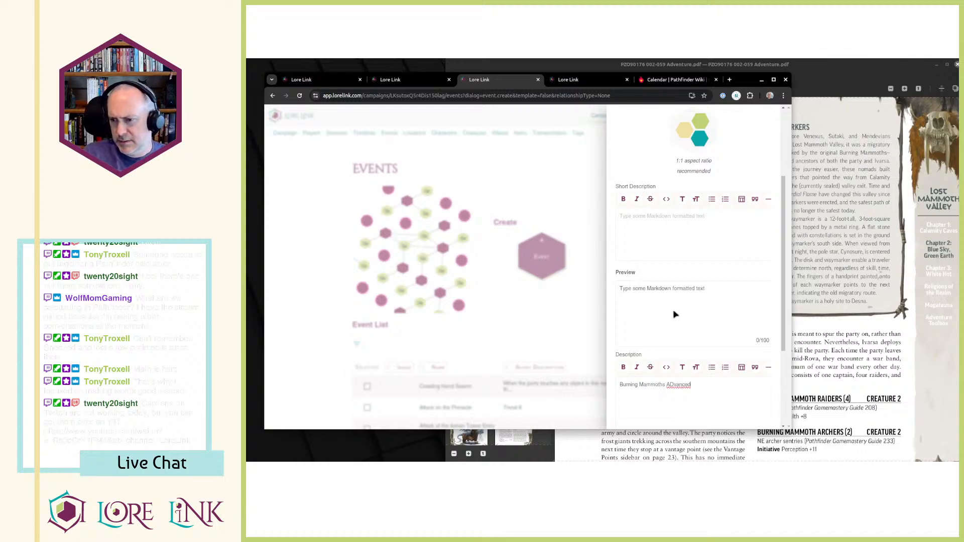
pyautogui.write(' Scouts')
pyautogui.press('Right')
pyautogui.press('Delete')
pyautogui.write('d')
pyautogui.hotkey('alt', 'Tab')
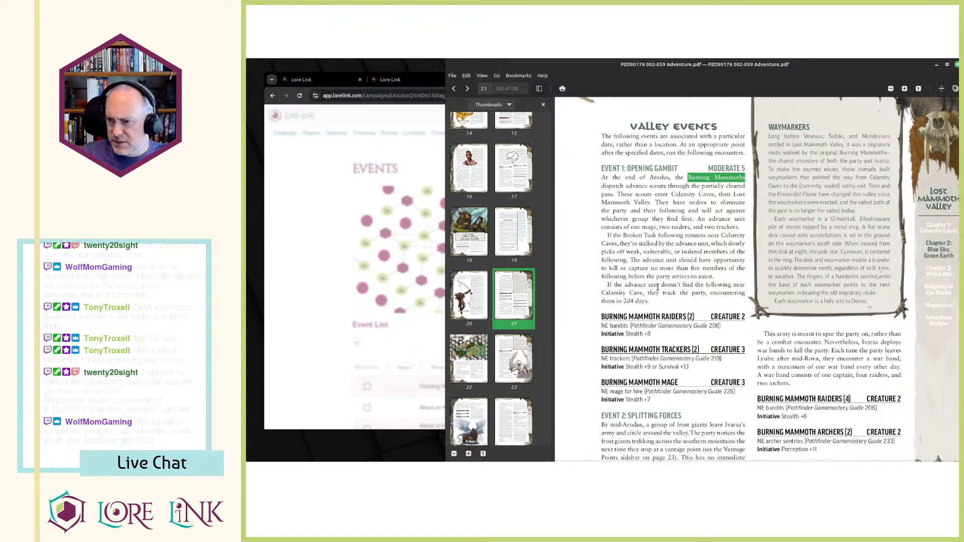
pyautogui.moveTo(602, 315); pyautogui.dragTo(713, 393)
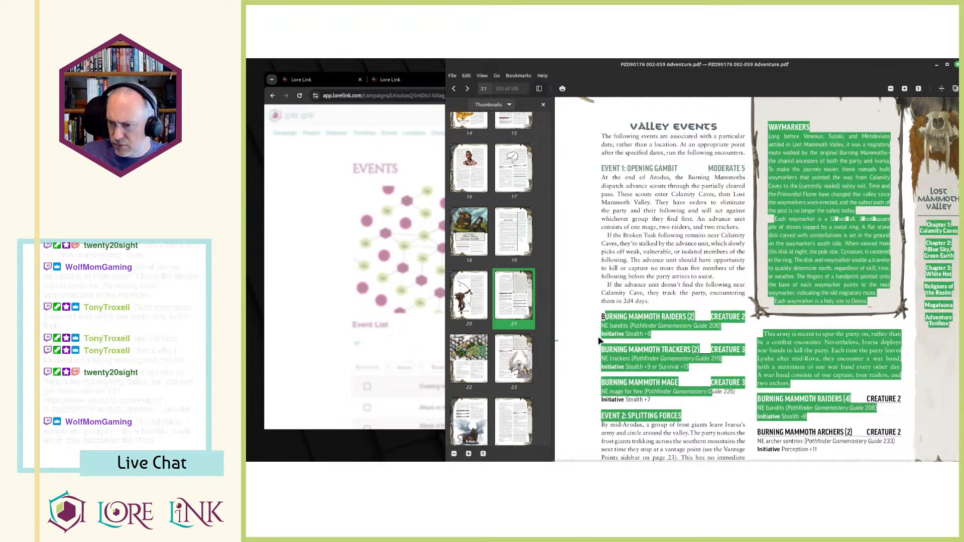
pyautogui.click(602, 318)
pyautogui.moveTo(602, 315)
pyautogui.mouseDown()
pyautogui.moveTo(729, 374)
pyautogui.moveTo(739, 397)
pyautogui.moveTo(746, 330)
pyautogui.moveTo(720, 326)
pyautogui.moveTo(737, 397)
pyautogui.moveTo(730, 321)
pyautogui.mouseUp()
pyautogui.click(727, 319)
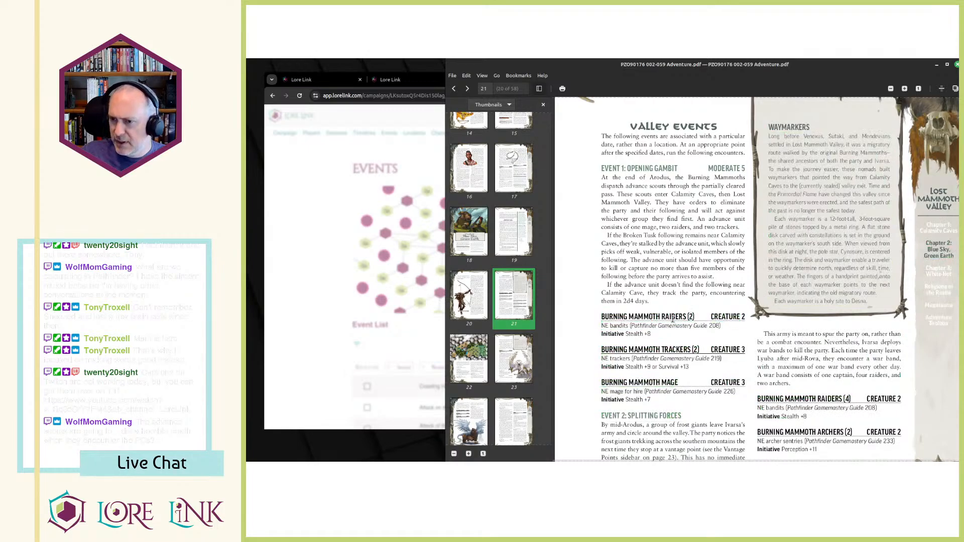
# Add the line "Burning Mammoth Raiders (x) Creature 2" to the event's description, following the PDF's creature entry.
pyautogui.hotkey('alt', 'Tab')
pyautogui.scroll(-3, 881, 236)
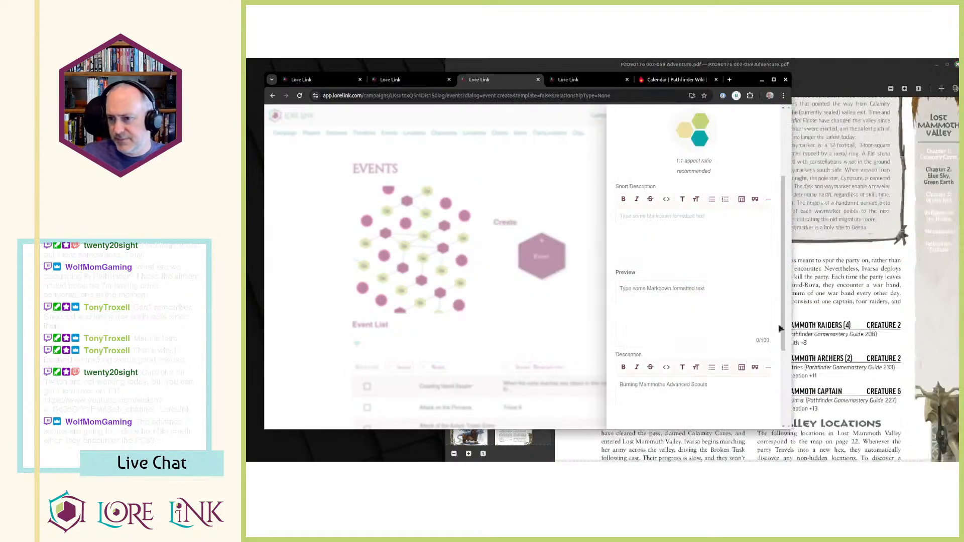
pyautogui.write('ning Mammoth Raiders')
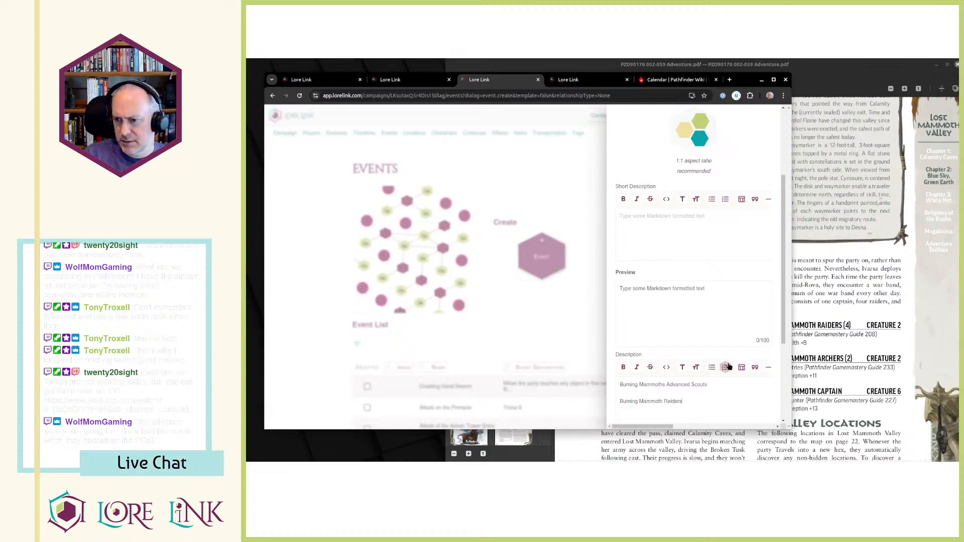
pyautogui.hotkey('alt', 'Tab')
pyautogui.hotkey('alt', 'Tab')
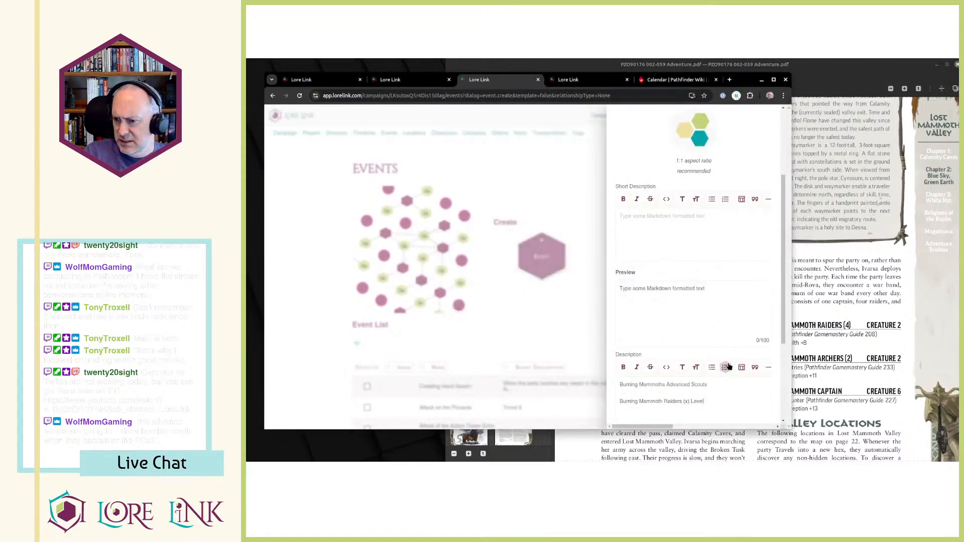
pyautogui.hotkey('alt', 'Tab')
pyautogui.hotkey('alt', 'Tab')
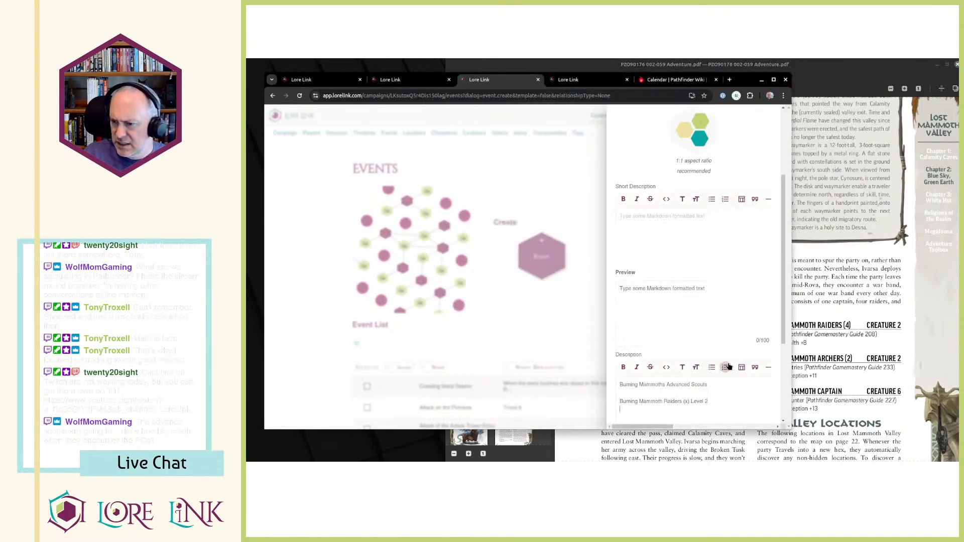
pyautogui.hotkey('ctrl', 'shift', 'Left')
pyautogui.write('Creature')
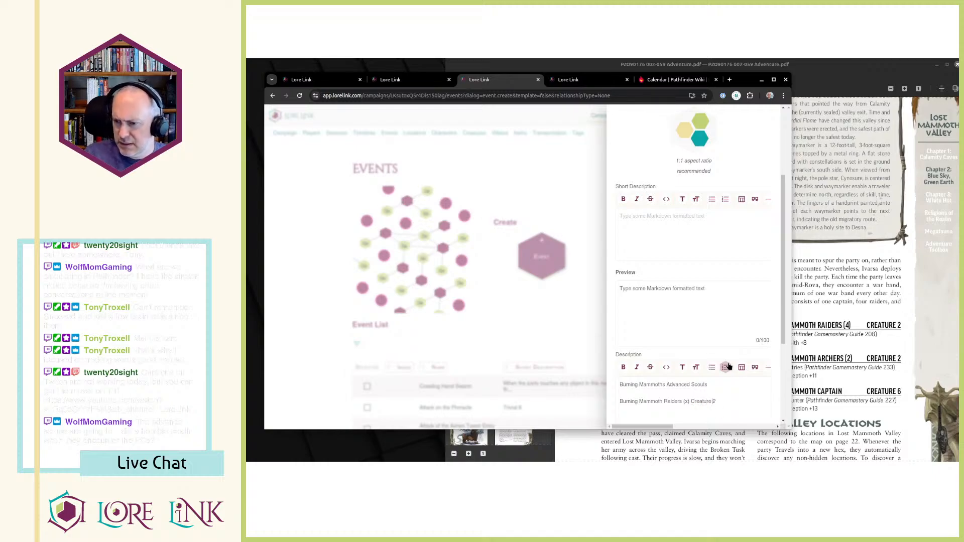
pyautogui.hotkey('alt', 'Tab')
# Complete the raiders entry in the description with the lines "NE bandits" and "Initiative Stealth +8".
pyautogui.hotkey('alt', 'Tab')
pyautogui.write('2')
pyautogui.press('Return')
pyautogui.write('NE')
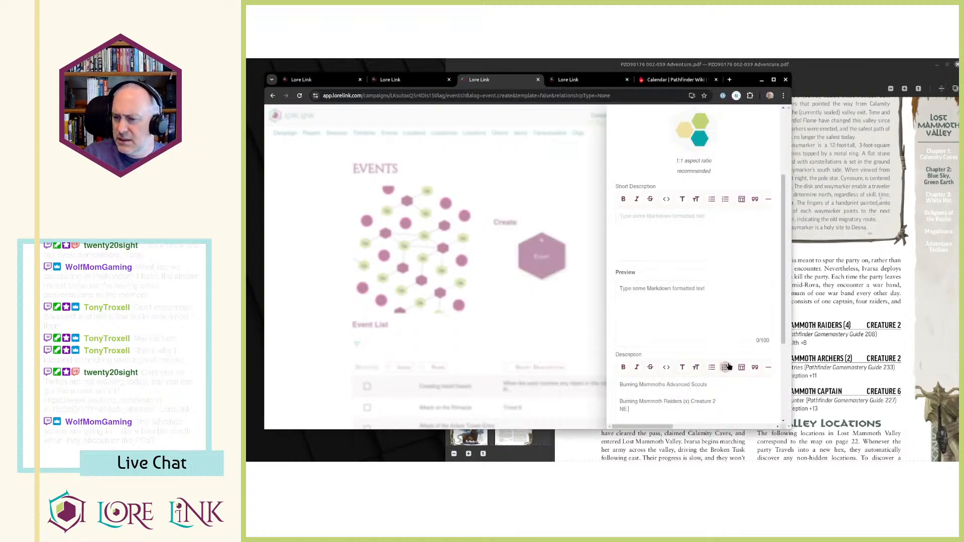
pyautogui.hotkey('alt', 'Tab')
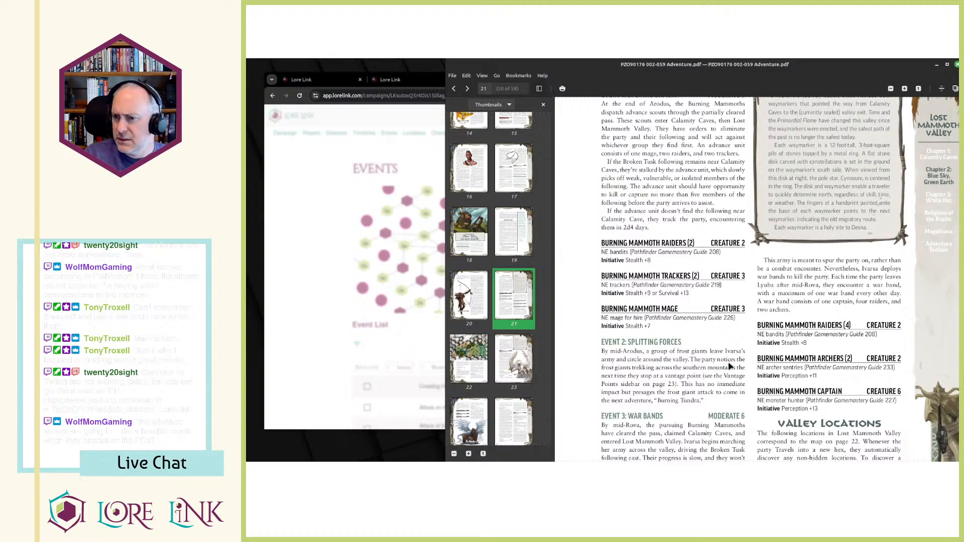
pyautogui.hotkey('alt', 'Tab')
pyautogui.write('Initiative ')
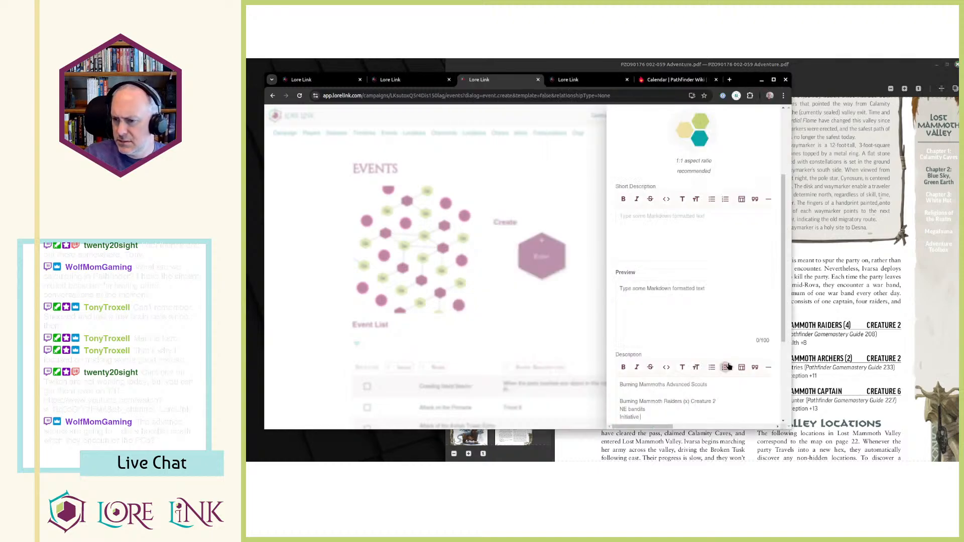
pyautogui.write('Stealth +89')
pyautogui.press('BackSpace')
pyautogui.press('Return')
pyautogui.press('Return')
# Add the line "Burning Mammoth Trackers (2) Creature 3" below the raiders entry in the event's description, following the PDF.
pyautogui.write('Burning Mammoth')
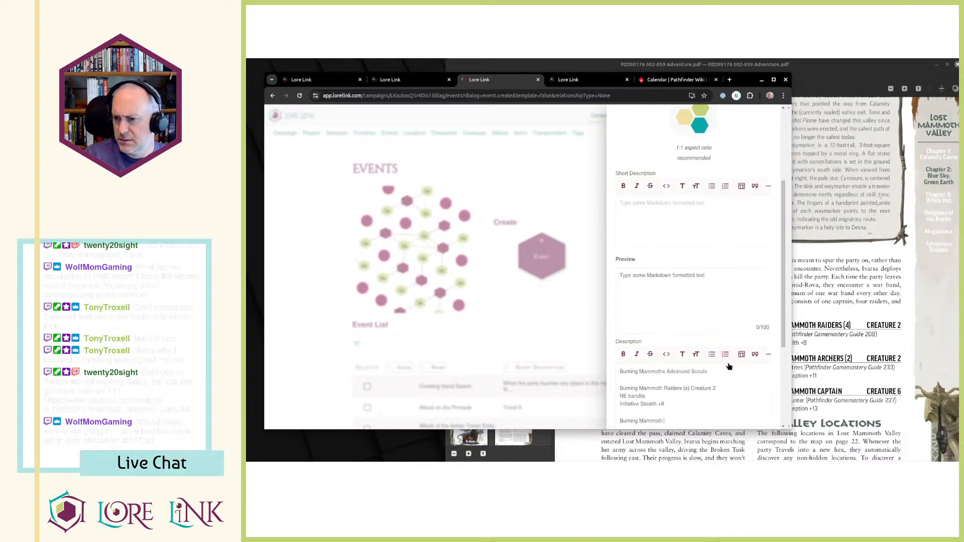
pyautogui.hotkey('alt', 'Tab')
pyautogui.hotkey('alt', 'Tab')
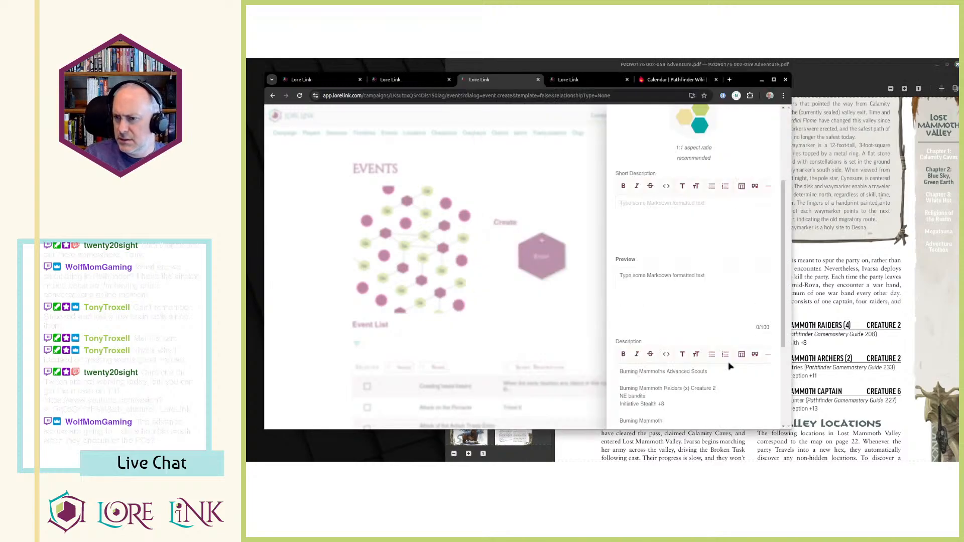
pyautogui.hotkey('alt', 'Tab')
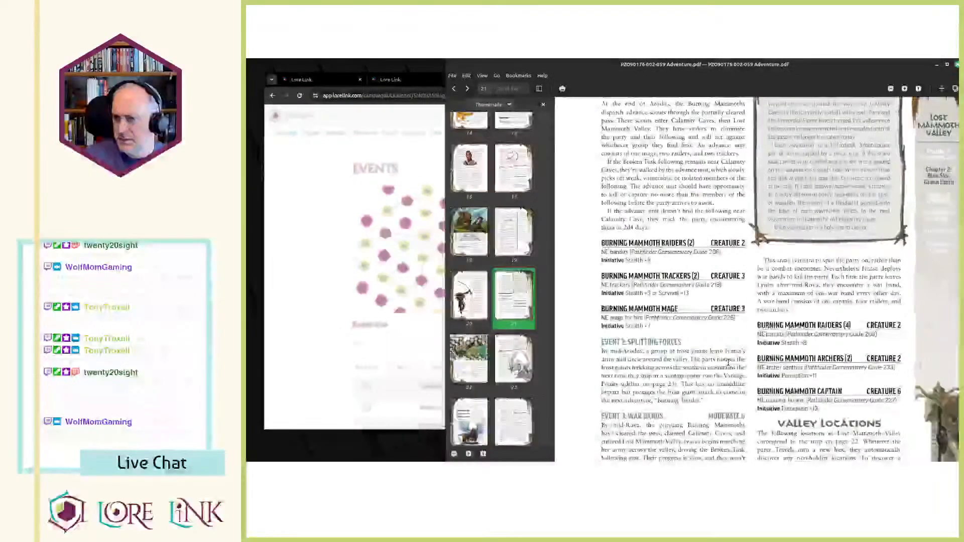
pyautogui.hotkey('alt', 'Tab')
pyautogui.write('Creature 3')
pyautogui.hotkey('alt', 'Tab')
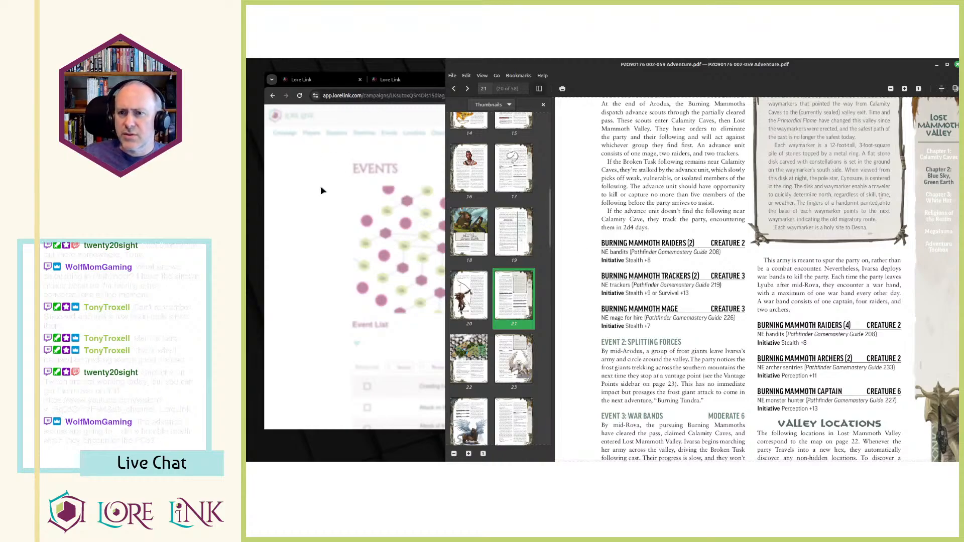
# Open Archives of Nethys (2e.aonprd.com) in a new browser tab and search it for "BURNING MAMMOTH RAIDERS", copied from the PDF.
pyautogui.hotkey('alt', 'Tab')
pyautogui.hotkey('ctrl', 't')
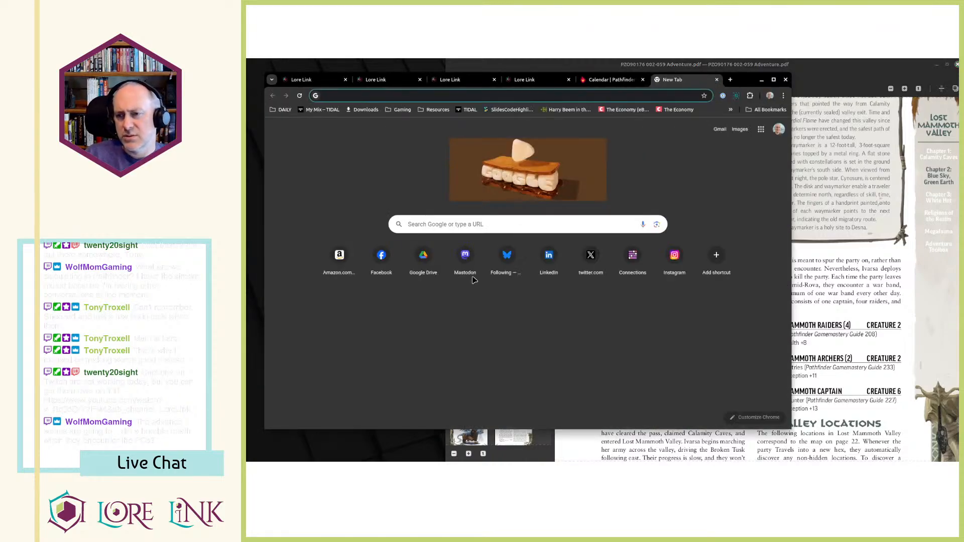
pyautogui.write('2e')
pyautogui.press('Return')
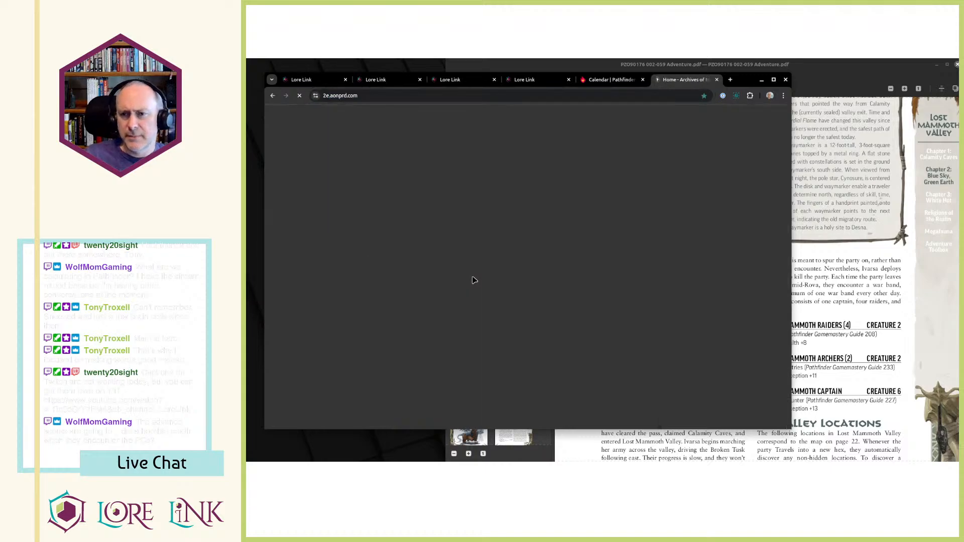
pyautogui.hotkey('alt', 'Tab')
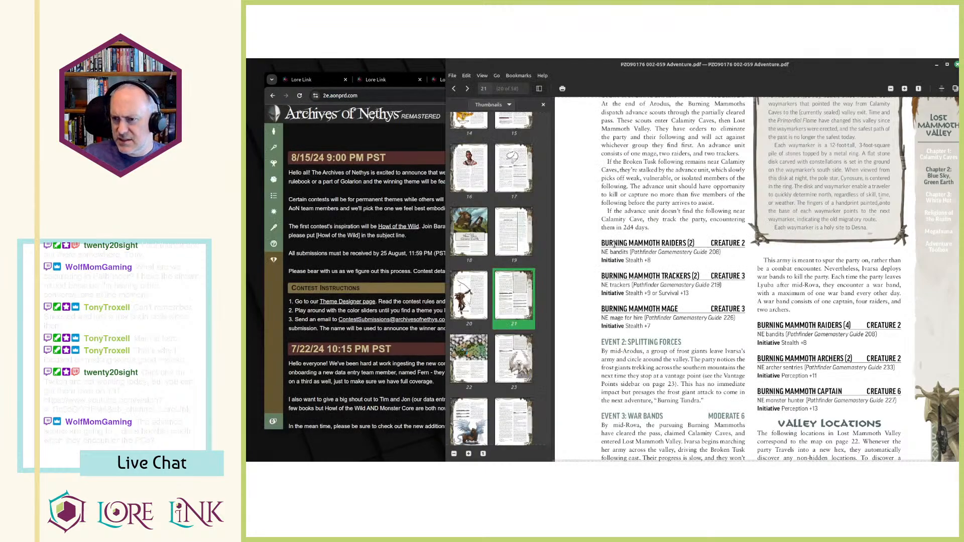
pyautogui.click(401, 191)
pyautogui.click(553, 107)
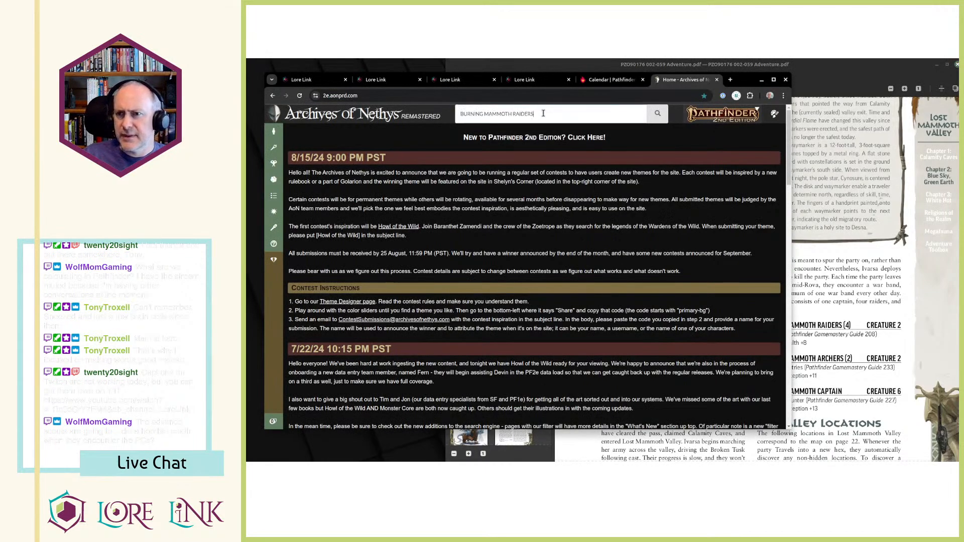
pyautogui.write('BURNING MAMMOTH RAIDERS')
pyautogui.press('Return')
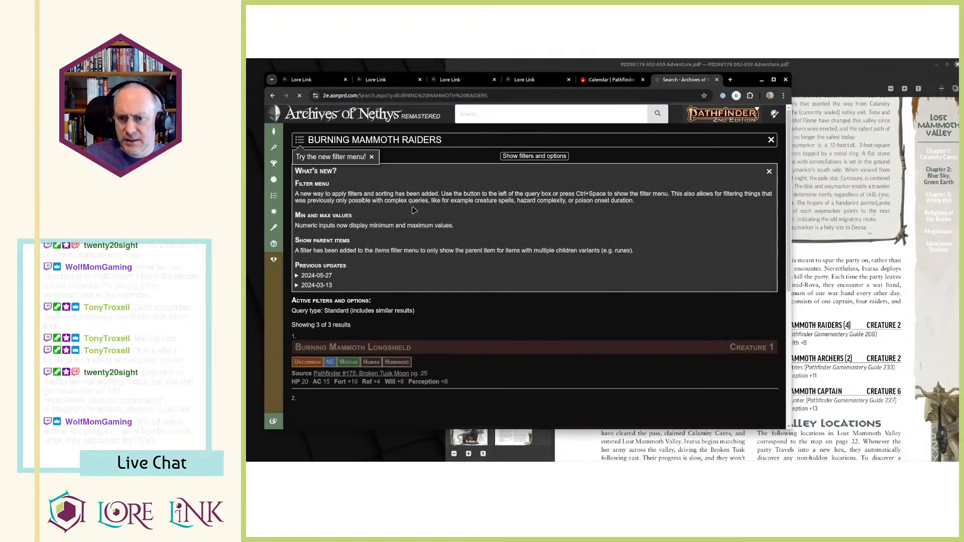
pyautogui.scroll(-4, 417, 211)
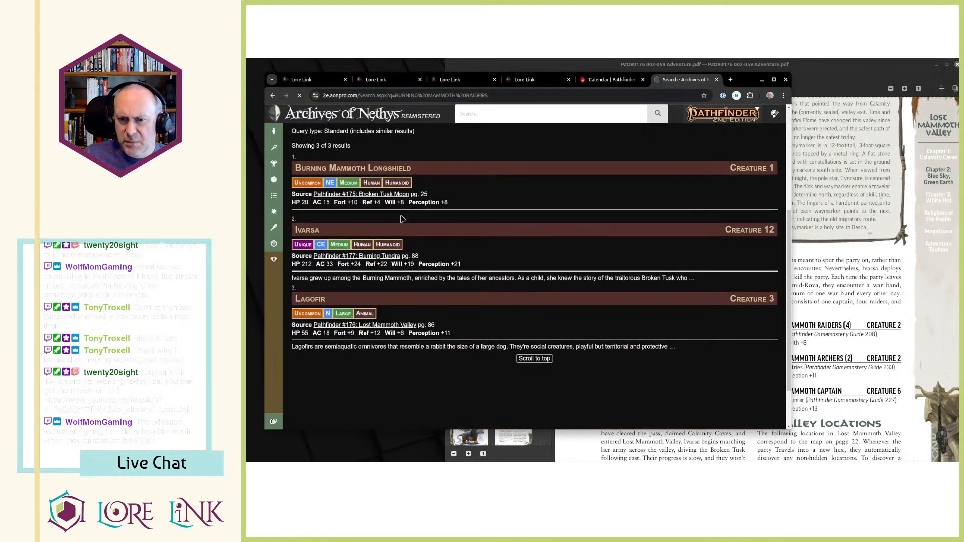
pyautogui.scroll(2, 402, 219)
# Check the raiders' base creature in the PDF, search Archives of Nethys for "bandits" and open the Creature 2 Bandit entry in a separate tab.
pyautogui.hotkey('alt', 'Tab')
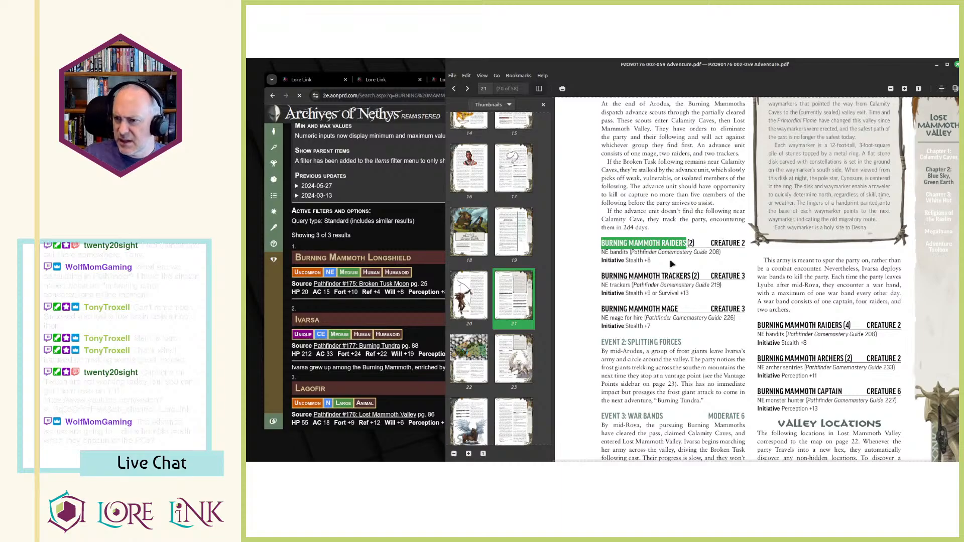
pyautogui.click(652, 257)
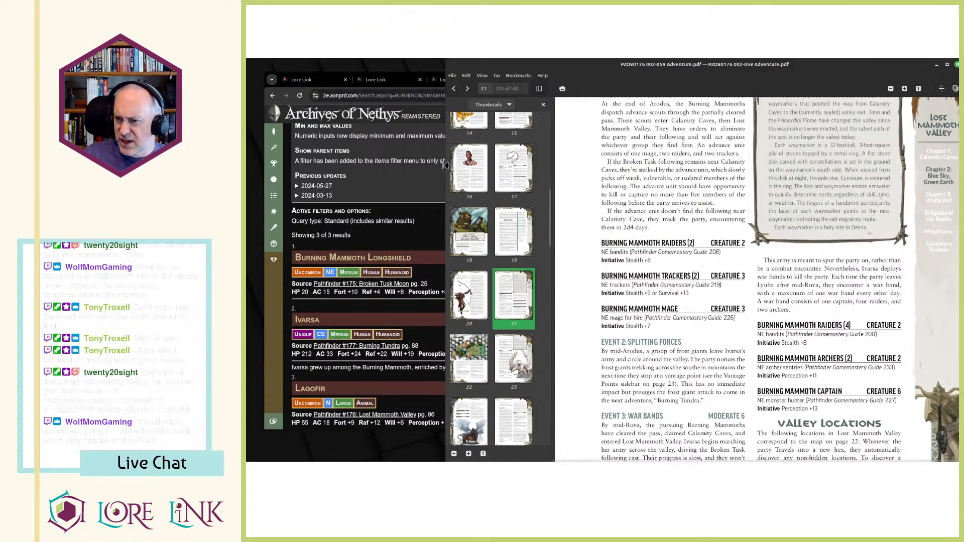
pyautogui.click(418, 150)
pyautogui.scroll(3, 417, 151)
pyautogui.click(457, 112)
pyautogui.write('bandits')
pyautogui.press('Return')
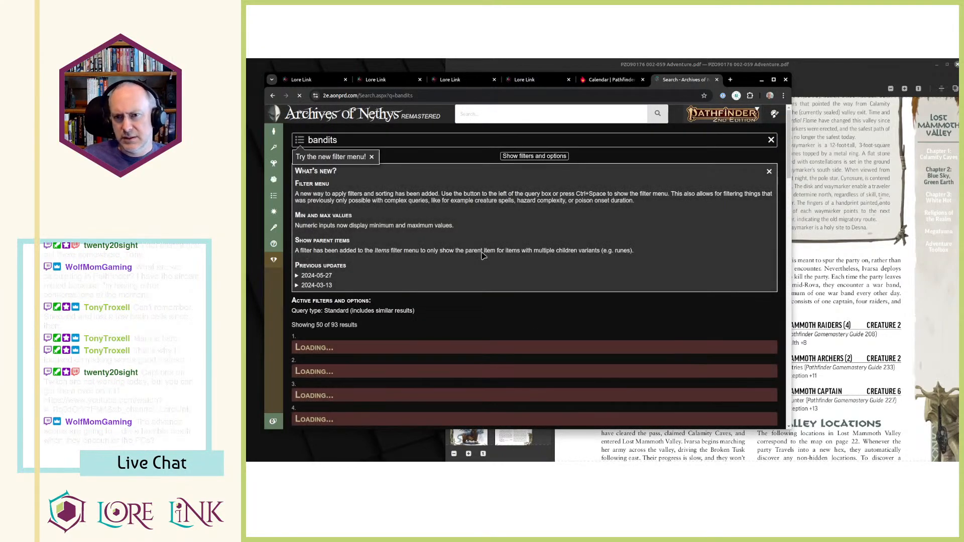
pyautogui.scroll(-1, 501, 294)
pyautogui.scroll(-3, 501, 293)
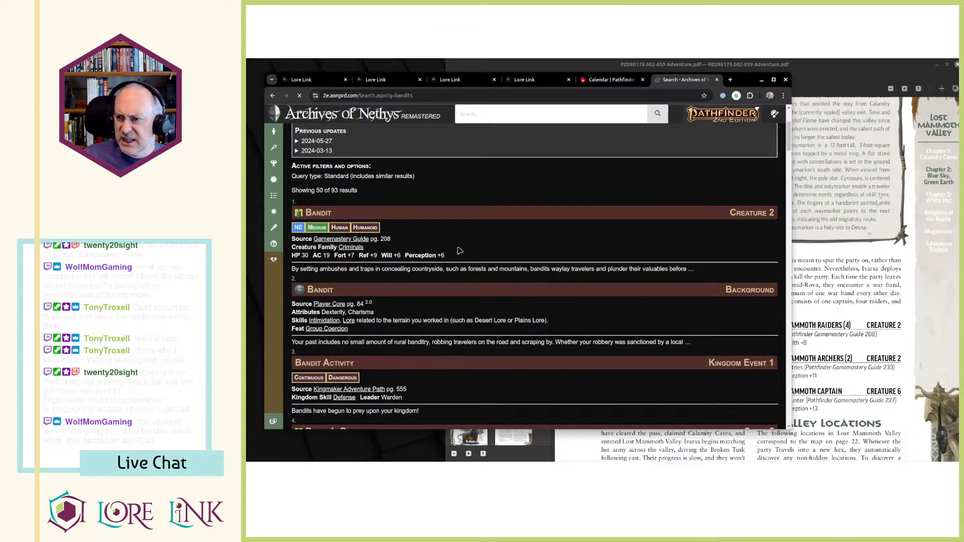
pyautogui.middleClick(316, 211)
# Search Archives of Nethys for "tracker" and open the level 3 Tracker creature page.
pyautogui.click(486, 112)
pyautogui.write('trac')
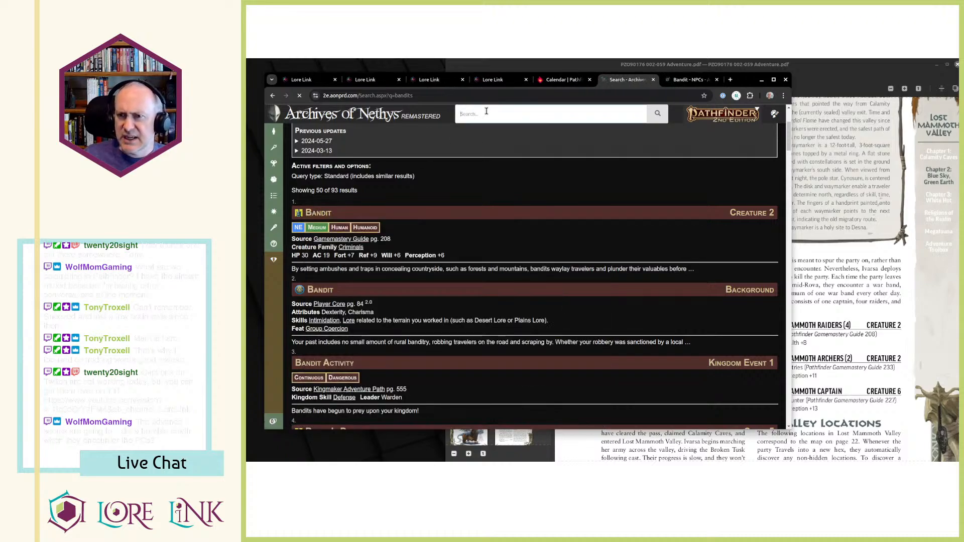
pyautogui.write('ker')
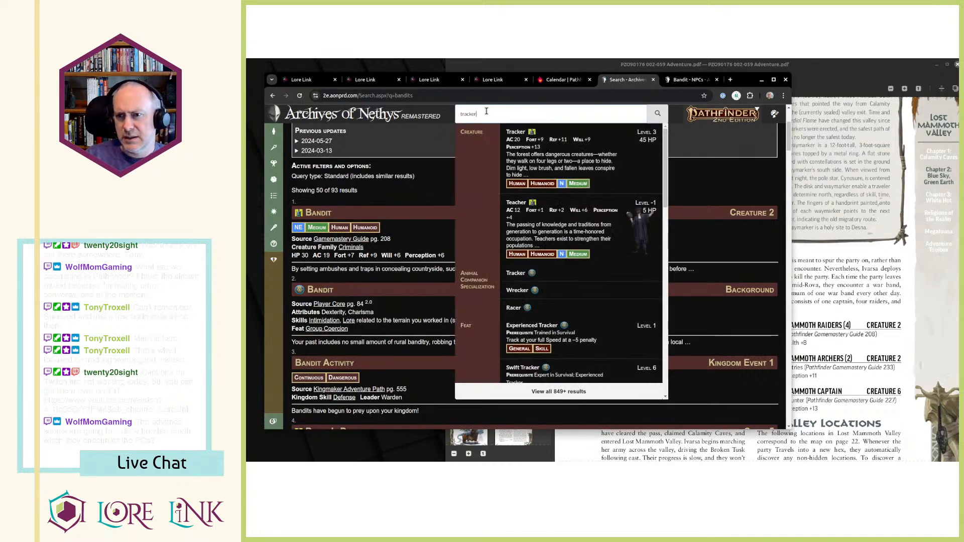
pyautogui.press('Down')
pyautogui.press('Return')
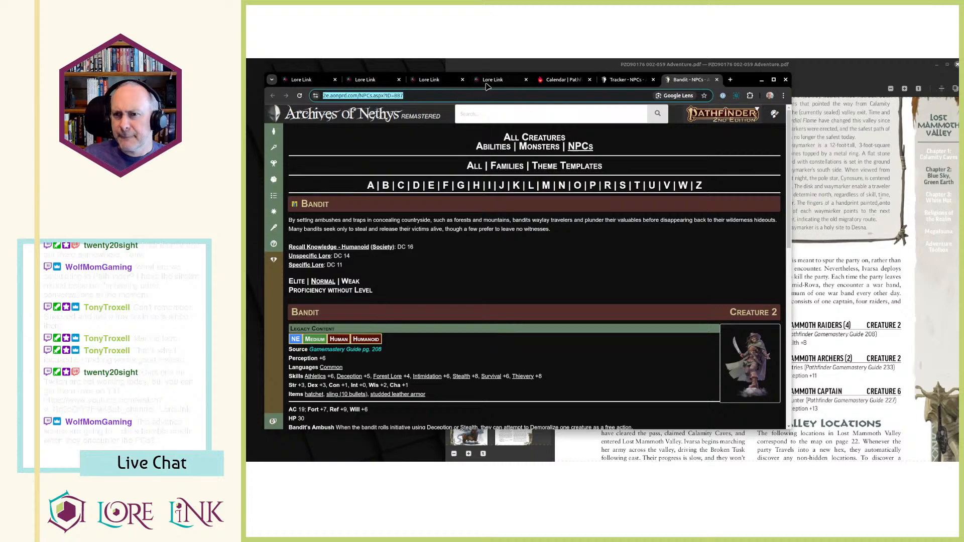
pyautogui.click(487, 84)
pyautogui.hotkey('ctrl', 'shift', 'Tab')
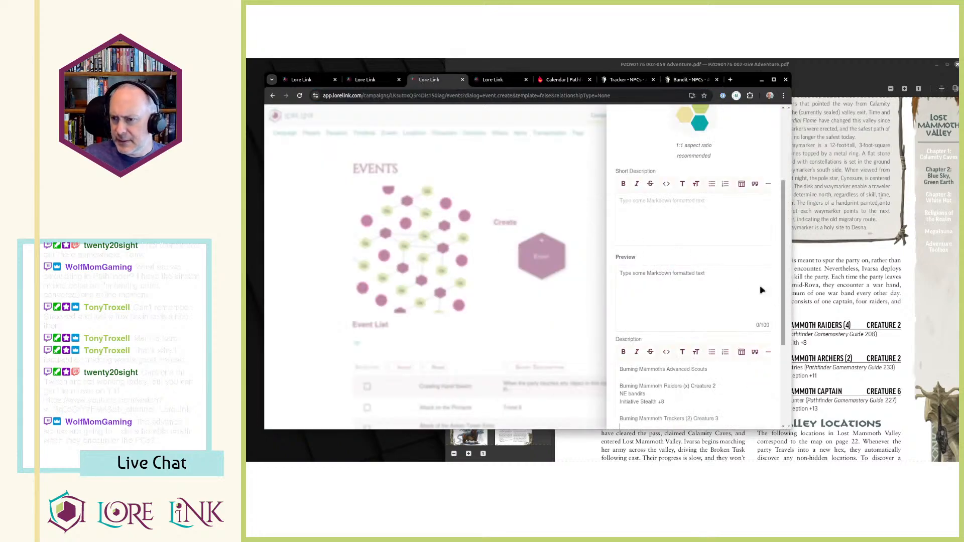
pyautogui.scroll(-2, 651, 306)
pyautogui.doubleClick(637, 305)
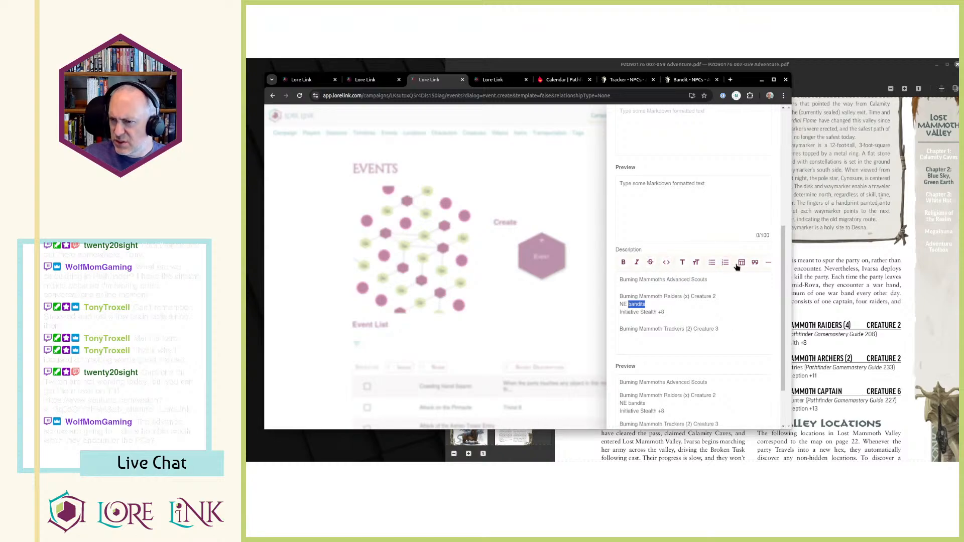
pyautogui.click(655, 308)
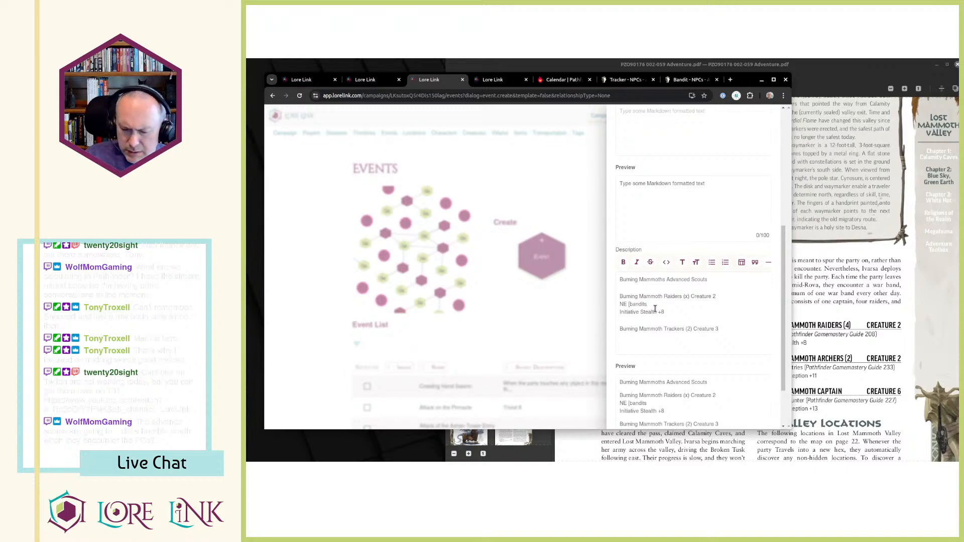
pyautogui.write(']')
pyautogui.write('(https://2e.aonprd.com/NPCs.aspx?ID=887)')
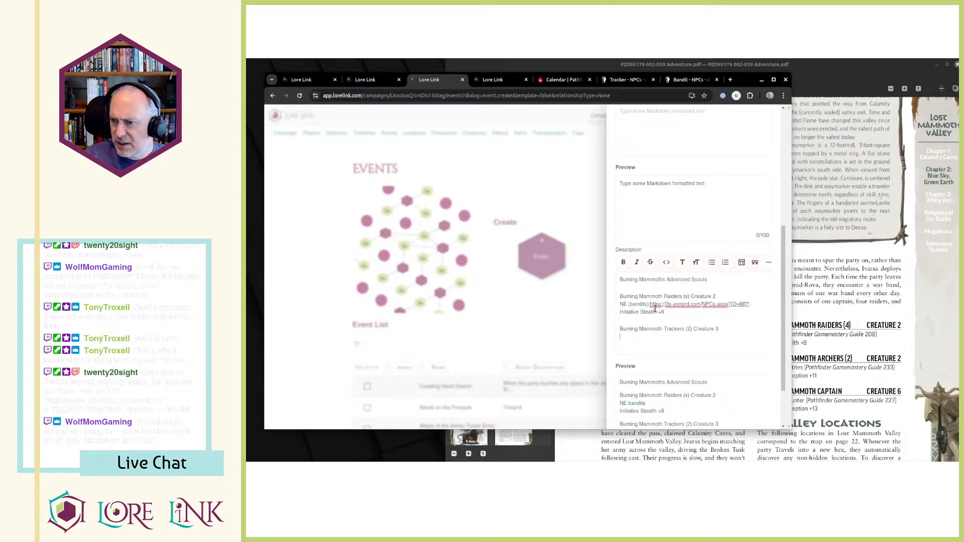
pyautogui.hotkey('alt', 'Tab')
pyautogui.hotkey('alt', 'Tab')
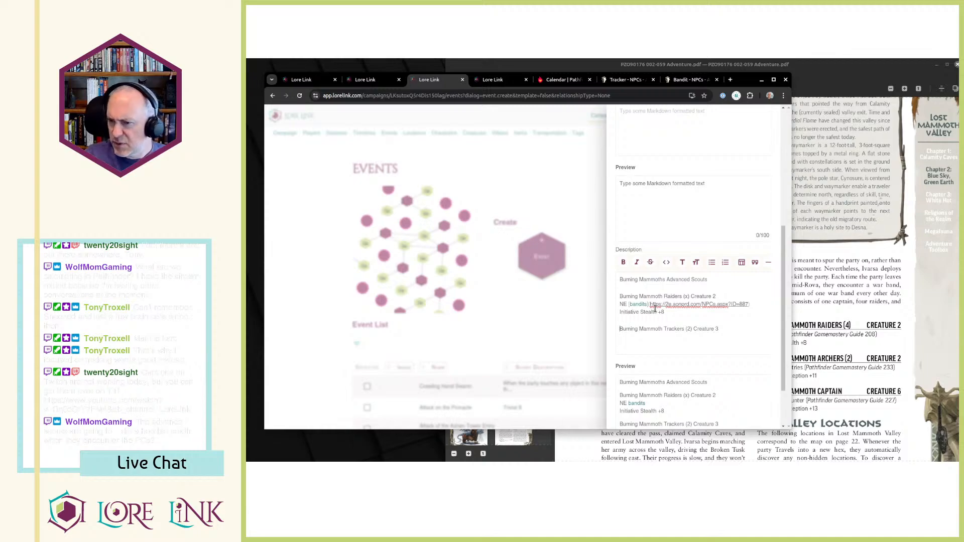
pyautogui.hotkey('ctrl', 'shift', 'Left')
pyautogui.write('Trackers')
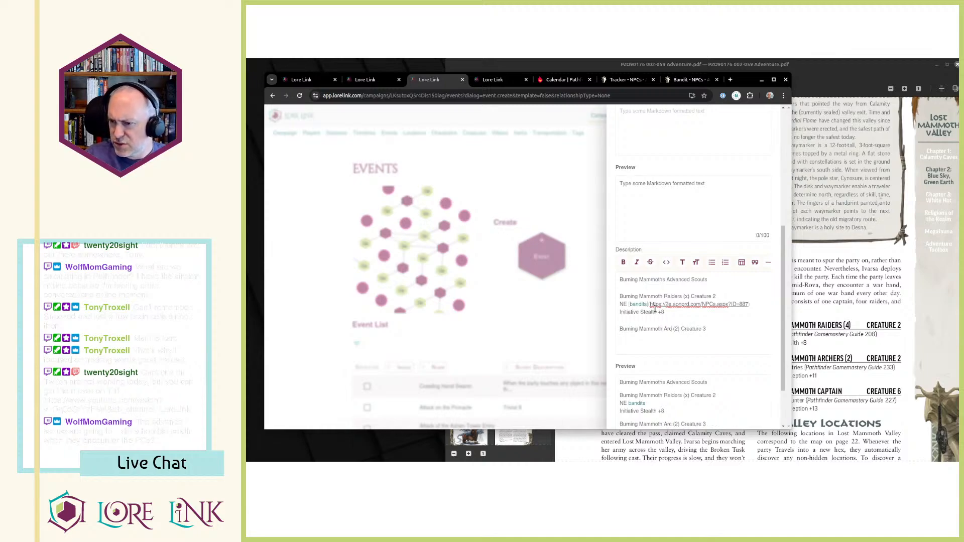
pyautogui.hotkey('alt', 'Tab')
pyautogui.hotkey('alt', 'Tab')
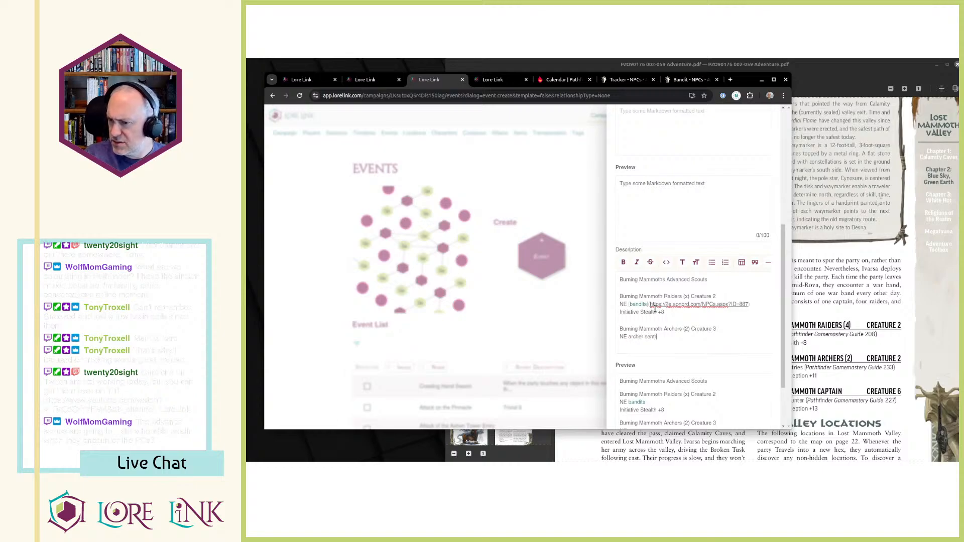
# Make the second creature entry read "Burning Mammoth Trackers (2) Creature 3" with "NE trackers" on the line below, matching the PDF.
pyautogui.hotkey('alt', 'Tab')
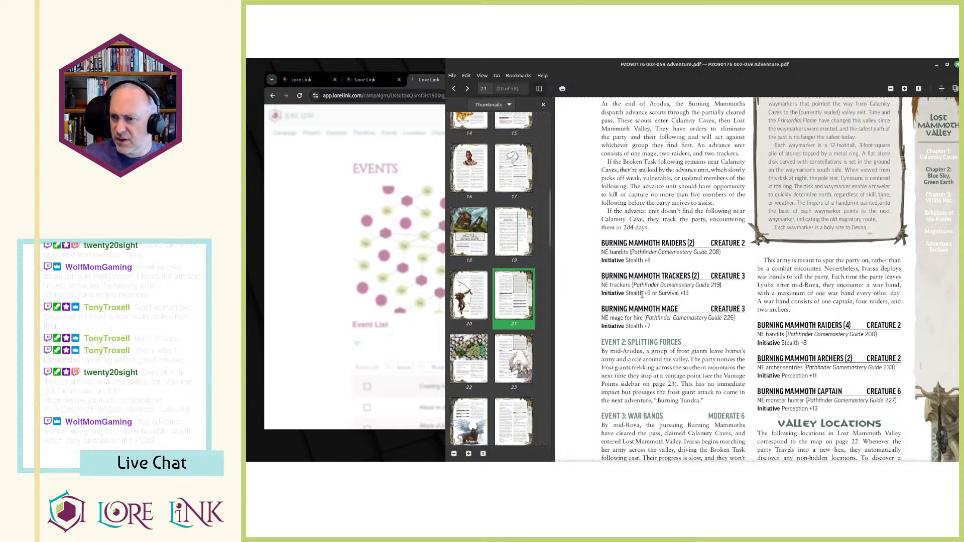
pyautogui.hotkey('alt', 'Tab')
pyautogui.hotkey('ctrl', 'shift', 'Left')
pyautogui.hotkey('ctrl', 'shift', 'Left')
pyautogui.write('trackers')
pyautogui.press('Up')
pyautogui.hotkey('ctrl', 'Right')
pyautogui.hotkey('ctrl', 'Right')
pyautogui.hotkey('ctrl', 'shift', 'Left')
pyautogui.write('Tracker')
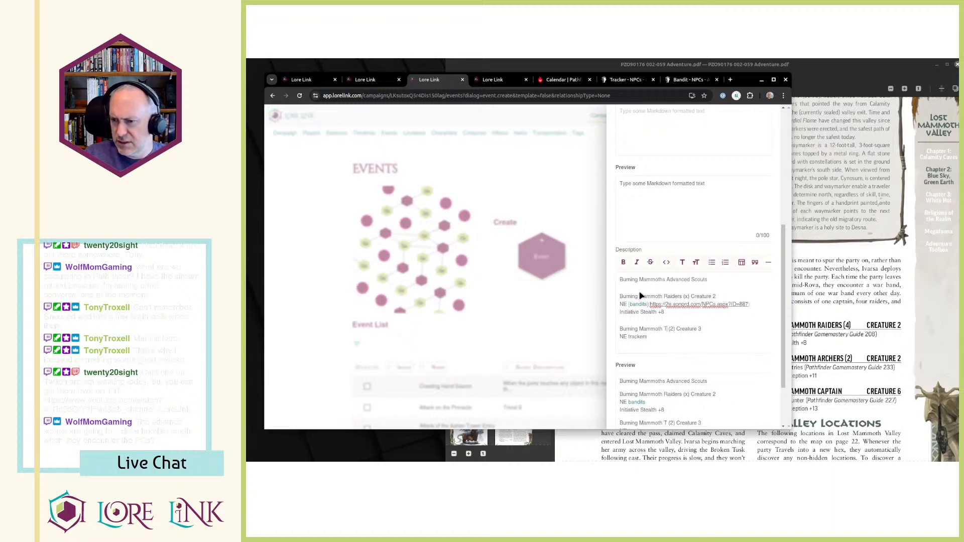
pyautogui.write('s')
# Copy the raiders' initiative line under "NE trackers" and edit it to "Initiative Stealth +9 or Survival +13", following the PDF.
pyautogui.hotkey('alt', 'Tab')
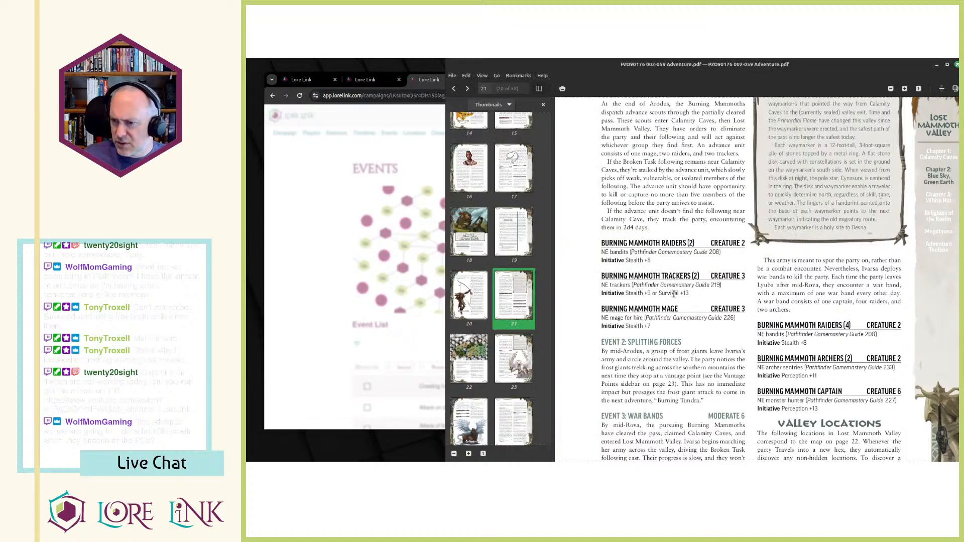
pyautogui.hotkey('alt', 'Tab')
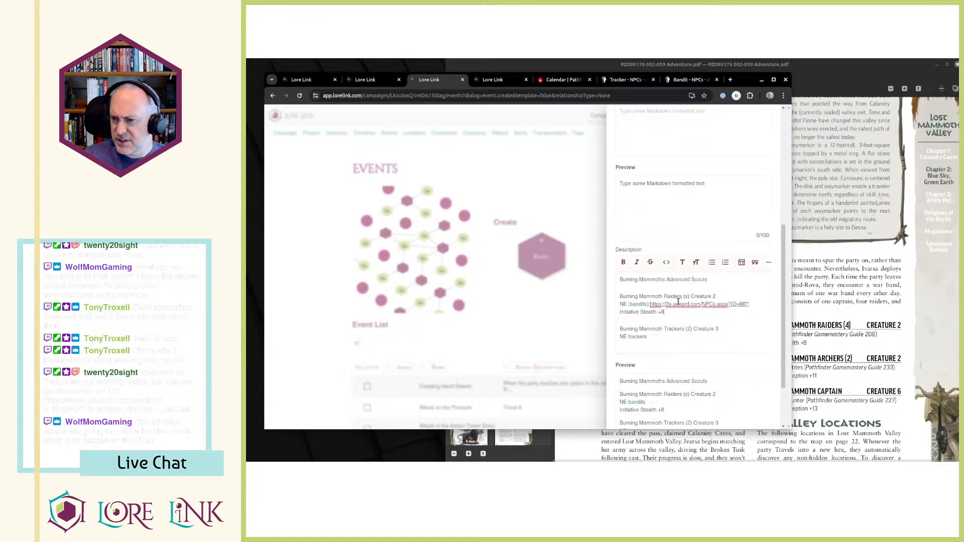
pyautogui.hotkey('shift', 'Home')
pyautogui.hotkey('ctrl', 'c')
pyautogui.press('Down')
pyautogui.press('Down')
pyautogui.press('Down')
pyautogui.press('Return')
pyautogui.hotkey('ctrl', 'v')
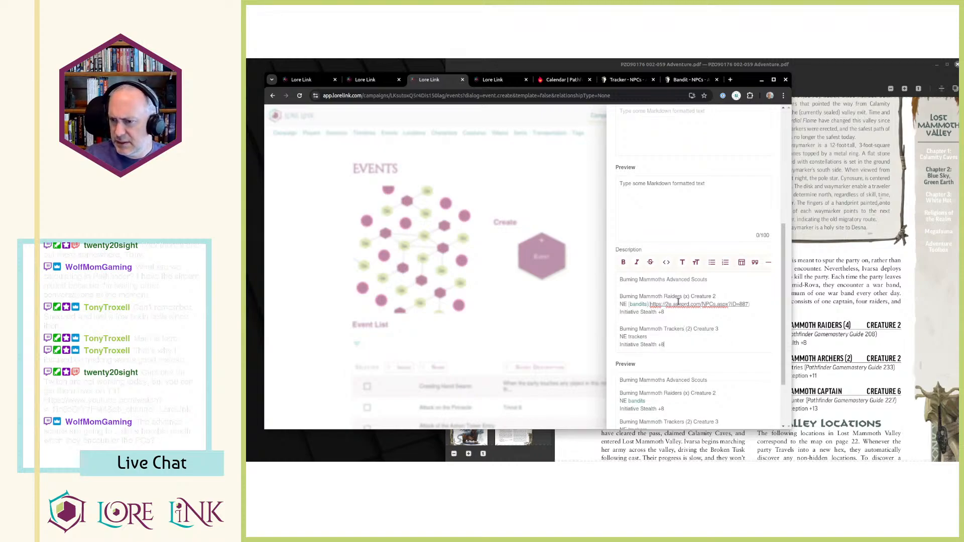
pyautogui.write('or Survival +13')
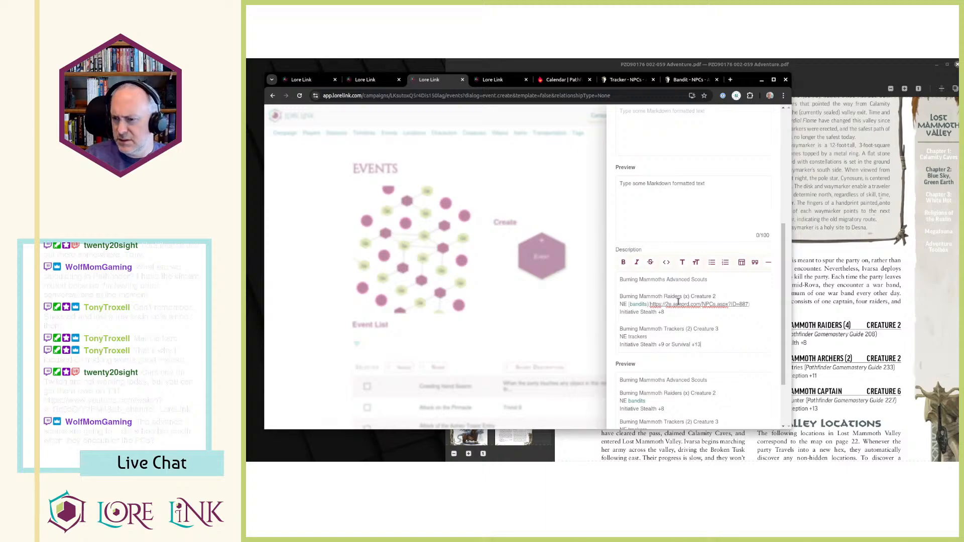
pyautogui.hotkey('alt', 'Tab')
pyautogui.hotkey('alt', 'Tab')
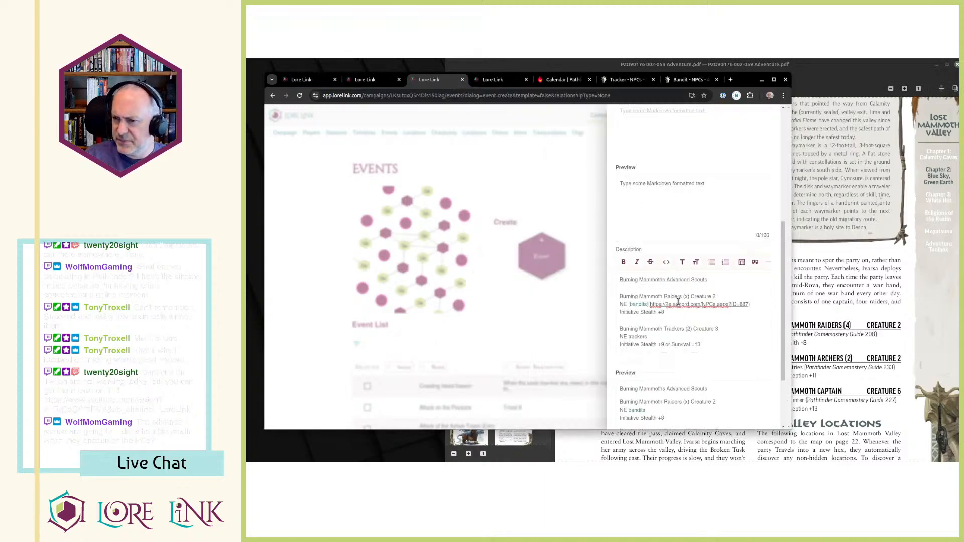
# Wrap the word "trackers" in the description in Markdown link brackets, followed by a parenthesis for the address.
pyautogui.doubleClick(661, 339)
pyautogui.hotkey('ctrl', 'x')
pyautogui.write('[')
pyautogui.hotkey('ctrl', 'v')
pyautogui.write('](')
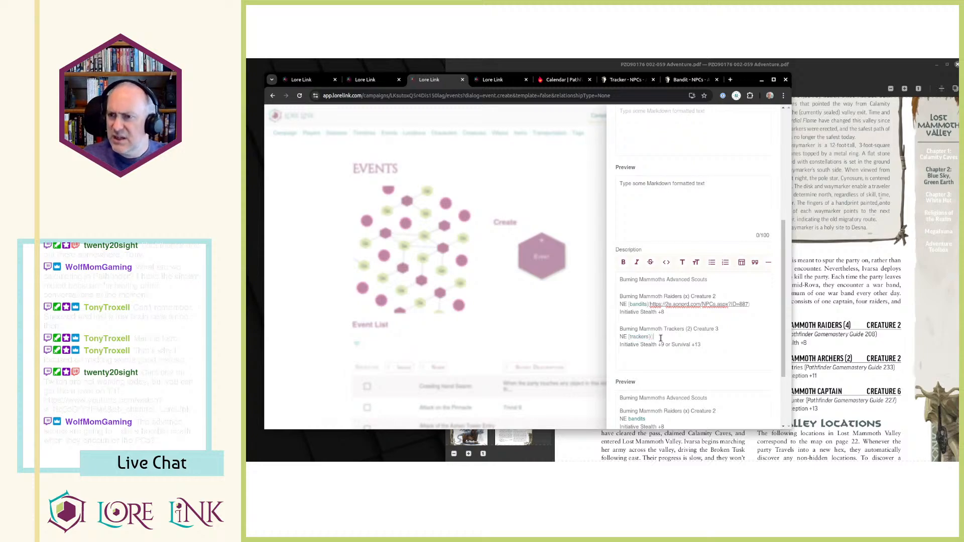
pyautogui.hotkey('ctrl', 'Tab')
pyautogui.click(622, 82)
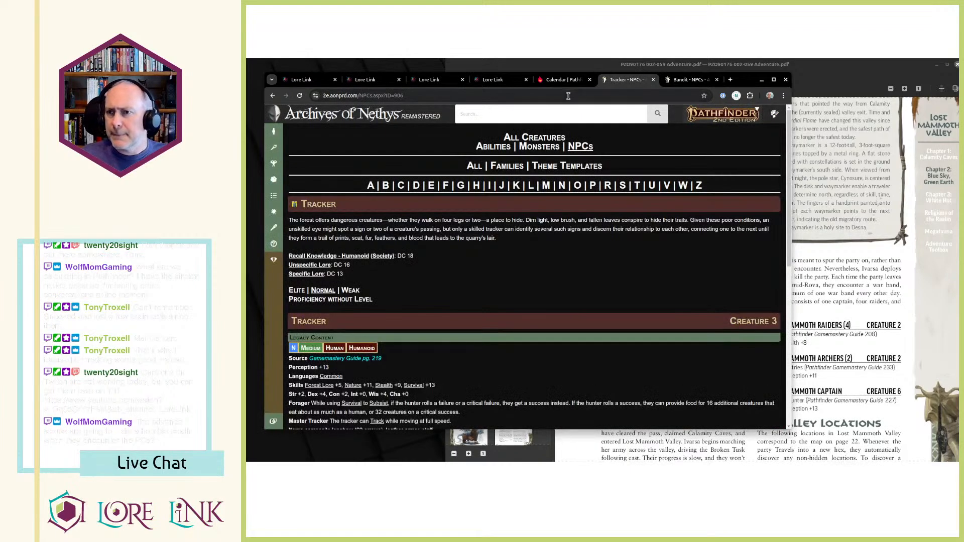
pyautogui.click(557, 97)
pyautogui.moveTo(375, 72); pyautogui.dragTo(374, 73)
pyautogui.click(370, 82)
pyautogui.hotkey('ctrl', 'Tab')
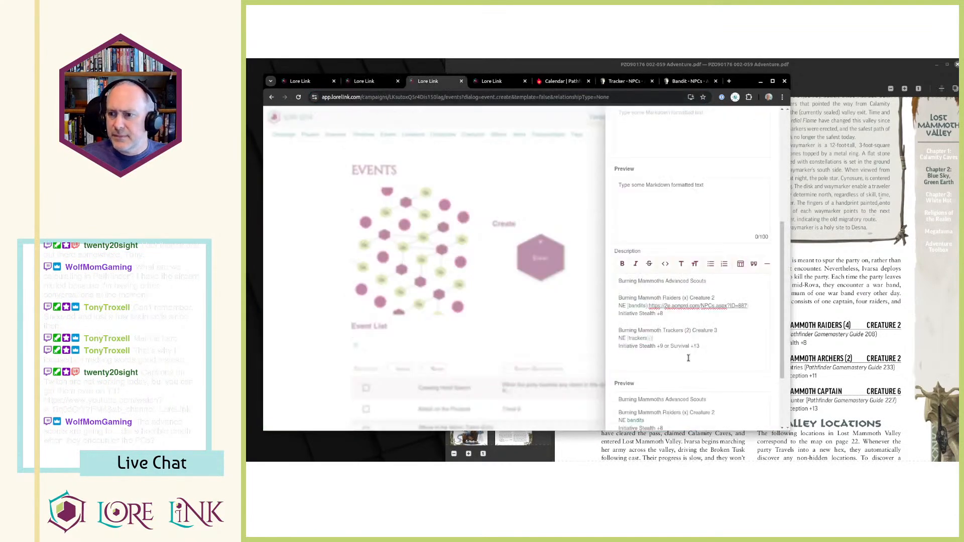
pyautogui.hotkey('ctrl', 'v')
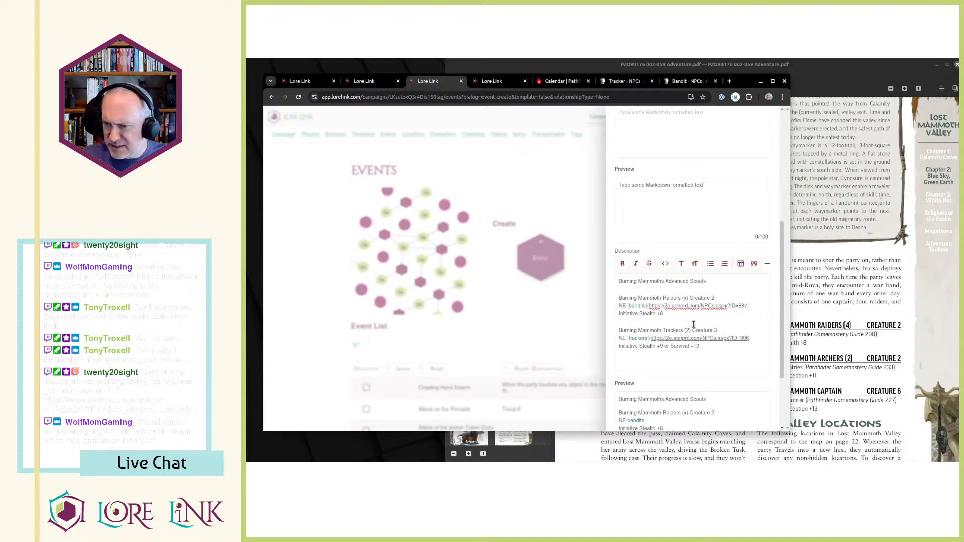
# Add a third creature heading, "Burning Mammoth Mage Creature 3", below the trackers entry in the description, following the PDF.
pyautogui.write('Bu')
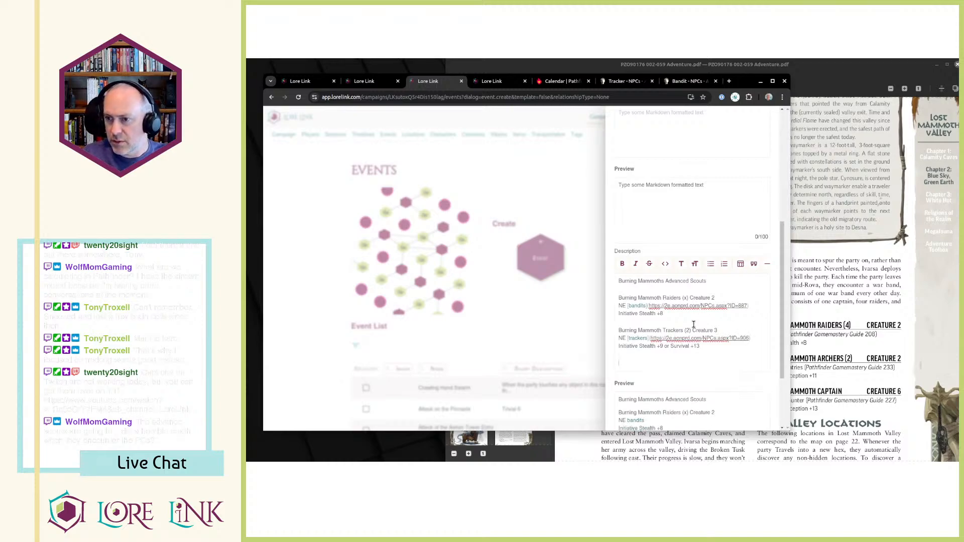
pyautogui.write('rning Mammoth')
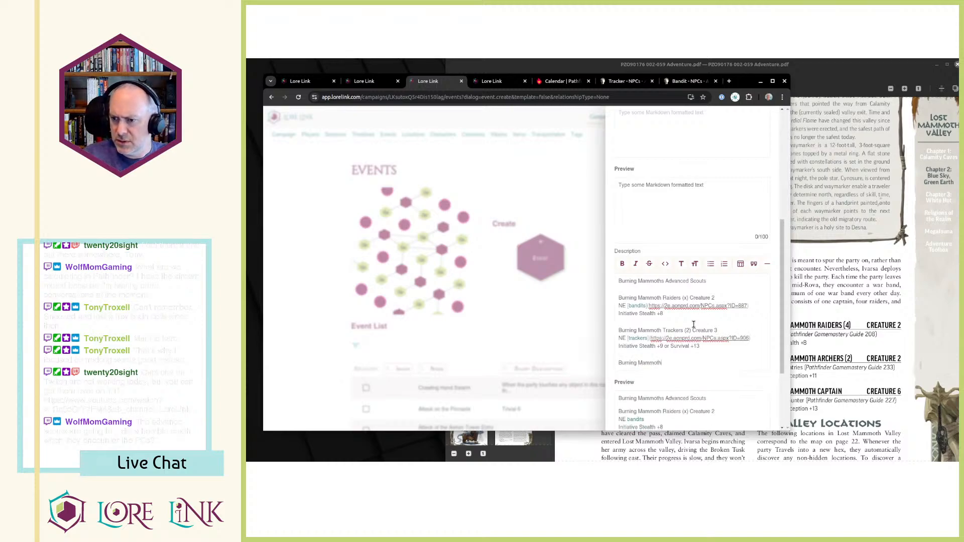
pyautogui.hotkey('alt', 'Tab')
pyautogui.hotkey('alt', 'Tab')
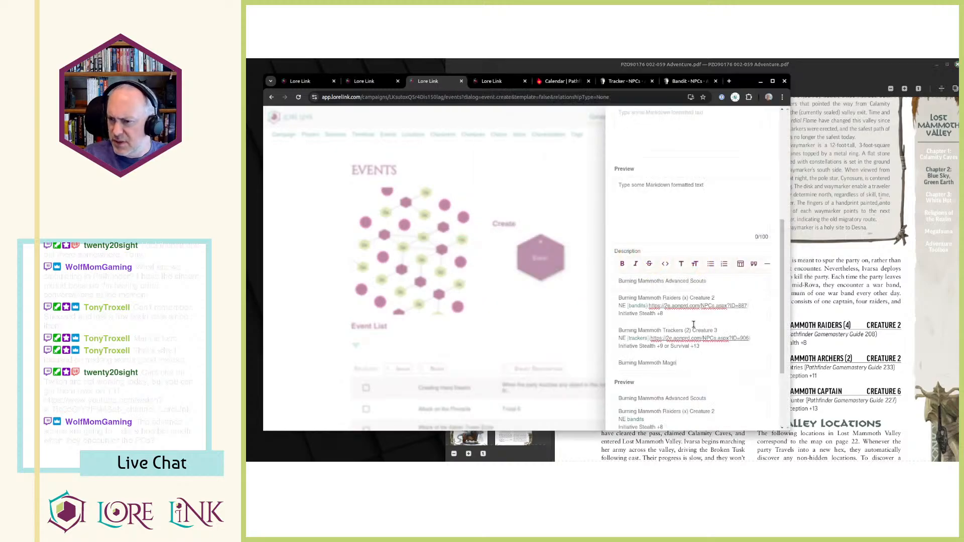
pyautogui.write('moth Mage')
pyautogui.hotkey('alt', 'Tab')
pyautogui.hotkey('alt', 'Tab')
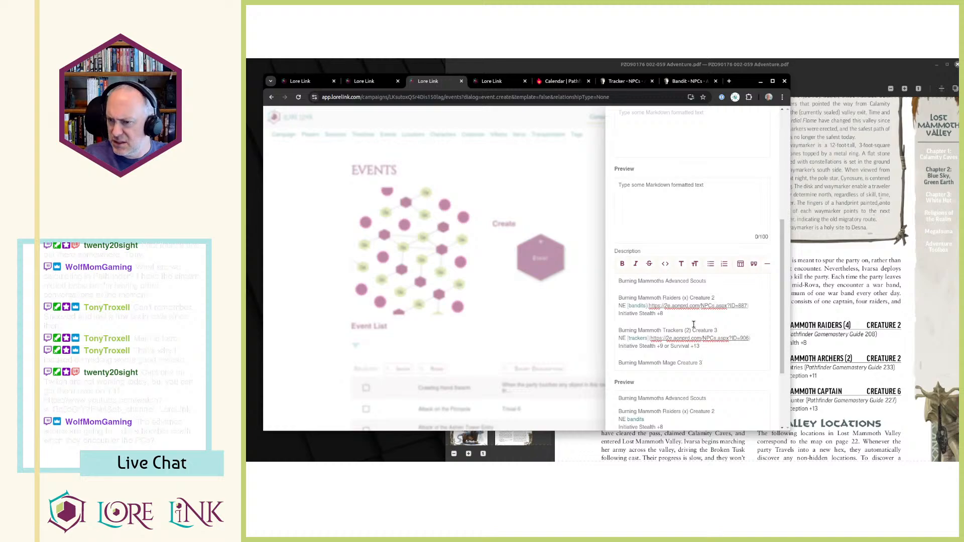
pyautogui.press('Return')
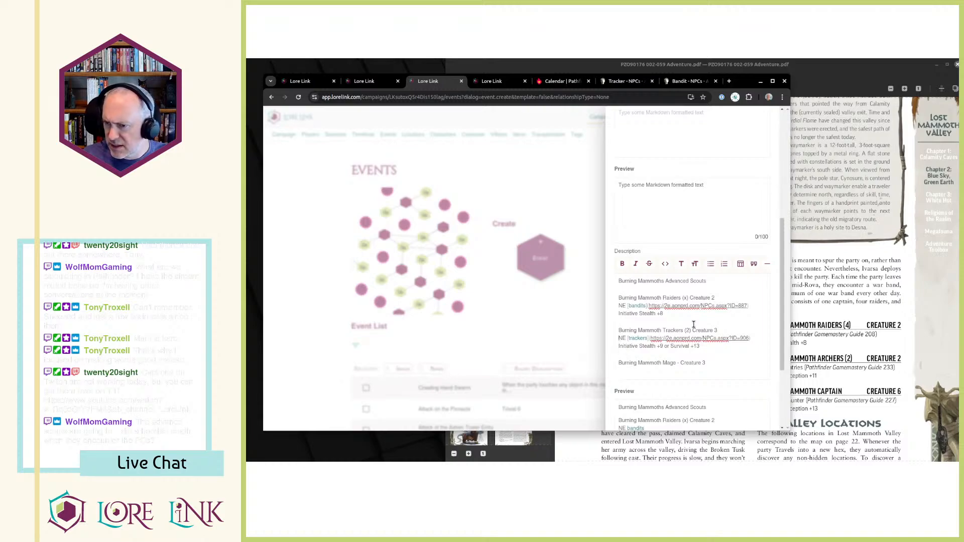
# Insert a dash before "Creature" in all three creature headings and set the raiders' count to (2).
pyautogui.write('- ')
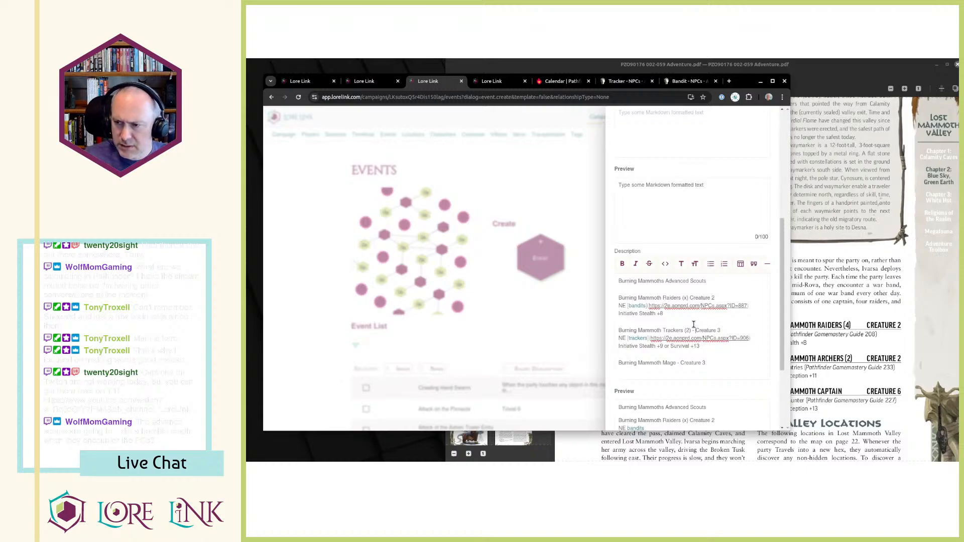
pyautogui.write('-')
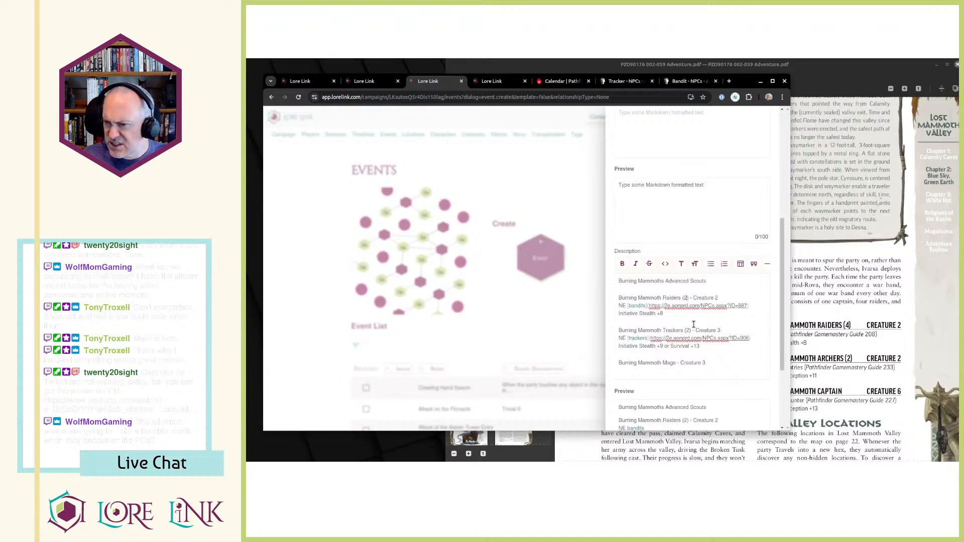
# Bold the names Burning Mammoth Raiders, Burning Mammoth Trackers and Burning Mammoth Mage in the description's creature headings.
pyautogui.hotkey('shift', 'Home')
pyautogui.hotkey('ctrl', 'b')
pyautogui.press('Down')
pyautogui.hotkey('shift', 'Down')
pyautogui.hotkey('shift', 'Up')
pyautogui.hotkey('ctrl', 'shift', 'Right')
pyautogui.hotkey('ctrl', 'shift', 'Right')
pyautogui.hotkey('ctrl', 'b')
pyautogui.press('Down')
pyautogui.press('Down')
pyautogui.hotkey('ctrl', 'shift', 'Right')
pyautogui.hotkey('ctrl', 'shift', 'Right')
pyautogui.hotkey('ctrl', 'shift', 'Right')
pyautogui.hotkey('ctrl', 'b')
pyautogui.press('Down')
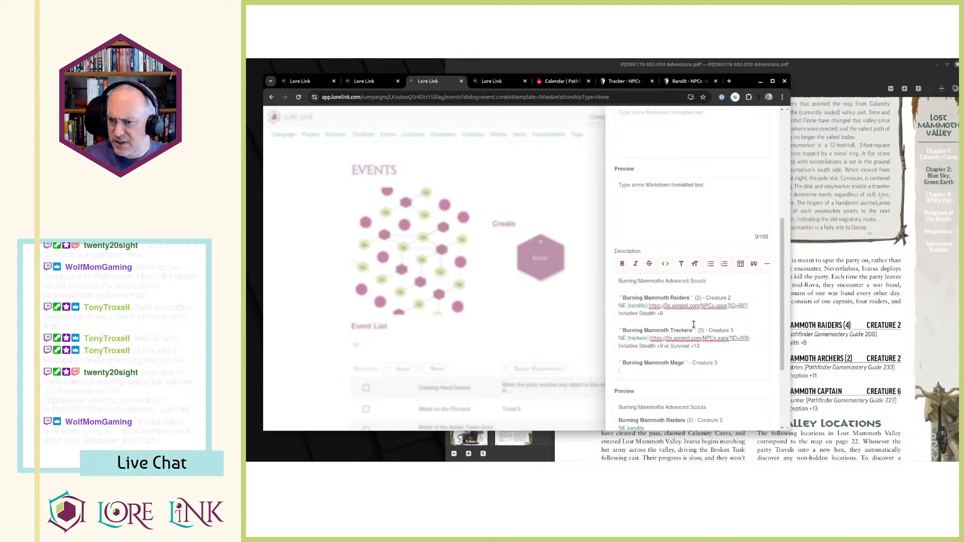
# Add the line "NE mage for hire" under the Burning Mammoth Mage heading, following the PDF.
pyautogui.hotkey('alt', 'Tab')
pyautogui.hotkey('alt', 'Tab')
pyautogui.write('NE')
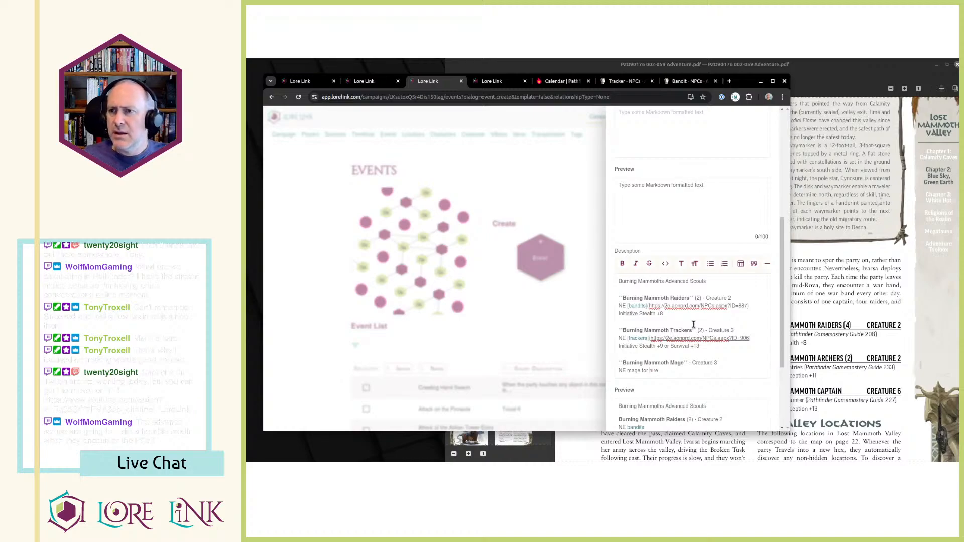
# Search Archives of Nethys for "mage for hire" and open the Mage for Hire creature page.
pyautogui.click(670, 81)
pyautogui.hotkey('ctrl', 'w')
pyautogui.click(587, 116)
pyautogui.write('mage for hire')
pyautogui.press('Return')
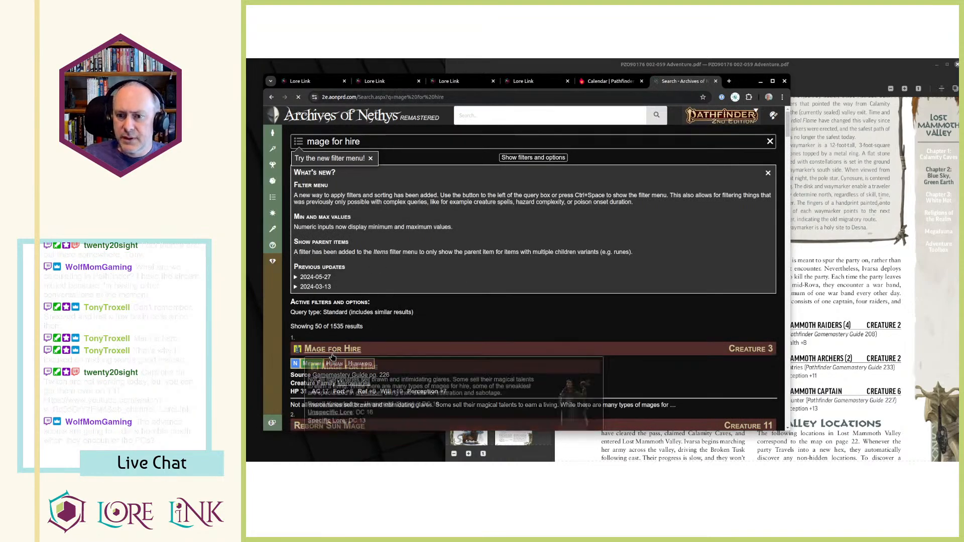
pyautogui.click(333, 349)
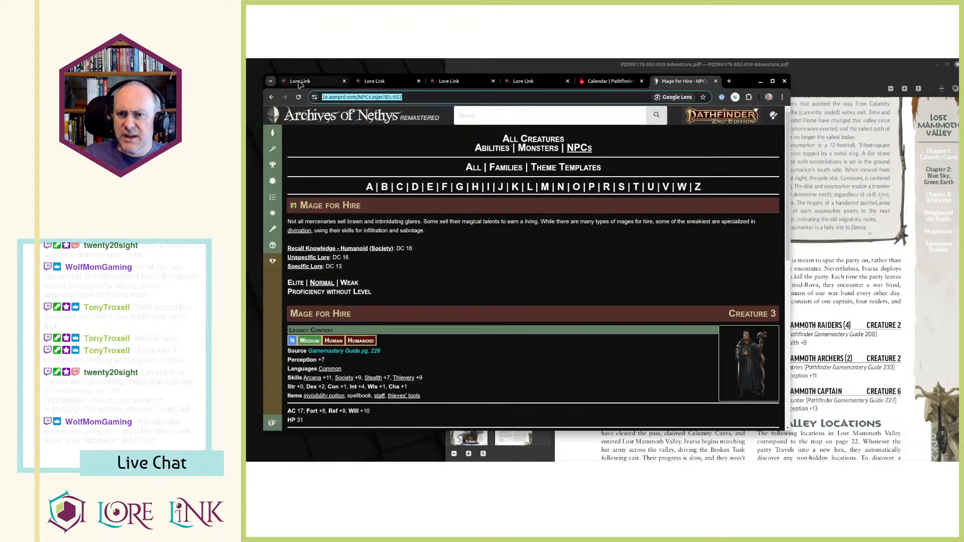
pyautogui.click(314, 82)
pyautogui.click(447, 83)
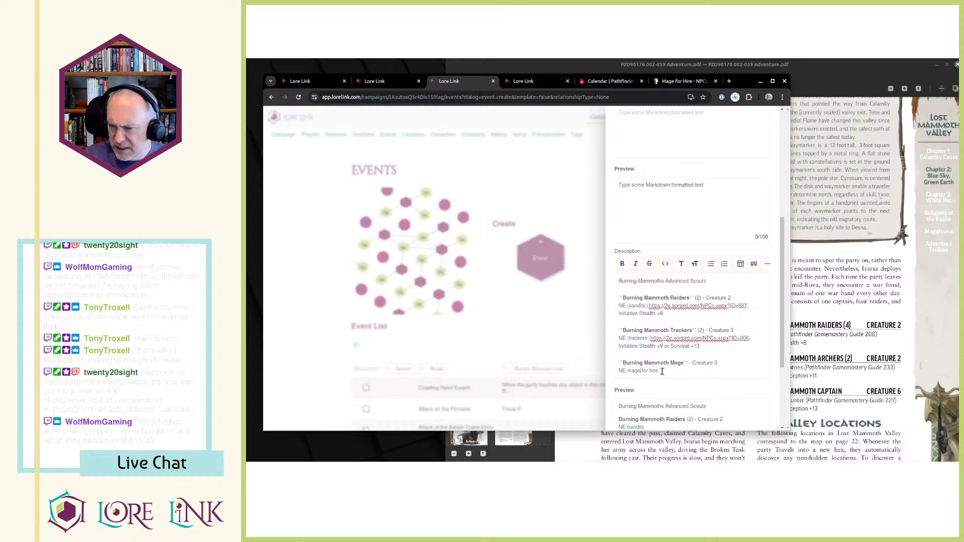
pyautogui.write('[')
pyautogui.write(']')
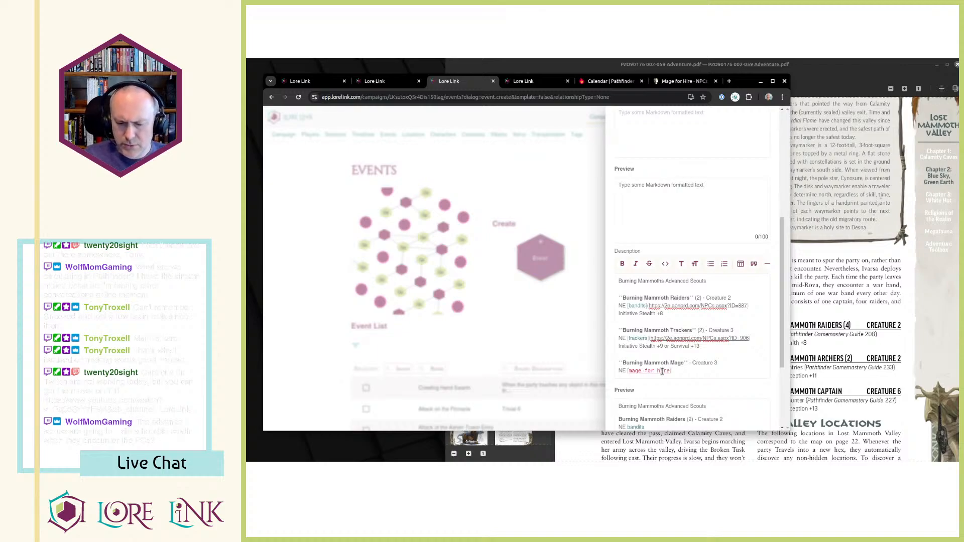
pyautogui.hotkey('ctrl', 'v')
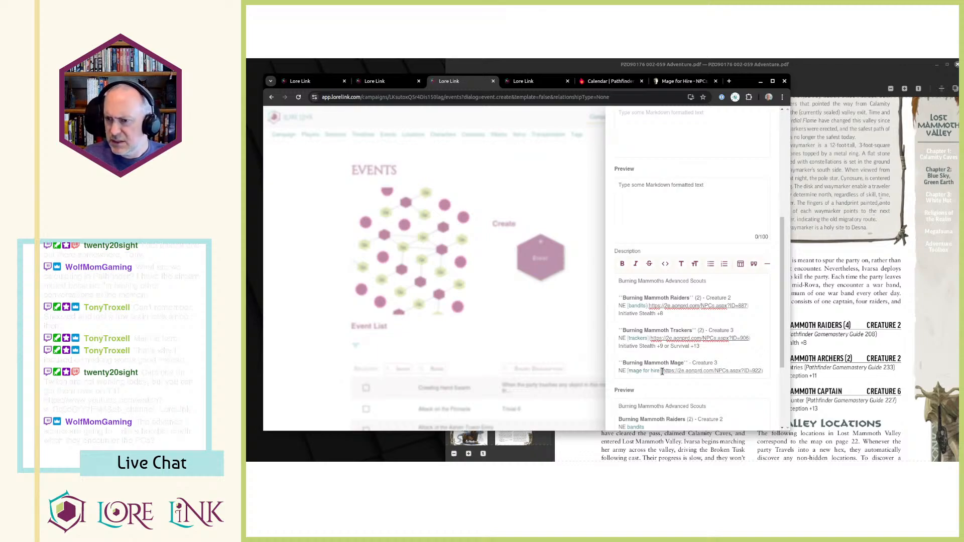
# Add the line "Initiative Stealth +7" under the mage's link, following the PDF, and save the new event.
pyautogui.hotkey('alt', 'Tab')
pyautogui.hotkey('alt', 'Tab')
pyautogui.press('Return')
pyautogui.write('Initiative Stealth +')
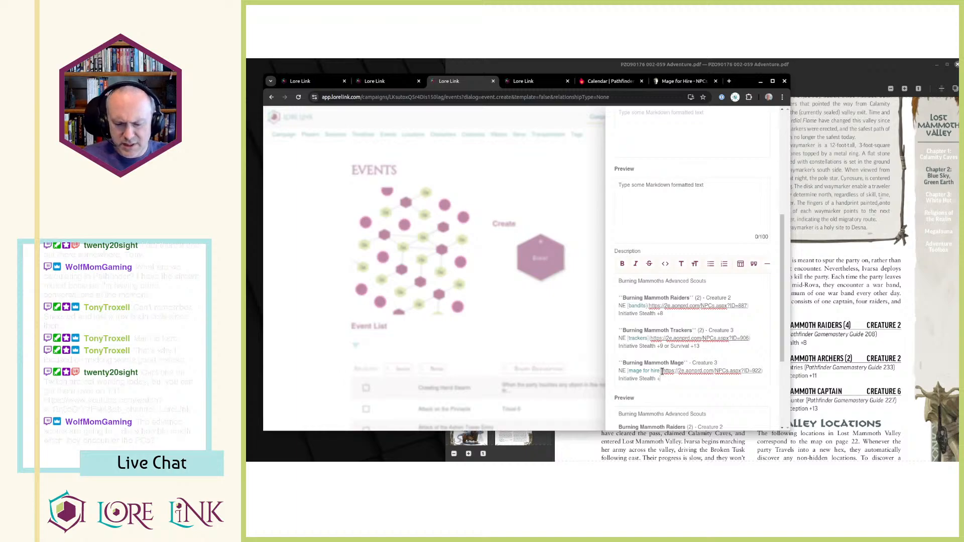
pyautogui.scroll(-5, 736, 338)
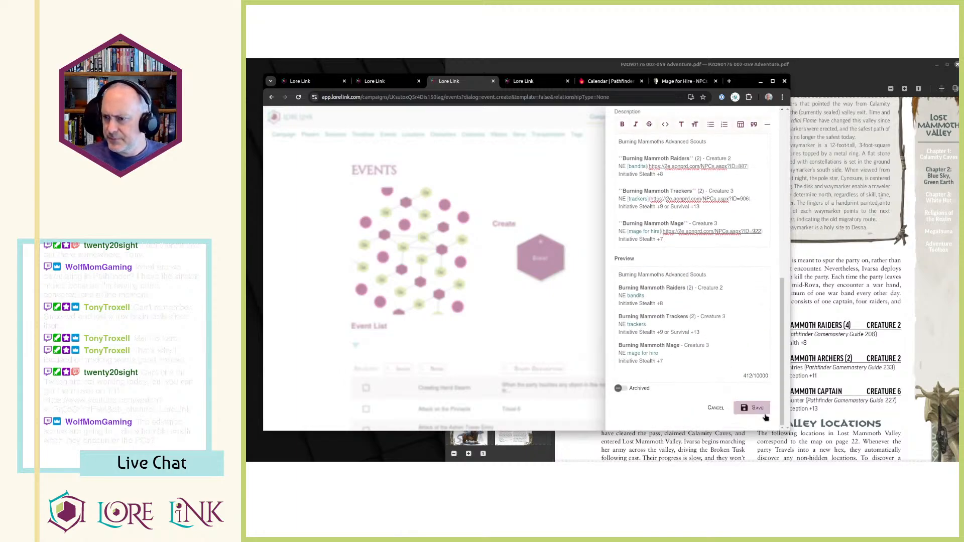
pyautogui.click(757, 408)
# Look through the pages of the event list for Encounter Advanced Scouts and check the Valley Events section in the adventure PDF.
pyautogui.scroll(-2, 689, 236)
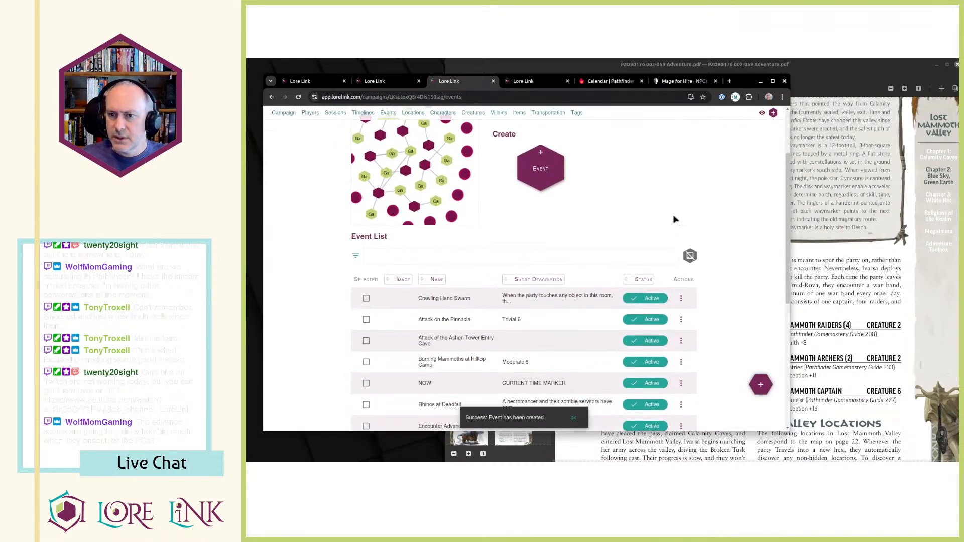
pyautogui.scroll(-5, 640, 231)
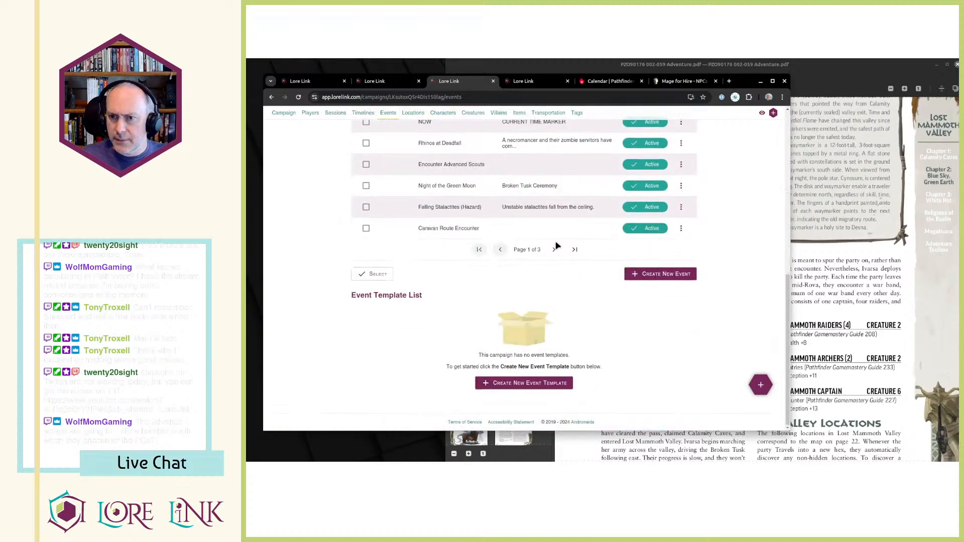
pyautogui.click(575, 295)
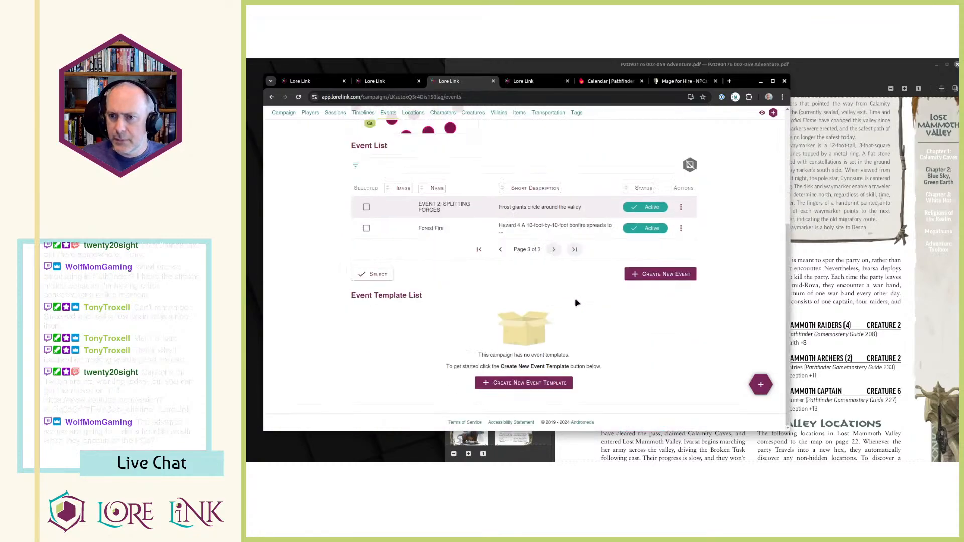
pyautogui.click(499, 249)
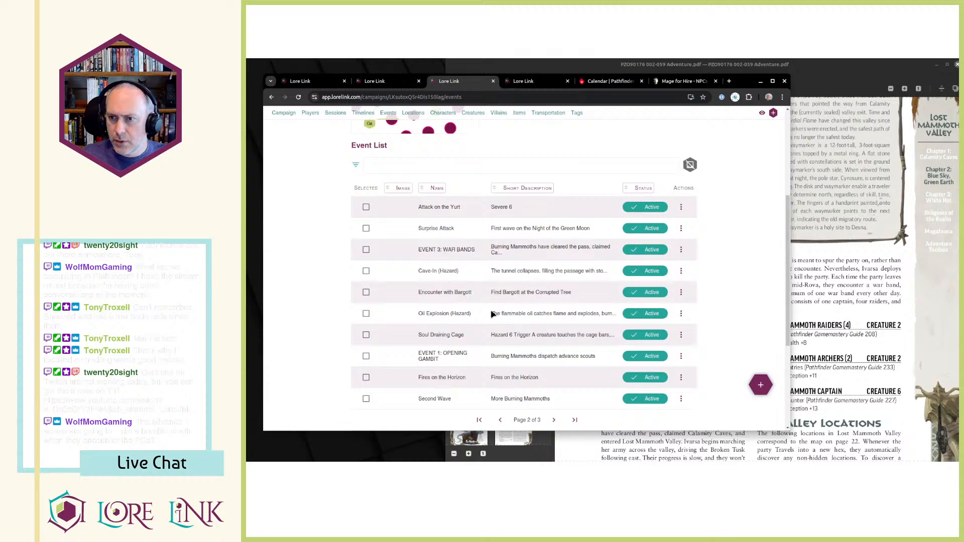
pyautogui.click(500, 420)
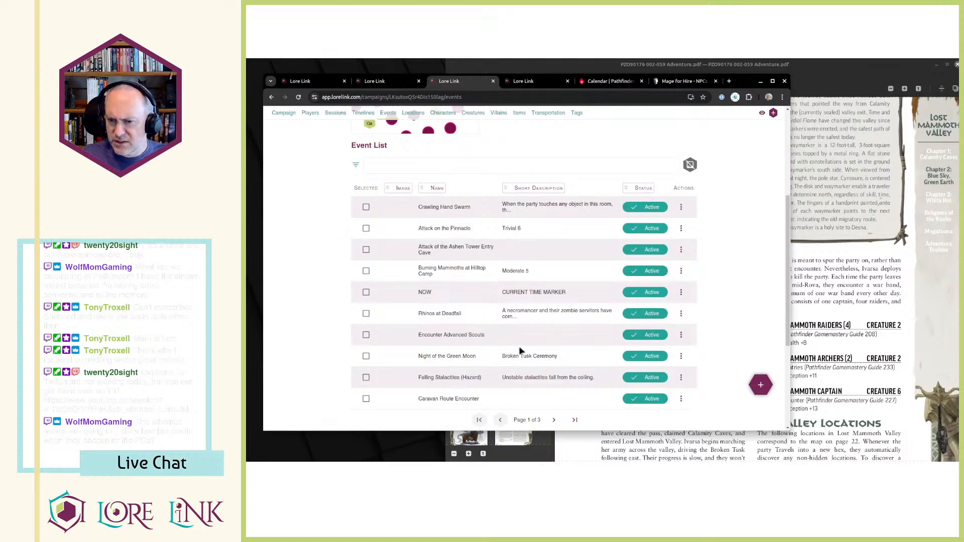
pyautogui.click(682, 337)
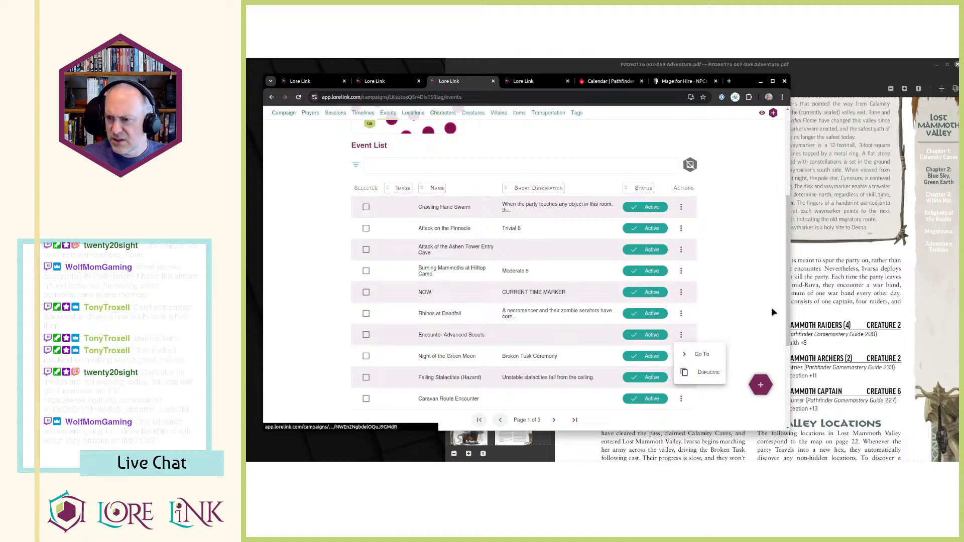
pyautogui.click(804, 294)
pyautogui.scroll(5, 752, 319)
pyautogui.scroll(-3, 752, 319)
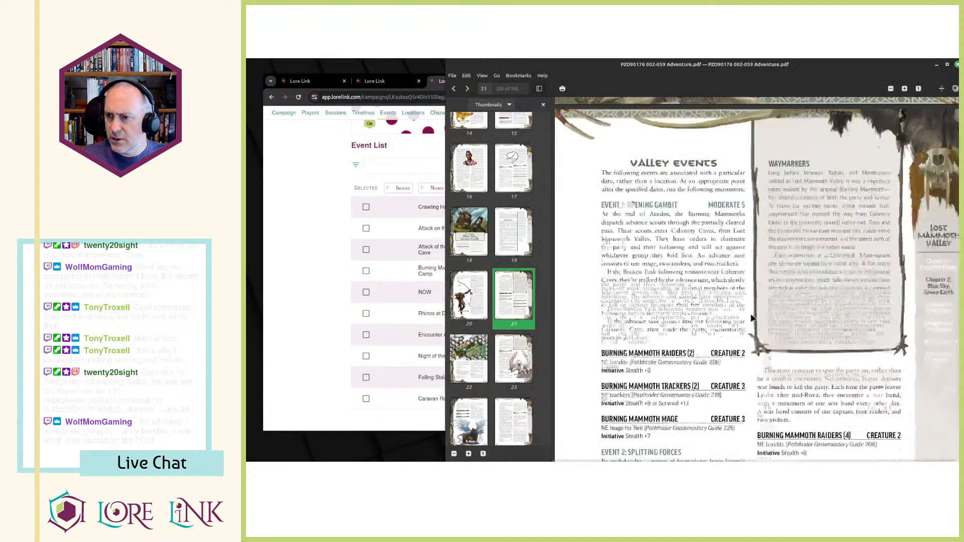
# Open the Encounter Advanced Scouts event from the event list and start associating a trigger with it.
pyautogui.hotkey('alt', 'Tab')
pyautogui.click(681, 335)
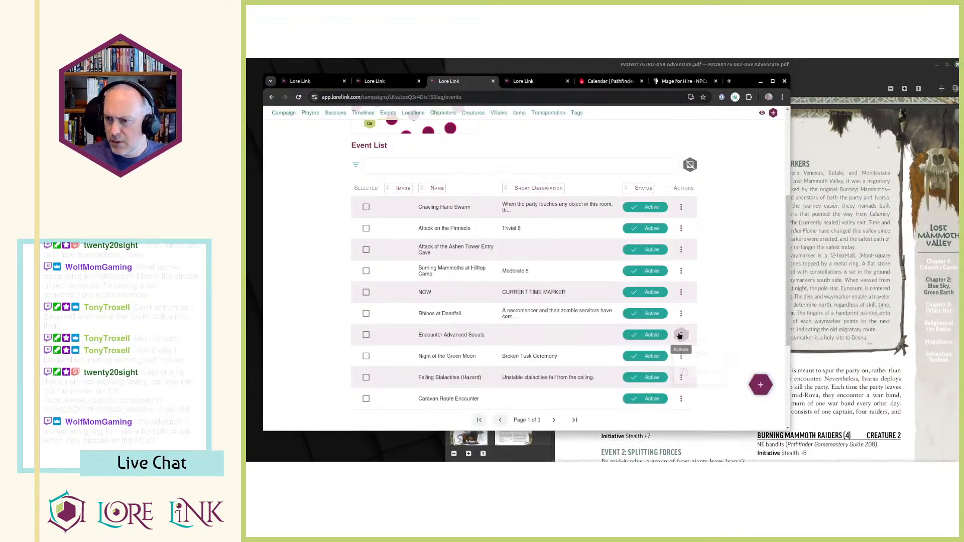
pyautogui.click(681, 335)
pyautogui.click(701, 354)
pyautogui.scroll(-2, 415, 371)
pyautogui.scroll(-3, 517, 298)
pyautogui.scroll(-12, 561, 295)
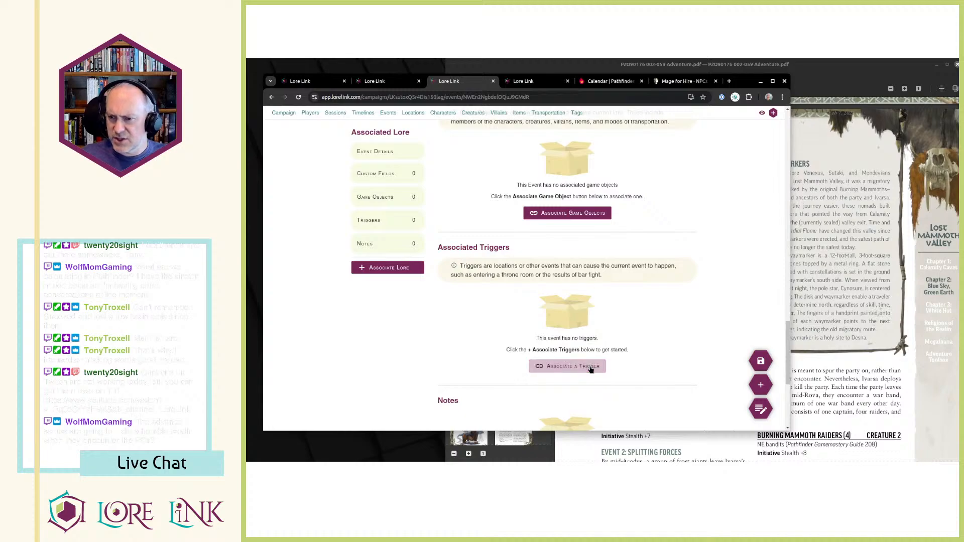
pyautogui.click(569, 366)
# Choose EVENT 3: WAR BANDS as the triggering object for the event.
pyautogui.click(674, 216)
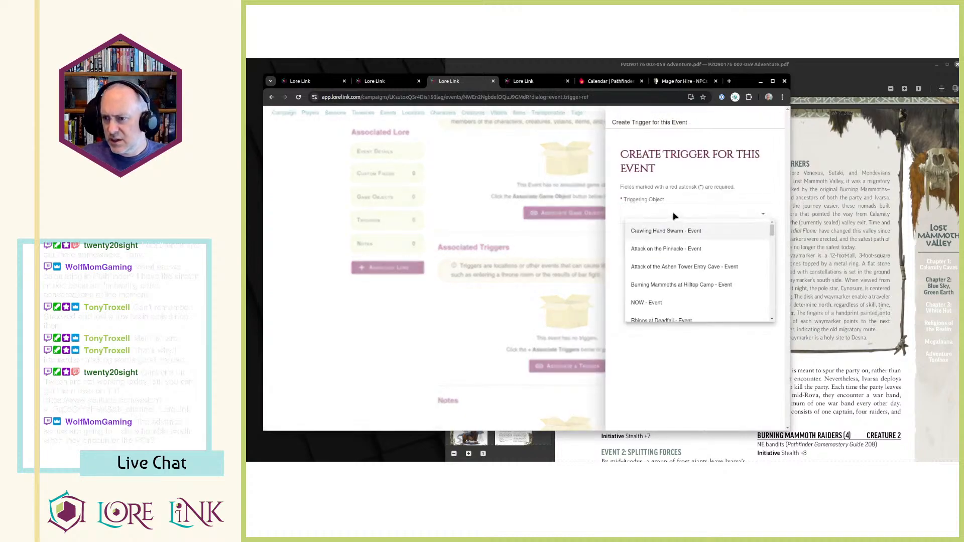
pyautogui.scroll(-3, 677, 229)
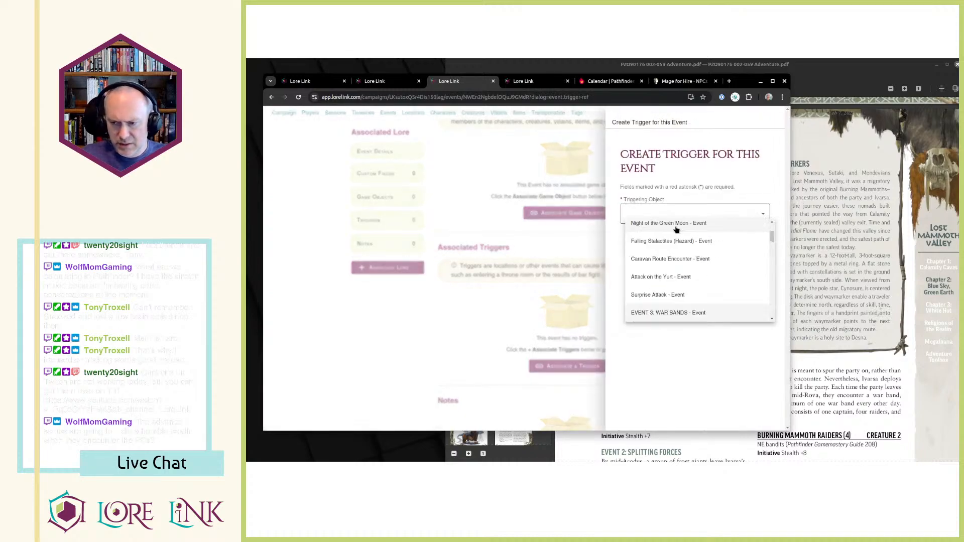
pyautogui.scroll(-5, 679, 263)
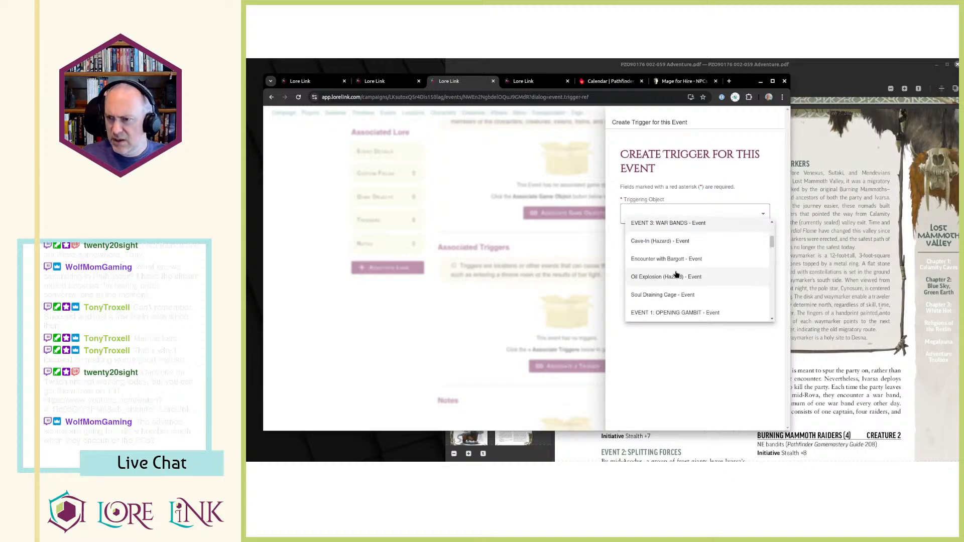
pyautogui.scroll(-5, 679, 273)
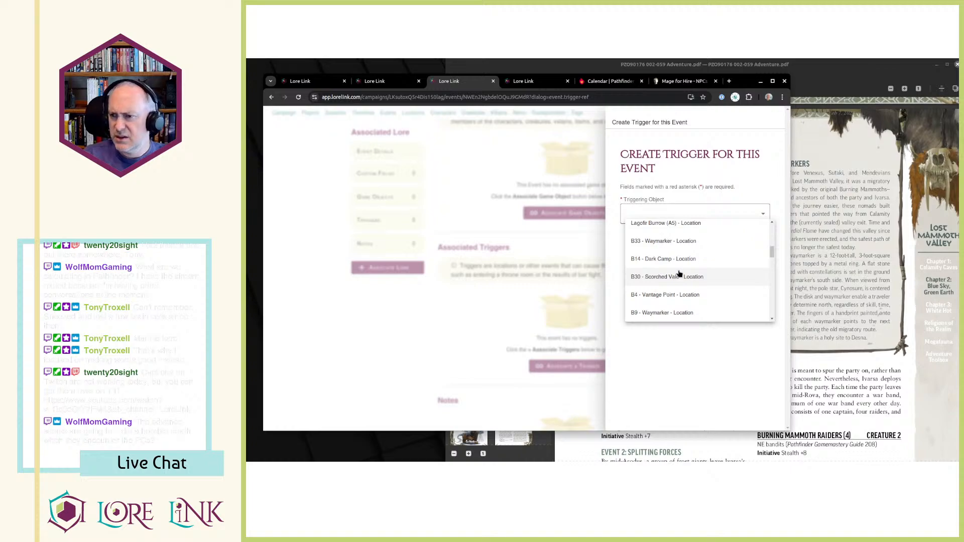
pyautogui.click(680, 274)
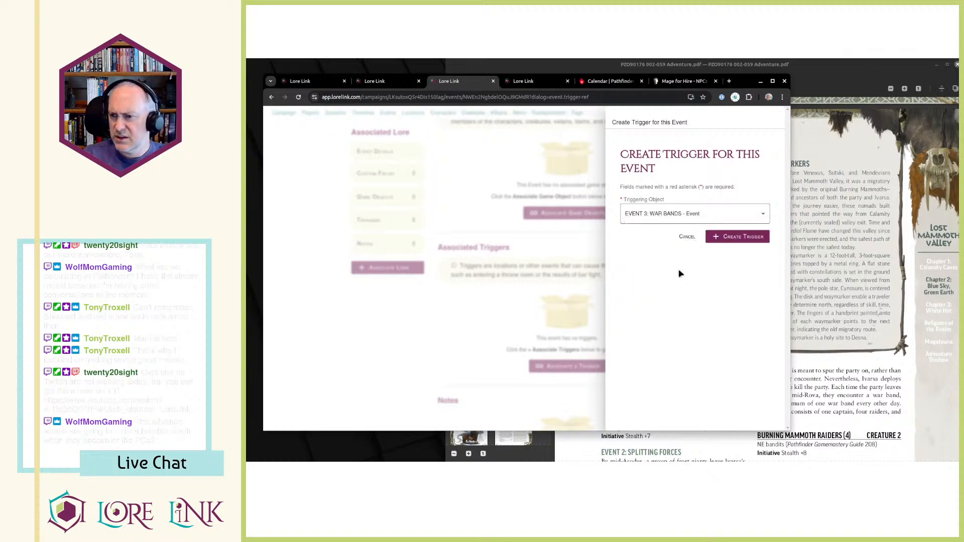
# Set the triggering object to the Encounter Advanced Scouts location.
pyautogui.click(700, 217)
pyautogui.scroll(-10, 686, 261)
pyautogui.scroll(-2, 695, 277)
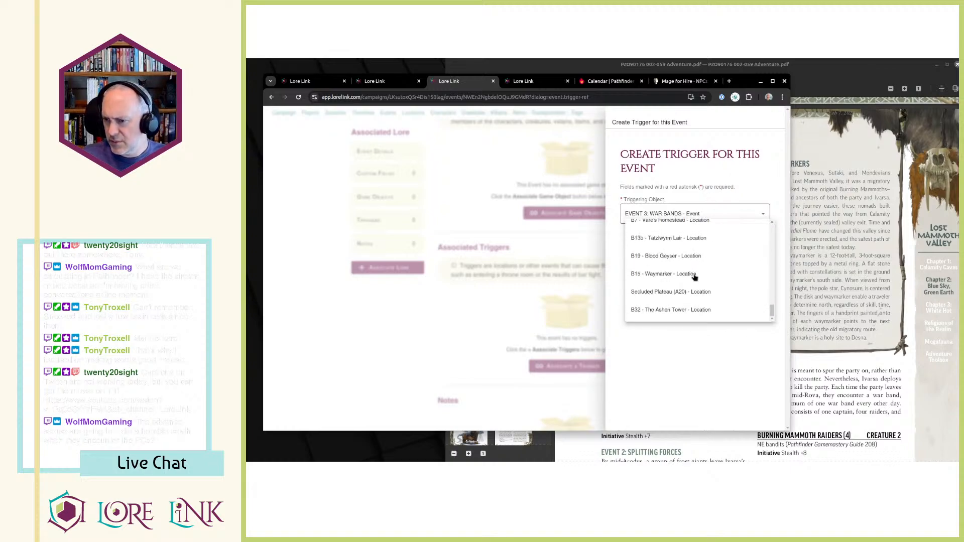
pyautogui.scroll(2, 693, 315)
pyautogui.scroll(2, 715, 294)
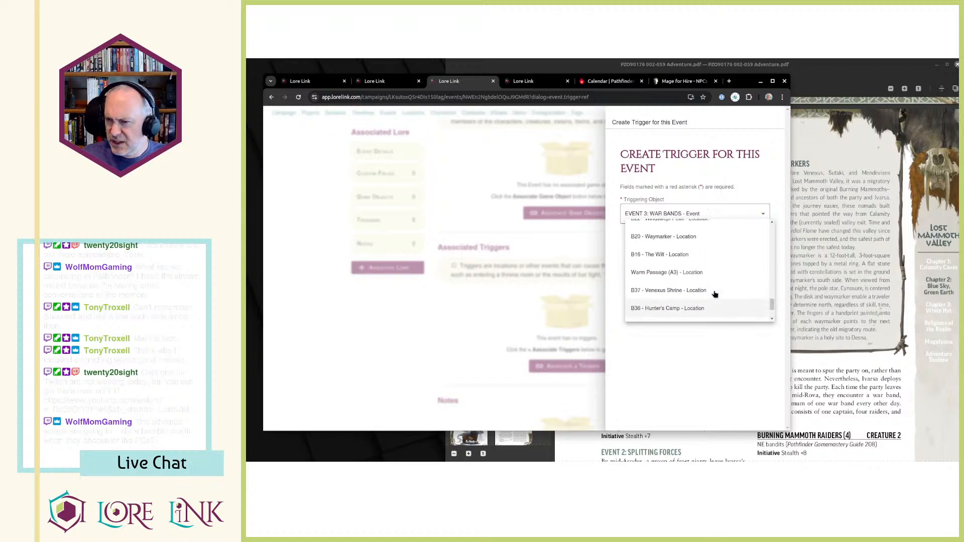
pyautogui.scroll(5, 715, 295)
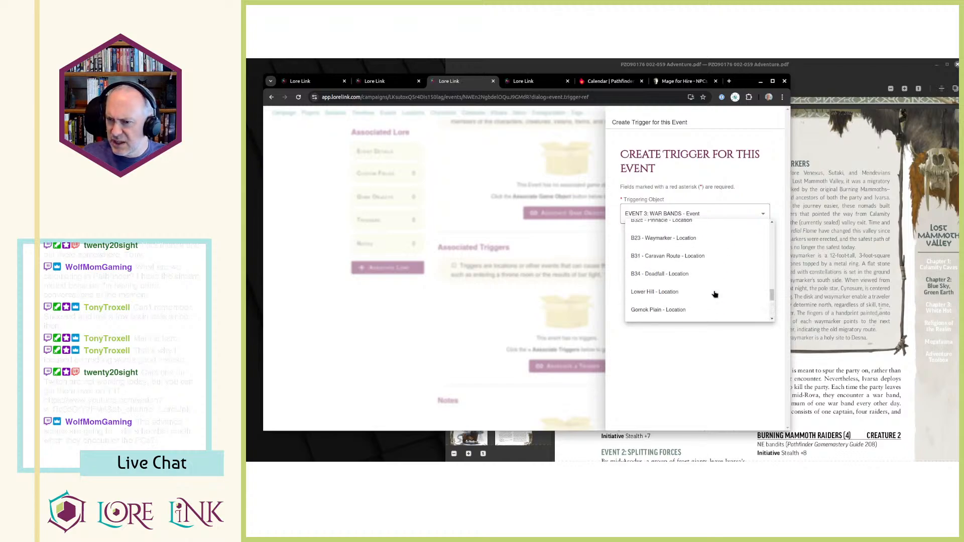
pyautogui.scroll(5, 692, 287)
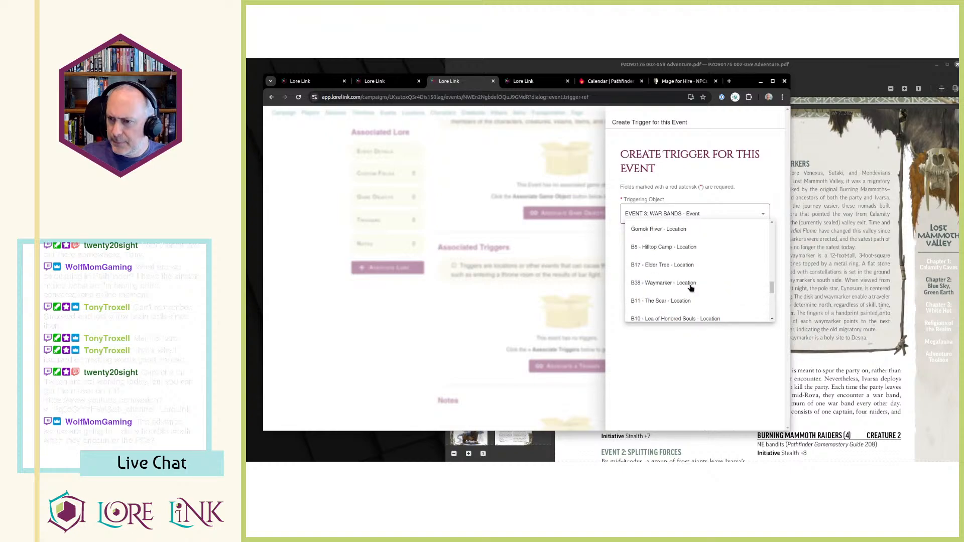
pyautogui.click(690, 283)
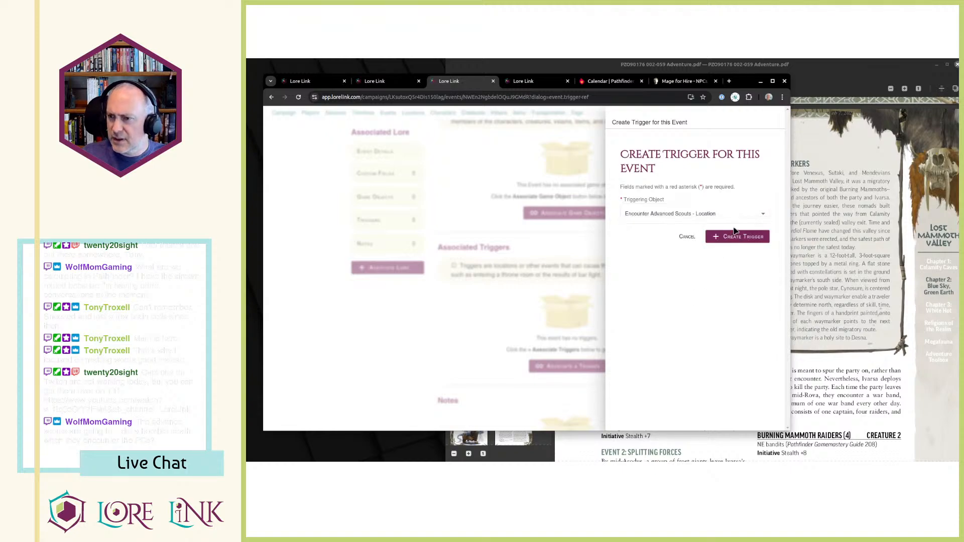
# Create the trigger for the Encounter Advanced Scouts location and add EVENT 1: OPENING GAMBIT as a second trigger.
pyautogui.click(728, 236)
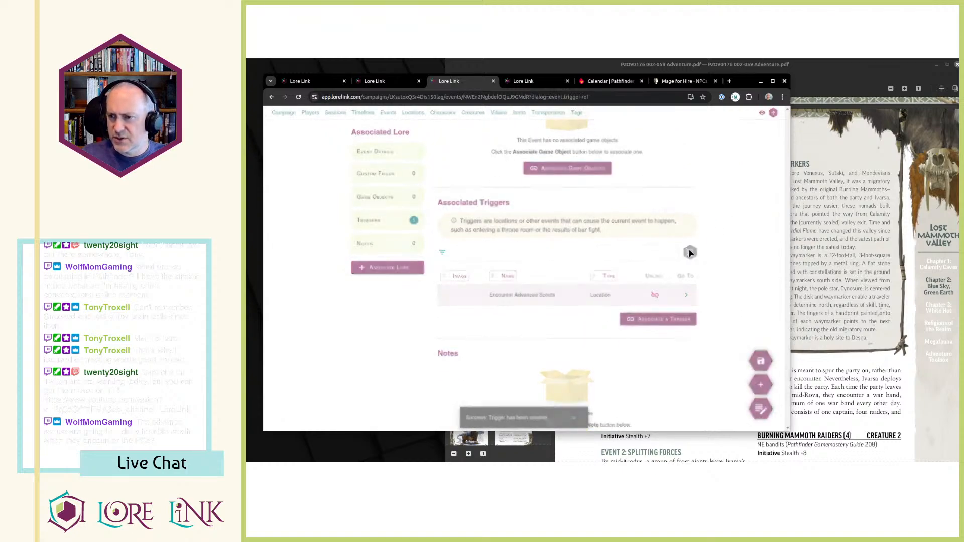
pyautogui.click(650, 319)
pyautogui.hotkey('alt', 'Tab')
pyautogui.hotkey('alt', 'Tab')
pyautogui.click(663, 215)
pyautogui.scroll(-5, 700, 246)
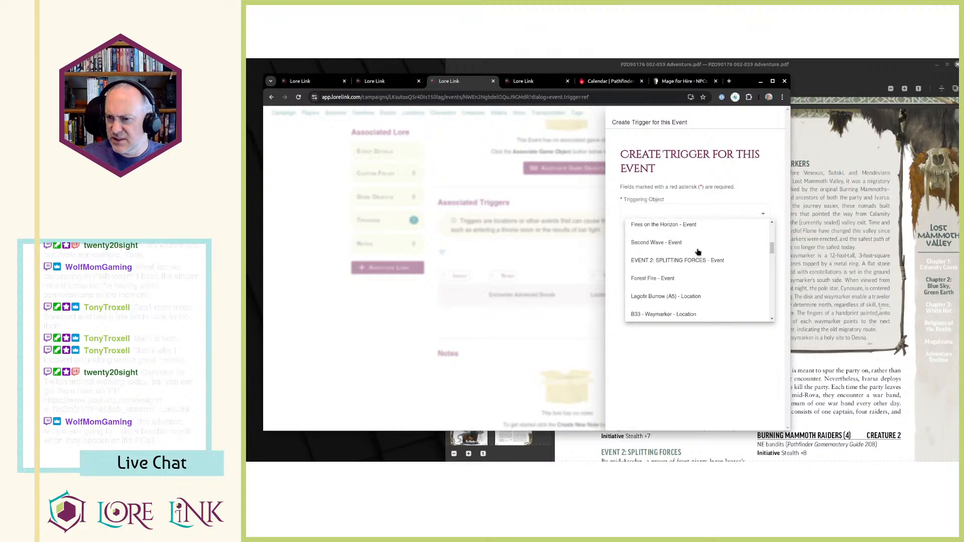
pyautogui.click(723, 293)
pyautogui.click(763, 236)
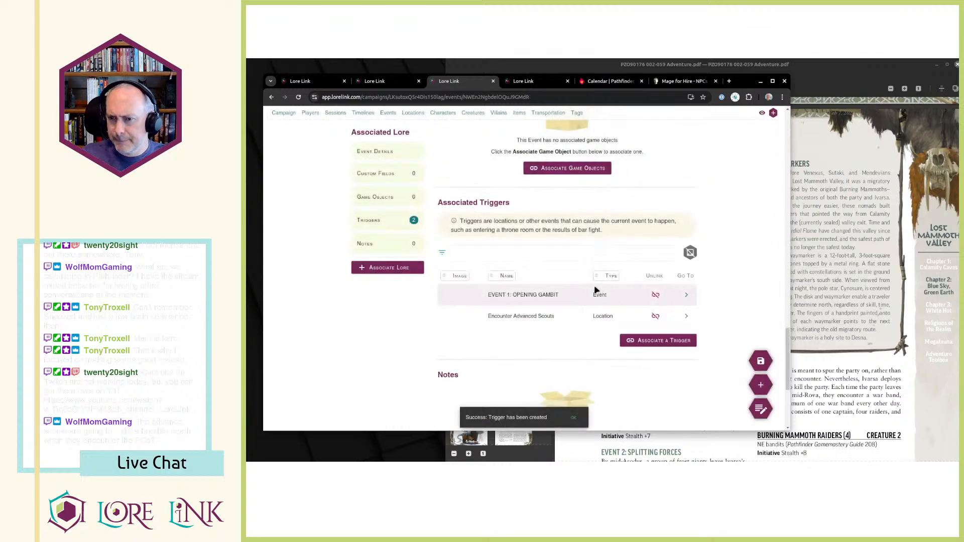
# Look through the game objects available for association with the event, consulting the Opening Gambit creatures in the adventure PDF.
pyautogui.scroll(-3, 626, 230)
pyautogui.scroll(5, 633, 287)
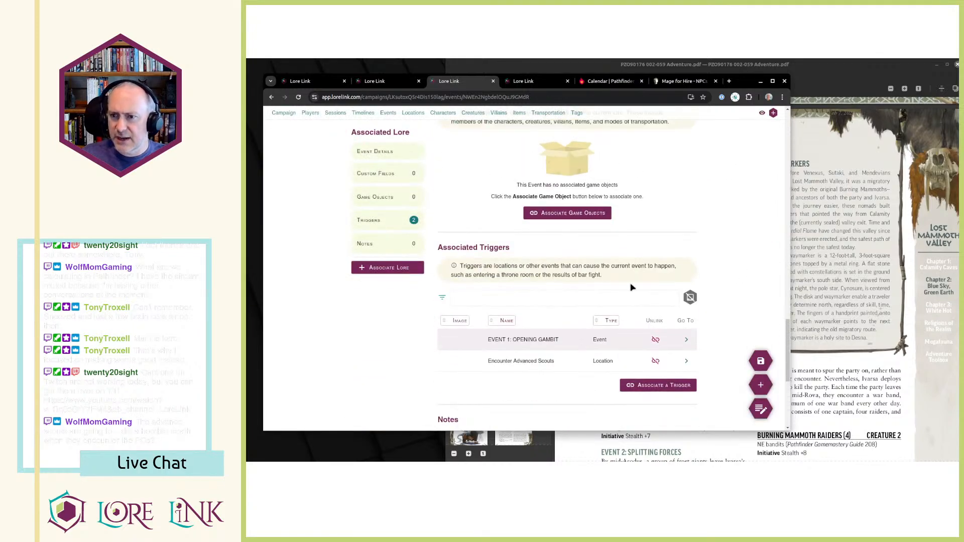
pyautogui.scroll(1, 633, 287)
pyautogui.scroll(2, 627, 310)
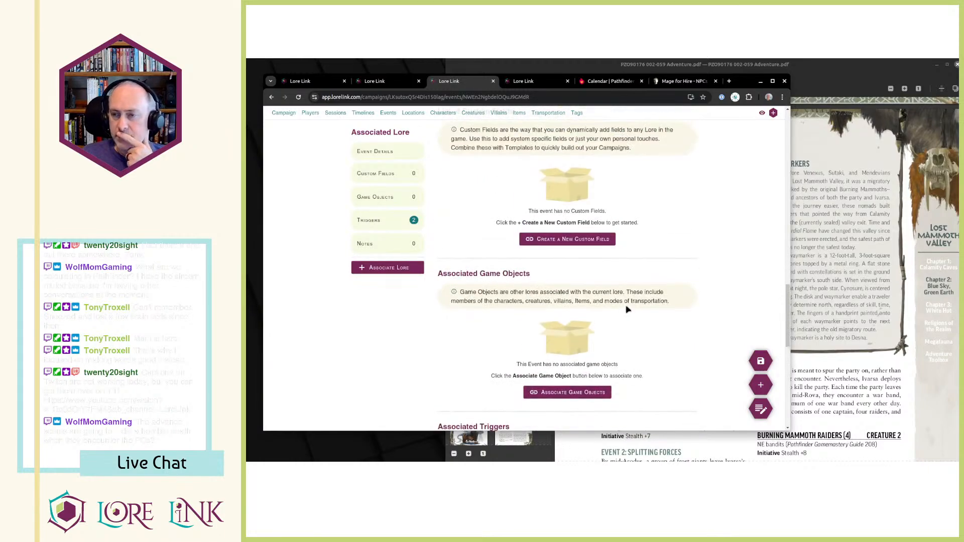
pyautogui.scroll(-4, 627, 310)
pyautogui.scroll(3, 626, 310)
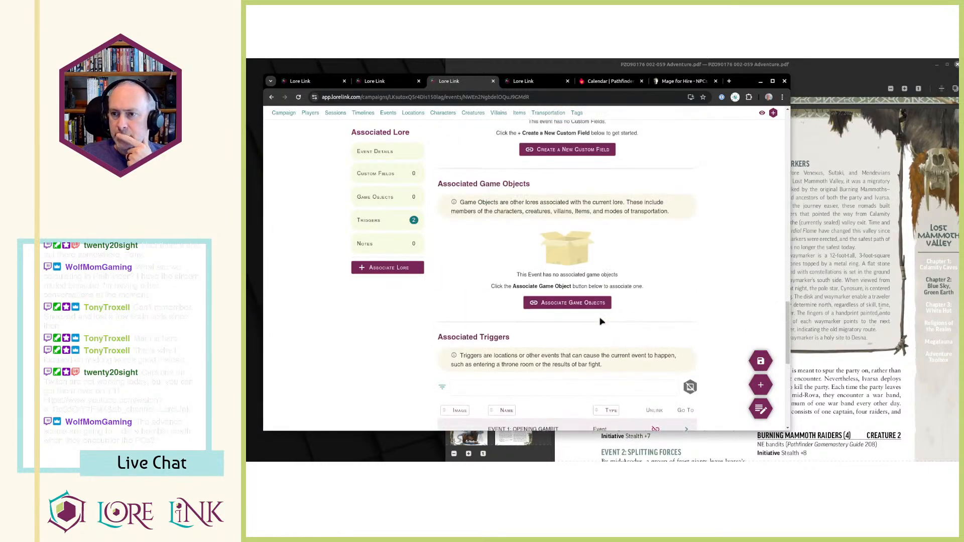
pyautogui.click(568, 302)
pyautogui.click(683, 243)
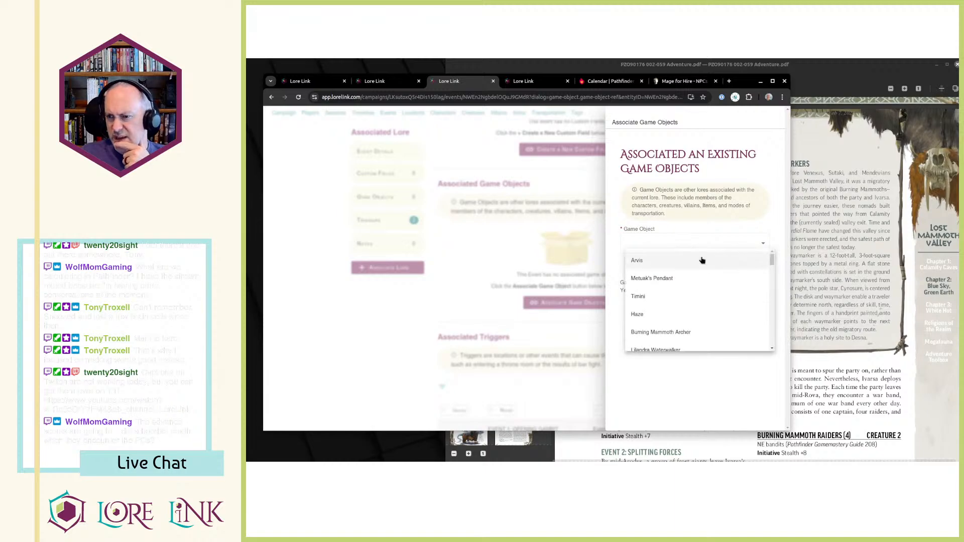
pyautogui.click(821, 264)
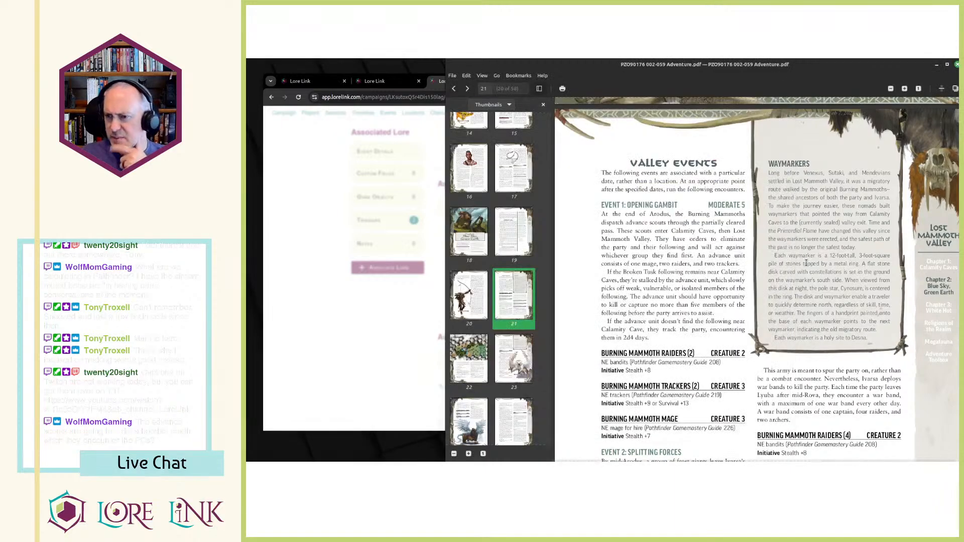
pyautogui.hotkey('alt', 'Tab')
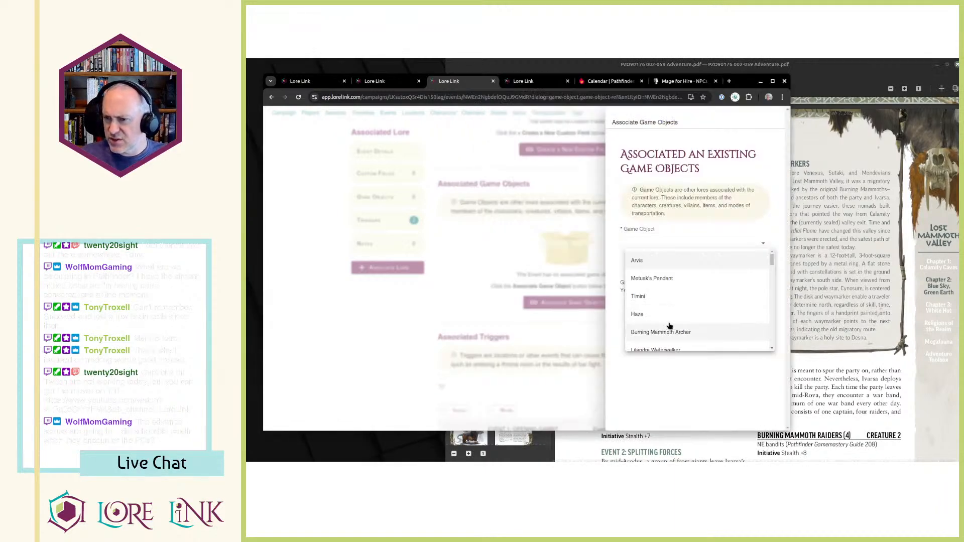
pyautogui.scroll(-1, 697, 320)
pyautogui.scroll(-5, 698, 322)
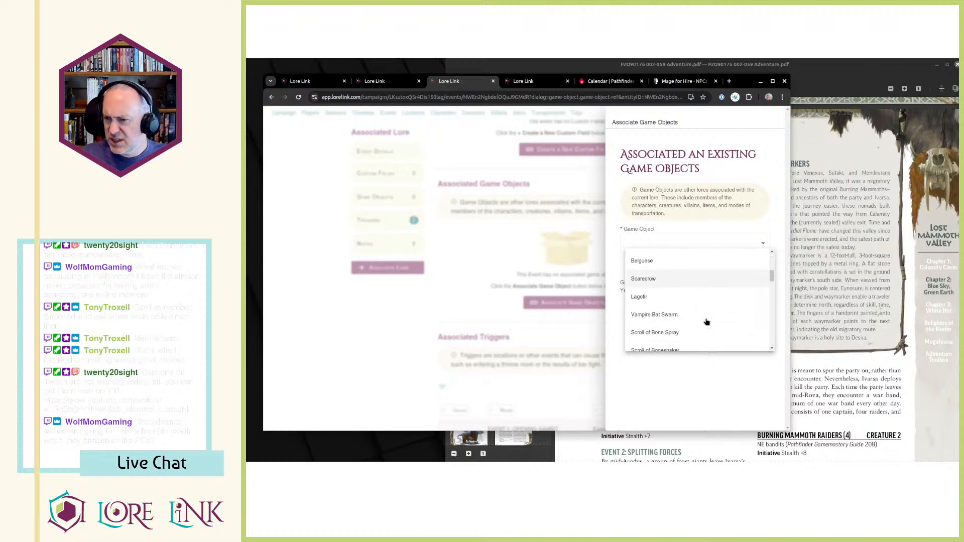
pyautogui.scroll(-4, 707, 323)
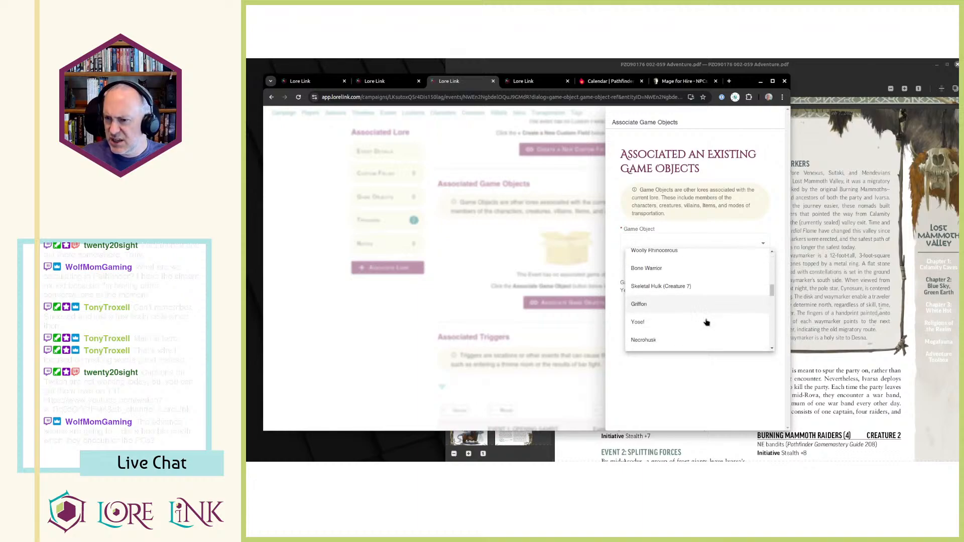
pyautogui.scroll(-5, 707, 323)
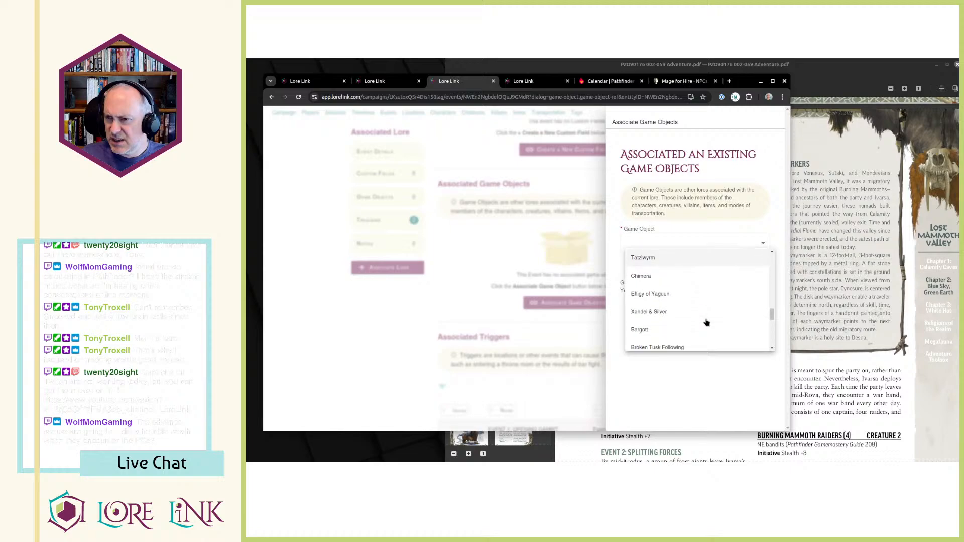
pyautogui.scroll(-5, 707, 322)
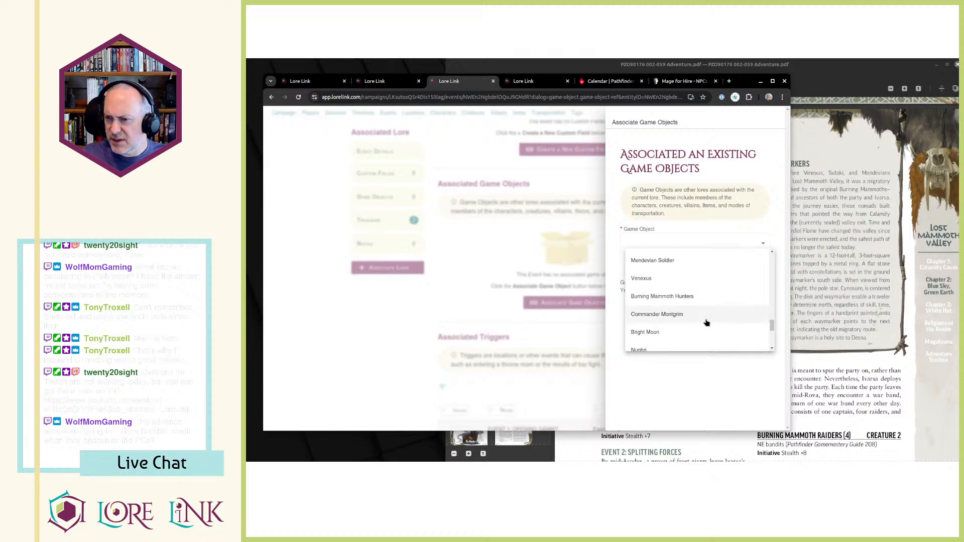
pyautogui.scroll(-5, 653, 323)
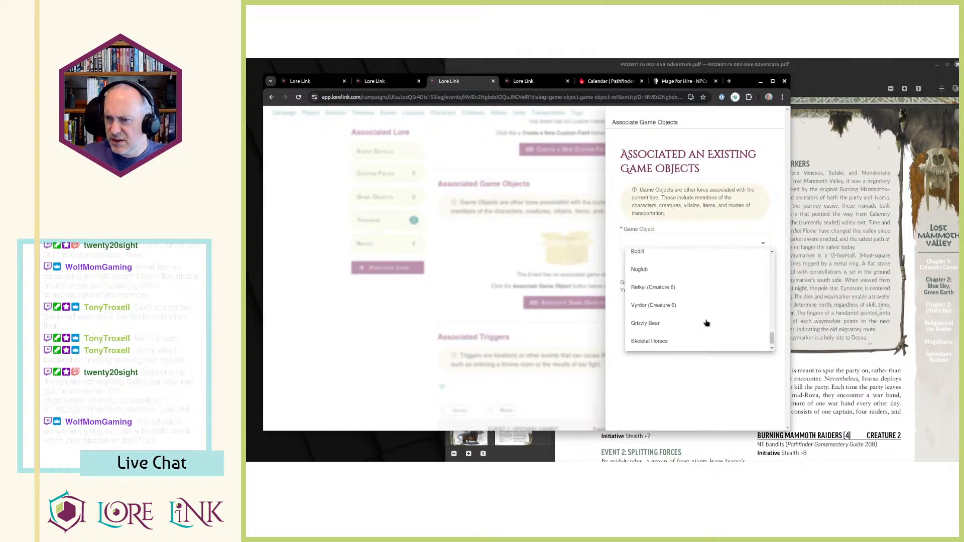
pyautogui.click(386, 316)
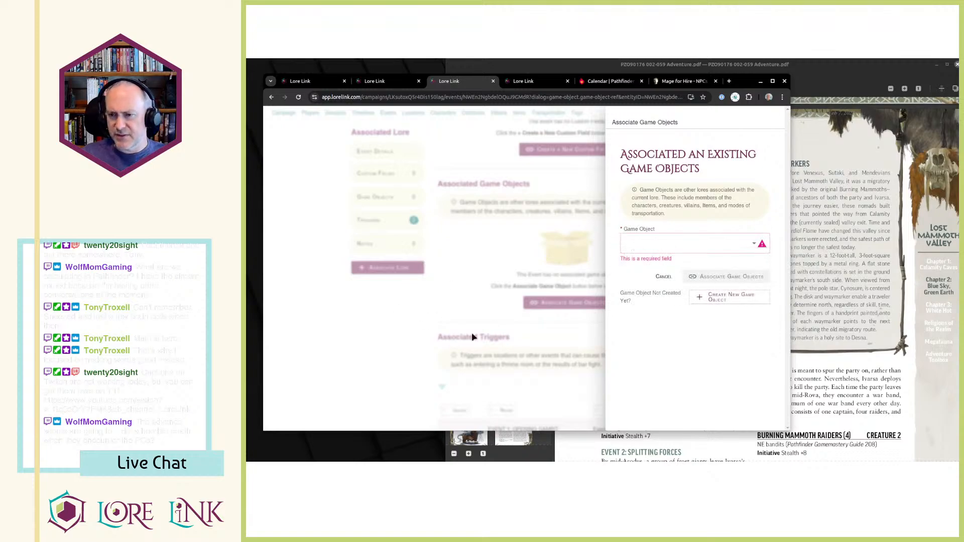
pyautogui.click(344, 342)
# Check the Valley Events page in the adventure PDF and review the event's description, game objects and associated triggers.
pyautogui.click(807, 258)
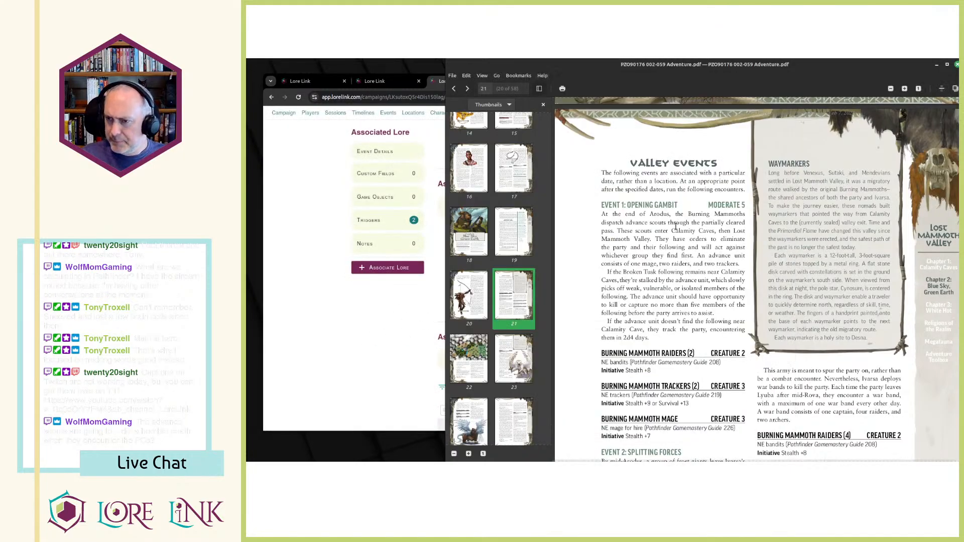
pyautogui.hotkey('alt', 'Tab')
pyautogui.scroll(-10, 611, 271)
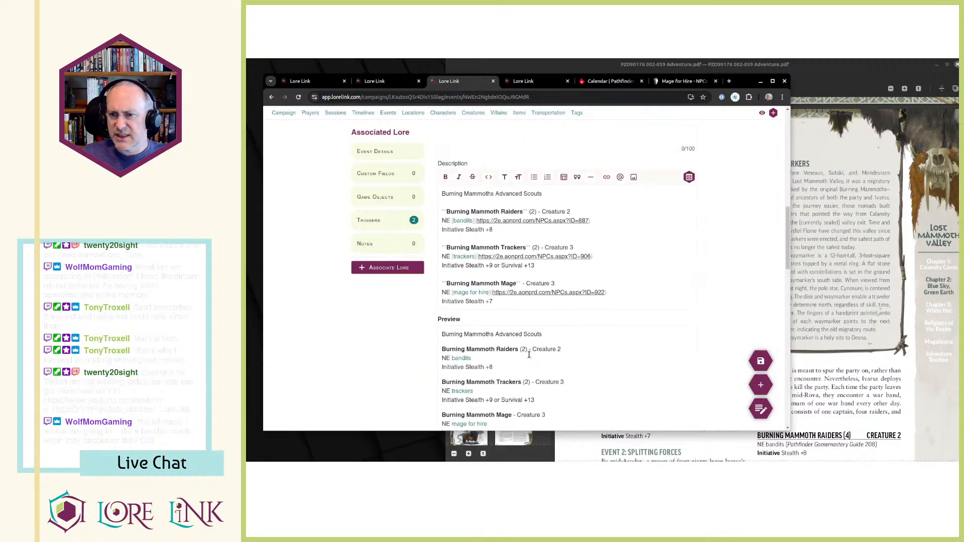
pyautogui.scroll(-10, 551, 357)
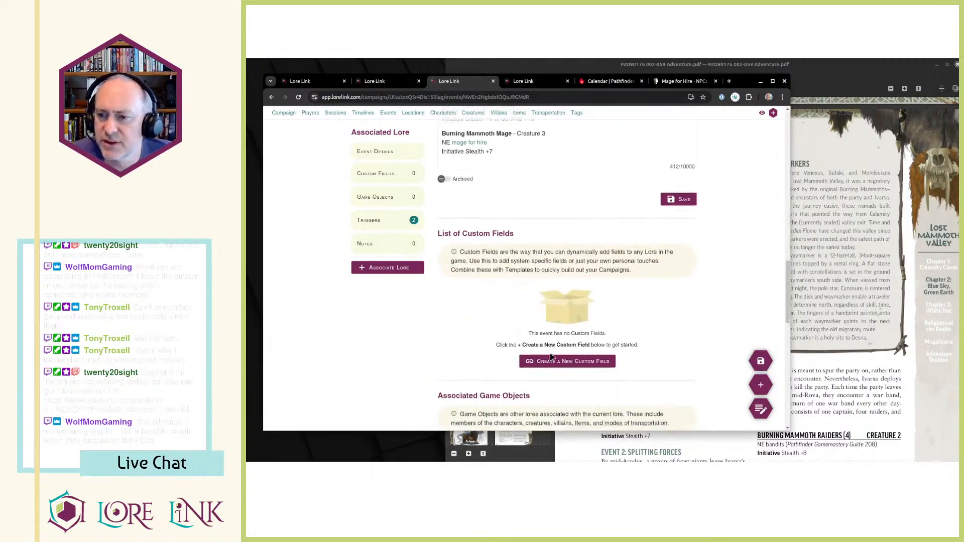
pyautogui.scroll(-2, 552, 317)
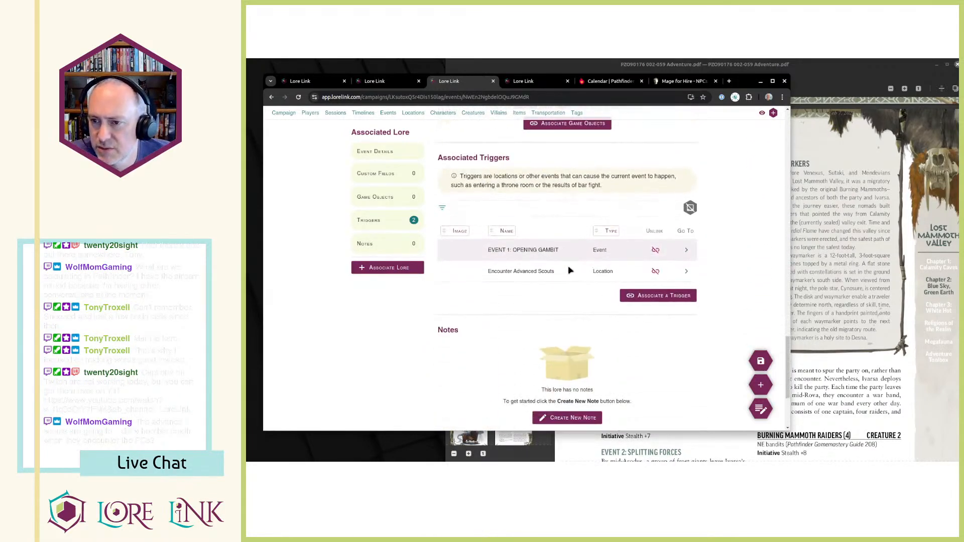
pyautogui.scroll(6, 543, 288)
pyautogui.scroll(-4, 550, 290)
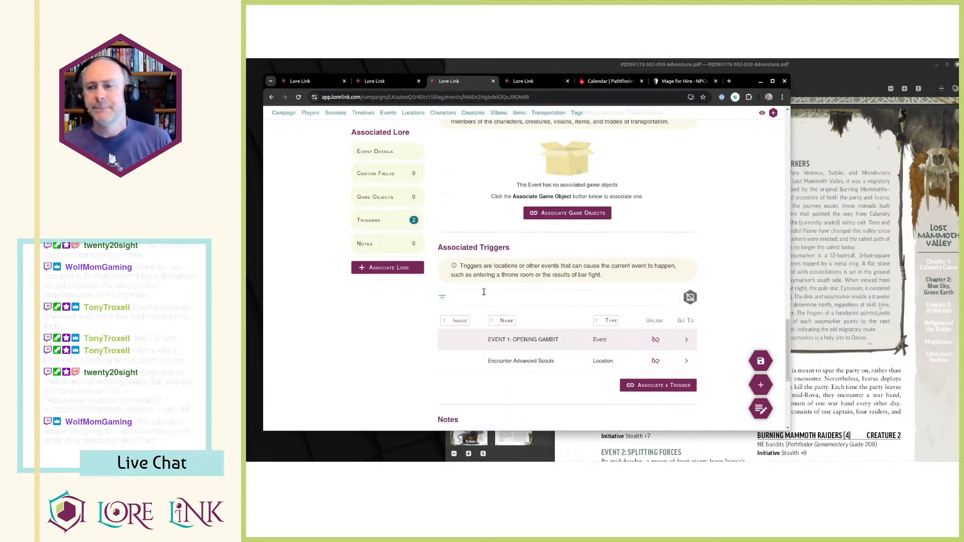
pyautogui.scroll(-1, 551, 324)
pyautogui.scroll(20, 548, 326)
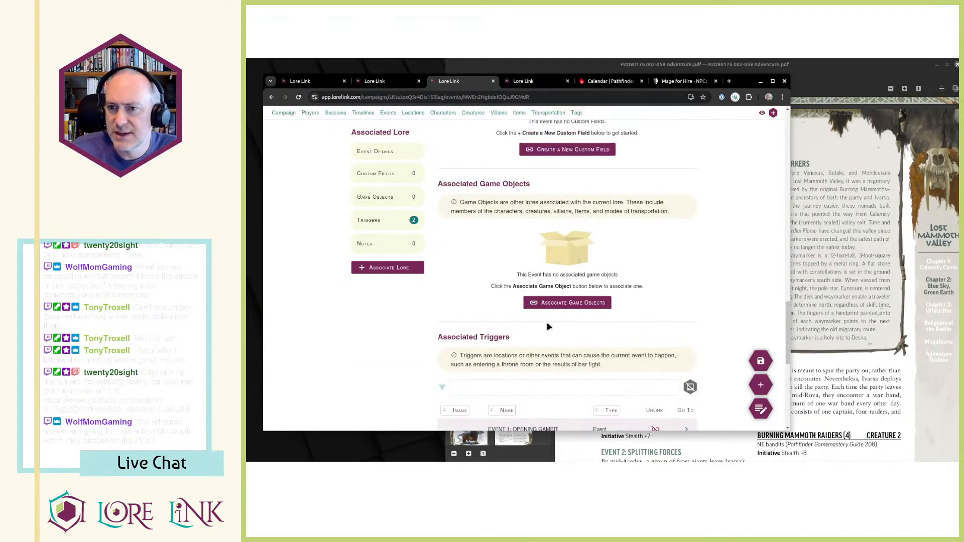
# Examine the timeline's associated events and glance through the other open campaign pages.
pyautogui.hotkey('ctrl', 'Tab')
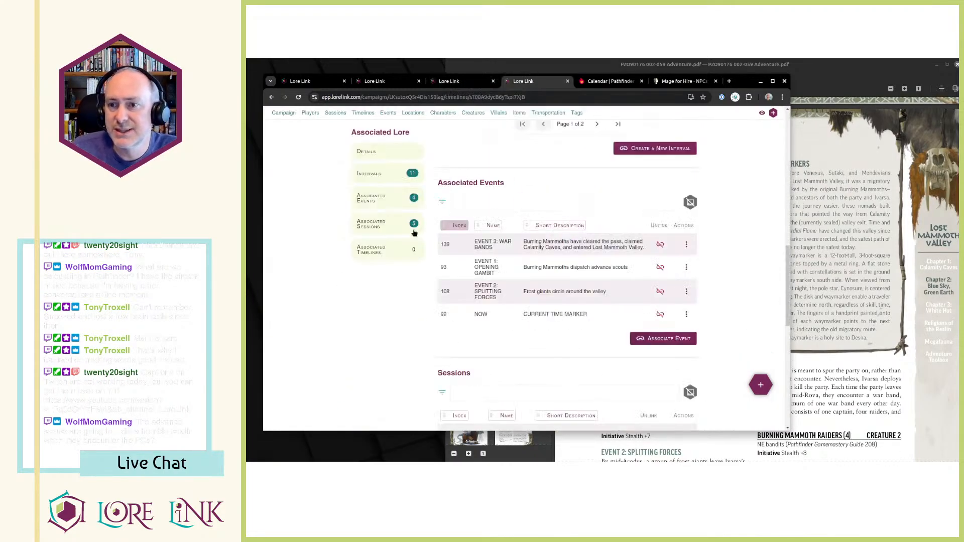
pyautogui.scroll(5, 458, 221)
pyautogui.scroll(-5, 458, 221)
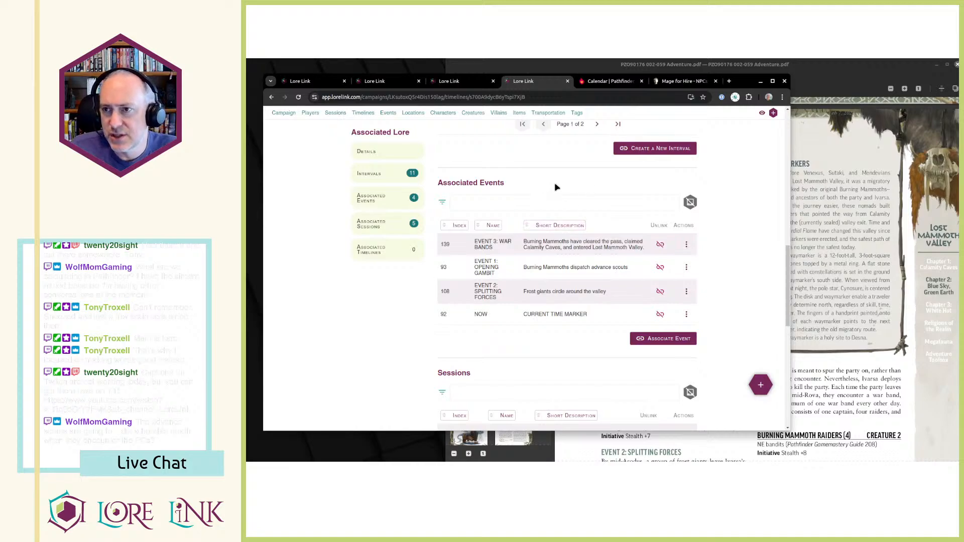
pyautogui.hotkey('ctrl', 'Tab')
pyautogui.hotkey('ctrl', 'shift', 'Tab')
pyautogui.hotkey('ctrl', 'shift', 'Tab')
pyautogui.hotkey('ctrl', 'shift', 'Tab')
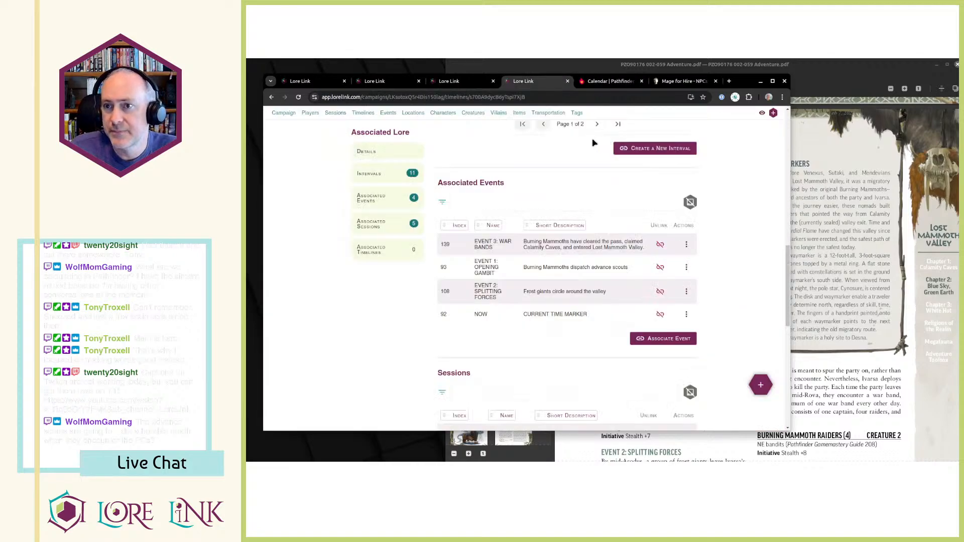
pyautogui.hotkey('ctrl', 'shift', 'Tab')
pyautogui.hotkey('ctrl', 'Tab')
pyautogui.hotkey('ctrl', 'Tab')
pyautogui.hotkey('ctrl', 'Tab')
pyautogui.scroll(5, 481, 222)
pyautogui.hotkey('ctrl', 'shift', 'Tab')
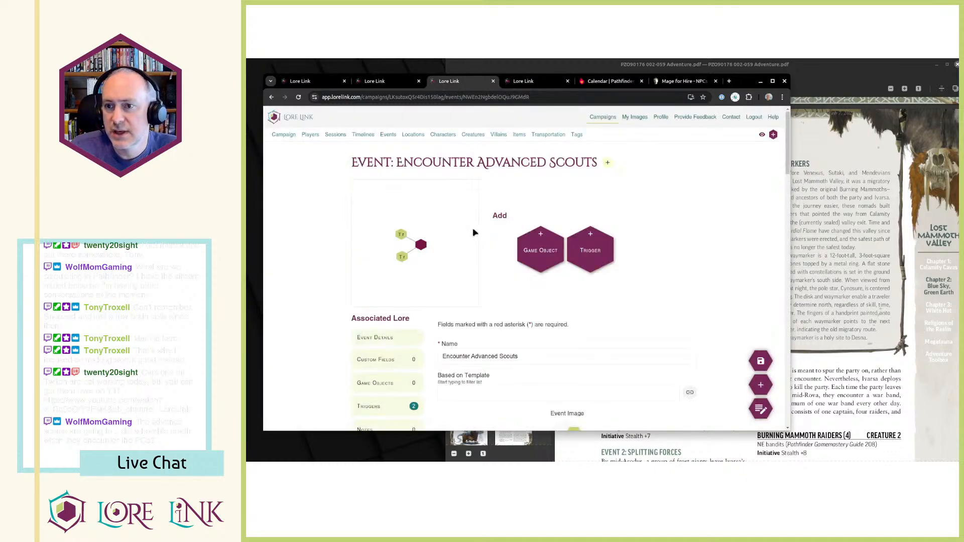
# Open the Lost Mammoth Valley location and check the Encounter Advanced Scouts hotspot on its map.
pyautogui.hotkey('ctrl', 'shift', 'Tab')
pyautogui.scroll(2, 402, 149)
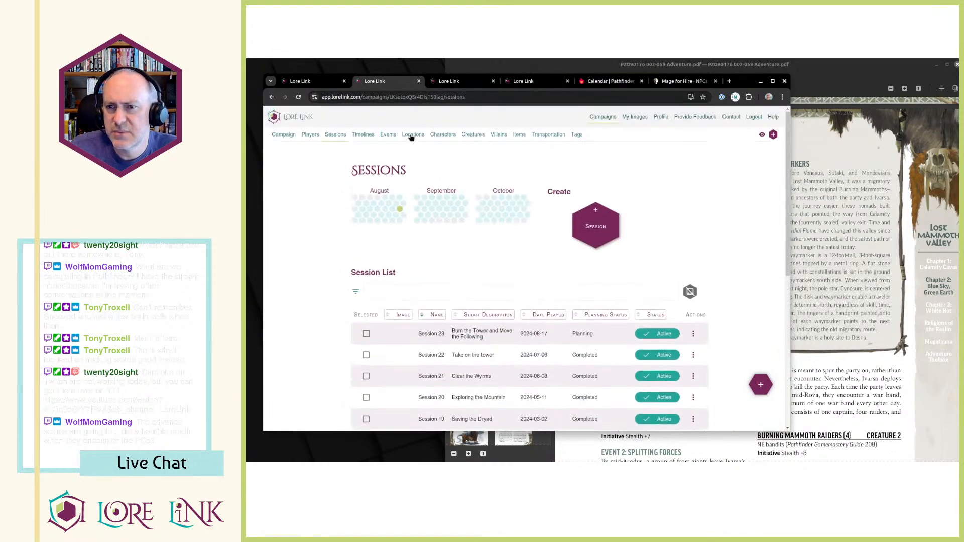
pyautogui.click(415, 134)
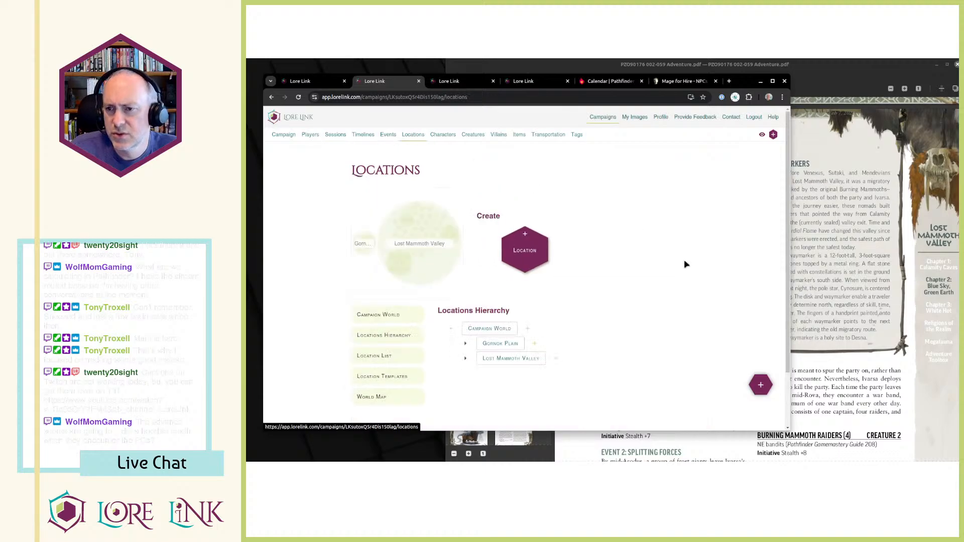
pyautogui.click(502, 358)
pyautogui.scroll(-4, 561, 315)
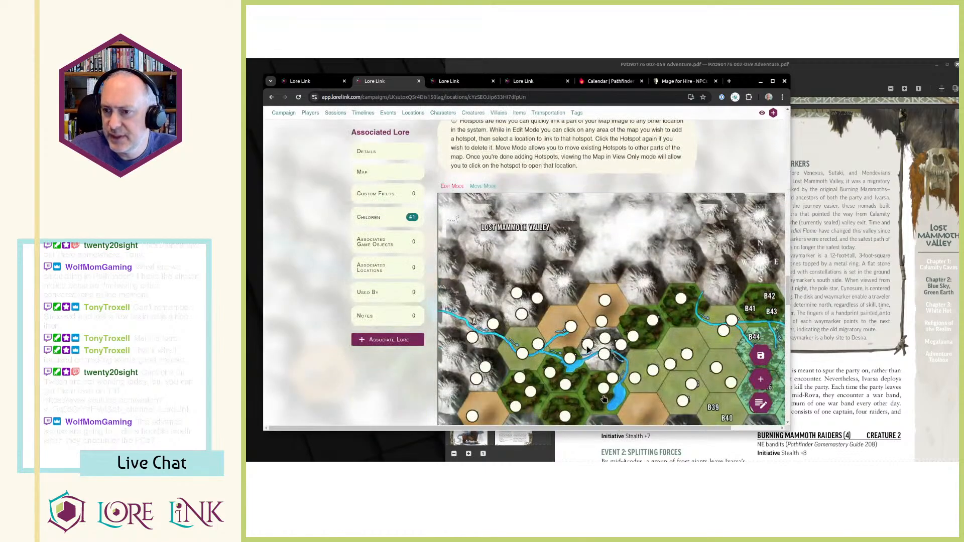
pyautogui.click(602, 322)
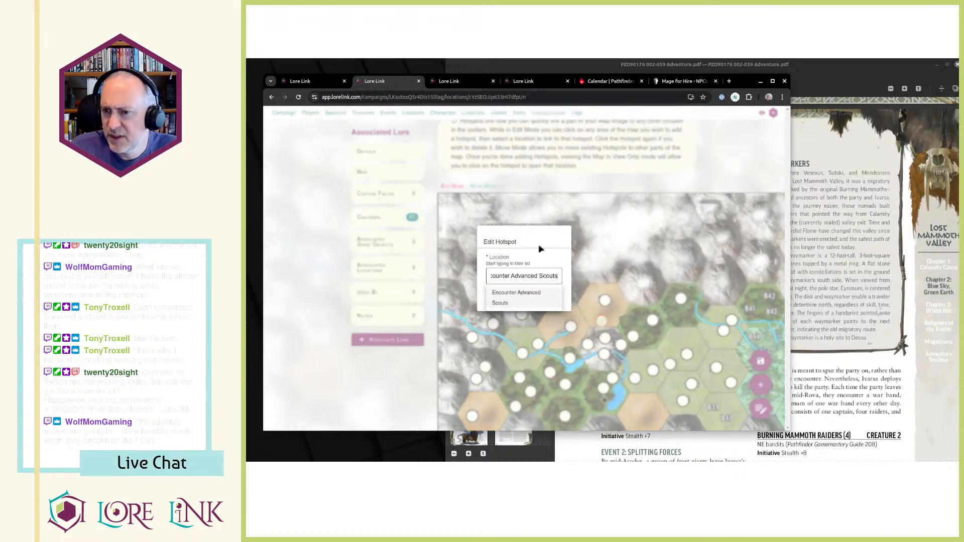
pyautogui.click(654, 163)
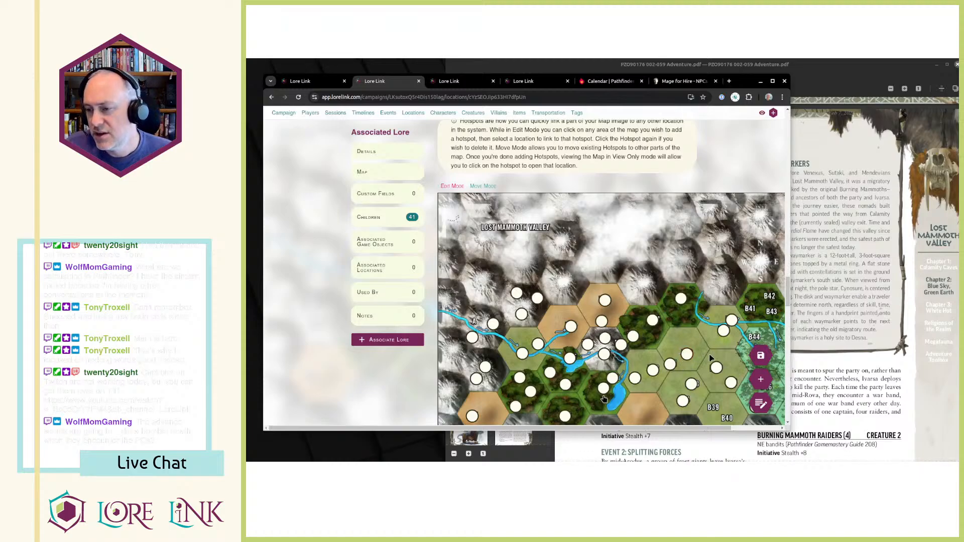
# Review the timeline's intervals and event indexes, and return to the Encounter Advanced Scouts event details.
pyautogui.moveTo(687, 358)
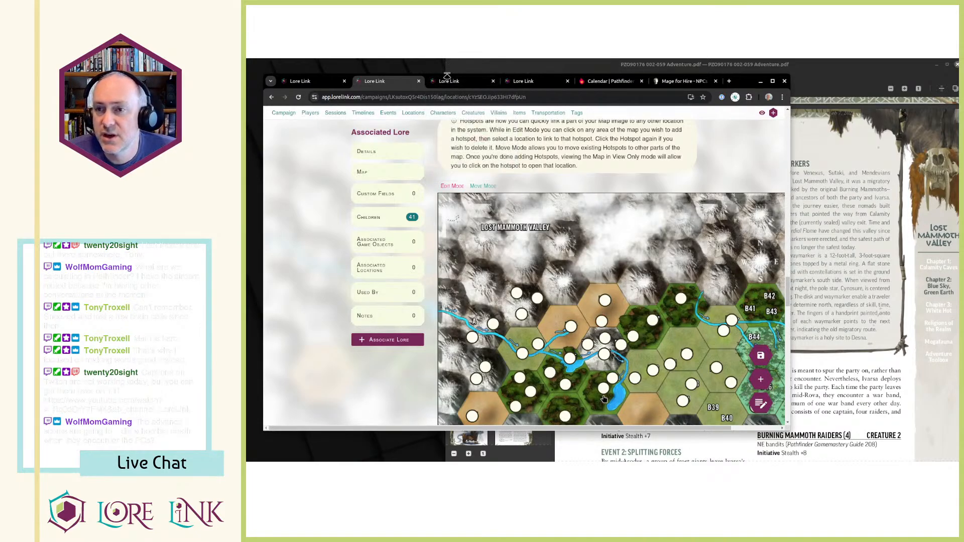
pyautogui.click(462, 87)
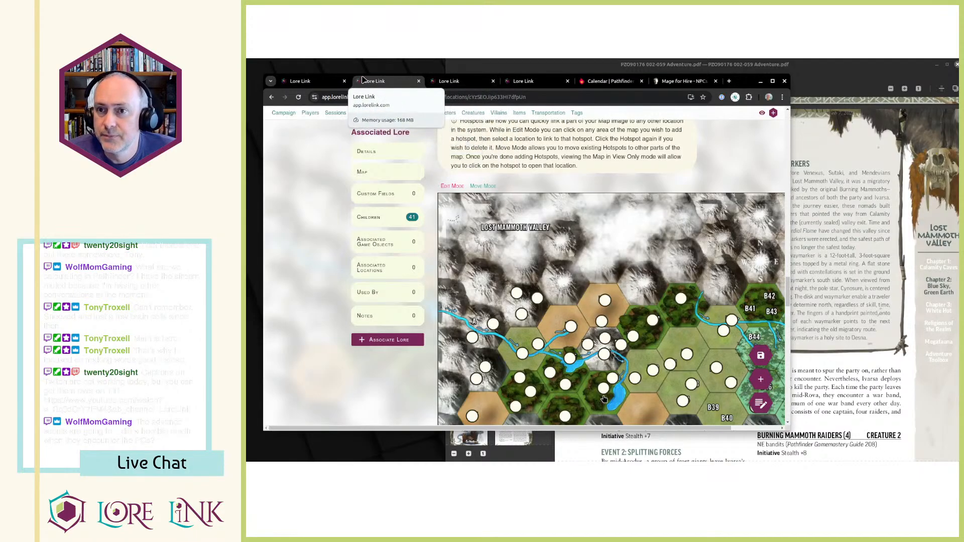
pyautogui.hotkey('ctrl', 'Tab')
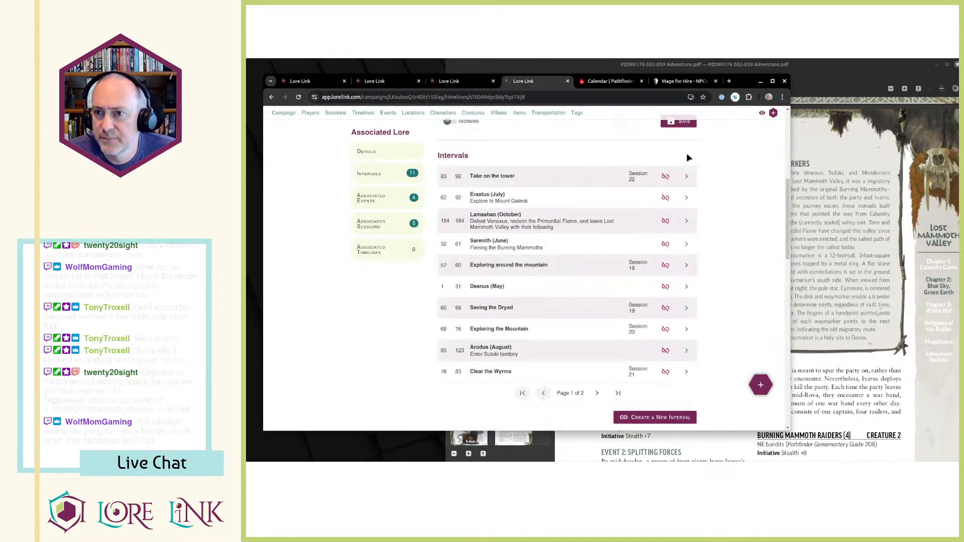
pyautogui.scroll(-5, 572, 266)
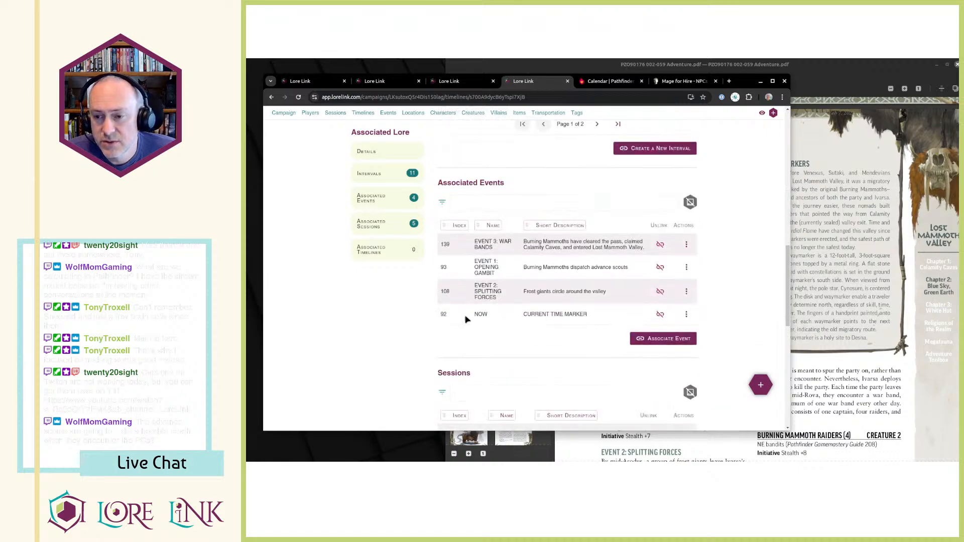
pyautogui.scroll(5, 521, 345)
pyautogui.hotkey('ctrl', 'shift', 'Tab')
pyautogui.scroll(-3, 525, 250)
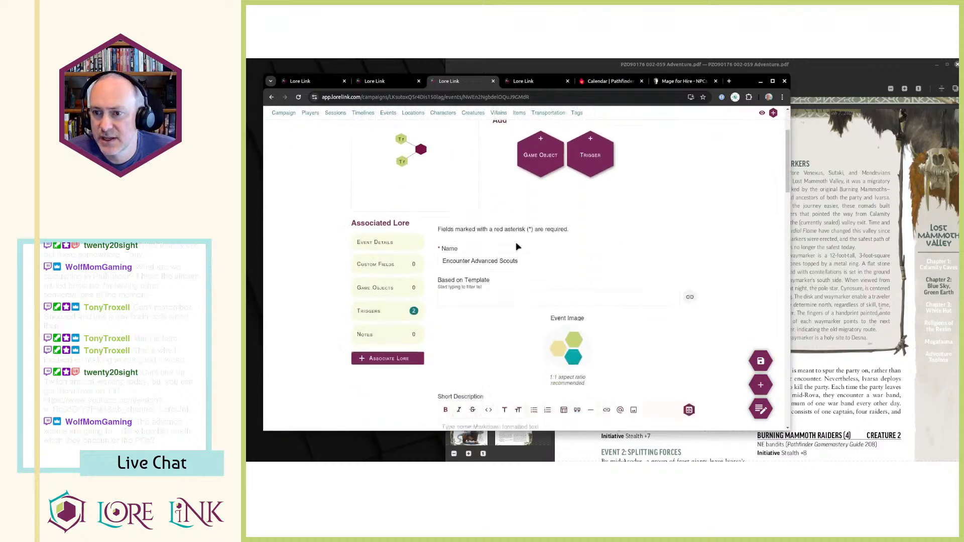
# Associate the Encounter Advanced Scouts event with the Blue Sky, Green Earth timeline at index 96.
pyautogui.hotkey('ctrl', 'Tab')
pyautogui.scroll(-5, 676, 347)
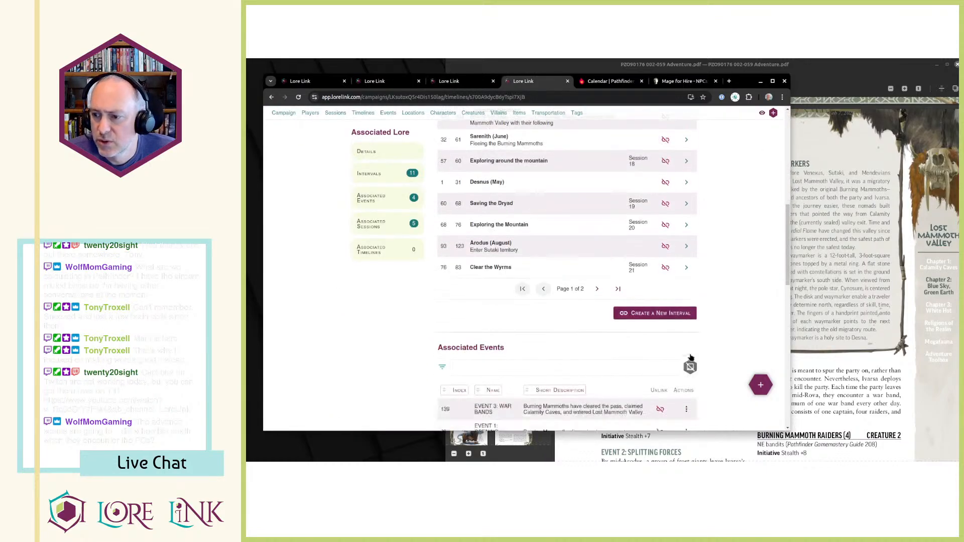
pyautogui.click(668, 298)
pyautogui.click(663, 179)
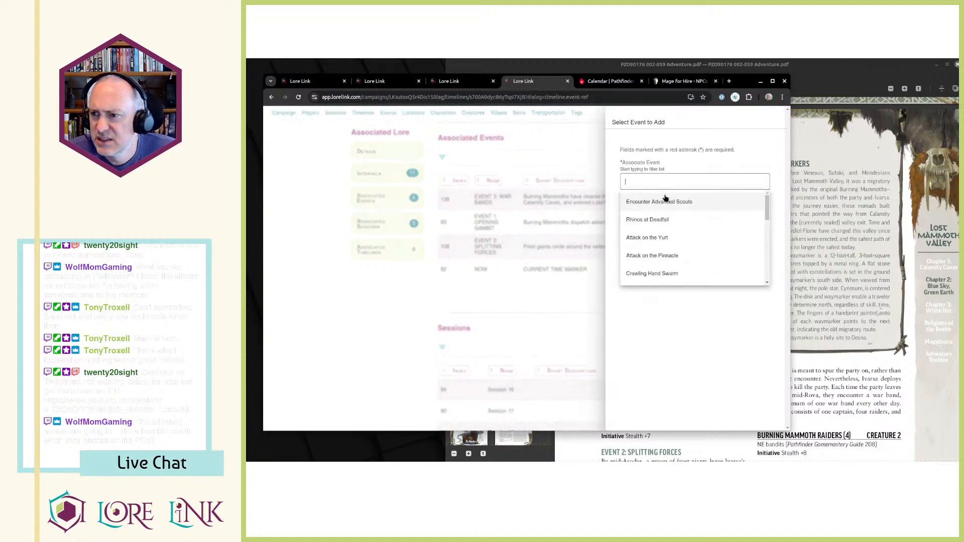
pyautogui.click(665, 201)
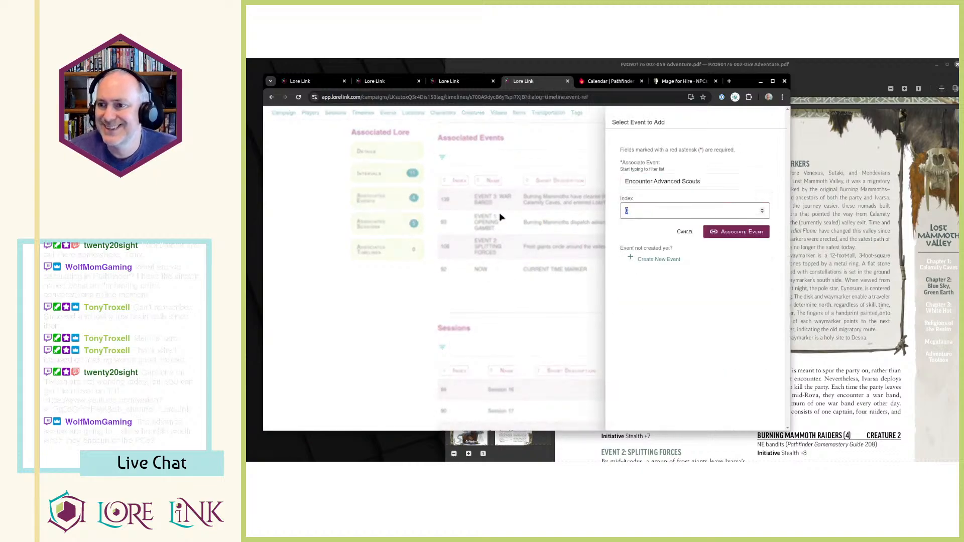
pyautogui.hotkey('ctrl', '6')
pyautogui.write('6')
pyautogui.hotkey('ctrl', '4')
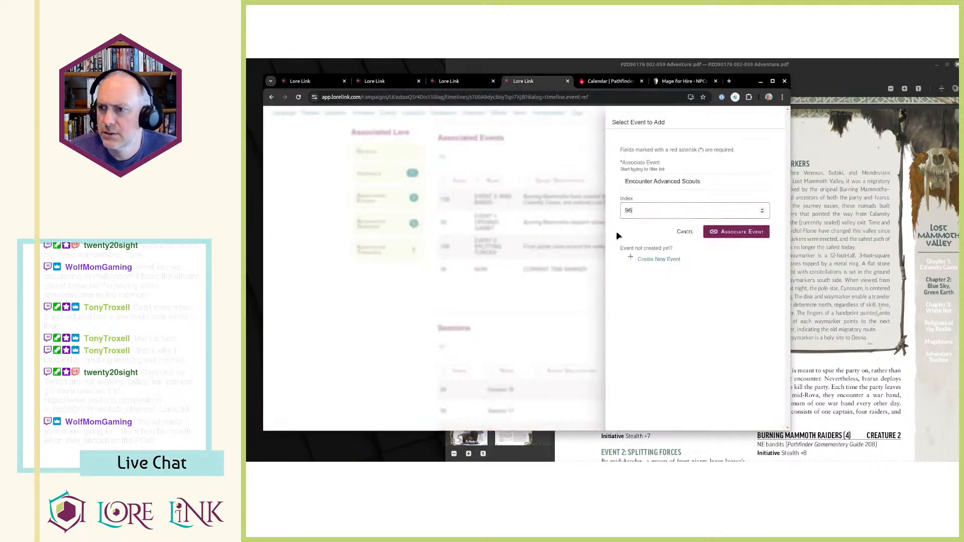
pyautogui.click(731, 237)
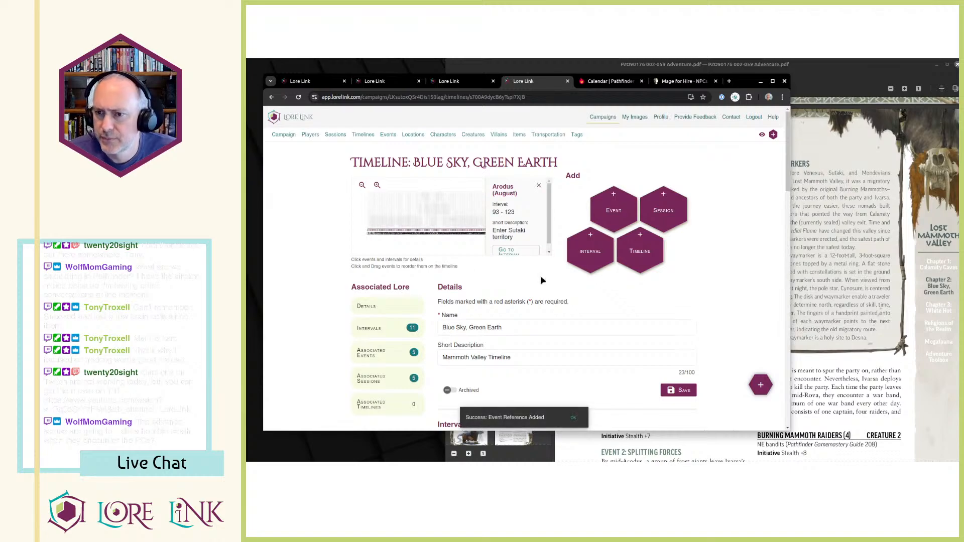
pyautogui.scroll(-15, 542, 280)
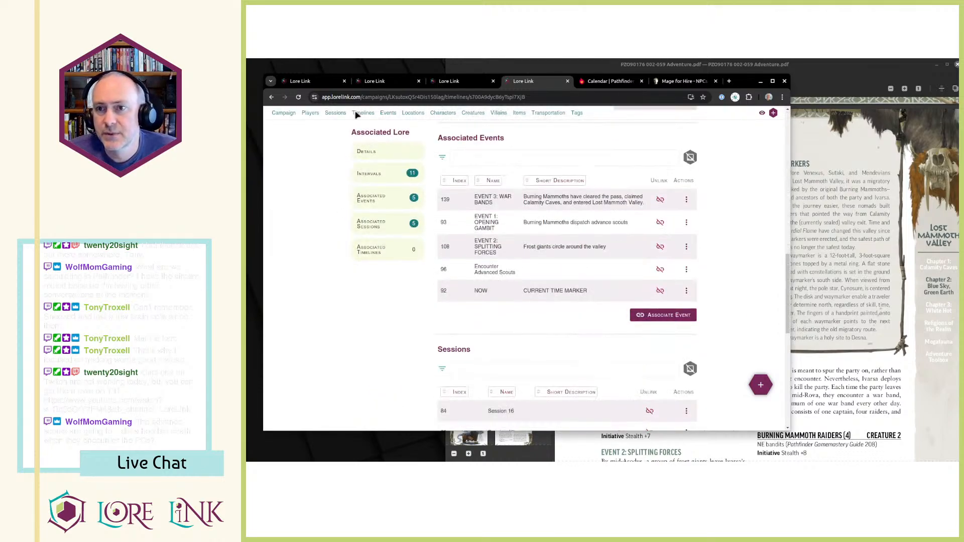
# Review the campaign page's timeline around the Opening Gambit and Encounter Advanced Scouts entries.
pyautogui.click(316, 83)
pyautogui.scroll(3, 585, 301)
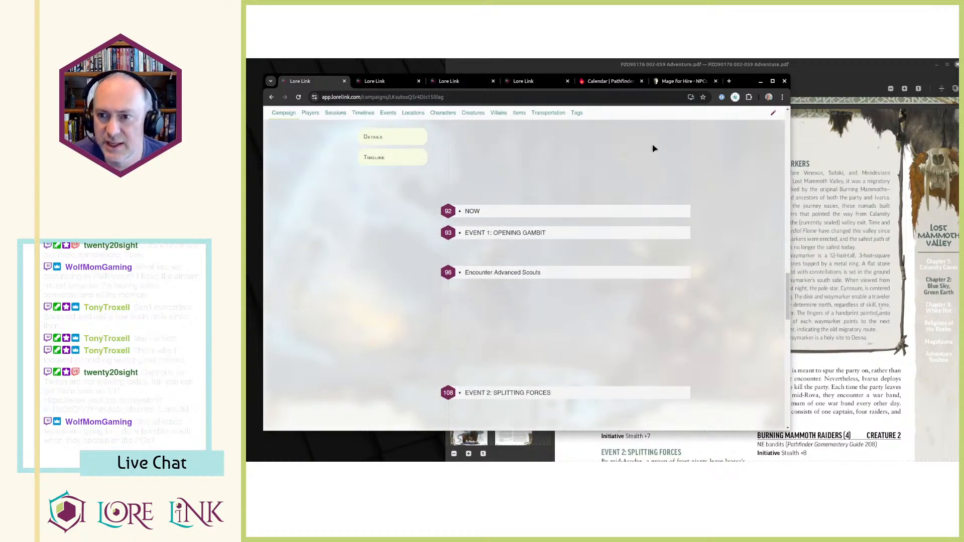
pyautogui.scroll(7, 617, 239)
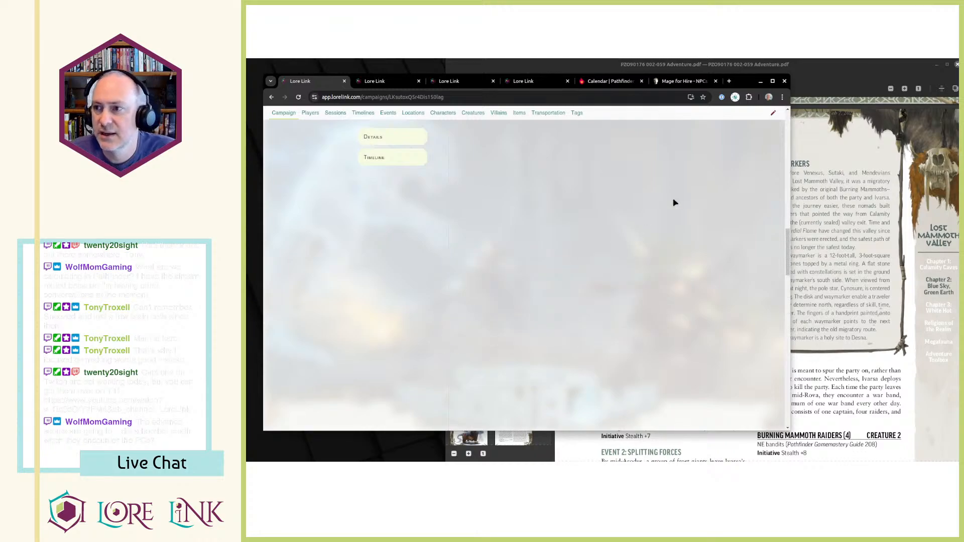
pyautogui.scroll(-8, 674, 198)
pyautogui.moveTo(499, 154); pyautogui.dragTo(548, 240)
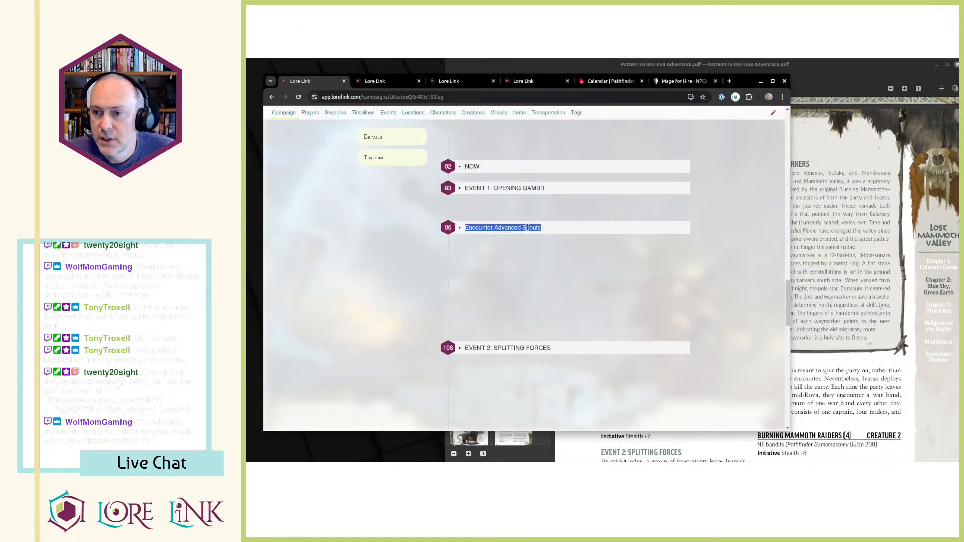
pyautogui.moveTo(465, 228); pyautogui.dragTo(548, 199)
pyautogui.click(553, 227)
pyautogui.moveTo(542, 158); pyautogui.dragTo(544, 240)
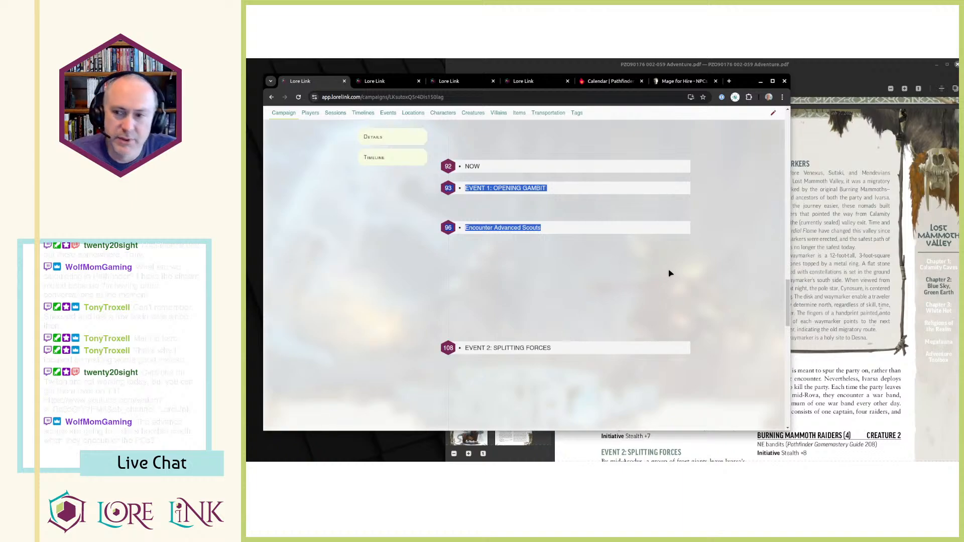
pyautogui.click(755, 227)
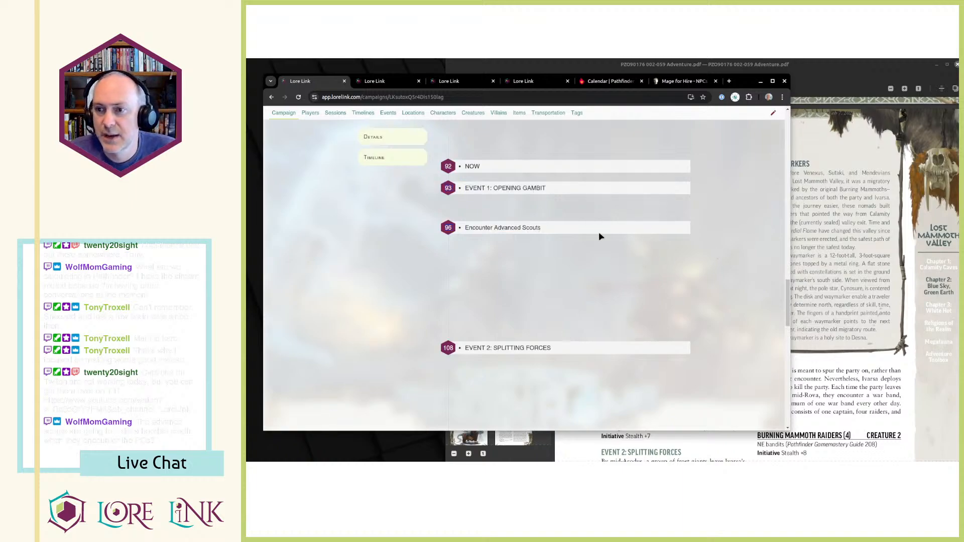
# Read Event 2: Splitting Forces and Event 3: War Bands in the adventure PDF and compare them with the campaign timeline.
pyautogui.click(852, 262)
pyautogui.scroll(-5, 668, 221)
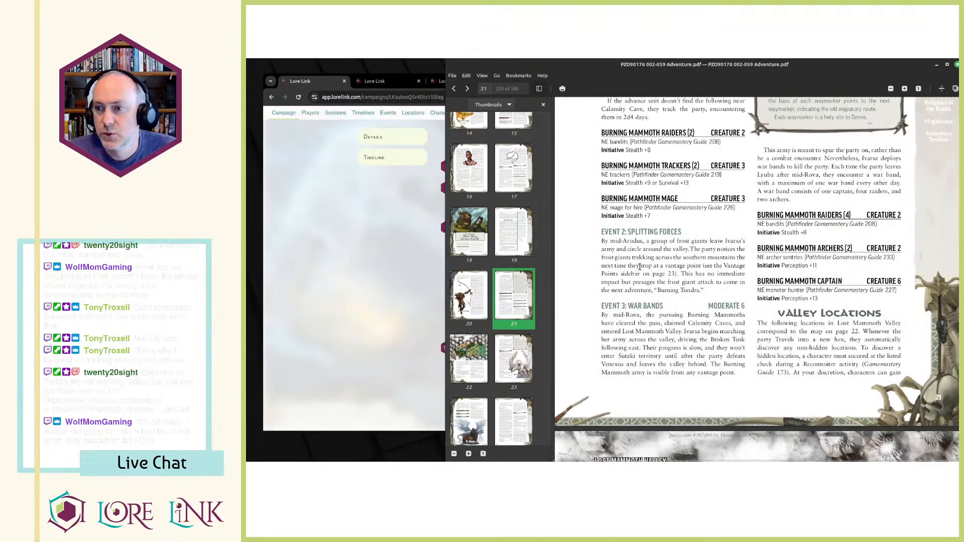
pyautogui.moveTo(613, 241); pyautogui.dragTo(715, 298)
pyautogui.click(715, 298)
pyautogui.click(379, 249)
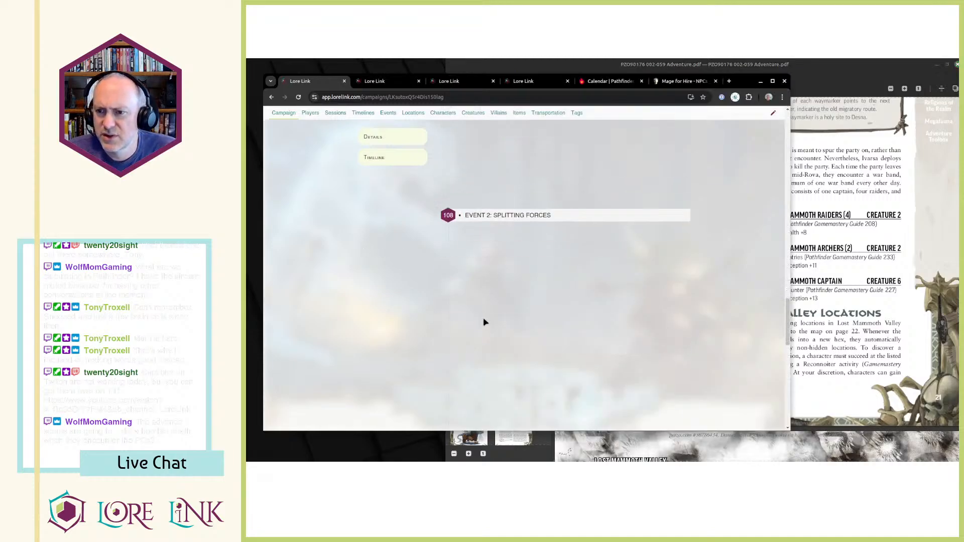
pyautogui.hotkey('alt', 'Tab')
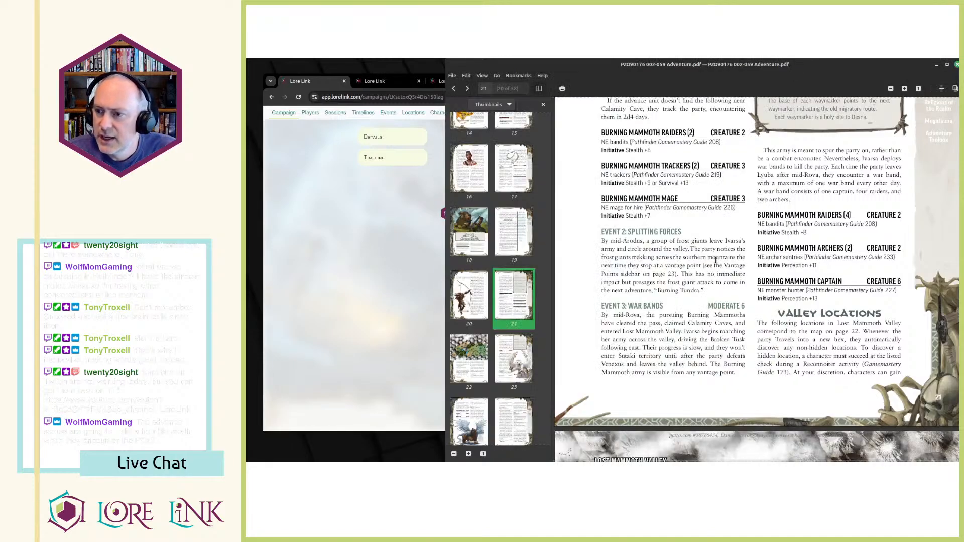
pyautogui.scroll(-1, 664, 288)
pyautogui.scroll(4, 719, 284)
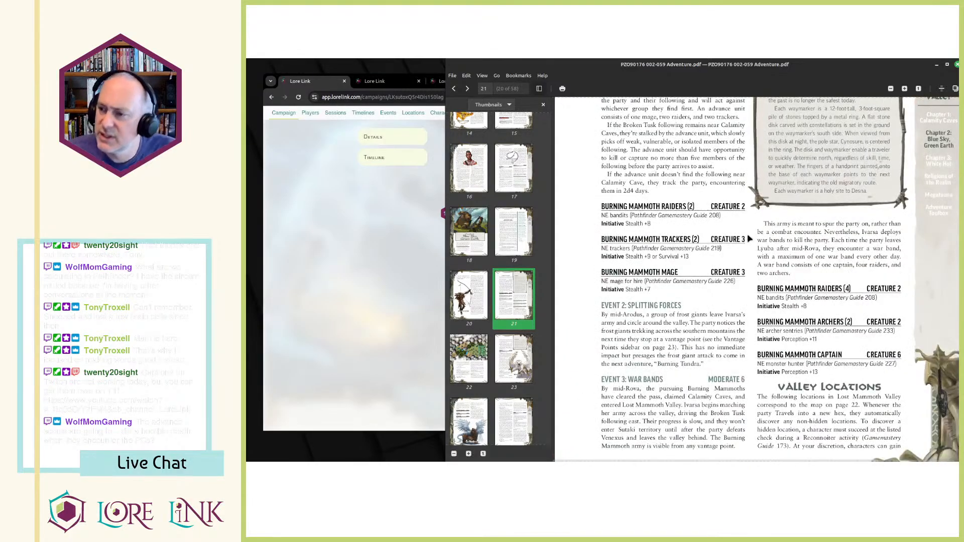
pyautogui.scroll(-2, 744, 241)
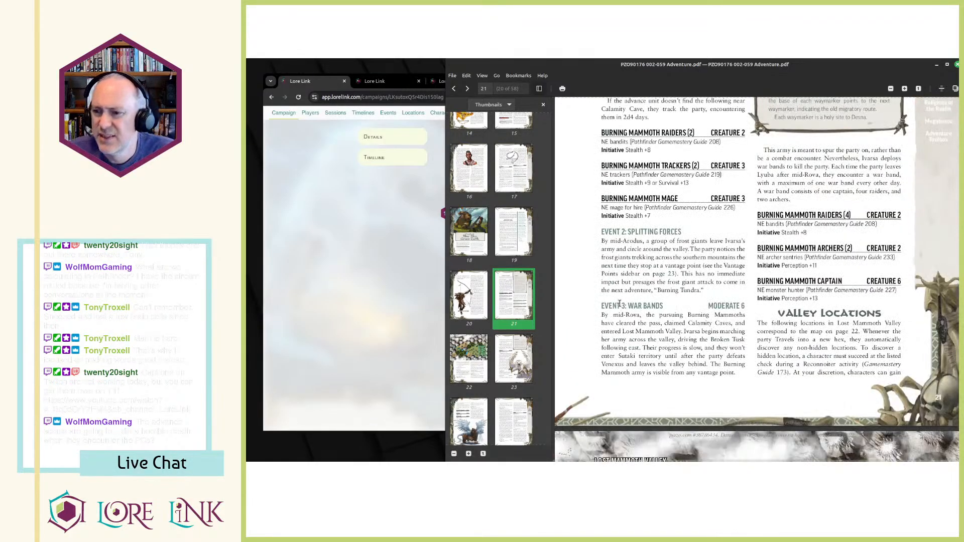
pyautogui.click(369, 264)
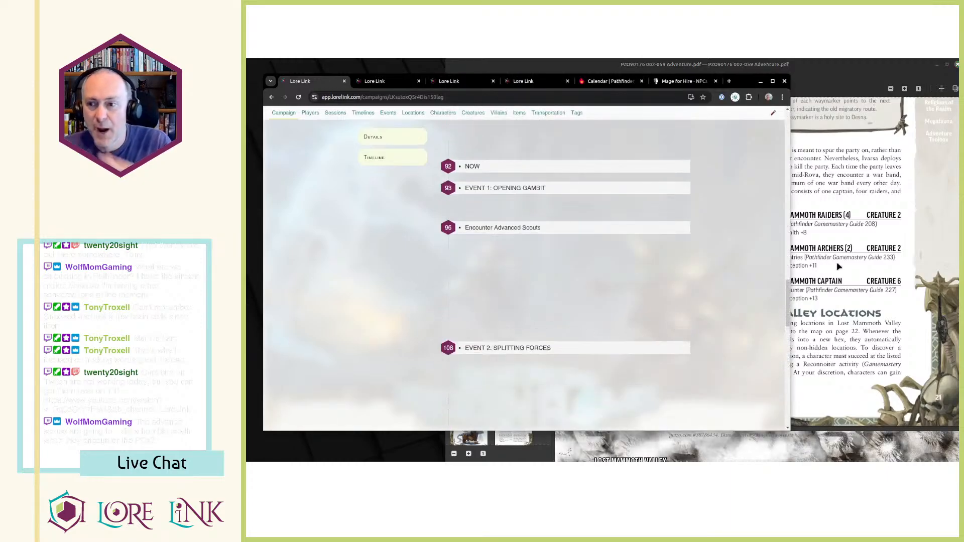
# Copy the Burning Mammoth Archers and Captain stat lines under the war bands text in the adventure PDF.
pyautogui.click(851, 229)
pyautogui.scroll(-3, 779, 246)
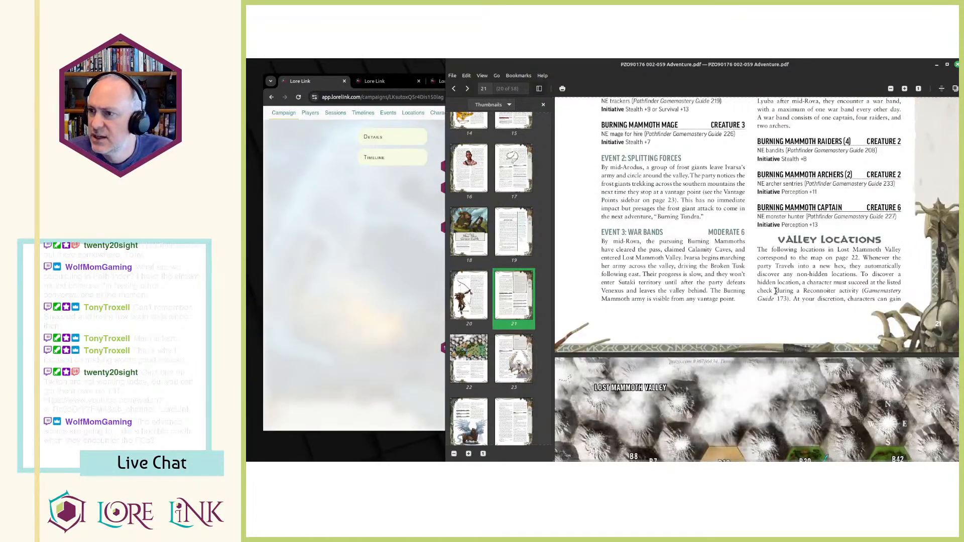
pyautogui.scroll(4, 776, 292)
pyautogui.moveTo(758, 252)
pyautogui.mouseDown()
pyautogui.moveTo(817, 334)
pyautogui.moveTo(784, 267)
pyautogui.moveTo(760, 261)
pyautogui.moveTo(763, 285)
pyautogui.mouseUp()
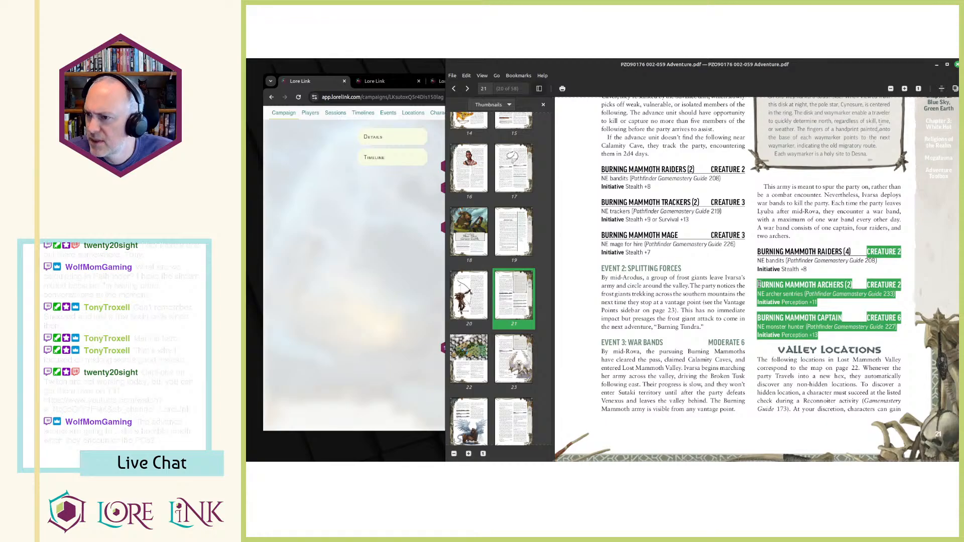
# Switch back to Lore Link and open the EVENT 3: WAR BANDS event from the campaign's event list.
pyautogui.click(372, 243)
pyautogui.hotkey('ctrl', 'Tab')
pyautogui.hotkey('ctrl', 'Tab')
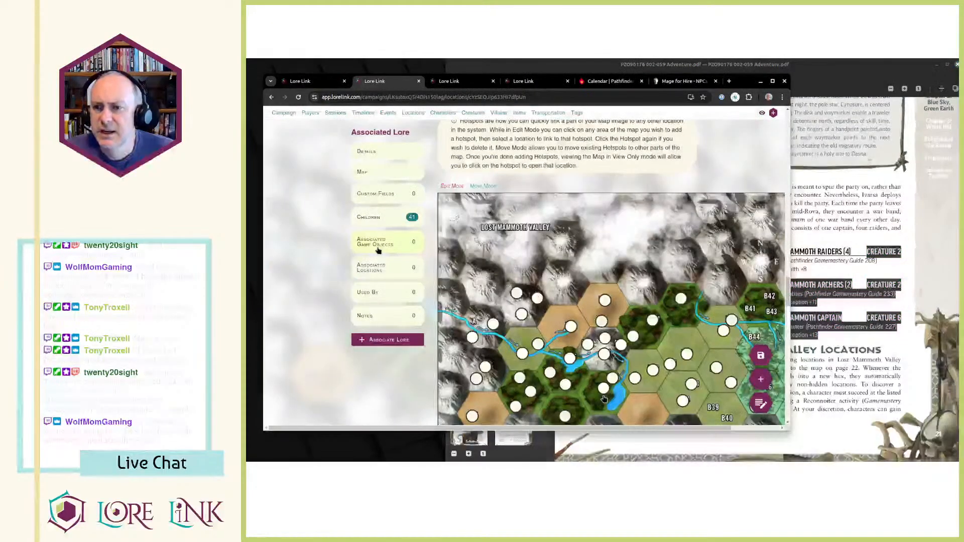
pyautogui.hotkey('ctrl', 'Tab')
pyautogui.hotkey('ctrl', 'shift', 'Tab')
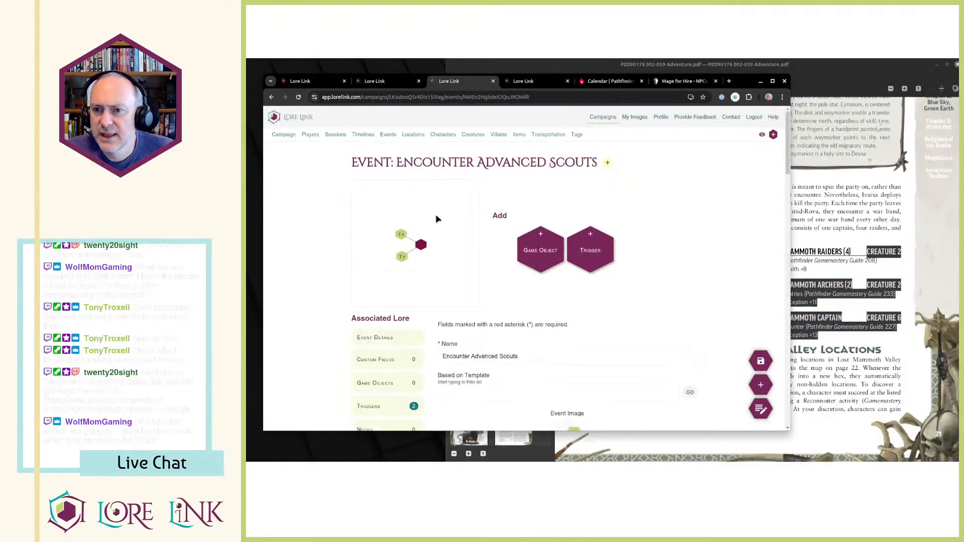
pyautogui.click(386, 134)
pyautogui.scroll(-5, 524, 301)
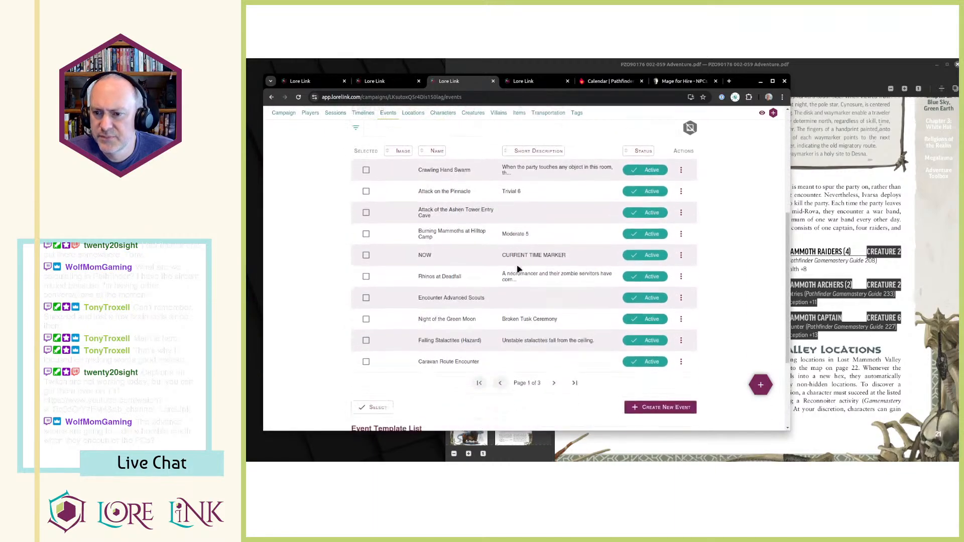
pyautogui.click(554, 332)
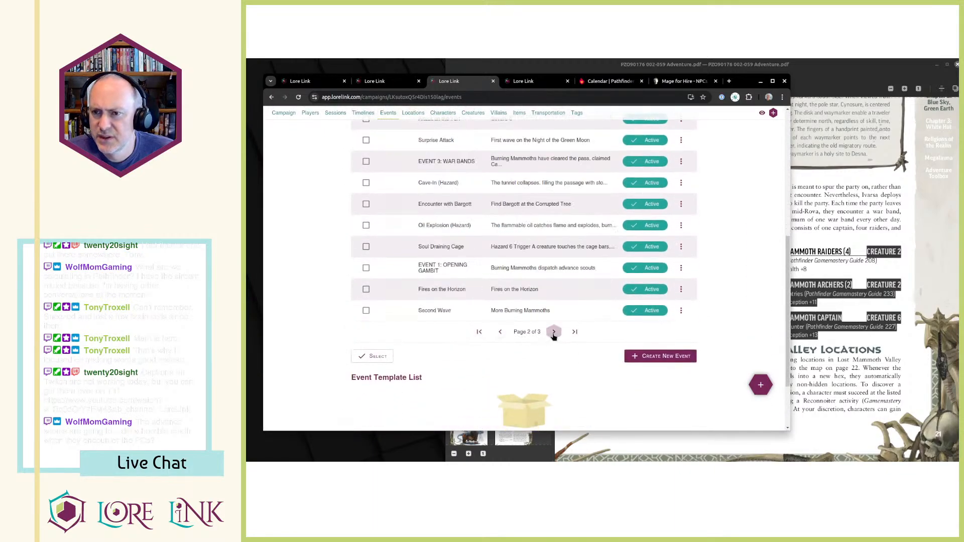
pyautogui.click(681, 161)
pyautogui.click(698, 181)
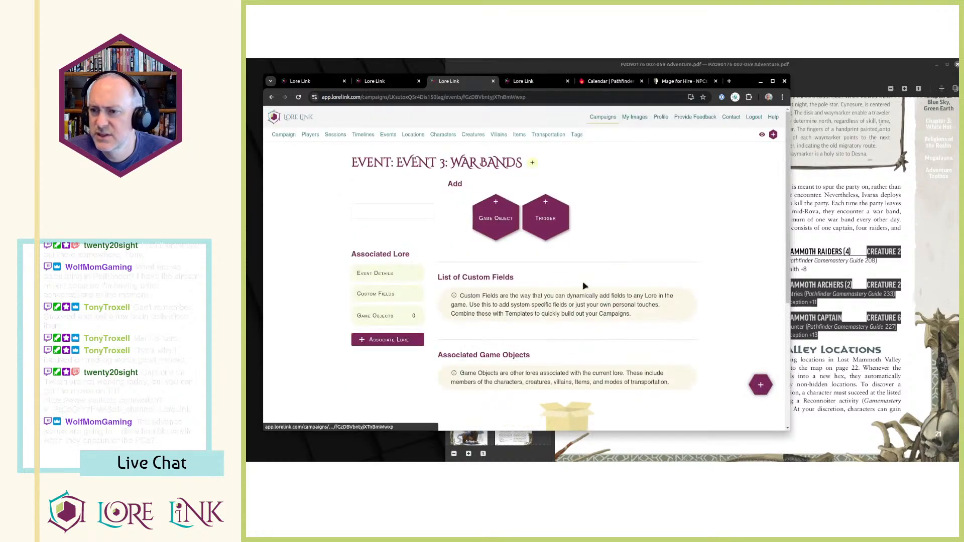
# Paste the archers and captain stat lines at the end of the War Bands description and check them against the PDF.
pyautogui.scroll(-10, 598, 278)
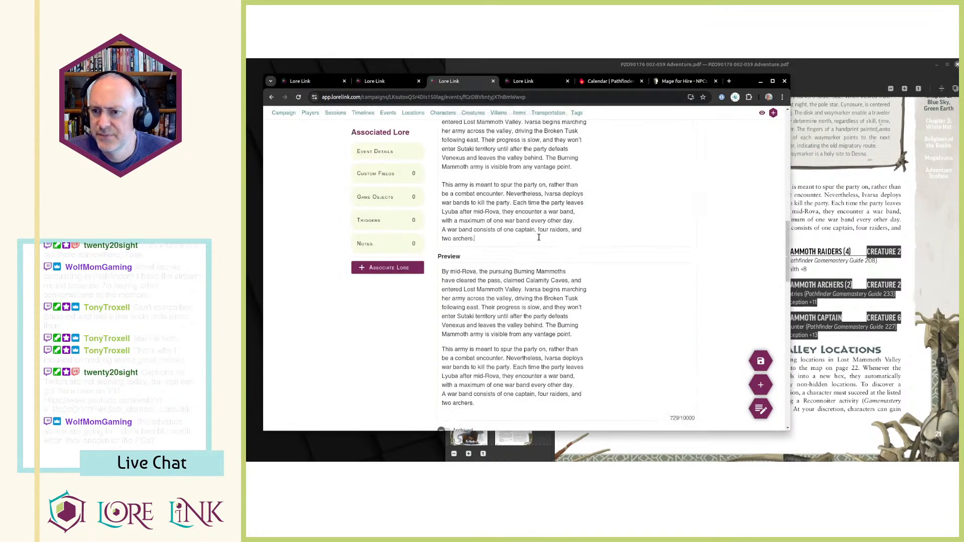
pyautogui.click(545, 247)
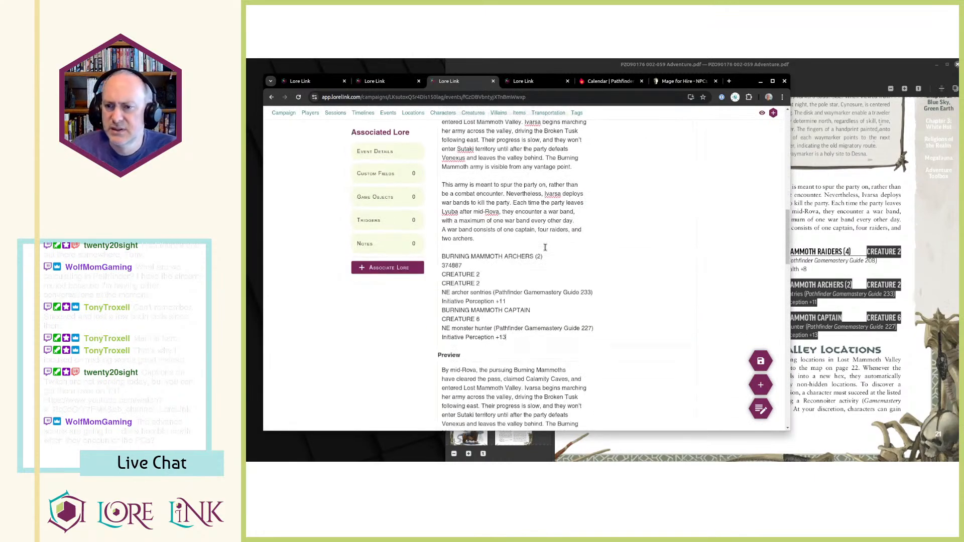
pyautogui.scroll(-2, 545, 247)
pyautogui.hotkey('alt', 'Tab')
pyautogui.hotkey('alt', 'Tab')
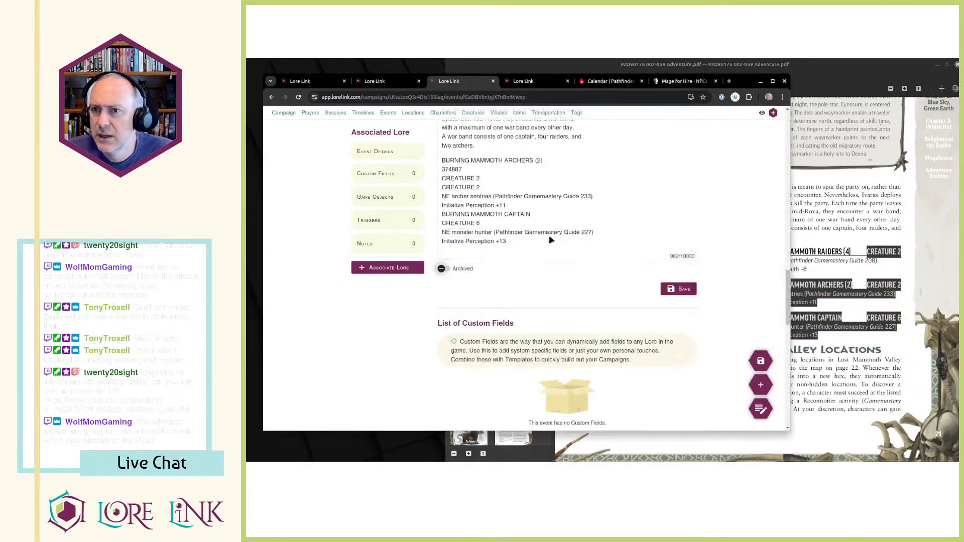
pyautogui.hotkey('alt', 'Tab')
pyautogui.hotkey('alt', 'Tab')
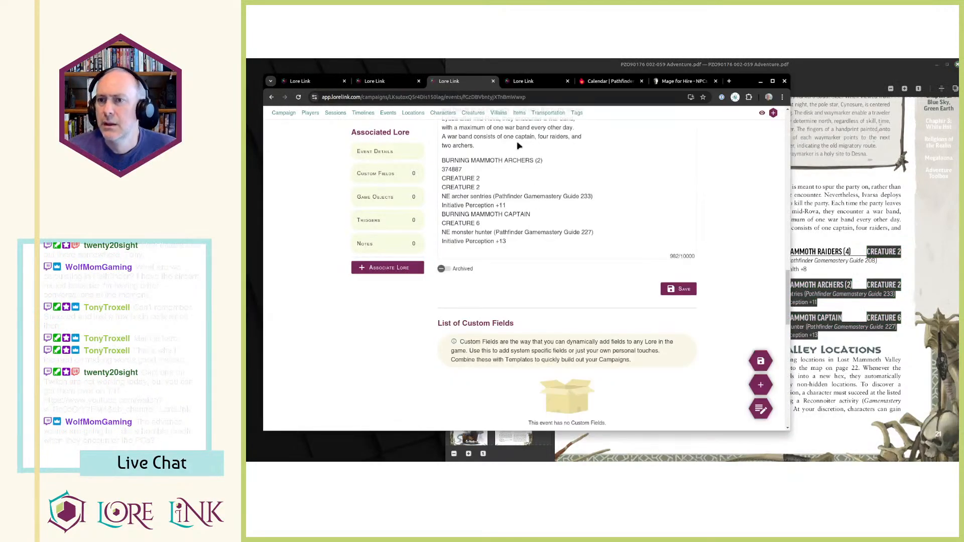
# Add the line "Burning Mammoth Raiders (4) - Creature 2" above the archers entry and make the raiders' name bold.
pyautogui.click(507, 161)
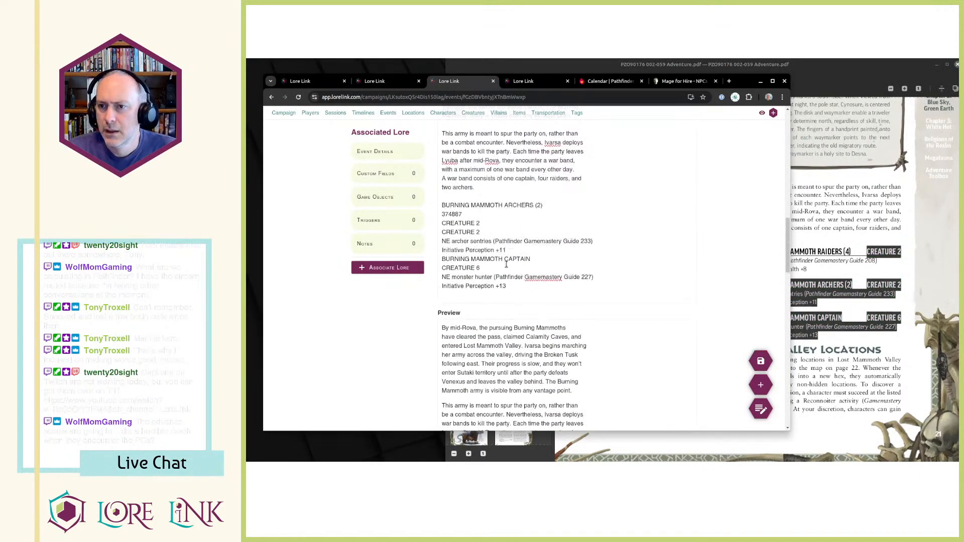
pyautogui.press('Return')
pyautogui.press('Return')
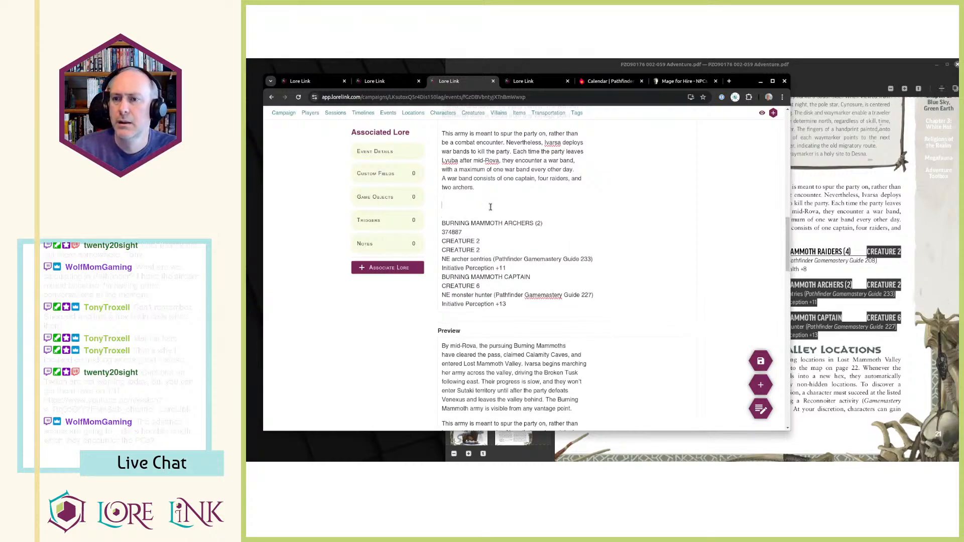
pyautogui.write('Burning Mammoth Raiders')
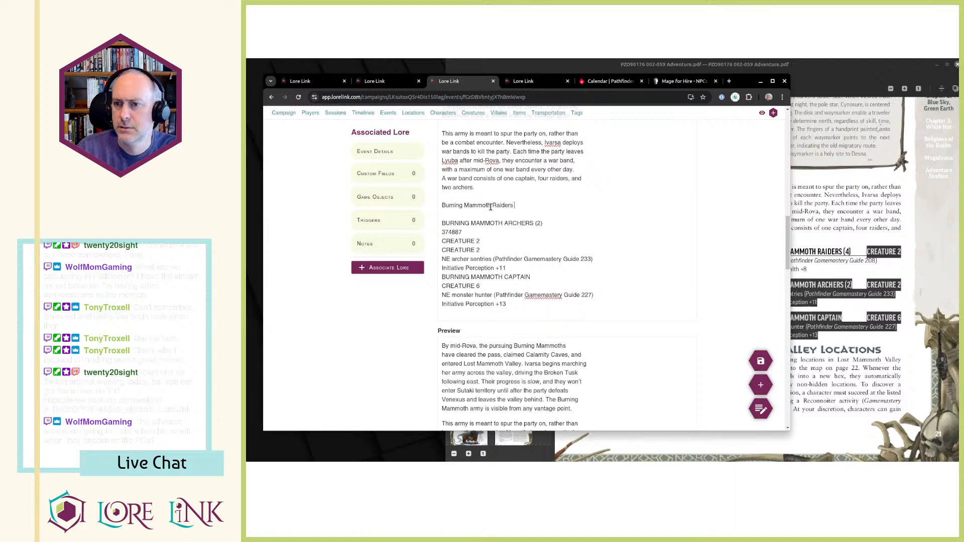
pyautogui.write(' (4) - Creature')
pyautogui.hotkey('ctrl', 'shift', 'Right')
pyautogui.hotkey('ctrl', 'shift', 'Right')
pyautogui.hotkey('ctrl', 'shift', 'Right')
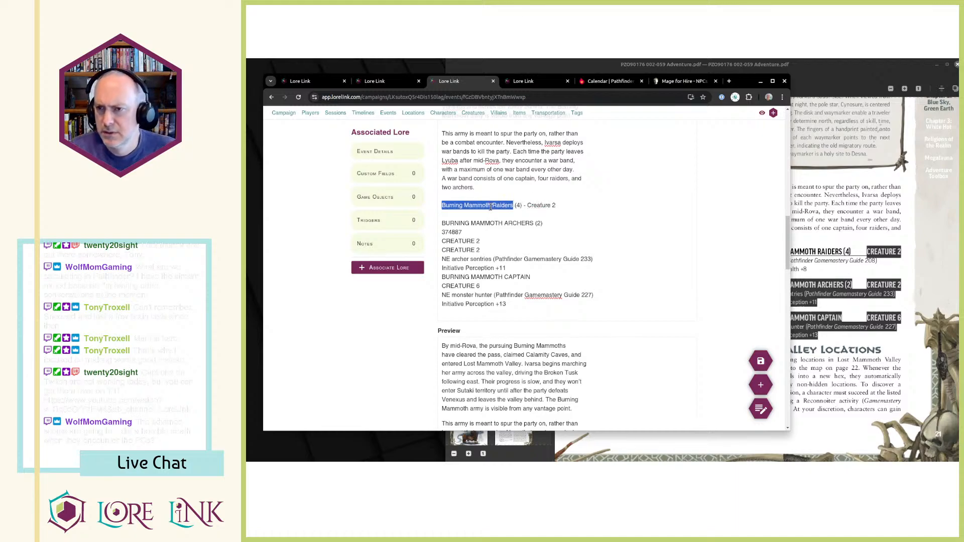
pyautogui.hotkey('ctrl', 'b')
# Copy the four raiders' bandit reference and Initiative Stealth +8 lines from the PDF and paste them below the raiders heading.
pyautogui.hotkey('alt', 'Tab')
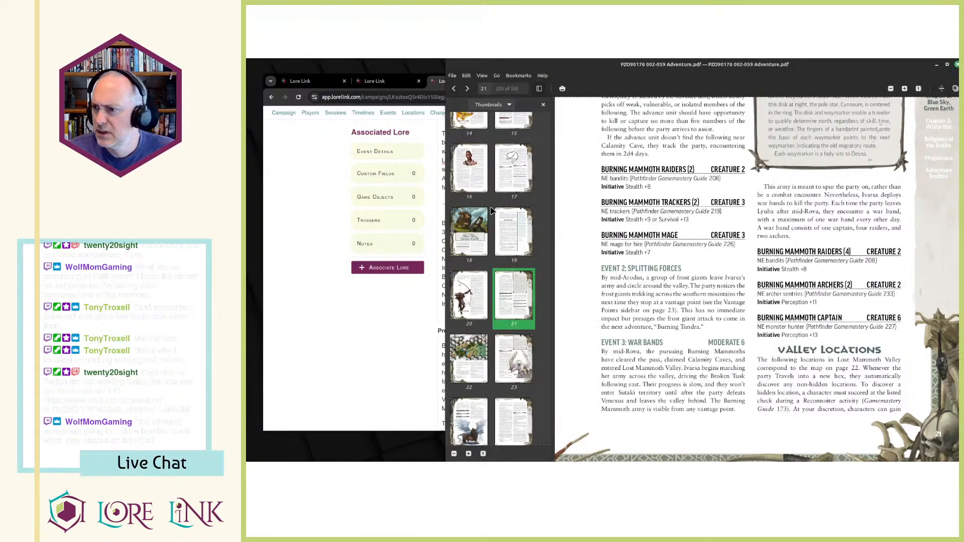
pyautogui.moveTo(758, 261); pyautogui.dragTo(807, 271)
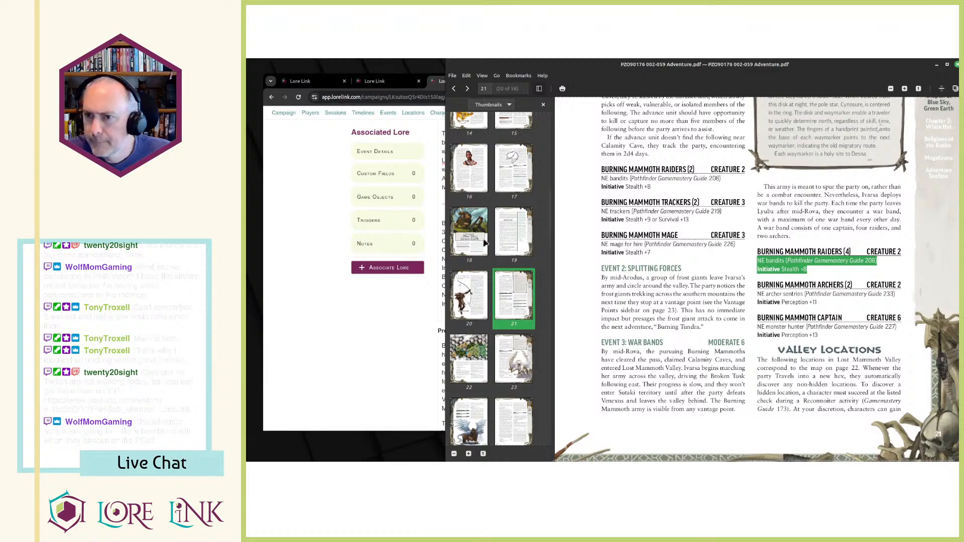
pyautogui.hotkey('ctrl', 'c')
pyautogui.hotkey('alt', 'Tab')
pyautogui.hotkey('ctrl', 'v')
pyautogui.press('Return')
pyautogui.press('Return')
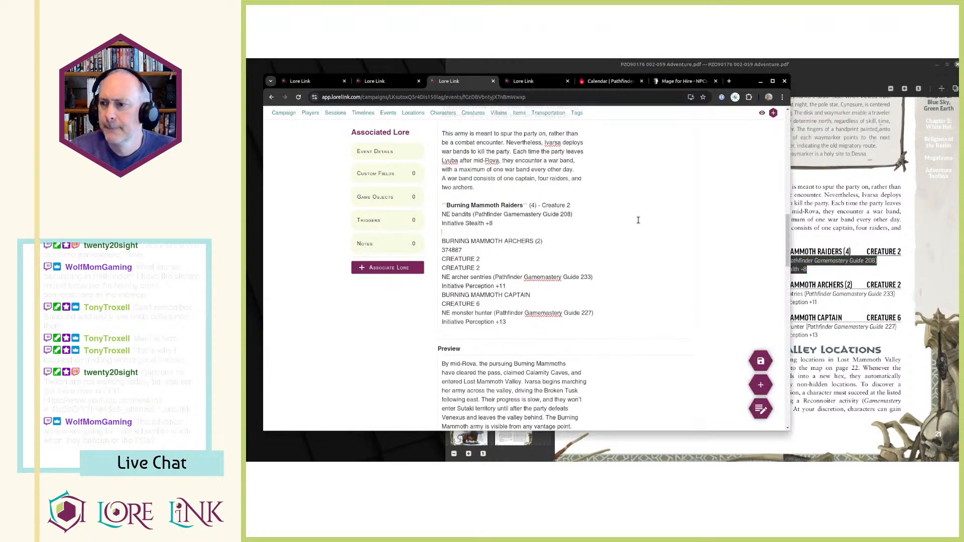
# Add the line "Burning Mammoth Archers (2) - Creature 2" below the raiders entry and make the archers' name bold.
pyautogui.press('Return')
pyautogui.write('Burn')
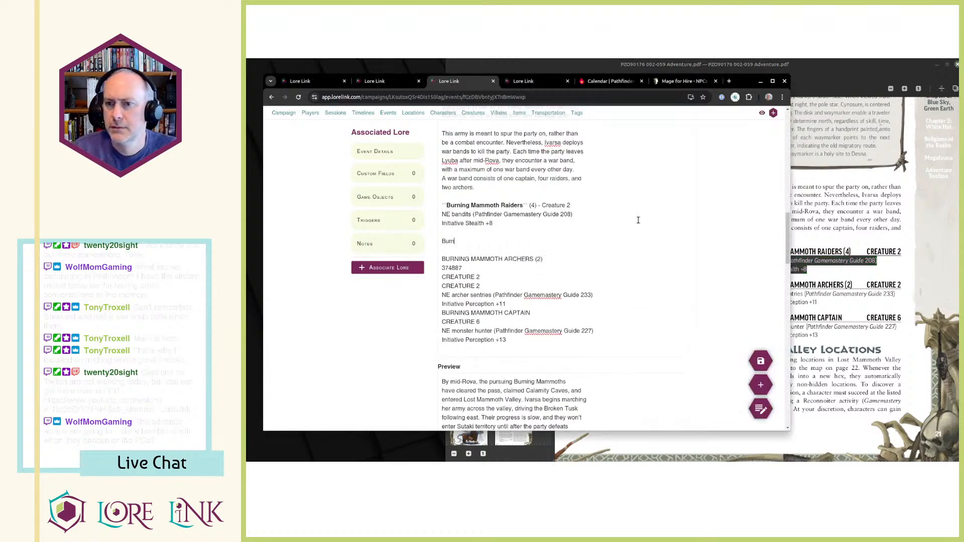
pyautogui.write('ing Mammoth Archers')
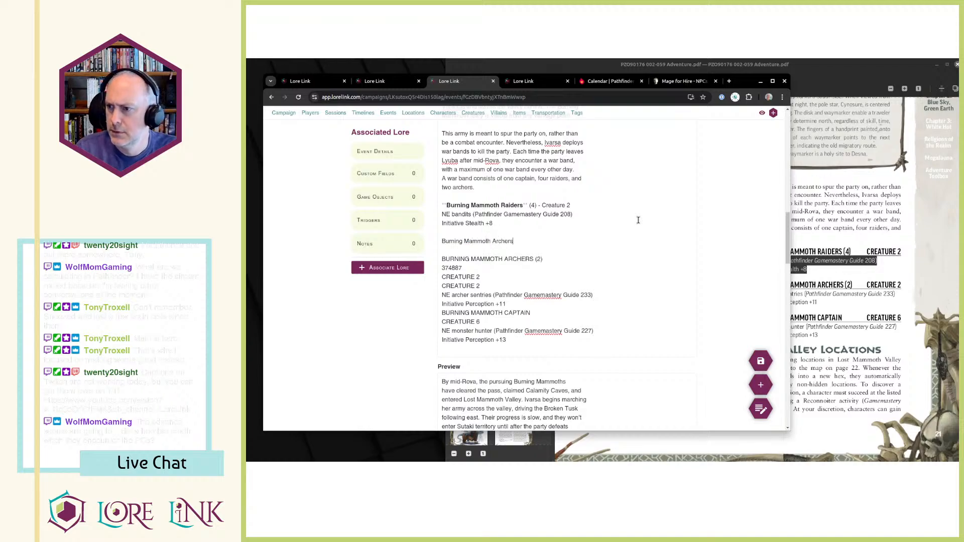
pyautogui.write(' (2) - Creature')
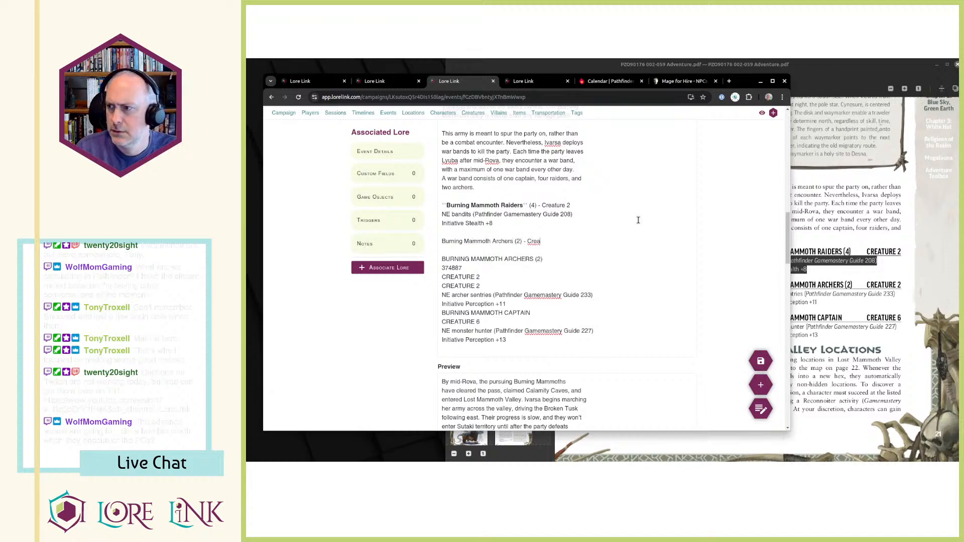
pyautogui.scroll(1, 854, 277)
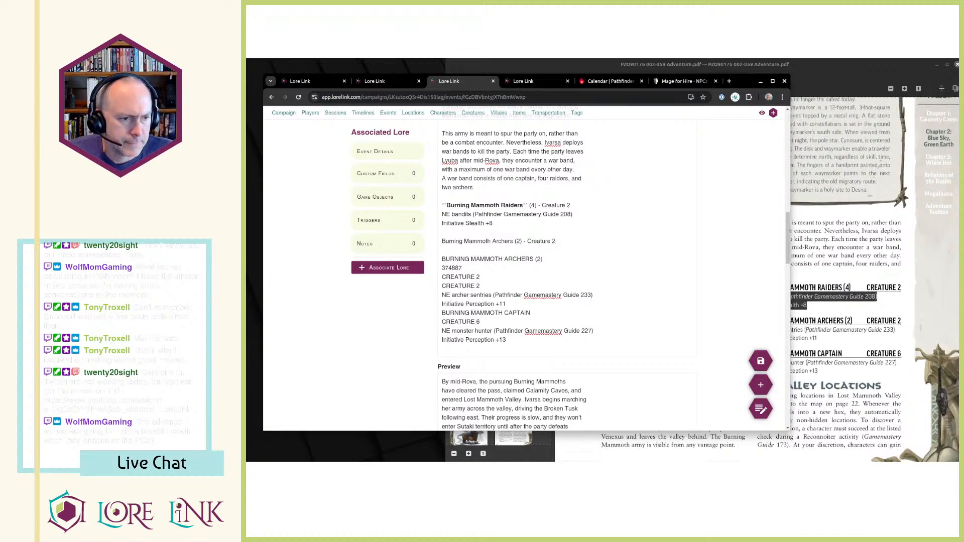
pyautogui.hotkey('alt', 'Tab')
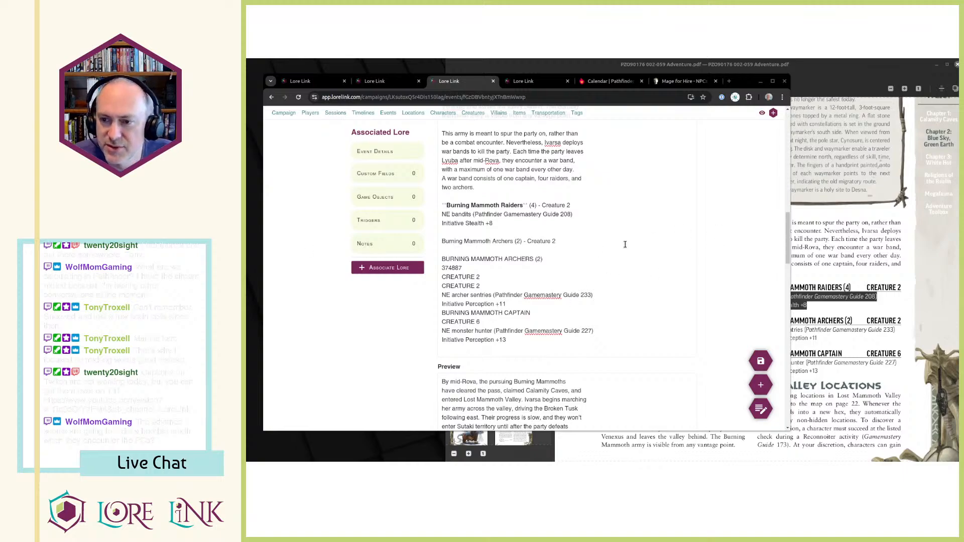
pyautogui.click(581, 242)
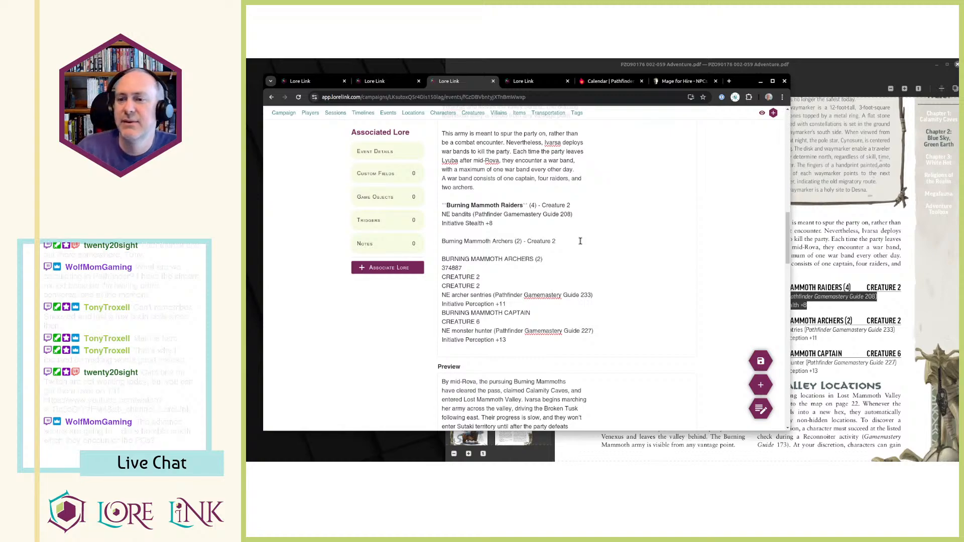
pyautogui.press('Home')
pyautogui.hotkey('ctrl', 'shift', 'Right')
pyautogui.hotkey('ctrl', 'shift', 'Right')
pyautogui.hotkey('ctrl', 'shift', 'Right')
pyautogui.hotkey('ctrl', 'b')
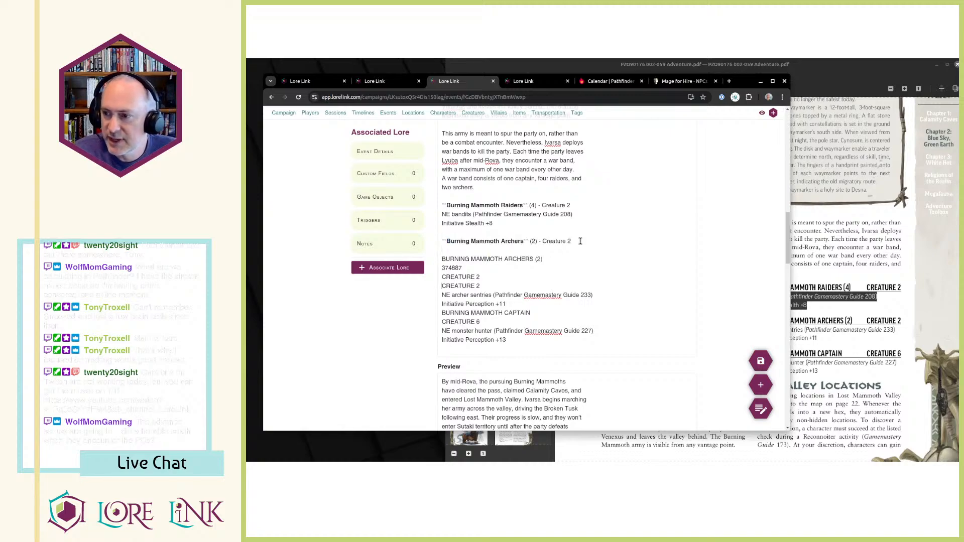
# Move the NE archer sentries reference and Initiative Perception +11 lines directly beneath the bold archers heading.
pyautogui.hotkey('shift', 'Down')
pyautogui.hotkey('shift', 'Down')
pyautogui.press('Delete')
pyautogui.hotkey('ctrl', 'z')
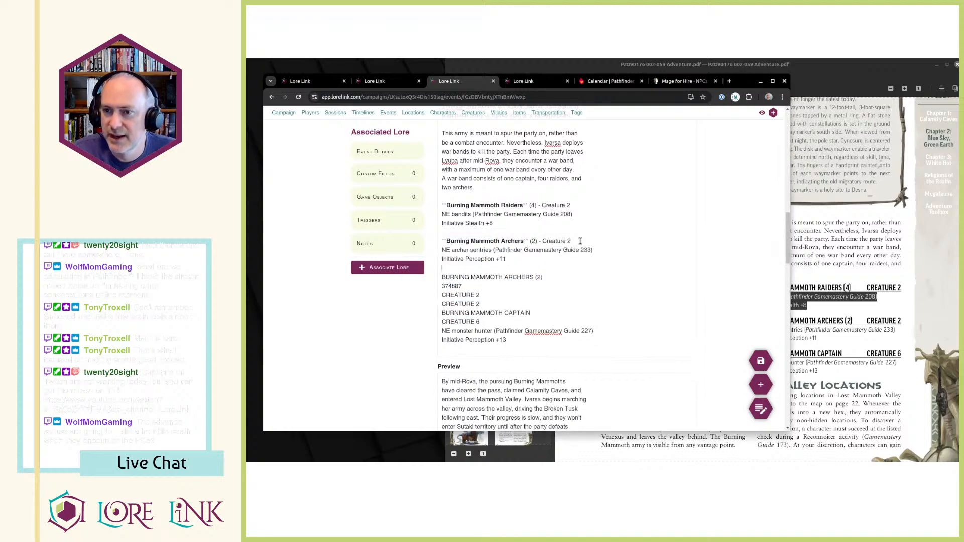
# Add the line "Burning Mammoth Captain - Creature 6" below the archers entry and make the captain's name bold.
pyautogui.press('Return')
pyautogui.press('Return')
pyautogui.write('Burning Mammoth Captain')
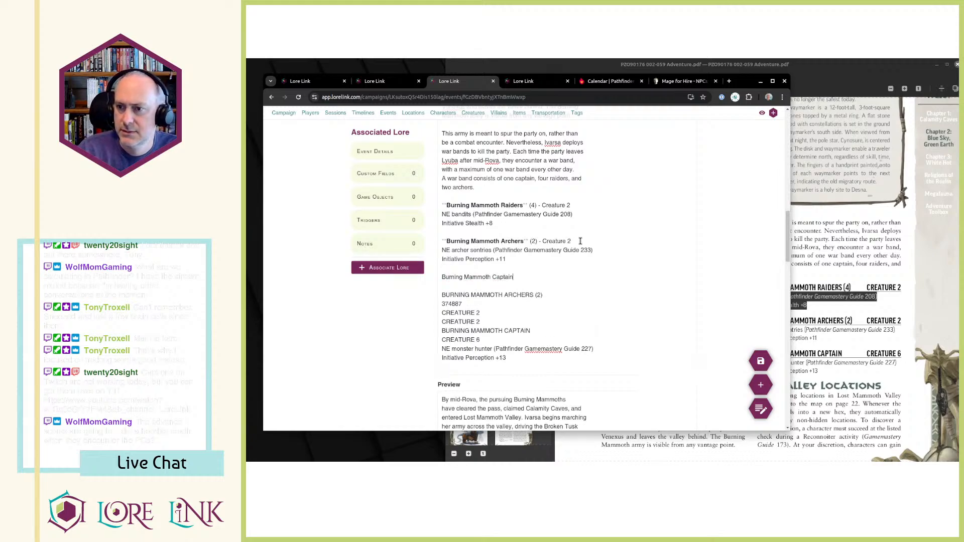
pyautogui.write(' - Creaturen')
pyautogui.press('BackSpace')
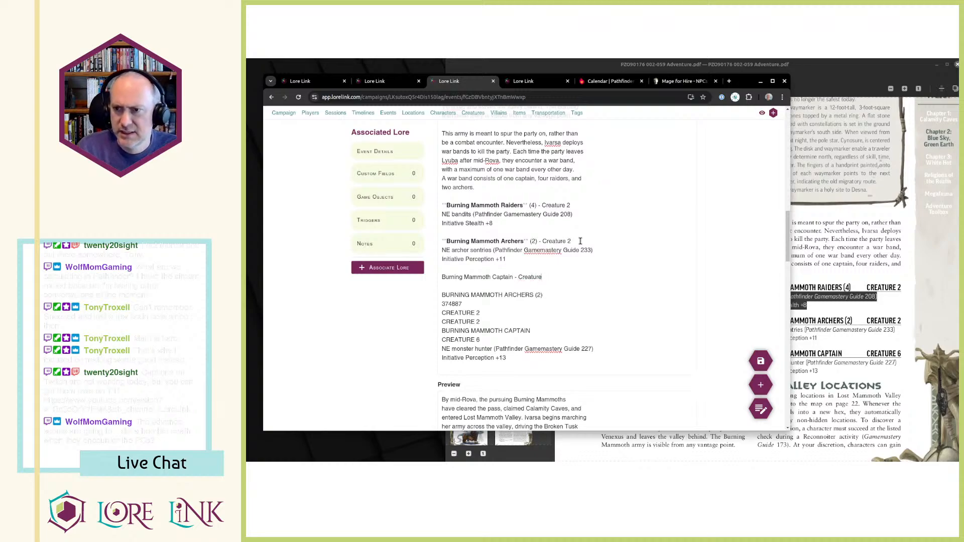
pyautogui.hotkey('ctrl', 'shift', 'Right')
pyautogui.hotkey('ctrl', 'shift', 'Right')
pyautogui.hotkey('ctrl', 'shift', 'Right')
pyautogui.hotkey('ctrl', 'b')
pyautogui.press('Down')
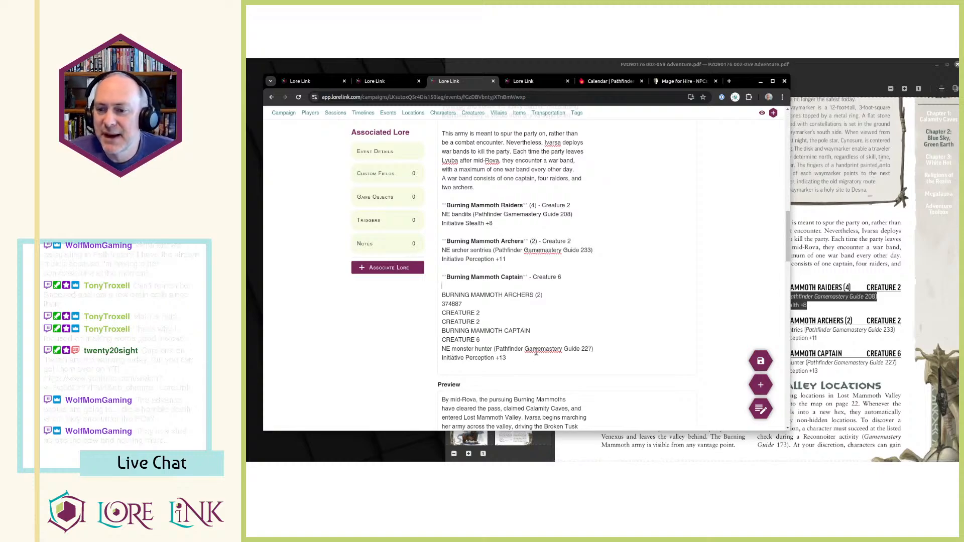
# Move the NE monster hunter reference and Initiative Perception +13 lines directly beneath the bold captain heading.
pyautogui.hotkey('shift', 'Up')
pyautogui.hotkey('shift', 'Up')
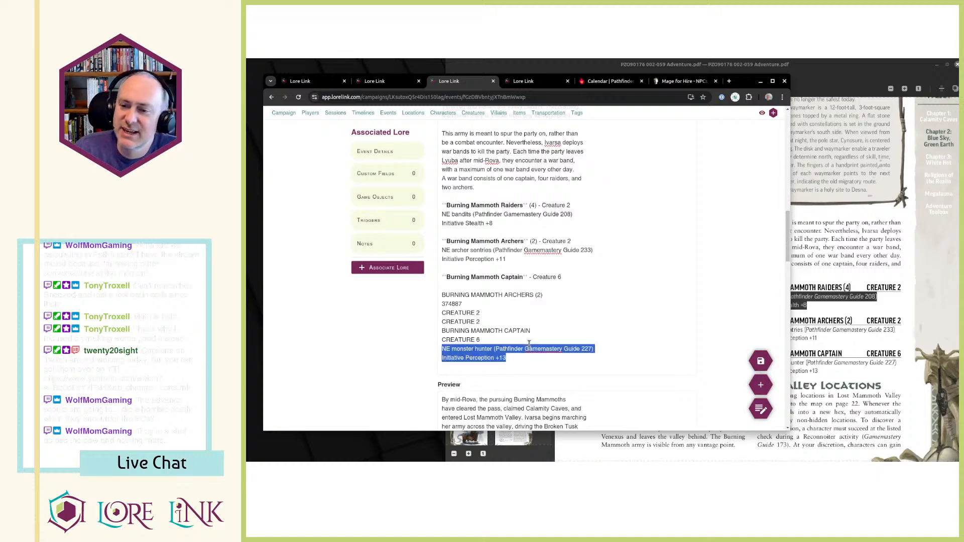
pyautogui.press('BackSpace')
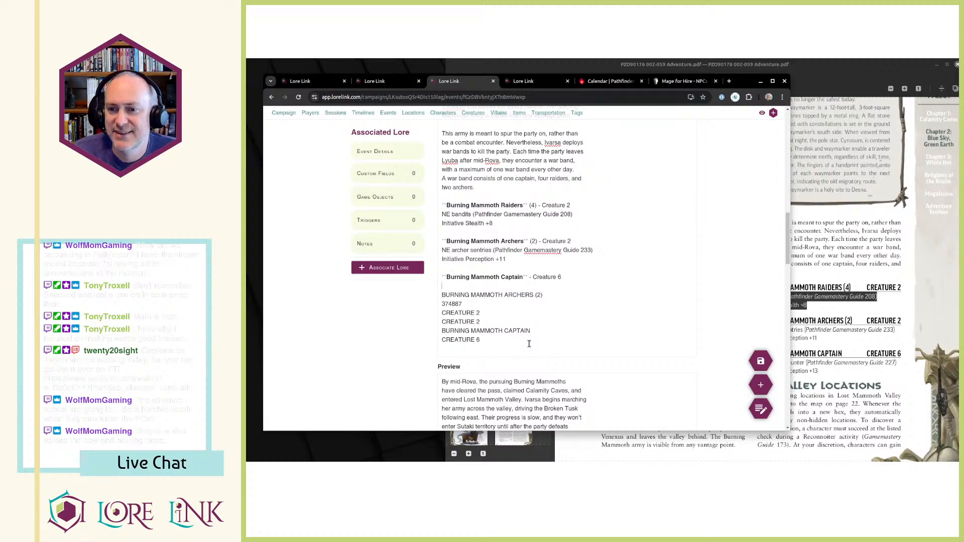
pyautogui.hotkey('ctrl', 'z')
# Delete the leftover uppercase archers, captain and creature lines from the end of the War Bands description.
pyautogui.hotkey('shift', 'Down')
pyautogui.hotkey('shift', 'Down')
pyautogui.hotkey('shift', 'Down')
pyautogui.hotkey('shift', 'Down')
pyautogui.hotkey('shift', 'Down')
pyautogui.hotkey('shift', 'Down')
pyautogui.press('BackSpace')
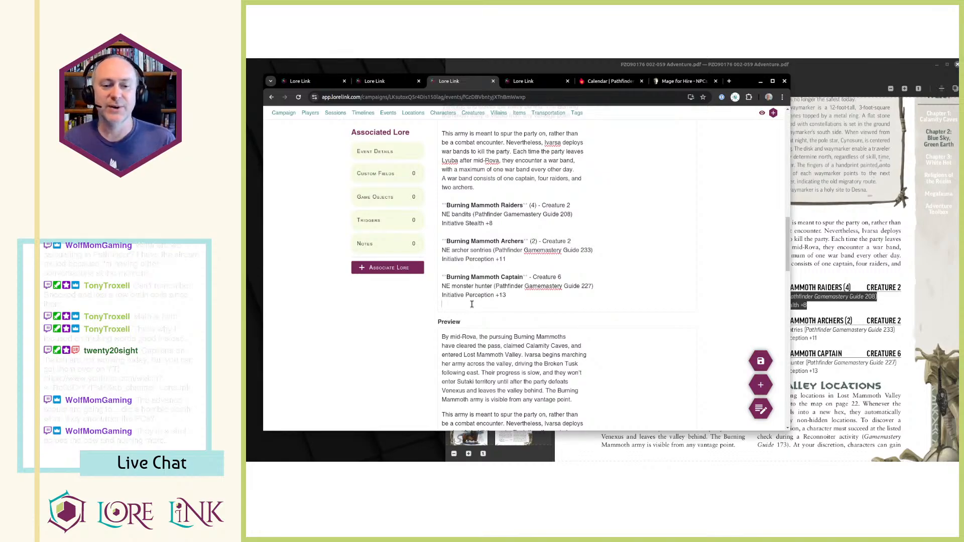
# Check the formatted War Bands description against its preview and the PDF, and save the event.
pyautogui.scroll(2, 849, 170)
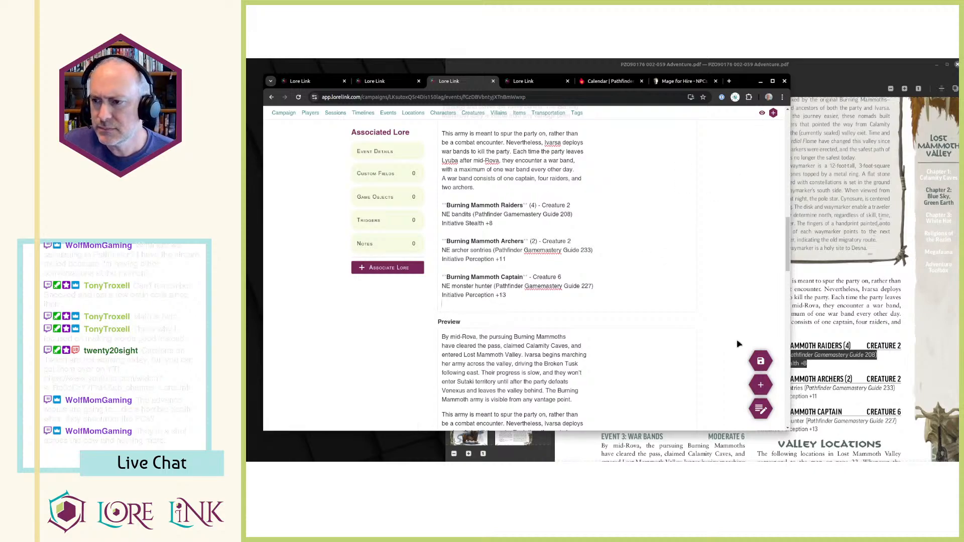
pyautogui.scroll(-2, 759, 291)
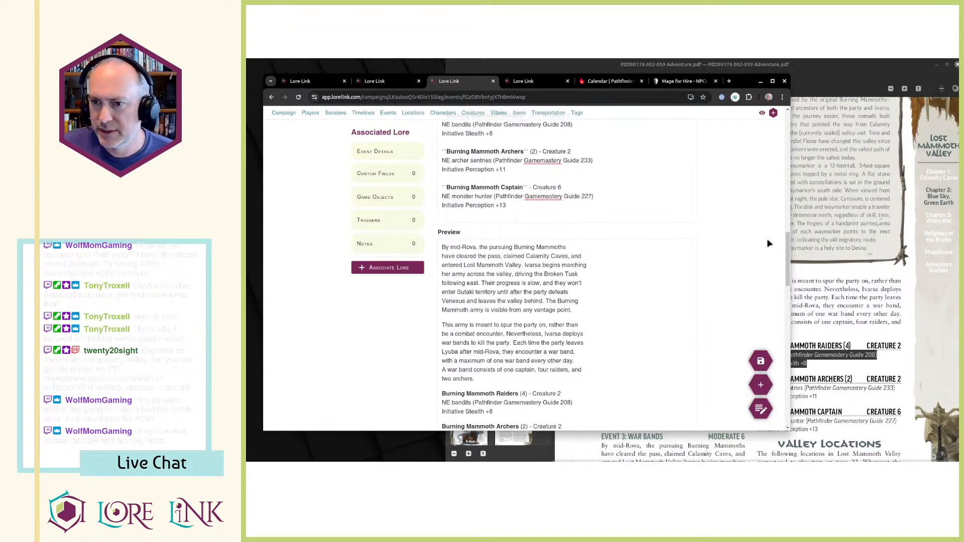
pyautogui.scroll(-2, 769, 243)
pyautogui.scroll(4, 768, 244)
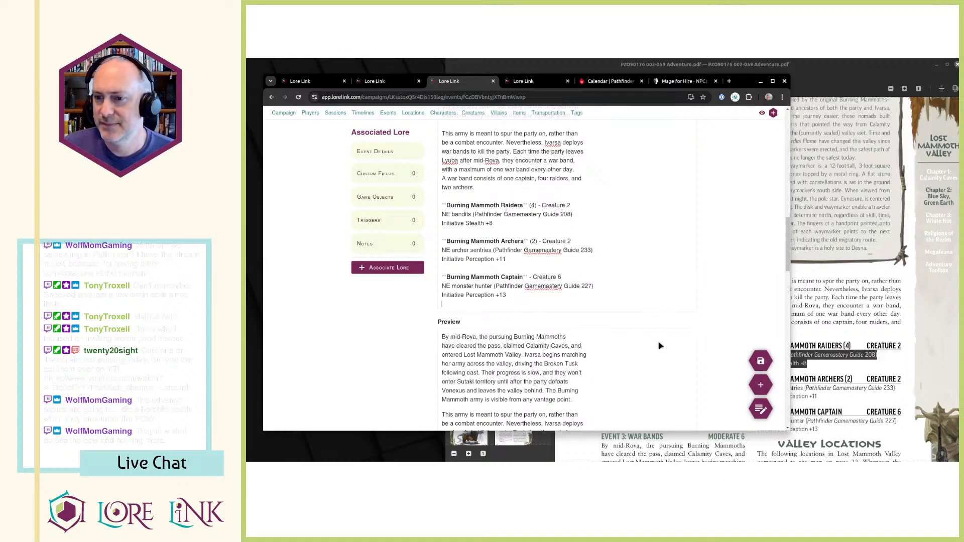
pyautogui.click(760, 360)
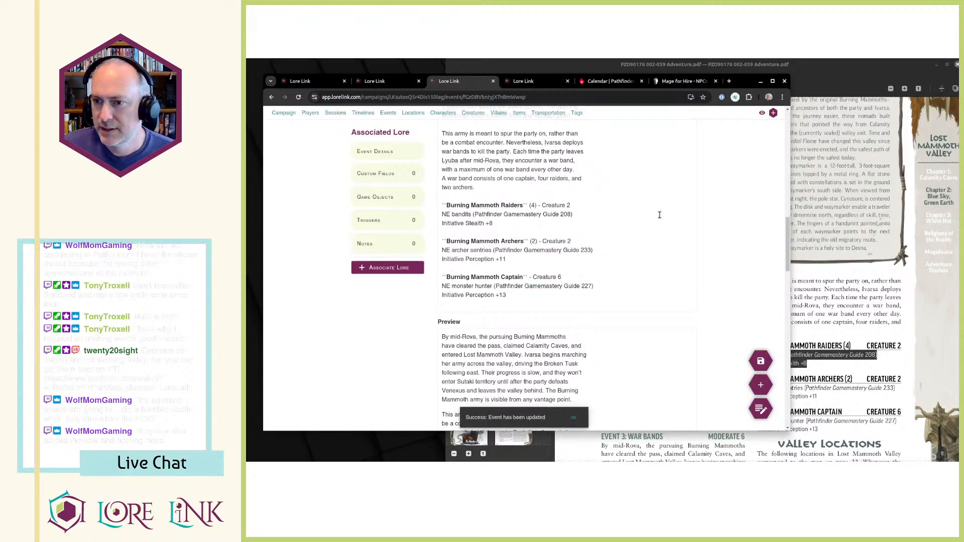
# Switch to the adventure PDF and look over the Valley Events page and its Waymarkers sidebar.
pyautogui.click(816, 238)
pyautogui.scroll(-2, 832, 249)
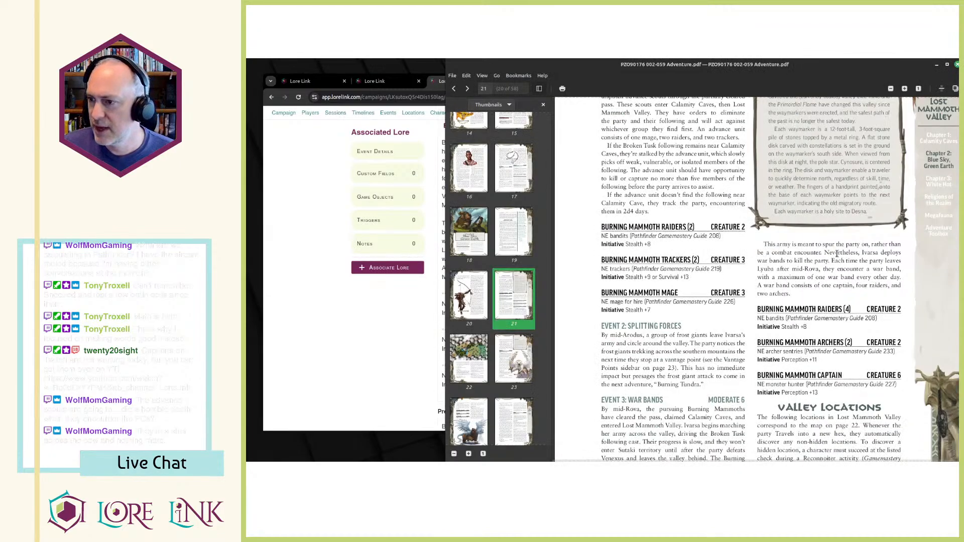
pyautogui.scroll(4, 815, 270)
pyautogui.scroll(-6, 748, 276)
pyautogui.scroll(2, 744, 321)
pyautogui.scroll(-2, 741, 341)
pyautogui.scroll(7, 751, 307)
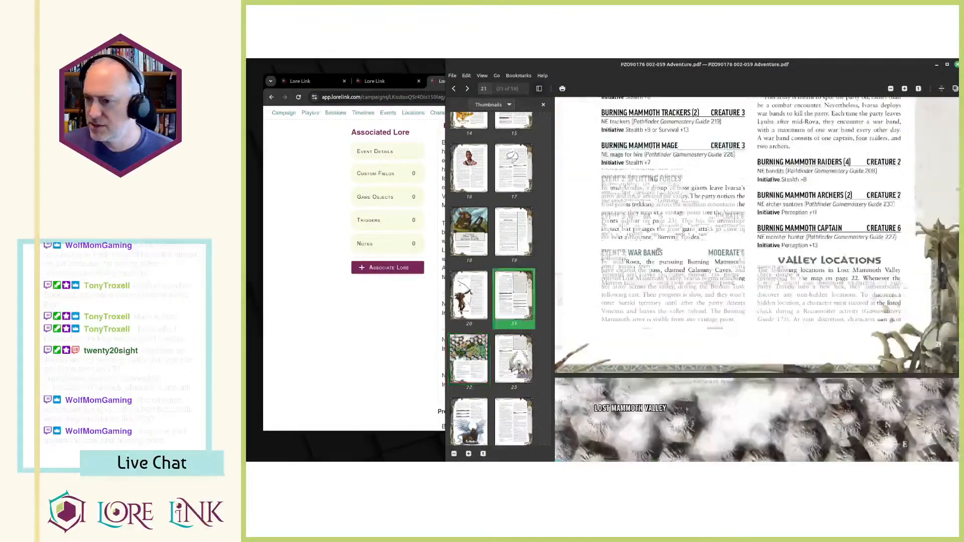
pyautogui.scroll(-2, 759, 270)
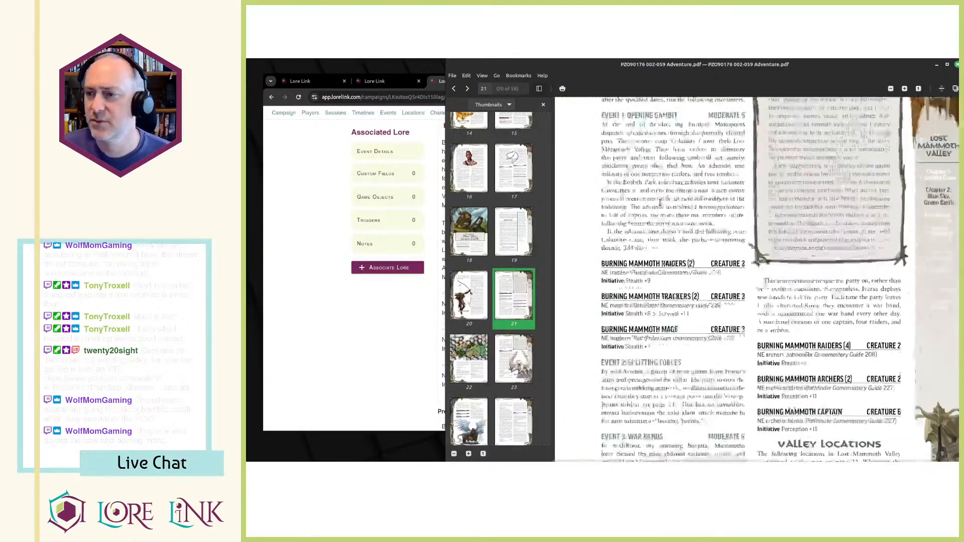
pyautogui.scroll(6, 768, 226)
pyautogui.scroll(3, 773, 189)
pyautogui.scroll(-8, 766, 198)
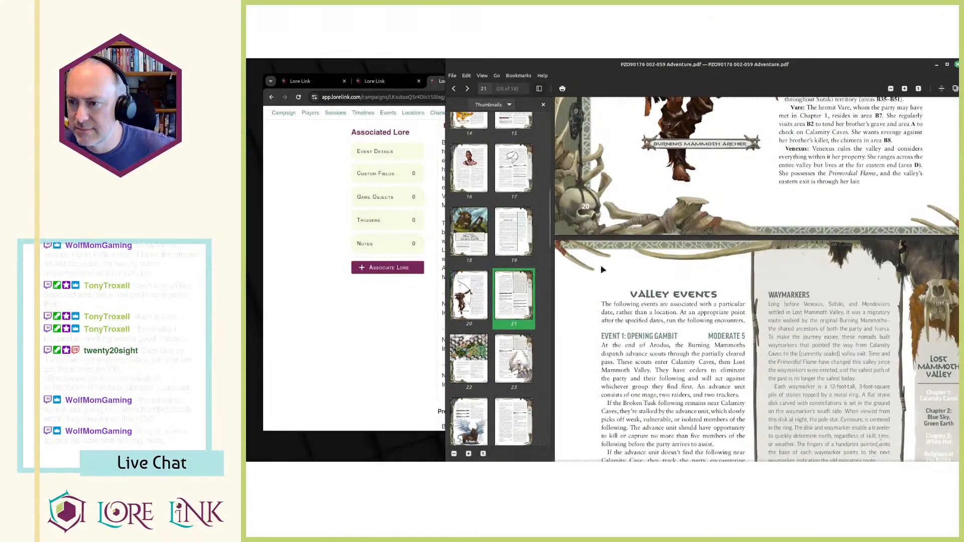
pyautogui.scroll(-2, 754, 328)
pyautogui.scroll(2, 870, 300)
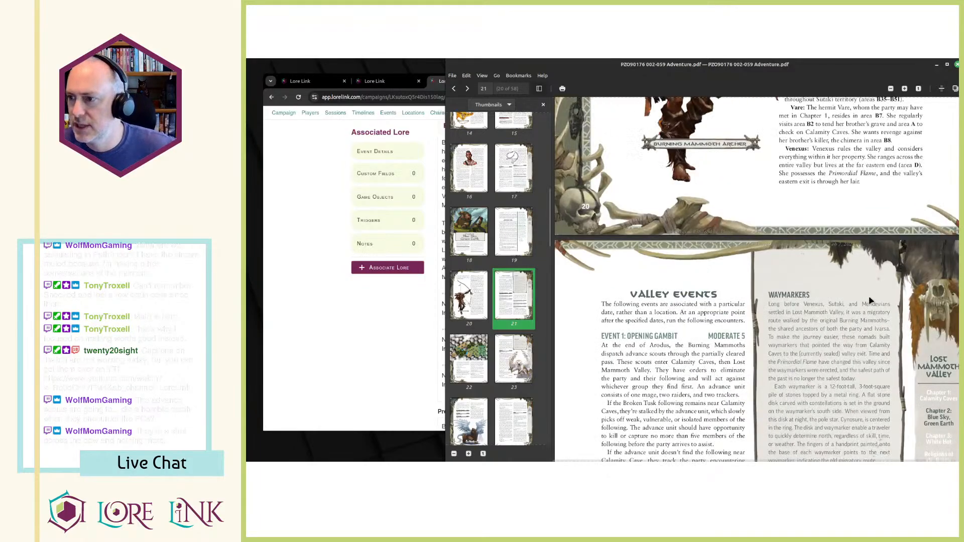
pyautogui.scroll(-1, 870, 299)
# Return to Lore Link, open the campaign's tags and start a new tag named "Waymarkers".
pyautogui.click(395, 282)
pyautogui.scroll(2, 475, 151)
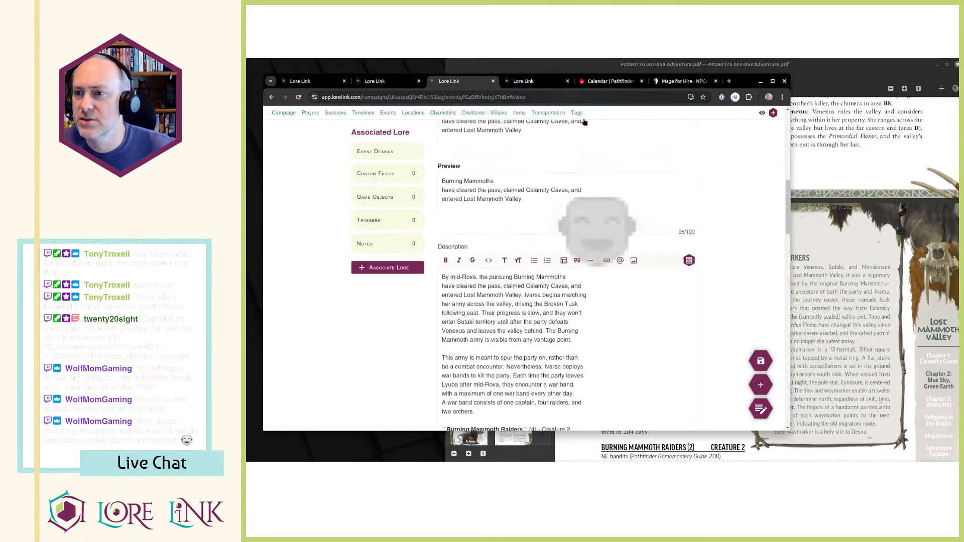
pyautogui.click(579, 115)
pyautogui.scroll(-1, 710, 219)
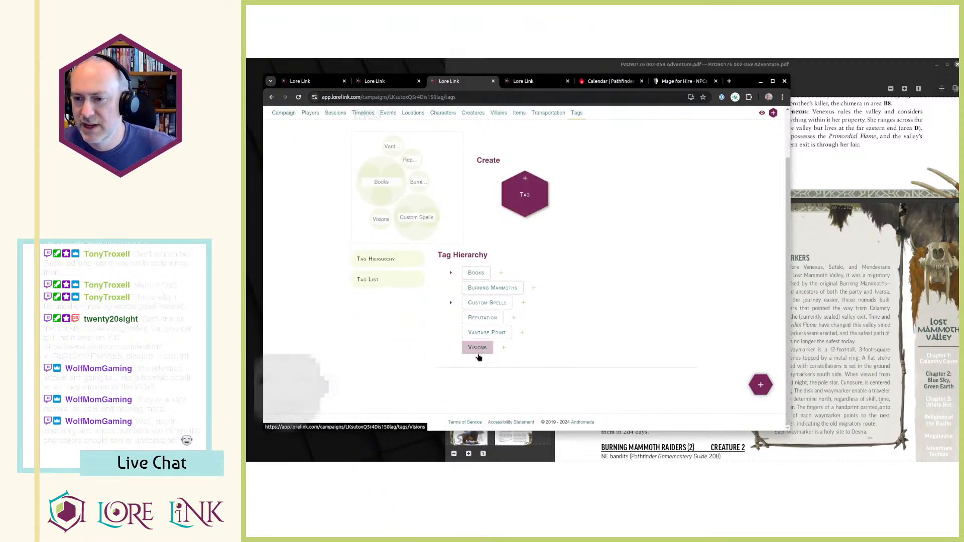
pyautogui.click(513, 211)
pyautogui.click(623, 182)
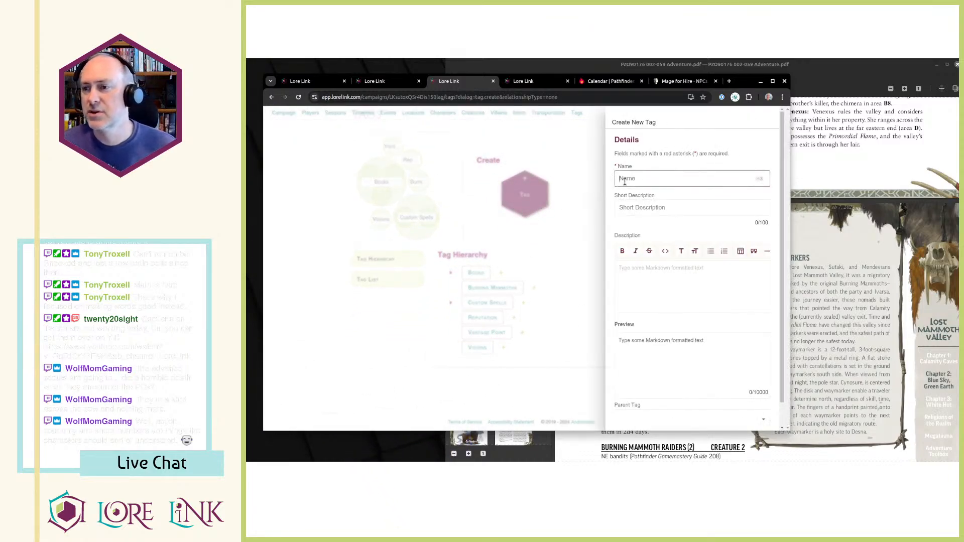
pyautogui.write('Waymarkers')
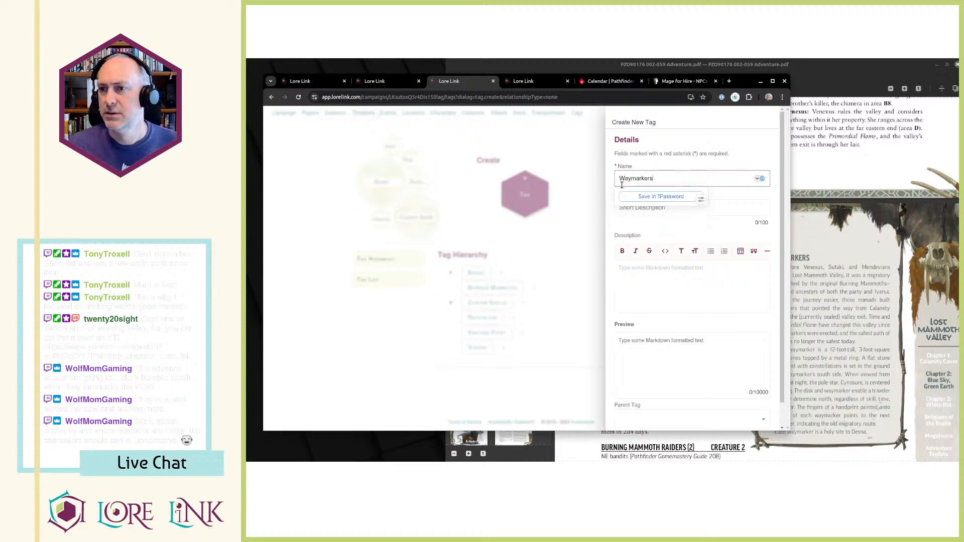
pyautogui.press('Tab')
# Copy the full Waymarkers sidebar text from the PDF and paste it into the new tag's description.
pyautogui.click(806, 279)
pyautogui.moveTo(770, 267); pyautogui.dragTo(869, 435)
pyautogui.click(870, 437)
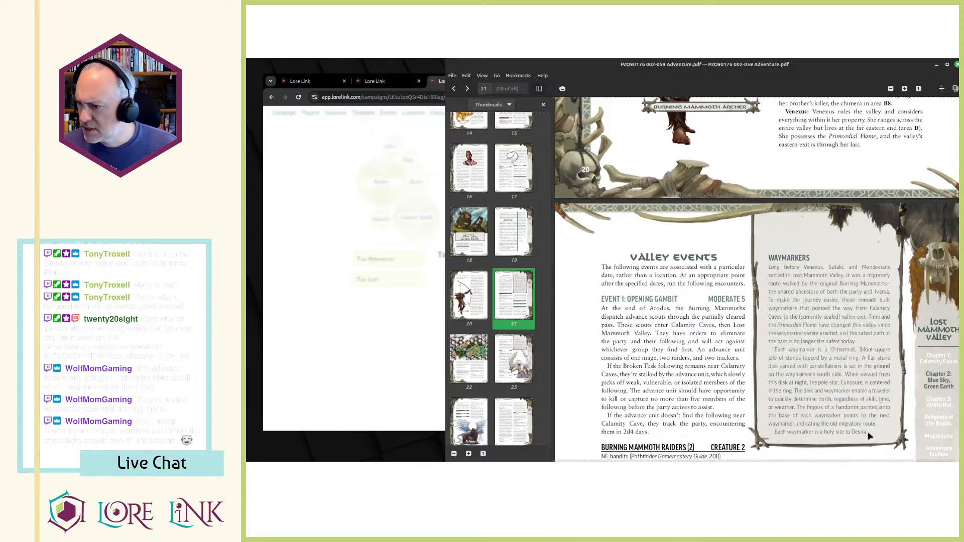
pyautogui.moveTo(769, 266); pyautogui.dragTo(870, 435)
pyautogui.hotkey('ctrl', 'c')
pyautogui.hotkey('alt', 'Tab')
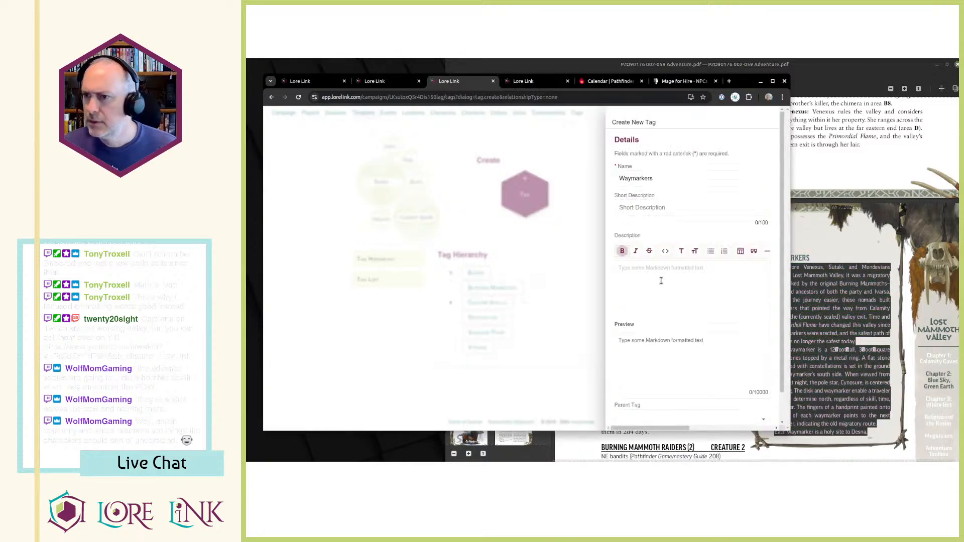
pyautogui.click(673, 320)
pyautogui.hotkey('ctrl', 'v')
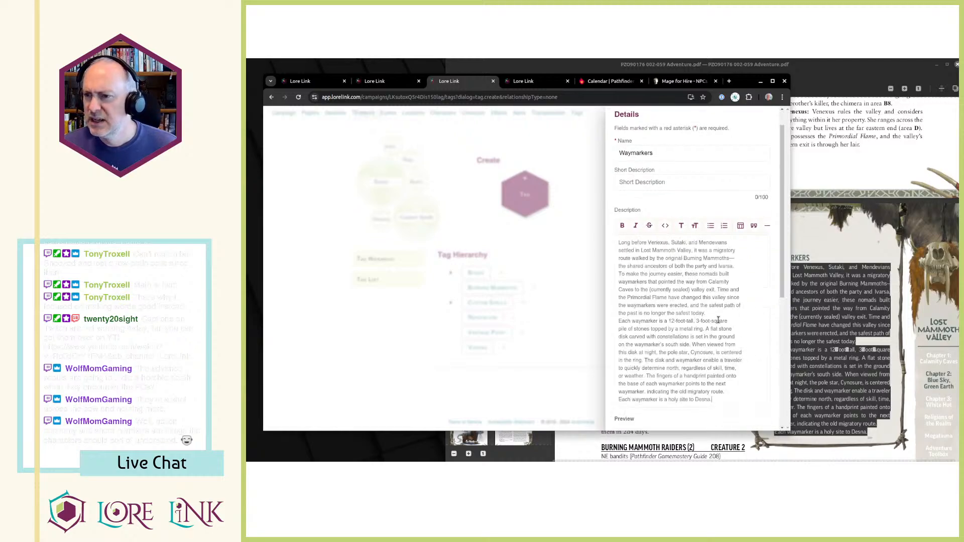
# Separate the three paragraphs of the Waymarkers description with blank lines, following the paragraph breaks in the PDF.
pyautogui.click(726, 314)
pyautogui.press('Return')
pyautogui.hotkey('alt', 'Tab')
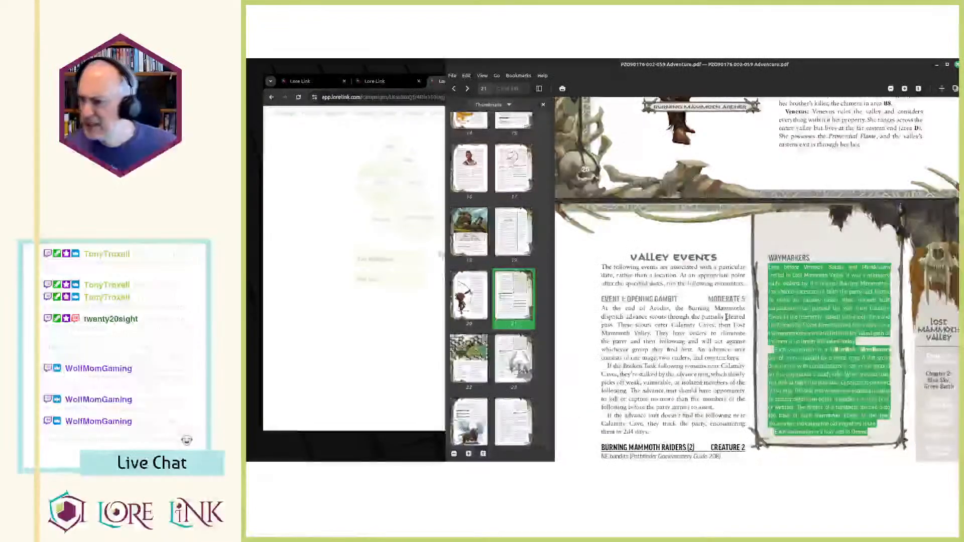
pyautogui.click(830, 377)
pyautogui.scroll(-1, 830, 377)
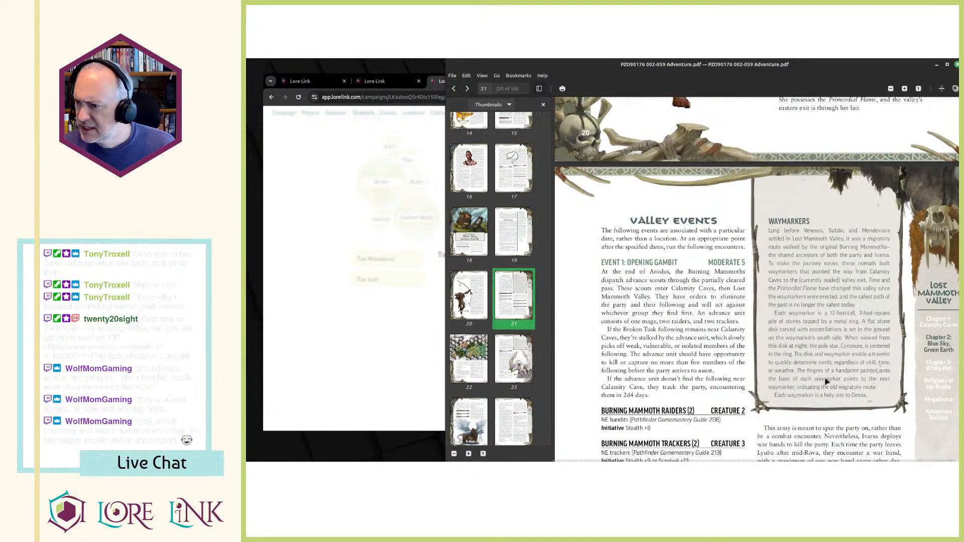
pyautogui.hotkey('alt', 'Tab')
pyautogui.click(732, 400)
pyautogui.press('Return')
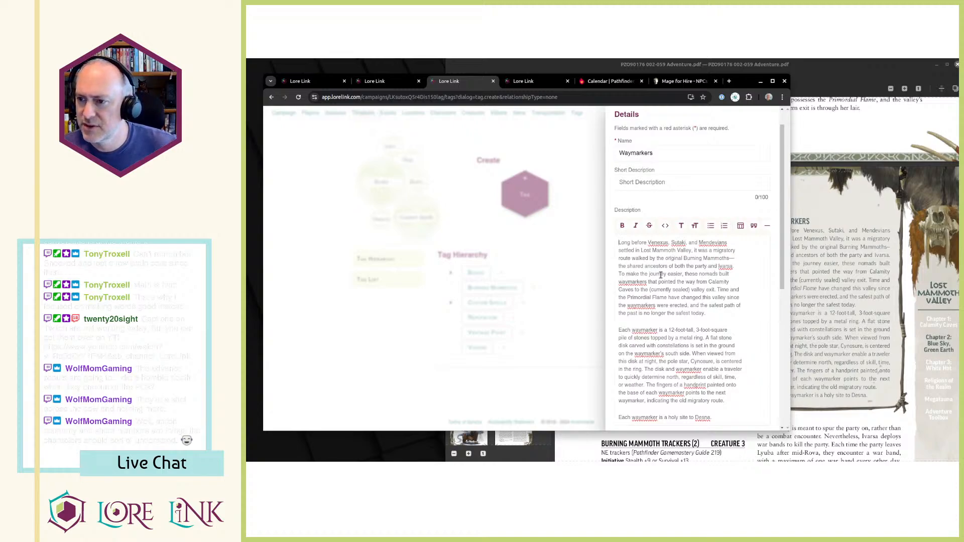
# Read through the Waymarkers description, covering the migratory route's history and how each waymarker is built.
pyautogui.moveTo(620, 274); pyautogui.dragTo(675, 274)
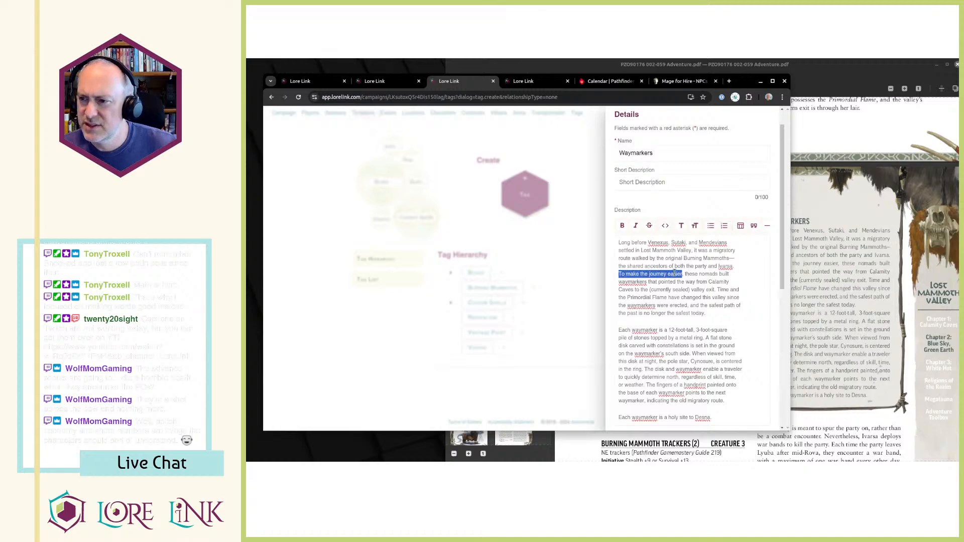
pyautogui.click(675, 274)
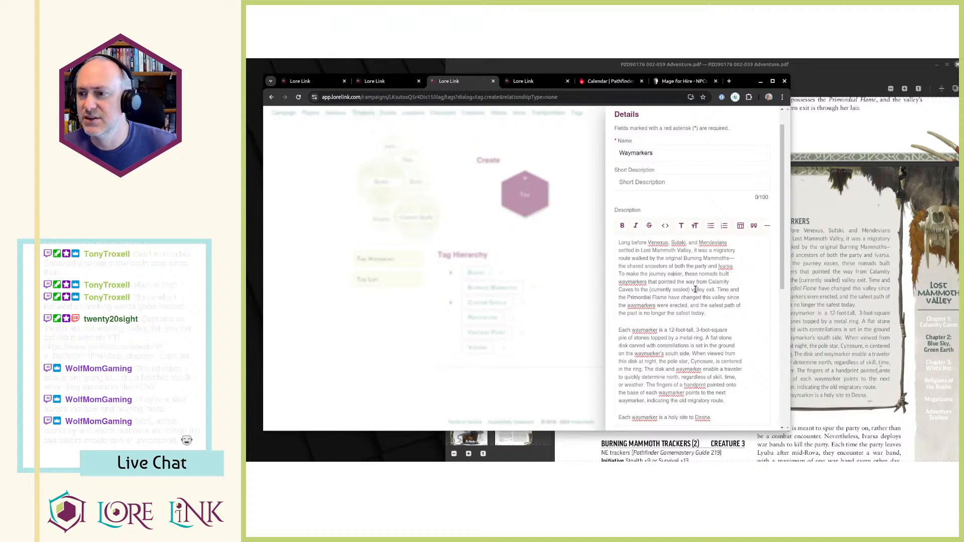
pyautogui.moveTo(681, 282); pyautogui.dragTo(701, 306)
pyautogui.click(701, 305)
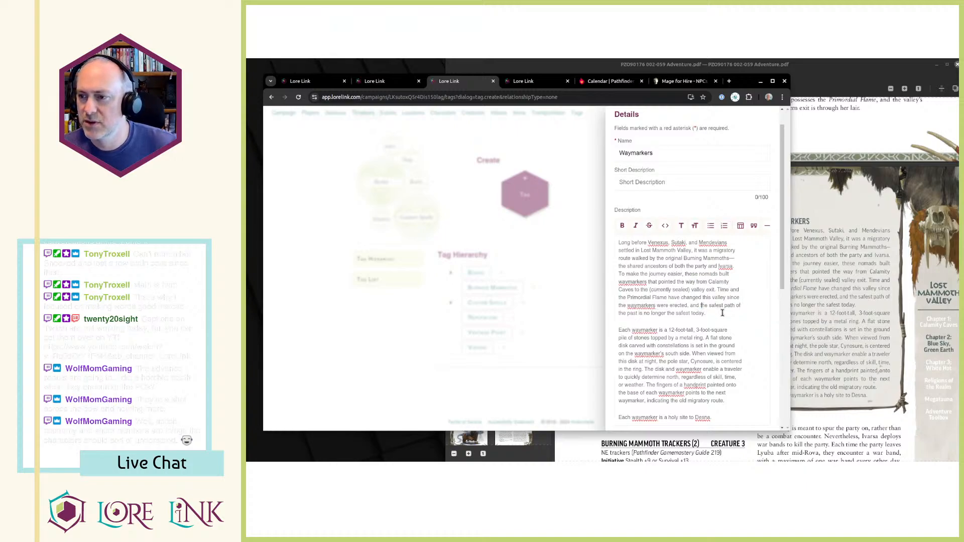
pyautogui.moveTo(710, 314); pyautogui.dragTo(648, 270)
pyautogui.click(648, 270)
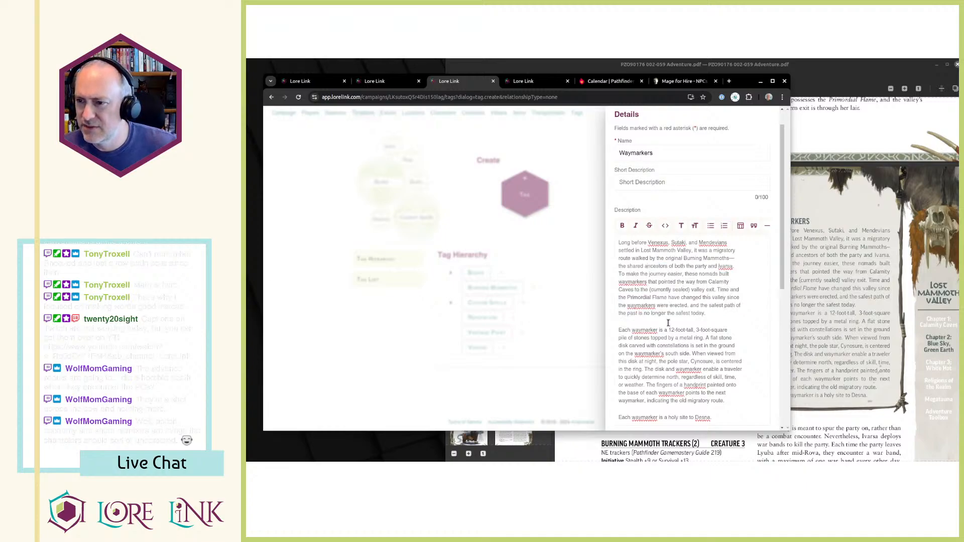
pyautogui.moveTo(622, 330); pyautogui.dragTo(748, 362)
pyautogui.click(751, 362)
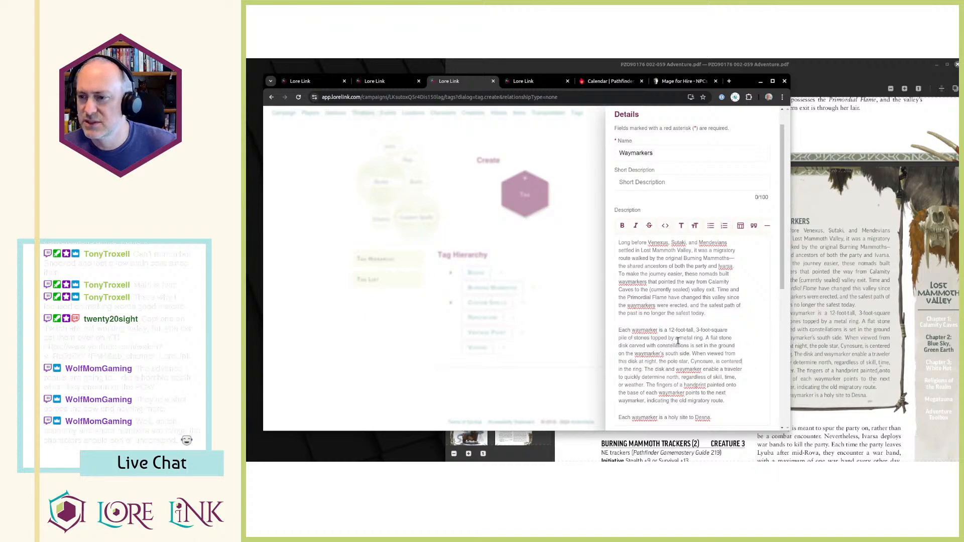
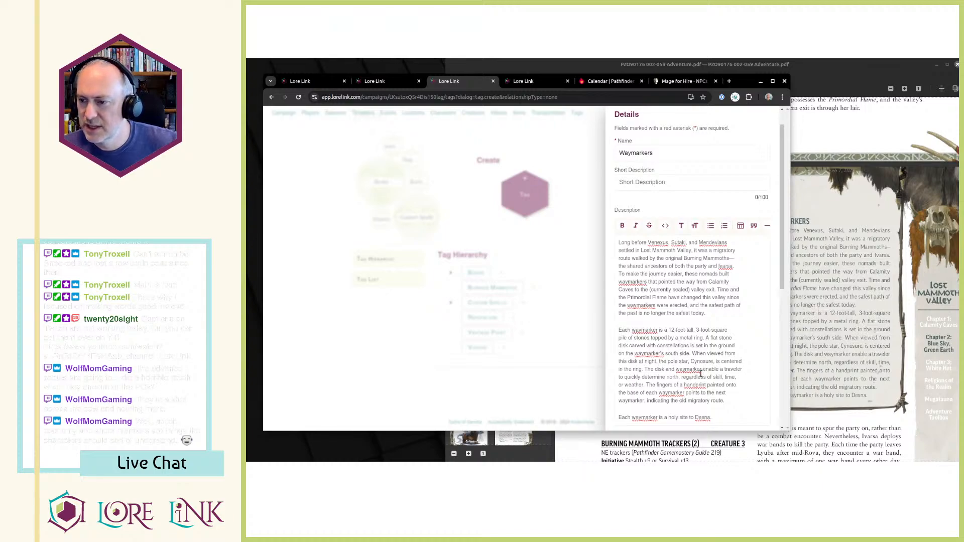
# Check the end of the Waymarkers description and its preview, and save the new tag.
pyautogui.scroll(-2, 701, 374)
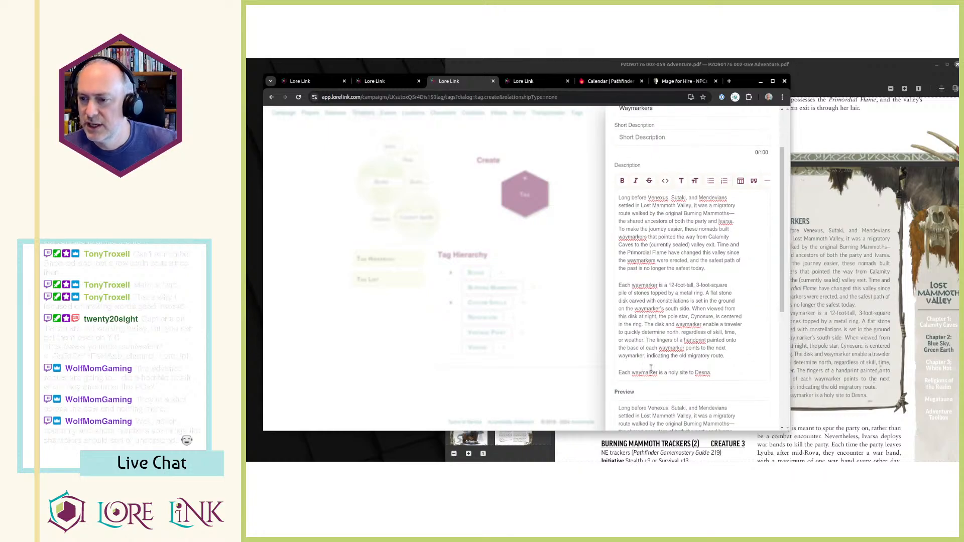
pyautogui.moveTo(712, 371); pyautogui.dragTo(718, 374)
pyautogui.click(718, 373)
pyautogui.scroll(-4, 719, 375)
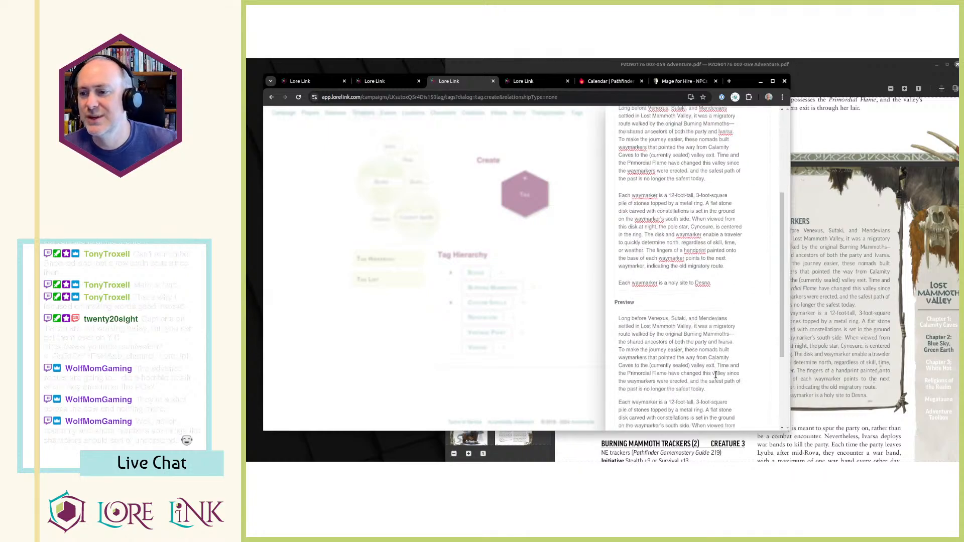
pyautogui.scroll(-2, 721, 376)
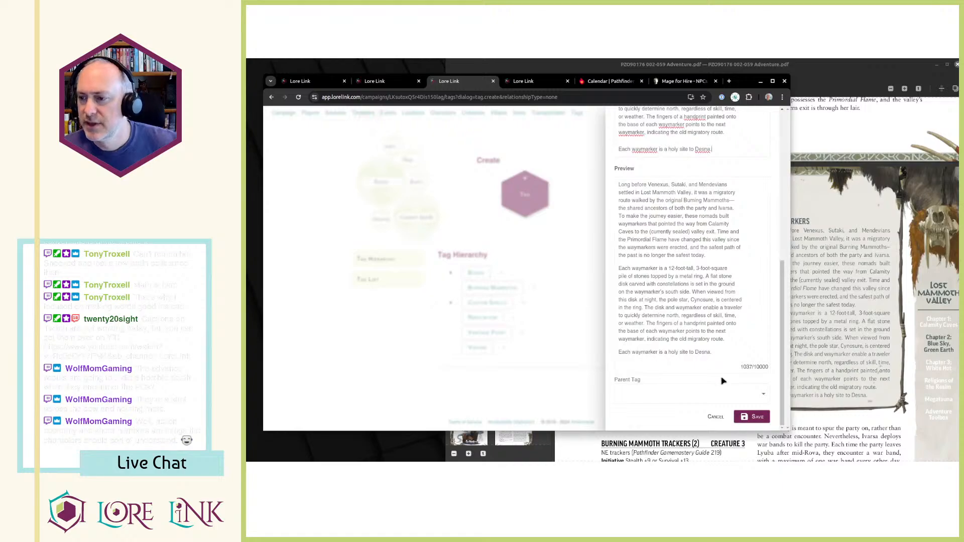
pyautogui.click(752, 418)
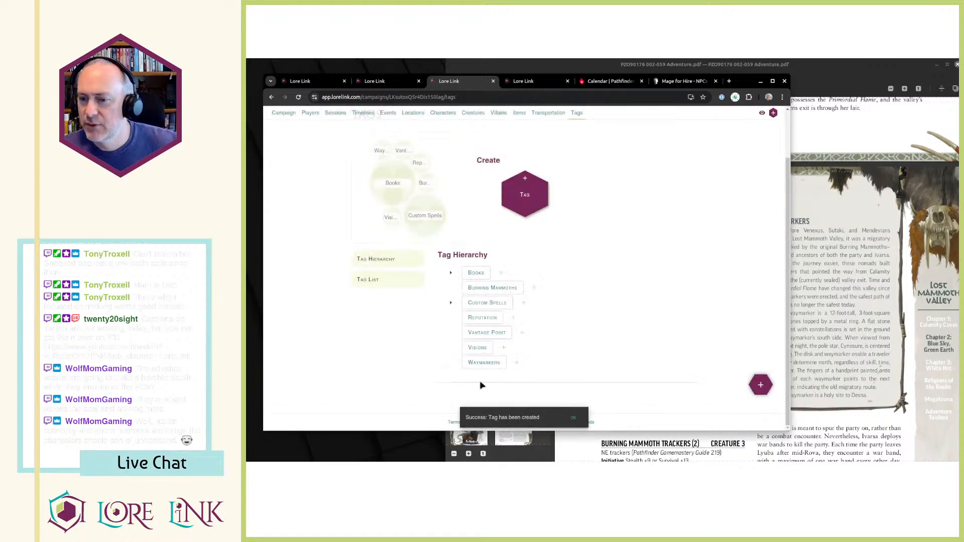
# Open the Lost Mammoth Valley location and go to its list of child locations.
pyautogui.scroll(1, 572, 383)
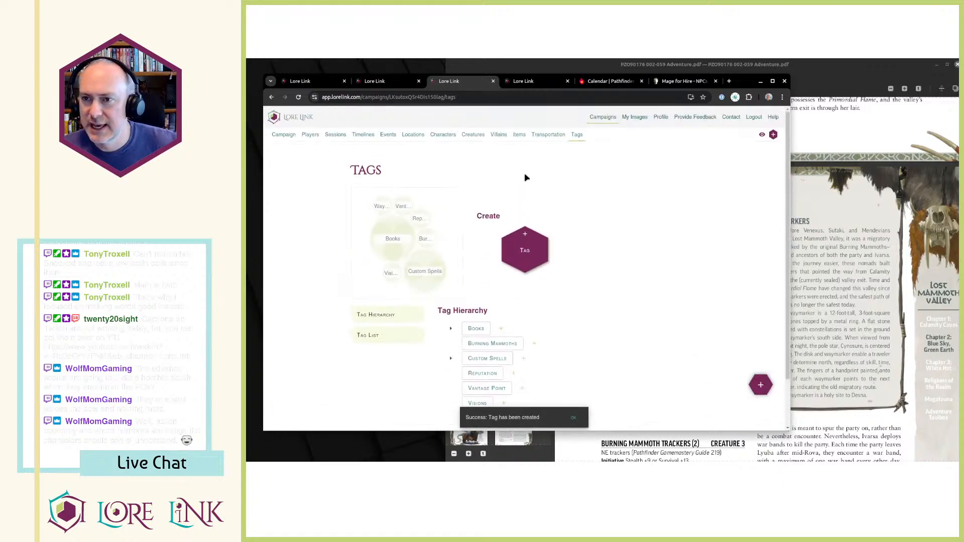
pyautogui.click(413, 135)
pyautogui.scroll(-1, 511, 207)
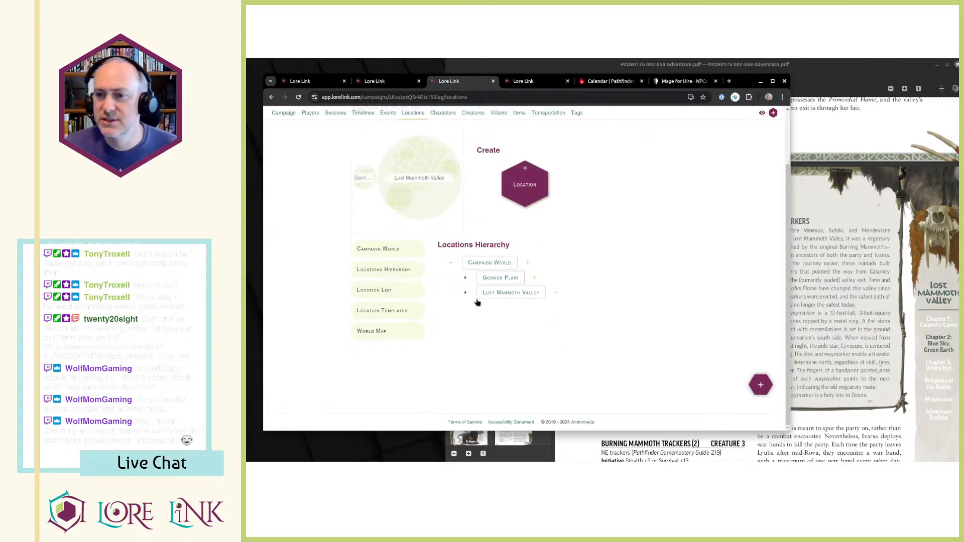
pyautogui.click(493, 294)
pyautogui.scroll(-3, 526, 259)
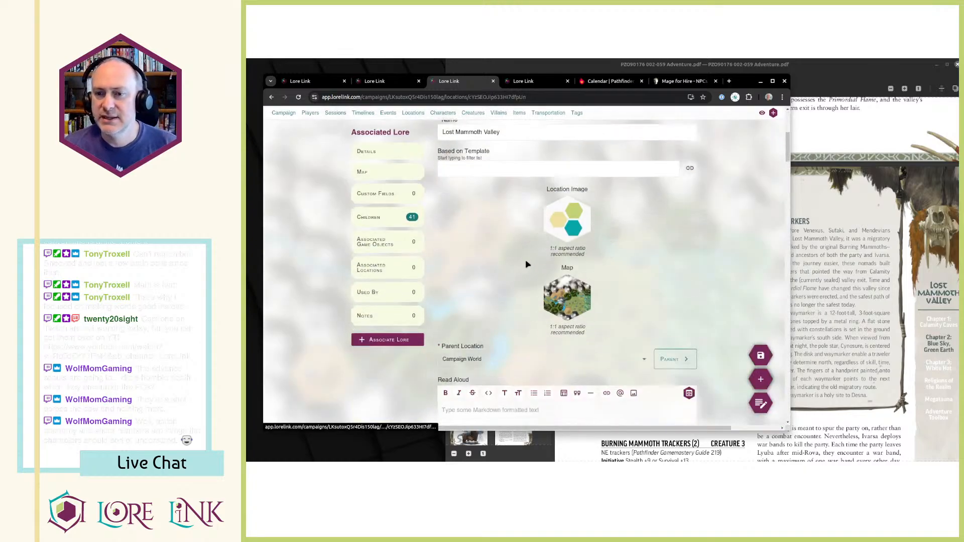
pyautogui.click(386, 223)
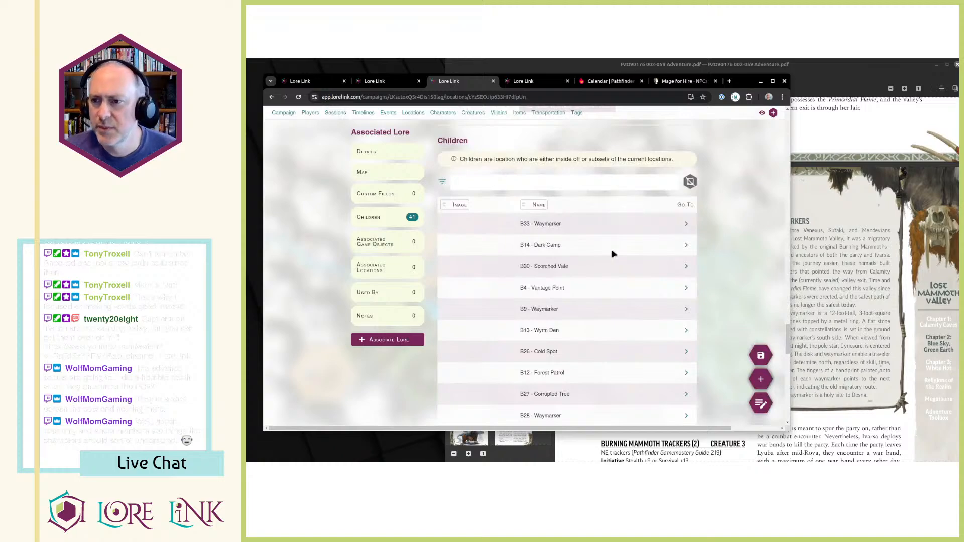
# Open B33 - Waymarker in a separate browser tab, close the leftover Lore Link tab beside it, and return to the Lost Mammoth Valley children.
pyautogui.middleClick(686, 225)
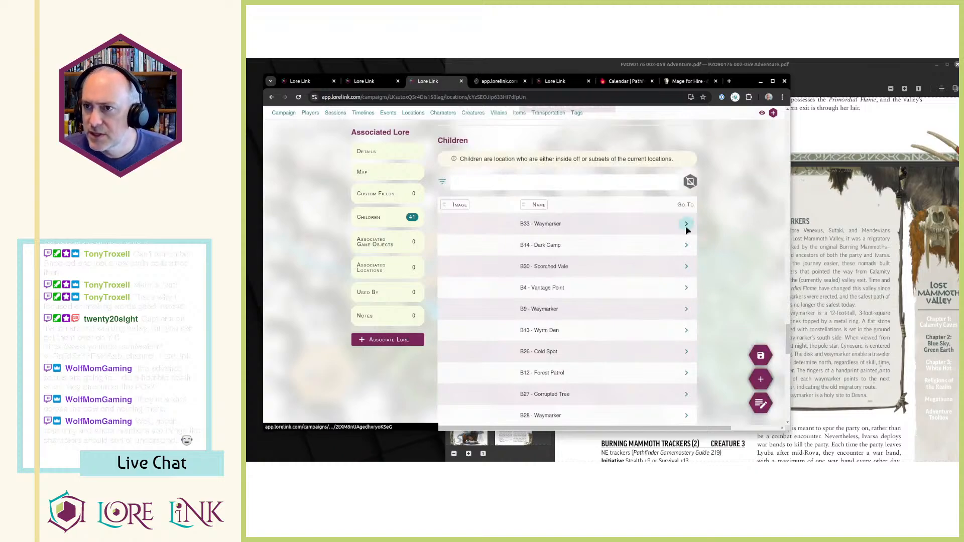
pyautogui.hotkey('ctrl', 'Tab')
pyautogui.hotkey('ctrl', 'Tab')
pyautogui.hotkey('ctrl', 'w')
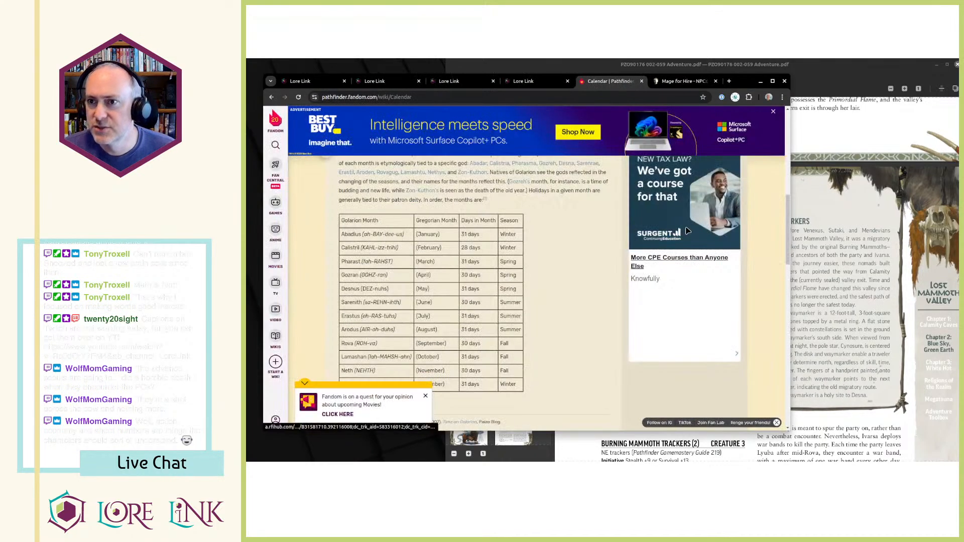
pyautogui.hotkey('ctrl', 'shift', 'Tab')
pyautogui.hotkey('ctrl', 'shift', 'Tab')
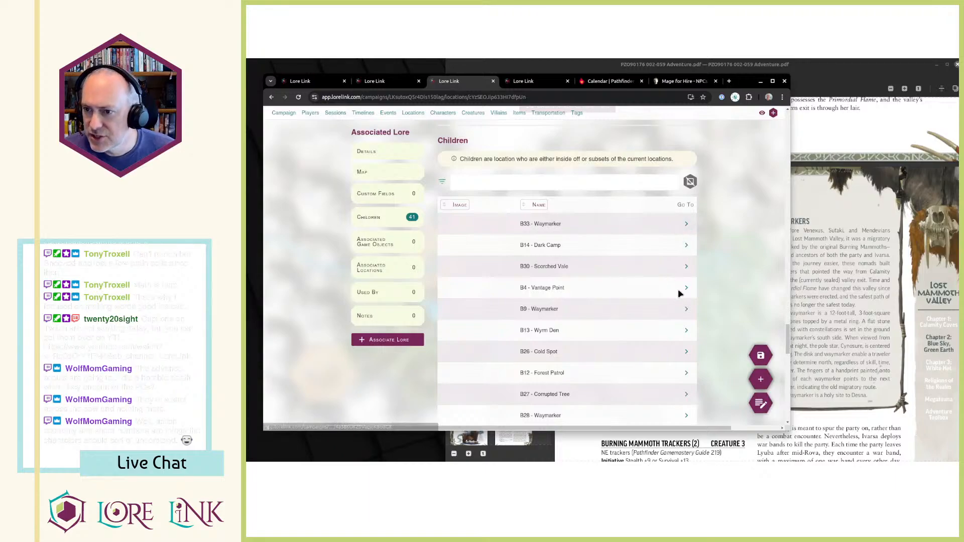
# Open the B9, B28 and B1 Waymarker locations from the first two pages of children in separate browser tabs.
pyautogui.middleClick(686, 309)
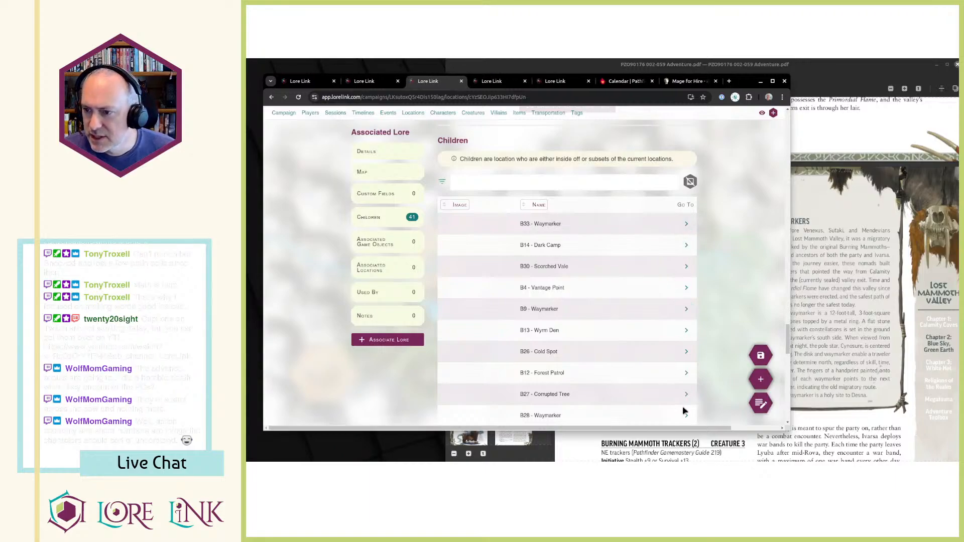
pyautogui.middleClick(684, 413)
pyautogui.scroll(-3, 675, 389)
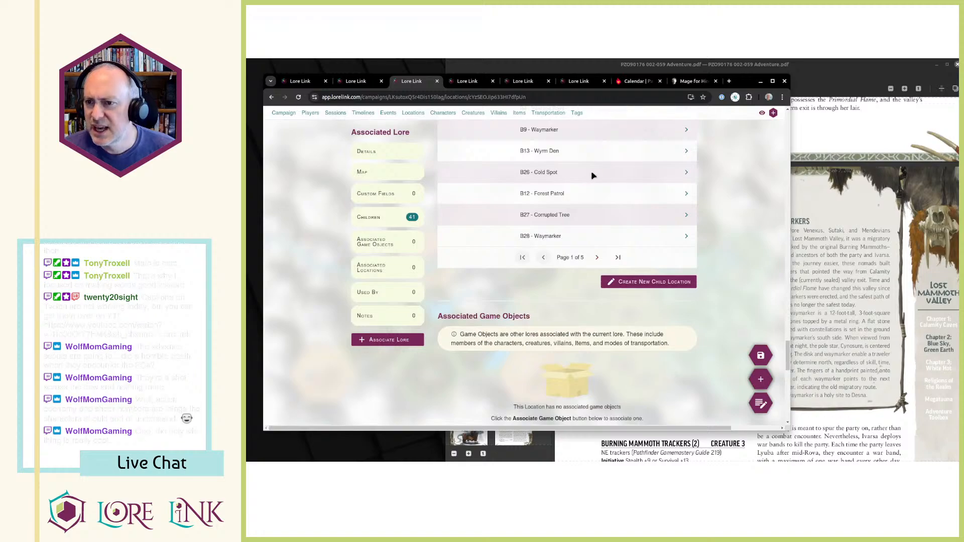
pyautogui.click(597, 257)
pyautogui.scroll(3, 653, 259)
pyautogui.scroll(-2, 609, 211)
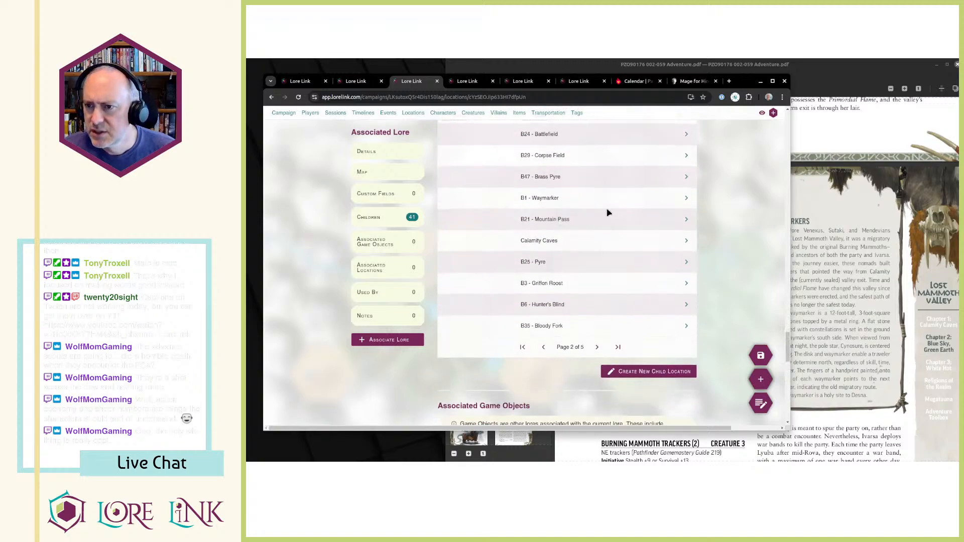
pyautogui.middleClick(683, 202)
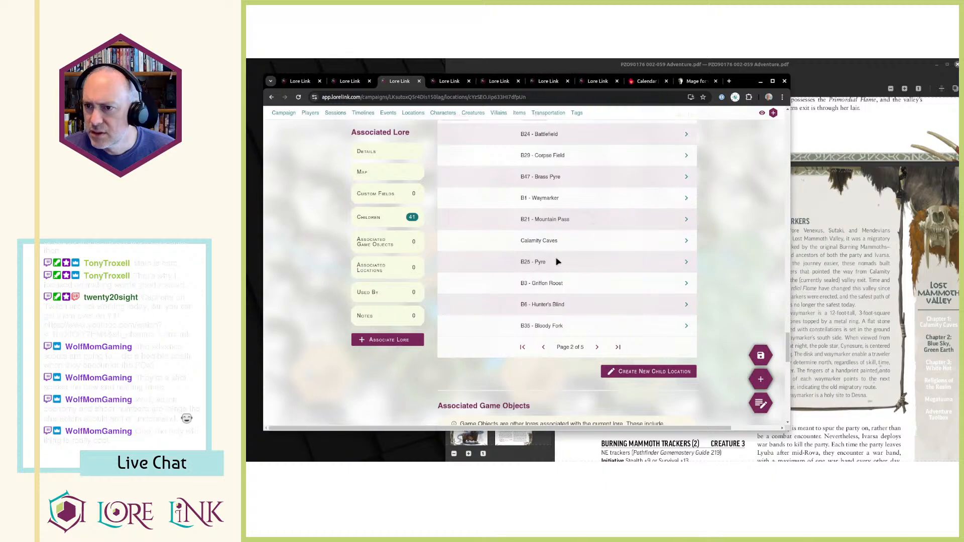
# Open the B38, B23, B20 and B15 Waymarker locations in separate tabs, checking the remaining pages of children through page 5.
pyautogui.click(597, 347)
pyautogui.scroll(2, 638, 269)
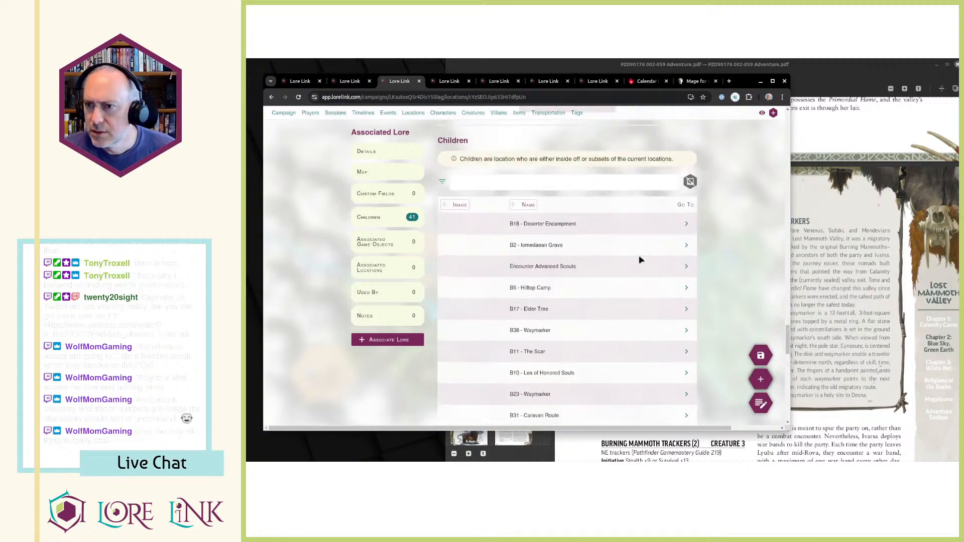
pyautogui.scroll(-1, 583, 224)
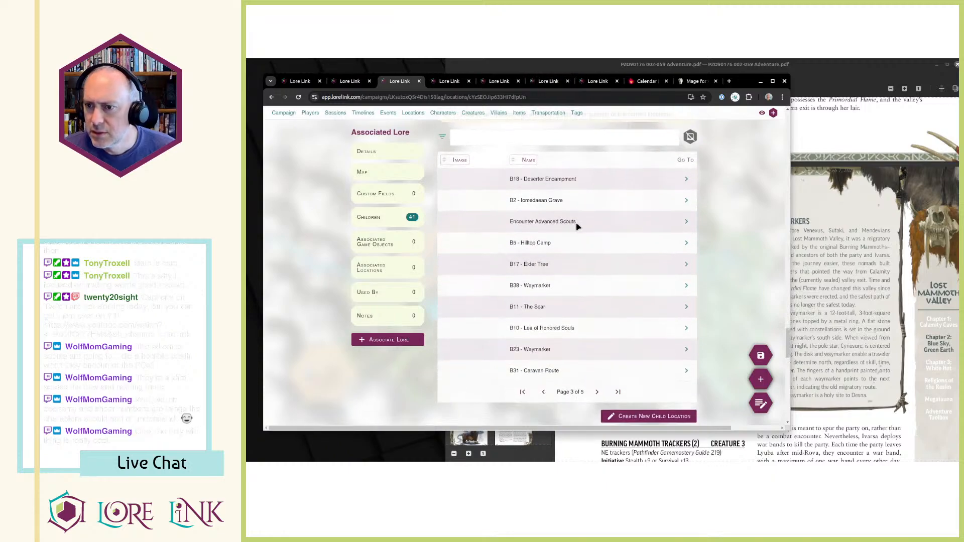
pyautogui.middleClick(685, 285)
pyautogui.middleClick(686, 349)
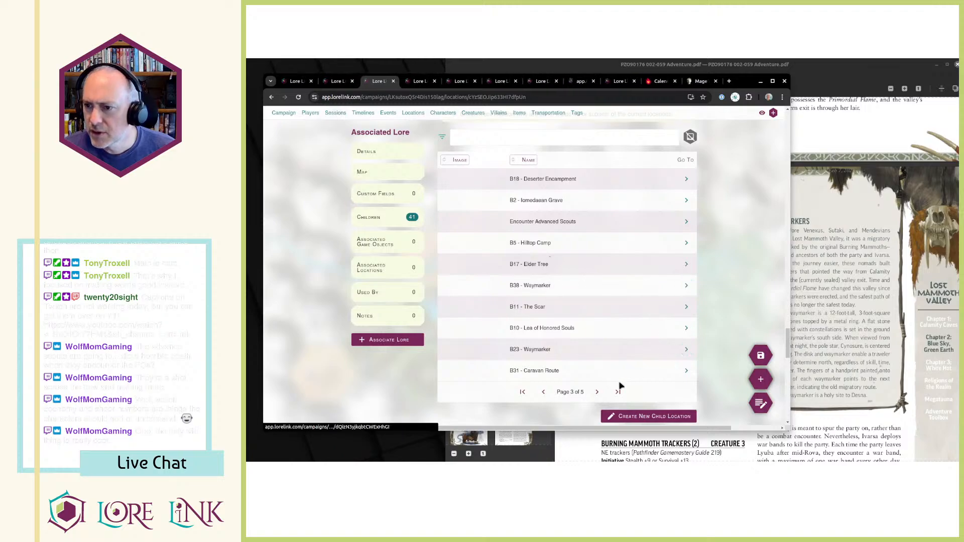
pyautogui.click(597, 392)
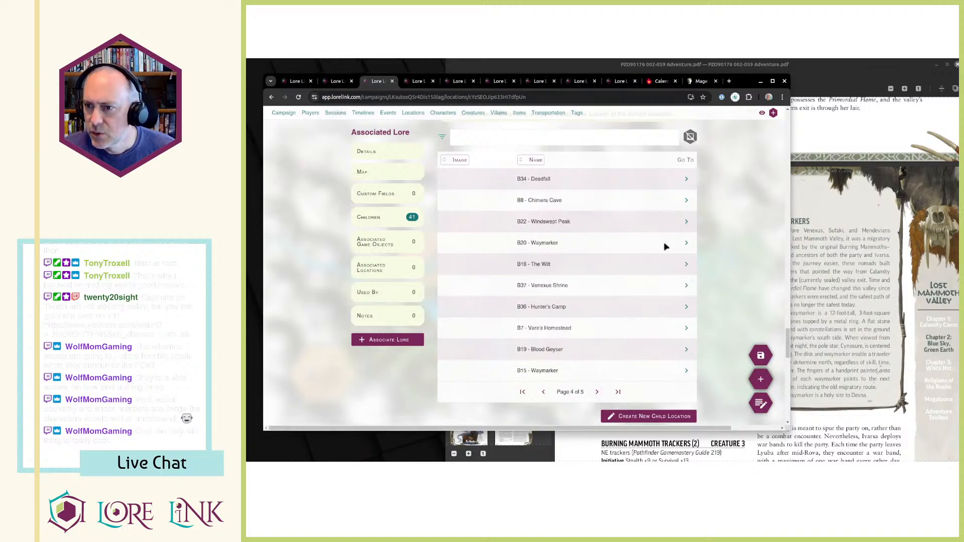
pyautogui.middleClick(686, 246)
pyautogui.middleClick(685, 372)
pyautogui.click(598, 392)
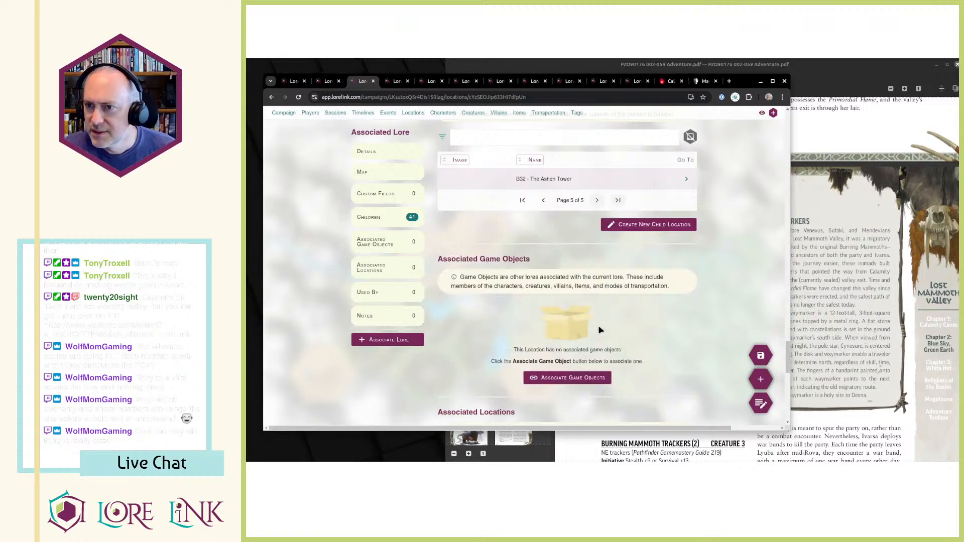
# Add the Waymarkers tag to the B9 and B28 Waymarker locations, closing each browser tab when done.
pyautogui.hotkey('ctrl', 'Tab')
pyautogui.click(531, 162)
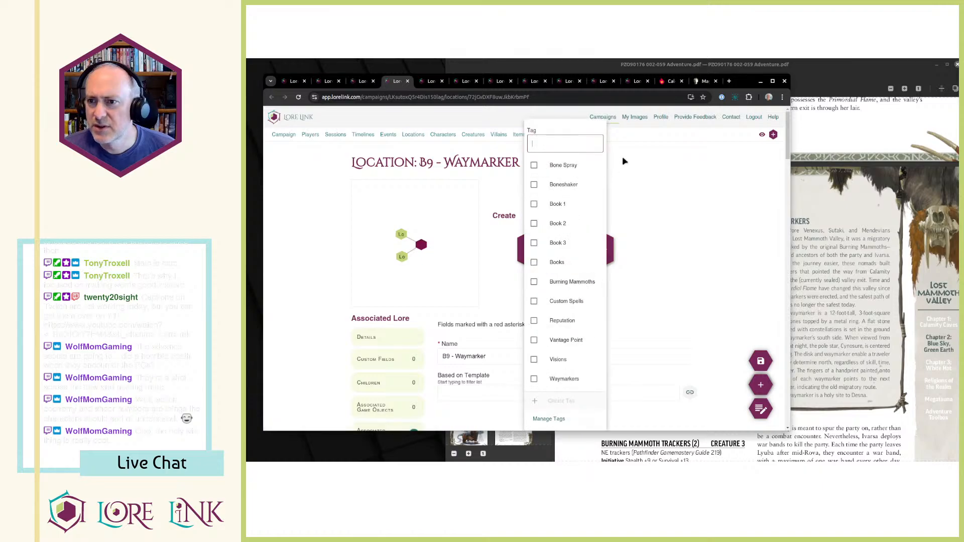
pyautogui.click(572, 379)
pyautogui.click(719, 218)
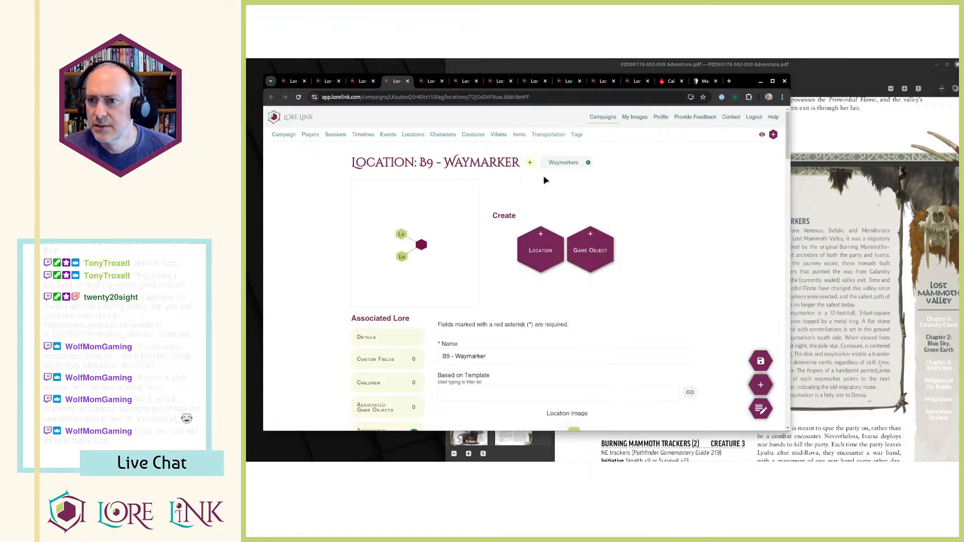
pyautogui.hotkey('ctrl', 'w')
pyautogui.click(536, 163)
pyautogui.click(572, 379)
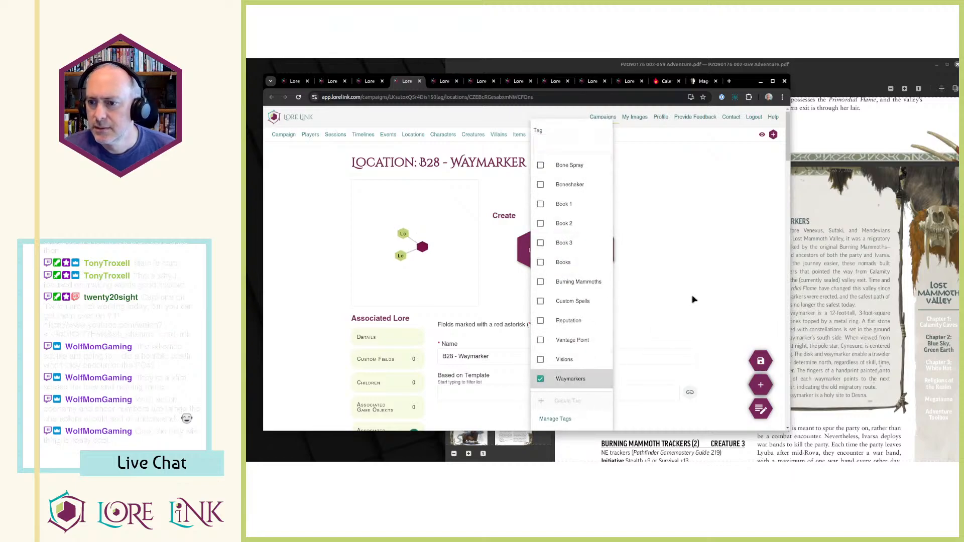
pyautogui.click(693, 296)
pyautogui.hotkey('ctrl', 'w')
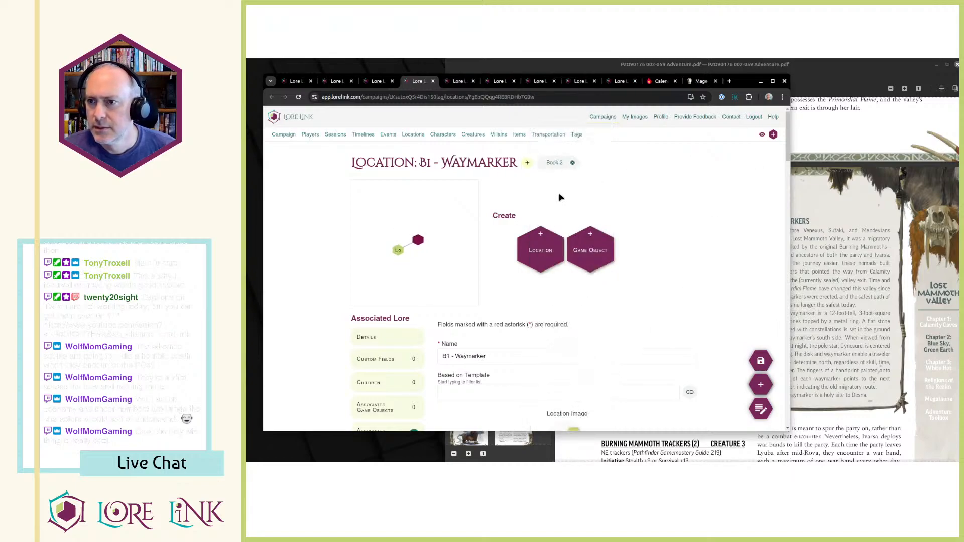
# Add the Waymarkers tag to the B1 and B38 Waymarker locations, closing each browser tab when done.
pyautogui.click(526, 163)
pyautogui.click(562, 379)
pyautogui.click(683, 276)
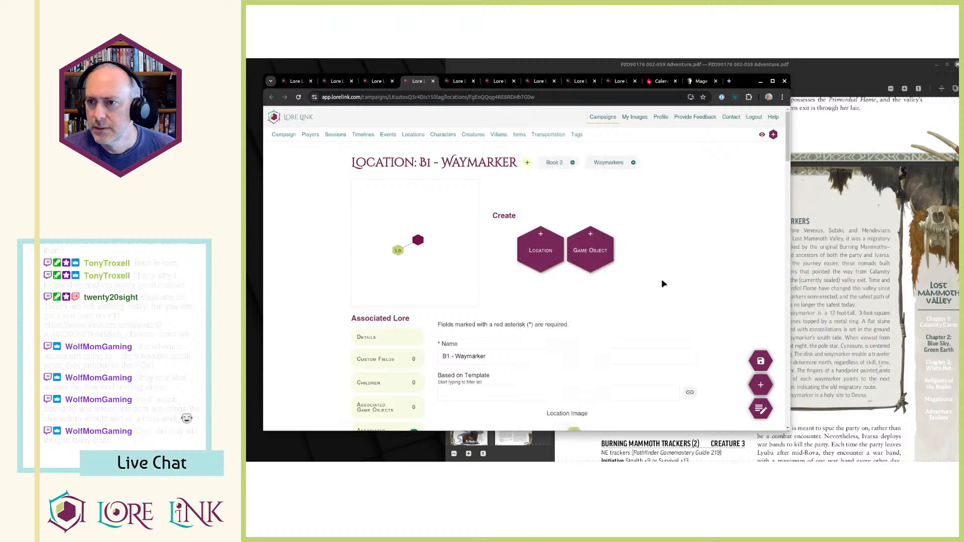
pyautogui.hotkey('ctrl', 'w')
pyautogui.click(536, 163)
pyautogui.click(557, 379)
pyautogui.click(678, 271)
pyautogui.hotkey('ctrl', 'w')
# Add the Waymarkers tag to the B23 and B20 Waymarker locations, closing each browser tab when done.
pyautogui.click(536, 163)
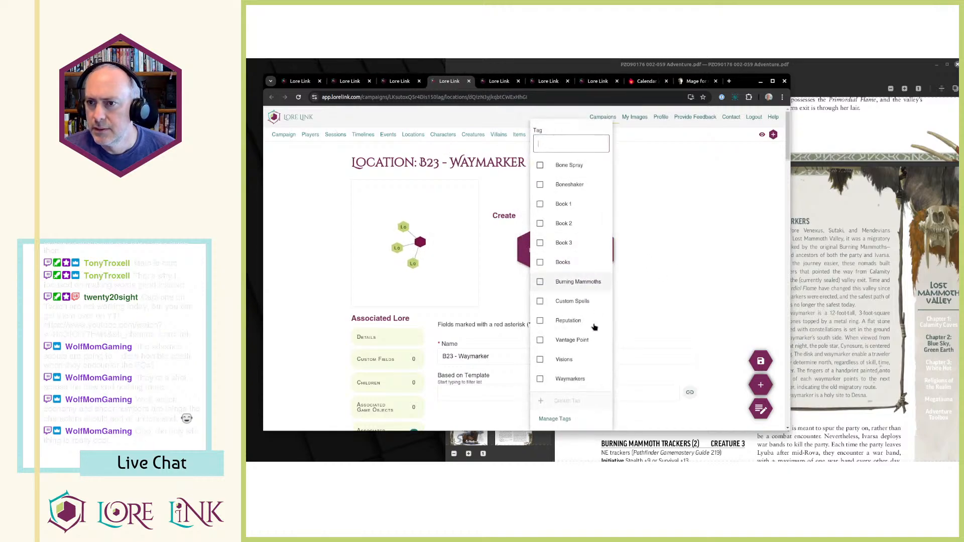
pyautogui.click(575, 379)
pyautogui.click(691, 308)
pyautogui.hotkey('ctrl', 'w')
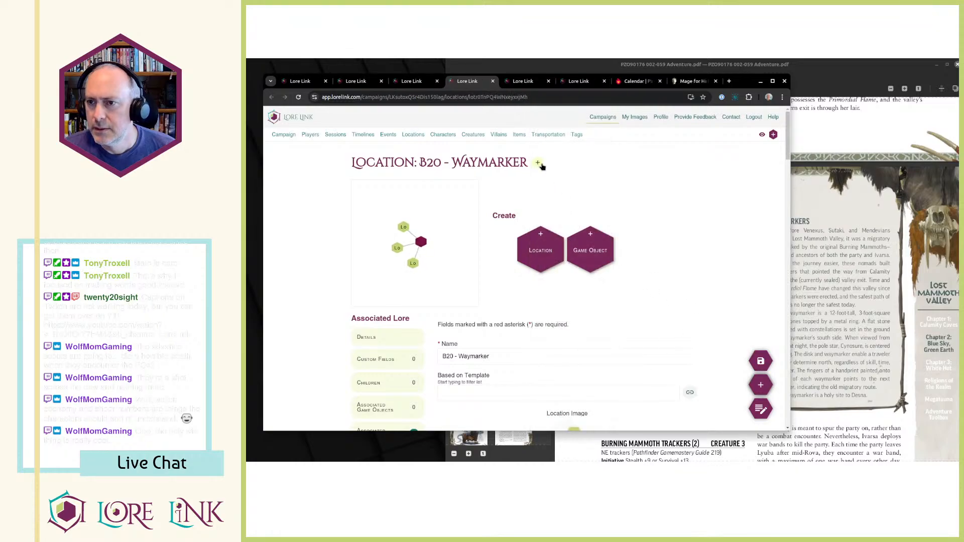
pyautogui.click(537, 162)
pyautogui.click(610, 377)
pyautogui.click(680, 279)
pyautogui.hotkey('ctrl', 'w')
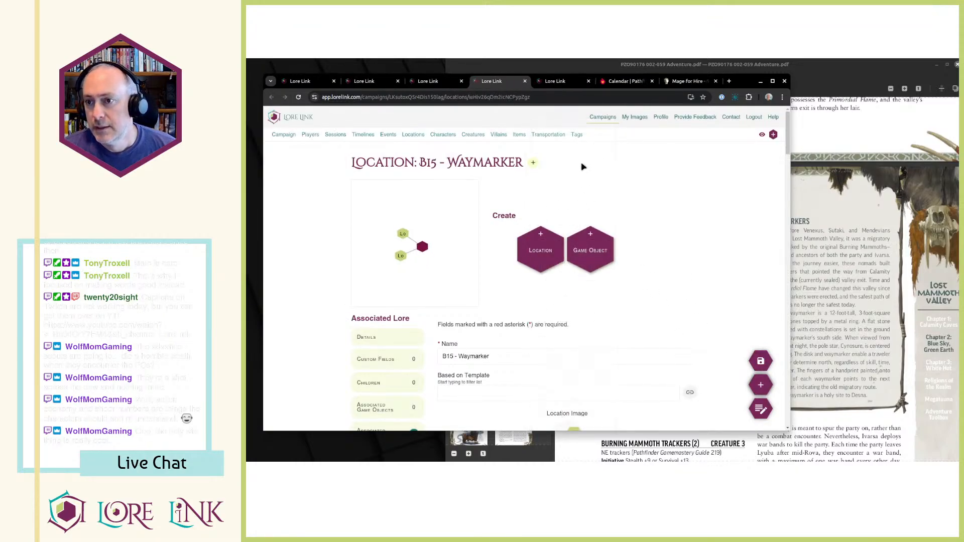
# Add the Waymarkers tag to the B15 - Waymarker location and close its browser tab.
pyautogui.click(536, 163)
pyautogui.click(588, 371)
pyautogui.click(620, 301)
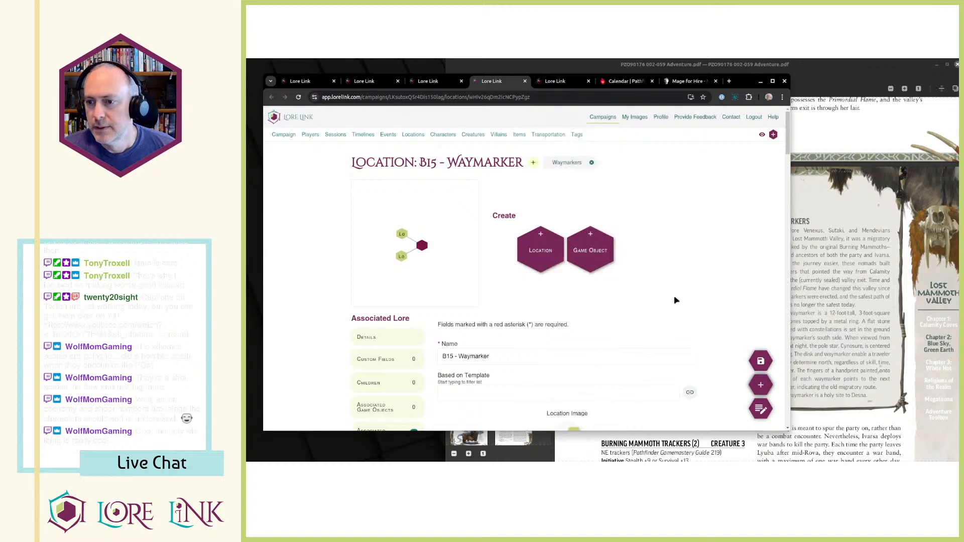
pyautogui.hotkey('ctrl', 'w')
# Review the associated locations of the B33 - Waymarker location and add the Waymarkers tag to it.
pyautogui.hotkey('ctrl', 'Tab')
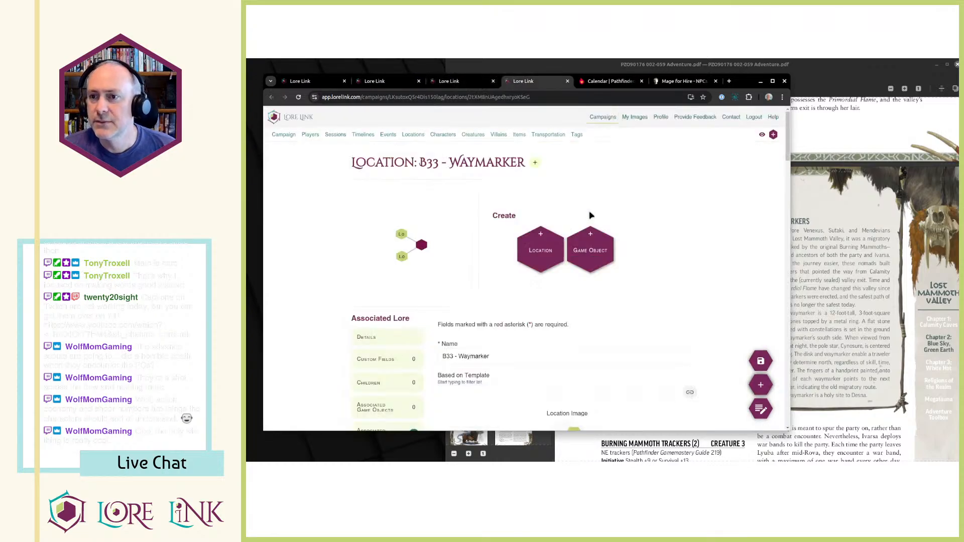
pyautogui.scroll(-4, 677, 212)
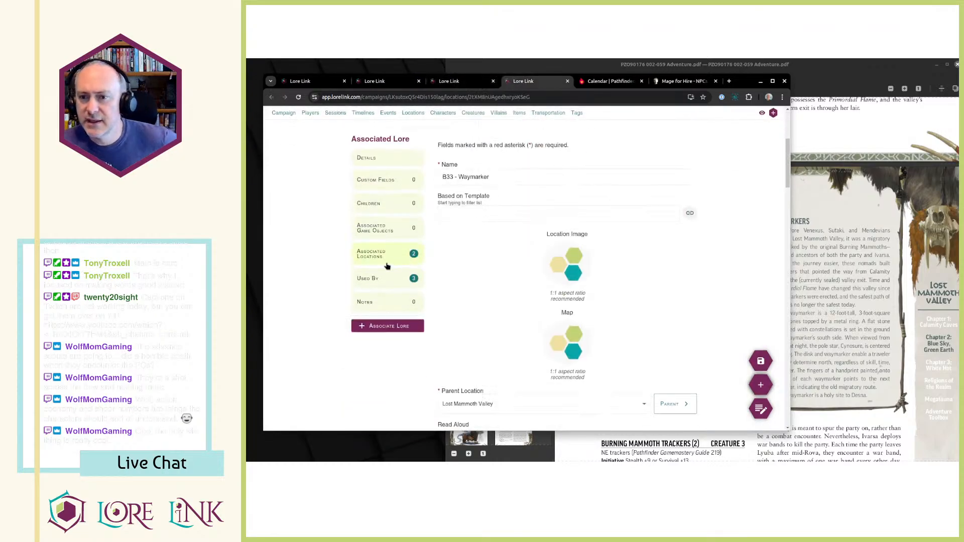
pyautogui.scroll(-15, 470, 254)
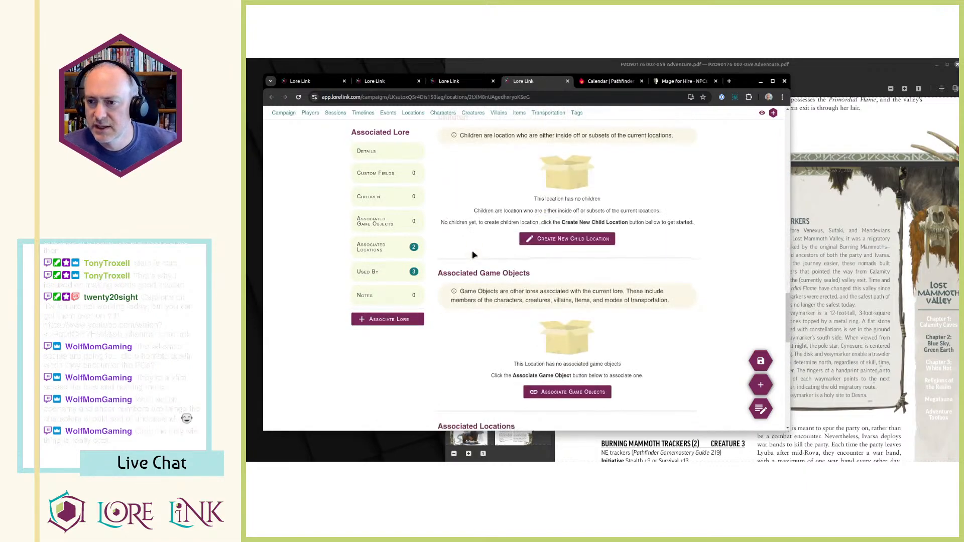
pyautogui.scroll(-10, 472, 255)
pyautogui.scroll(3, 666, 276)
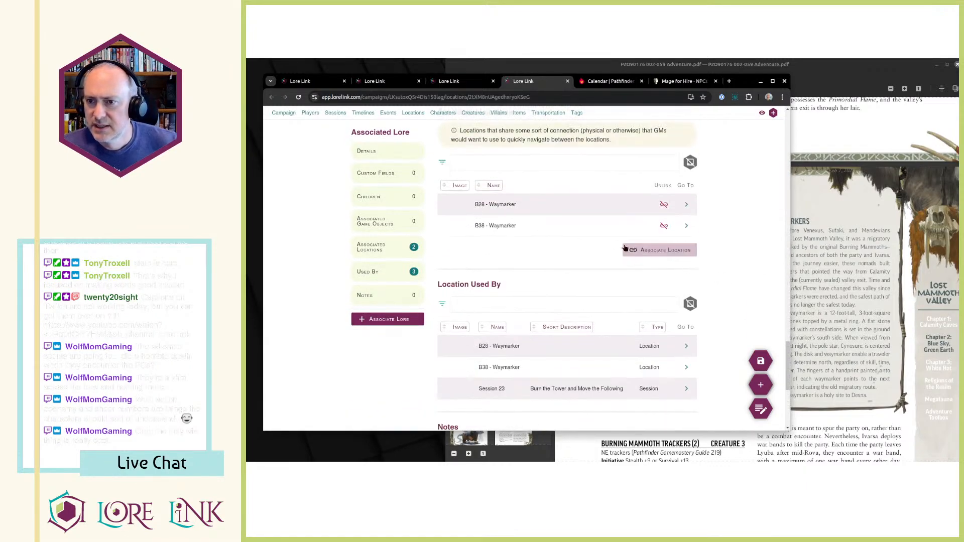
pyautogui.scroll(15, 590, 233)
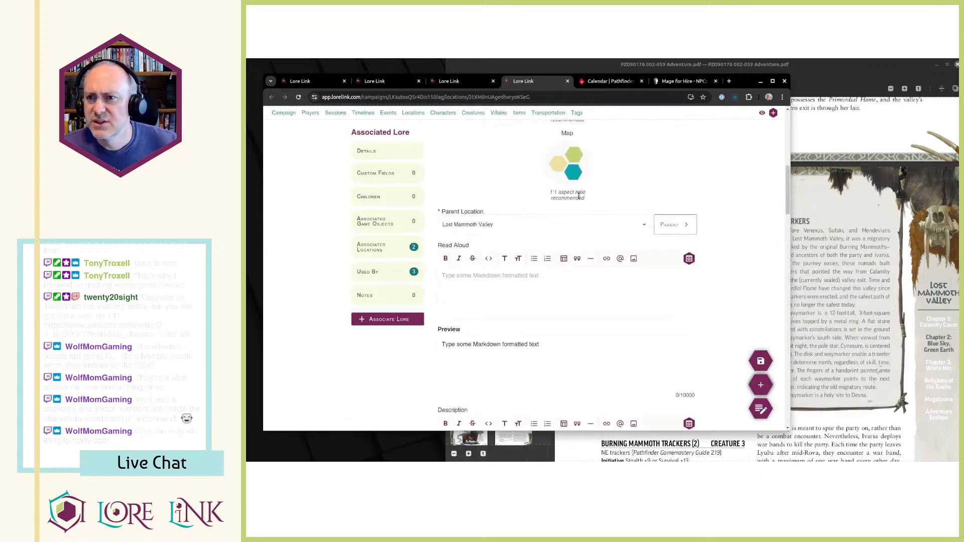
pyautogui.scroll(5, 579, 196)
pyautogui.click(534, 163)
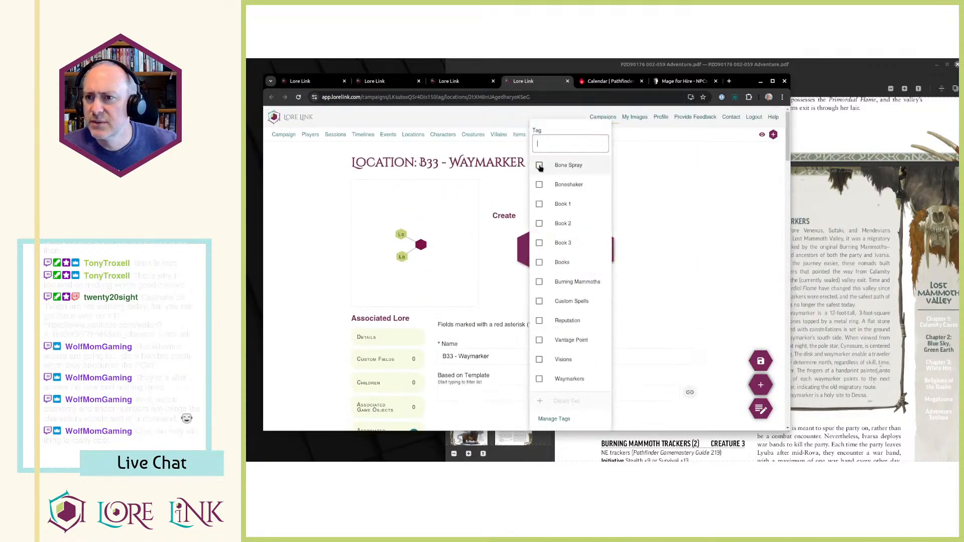
pyautogui.click(541, 379)
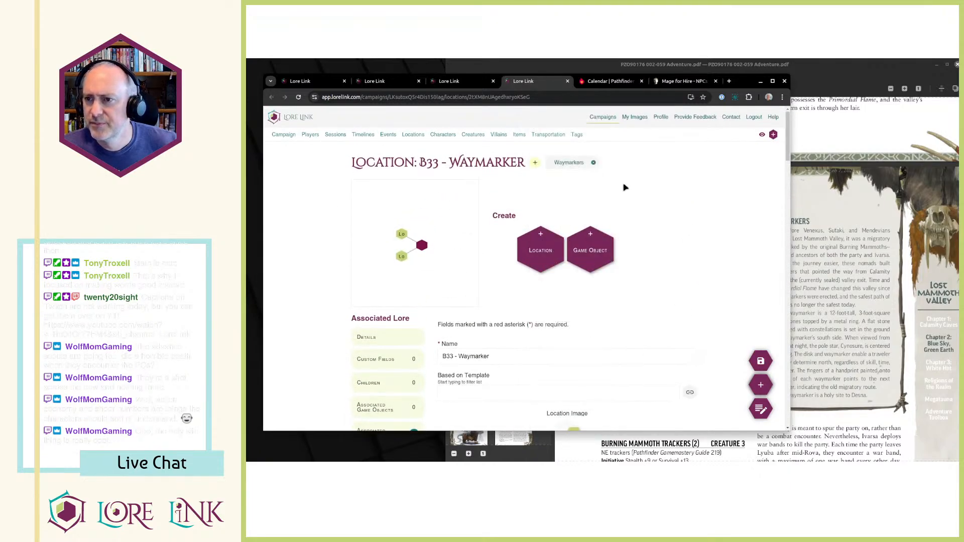
# Open the Waymarkers tag and examine the list of locations it has been applied to.
pyautogui.click(570, 163)
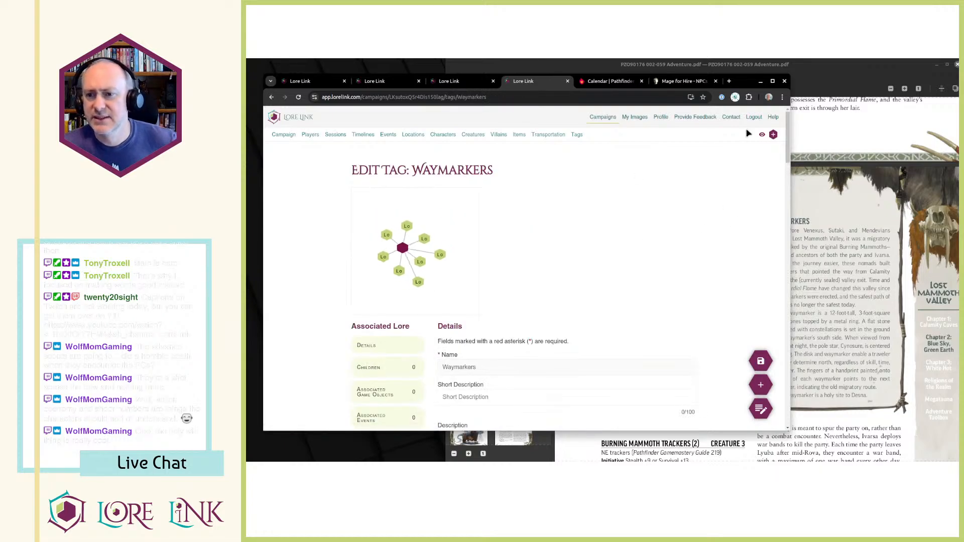
pyautogui.scroll(-3, 603, 211)
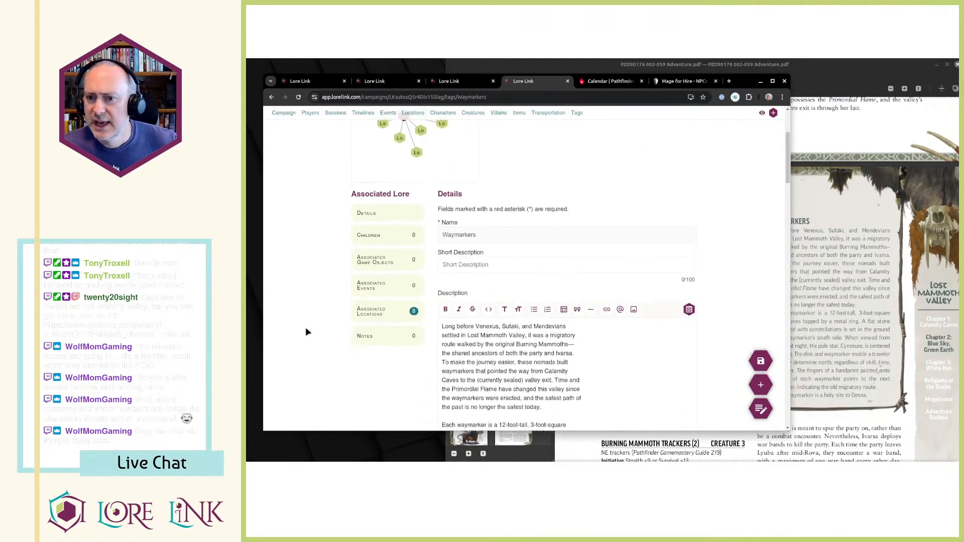
pyautogui.click(396, 312)
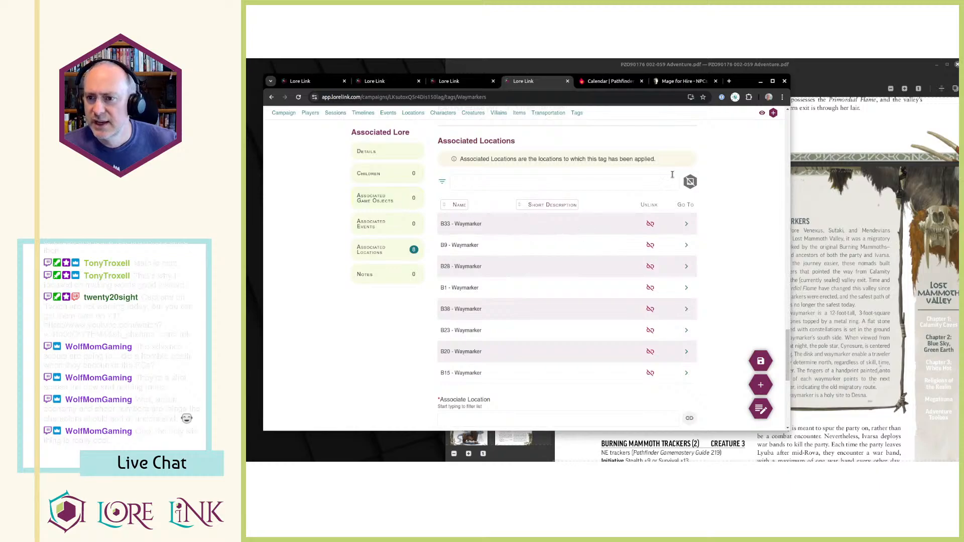
pyautogui.scroll(-1, 653, 196)
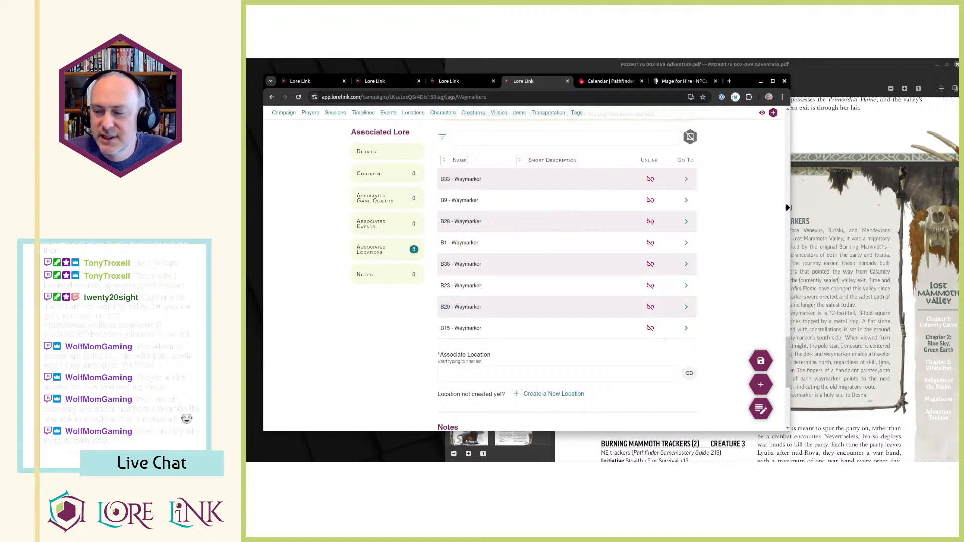
# Switch to the adventure PDF and examine the Waymarkers sidebar, the valley events and the Lost Mammoth Valley map.
pyautogui.click(878, 227)
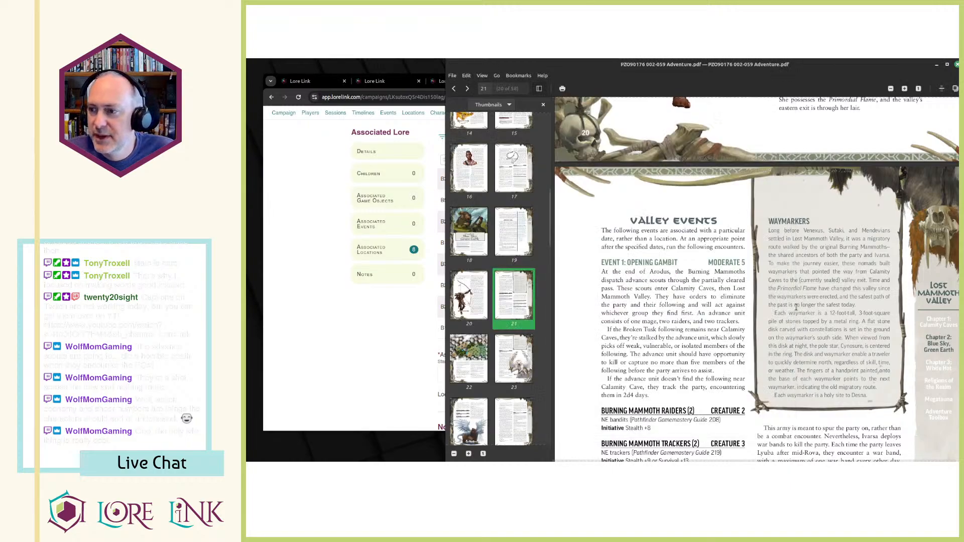
pyautogui.scroll(-1, 808, 317)
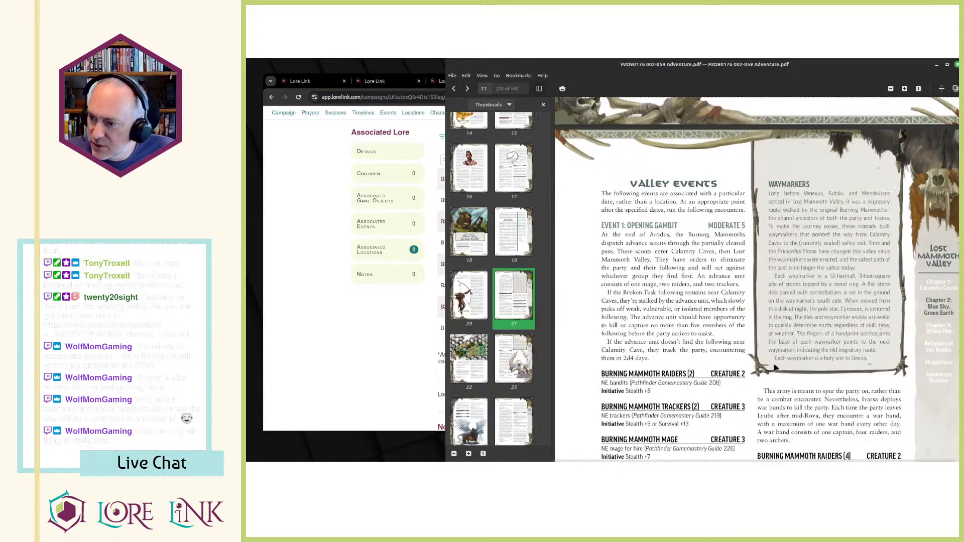
pyautogui.moveTo(776, 359); pyautogui.dragTo(774, 310)
pyautogui.click(855, 366)
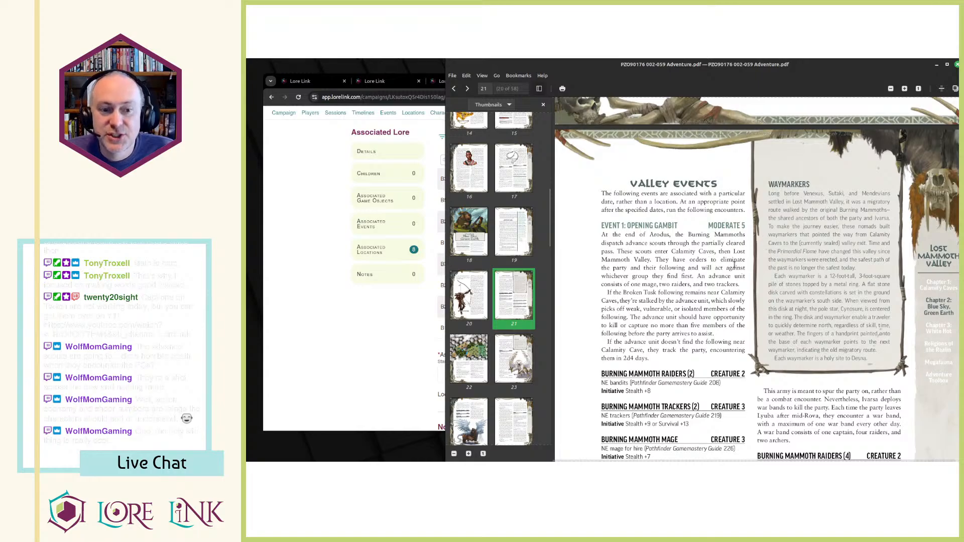
pyautogui.scroll(-5, 734, 263)
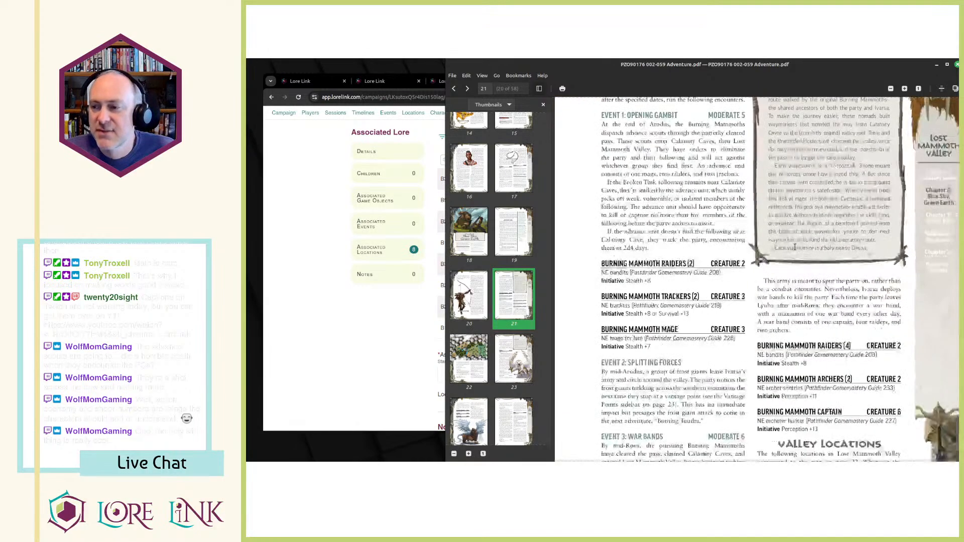
pyautogui.scroll(-10, 790, 232)
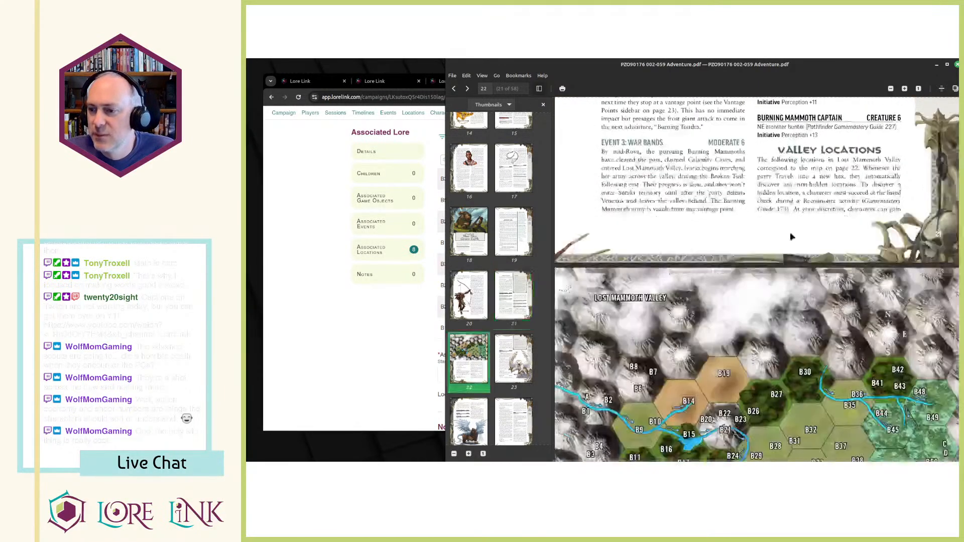
pyautogui.scroll(-6, 841, 226)
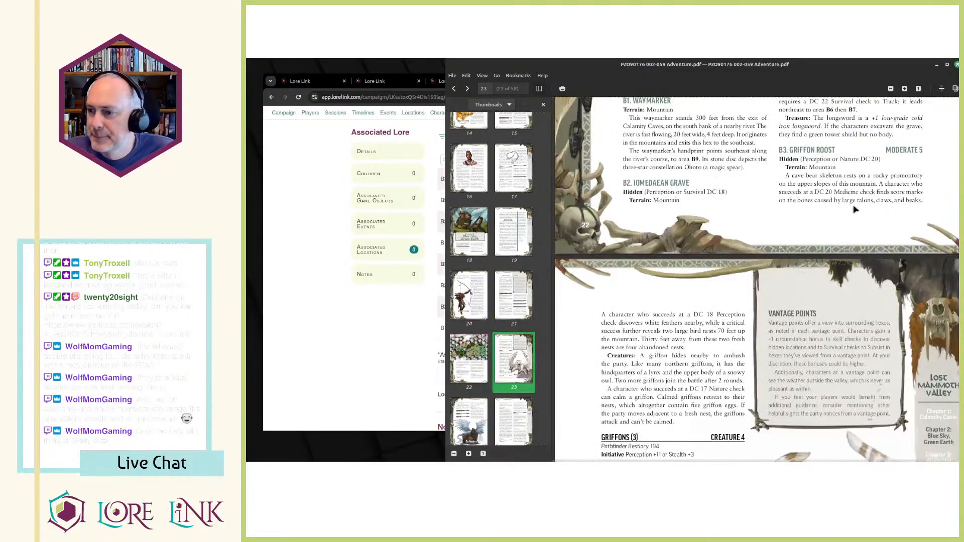
pyautogui.scroll(4, 819, 221)
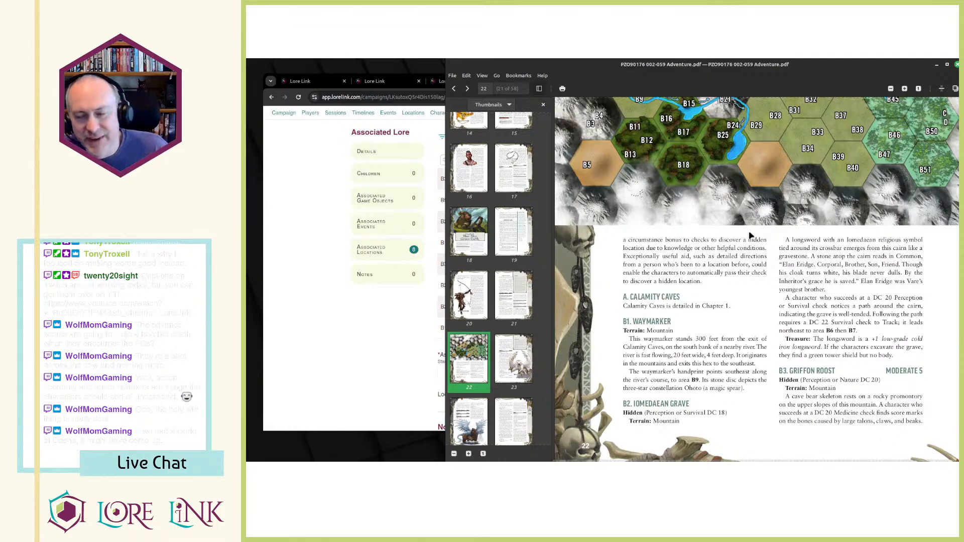
pyautogui.scroll(8, 747, 239)
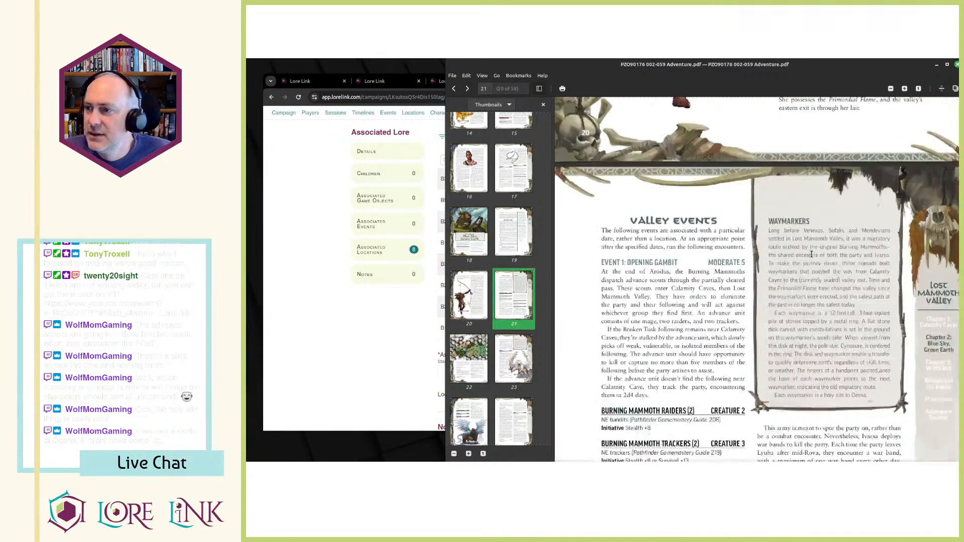
# Switch back to Lore Link and look at the Waymarkers tag's relationship graph.
pyautogui.click(374, 349)
pyautogui.scroll(10, 374, 349)
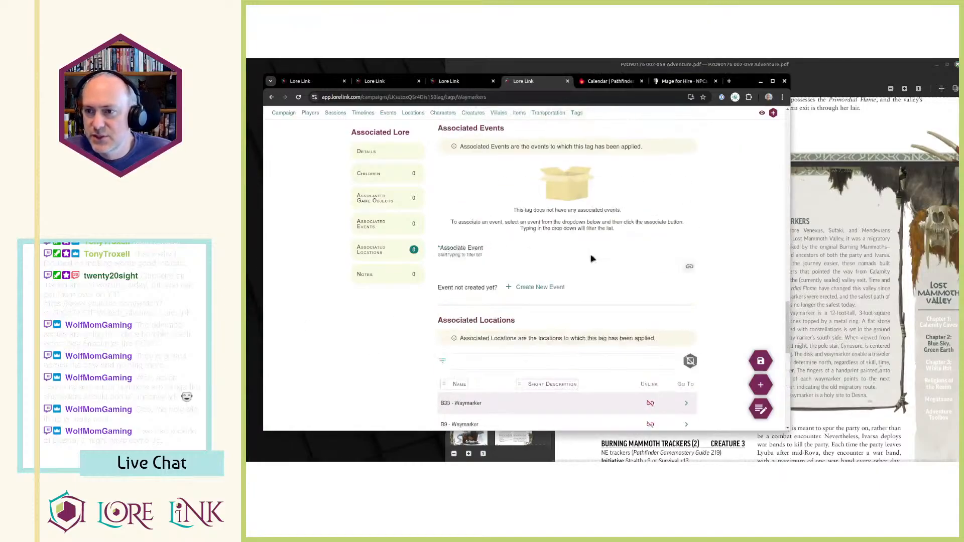
pyautogui.scroll(10, 602, 265)
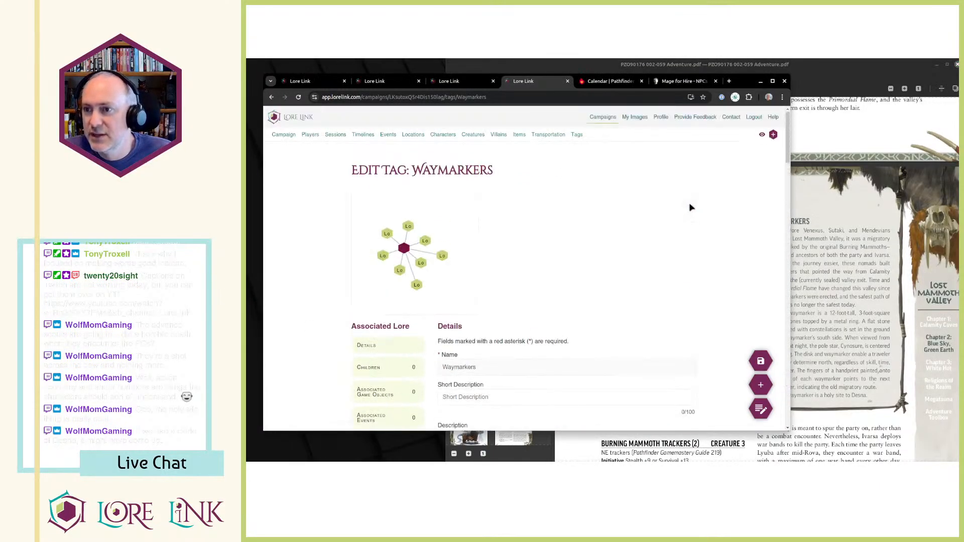
# Return to the adventure PDF and read from the Waymarkers sidebar through the valley location entries to the Vantage Points sidebar.
pyautogui.click(811, 237)
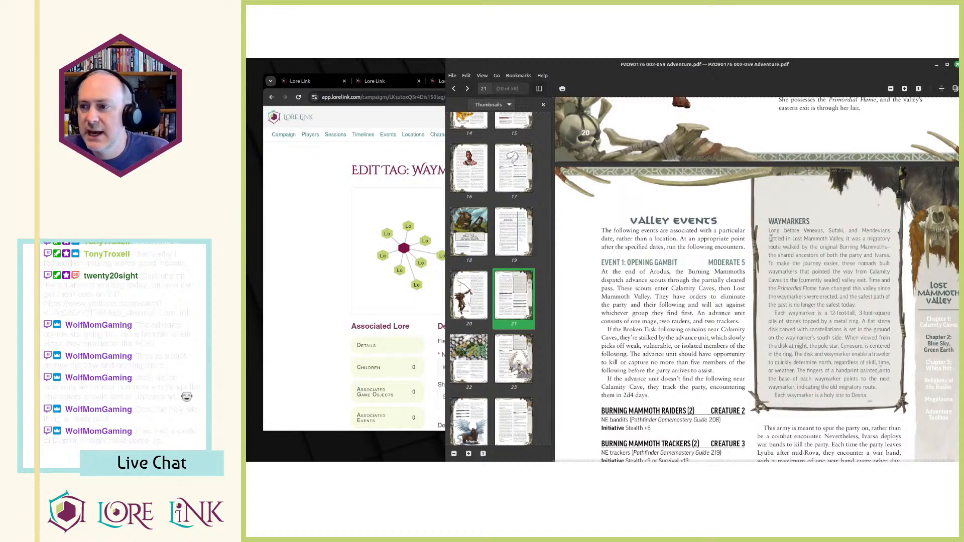
pyautogui.moveTo(771, 219); pyautogui.dragTo(869, 404)
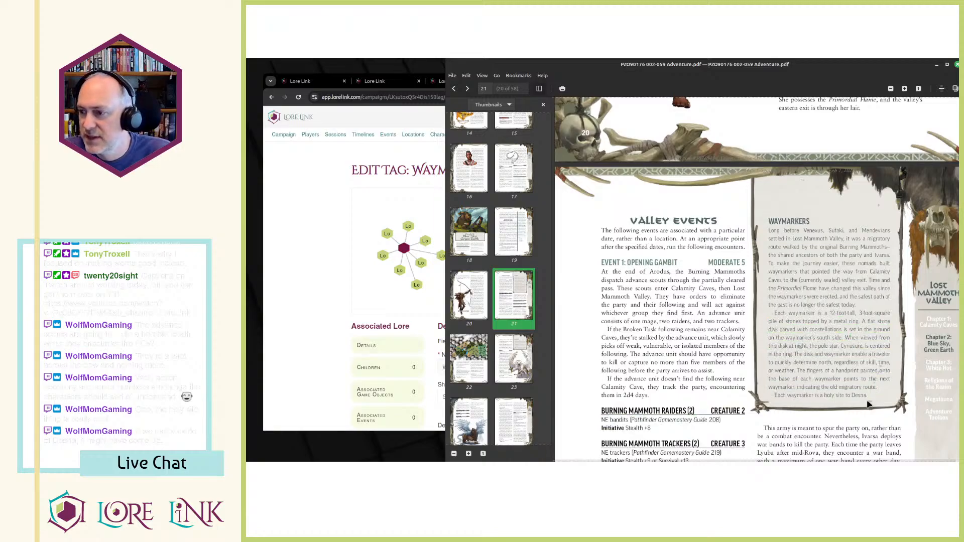
pyautogui.scroll(-4, 862, 389)
pyautogui.scroll(8, 844, 375)
pyautogui.scroll(-4, 844, 374)
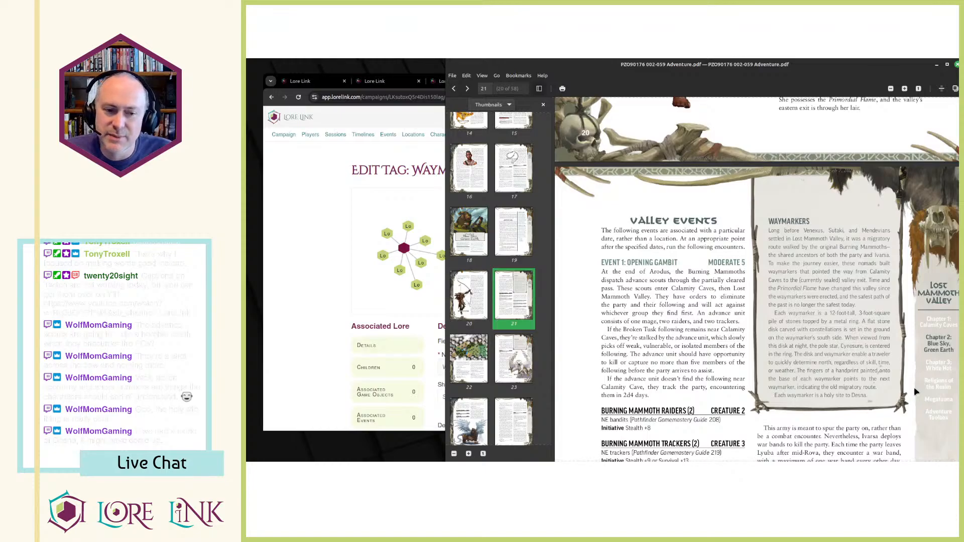
pyautogui.scroll(-6, 916, 382)
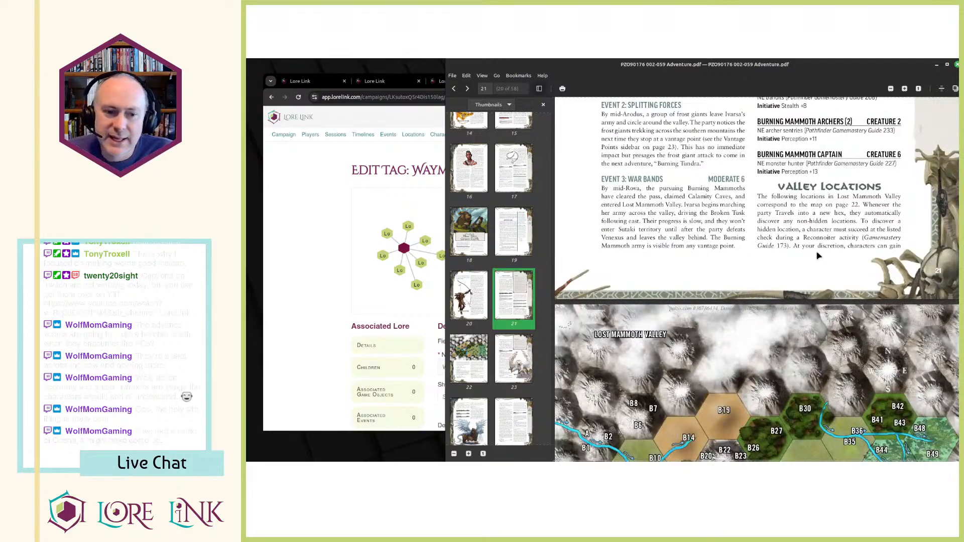
pyautogui.scroll(-5, 781, 329)
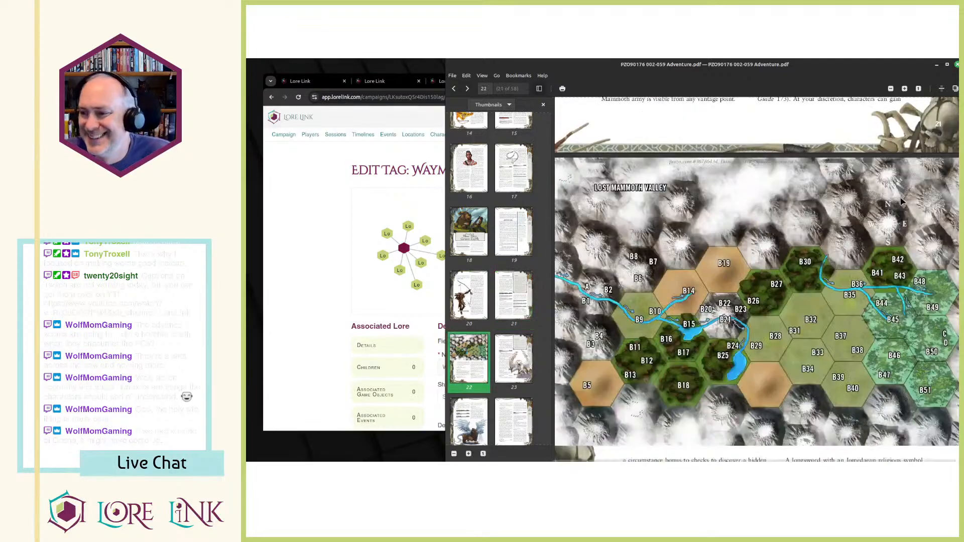
pyautogui.scroll(-3, 717, 208)
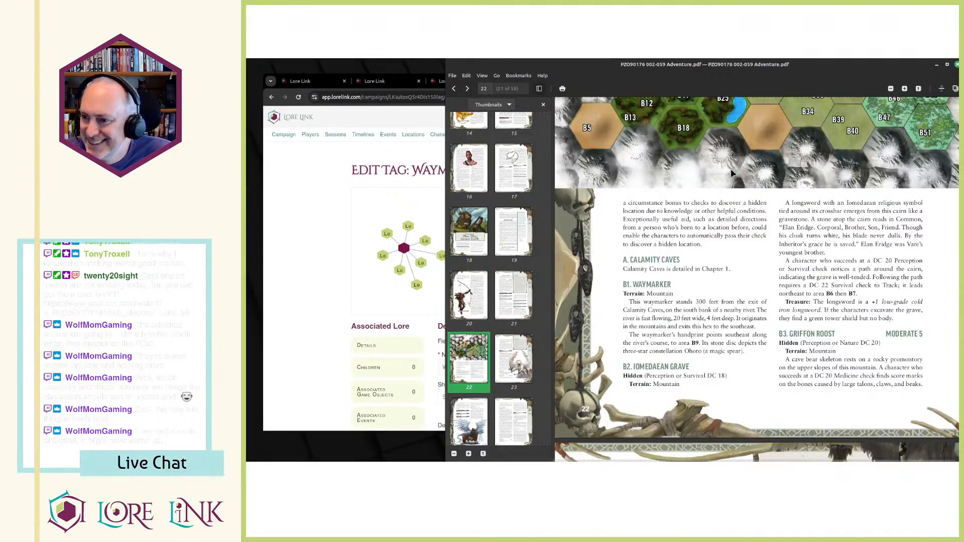
pyautogui.scroll(-1, 718, 226)
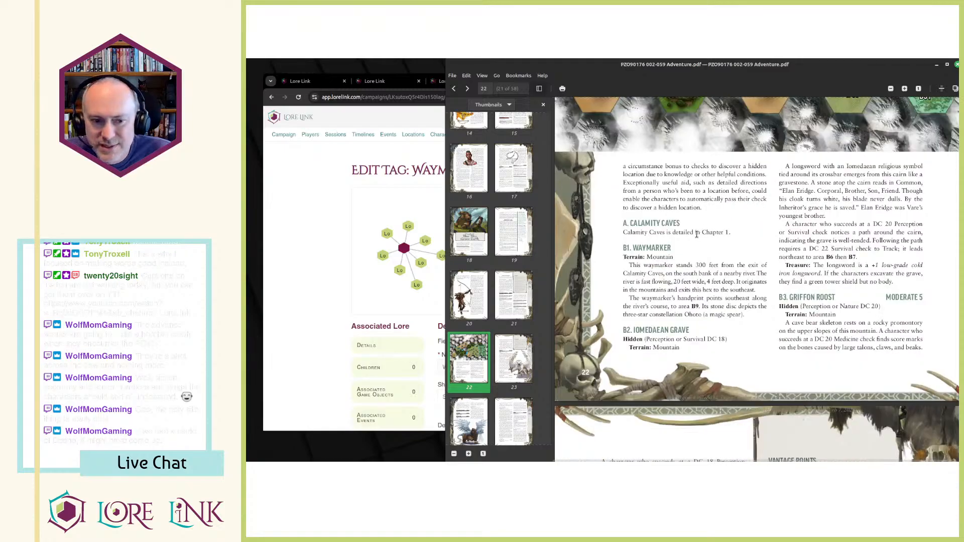
pyautogui.scroll(-1, 731, 240)
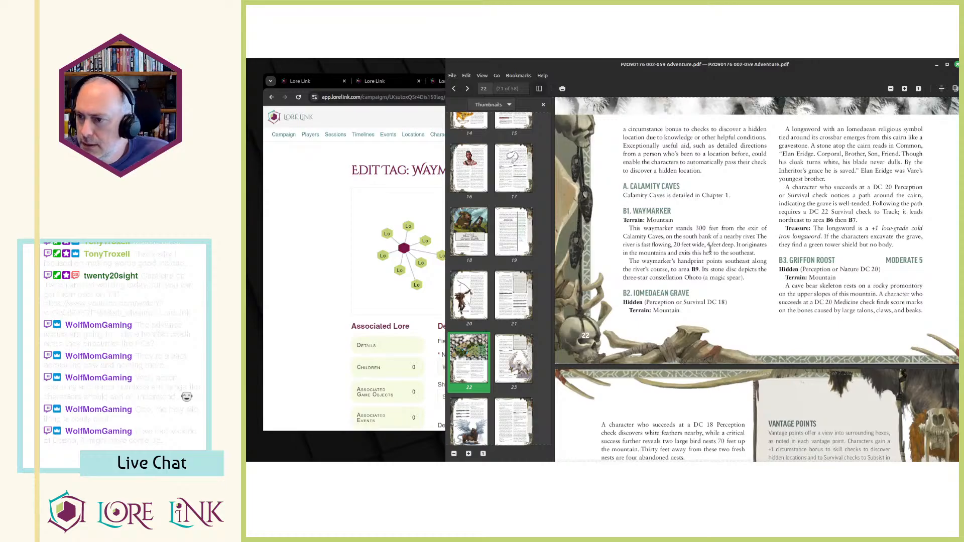
pyautogui.scroll(-4, 710, 249)
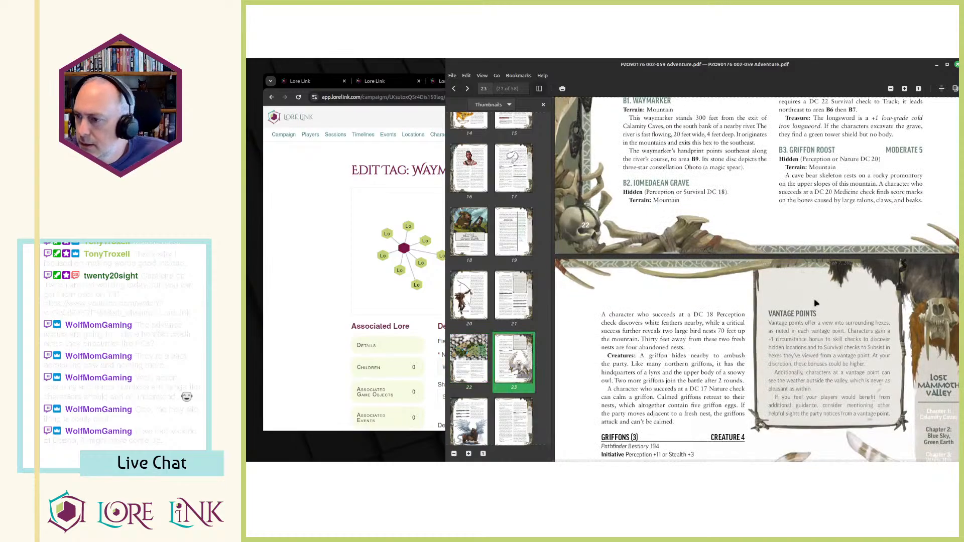
# Glance at the Waymarkers tag in Lore Link, then examine the valley map and location entries on page 22 of the PDF.
pyautogui.click(291, 249)
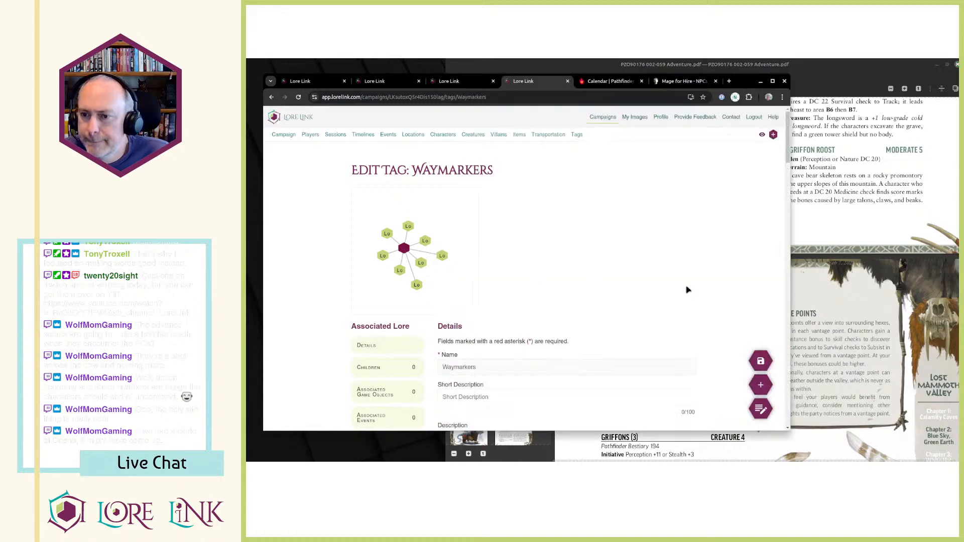
pyautogui.click(853, 272)
pyautogui.scroll(6, 819, 282)
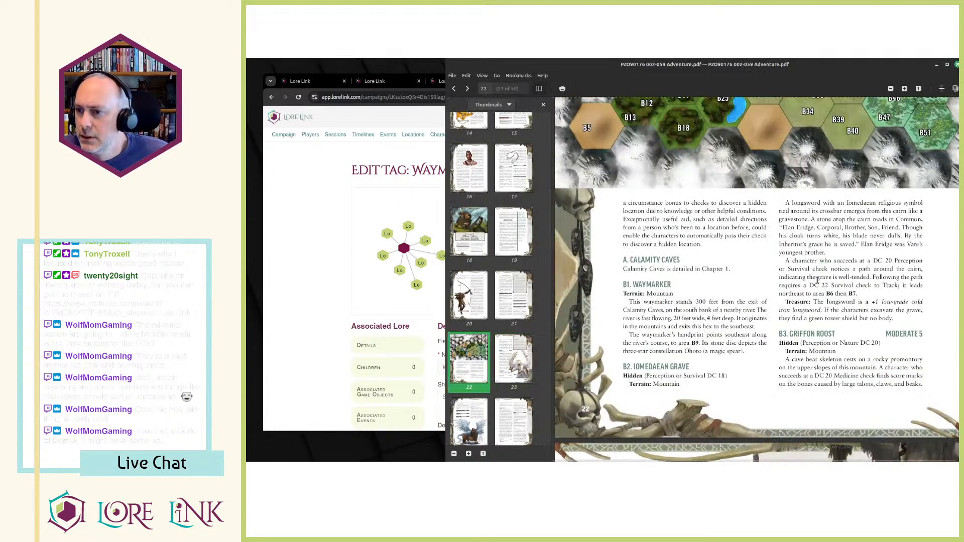
pyautogui.scroll(7, 818, 280)
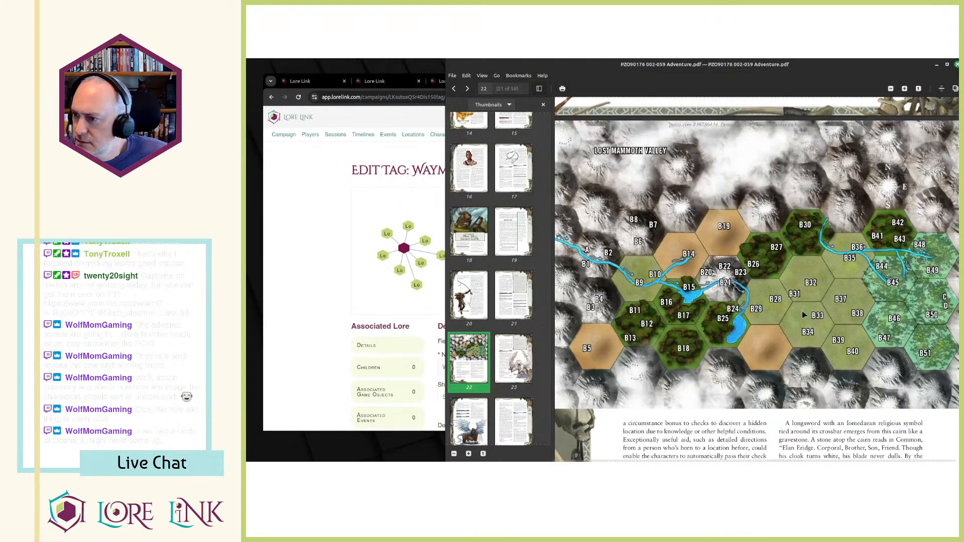
pyautogui.scroll(-9, 814, 323)
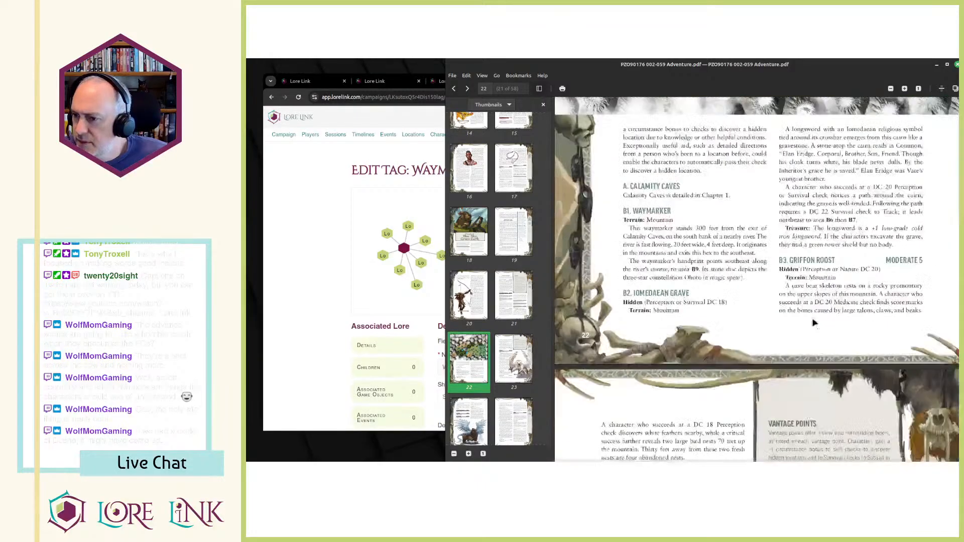
pyautogui.scroll(7, 815, 315)
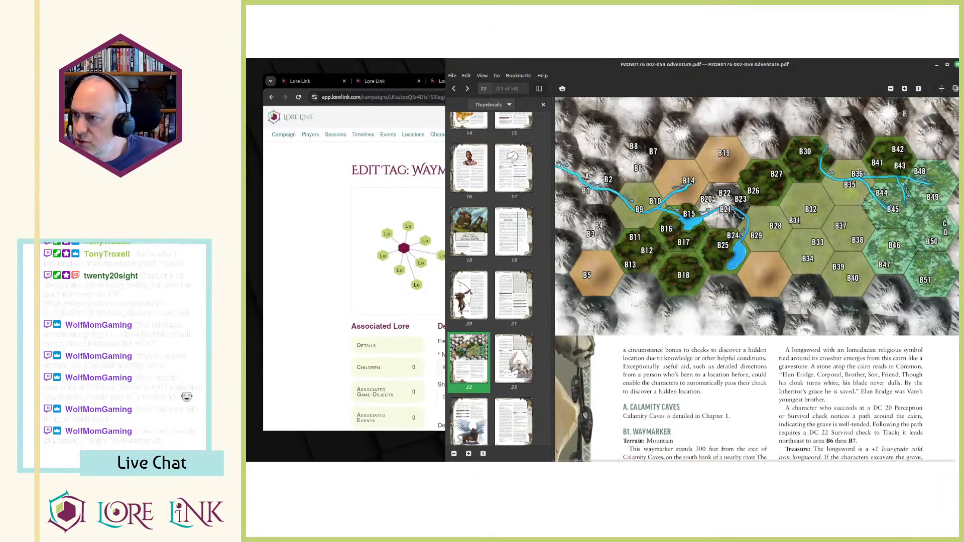
# Skim the adventure PDF from the valley map on page 22 through the griffon encounter to the Wyrm Den map on page 26.
pyautogui.scroll(-15, 861, 166)
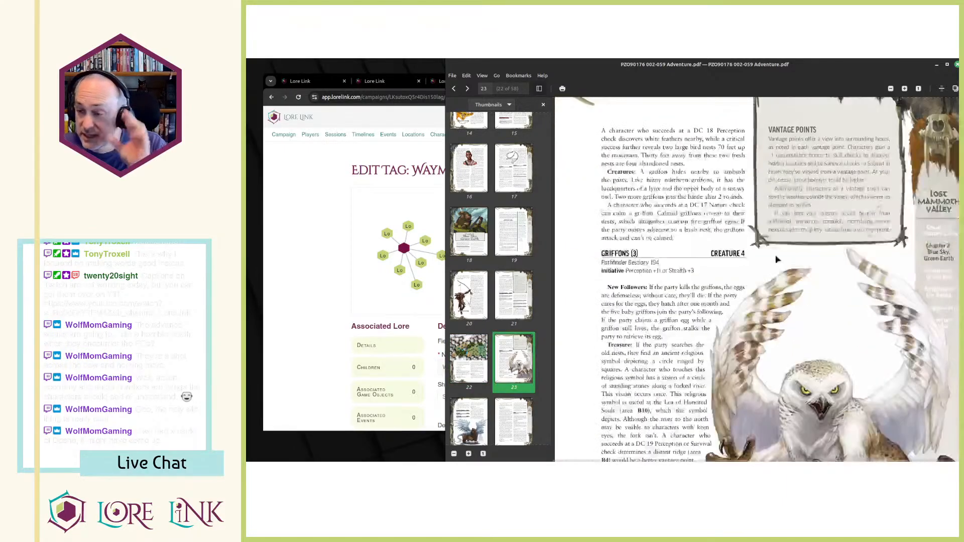
pyautogui.scroll(-20, 778, 260)
pyautogui.scroll(-5, 767, 260)
# Switch to Lore Link and read through the Waymarkers tag's description.
pyautogui.click(382, 139)
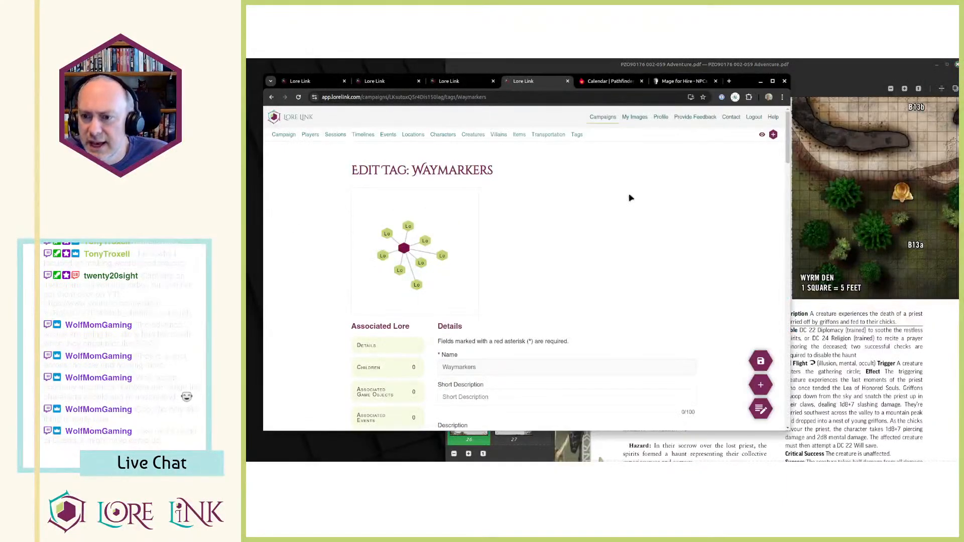
pyautogui.scroll(-3, 559, 192)
pyautogui.scroll(3, 579, 218)
pyautogui.scroll(-8, 579, 218)
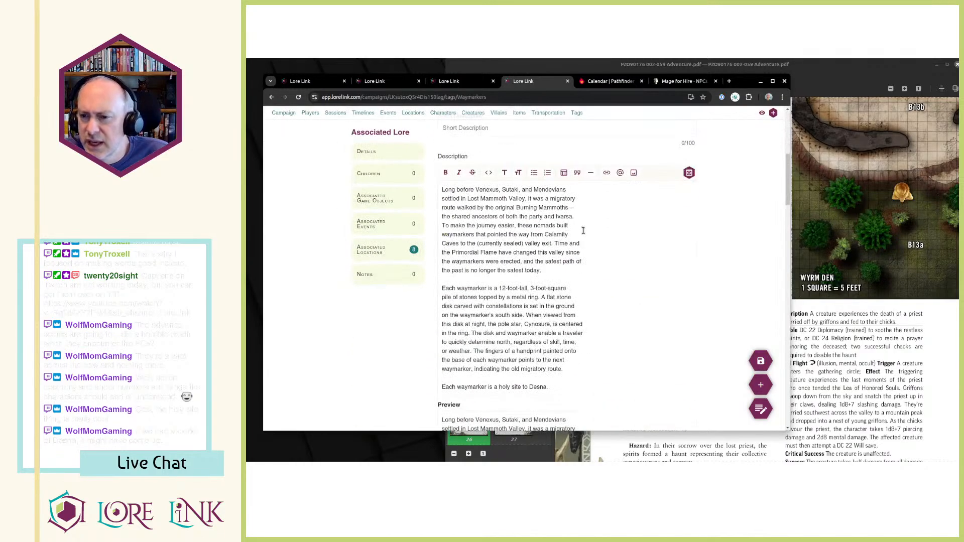
pyautogui.scroll(-5, 591, 230)
pyautogui.scroll(5, 591, 230)
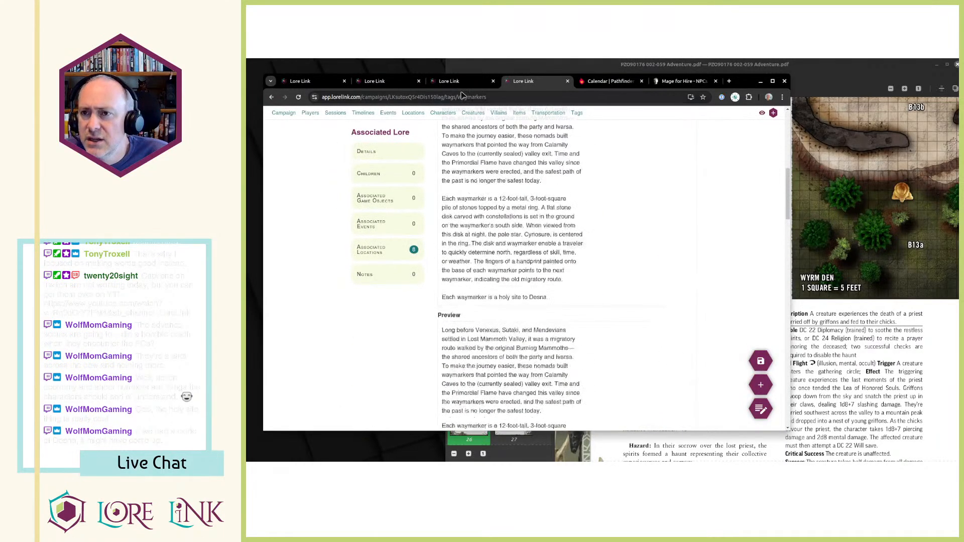
# Open the Lost Mammoth Valley location and examine the hotspots placed on its map.
pyautogui.click(452, 81)
pyautogui.click(378, 85)
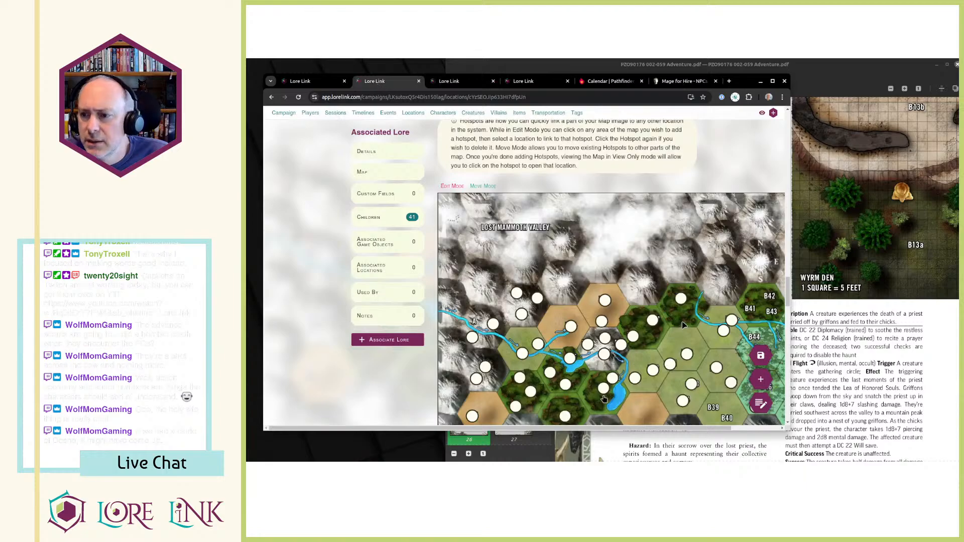
pyautogui.scroll(-2, 683, 327)
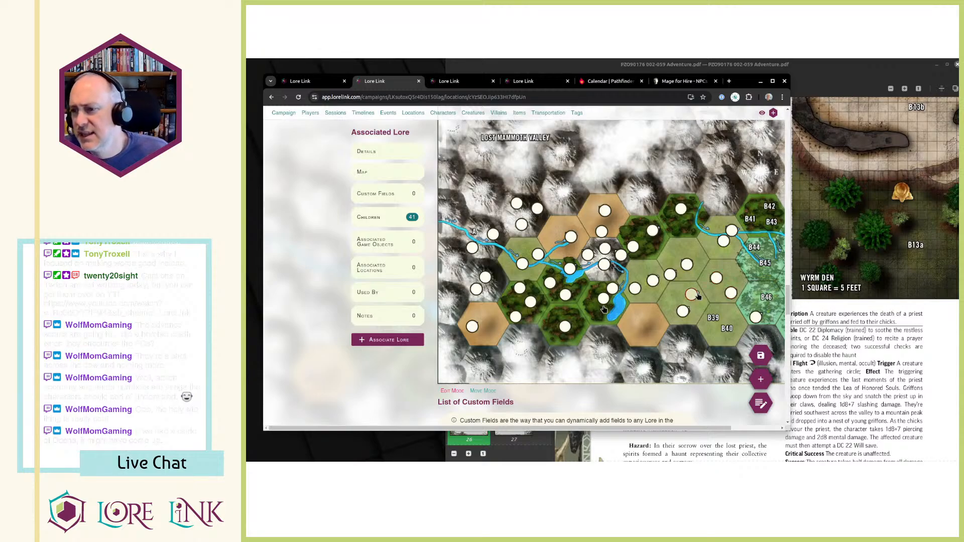
# Return to the adventure PDF and look through the valley entries up to B38 Waymarker and B39 Hunting Grounds on page 41.
pyautogui.hotkey('alt', 'Tab')
pyautogui.scroll(-20, 736, 338)
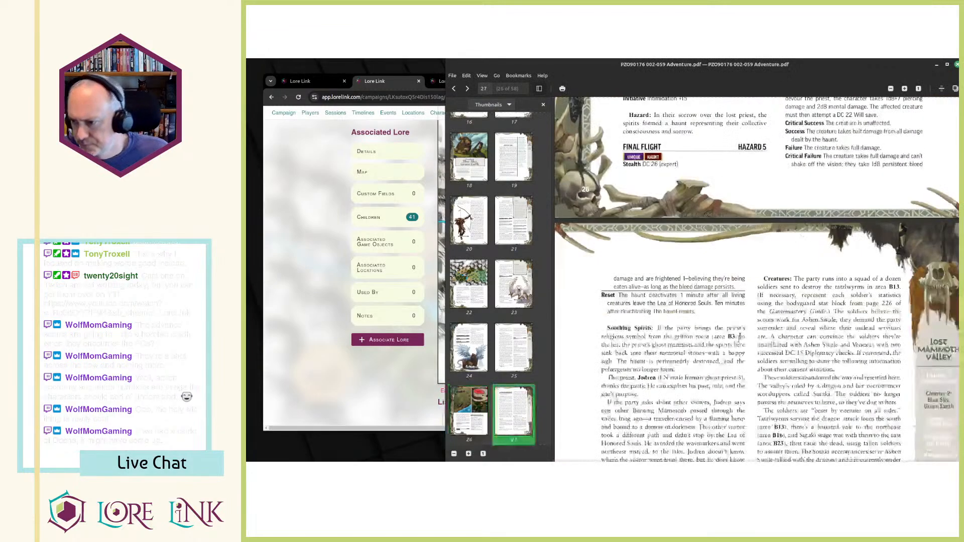
pyautogui.scroll(-15, 737, 355)
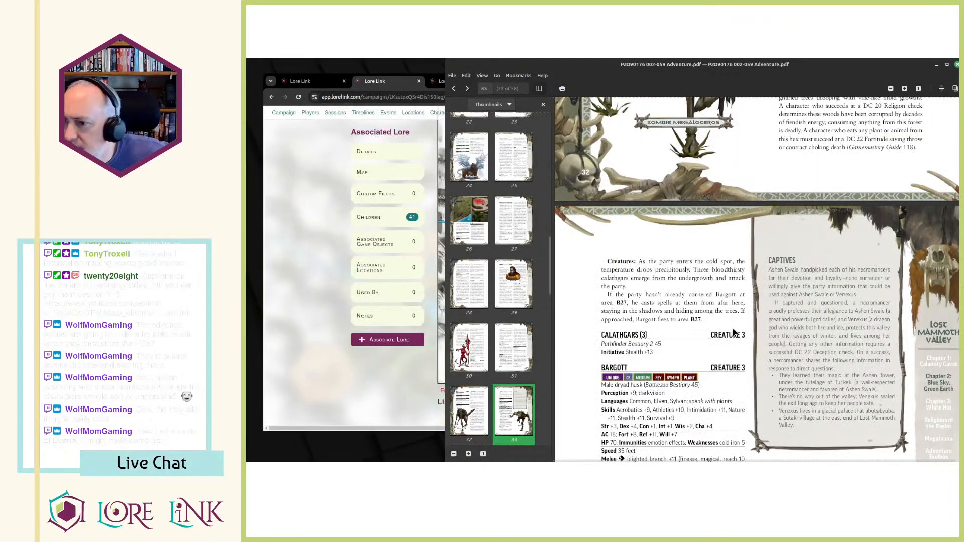
pyautogui.scroll(-8, 733, 333)
pyautogui.scroll(-20, 735, 333)
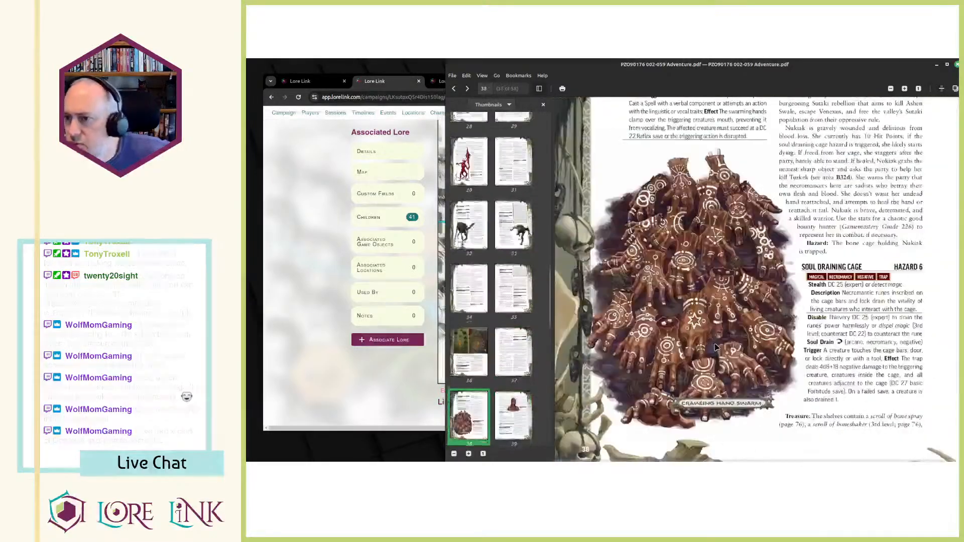
pyautogui.scroll(-5, 716, 346)
pyautogui.scroll(-10, 717, 341)
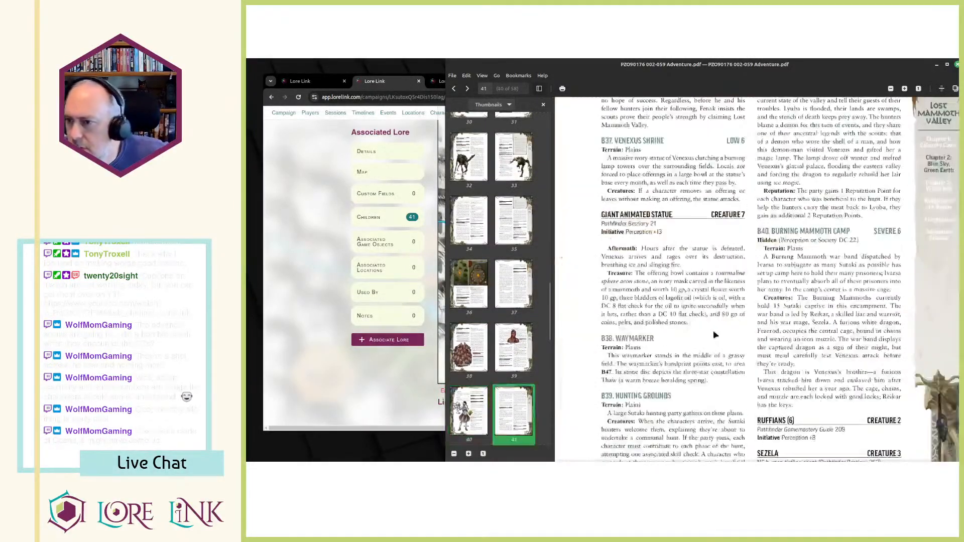
pyautogui.scroll(-2, 715, 335)
pyautogui.scroll(3, 714, 330)
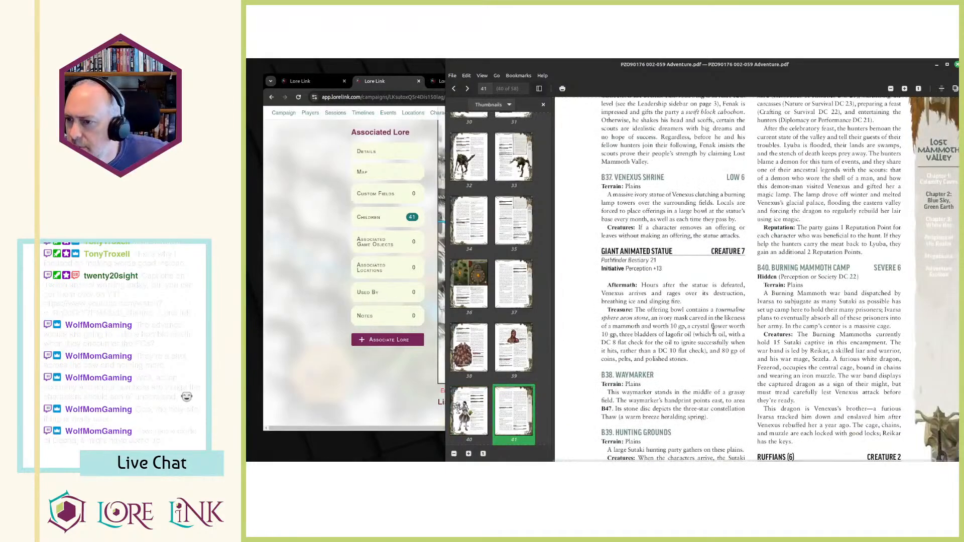
pyautogui.scroll(-2, 714, 330)
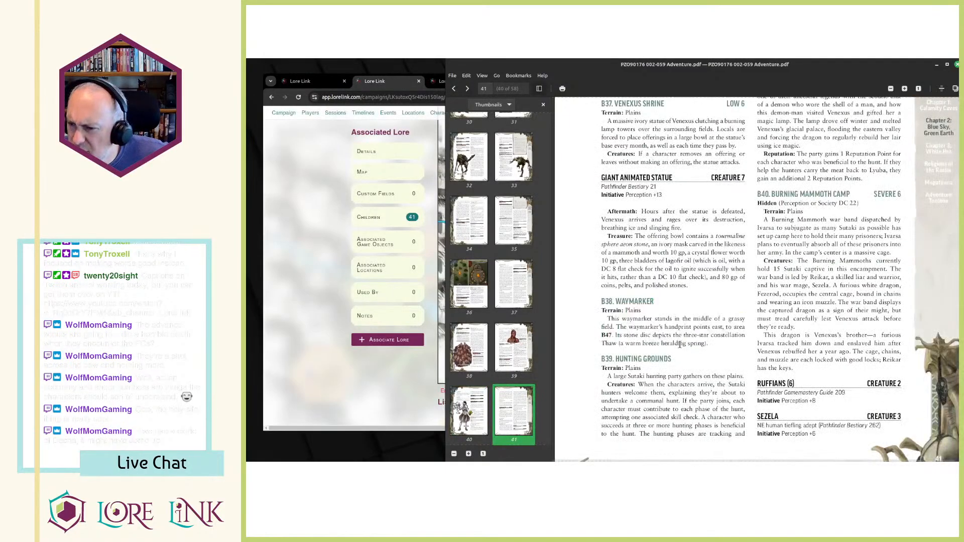
pyautogui.scroll(-15, 678, 394)
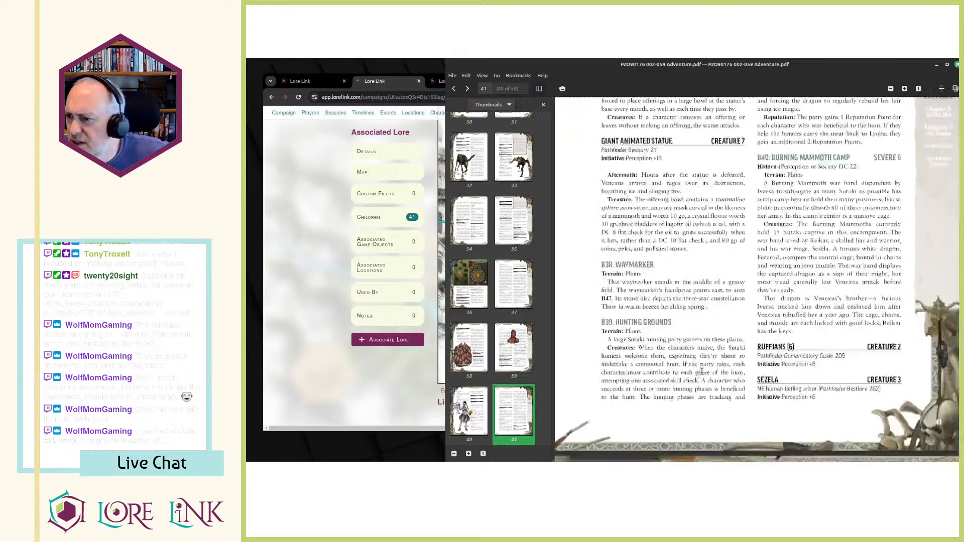
# Look through the remaining swamp and forest entries in the PDF up to B50 Waymarker on page 45.
pyautogui.scroll(-10, 671, 325)
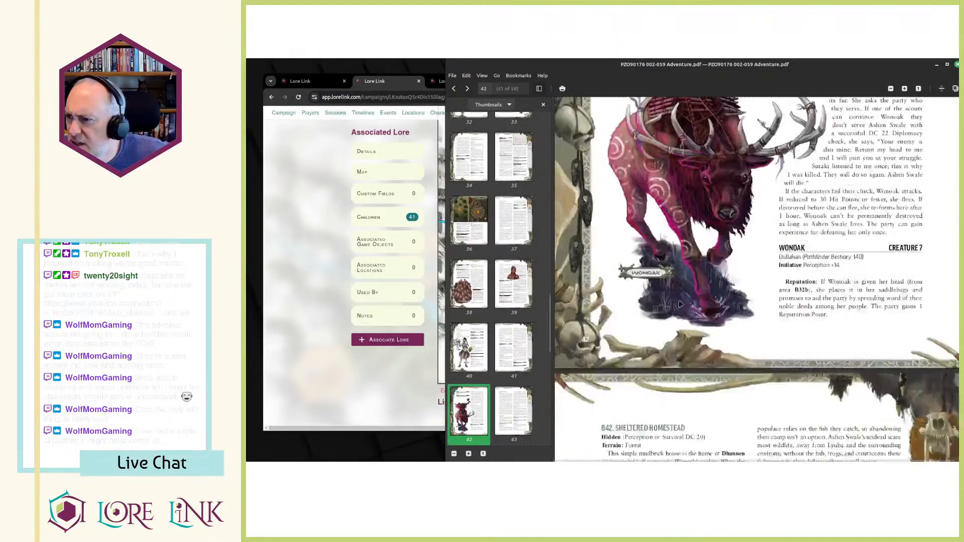
pyautogui.scroll(-10, 797, 233)
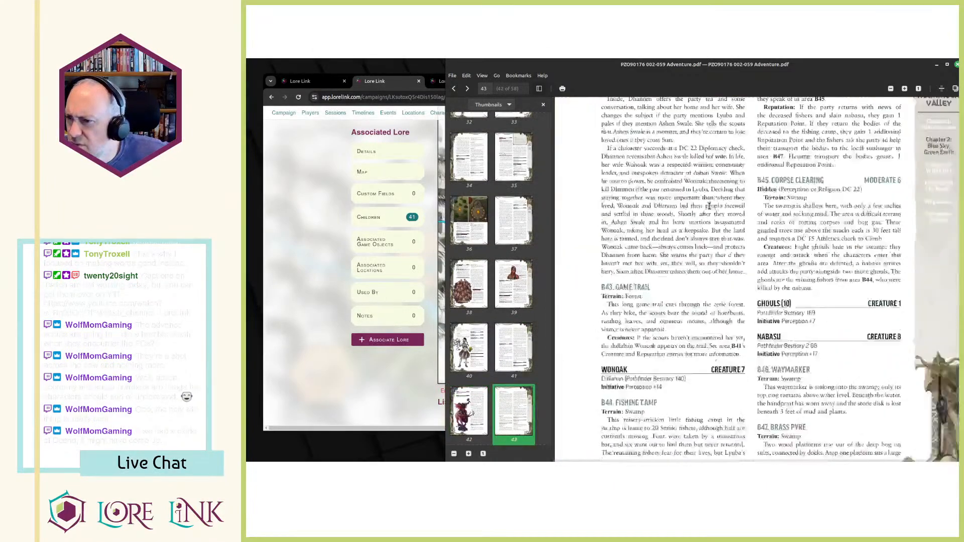
pyautogui.scroll(-12, 709, 205)
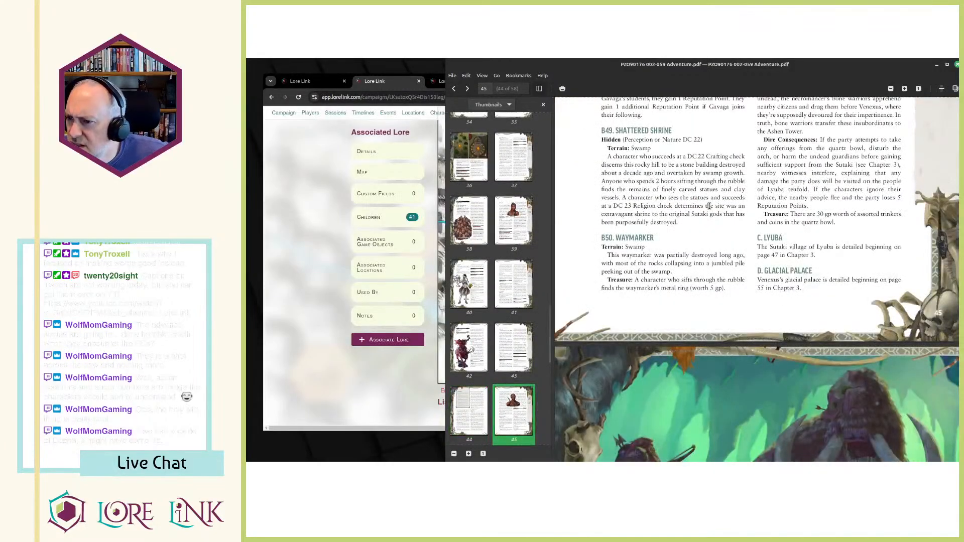
pyautogui.scroll(-5, 710, 206)
pyautogui.scroll(5, 710, 206)
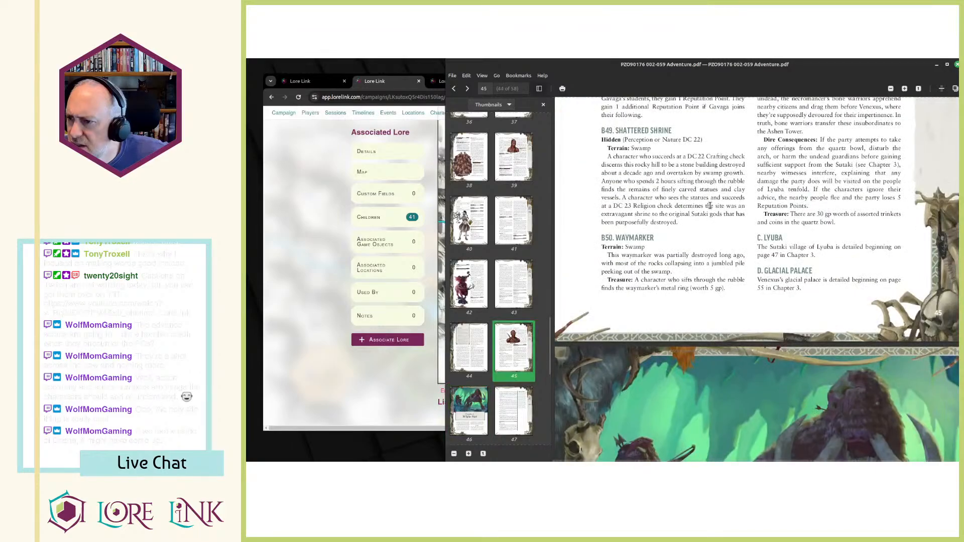
pyautogui.scroll(3, 710, 205)
pyautogui.scroll(-5, 676, 287)
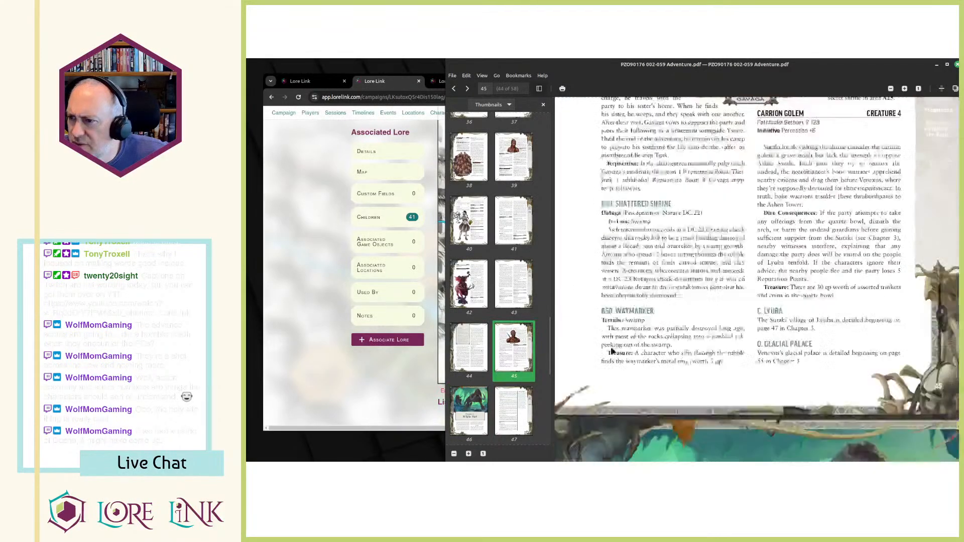
pyautogui.scroll(2, 676, 287)
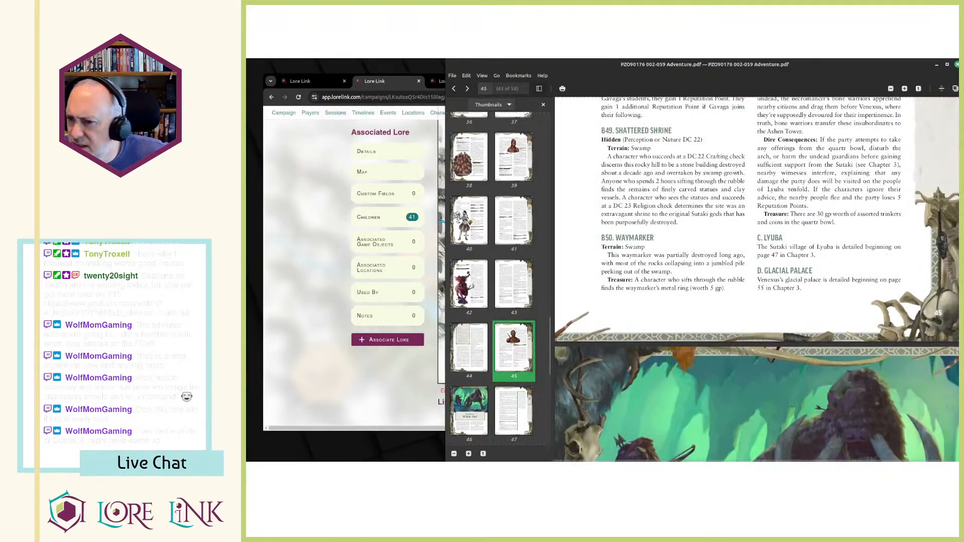
# Compare the eastern hexes of Lore Link's Lost Mammoth Valley map with the B49, B50 and B51 entries on PDF page 45.
pyautogui.click(394, 404)
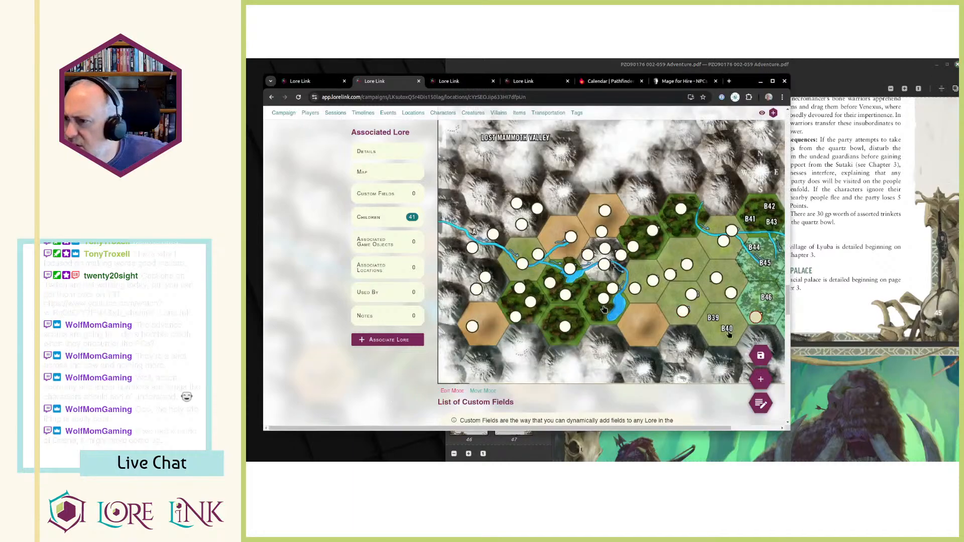
pyautogui.click(746, 429)
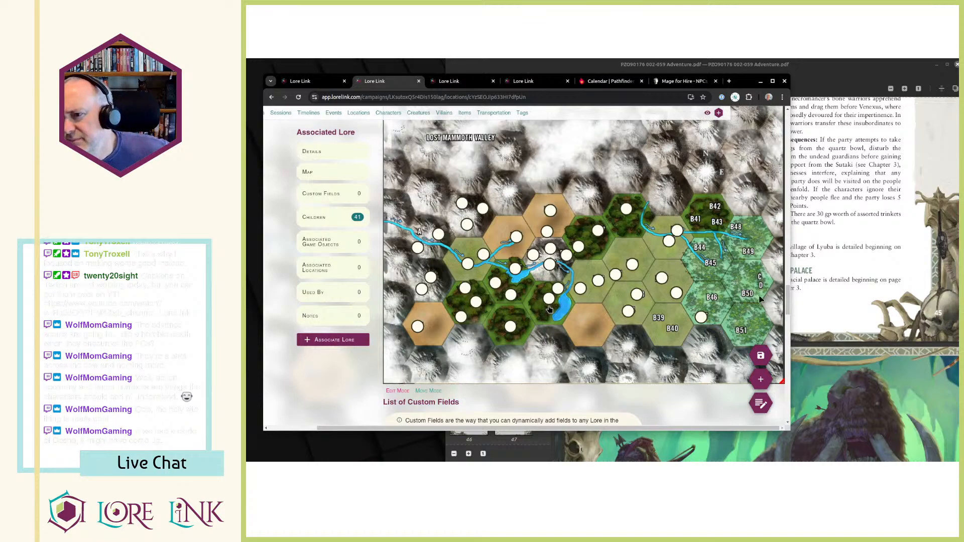
pyautogui.click(827, 282)
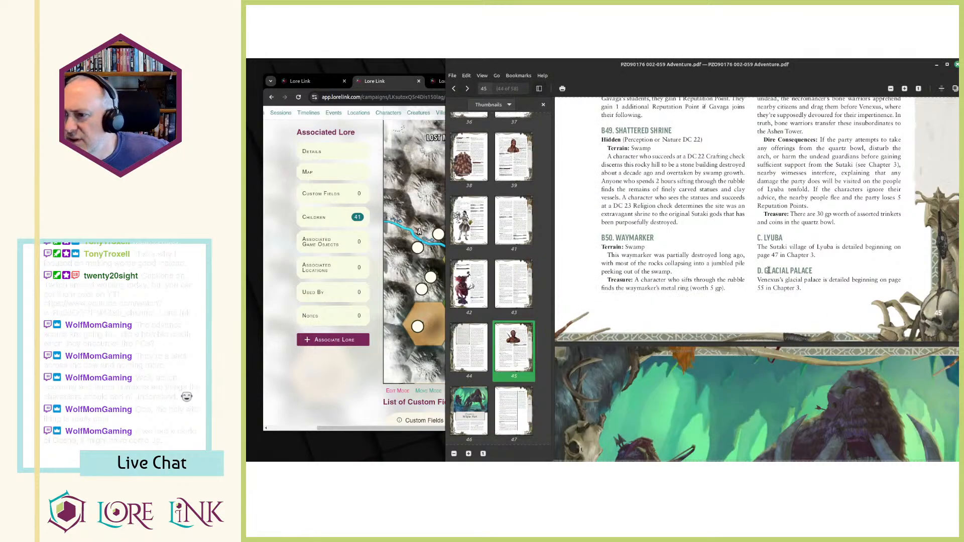
pyautogui.scroll(5, 722, 256)
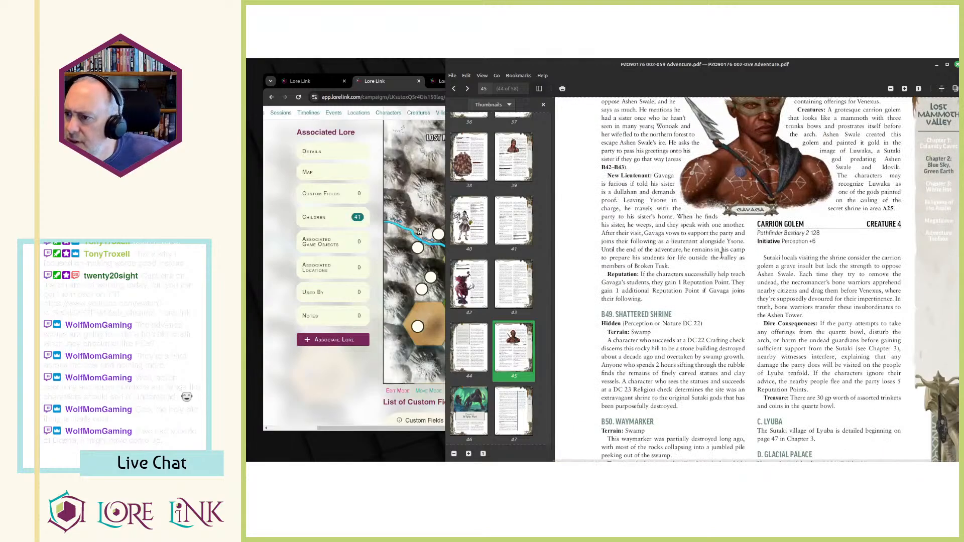
pyautogui.scroll(-4, 721, 256)
pyautogui.scroll(1, 608, 301)
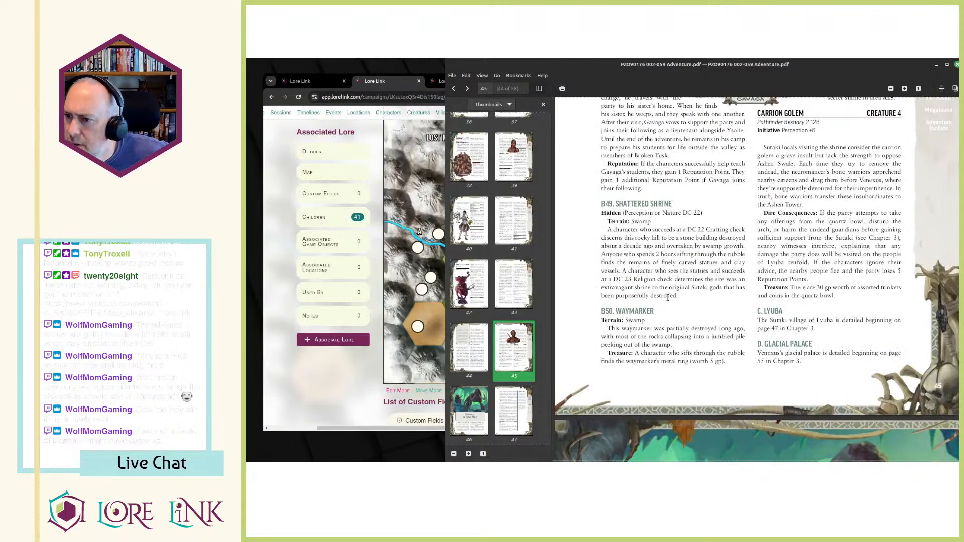
pyautogui.scroll(5, 668, 297)
pyautogui.scroll(3, 672, 296)
pyautogui.moveTo(761, 227); pyautogui.dragTo(840, 279)
pyautogui.click(840, 279)
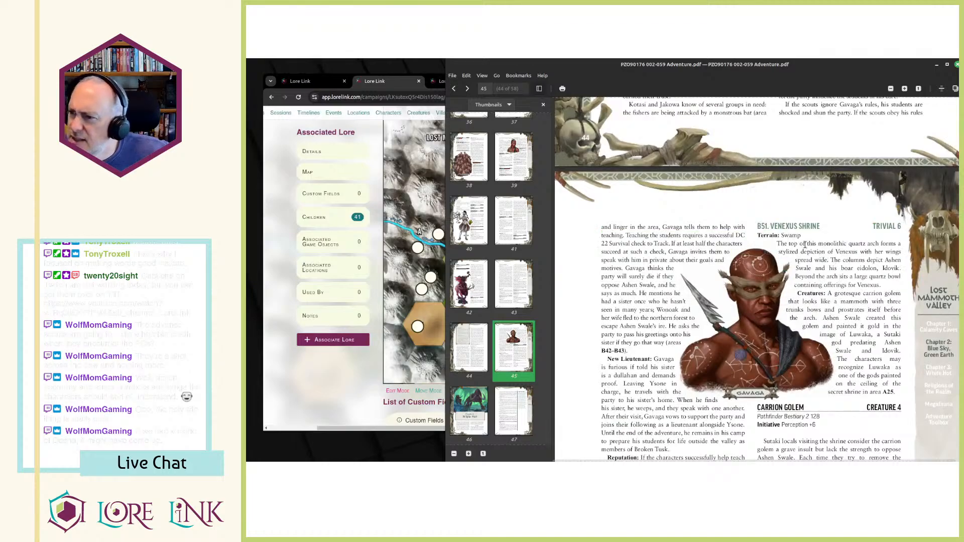
# Read from the end of Chapter 2 into the Chapter 3: White Hot introduction about Lyuba and areas C and D.
pyautogui.scroll(-5, 806, 245)
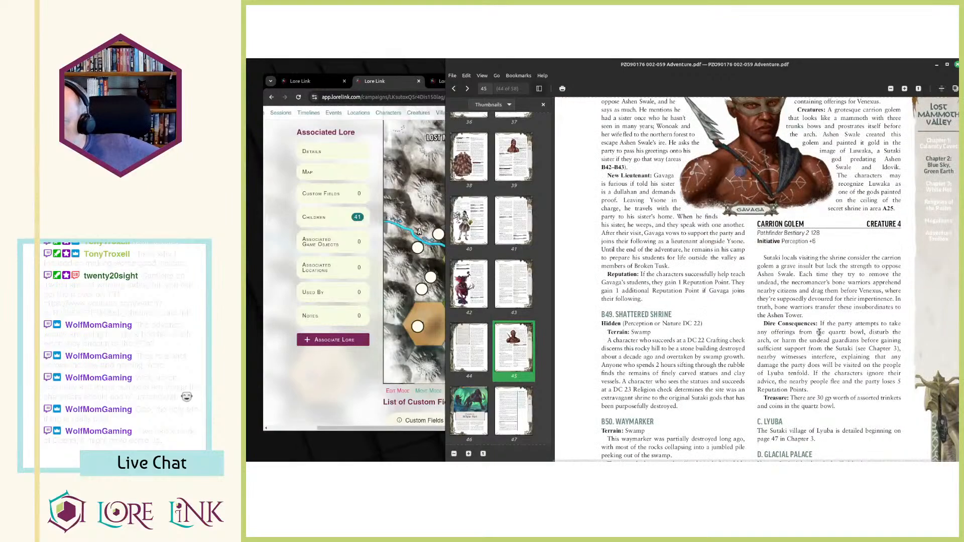
pyautogui.scroll(-2, 818, 334)
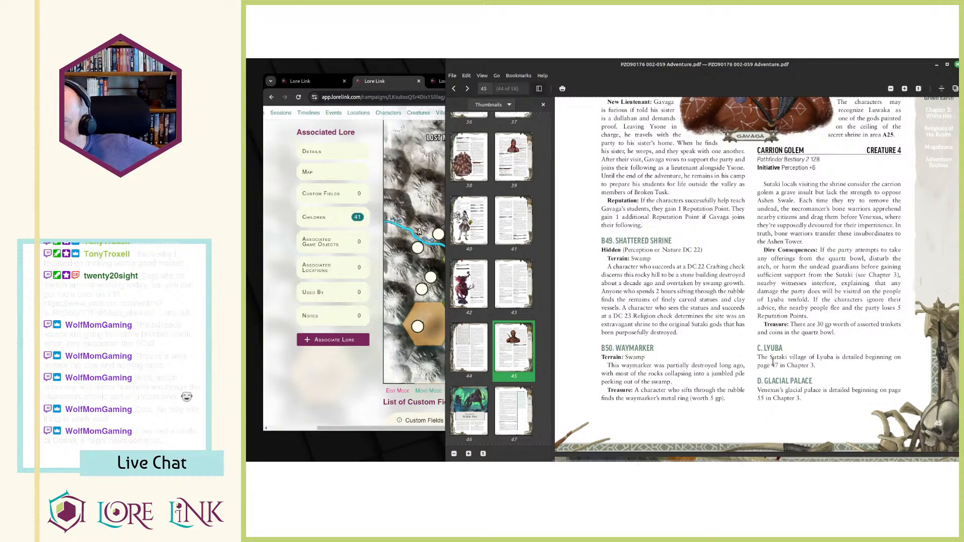
pyautogui.scroll(-10, 761, 368)
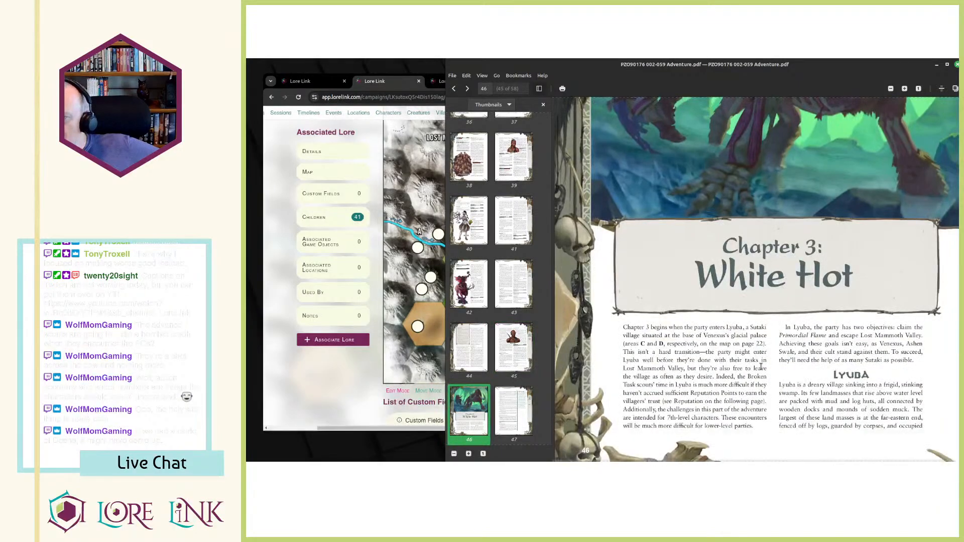
pyautogui.scroll(-2, 752, 350)
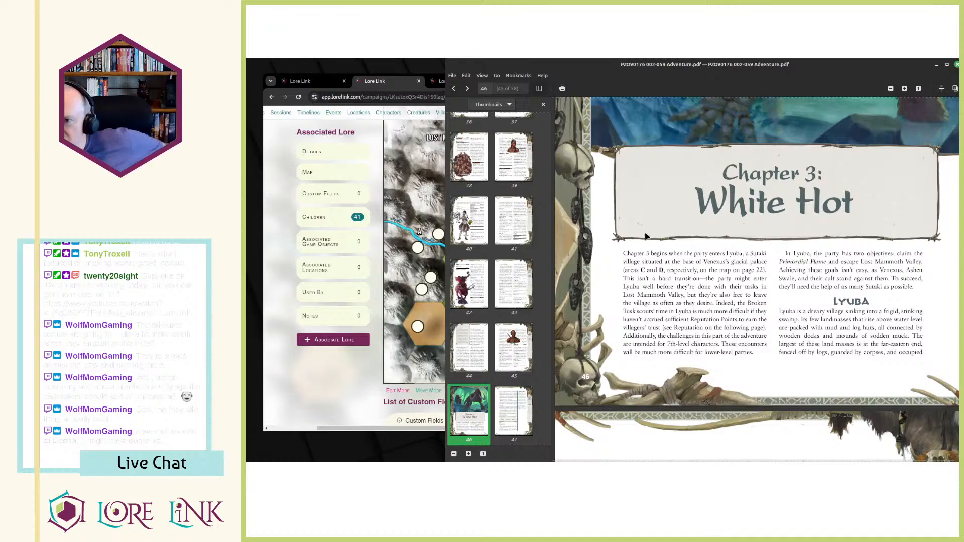
pyautogui.moveTo(681, 260); pyautogui.dragTo(713, 280)
pyautogui.click(714, 285)
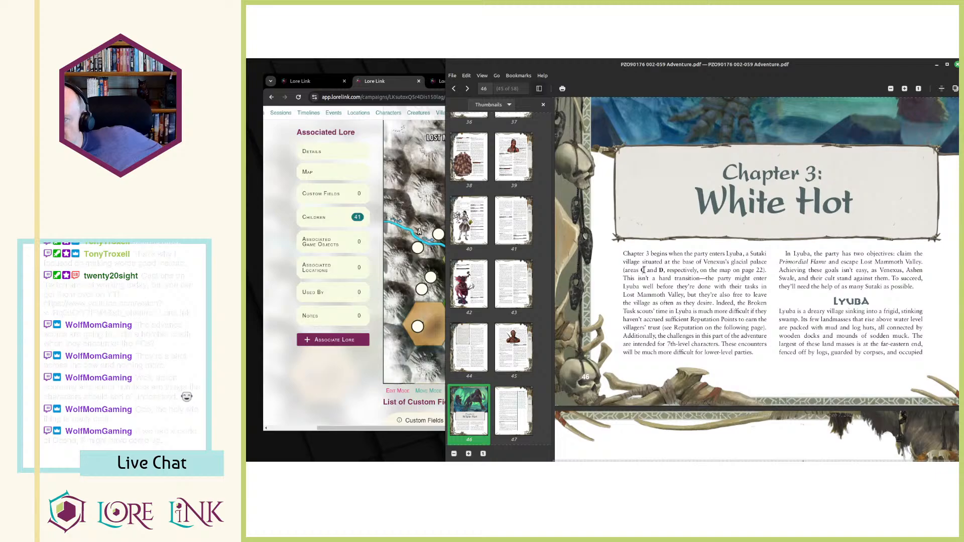
pyautogui.moveTo(664, 250); pyautogui.dragTo(693, 301)
pyautogui.scroll(15, 857, 269)
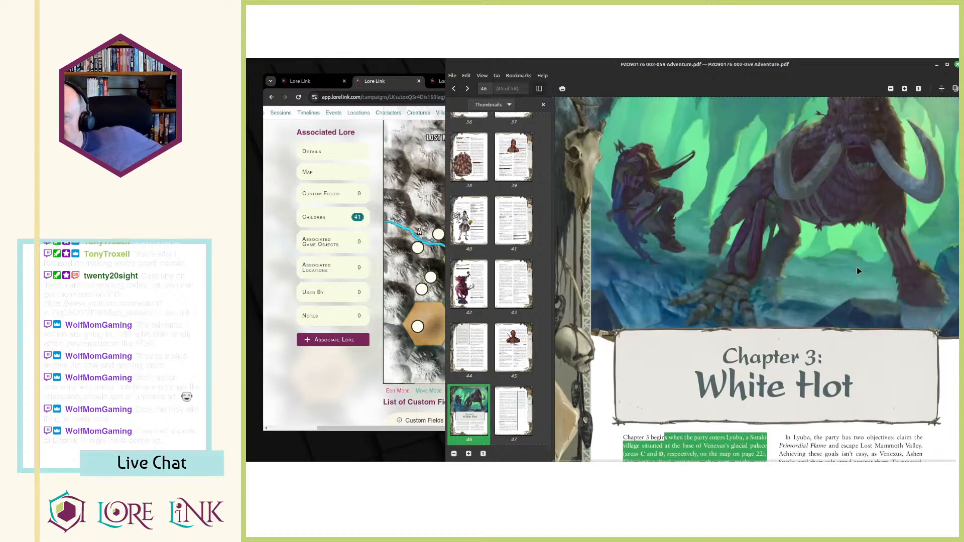
# Select the village name Lyuba in the area C entry on PDF page 45 and return to Lore Link's Lost Mammoth Valley location.
pyautogui.moveTo(757, 344); pyautogui.dragTo(803, 365)
pyautogui.click(804, 373)
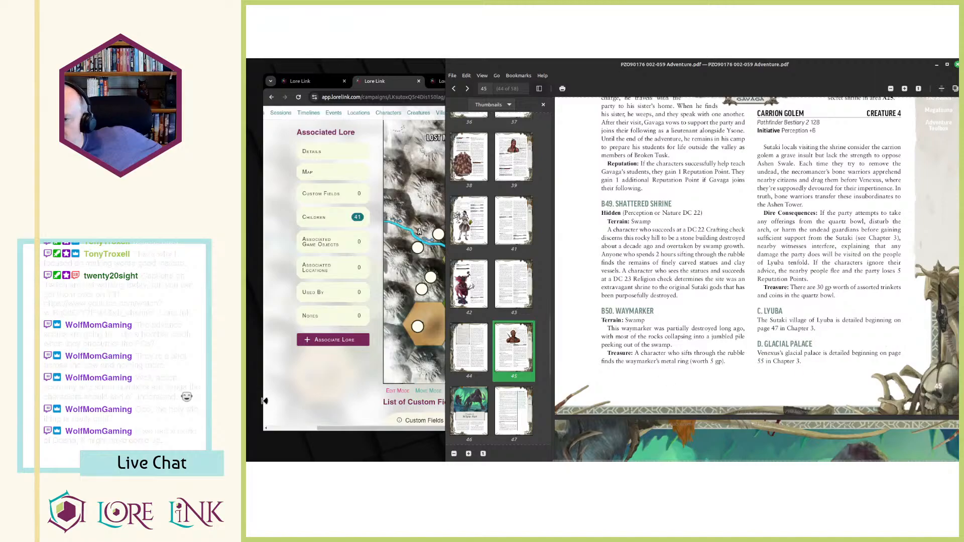
pyautogui.click(310, 397)
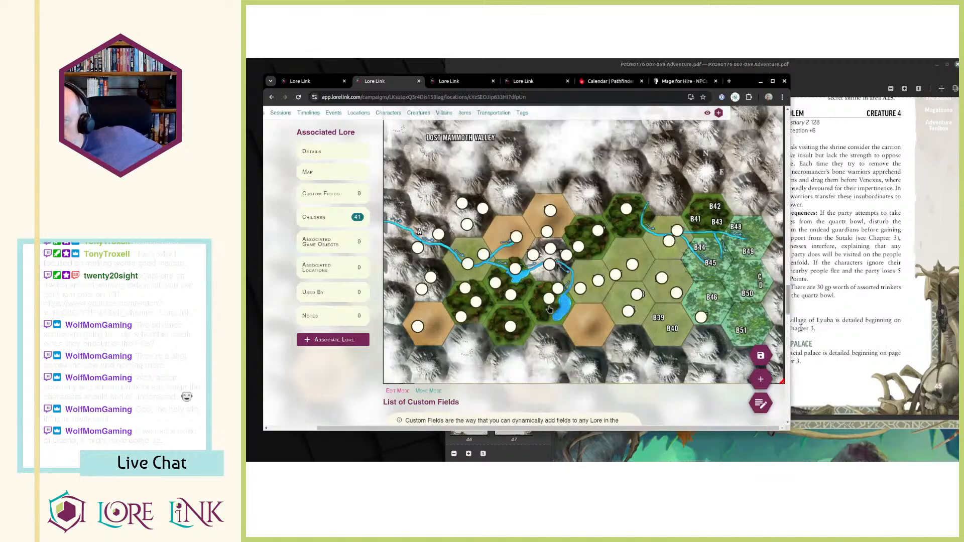
pyautogui.click(798, 323)
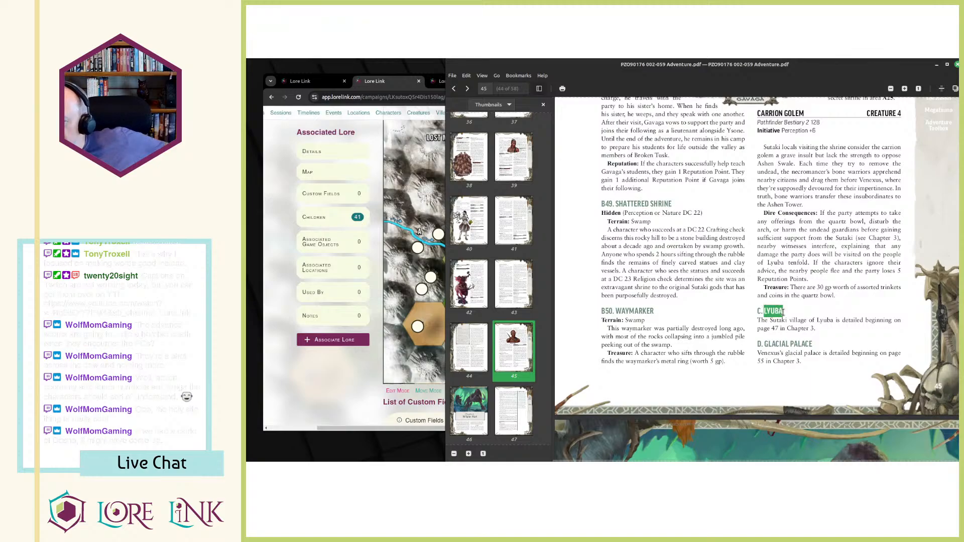
pyautogui.doubleClick(821, 320)
pyautogui.hotkey('ctrl', 'c')
pyautogui.click(389, 392)
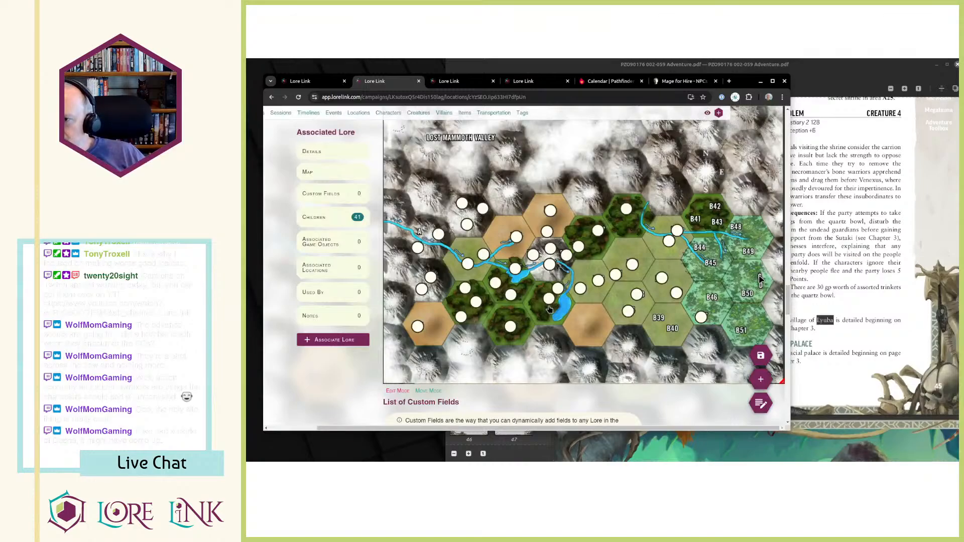
pyautogui.click(761, 379)
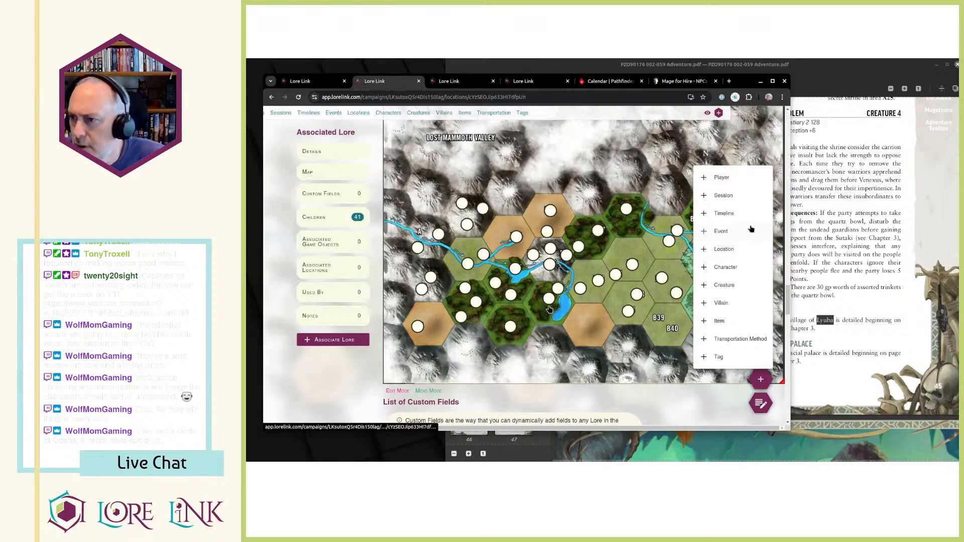
pyautogui.click(724, 250)
pyautogui.click(658, 169)
pyautogui.hotkey('ctrl', 'v')
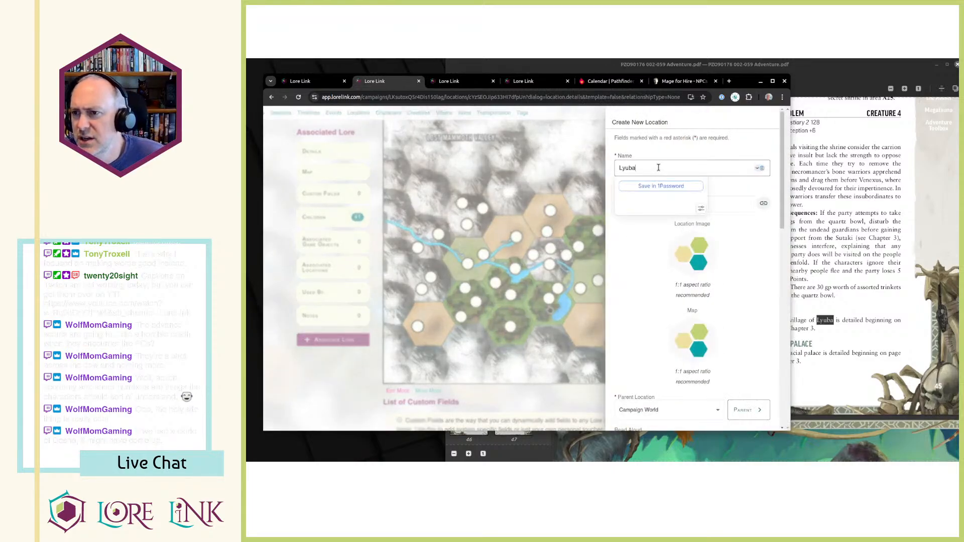
pyautogui.click(665, 285)
pyautogui.click(661, 167)
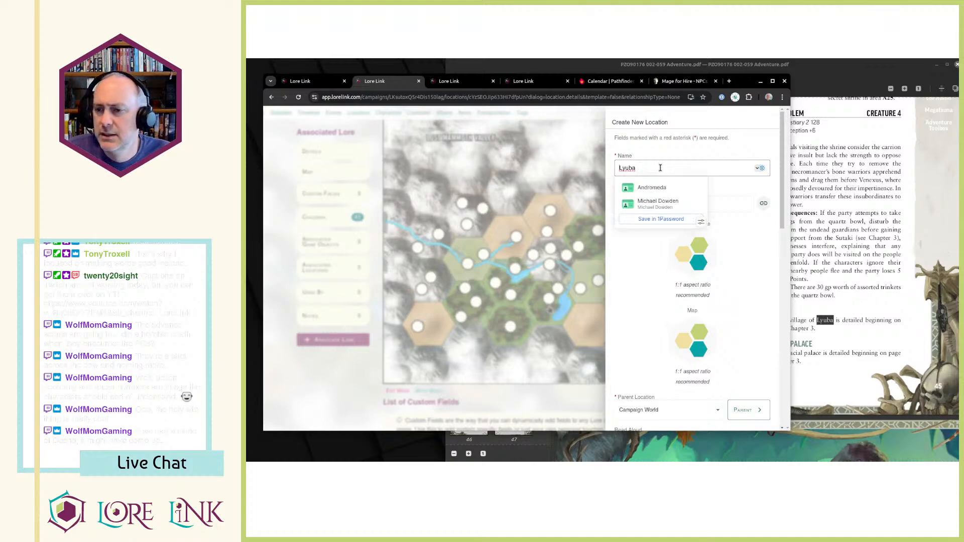
pyautogui.write('C -')
pyautogui.click(630, 275)
pyautogui.scroll(-2, 656, 266)
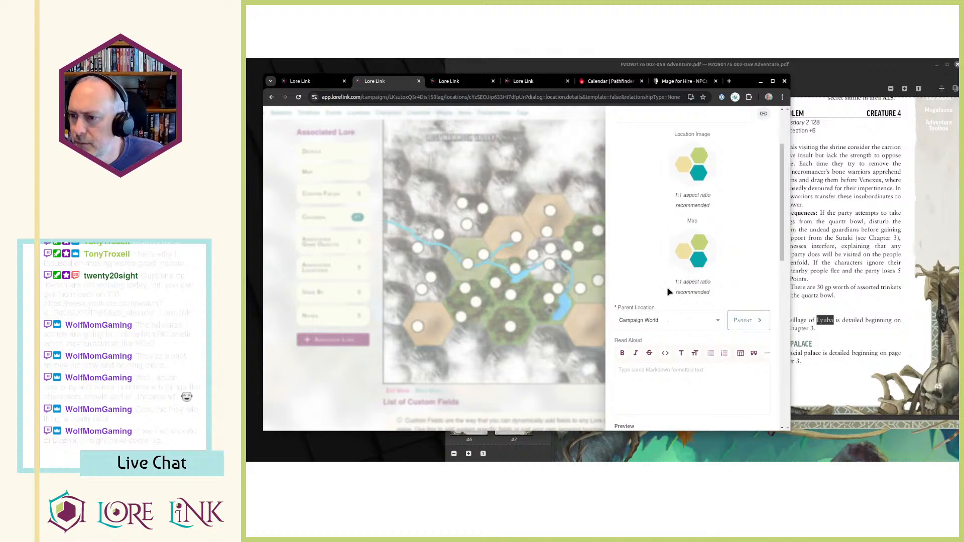
pyautogui.click(663, 323)
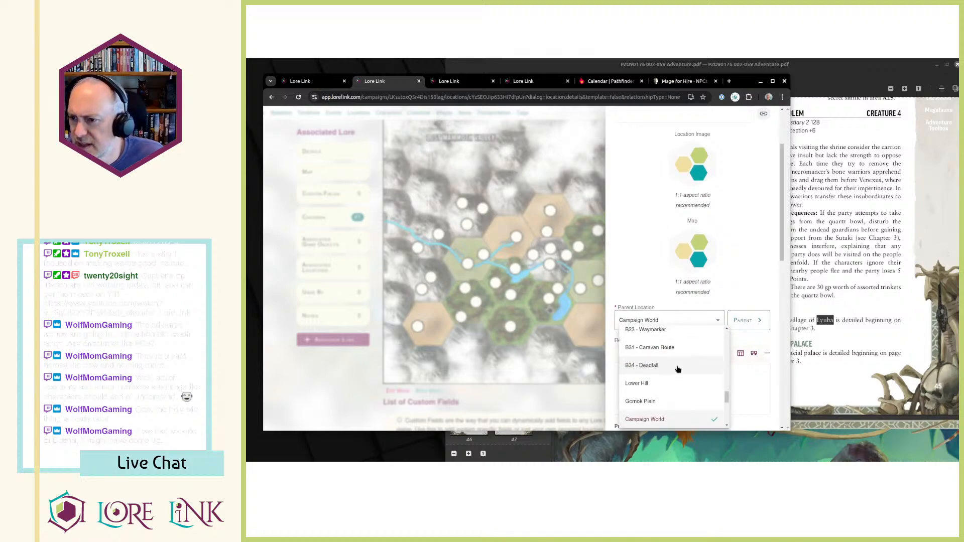
pyautogui.press('Escape')
# From the Locations hierarchy, start a new child location of Lost Mammoth Valley named "C - Lyuba".
pyautogui.hotkey('ctrl', 'Tab')
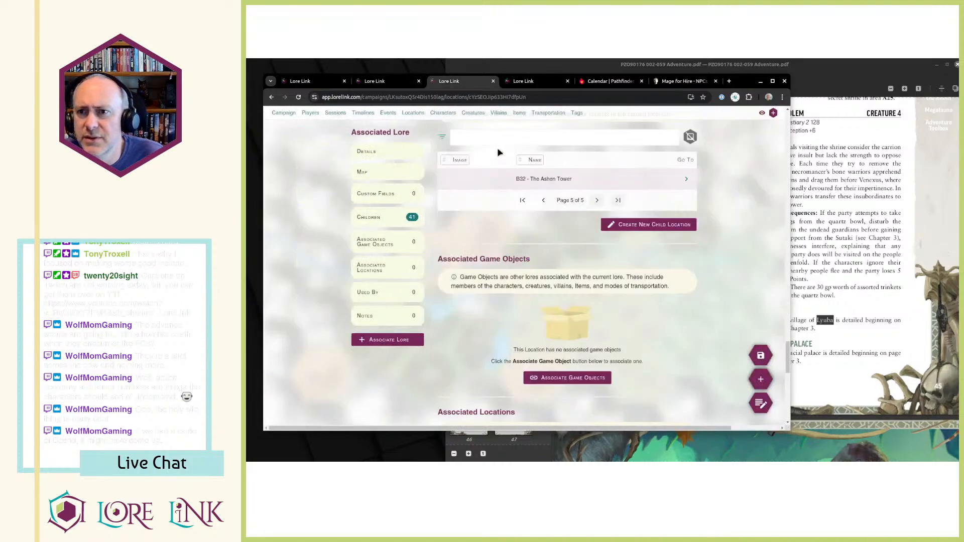
pyautogui.scroll(3, 452, 151)
pyautogui.click(412, 114)
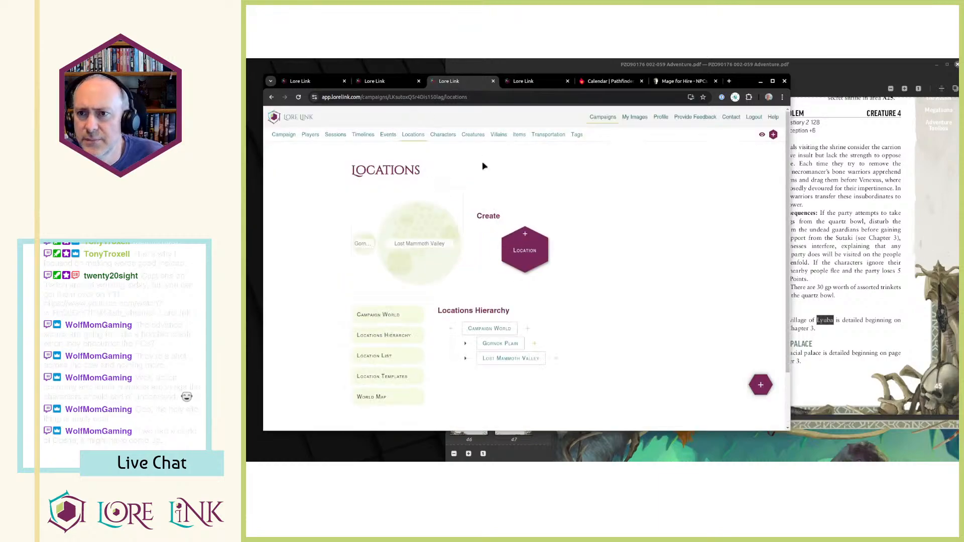
pyautogui.scroll(-1, 558, 351)
pyautogui.click(556, 314)
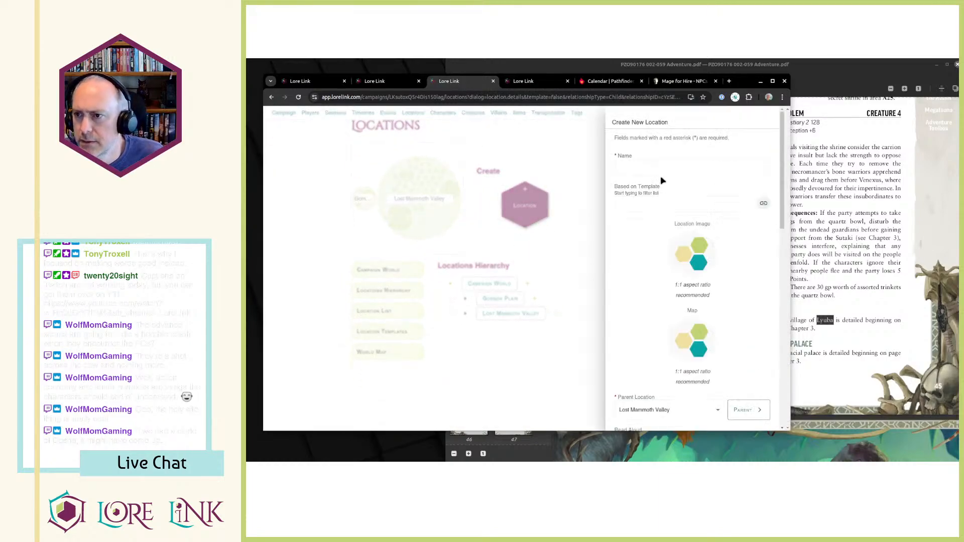
pyautogui.write('C - Lyuba')
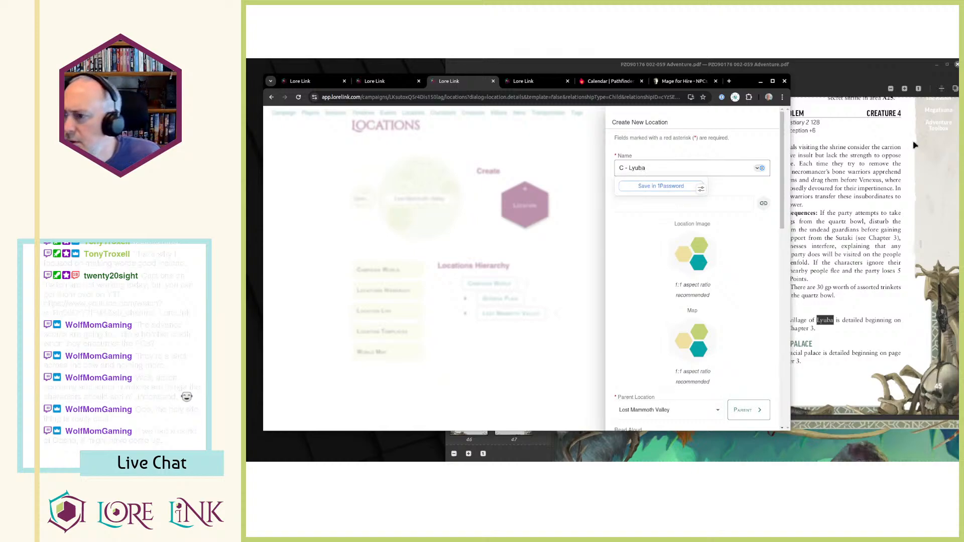
# Copy the sentence under C. Lyuba on PDF page 45 into the new location's Description.
pyautogui.click(829, 284)
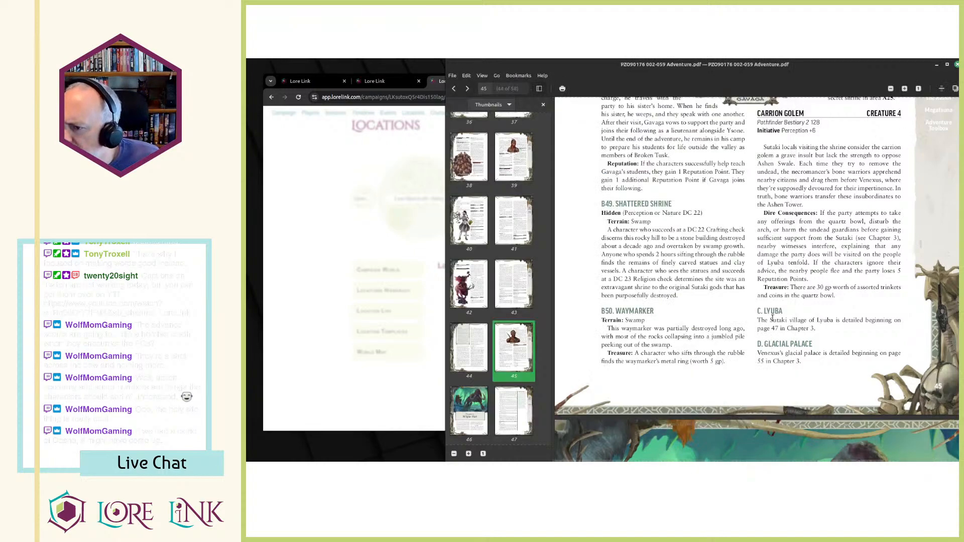
pyautogui.moveTo(757, 321); pyautogui.dragTo(819, 330)
pyautogui.hotkey('ctrl', 'c')
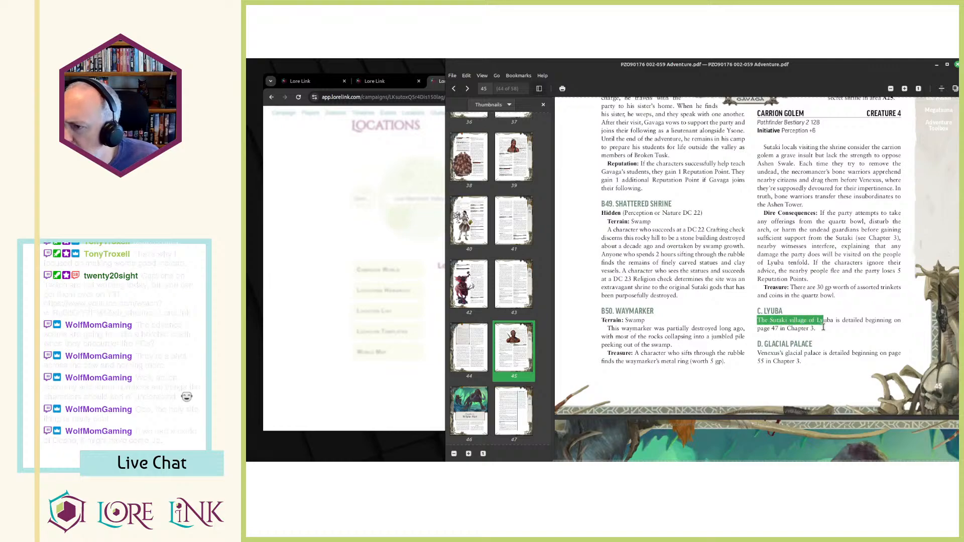
pyautogui.hotkey('alt', 'Tab')
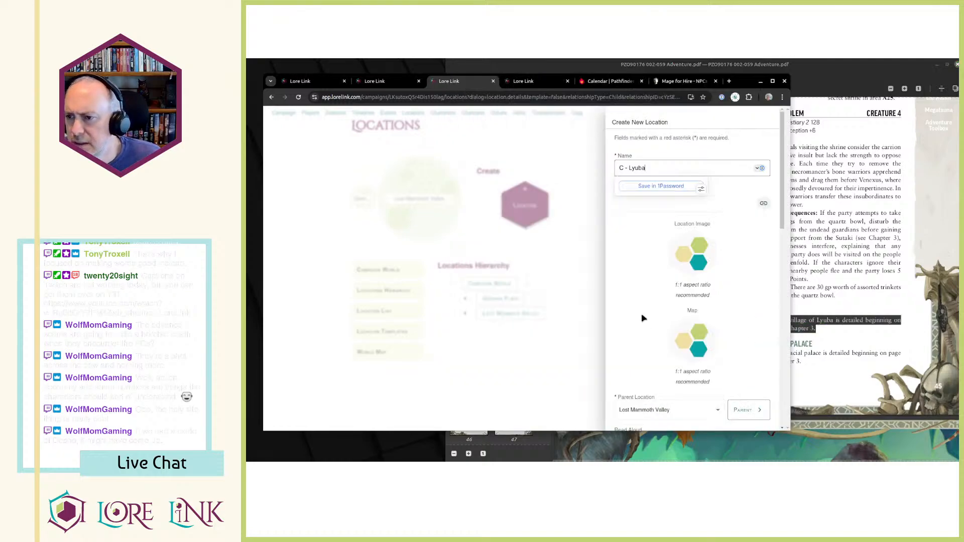
pyautogui.scroll(-5, 643, 322)
pyautogui.scroll(-1, 643, 321)
pyautogui.hotkey('ctrl', 'v')
pyautogui.scroll(6, 645, 314)
pyautogui.scroll(-6, 648, 313)
pyautogui.scroll(-2, 649, 316)
pyautogui.scroll(-2, 648, 312)
pyautogui.scroll(4, 648, 312)
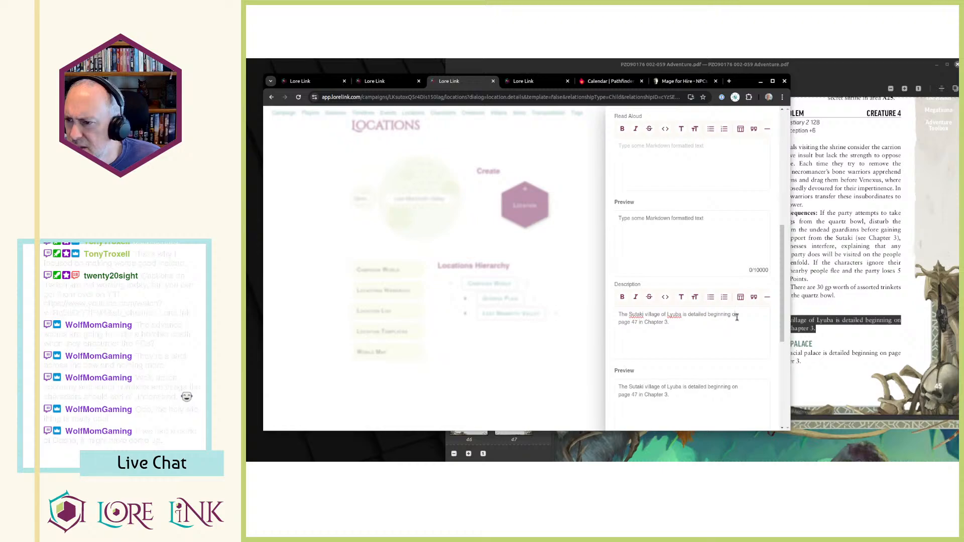
# Shorten the description to "The Sutaki village of Lyuba is detailed beginning in Chapter 3." and save the location.
pyautogui.hotkey('ctrl', 'shift', 'Right')
pyautogui.hotkey('ctrl', 'shift', 'Right')
pyautogui.press('BackSpace')
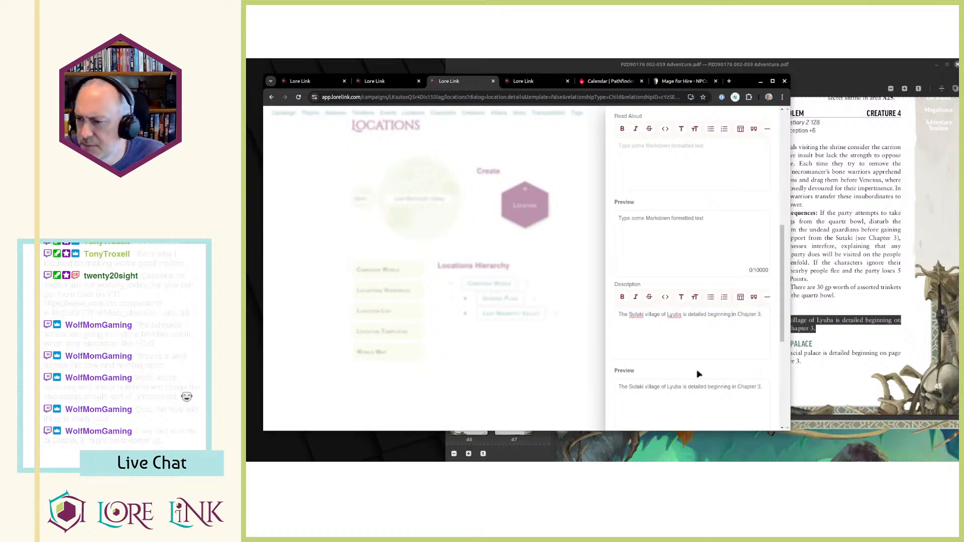
pyautogui.scroll(-5, 684, 279)
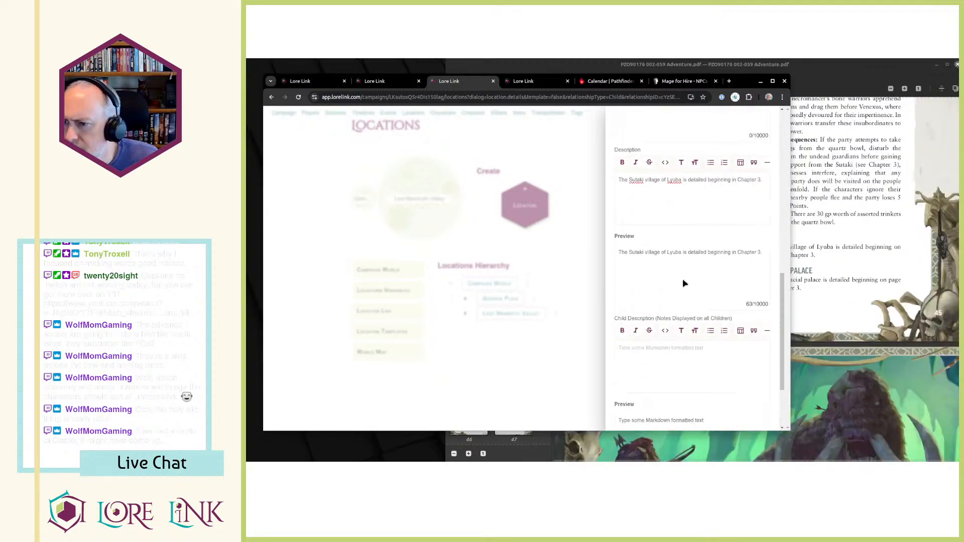
pyautogui.click(752, 407)
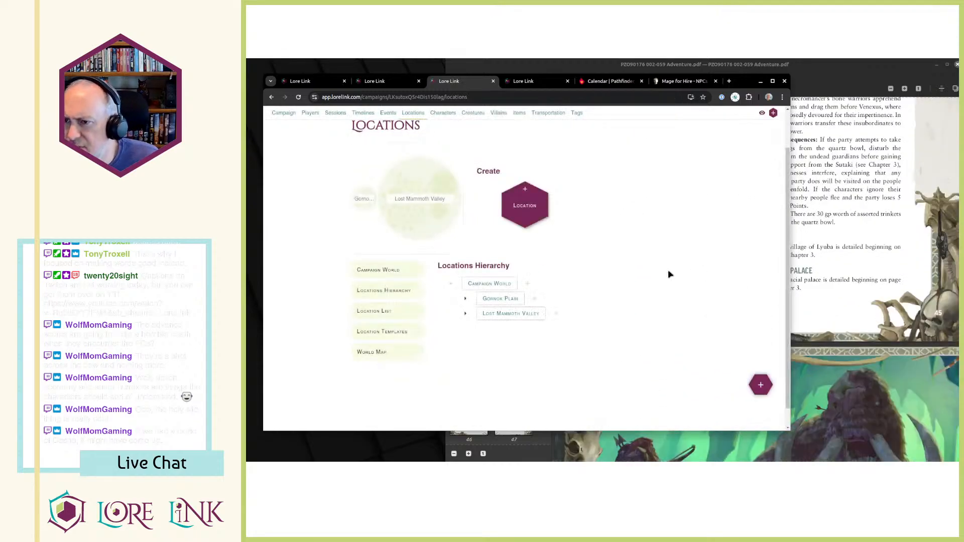
# Return to the Lost Mammoth Valley location page with its hex map.
pyautogui.hotkey('ctrl', 'Tab')
pyautogui.hotkey('ctrl', 'shift', 'Tab')
pyautogui.hotkey('ctrl', 'shift', 'Tab')
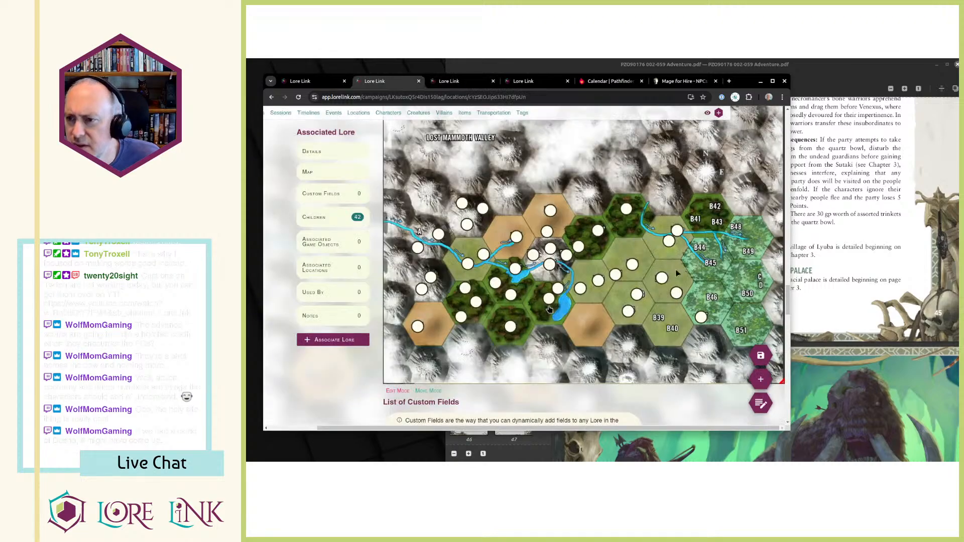
pyautogui.rightClick(761, 278)
pyautogui.click(763, 283)
pyautogui.press('Escape')
pyautogui.press('Escape')
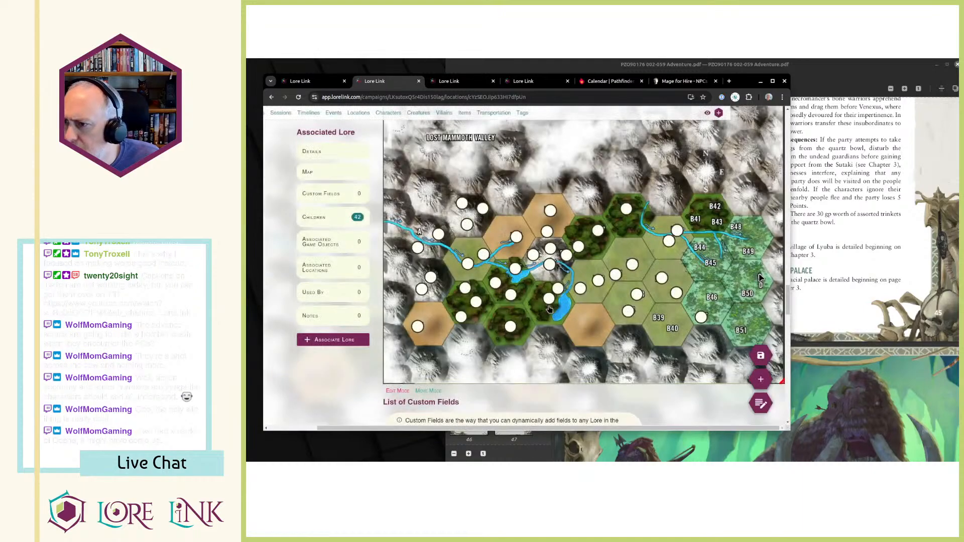
# Add a hotspot for C - Lyuba at the C label in the easternmost swamp hexes of the map.
pyautogui.rightClick(761, 278)
pyautogui.click(763, 283)
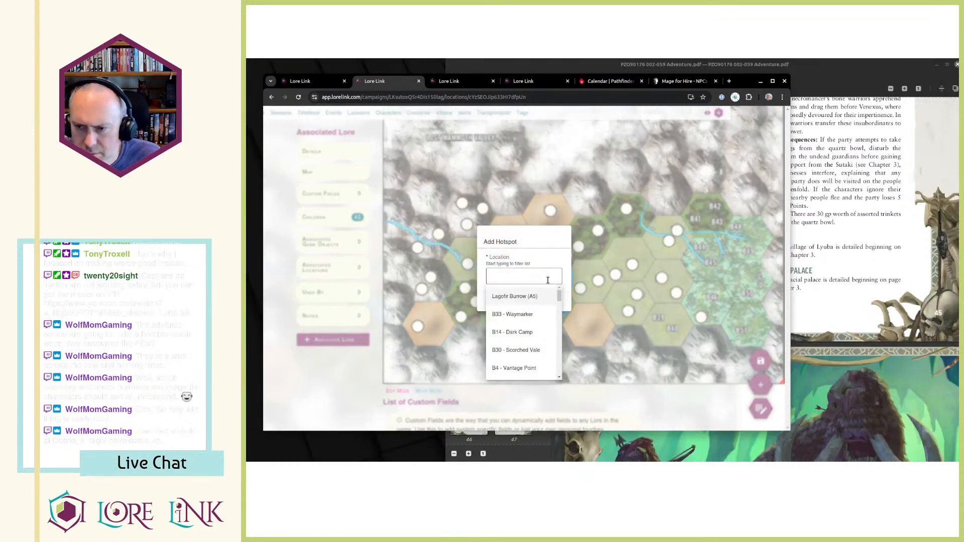
pyautogui.moveTo(559, 297); pyautogui.dragTo(563, 366)
pyautogui.scroll(5, 535, 364)
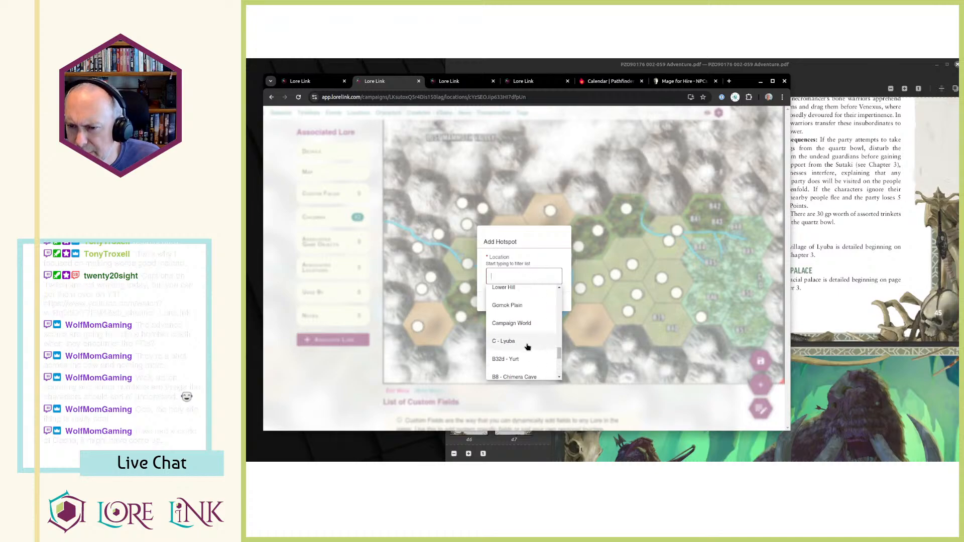
pyautogui.click(530, 347)
pyautogui.click(500, 300)
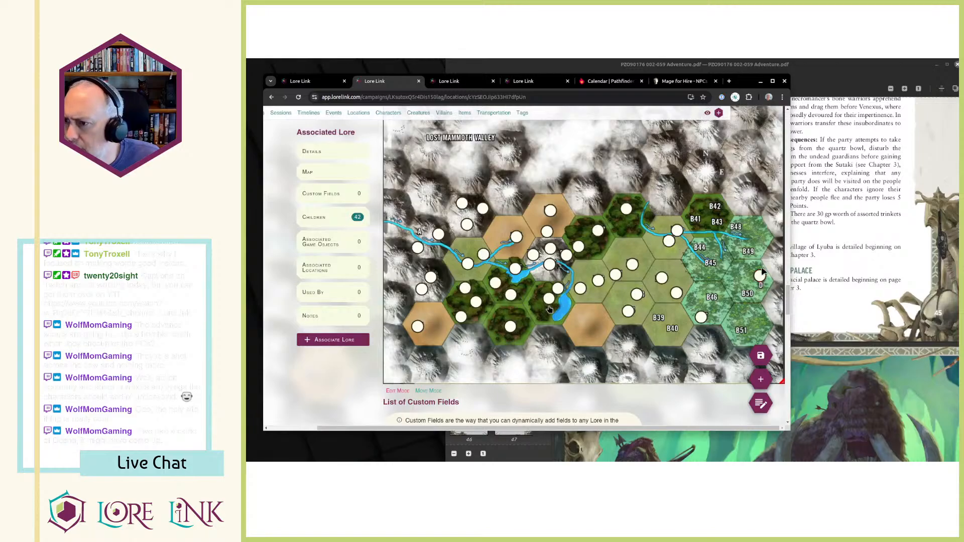
# Adjust the position of the C - Lyuba hotspot over the C label and return the map to edit mode.
pyautogui.click(764, 279)
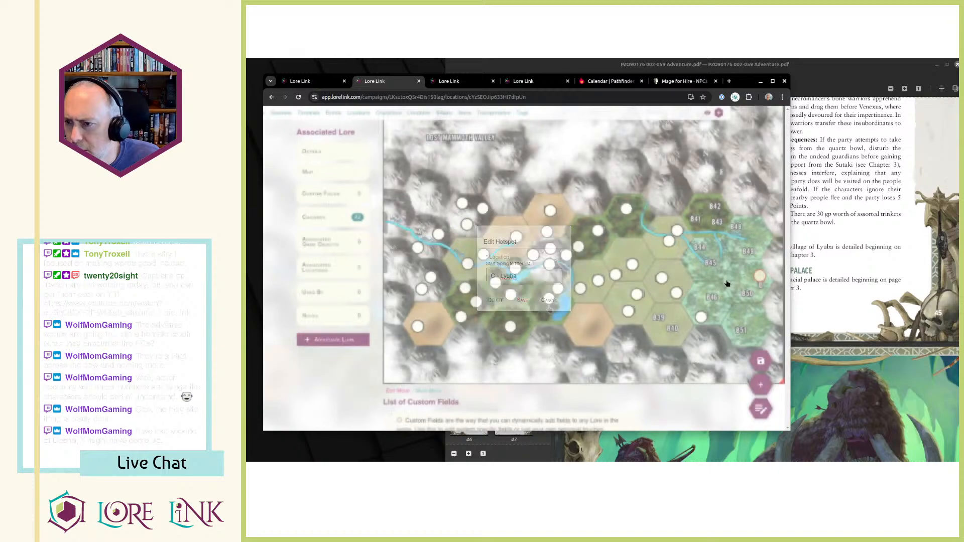
pyautogui.click(429, 392)
pyautogui.moveTo(760, 279); pyautogui.dragTo(763, 282)
pyautogui.click(398, 391)
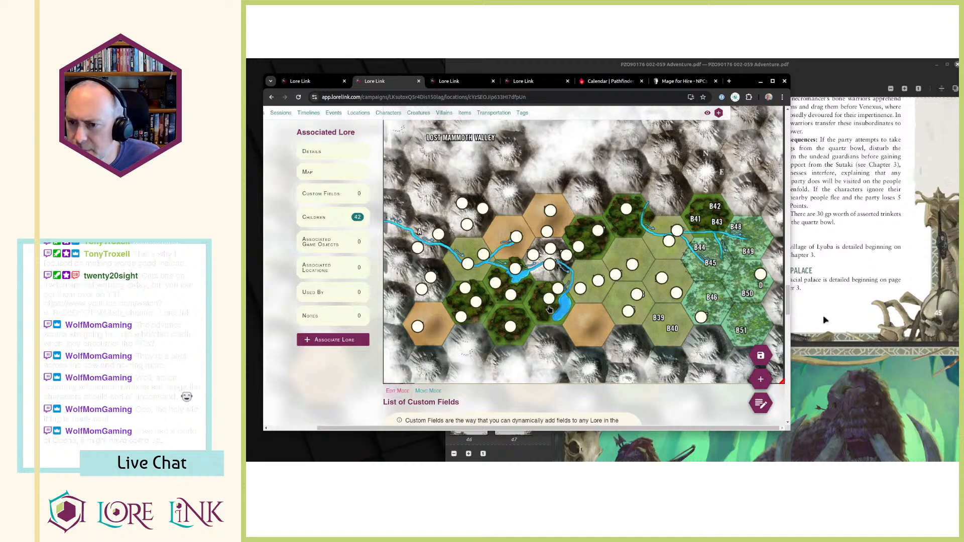
# Open a new hotspot at the D label and check the D. Glacial Palace entry on PDF page 45.
pyautogui.click(762, 287)
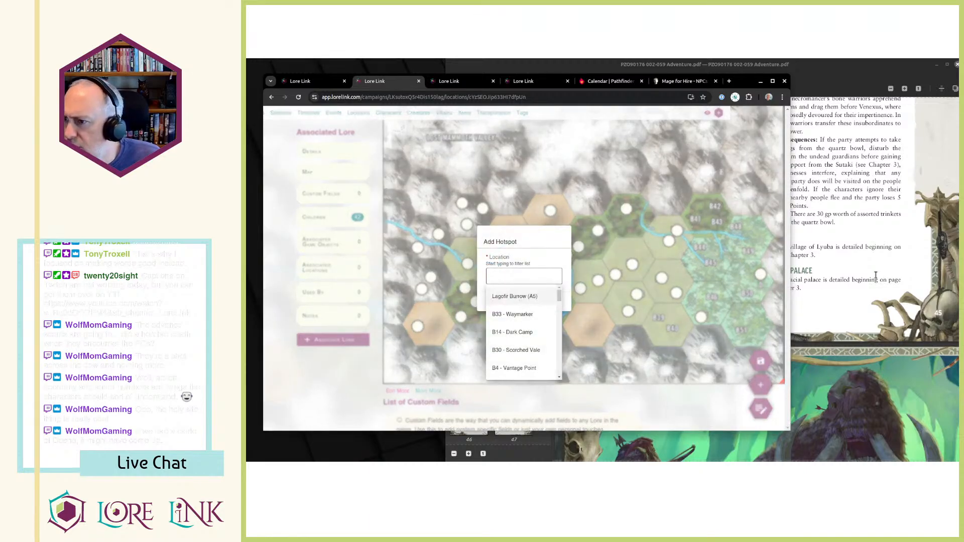
pyautogui.click(858, 279)
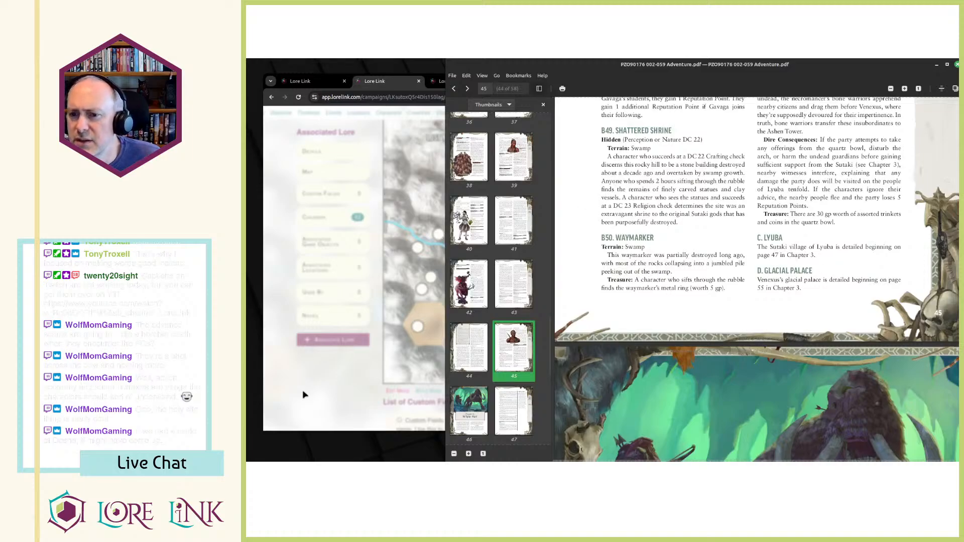
pyautogui.click(324, 400)
# From the Locations hierarchy, start another child location of Lost Mammoth Valley named "D - Glacial Palace".
pyautogui.click(454, 81)
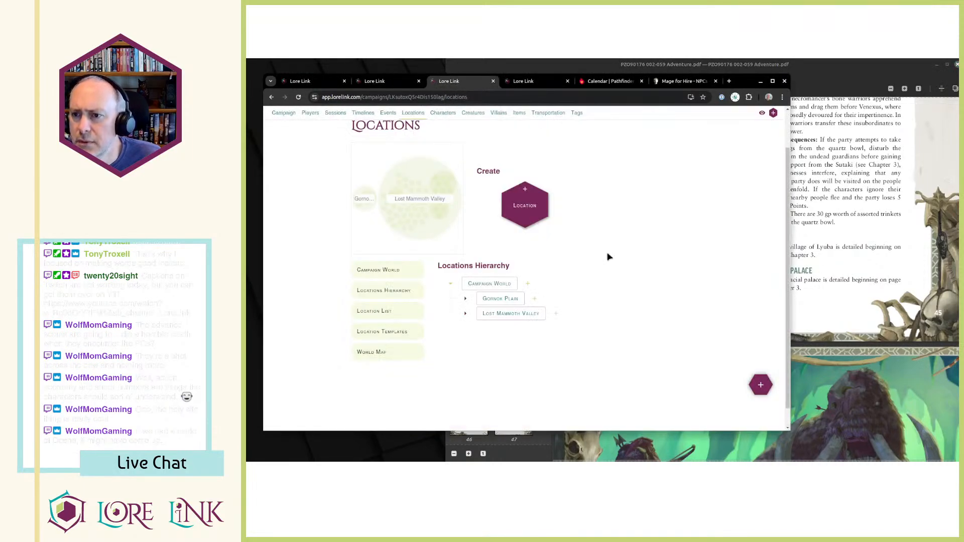
pyautogui.click(556, 315)
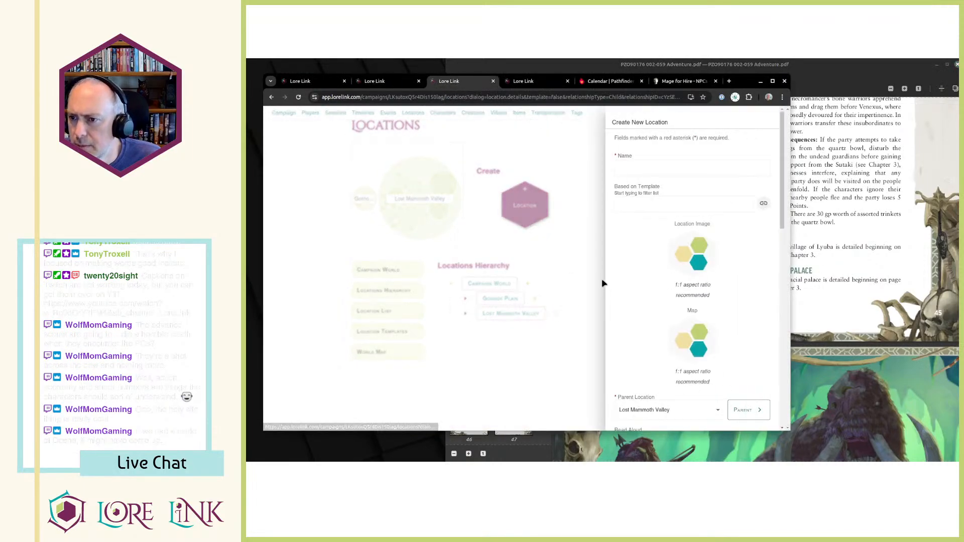
pyautogui.click(652, 168)
pyautogui.write('D - G')
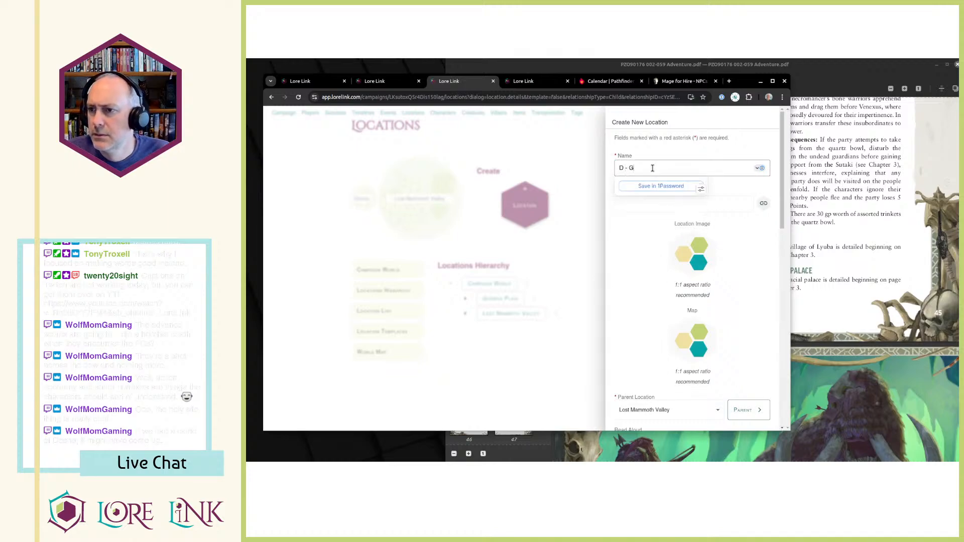
pyautogui.write('lacial Palace')
pyautogui.press('Tab')
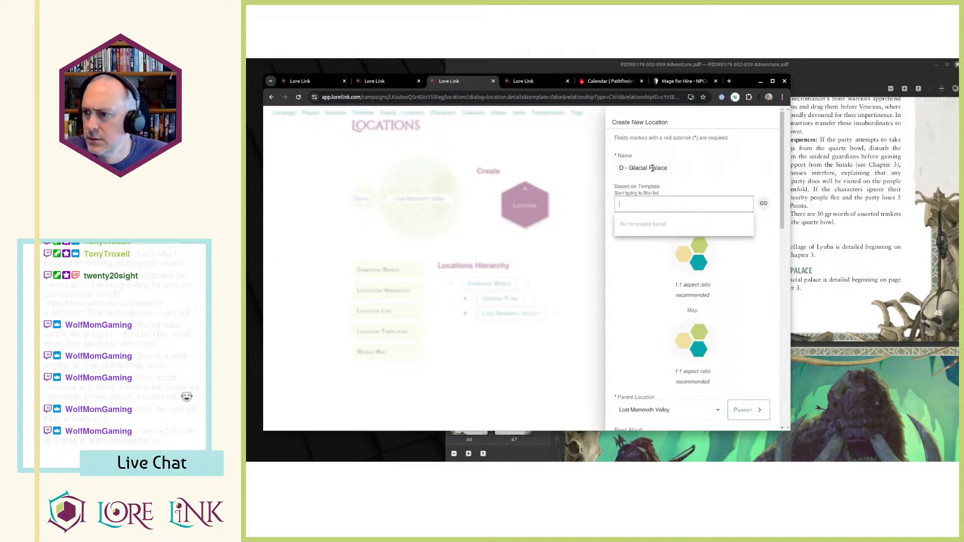
# Copy the sentence under D. Glacial Palace in the PDF into the new location's Description.
pyautogui.hotkey('alt', 'Tab')
pyautogui.moveTo(759, 282); pyautogui.dragTo(807, 289)
pyautogui.hotkey('ctrl', 'c')
pyautogui.hotkey('alt', 'Tab')
pyautogui.scroll(-5, 673, 307)
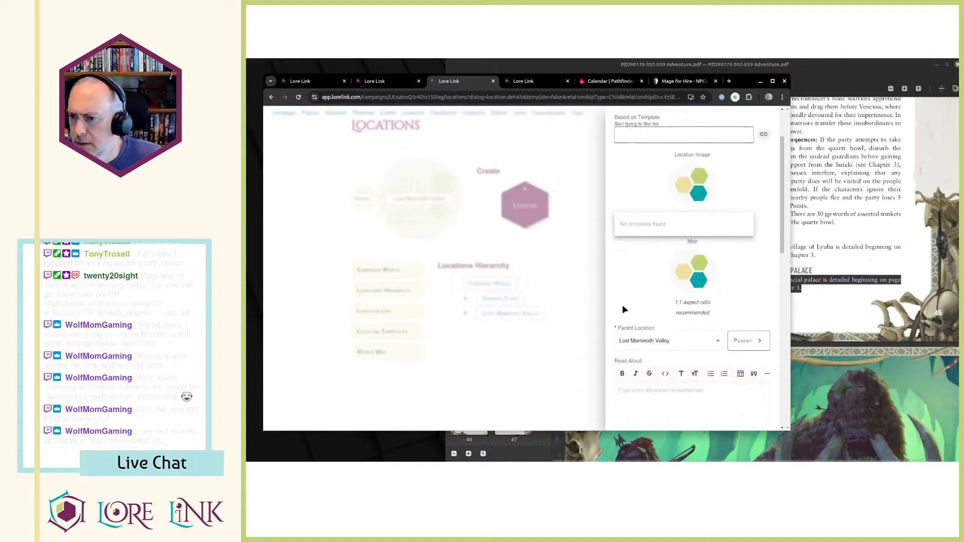
pyautogui.scroll(-2, 673, 307)
pyautogui.click(716, 362)
pyautogui.hotkey('ctrl', 'v')
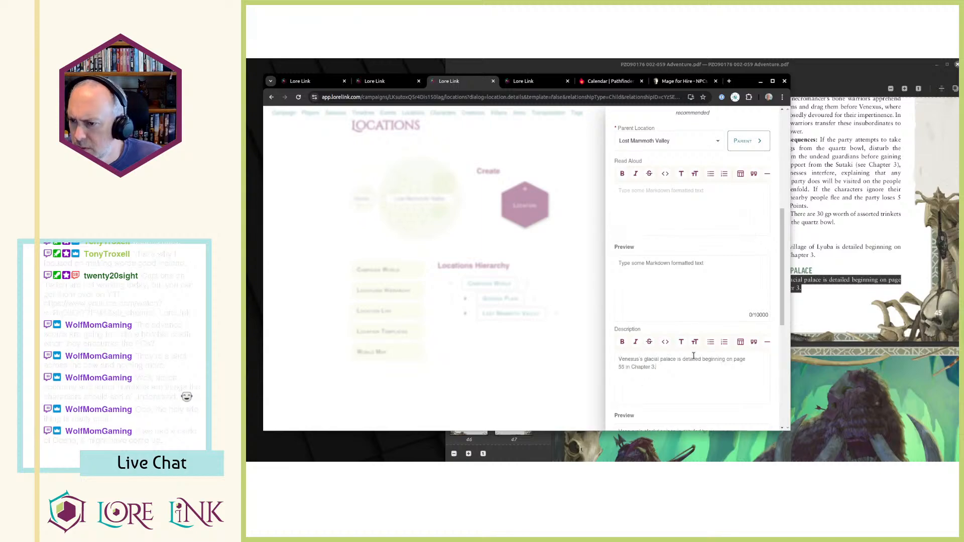
# Shorten the description to "Venexus's glacial palace is detailed beginning in Chapter 3." and save the location.
pyautogui.hotkey('shift', 'End')
pyautogui.press('BackSpace')
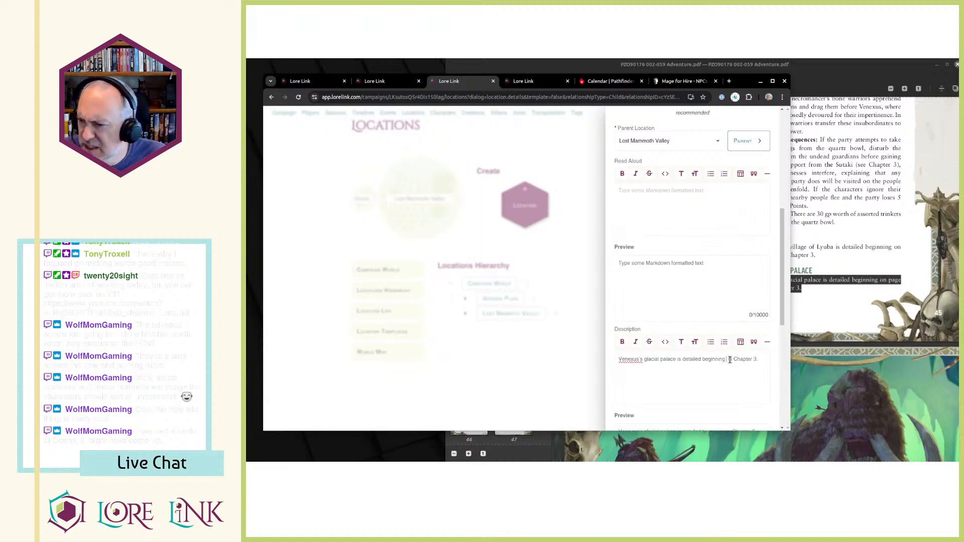
pyautogui.press('Delete')
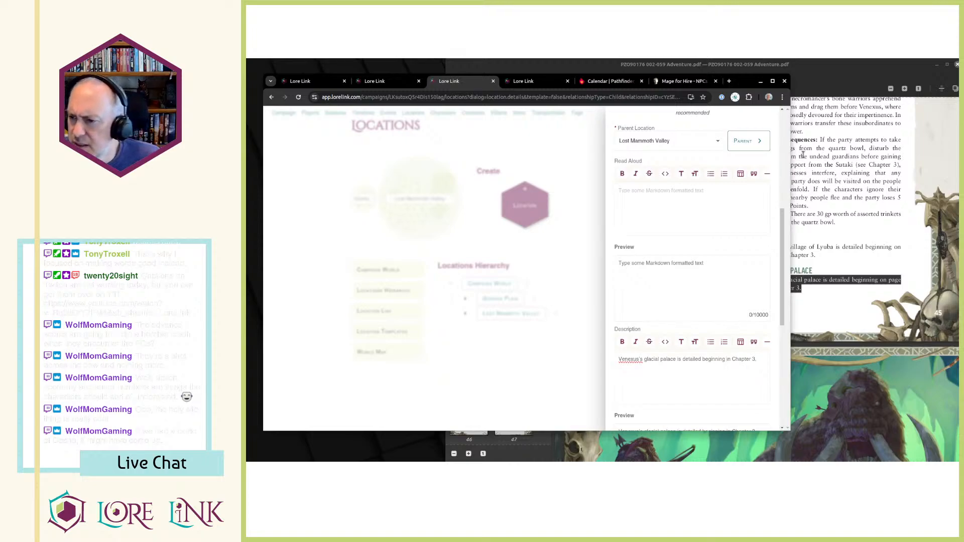
pyautogui.scroll(-5, 693, 321)
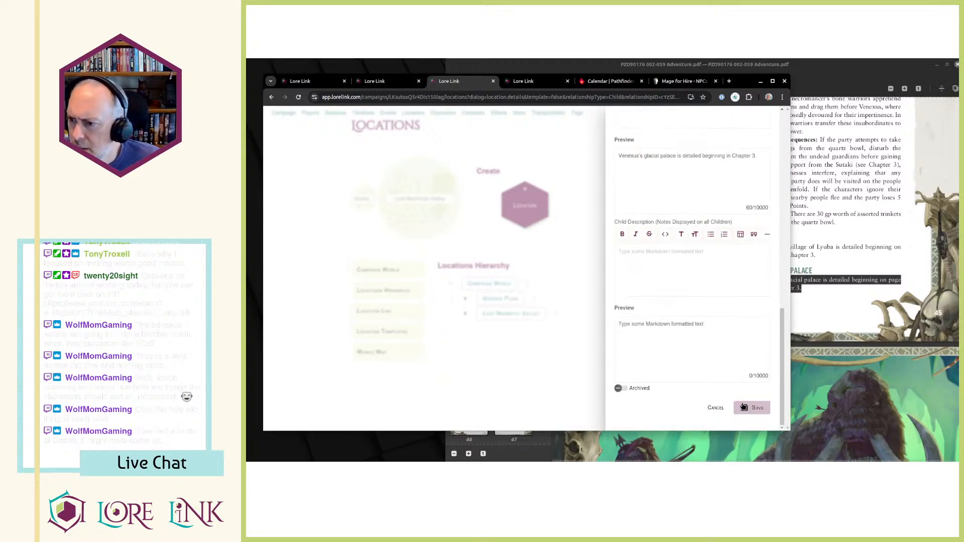
pyautogui.click(752, 408)
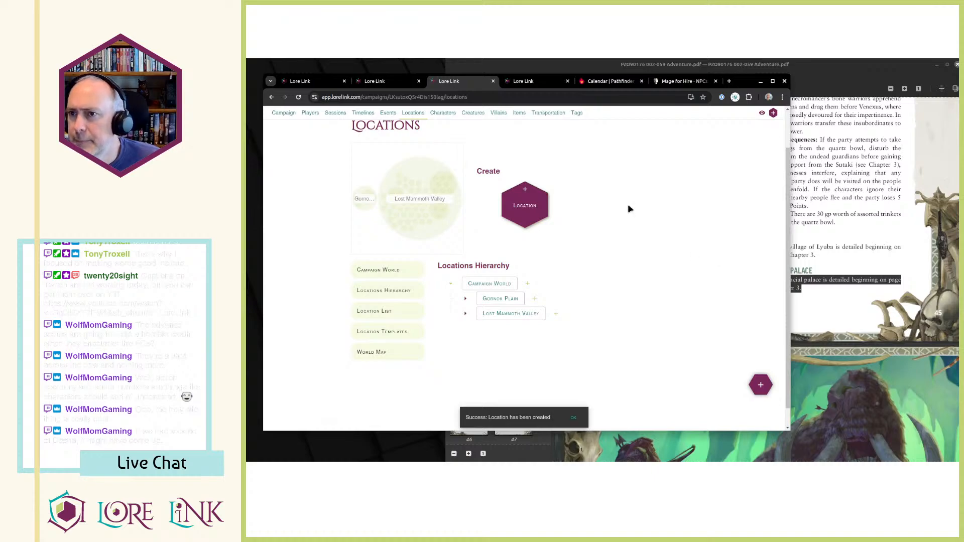
# Assign the D - Glacial Palace location to the new hotspot on the Lost Mammoth Valley map and add it.
pyautogui.hotkey('ctrl', 'shift', 'Tab')
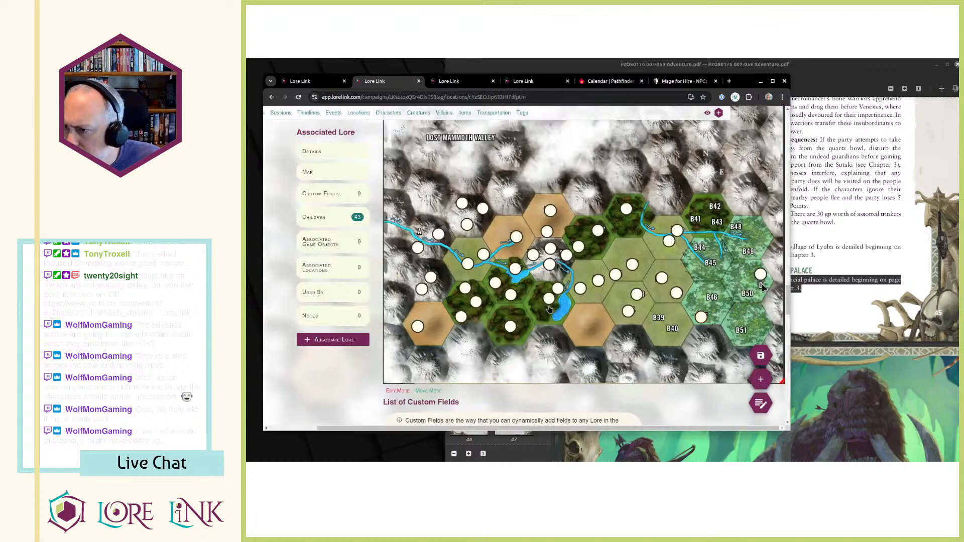
pyautogui.click(550, 310)
pyautogui.scroll(-3, 535, 317)
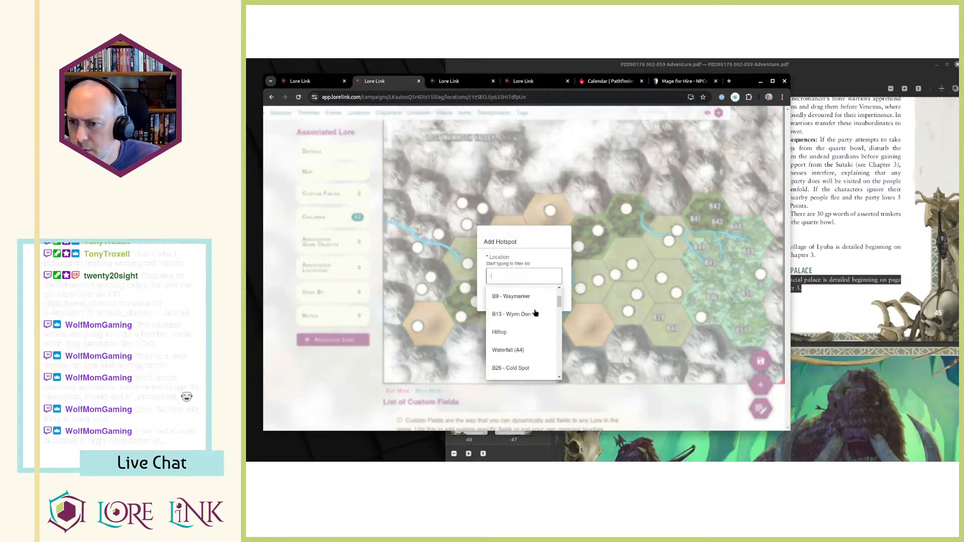
pyautogui.scroll(-8, 535, 317)
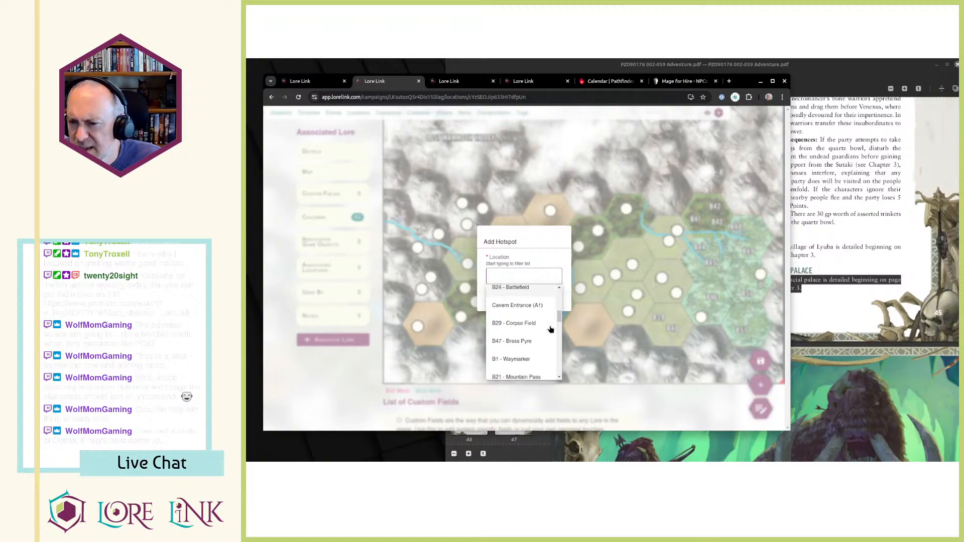
pyautogui.scroll(-8, 547, 334)
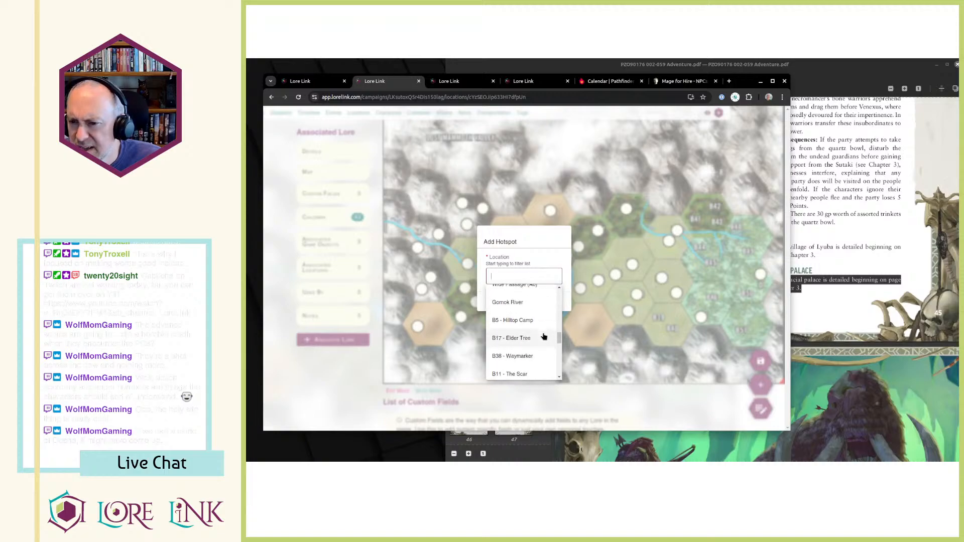
pyautogui.scroll(-5, 544, 335)
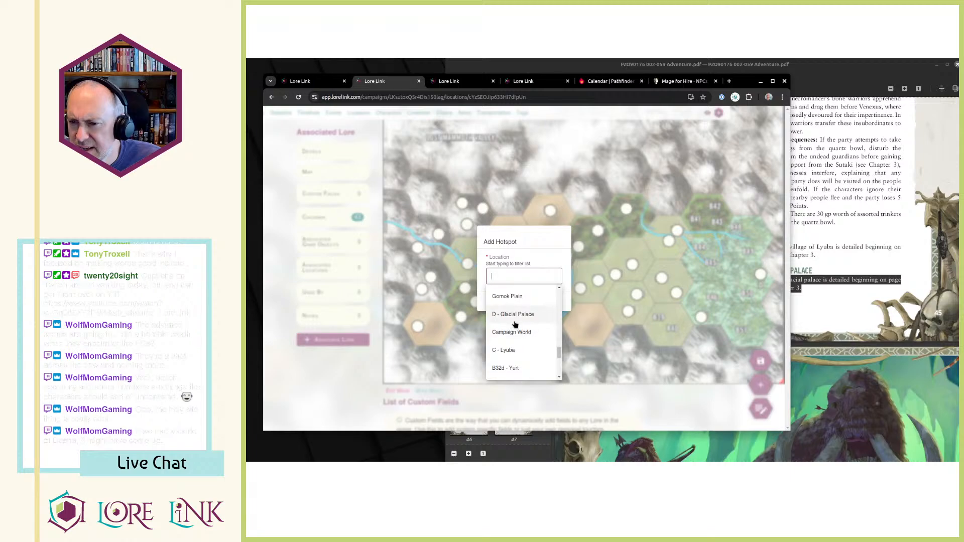
pyautogui.click(516, 323)
pyautogui.click(496, 301)
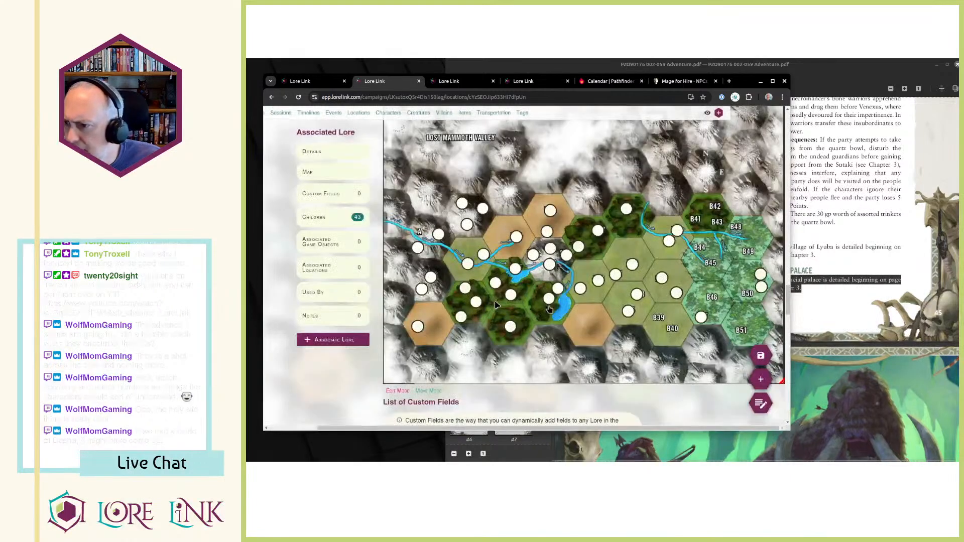
# Switch to the adventure PDF and read the introduction of Chapter 3: White Hot on page 46.
pyautogui.click(818, 279)
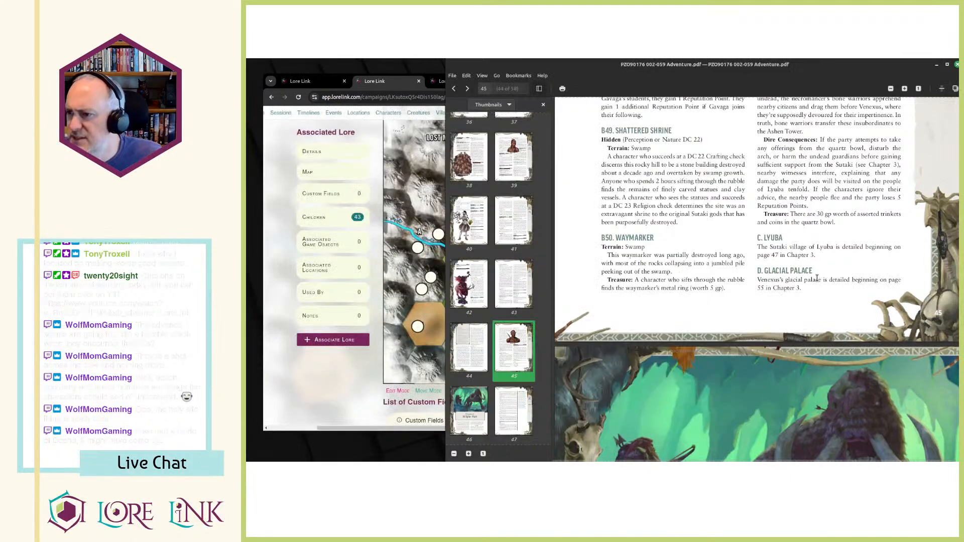
pyautogui.scroll(-1, 799, 297)
pyautogui.scroll(2, 798, 297)
pyautogui.scroll(-12, 802, 301)
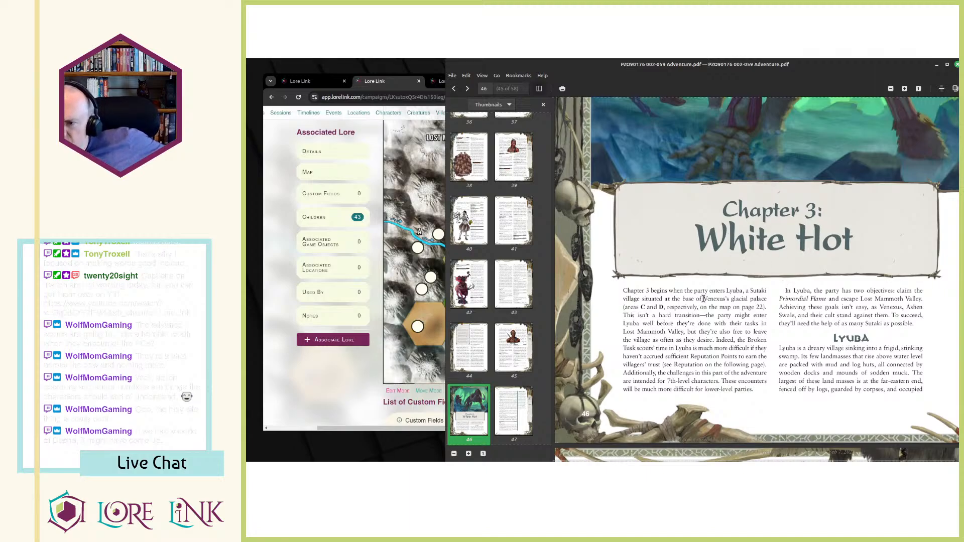
pyautogui.moveTo(709, 297); pyautogui.dragTo(749, 298)
pyautogui.click(690, 313)
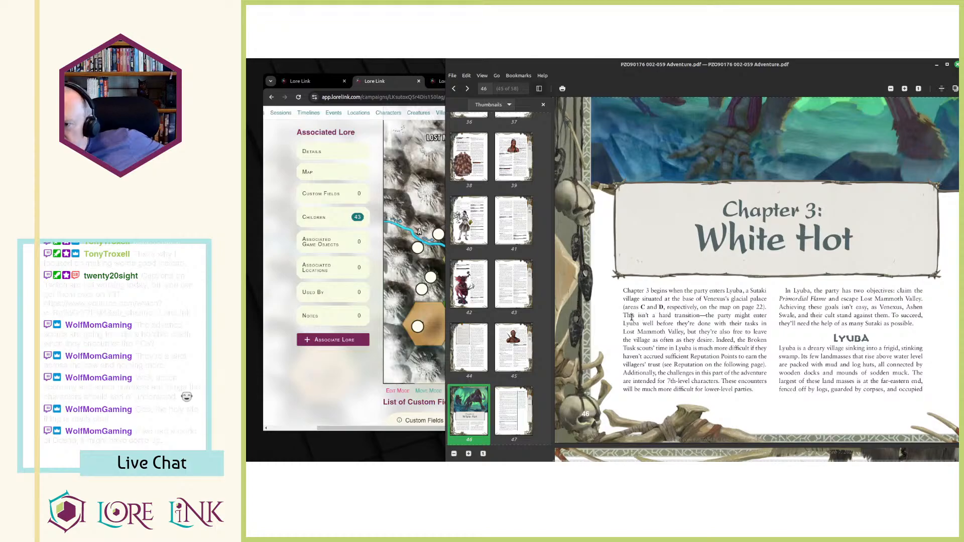
pyautogui.moveTo(623, 315); pyautogui.dragTo(713, 330)
pyautogui.click(713, 330)
pyautogui.moveTo(666, 307); pyautogui.dragTo(738, 358)
pyautogui.click(708, 338)
pyautogui.click(700, 345)
pyautogui.click(719, 355)
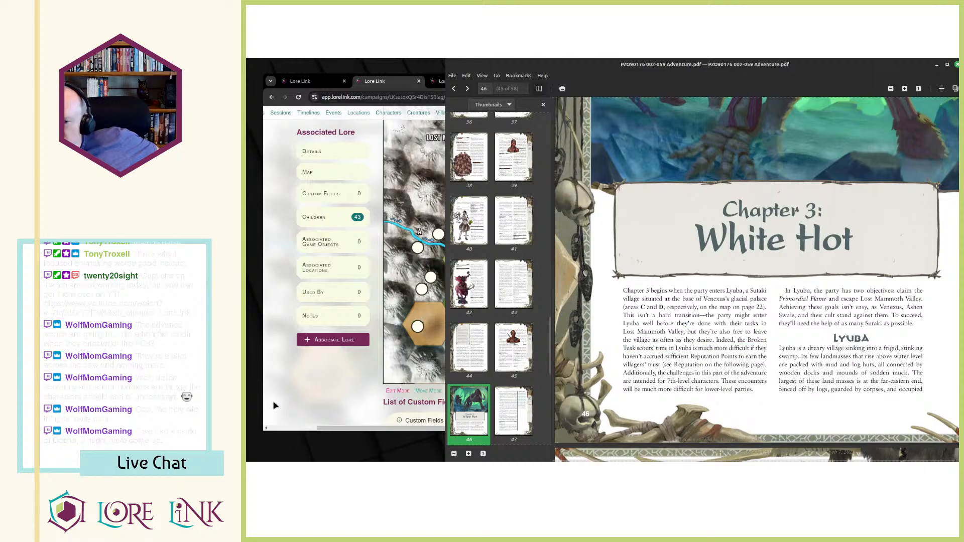
# In Lore Link, open the Reputation tag and review its description, associated locations and notes.
pyautogui.click(336, 405)
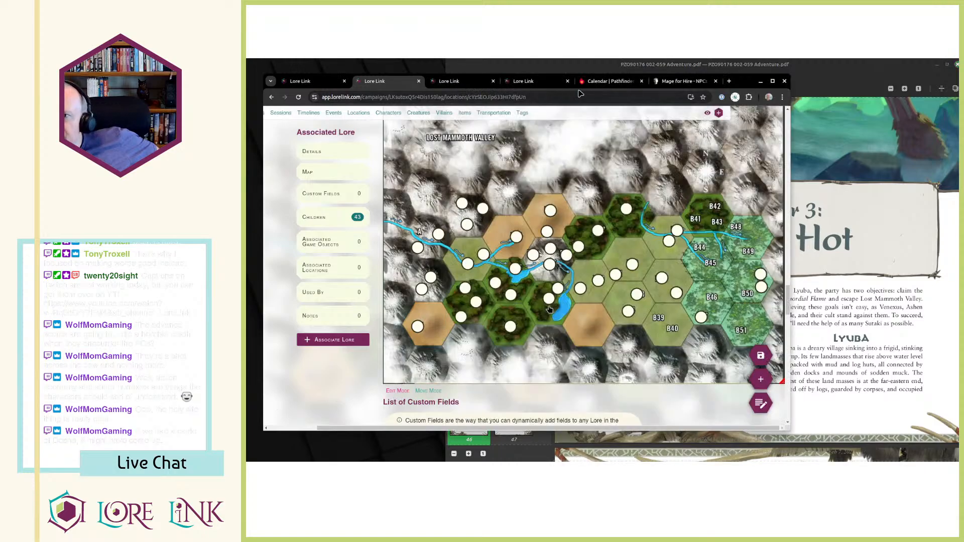
pyautogui.click(449, 82)
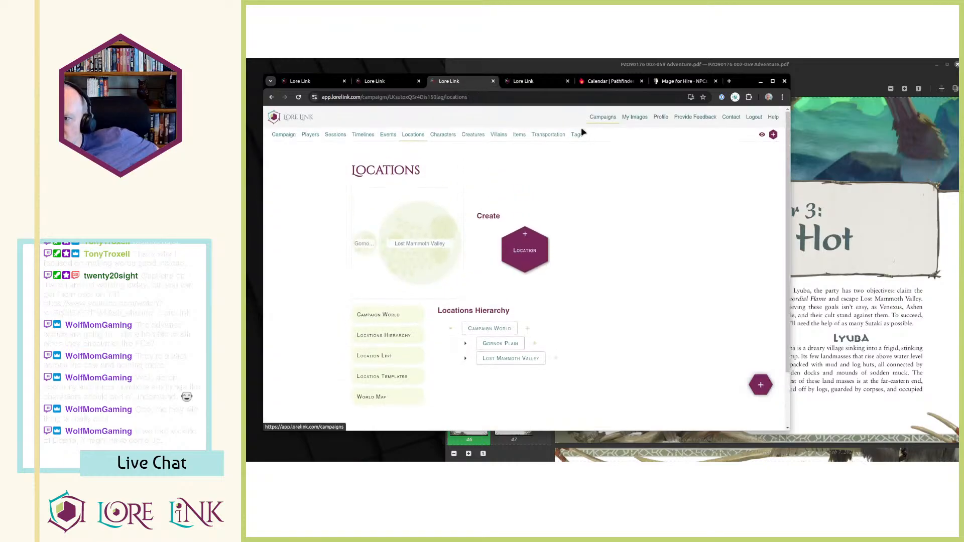
pyautogui.click(578, 114)
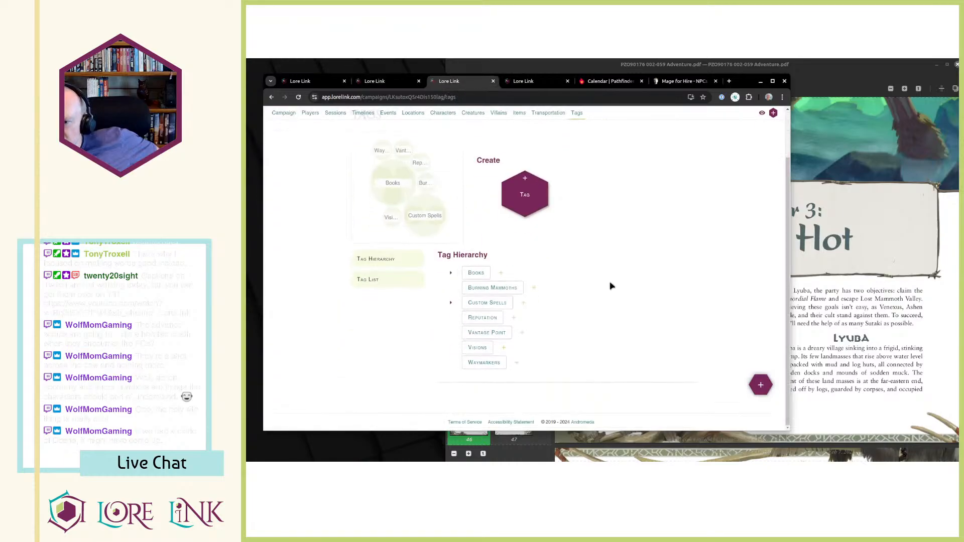
pyautogui.click(487, 319)
pyautogui.scroll(-10, 558, 208)
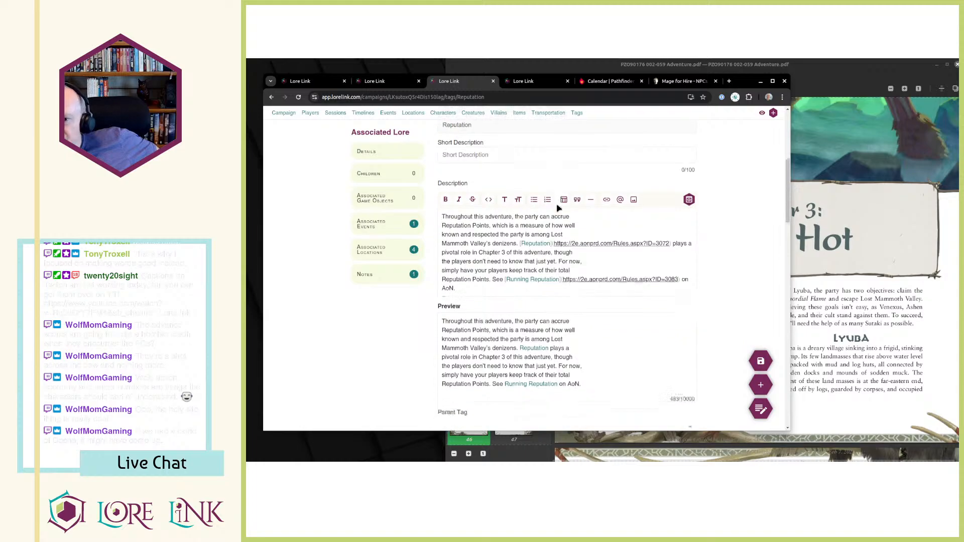
pyautogui.scroll(-6, 557, 206)
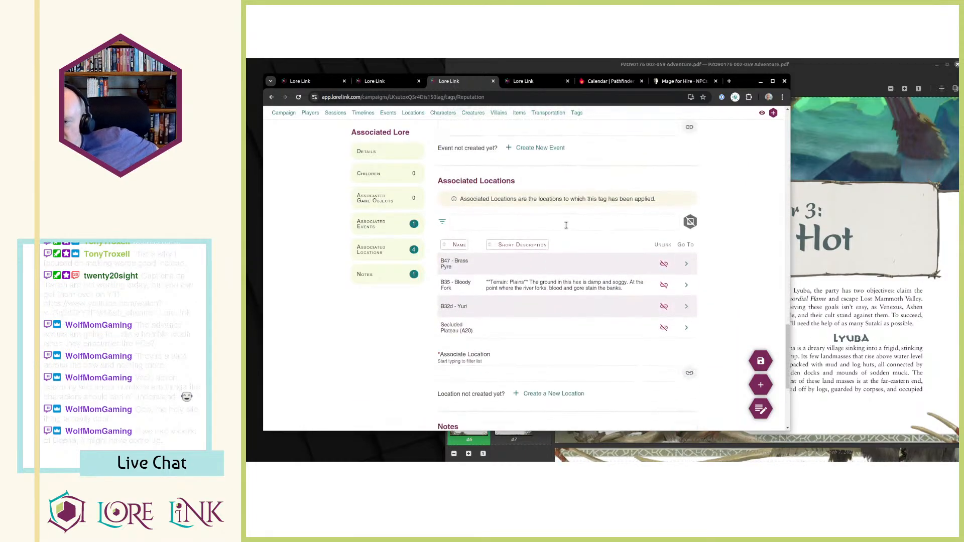
pyautogui.scroll(-1, 579, 216)
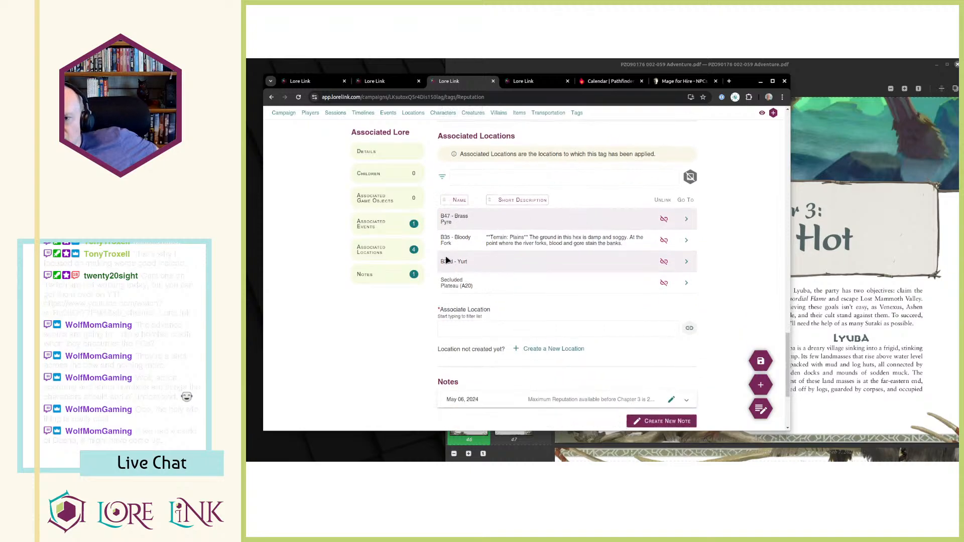
# Return to the PDF and reread the Chapter 3 introduction on villagers' trust, Reputation Points and the party's two objectives.
pyautogui.click(382, 81)
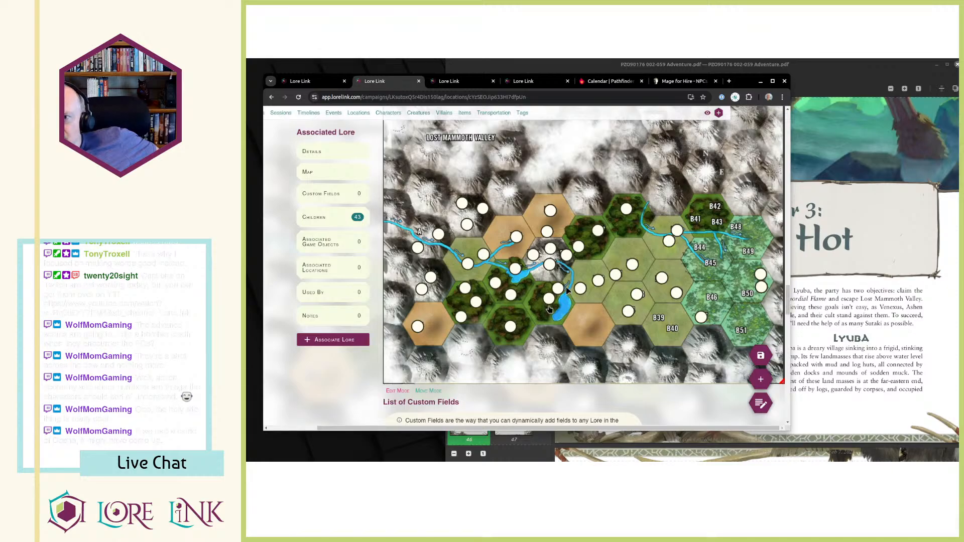
pyautogui.click(878, 309)
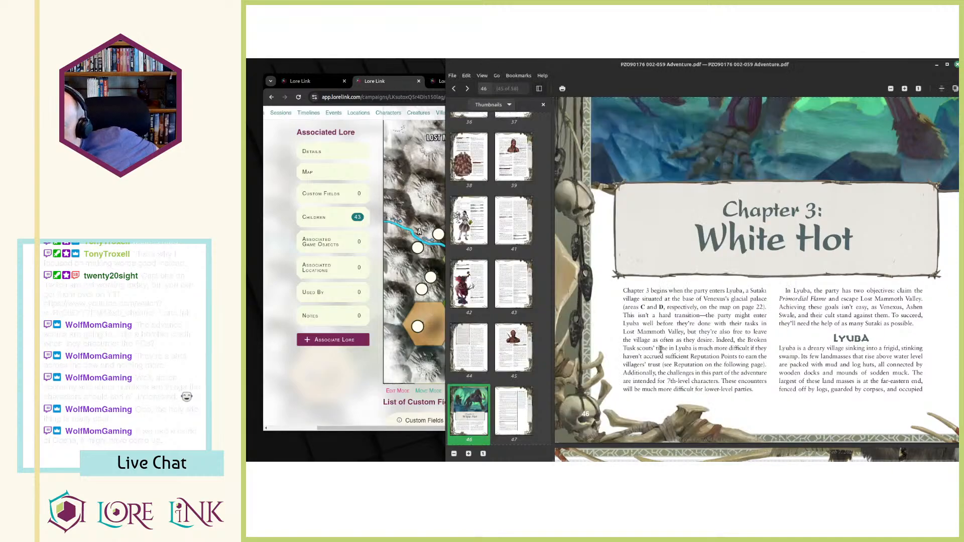
pyautogui.scroll(-2, 714, 253)
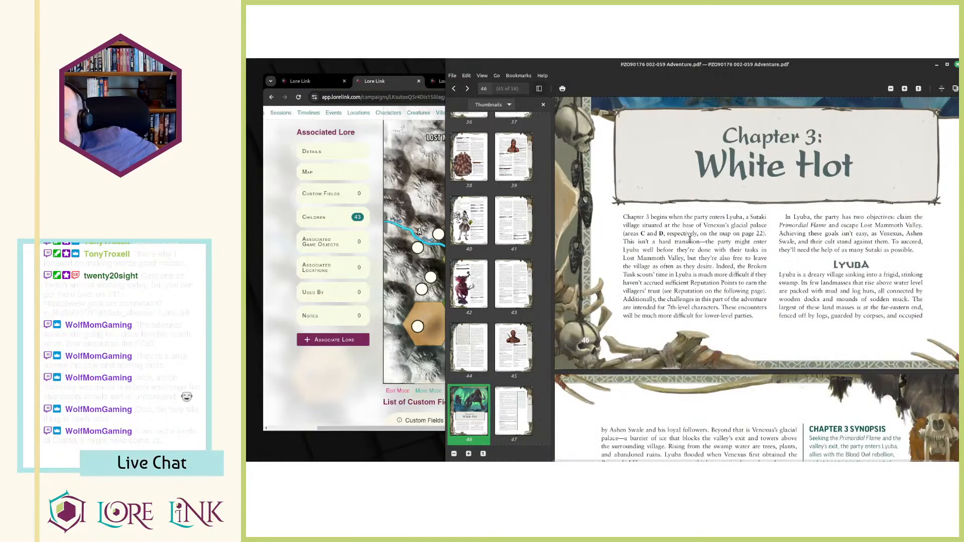
pyautogui.scroll(2, 670, 276)
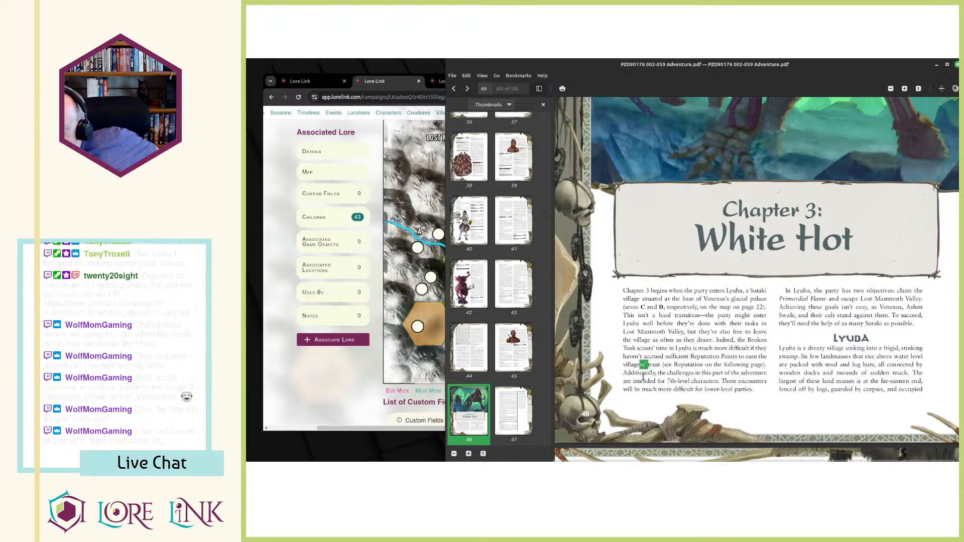
pyautogui.moveTo(630, 373)
pyautogui.mouseDown()
pyautogui.moveTo(739, 382)
pyautogui.moveTo(699, 391)
pyautogui.moveTo(763, 382)
pyautogui.moveTo(637, 371)
pyautogui.mouseUp()
pyautogui.click(760, 395)
pyautogui.click(635, 363)
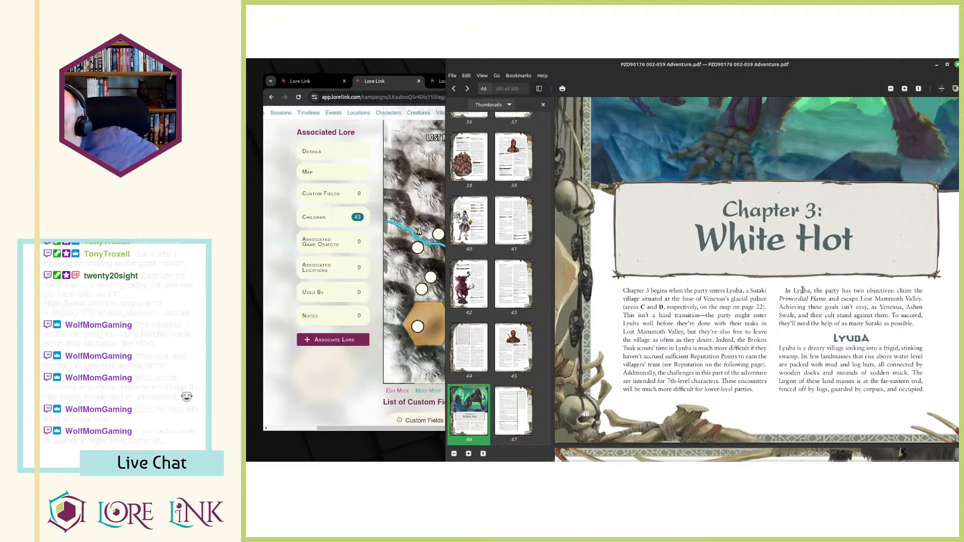
pyautogui.moveTo(793, 290); pyautogui.dragTo(816, 294)
pyautogui.click(890, 303)
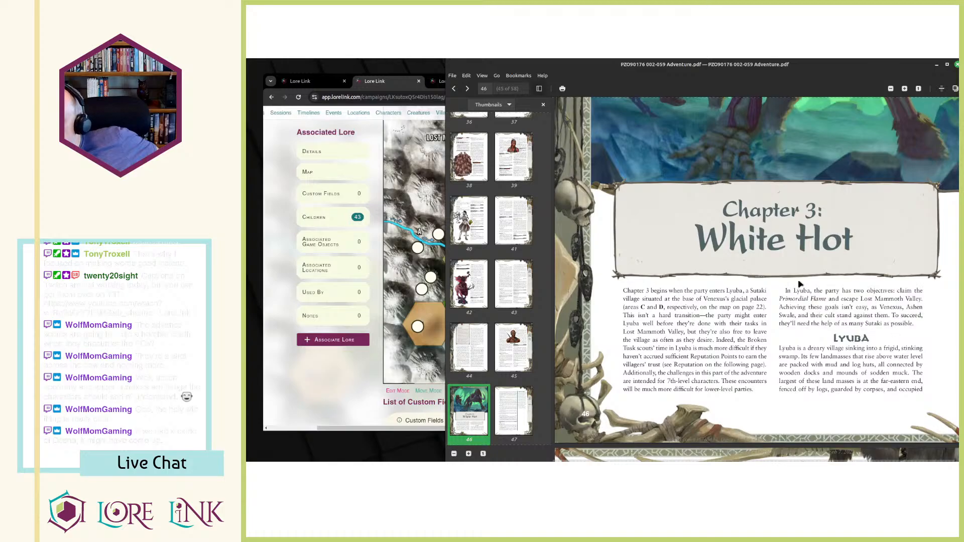
pyautogui.moveTo(917, 326); pyautogui.dragTo(807, 296)
pyautogui.click(808, 296)
# Look through the Lyuba section on PDF pages 46 to 50, including the reputation tiers, village map and area entries.
pyautogui.scroll(-3, 811, 291)
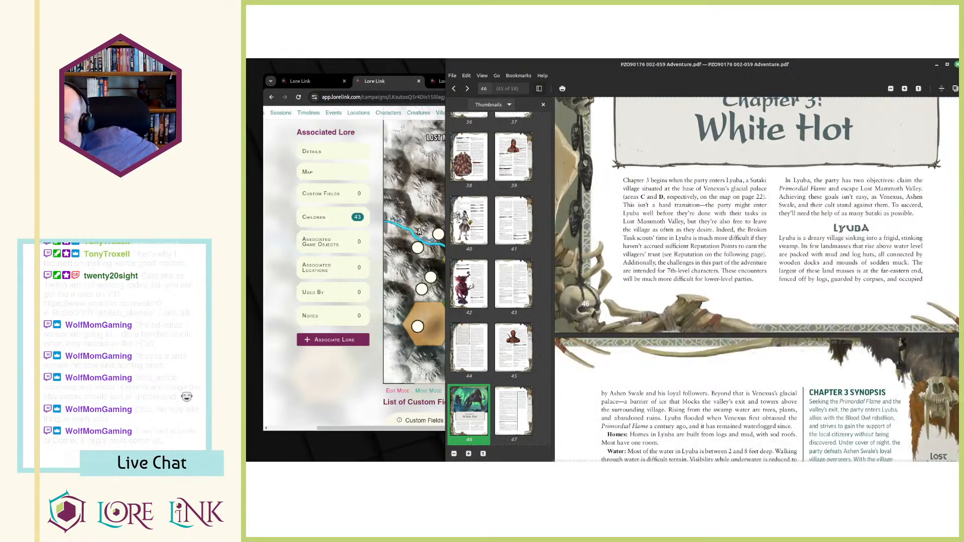
pyautogui.scroll(-10, 841, 230)
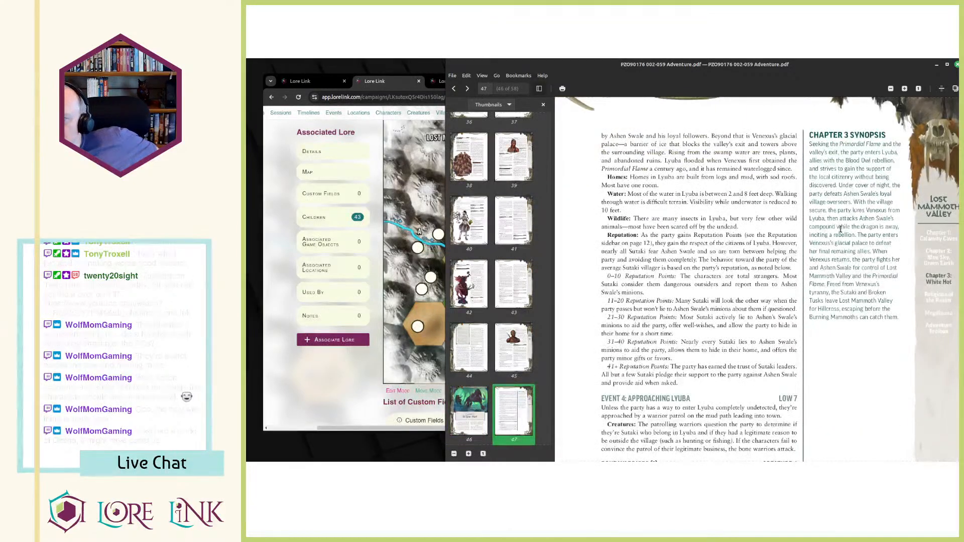
pyautogui.scroll(-8, 843, 233)
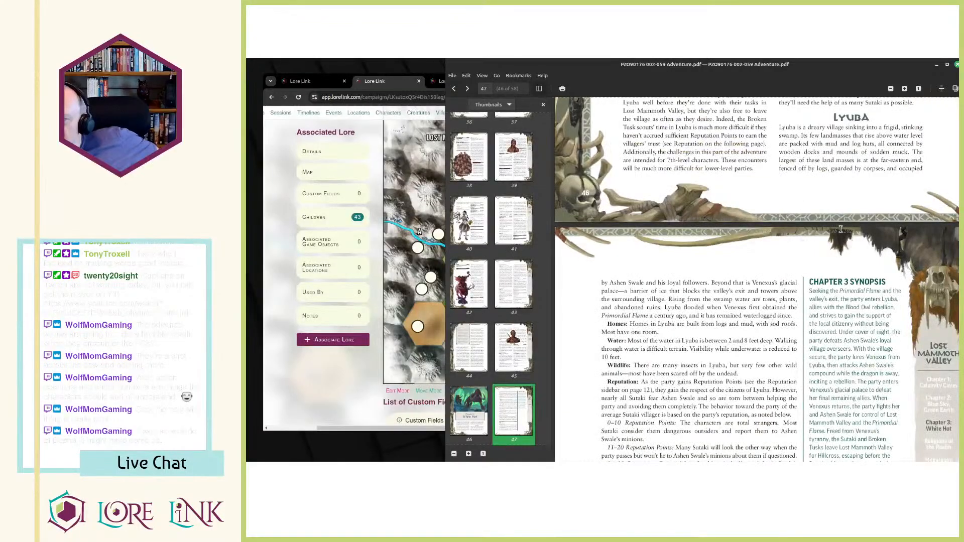
pyautogui.scroll(-7, 837, 234)
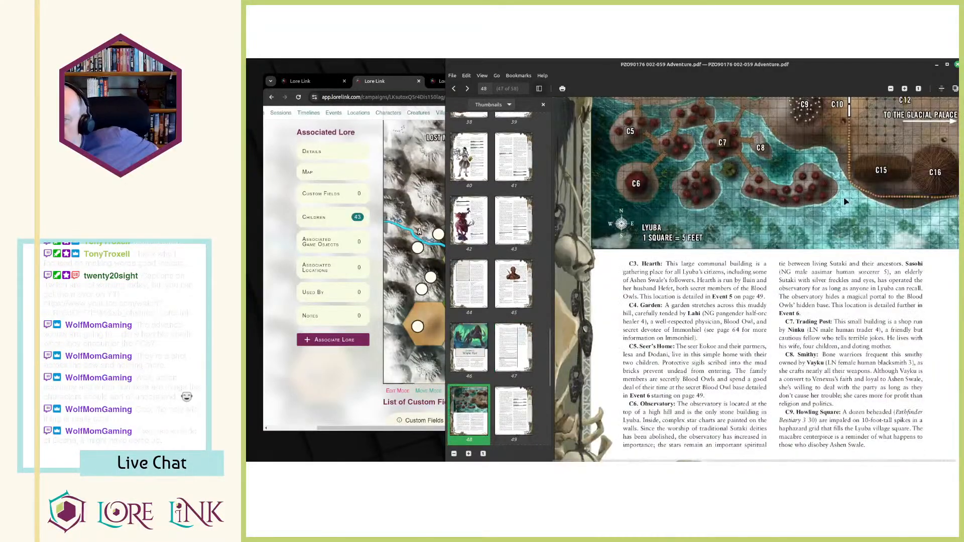
pyautogui.scroll(5, 843, 193)
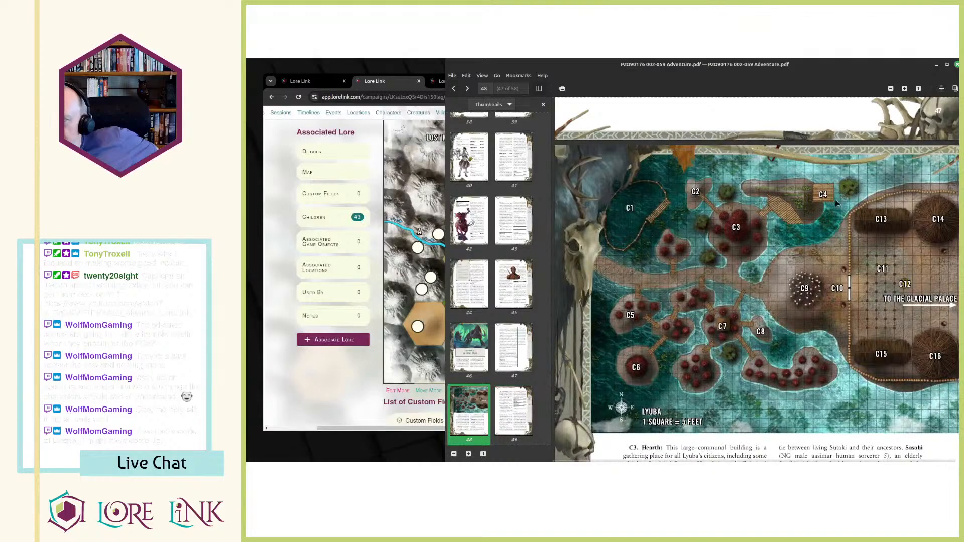
pyautogui.scroll(-10, 795, 244)
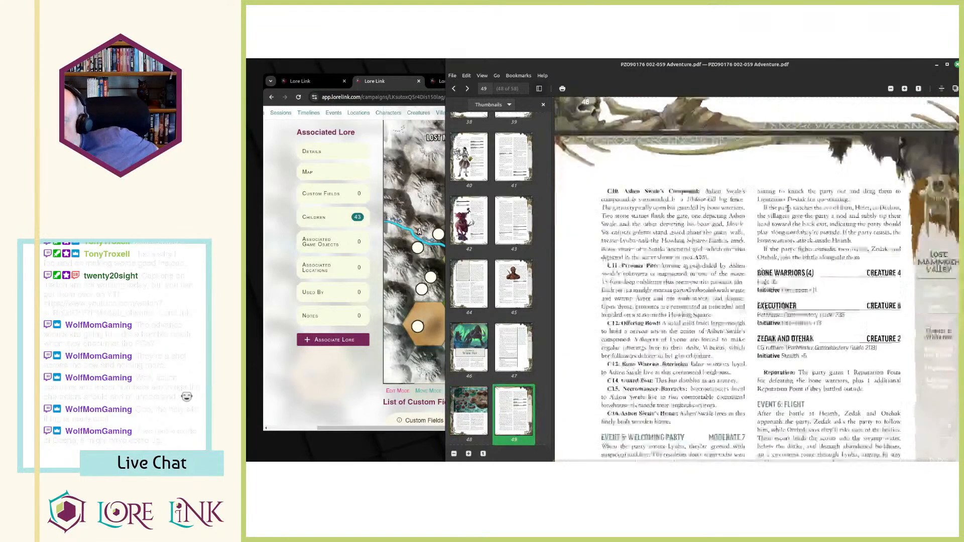
pyautogui.scroll(-3, 786, 202)
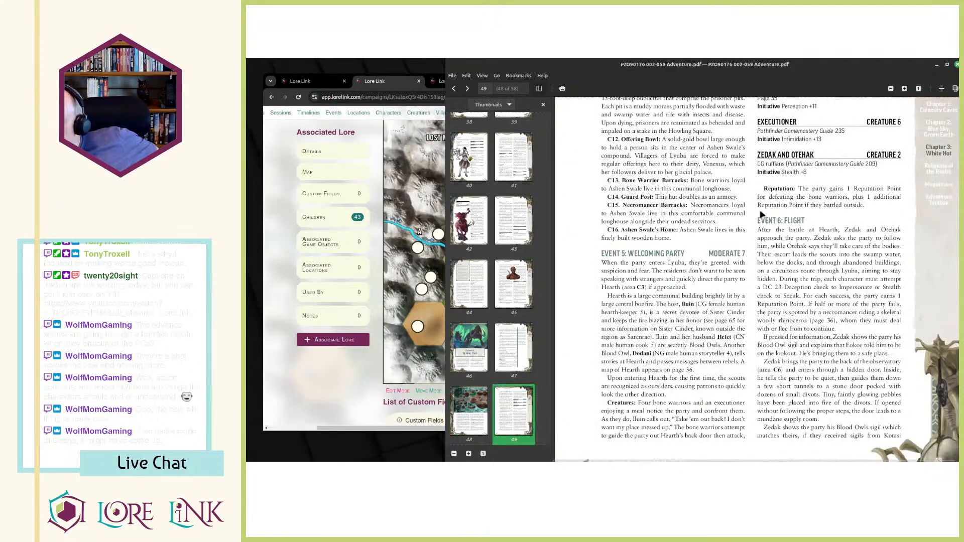
pyautogui.scroll(10, 704, 211)
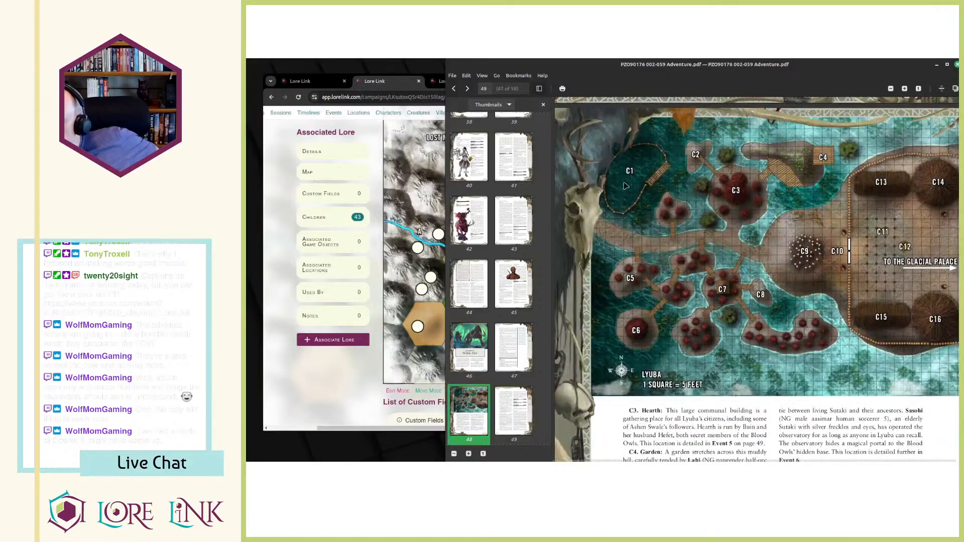
pyautogui.scroll(-15, 623, 206)
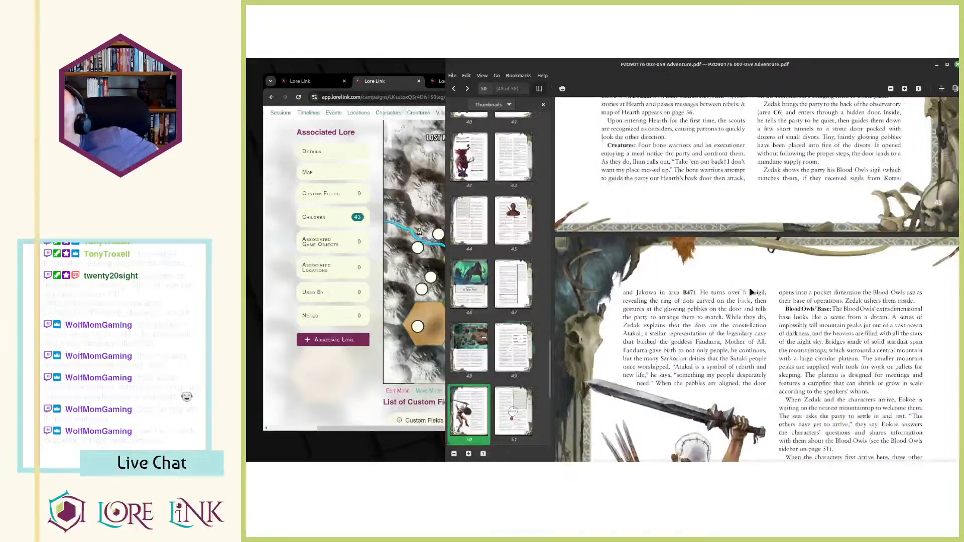
pyautogui.scroll(12, 749, 287)
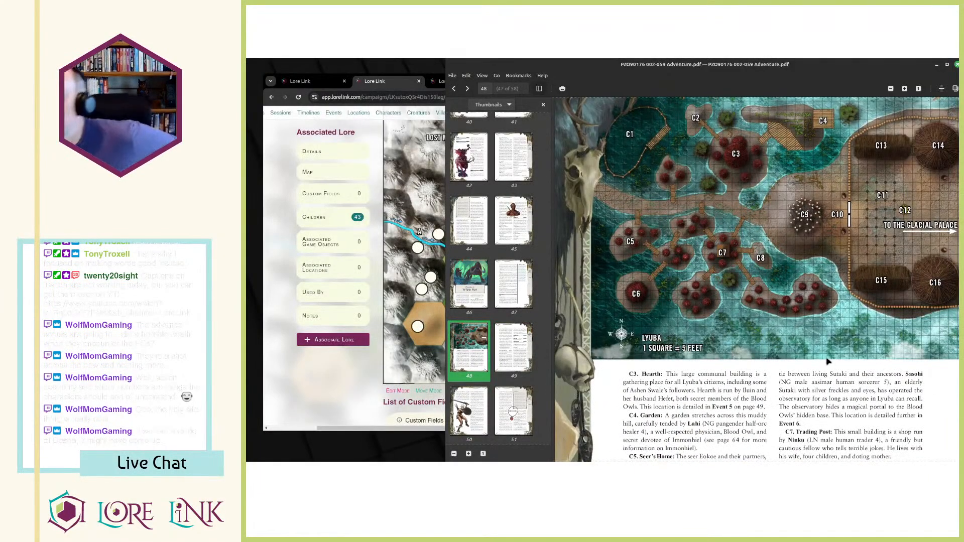
# Go back to PDF page 45 and look over the B49, B50 and B51 entries.
pyautogui.scroll(15, 828, 362)
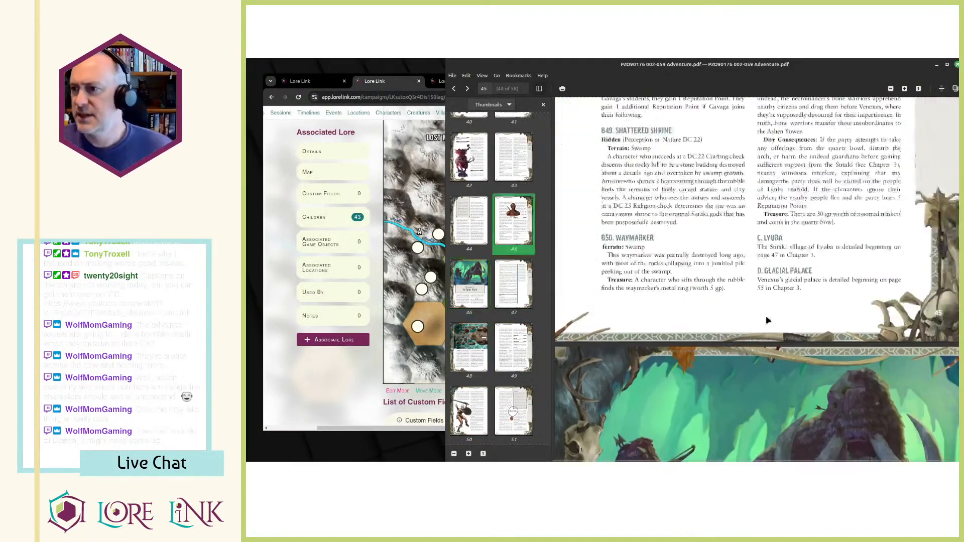
pyautogui.scroll(5, 767, 321)
pyautogui.scroll(-4, 721, 270)
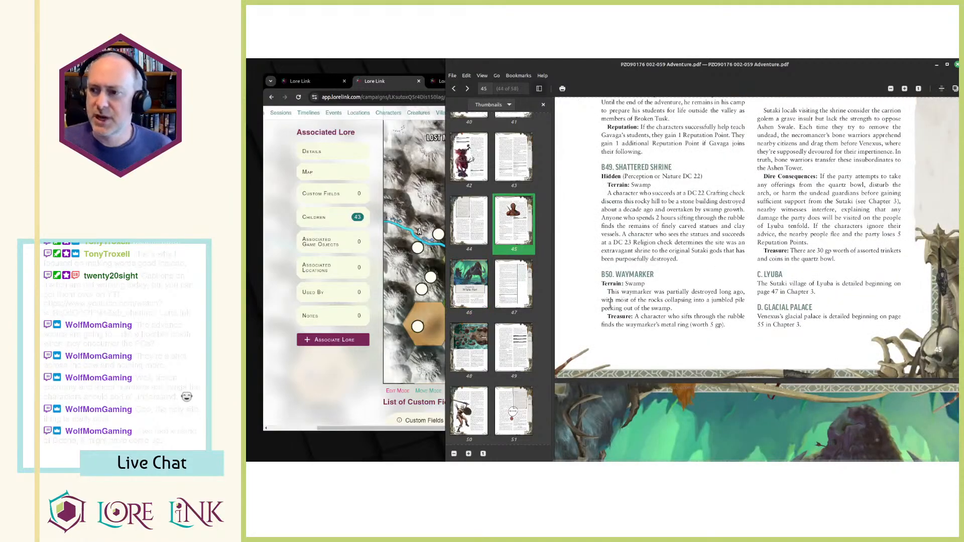
pyautogui.scroll(5, 774, 184)
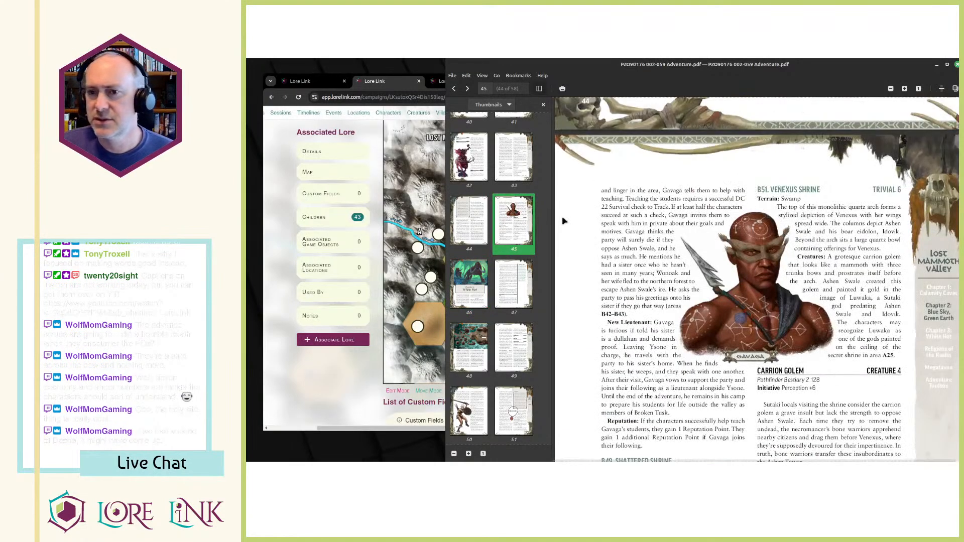
# Switch to Lore Link, glance over the valley map and Reputation tag, and close the Waymarkers tag page.
pyautogui.click(385, 141)
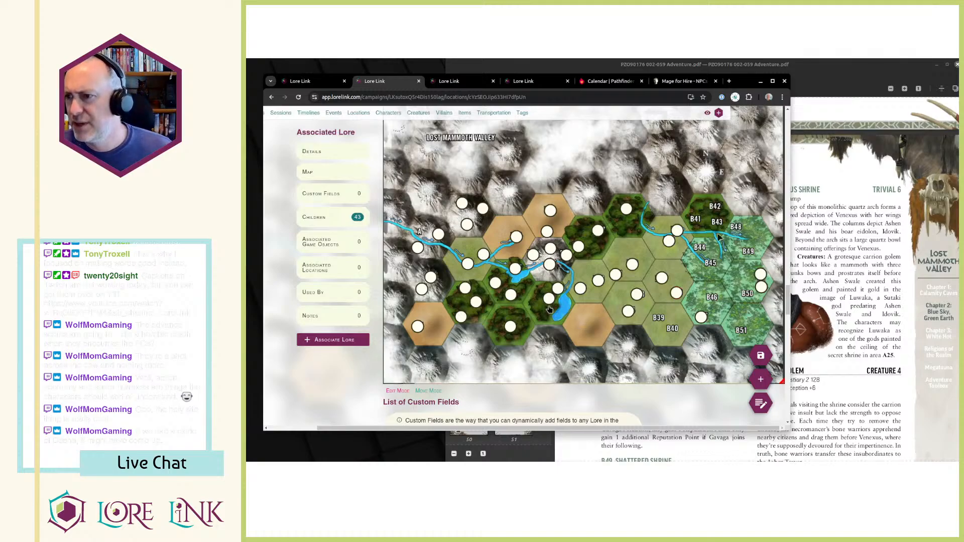
pyautogui.hotkey('ctrl', 'pageup')
pyautogui.hotkey('ctrl', 'pagedown')
pyautogui.hotkey('ctrl', 'pagedown')
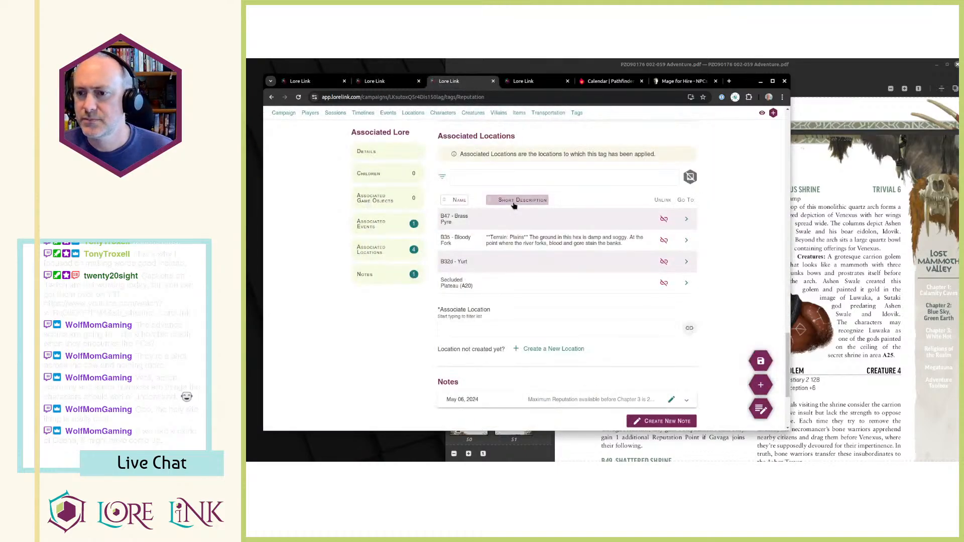
pyautogui.click(520, 82)
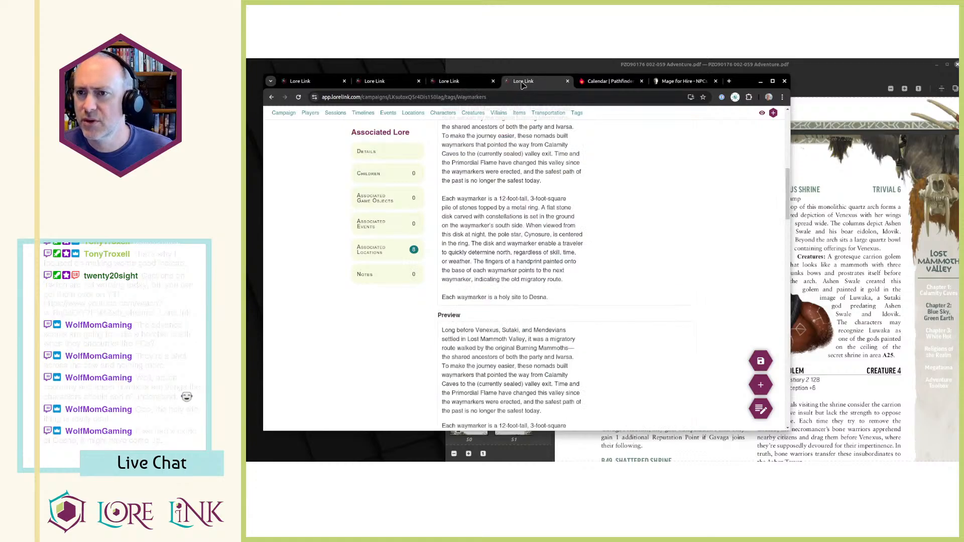
pyautogui.hotkey('ctrl', 'w')
pyautogui.hotkey('ctrl', 'pageup')
pyautogui.hotkey('ctrl', 'pageup')
pyautogui.hotkey('ctrl', 'pageup')
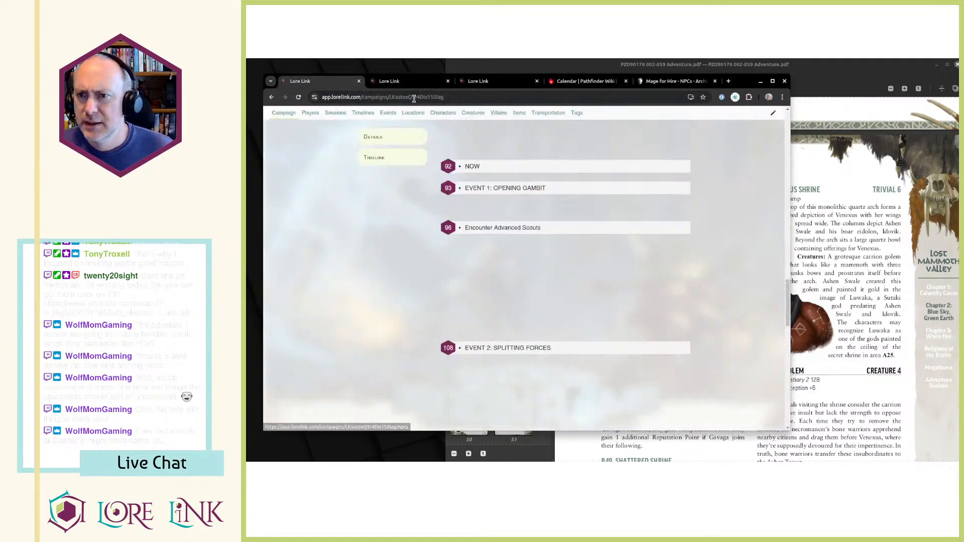
# Open the campaign's Locations page for editing and start a new child location under Lost Mammoth Valley.
pyautogui.click(413, 114)
pyautogui.scroll(-1, 553, 317)
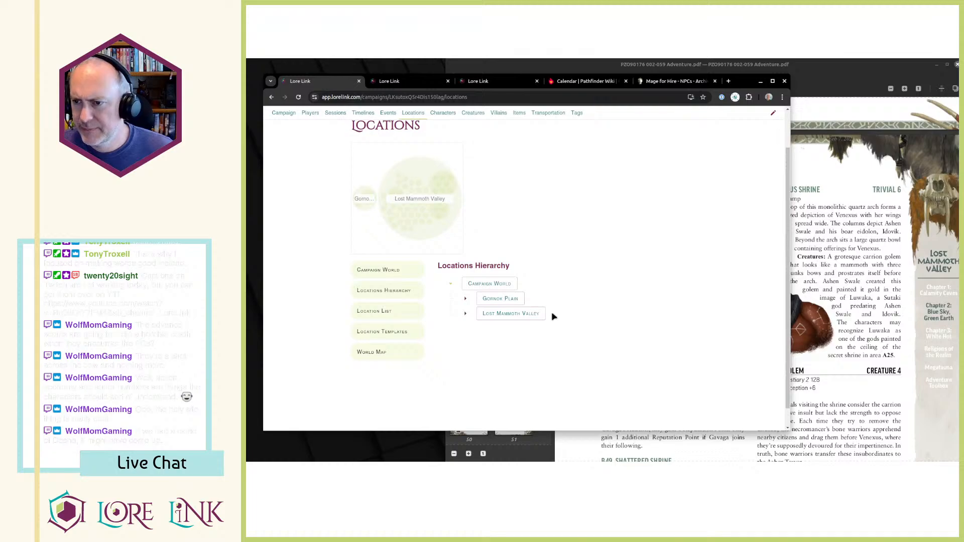
pyautogui.click(773, 113)
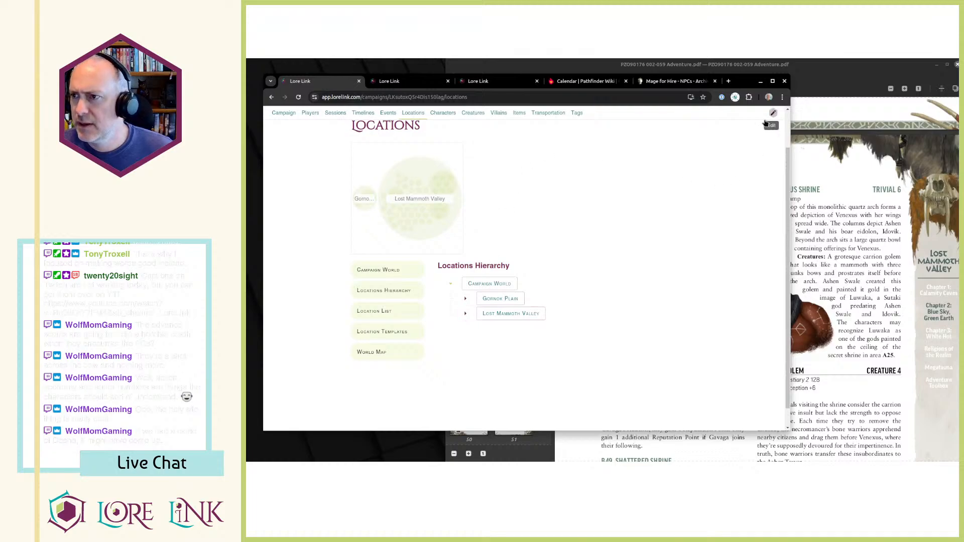
pyautogui.click(556, 314)
# Find the B39 entry on page 41 of the PDF and name the new location "B39 - Hunting Grounds".
pyautogui.hotkey('alt', 'Tab')
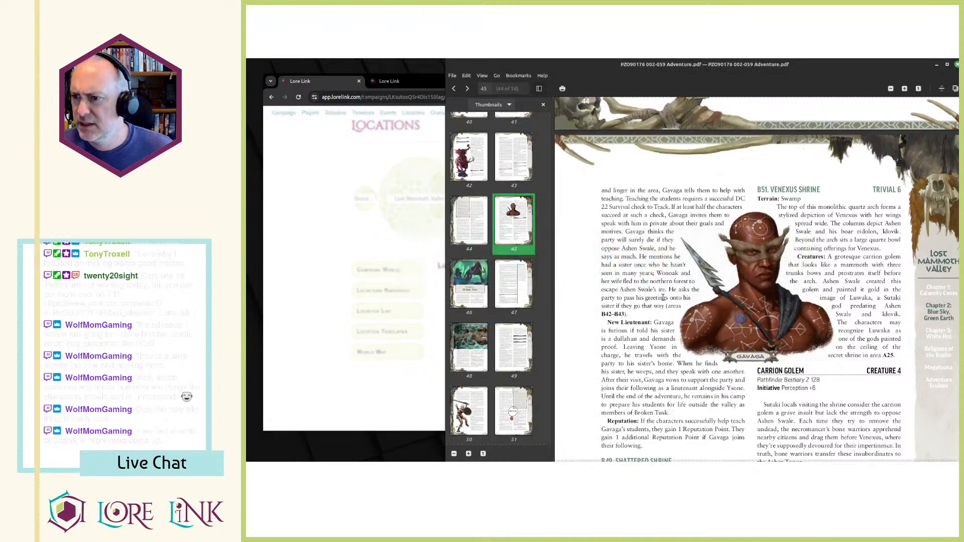
pyautogui.scroll(10, 665, 294)
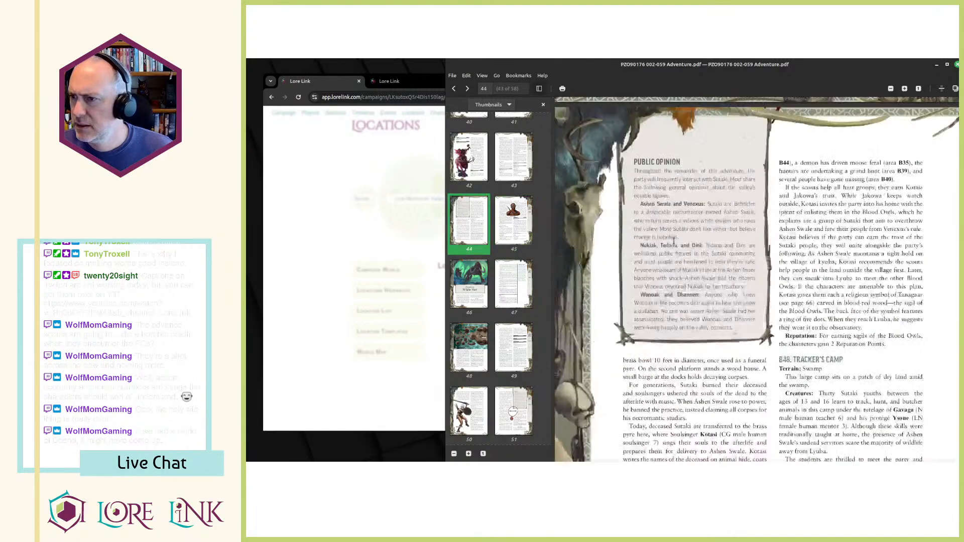
pyautogui.scroll(10, 679, 284)
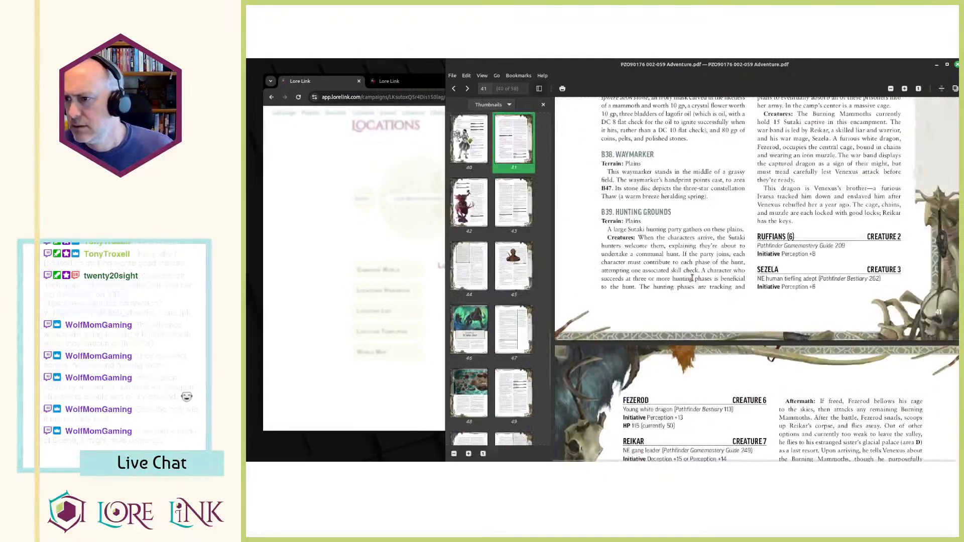
pyautogui.scroll(3, 753, 293)
pyautogui.hotkey('alt', 'Tab')
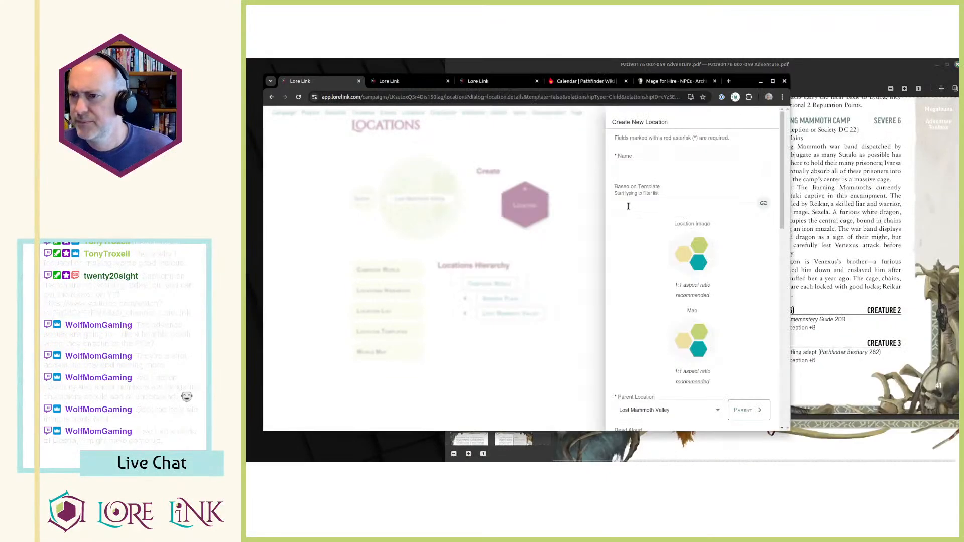
pyautogui.click(638, 170)
pyautogui.write('B39 -0')
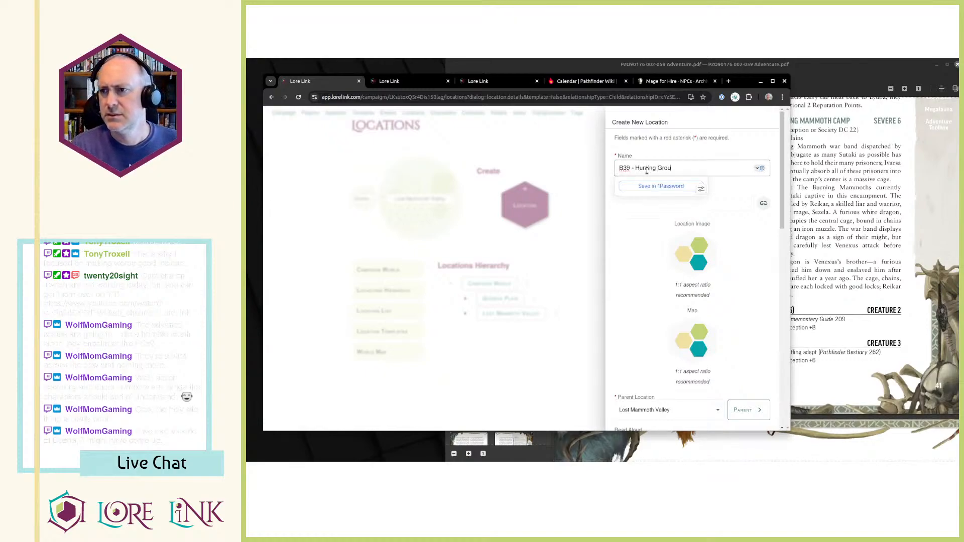
# Copy B39's opening sentence from the PDF into the Read Aloud text, leaving out the terrain line.
pyautogui.hotkey('alt', 'Tab')
pyautogui.moveTo(603, 296)
pyautogui.mouseDown()
pyautogui.moveTo(660, 325)
pyautogui.moveTo(715, 335)
pyautogui.moveTo(744, 355)
pyautogui.moveTo(738, 304)
pyautogui.moveTo(593, 295)
pyautogui.mouseUp()
pyautogui.hotkey('ctrl', 'c')
pyautogui.hotkey('alt', 'Tab')
pyautogui.scroll(-6, 616, 284)
pyautogui.scroll(2, 652, 276)
pyautogui.hotkey('ctrl', 'v')
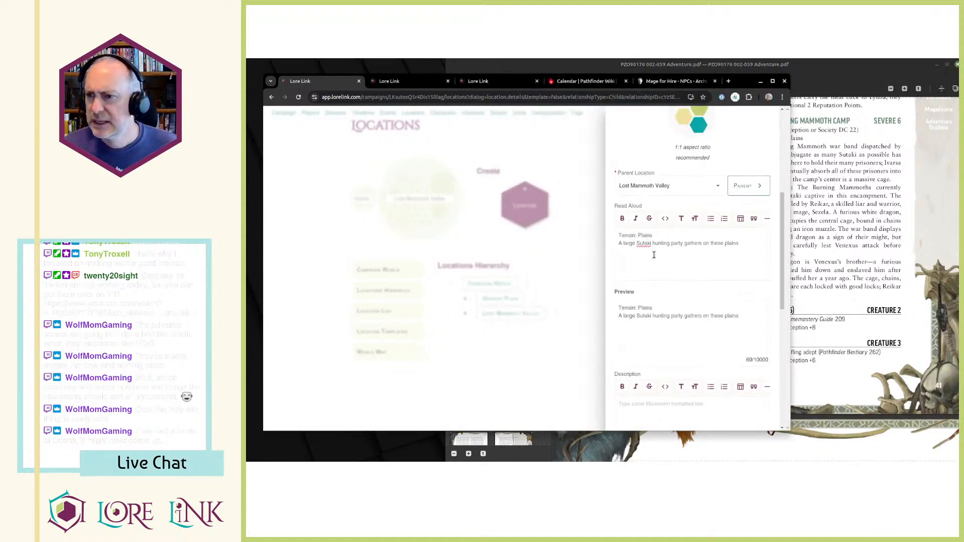
pyautogui.hotkey('shift', 'End')
pyautogui.hotkey('ctrl', 'c')
pyautogui.press('Delete')
pyautogui.press('Delete')
# Fill the Description with a bold "Terrain: Plains" line and the Creatures paragraph copied from B39 in the PDF.
pyautogui.scroll(-3, 654, 255)
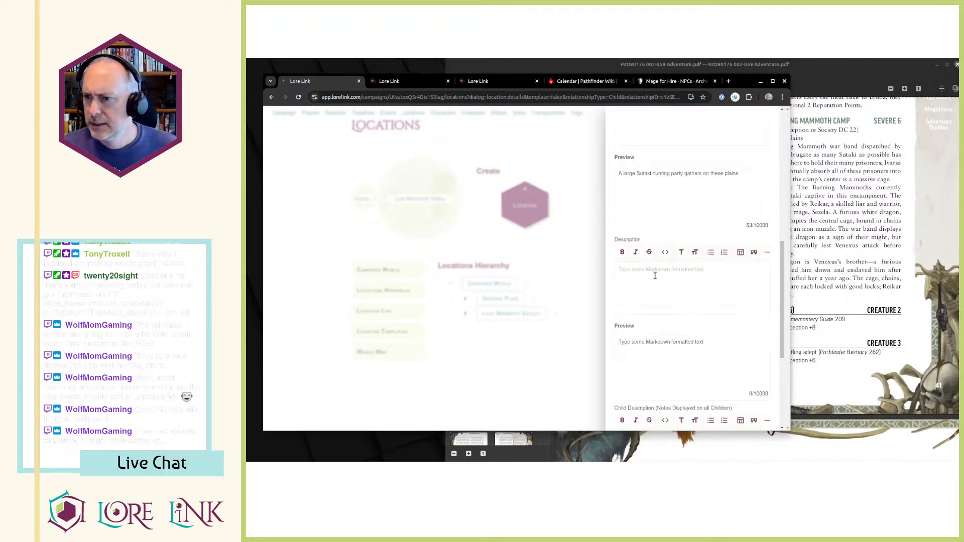
pyautogui.hotkey('ctrl', 'v')
pyautogui.hotkey('alt', 'Tab')
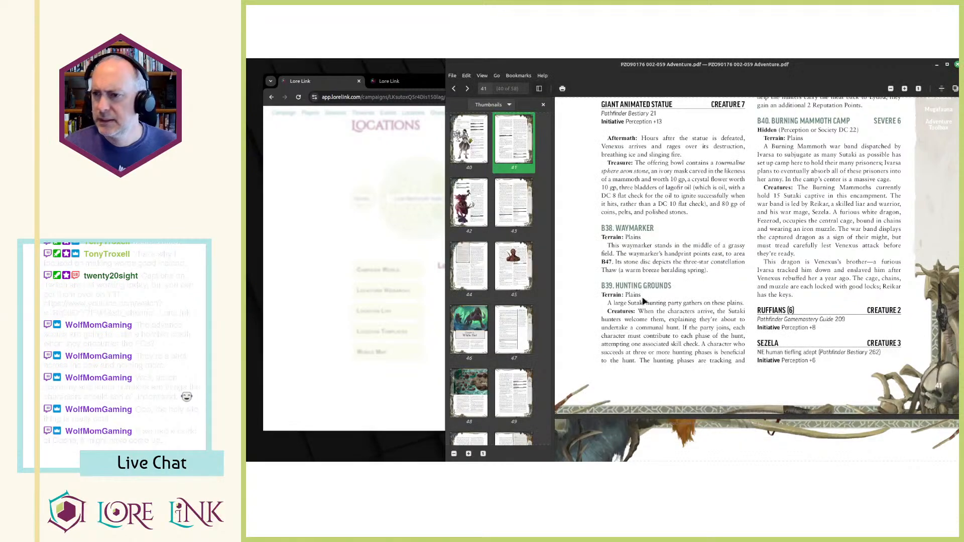
pyautogui.moveTo(613, 314); pyautogui.dragTo(746, 363)
pyautogui.hotkey('ctrl', 'c')
pyautogui.hotkey('alt', 'Tab')
pyautogui.hotkey('ctrl', 'v')
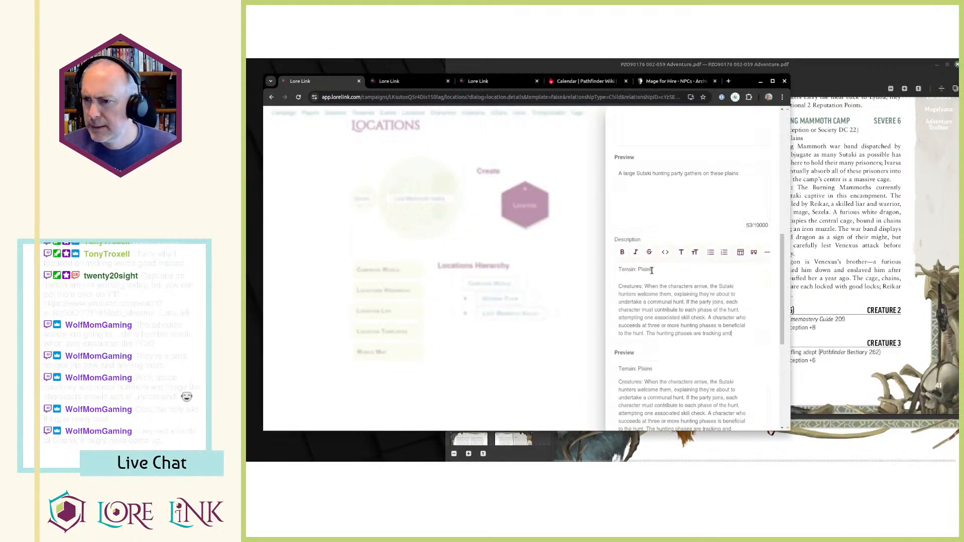
pyautogui.hotkey('shift', 'End')
pyautogui.hotkey('ctrl', 'b')
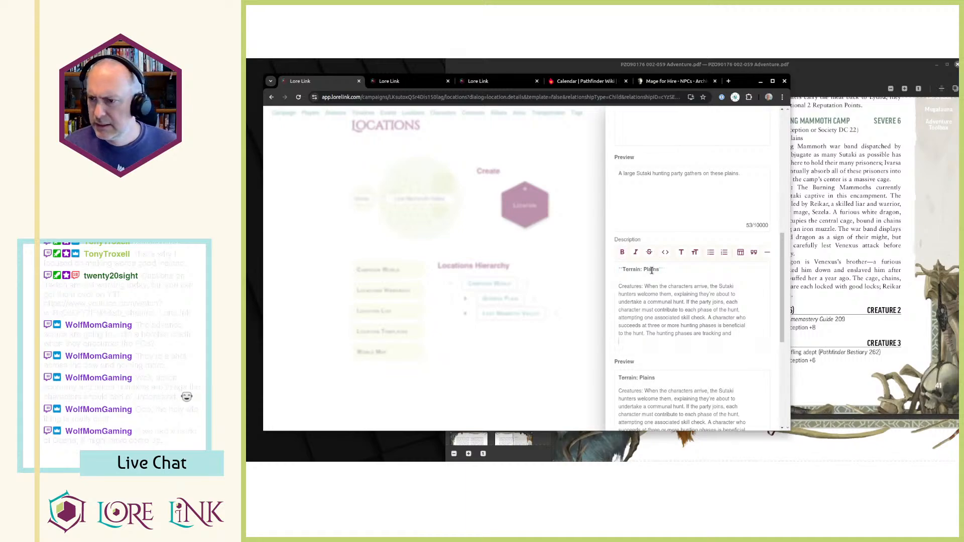
# Append the rest of the B39 text from the PDF's second column, through the Reputation paragraph, to the Description.
pyautogui.hotkey('alt', 'Tab')
pyautogui.scroll(5, 703, 261)
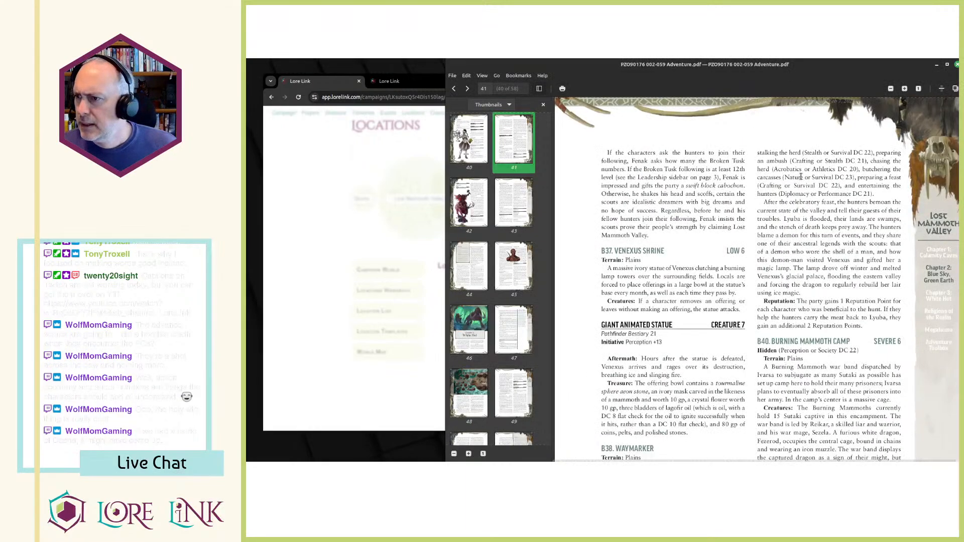
pyautogui.moveTo(758, 152); pyautogui.dragTo(822, 335)
pyautogui.hotkey('alt', 'Tab')
pyautogui.scroll(-1, 730, 340)
pyautogui.press('Return')
pyautogui.press('Return')
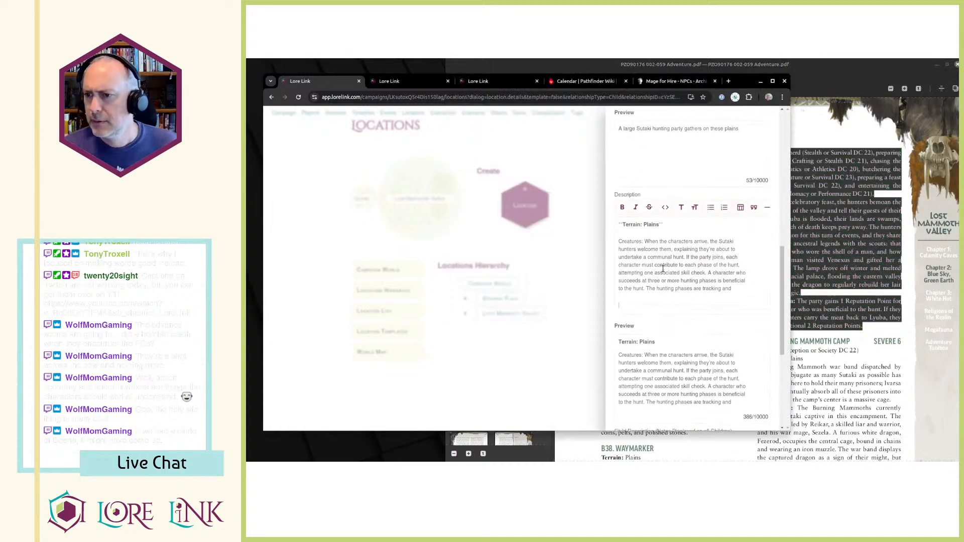
pyautogui.hotkey('ctrl', 'v')
pyautogui.scroll(-2, 663, 269)
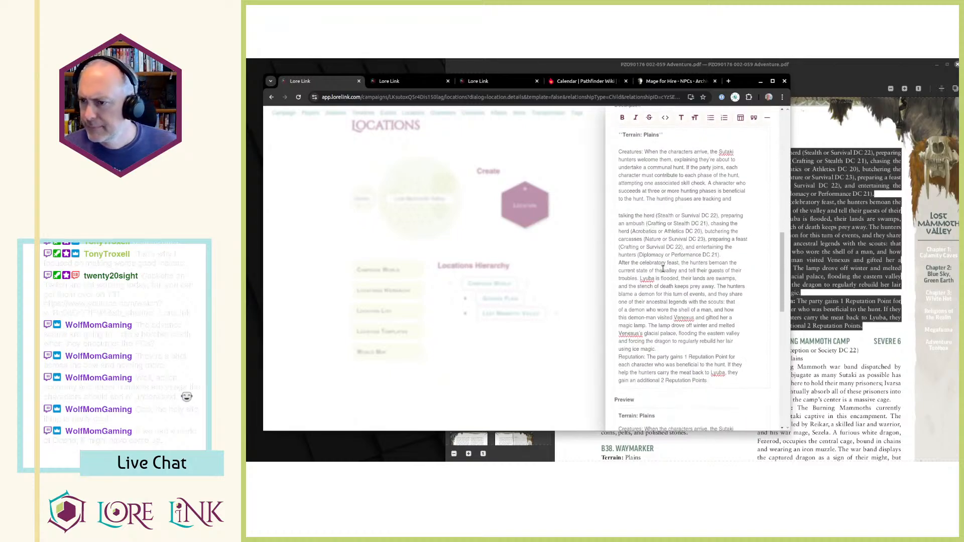
# Set the Reputation text off as its own paragraph with a bold label and save the new location.
pyautogui.click(680, 348)
pyautogui.press('Return')
pyautogui.hotkey('ctrl', 'shift', 'Right')
pyautogui.hotkey('ctrl', 'shift', 'Right')
pyautogui.hotkey('ctrl', 'b')
pyautogui.scroll(-5, 755, 235)
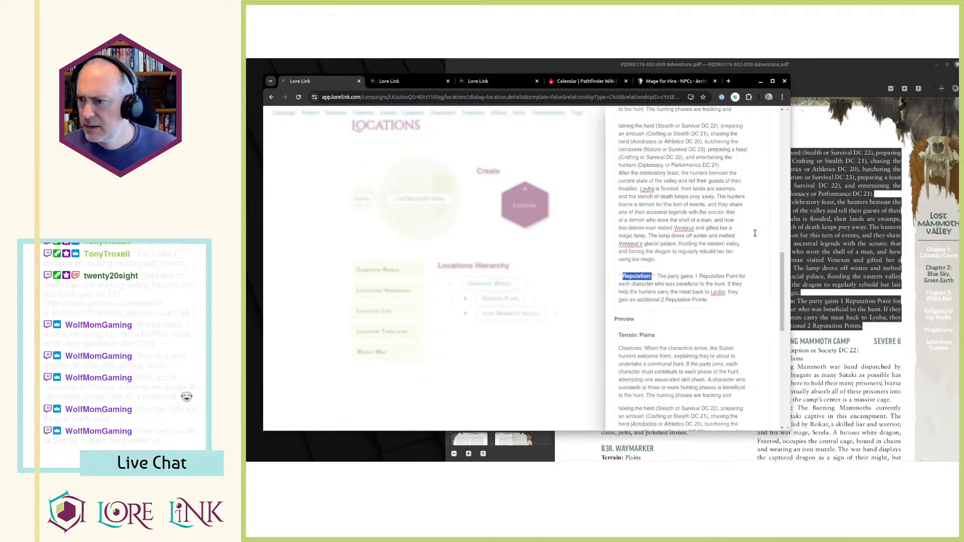
pyautogui.hotkey('alt', 'Tab')
pyautogui.hotkey('alt', 'Tab')
pyautogui.scroll(-3, 673, 319)
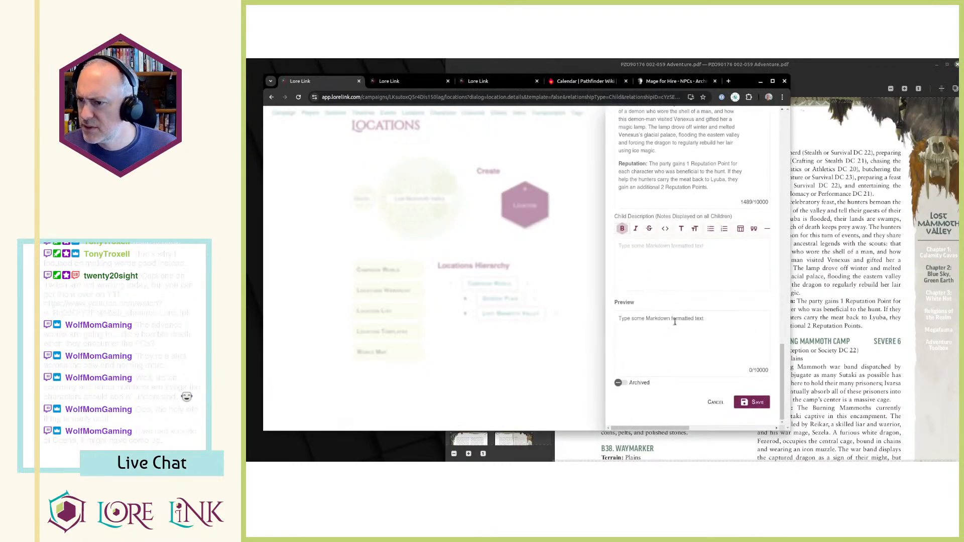
pyautogui.click(753, 407)
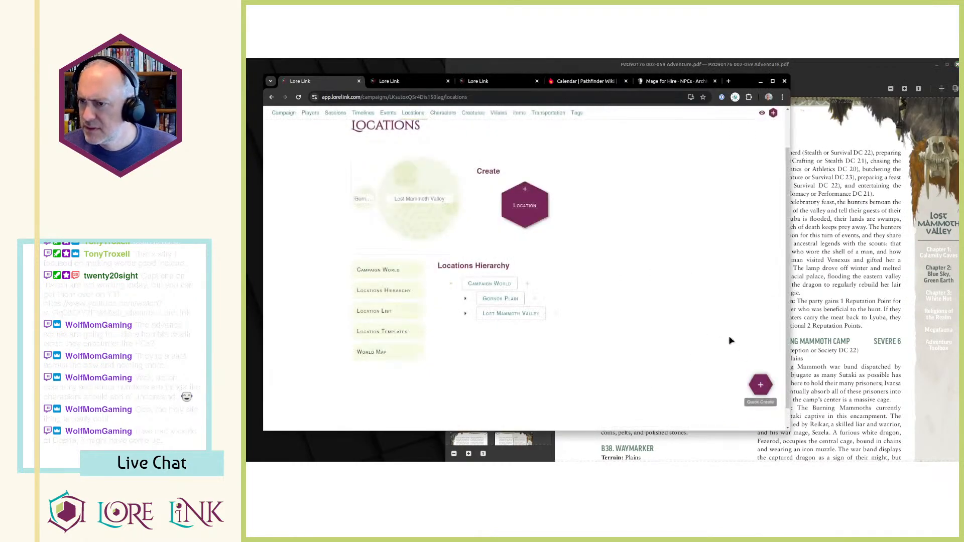
# Open B39 - Hunting Grounds from the Lost Mammoth Valley hierarchy and apply the Reputation tag to it.
pyautogui.click(466, 313)
pyautogui.scroll(-3, 537, 301)
pyautogui.scroll(-5, 536, 301)
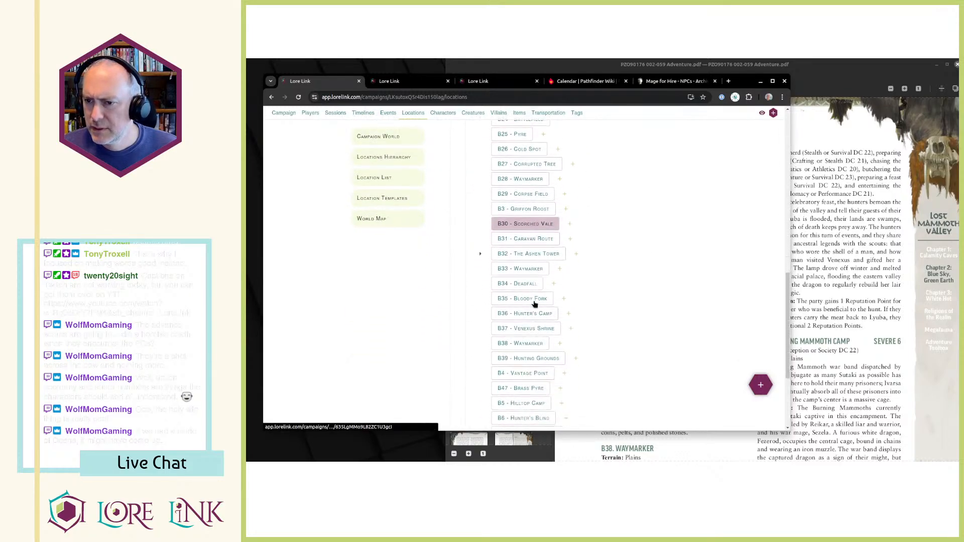
pyautogui.click(543, 272)
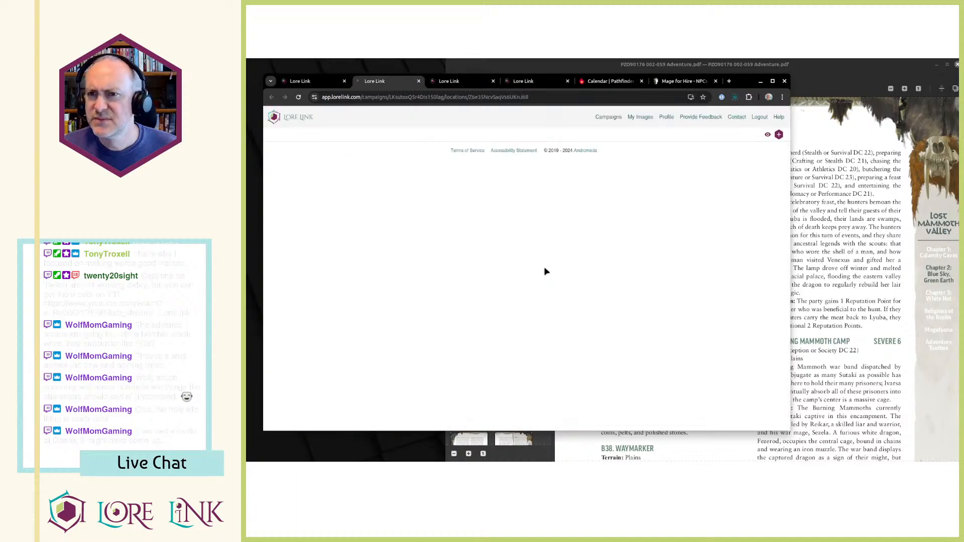
pyautogui.click(586, 162)
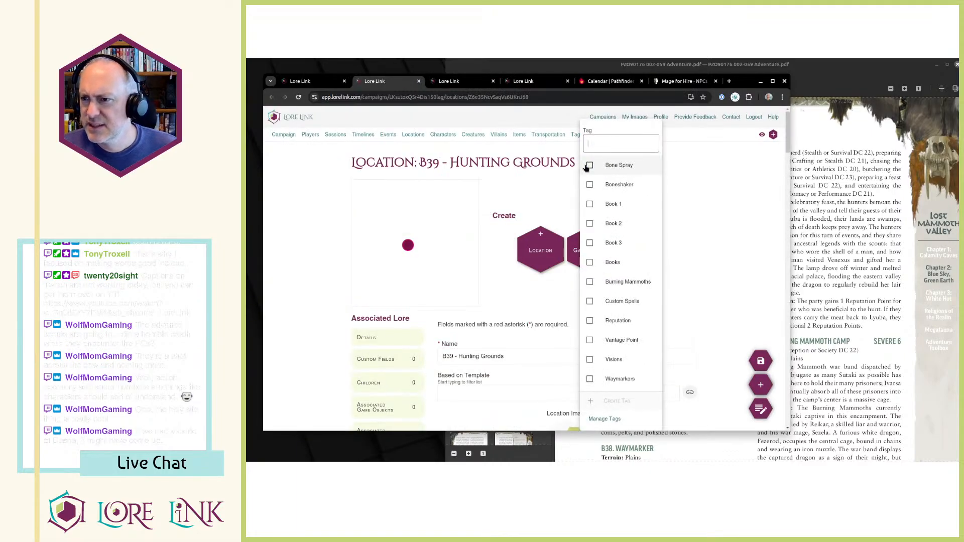
pyautogui.click(618, 321)
pyautogui.click(718, 273)
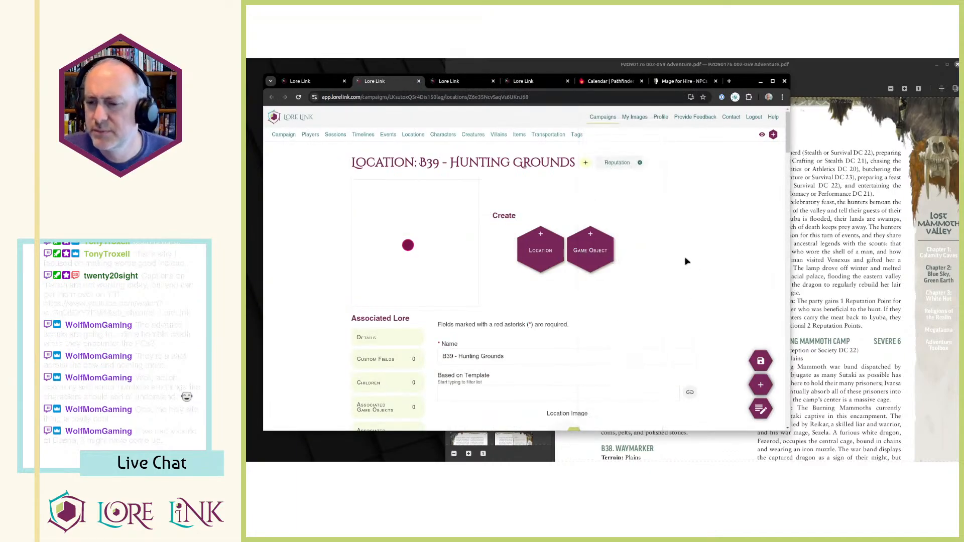
# In the B39 description, rejoin the split sentence about the hunting phases and bold the "Creatures:" label.
pyautogui.scroll(-5, 643, 266)
pyautogui.scroll(-10, 612, 270)
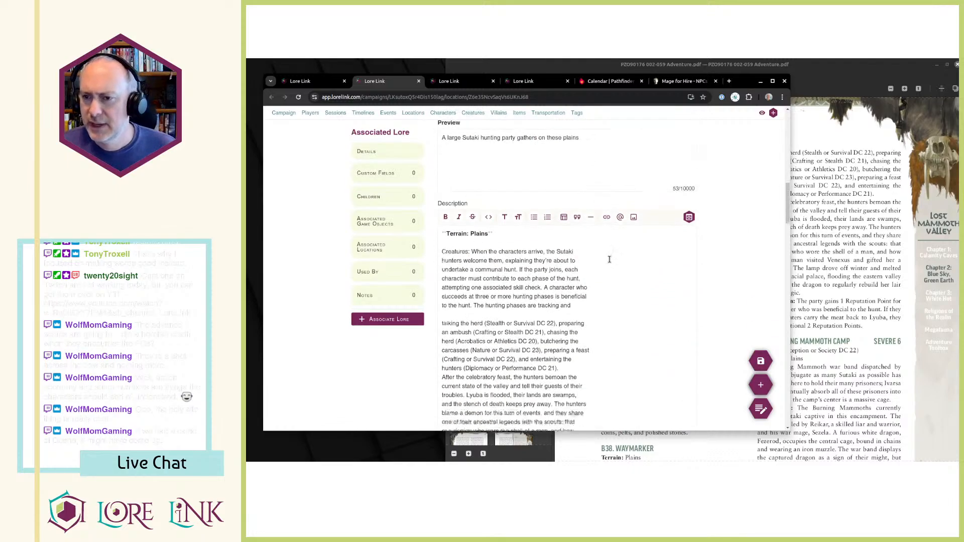
pyautogui.click(583, 252)
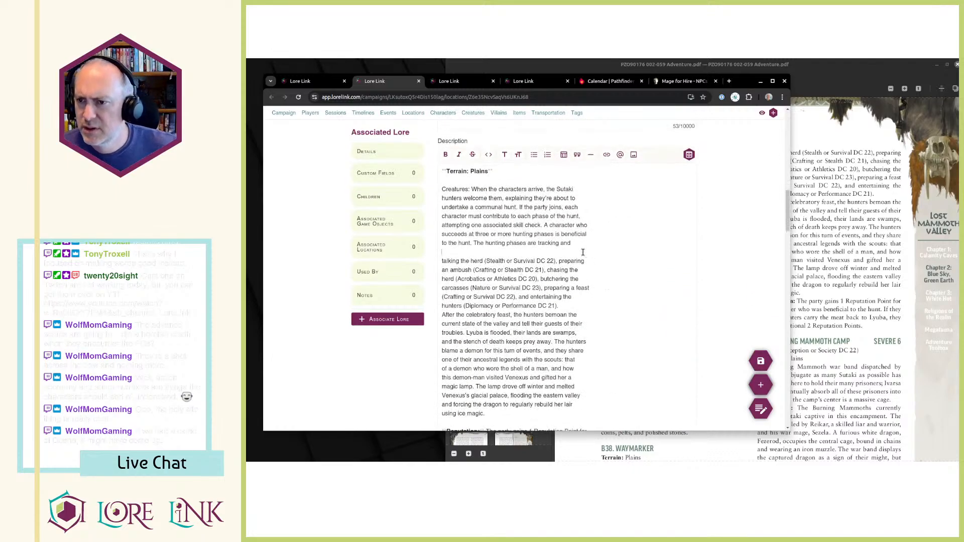
pyautogui.press('BackSpace')
pyautogui.press('Delete')
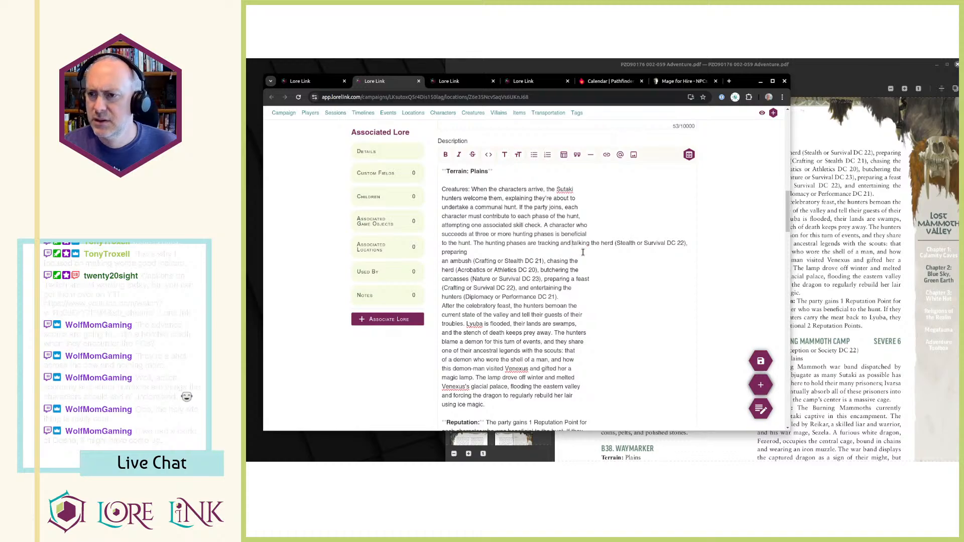
pyautogui.press('Down')
pyautogui.hotkey('ctrl', 'shift', 'Right')
pyautogui.hotkey('shift', 'Right')
pyautogui.hotkey('ctrl', 'b')
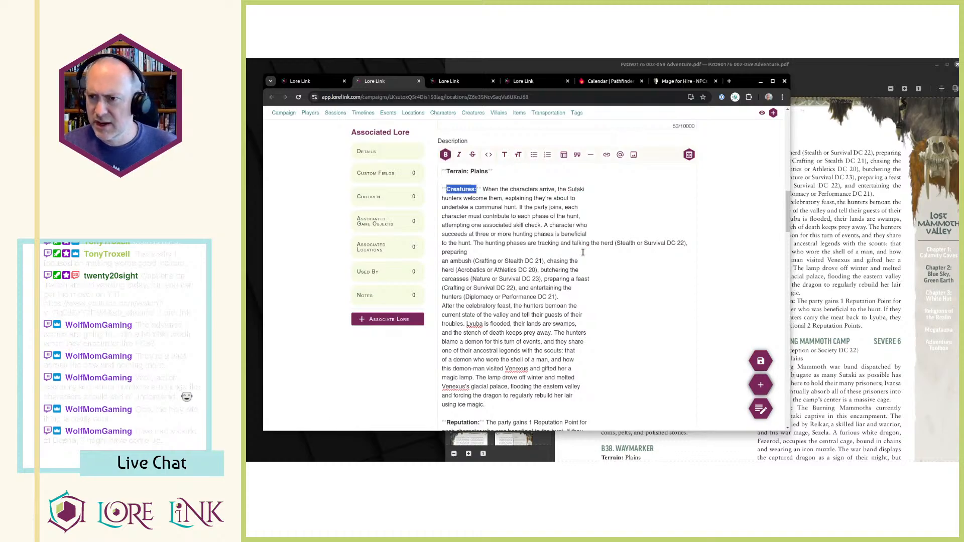
# Check the B39 text in the PDF and rejoin the broken lines of the Creatures paragraph in the location's description.
pyautogui.hotkey('alt', 'Tab')
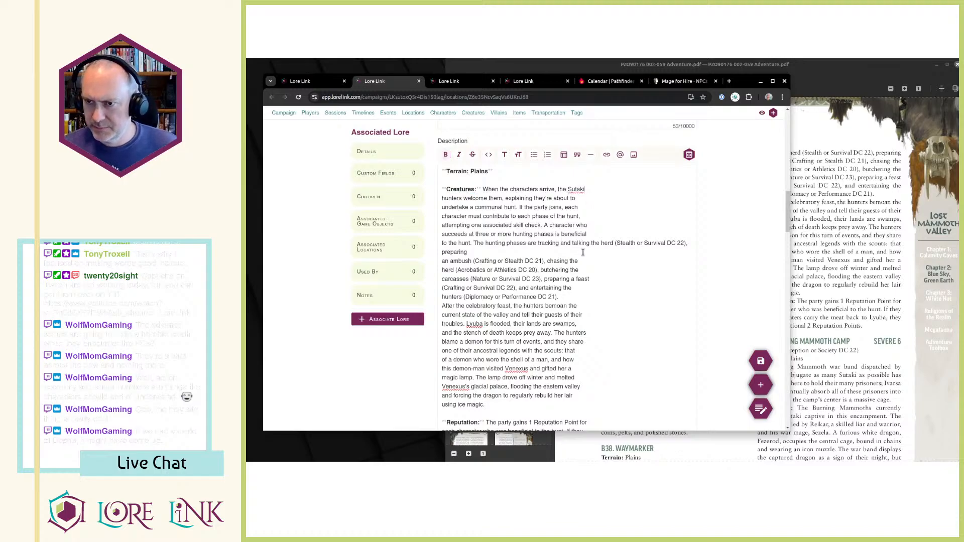
pyautogui.scroll(3, 702, 228)
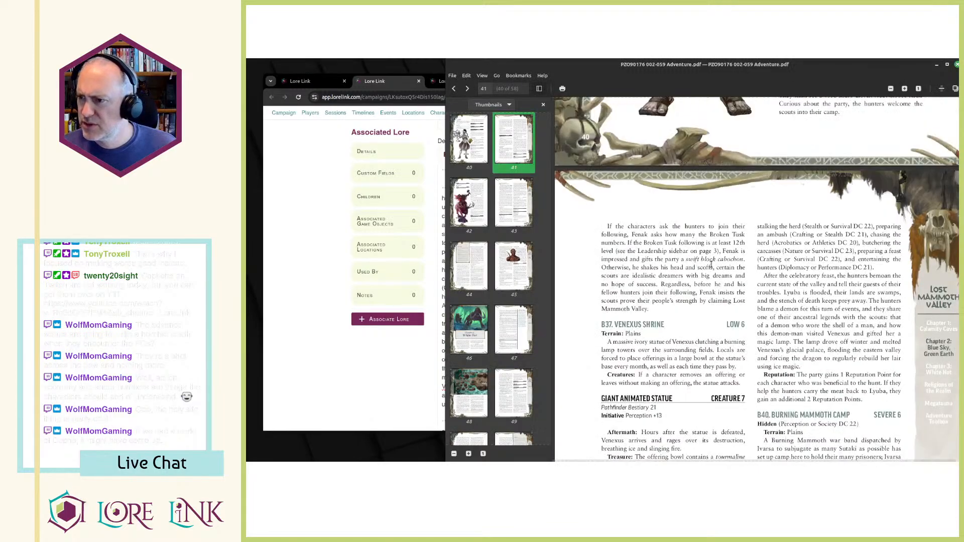
pyautogui.scroll(8, 711, 265)
pyautogui.scroll(-15, 750, 287)
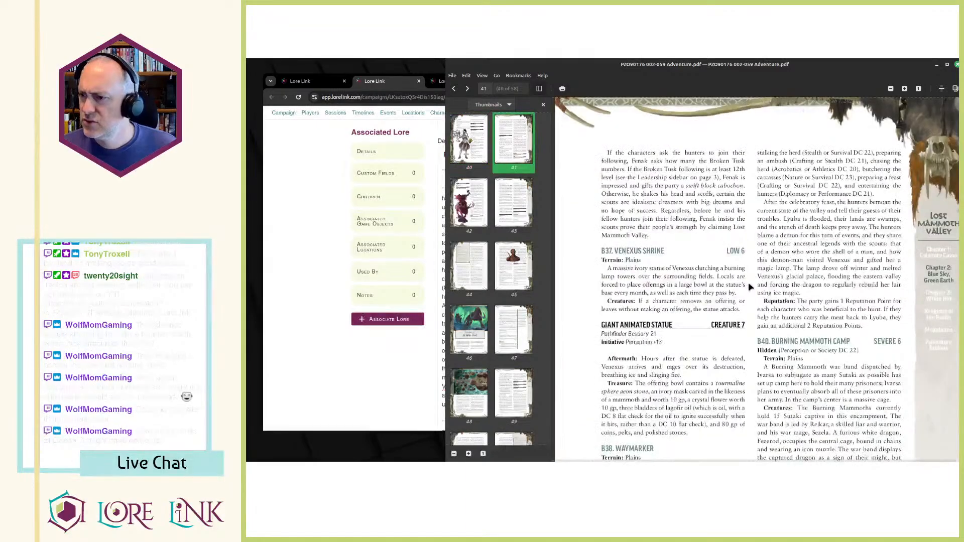
pyautogui.scroll(-3, 750, 287)
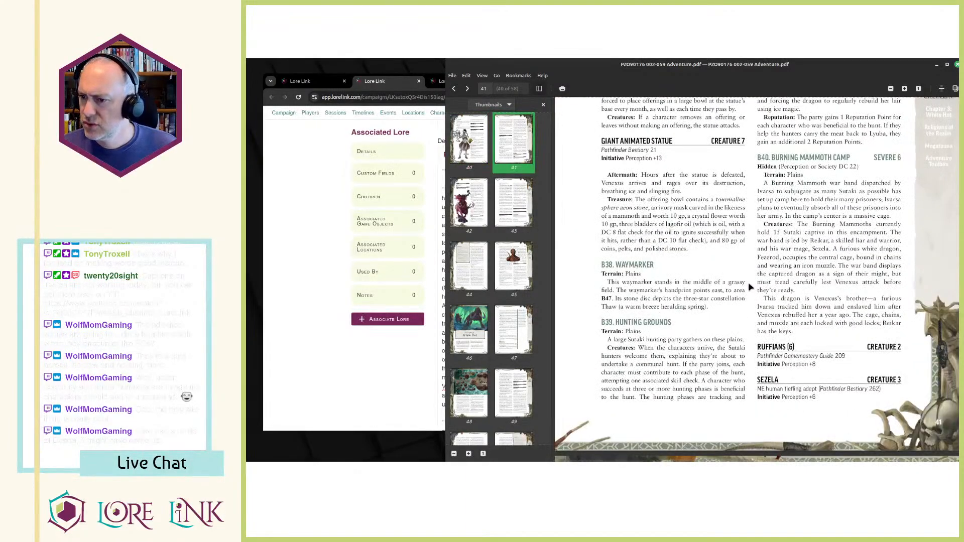
pyautogui.hotkey('alt', 'Tab')
pyautogui.press('Delete')
pyautogui.press('Delete')
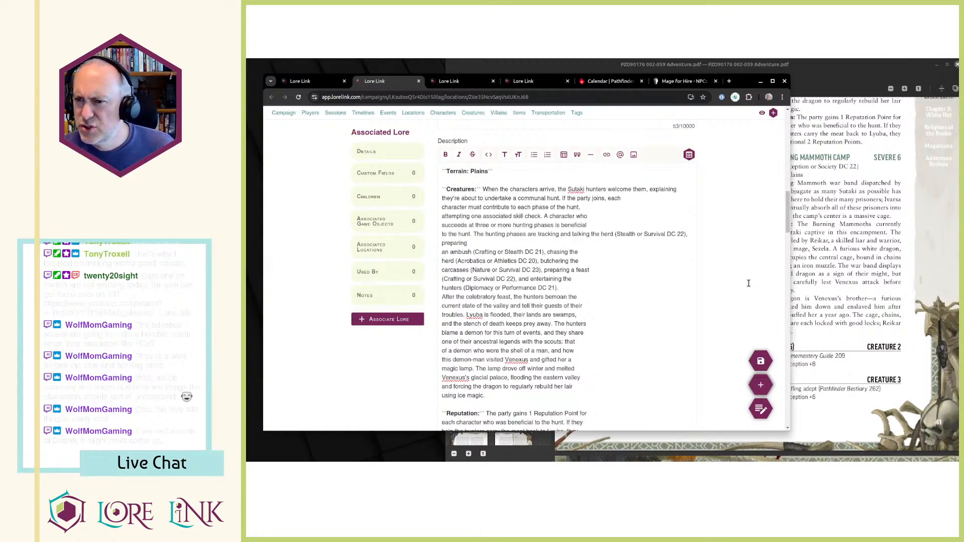
pyautogui.press('Delete')
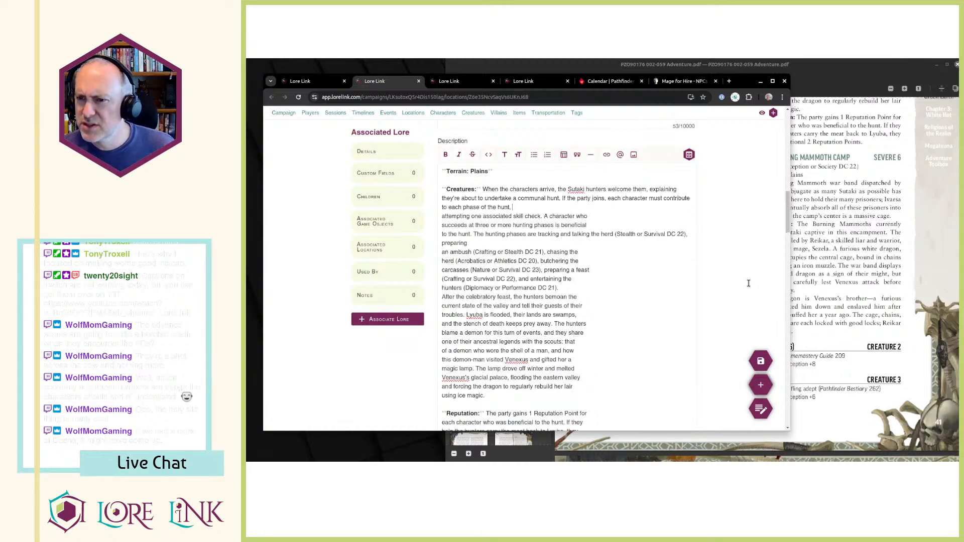
pyautogui.press('Delete')
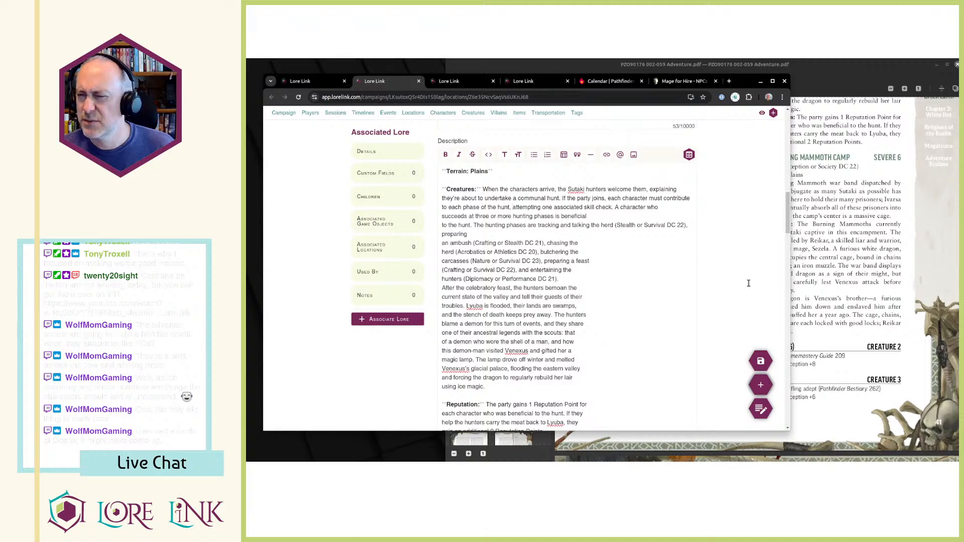
pyautogui.press('Delete')
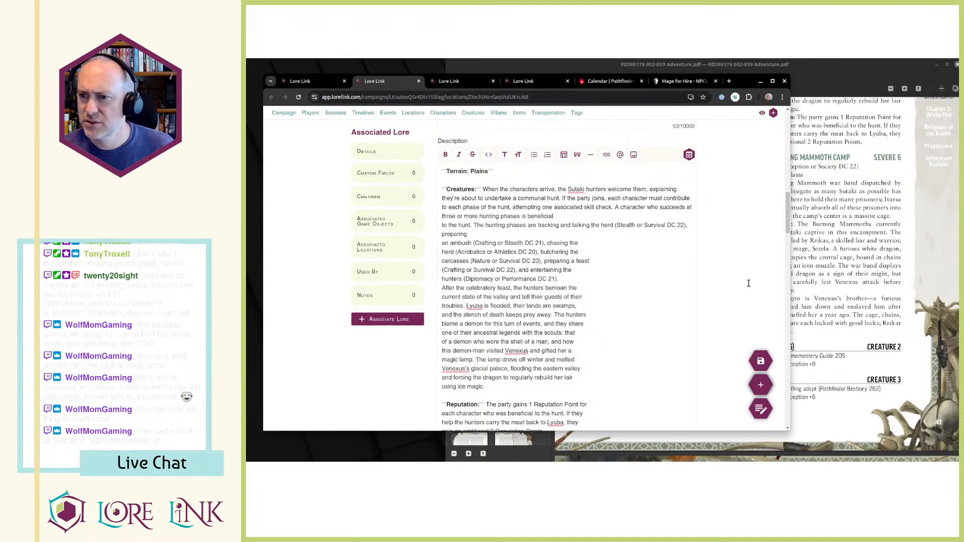
pyautogui.press('Delete')
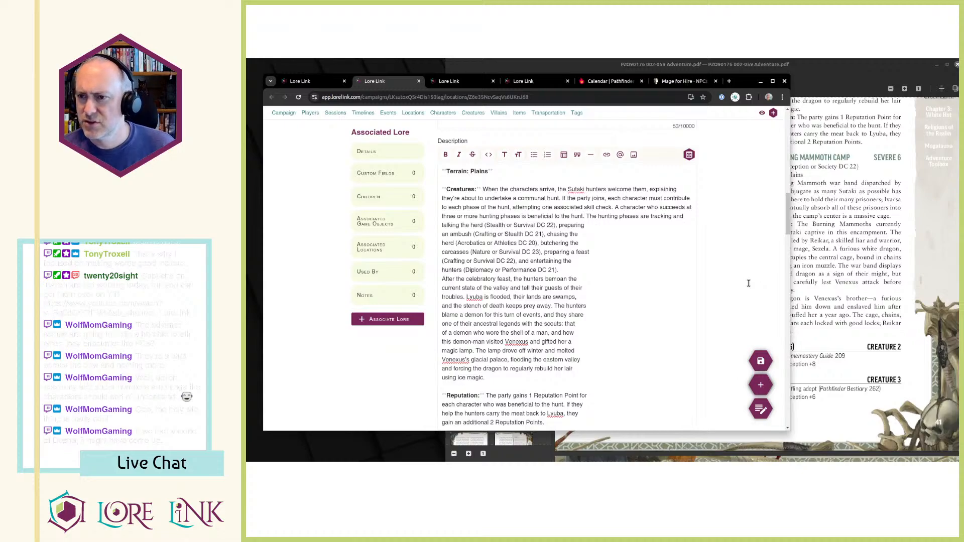
# Start a new paragraph at "The hunting phases are" and bold "tracking" and "talking the herd" in it.
pyautogui.press('Return')
pyautogui.press('Return')
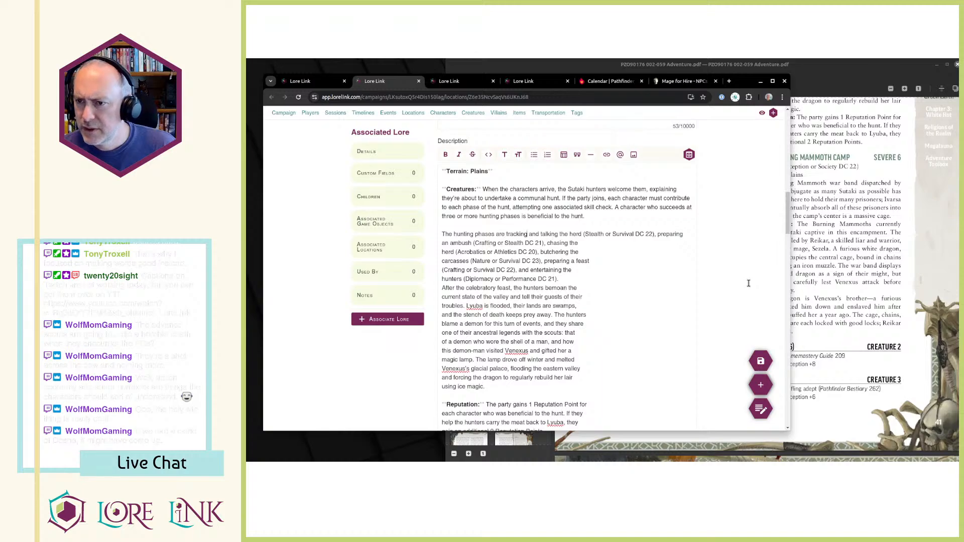
pyautogui.hotkey('ctrl', 'shift', 'Right')
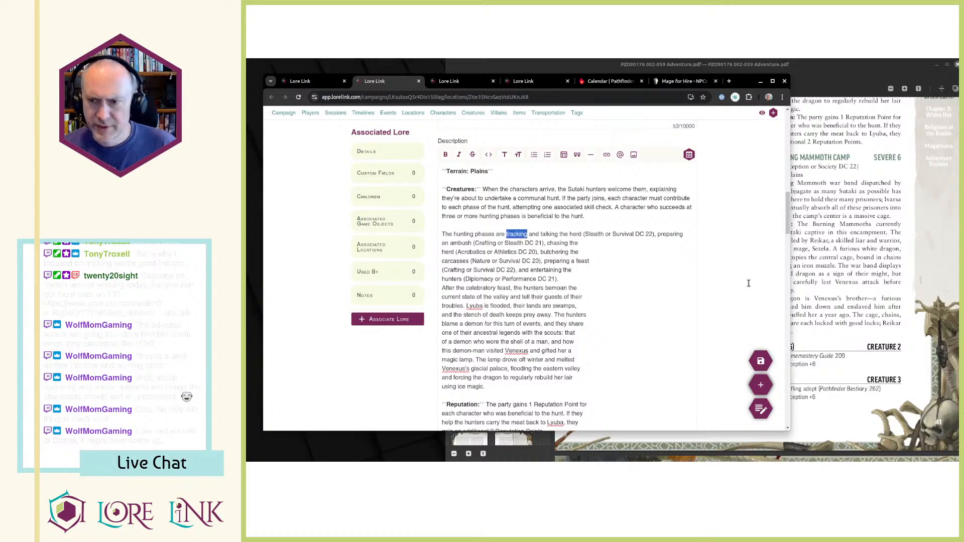
pyautogui.hotkey('ctrl', 'b')
pyautogui.hotkey('ctrl', 'shift', 'Right')
pyautogui.hotkey('ctrl', 'shift', 'Right')
pyautogui.hotkey('ctrl', 'shift', 'Right')
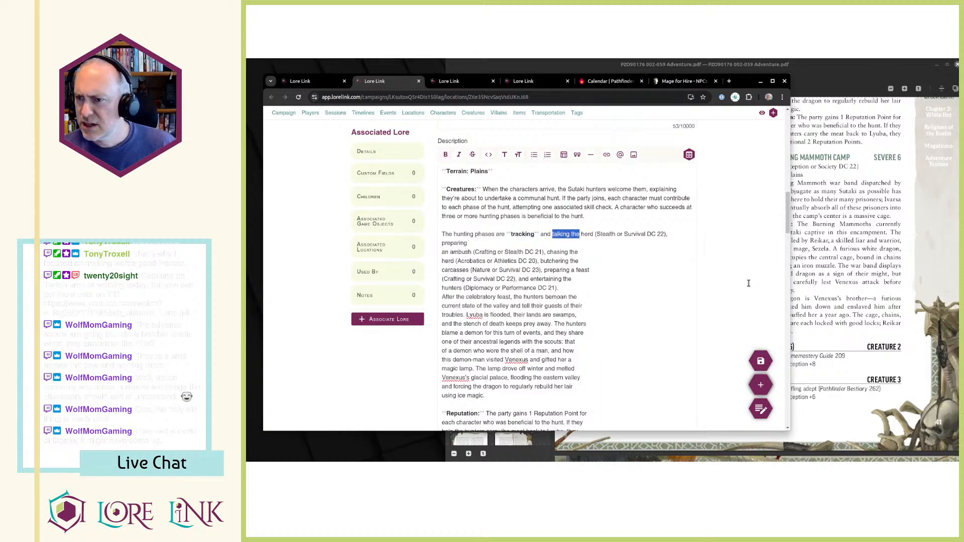
pyautogui.hotkey('ctrl', 'b')
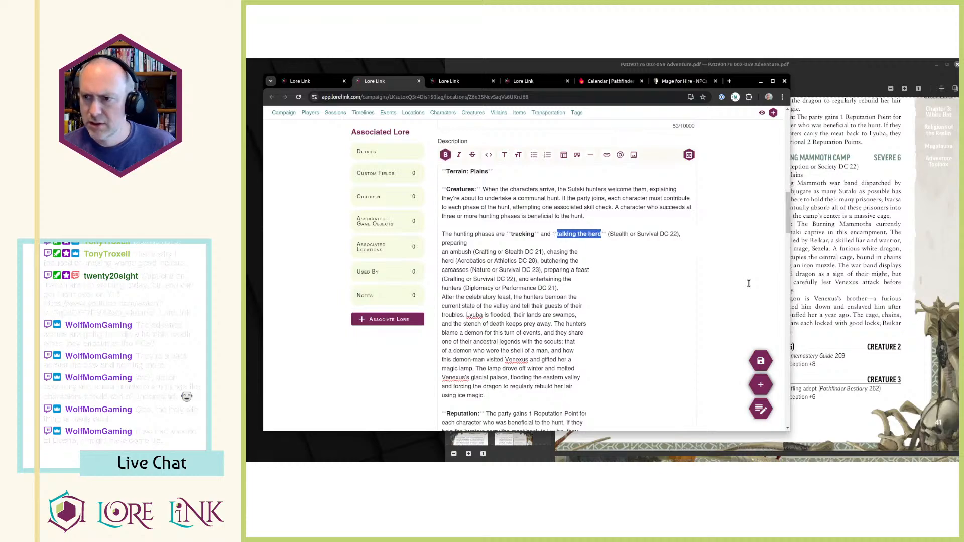
# Rejoin the line break after "preparing" and bold the phase name "preparing an ambush".
pyautogui.press('End')
pyautogui.press('Delete')
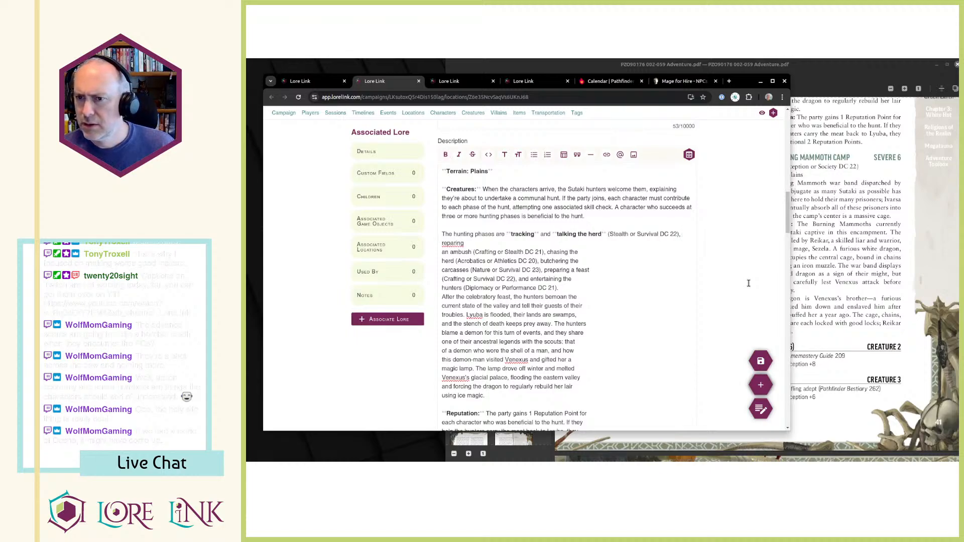
pyautogui.write('p')
pyautogui.press('End')
pyautogui.press('Delete')
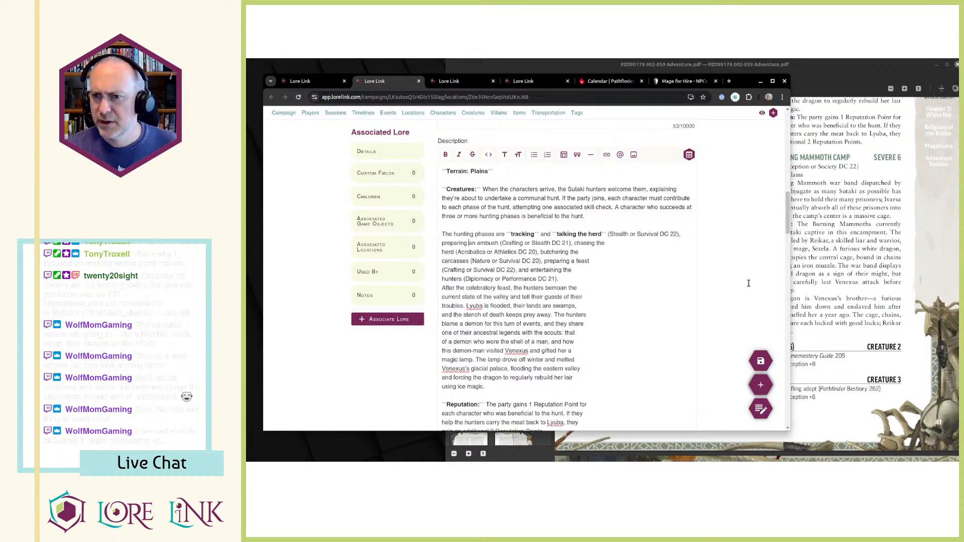
pyautogui.press('Home')
pyautogui.hotkey('ctrl', 'shift', 'Right')
pyautogui.hotkey('ctrl', 'shift', 'Right')
pyautogui.hotkey('ctrl', 'shift', 'Right')
pyautogui.hotkey('ctrl', 'b')
# Join the next broken line to the hunting phases paragraph and bold "chasing the herd".
pyautogui.press('End')
pyautogui.press('Delete')
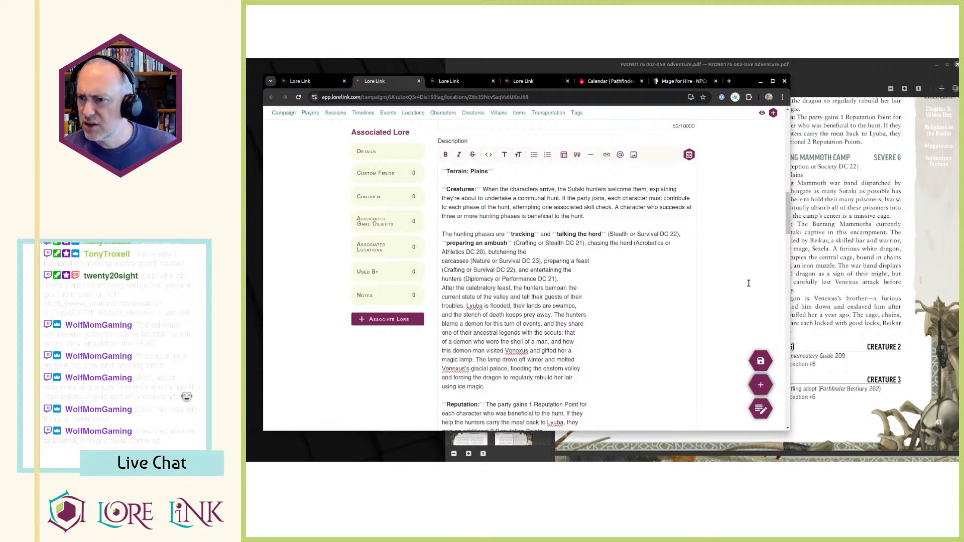
pyautogui.hotkey('ctrl', 'Right')
pyautogui.hotkey('ctrl', 'shift', 'Left')
pyautogui.hotkey('ctrl', 'shift', 'Left')
pyautogui.hotkey('ctrl', 'shift', 'Left')
pyautogui.hotkey('ctrl', 'b')
# Rejoin the line split before "carcasses" and bold the phase name "butchering the carcasses".
pyautogui.press('End')
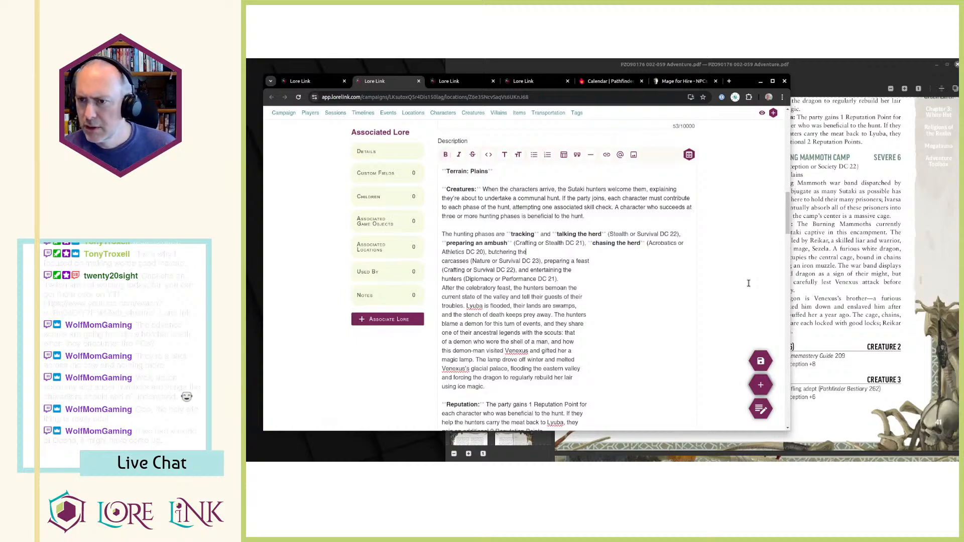
pyautogui.press('Delete')
pyautogui.hotkey('ctrl', 'Left')
pyautogui.hotkey('ctrl', 'Left')
pyautogui.hotkey('ctrl', 'shift', 'Right')
pyautogui.hotkey('ctrl', 'shift', 'Right')
pyautogui.hotkey('ctrl', 'shift', 'Right')
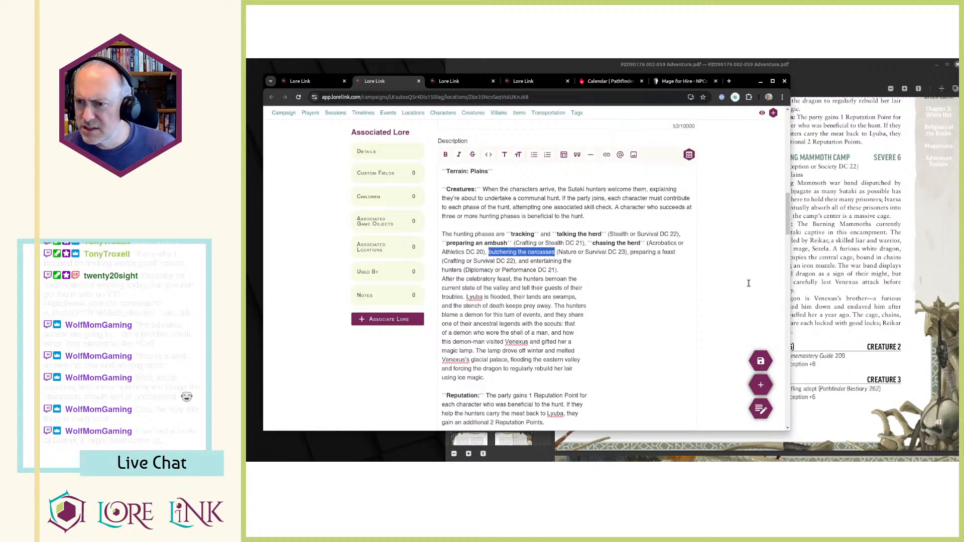
pyautogui.hotkey('ctrl', 'b')
# Rejoin the line split after "preparing a feast" and bold that phase name.
pyautogui.press('End')
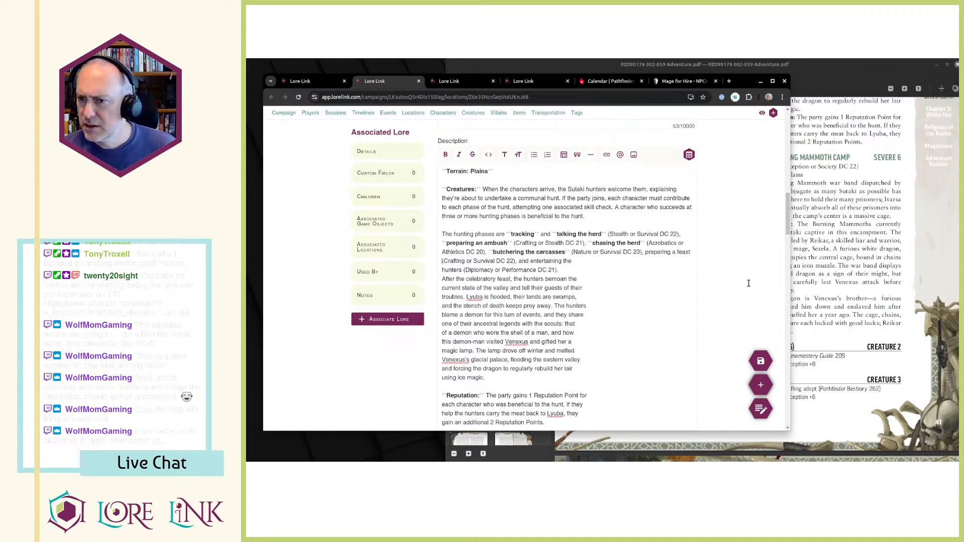
pyautogui.press('Delete')
pyautogui.hotkey('ctrl', 'shift', 'Left')
pyautogui.hotkey('ctrl', 'shift', 'Left')
pyautogui.hotkey('ctrl', 'shift', 'Left')
pyautogui.press('Left')
pyautogui.hotkey('ctrl', 'shift', 'Right')
pyautogui.hotkey('ctrl', 'shift', 'Right')
pyautogui.hotkey('ctrl', 'shift', 'Right')
pyautogui.hotkey('ctrl', 'b')
pyautogui.press('Right')
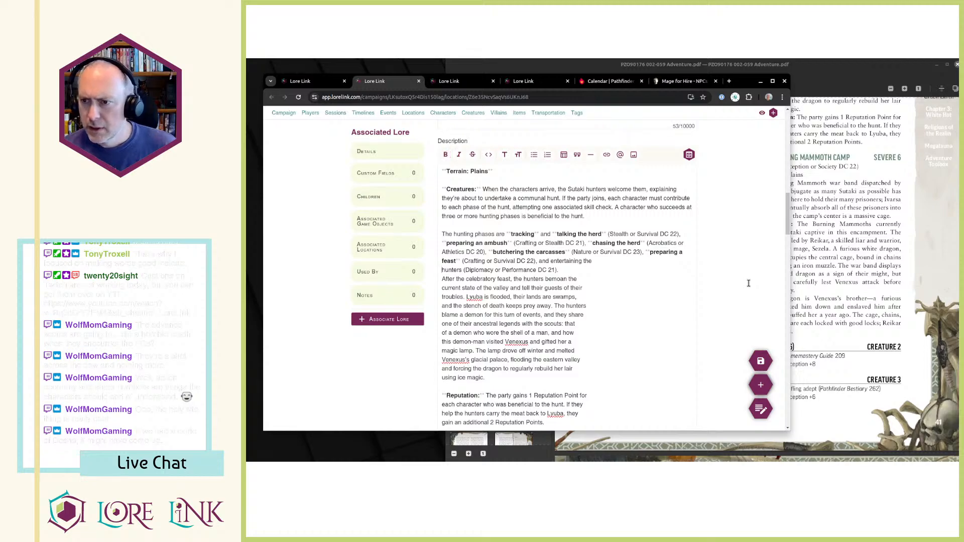
# Rejoin the last broken line of the hunting phases paragraph and bold "entertaining the hunters".
pyautogui.press('End')
pyautogui.press('Delete')
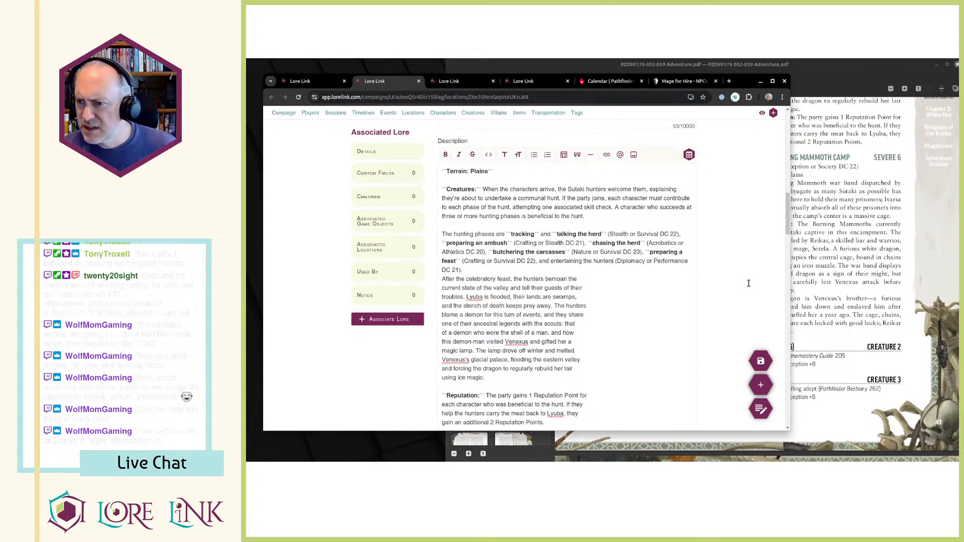
pyautogui.hotkey('ctrl', 'shift', 'Left')
pyautogui.hotkey('ctrl', 'shift', 'Left')
pyautogui.hotkey('ctrl', 'shift', 'Left')
pyautogui.hotkey('ctrl', 'b')
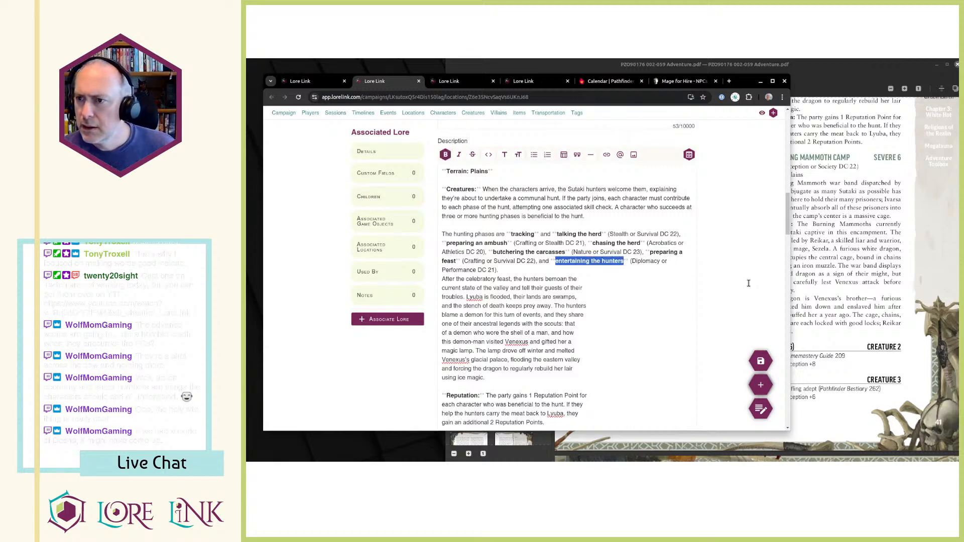
# Insert a blank line before "After the celebratory feast" to make it a separate paragraph.
pyautogui.press('Down')
pyautogui.press('End')
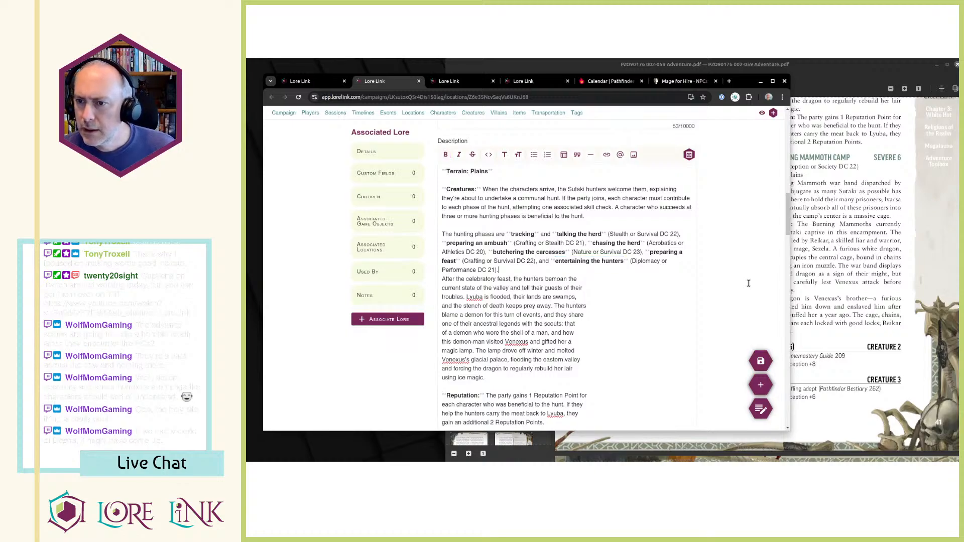
pyautogui.press('Return')
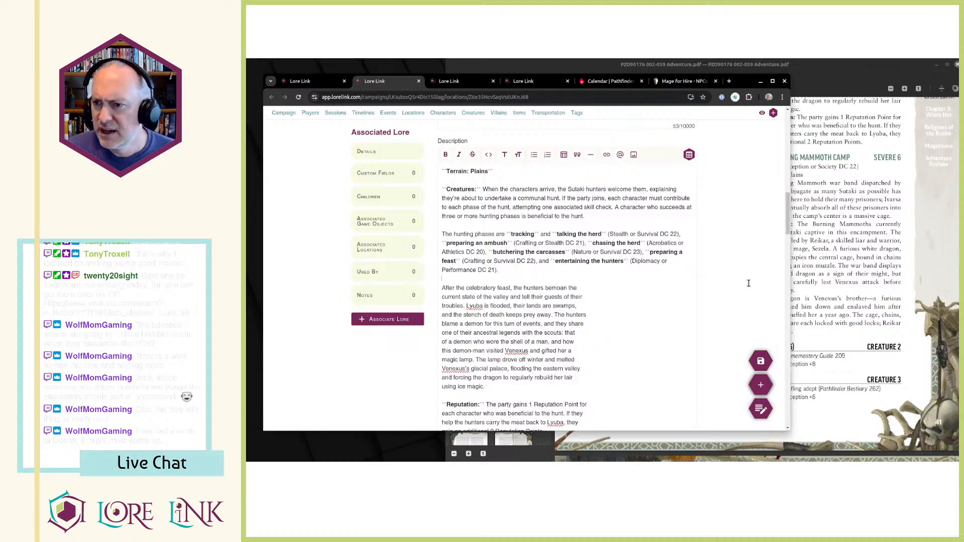
# Compare the first hunting phase with the PDF wording and correct "talking the herd" to "stalking the herd".
pyautogui.click(804, 218)
pyautogui.scroll(3, 806, 280)
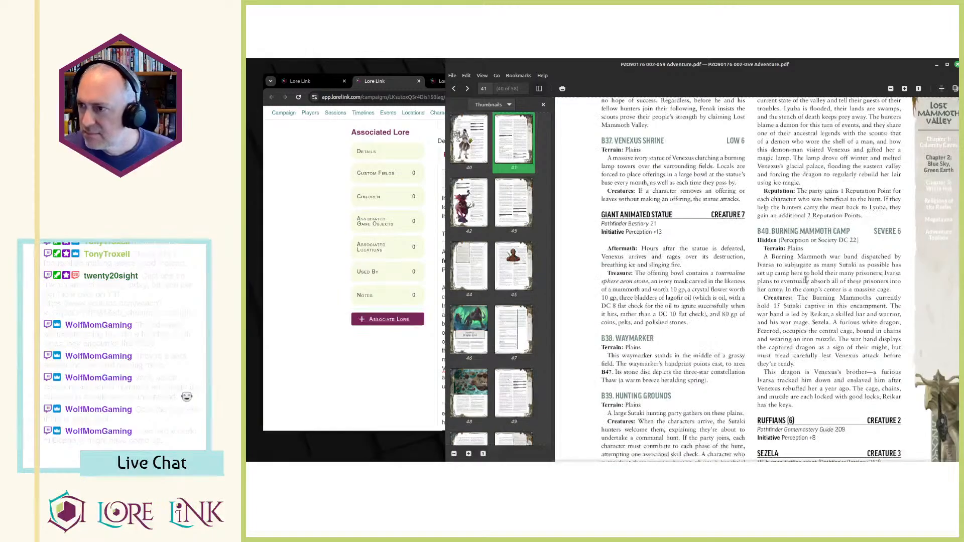
pyautogui.scroll(7, 805, 279)
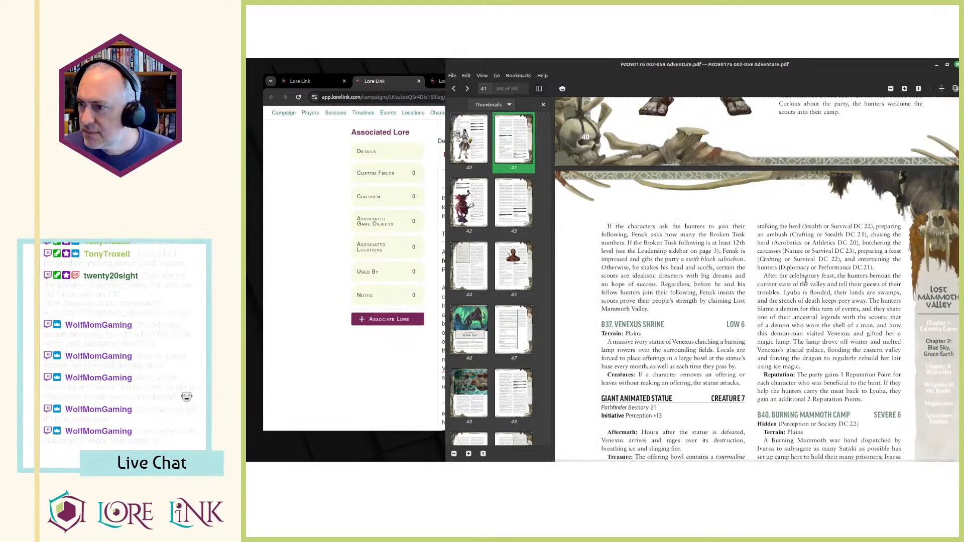
pyautogui.click(309, 426)
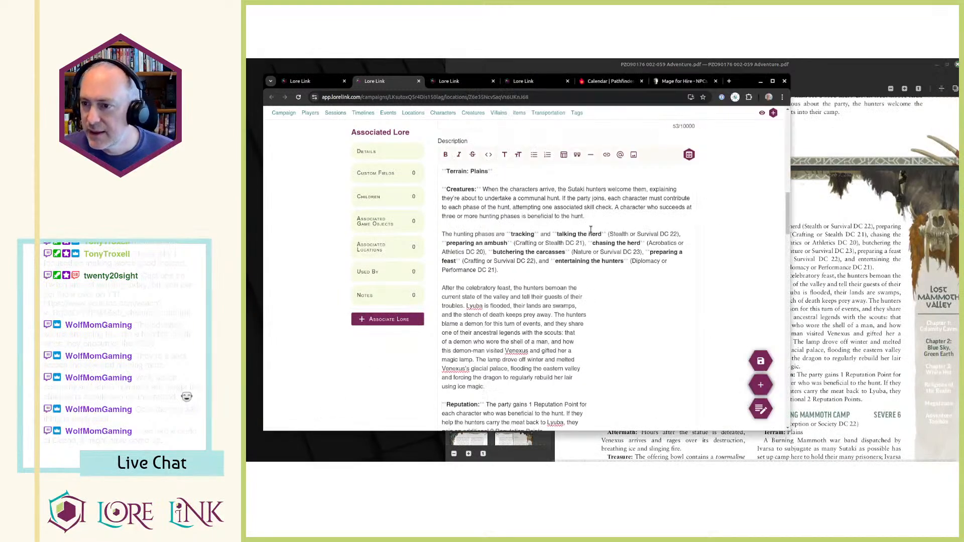
pyautogui.click(557, 234)
pyautogui.write('s')
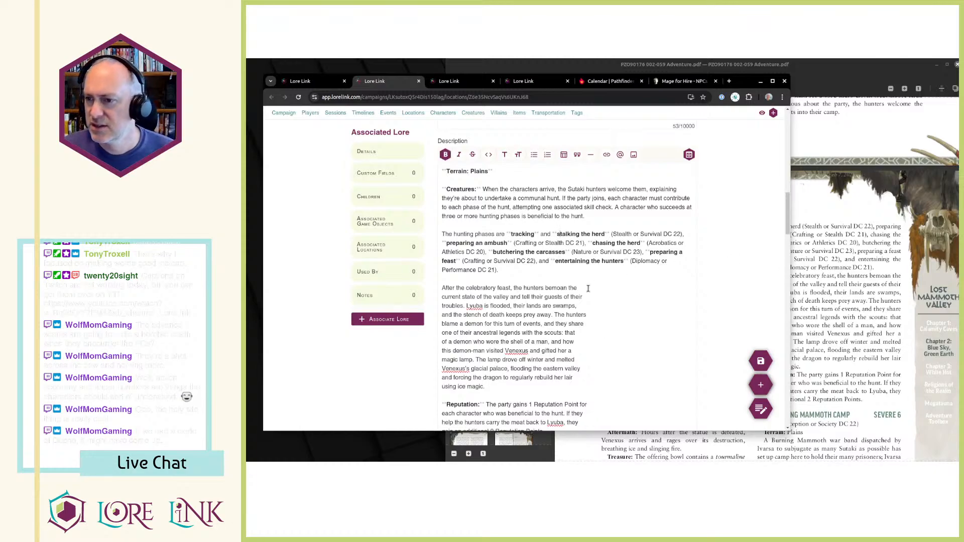
# Recheck the hunting phases in the PDF and bold the connecting "and" to make "tracking and stalking the herd" one bold phrase.
pyautogui.click(803, 271)
pyautogui.scroll(-3, 806, 278)
pyautogui.scroll(-5, 806, 278)
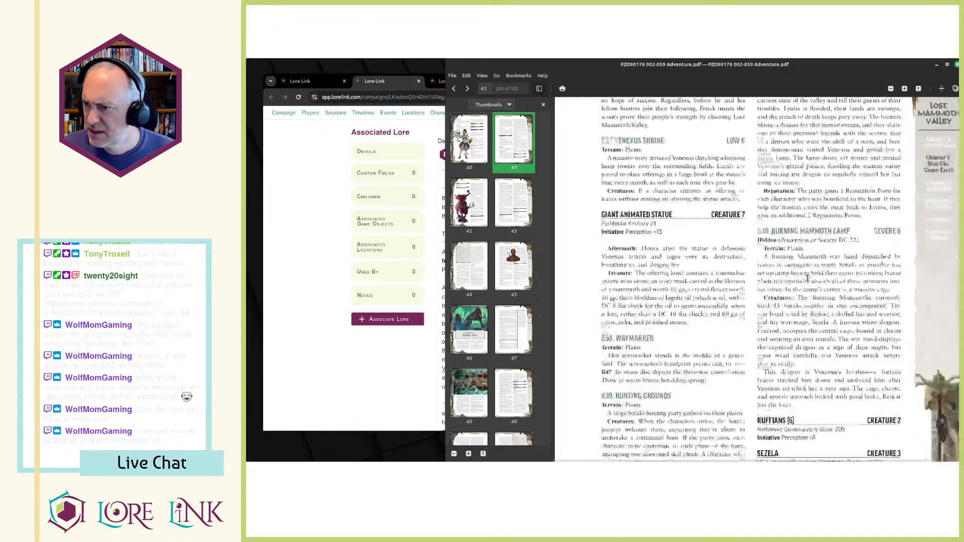
pyautogui.scroll(5, 807, 278)
pyautogui.scroll(-8, 807, 278)
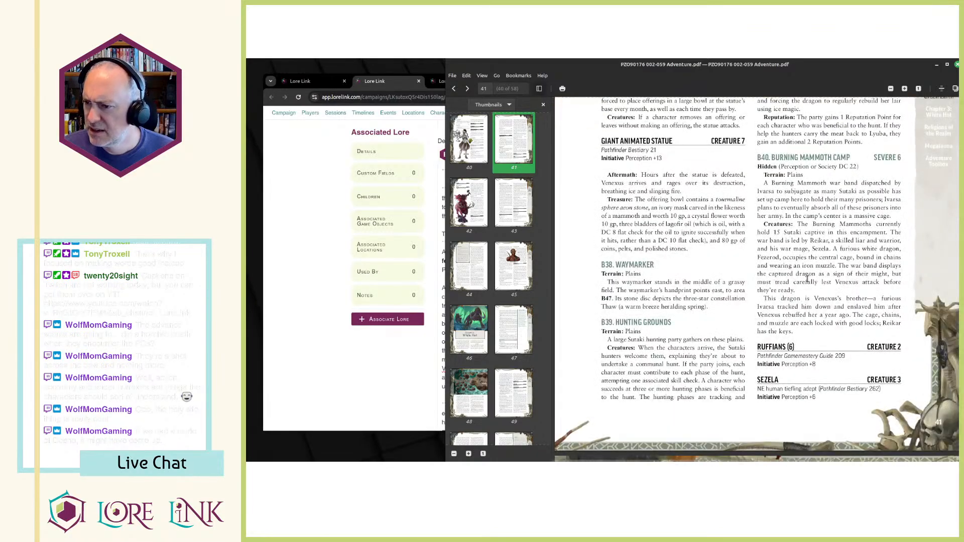
pyautogui.scroll(8, 807, 278)
pyautogui.click(349, 406)
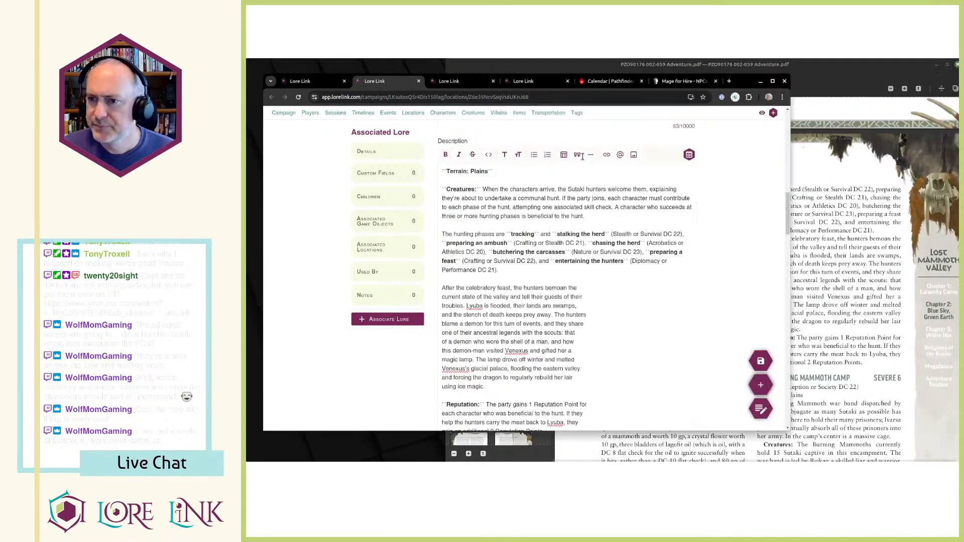
pyautogui.click(534, 235)
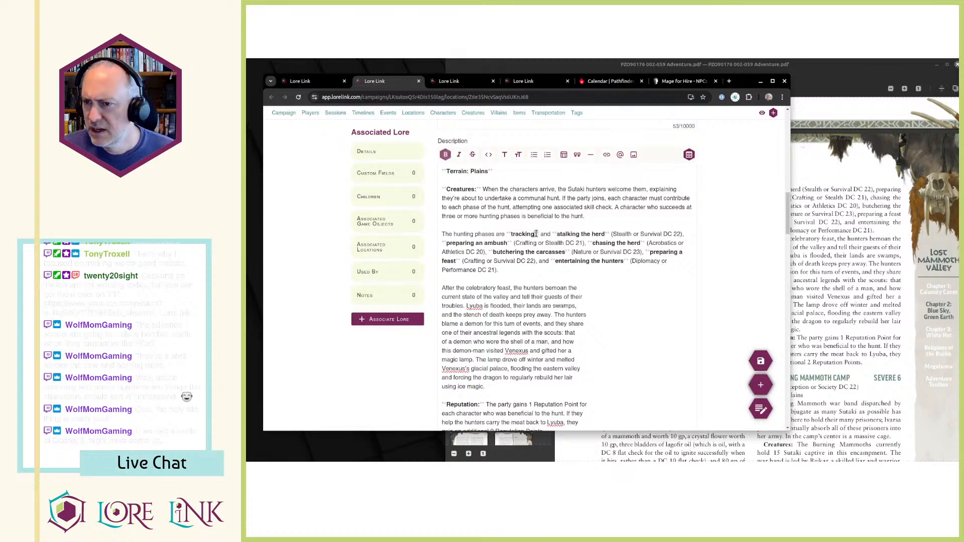
pyautogui.hotkey('shift', 'Right')
pyautogui.hotkey('shift', 'Right')
pyautogui.hotkey('shift', 'Right')
pyautogui.hotkey('shift', 'Right')
pyautogui.hotkey('shift', 'Right')
pyautogui.hotkey('shift', 'Right')
pyautogui.hotkey('shift', 'Right')
pyautogui.hotkey('shift', 'Right')
pyautogui.hotkey('shift', 'Right')
pyautogui.hotkey('ctrl', 'b')
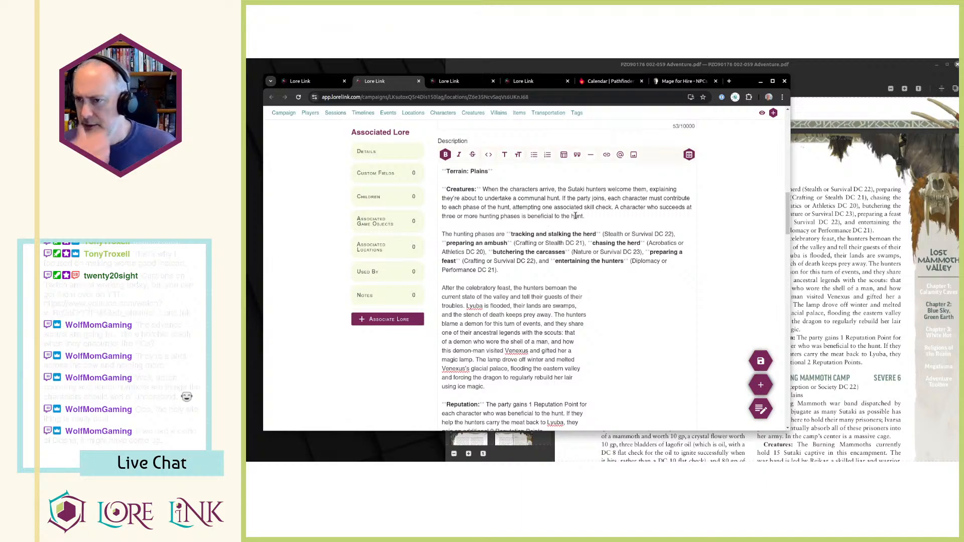
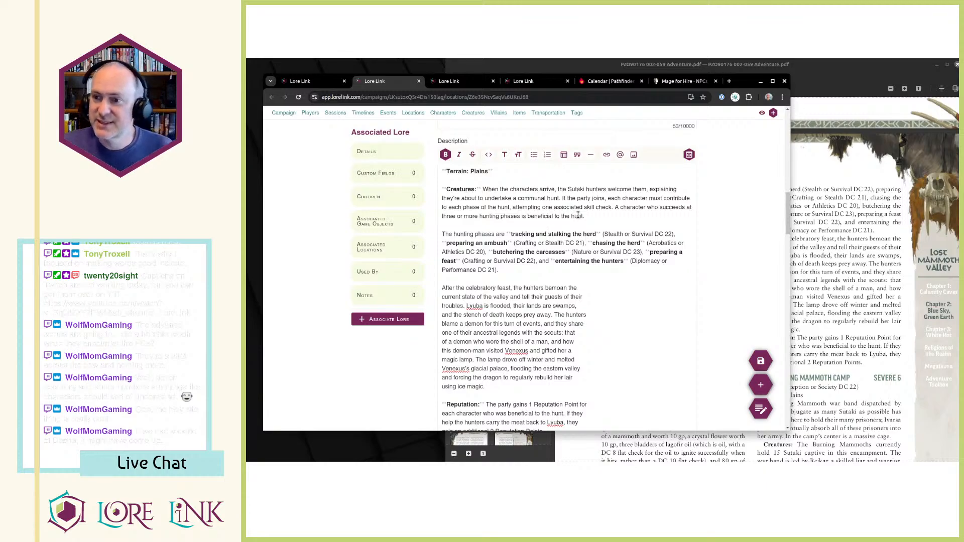
# Remove the stray line breaks in the description's celebratory feast paragraph so it reads as continuous text.
pyautogui.click(577, 268)
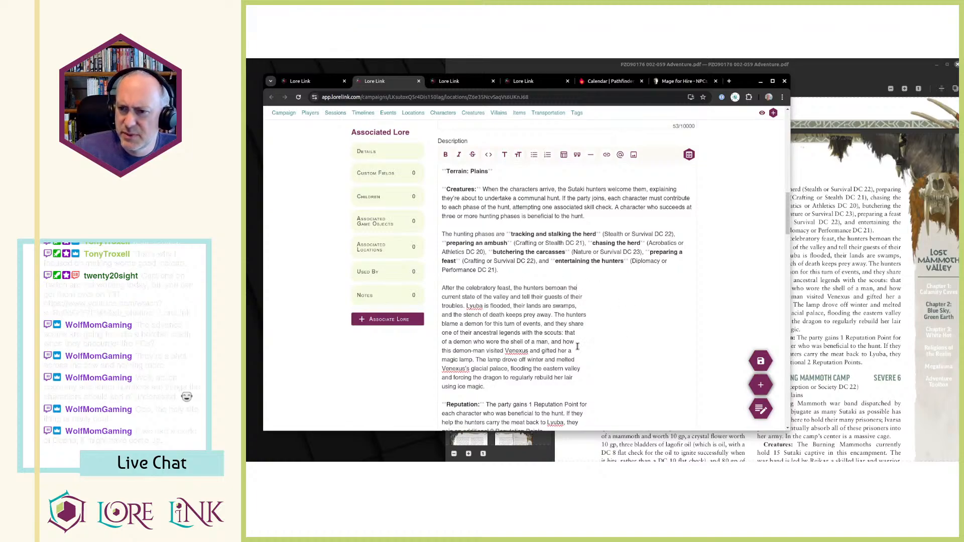
pyautogui.press('Delete')
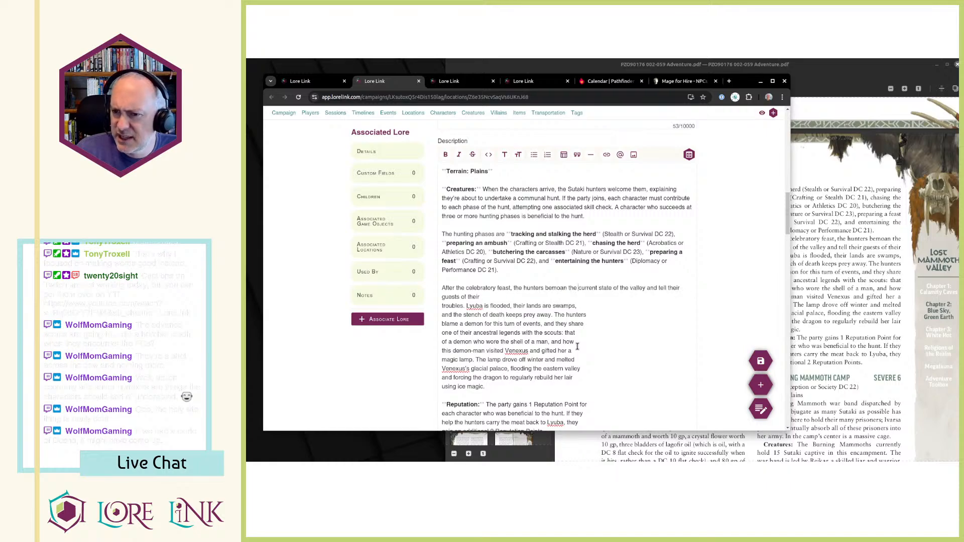
pyautogui.press('Delete')
pyautogui.press('Delete')
pyautogui.press('Delete')
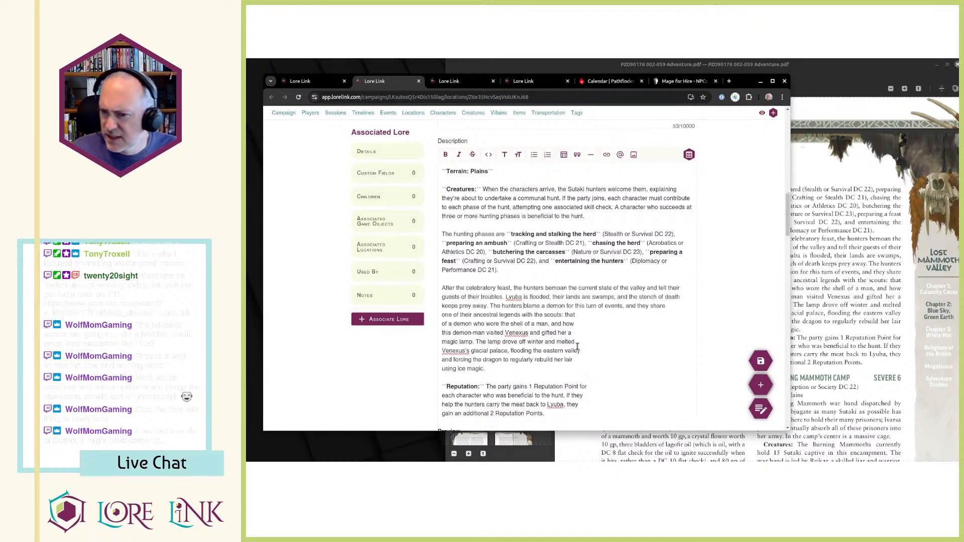
pyautogui.press('Delete')
pyautogui.press('Delete')
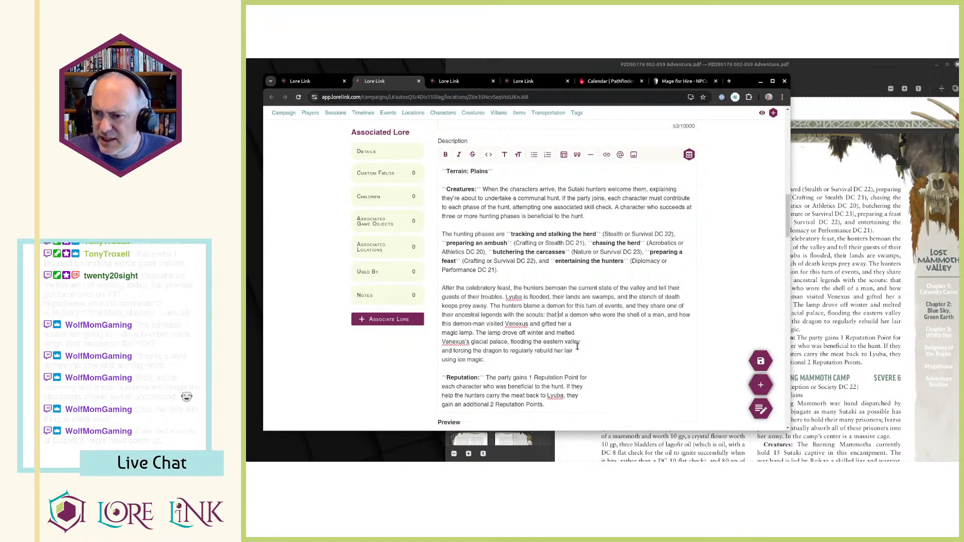
pyautogui.press('Delete')
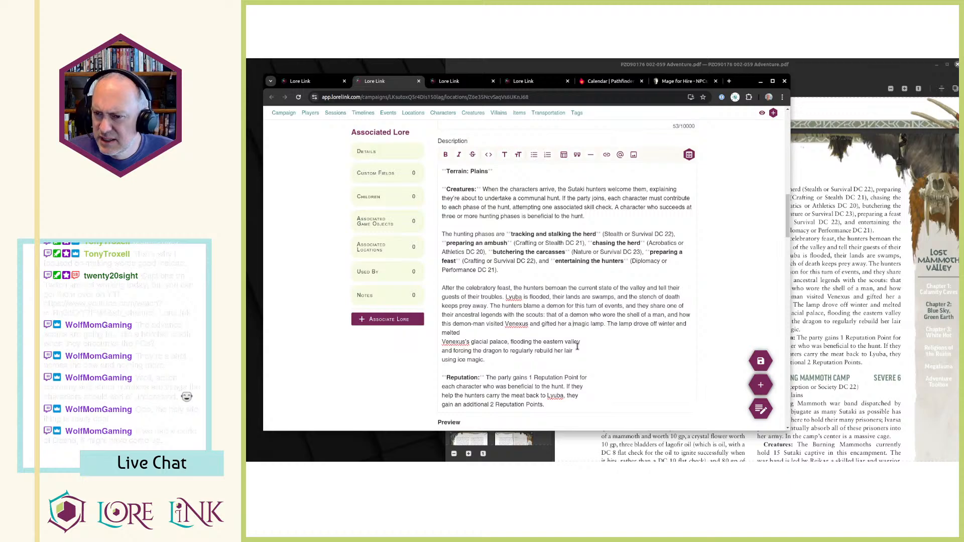
pyautogui.press('Delete')
pyautogui.press('Delete')
# Remove the line breaks within the description's Reputation paragraph and save the location.
pyautogui.press('Delete')
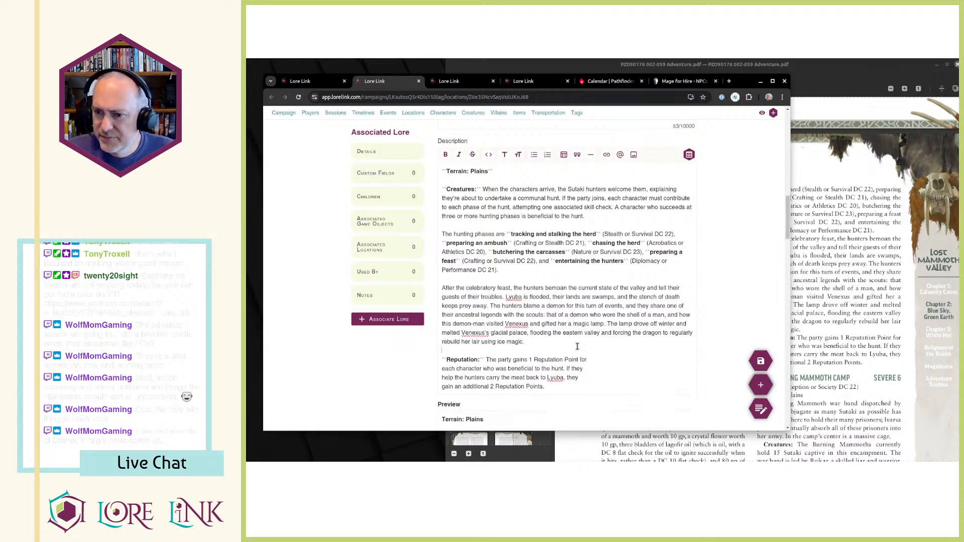
pyautogui.press('Delete')
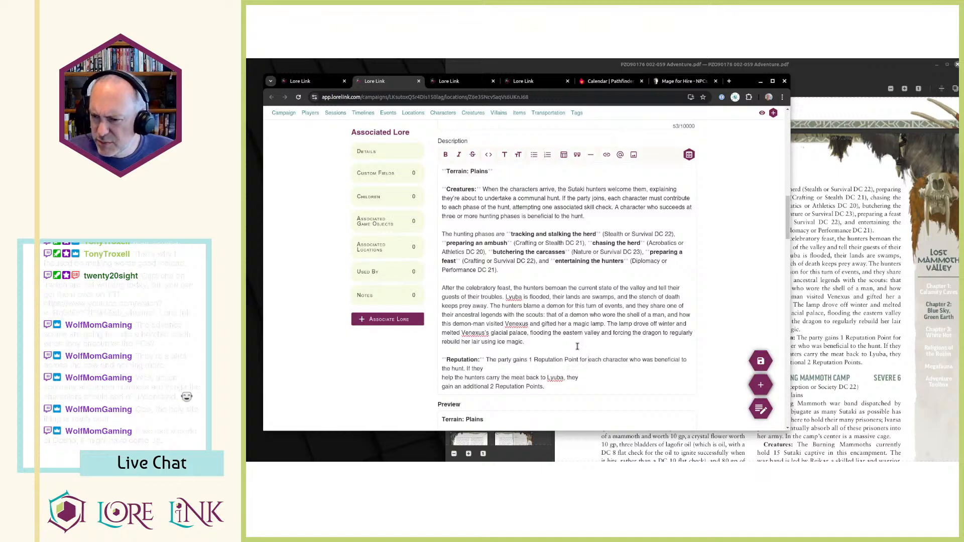
pyautogui.press('Delete')
pyautogui.press('Delete')
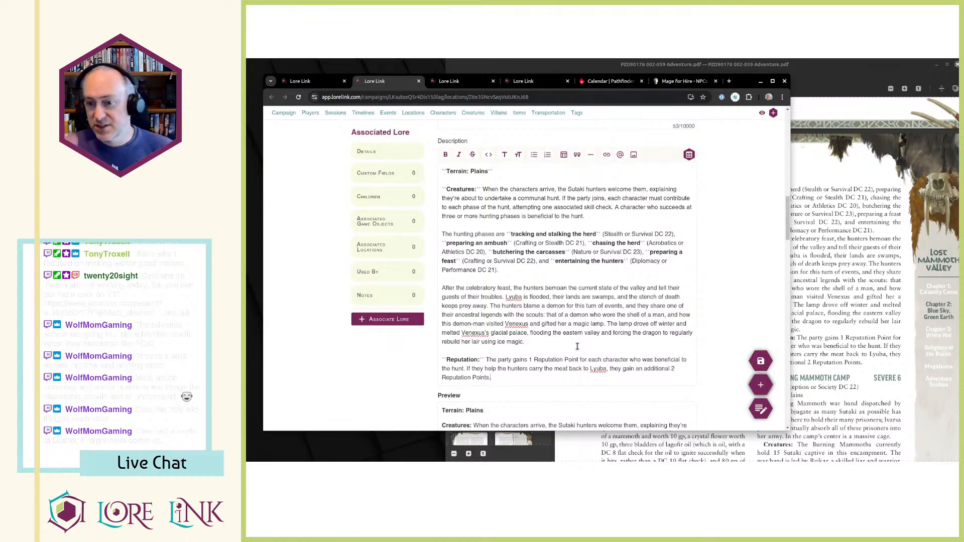
pyautogui.scroll(-1, 578, 346)
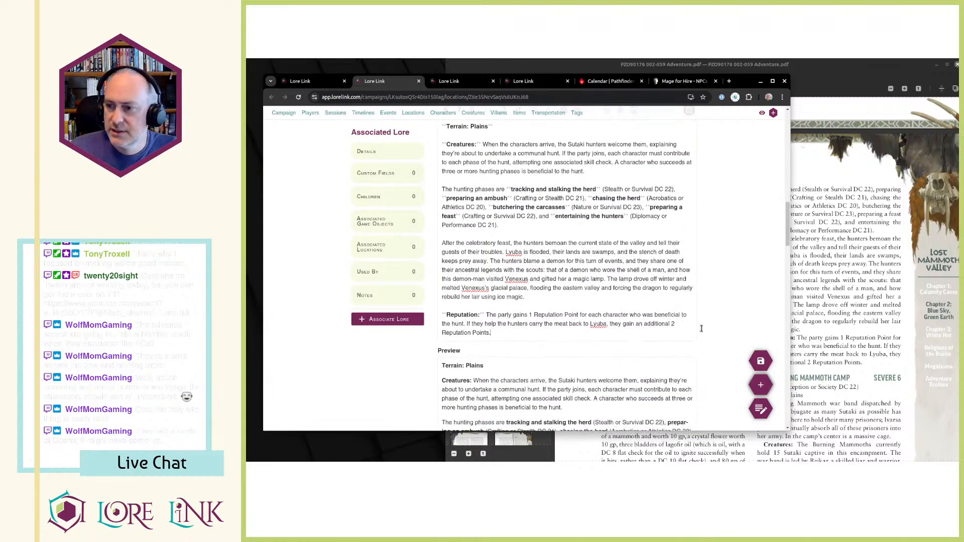
pyautogui.click(751, 355)
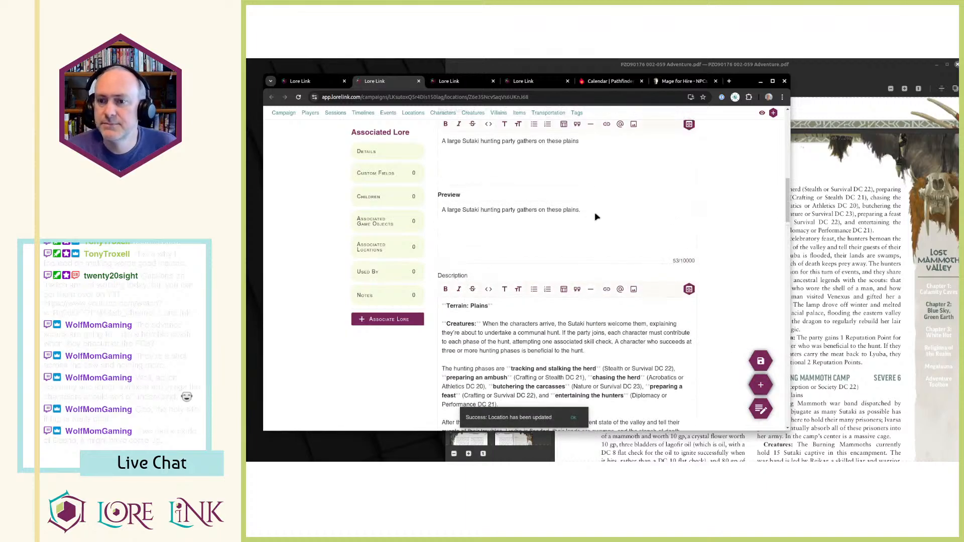
# Compare the location description with the hunt encounter text in the adventure PDF, and return to Lore Link.
pyautogui.scroll(-10, 728, 217)
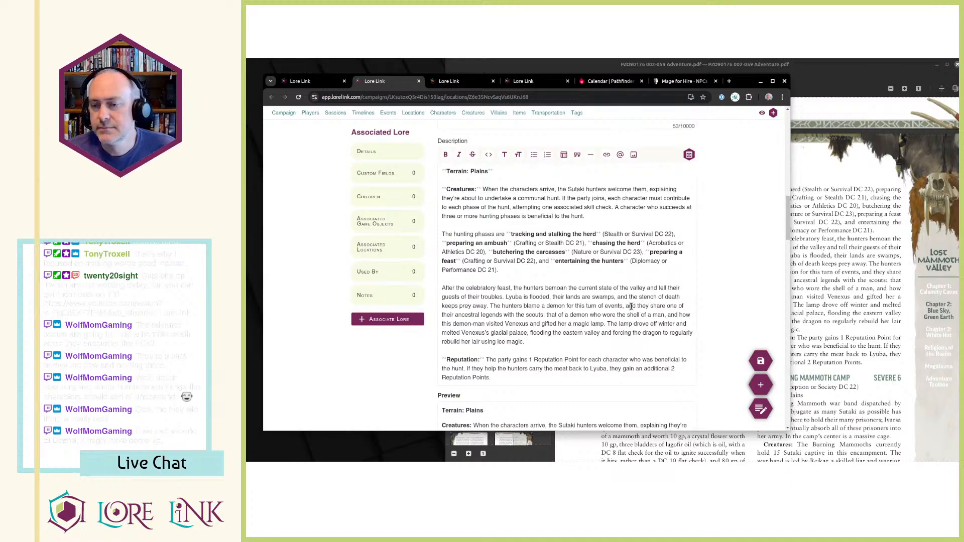
pyautogui.click(865, 246)
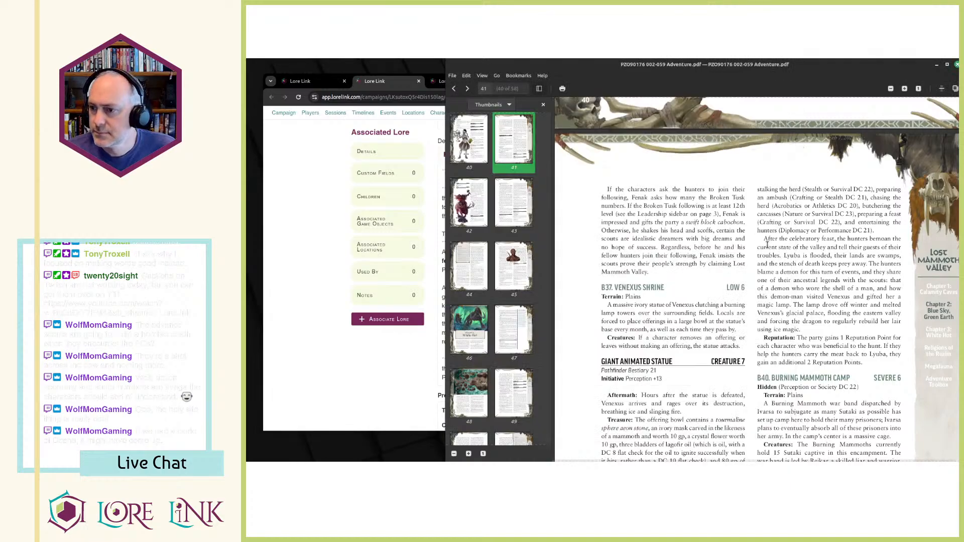
pyautogui.scroll(-3, 773, 253)
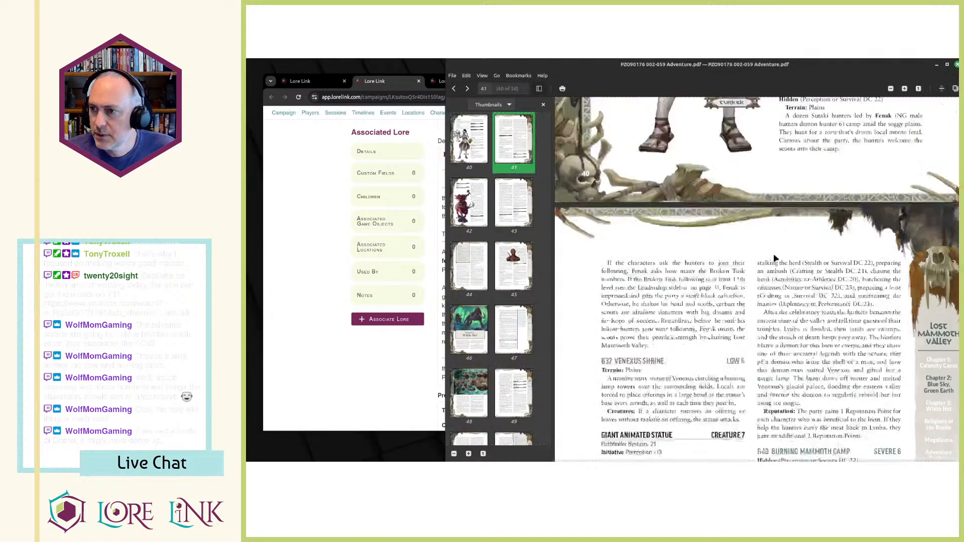
pyautogui.scroll(4, 777, 265)
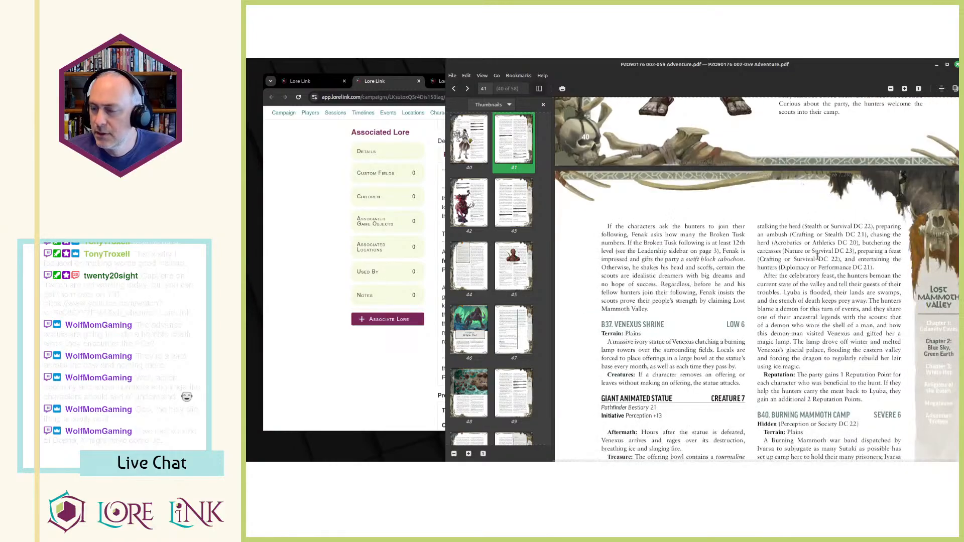
pyautogui.hotkey('alt', 'Tab')
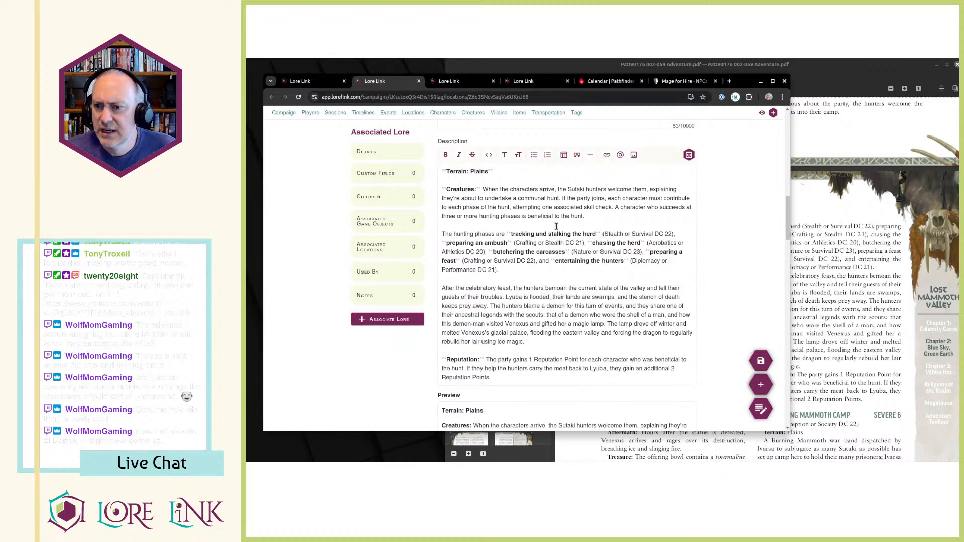
# Start a new campaign event named "Sutaki Hunt", leaving its template empty.
pyautogui.moveTo(539, 225); pyautogui.dragTo(569, 383)
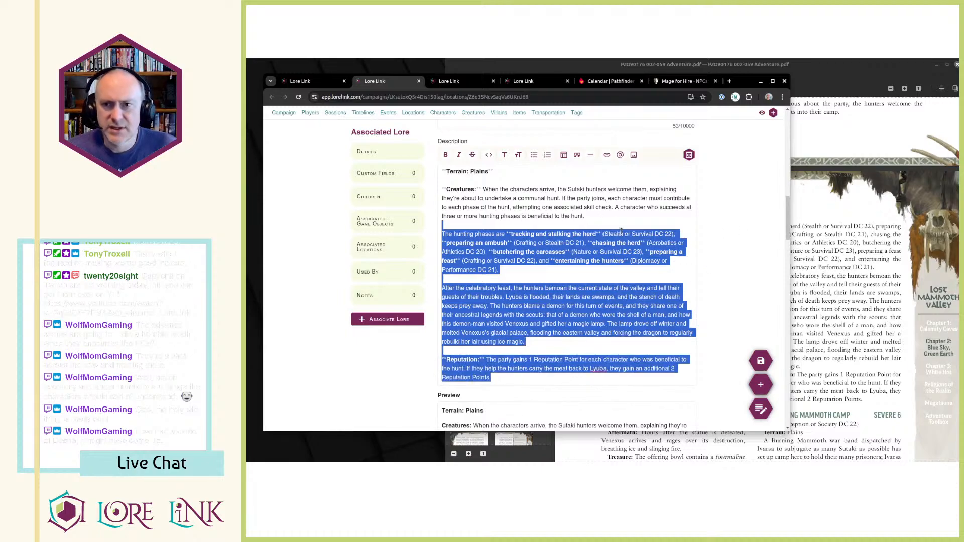
pyautogui.hotkey('ctrl', 'shift', 'Tab')
pyautogui.scroll(2, 534, 146)
pyautogui.moveTo(390, 134); pyautogui.dragTo(390, 136)
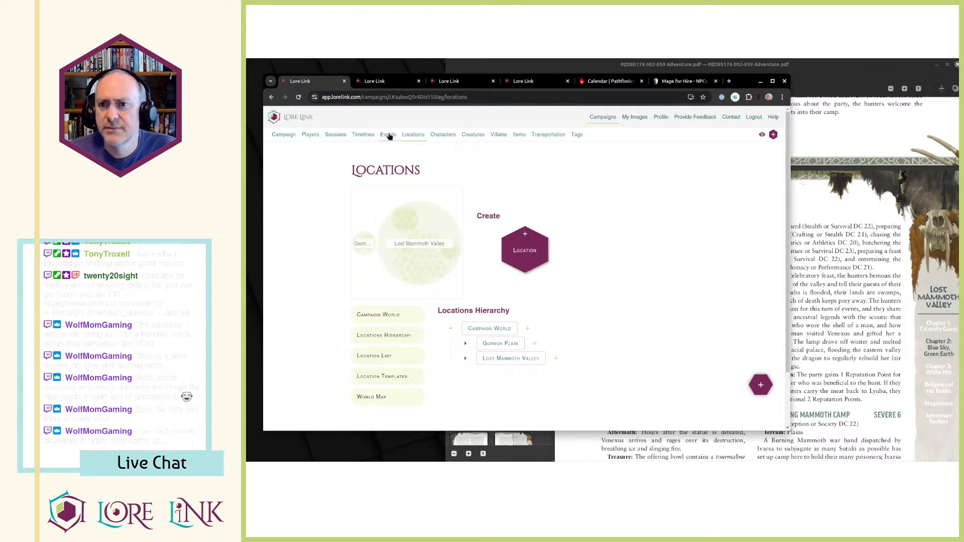
pyautogui.hotkey('ctrl', 'Tab')
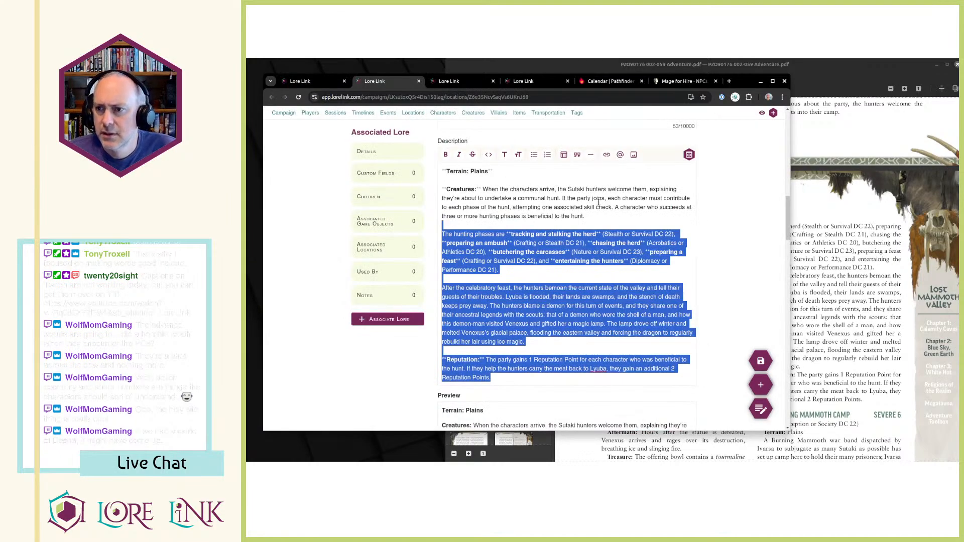
pyautogui.hotkey('ctrl', 'shift', 'Tab')
pyautogui.click(555, 209)
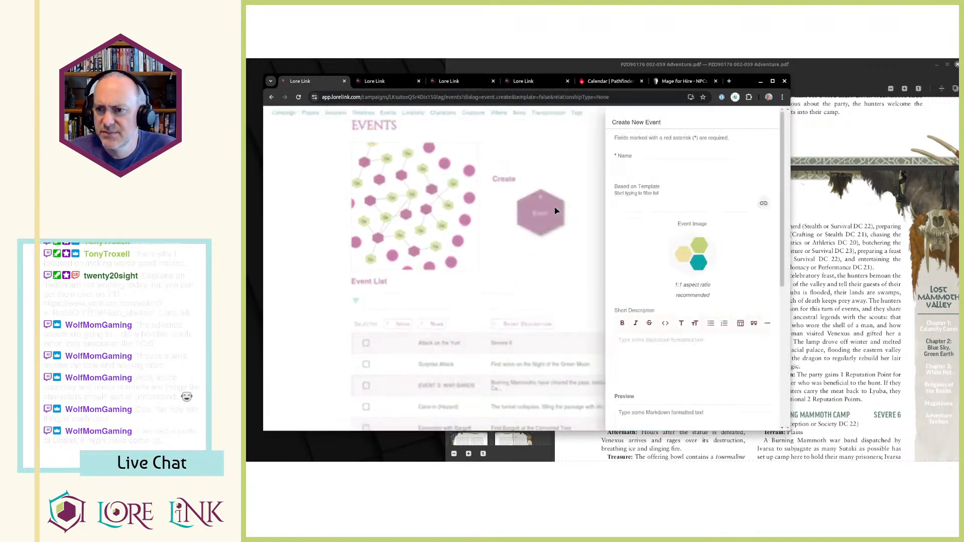
pyautogui.click(630, 168)
pyautogui.write('Suta')
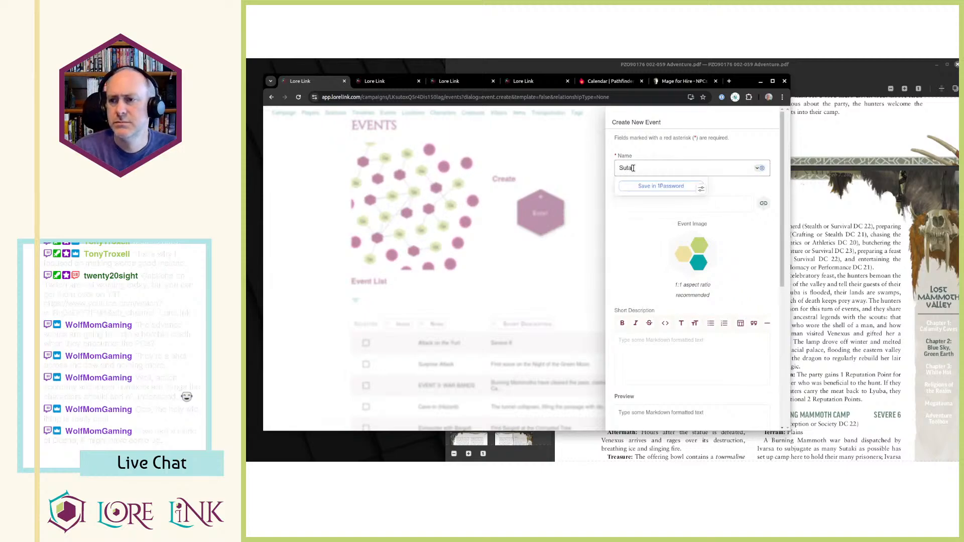
pyautogui.write('ki Hunt')
pyautogui.press('Tab')
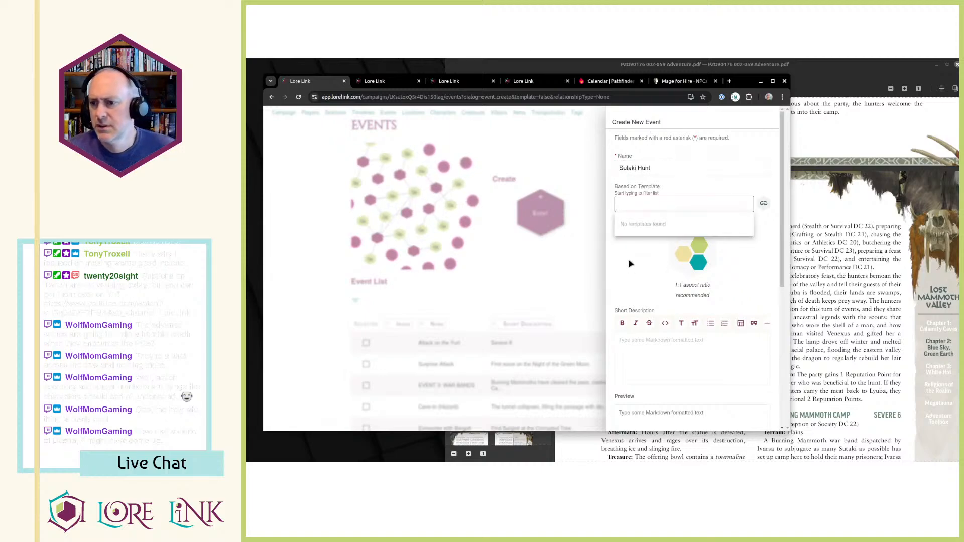
# Reuse the start of the location's short description to give the event the short description "A large Sutaki hunting party gathers to hunt".
pyautogui.hotkey('ctrl', 'Tab')
pyautogui.scroll(3, 497, 252)
pyautogui.click(513, 241)
pyautogui.hotkey('ctrl', 'a')
pyautogui.click(532, 208)
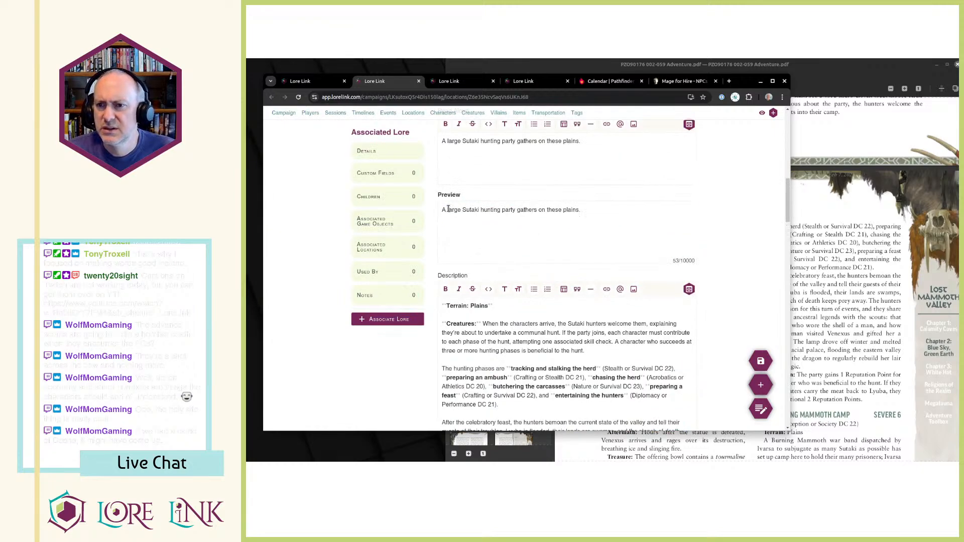
pyautogui.moveTo(442, 215); pyautogui.dragTo(536, 216)
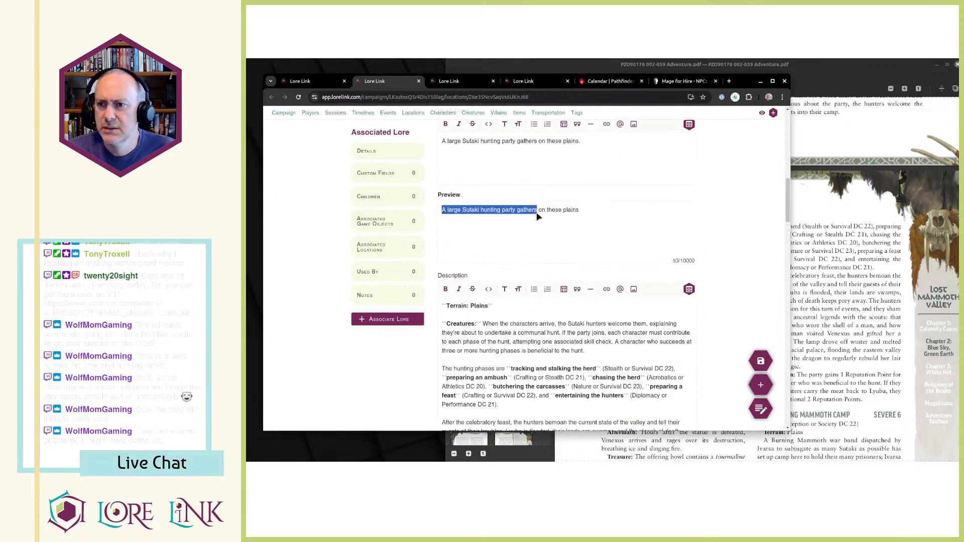
pyautogui.hotkey('ctrl', 'shift', 'Tab')
pyautogui.click(650, 363)
pyautogui.write('A large Sutaki hunting party gathers')
pyautogui.write('to hunt')
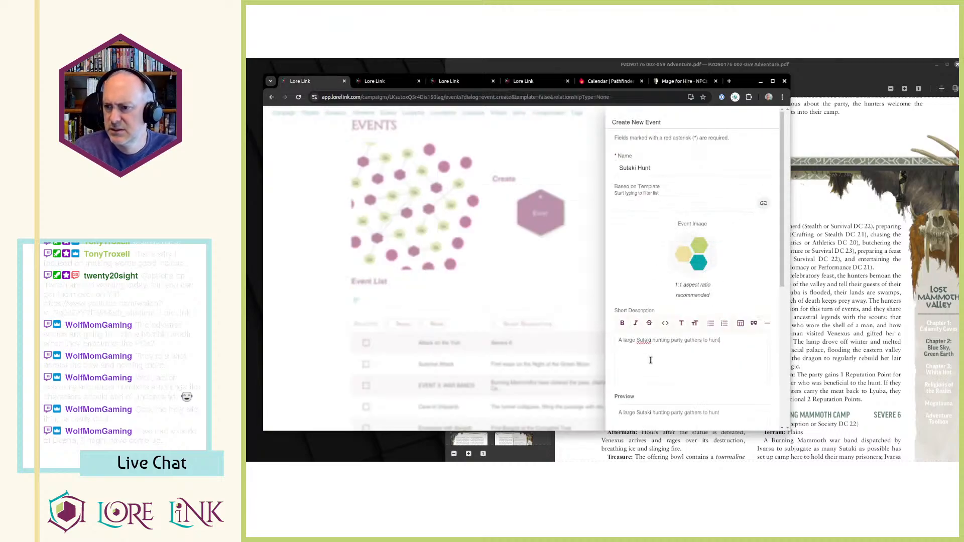
# Cut everything from the hunting phases paragraph through the Reputation paragraph out of the location's description.
pyautogui.hotkey('ctrl', 'Tab')
pyautogui.scroll(-1, 504, 286)
pyautogui.click(515, 283)
pyautogui.hotkey('ctrl', 'a')
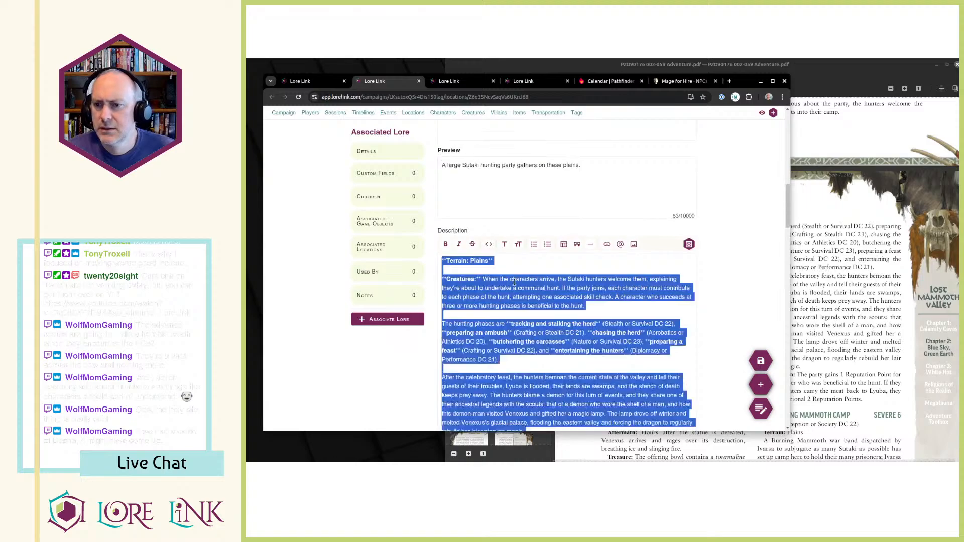
pyautogui.click(510, 289)
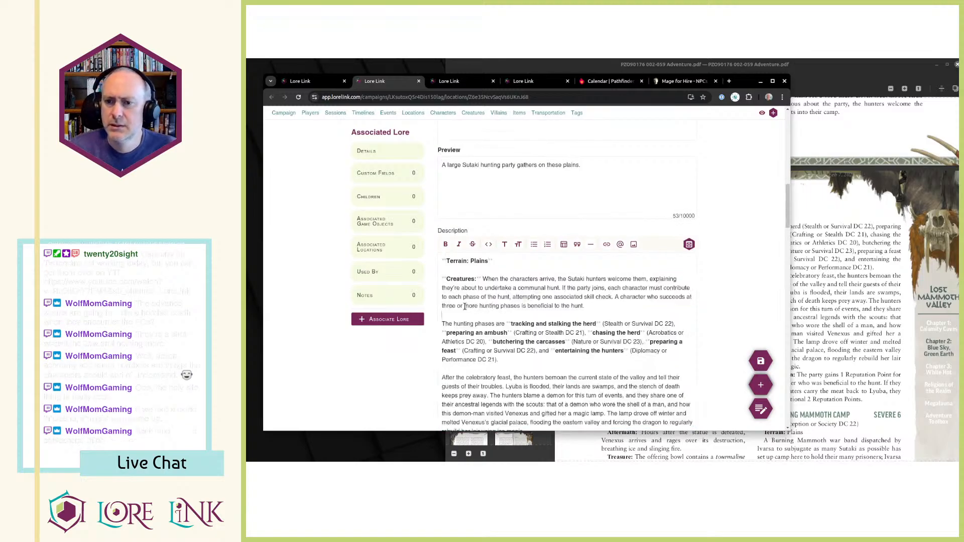
pyautogui.hotkey('ctrl', 'shift', 'End')
pyautogui.hotkey('ctrl', 'x')
pyautogui.hotkey('ctrl', 'Tab')
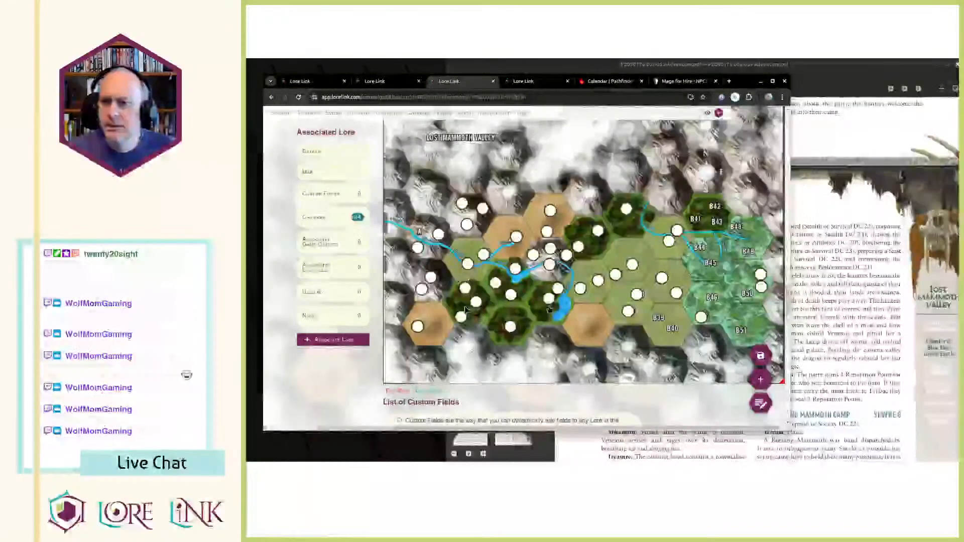
# Paste the cut hunting phases, feast and Reputation text into the Sutaki Hunt event's description and save the event.
pyautogui.hotkey('ctrl', 'shift', 'Tab')
pyautogui.hotkey('ctrl', 'shift', 'Tab')
pyautogui.scroll(-2, 680, 345)
pyautogui.scroll(-3, 680, 345)
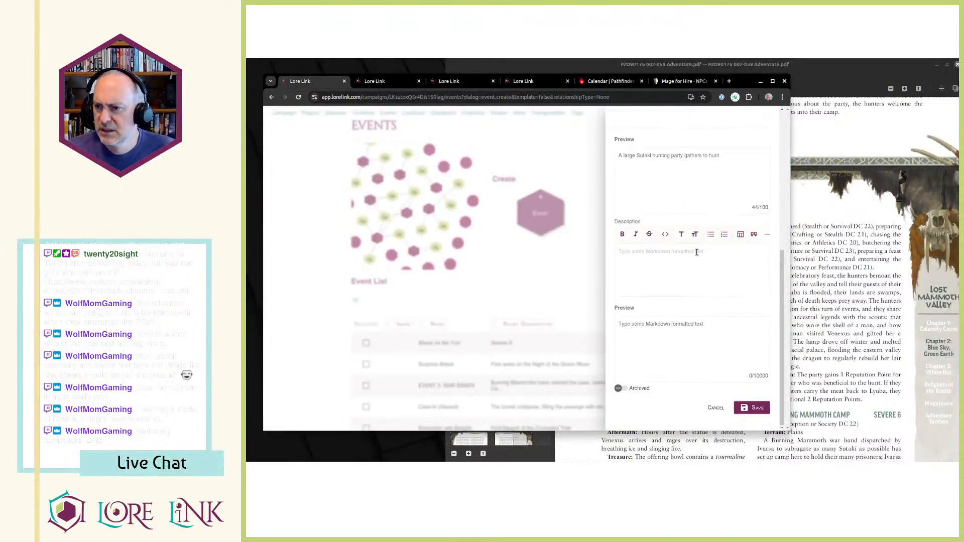
pyautogui.hotkey('ctrl', 'v')
pyautogui.scroll(-5, 681, 276)
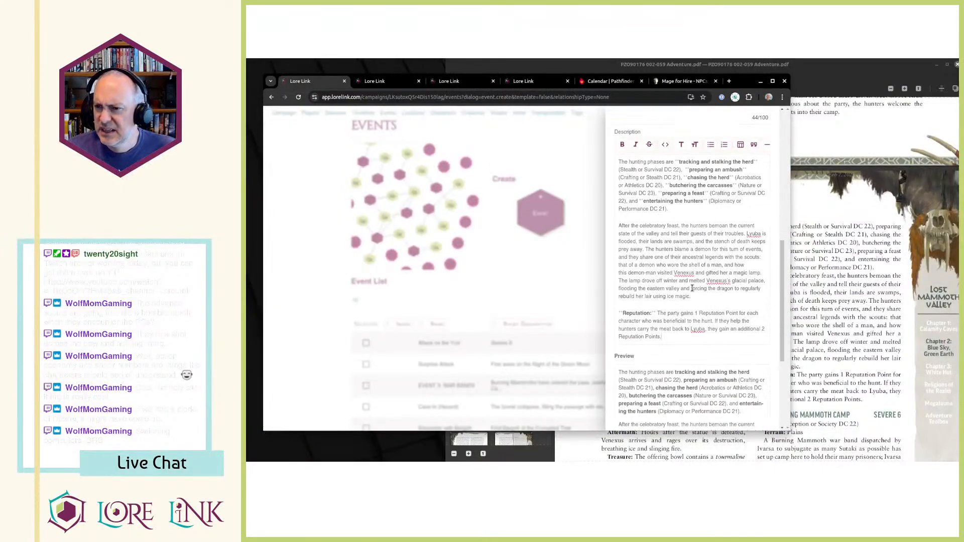
pyautogui.scroll(-2, 681, 277)
pyautogui.click(752, 408)
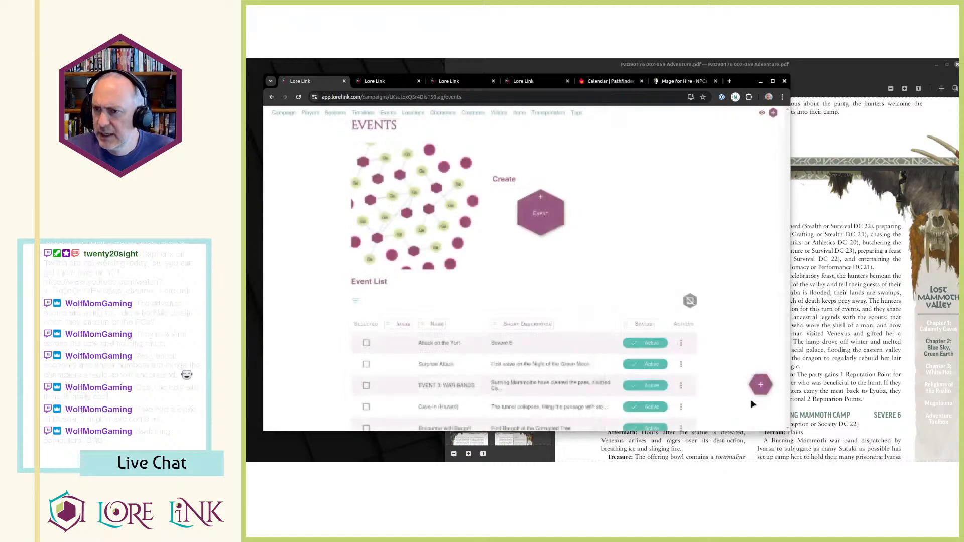
pyautogui.hotkey('ctrl', 'Tab')
pyautogui.scroll(-7, 592, 309)
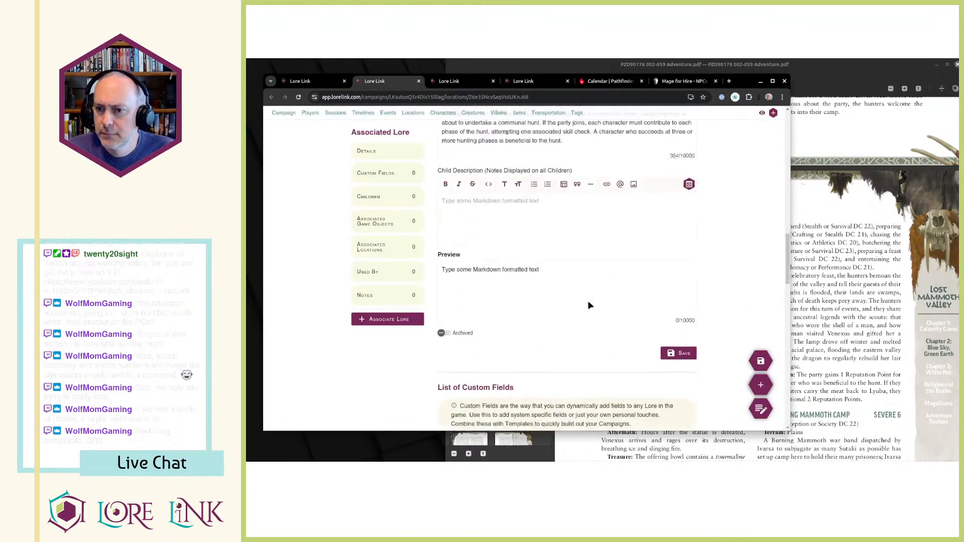
pyautogui.scroll(-8, 556, 254)
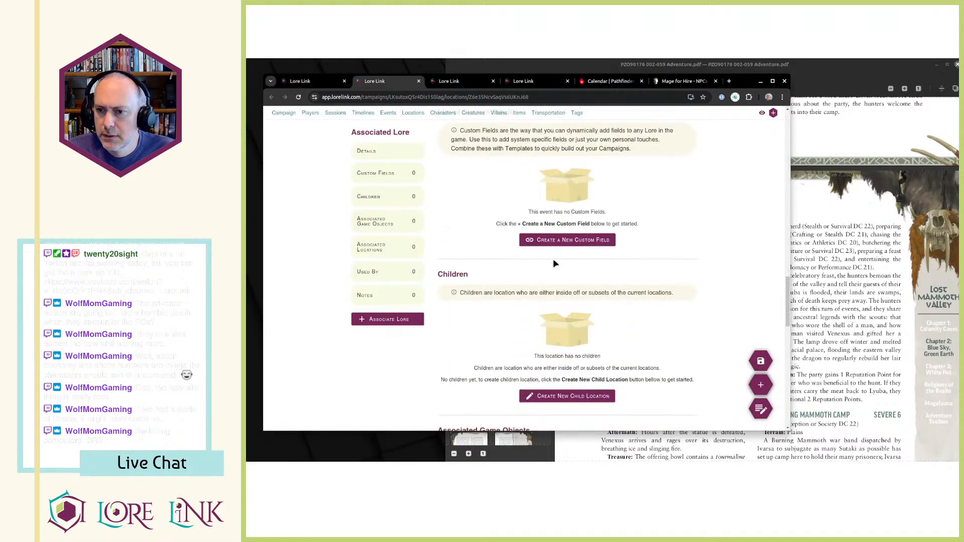
pyautogui.click(552, 328)
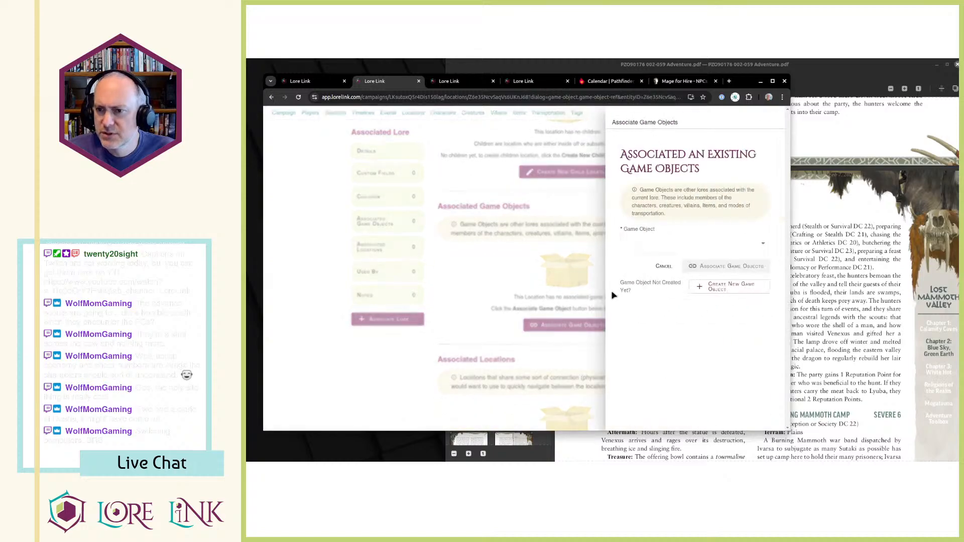
pyautogui.click(684, 245)
pyautogui.click(492, 297)
pyautogui.click(494, 301)
# Leave the location's game object association and open the Sutaki Hunt event from the campaign's event list.
pyautogui.scroll(-3, 496, 306)
pyautogui.click(761, 361)
pyautogui.hotkey('ctrl', 'pageup')
pyautogui.scroll(-3, 585, 307)
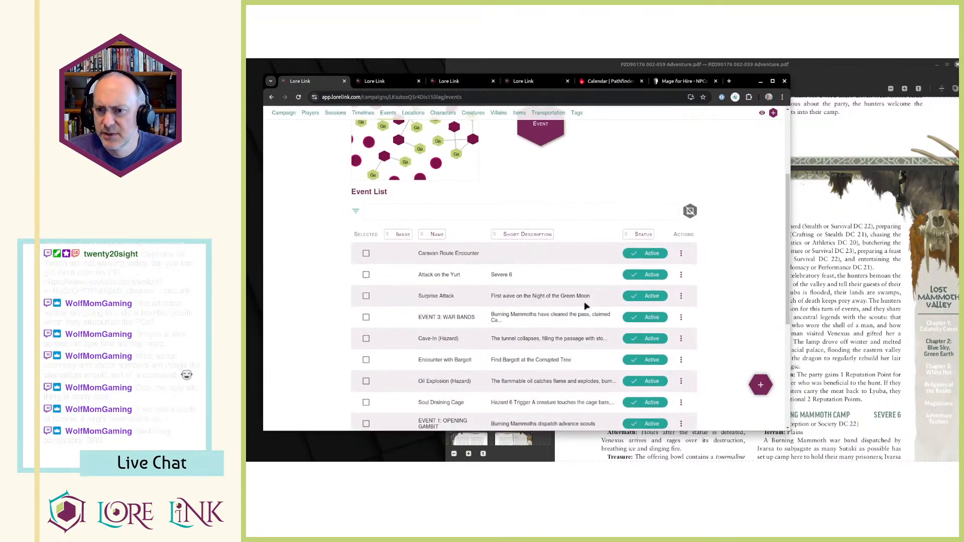
pyautogui.scroll(-2, 590, 322)
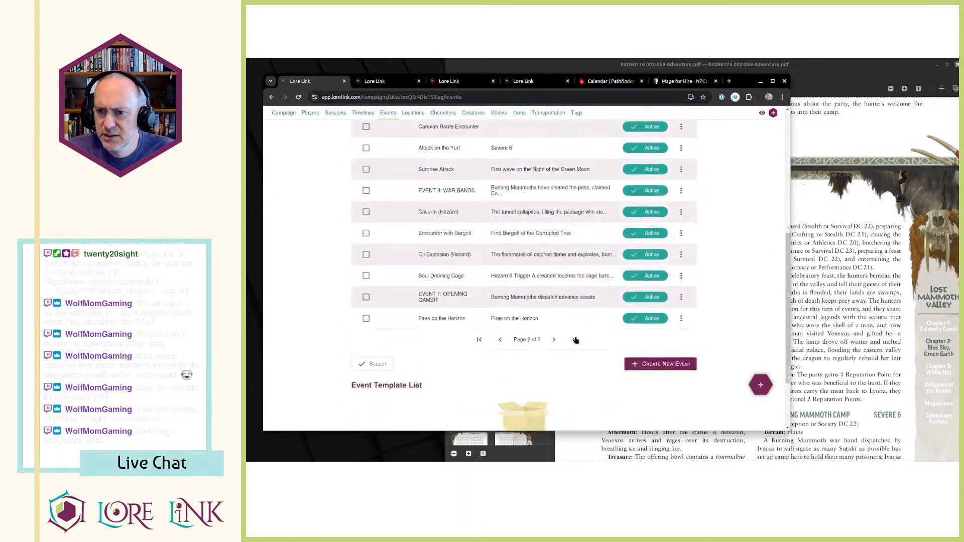
pyautogui.click(554, 333)
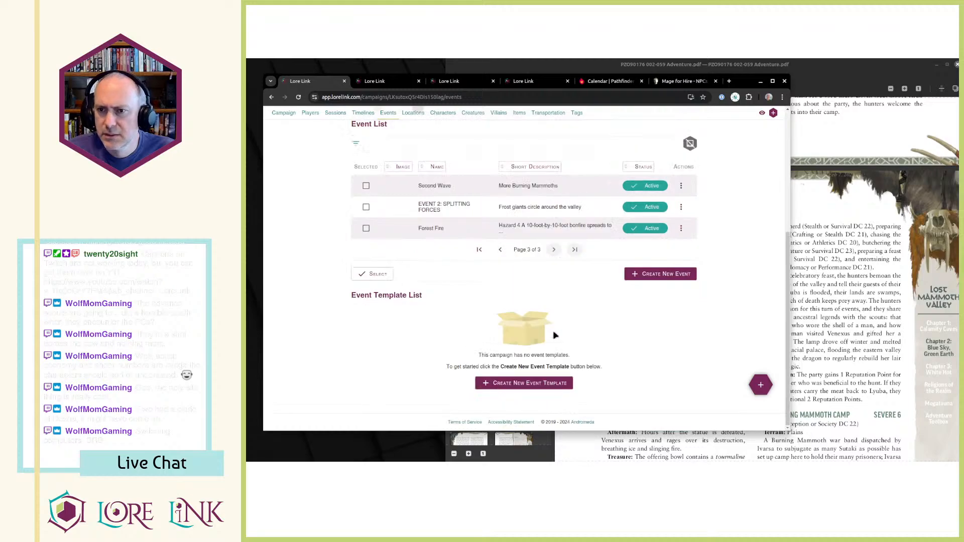
pyautogui.click(500, 250)
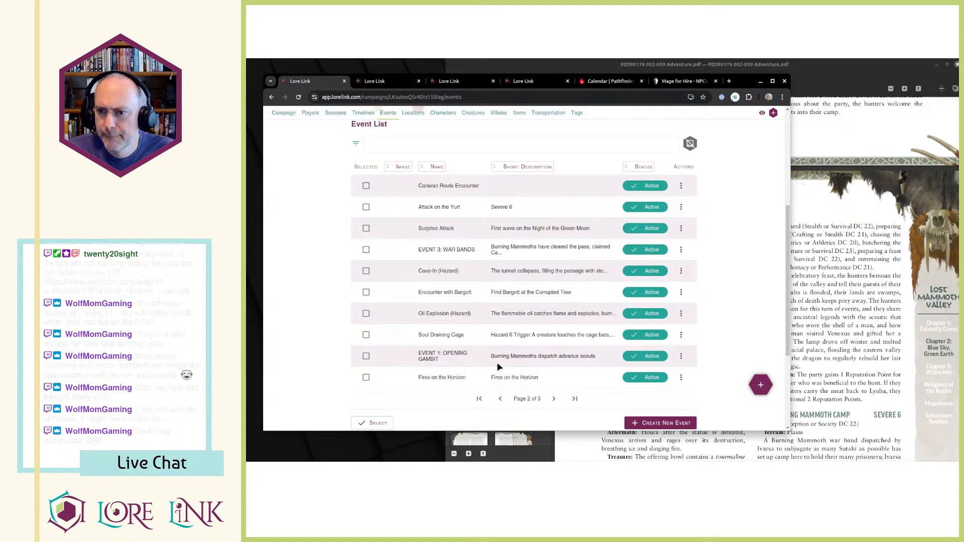
pyautogui.click(479, 399)
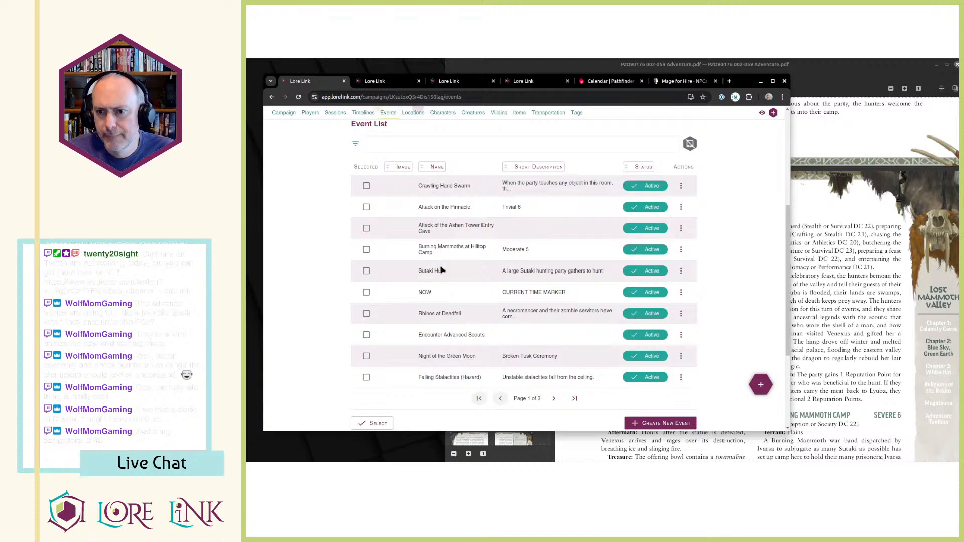
pyautogui.click(681, 270)
pyautogui.click(701, 289)
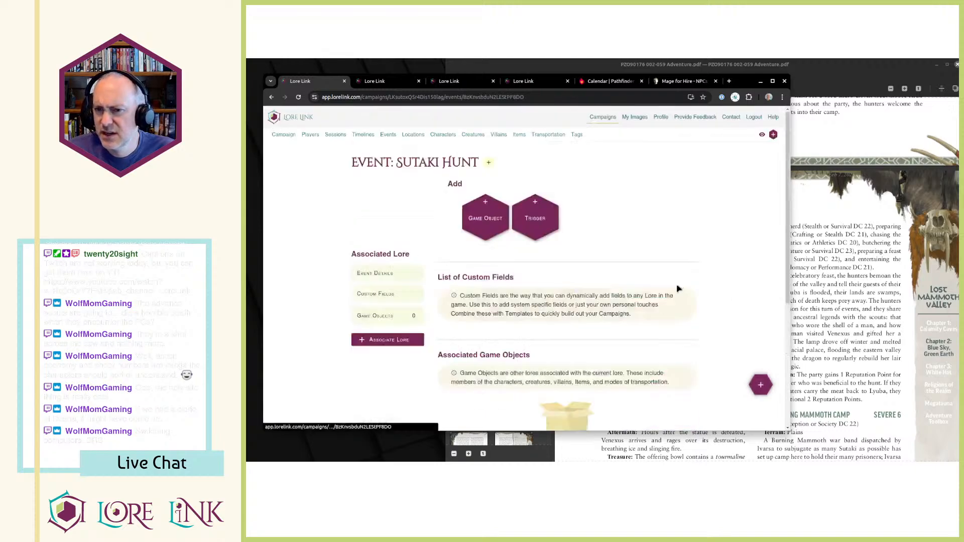
# Create a trigger for the Sutaki Hunt event with the location B39 - Hunting Grounds as its triggering object.
pyautogui.scroll(-10, 595, 270)
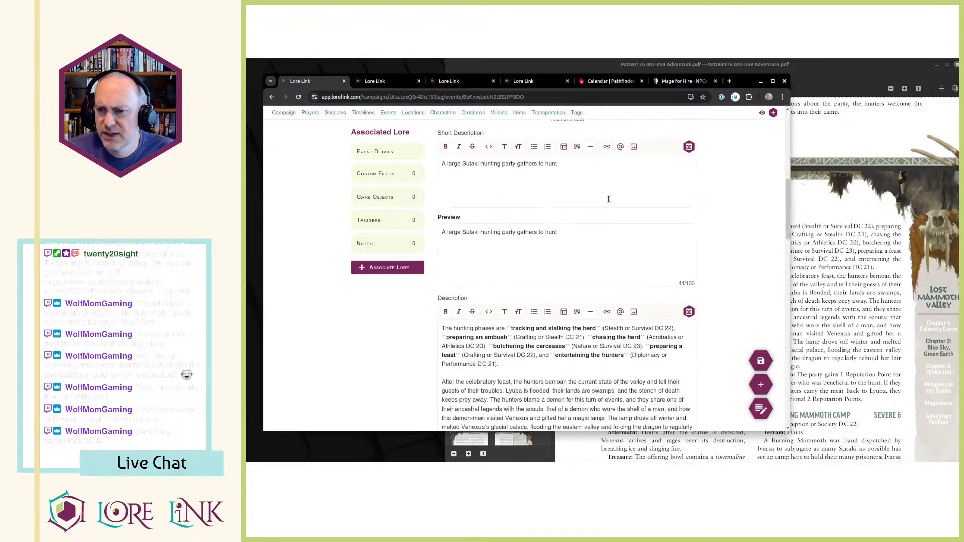
pyautogui.click(392, 224)
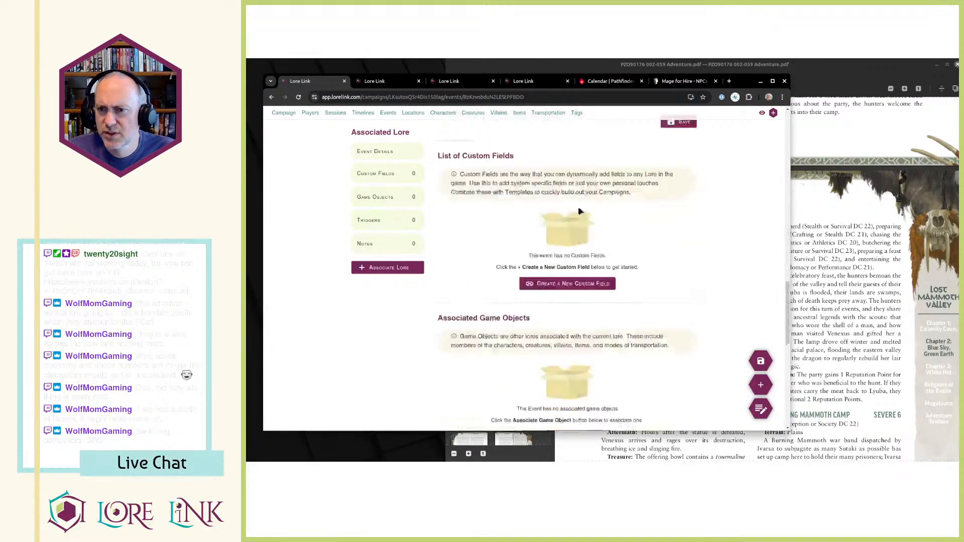
pyautogui.click(595, 231)
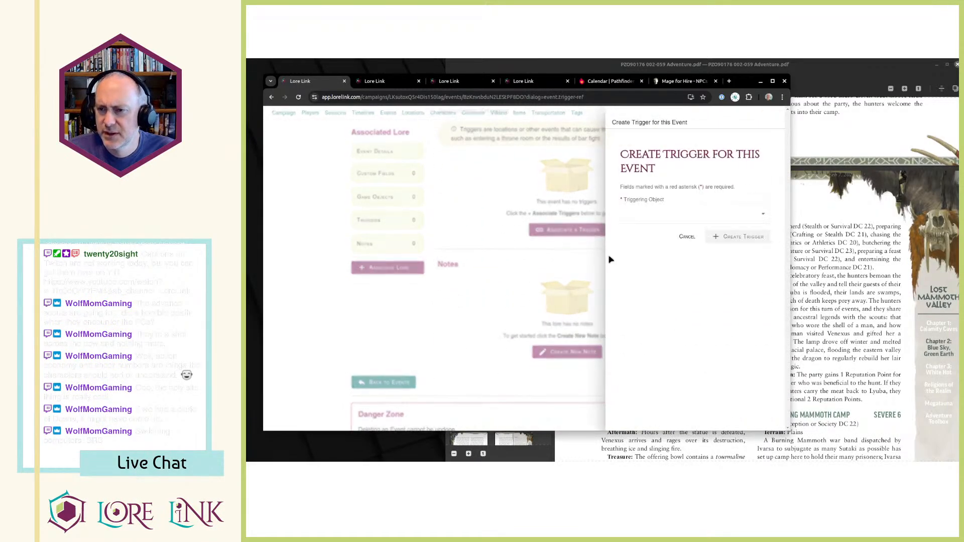
pyautogui.click(665, 215)
pyautogui.scroll(-2, 696, 254)
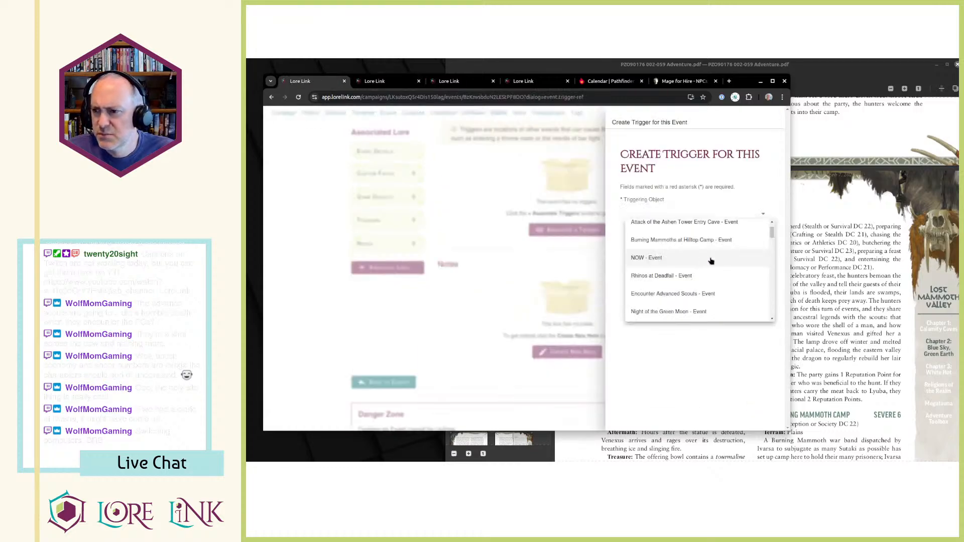
pyautogui.click(794, 278)
pyautogui.hotkey('alt', 'Tab')
pyautogui.scroll(-2, 731, 261)
pyautogui.scroll(-10, 730, 266)
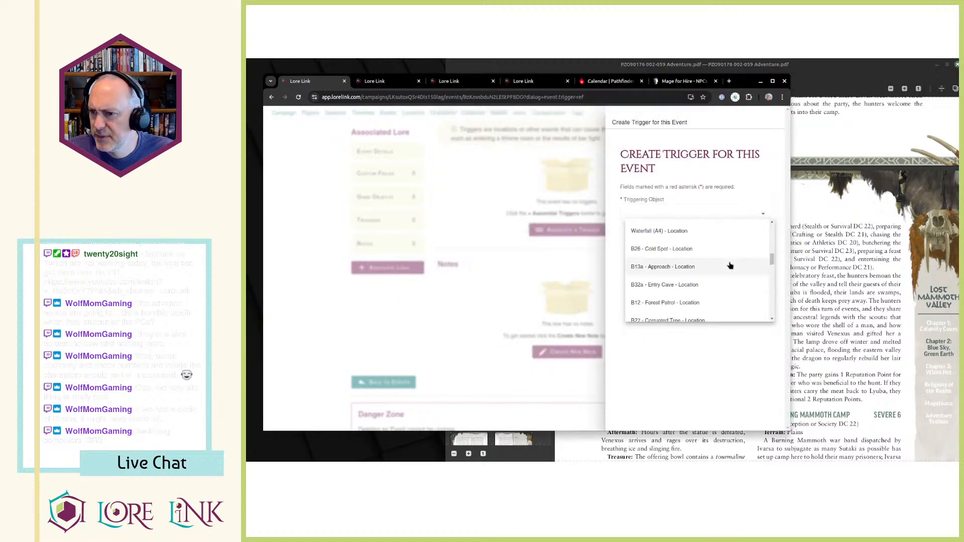
pyautogui.scroll(-5, 713, 276)
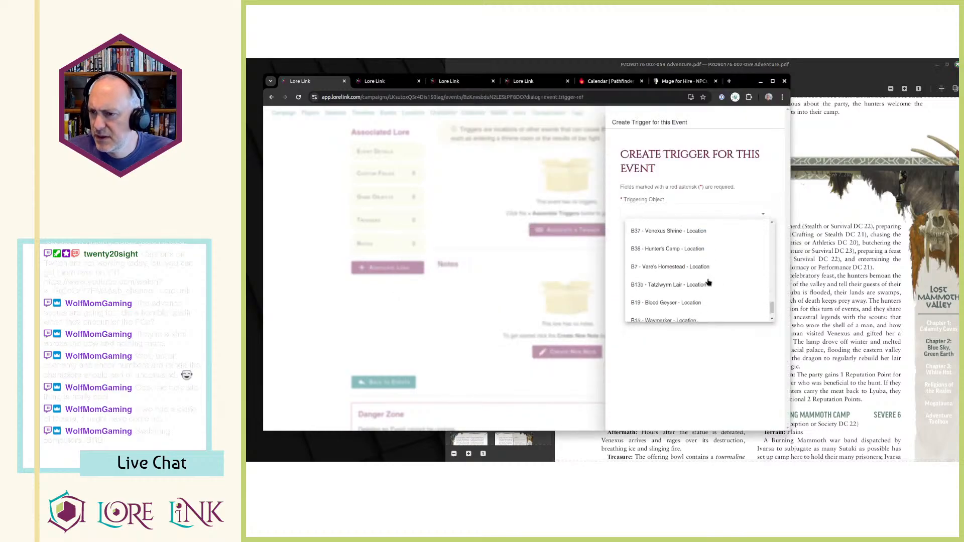
pyautogui.scroll(-5, 688, 300)
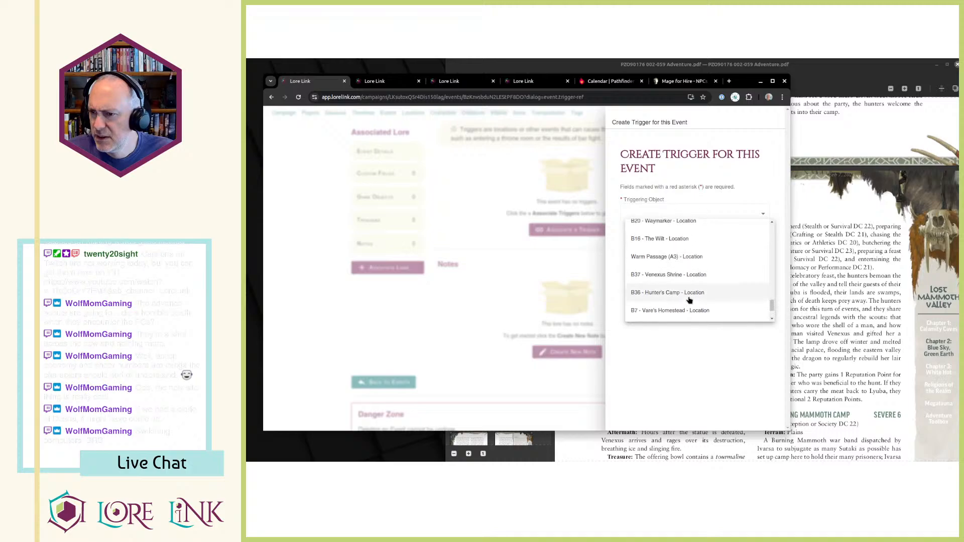
pyautogui.scroll(10, 690, 298)
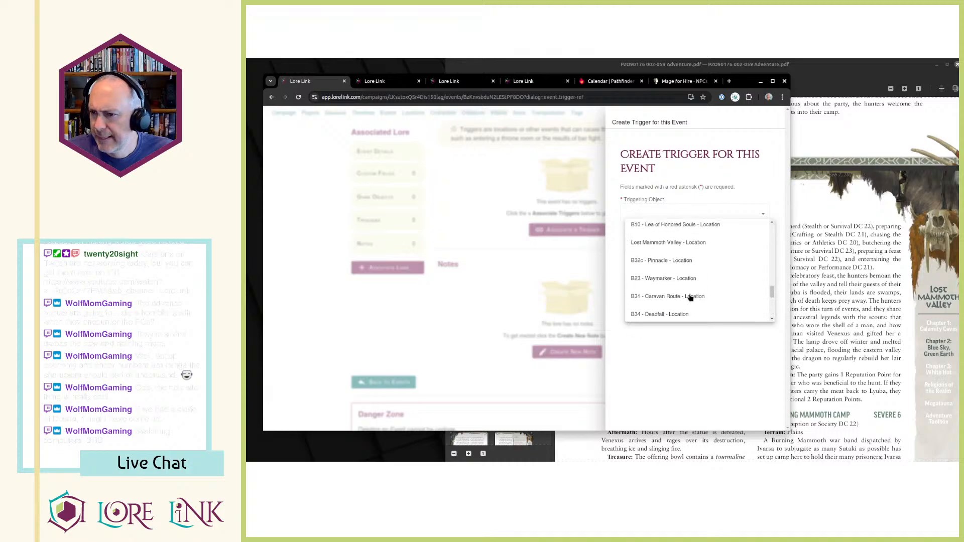
pyautogui.scroll(3, 690, 297)
pyautogui.click(649, 318)
pyautogui.click(733, 238)
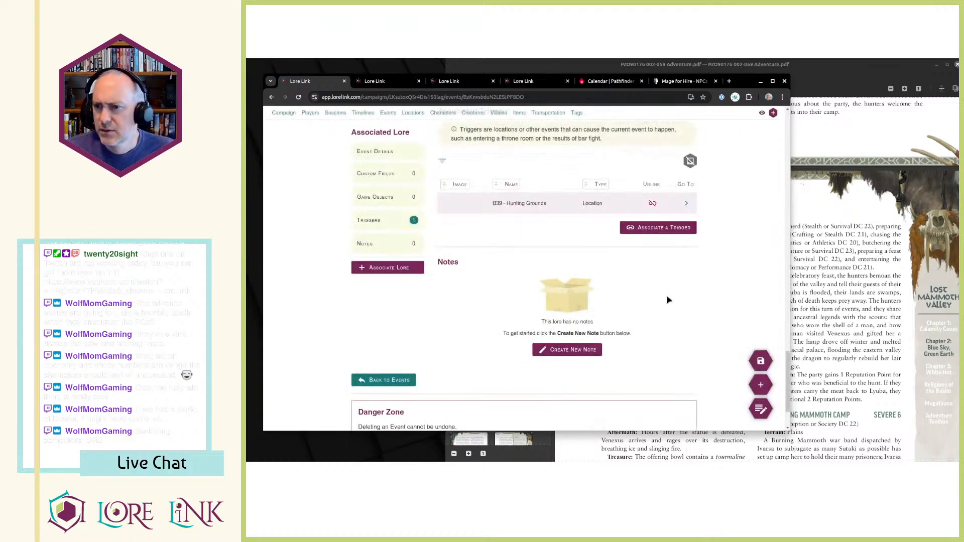
# Review where the Hunting Grounds location is used and look over the Lost Mammoth Valley map.
pyautogui.scroll(3, 594, 275)
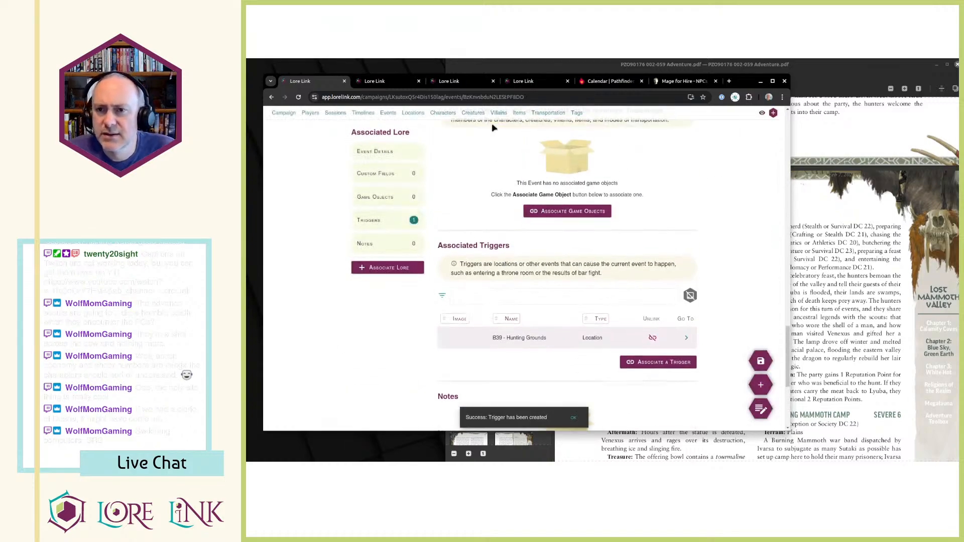
pyautogui.hotkey('ctrl', 'Tab')
pyautogui.scroll(-1, 477, 193)
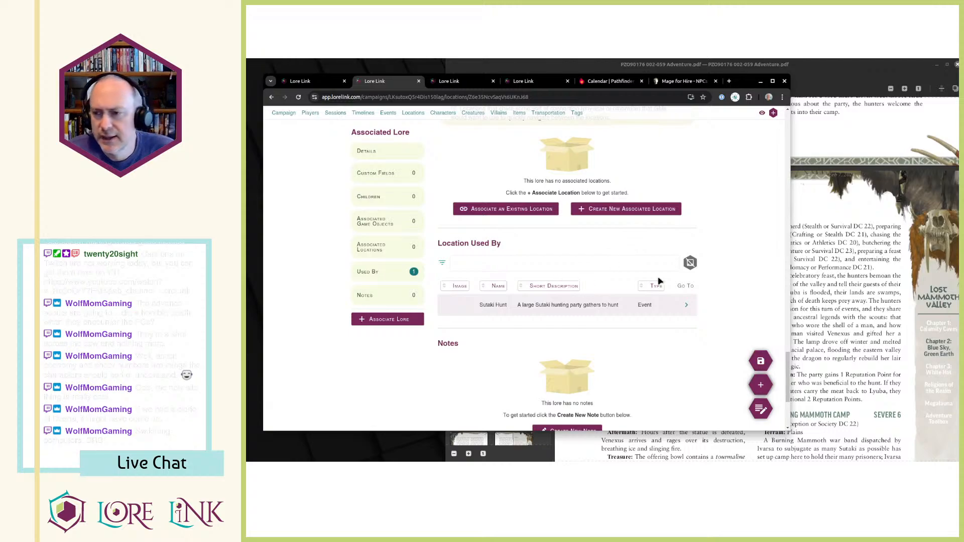
pyautogui.click(864, 340)
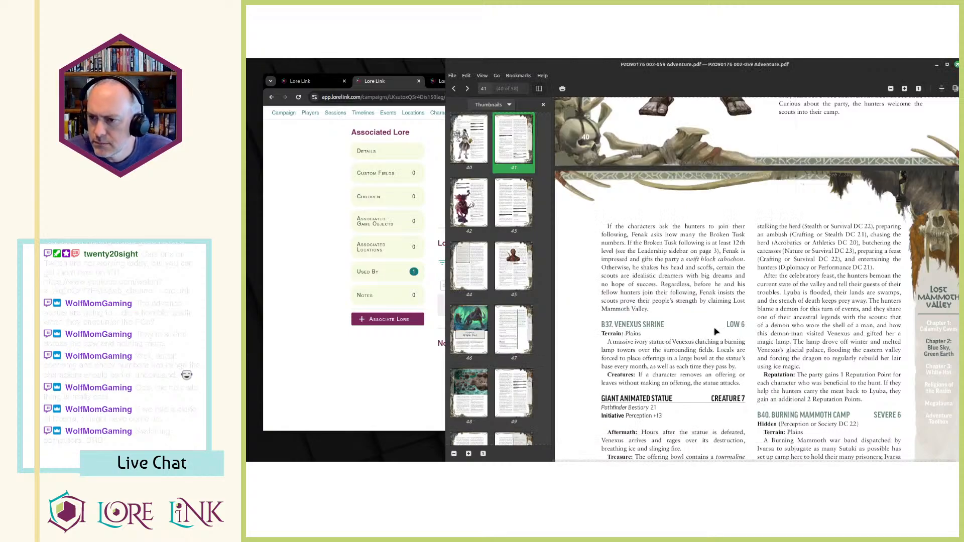
pyautogui.hotkey('alt', 'Tab')
pyautogui.scroll(3, 545, 325)
pyautogui.scroll(-3, 602, 301)
pyautogui.hotkey('ctrl', 'Tab')
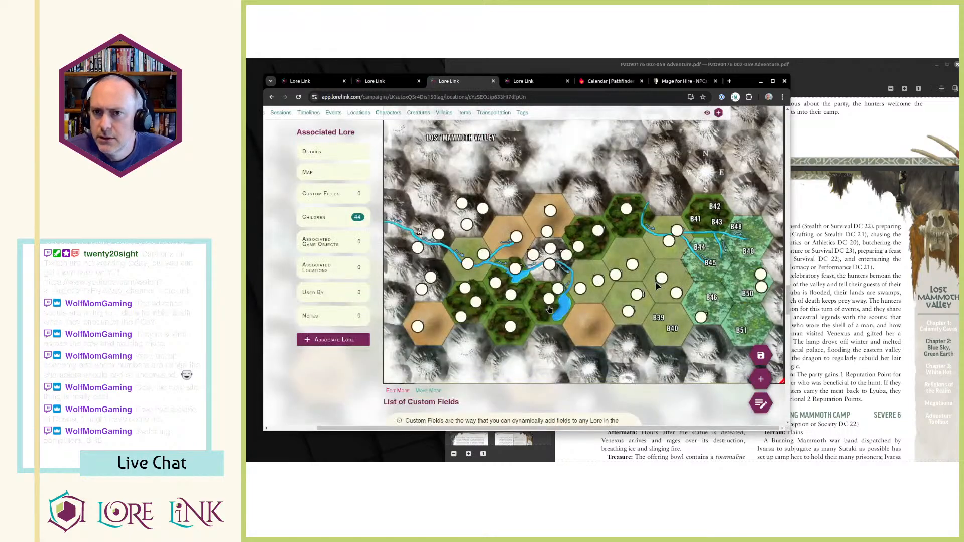
pyautogui.hotkey('ctrl', '1')
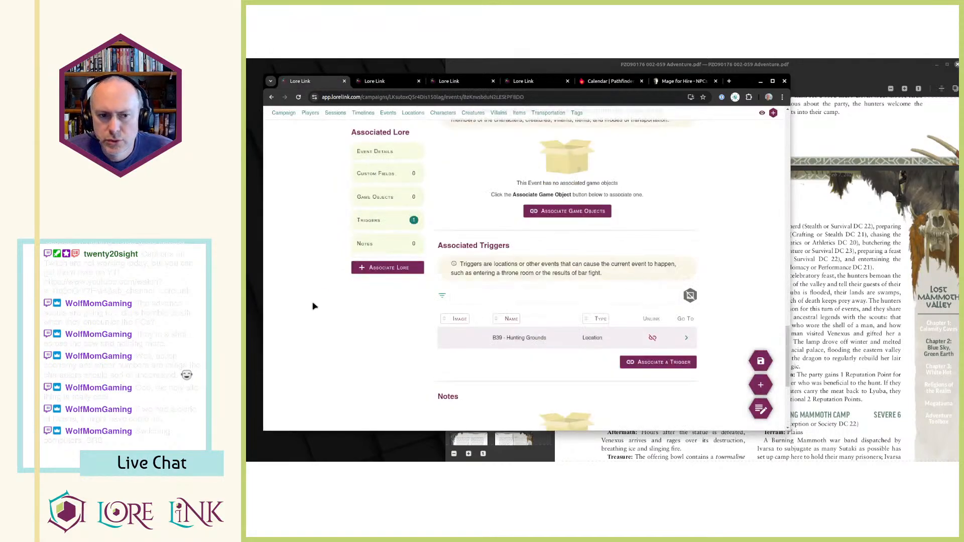
# Reread the B39 Hunting Grounds hunt and Reputation passages in the adventure PDF.
pyautogui.hotkey('alt', 'Tab')
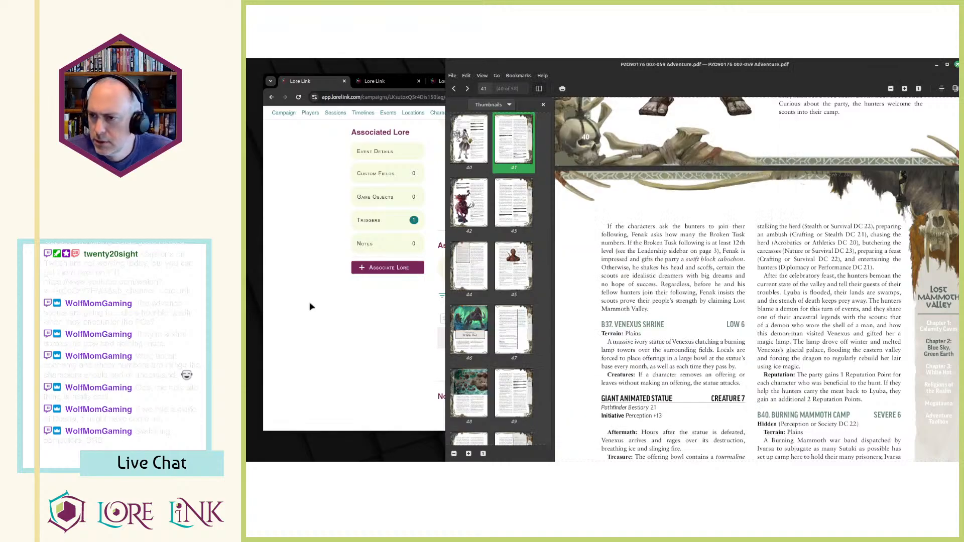
pyautogui.scroll(-1, 694, 338)
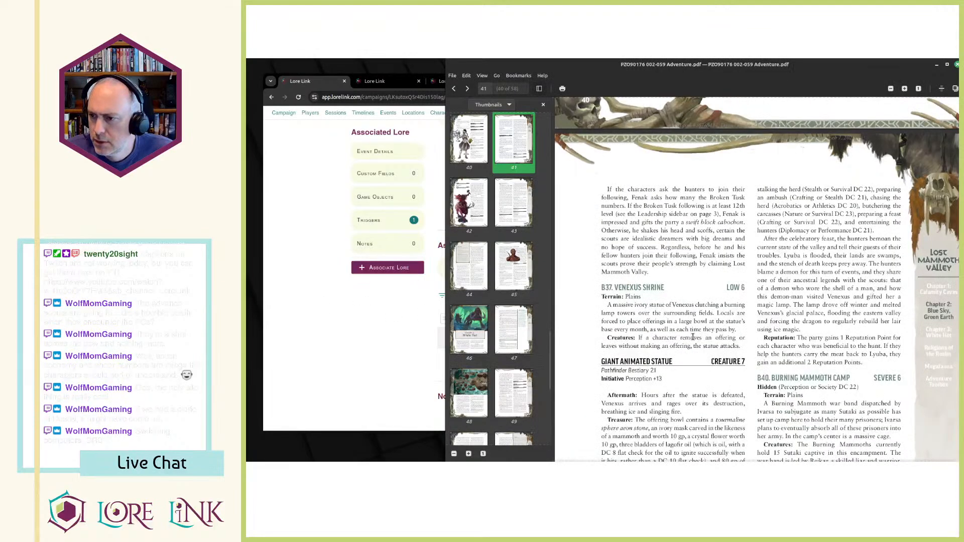
pyautogui.scroll(-6, 656, 322)
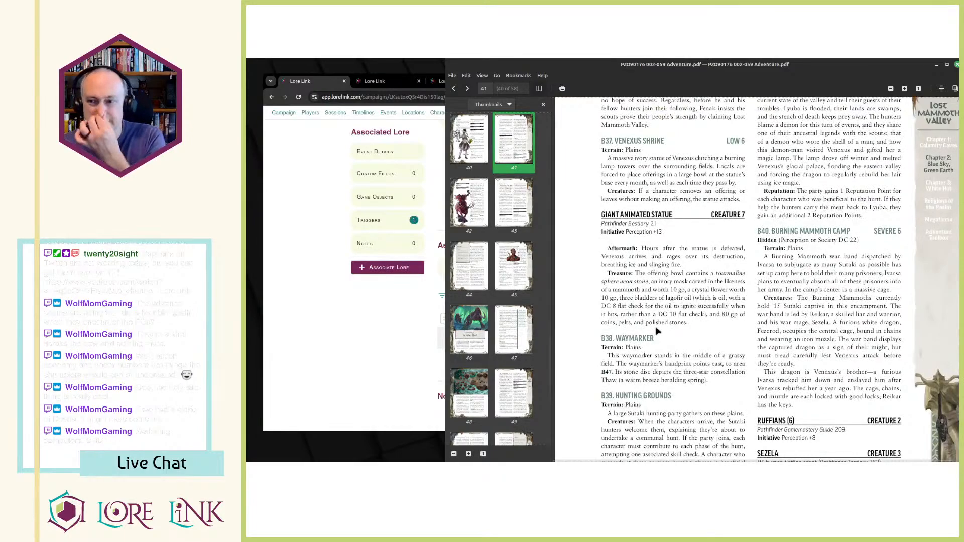
pyautogui.scroll(-1, 656, 327)
pyautogui.scroll(7, 786, 281)
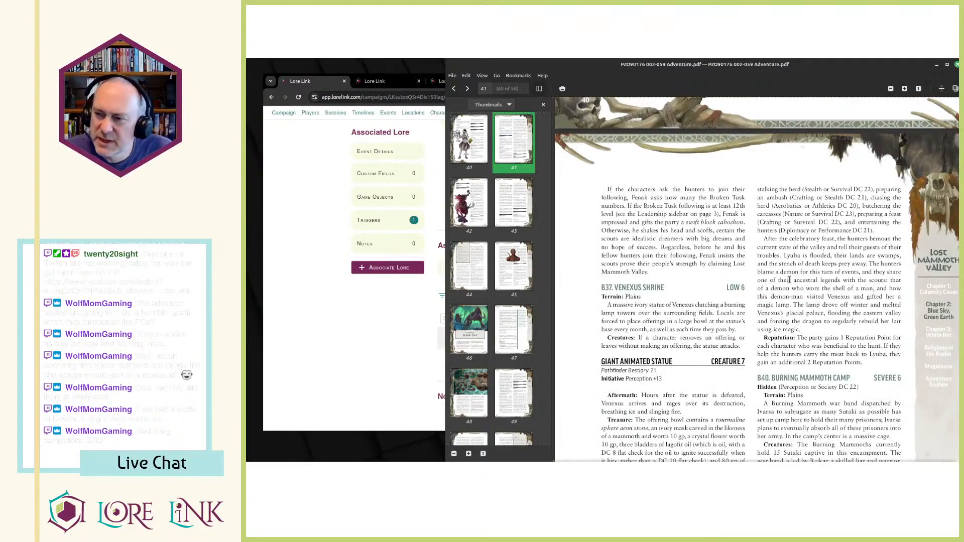
pyautogui.scroll(-2, 786, 280)
pyautogui.click(408, 335)
pyautogui.hotkey('alt', 'Tab')
pyautogui.hotkey('alt', 'Tab')
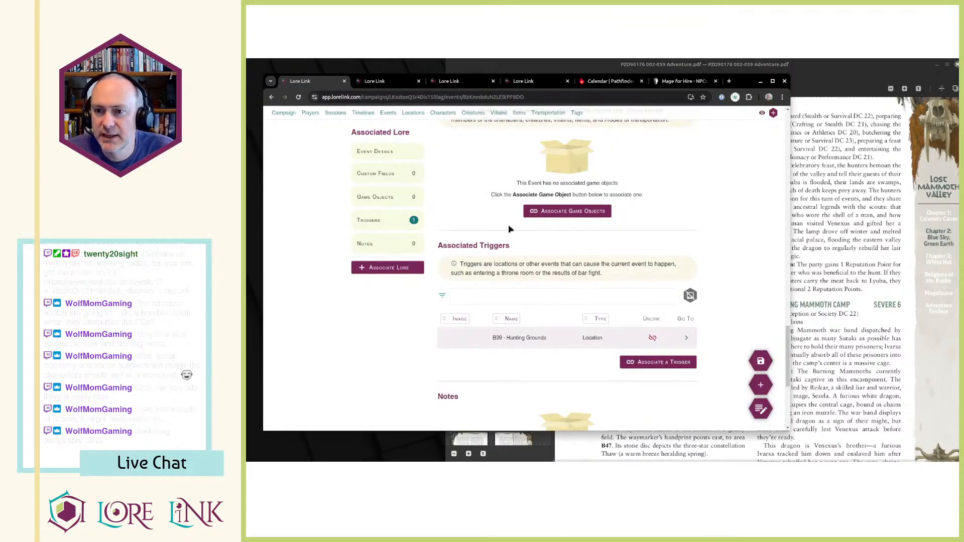
# Add the existing Reputation tag to the Sutaki Hunt event.
pyautogui.scroll(10, 552, 226)
pyautogui.click(488, 151)
pyautogui.scroll(-3, 535, 272)
pyautogui.scroll(3, 535, 271)
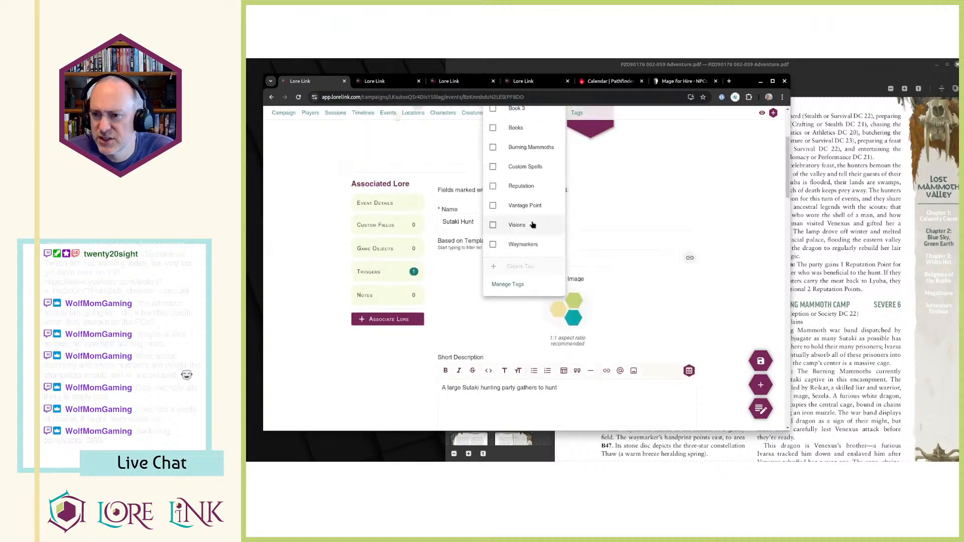
pyautogui.click(523, 190)
pyautogui.click(696, 187)
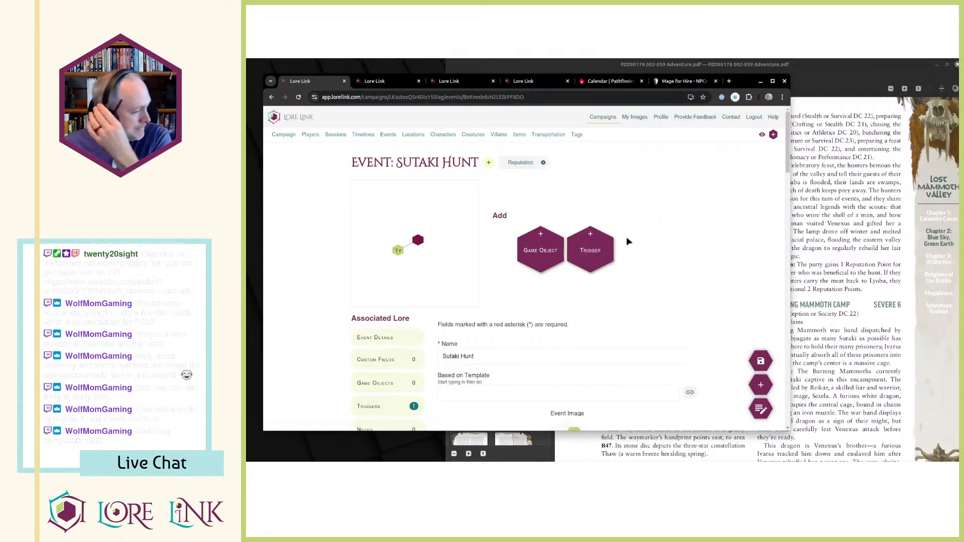
# Examine the B40 Burning Mammoth Camp entry in the adventure PDF and the lore associated with the Reputation tag.
pyautogui.scroll(-7, 687, 299)
pyautogui.scroll(5, 708, 246)
pyautogui.hotkey('ctrl', 'Tab')
pyautogui.hotkey('ctrl', 'shift', 'Tab')
pyautogui.click(821, 248)
pyautogui.scroll(-3, 752, 267)
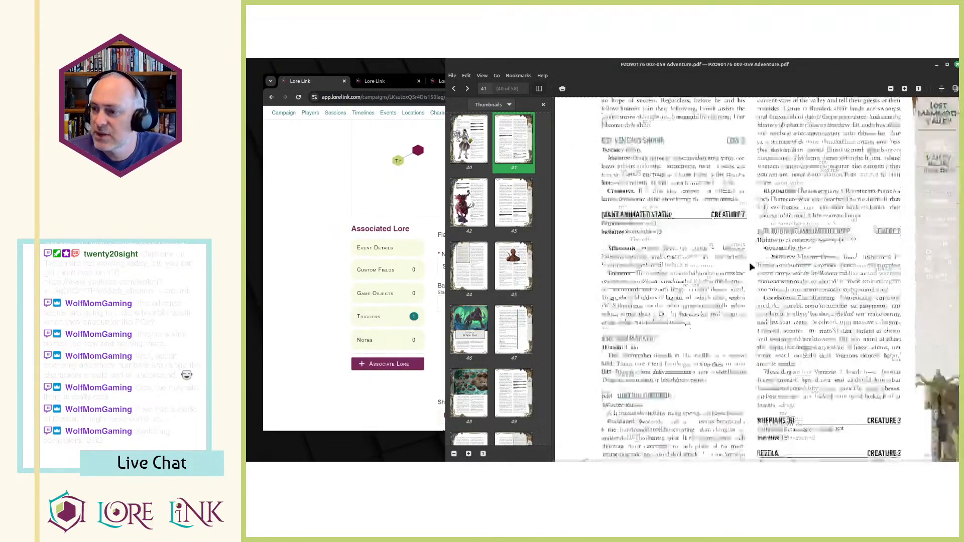
pyautogui.scroll(1, 745, 157)
pyautogui.scroll(-2, 759, 239)
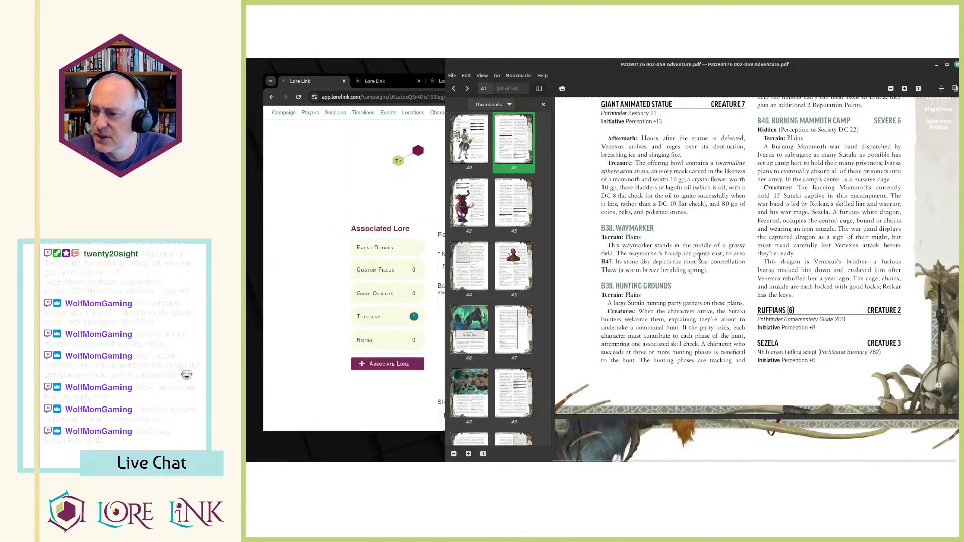
pyautogui.hotkey('alt', 'Tab')
pyautogui.hotkey('ctrl', 'Tab')
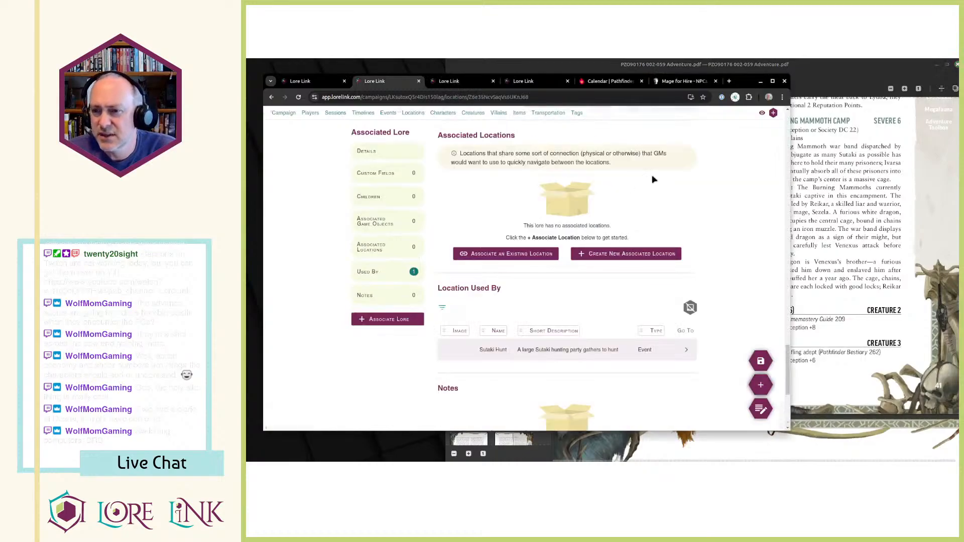
pyautogui.hotkey('ctrl', 'Tab')
pyautogui.hotkey('ctrl', 'Tab')
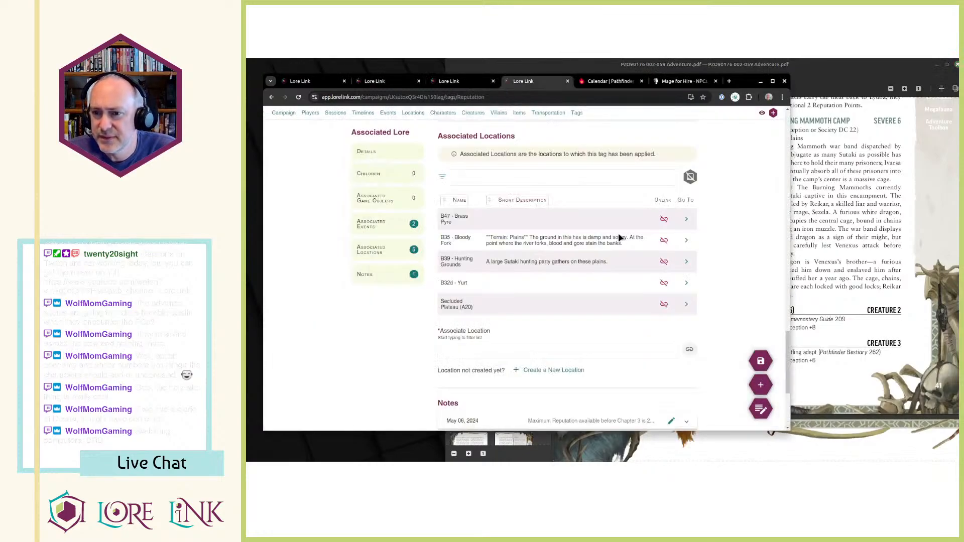
pyautogui.scroll(15, 619, 237)
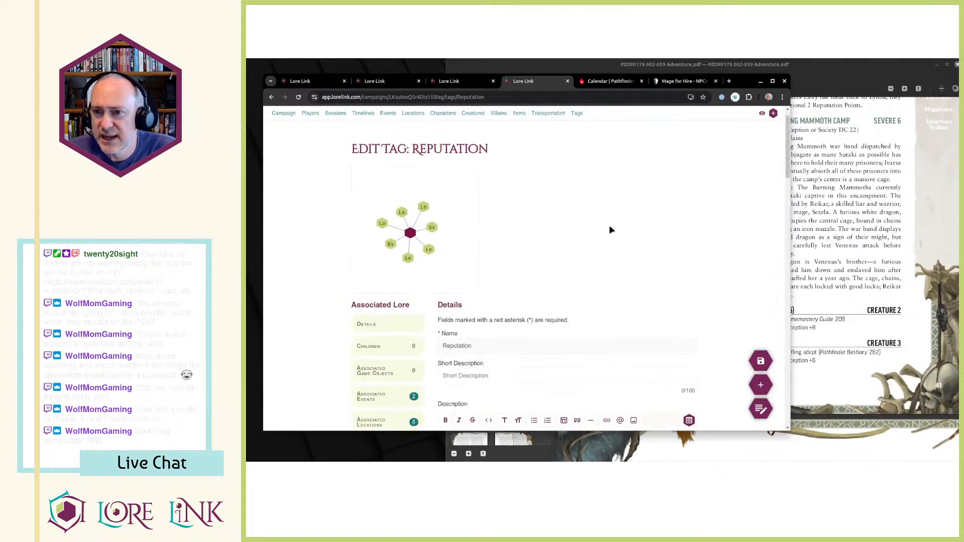
# Create a new child location under Lost Mammoth Valley and name it "B40 - Burning Mammoth Camp".
pyautogui.hotkey('ctrl', 'shift', 'Tab')
pyautogui.hotkey('ctrl', 'shift', 'Tab')
pyautogui.scroll(5, 460, 205)
pyautogui.click(414, 112)
pyautogui.click(556, 293)
pyautogui.click(633, 170)
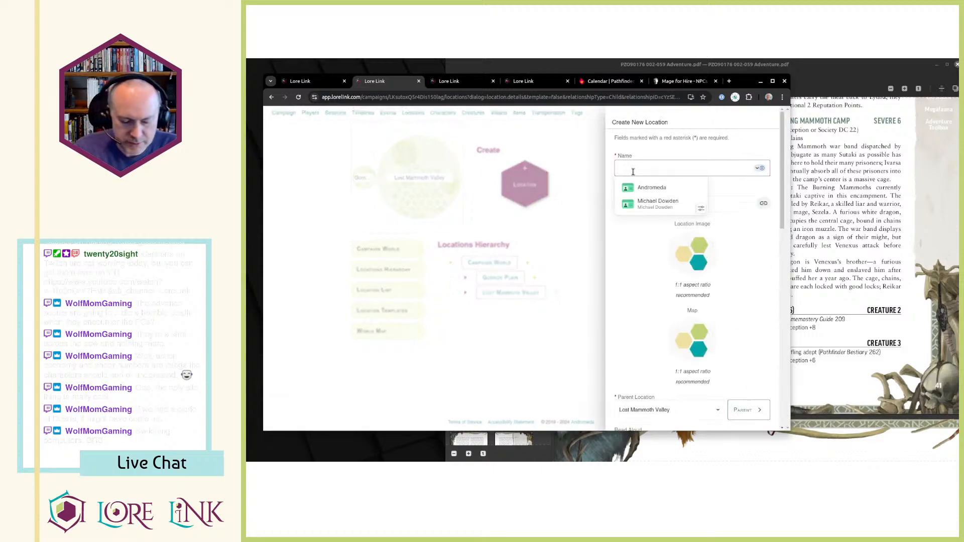
pyautogui.write('B4')
pyautogui.hotkey('alt', 'Tab')
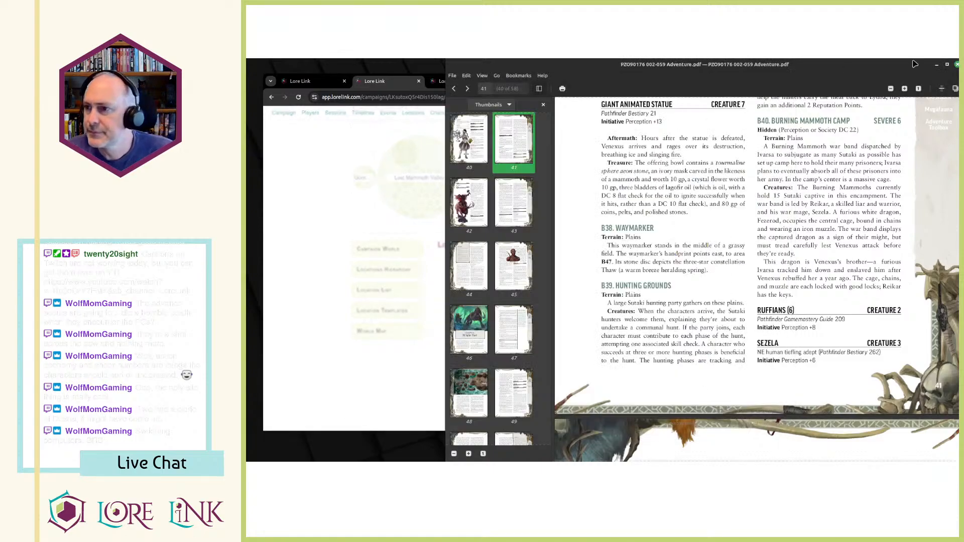
pyautogui.hotkey('alt', 'Tab')
pyautogui.write('0 - Burn')
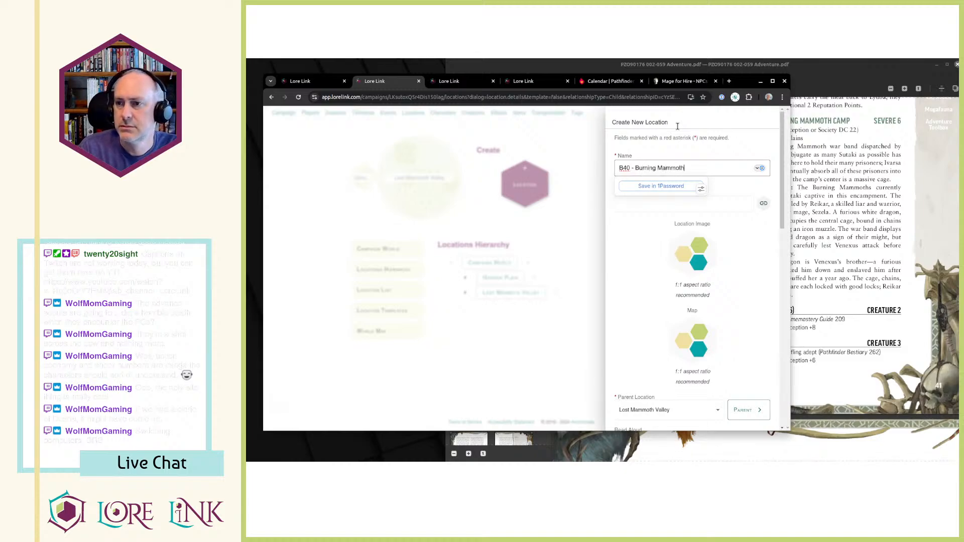
pyautogui.press('Tab')
# Copy "Hidden (Perception or Society DC 22)" from the adventure PDF into the location's Read Aloud text and bold the word Hidden.
pyautogui.hotkey('alt', 'Tab')
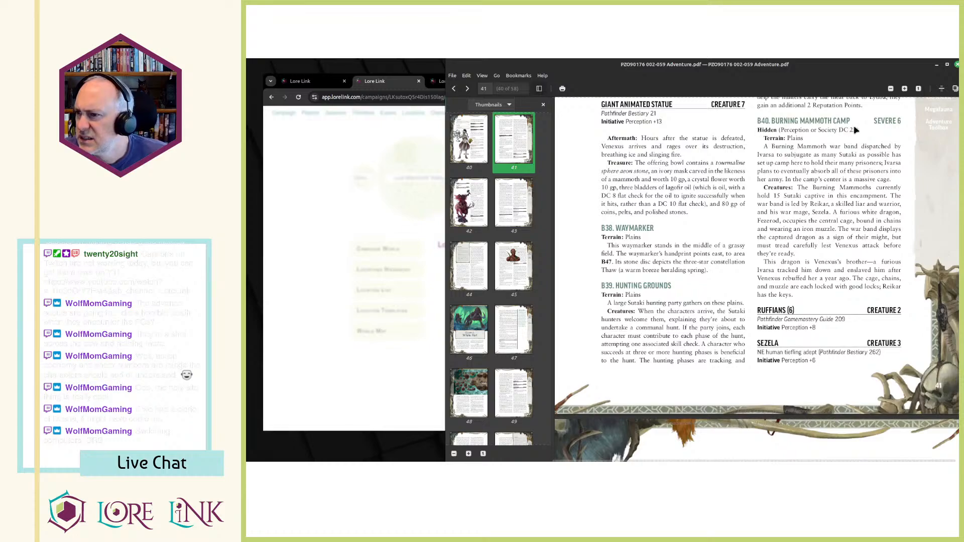
pyautogui.moveTo(757, 129); pyautogui.dragTo(868, 130)
pyautogui.hotkey('ctrl', 'c')
pyautogui.hotkey('alt', 'Tab')
pyautogui.scroll(-3, 649, 344)
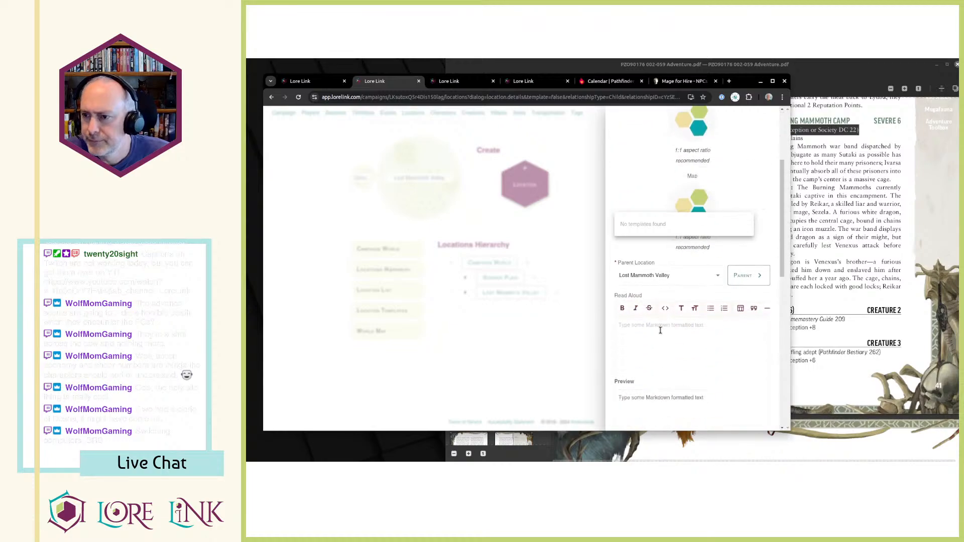
pyautogui.click(649, 344)
pyautogui.hotkey('ctrl', 'v')
pyautogui.hotkey('ctrl', 'shift', 'Right')
pyautogui.hotkey('ctrl', 'b')
pyautogui.press('End')
# Copy the B40 text from "Terrain: Plains" through "Reikar has the keys" from the adventure PDF into the location's Description.
pyautogui.hotkey('alt', 'Tab')
pyautogui.scroll(1, 650, 342)
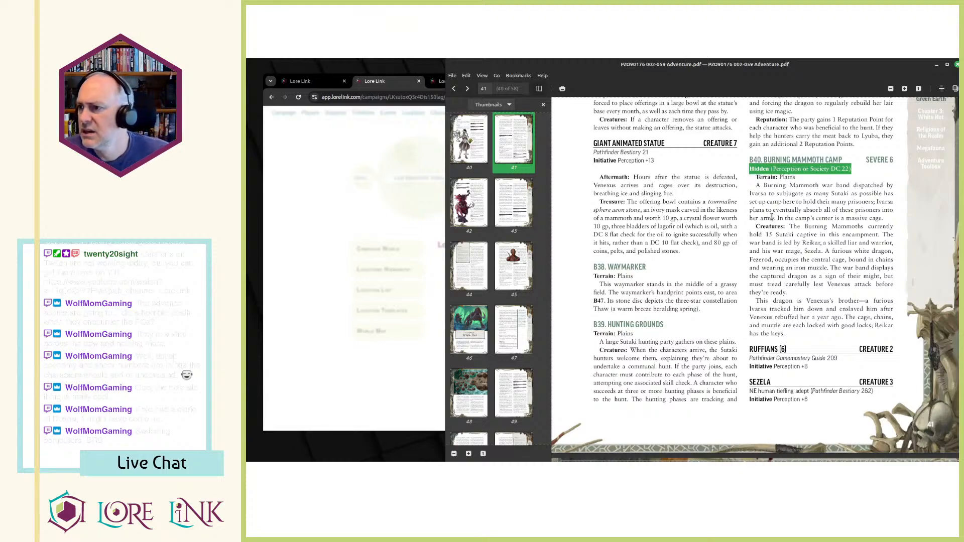
pyautogui.moveTo(757, 177); pyautogui.dragTo(909, 325)
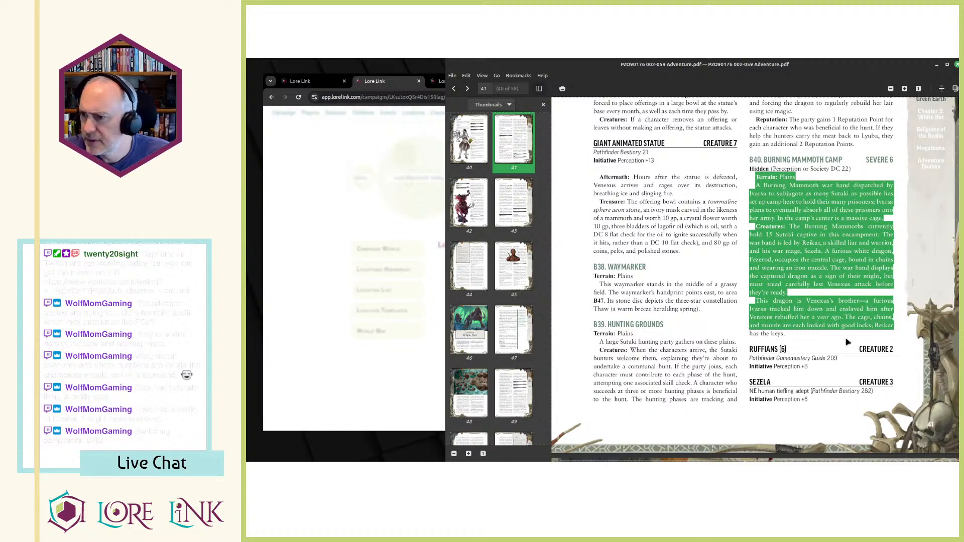
pyautogui.moveTo(787, 336); pyautogui.dragTo(753, 180)
pyautogui.hotkey('alt', 'Tab')
pyautogui.scroll(-3, 674, 236)
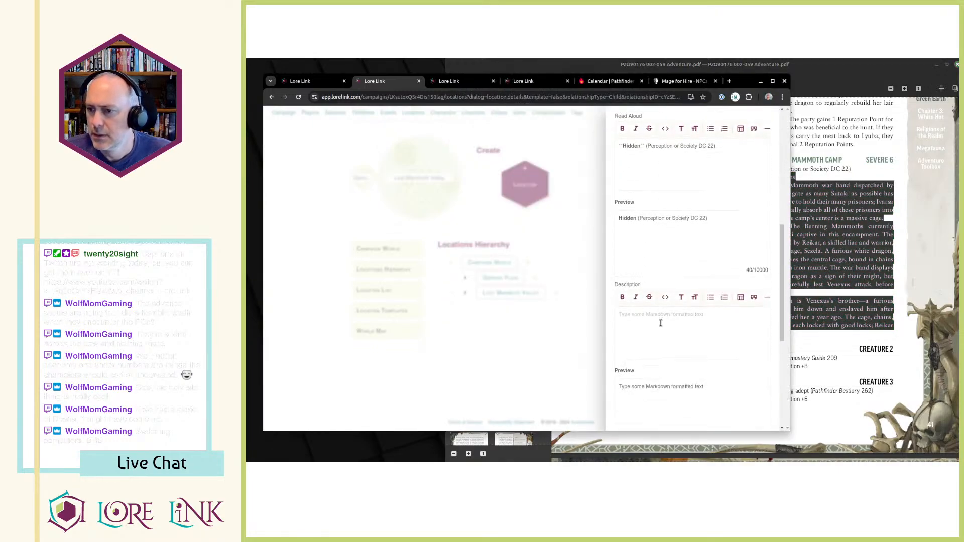
pyautogui.hotkey('ctrl', 'v')
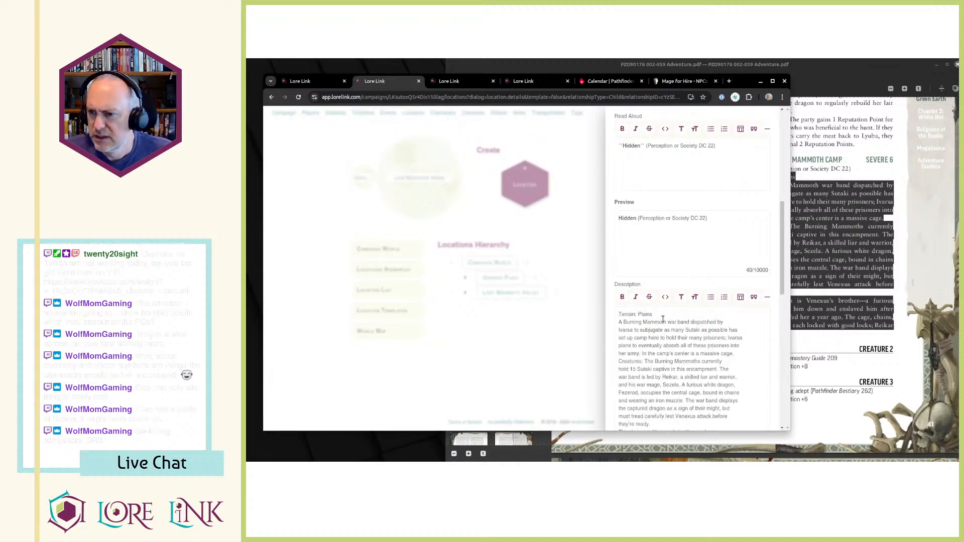
# Bold "Terrain: Plains" and "Creatures:" in the Description and insert blank lines before the Creatures and "This dragon is Venexus's brother" paragraphs.
pyautogui.hotkey('shift', 'End')
pyautogui.hotkey('ctrl', 'b')
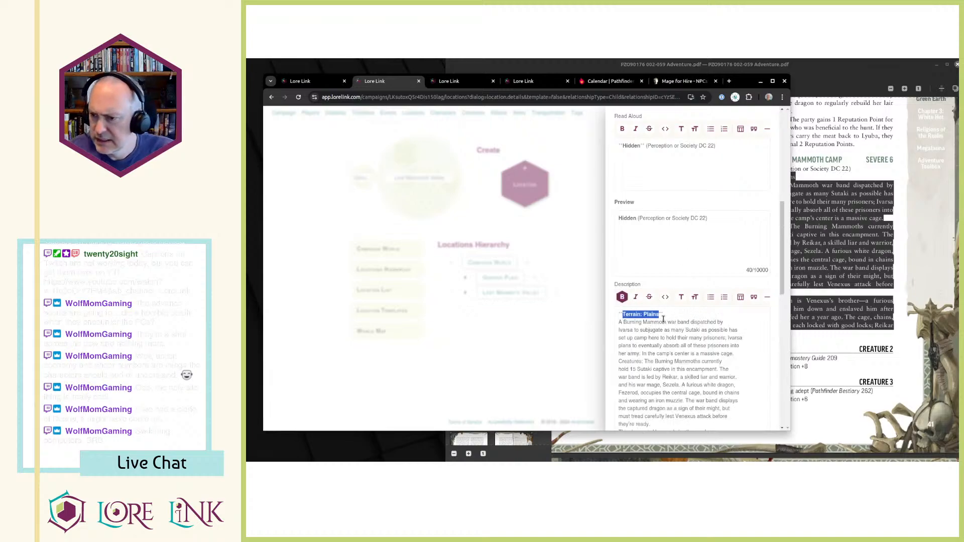
pyautogui.hotkey('alt', 'Tab')
pyautogui.hotkey('alt', 'Tab')
pyautogui.click(741, 354)
pyautogui.press('Return')
pyautogui.hotkey('ctrl', 'shift', 'Right')
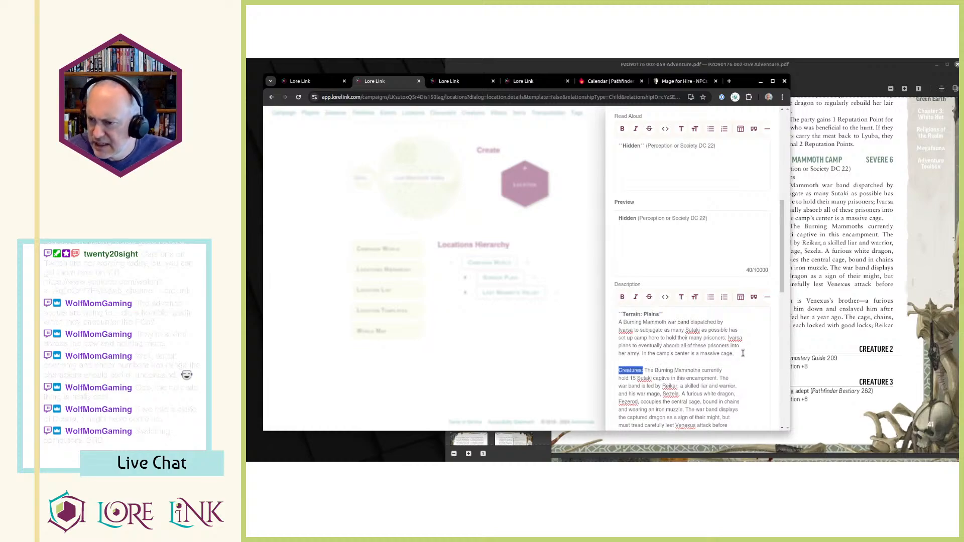
pyautogui.hotkey('ctrl', 'b')
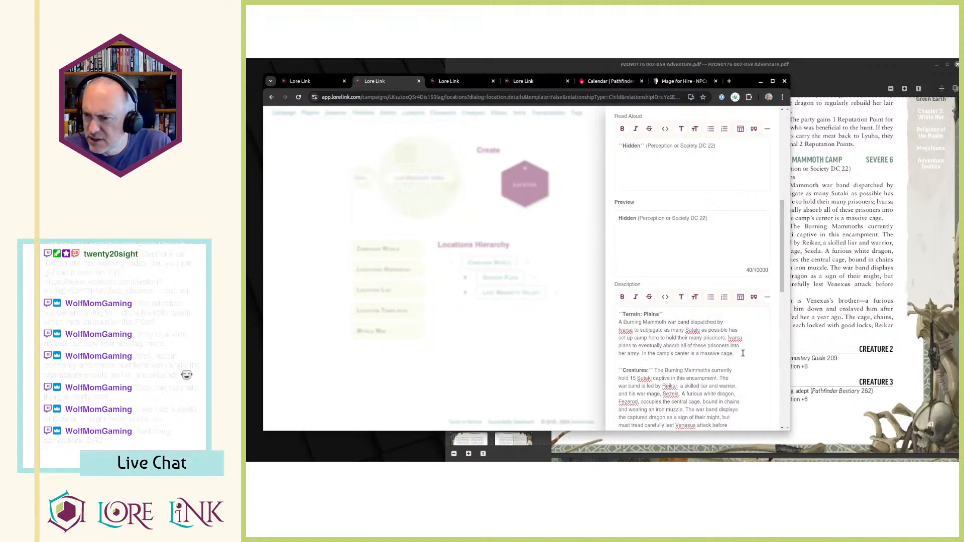
pyautogui.scroll(-2, 743, 353)
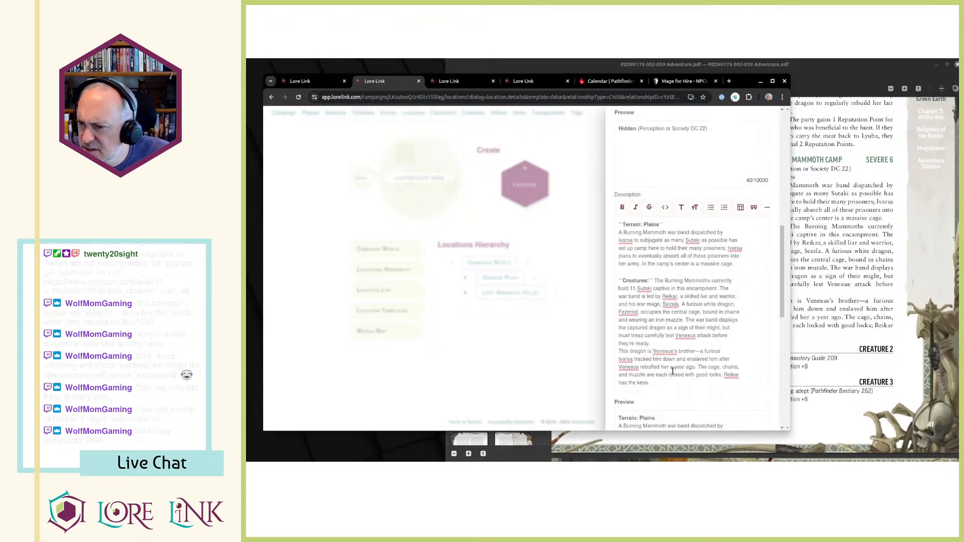
pyautogui.click(646, 348)
pyautogui.press('Return')
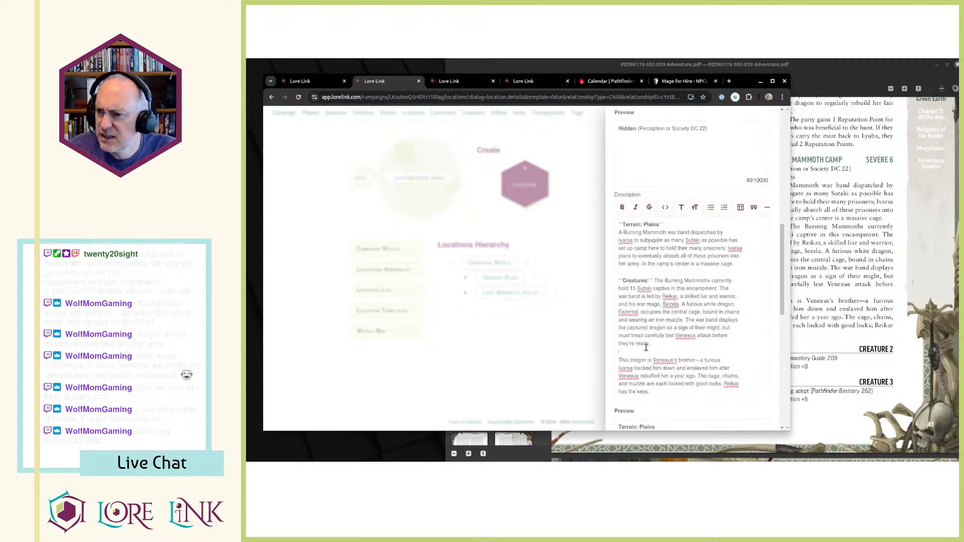
# Bold the names Reikar and Sezela in the Creatures paragraph of the Description.
pyautogui.doubleClick(669, 297)
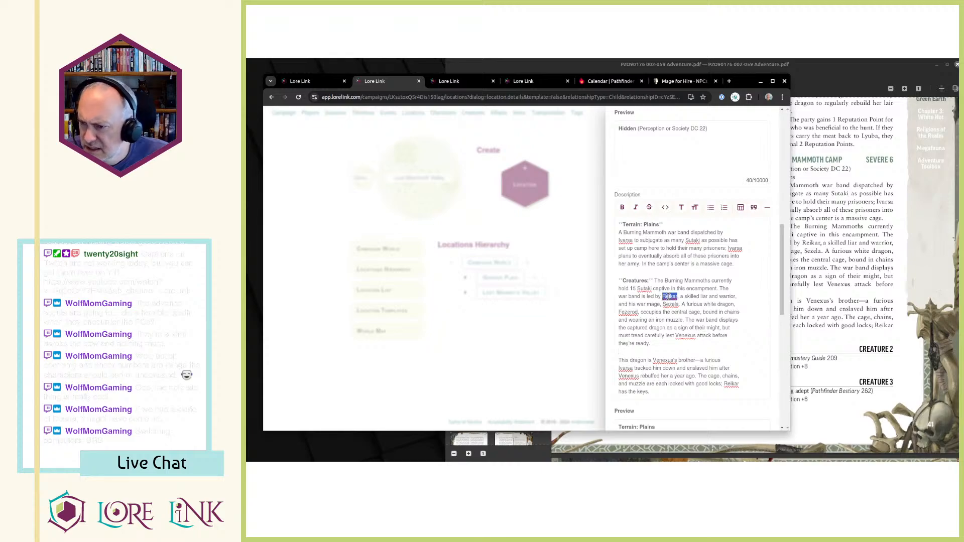
pyautogui.hotkey('ctrl', 'b')
pyautogui.doubleClick(675, 304)
pyautogui.hotkey('ctrl', 'b')
pyautogui.doubleClick(628, 313)
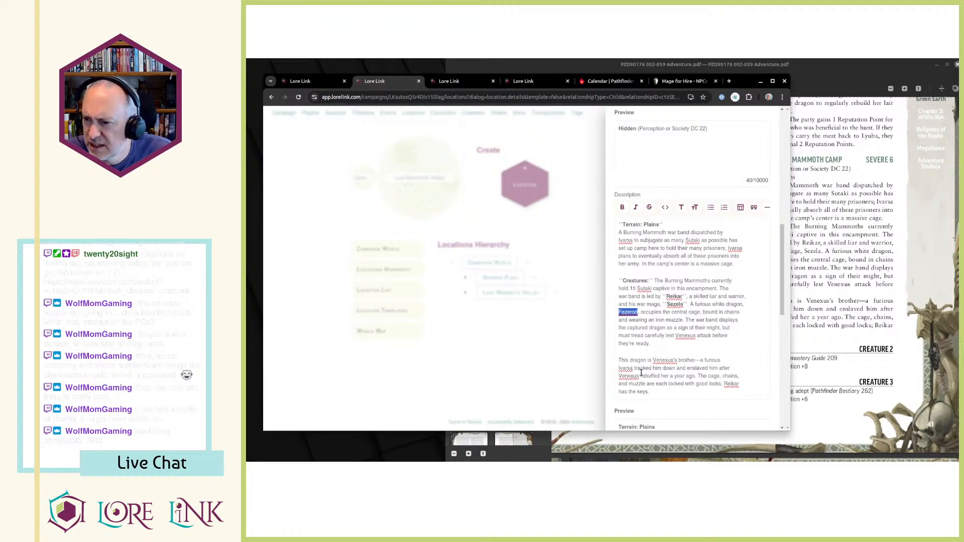
# Paste the Ruffians and Sezela stat blocks from the adventure PDF at the end of the Description.
pyautogui.click(685, 394)
pyautogui.click(808, 285)
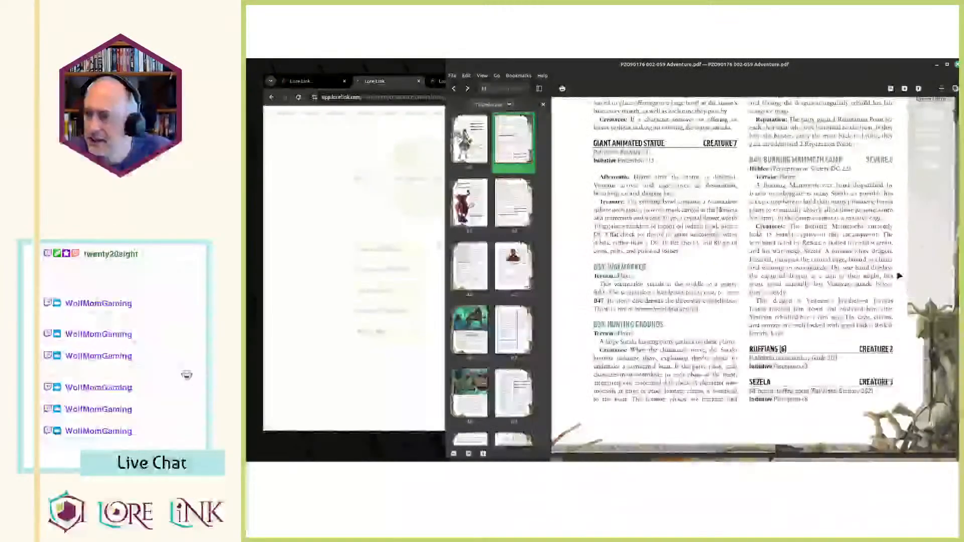
pyautogui.scroll(-3, 808, 286)
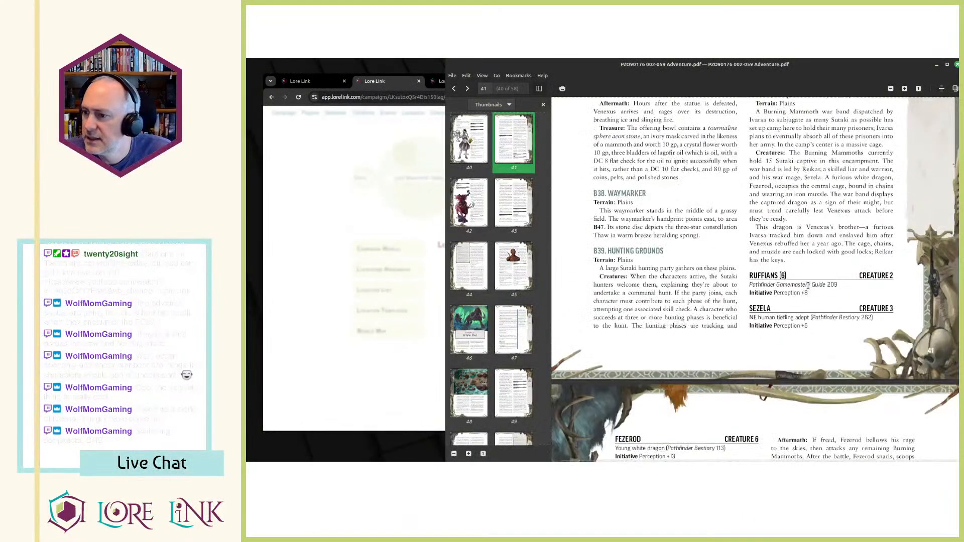
pyautogui.moveTo(750, 274); pyautogui.dragTo(810, 331)
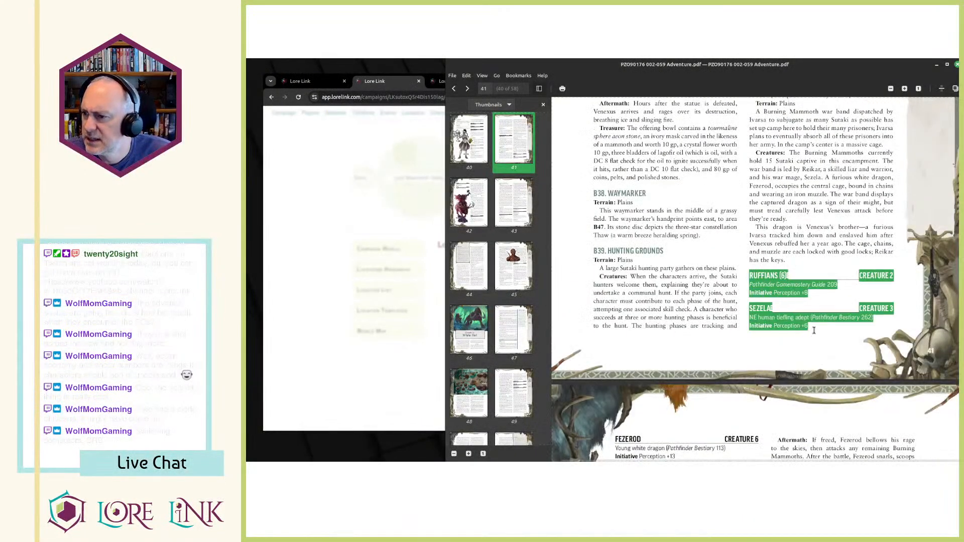
pyautogui.hotkey('alt', 'Tab')
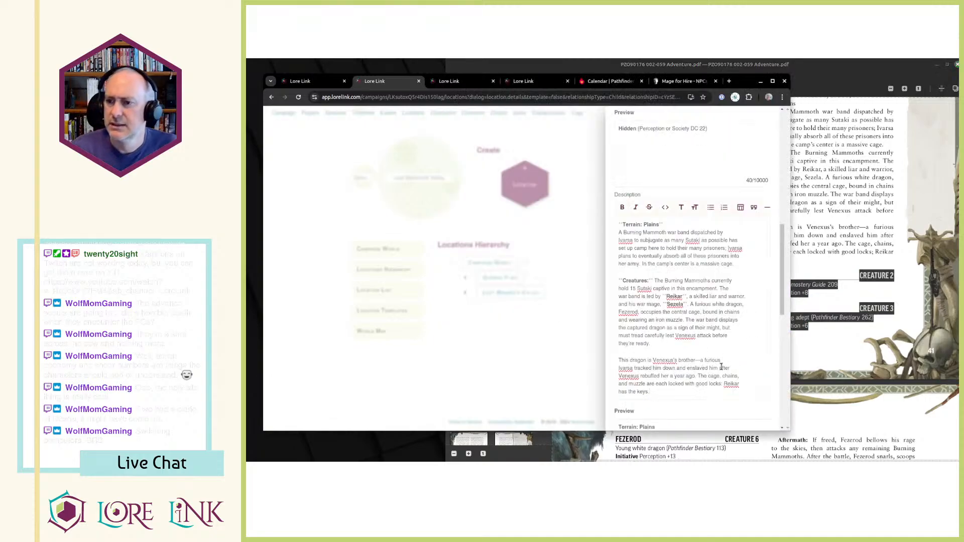
pyautogui.hotkey('ctrl', 'v')
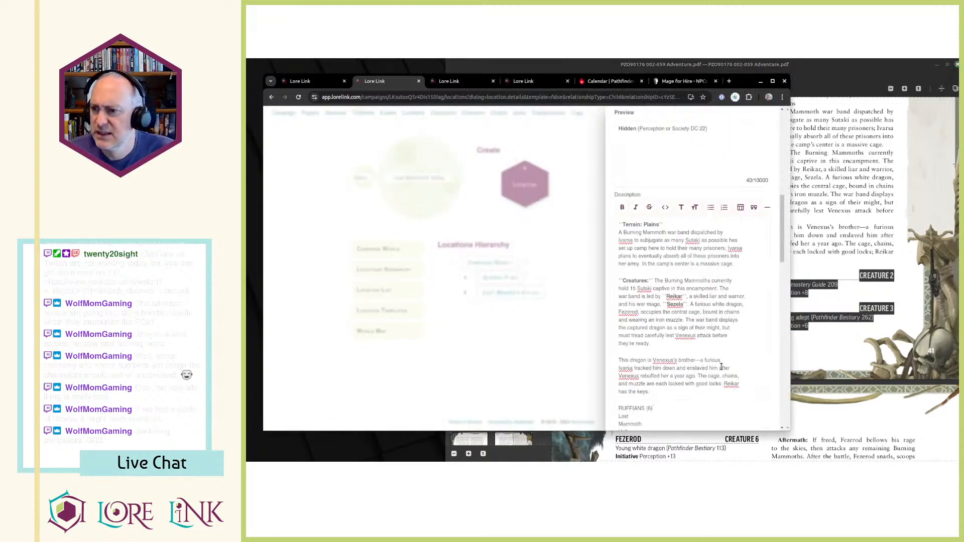
# Try to select the Fezerod stat block on the following page of the adventure PDF.
pyautogui.hotkey('alt', 'Tab')
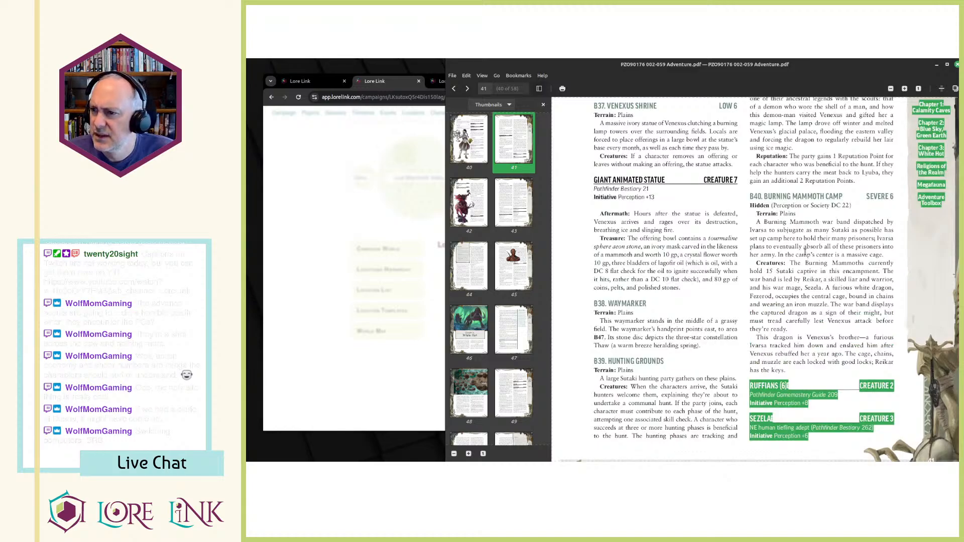
pyautogui.scroll(-3, 805, 251)
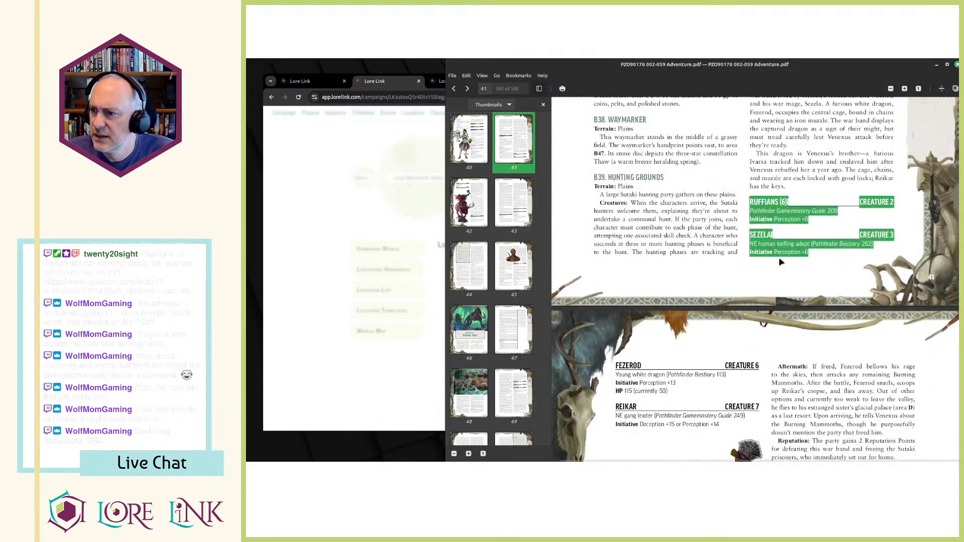
pyautogui.scroll(-1, 787, 256)
pyautogui.moveTo(616, 330); pyautogui.dragTo(674, 360)
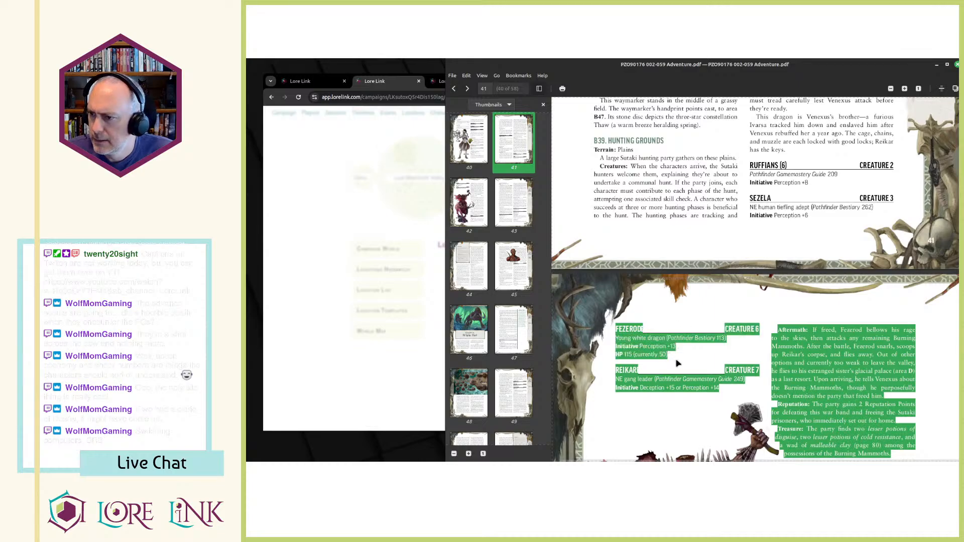
pyautogui.scroll(-5, 674, 360)
pyautogui.click(704, 304)
pyautogui.scroll(4, 703, 304)
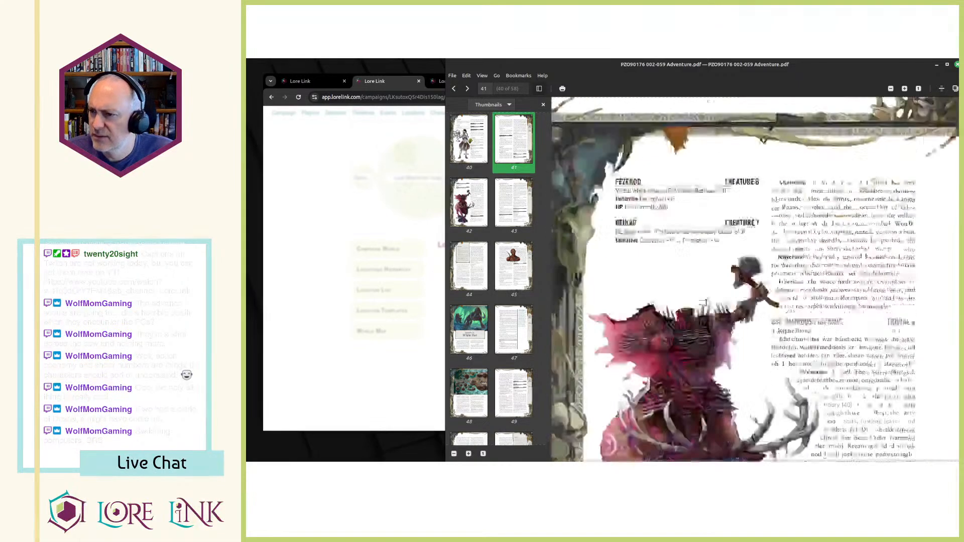
# Copy the B40 Aftermath, Reputation and Treasure passages from the adventure PDF to the end of the Description, in place of the stat blocks.
pyautogui.moveTo(779, 293)
pyautogui.mouseDown()
pyautogui.moveTo(885, 384)
pyautogui.moveTo(896, 423)
pyautogui.mouseUp()
pyautogui.hotkey('ctrl', 'c')
pyautogui.hotkey('alt', 'Tab')
pyautogui.scroll(-4, 658, 312)
pyautogui.scroll(-2, 670, 332)
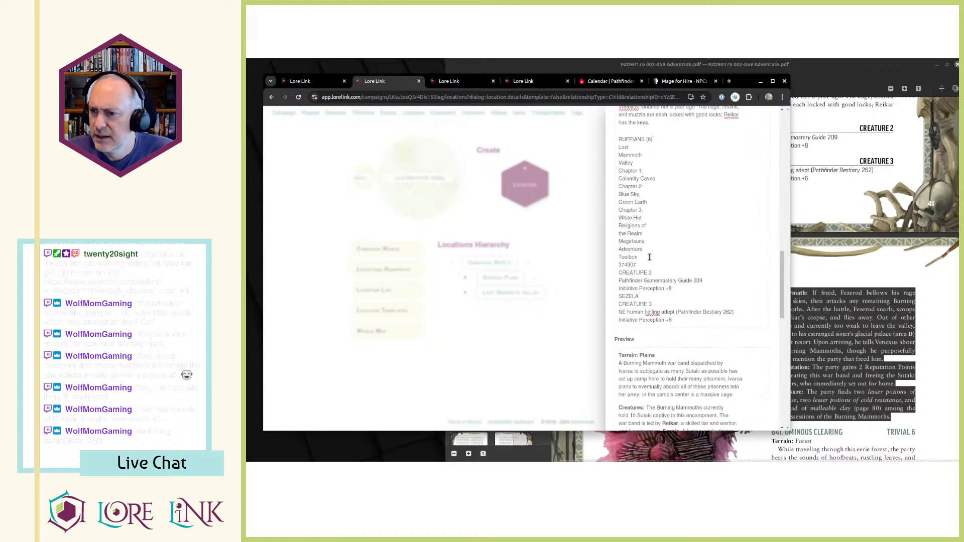
pyautogui.scroll(2, 645, 256)
pyautogui.keyDown('shift'); pyautogui.click(638, 221); pyautogui.keyUp('shift')
pyautogui.hotkey('ctrl', 'v')
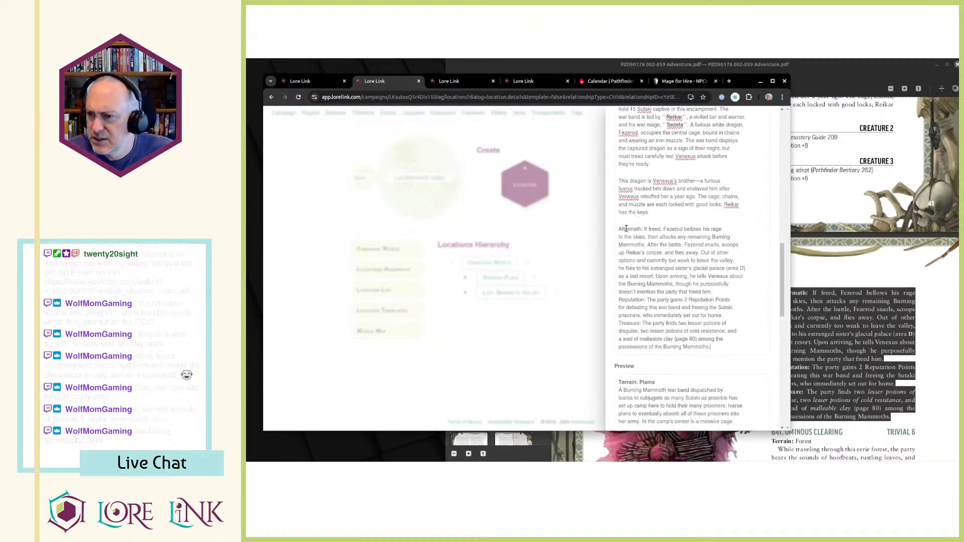
# Bold the "Aftermath:" and "Reputation:" labels in the Description and insert a blank line before the Reputation passage.
pyautogui.doubleClick(642, 229)
pyautogui.hotkey('ctrl', 'b')
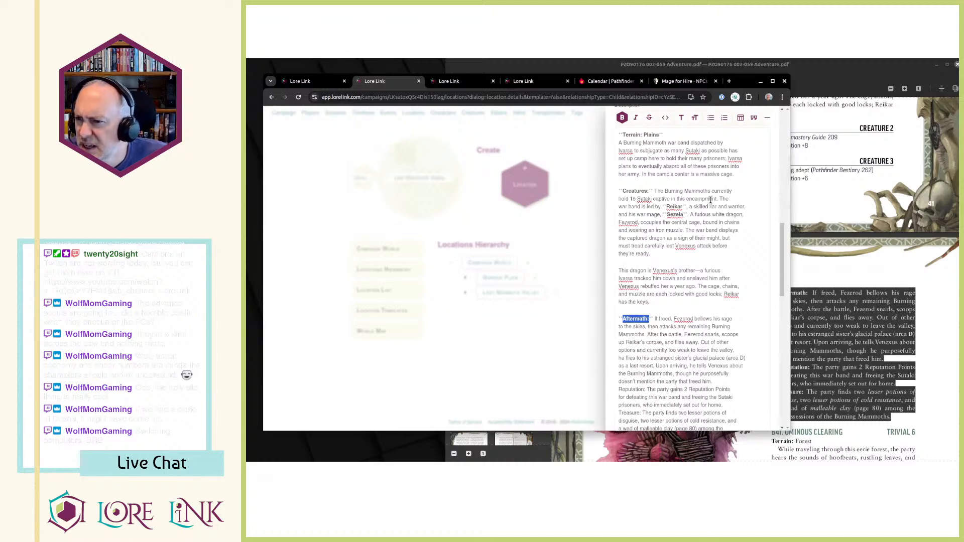
pyautogui.scroll(-5, 695, 210)
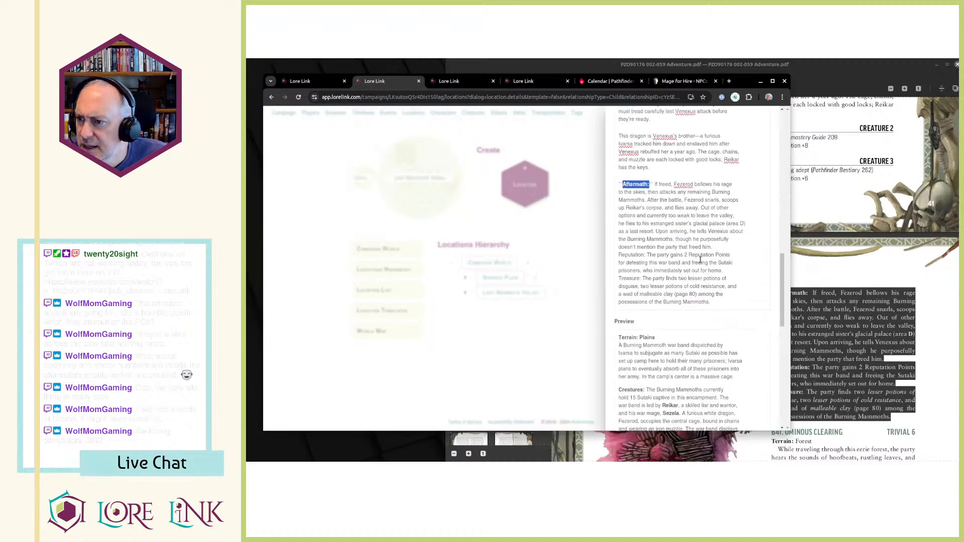
pyautogui.click(728, 245)
pyautogui.press('Return')
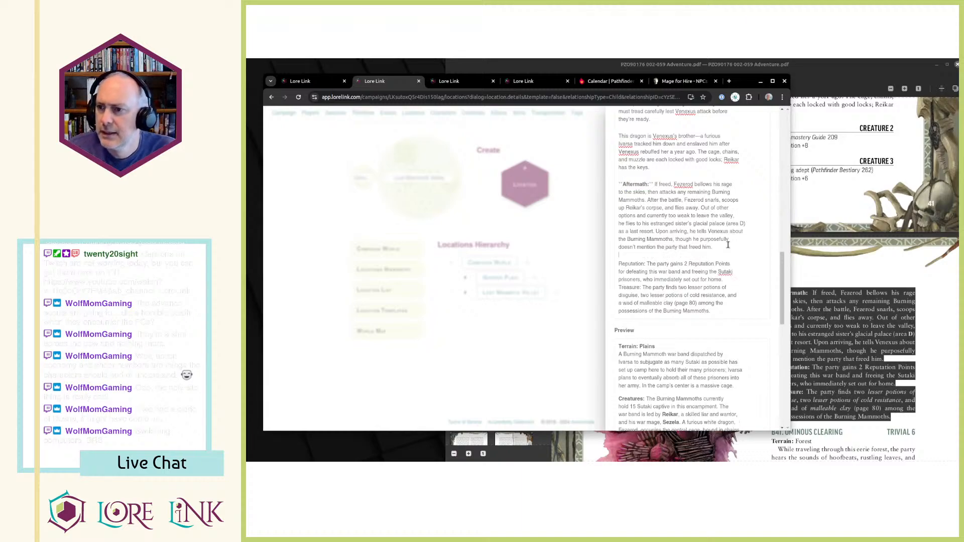
pyautogui.hotkey('ctrl', 'shift', 'Right')
pyautogui.hotkey('ctrl', 'shift', 'Right')
pyautogui.hotkey('ctrl', 'shift', 'Right')
pyautogui.hotkey('ctrl', 'shift', 'Left')
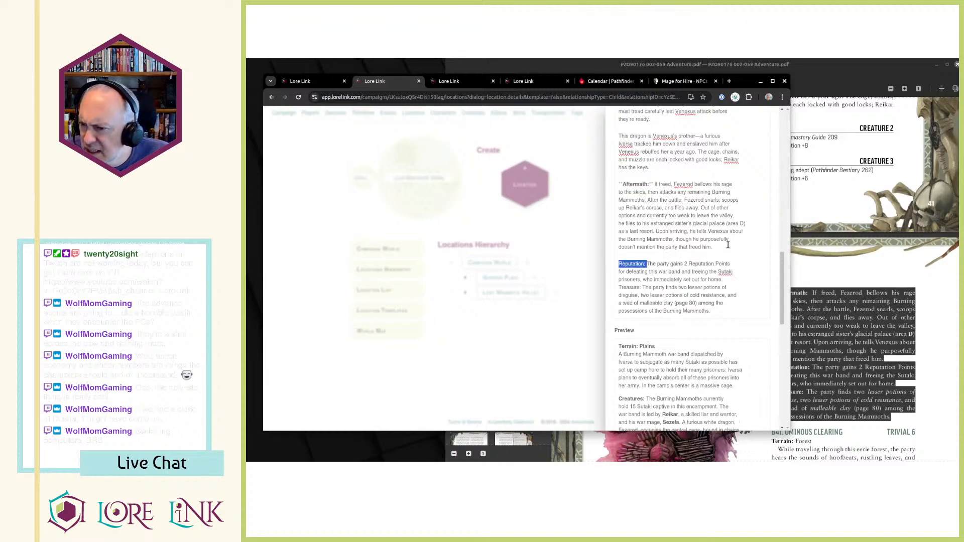
pyautogui.hotkey('ctrl', 'b')
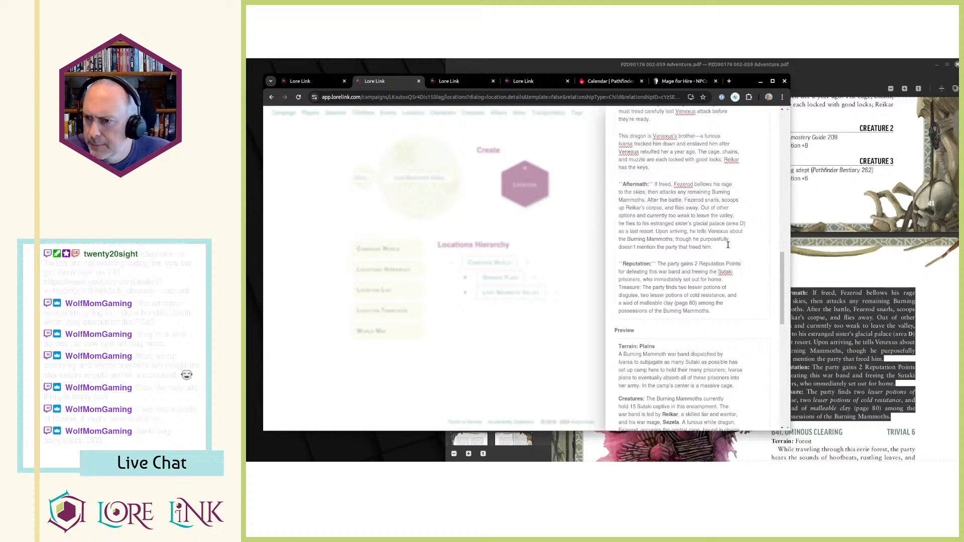
# Insert a blank line before the Treasure passage and bold its "Treasure:" label.
pyautogui.press('Down')
pyautogui.press('Return')
pyautogui.hotkey('ctrl', 'shift', 'Right')
pyautogui.hotkey('ctrl', 'shift', 'Right')
pyautogui.hotkey('ctrl', 'b')
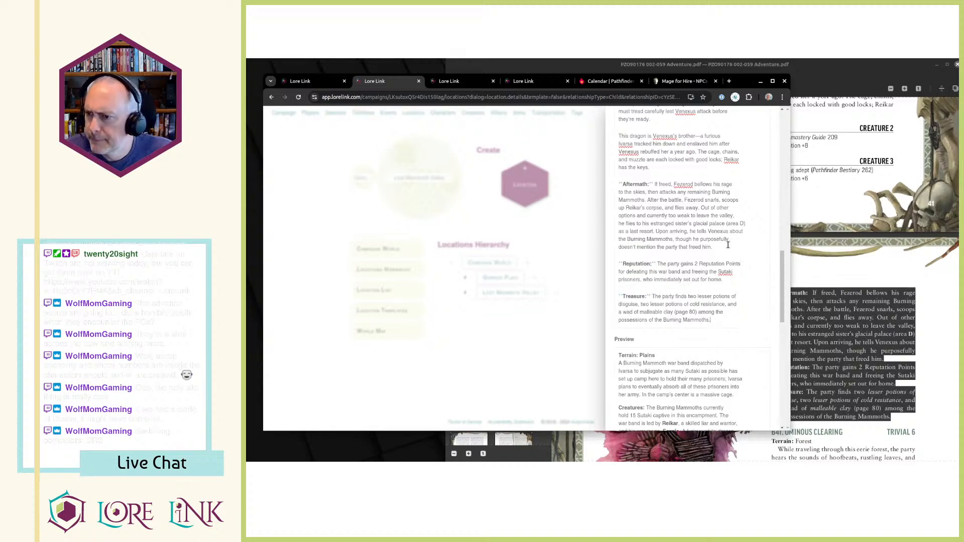
# Compare the B40 Aftermath passage in the adventure PDF with the Aftermath text in the Description.
pyautogui.click(854, 375)
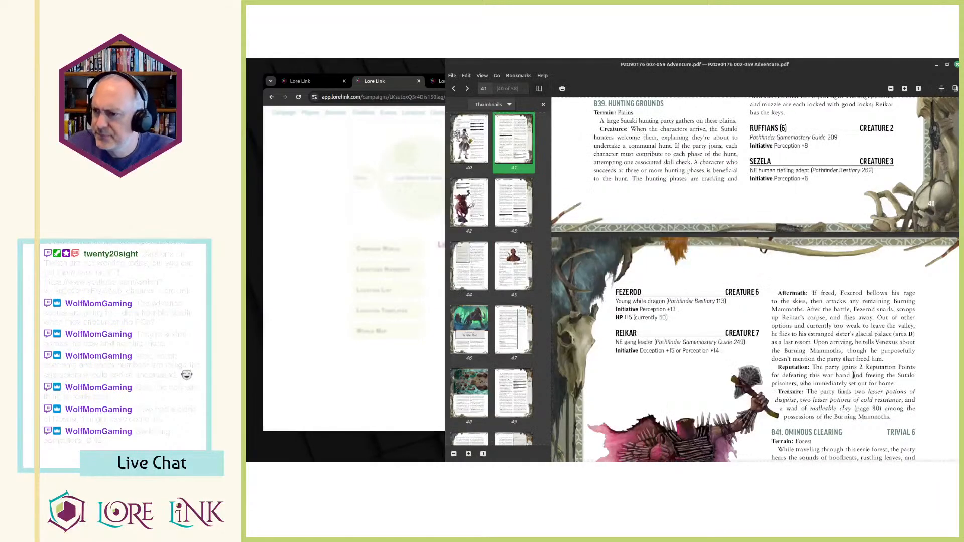
pyautogui.scroll(-1, 829, 300)
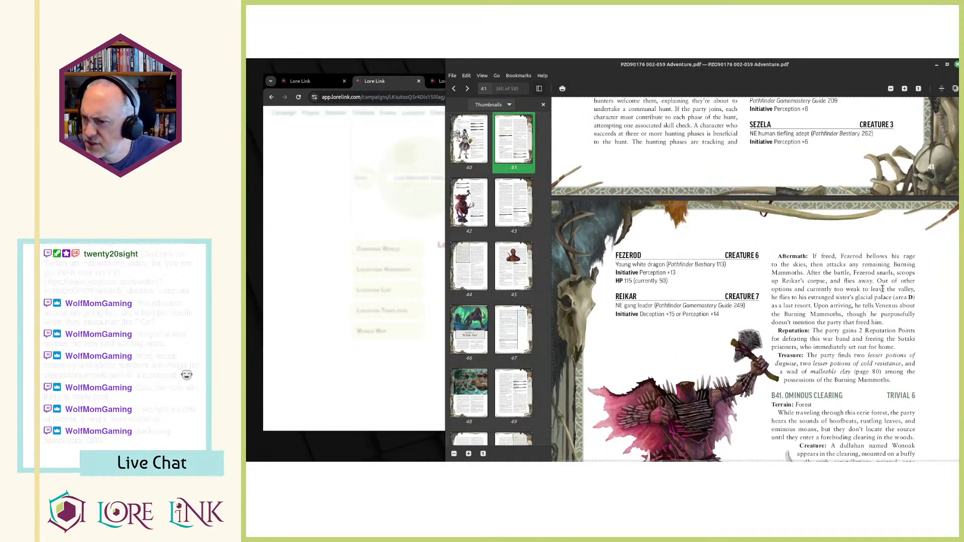
pyautogui.scroll(-1, 882, 288)
pyautogui.scroll(3, 854, 290)
pyautogui.hotkey('alt', 'Tab')
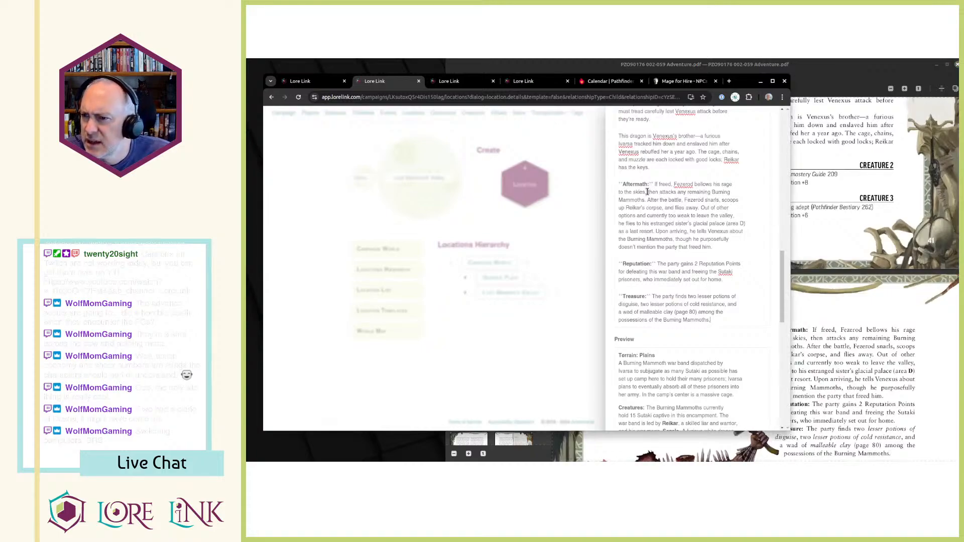
pyautogui.moveTo(625, 192); pyautogui.dragTo(657, 201)
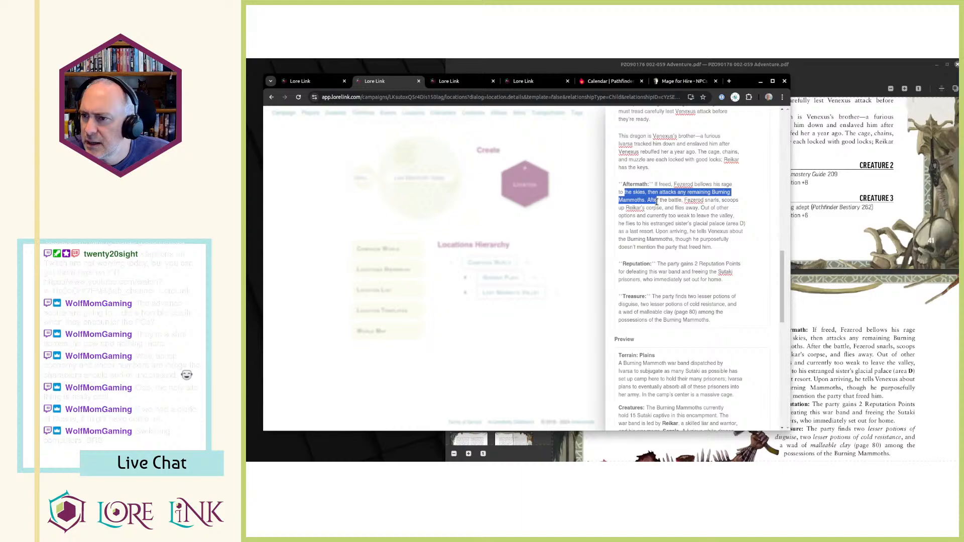
pyautogui.moveTo(657, 202); pyautogui.dragTo(639, 232)
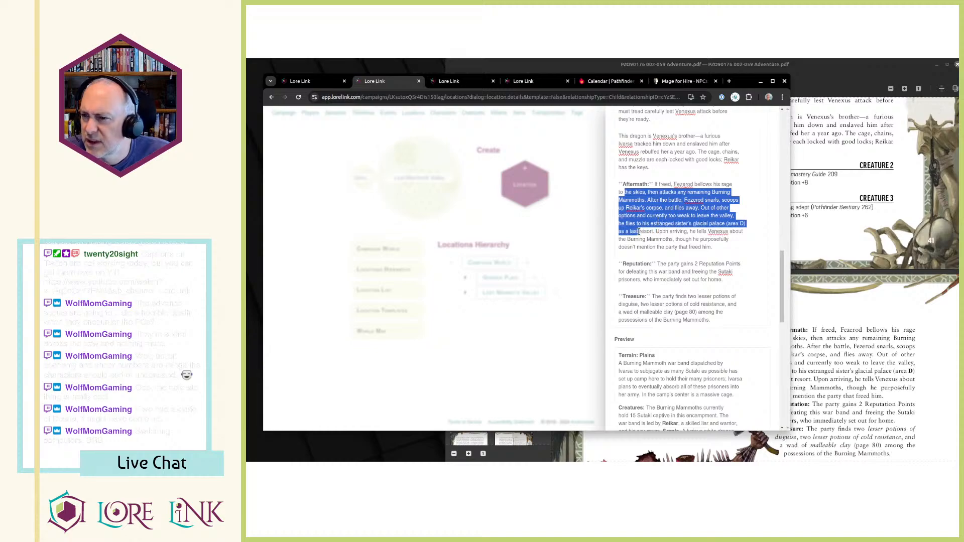
pyautogui.moveTo(639, 231); pyautogui.dragTo(730, 253)
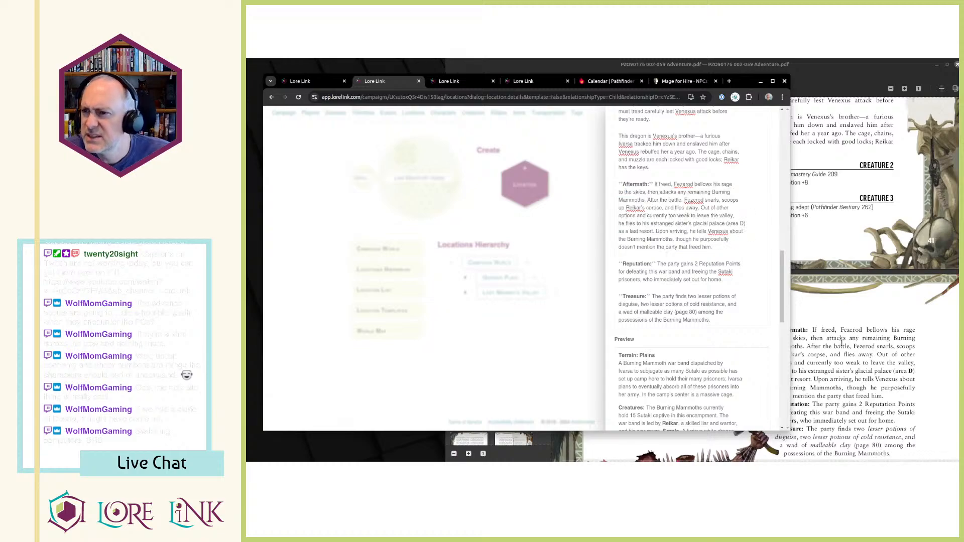
# Read through the B40 Burning Mammoth Camp entry in the adventure PDF, from its introduction to the creature blocks and Aftermath.
pyautogui.click(876, 355)
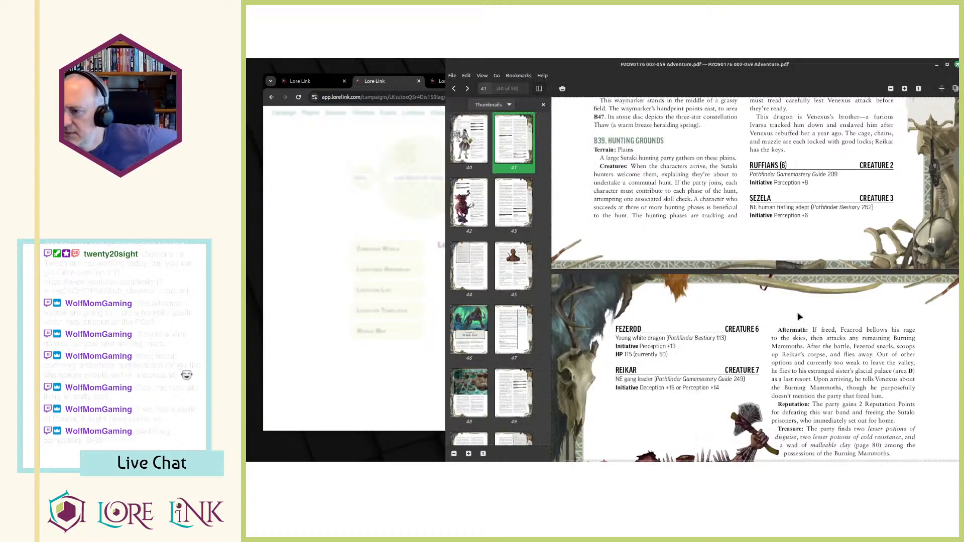
pyautogui.scroll(-1, 812, 296)
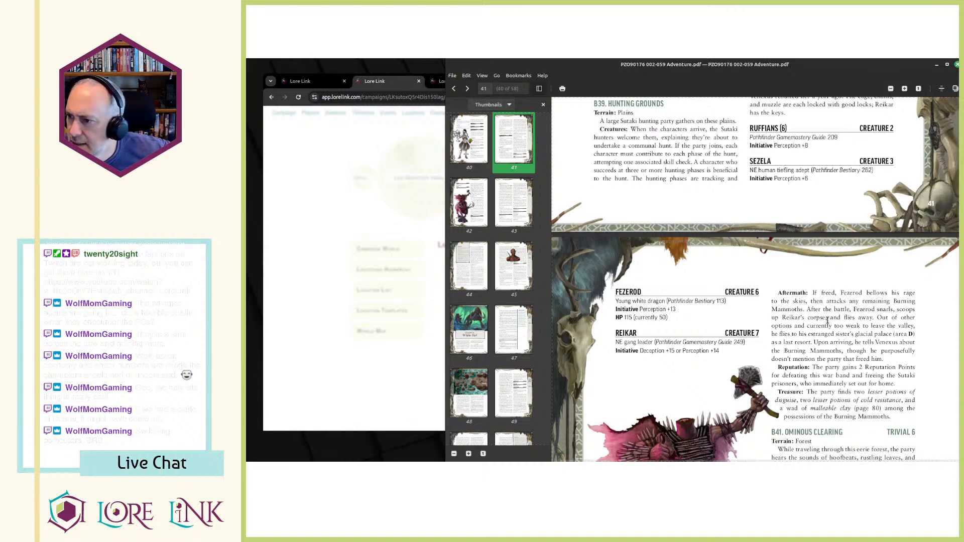
pyautogui.moveTo(834, 318); pyautogui.dragTo(772, 327)
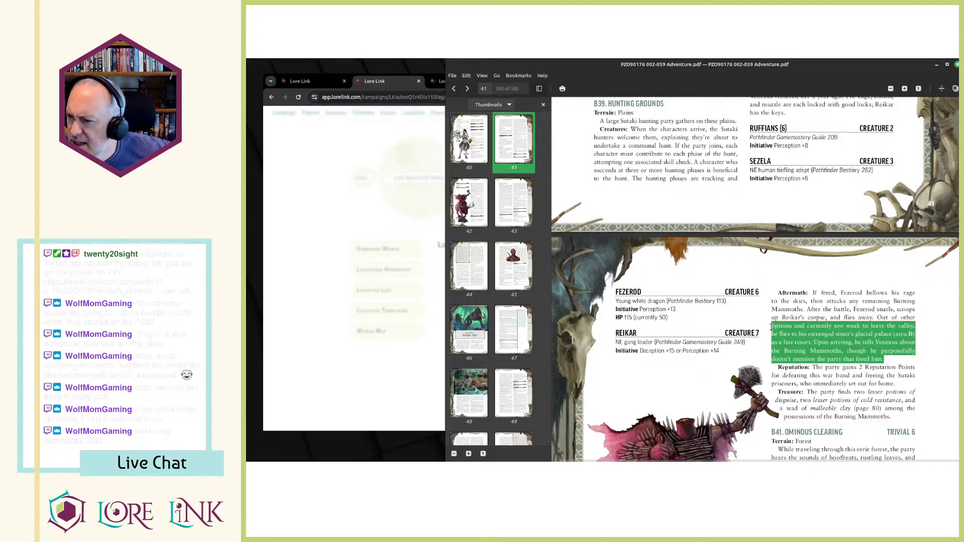
pyautogui.click(772, 330)
pyautogui.scroll(-5, 773, 330)
pyautogui.scroll(5, 773, 331)
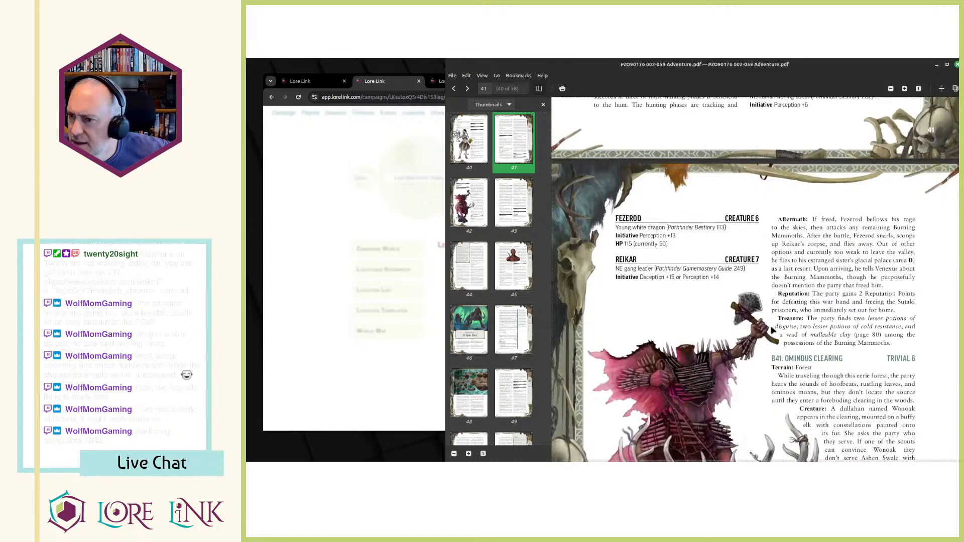
pyautogui.scroll(5, 772, 331)
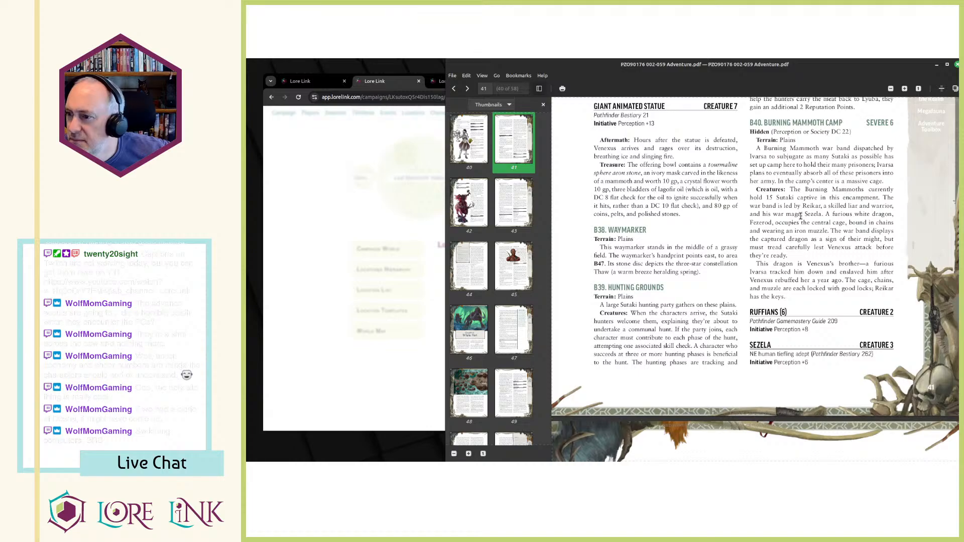
pyautogui.scroll(-3, 800, 216)
pyautogui.scroll(-1, 801, 216)
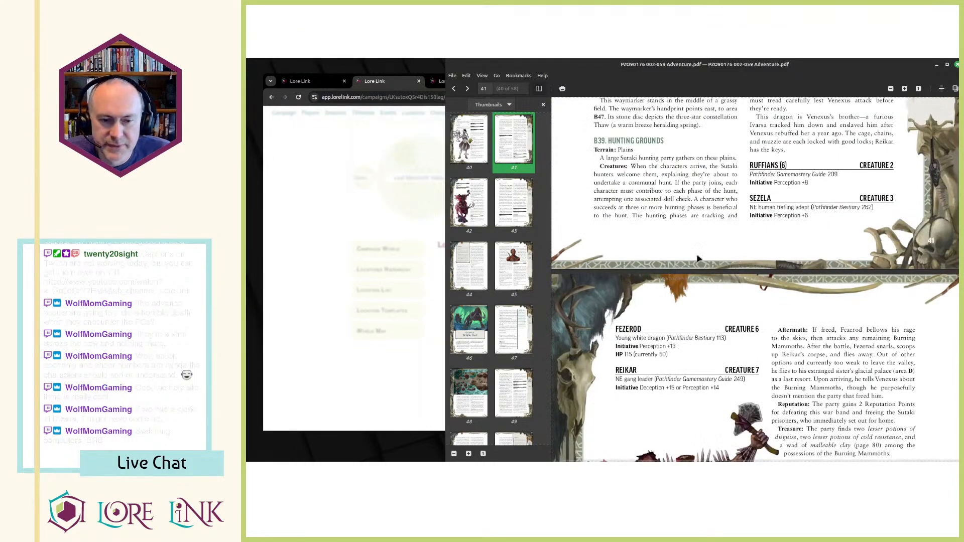
pyautogui.scroll(2, 785, 243)
# Check the finished Description in Lore Link and save the new B40 location.
pyautogui.hotkey('alt', 'Tab')
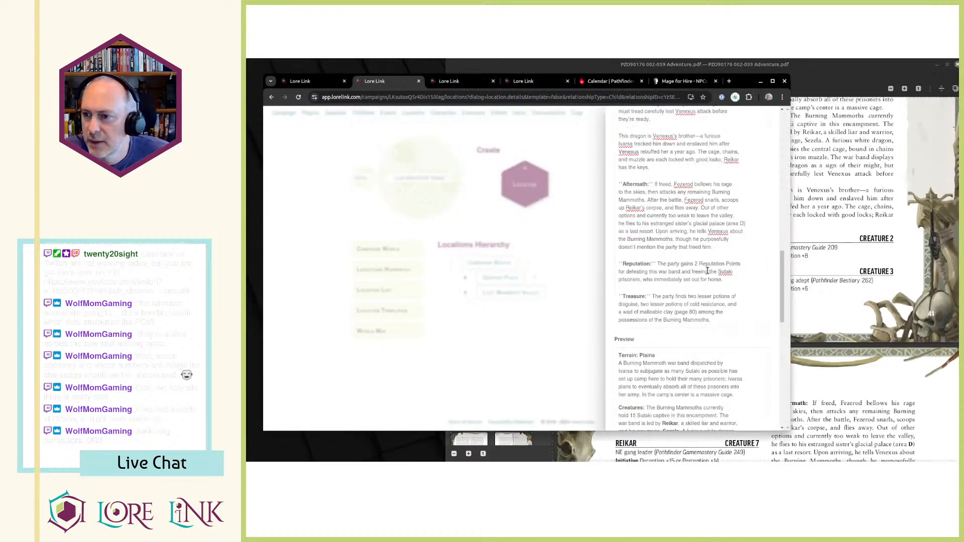
pyautogui.scroll(4, 677, 254)
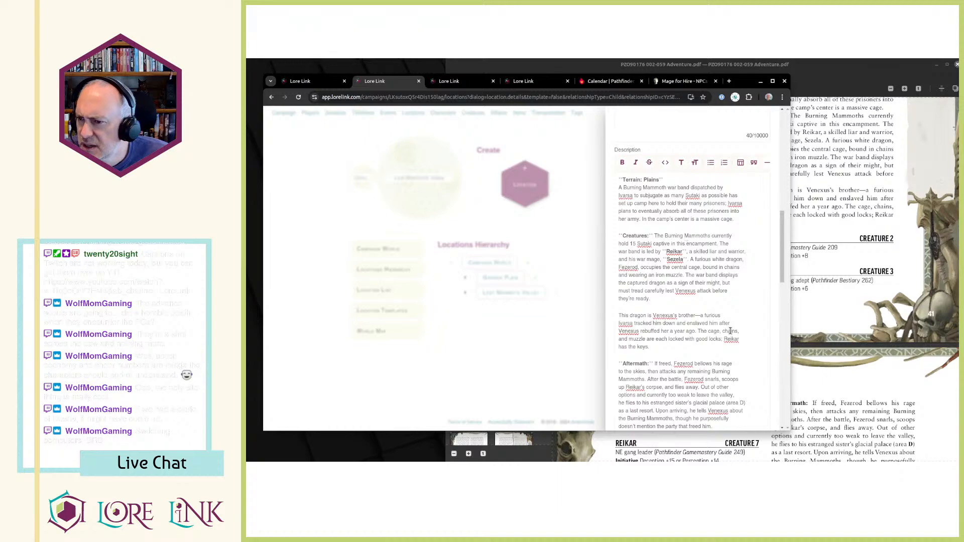
pyautogui.scroll(-7, 706, 314)
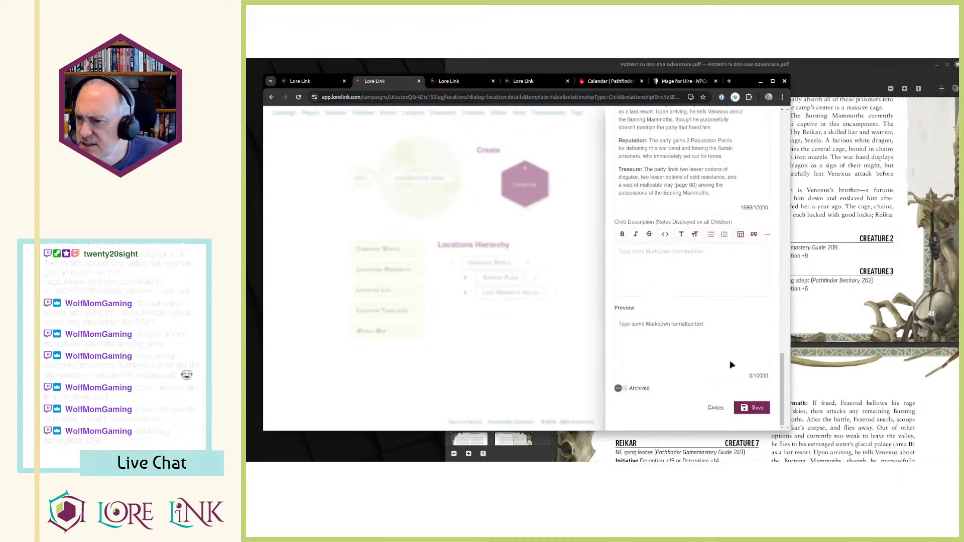
pyautogui.click(765, 413)
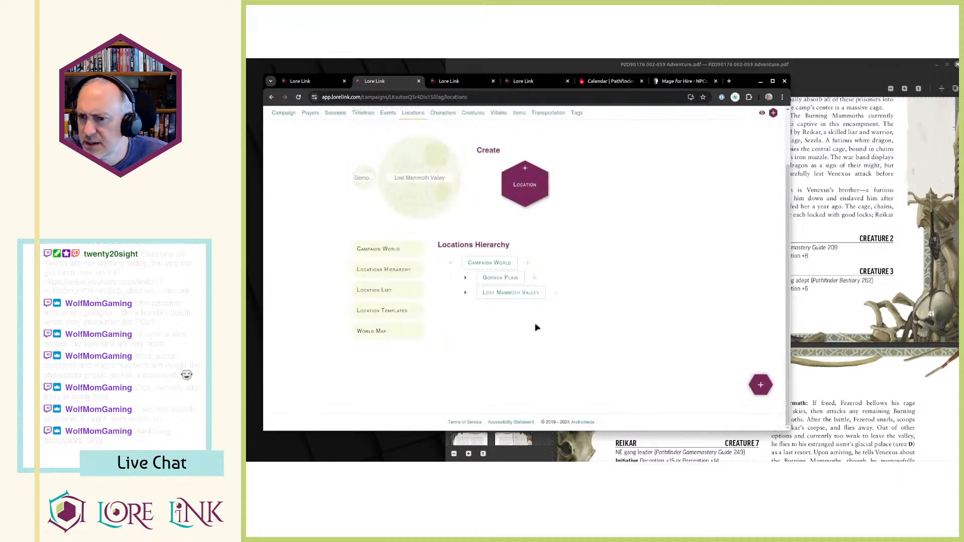
# Expand Lost Mammoth Valley in the Locations Hierarchy and open the B40 - Burning Mammoth Camp location in its own tab.
pyautogui.click(466, 295)
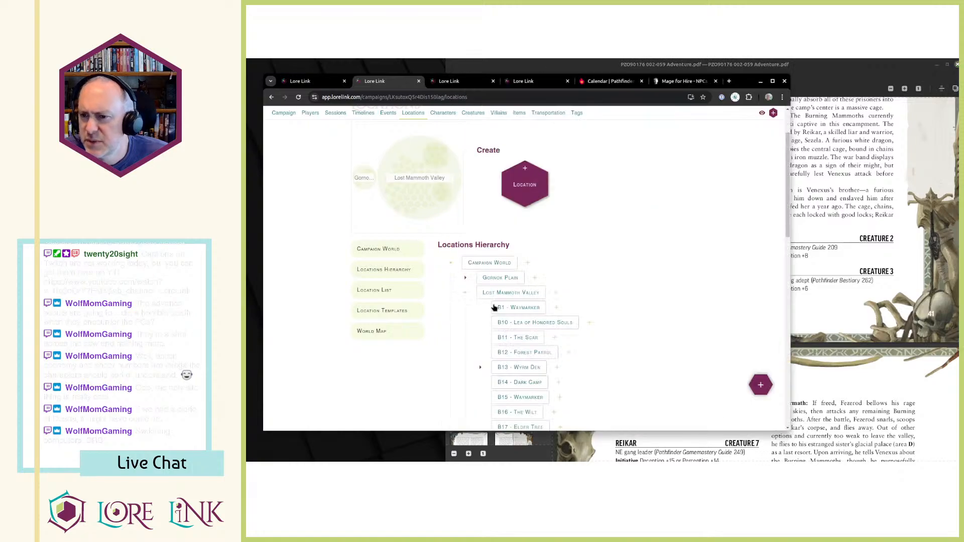
pyautogui.scroll(-8, 502, 304)
pyautogui.scroll(-2, 515, 308)
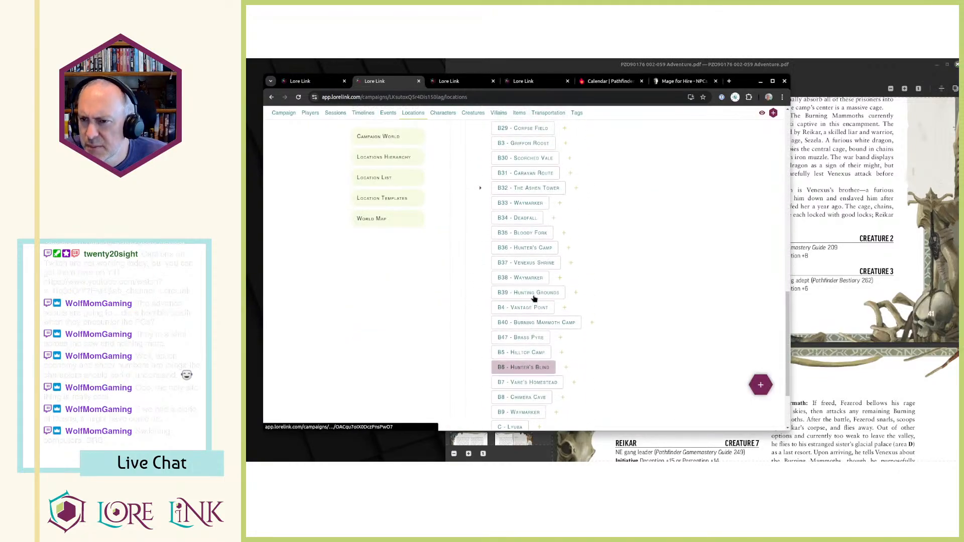
pyautogui.click(524, 322)
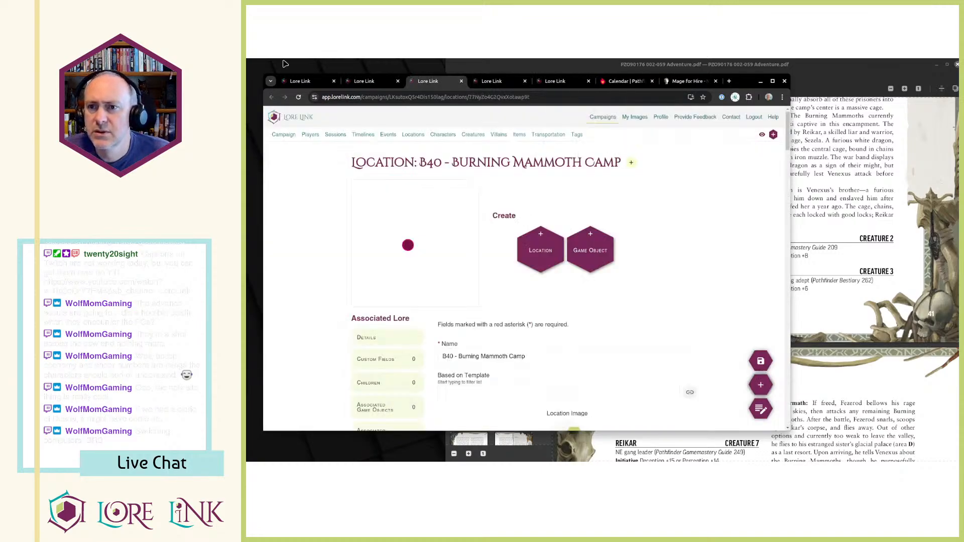
# Go from the Sutaki Hunt event to the campaign's Events list and check the B40 encounter in the adventure PDF.
pyautogui.click(374, 82)
pyautogui.moveTo(379, 83); pyautogui.dragTo(427, 82)
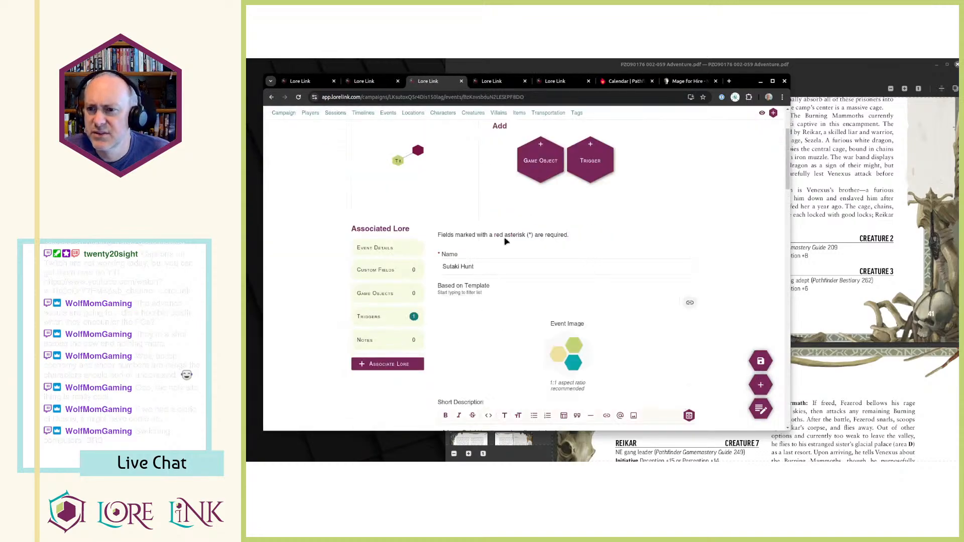
pyautogui.click(388, 113)
pyautogui.click(794, 273)
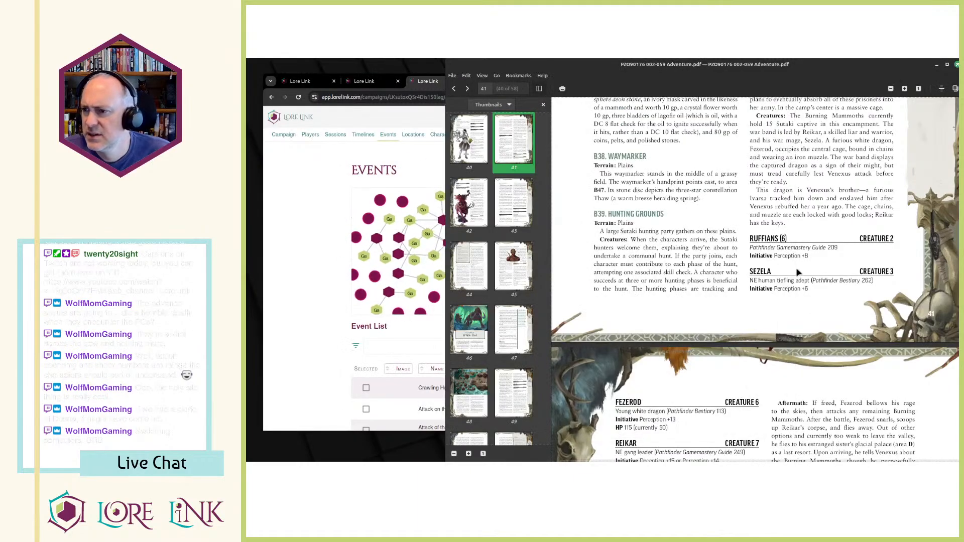
pyautogui.scroll(-5, 794, 273)
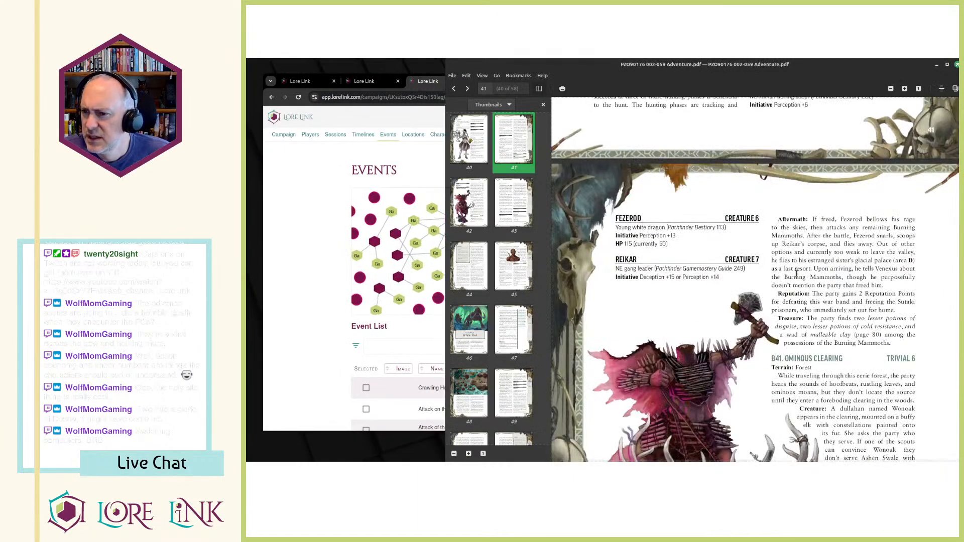
pyautogui.scroll(2, 783, 275)
pyautogui.scroll(3, 775, 278)
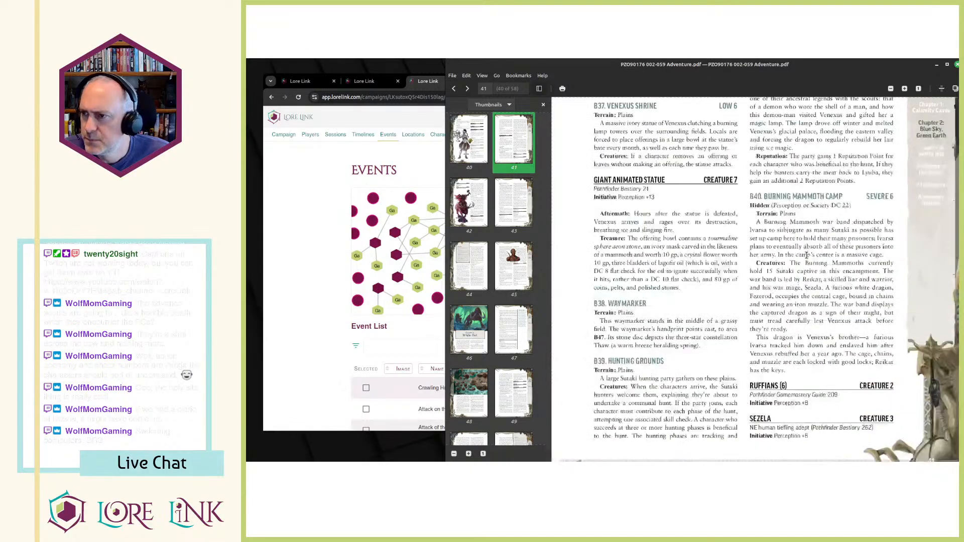
# Start a new event in Lore Link and name it "Attack on Burning Mammoth Camp", without a template.
pyautogui.hotkey('alt', 'Tab')
pyautogui.hotkey('alt', 'Tab')
pyautogui.hotkey('alt', 'Tab')
pyautogui.click(548, 258)
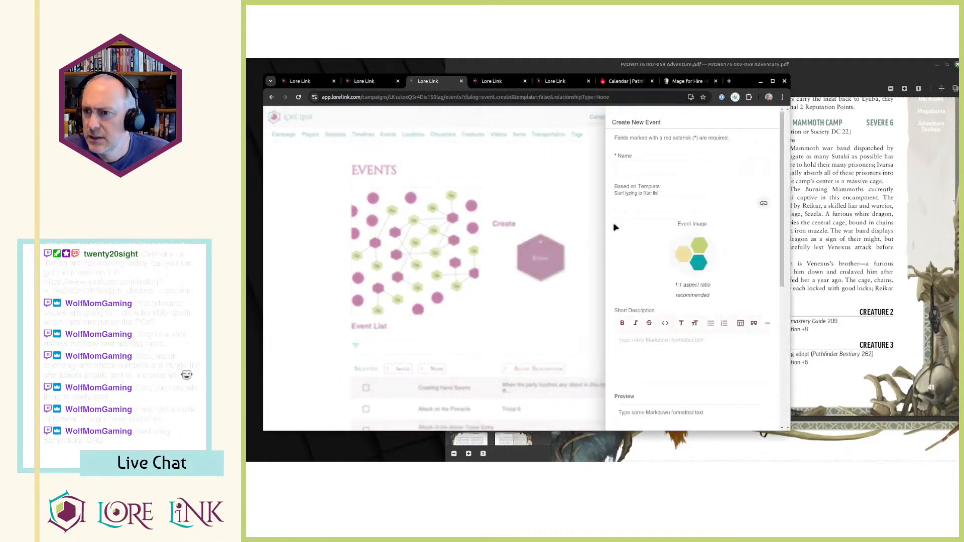
pyautogui.write('Atta')
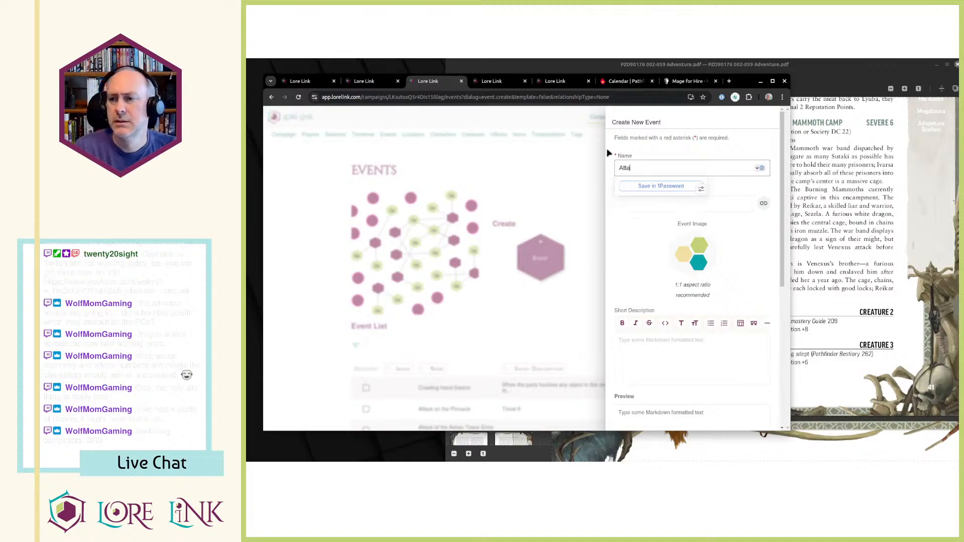
pyautogui.write('ck on Burning Mammoth Camp')
pyautogui.press('Tab')
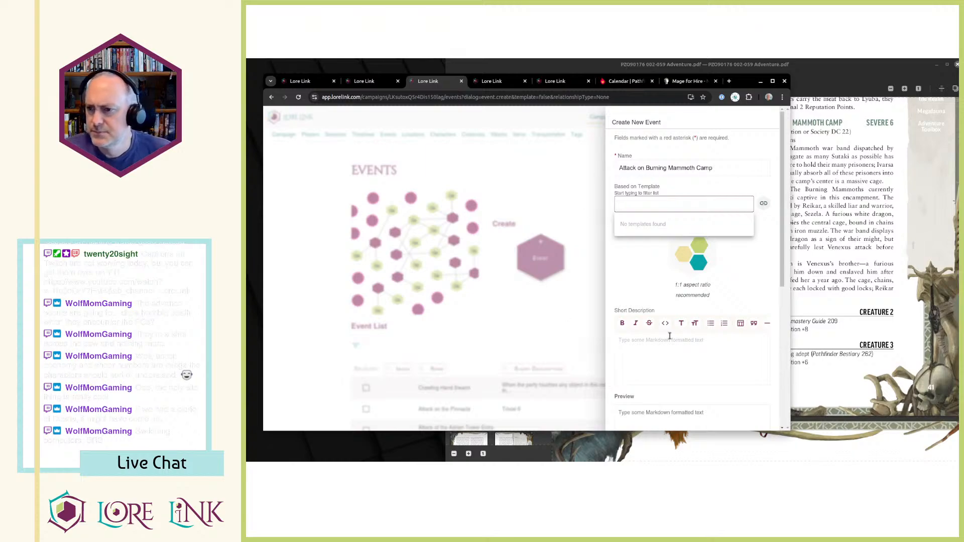
# Begin the event's Short Description with "Including Fezerod,", copying the dragon's name from the adventure PDF.
pyautogui.scroll(-3, 688, 306)
pyautogui.click(874, 219)
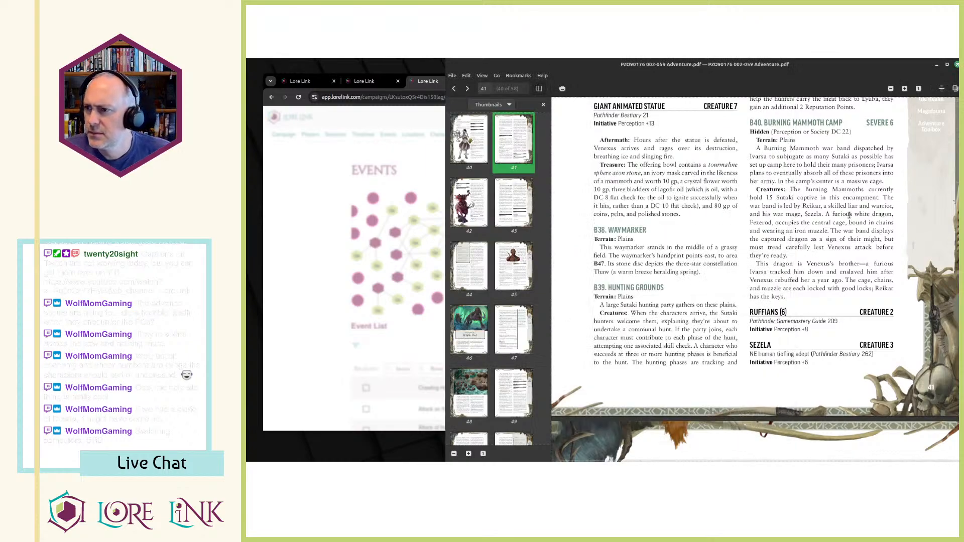
pyautogui.doubleClick(764, 221)
pyautogui.hotkey('ctrl', 'c')
pyautogui.hotkey('alt', 'Tab')
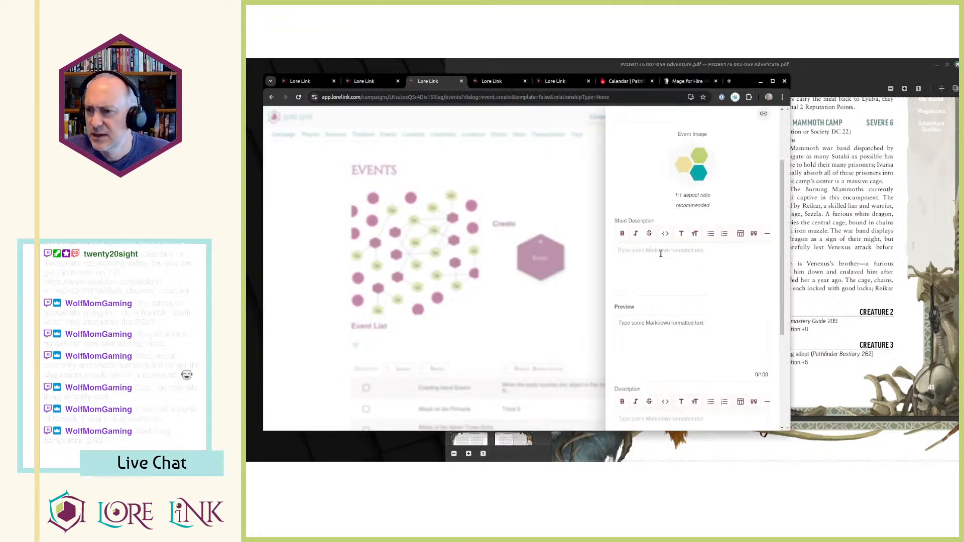
pyautogui.write('Including')
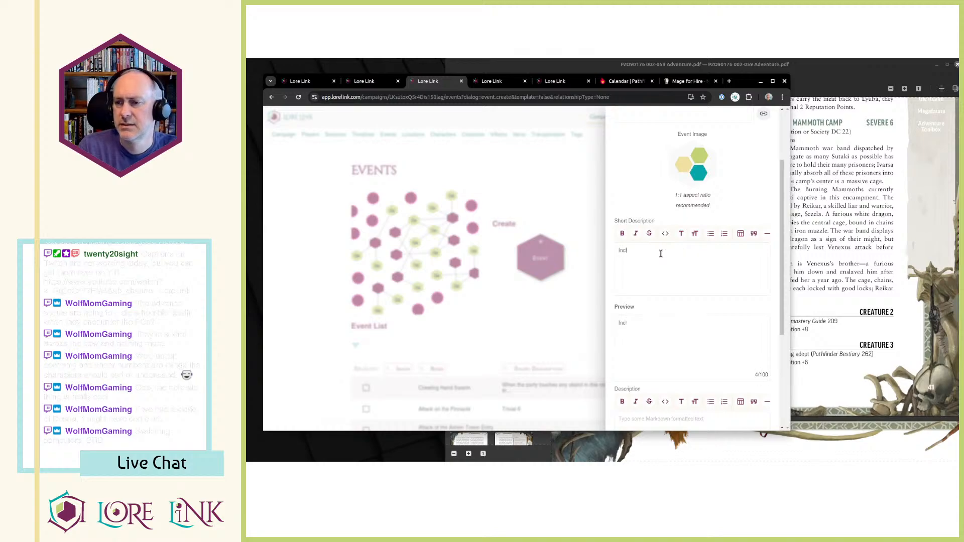
pyautogui.hotkey('ctrl', 'v')
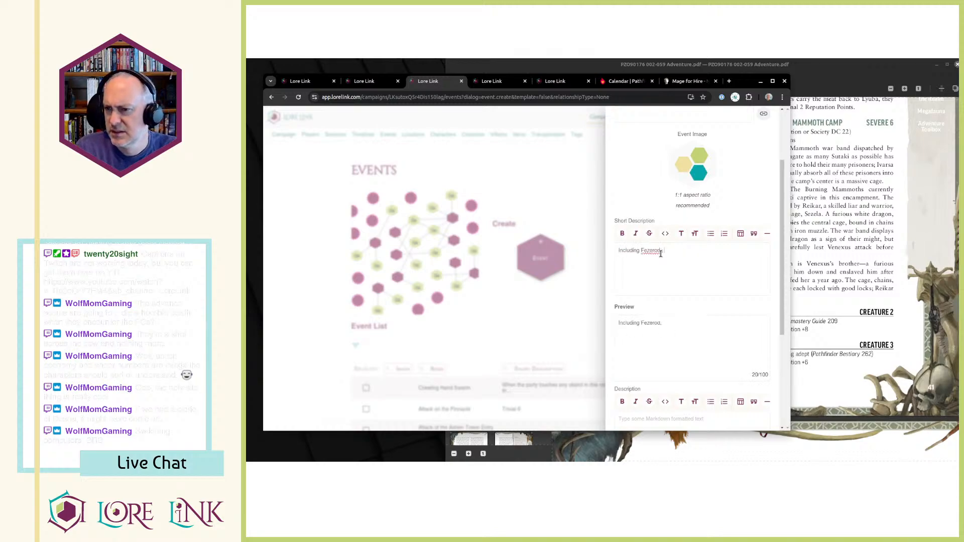
# Complete the Short Description as "Including Fezerod, Venexus's brother" with the wording copied from the PDF, trimming the surplus characters.
pyautogui.hotkey('alt', 'Tab')
pyautogui.scroll(-1, 773, 273)
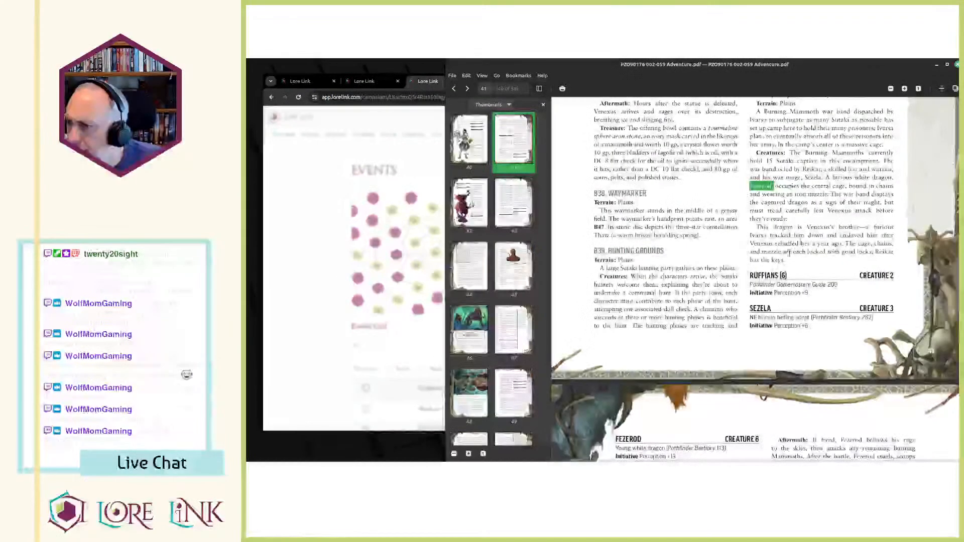
pyautogui.moveTo(808, 227); pyautogui.dragTo(843, 227)
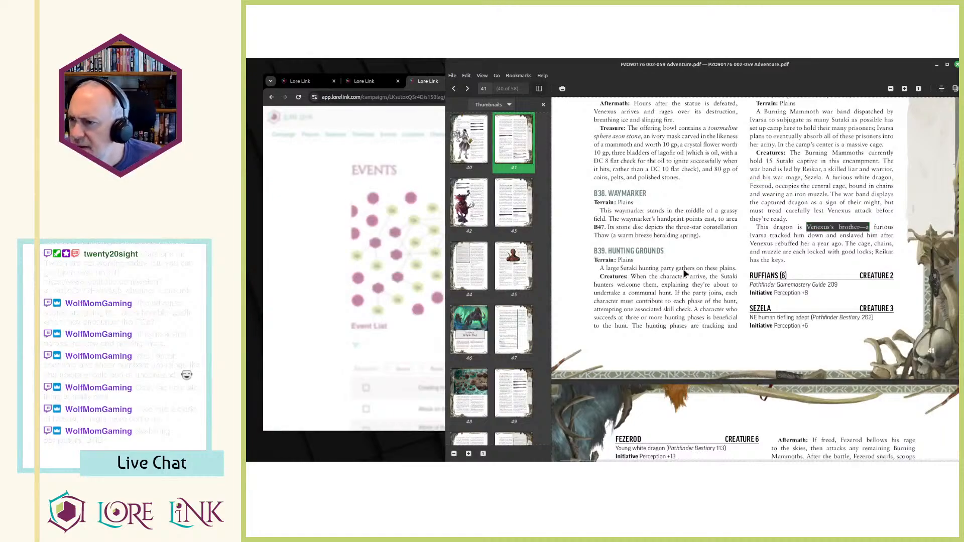
pyautogui.hotkey('ctrl', 'c')
pyautogui.hotkey('alt', 'Tab')
pyautogui.write(',')
pyautogui.hotkey('ctrl', 'v')
pyautogui.click(665, 252)
pyautogui.press('BackSpace')
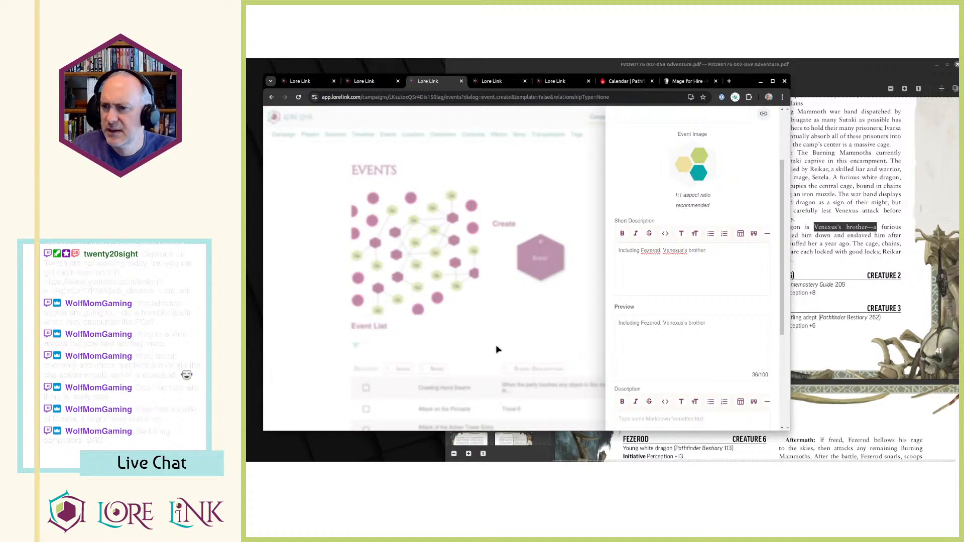
# Check the B40 Burning Mammoth Camp entry in the adventure PDF, and create the event in Lore Link.
pyautogui.scroll(-2, 730, 271)
pyautogui.hotkey('alt', 'Tab')
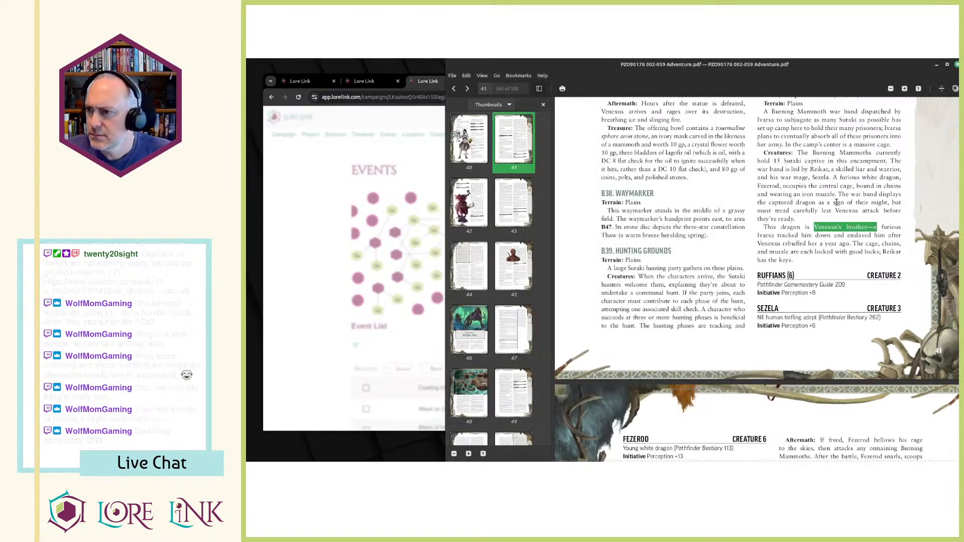
pyautogui.scroll(2, 837, 203)
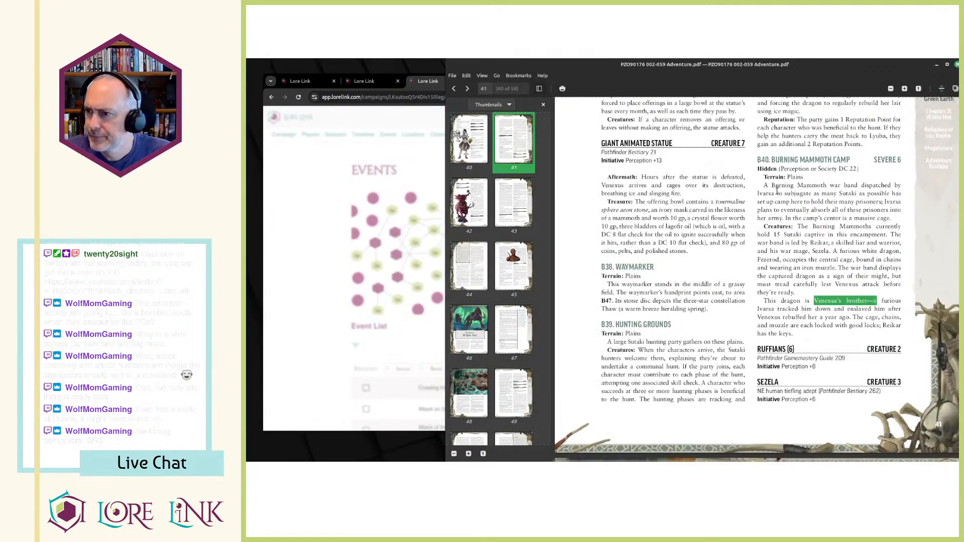
pyautogui.hotkey('alt', 'Tab')
pyautogui.scroll(-1, 668, 311)
pyautogui.click(751, 409)
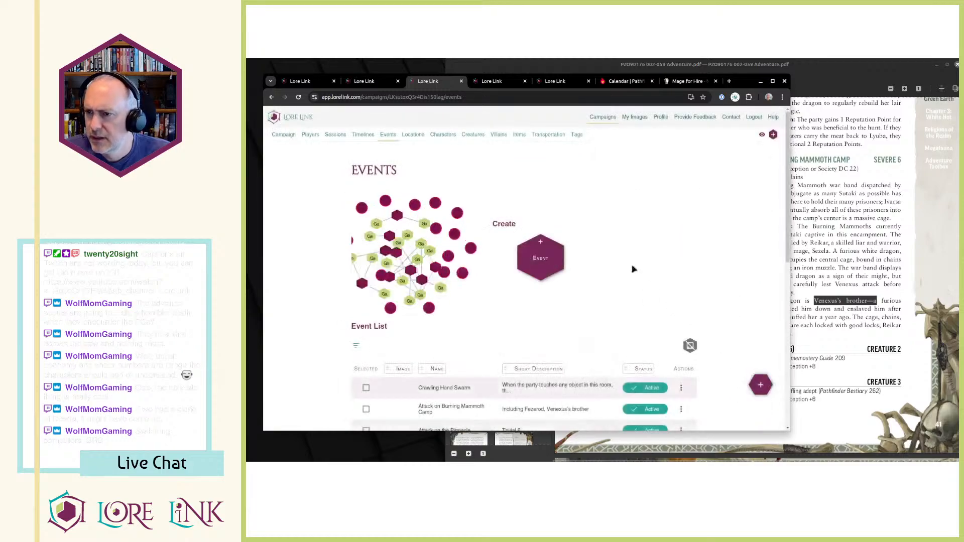
# Open the "Attack on Burning Mammoth Camp" event from the campaign's Event List.
pyautogui.scroll(-3, 628, 254)
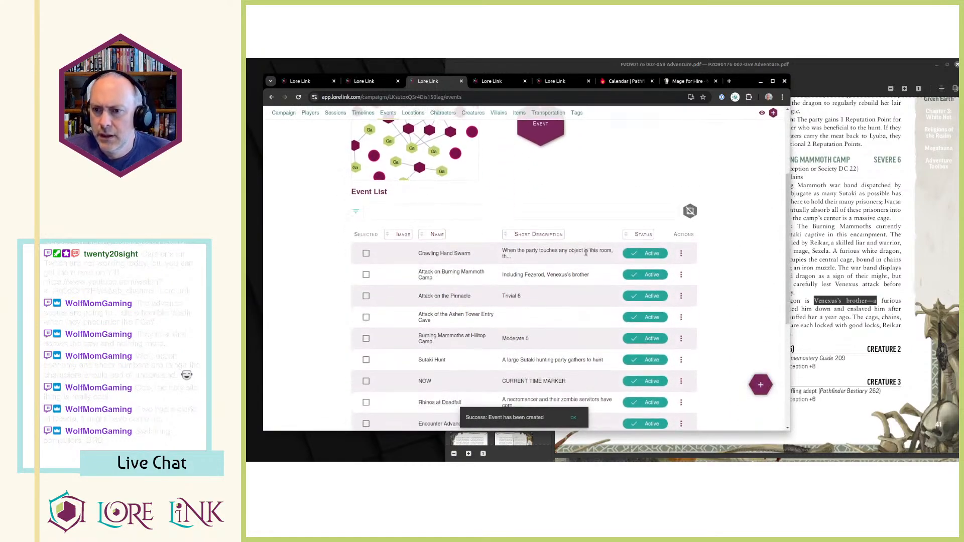
pyautogui.click(681, 276)
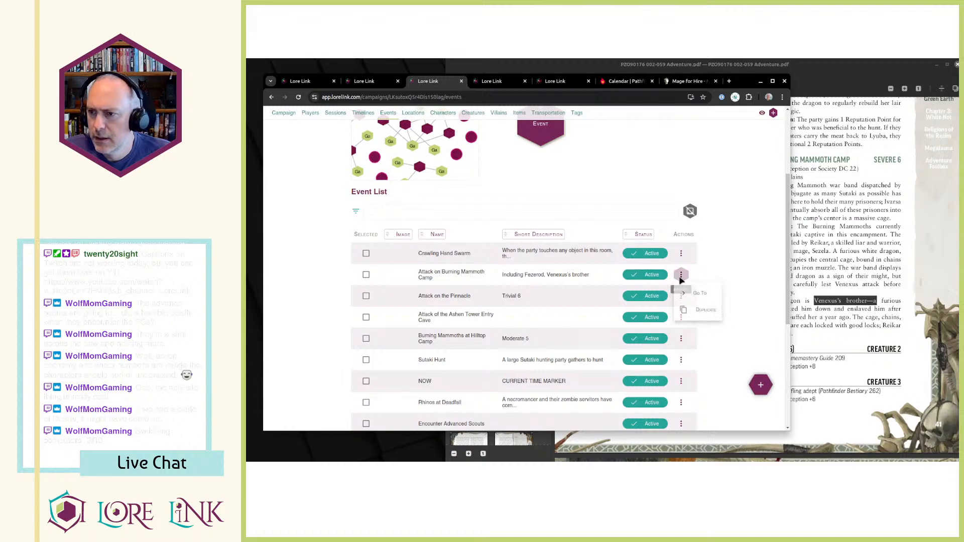
pyautogui.click(694, 293)
# Associate the location "B40 - Burning Mammoth Camp" with the event as its trigger.
pyautogui.scroll(-2, 387, 351)
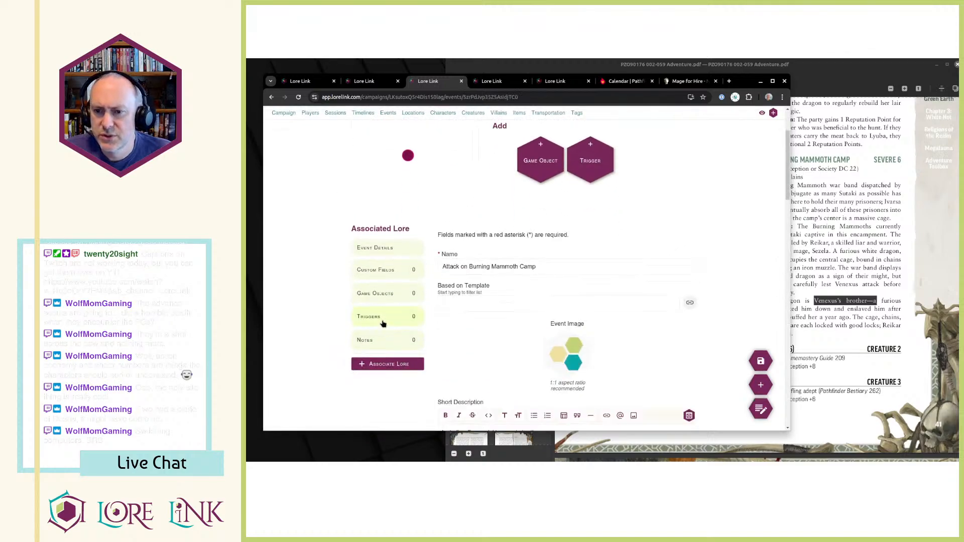
pyautogui.scroll(-10, 598, 290)
pyautogui.scroll(-5, 560, 279)
pyautogui.click(568, 372)
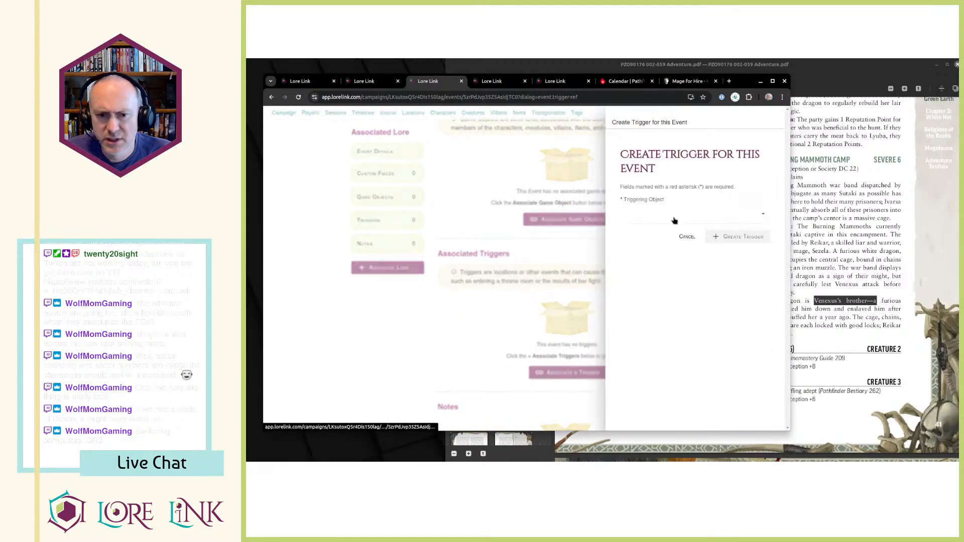
pyautogui.click(676, 215)
pyautogui.scroll(-5, 683, 261)
pyautogui.scroll(-10, 720, 307)
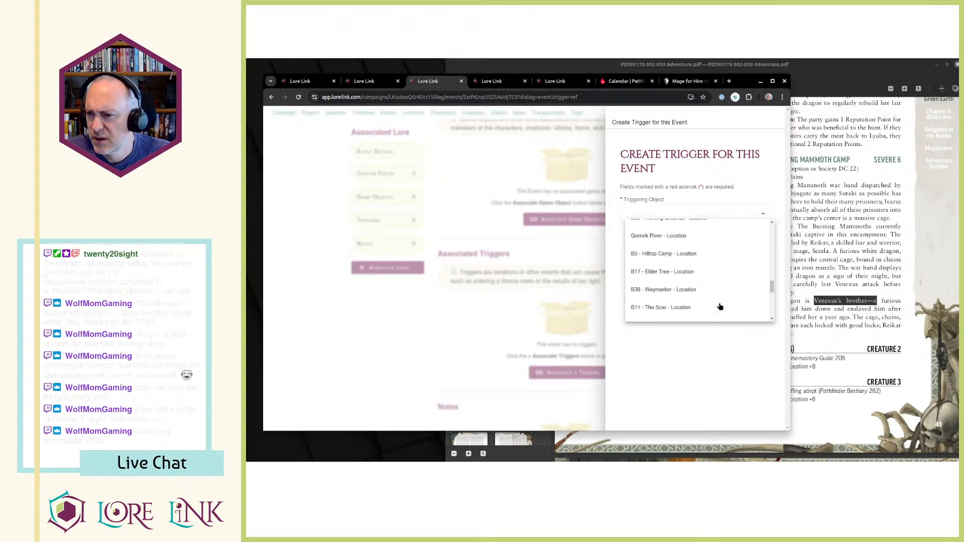
pyautogui.scroll(3, 720, 307)
pyautogui.scroll(5, 710, 280)
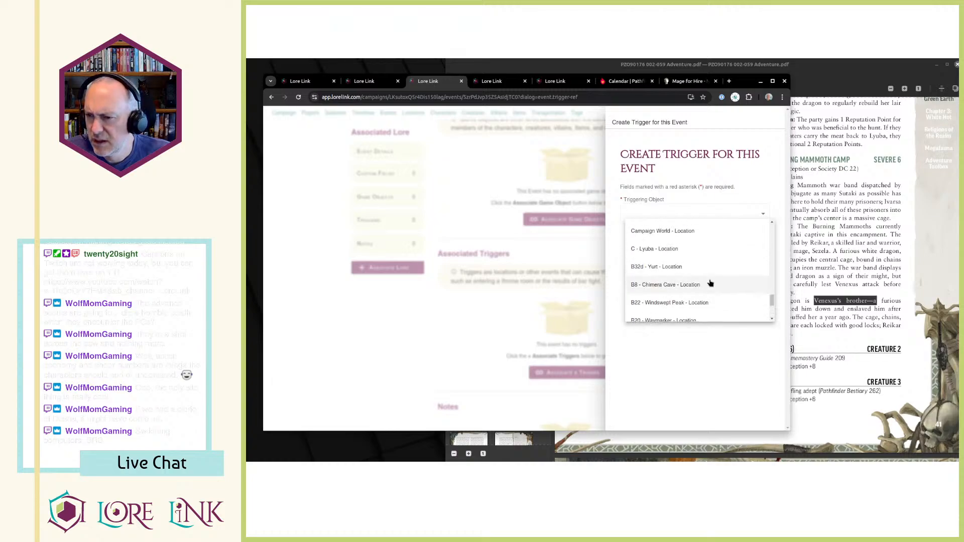
pyautogui.scroll(3, 665, 264)
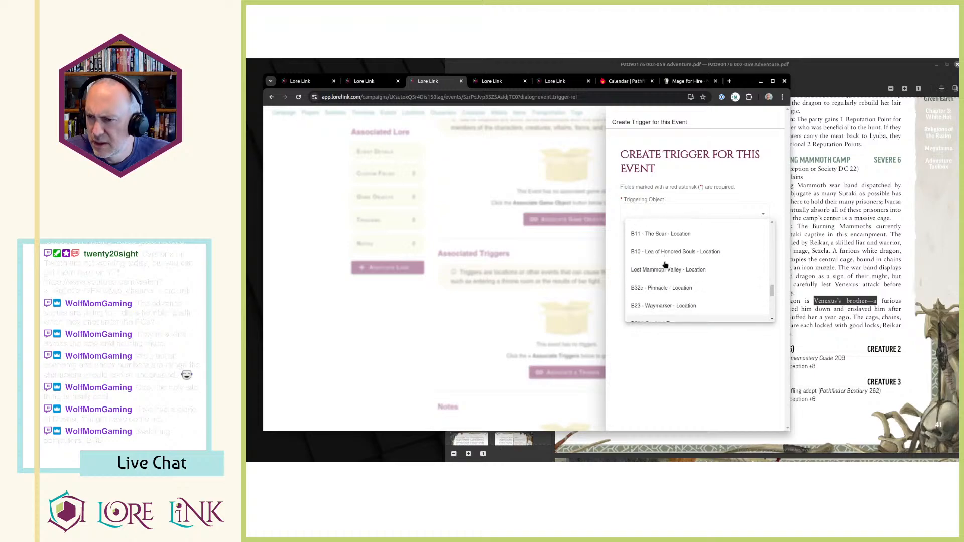
pyautogui.scroll(5, 665, 265)
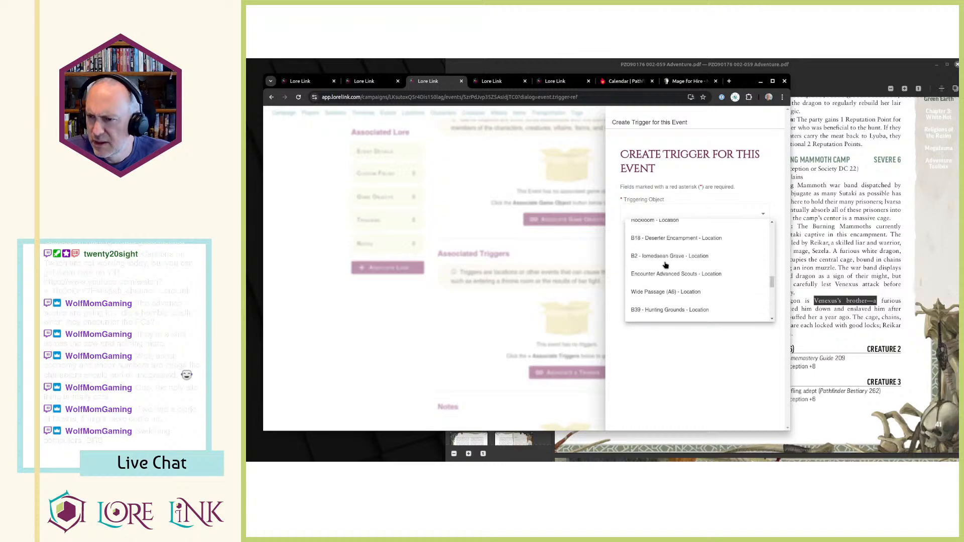
pyautogui.scroll(5, 667, 268)
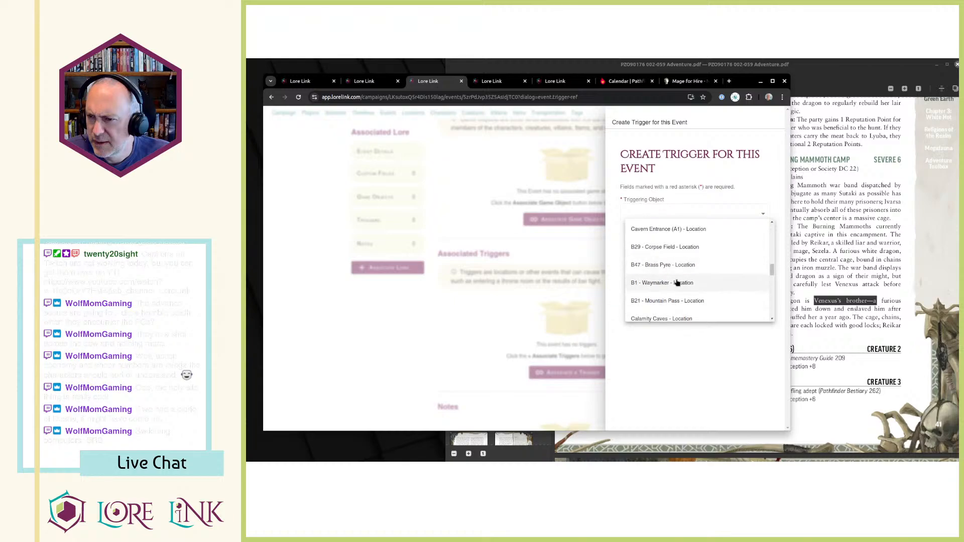
pyautogui.scroll(3, 677, 285)
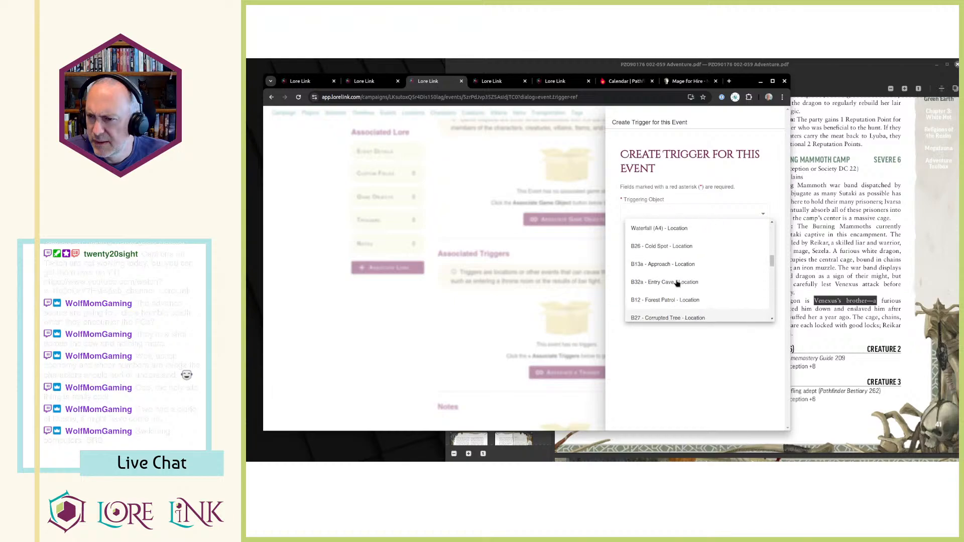
pyautogui.scroll(-5, 677, 284)
pyautogui.scroll(-4, 677, 284)
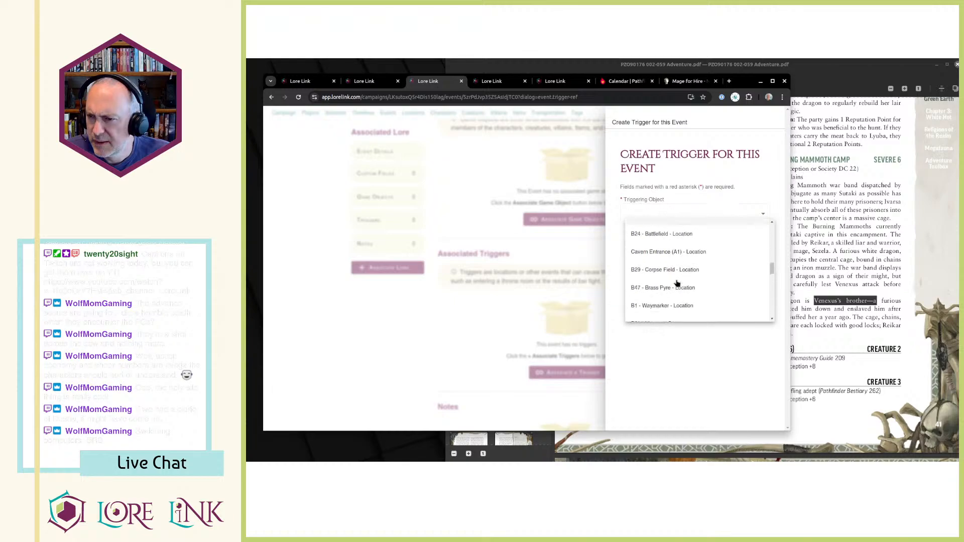
pyautogui.scroll(-2, 678, 284)
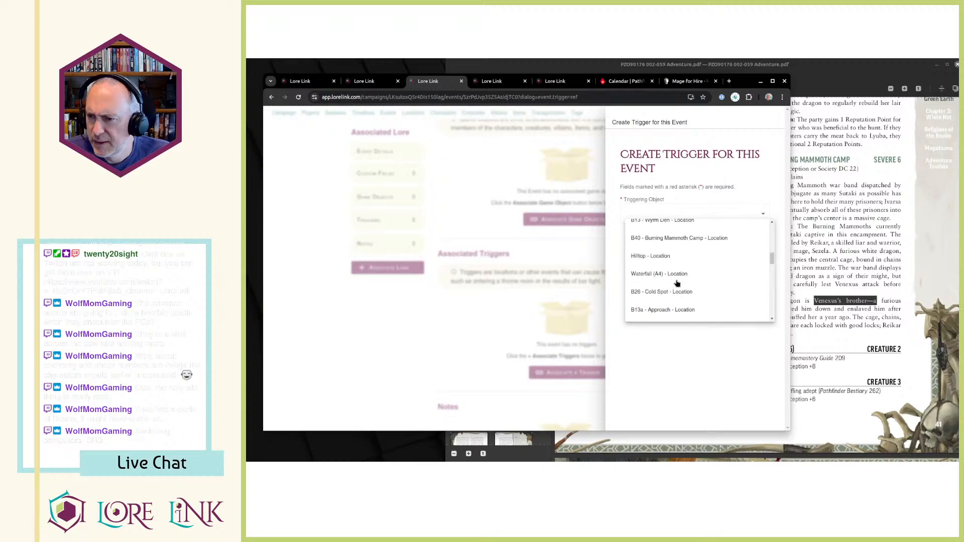
pyautogui.click(673, 238)
pyautogui.click(737, 236)
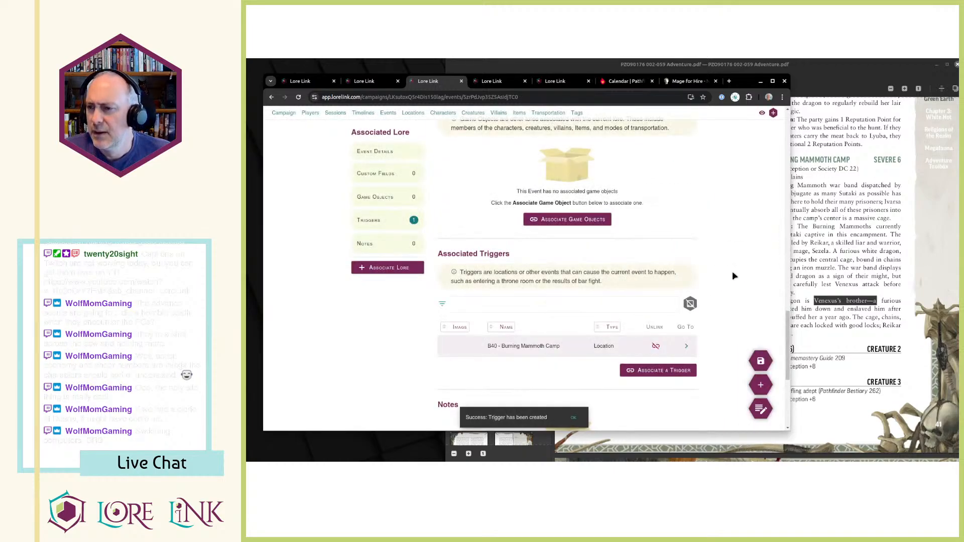
# Begin the event's Description with the line "Ruffians (6) - Creature 2", following the B40 creature entries in the PDF.
pyautogui.scroll(2, 605, 262)
pyautogui.hotkey('alt', 'Tab')
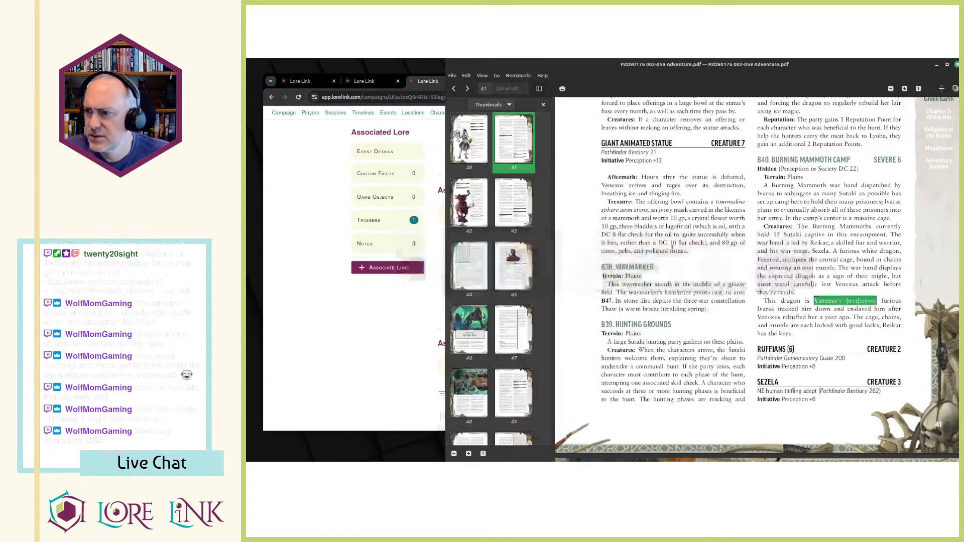
pyautogui.hotkey('alt', 'Tab')
pyautogui.scroll(5, 484, 196)
pyautogui.scroll(-1, 512, 271)
pyautogui.click(489, 319)
pyautogui.hotkey('alt', 'Tab')
pyautogui.hotkey('alt', 'Tab')
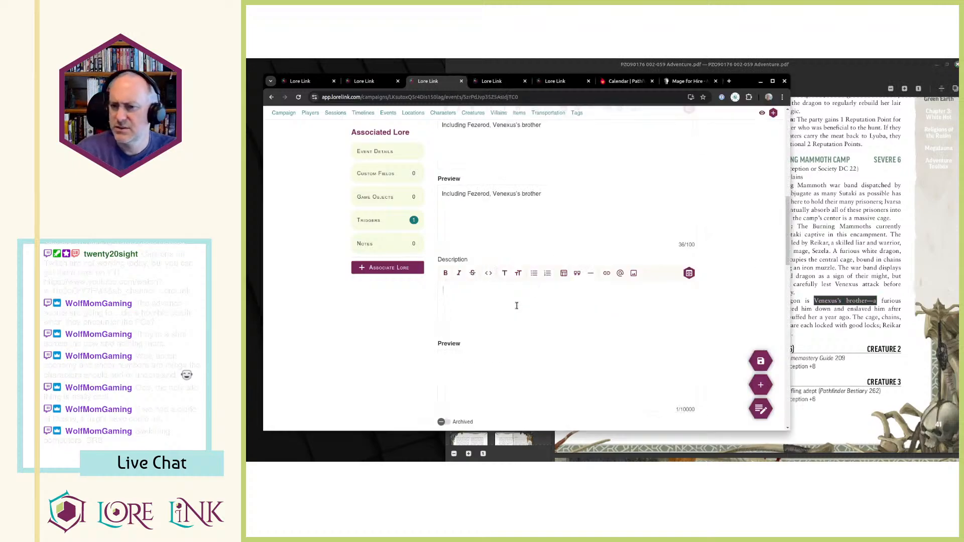
pyautogui.write('Ruffian')
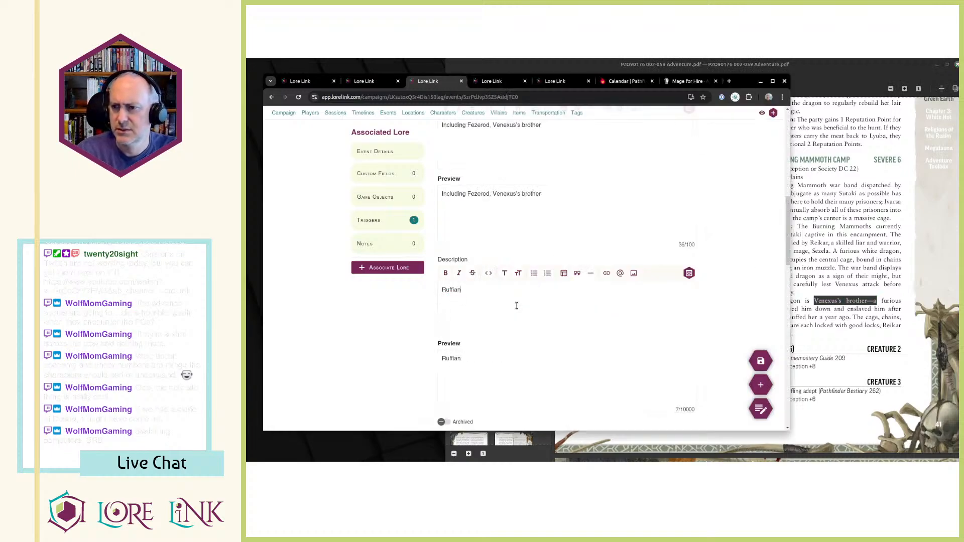
pyautogui.write('s (6) - Creature 2')
# Add the line "Sezela - Creature 3" to the Description, below the Ruffians.
pyautogui.hotkey('alt', 'Tab')
# Copy the Ruffians' source and Initiative lines from the PDF to below their Description heading, and make "Ruffians" bold.
pyautogui.hotkey('alt', 'Tab')
pyautogui.press('Return')
pyautogui.write('S')
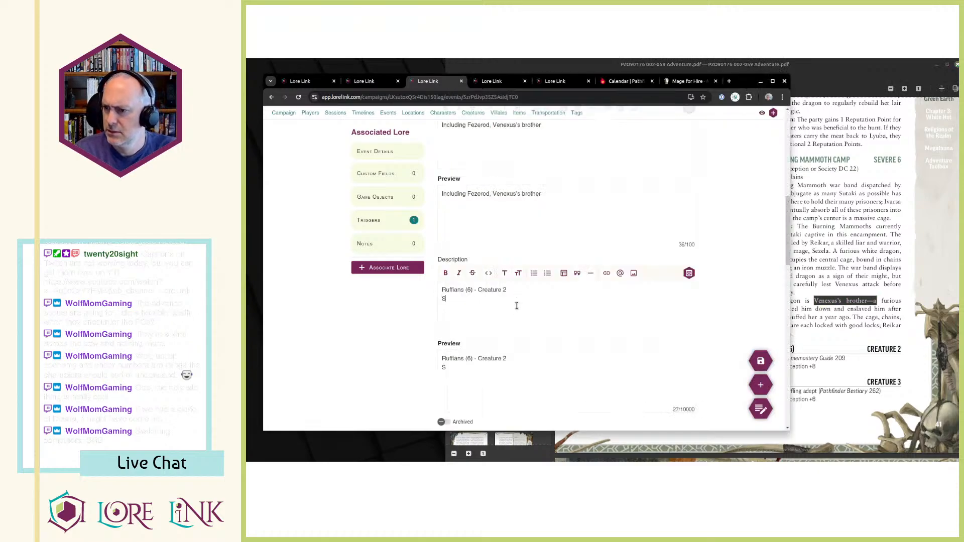
pyautogui.write('ezela - Creature 3')
pyautogui.hotkey('alt', 'Tab')
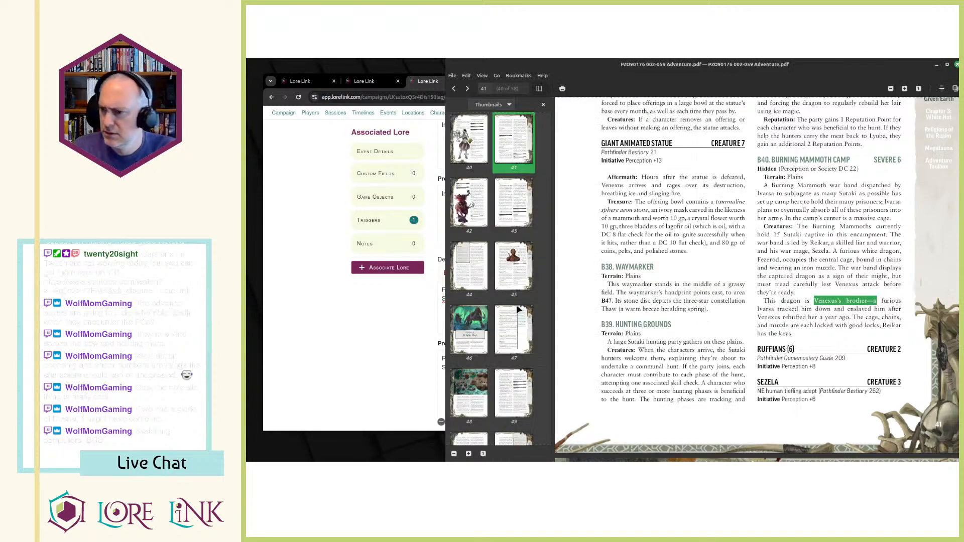
pyautogui.hscroll(1, 680, 409)
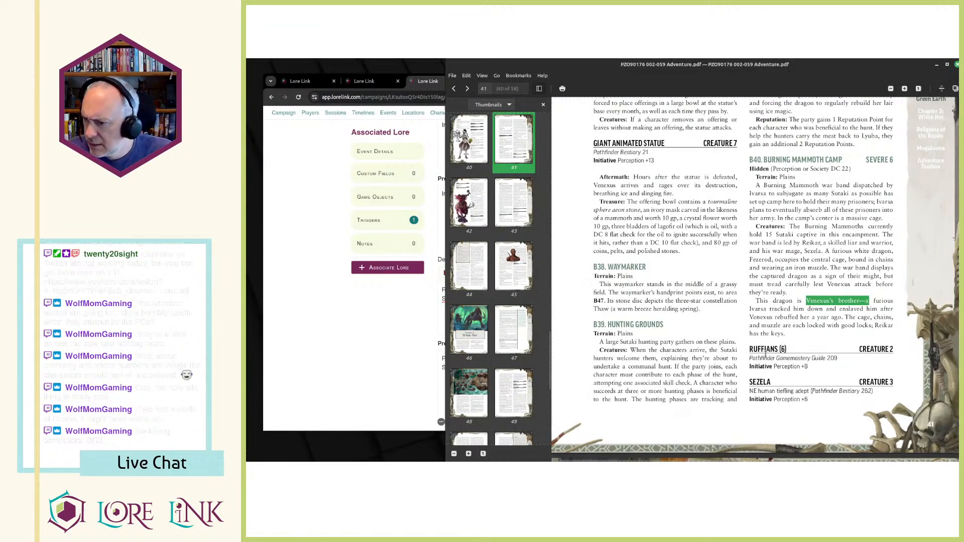
pyautogui.moveTo(751, 358); pyautogui.dragTo(809, 371)
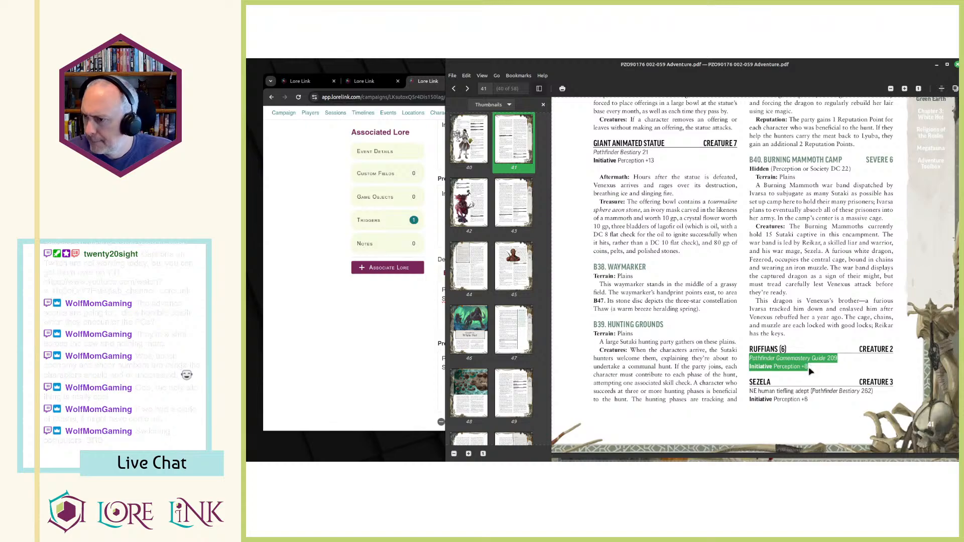
pyautogui.hotkey('alt', 'Tab')
pyautogui.click(527, 290)
pyautogui.press('Return')
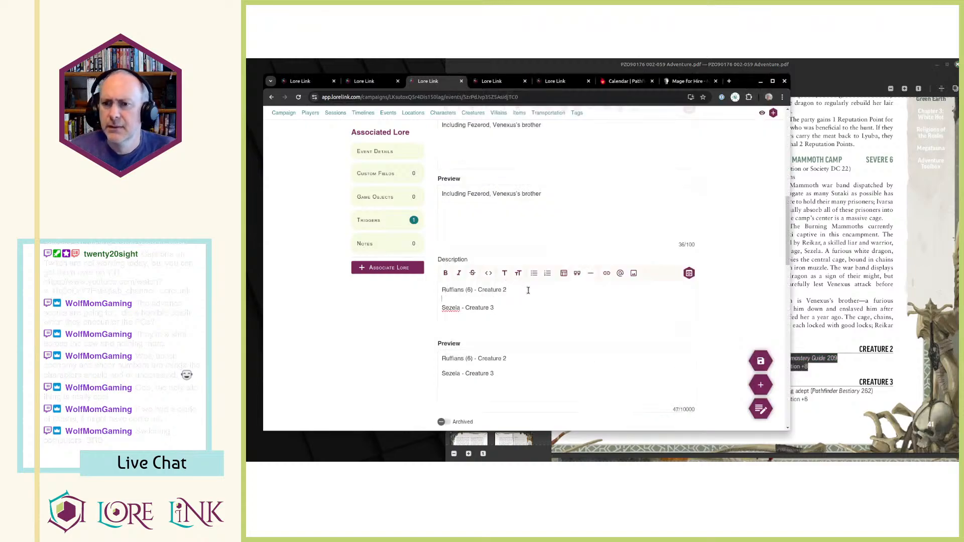
pyautogui.hotkey('ctrl', 'v')
pyautogui.hotkey('ctrl', 'shift', 'Right')
pyautogui.hotkey('ctrl', 'b')
# Copy Sezela's creature type, source and Initiative lines from the PDF to below her Description heading, and make "Sezela" bold.
pyautogui.hotkey('ctrl', 'End')
pyautogui.press('Return')
pyautogui.hotkey('alt', 'Tab')
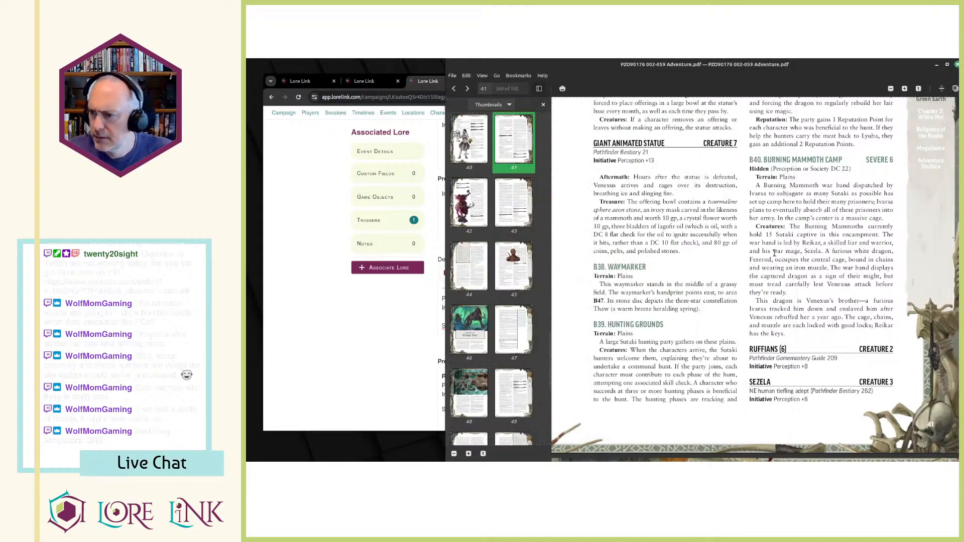
pyautogui.scroll(-1, 761, 354)
pyautogui.moveTo(751, 354); pyautogui.dragTo(813, 367)
pyautogui.hotkey('ctrl', 'c')
pyautogui.hotkey('alt', 'Tab')
pyautogui.press('Return')
pyautogui.hotkey('ctrl', 'v')
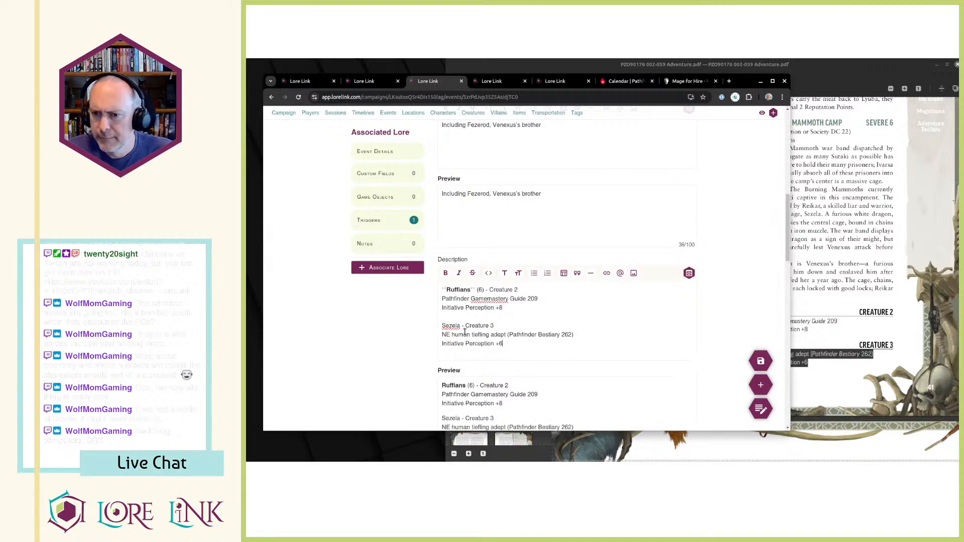
pyautogui.doubleClick(451, 326)
pyautogui.hotkey('ctrl', 'b')
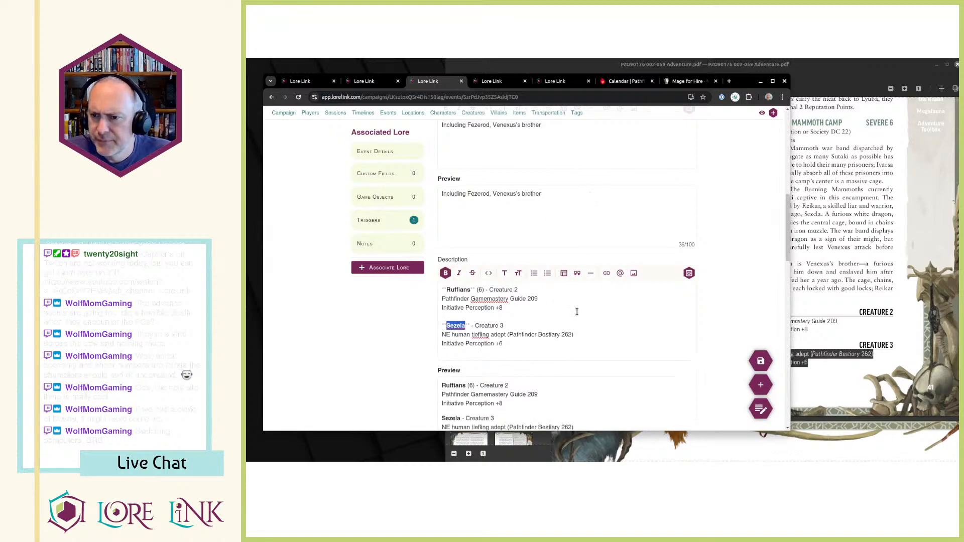
# Search Archives of Nethys for "ruffian" and open the Ruffian NPC page.
pyautogui.click(688, 81)
pyautogui.click(504, 116)
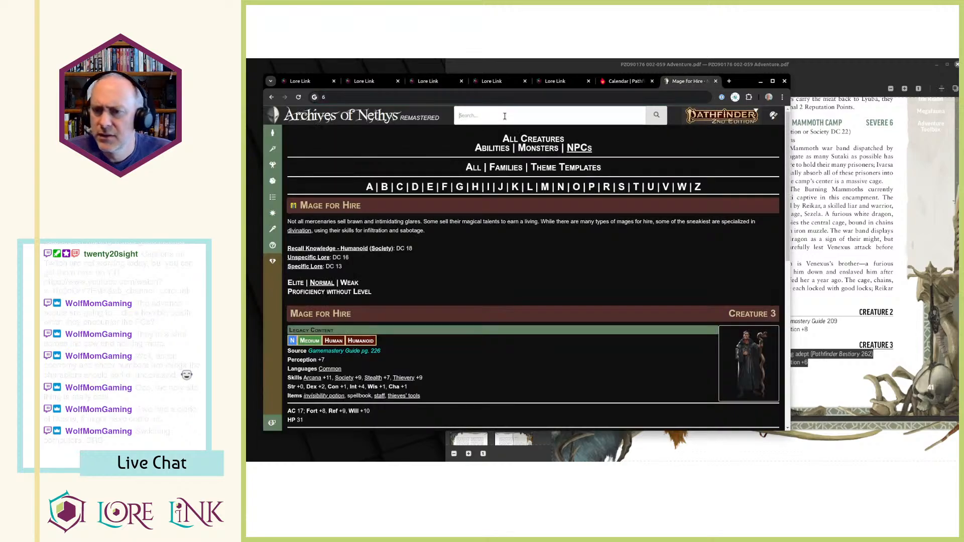
pyautogui.write('ruffian')
pyautogui.press('Return')
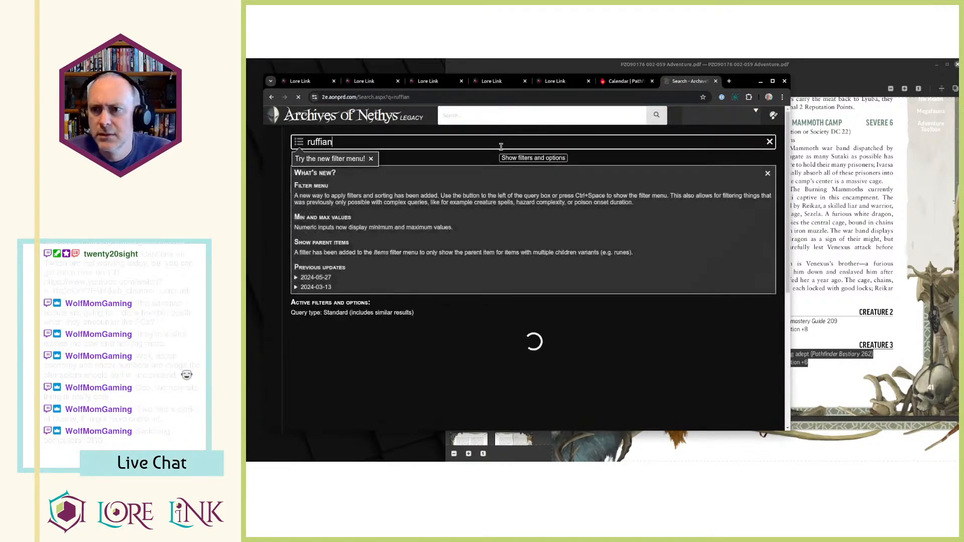
pyautogui.click(320, 349)
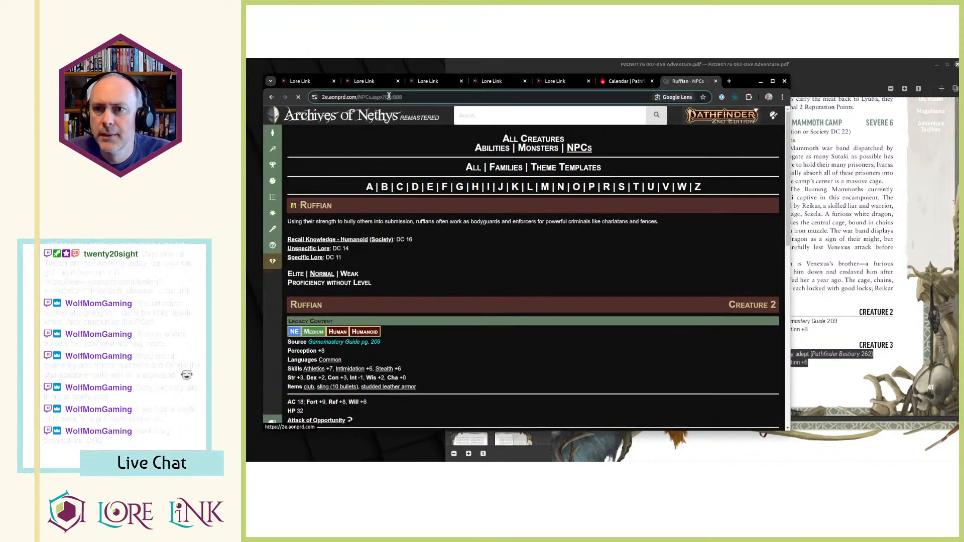
pyautogui.hotkey('ctrl', '1')
pyautogui.hotkey('ctrl', '2')
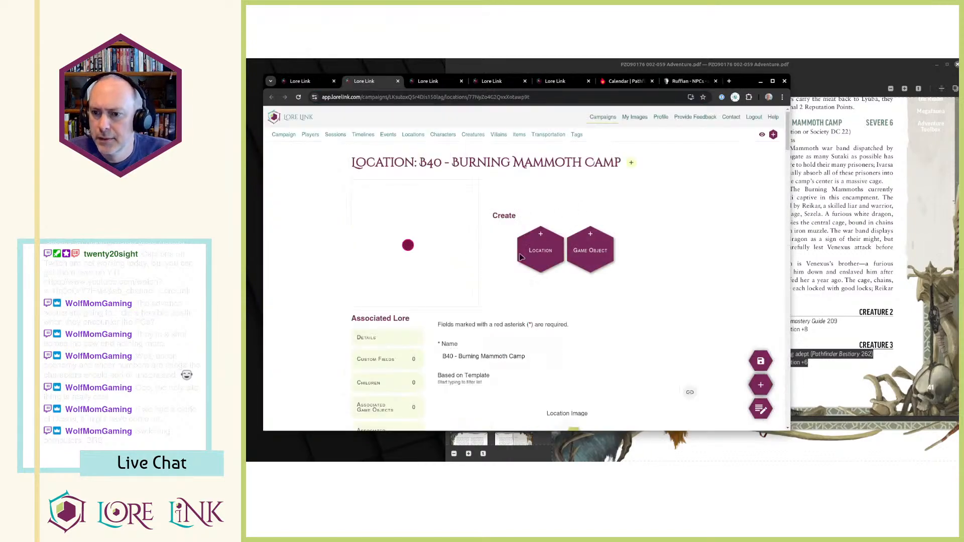
pyautogui.hotkey('ctrl', '3')
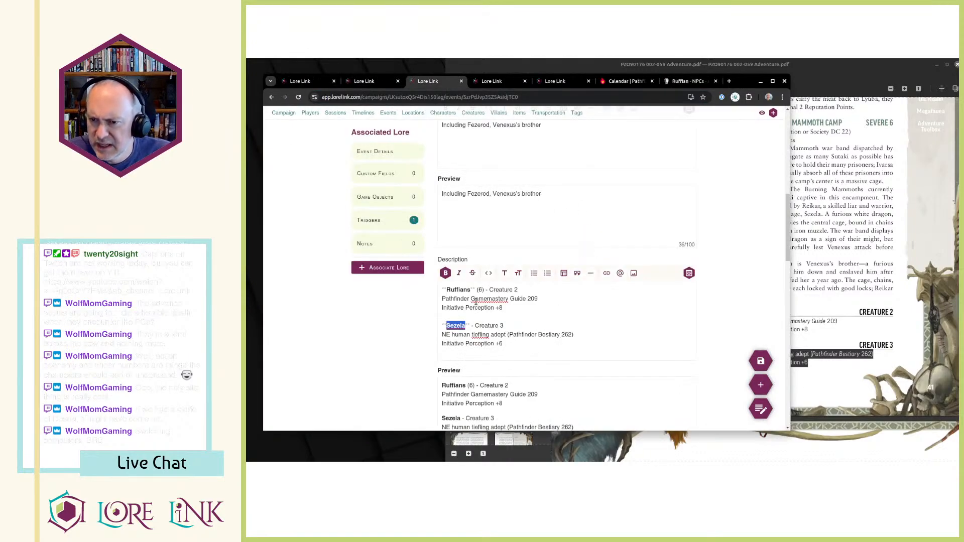
pyautogui.click(513, 299)
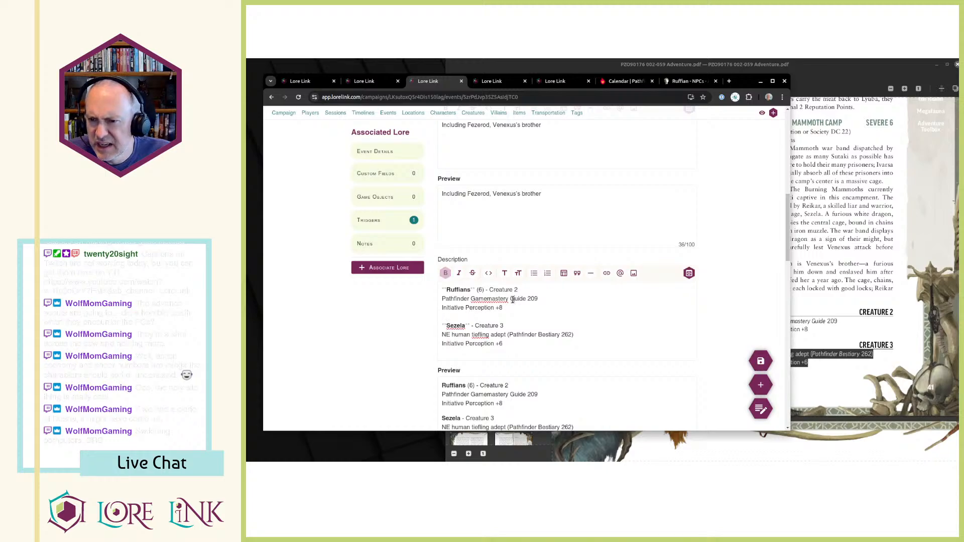
pyautogui.keyDown('shift'); pyautogui.click(435, 300); pyautogui.keyUp('shift')
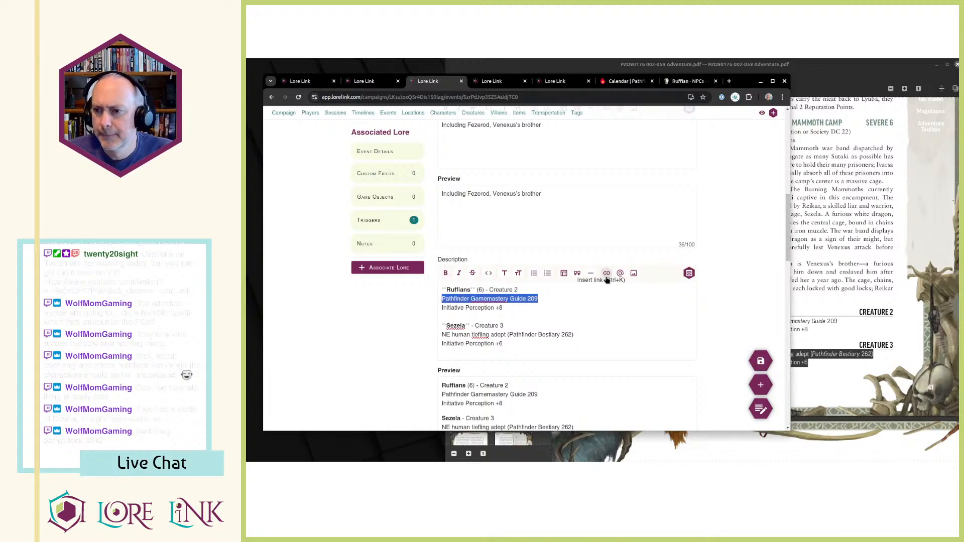
pyautogui.click(607, 275)
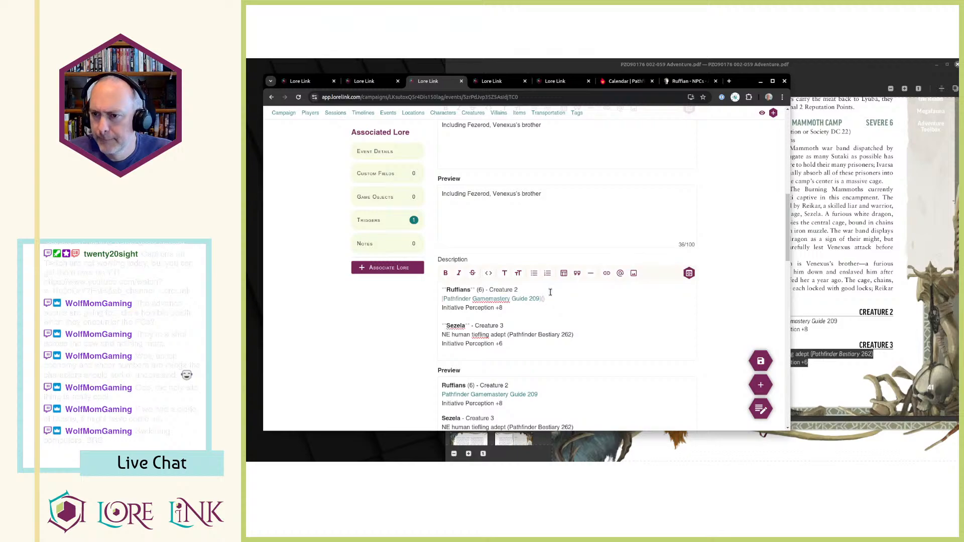
pyautogui.hotkey('ctrl', 'v')
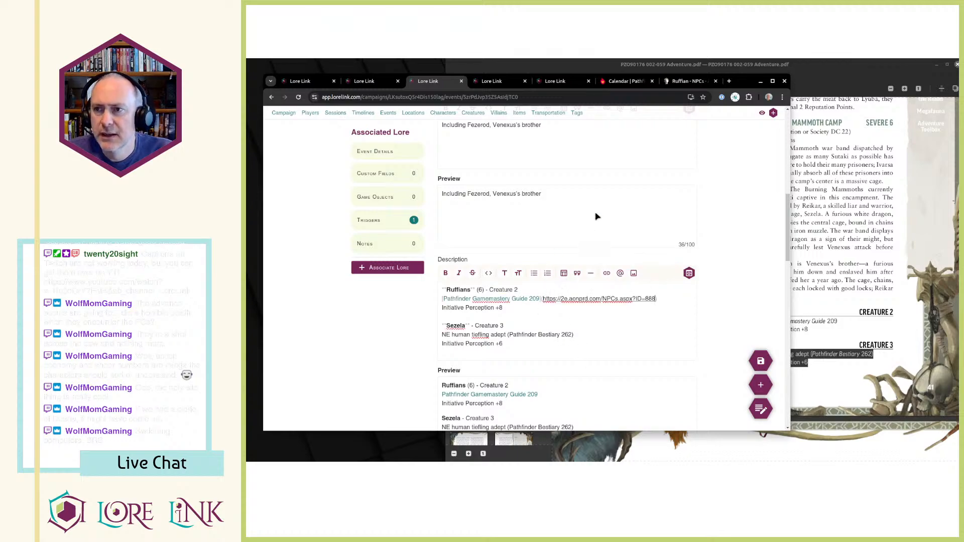
# Search Archives of Nethys for "adept" and look over the Adept NPC page.
pyautogui.click(688, 81)
pyautogui.click(487, 118)
pyautogui.write('adept')
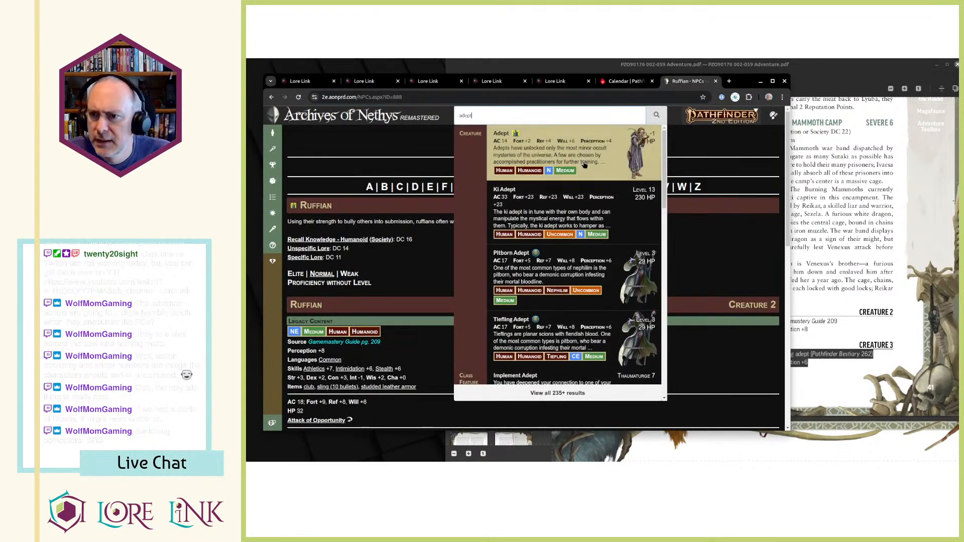
pyautogui.click(584, 161)
pyautogui.scroll(-5, 410, 278)
pyautogui.scroll(-5, 409, 278)
pyautogui.scroll(10, 413, 271)
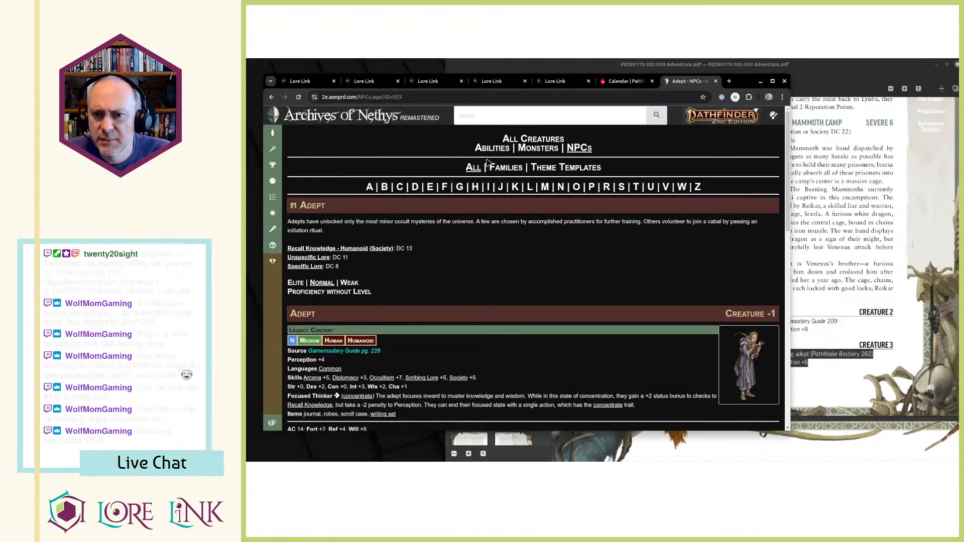
# Search Archives of Nethys for "tiefling" and open the Tiefling Adept creature page.
pyautogui.click(491, 119)
pyautogui.write('tieflin')
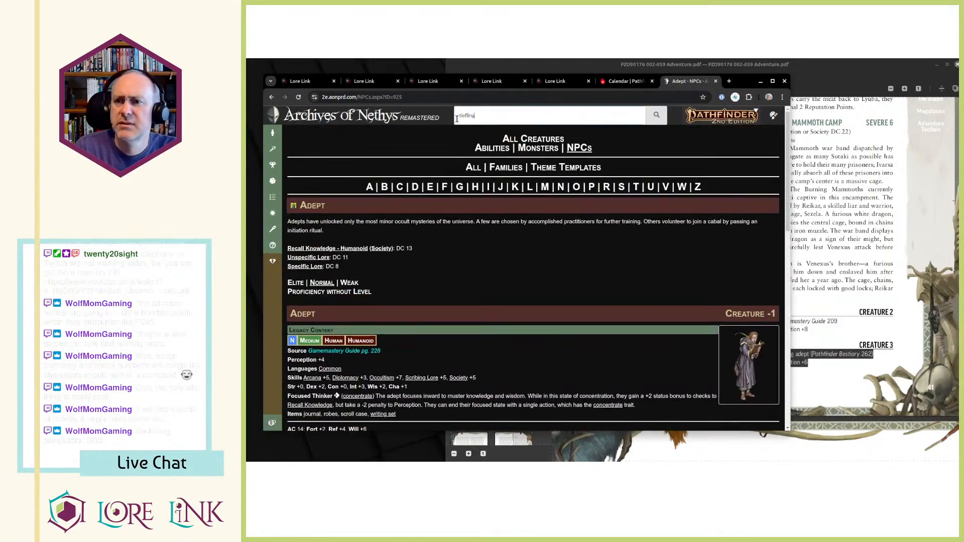
pyautogui.write('g')
pyautogui.click(517, 231)
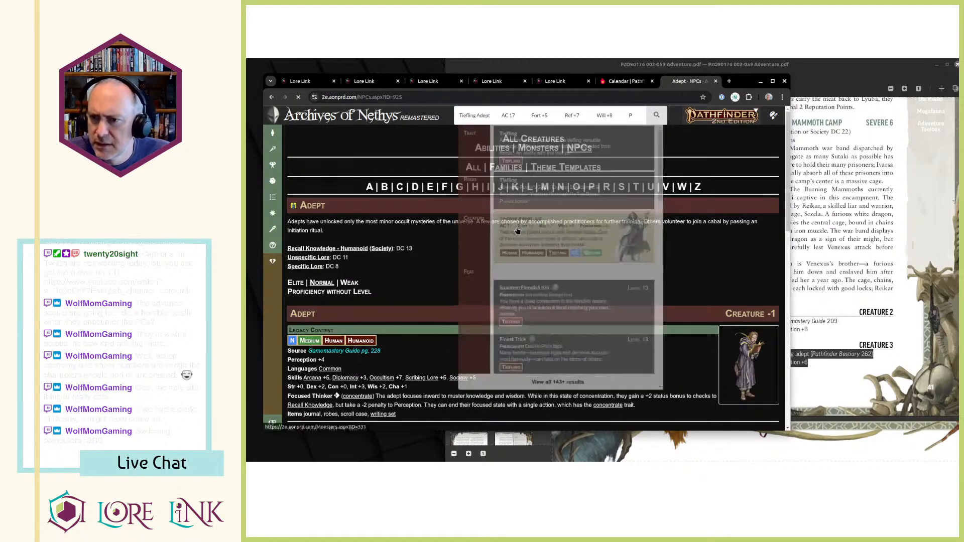
pyautogui.hotkey('ctrl', '1')
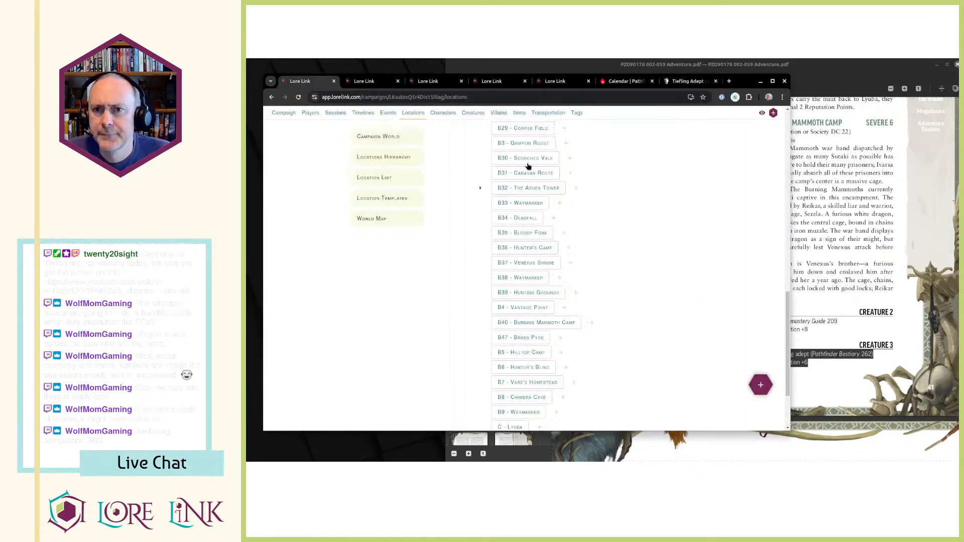
pyautogui.hotkey('ctrl', '2')
pyautogui.scroll(-4, 611, 331)
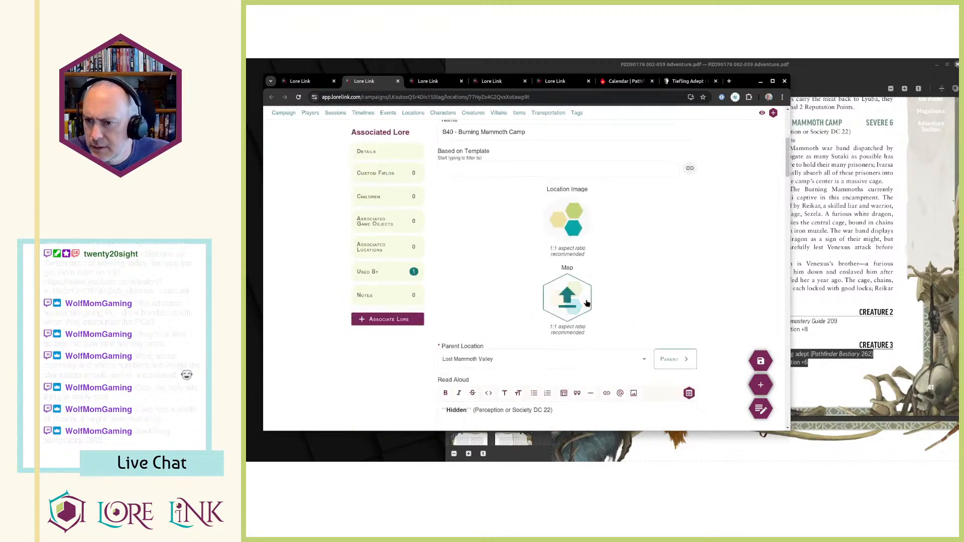
pyautogui.hotkey('ctrl', '3')
pyautogui.moveTo(510, 335); pyautogui.dragTo(564, 335)
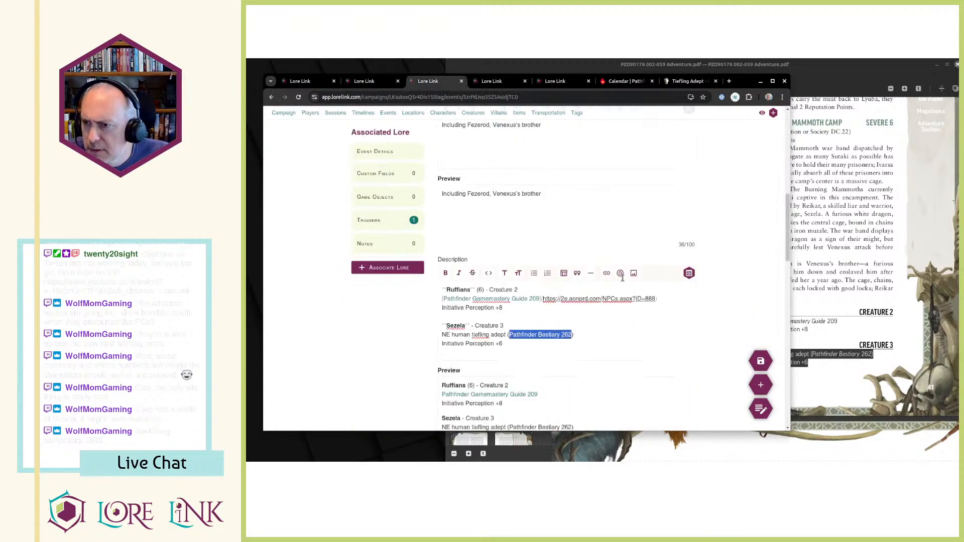
pyautogui.click(607, 273)
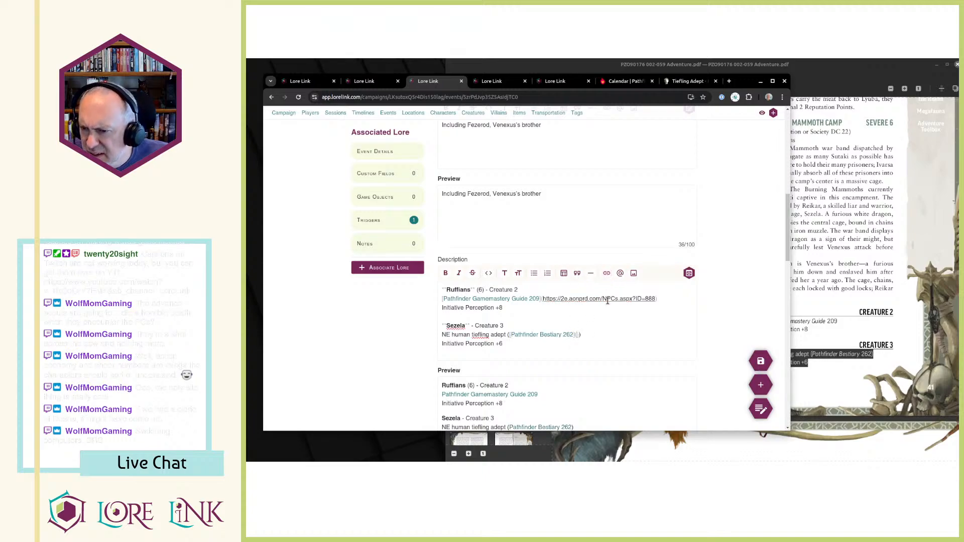
pyautogui.hotkey('ctrl', 'v')
# Find the next B40 creature in the adventure PDF and add the line "Fezerod - Creature 6" below Sezela's entry in the Description.
pyautogui.click(888, 305)
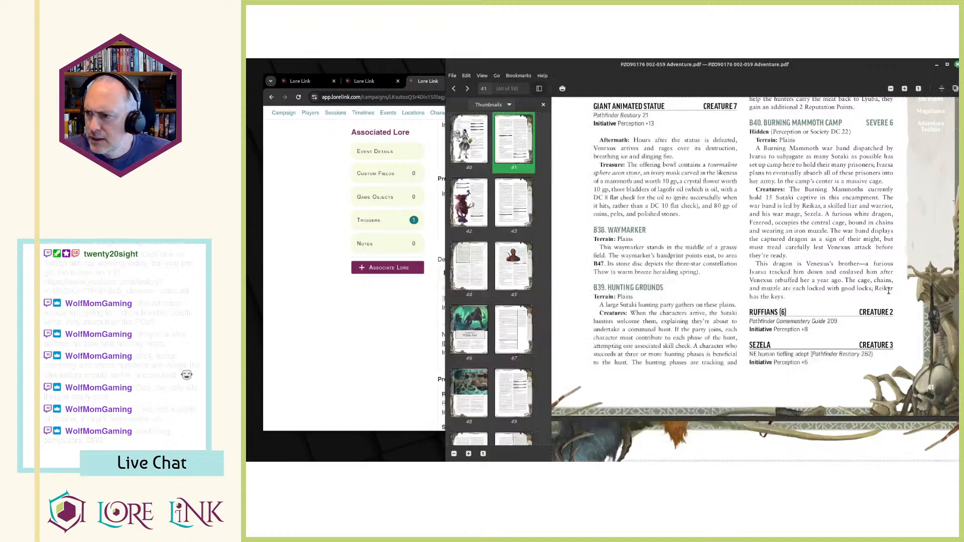
pyautogui.scroll(-3, 643, 310)
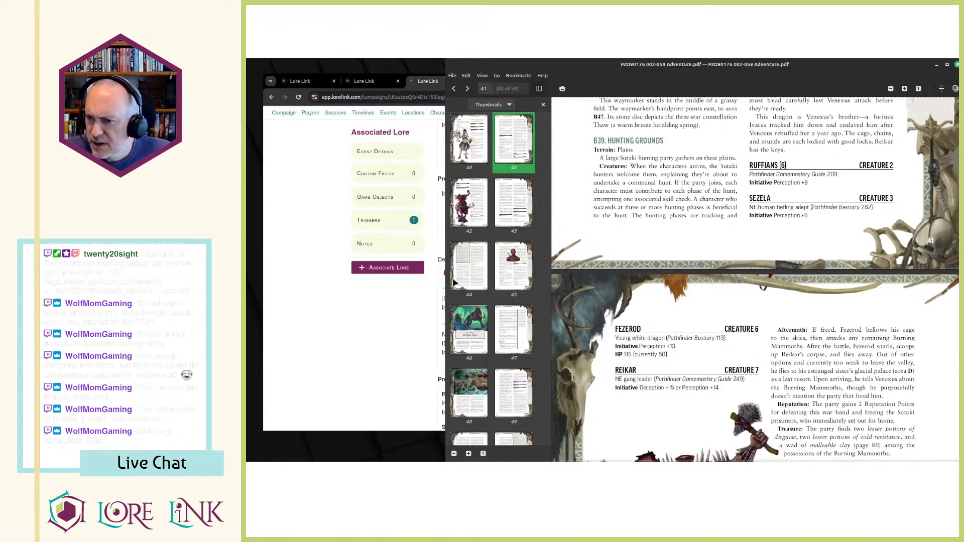
pyautogui.click(374, 236)
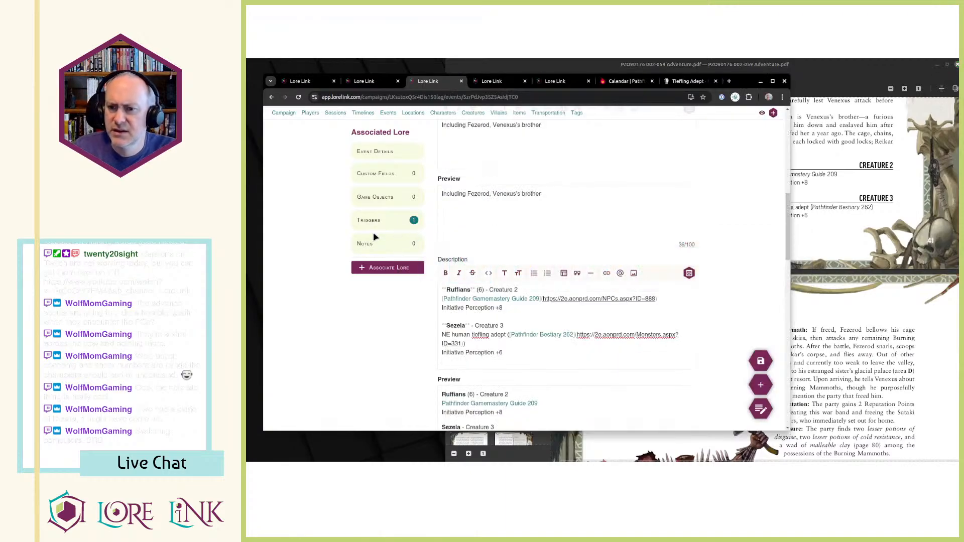
pyautogui.press('Return')
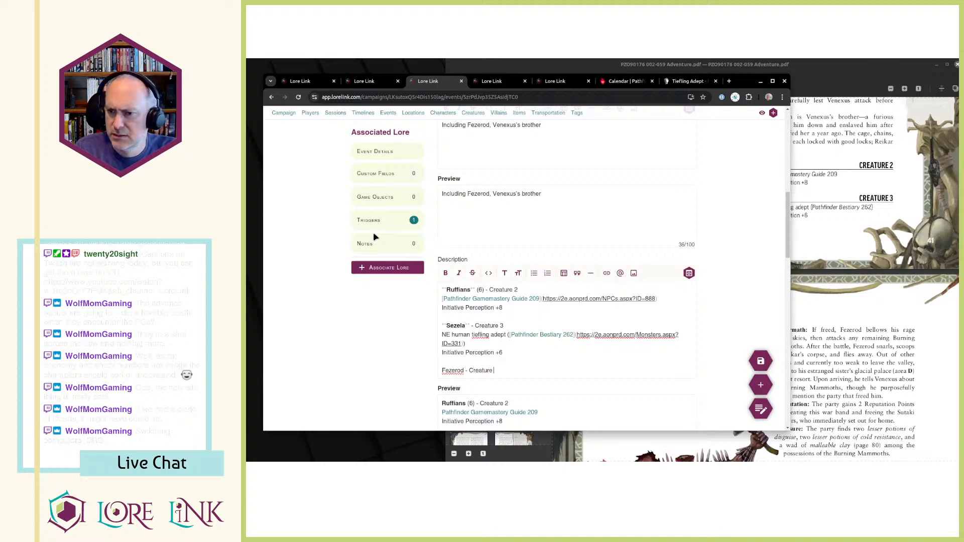
pyautogui.hotkey('alt', 'Tab')
# Copy Fezerod's creature type, source, Initiative and HP lines from the PDF to below his Description heading, and make "Fezerod" bold.
pyautogui.hotkey('alt', 'Tab')
pyautogui.press('Return')
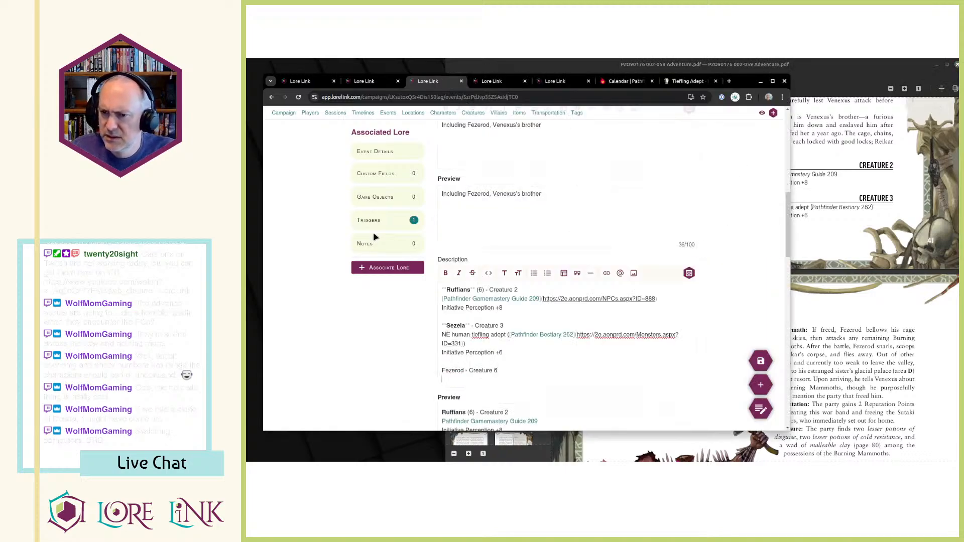
pyautogui.hotkey('alt', 'Tab')
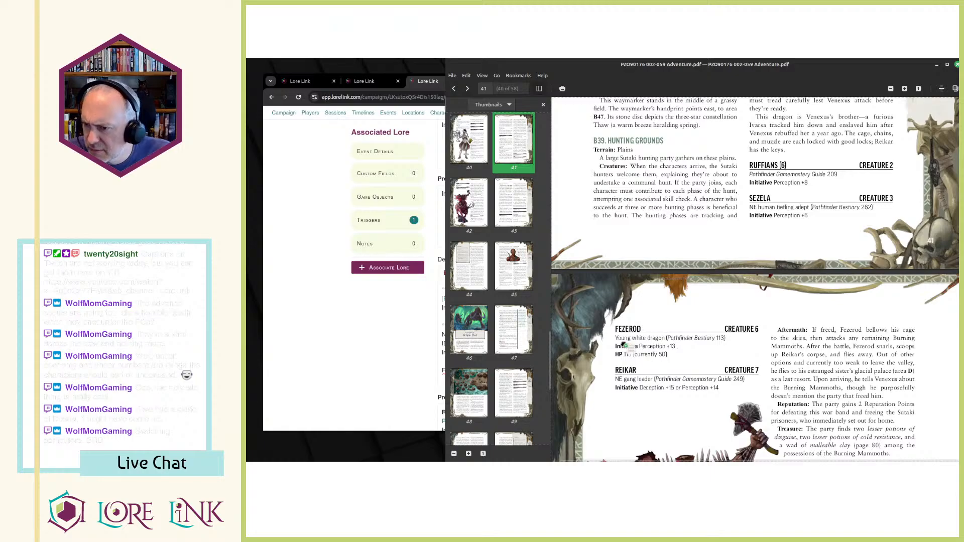
pyautogui.moveTo(617, 337); pyautogui.dragTo(669, 356)
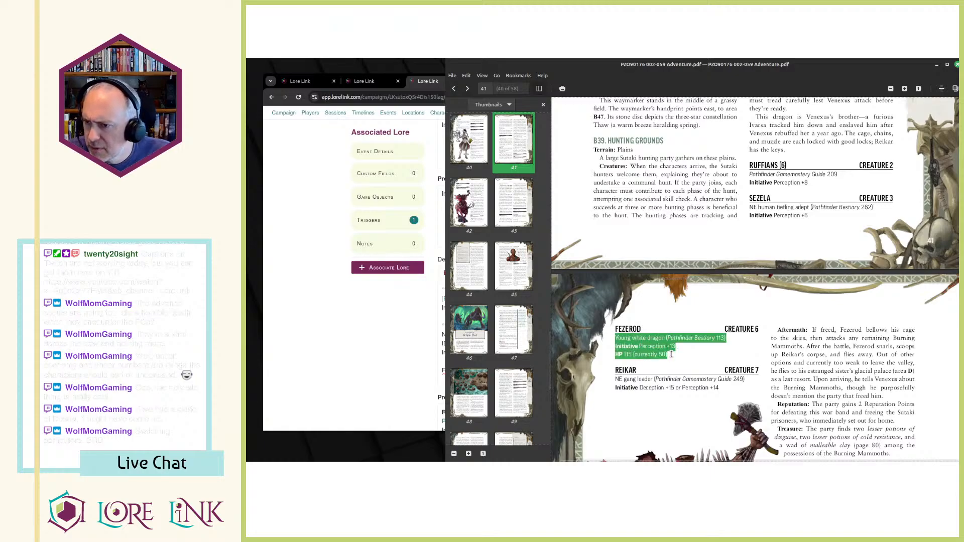
pyautogui.hotkey('ctrl', 'c')
pyautogui.hotkey('alt', 'Tab')
pyautogui.hotkey('ctrl', 'v')
pyautogui.doubleClick(451, 371)
pyautogui.hotkey('ctrl', 'b')
pyautogui.click(529, 398)
pyautogui.press('Return')
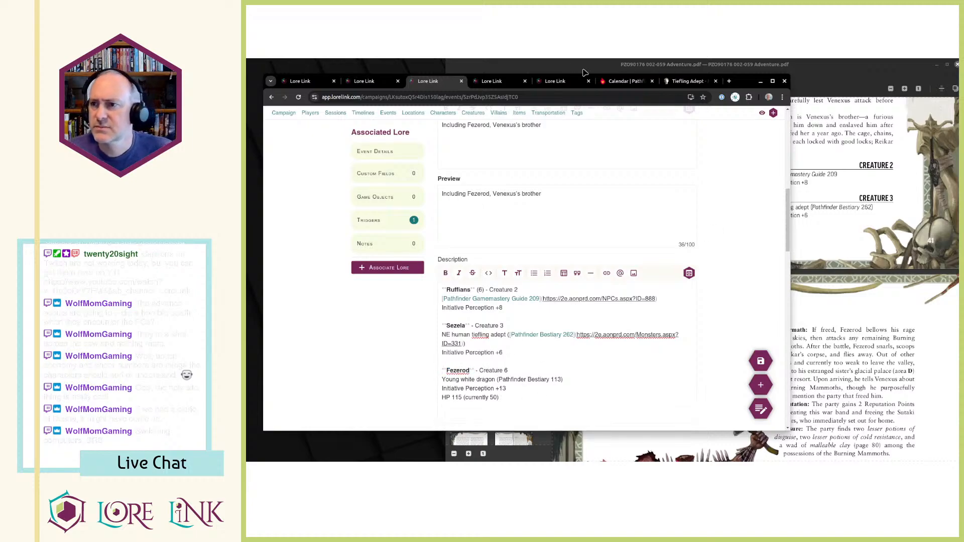
# Place the Archives of Nethys tab beside the event tab, search for "young white", and open the Young White Dragon page to copy its address.
pyautogui.click(688, 82)
pyautogui.moveTo(689, 84); pyautogui.dragTo(499, 82)
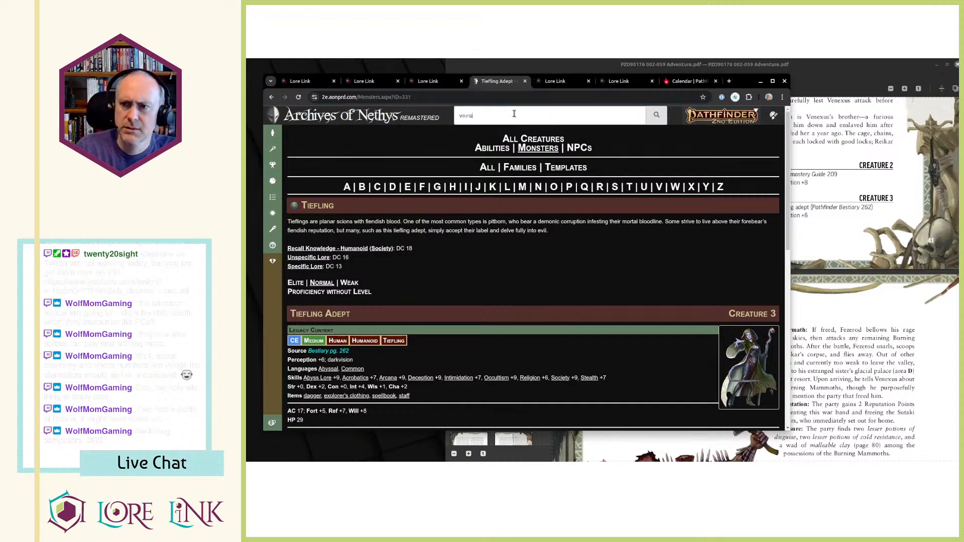
pyautogui.press('Return')
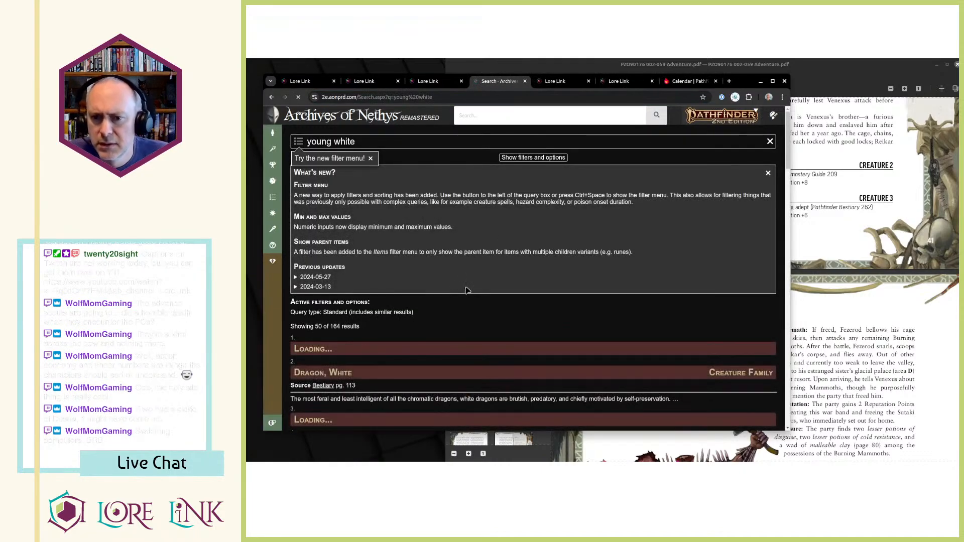
pyautogui.scroll(-2, 445, 300)
pyautogui.scroll(-2, 444, 301)
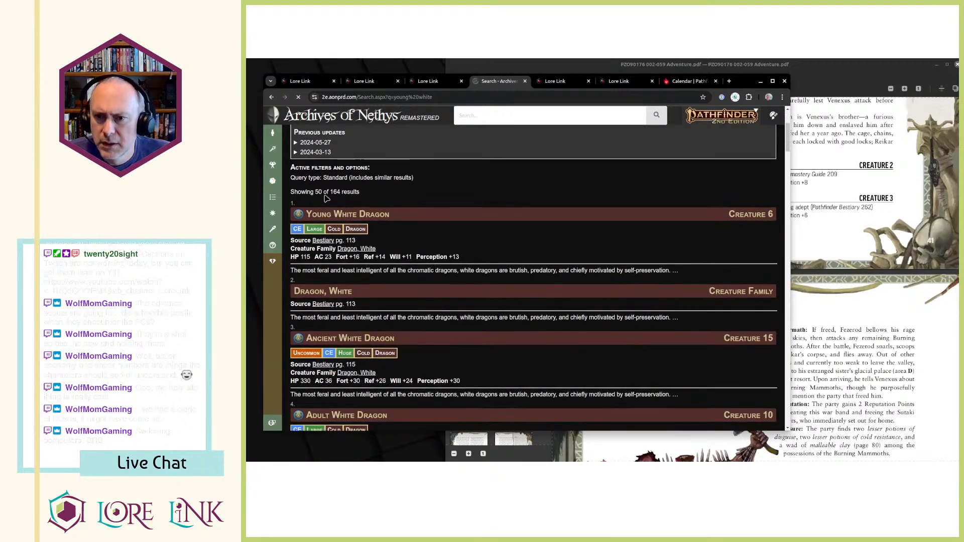
pyautogui.click(351, 209)
pyautogui.click(433, 96)
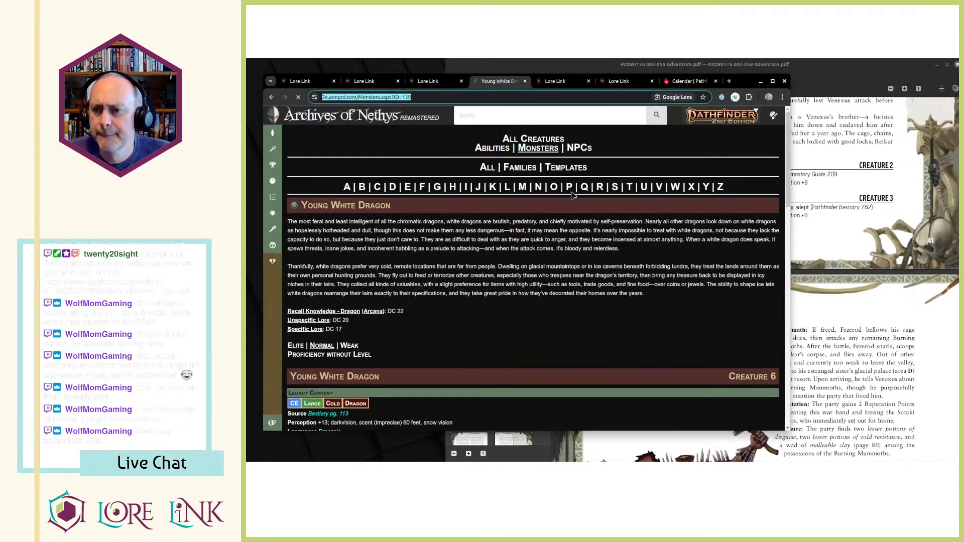
pyautogui.hotkey('ctrl', 'shift', 'Tab')
pyautogui.moveTo(499, 381); pyautogui.dragTo(561, 381)
pyautogui.click(607, 273)
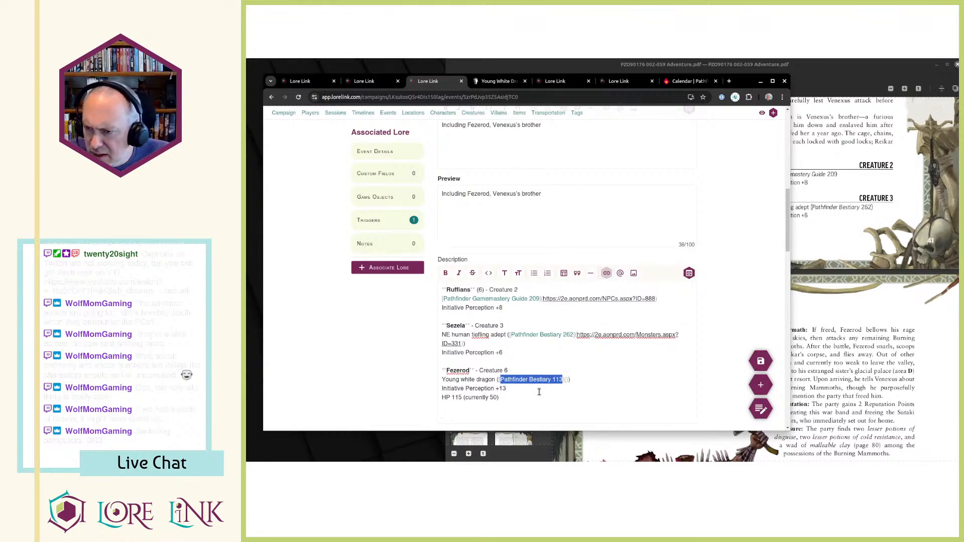
pyautogui.click(566, 378)
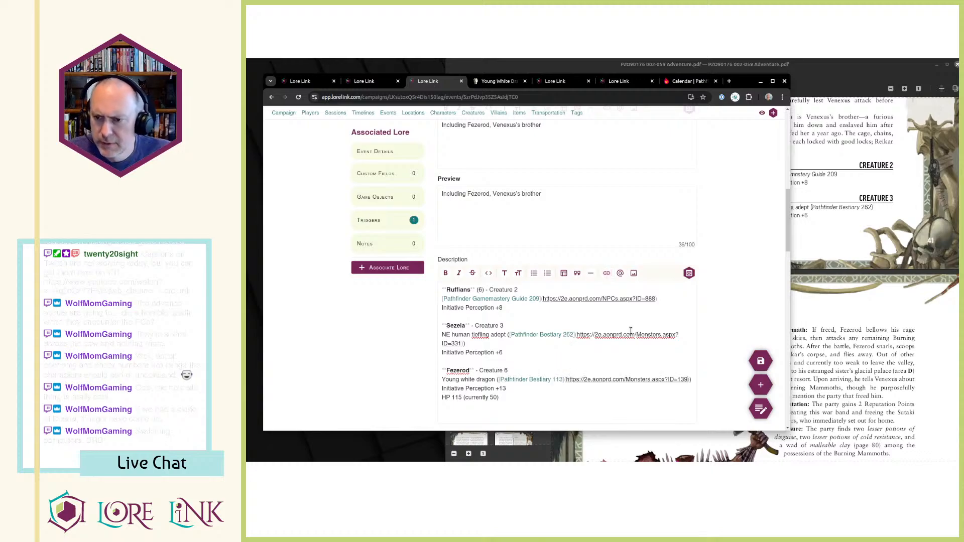
# Add the line "Reikar - Creature 7" to the Description below Fezerod's entry, checking the name and level against the PDF.
pyautogui.hotkey('alt', 'Tab')
pyautogui.hotkey('alt', 'Tab')
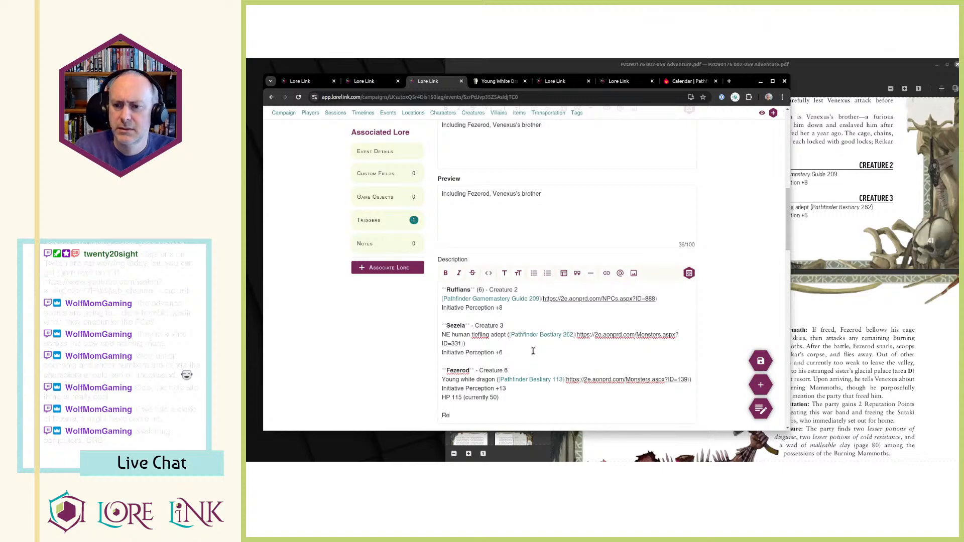
pyautogui.write('ik')
pyautogui.hotkey('alt', 'Tab')
pyautogui.hotkey('alt', 'Tab')
pyautogui.write('ar -')
pyautogui.hotkey('alt', 'Tab')
pyautogui.hotkey('alt', 'Tab')
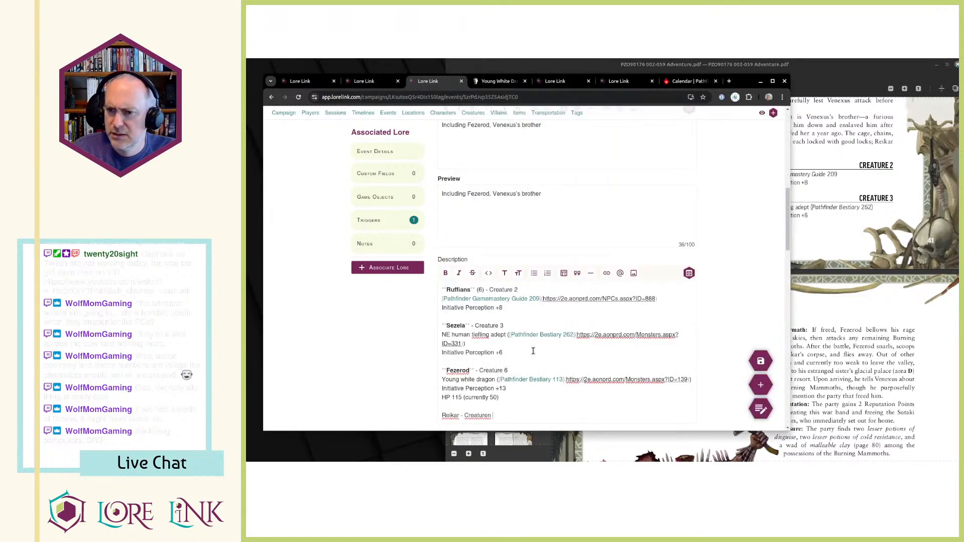
pyautogui.press('BackSpace')
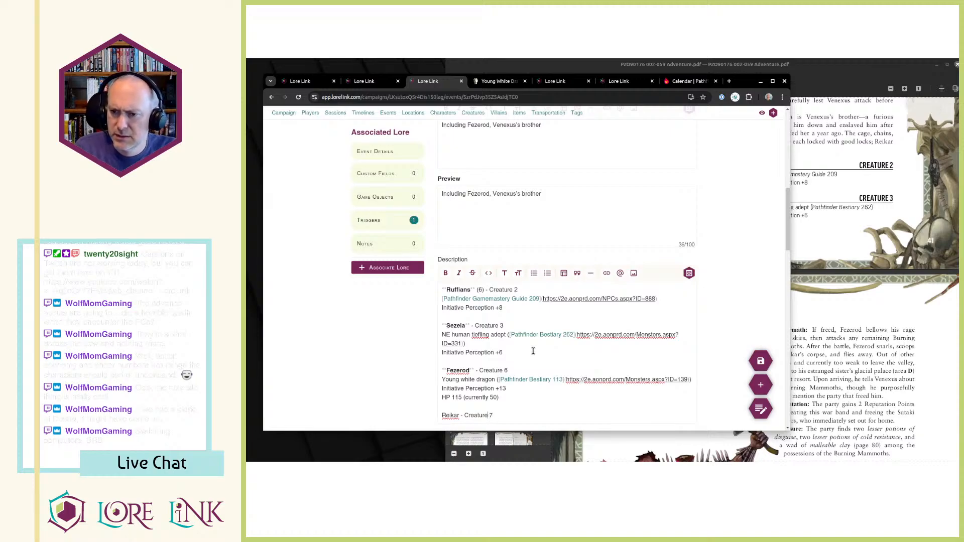
# Copy Reikar's creature type, source and Initiative lines from the PDF to below his Description heading, and make "Reikar" bold.
pyautogui.hotkey('alt', 'Tab')
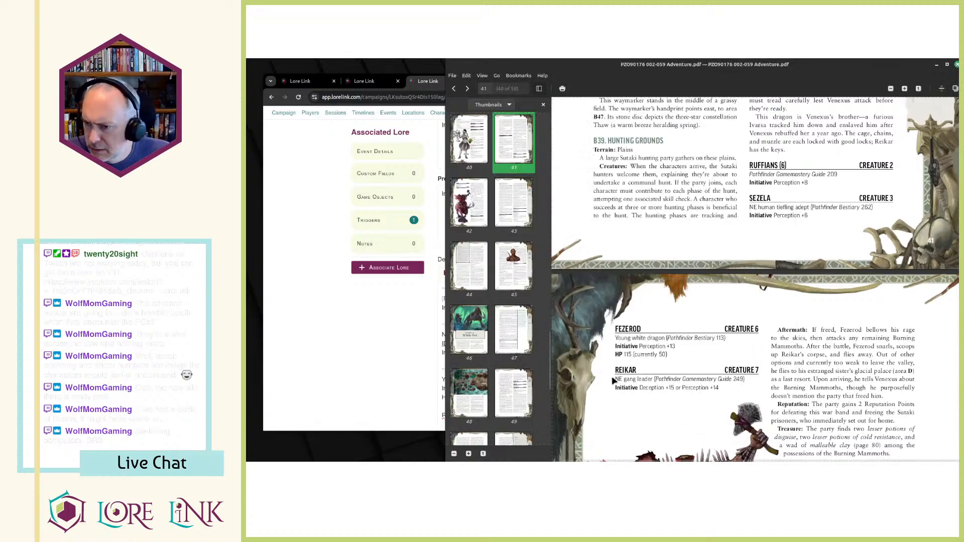
pyautogui.moveTo(617, 380)
pyautogui.mouseDown()
pyautogui.moveTo(721, 392)
pyautogui.moveTo(617, 381)
pyautogui.mouseUp()
pyautogui.hotkey('alt', 'Tab')
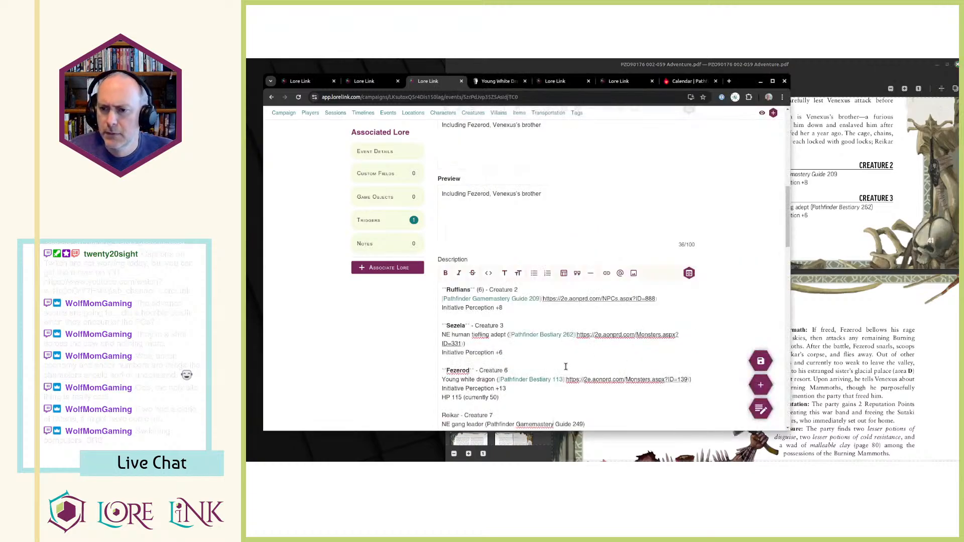
pyautogui.hotkey('ctrl', 'shift', 'Right')
pyautogui.hotkey('ctrl', 'b')
pyautogui.press('Down')
pyautogui.press('Down')
pyautogui.press('Down')
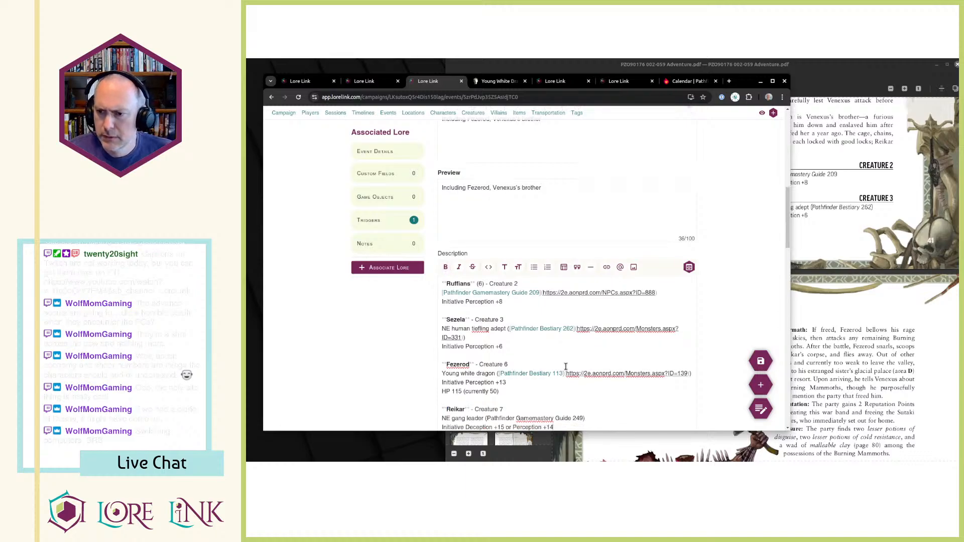
# Check Reikar's entry in the PDF, then search the Archives of Nethys for "gang leader" and open the Gang Leader page.
pyautogui.hotkey('alt', 'Tab')
pyautogui.scroll(-1, 690, 362)
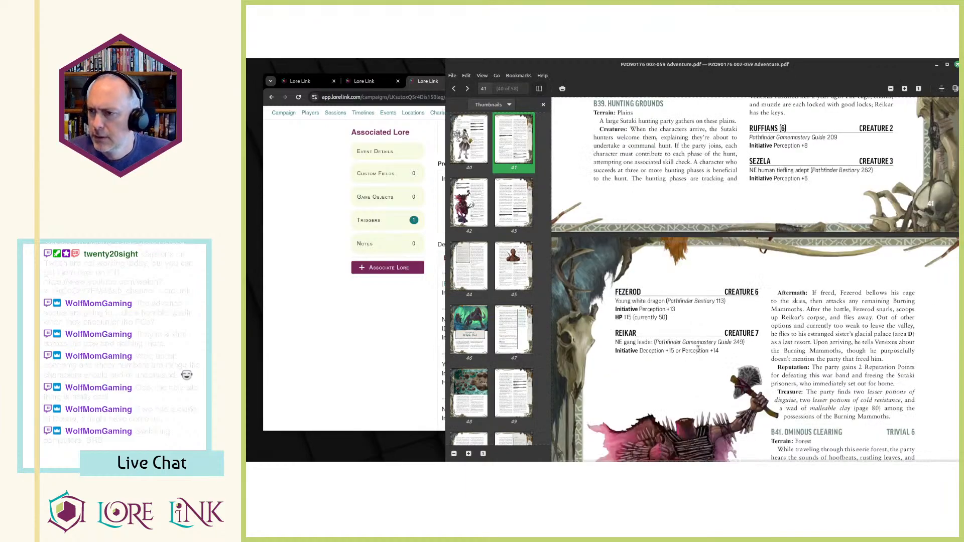
pyautogui.hotkey('alt', 'Tab')
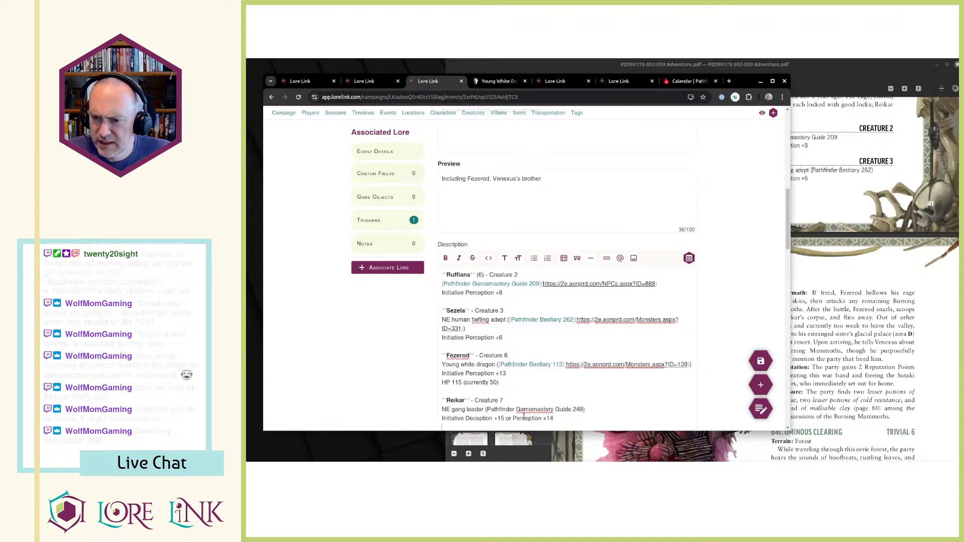
pyautogui.hotkey('ctrl', 'Tab')
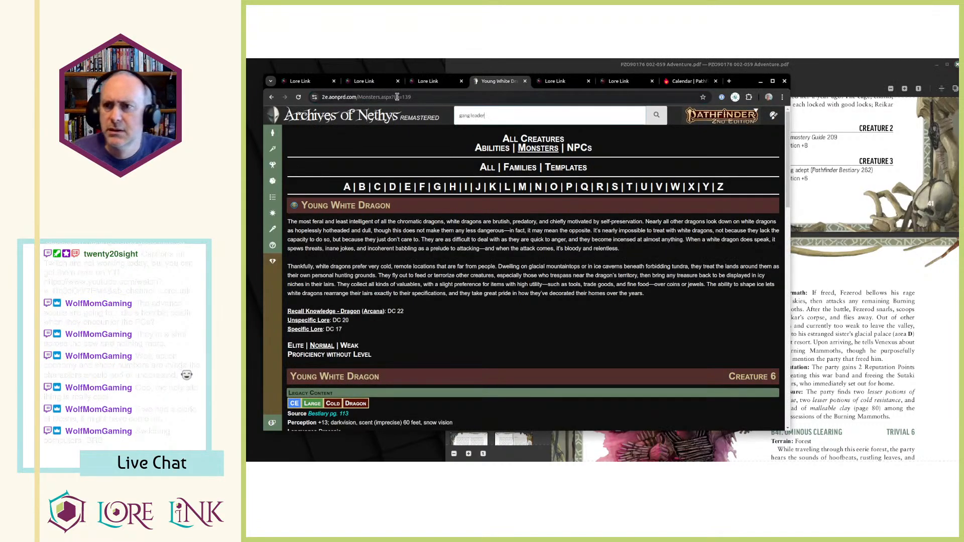
pyautogui.press('Return')
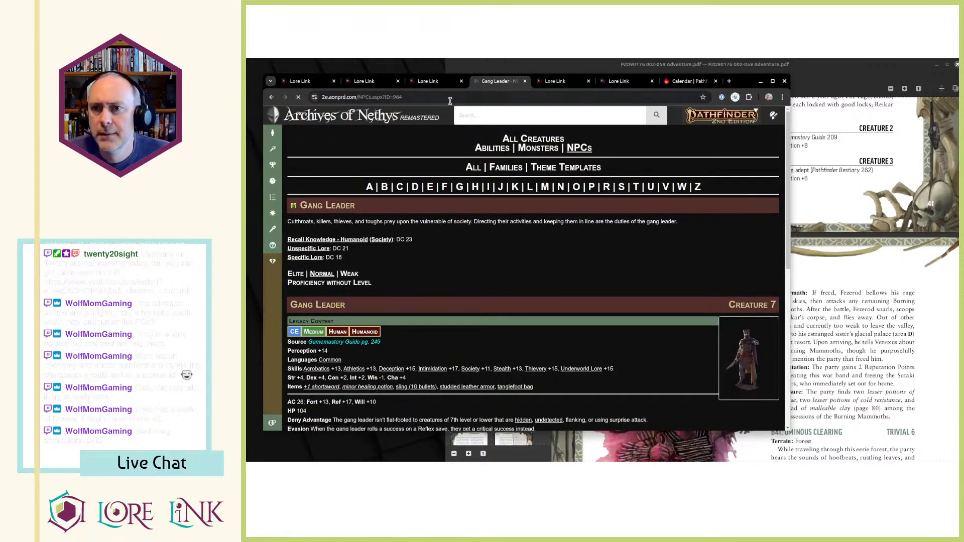
pyautogui.hotkey('ctrl', 'shift', 'Tab')
pyautogui.moveTo(502, 410); pyautogui.dragTo(583, 411)
pyautogui.click(607, 264)
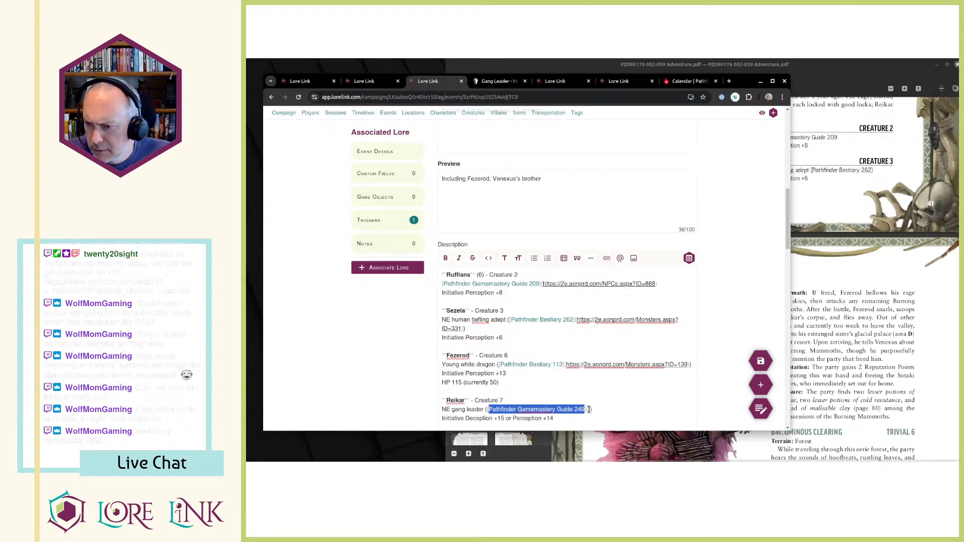
pyautogui.click(588, 410)
pyautogui.hotkey('ctrl', 'v')
pyautogui.click(761, 362)
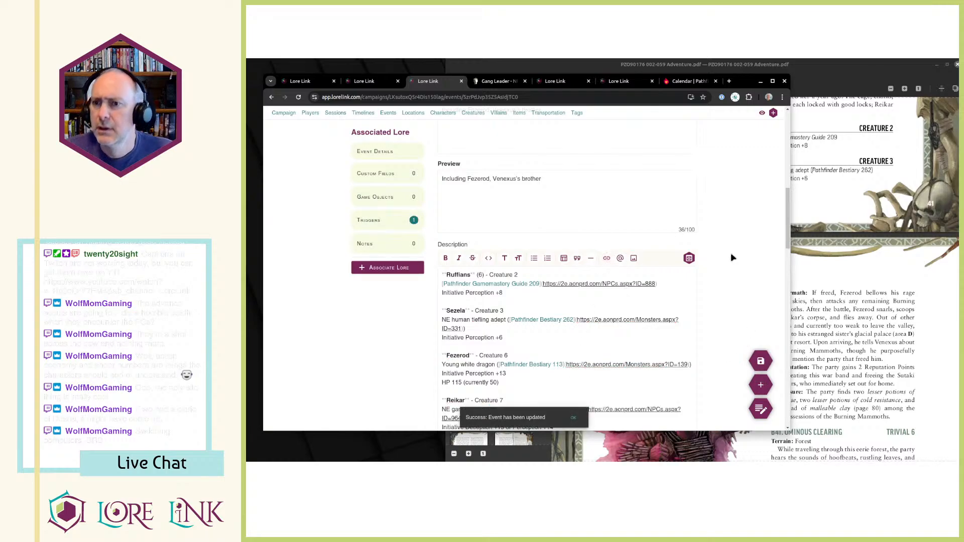
# Review the B40 - Burning Mammoth Camp location against the PDF and add the Reputation tag to it.
pyautogui.hotkey('ctrl', 'pageup')
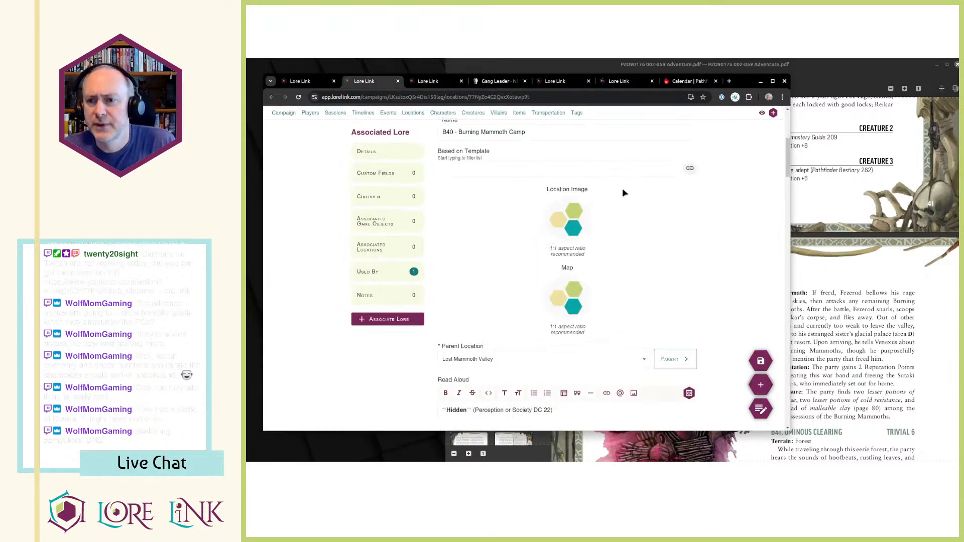
pyautogui.scroll(5, 583, 222)
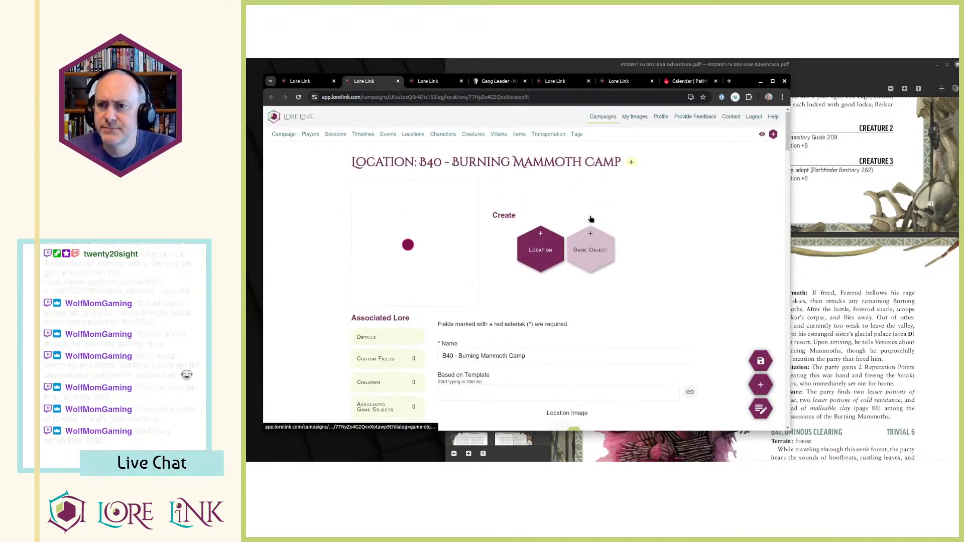
pyautogui.scroll(-15, 608, 159)
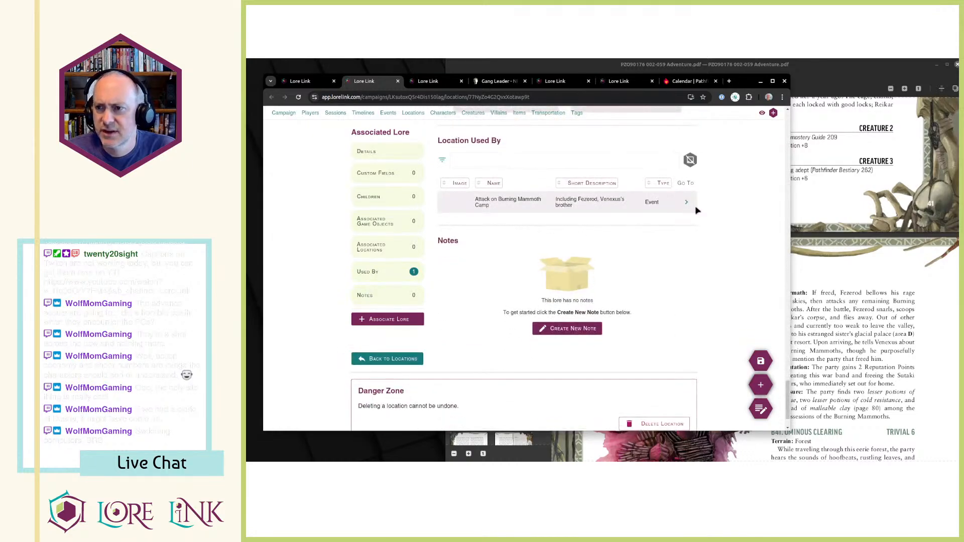
pyautogui.click(852, 339)
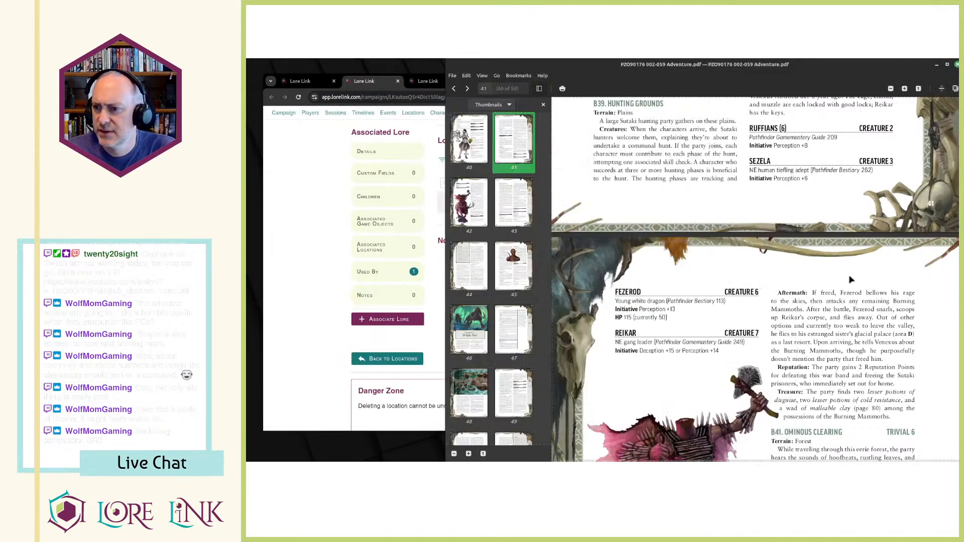
pyautogui.scroll(3, 808, 292)
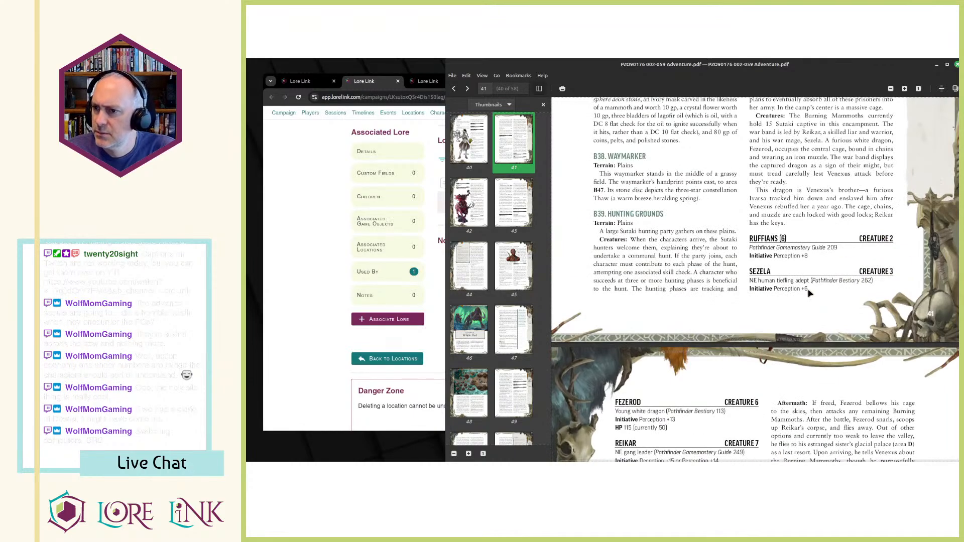
pyautogui.scroll(-3, 810, 294)
pyautogui.hotkey('alt', 'Tab')
pyautogui.scroll(4, 553, 253)
pyautogui.scroll(15, 519, 253)
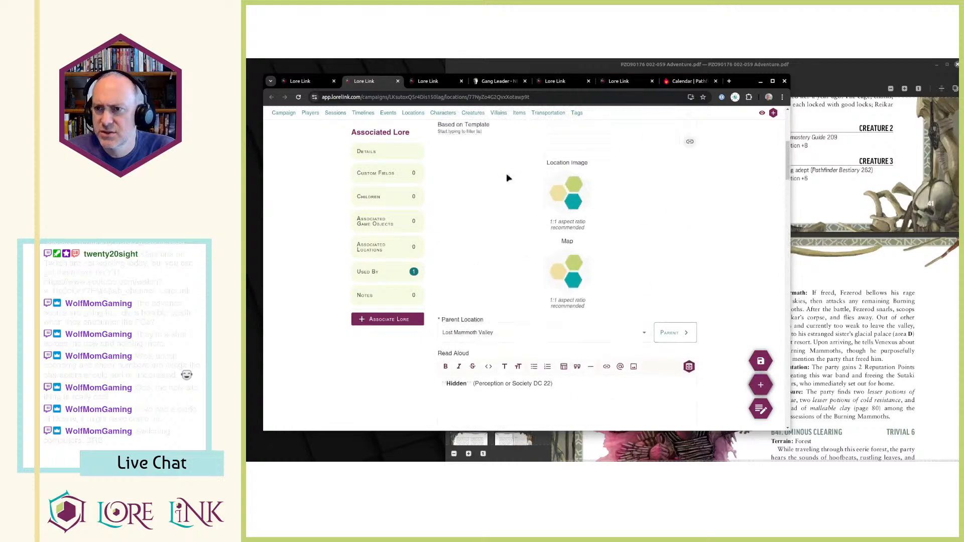
pyautogui.scroll(5, 507, 179)
pyautogui.click(631, 165)
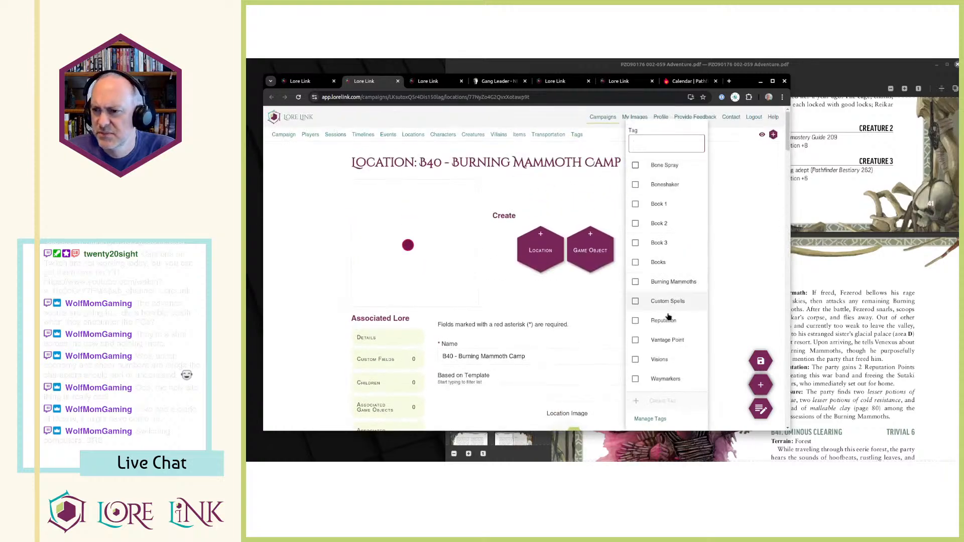
pyautogui.click(684, 319)
pyautogui.click(753, 253)
# Add the Reputation tag to the "Attack on Burning Mammoth Camp" event and return to the events list.
pyautogui.hotkey('ctrl', 'Tab')
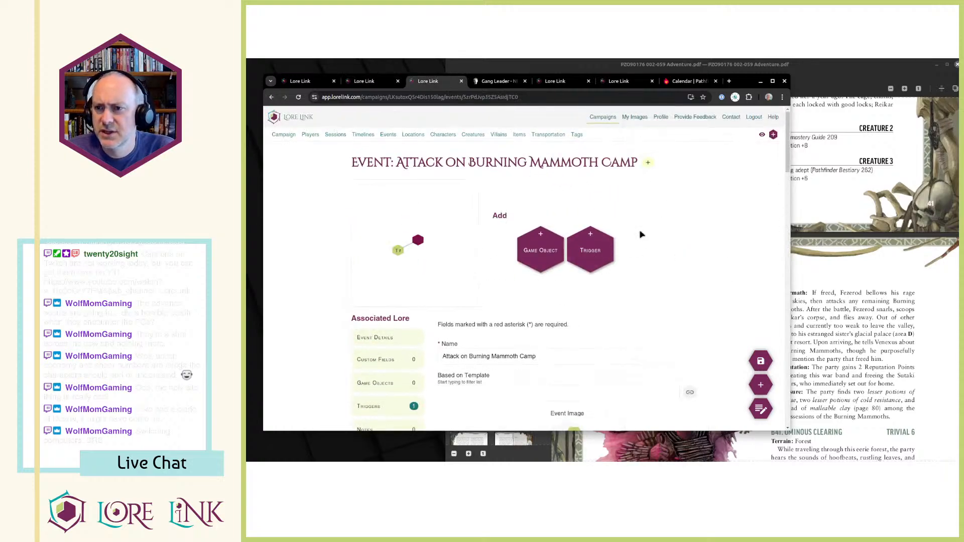
pyautogui.click(648, 163)
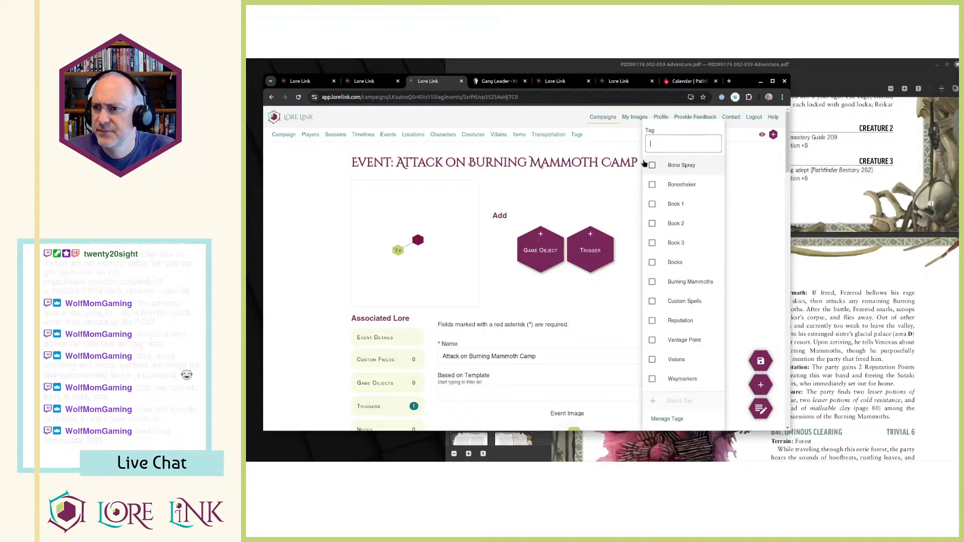
pyautogui.click(676, 324)
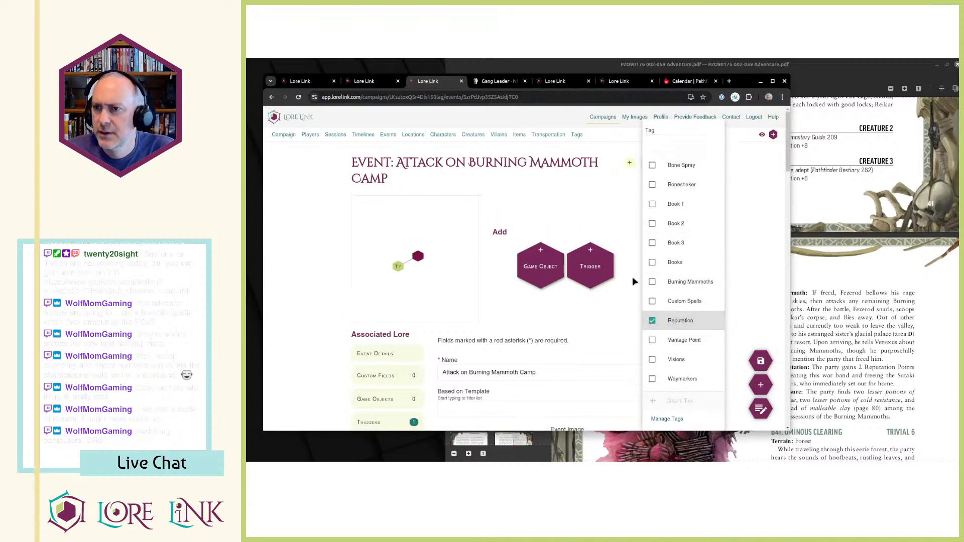
pyautogui.click(385, 136)
pyautogui.click(388, 134)
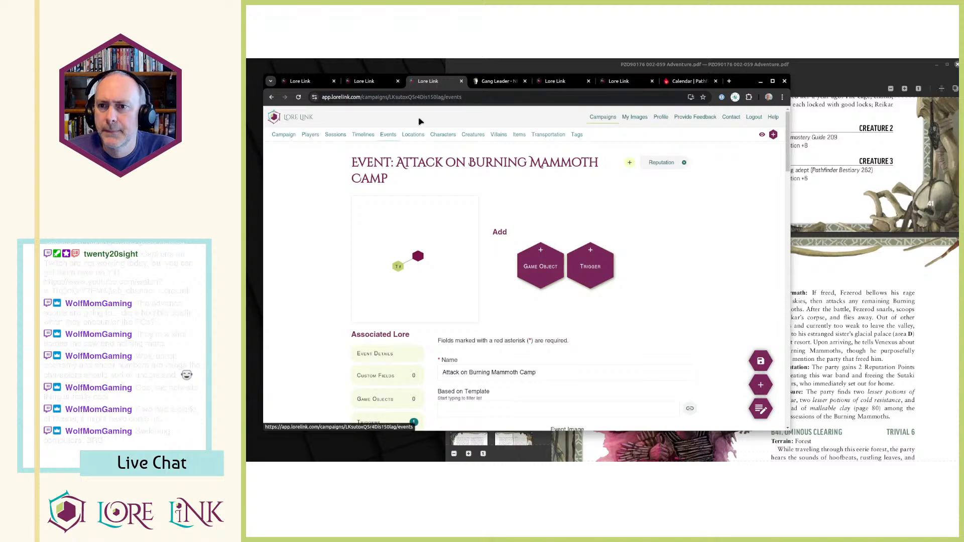
# Move the Gang Leader page's browser tab to just before the calendar tab.
pyautogui.click(496, 81)
pyautogui.hotkey('ctrl', 'w')
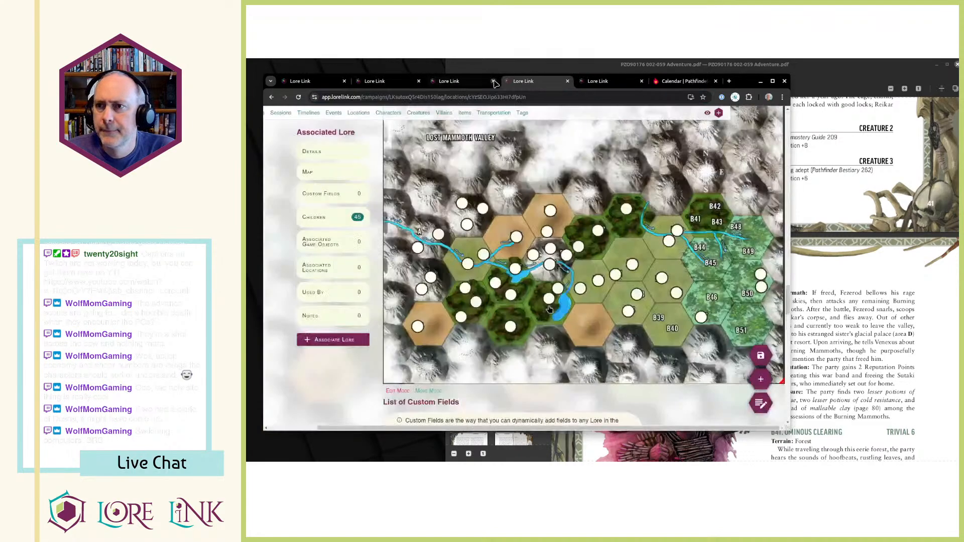
pyautogui.hotkey('ctrl', 'shift', 't')
pyautogui.moveTo(520, 85); pyautogui.dragTo(647, 83)
# Check which events and locations are associated with the Reputation tag.
pyautogui.click(557, 82)
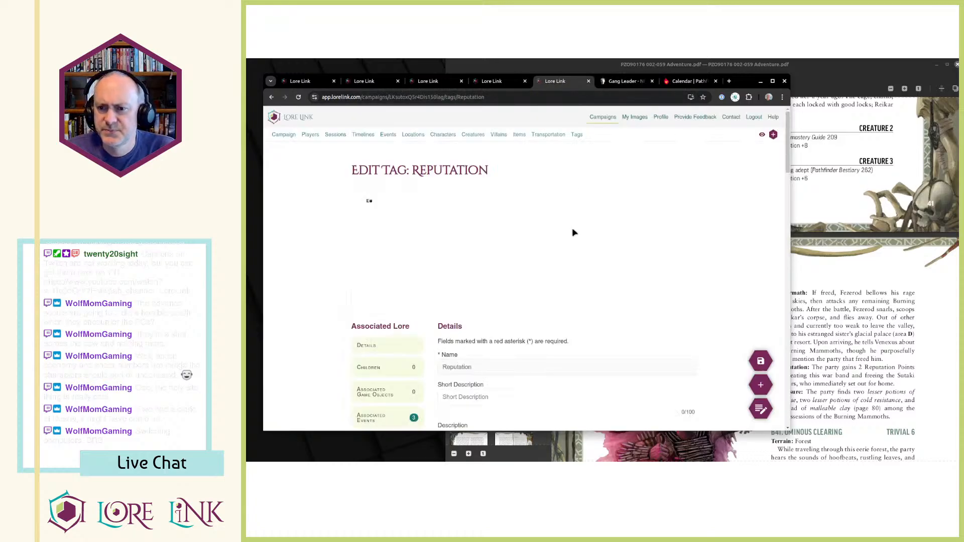
pyautogui.scroll(-4, 572, 230)
pyautogui.click(384, 251)
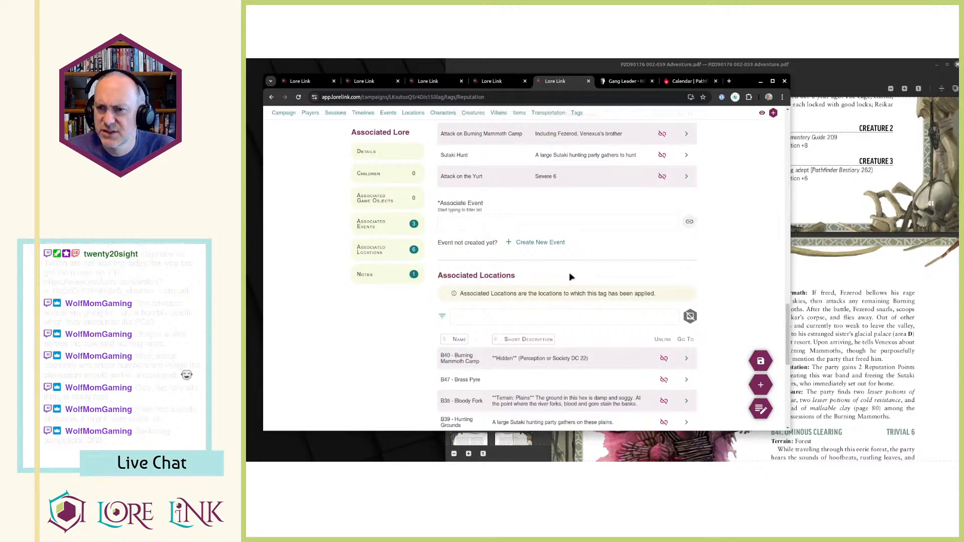
pyautogui.scroll(1, 570, 276)
pyautogui.scroll(-5, 569, 273)
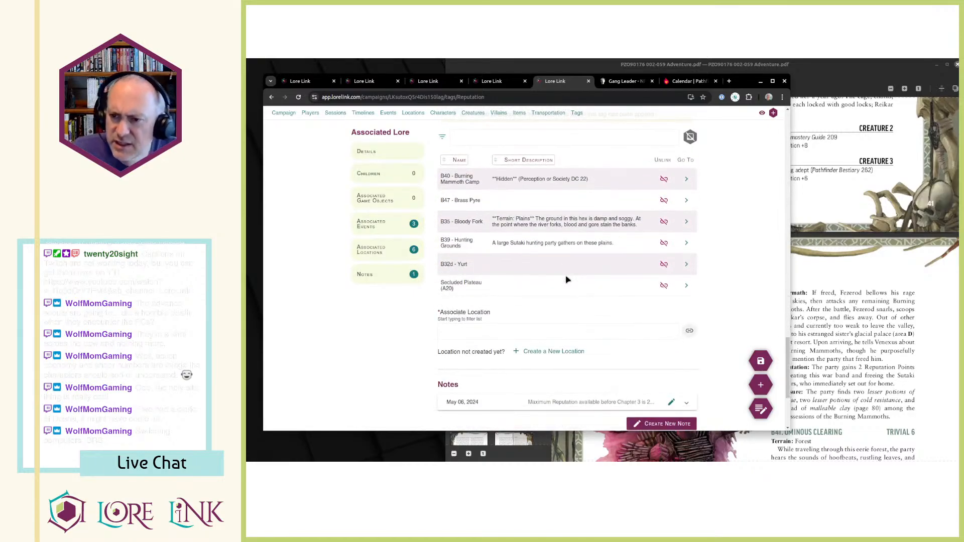
# Add a hotspot for "B39 - Hunting Grounds" at the B39 label on the Lost Mammoth Valley map.
pyautogui.hotkey('ctrl', 'pageup')
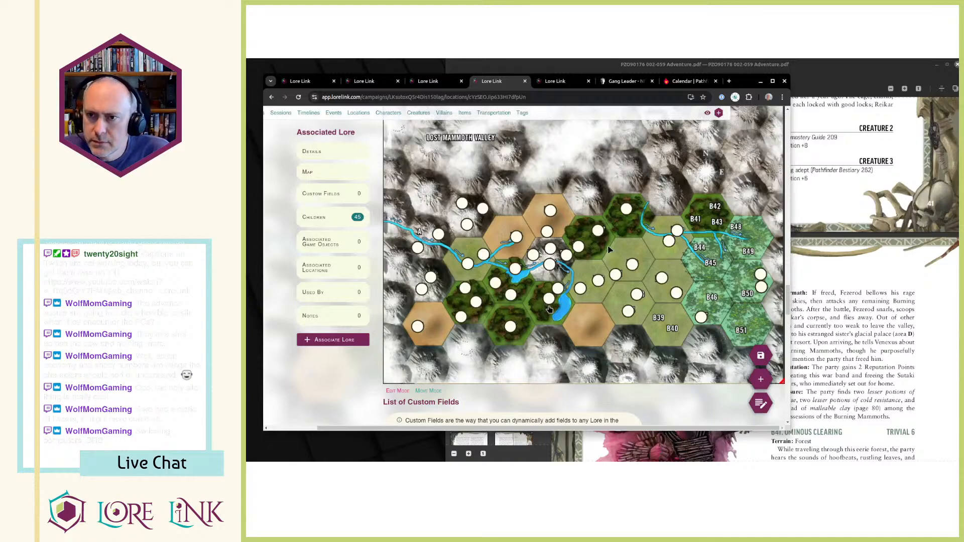
pyautogui.hotkey('ctrl', 'pageup')
pyautogui.hotkey('ctrl', 'pagedown')
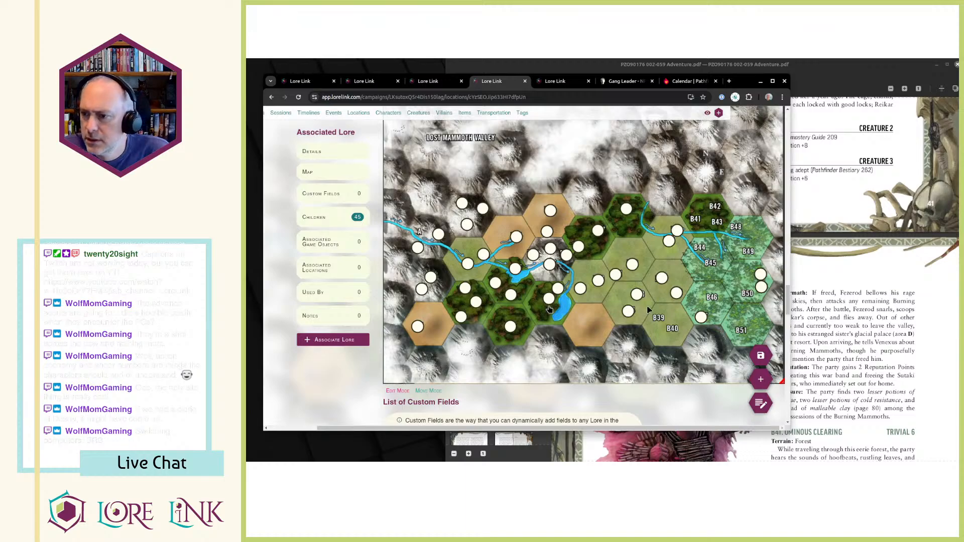
pyautogui.click(659, 319)
pyautogui.click(541, 277)
pyautogui.scroll(-3, 530, 304)
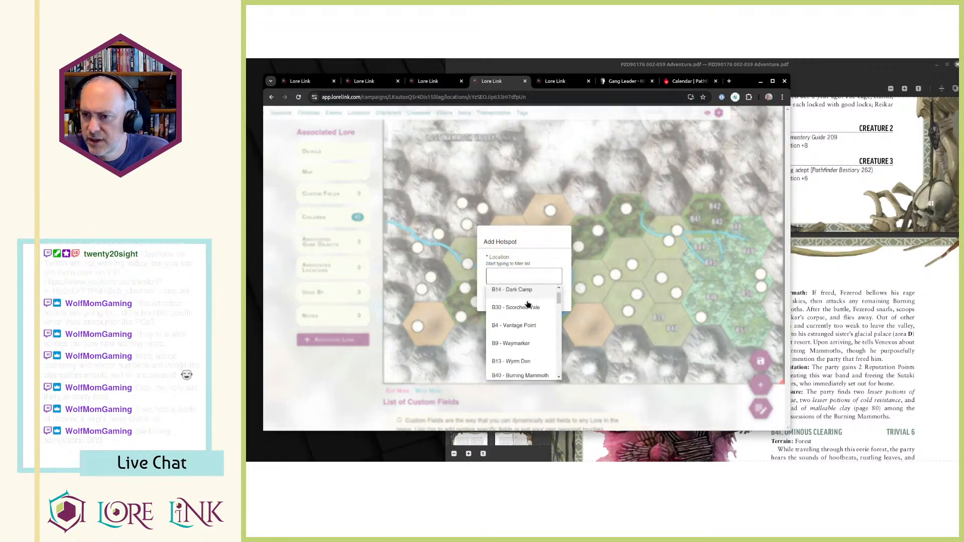
pyautogui.write('b39')
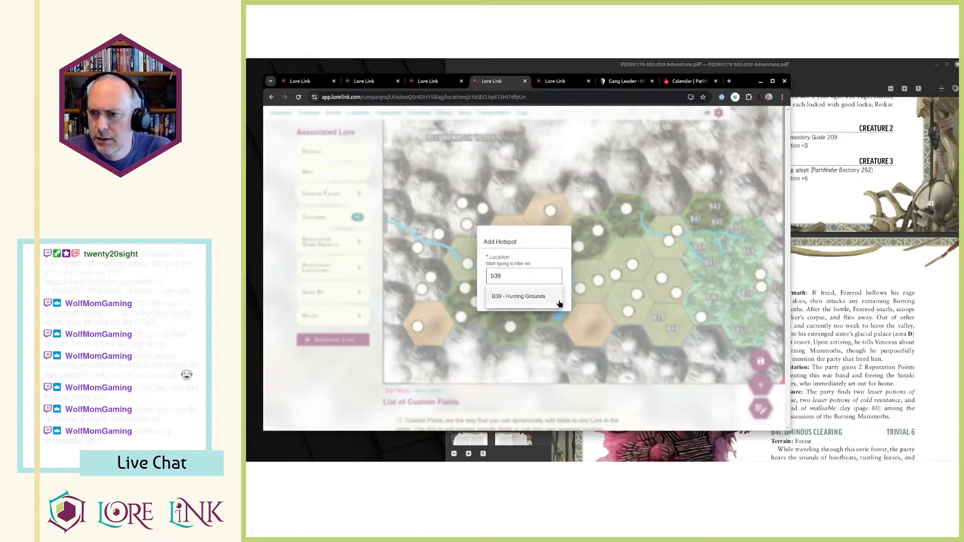
pyautogui.click(527, 299)
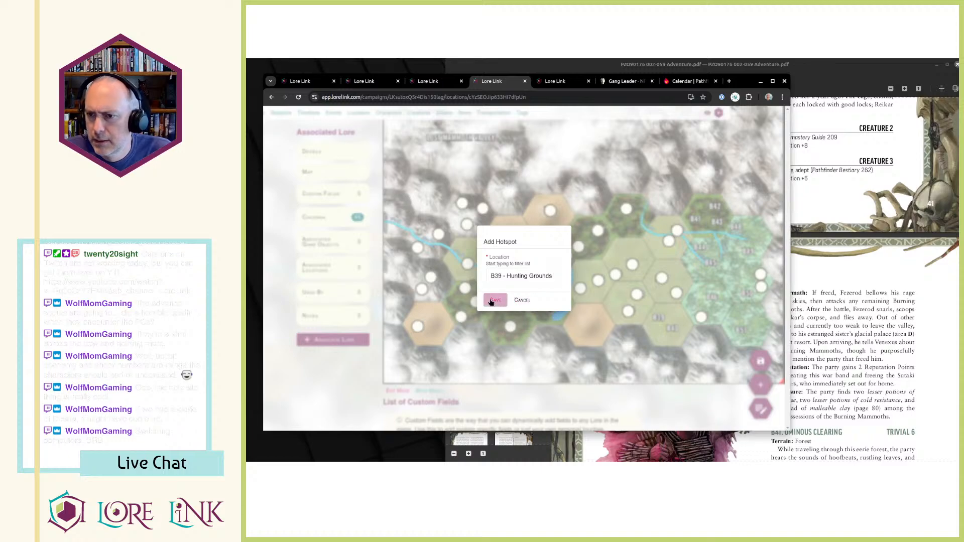
pyautogui.click(510, 301)
# Add a hotspot for "B40 - Burning Mammoth Camp" at the B40 label on the Lost Mammoth Valley map.
pyautogui.click(673, 330)
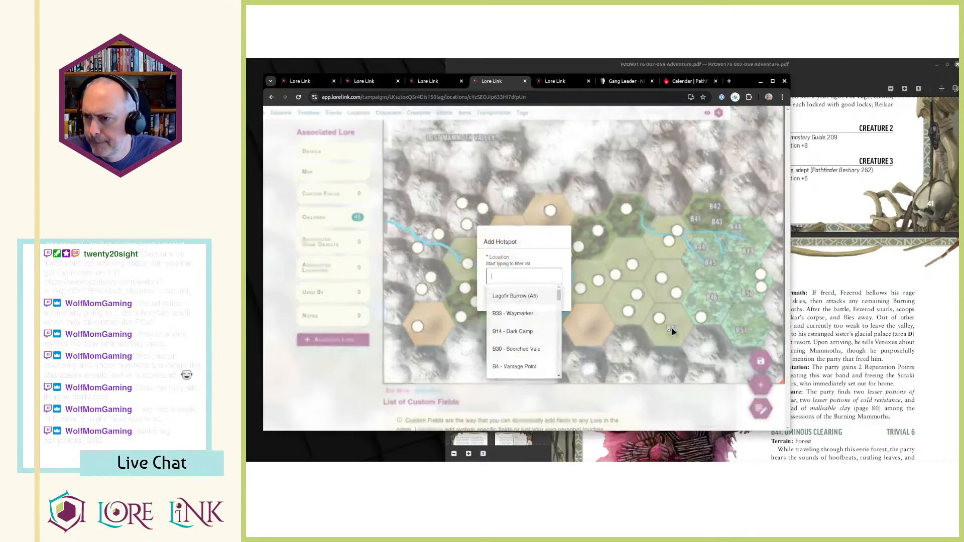
pyautogui.write('b40')
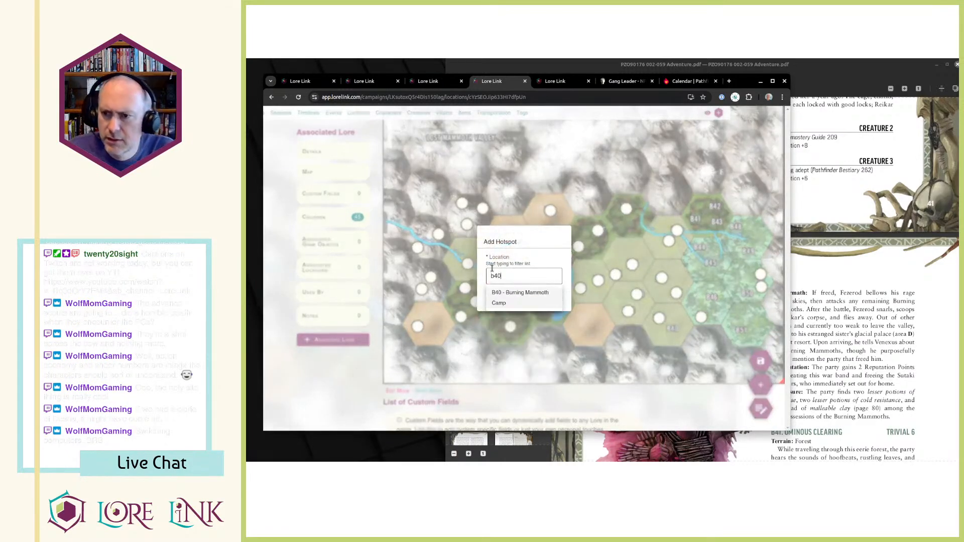
pyautogui.click(521, 299)
pyautogui.click(510, 301)
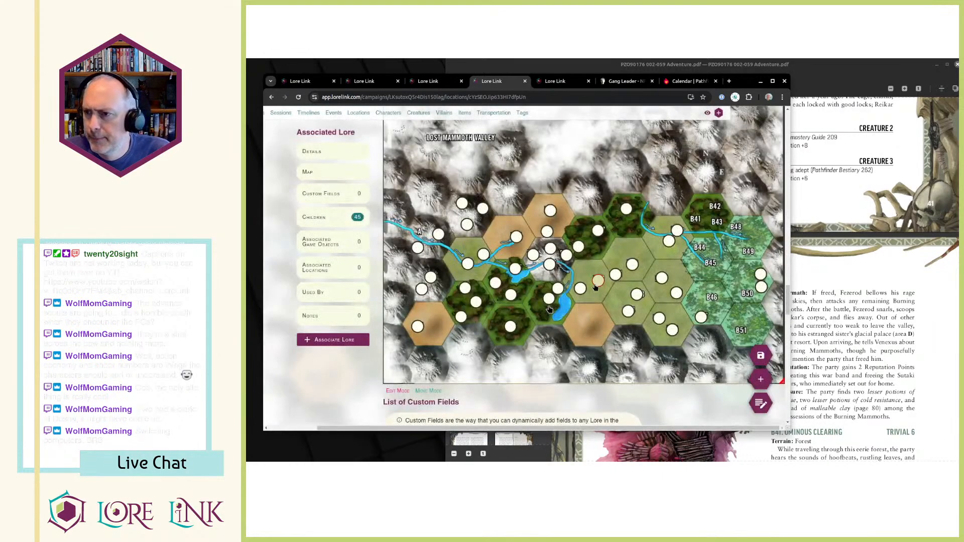
# Find the B41 Ominous Clearing section in the PDF and start a new child location under Lost Mammoth Valley.
pyautogui.hotkey('alt', 'Tab')
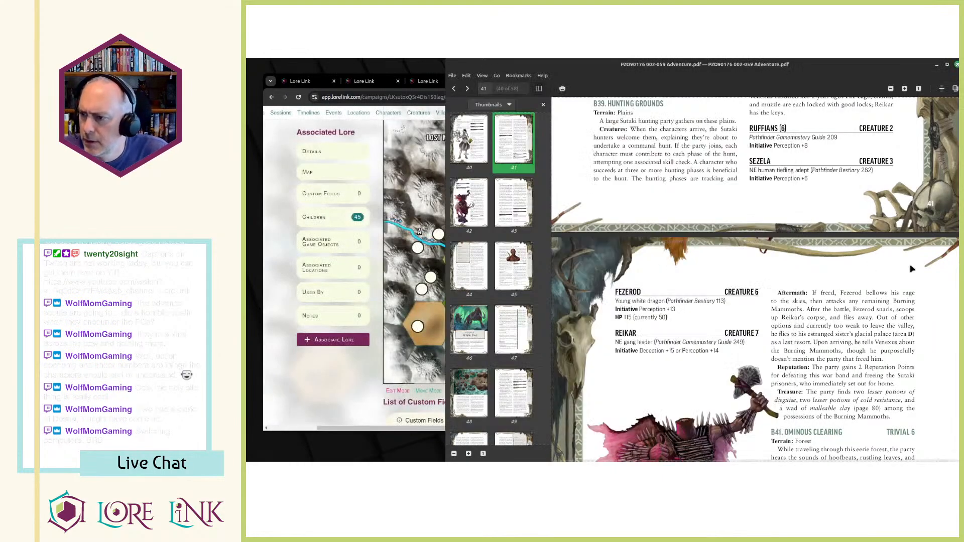
pyautogui.scroll(-5, 815, 261)
pyautogui.scroll(-3, 815, 261)
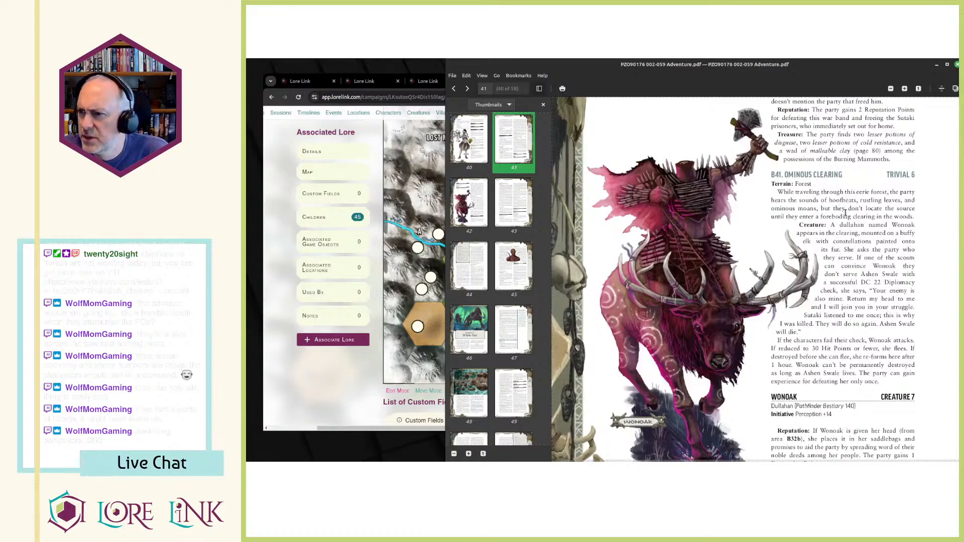
pyautogui.hotkey('alt', 'Tab')
pyautogui.hotkey('ctrl', 'pageup')
pyautogui.hotkey('ctrl', 'pageup')
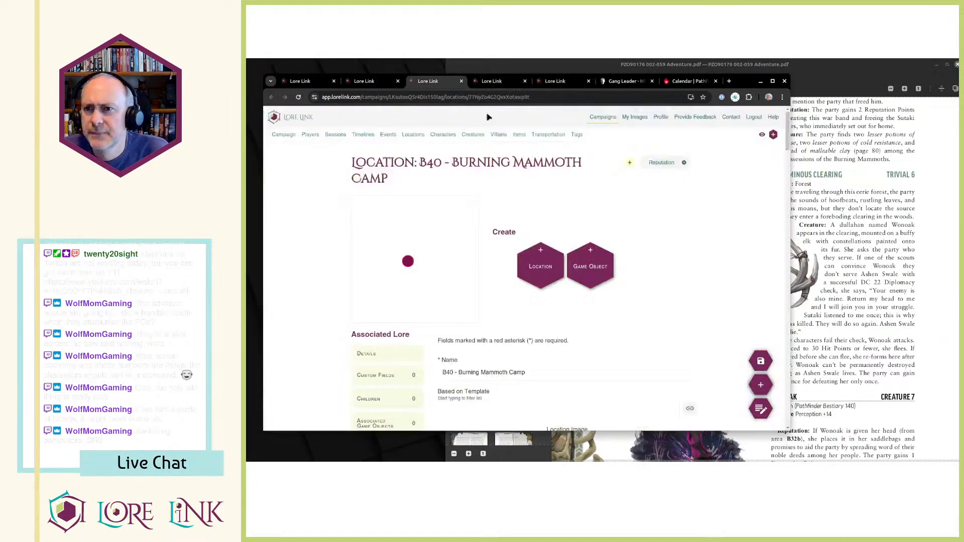
pyautogui.hotkey('ctrl', 'pageup')
pyautogui.hotkey('ctrl', 'pagedown')
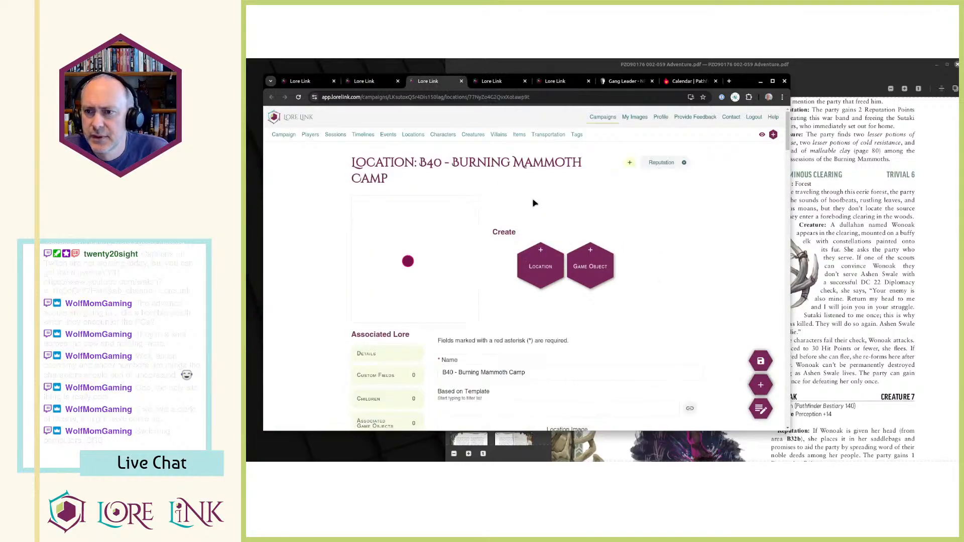
pyautogui.click(416, 137)
pyautogui.click(556, 358)
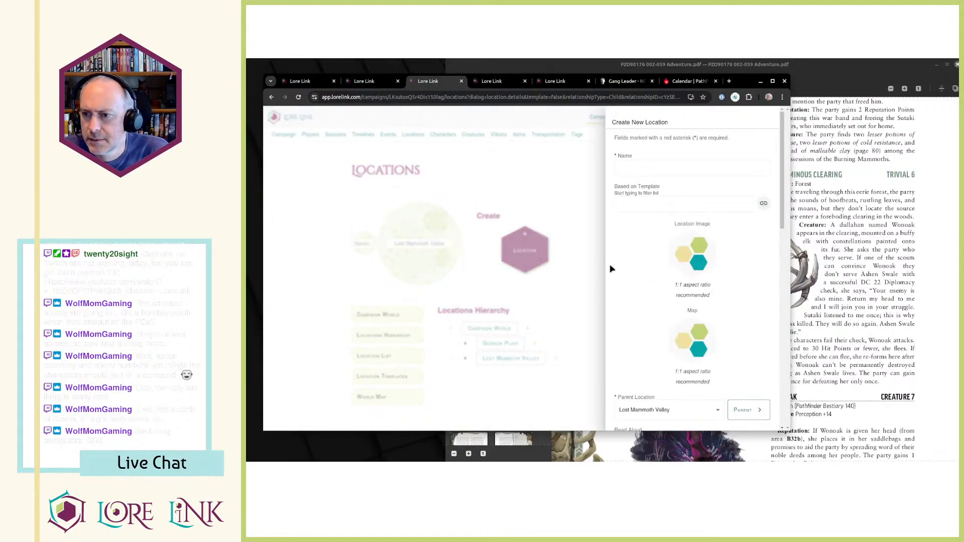
# Enter "B41 - Ominous" in the new location's name, capitalizing "Ominous".
pyautogui.click(643, 169)
pyautogui.write('B4')
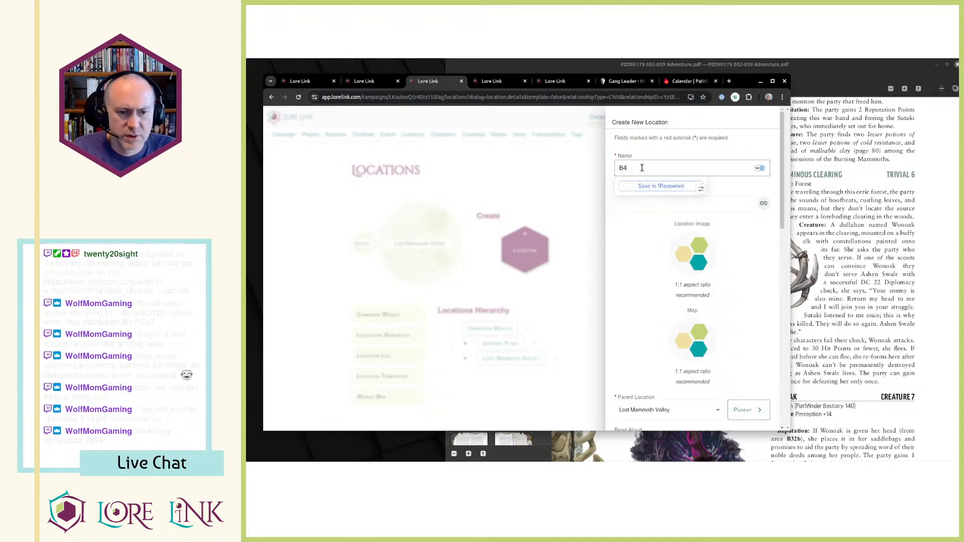
pyautogui.write('1 - ominous')
pyautogui.click(642, 169)
pyautogui.press('BackSpace')
pyautogui.write('O')
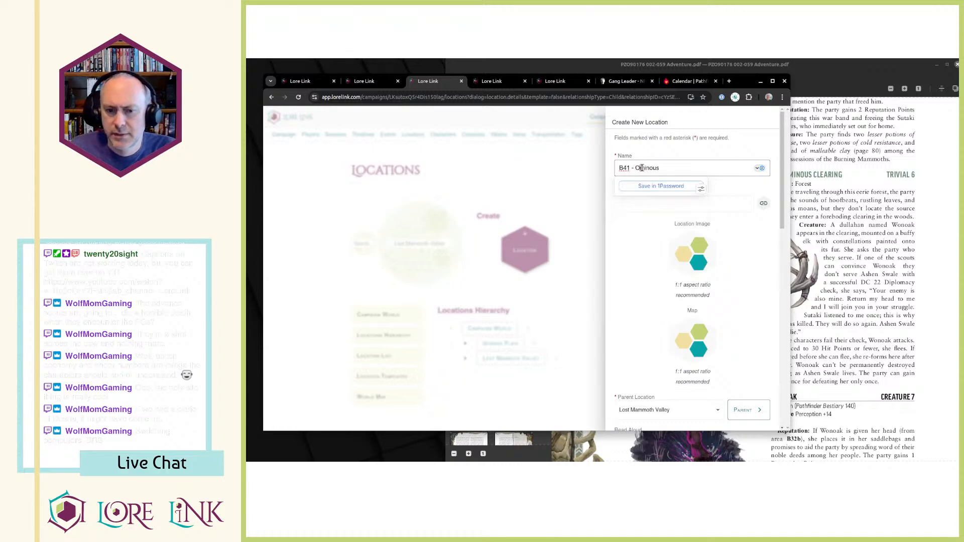
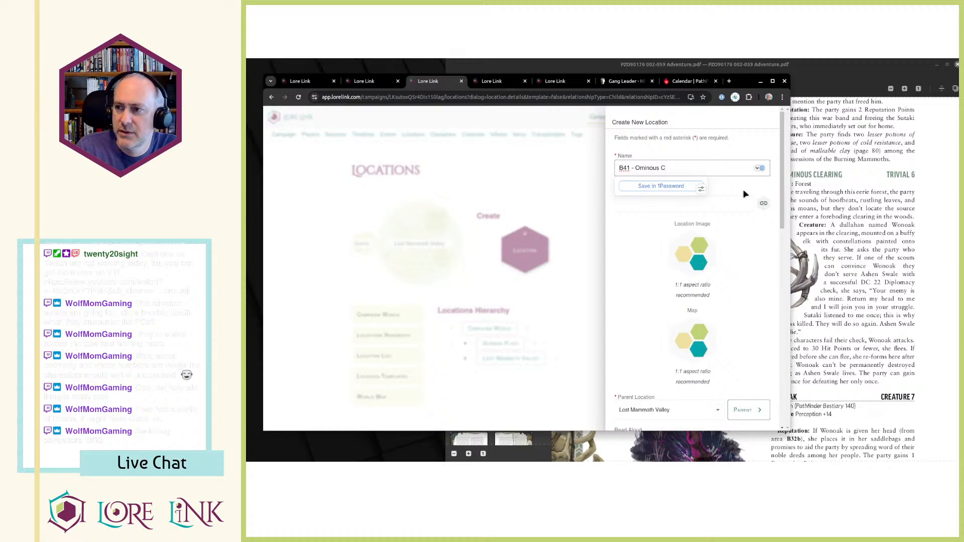
# Complete the name as "B41 - Ominous Clearing" and copy the PDF's B41 terrain line and introductory paragraph into Read Aloud.
pyautogui.press('Tab')
pyautogui.hotkey('alt', 'Tab')
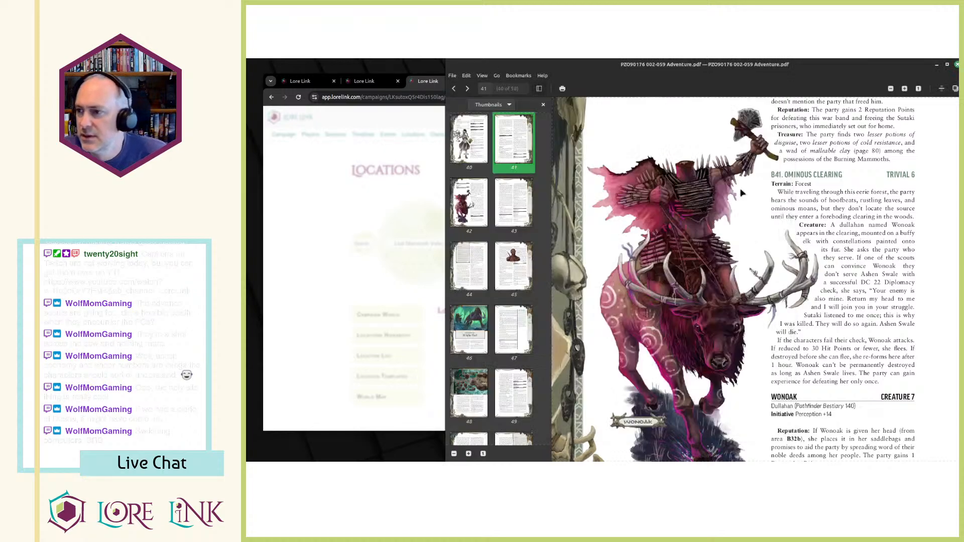
pyautogui.moveTo(789, 189); pyautogui.dragTo(916, 220)
pyautogui.hotkey('ctrl', 'c')
pyautogui.hotkey('alt', 'Tab')
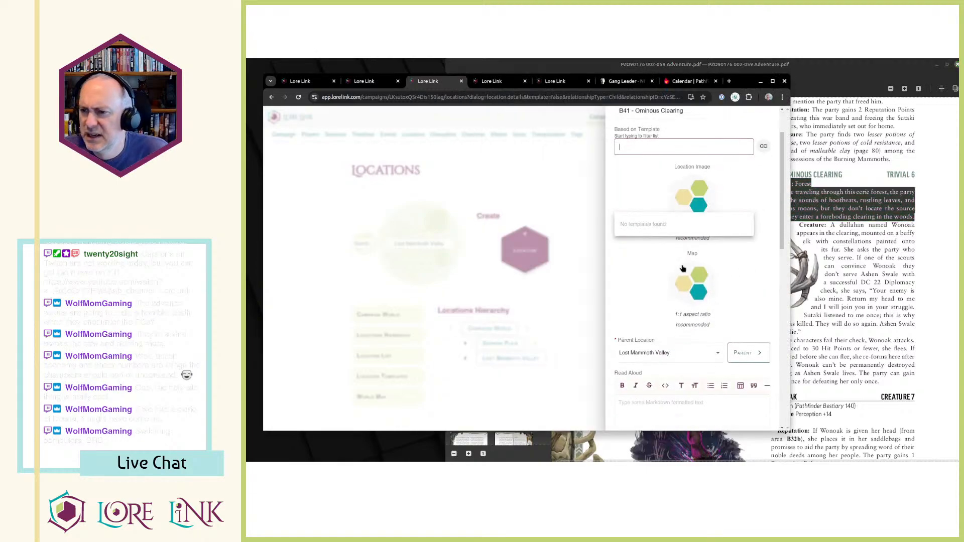
pyautogui.scroll(-3, 676, 276)
pyautogui.click(676, 267)
pyautogui.hotkey('ctrl', 'v')
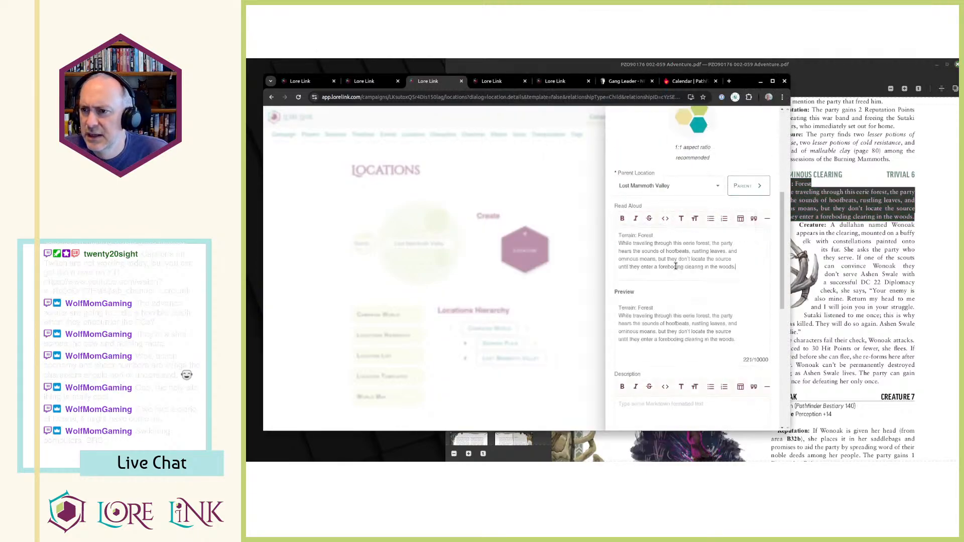
# Move the "Terrain: Forest" line from Read Aloud into the Description and make it bold.
pyautogui.hotkey('ctrl', 'Home')
pyautogui.hotkey('shift', 'End')
pyautogui.hotkey('ctrl', 'c')
pyautogui.press('BackSpace')
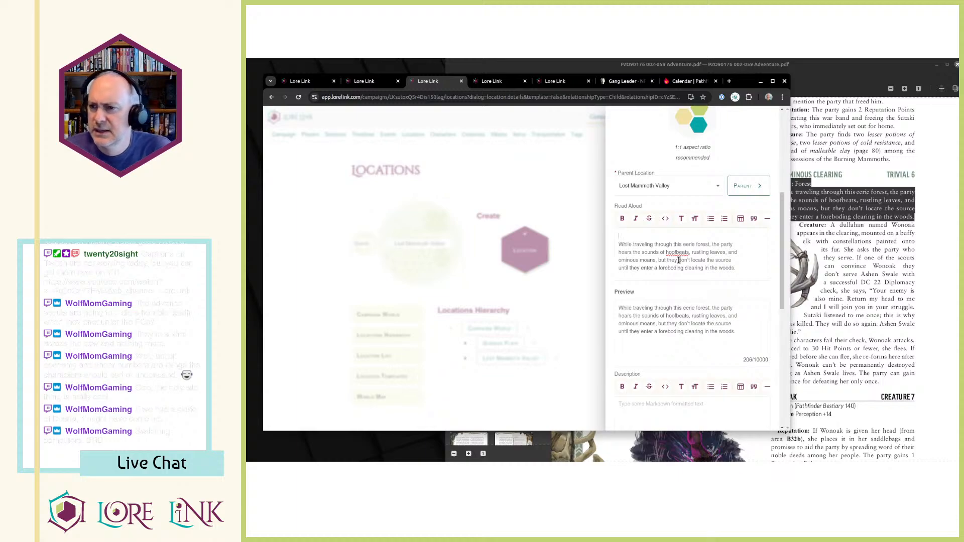
pyautogui.press('Delete')
pyautogui.scroll(-3, 678, 258)
pyautogui.click(682, 286)
pyautogui.hotkey('ctrl', 'v')
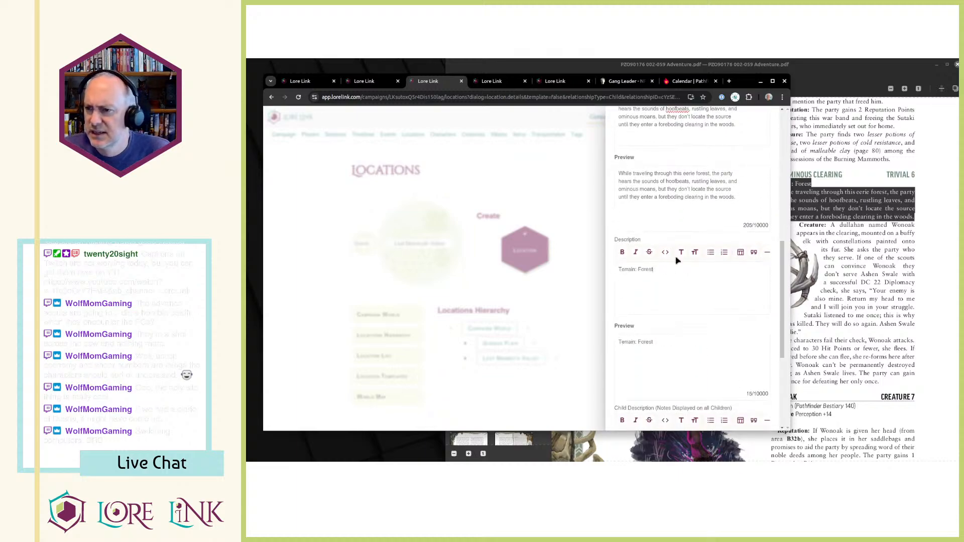
pyautogui.hotkey('shift', 'End')
pyautogui.hotkey('ctrl', 'b')
pyautogui.hotkey('ctrl', 'End')
# Copy the B41 Creature text and the failed-check paragraph from the PDF into the Description below the terrain line.
pyautogui.hotkey('alt', 'Tab')
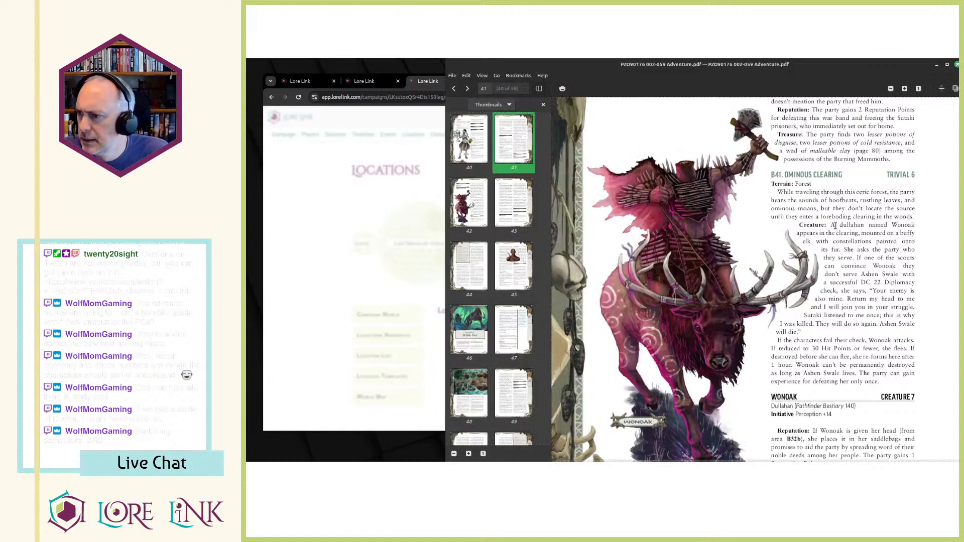
pyautogui.moveTo(799, 225); pyautogui.dragTo(883, 386)
pyautogui.hotkey('ctrl', 'c')
pyautogui.hotkey('alt', 'Tab')
pyautogui.hotkey('ctrl', 'v')
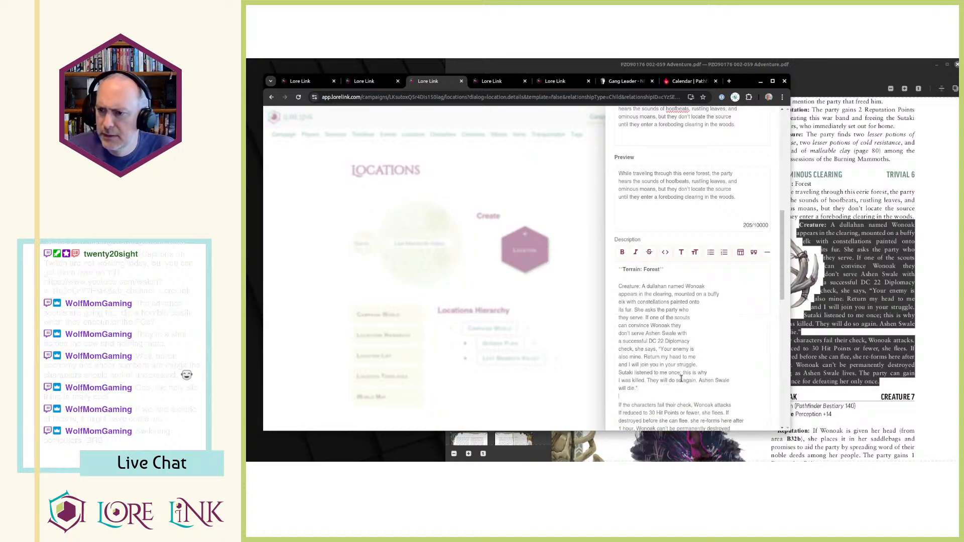
# Check the Creature passage against the PDF and make the "Creature:" label bold in the Description.
pyautogui.hotkey('alt', 'Tab')
pyautogui.click(845, 354)
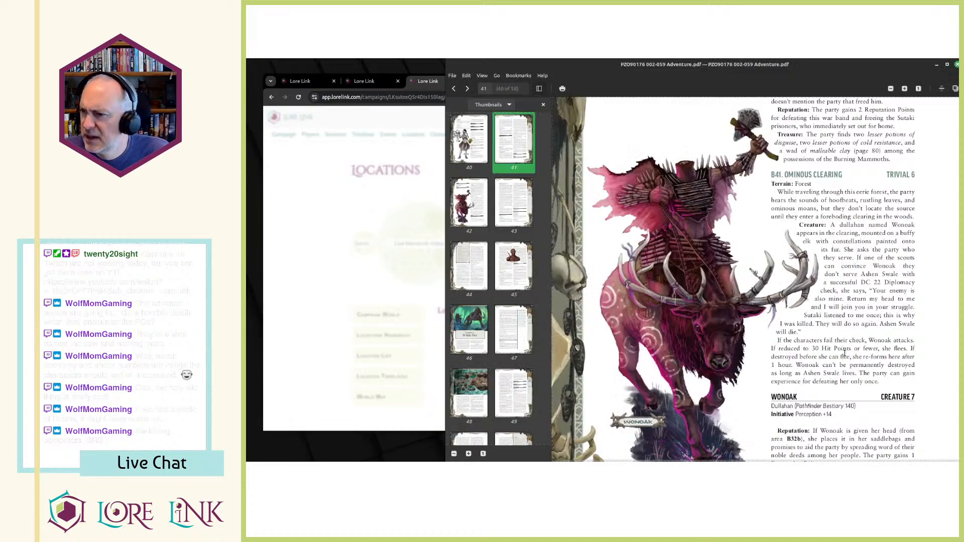
pyautogui.hotkey('alt', 'Tab')
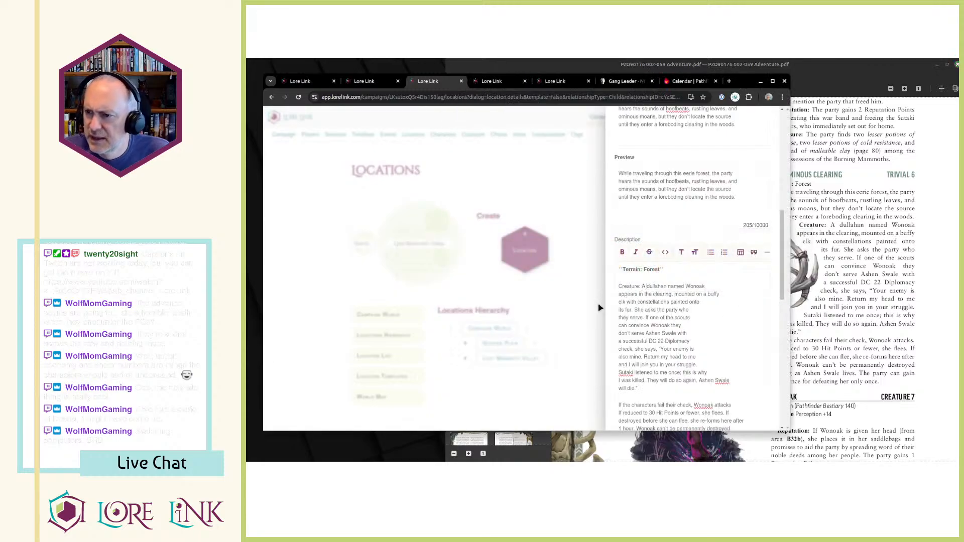
pyautogui.hotkey('shift', 'Home')
pyautogui.hotkey('ctrl', 'b')
pyautogui.click(658, 327)
# Append Wonoak's creature entry and the Reputation paragraph from the PDF to the Description, setting Reputation off as its own paragraph with a bold label.
pyautogui.hotkey('alt', 'Tab')
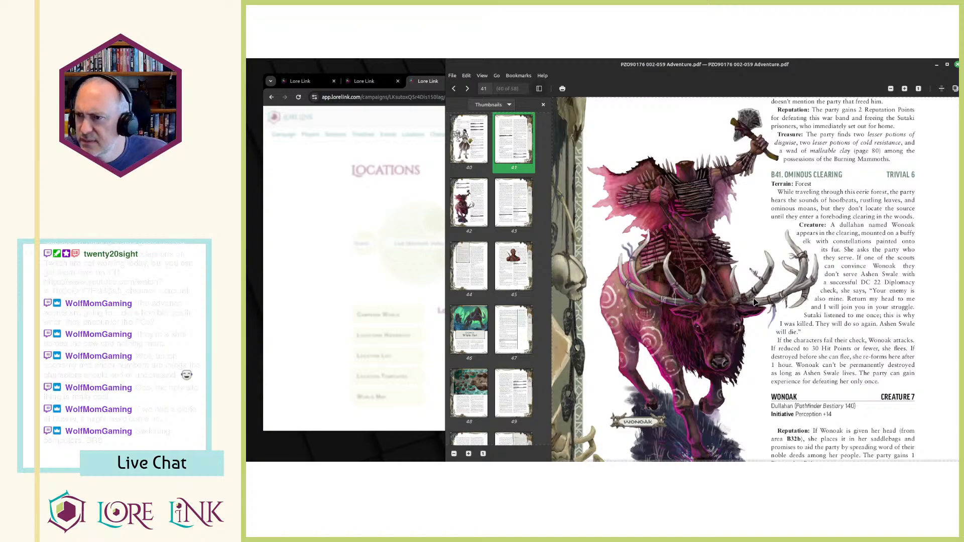
pyautogui.scroll(-3, 758, 299)
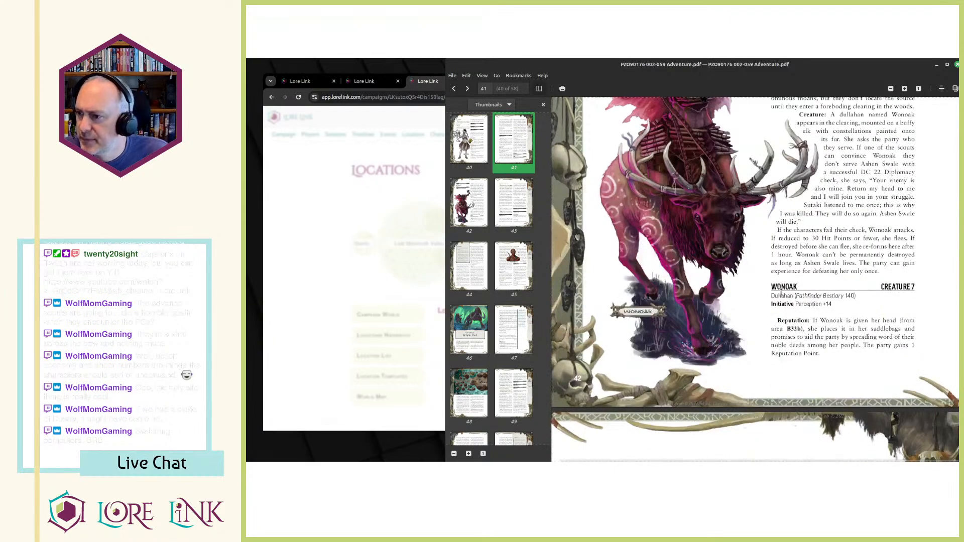
pyautogui.moveTo(772, 287); pyautogui.dragTo(823, 358)
pyautogui.hotkey('alt', 'Tab')
pyautogui.scroll(-1, 659, 361)
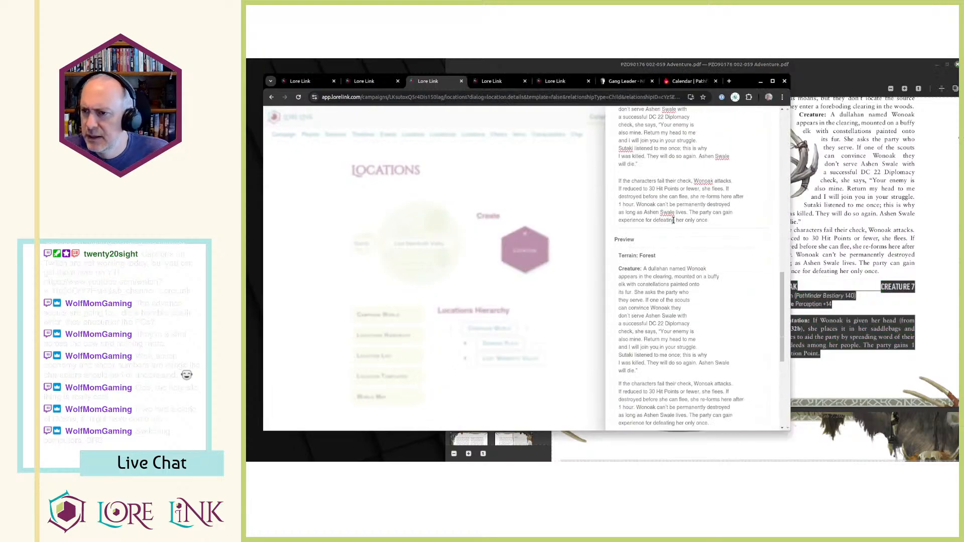
pyautogui.hotkey('ctrl', 'v')
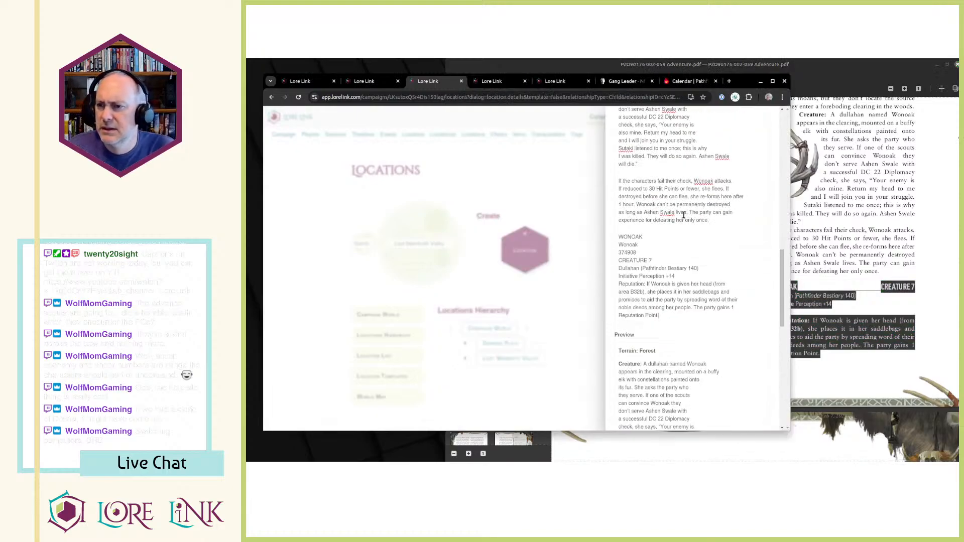
pyautogui.press('Return')
pyautogui.hotkey('ctrl', 'shift', 'Right')
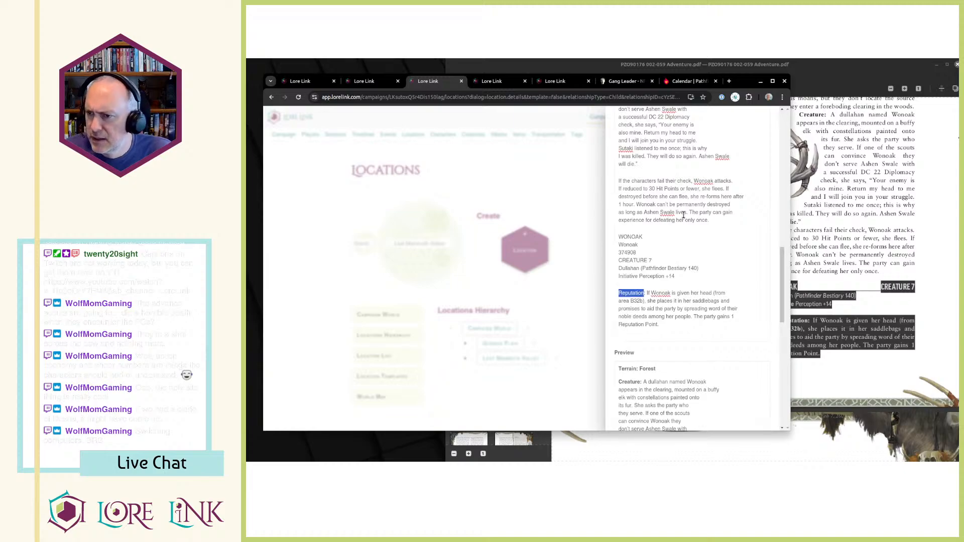
pyautogui.hotkey('ctrl', 'b')
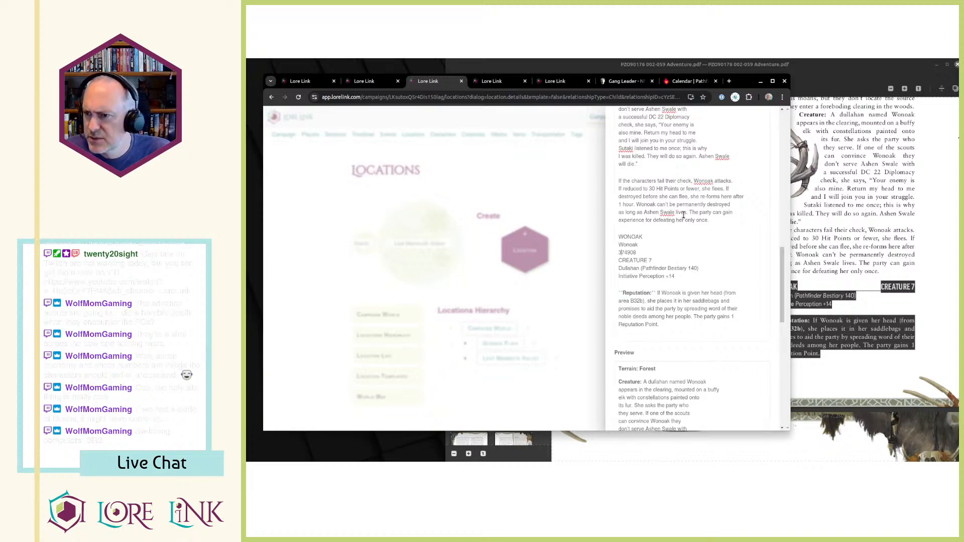
# Remove the duplicate name and stray number from Wonoak's entry, merging its heading into "Wonoak - CREATURE 7" with the name in bold.
pyautogui.hotkey('alt', 'Tab')
pyautogui.hotkey('alt', 'Tab')
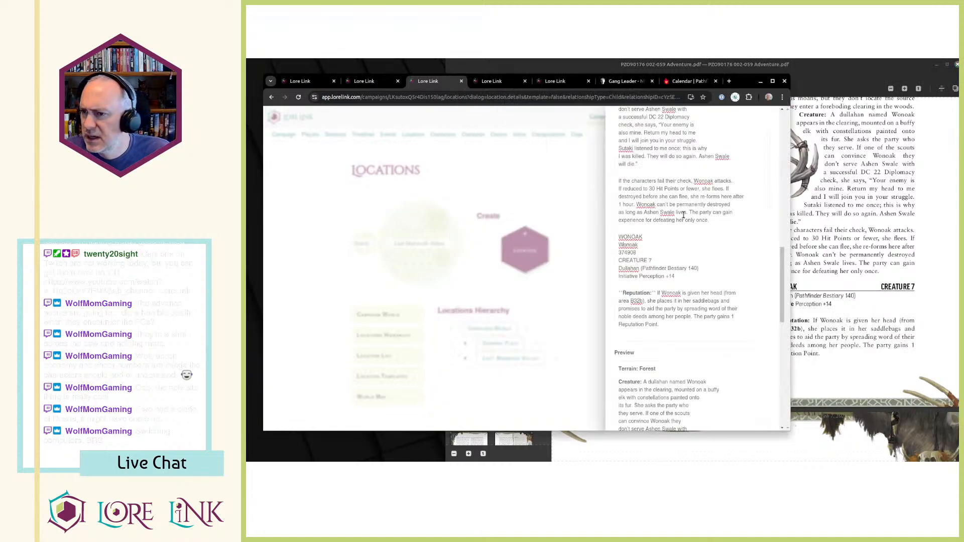
pyautogui.hotkey('shift', 'Down')
pyautogui.press('Delete')
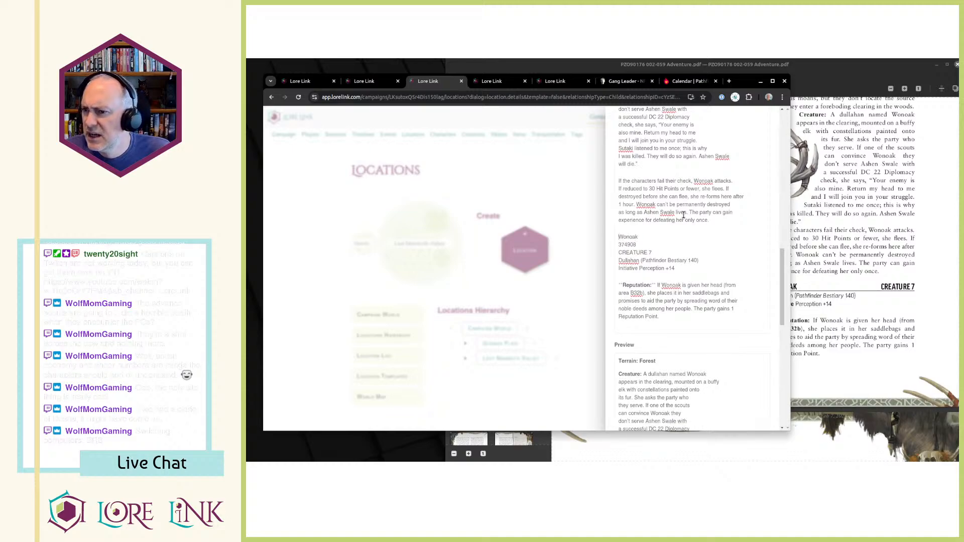
pyautogui.press('Down')
pyautogui.hotkey('shift', 'Down')
pyautogui.press('Delete')
pyautogui.press('BackSpace')
pyautogui.write('- CREATURE 7')
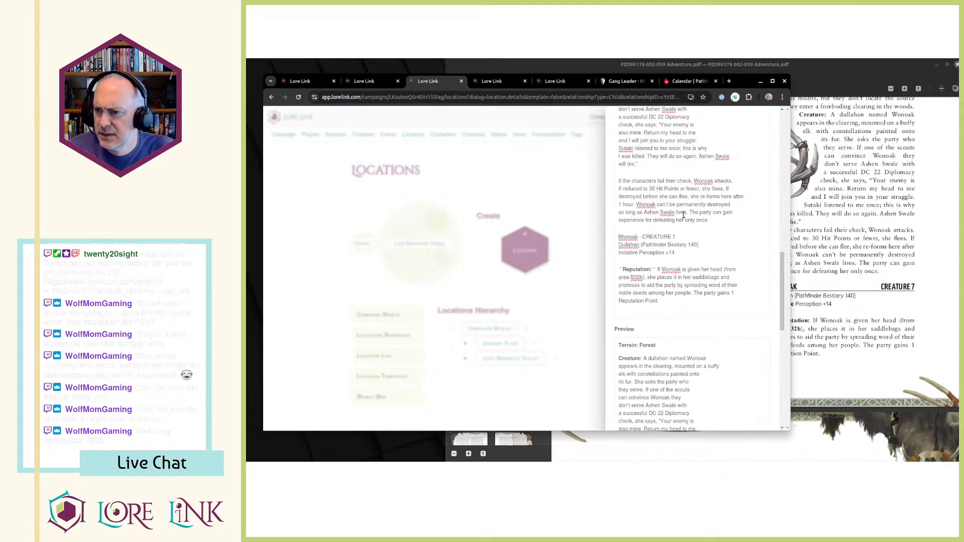
pyautogui.press('Home')
pyautogui.hotkey('ctrl', 'shift', 'Right')
pyautogui.hotkey('ctrl', 'b')
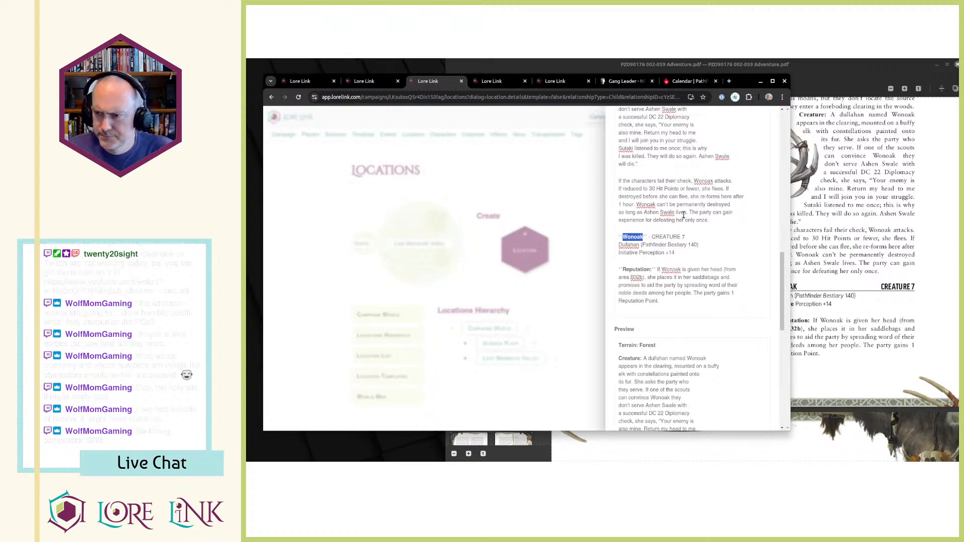
# Look up Dullahan on Archives of Nethys and open its monster page.
pyautogui.doubleClick(624, 245)
pyautogui.click(674, 83)
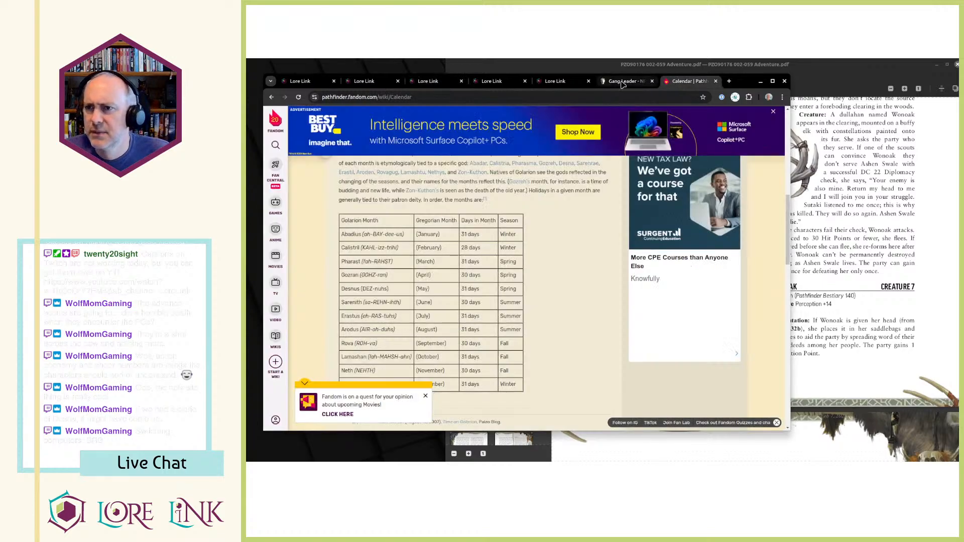
pyautogui.click(623, 84)
pyautogui.middleClick(529, 116)
pyautogui.click(501, 154)
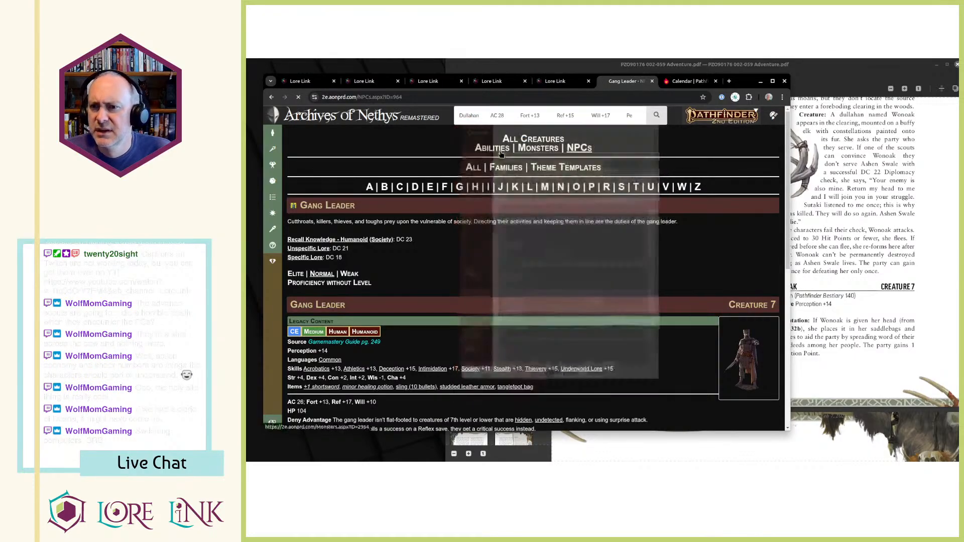
pyautogui.click(353, 84)
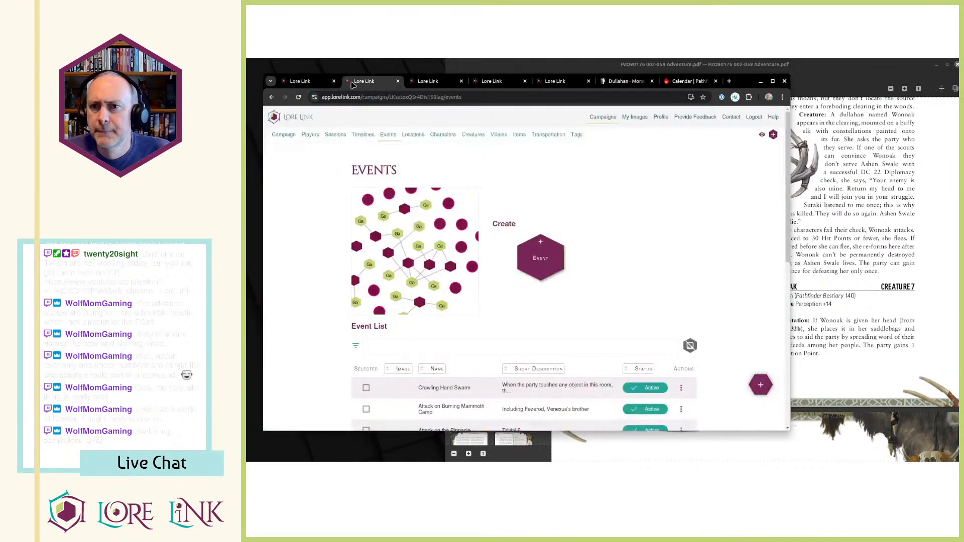
pyautogui.click(427, 81)
pyautogui.doubleClick(654, 247)
pyautogui.moveTo(654, 247); pyautogui.dragTo(697, 246)
pyautogui.click(652, 247)
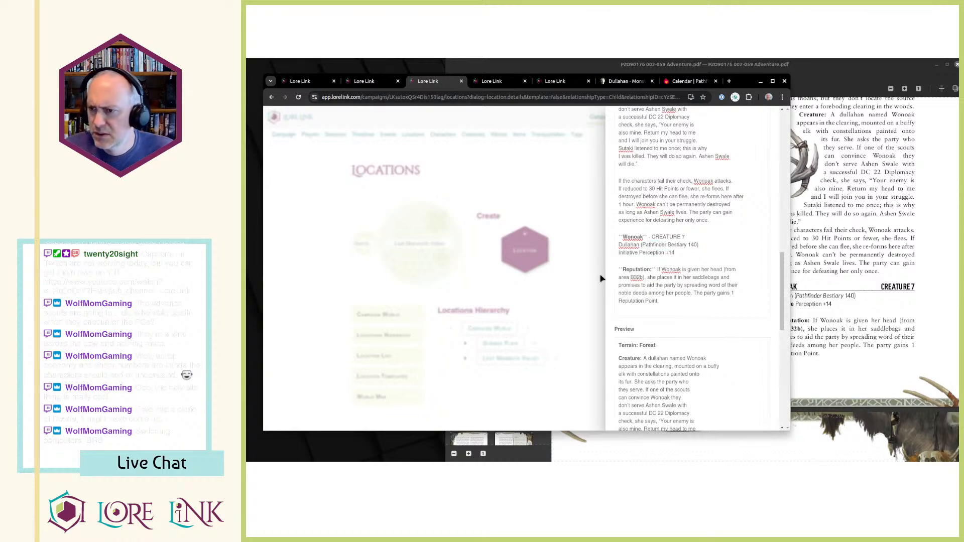
pyautogui.write('[')
pyautogui.write(']()')
pyautogui.hotkey('ctrl', 'v')
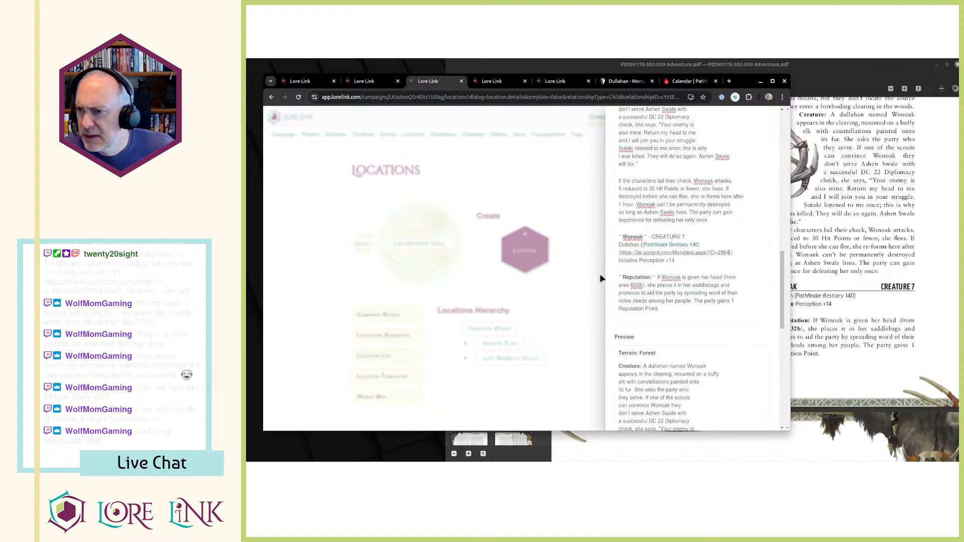
# Compare Wonoak's entry with the PDF and save the new B41 location.
pyautogui.click(892, 289)
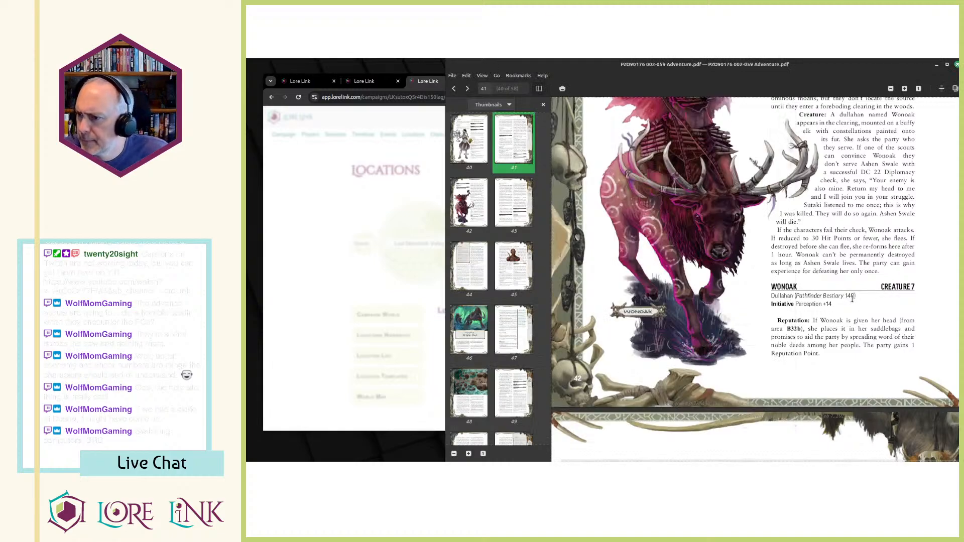
pyautogui.hotkey('alt', 'Tab')
pyautogui.scroll(5, 748, 355)
pyautogui.scroll(-5, 748, 355)
pyautogui.click(751, 406)
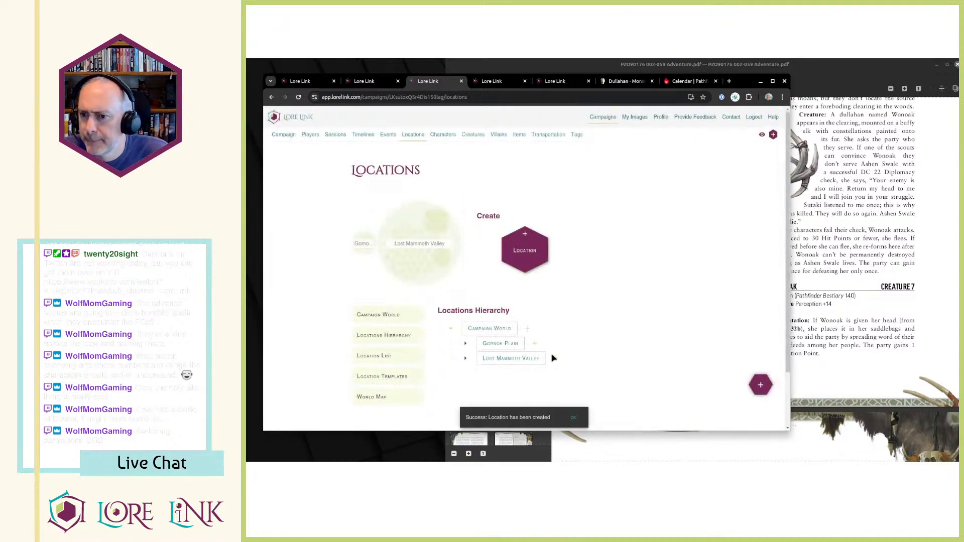
# Open B41 - Ominous Clearing from the Lost Mammoth Valley hierarchy, tag it with Reputation, and close its page.
pyautogui.click(465, 358)
pyautogui.scroll(-5, 551, 301)
pyautogui.scroll(-3, 551, 301)
pyautogui.middleClick(539, 315)
pyautogui.hotkey('ctrl', 'Tab')
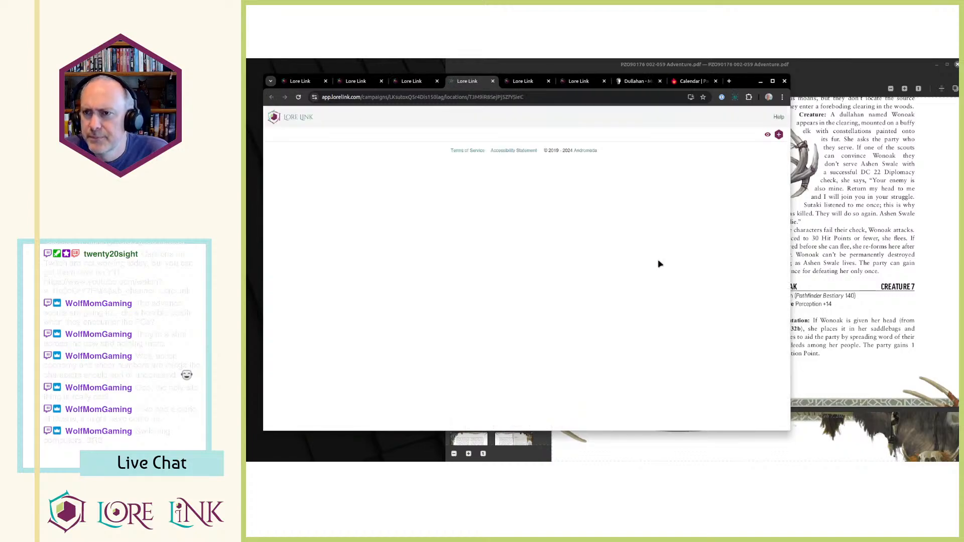
pyautogui.click(587, 163)
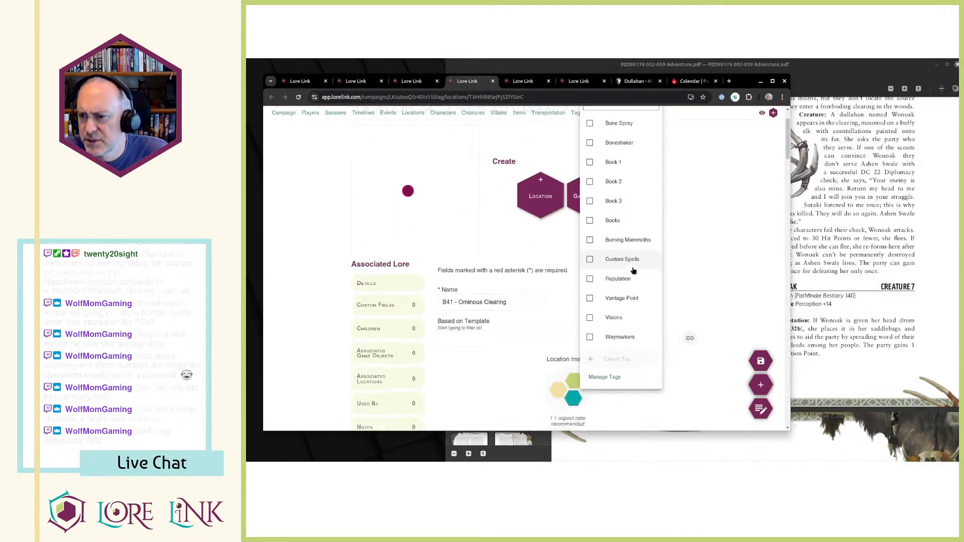
pyautogui.click(861, 257)
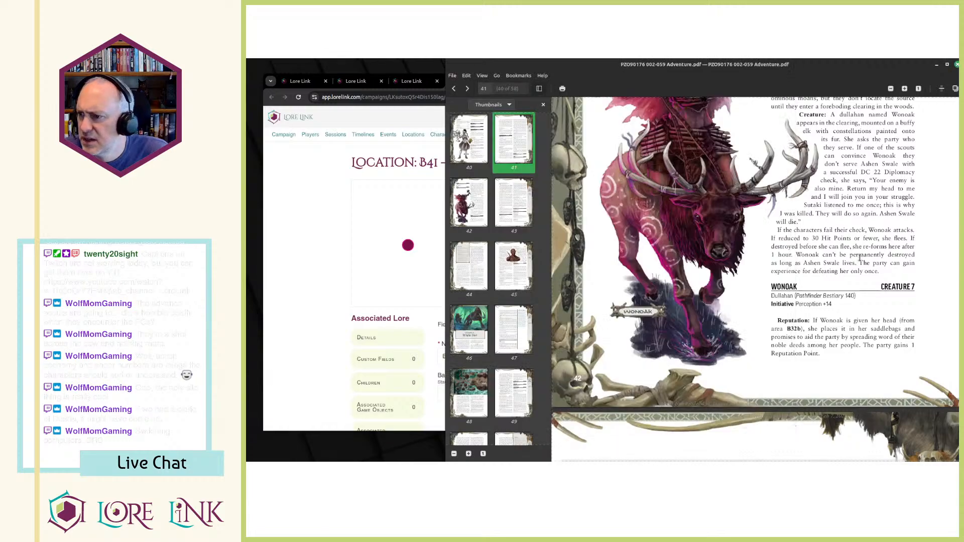
pyautogui.scroll(-5, 860, 258)
pyautogui.hotkey('alt', 'Tab')
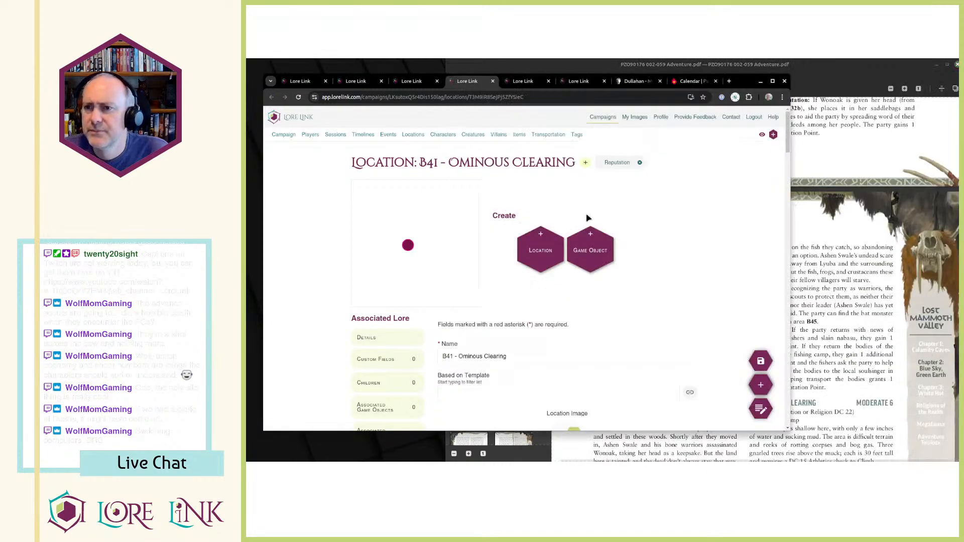
pyautogui.hotkey('ctrl', 'w')
# Add a hotspot for "B41 - Ominous Clearing" at the B41 label on the Lost Mammoth Valley map.
pyautogui.hotkey('alt', 'Tab')
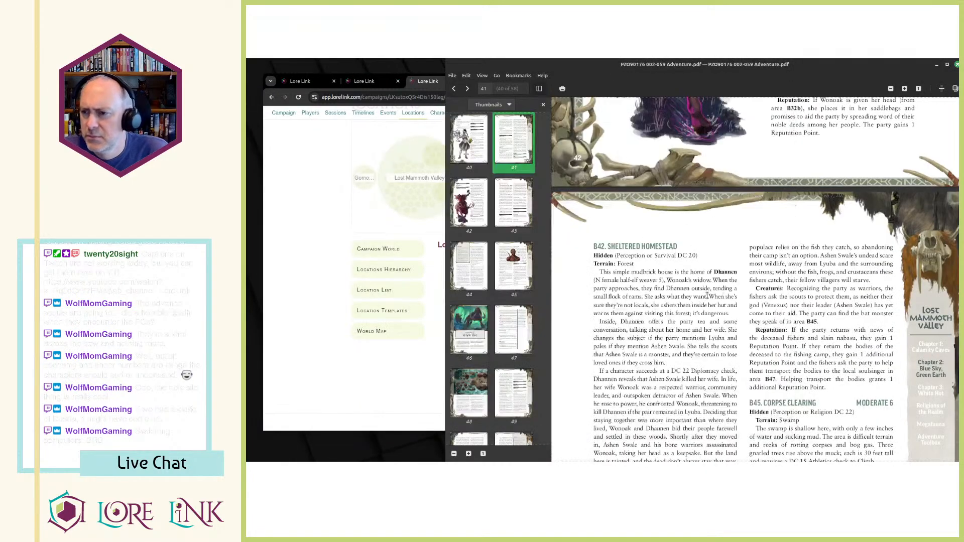
pyautogui.hotkey('alt', 'Tab')
pyautogui.hotkey('ctrl', 'Tab')
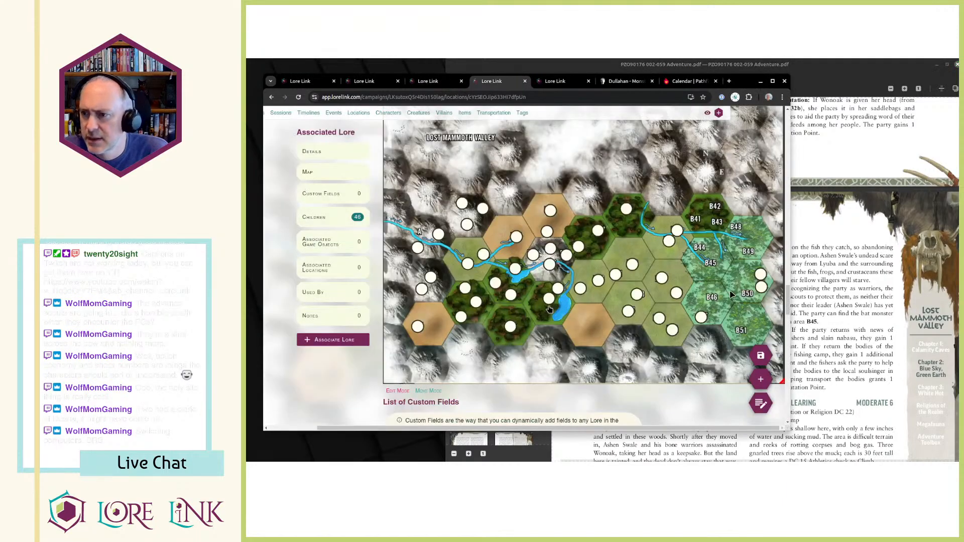
pyautogui.click(696, 221)
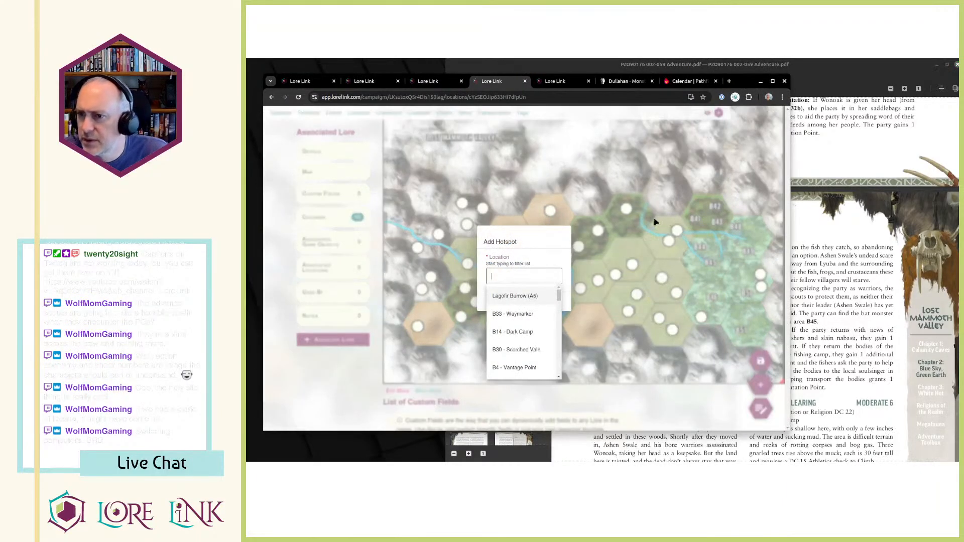
pyautogui.write('b41')
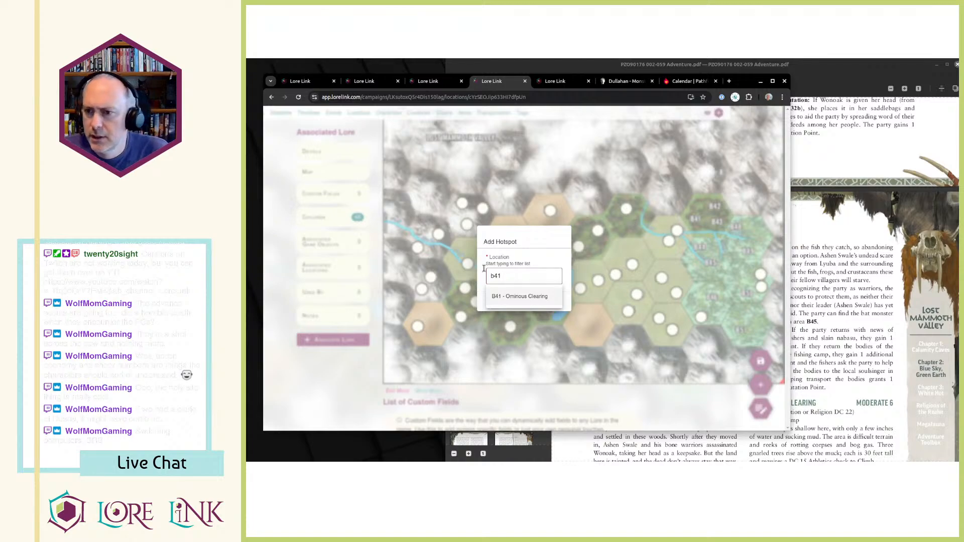
pyautogui.click(511, 298)
pyautogui.click(497, 302)
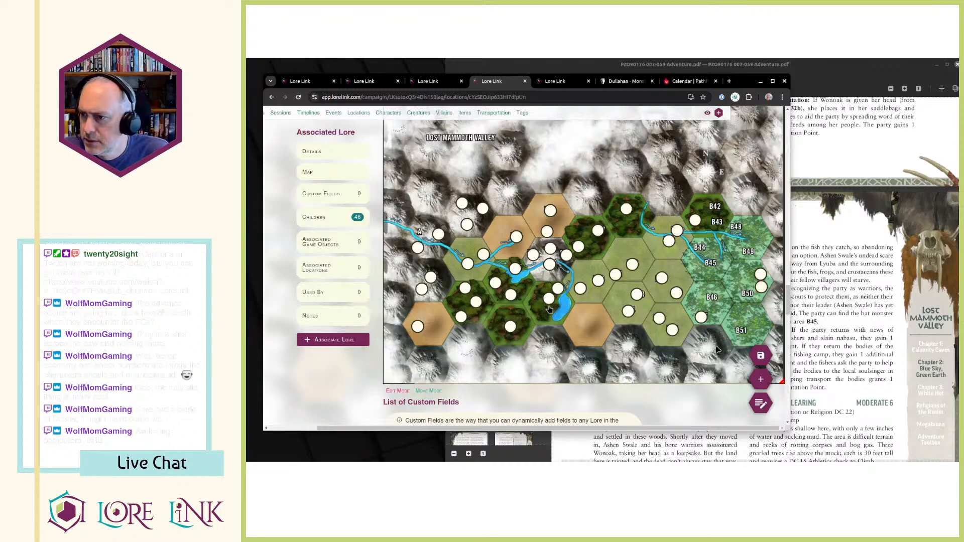
# Start a new child location under Lost Mammoth Valley and name it "B42 - Sheltered Homestead".
pyautogui.hotkey('alt', 'Tab')
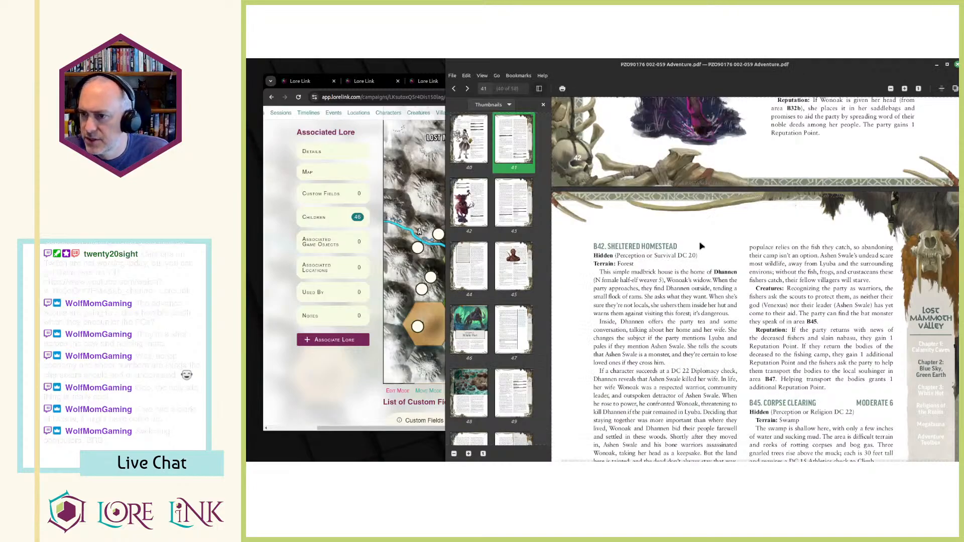
pyautogui.scroll(-1, 702, 246)
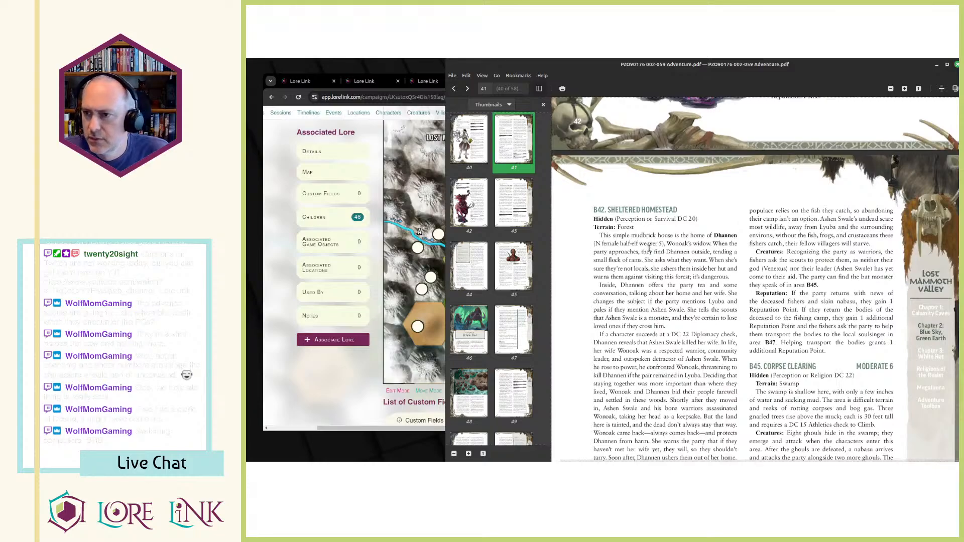
pyautogui.hotkey('alt', 'Tab')
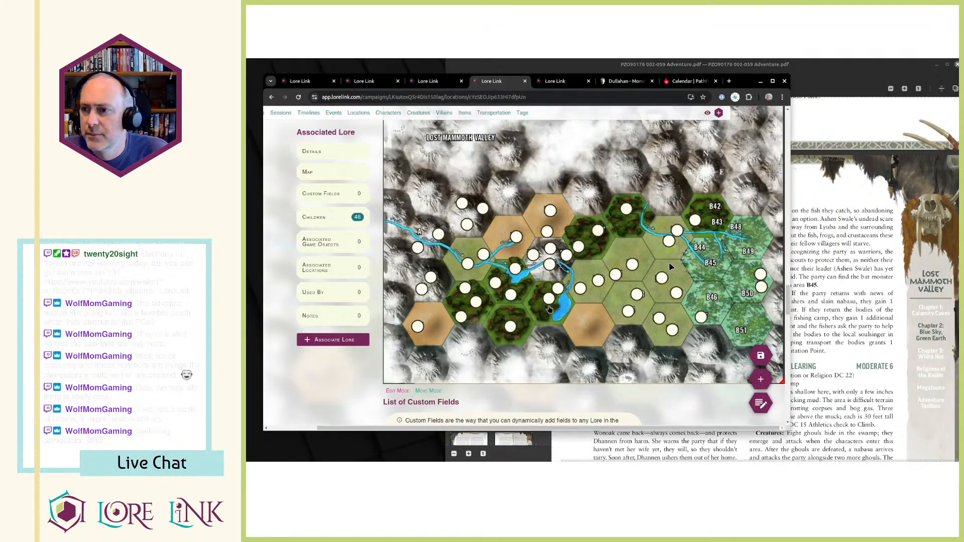
pyautogui.hotkey('ctrl', 'pageup')
pyautogui.hotkey('ctrl', 'pagedown')
pyautogui.hotkey('ctrl', 'pageup')
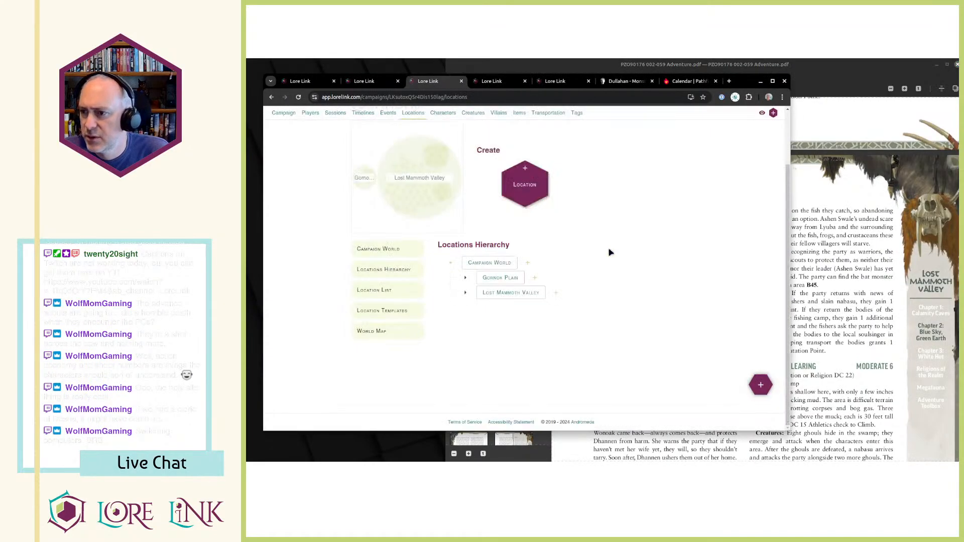
pyautogui.click(556, 293)
pyautogui.click(640, 168)
pyautogui.write('B42 -')
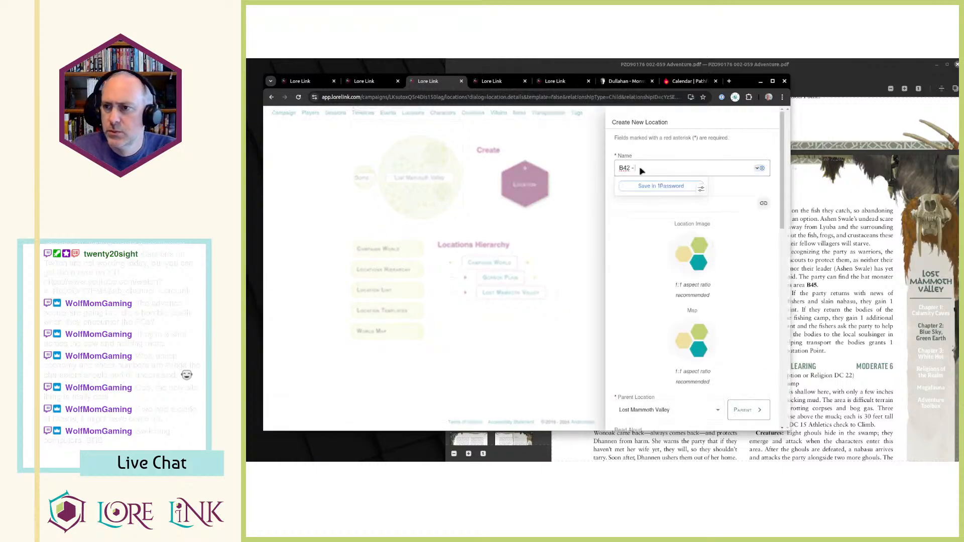
pyautogui.hotkey('alt', 'Tab')
pyautogui.hotkey('alt', 'Tab')
pyautogui.press('BackSpace')
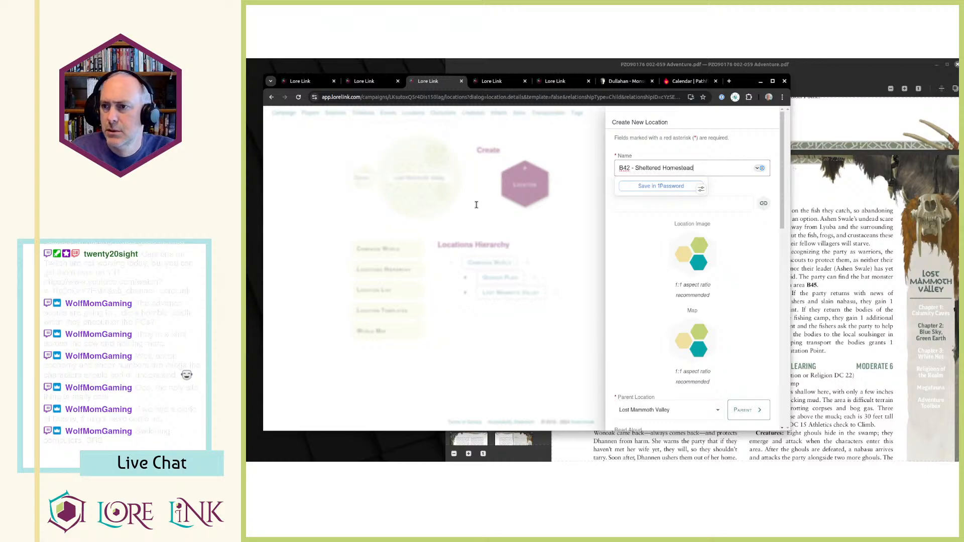
# Copy B42's "Hidden (Perception or Survival DC 20)" line from the PDF into Read Aloud.
pyautogui.hotkey('alt', 'Tab')
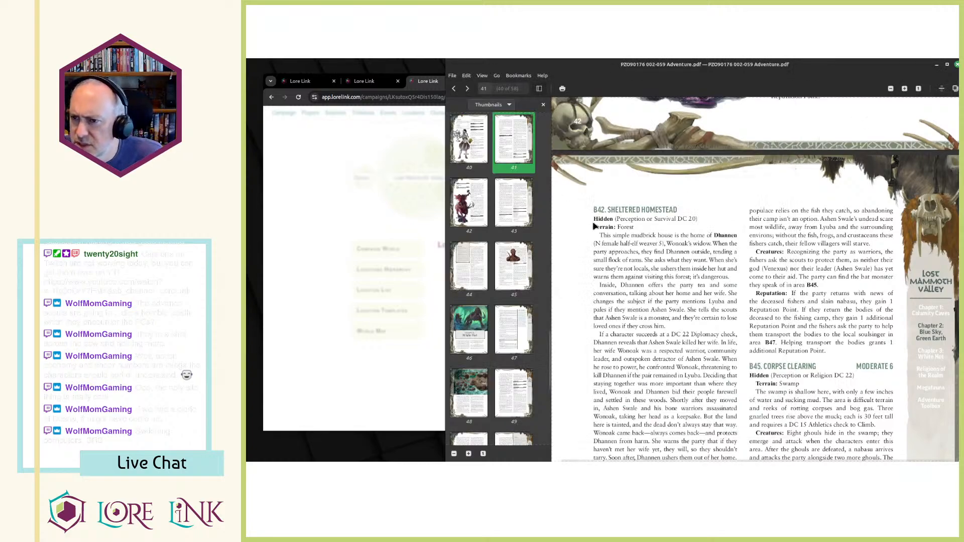
pyautogui.moveTo(698, 219); pyautogui.dragTo(588, 221)
pyautogui.hotkey('ctrl', 'c')
pyautogui.hotkey('alt', 'Tab')
pyautogui.scroll(-5, 643, 264)
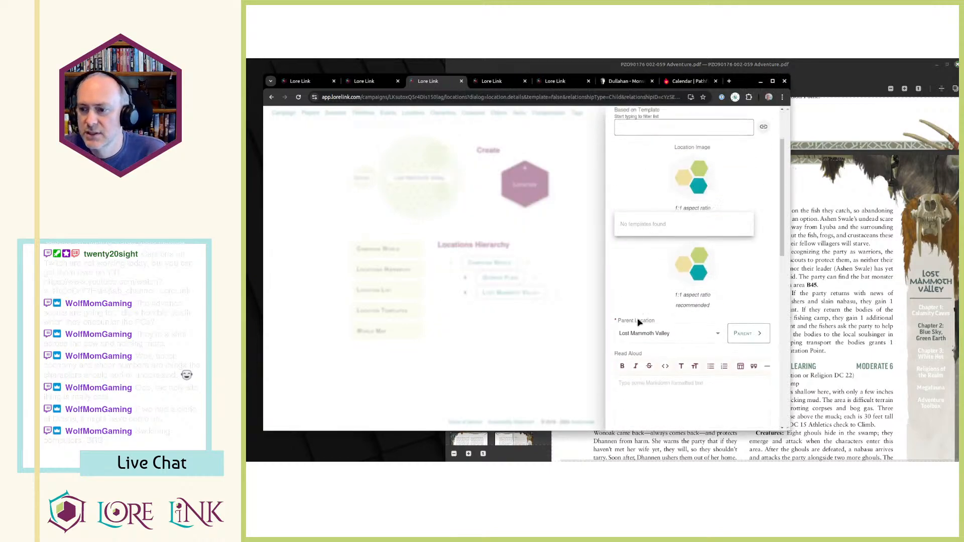
pyautogui.click(643, 265)
pyautogui.hotkey('ctrl', 'v')
pyautogui.press('Tab')
# Copy B42's text from "Terrain: Forest" through the end of the entry from the PDF into the Description.
pyautogui.click(803, 258)
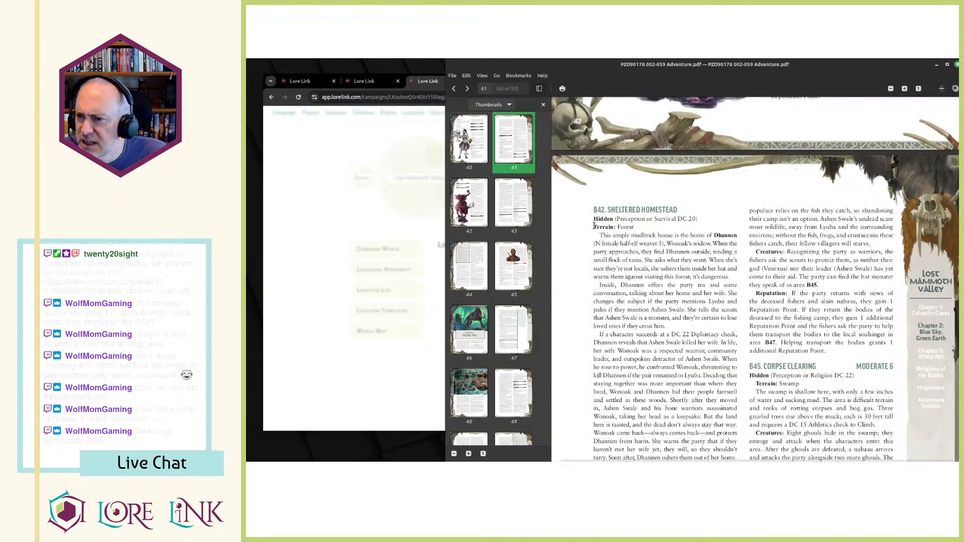
pyautogui.moveTo(613, 243); pyautogui.dragTo(739, 347)
pyautogui.scroll(-3, 676, 335)
pyautogui.click(391, 206)
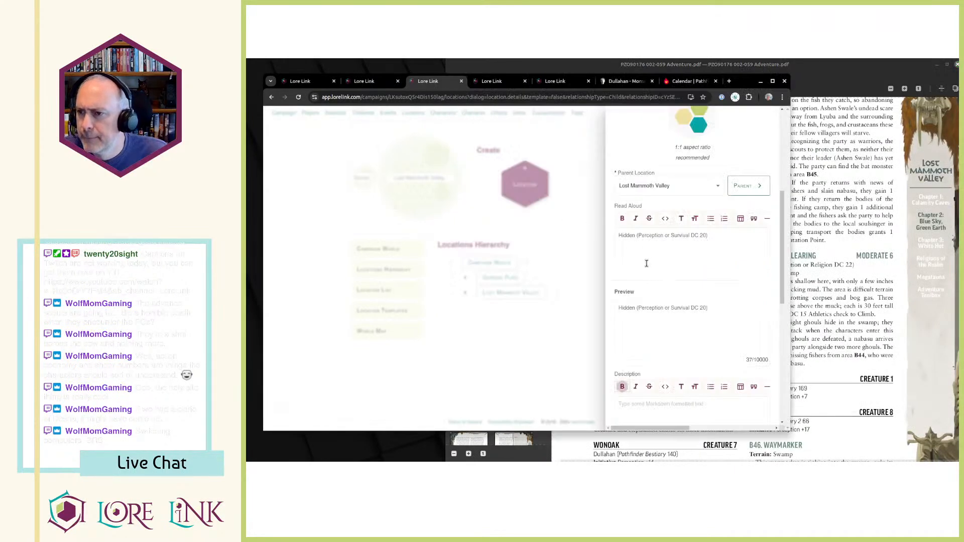
pyautogui.scroll(-2, 733, 240)
pyautogui.click(647, 333)
pyautogui.hotkey('ctrl', 'v')
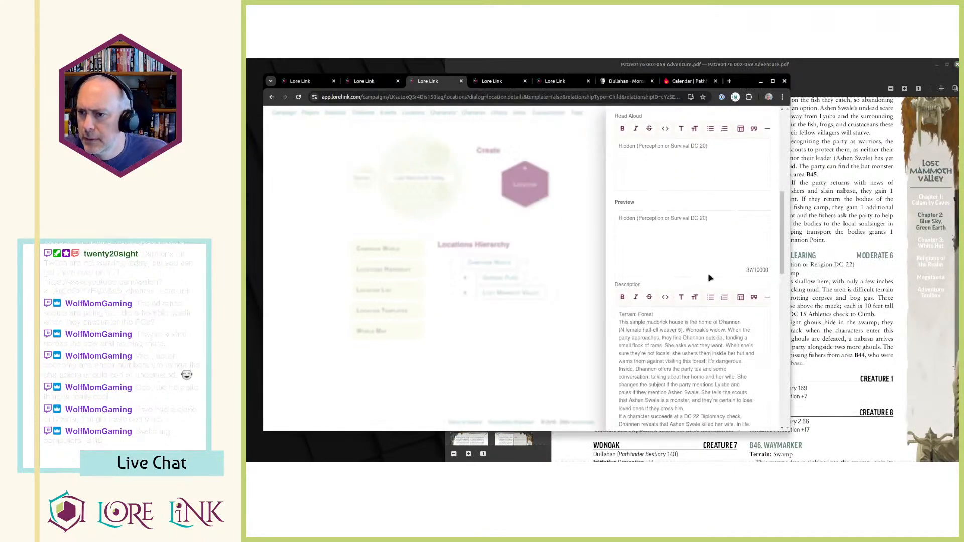
# Bold the word "Hidden" in the Read Aloud text.
pyautogui.tripleClick(670, 148)
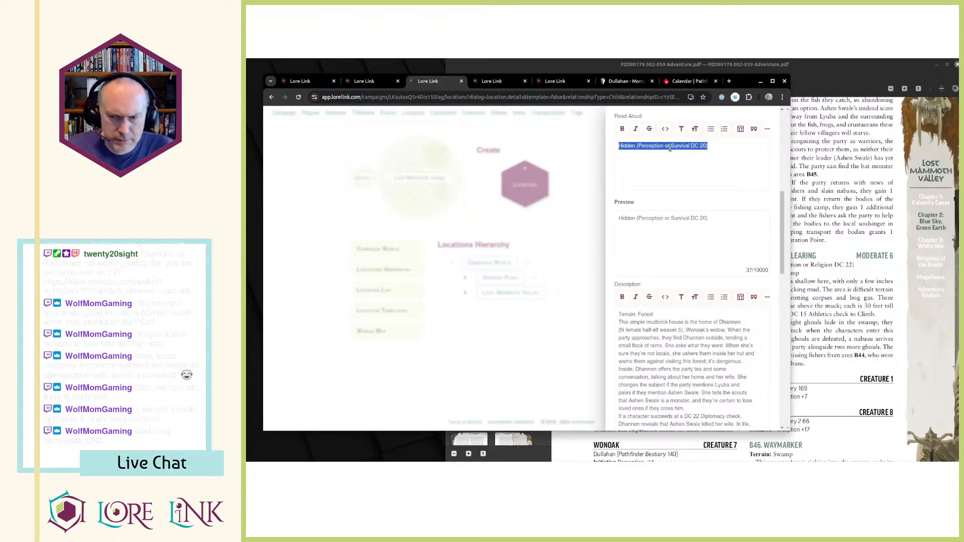
pyautogui.press('Home')
pyautogui.hotkey('ctrl', 'shift', 'Right')
pyautogui.hotkey('ctrl', 'b')
# Bold "Terrain: Forest" in the Description and add blank lines below it and before the "If a character succeeds" paragraph.
pyautogui.click(683, 312)
pyautogui.click(684, 313)
pyautogui.press('Return')
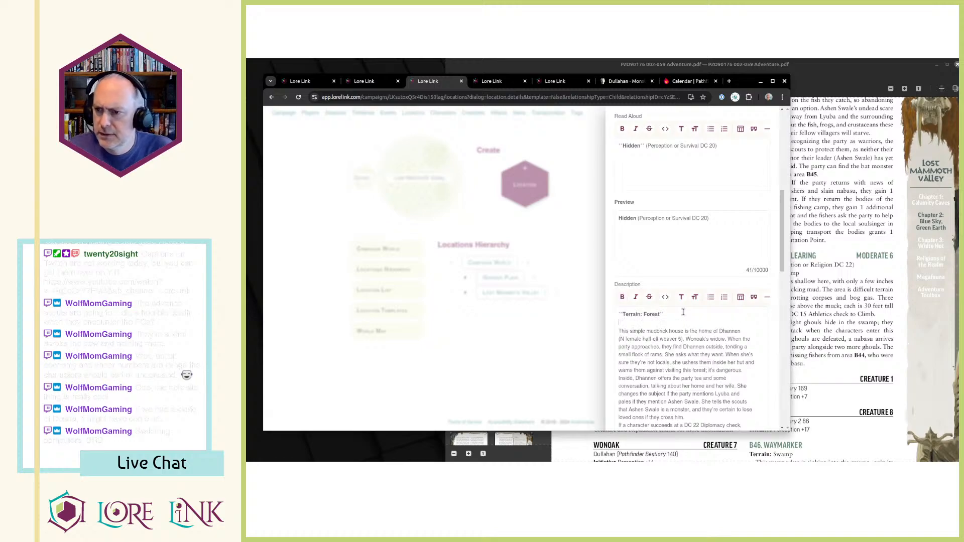
pyautogui.scroll(-2, 837, 325)
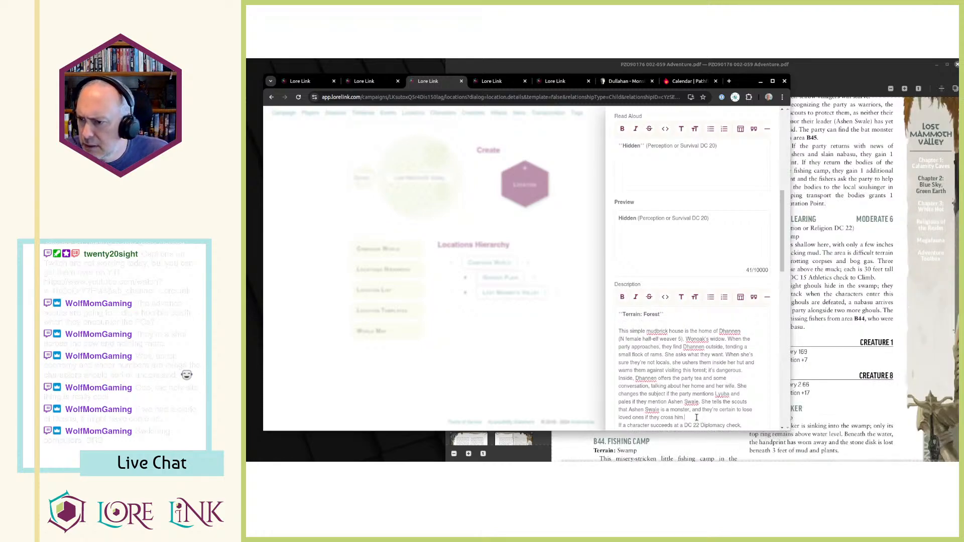
pyautogui.press('Return')
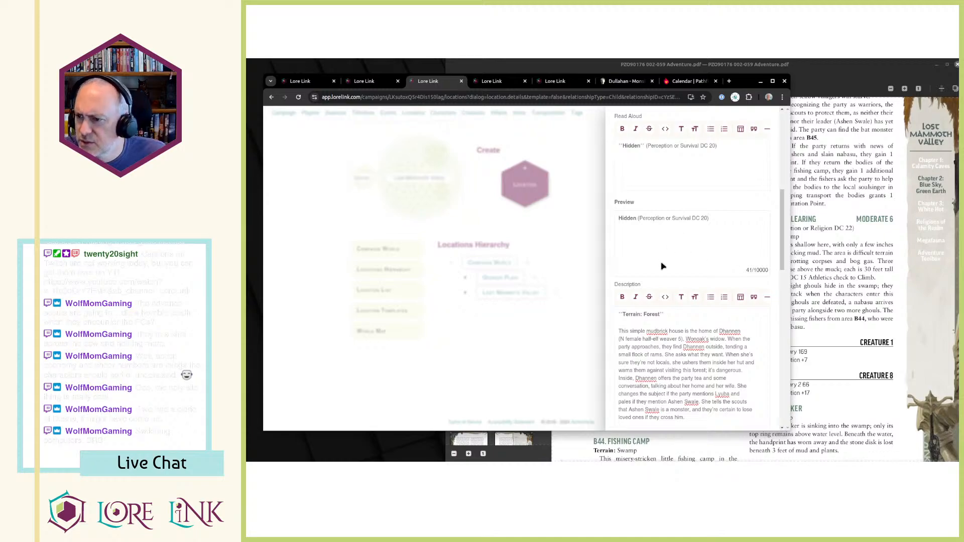
# Check B42's Description against the PDF's Sheltered Homestead entry and reread Wonoak's entry on the preceding page.
pyautogui.scroll(-3, 745, 237)
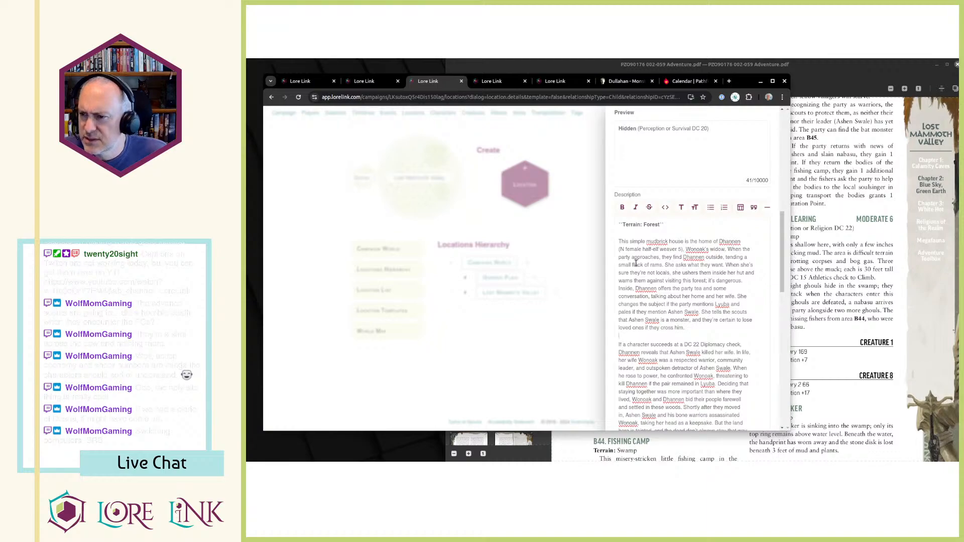
pyautogui.scroll(-3, 648, 271)
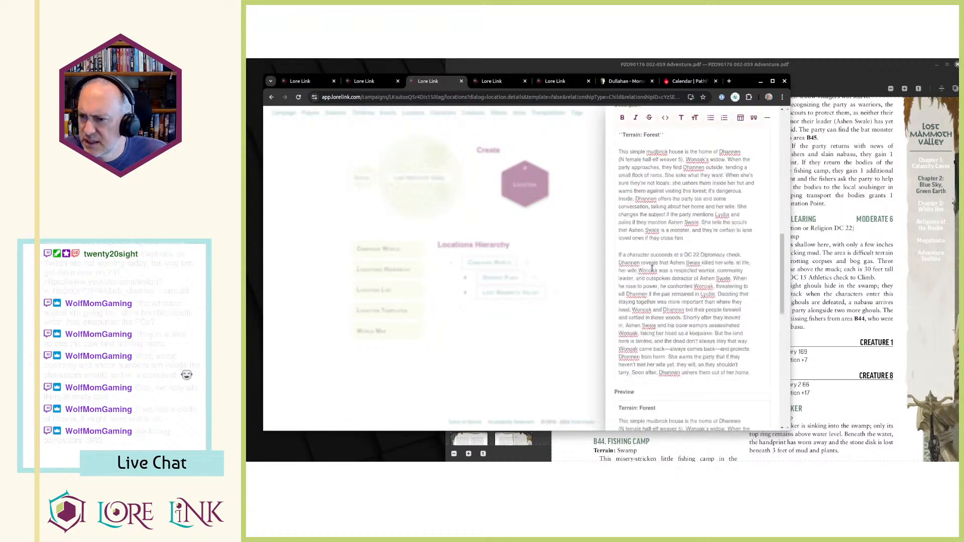
pyautogui.hotkey('alt', 'Tab')
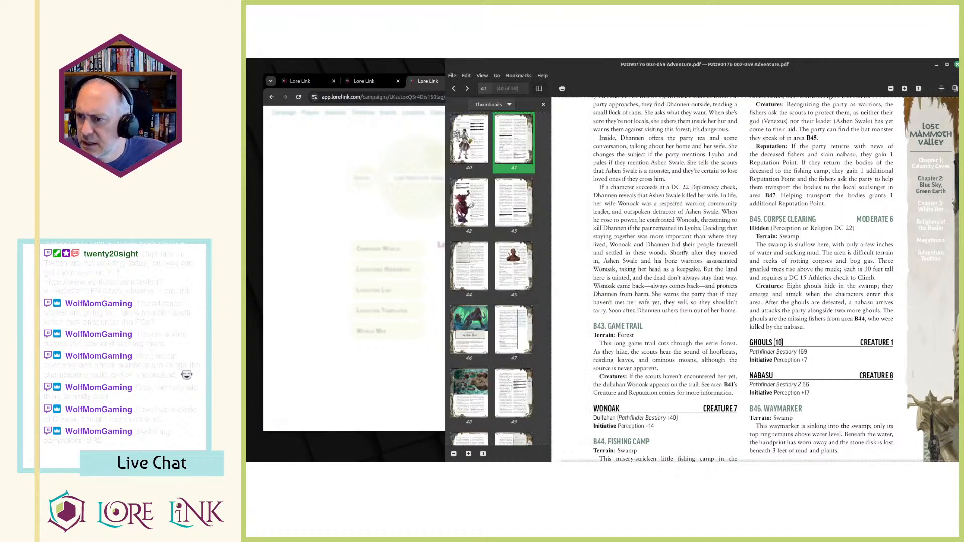
pyautogui.scroll(1, 686, 257)
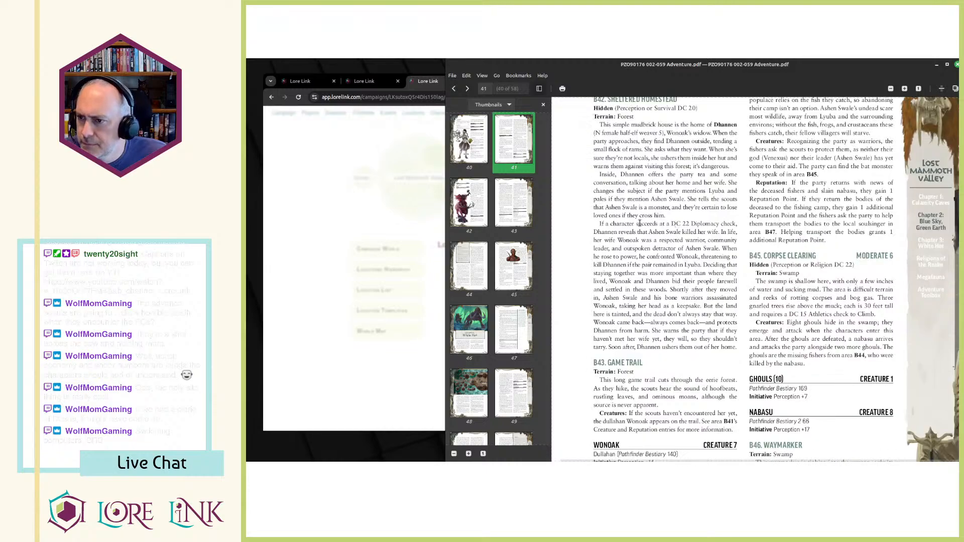
pyautogui.moveTo(637, 226); pyautogui.dragTo(666, 312)
pyautogui.moveTo(646, 273); pyautogui.dragTo(743, 351)
pyautogui.click(744, 353)
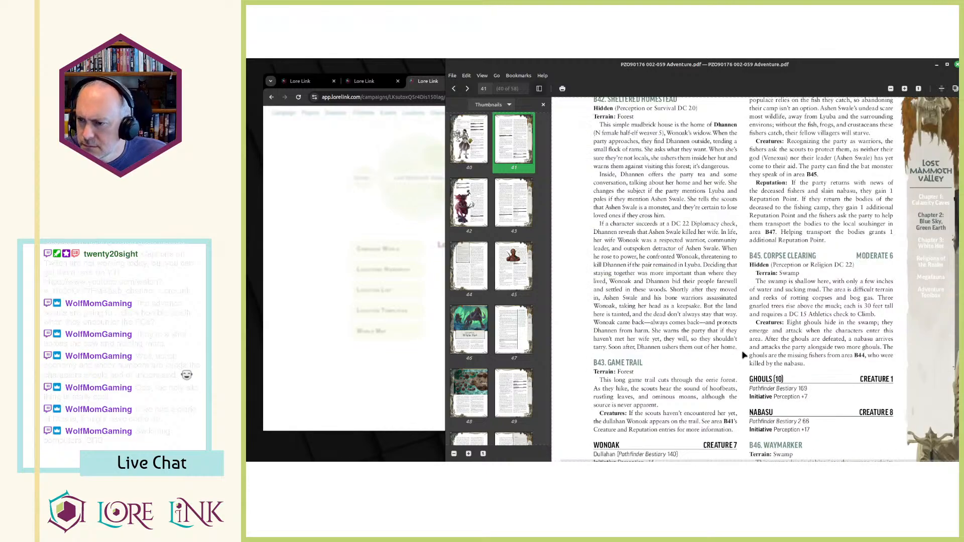
pyautogui.moveTo(648, 306)
pyautogui.mouseDown()
pyautogui.moveTo(738, 351)
pyautogui.moveTo(649, 306)
pyautogui.mouseUp()
pyautogui.click(642, 287)
pyautogui.scroll(8, 643, 289)
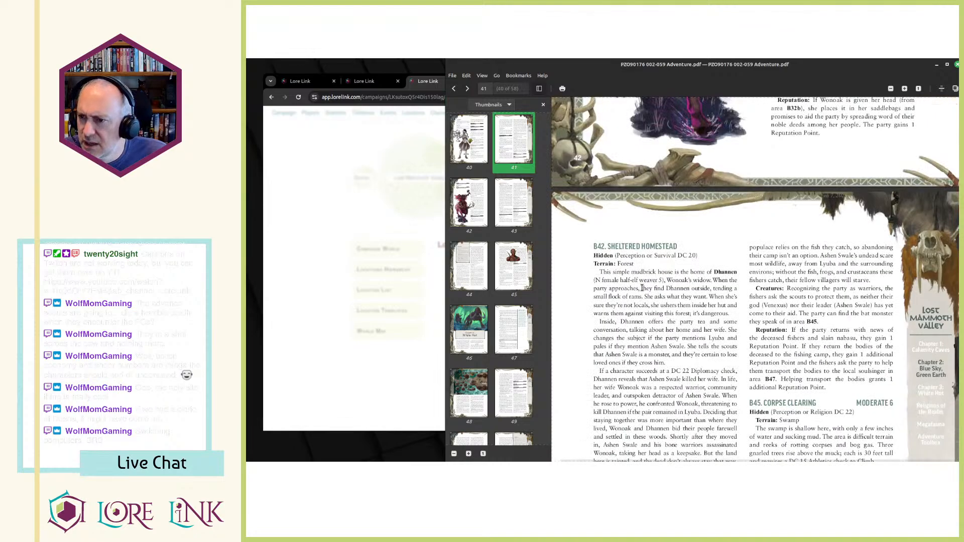
pyautogui.scroll(5, 644, 291)
pyautogui.scroll(-6, 644, 292)
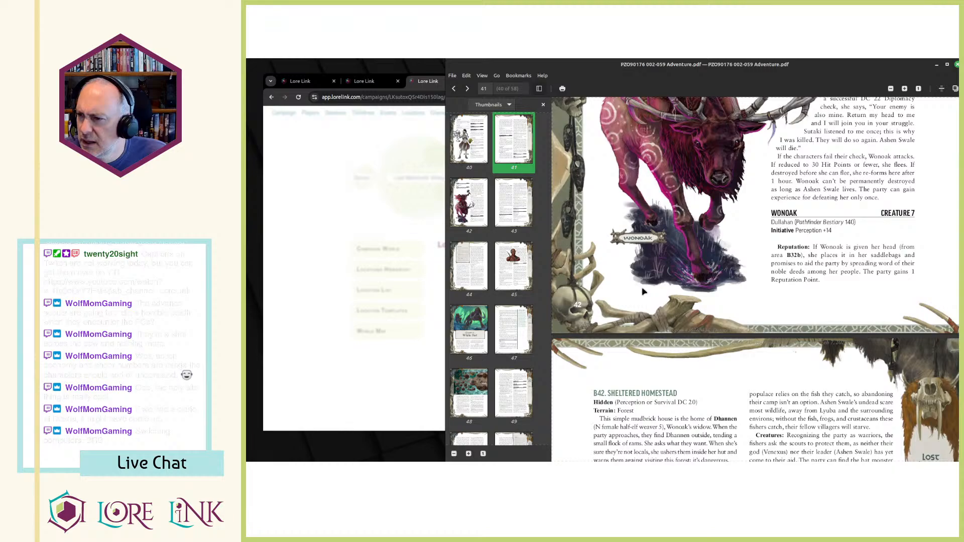
pyautogui.scroll(-6, 644, 292)
# Save the new B42 - Sheltered Homestead location.
pyautogui.hotkey('alt', 'Tab')
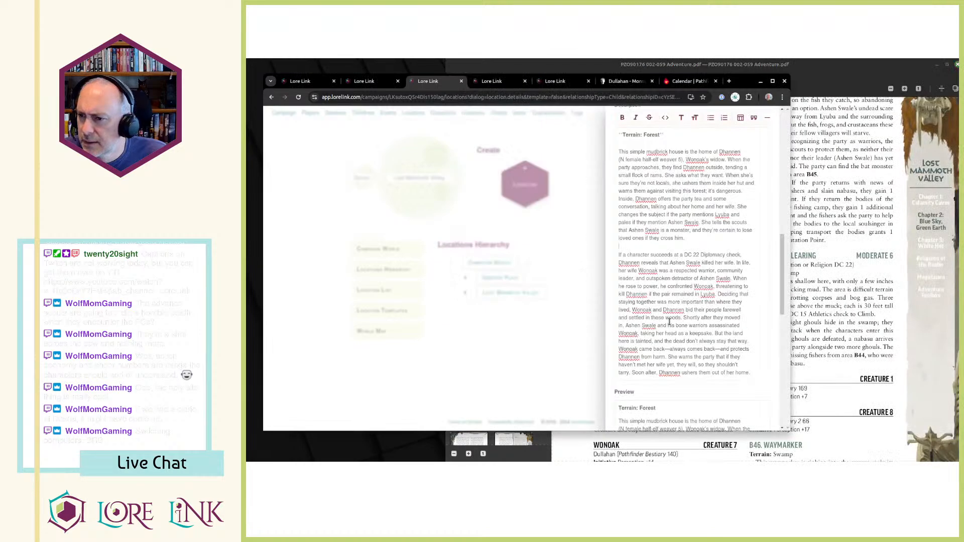
pyautogui.scroll(-6, 693, 331)
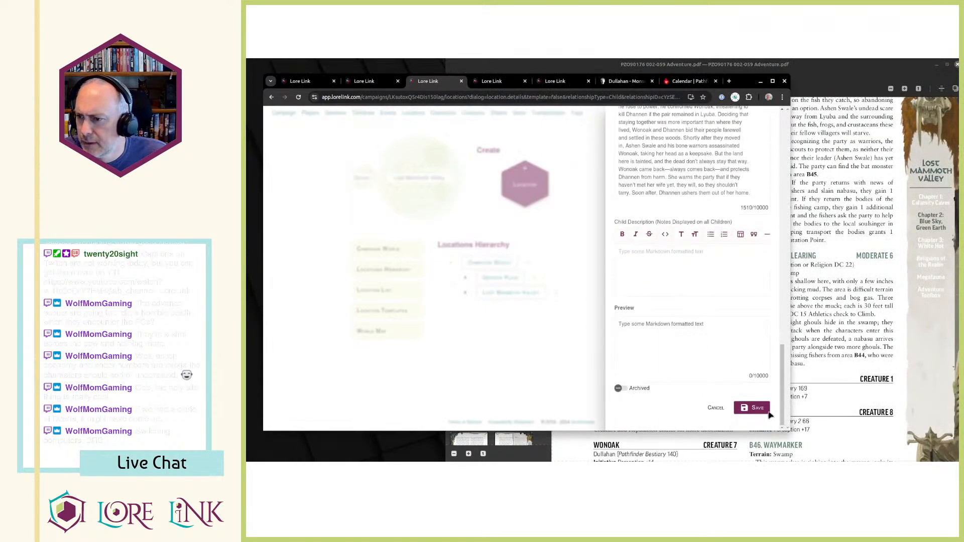
pyautogui.click(752, 408)
# Start another child location under Lost Mammoth Valley and name it "B43 - Game Trail", following the PDF heading.
pyautogui.hotkey('alt', 'Tab')
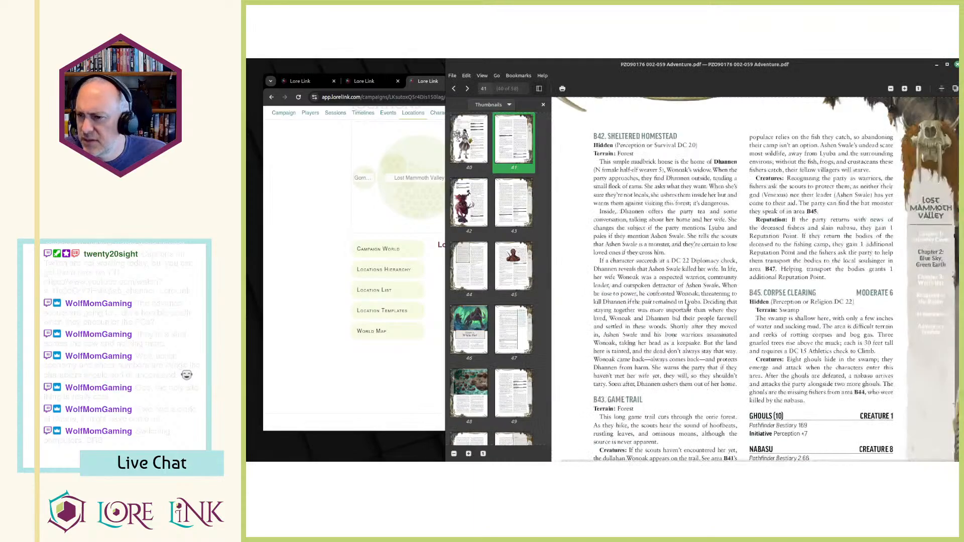
pyautogui.hotkey('alt', 'Tab')
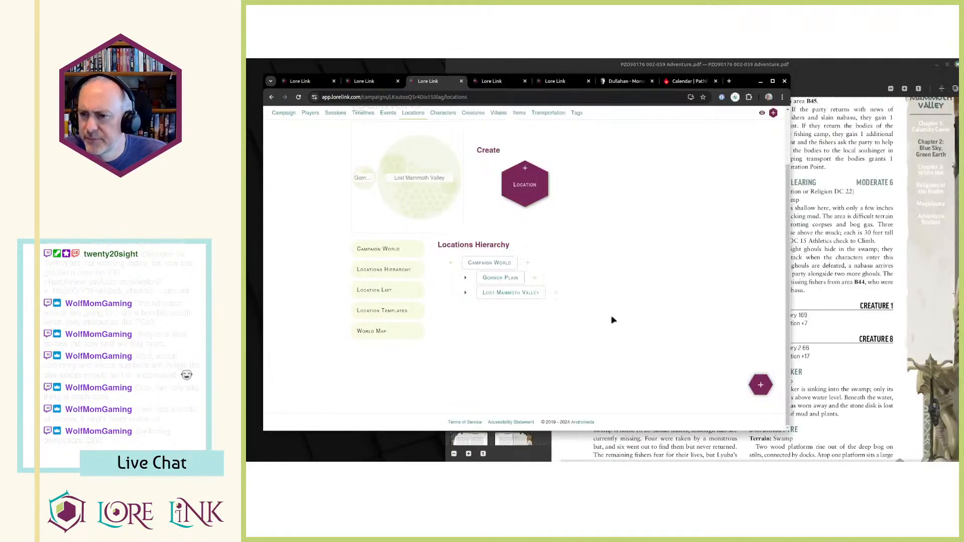
pyautogui.click(556, 292)
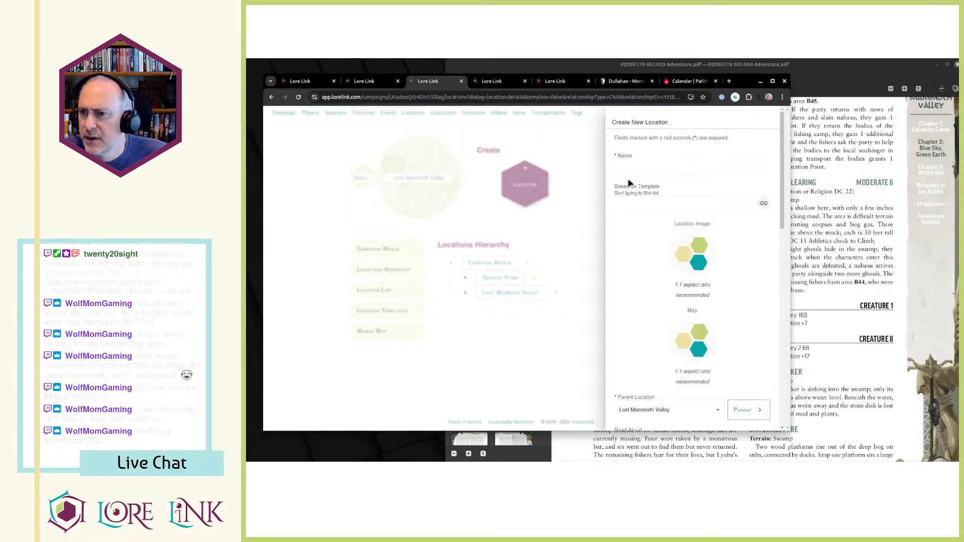
pyautogui.click(627, 164)
pyautogui.write('B4')
pyautogui.hotkey('alt', 'Tab')
pyautogui.hotkey('alt', 'Tab')
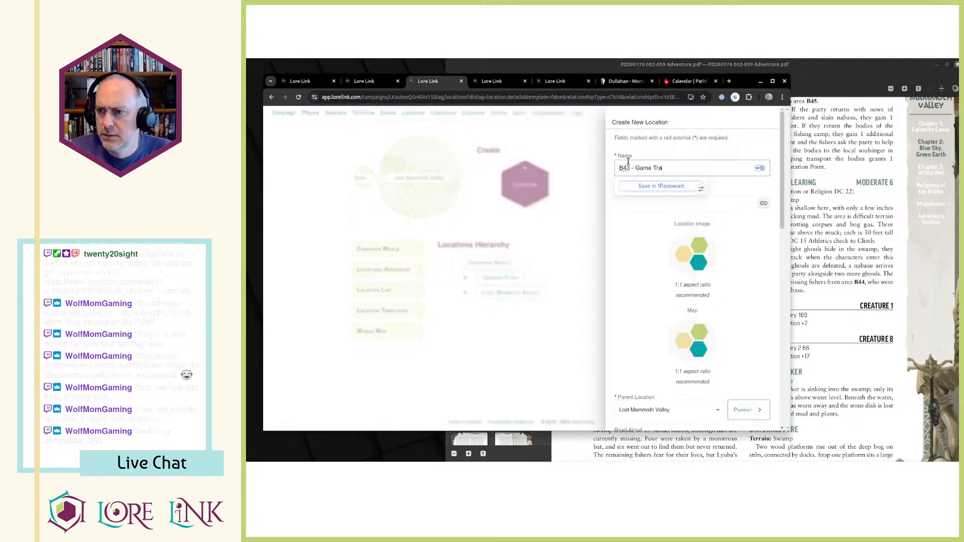
# Copy B43's text from "Terrain: Forest" through Wonoak's "Initiative Perception +14" line from the PDF into the Description.
pyautogui.hotkey('alt', 'Tab')
pyautogui.moveTo(595, 297); pyautogui.dragTo(662, 395)
pyautogui.hotkey('ctrl', 'c')
pyautogui.hotkey('alt', 'Tab')
pyautogui.scroll(-8, 677, 322)
pyautogui.click(653, 298)
pyautogui.hotkey('ctrl', 'v')
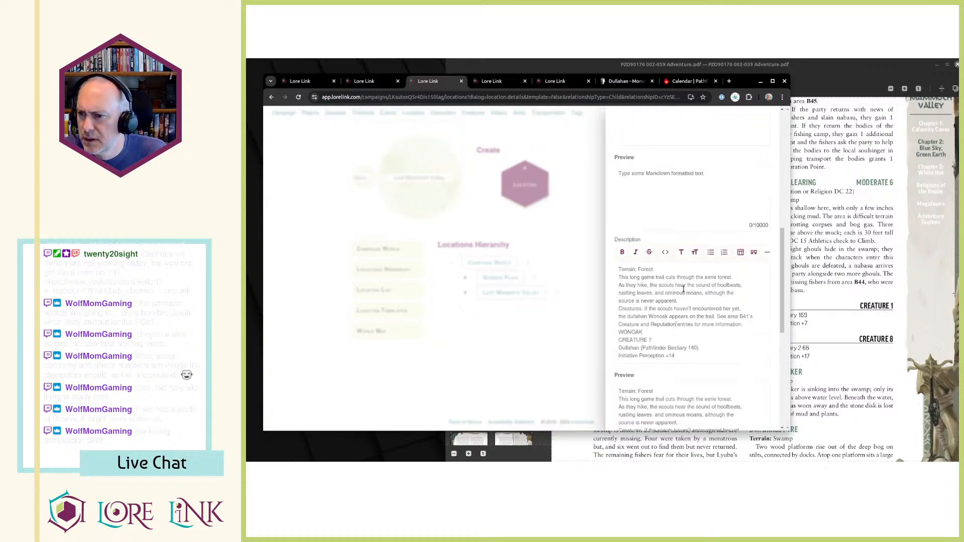
# Bold "Terrain: Forest" and "Creatures:" in B43's Description and insert a blank line before the Creatures paragraph.
pyautogui.hotkey('ctrl', 'Home')
pyautogui.hotkey('shift', 'End')
pyautogui.hotkey('ctrl', 'b')
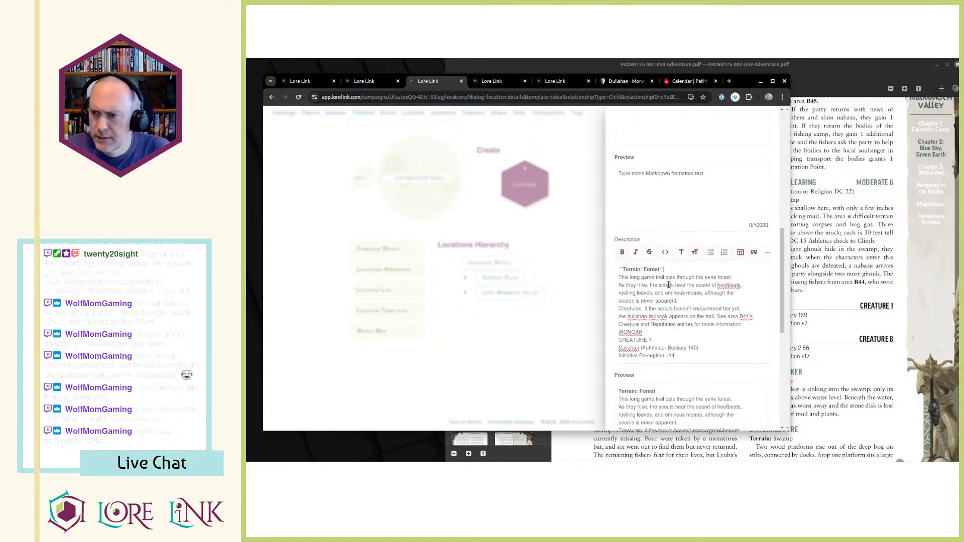
pyautogui.press('End')
pyautogui.press('Return')
pyautogui.press('Down')
pyautogui.hotkey('ctrl', 'shift', 'Right')
pyautogui.hotkey('ctrl', 'b')
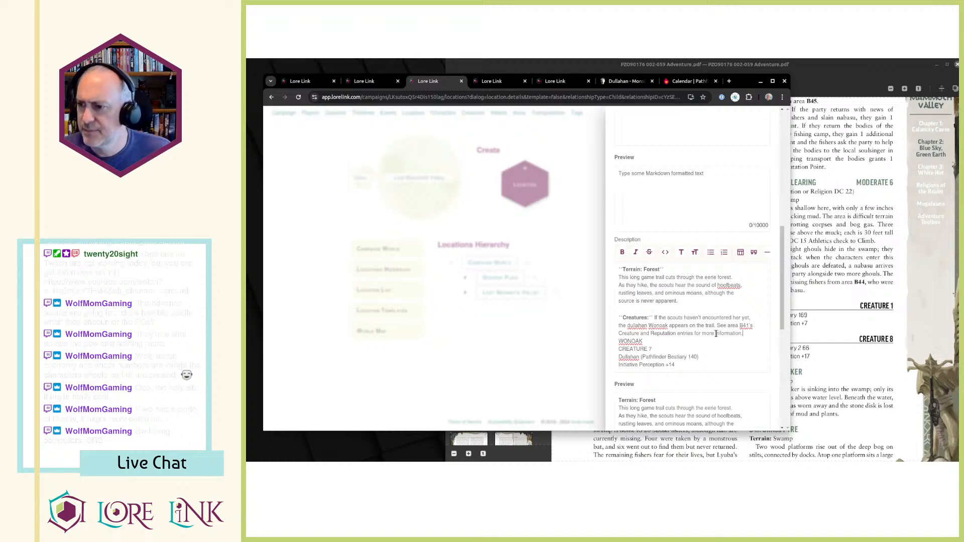
# Replace the separate WONOAK and CREATURE 7 lines with "Wonoak - Creature 7", set off from the Creatures paragraph by a blank line.
pyautogui.press('Return')
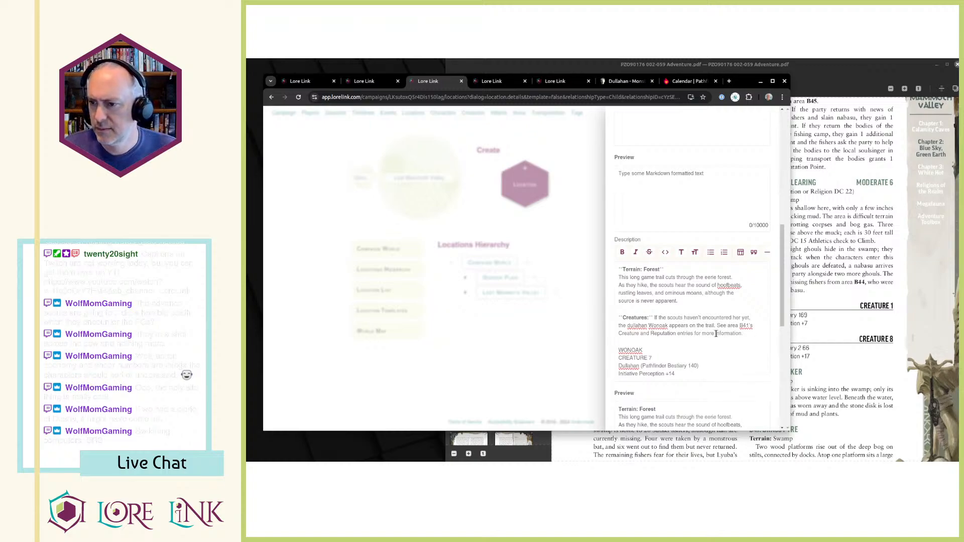
pyautogui.press('Return')
pyautogui.write('Wo')
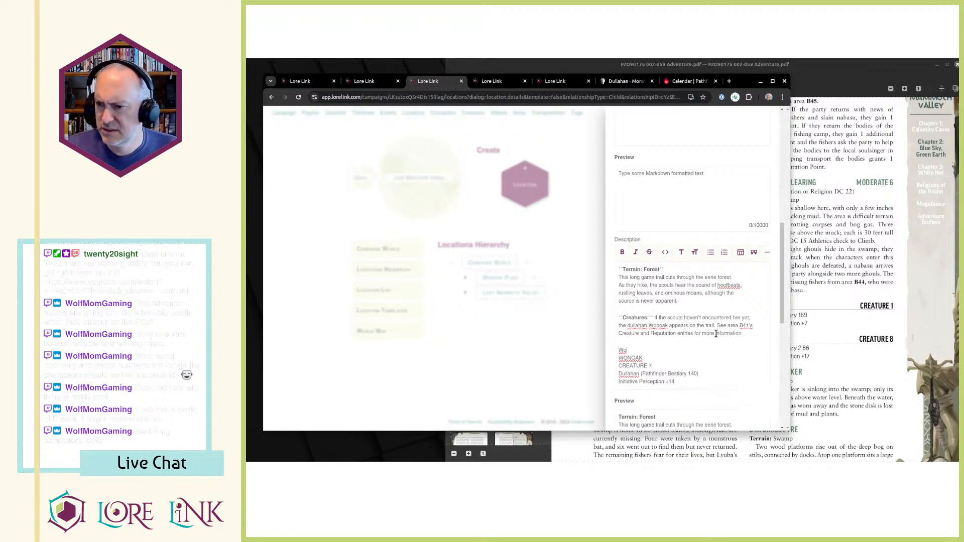
pyautogui.write('noak - Creature ')
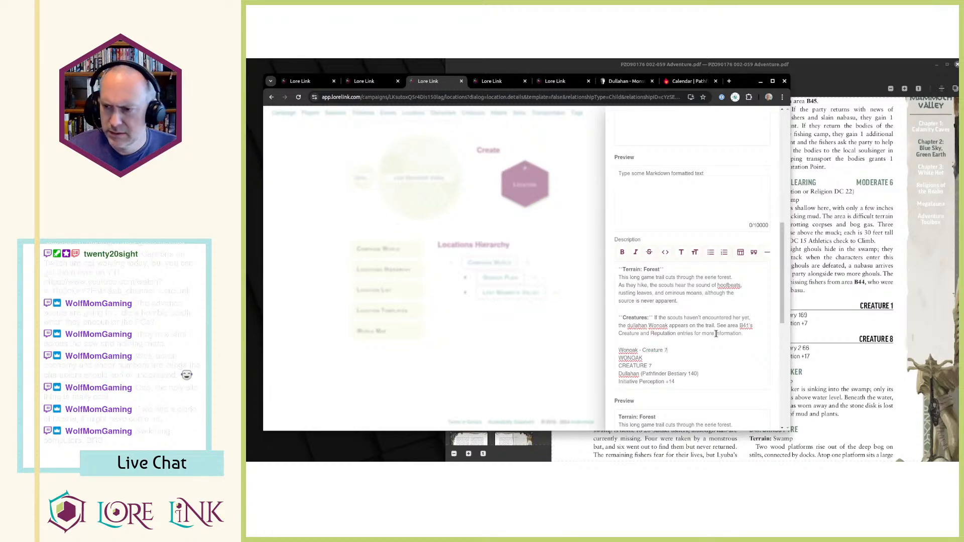
pyautogui.write('7')
pyautogui.hotkey('shift', 'Down')
pyautogui.hotkey('shift', 'Down')
pyautogui.press('BackSpace')
# Bold the name "Wonoak" in the "Wonoak - Creature 7" line of B43's Description.
pyautogui.press('Home')
pyautogui.hotkey('ctrl', 'shift', 'Right')
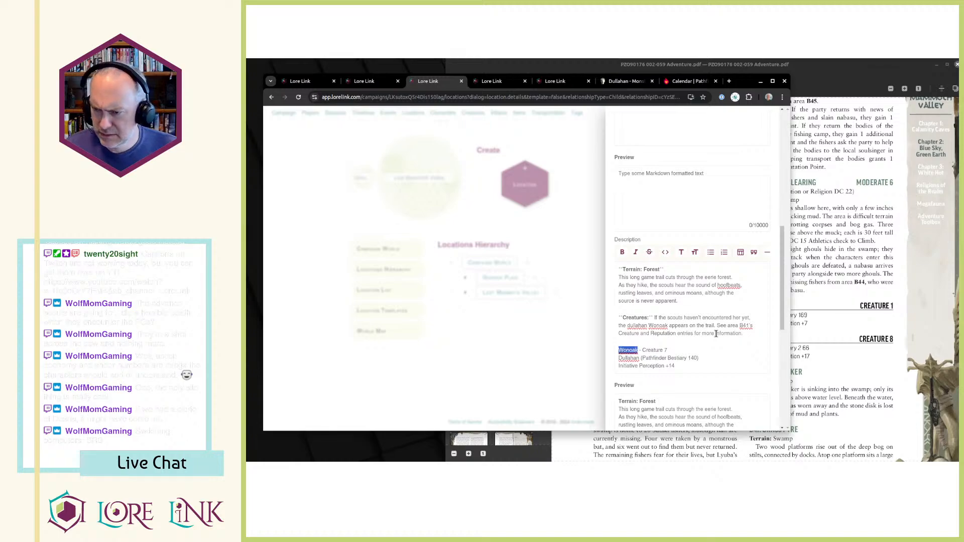
pyautogui.hotkey('ctrl', 'b')
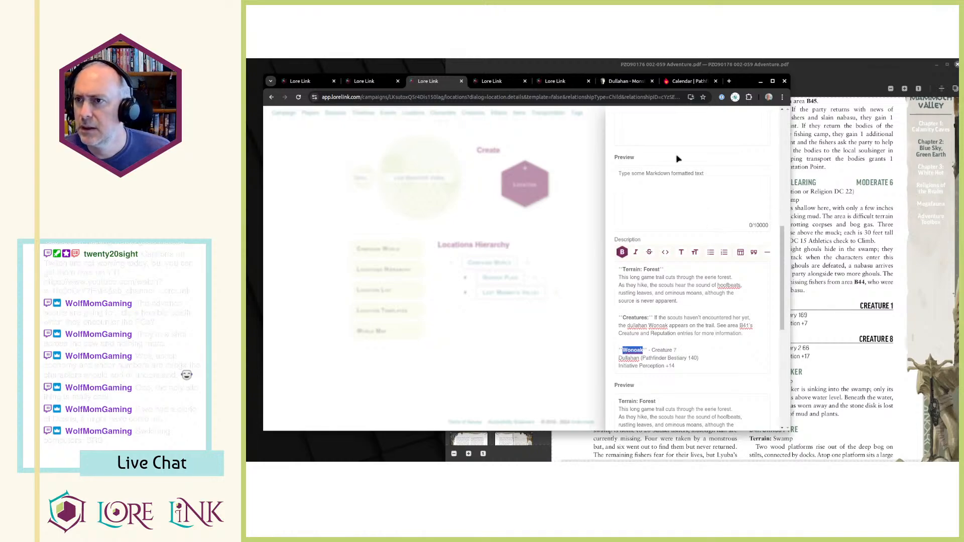
# Link "Pathfinder Bestiary 140" in B43's Description to the Dullahan page on Archives of Nethys.
pyautogui.click(647, 84)
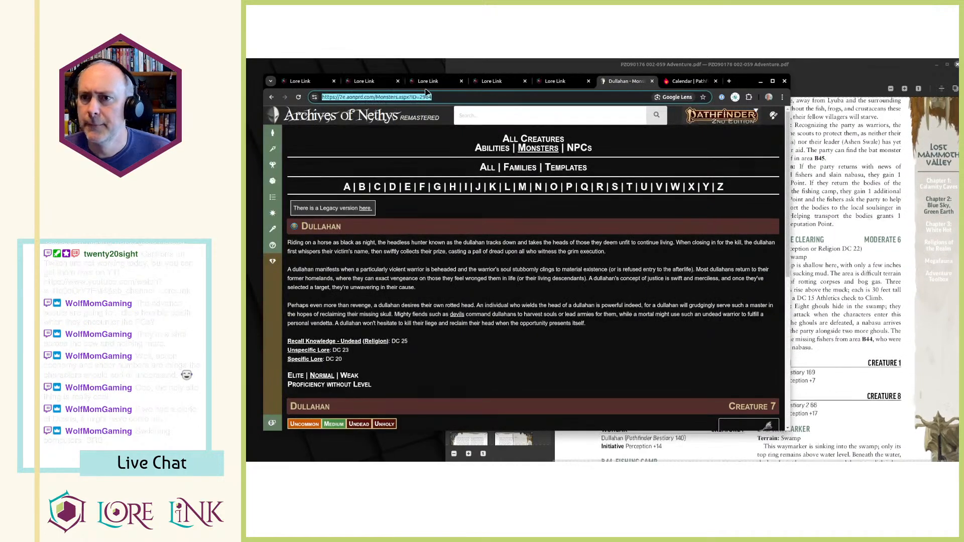
pyautogui.click(429, 86)
pyautogui.click(883, 254)
pyautogui.hotkey('alt', 'Tab')
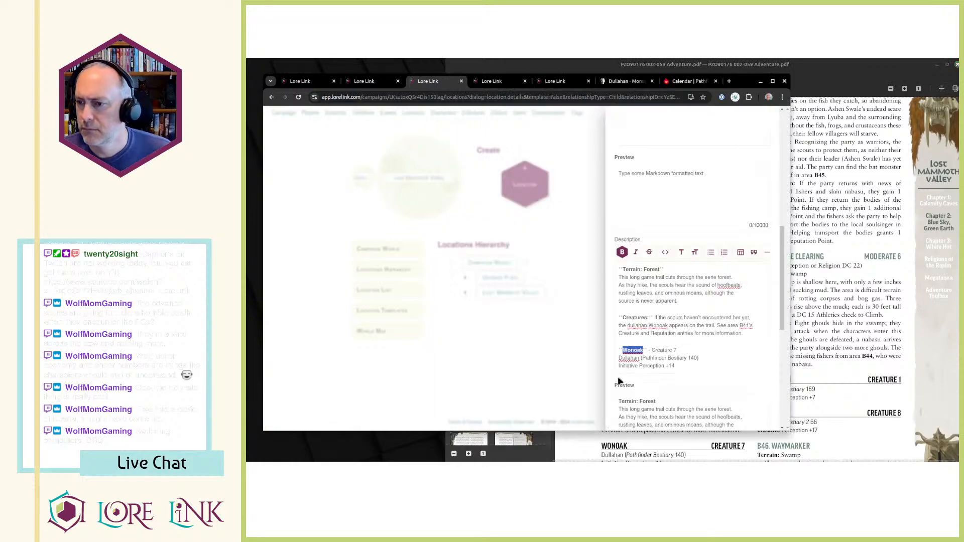
pyautogui.click(642, 359)
pyautogui.write('[')
pyautogui.write('](')
pyautogui.write('https://2e.aonprd.com/Monsters.aspx?ID=2964')
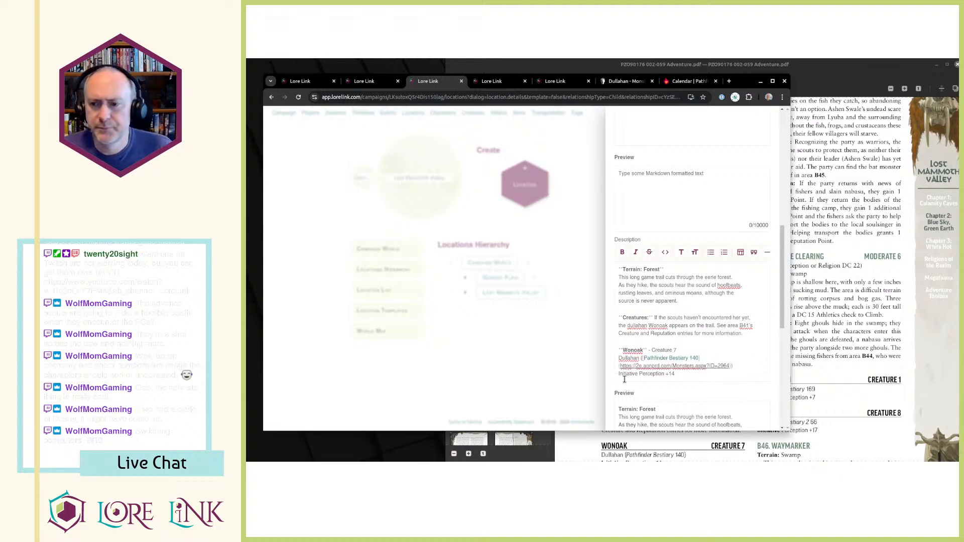
# Compare B43's text with the PDF and save the B43 - Game Trail location.
pyautogui.click(882, 324)
pyautogui.hotkey('alt', 'Tab')
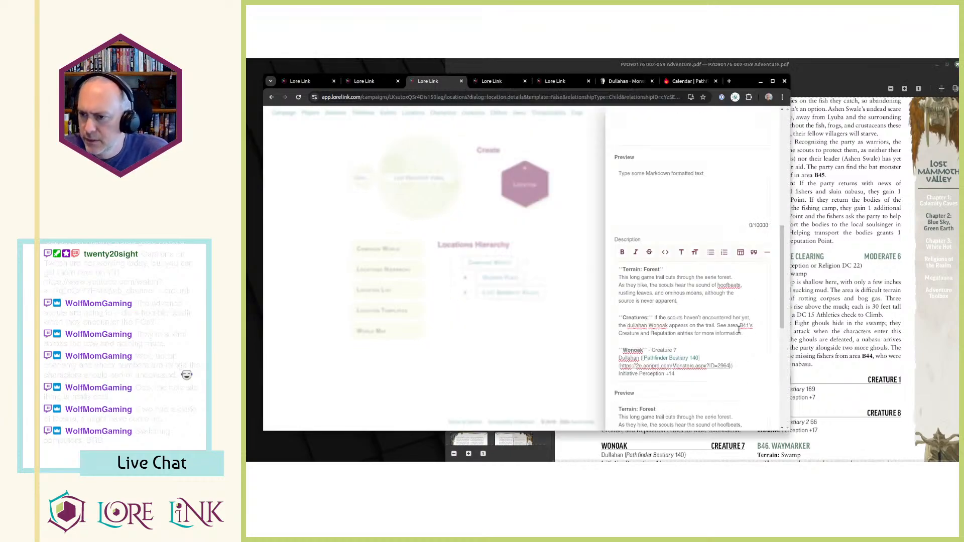
pyautogui.hotkey('alt', 'Tab')
pyautogui.hotkey('alt', 'Tab')
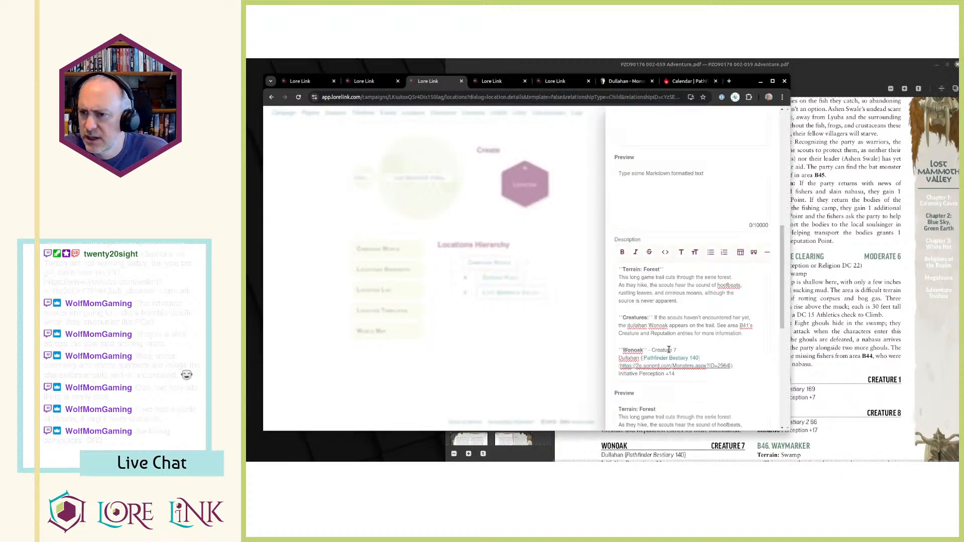
pyautogui.scroll(-6, 744, 382)
pyautogui.click(749, 405)
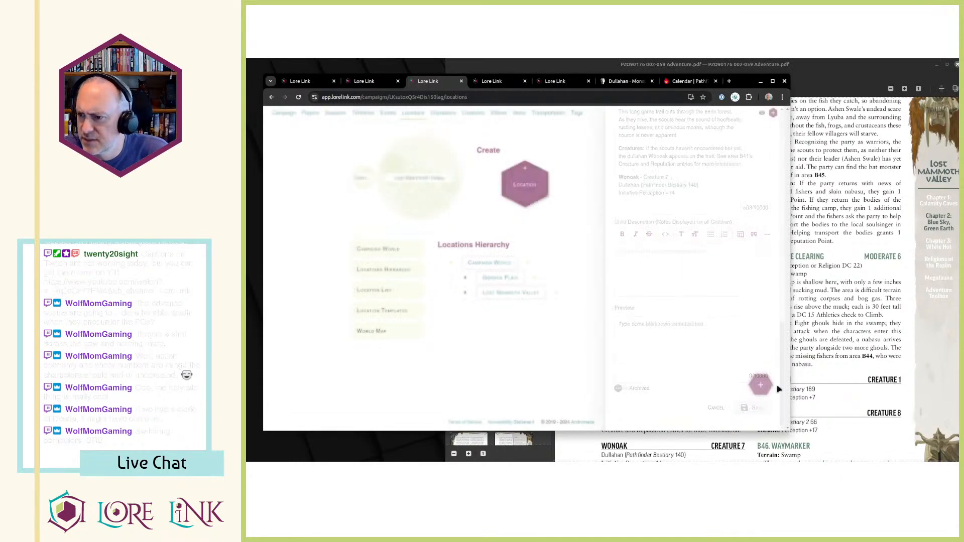
# Review the B42 Sheltered Homestead and B43 Game Trail entries in the adventure PDF.
pyautogui.click(872, 320)
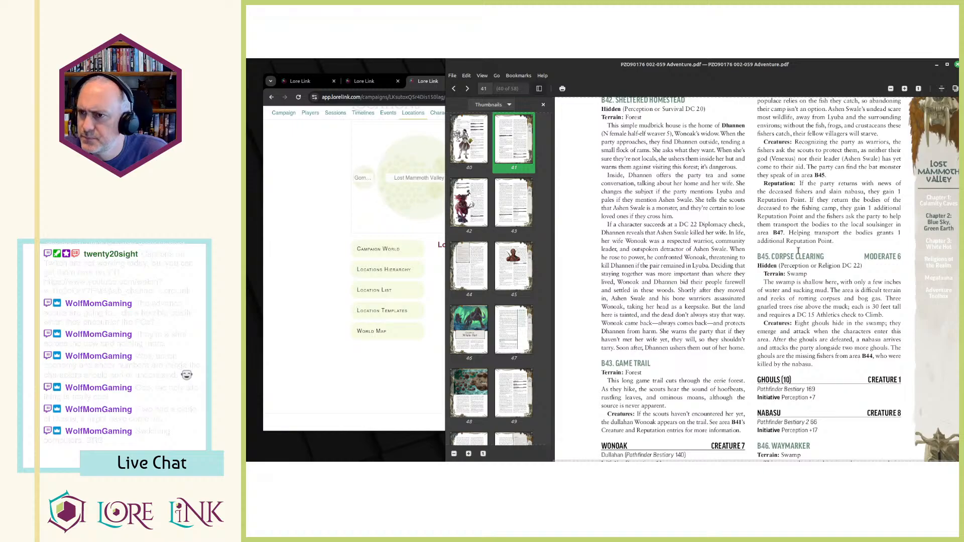
pyautogui.scroll(3, 676, 243)
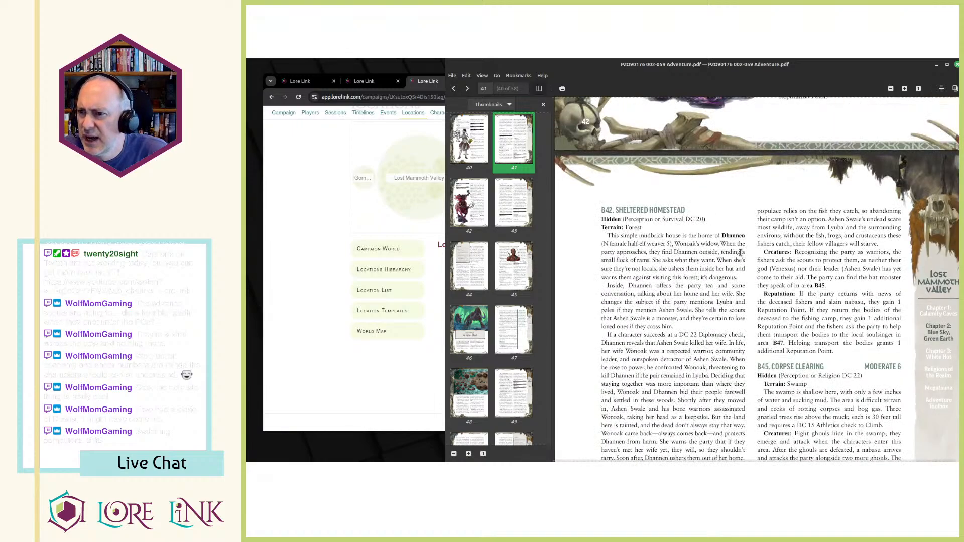
pyautogui.scroll(-6, 703, 302)
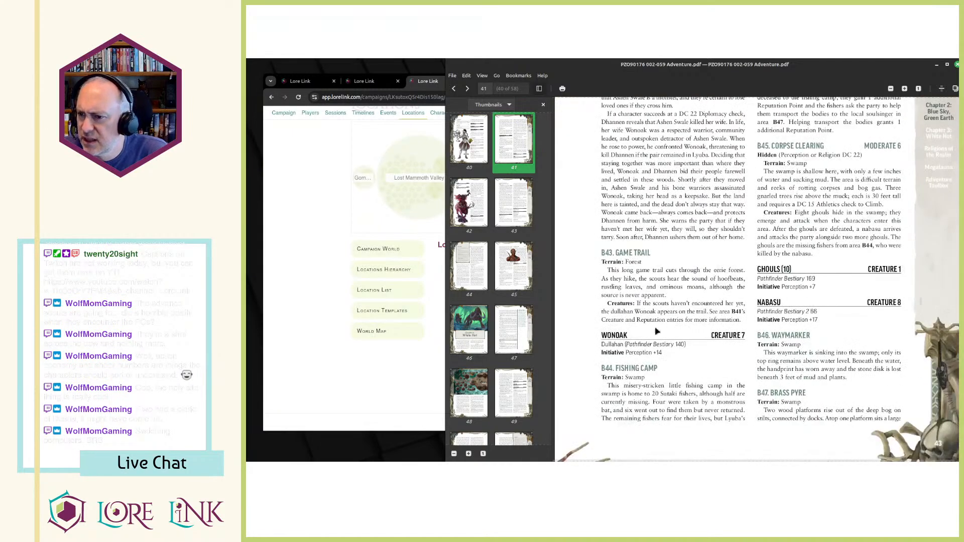
pyautogui.moveTo(626, 296); pyautogui.dragTo(710, 326)
pyautogui.click(689, 354)
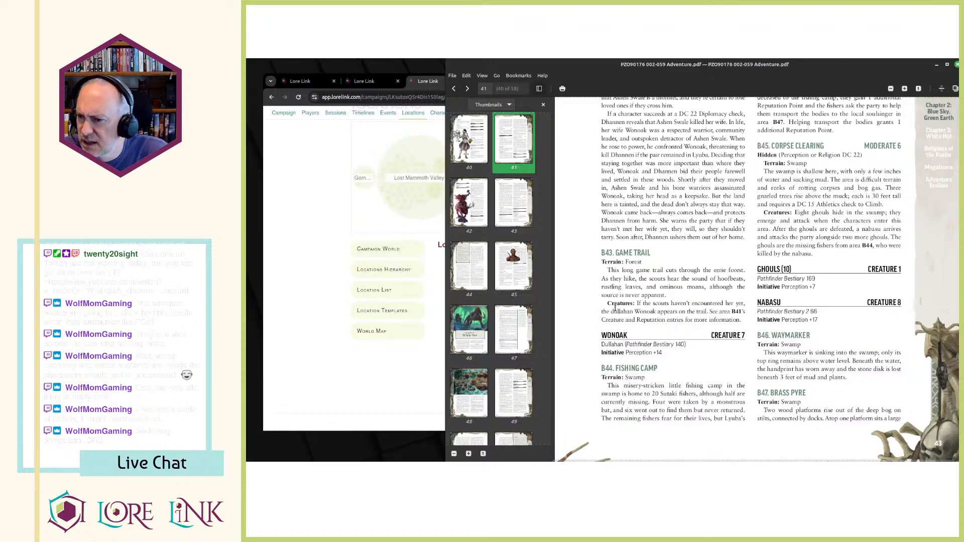
pyautogui.click(440, 328)
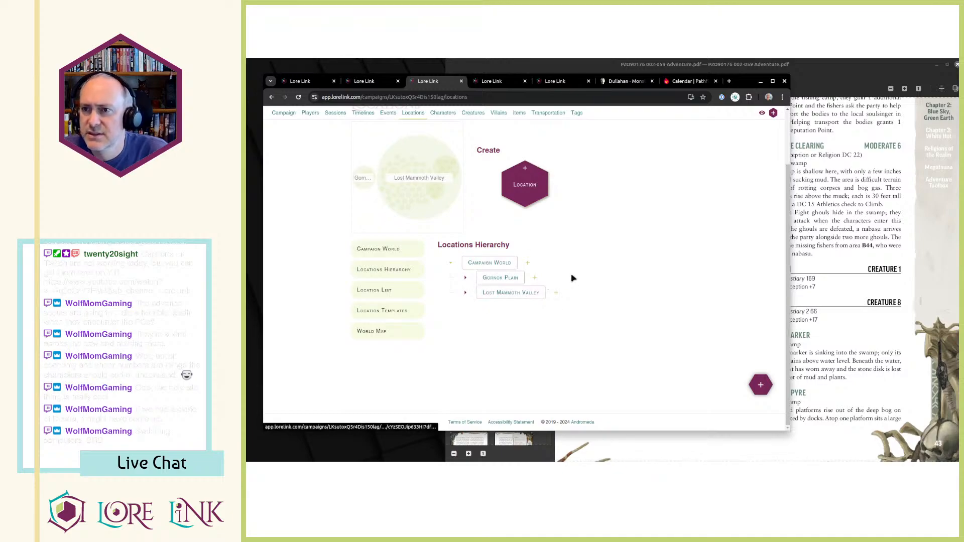
# Add a hotspot for B42 - Sheltered Homestead at its label on the Lost Mammoth Valley map.
pyautogui.hotkey('ctrl', 'Tab')
pyautogui.click(716, 207)
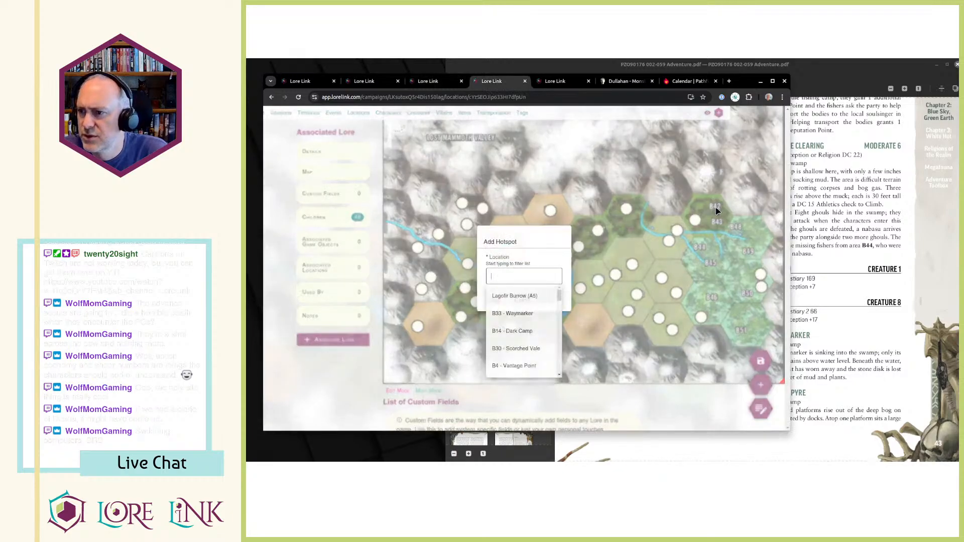
pyautogui.write('b')
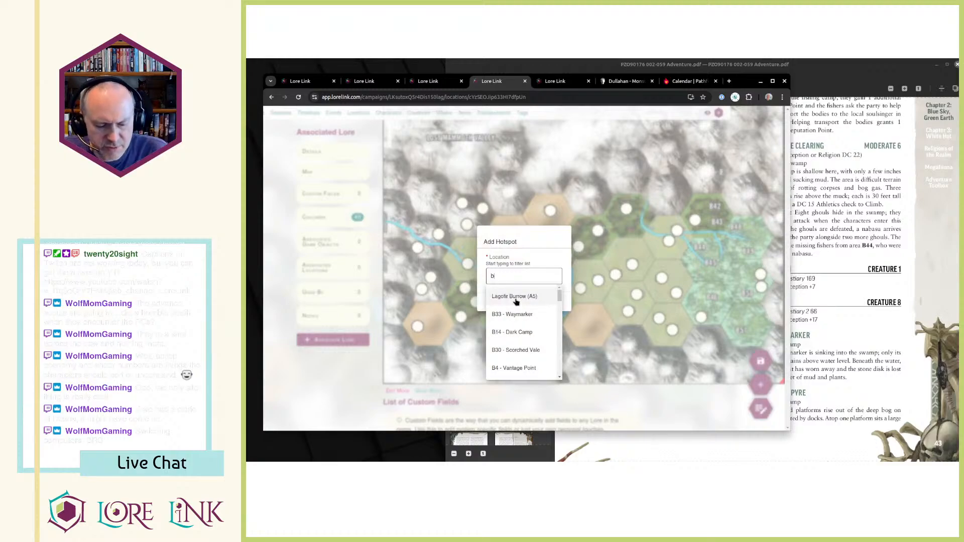
pyautogui.write('42')
pyautogui.click(511, 293)
pyautogui.click(512, 298)
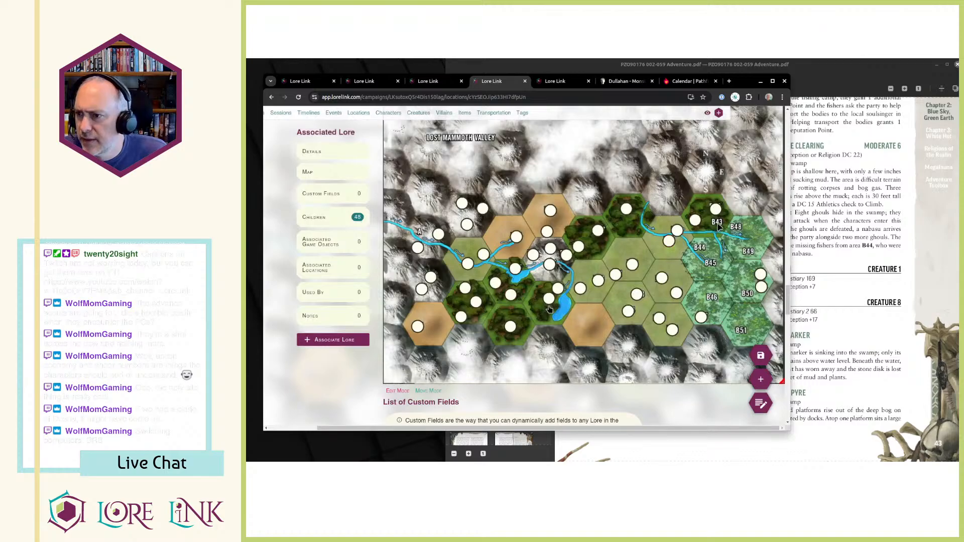
# Add a hotspot for B43 - Game Trail at its label on the Lost Mammoth Valley map.
pyautogui.click(719, 227)
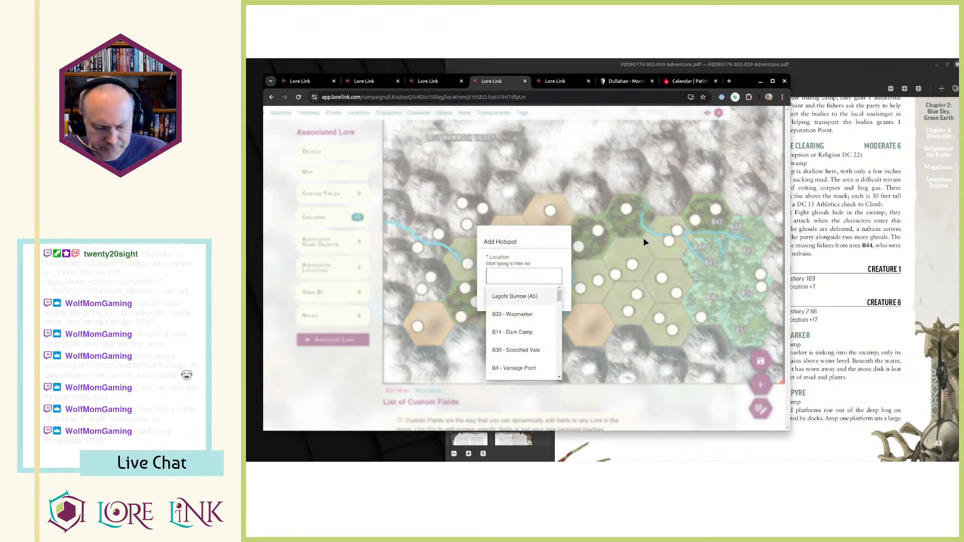
pyautogui.write('b43')
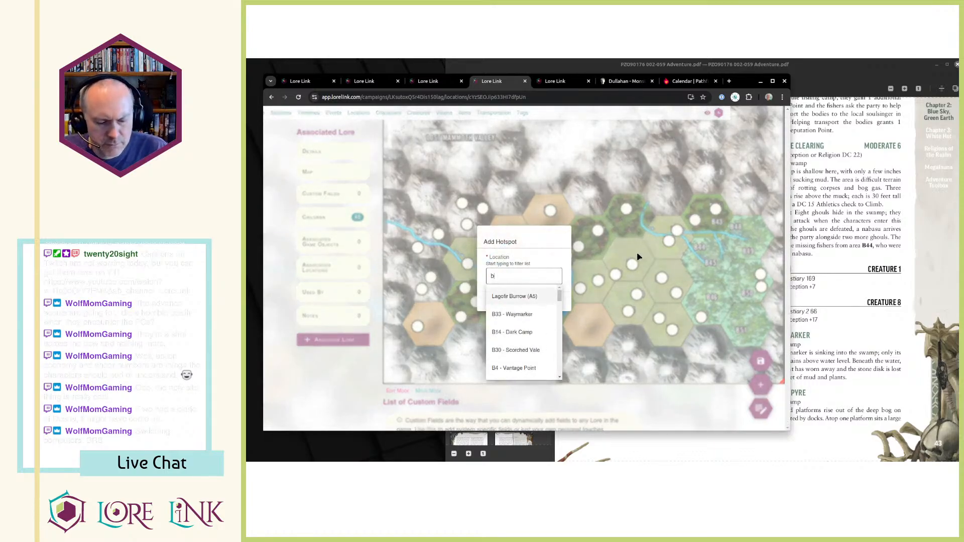
pyautogui.click(512, 296)
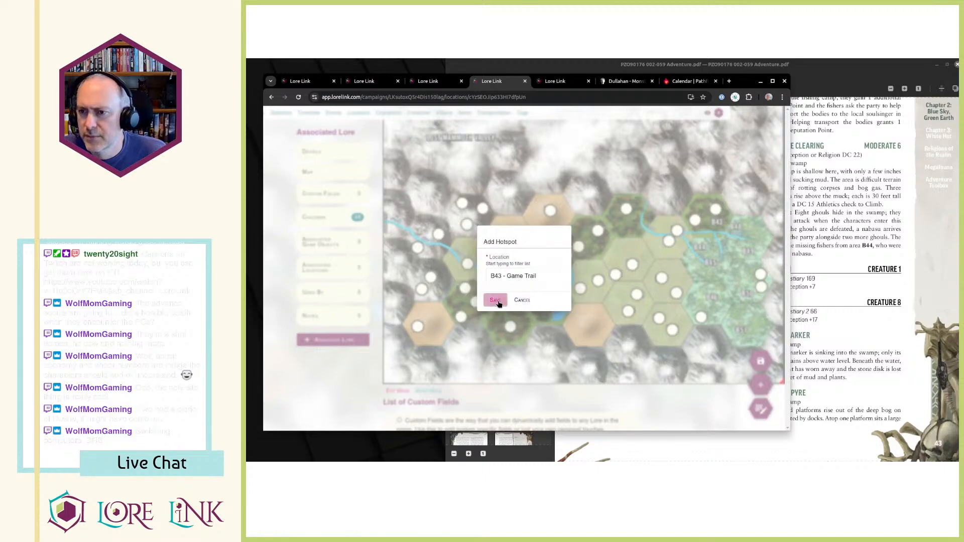
pyautogui.click(519, 300)
# Expand Lost Mammoth Valley in the Locations Hierarchy and open B41 - Ominous Clearing and B42 - Sheltered Homestead in separate browser tabs.
pyautogui.click(441, 82)
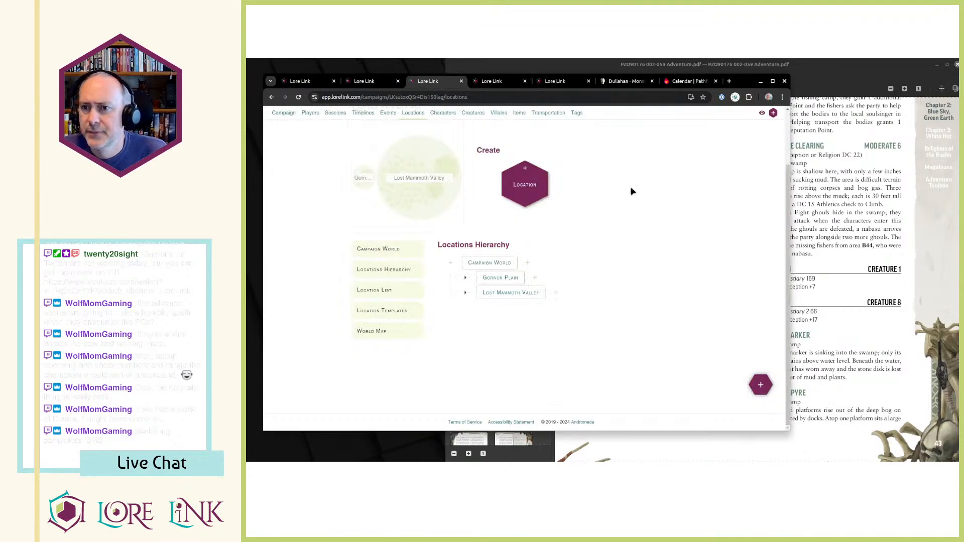
pyautogui.click(466, 293)
pyautogui.scroll(-10, 608, 322)
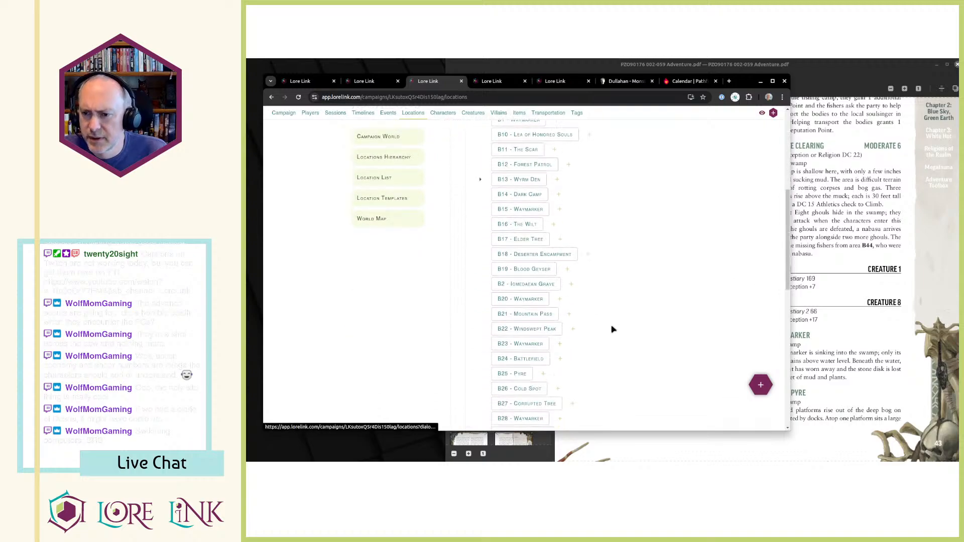
pyautogui.scroll(-3, 601, 305)
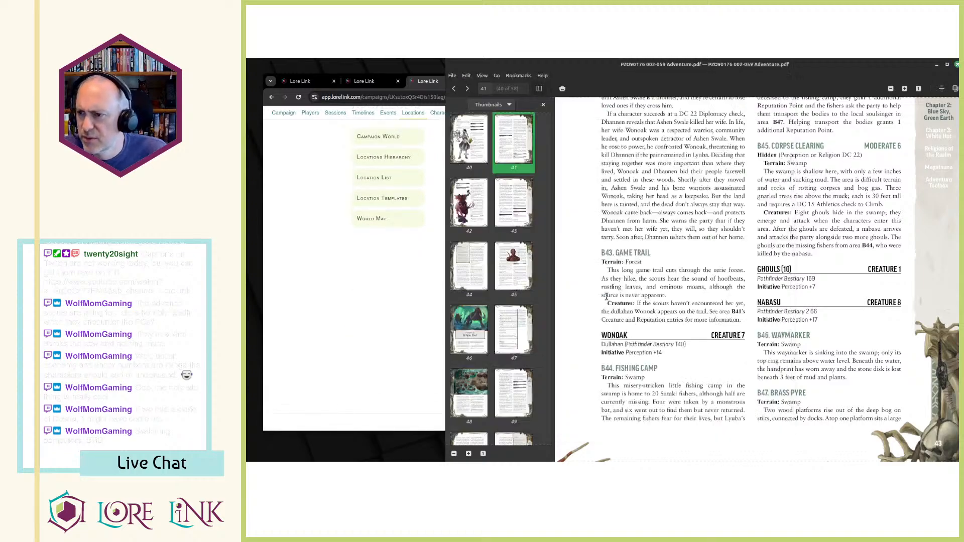
pyautogui.middleClick(539, 206)
pyautogui.middleClick(531, 220)
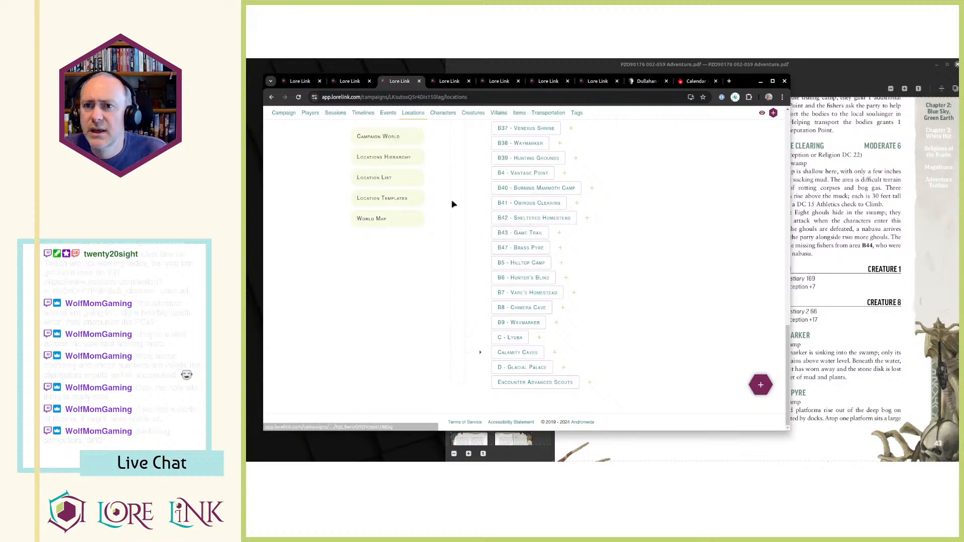
# Start a new campaign event and name it "Encounter Wonoak".
pyautogui.hotkey('ctrl', 'shift', 'Tab')
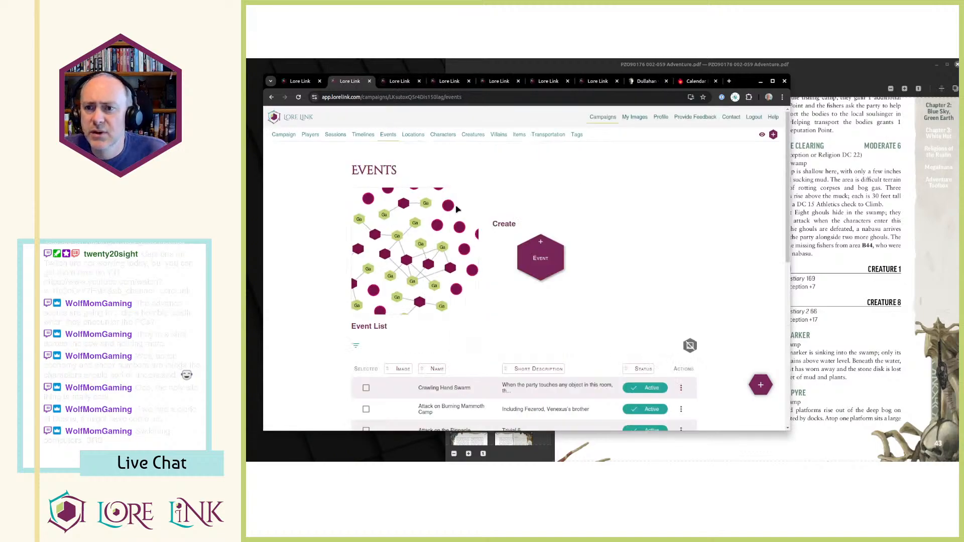
pyautogui.click(541, 258)
pyautogui.click(640, 169)
pyautogui.write('Encounter ')
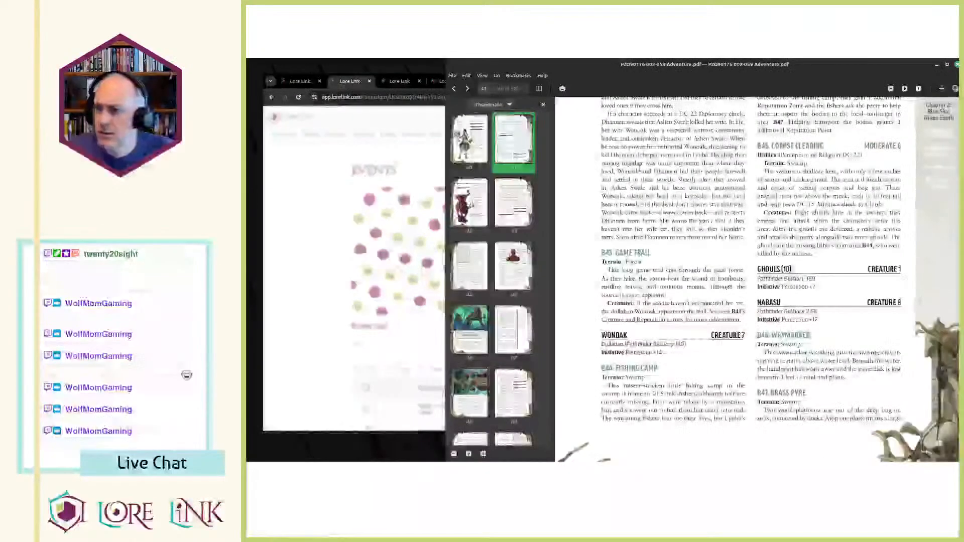
pyautogui.write('Wonoak')
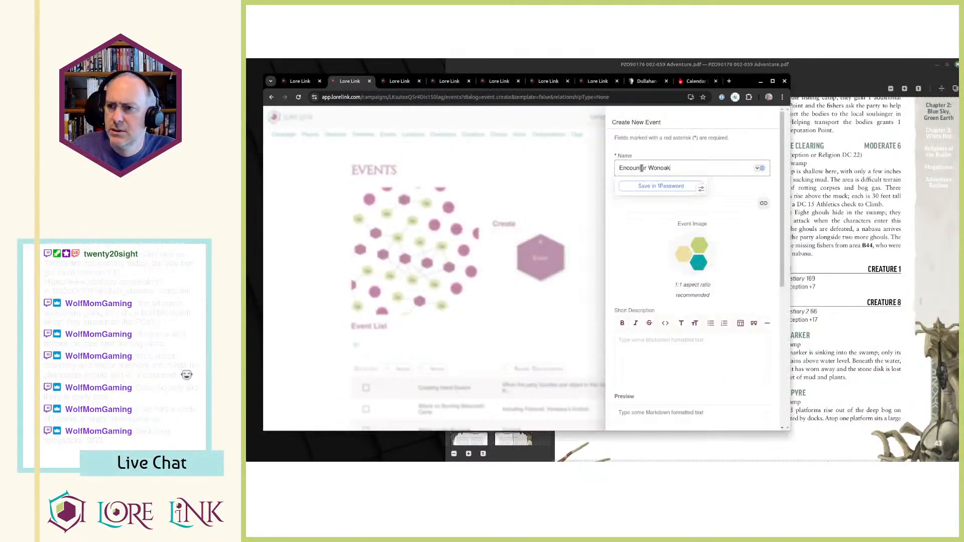
pyautogui.press('Tab')
# Copy B41's Creature sentence, "A dullahan named Wonoak" through "its fur.", from the PDF into the event's Short Description.
pyautogui.hotkey('alt', 'Tab')
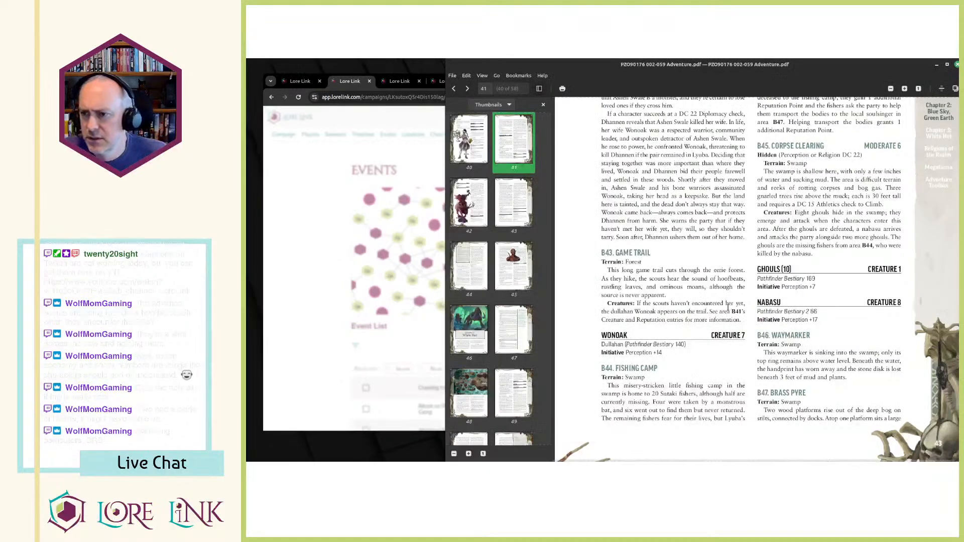
pyautogui.hotkey('alt', 'Tab')
pyautogui.click(632, 271)
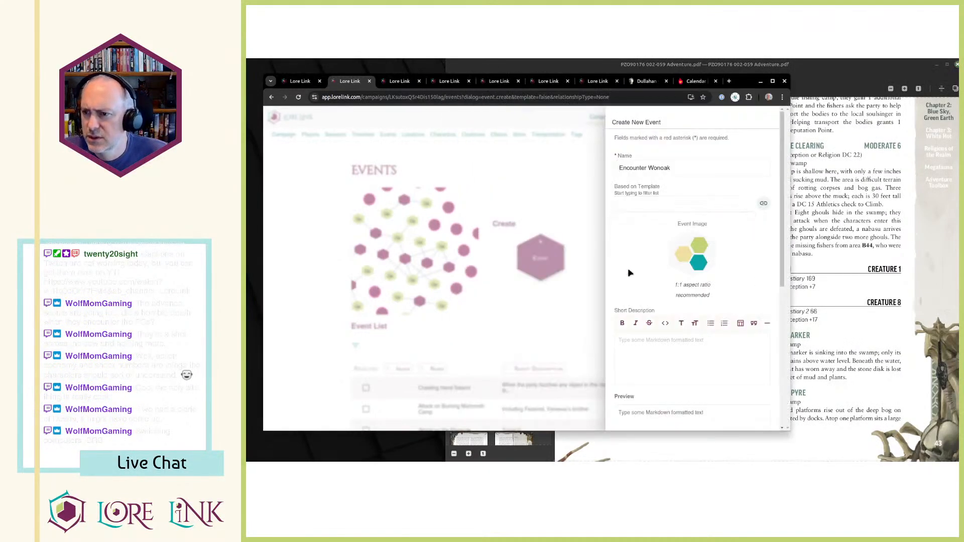
pyautogui.scroll(-1, 673, 275)
pyautogui.click(791, 272)
pyautogui.scroll(5, 735, 271)
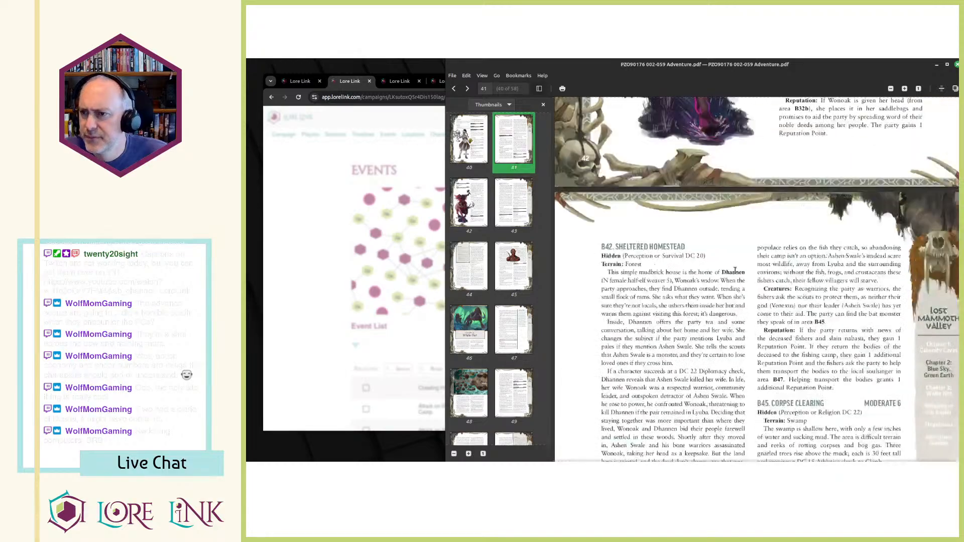
pyautogui.scroll(5, 735, 272)
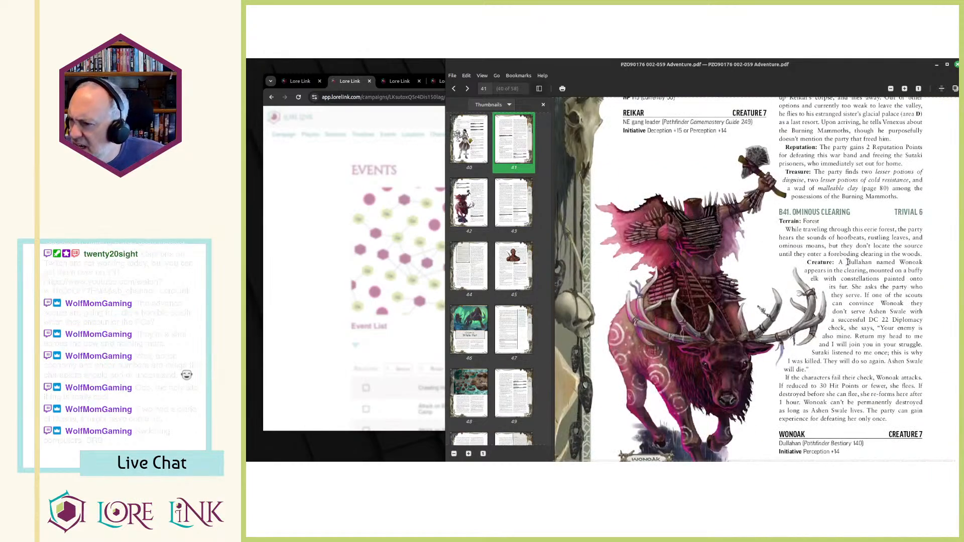
pyautogui.moveTo(839, 264); pyautogui.dragTo(846, 286)
pyautogui.hotkey('alt', 'Tab')
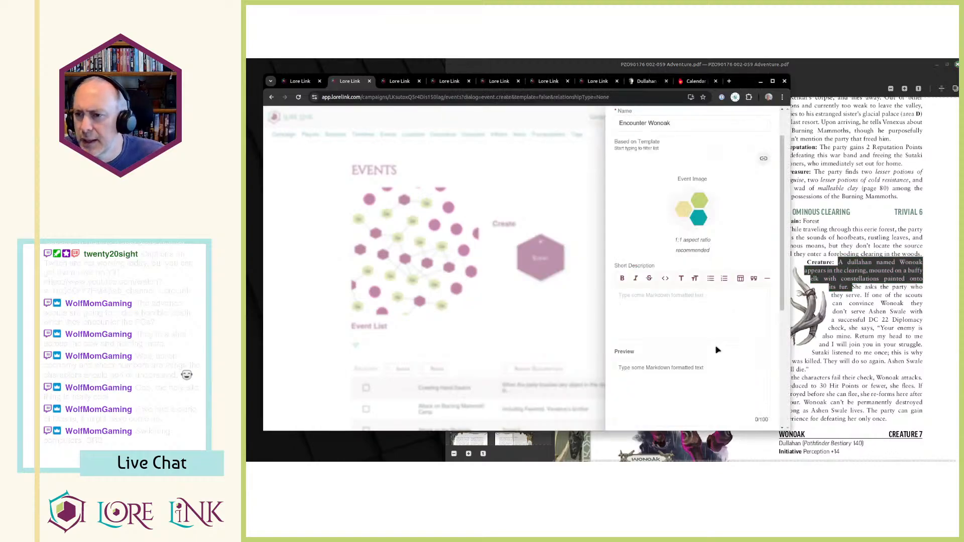
pyautogui.click(688, 318)
pyautogui.write('A dullahan named Wonoak appears in the clearing, mounted on a buffy elk with constellations painted onto its fur.')
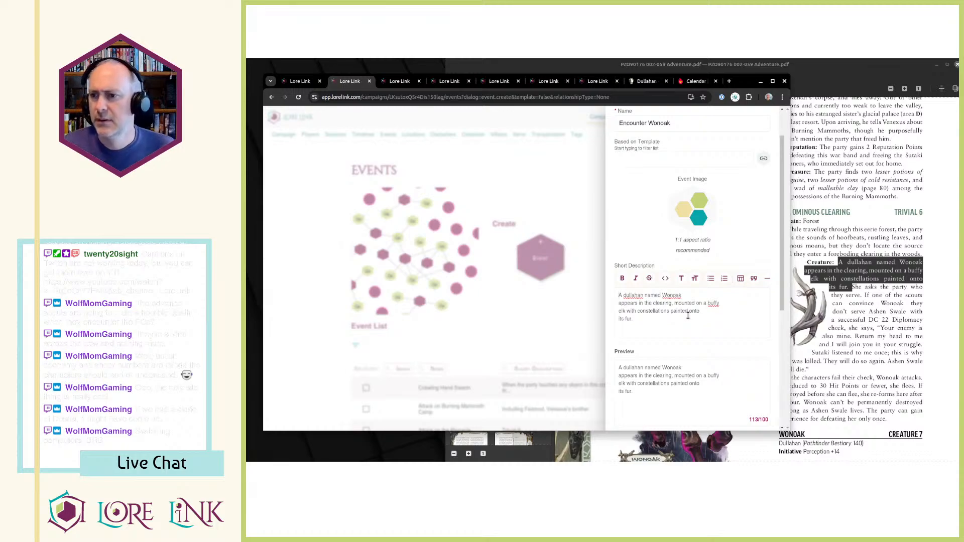
# Put "named Wonoak" in parentheses in the Short Description and join that line with the one below.
pyautogui.write(')')
pyautogui.press('BackSpace')
pyautogui.write('(')
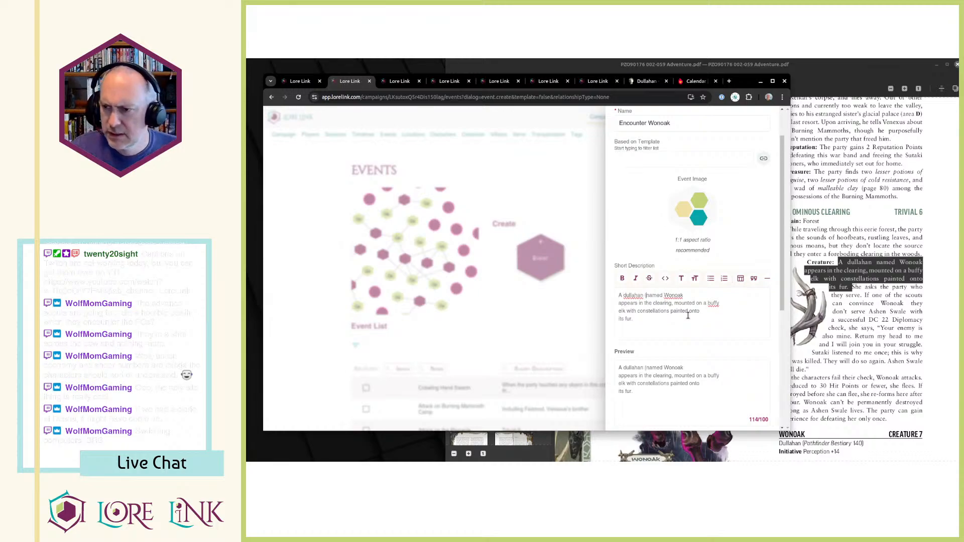
pyautogui.press('Delete')
# Delete "in the clearing" after "appears" to shorten the event's Short Description.
pyautogui.hotkey('ctrl', 'shift', 'Right')
pyautogui.hotkey('ctrl', 'shift', 'Right')
pyautogui.hotkey('ctrl', 'shift', 'Right')
pyautogui.hotkey('ctrl', 'Left')
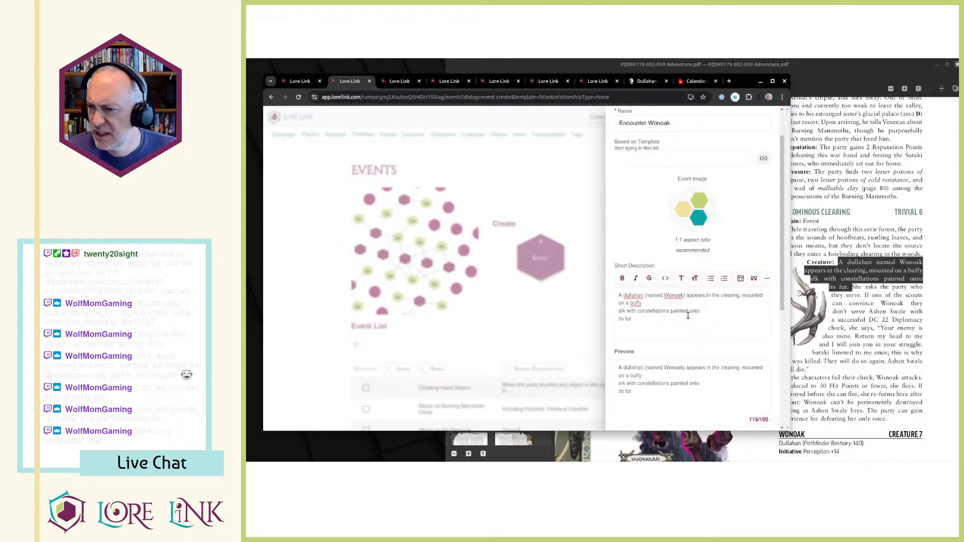
pyautogui.hotkey('ctrl', 'shift', 'Right')
pyautogui.hotkey('ctrl', 'shift', 'Right')
pyautogui.hotkey('ctrl', 'shift', 'Right')
pyautogui.press('BackSpace')
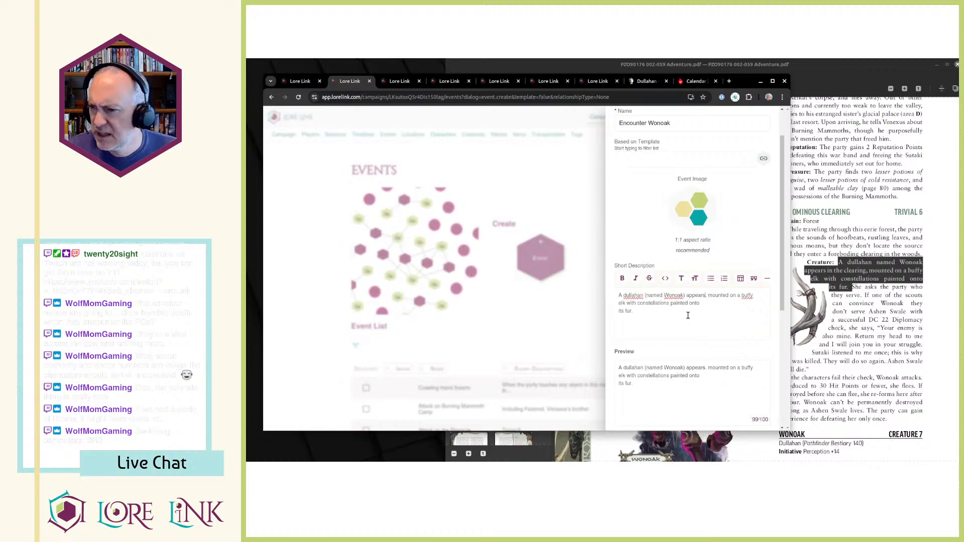
# Remove the remaining line breaks from the event's Short Description.
pyautogui.press('Delete')
pyautogui.press('Delete')
pyautogui.scroll(-2, 688, 316)
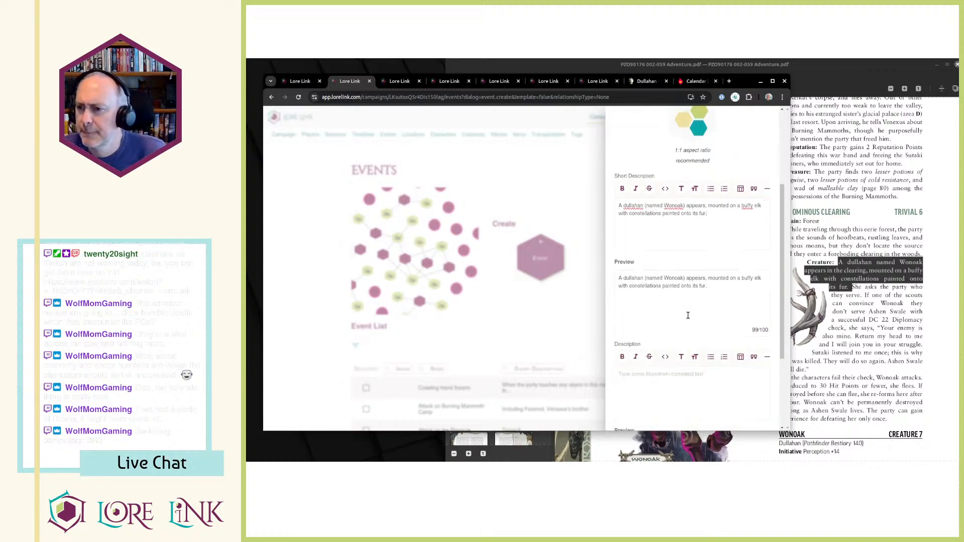
pyautogui.scroll(-2, 690, 320)
# Move the rest of B41 - Ominous Clearing's Description, from "She asks the party who" through the Reputation paragraph, into the new event's Description.
pyautogui.hotkey('ctrl', 'Tab')
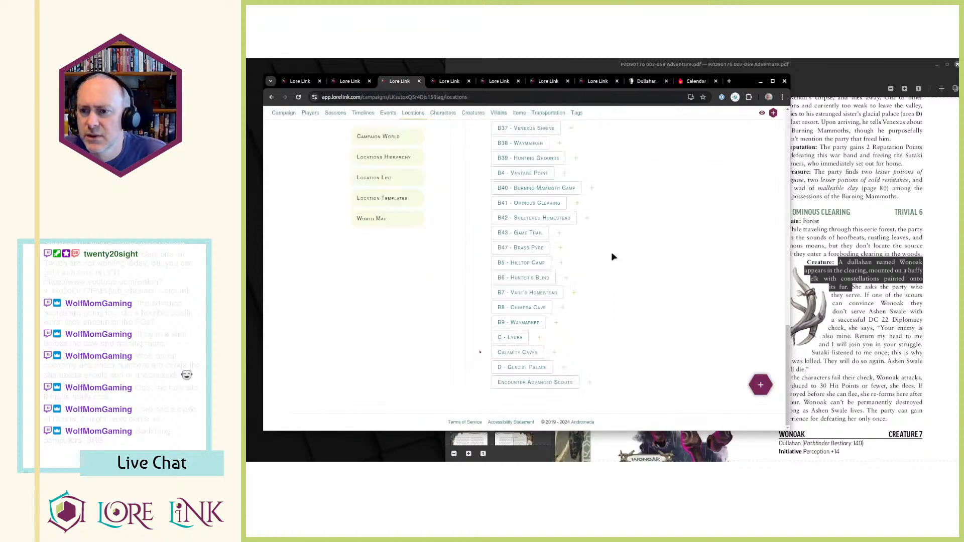
pyautogui.hotkey('ctrl', 'Tab')
pyautogui.scroll(-4, 608, 209)
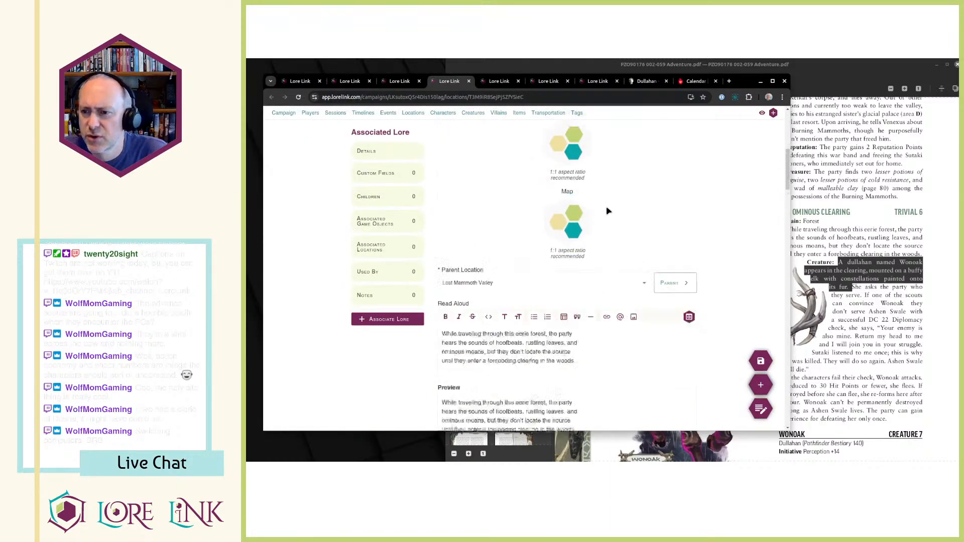
pyautogui.scroll(-4, 539, 218)
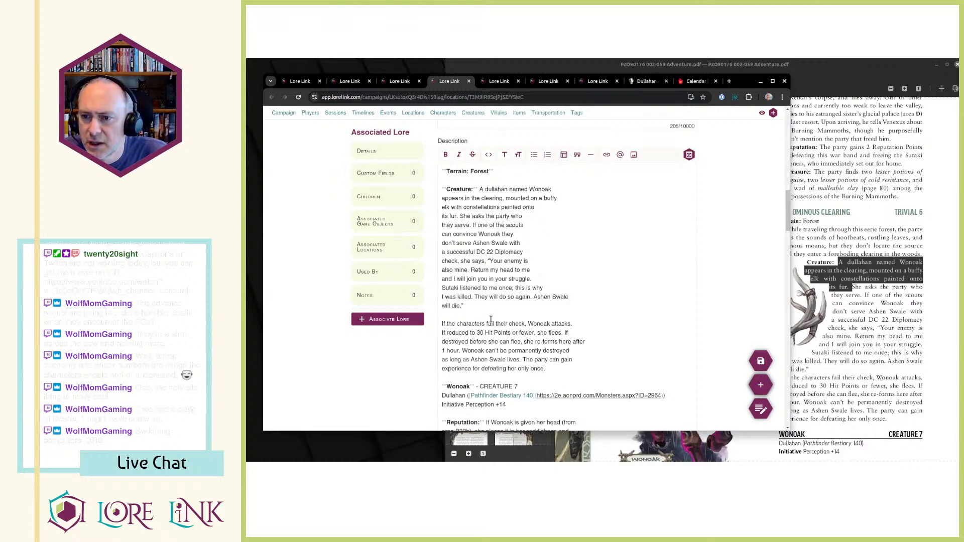
pyautogui.scroll(-2, 511, 347)
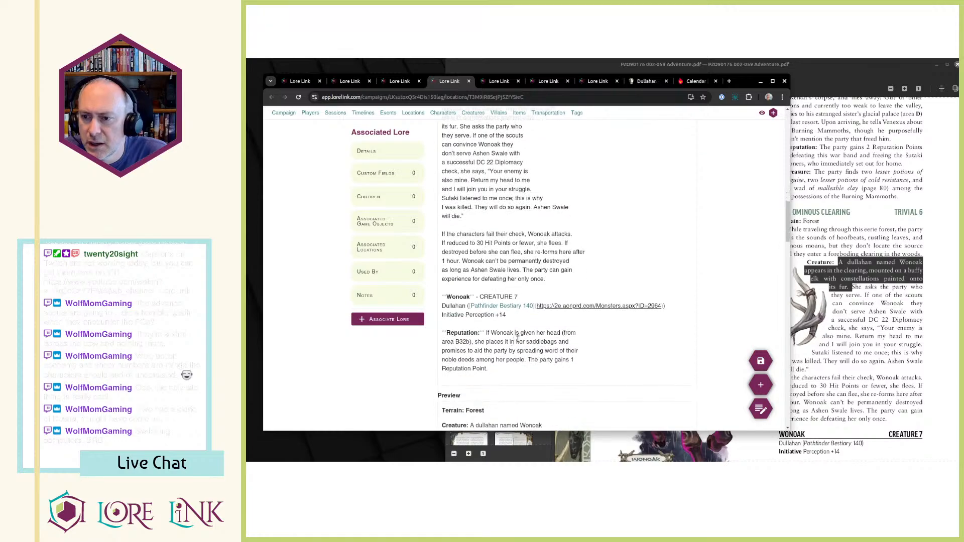
pyautogui.scroll(4, 517, 339)
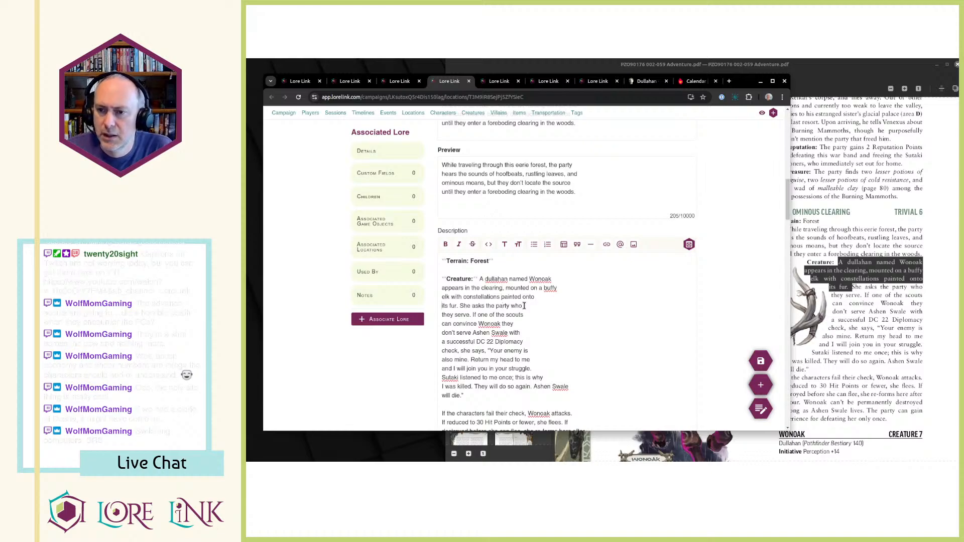
pyautogui.hotkey('ctrl', 'shift', 'End')
pyautogui.hotkey('ctrl', 'x')
pyautogui.hotkey('ctrl', 'shift', 'Tab')
pyautogui.hotkey('ctrl', 'shift', 'Tab')
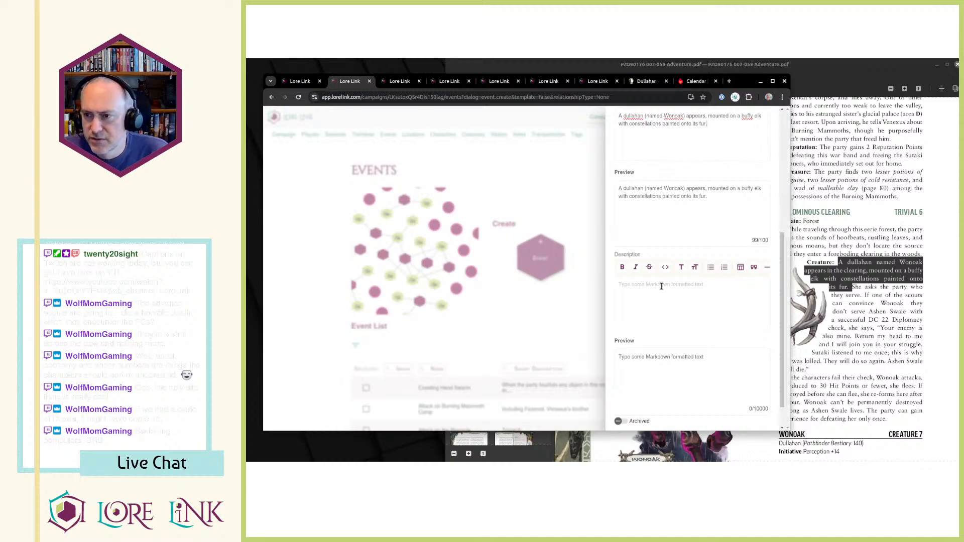
pyautogui.hotkey('ctrl', 'v')
# Create the event, find Encounter Wonoak on the second page of the event list, and open it for editing.
pyautogui.scroll(-5, 725, 360)
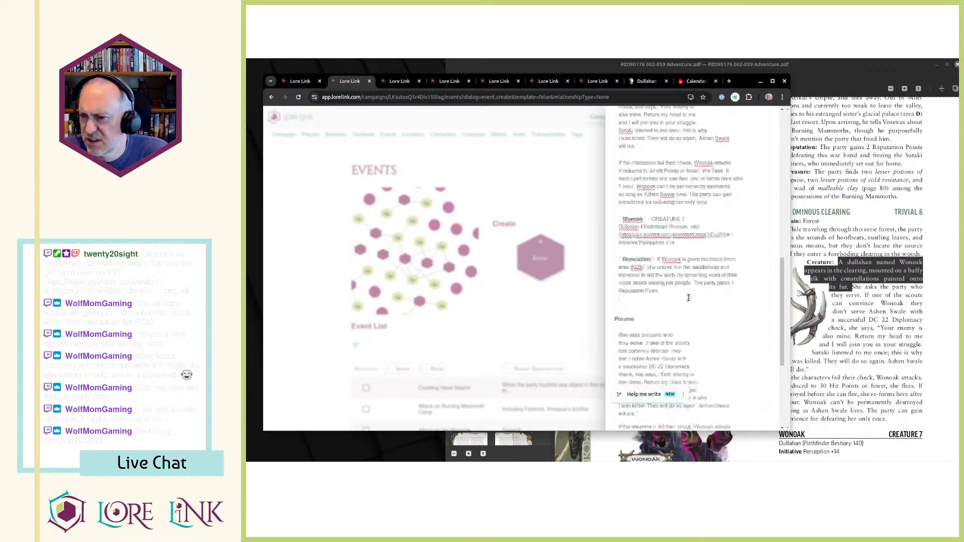
pyautogui.scroll(-3, 725, 360)
pyautogui.click(751, 405)
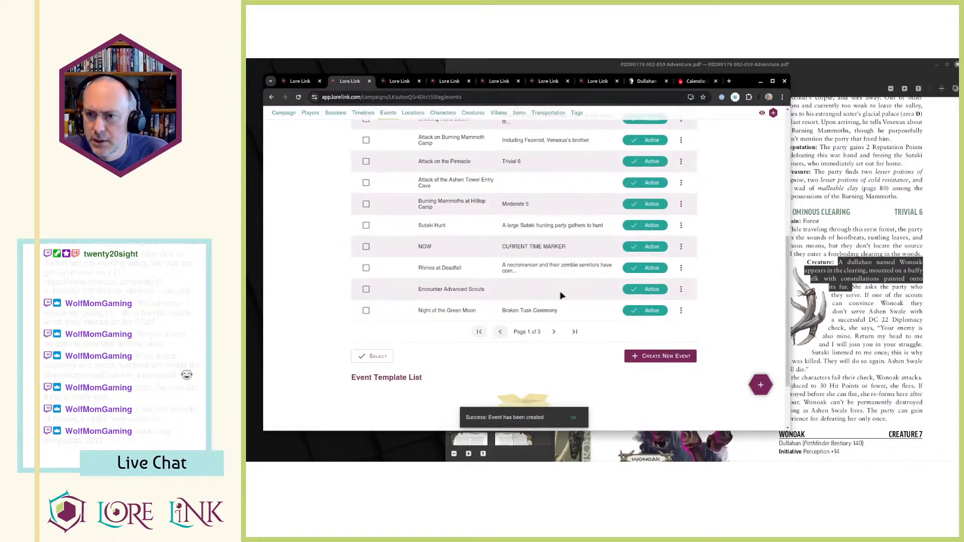
pyautogui.scroll(2, 564, 297)
pyautogui.scroll(-3, 562, 297)
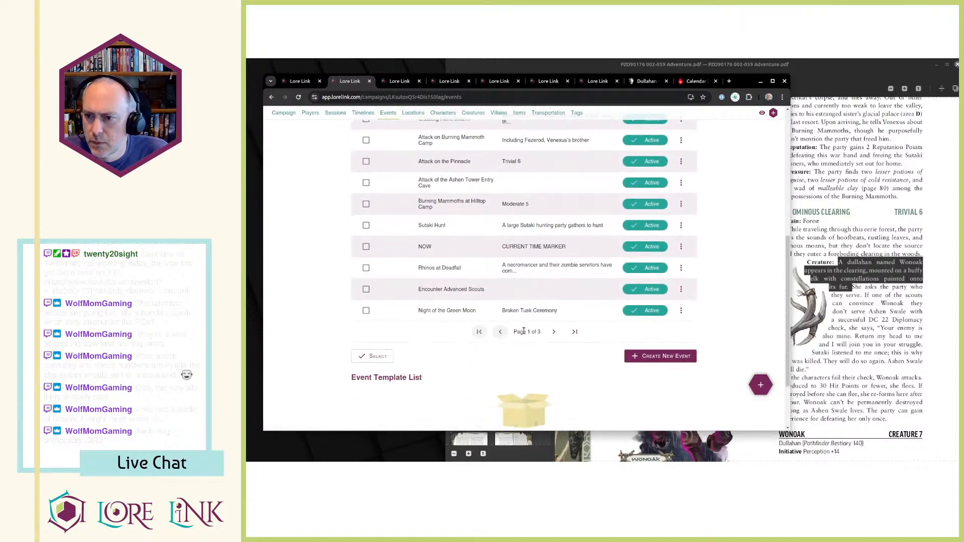
pyautogui.click(555, 332)
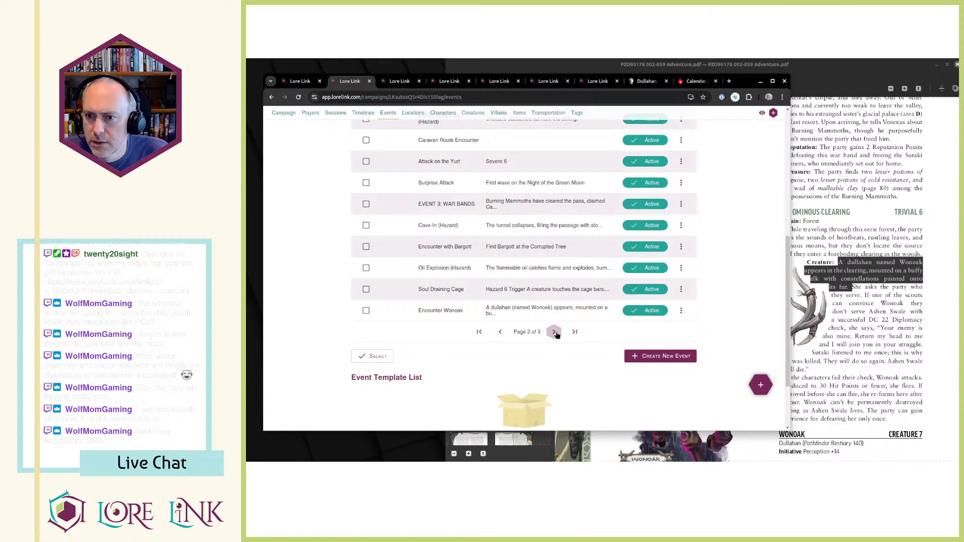
pyautogui.click(681, 310)
pyautogui.click(684, 329)
pyautogui.scroll(-10, 661, 330)
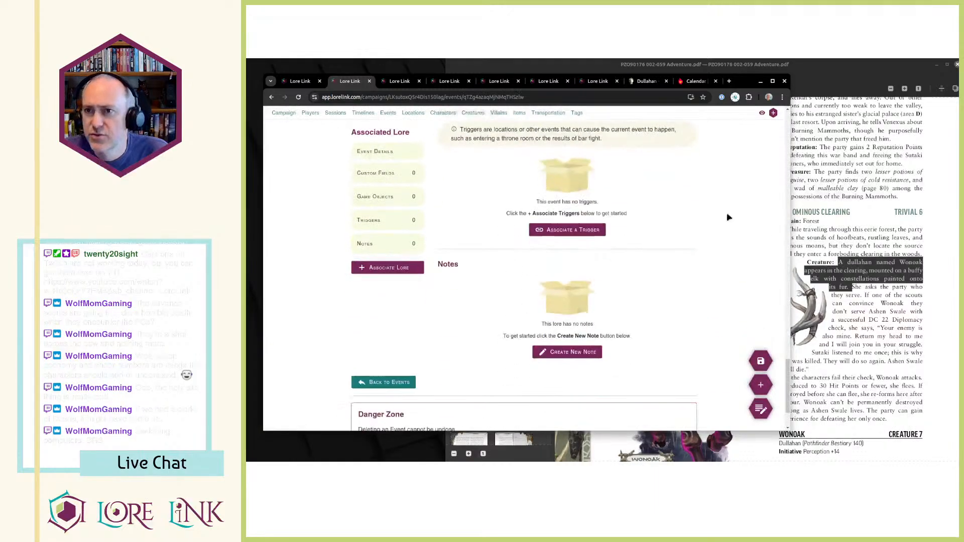
# Associate the location B43 - Game Trail as a trigger of the Encounter Wonoak event.
pyautogui.click(791, 231)
pyautogui.click(436, 255)
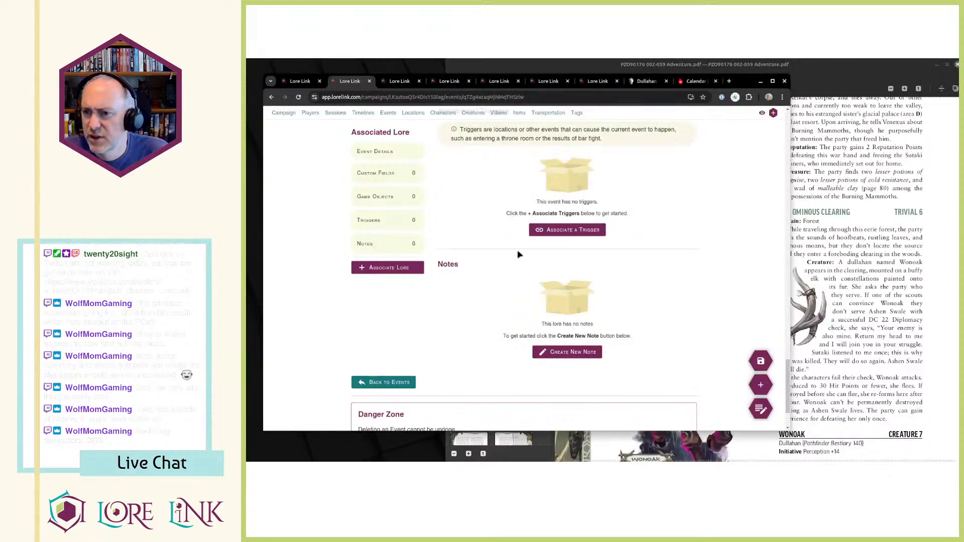
pyautogui.click(573, 231)
pyautogui.click(654, 213)
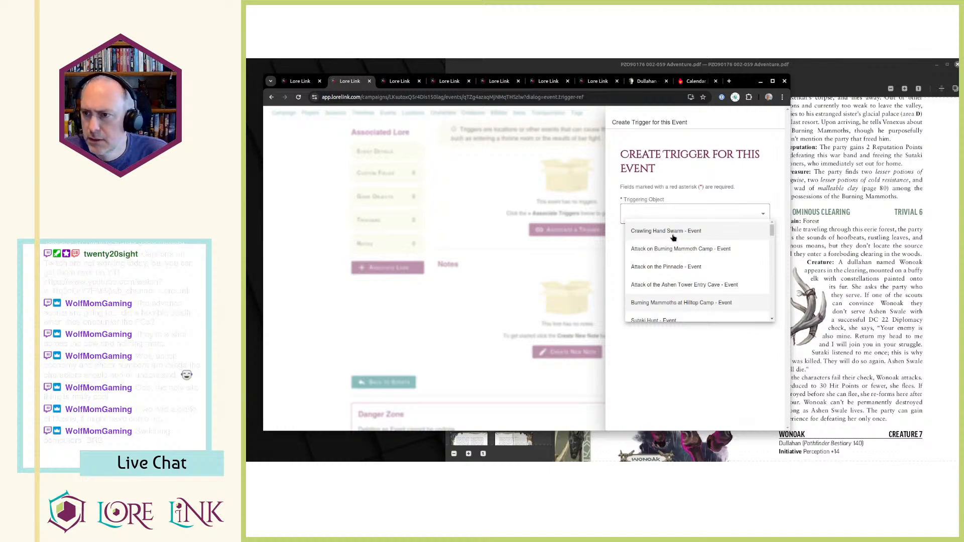
pyautogui.scroll(-6, 693, 251)
pyautogui.scroll(-6, 708, 270)
pyautogui.scroll(5, 662, 276)
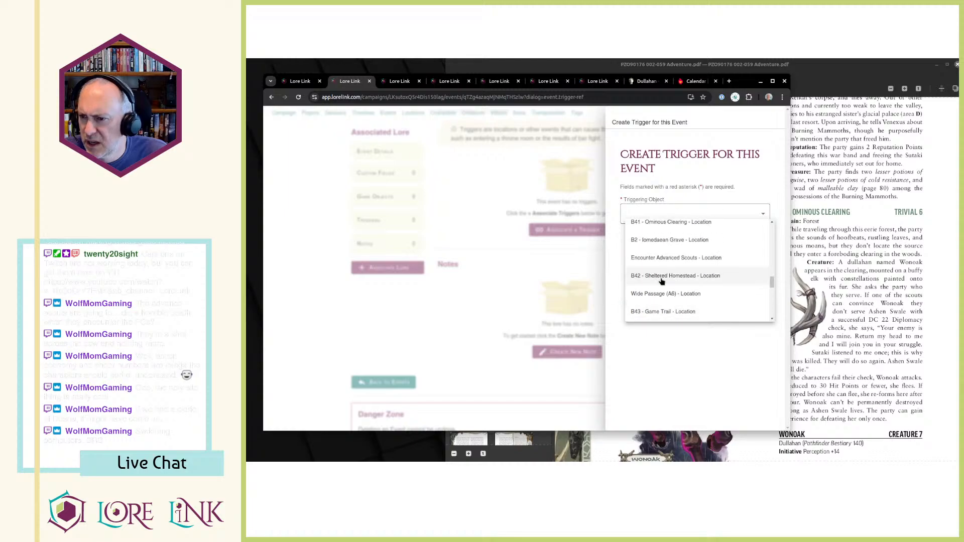
pyautogui.click(662, 312)
pyautogui.click(721, 238)
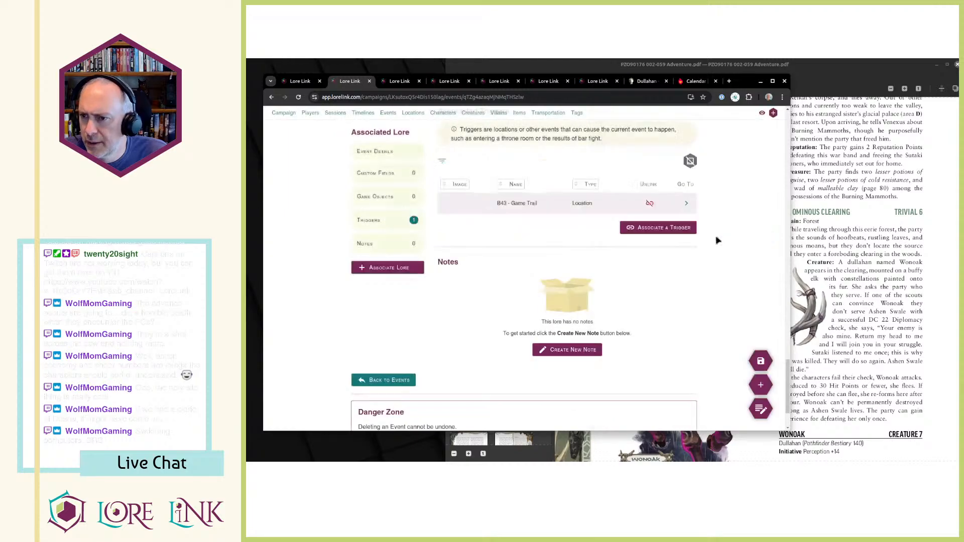
# Add the location B41 - Ominous Clearing as a second trigger of the event.
pyautogui.click(653, 228)
pyautogui.click(668, 211)
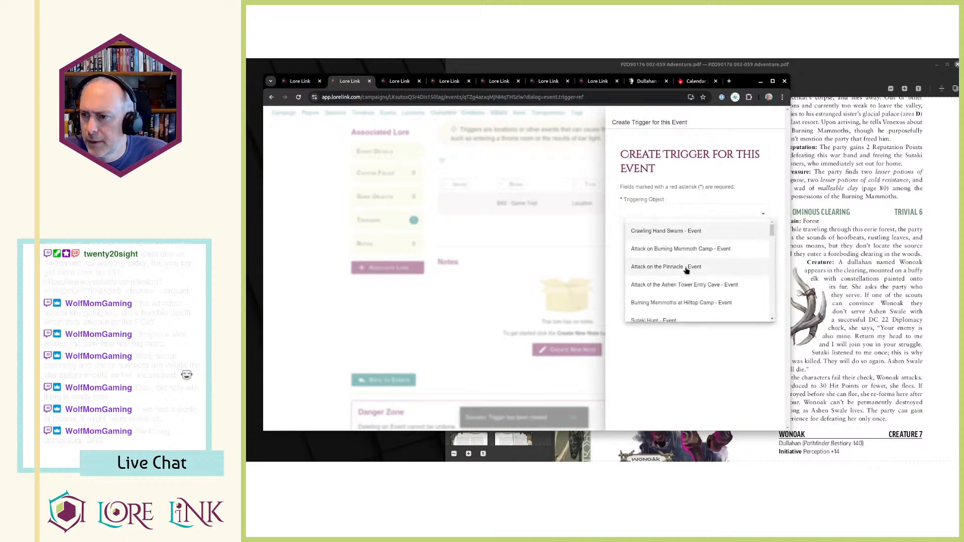
pyautogui.scroll(-8, 686, 271)
pyautogui.scroll(-5, 686, 272)
pyautogui.scroll(-5, 686, 272)
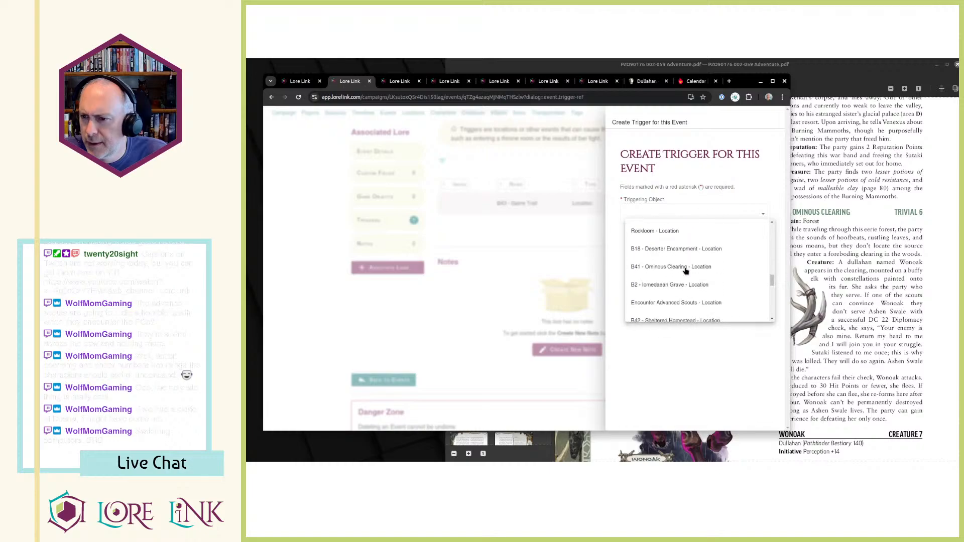
pyautogui.click(686, 267)
pyautogui.click(726, 238)
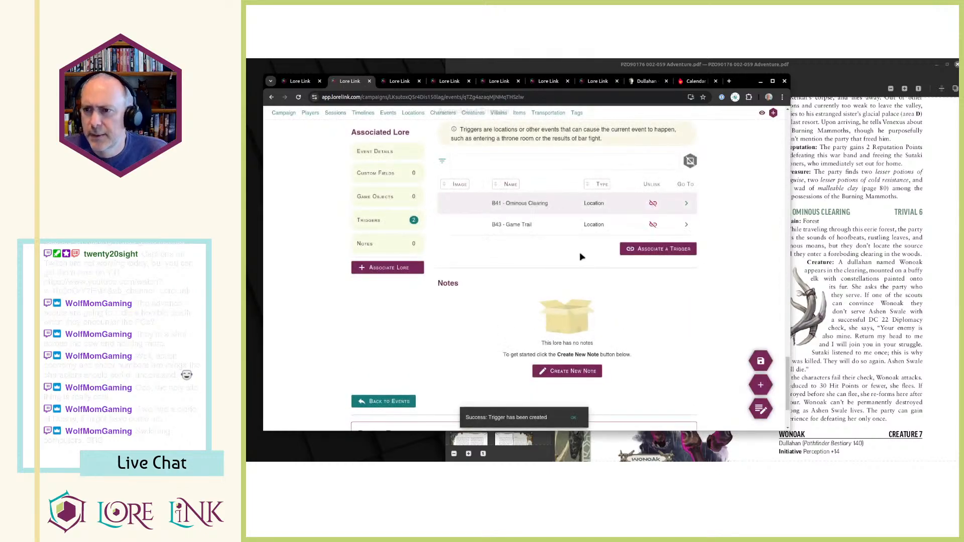
# Read the B42 Sheltered Homestead and B43 Game Trail entries in the adventure PDF.
pyautogui.click(798, 246)
pyautogui.scroll(2, 797, 245)
pyautogui.scroll(-3, 797, 246)
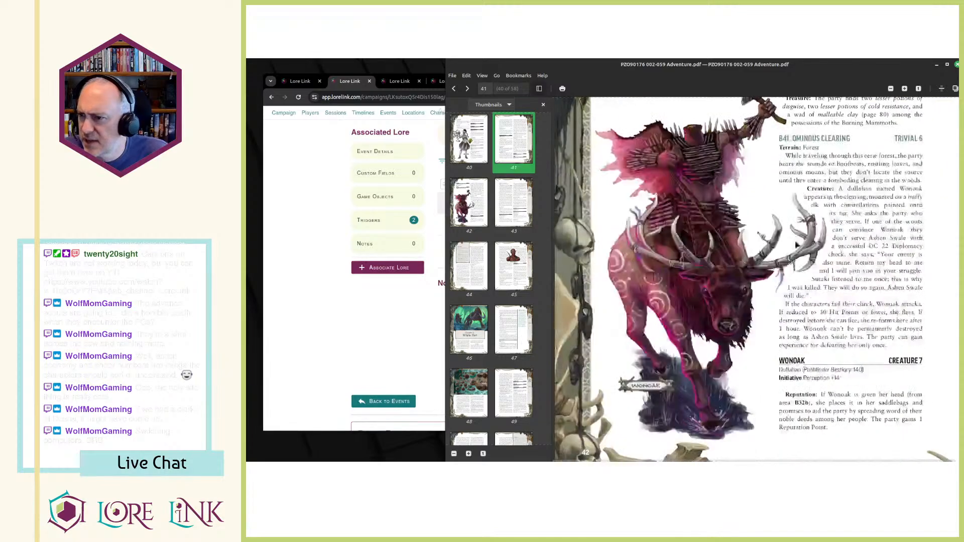
pyautogui.scroll(-5, 804, 256)
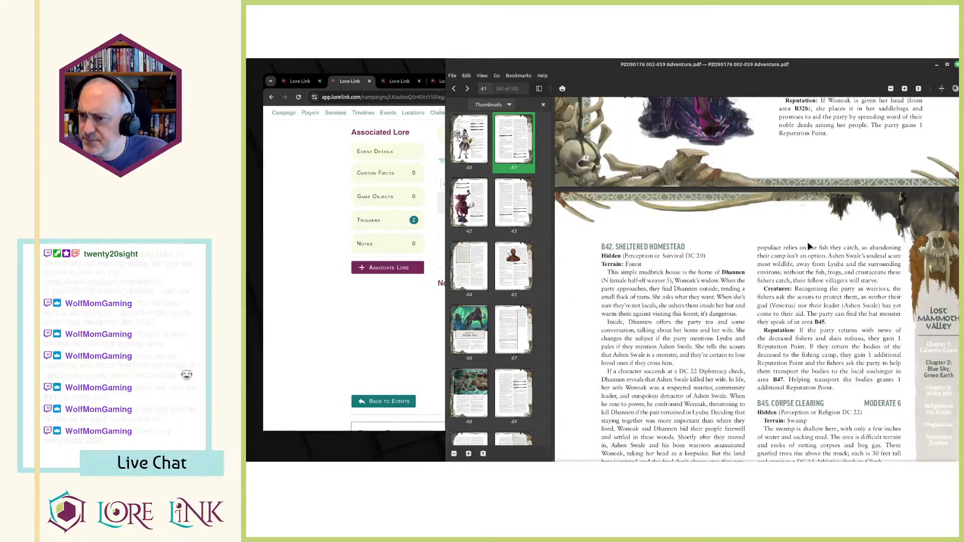
pyautogui.scroll(-1, 724, 285)
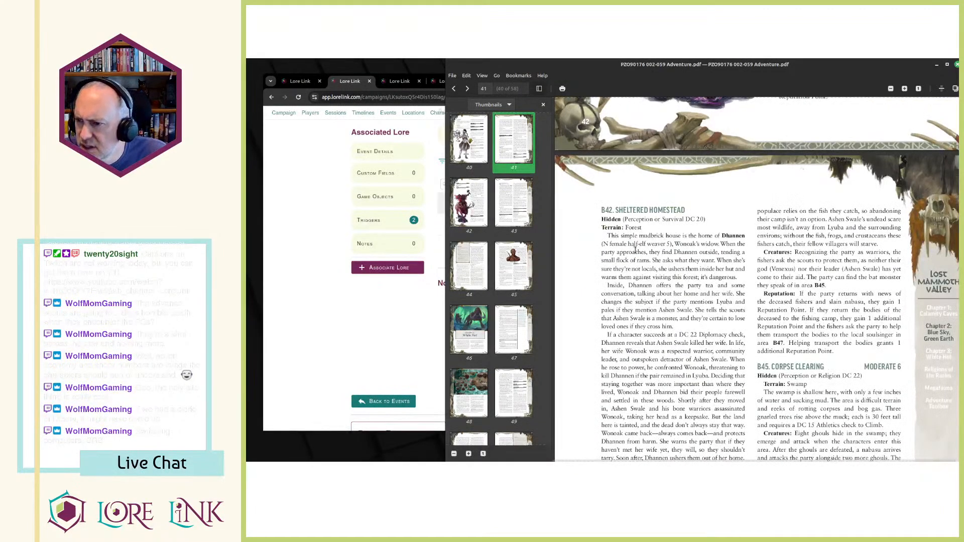
pyautogui.scroll(-1, 666, 302)
pyautogui.moveTo(621, 245); pyautogui.dragTo(671, 340)
pyautogui.click(653, 325)
pyautogui.click(653, 355)
pyautogui.click(683, 418)
pyautogui.click(671, 340)
pyautogui.scroll(-3, 671, 340)
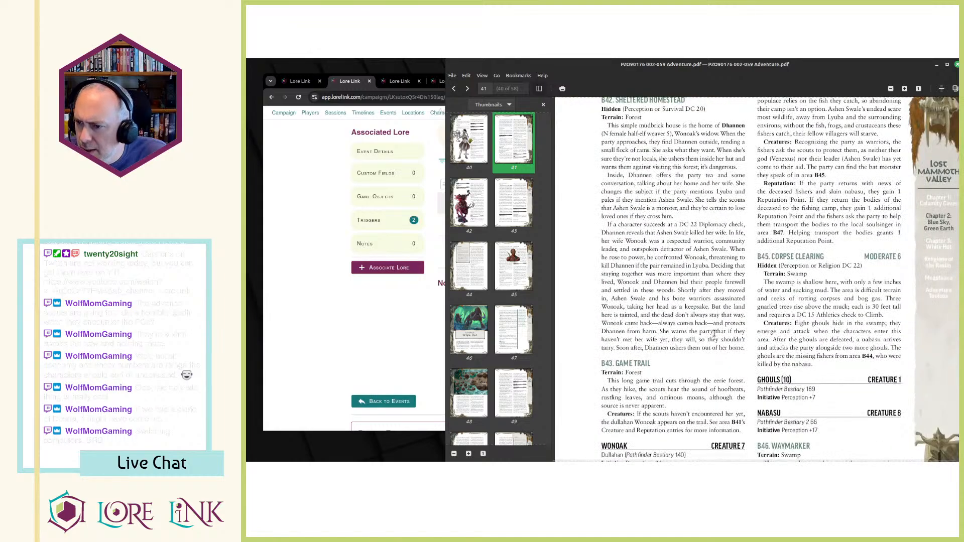
pyautogui.scroll(-5, 711, 334)
pyautogui.scroll(3, 708, 333)
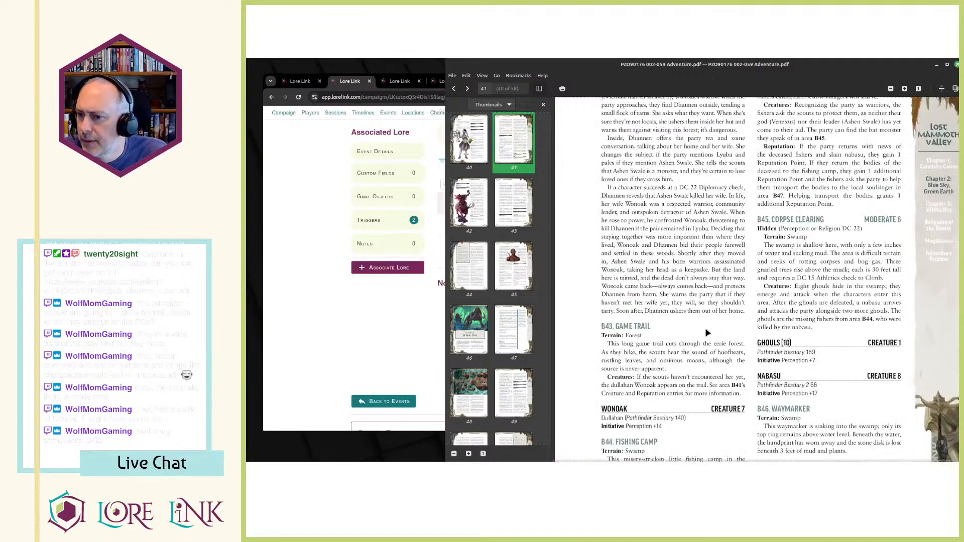
# Check the Read Aloud and Description texts of location B41 - Ominous Clearing and save the location.
pyautogui.hotkey('alt', 'Tab')
pyautogui.hotkey('ctrl', 'Tab')
pyautogui.hotkey('ctrl', 'Tab')
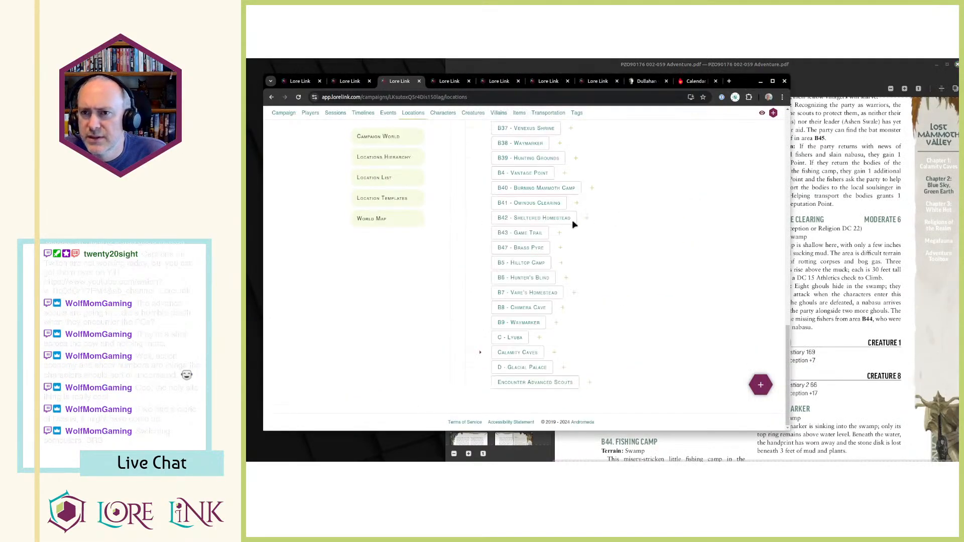
pyautogui.scroll(15, 522, 221)
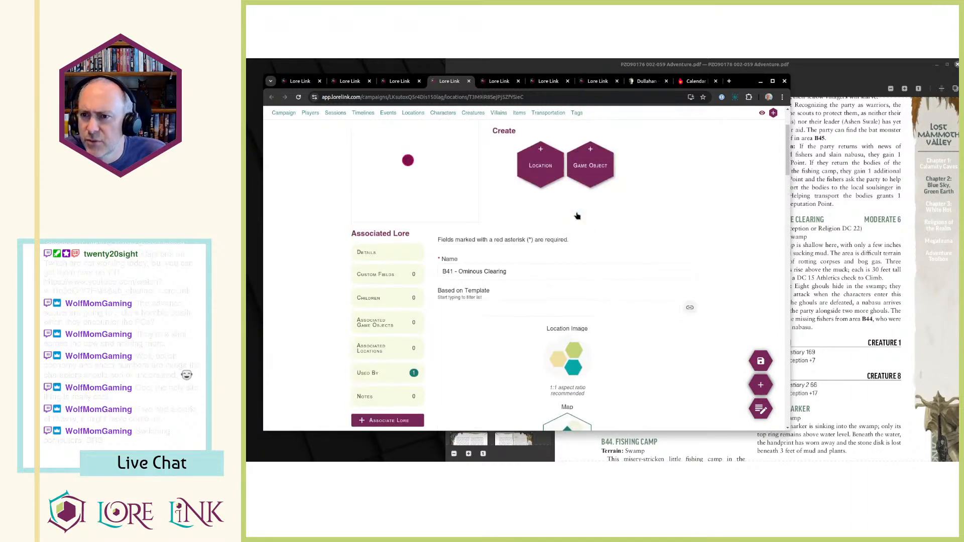
pyautogui.scroll(-5, 578, 216)
pyautogui.scroll(-3, 577, 216)
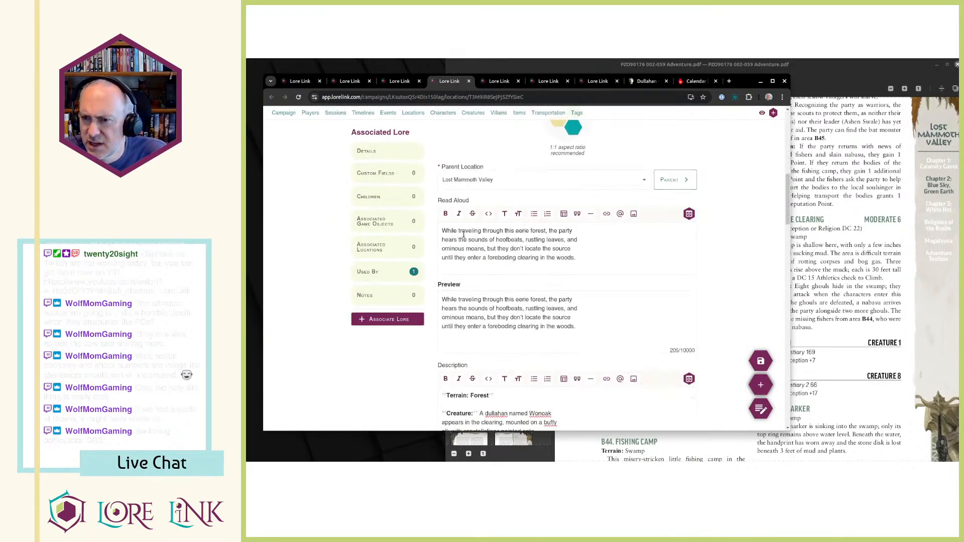
pyautogui.moveTo(602, 264); pyautogui.dragTo(365, 215)
pyautogui.click(607, 259)
pyautogui.scroll(-4, 608, 262)
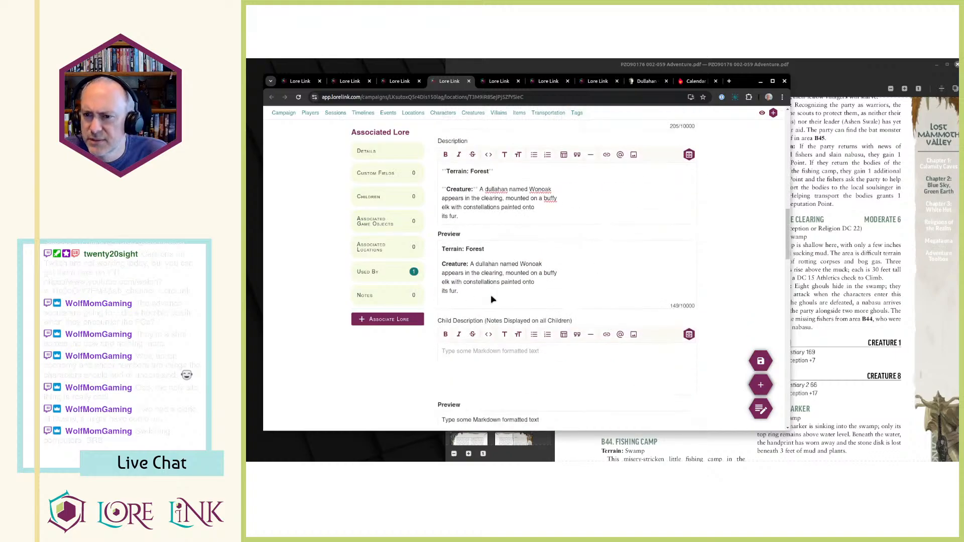
pyautogui.scroll(-3, 507, 266)
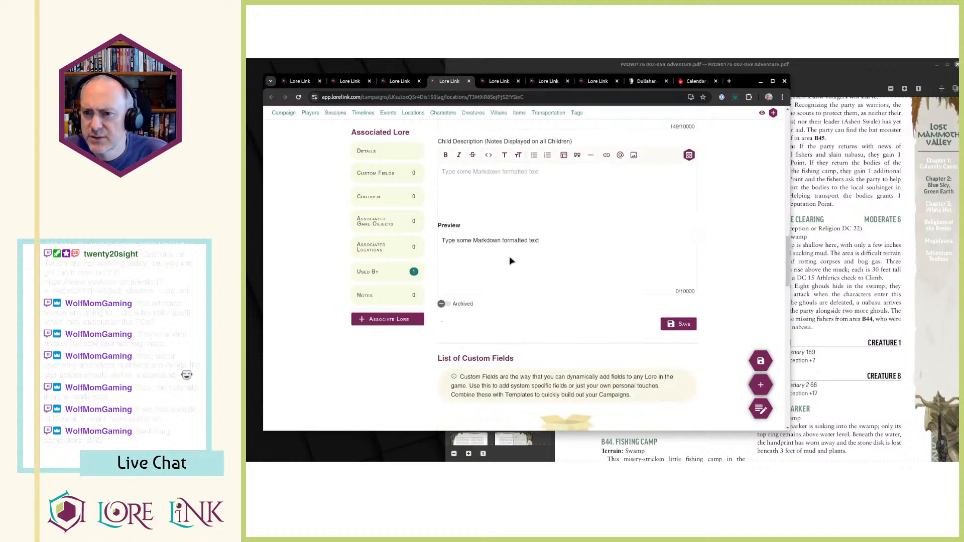
pyautogui.scroll(2, 510, 260)
pyautogui.click(761, 361)
# Move the paragraph "This long game trail" through "never apparent." from B43 - Game Trail's Description into its Read Aloud text.
pyautogui.hotkey('alt', 'Tab')
pyautogui.hotkey('alt', 'Tab')
pyautogui.hotkey('ctrl', 'Tab')
pyautogui.scroll(-10, 640, 213)
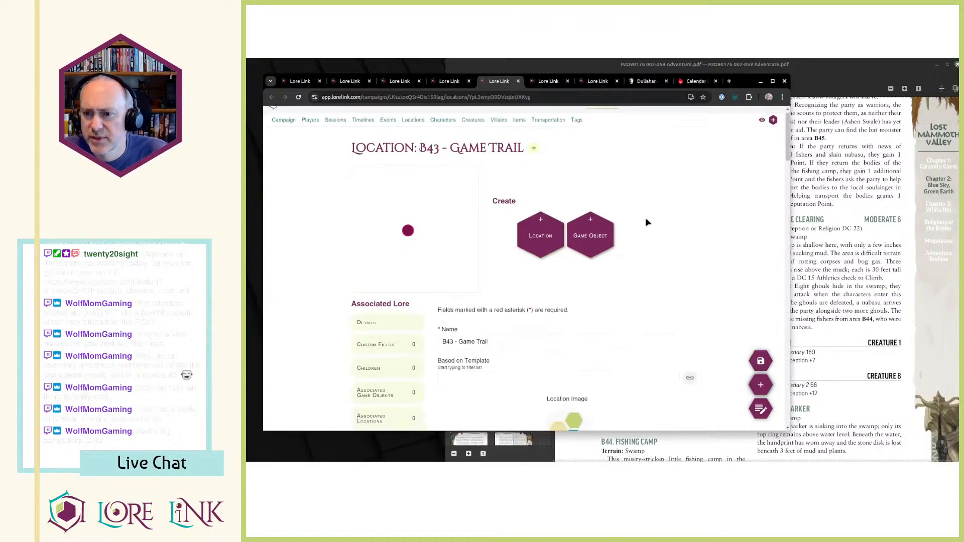
pyautogui.scroll(2, 641, 213)
pyautogui.scroll(-2, 623, 221)
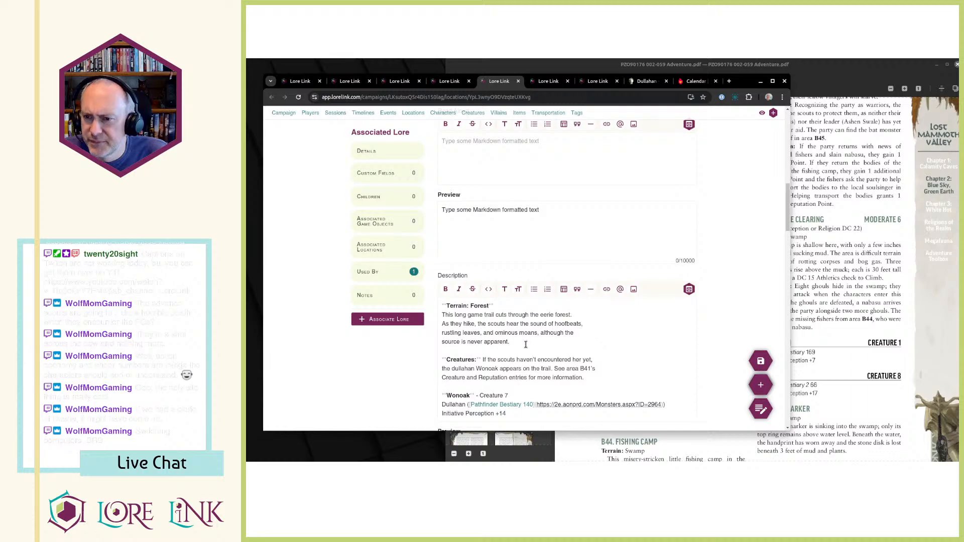
pyautogui.moveTo(527, 344); pyautogui.dragTo(413, 318)
pyautogui.hotkey('ctrl', 'x')
pyautogui.click(493, 150)
pyautogui.hotkey('ctrl', 'v')
# Delete the extra blank line between the Terrain and Creatures entries in B43's Description.
pyautogui.scroll(-2, 564, 260)
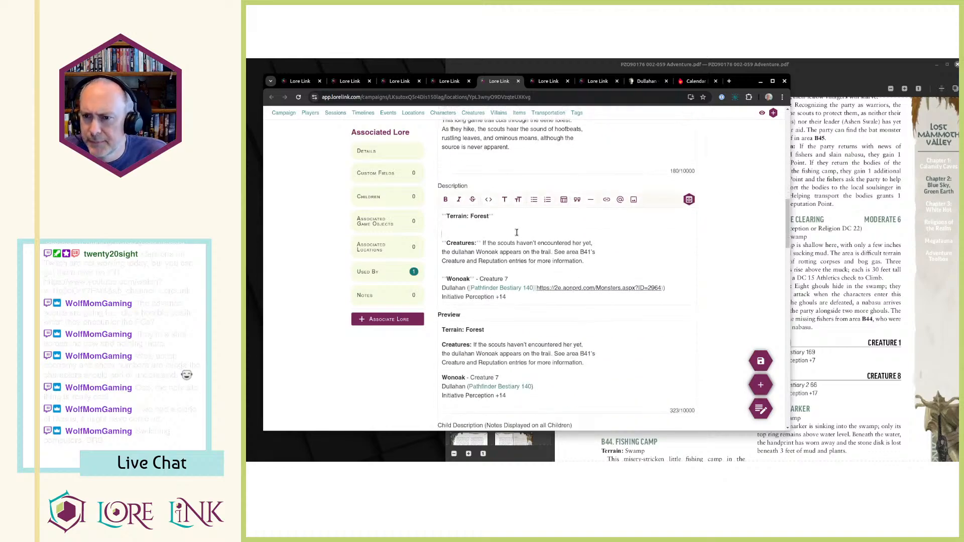
pyautogui.click(517, 233)
pyautogui.press('BackSpace')
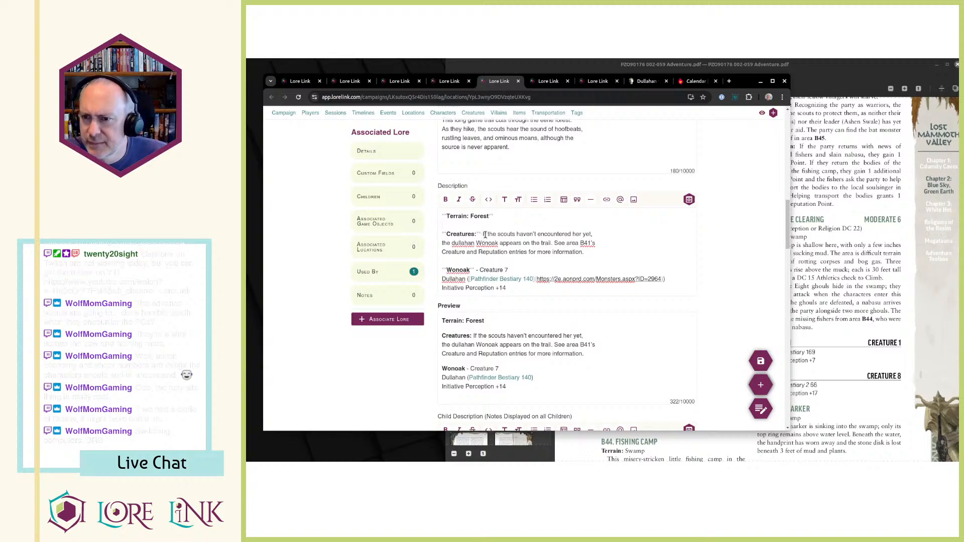
# Delete the sentence "See area B41's Creature and Reputation entries for more information." from B43's Description.
pyautogui.moveTo(486, 235); pyautogui.dragTo(583, 253)
pyautogui.click(582, 253)
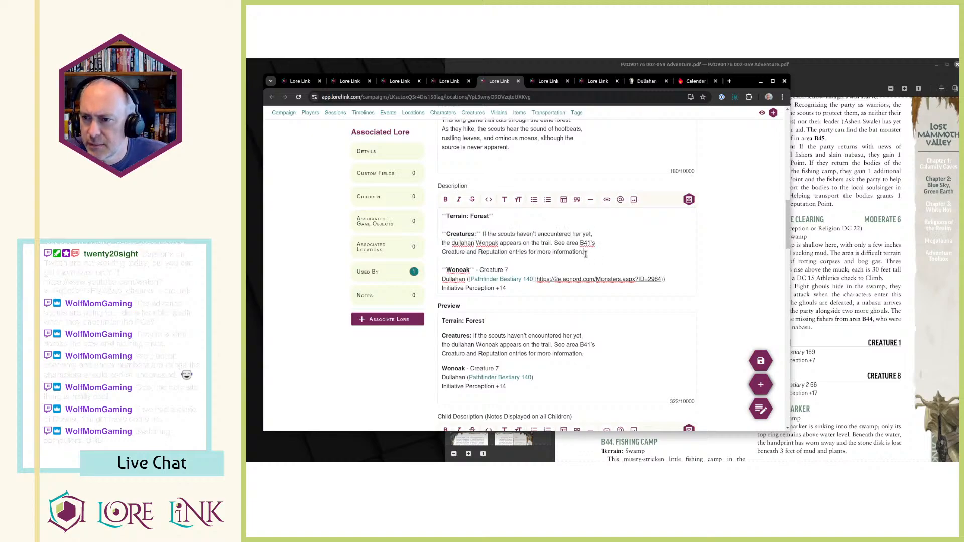
pyautogui.moveTo(554, 243); pyautogui.dragTo(593, 258)
pyautogui.press('BackSpace')
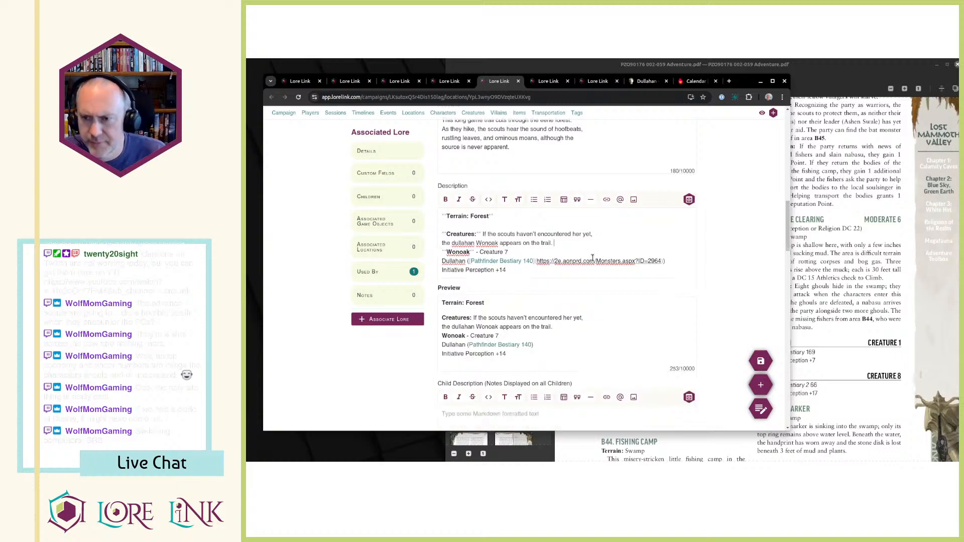
# Delete the Wonoak stat block, from its name through the Initiative line, from B43's Description and save the location.
pyautogui.keyDown('shift'); pyautogui.click(638, 270); pyautogui.keyUp('shift')
pyautogui.press('BackSpace')
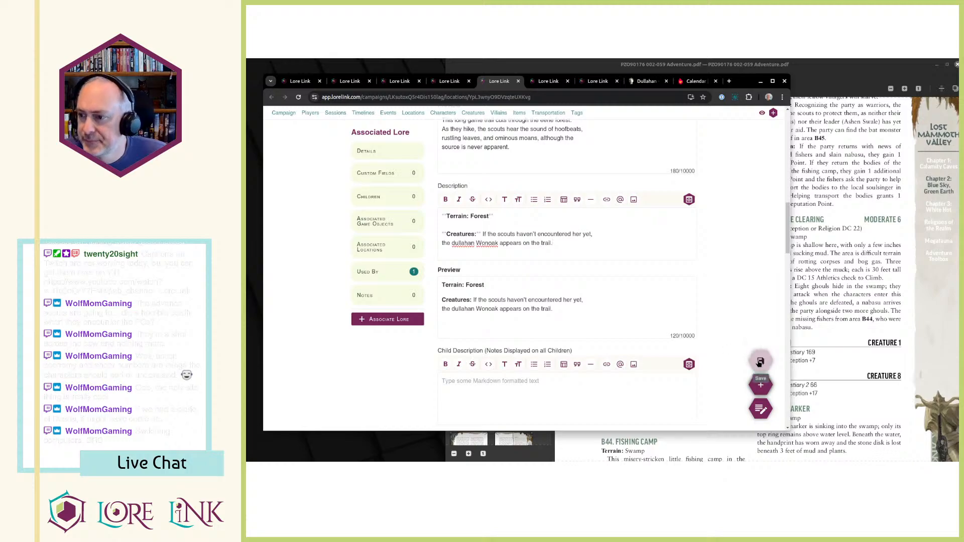
# Copy the clause "If the scouts haven't encountered her yet," from B43's Description to the start of B41's Creature entry.
pyautogui.moveTo(484, 234); pyautogui.dragTo(596, 235)
pyautogui.hotkey('ctrl', 'pageup')
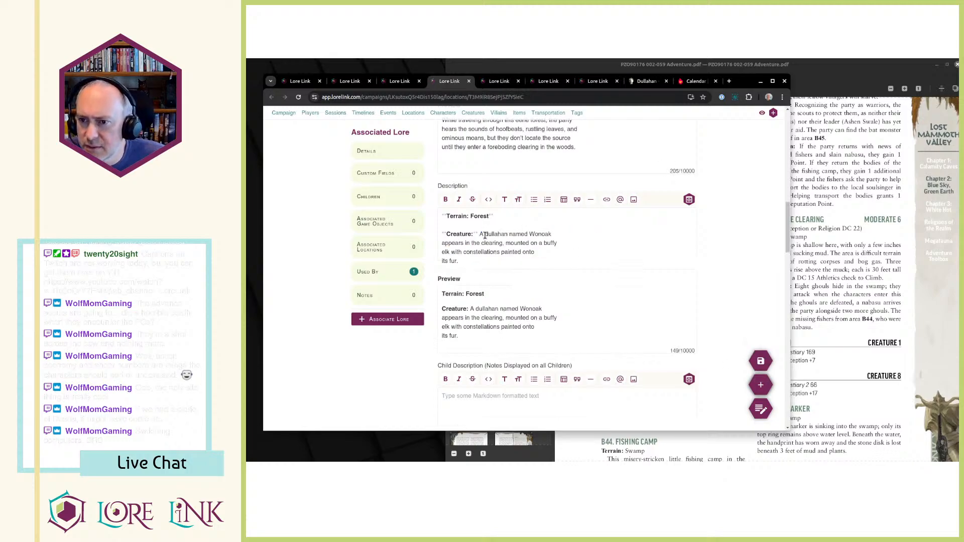
pyautogui.hotkey('ctrl', 'v')
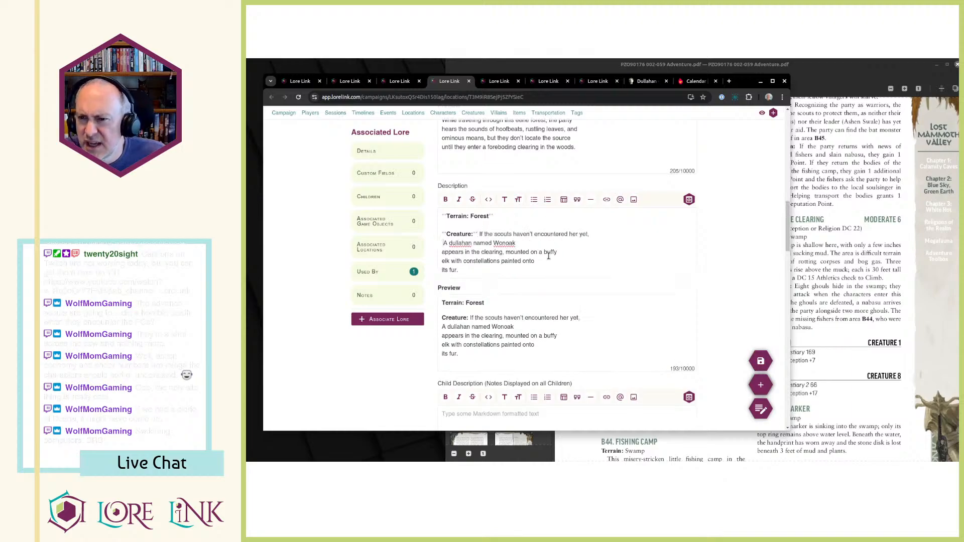
# Lowercase the "A" before "dullahan named Wonoak", join the broken lines of B41's Creature entry, and save the location.
pyautogui.press('BackSpace')
pyautogui.press('Right')
pyautogui.press('Delete')
pyautogui.write('a')
pyautogui.press('Delete')
pyautogui.press('End')
pyautogui.press('Delete')
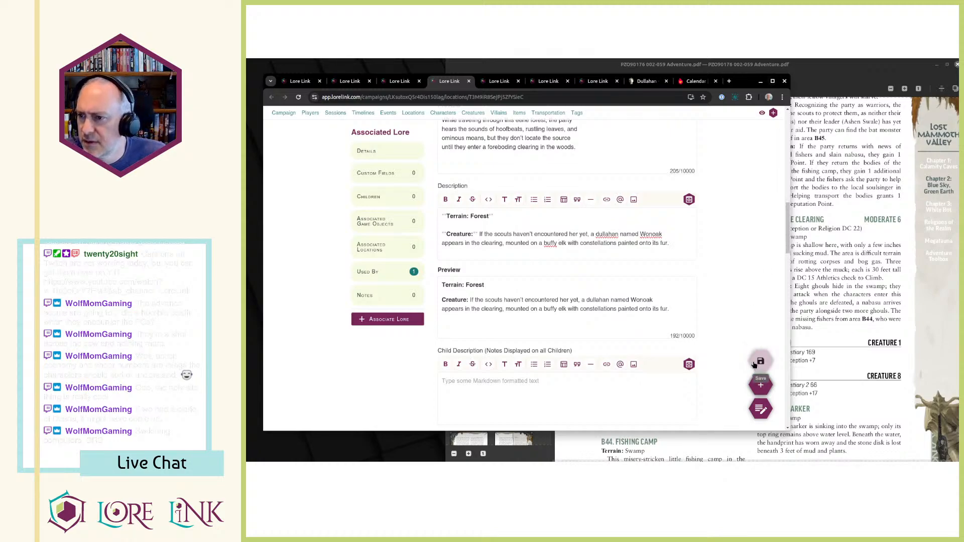
# Join the broken line in B43's Creatures entry into one continuous sentence and save the location.
pyautogui.hotkey('ctrl', 'Tab')
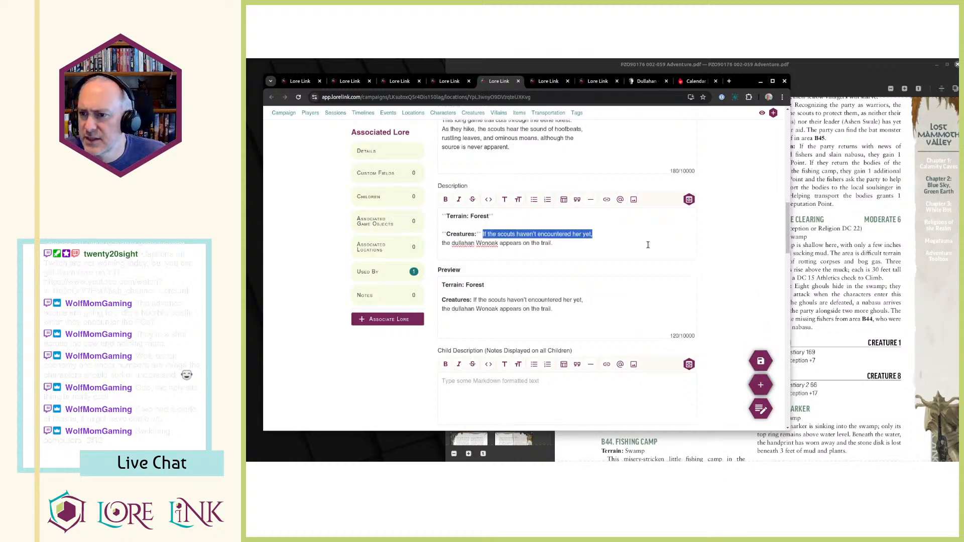
pyautogui.click(642, 240)
pyautogui.press('Delete')
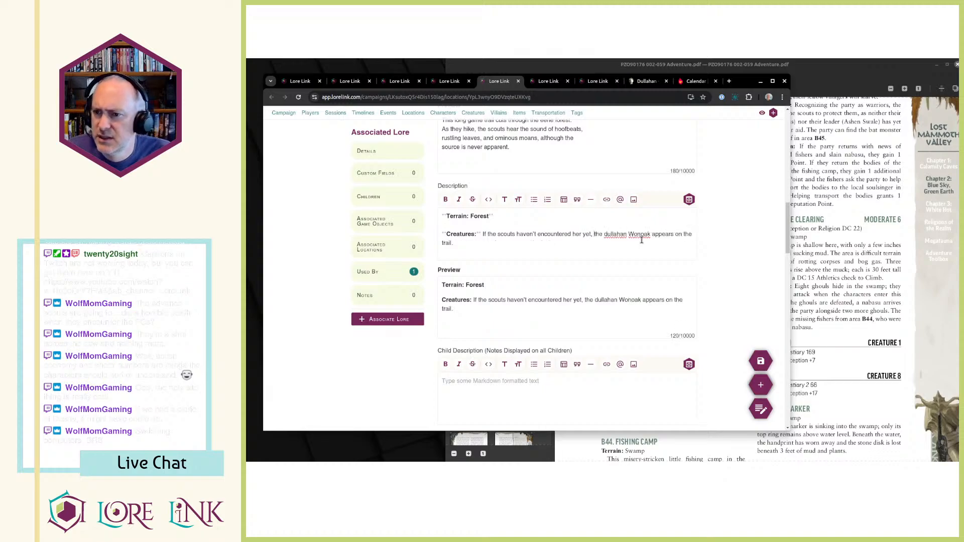
pyautogui.click(761, 361)
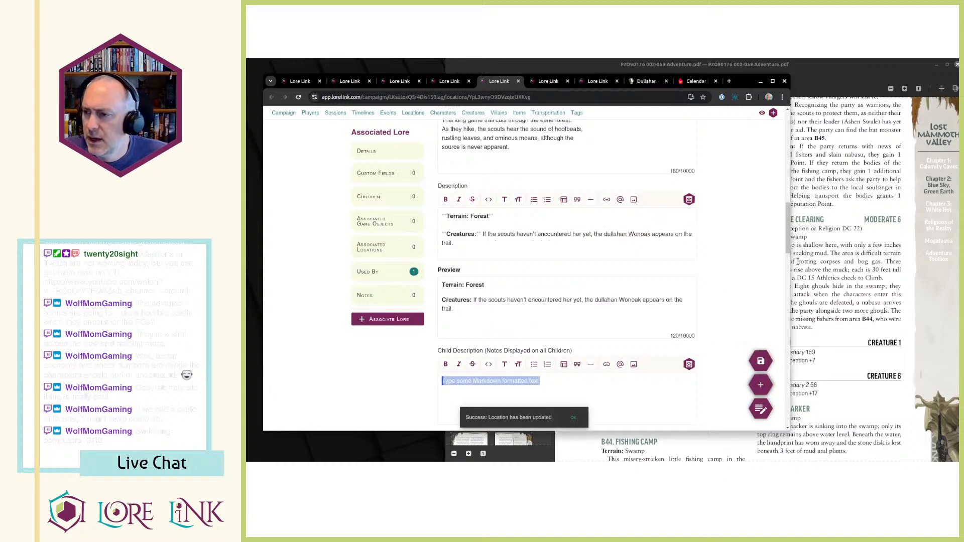
# Check the B43 and B41 texts and the Encounter Wonoak event's associated triggers against the adventure PDF.
pyautogui.click(793, 267)
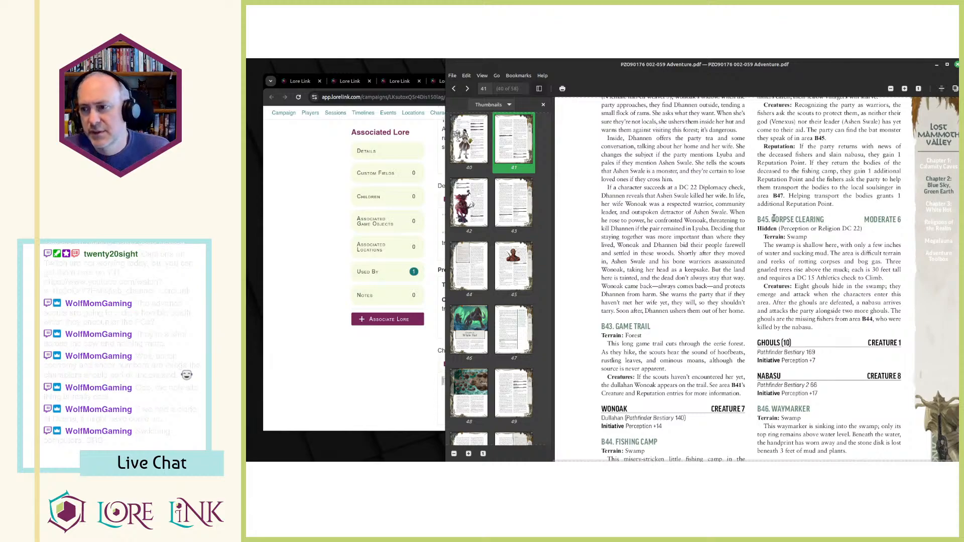
pyautogui.click(279, 365)
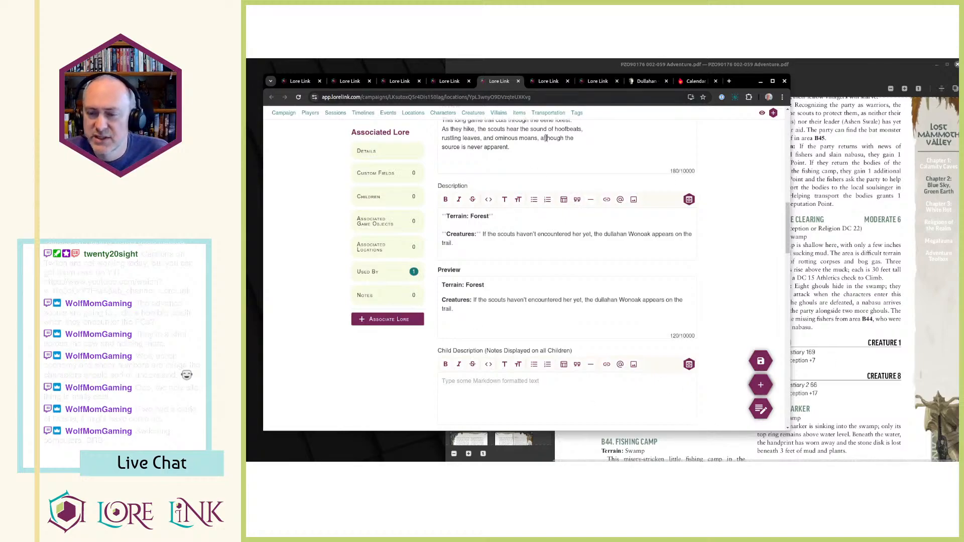
pyautogui.hotkey('ctrl', 'pageup')
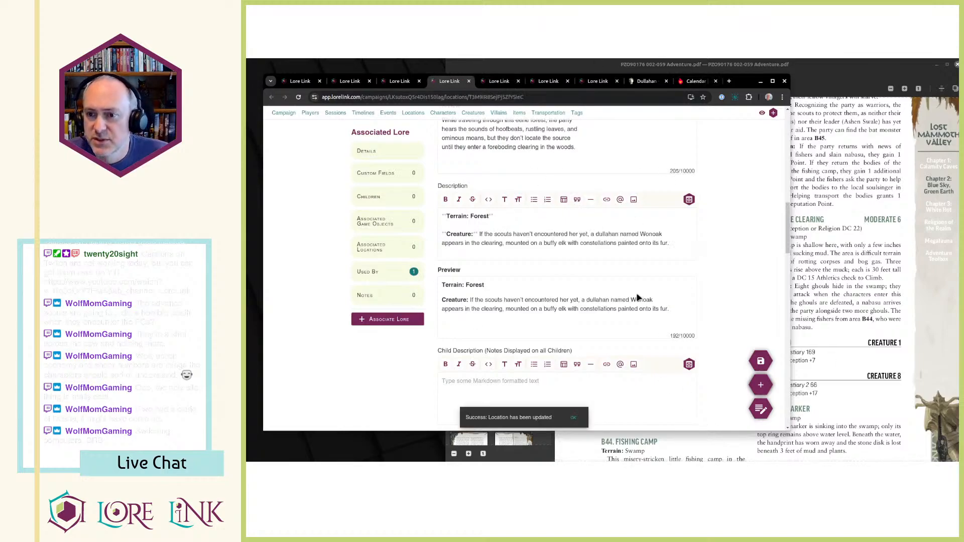
pyautogui.hotkey('ctrl', 'pageup')
pyautogui.hotkey('ctrl', 'pageup')
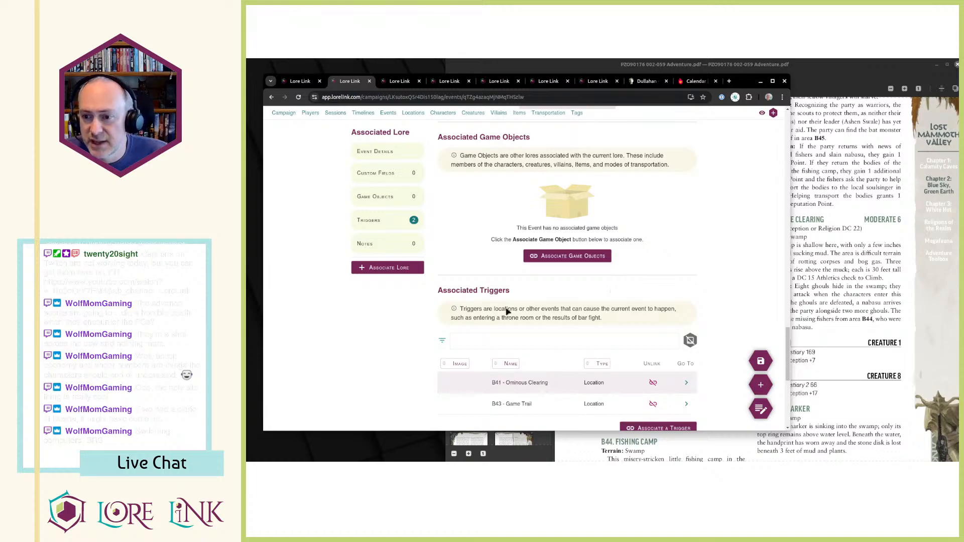
pyautogui.scroll(5, 540, 251)
pyautogui.hotkey('ctrl', 'pagedown')
pyautogui.hotkey('ctrl', 'pagedown')
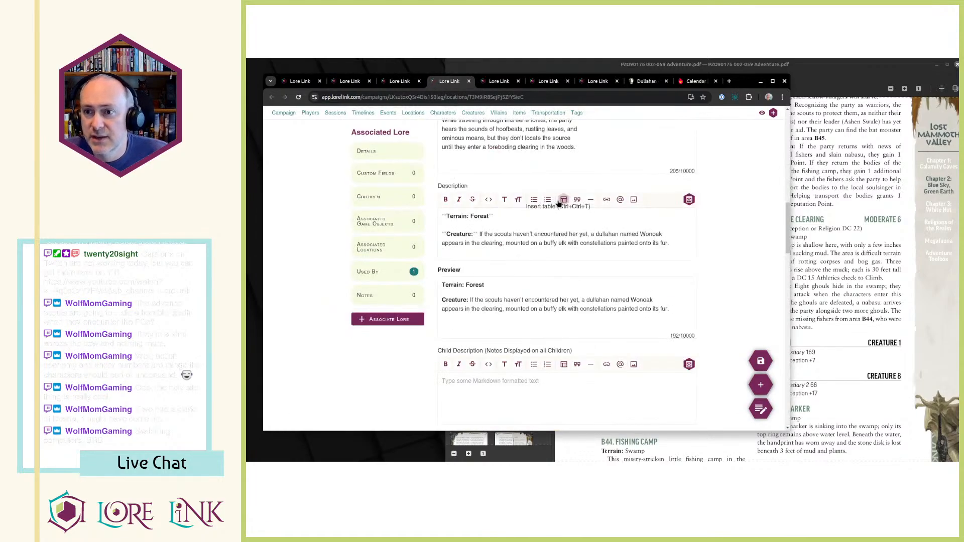
# Switch to the adventure PDF and read the entries from B43 Game Trail through B47 Brass Pyre.
pyautogui.hotkey('alt', 'Tab')
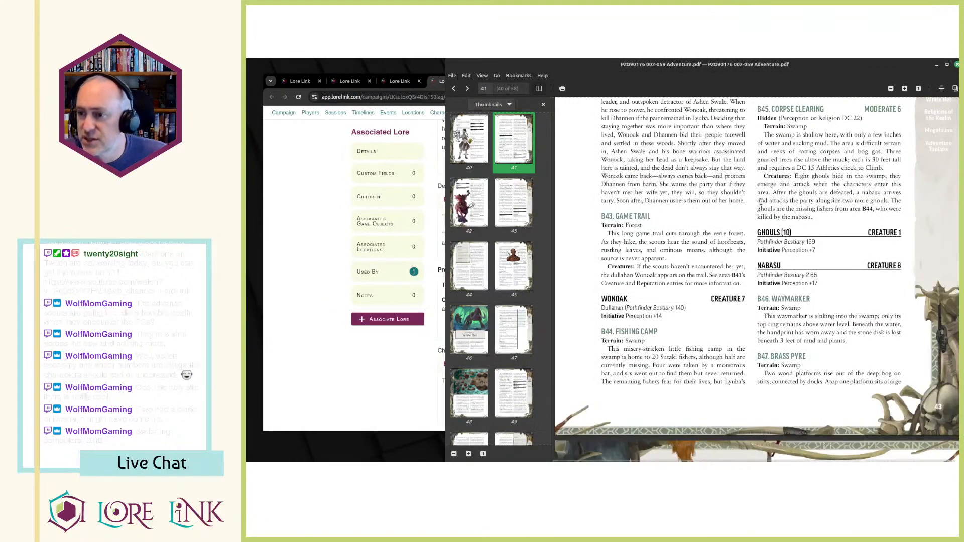
pyautogui.scroll(-3, 704, 209)
pyautogui.scroll(3, 744, 233)
pyautogui.scroll(-3, 712, 195)
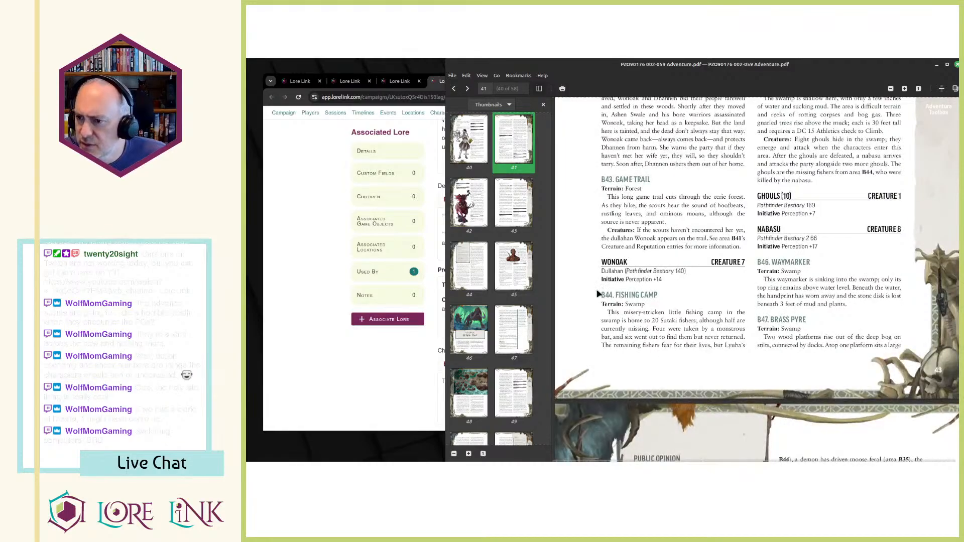
pyautogui.scroll(5, 638, 292)
pyautogui.scroll(-3, 656, 331)
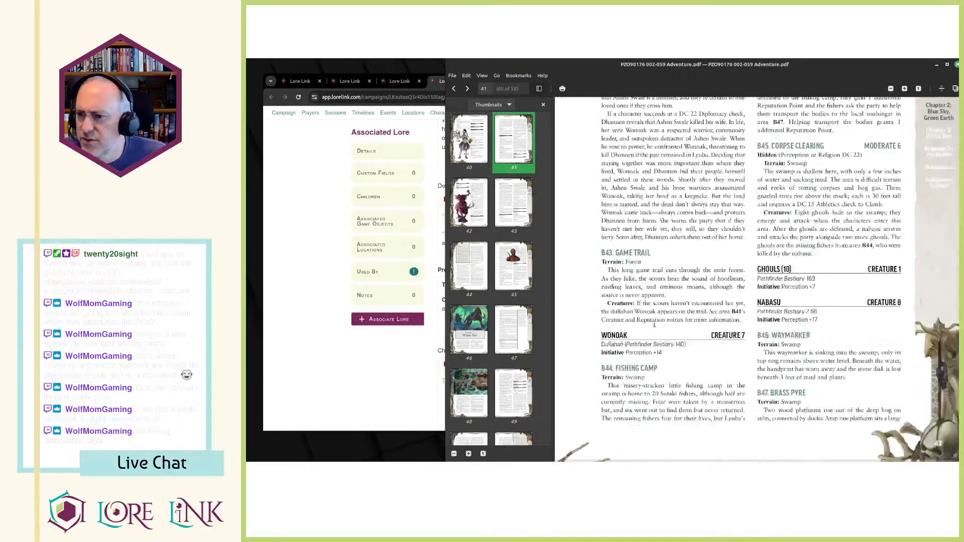
# Return to Lore Link and examine the Lost Mammoth Valley map and the events associated with the Reputation tag.
pyautogui.click(371, 406)
pyautogui.hotkey('ctrl', 'Tab')
pyautogui.hotkey('ctrl', 'Tab')
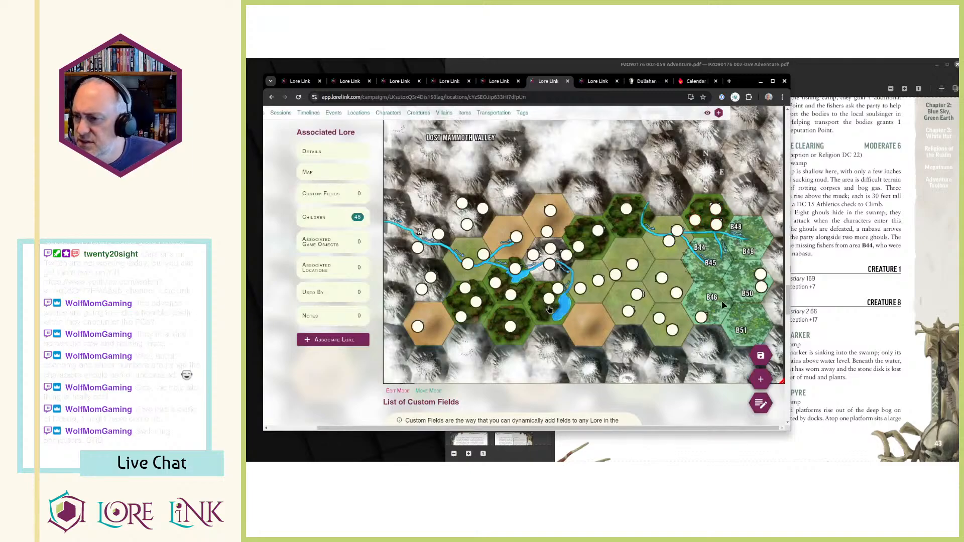
pyautogui.scroll(3, 568, 307)
pyautogui.hotkey('ctrl', 'Tab')
pyautogui.scroll(5, 534, 305)
pyautogui.scroll(3, 520, 305)
# Switch to the adventure PDF and read back through the area entries to B41 Ominous Clearing and its Reputation paragraph.
pyautogui.click(830, 200)
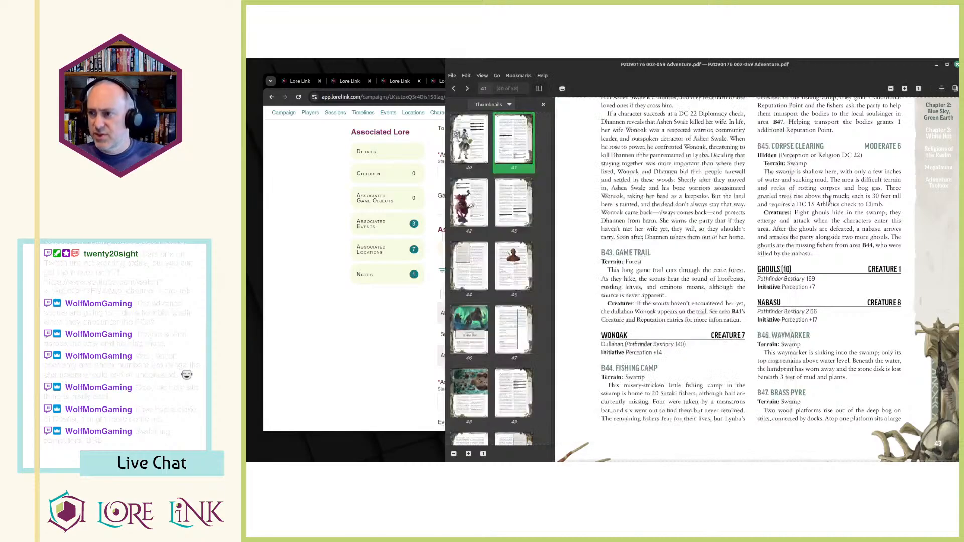
pyautogui.scroll(3, 708, 311)
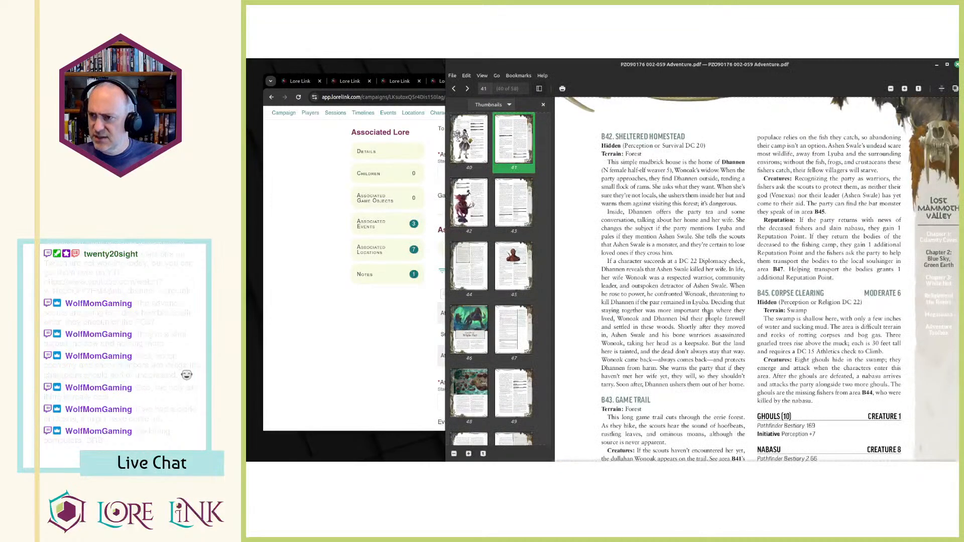
pyautogui.scroll(-3, 709, 317)
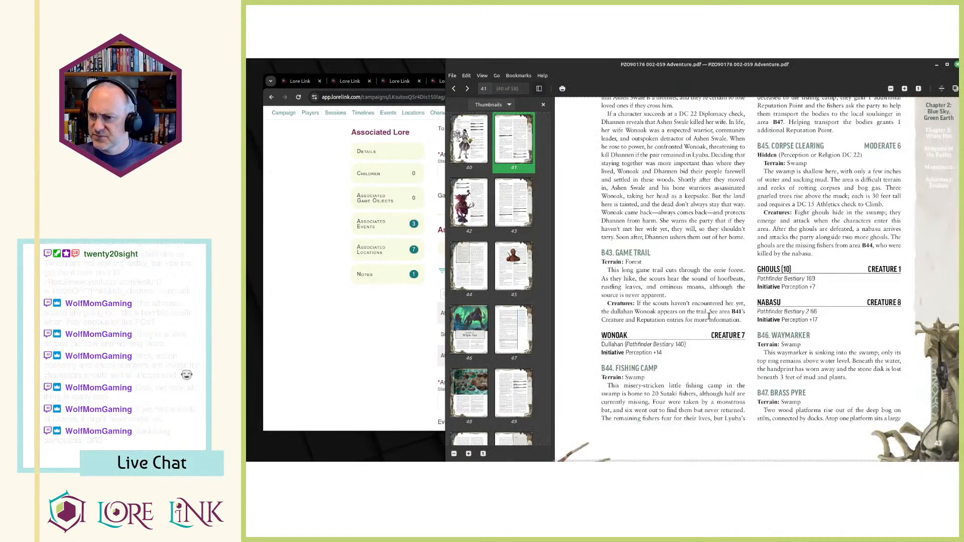
pyautogui.scroll(2, 710, 316)
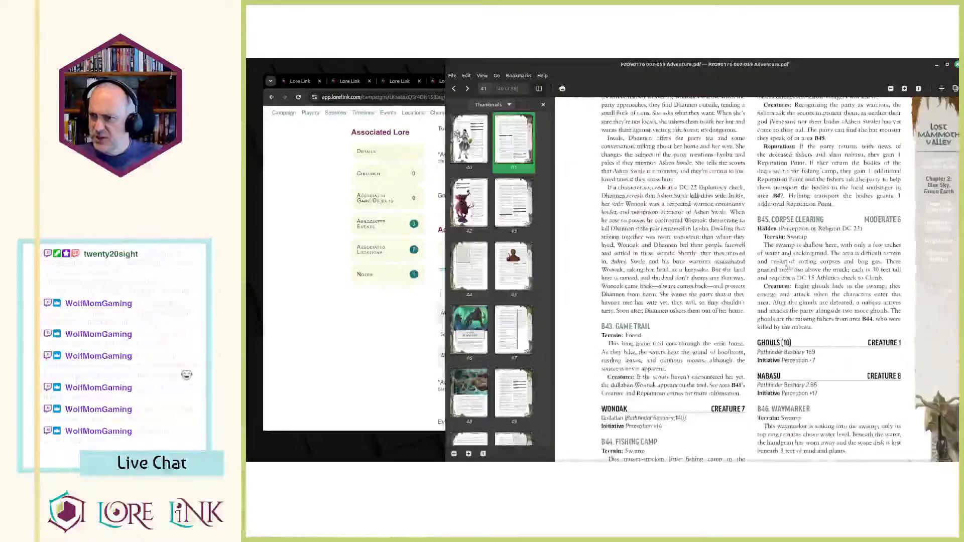
pyautogui.scroll(-1, 717, 291)
pyautogui.scroll(3, 716, 292)
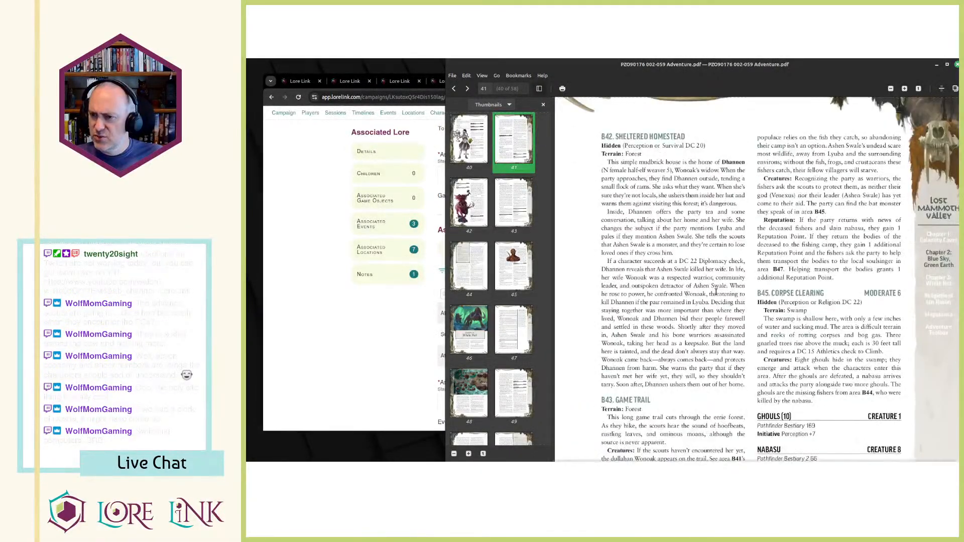
pyautogui.scroll(12, 708, 297)
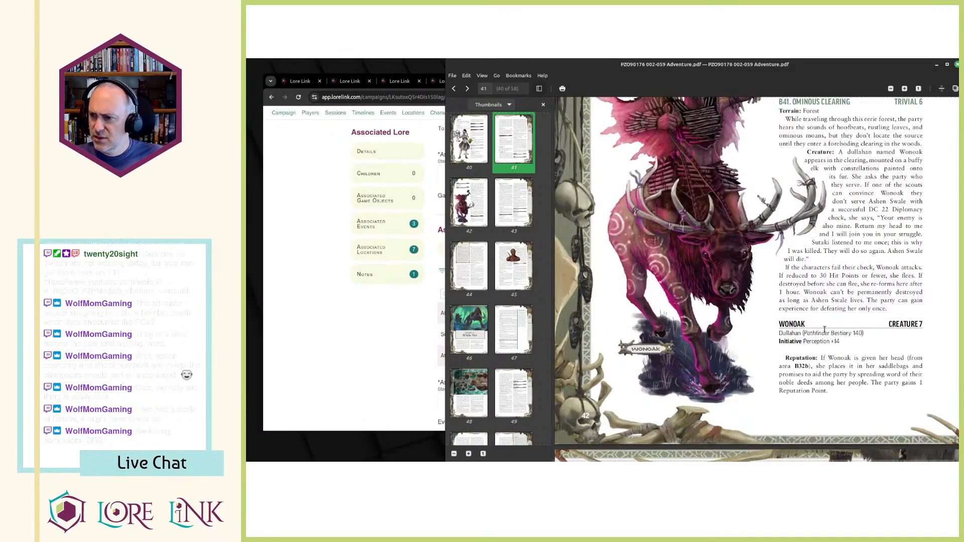
pyautogui.scroll(2, 824, 329)
# Add the Reputation tag to the Encounter Wonoak event in Lore Link.
pyautogui.click(331, 80)
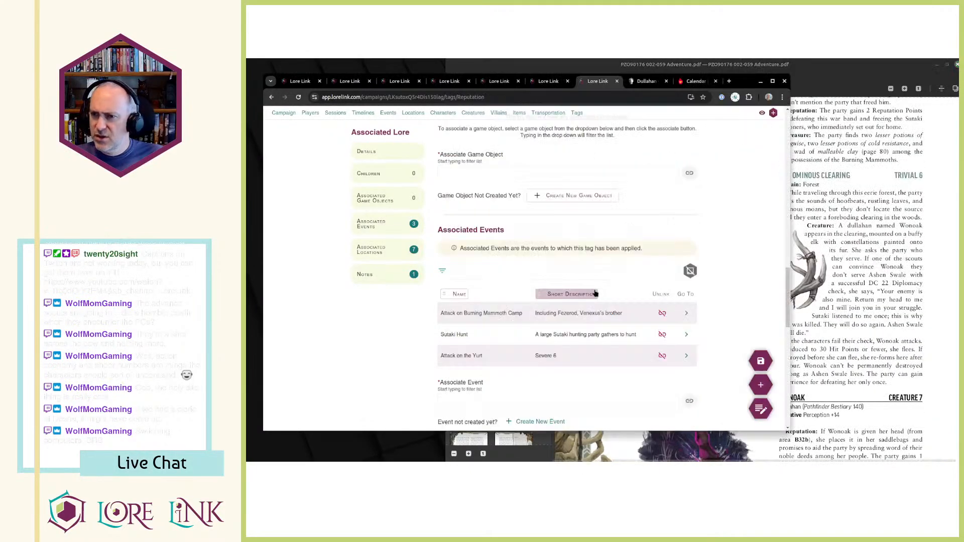
pyautogui.click(333, 81)
pyautogui.scroll(10, 551, 224)
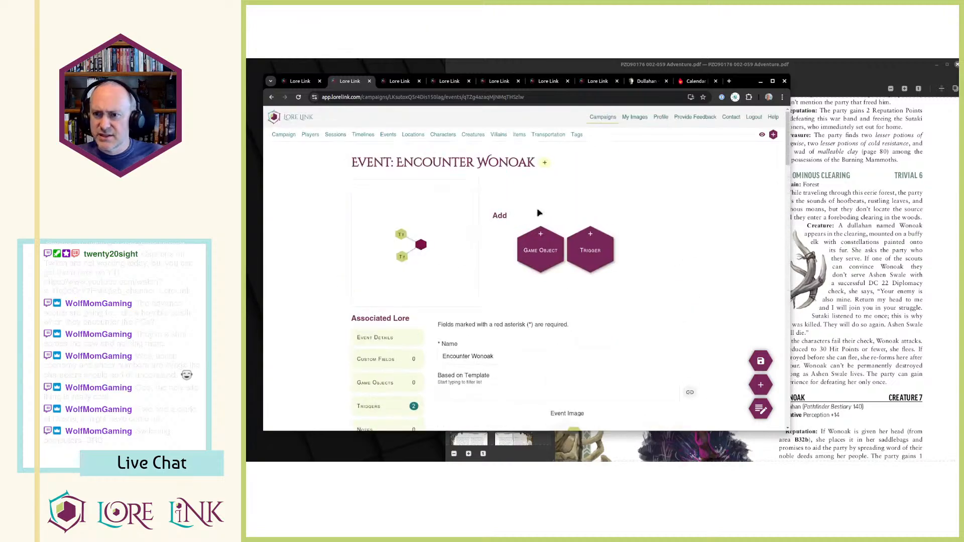
pyautogui.click(545, 162)
pyautogui.click(575, 320)
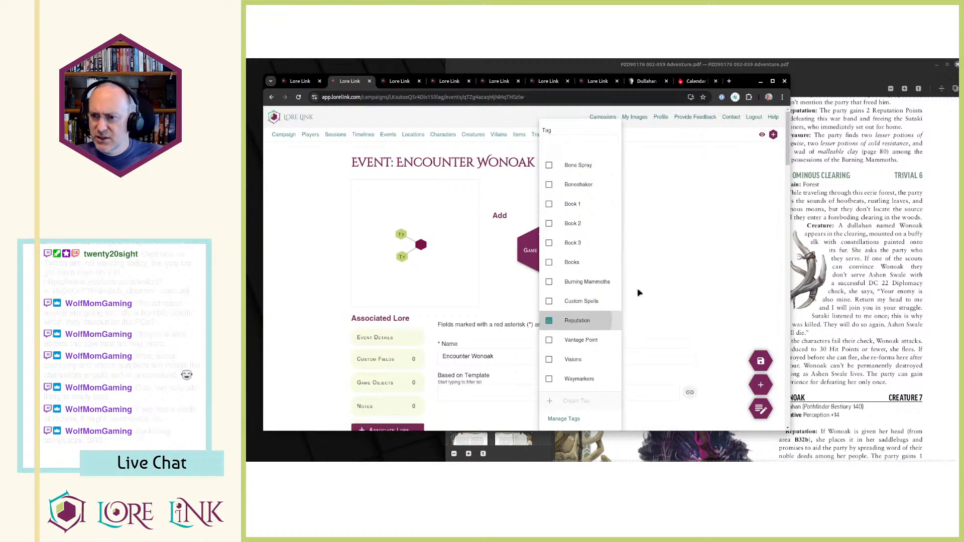
# Check the tags on B41 - Ominous Clearing and add the Reputation tag to location B43 - Game Trail.
pyautogui.hotkey('ctrl', 'Tab')
pyautogui.hotkey('ctrl', 'Tab')
pyautogui.scroll(10, 657, 173)
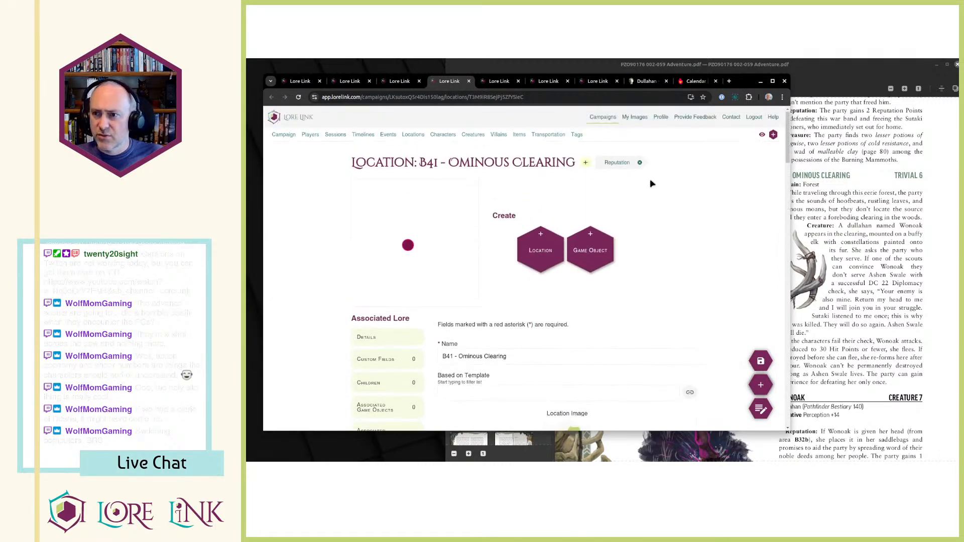
pyautogui.hotkey('ctrl', 'Tab')
pyautogui.scroll(10, 603, 181)
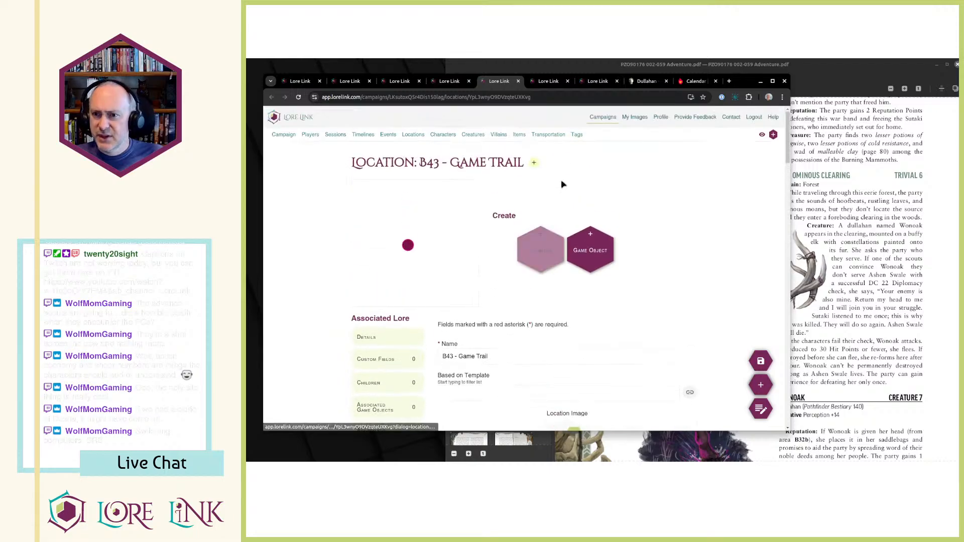
pyautogui.click(533, 162)
pyautogui.scroll(-2, 562, 226)
pyautogui.click(561, 282)
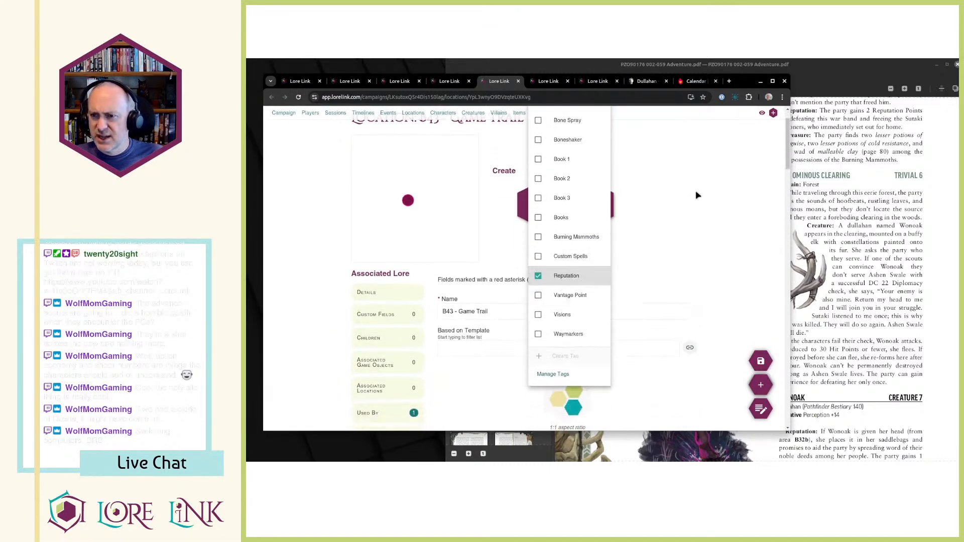
pyautogui.click(669, 210)
pyautogui.scroll(2, 653, 225)
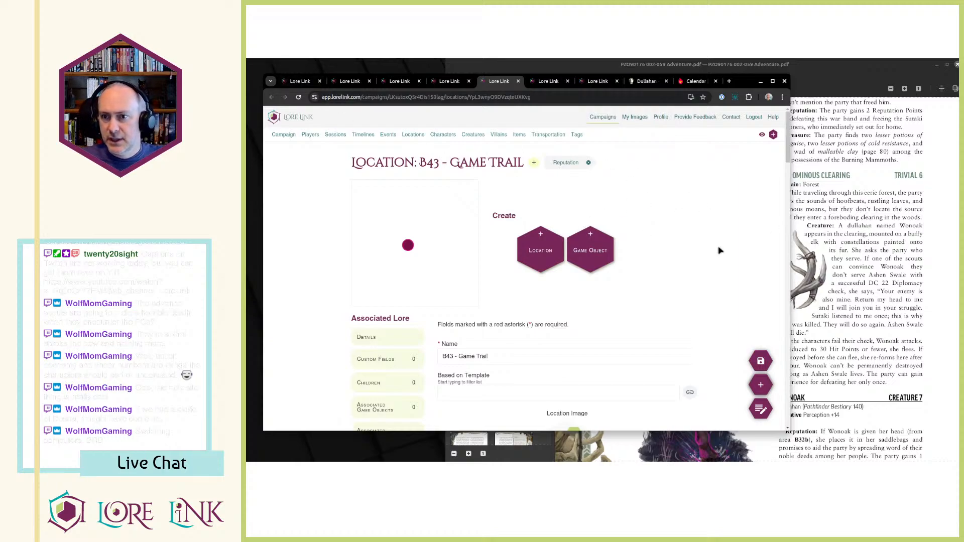
# Open the campaign's sessions page and look through the session list.
pyautogui.click(336, 135)
pyautogui.scroll(-3, 264, 263)
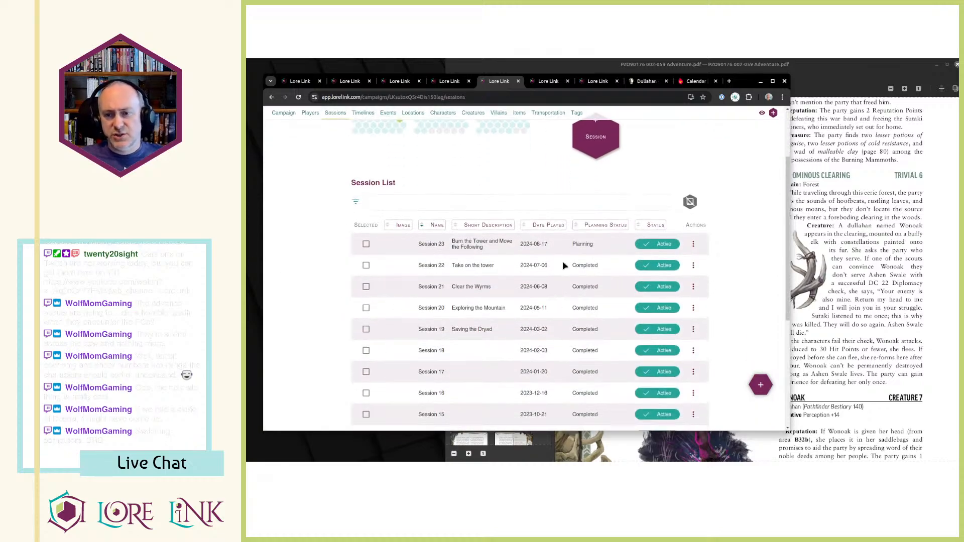
pyautogui.scroll(3, 558, 143)
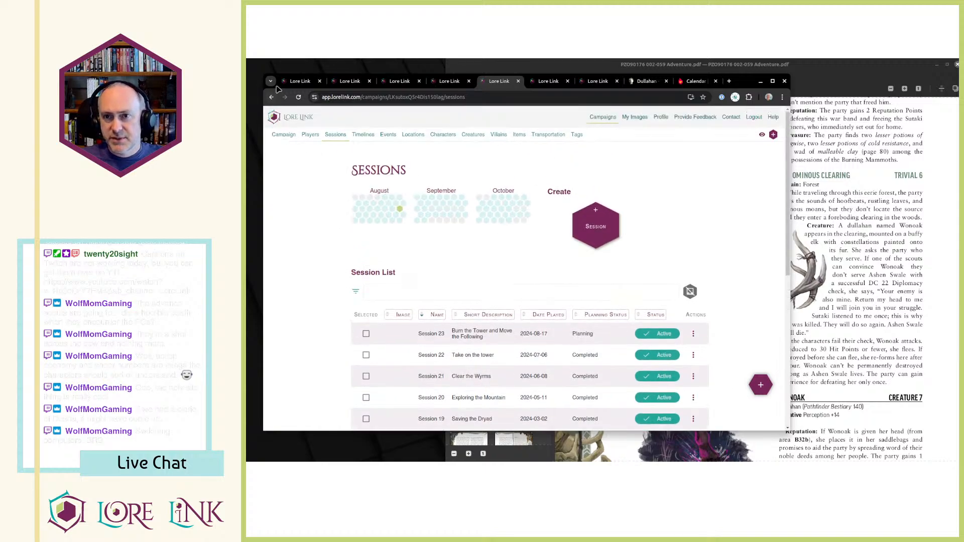
# Switch the campaign from editing to viewing mode and look over its description and Timeline section.
pyautogui.click(300, 82)
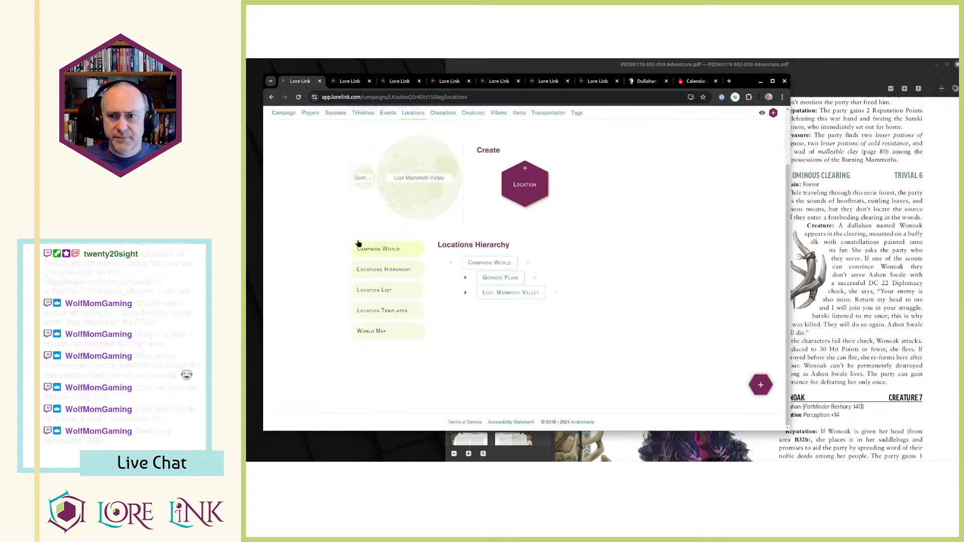
pyautogui.scroll(2, 359, 251)
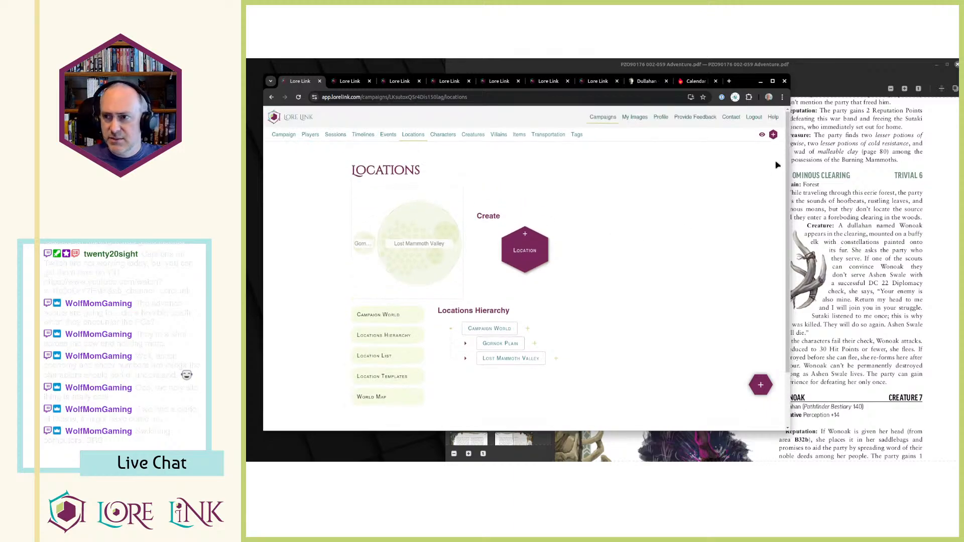
pyautogui.click(762, 135)
pyautogui.scroll(-5, 536, 254)
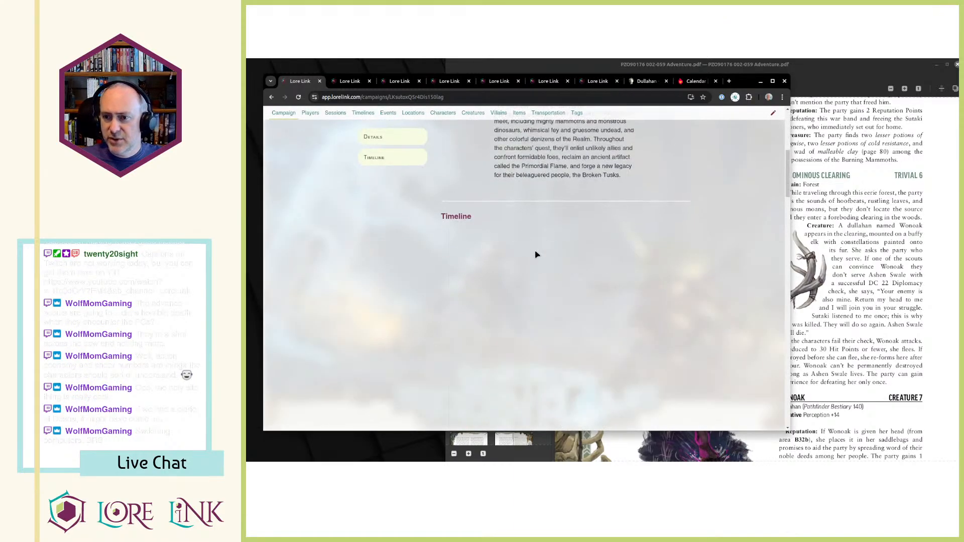
pyautogui.scroll(1, 502, 214)
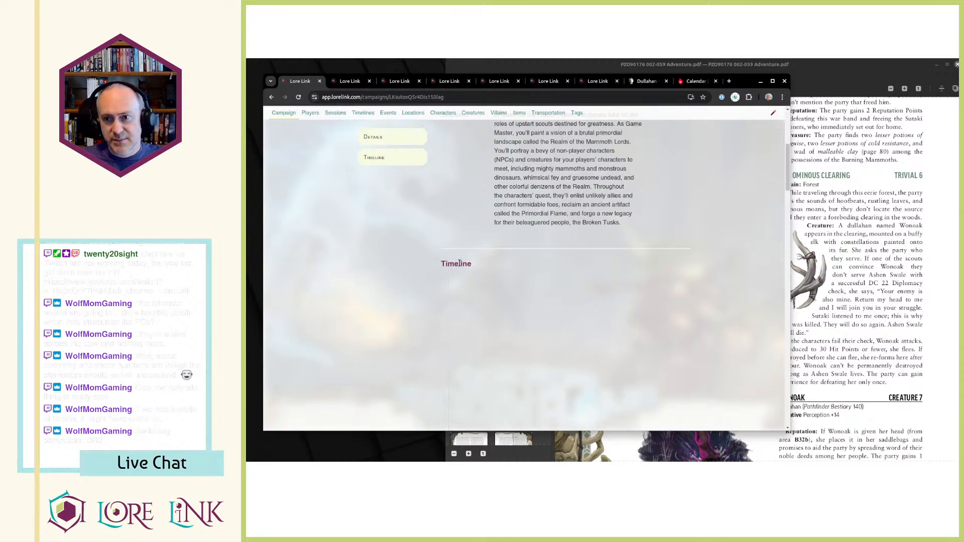
# Look through the campaign's Timeline section, from the NOW entry through the numbered events to EVENT 3: WAR BANDS.
pyautogui.moveTo(443, 268); pyautogui.dragTo(512, 348)
pyautogui.click(513, 348)
pyautogui.scroll(-12, 493, 317)
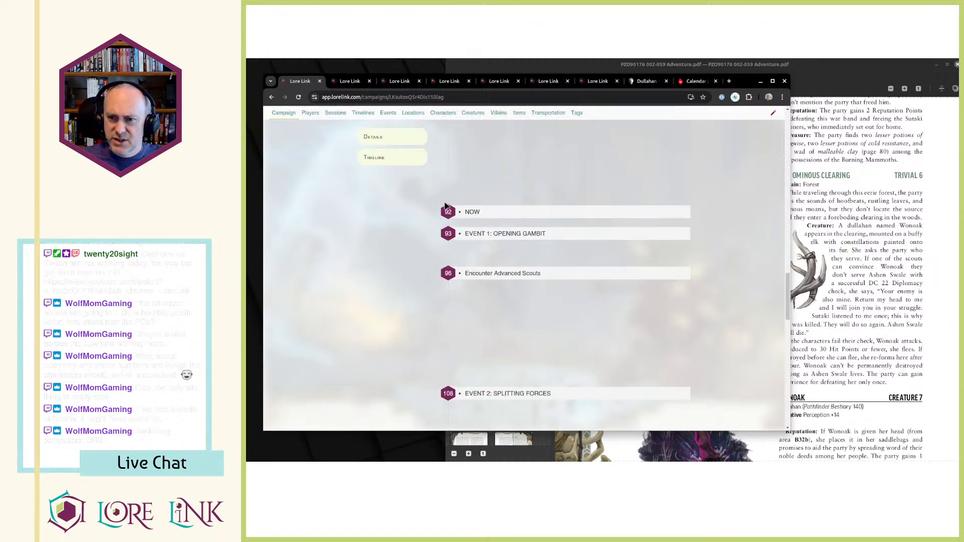
pyautogui.moveTo(462, 235); pyautogui.dragTo(599, 234)
pyautogui.click(599, 234)
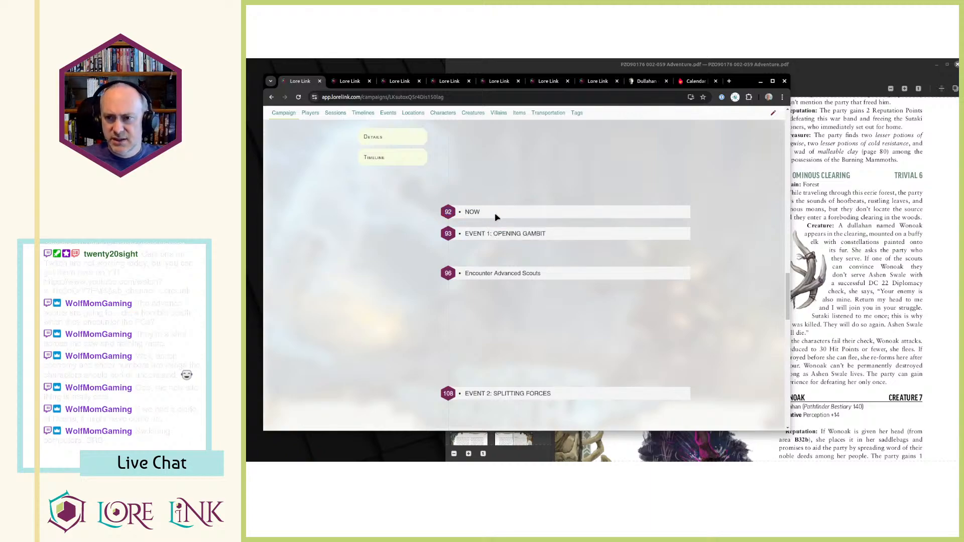
pyautogui.scroll(-2, 497, 221)
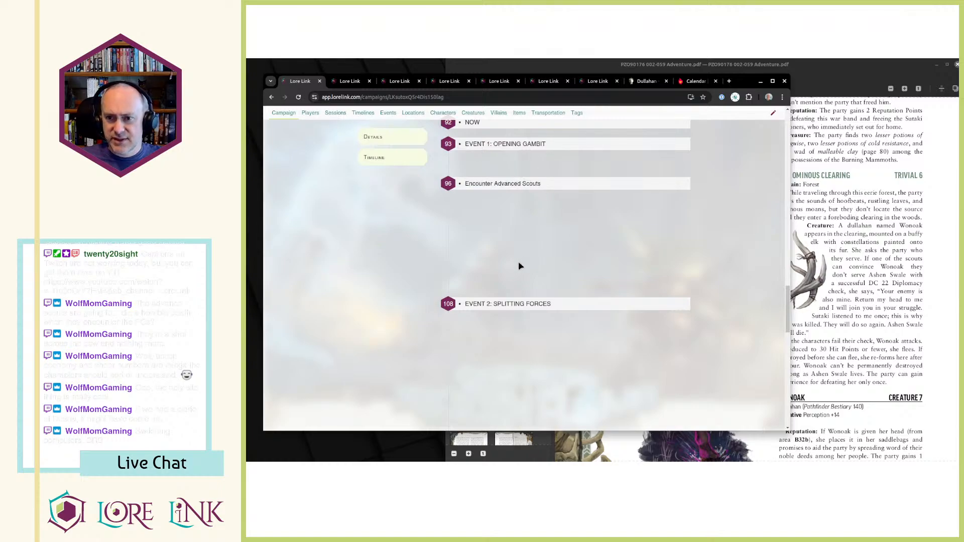
pyautogui.scroll(-1, 512, 259)
pyautogui.scroll(-2, 502, 281)
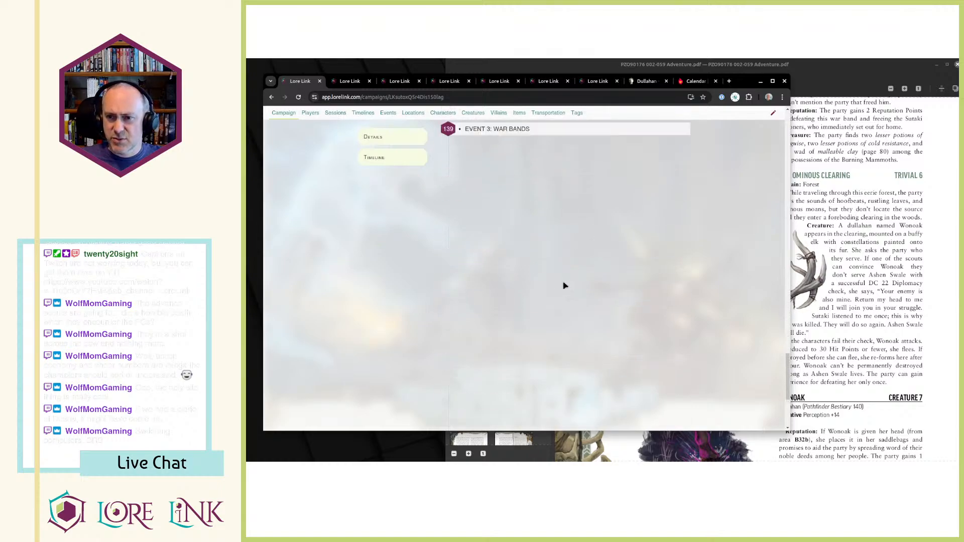
pyautogui.scroll(5, 565, 275)
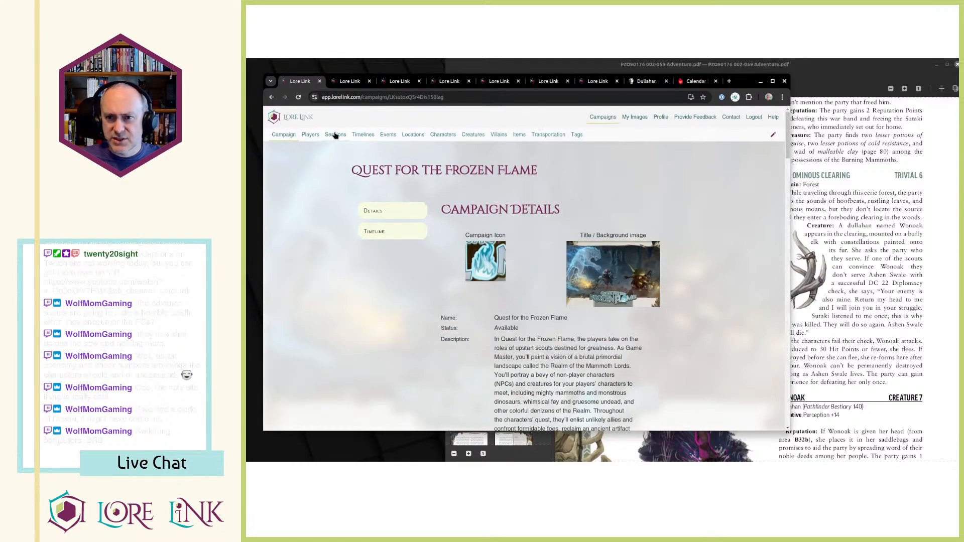
# Open Session 23 from the campaign's sessions and review its details, associated locations and game objects.
pyautogui.click(335, 135)
pyautogui.click(686, 297)
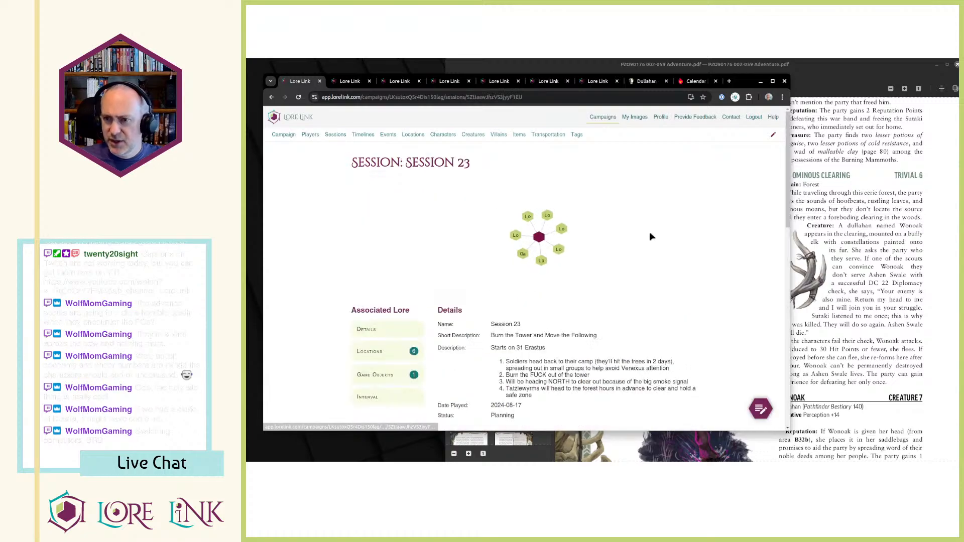
pyautogui.scroll(-3, 496, 278)
pyautogui.scroll(-7, 495, 278)
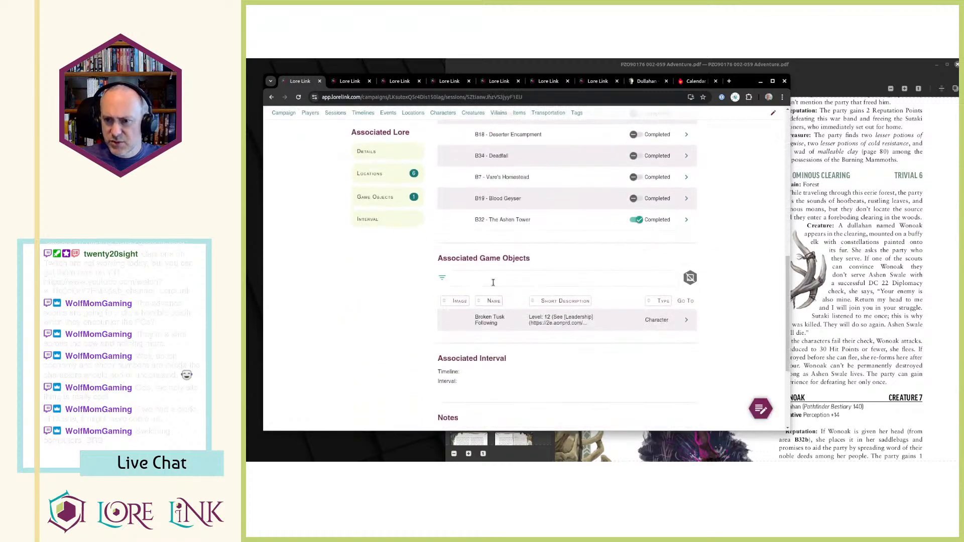
pyautogui.scroll(10, 519, 262)
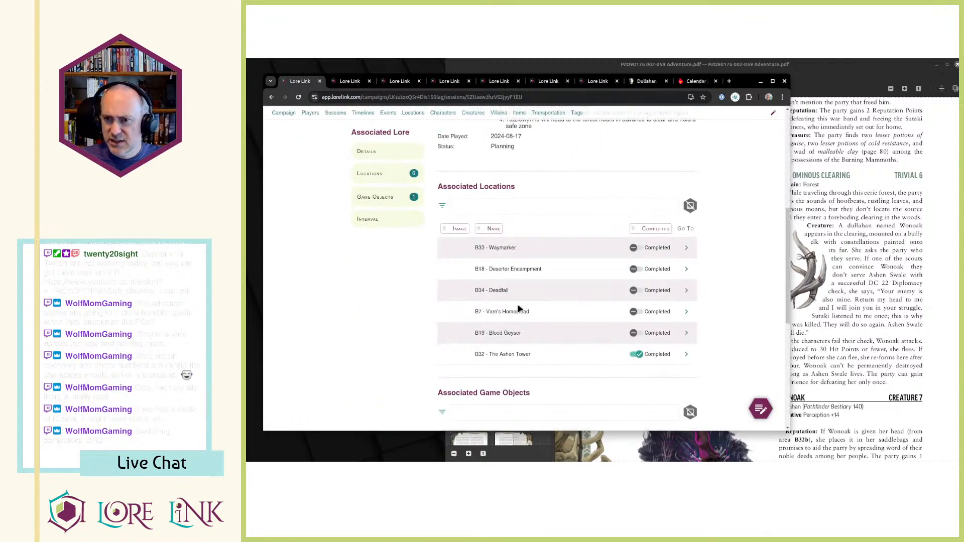
# Switch Session 23 to editing mode and browse the events available to associate with it.
pyautogui.click(773, 134)
pyautogui.scroll(-3, 387, 214)
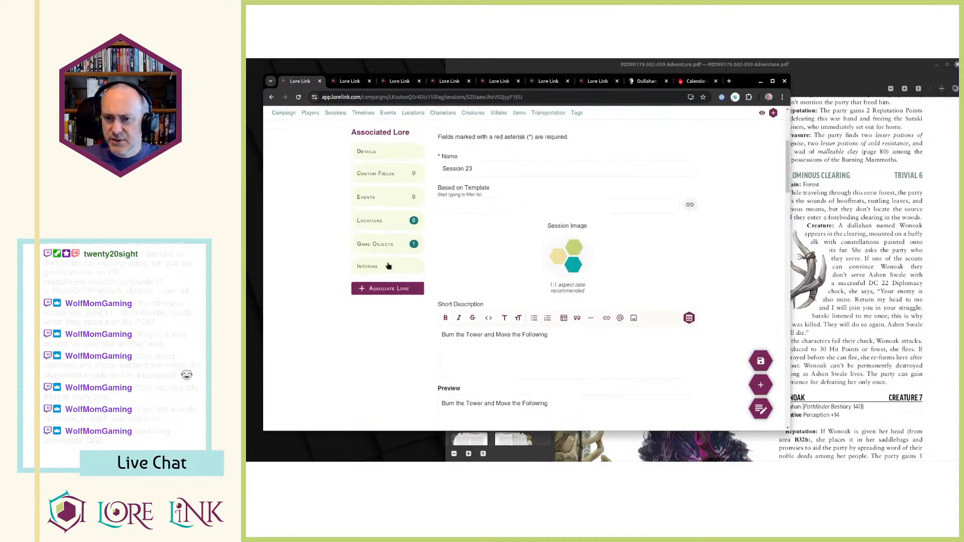
pyautogui.click(386, 198)
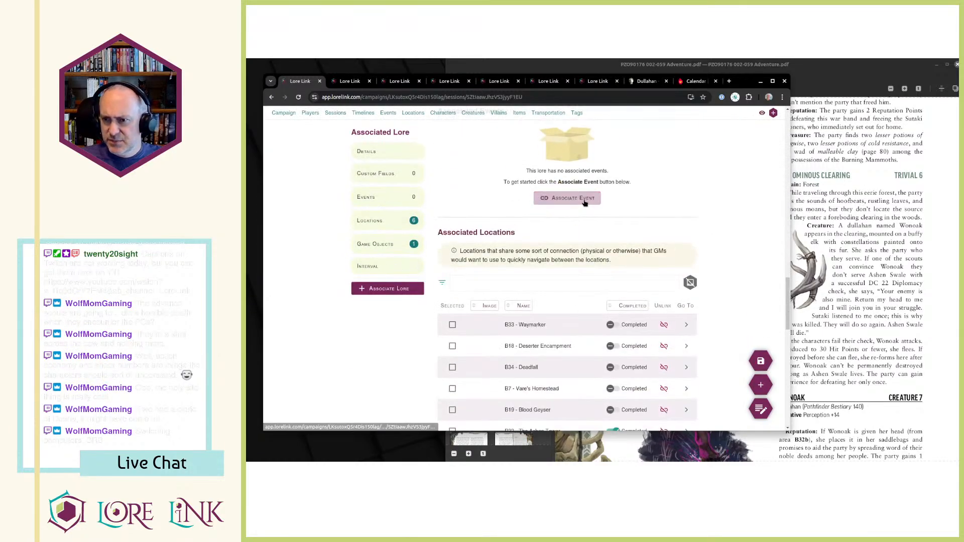
pyautogui.click(582, 199)
pyautogui.click(657, 166)
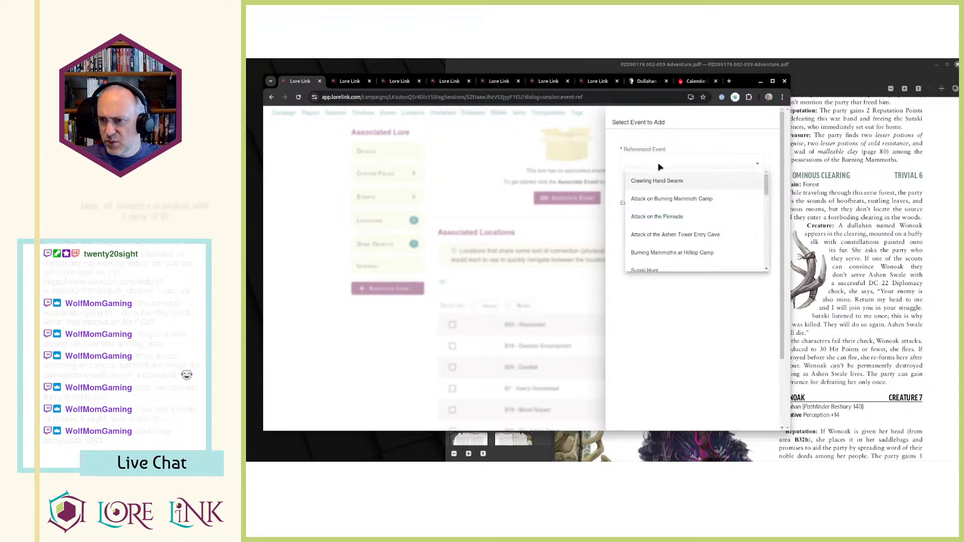
pyautogui.scroll(-2, 663, 191)
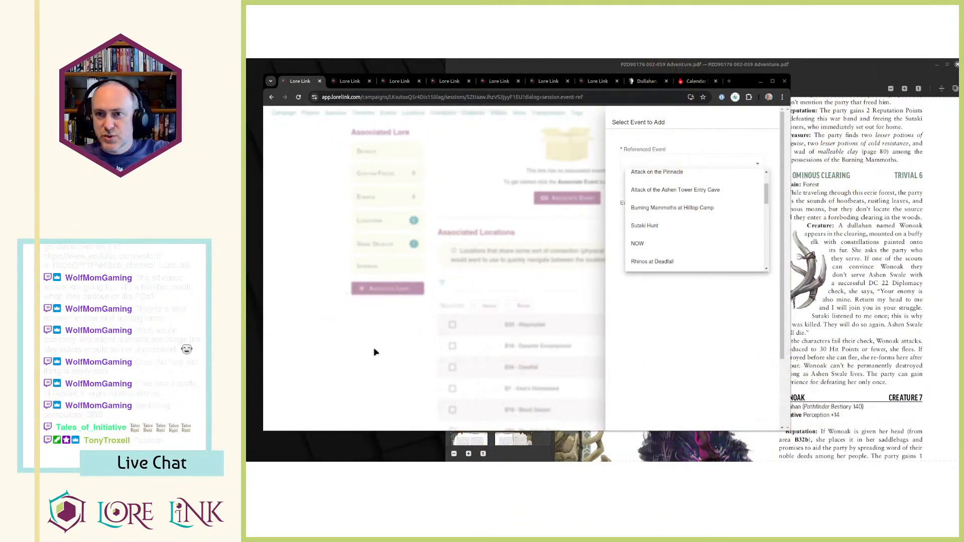
pyautogui.click(380, 338)
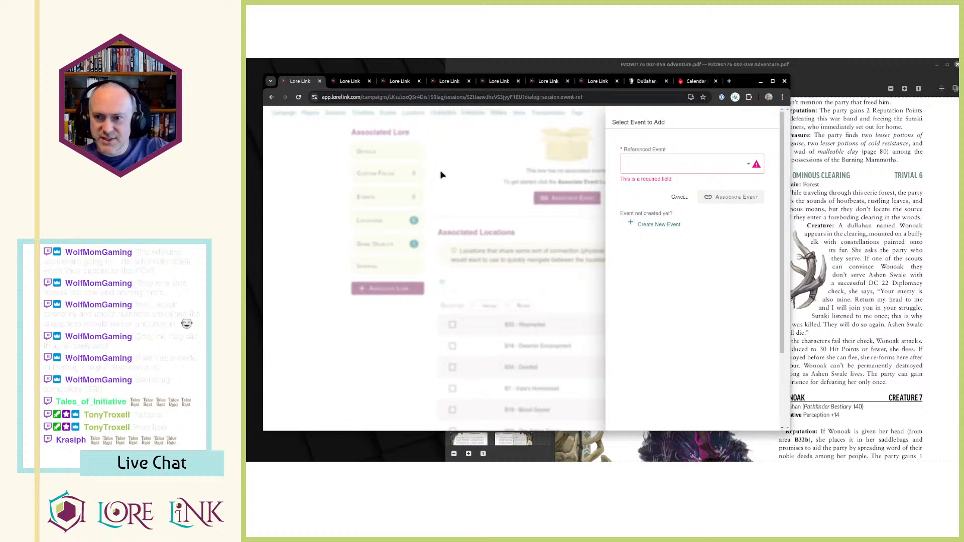
# Open the campaign's sessions page in the browser tab holding the Encounter Wonoak event and look through the session list.
pyautogui.click(337, 81)
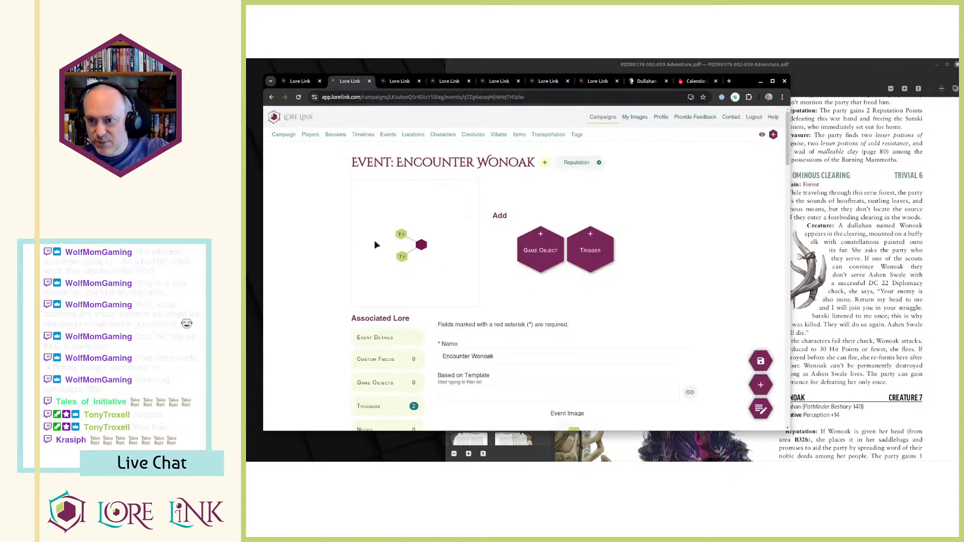
pyautogui.click(310, 135)
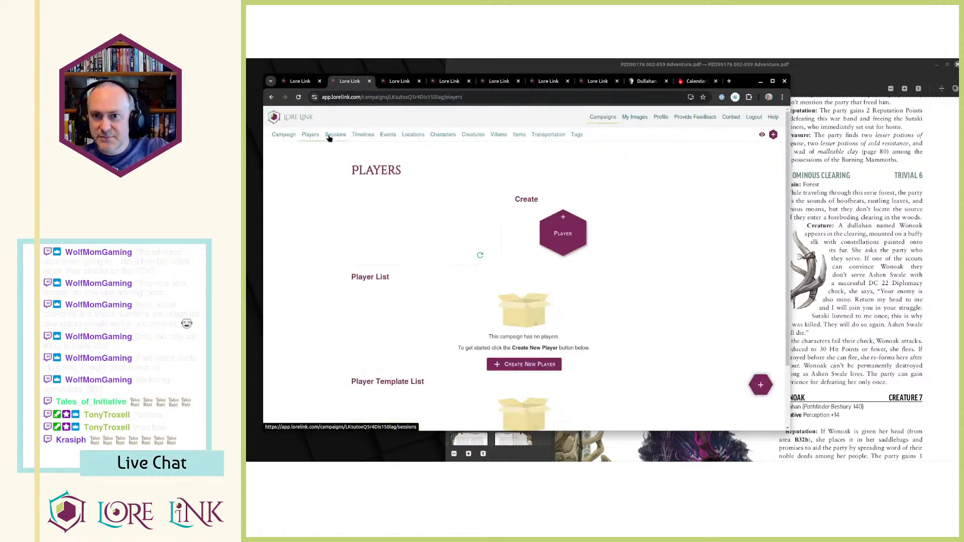
pyautogui.click(335, 135)
pyautogui.scroll(-1, 503, 154)
pyautogui.scroll(-3, 503, 154)
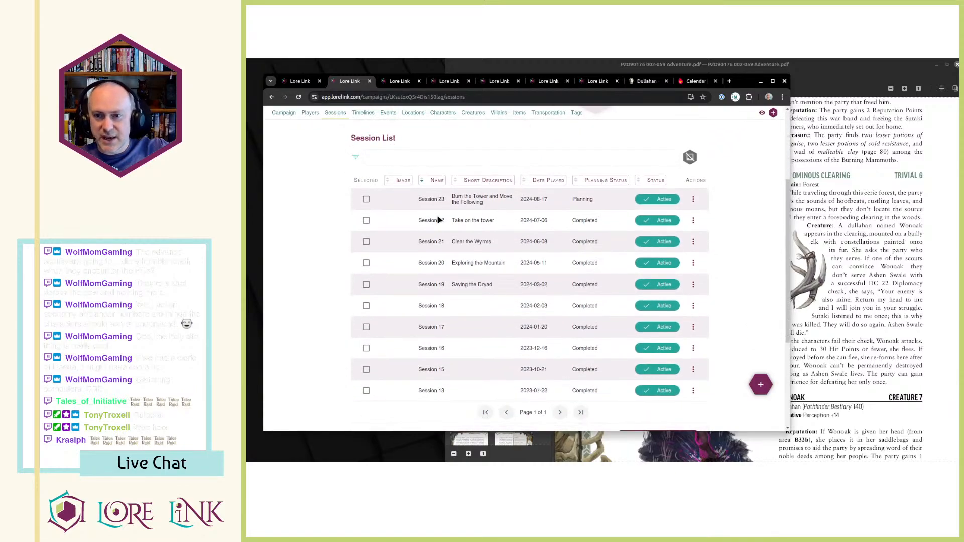
pyautogui.scroll(4, 473, 213)
pyautogui.scroll(-2, 512, 241)
pyautogui.scroll(-3, 512, 249)
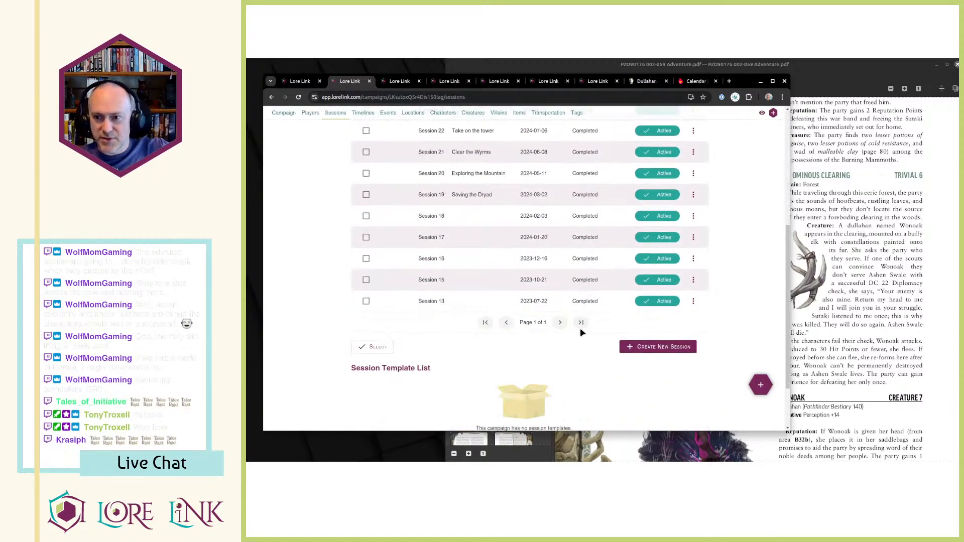
pyautogui.scroll(2, 493, 318)
pyautogui.scroll(2, 493, 318)
pyautogui.scroll(-1, 427, 296)
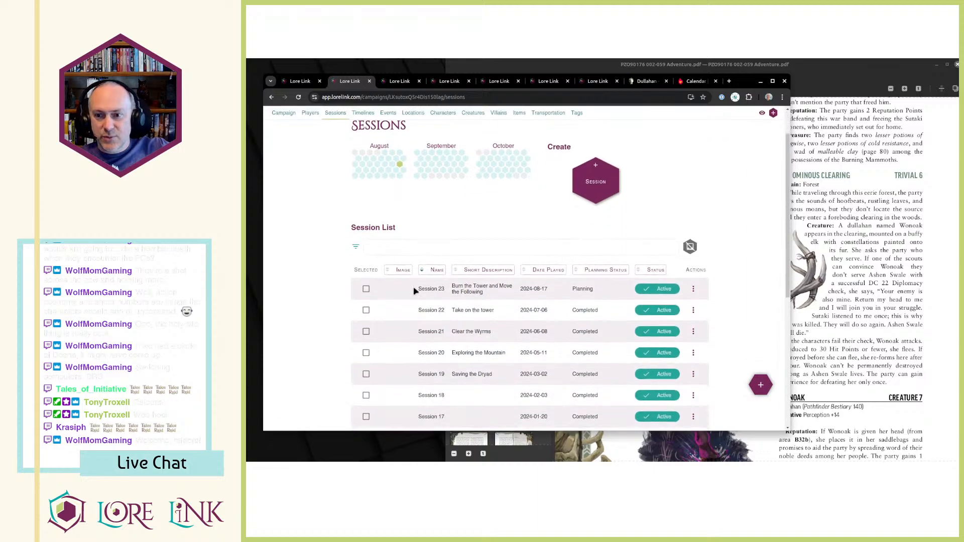
pyautogui.moveTo(418, 290); pyautogui.dragTo(492, 285)
pyautogui.click(517, 298)
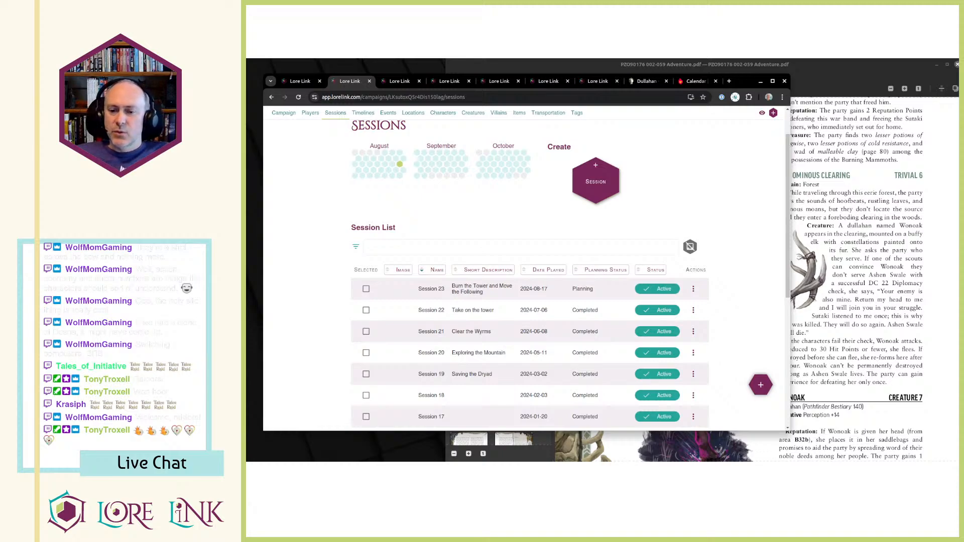
# Open lorelink.com and look through its System Examples page of supported roleplaying games.
pyautogui.click(600, 81)
pyautogui.write('lorelink.com')
pyautogui.press('Return')
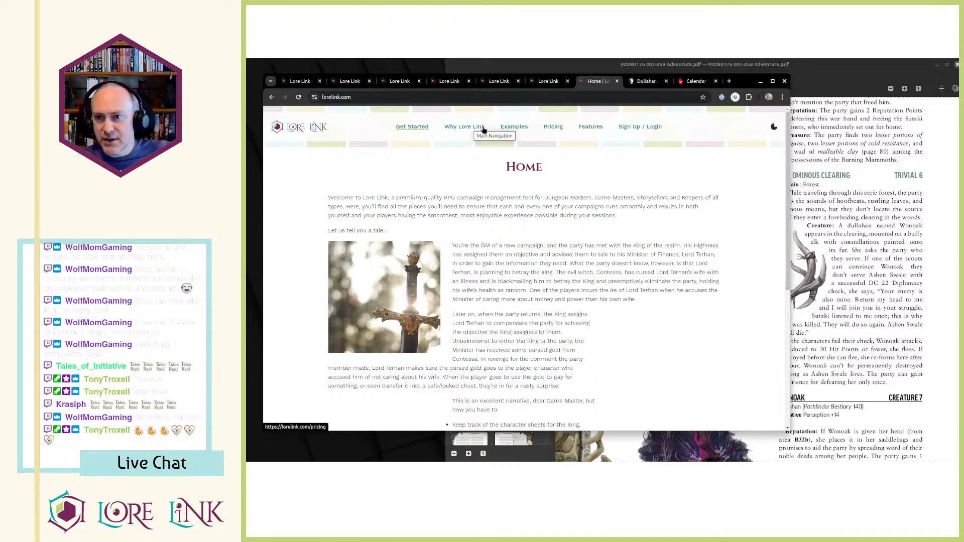
pyautogui.click(515, 129)
pyautogui.scroll(-6, 618, 209)
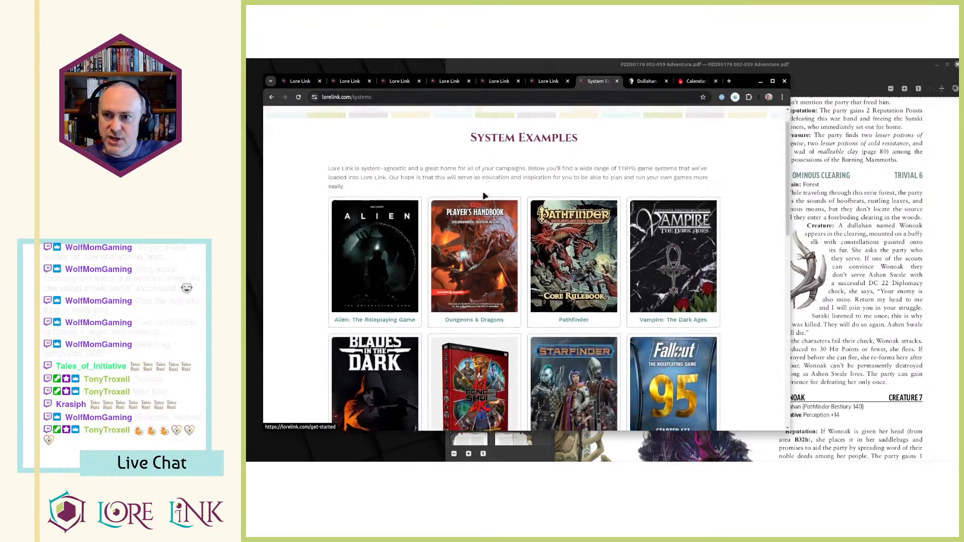
pyautogui.scroll(-5, 634, 213)
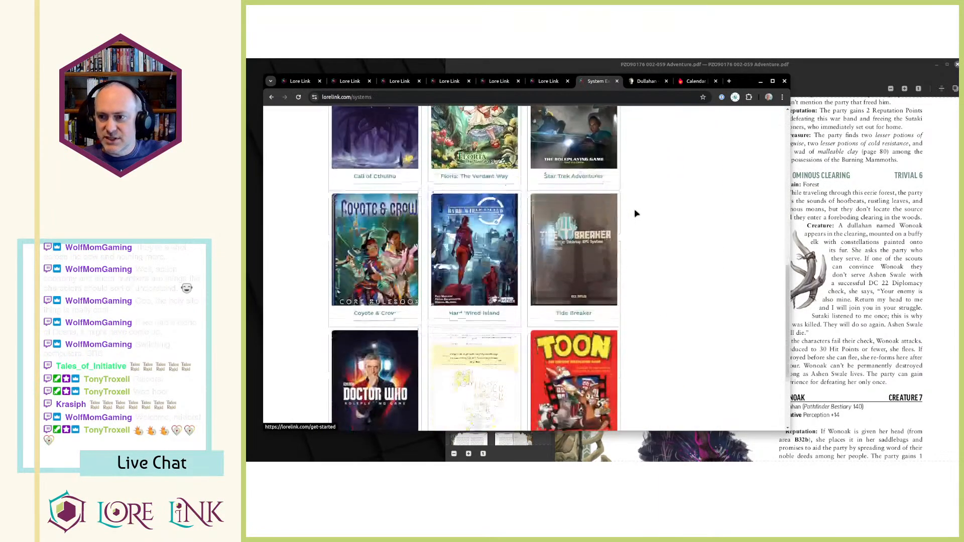
pyautogui.scroll(12, 636, 213)
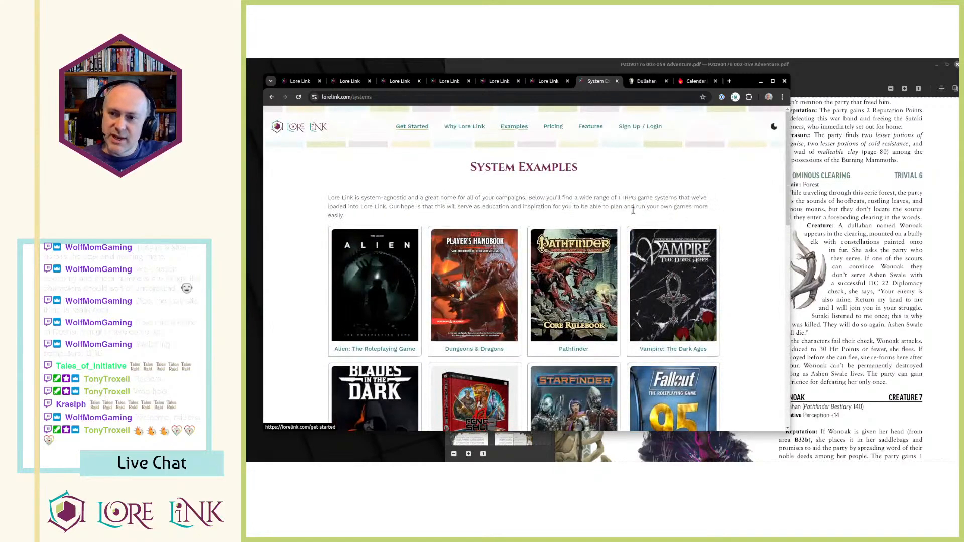
pyautogui.scroll(-4, 635, 214)
pyautogui.scroll(-5, 458, 280)
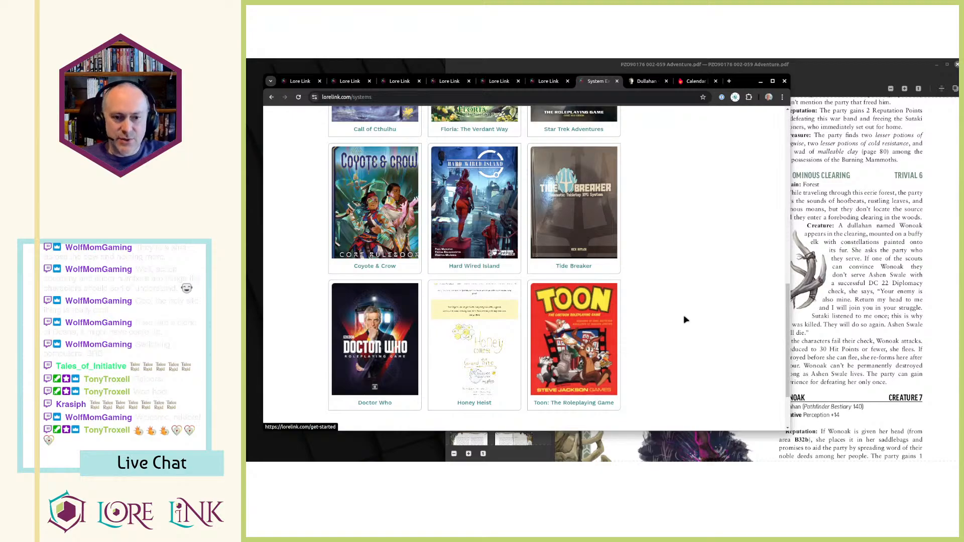
pyautogui.scroll(9, 683, 317)
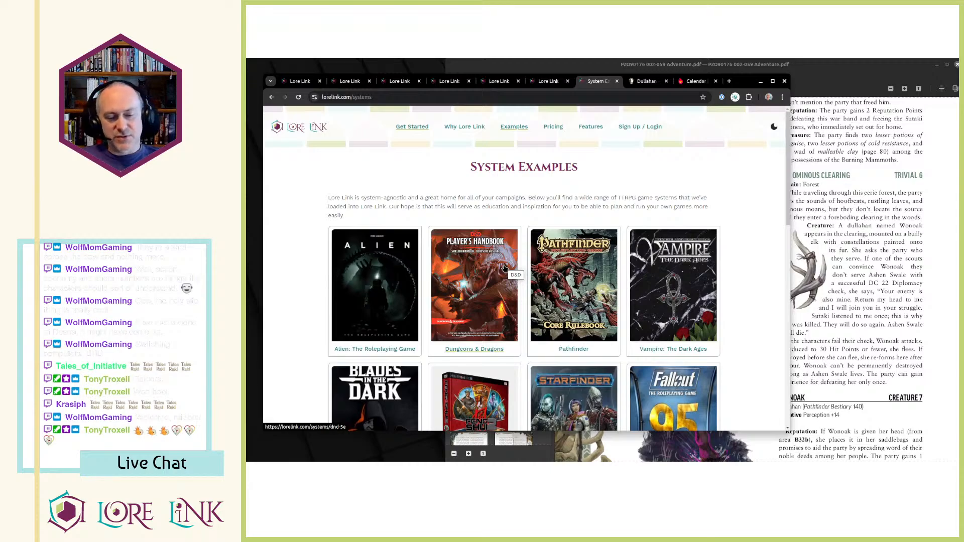
# Return to Session 23, dismiss the event selection, and review its associated locations and its entry in the session list.
pyautogui.click(298, 82)
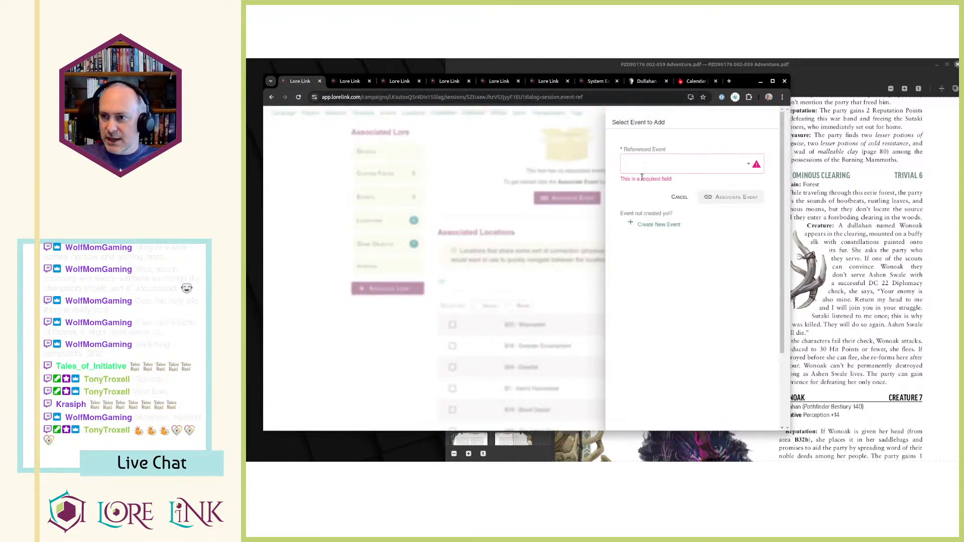
pyautogui.click(492, 218)
pyautogui.scroll(-2, 505, 211)
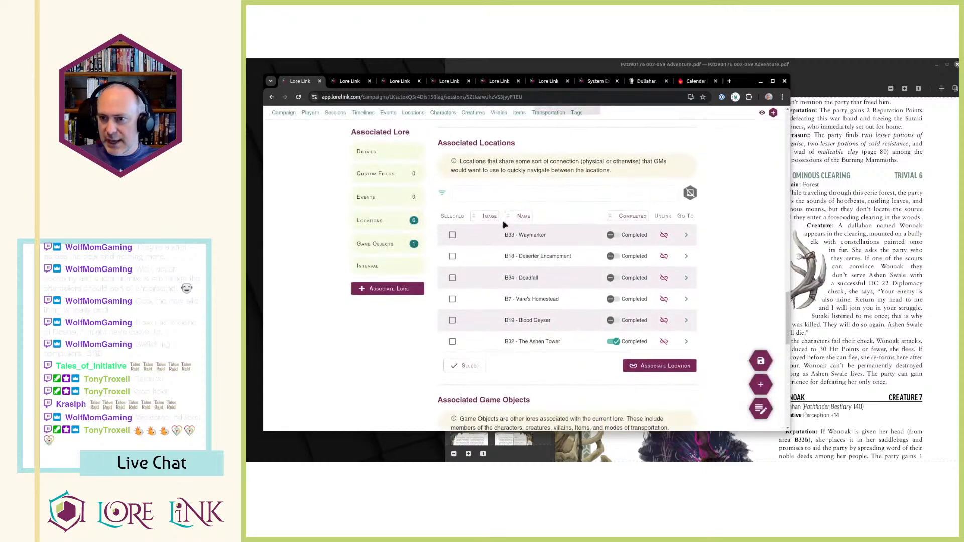
pyautogui.scroll(1, 509, 246)
pyautogui.scroll(1, 533, 291)
pyautogui.hotkey('ctrl', 'Tab')
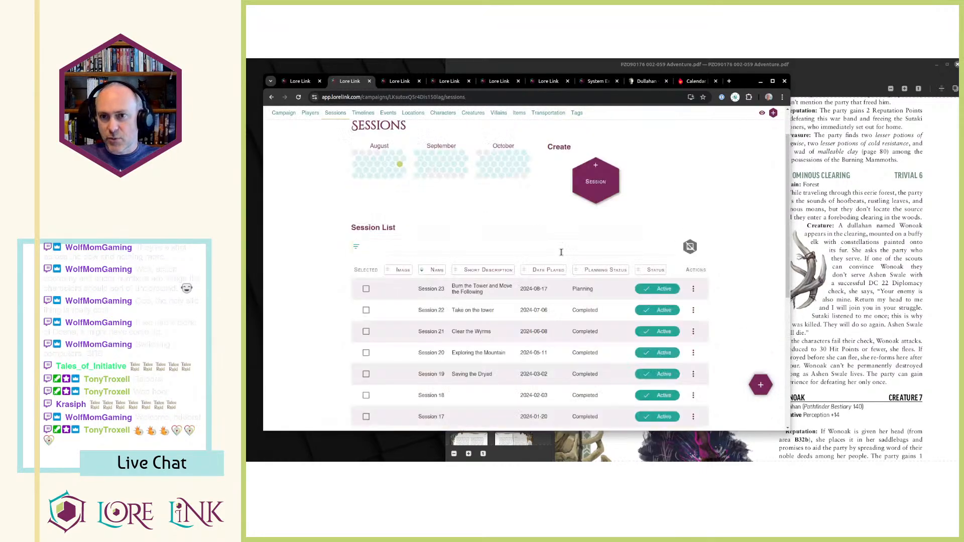
pyautogui.moveTo(408, 293); pyautogui.dragTo(502, 288)
pyautogui.click(502, 288)
pyautogui.scroll(1, 497, 273)
# Open the Lost Mammoth Valley location in viewing mode and examine the location markers on its map.
pyautogui.hotkey('ctrl', 'Tab')
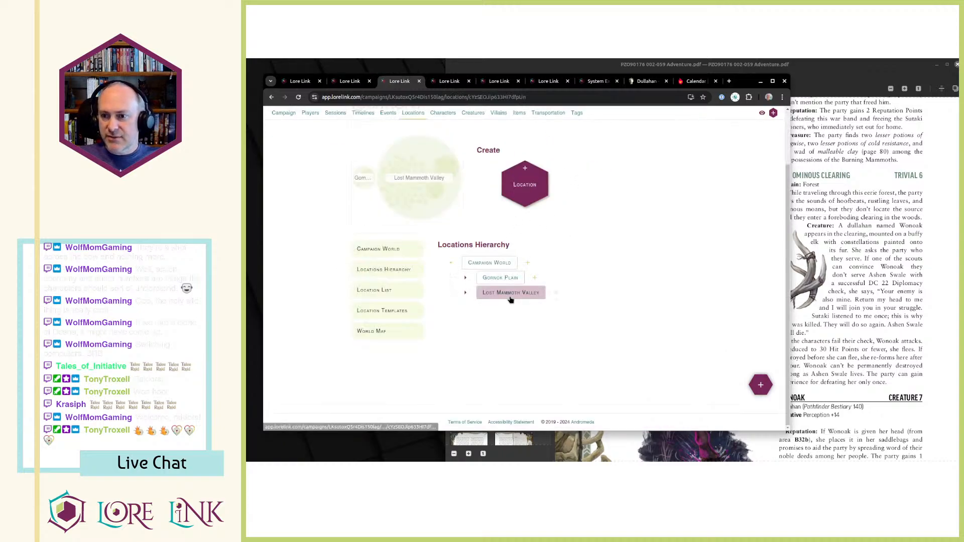
pyautogui.click(508, 296)
pyautogui.scroll(-10, 650, 256)
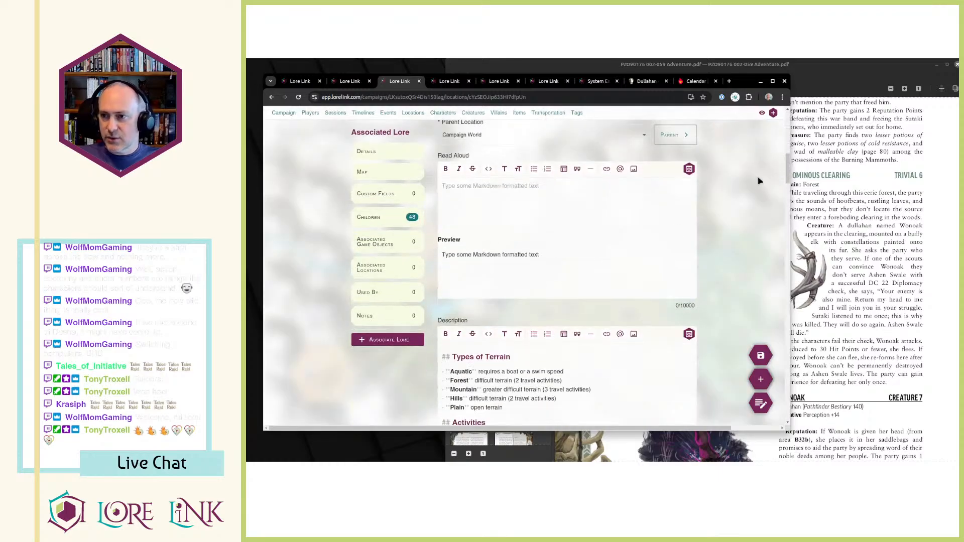
pyautogui.scroll(-10, 756, 176)
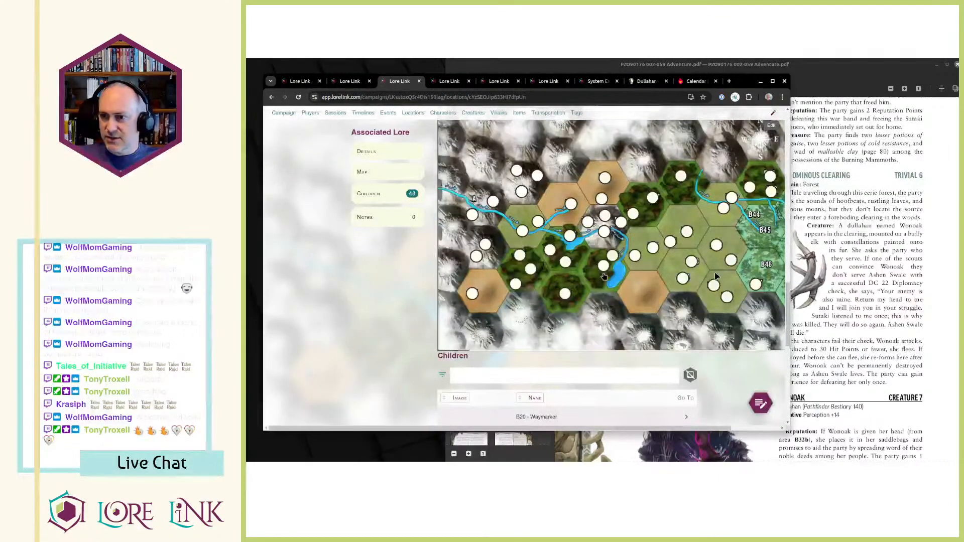
pyautogui.scroll(1, 714, 287)
pyautogui.moveTo(530, 431); pyautogui.dragTo(577, 431)
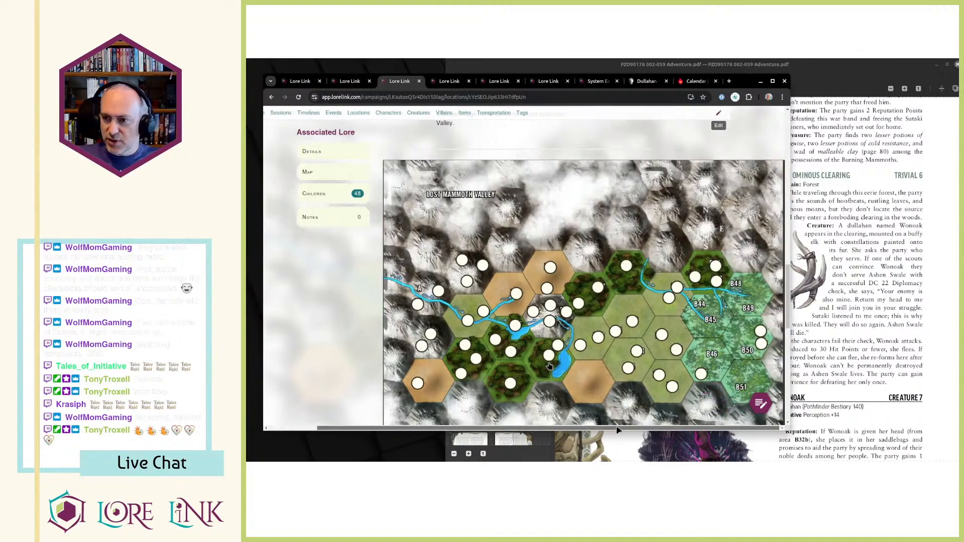
pyautogui.scroll(-1, 708, 317)
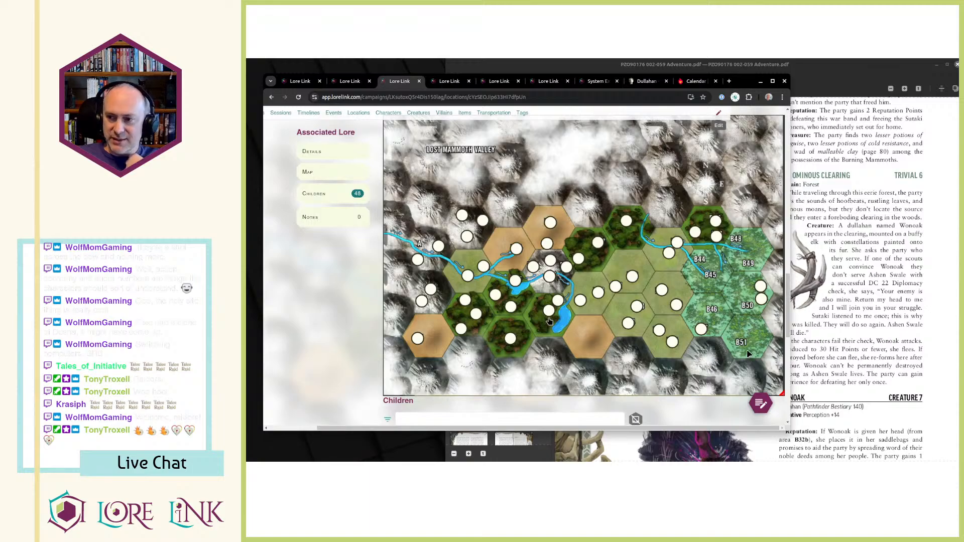
# Read the Fezerod aftermath and B41 Ominous Clearing passages in the adventure PDF, and return to the Lost Mammoth Valley map.
pyautogui.click(887, 279)
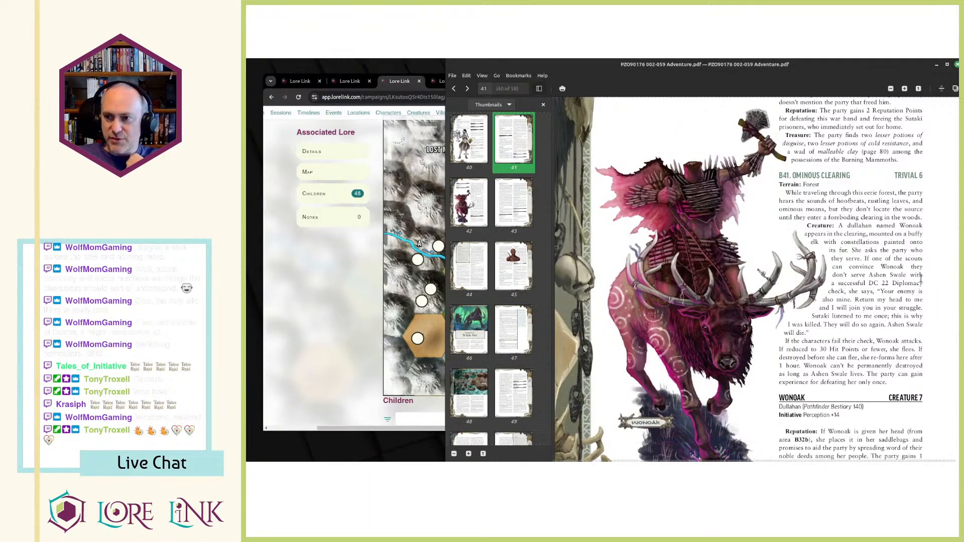
pyautogui.scroll(5, 886, 265)
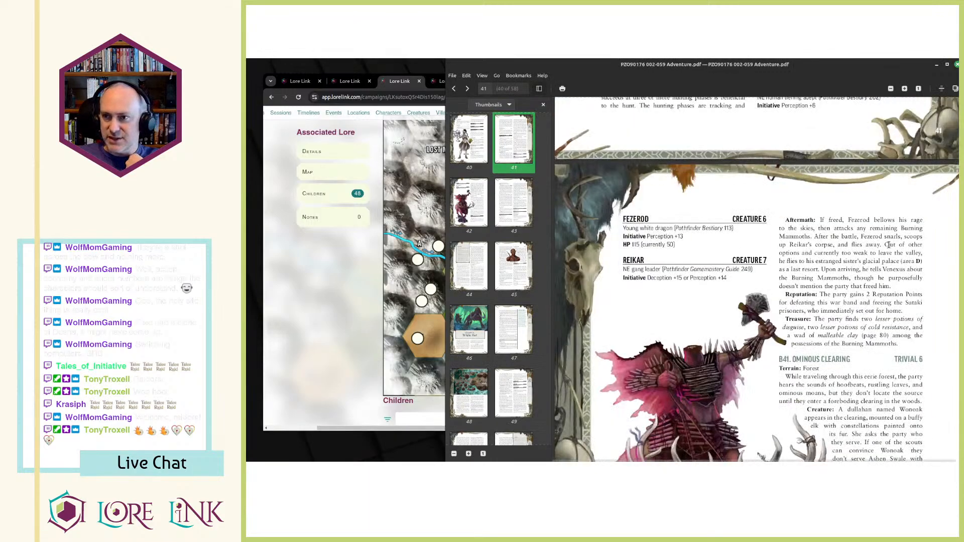
pyautogui.scroll(-3, 875, 264)
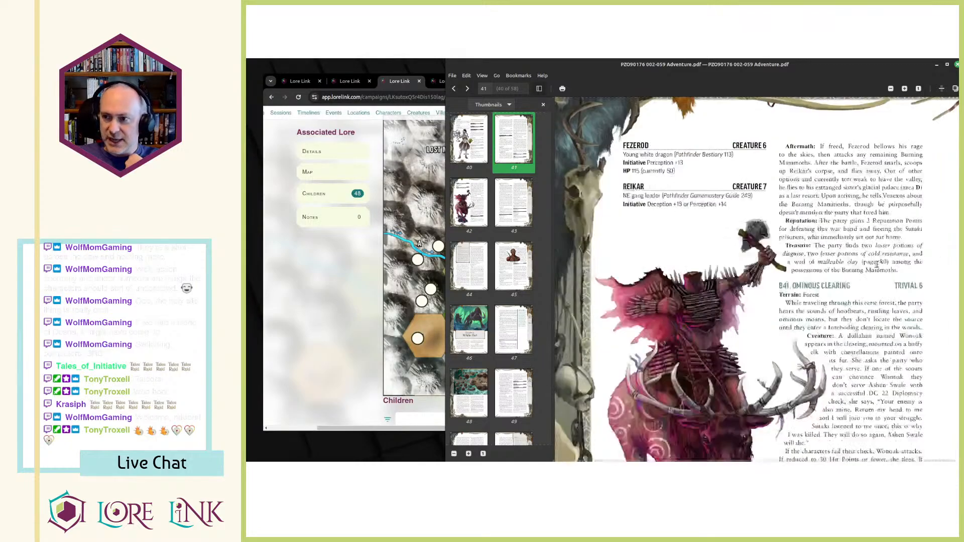
pyautogui.click(355, 348)
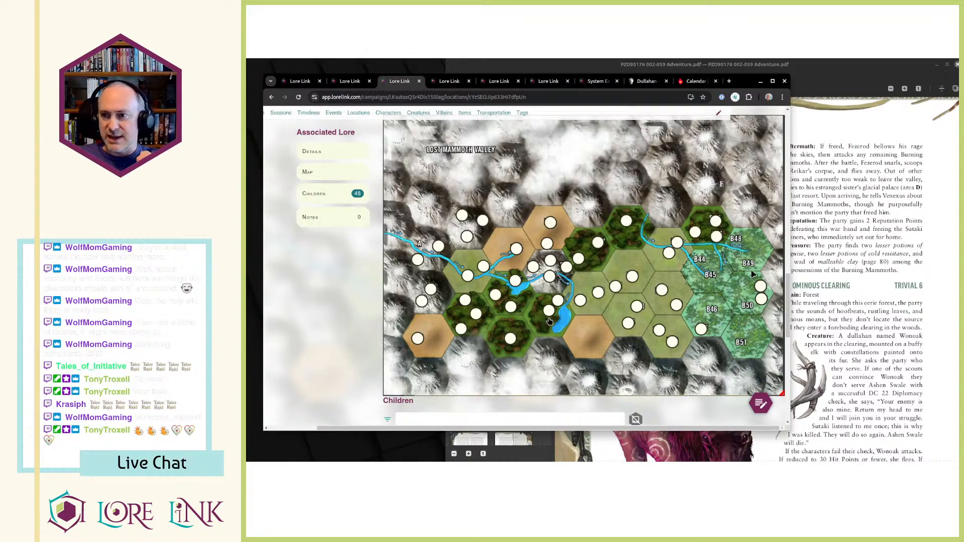
# Open the campaign's tags page in the browser tab editing Lost Mammoth Valley and look over the tag hierarchy.
pyautogui.click(647, 81)
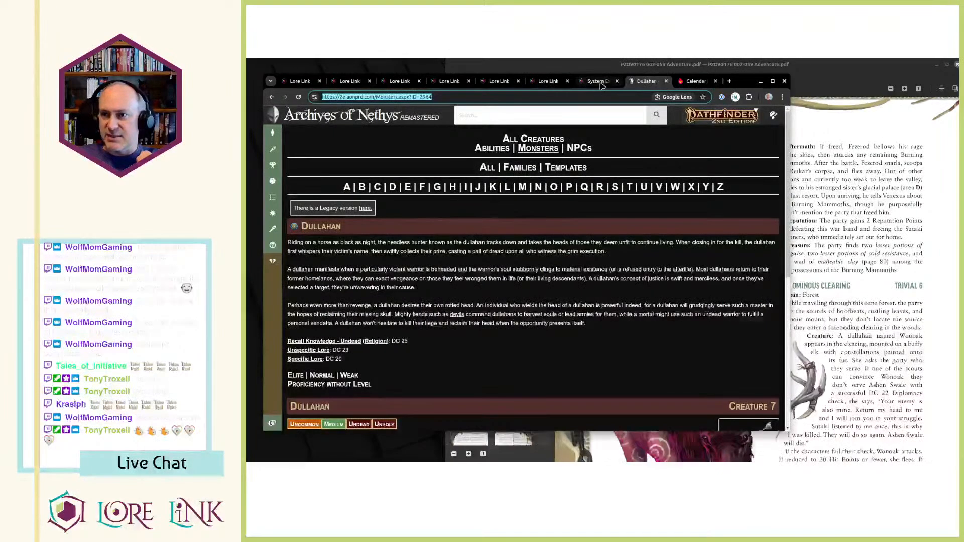
pyautogui.click(599, 81)
pyautogui.click(549, 81)
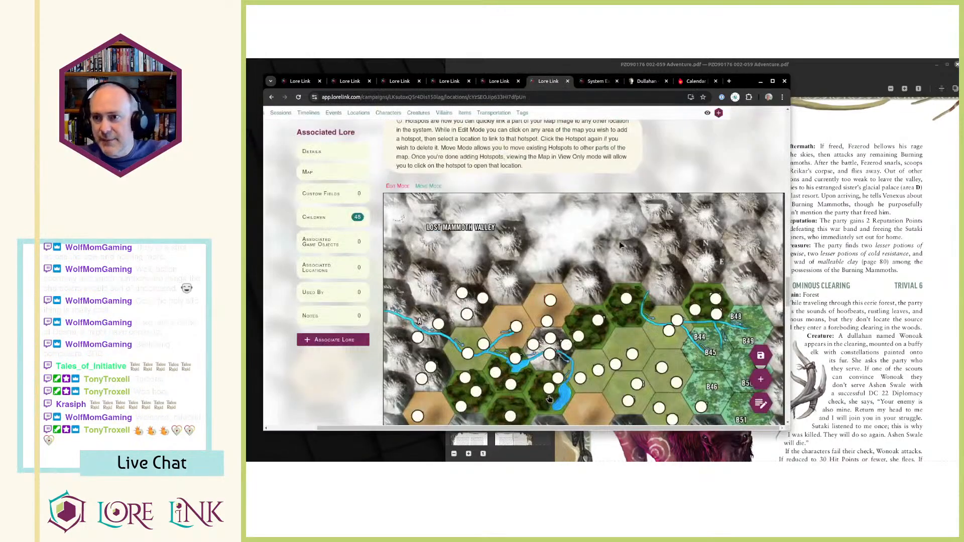
pyautogui.scroll(10, 598, 168)
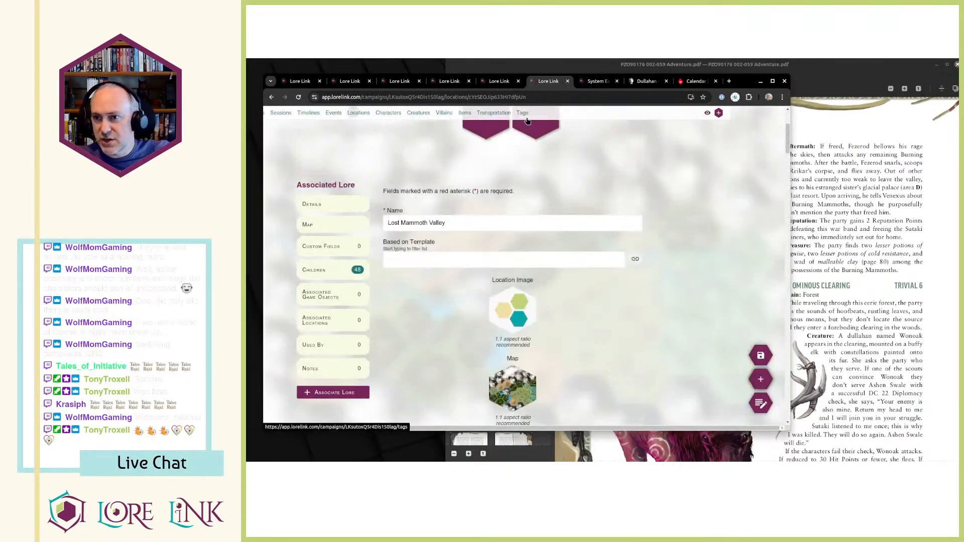
pyautogui.click(522, 113)
pyautogui.scroll(-2, 578, 244)
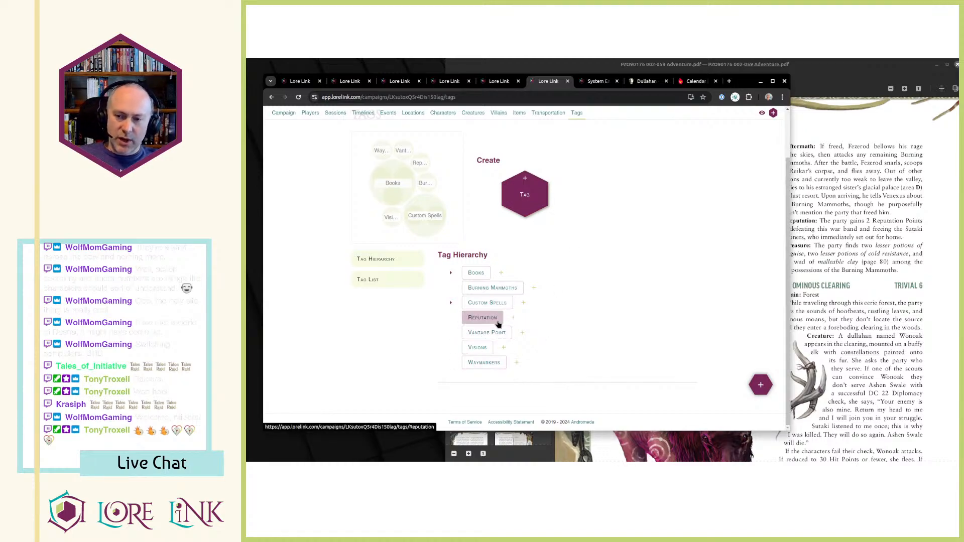
# Open the Waymarkers tag and examine its description and the locations it is applied to.
pyautogui.click(486, 364)
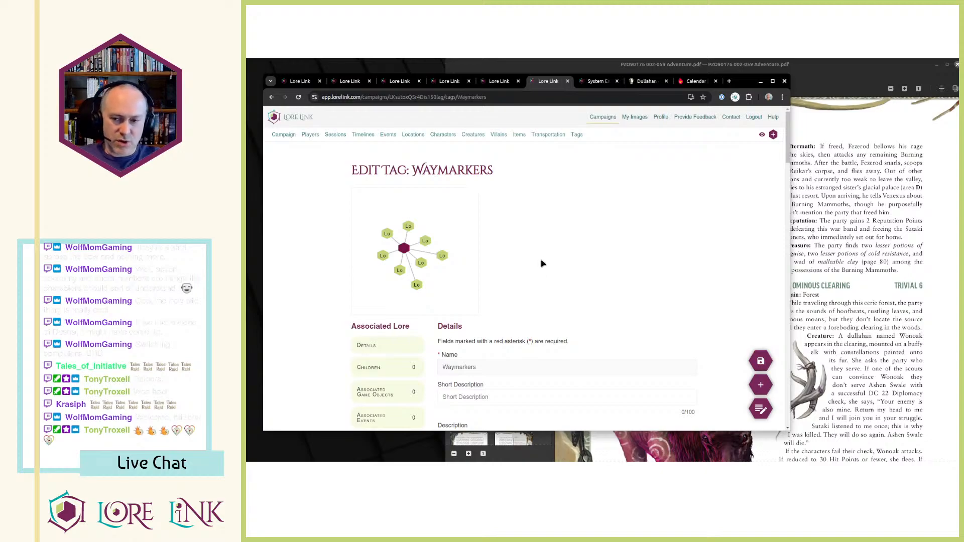
pyautogui.scroll(-4, 541, 266)
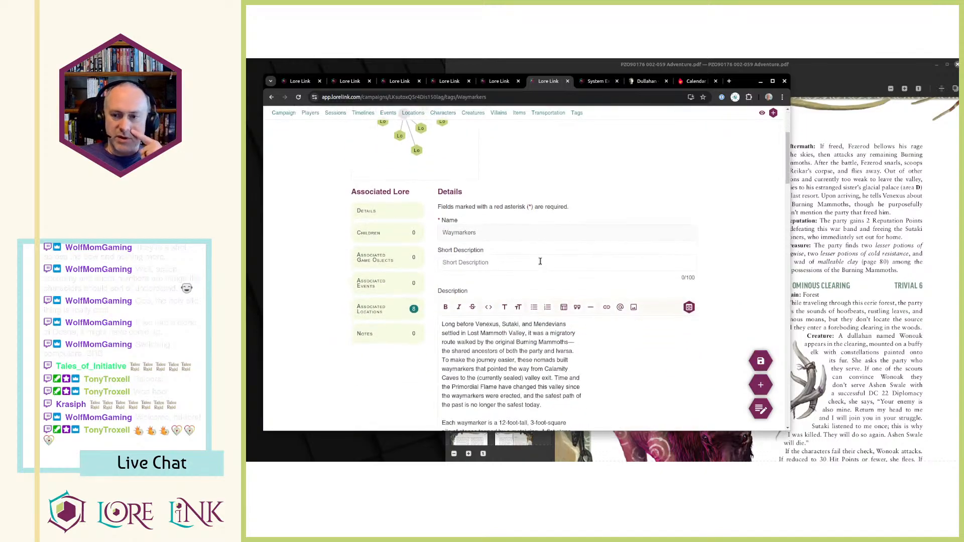
pyautogui.scroll(4, 539, 263)
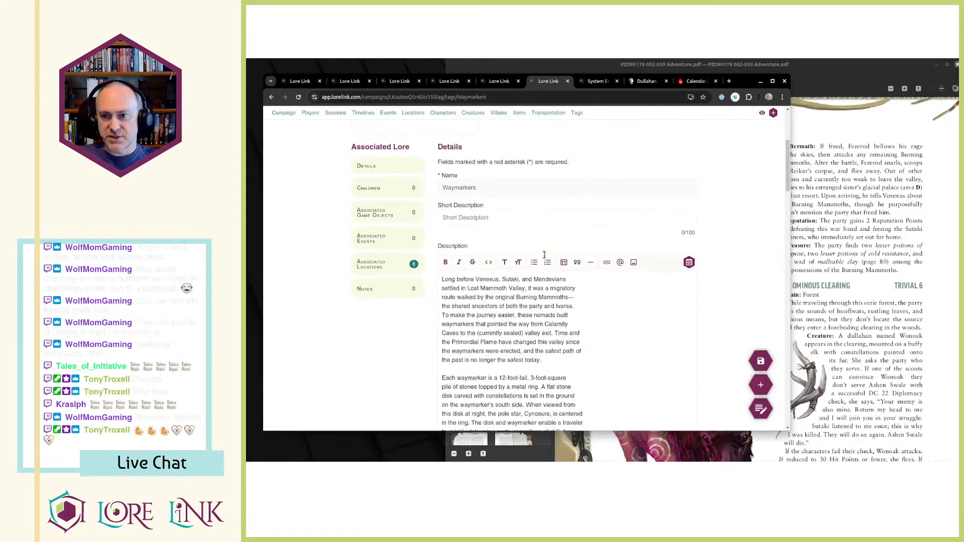
pyautogui.scroll(-3, 406, 261)
pyautogui.click(405, 259)
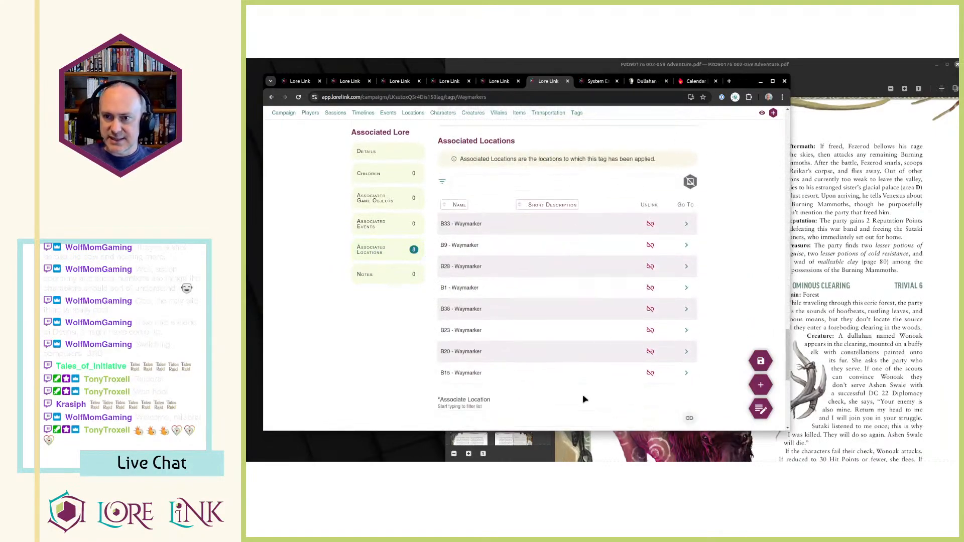
pyautogui.scroll(-1, 592, 372)
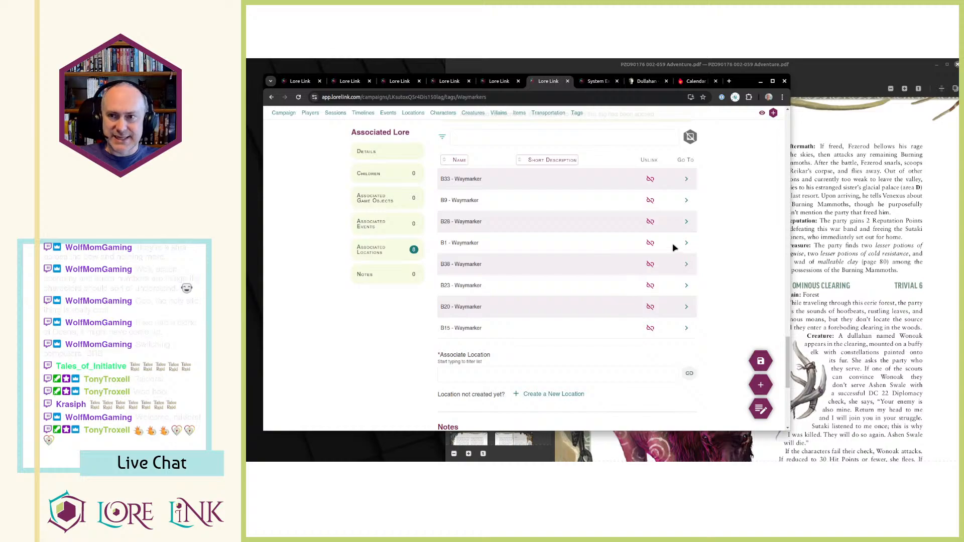
# Open the Reputation tag and examine its description, associated events and associated locations.
pyautogui.click(578, 115)
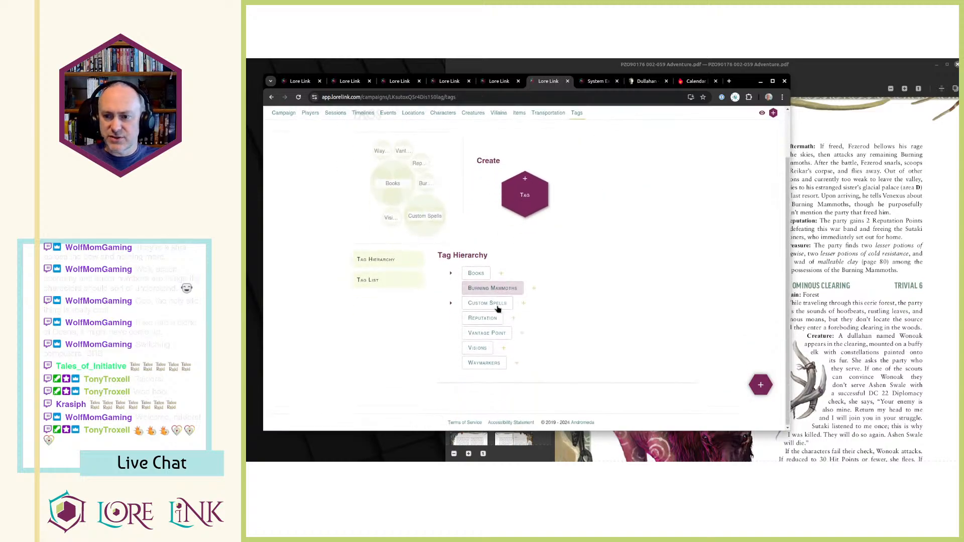
pyautogui.click(492, 322)
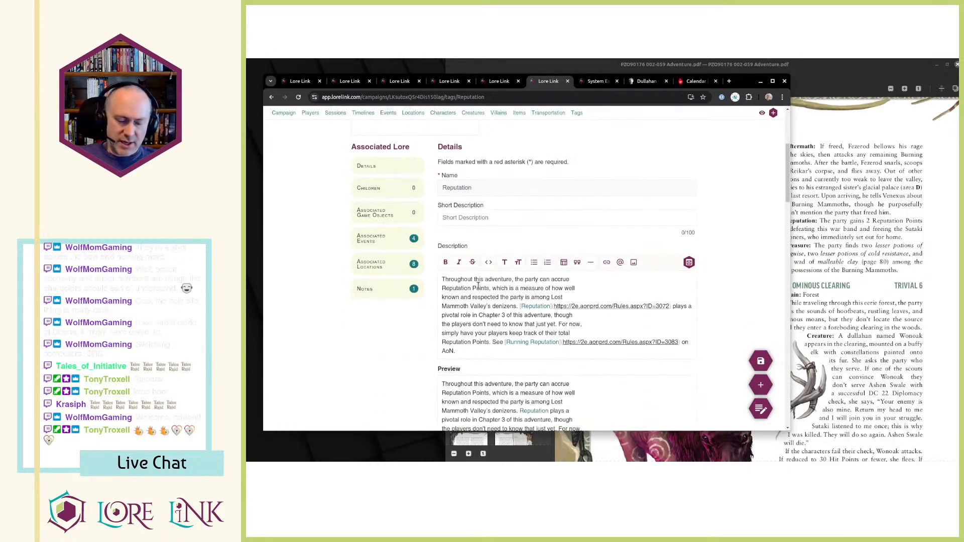
pyautogui.scroll(-3, 472, 294)
pyautogui.scroll(-3, 469, 282)
pyautogui.scroll(3, 483, 258)
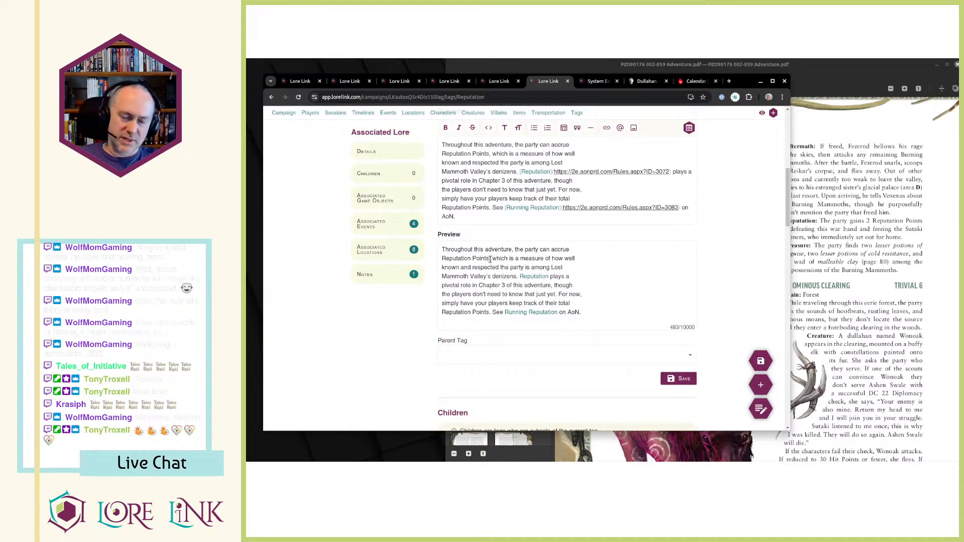
pyautogui.scroll(4, 504, 259)
pyautogui.scroll(-7, 520, 233)
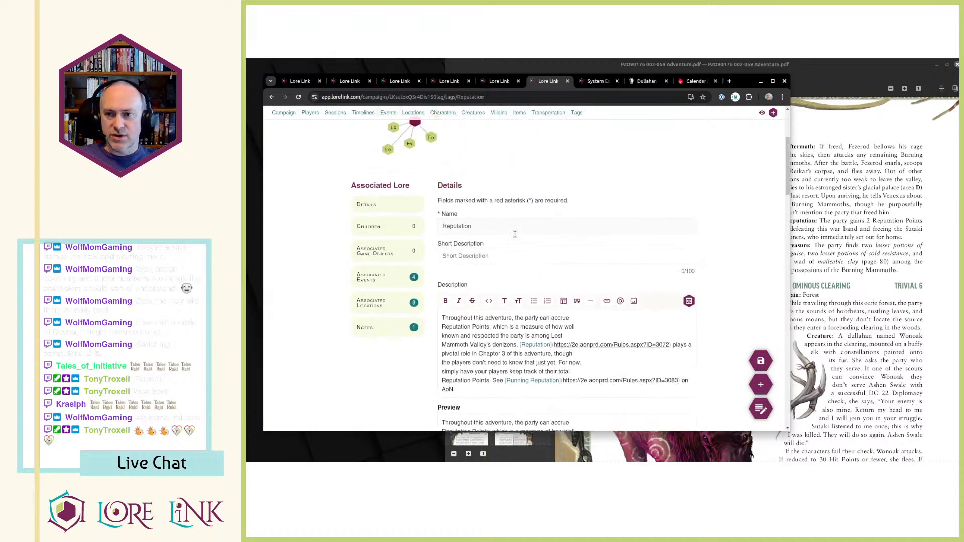
pyautogui.scroll(-8, 520, 233)
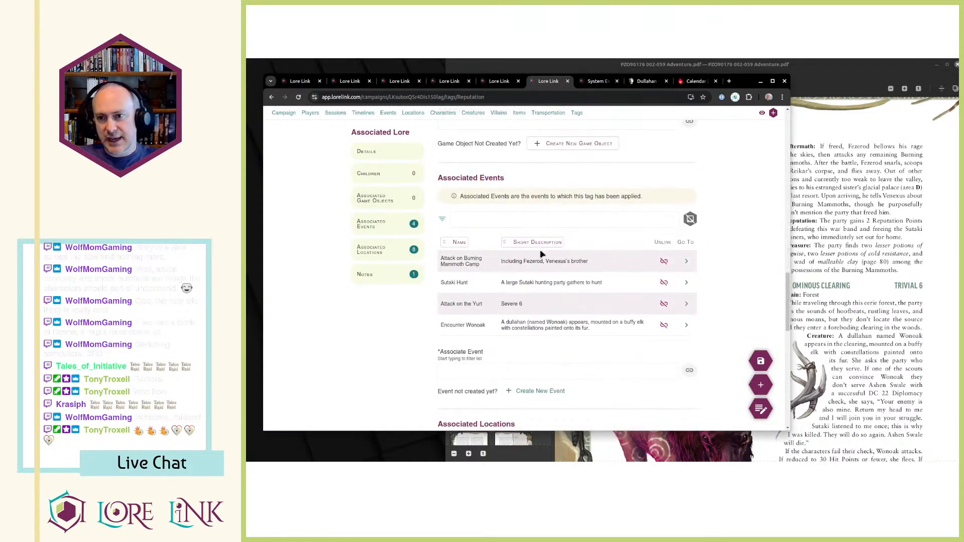
pyautogui.scroll(-2, 542, 241)
pyautogui.scroll(-5, 529, 213)
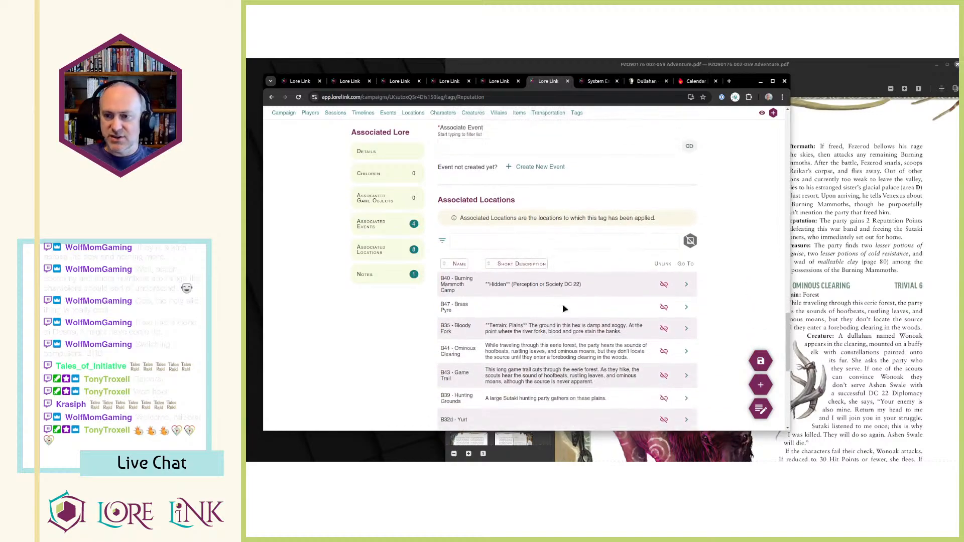
pyautogui.scroll(2, 572, 326)
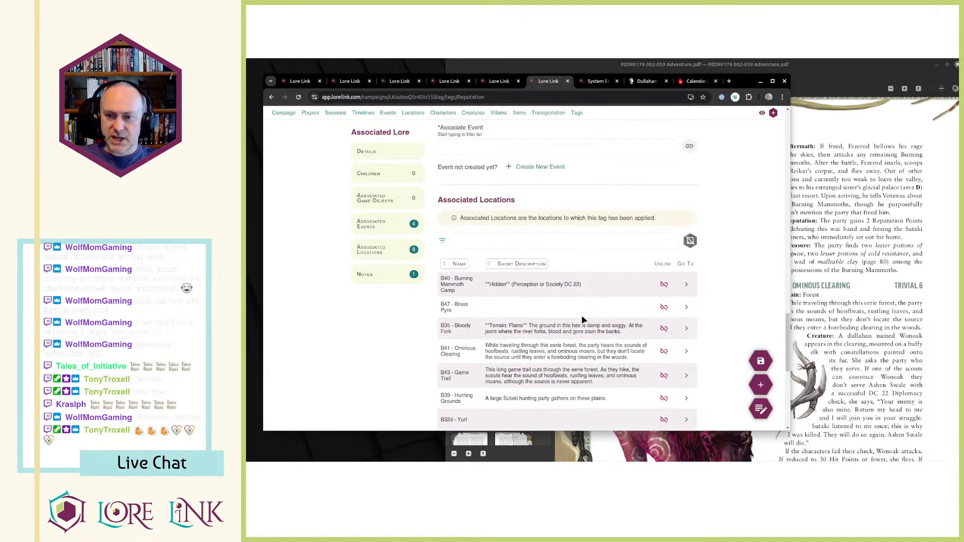
pyautogui.scroll(2, 583, 319)
pyautogui.scroll(-1, 582, 320)
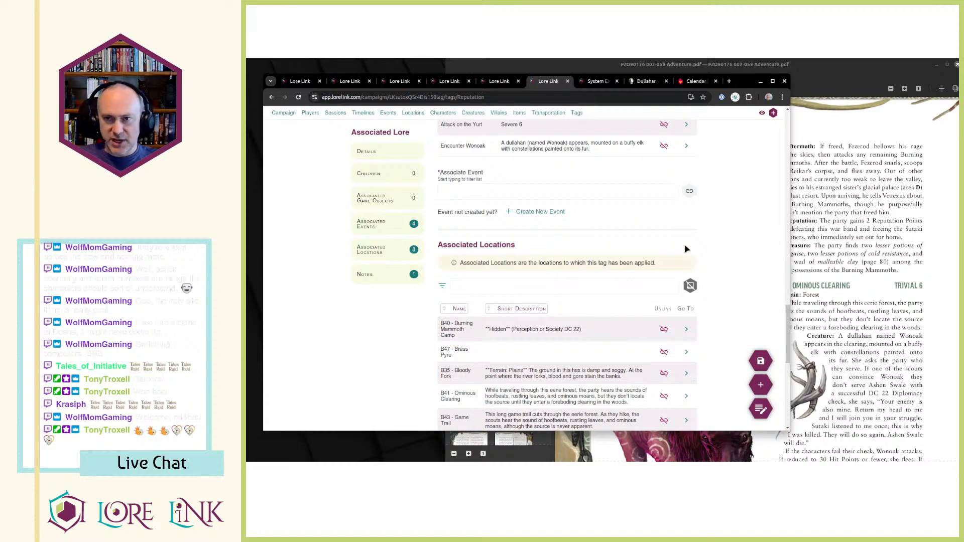
# Open Session 23 from the campaign's session list and read its description and planned actions.
pyautogui.click(335, 112)
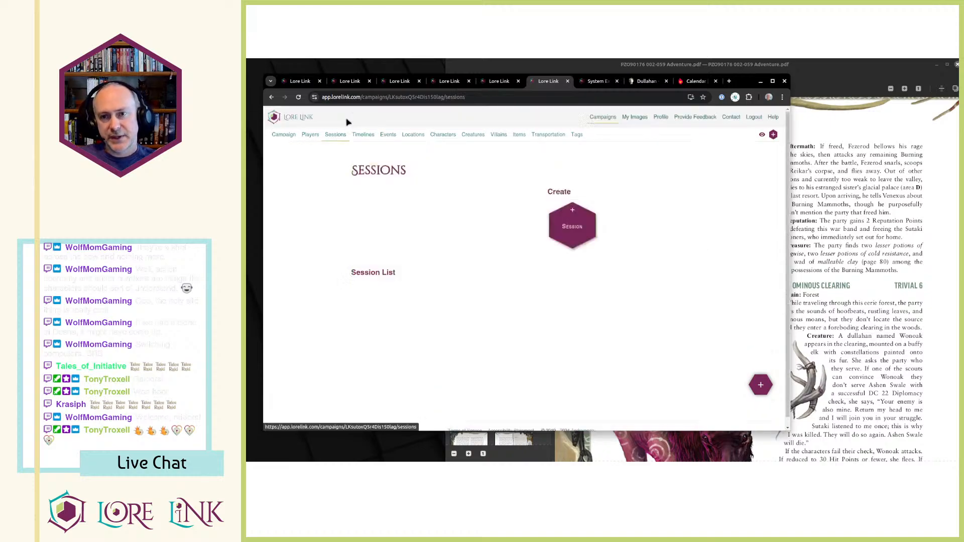
pyautogui.click(694, 334)
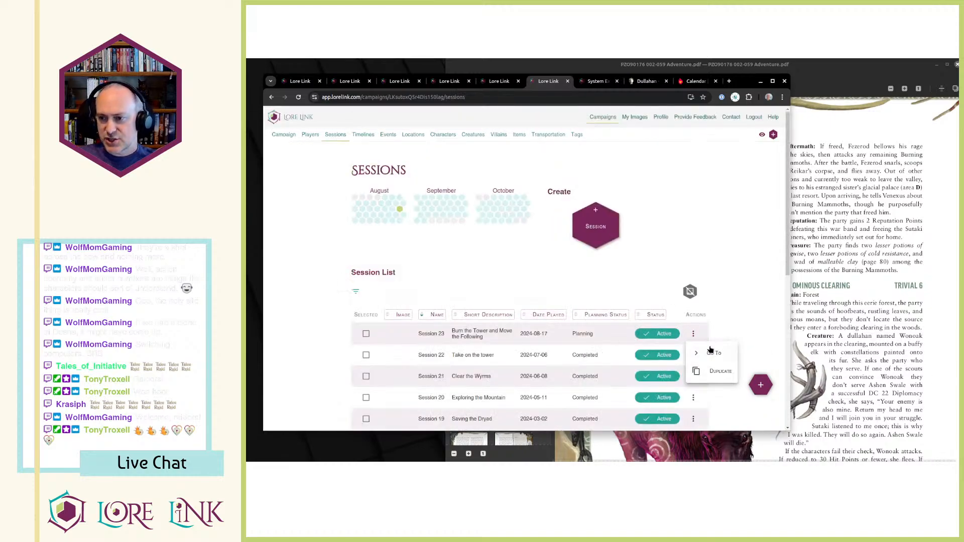
pyautogui.click(714, 353)
pyautogui.scroll(-4, 716, 301)
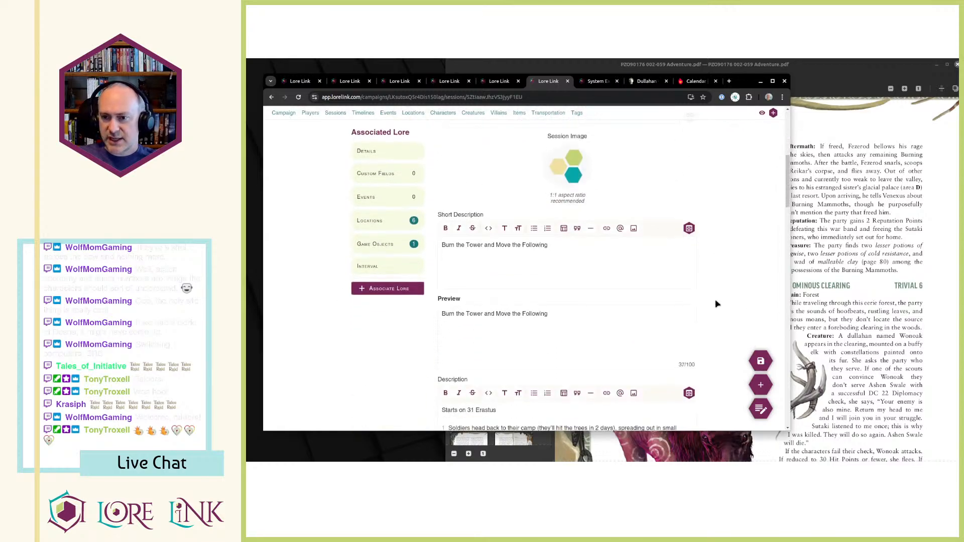
pyautogui.scroll(-3, 715, 300)
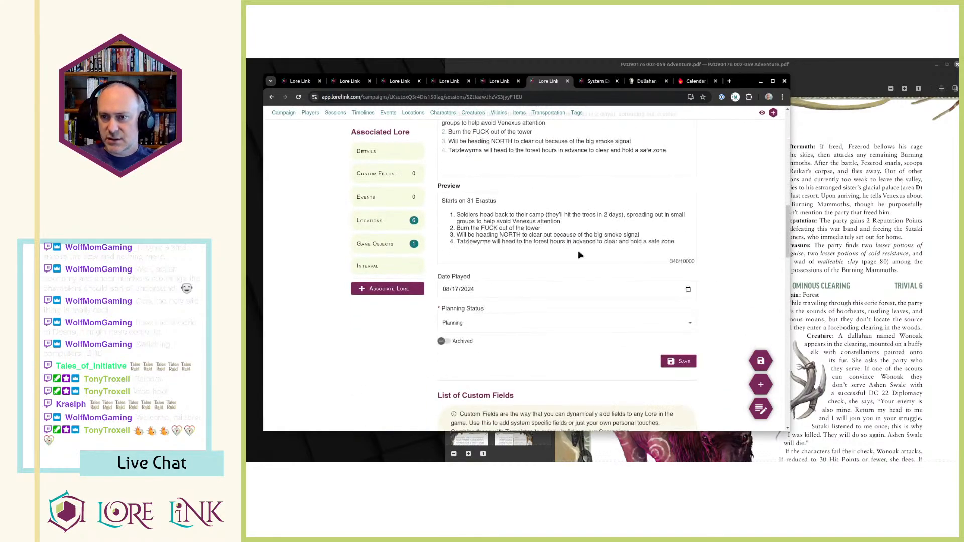
pyautogui.scroll(2, 582, 253)
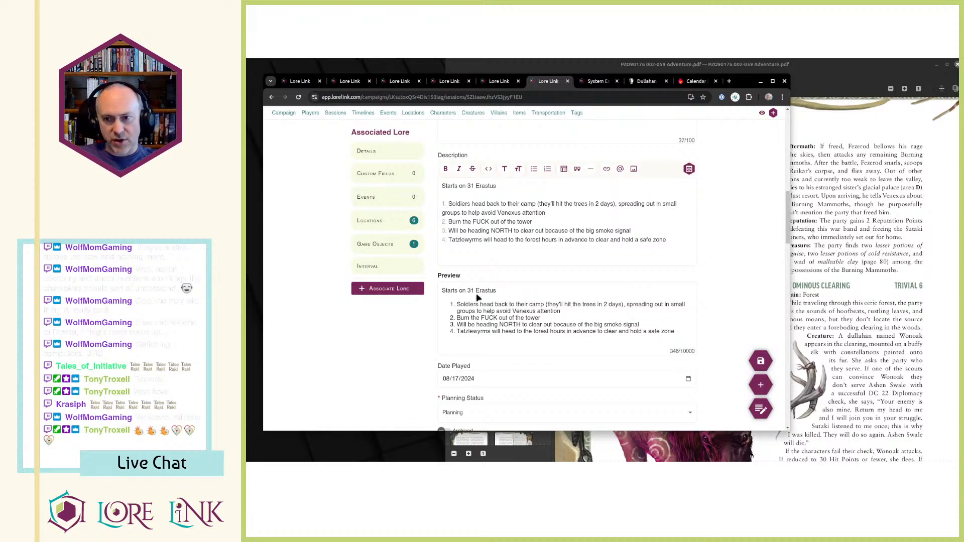
pyautogui.moveTo(469, 292); pyautogui.dragTo(442, 291)
pyautogui.click(514, 288)
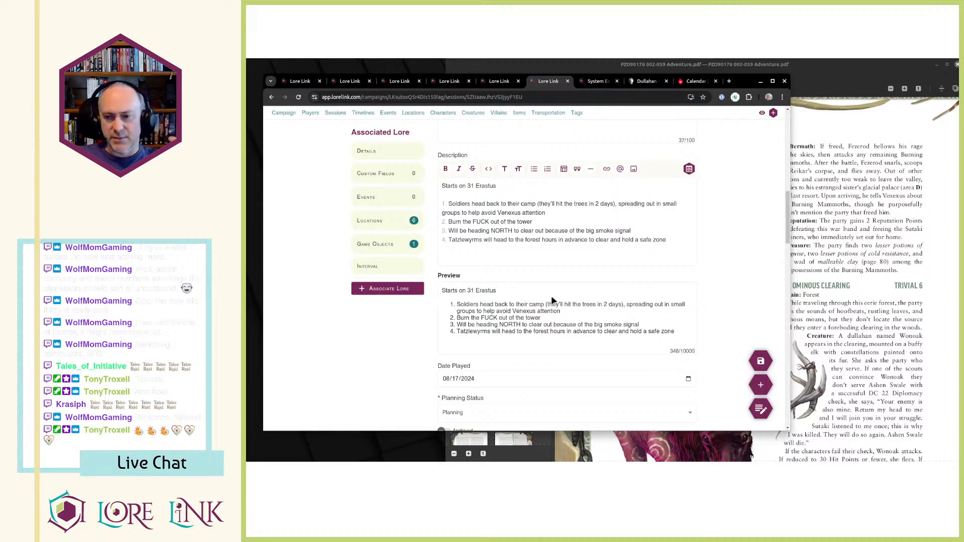
# Associate the event EVENT 1: OPENING GAMBIT with Session 23.
pyautogui.scroll(-10, 551, 300)
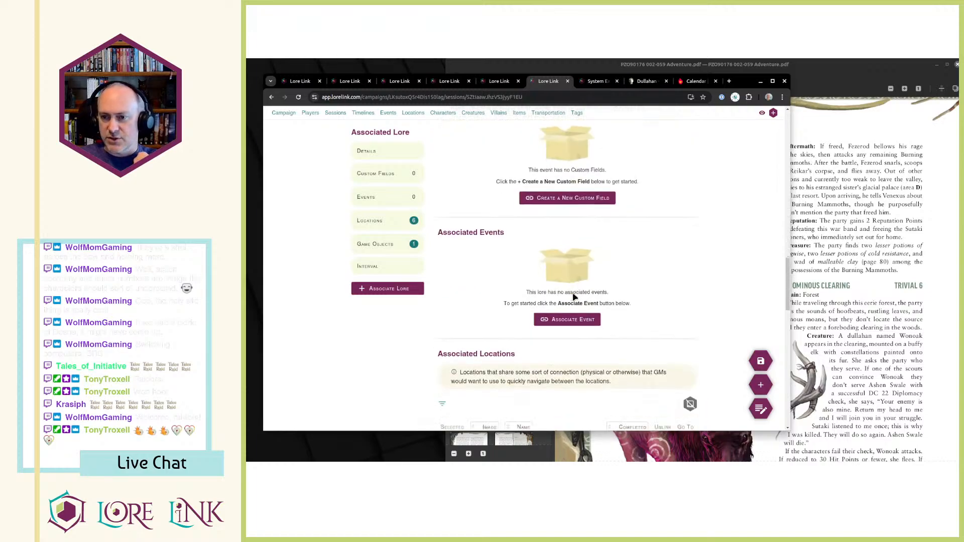
pyautogui.scroll(-2, 574, 297)
pyautogui.click(563, 243)
pyautogui.click(655, 172)
pyautogui.scroll(-5, 673, 201)
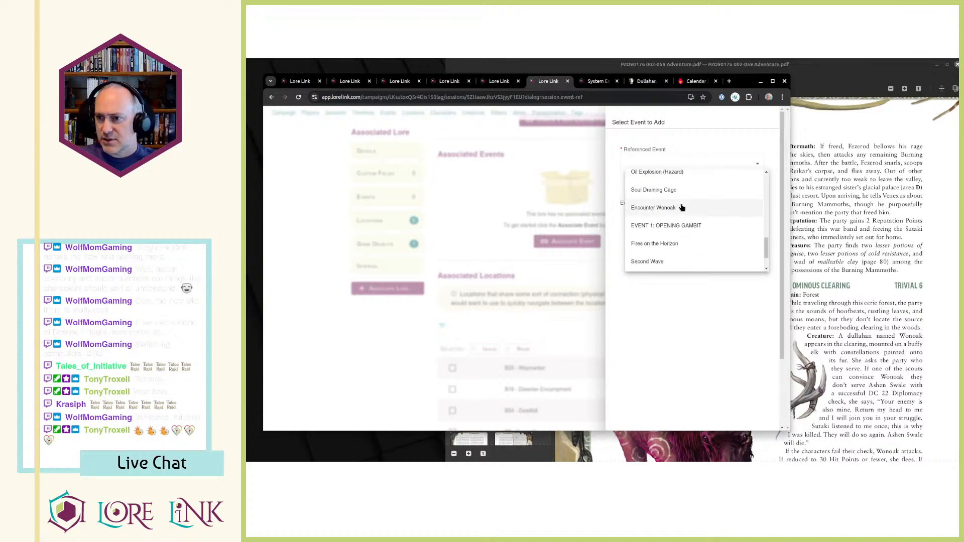
pyautogui.scroll(-1, 679, 221)
pyautogui.click(683, 191)
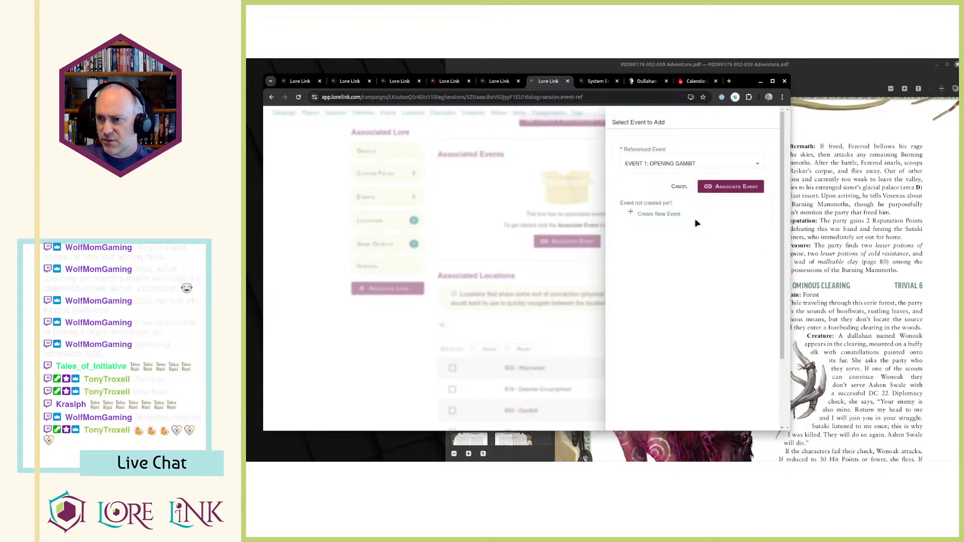
pyautogui.click(724, 187)
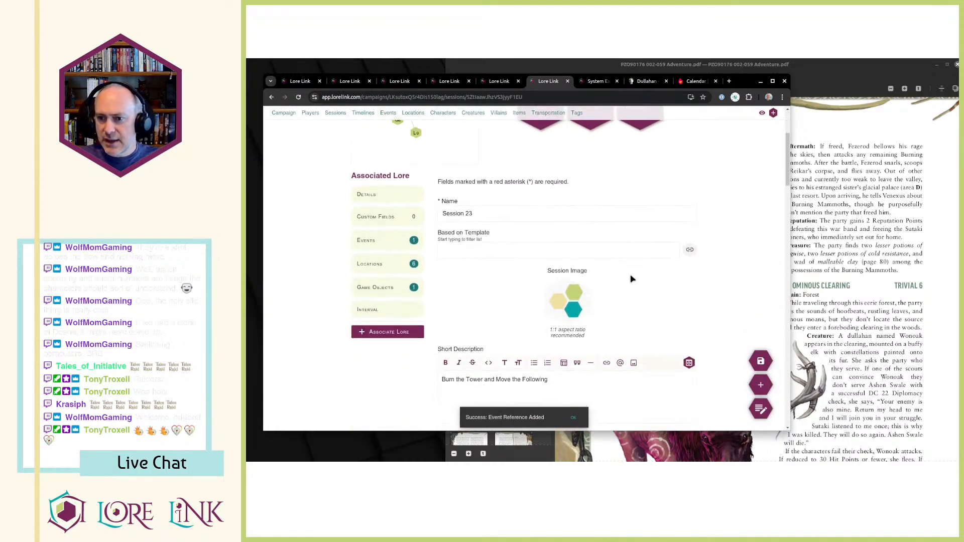
# Review Session 23's associated events and locations, and open EVENT 1: OPENING GAMBIT in a new browser tab to examine its details.
pyautogui.scroll(-10, 653, 269)
pyautogui.scroll(3, 683, 256)
pyautogui.scroll(-10, 684, 250)
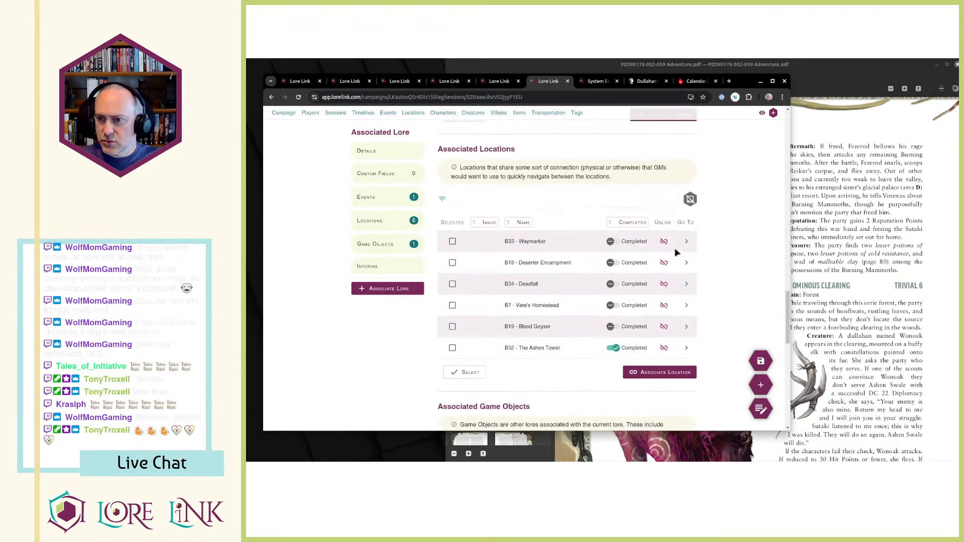
pyautogui.scroll(3, 676, 256)
pyautogui.middleClick(686, 216)
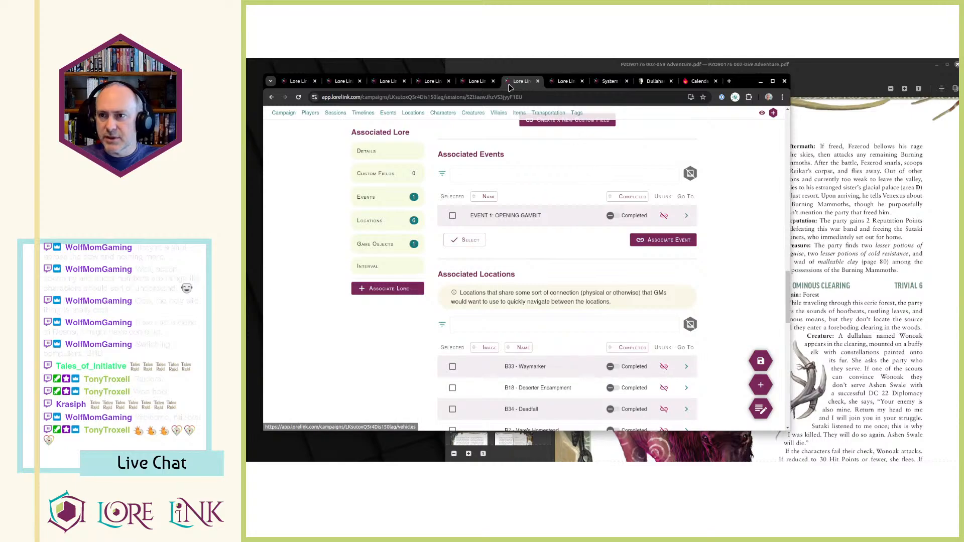
pyautogui.click(567, 81)
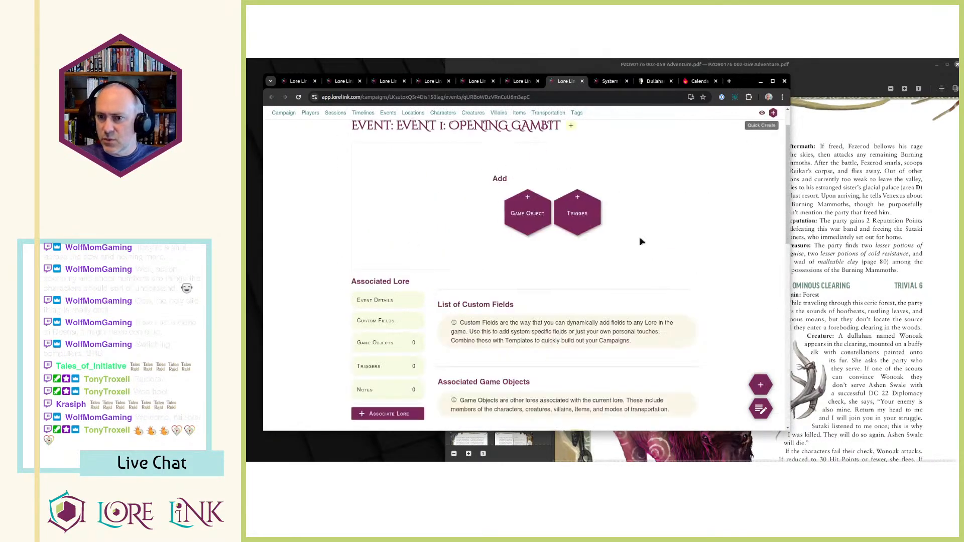
pyautogui.scroll(-10, 509, 338)
pyautogui.scroll(-5, 509, 338)
pyautogui.scroll(9, 522, 334)
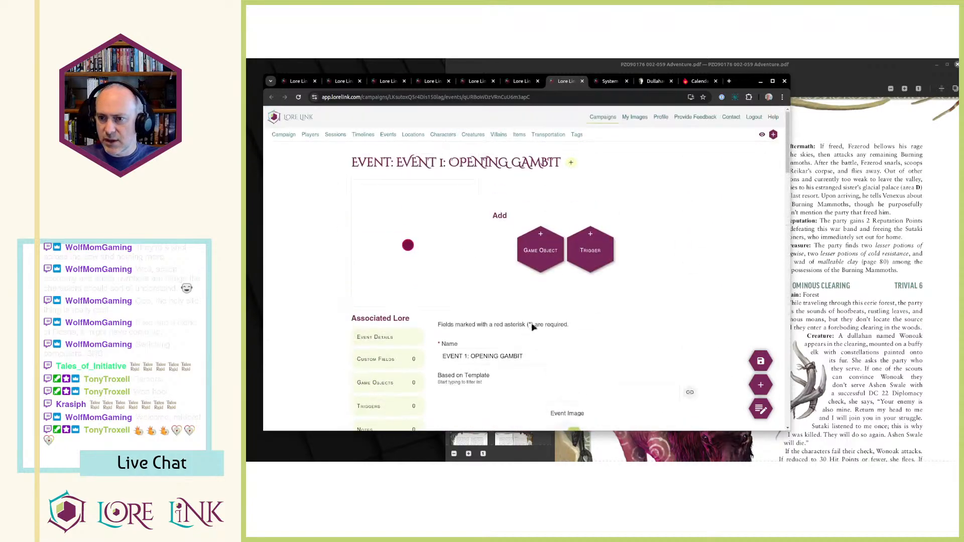
# Switch to the adventure PDF and look back through its encounter pages and the Lost Mammoth Valley map for the Opening Gambit event.
pyautogui.click(789, 269)
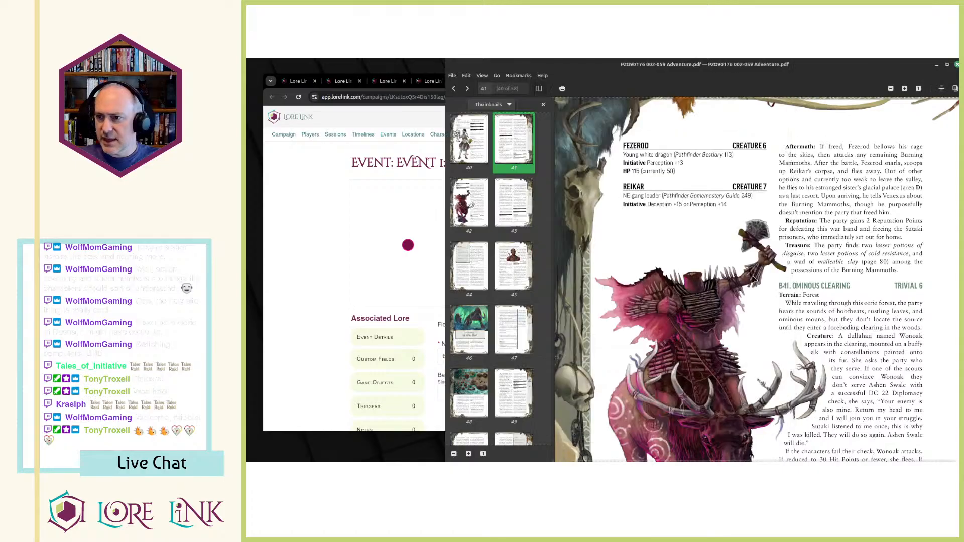
pyautogui.scroll(-15, 761, 310)
pyautogui.scroll(10, 761, 311)
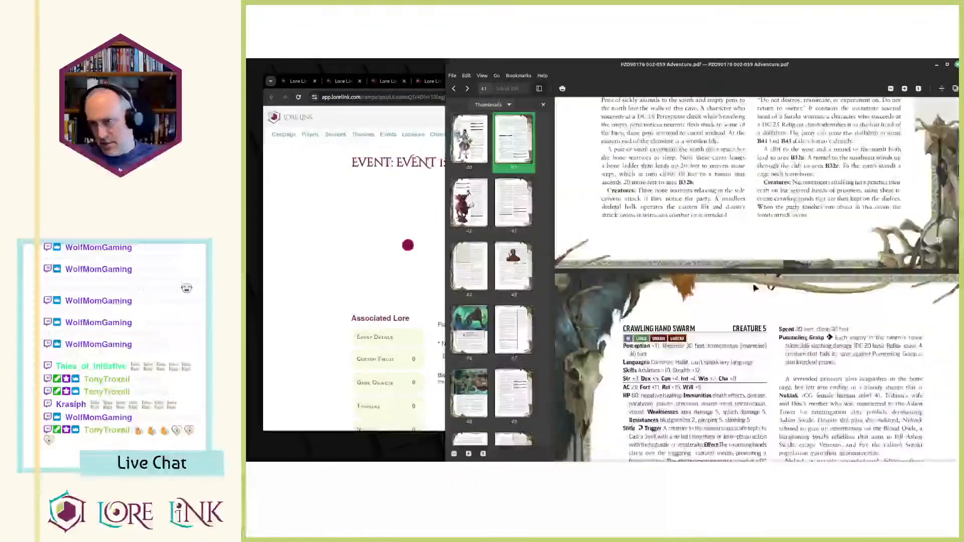
pyautogui.scroll(10, 781, 290)
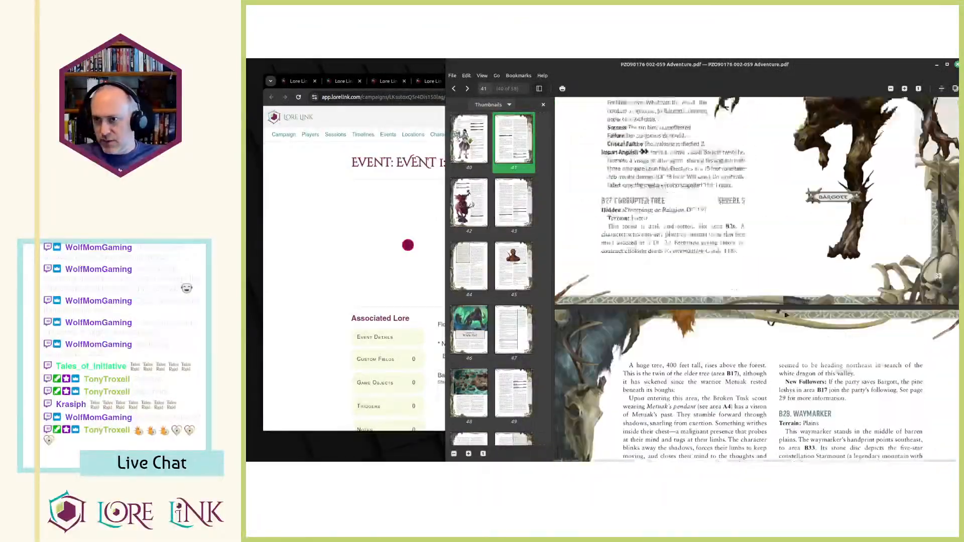
pyautogui.scroll(10, 780, 255)
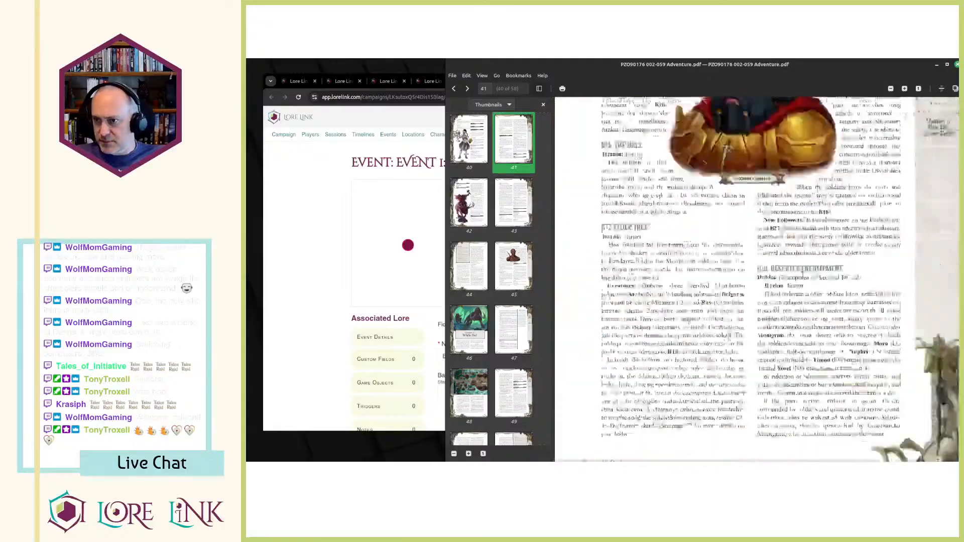
pyautogui.scroll(10, 819, 301)
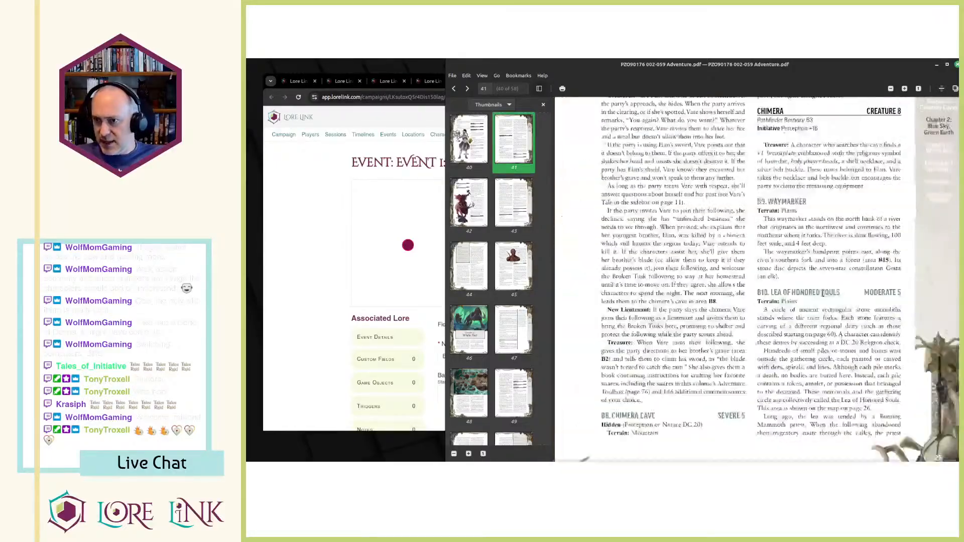
pyautogui.scroll(5, 826, 306)
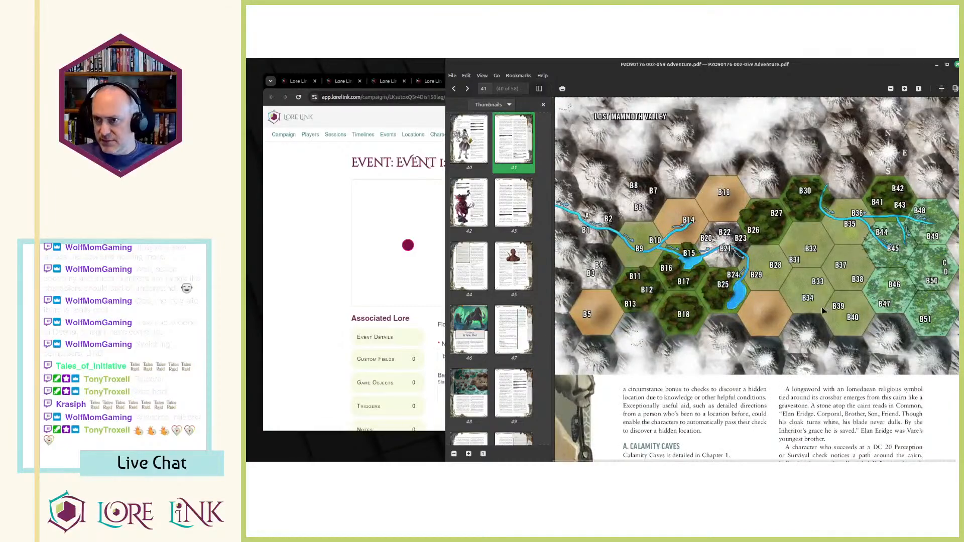
pyautogui.scroll(-5, 824, 308)
pyautogui.scroll(-2, 824, 310)
pyautogui.scroll(-3, 824, 306)
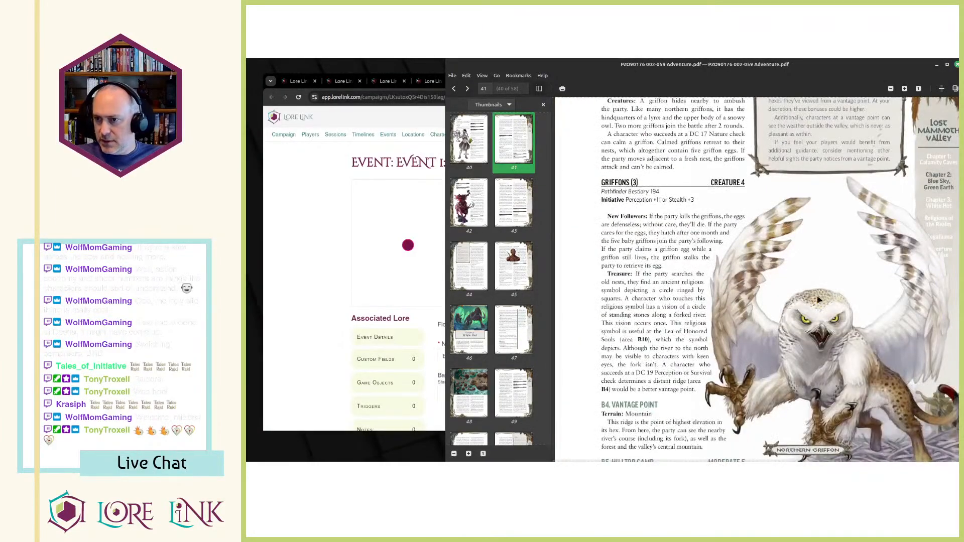
# Search the adventure PDF for "opening gambit" and read the Event 1 section.
pyautogui.hotkey('ctrl', 'f')
pyautogui.write('p')
pyautogui.write('pening')
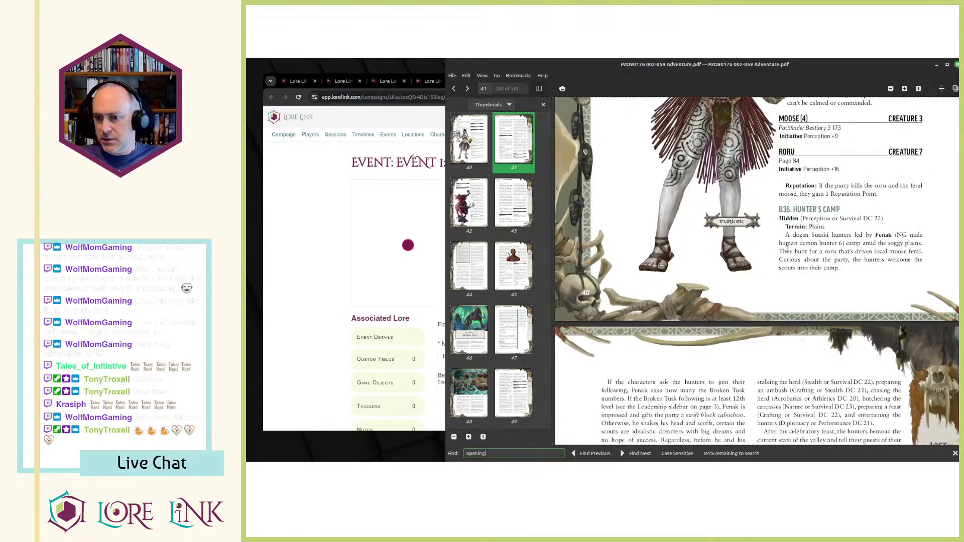
pyautogui.write('gambit')
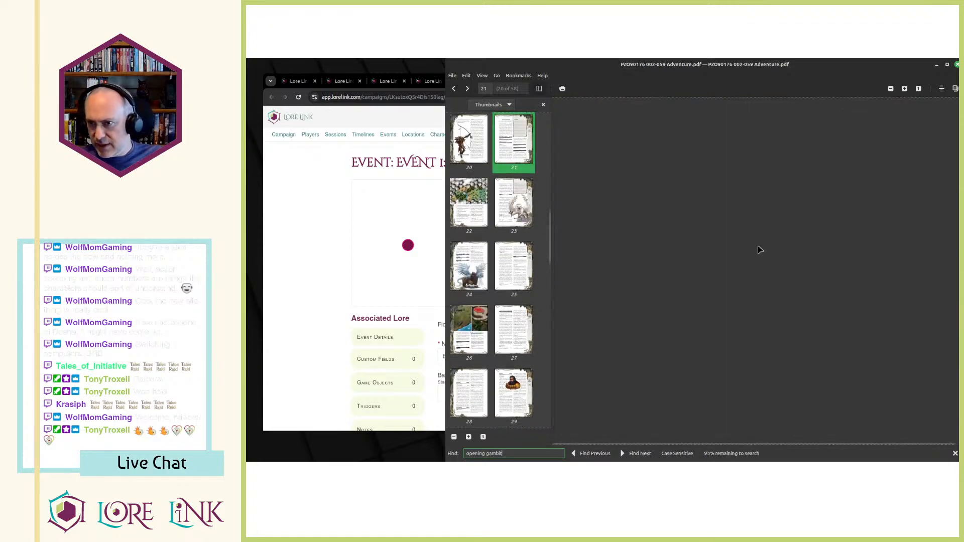
pyautogui.click(338, 345)
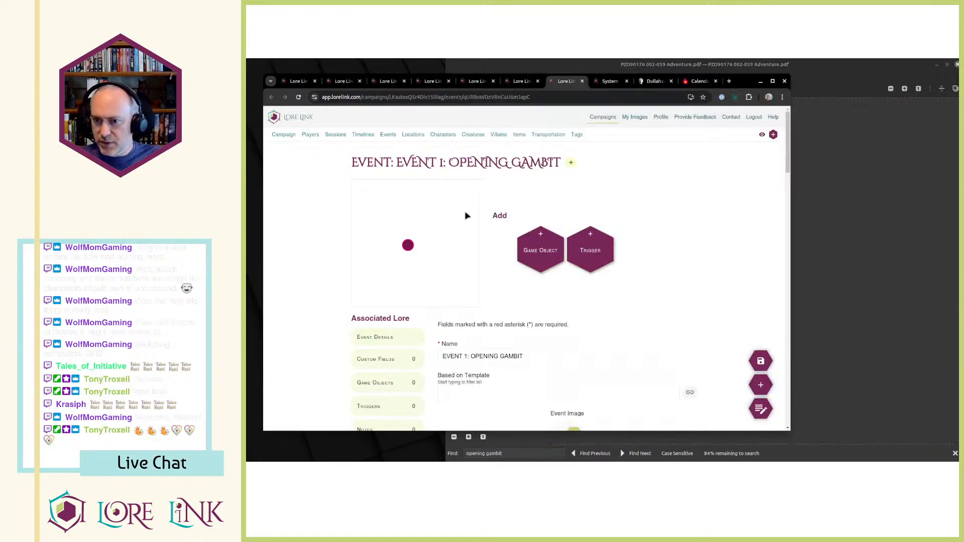
pyautogui.scroll(-3, 533, 228)
pyautogui.click(886, 314)
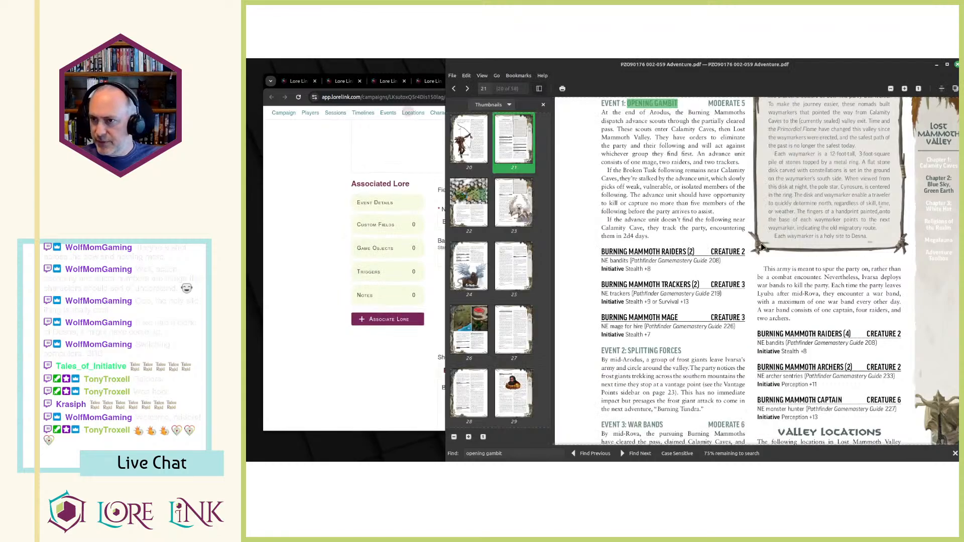
pyautogui.scroll(-3, 696, 279)
pyautogui.scroll(3, 640, 201)
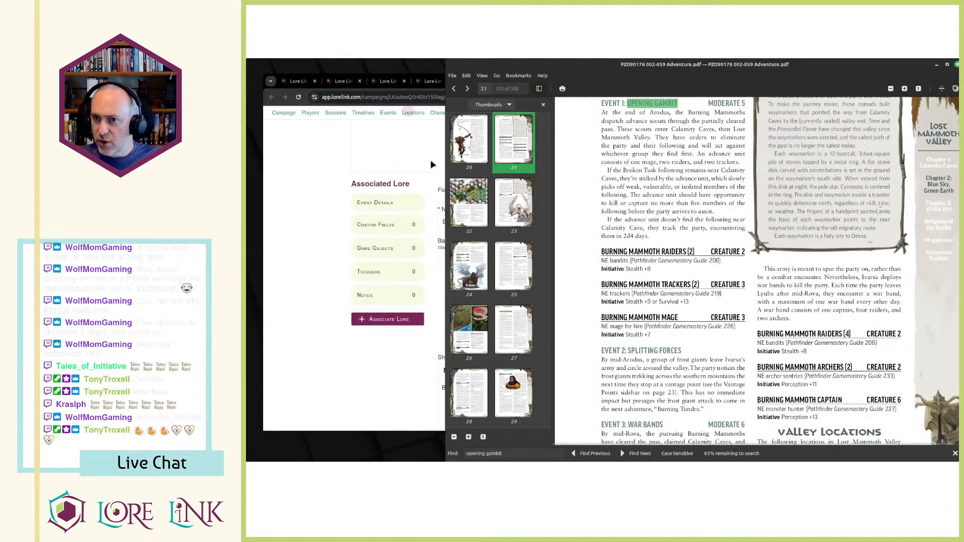
# Switch back to the browser and open the Blue Sky, Green Earth timeline from the campaign's timeline list.
pyautogui.click(327, 157)
pyautogui.click(610, 81)
pyautogui.click(555, 81)
pyautogui.click(364, 121)
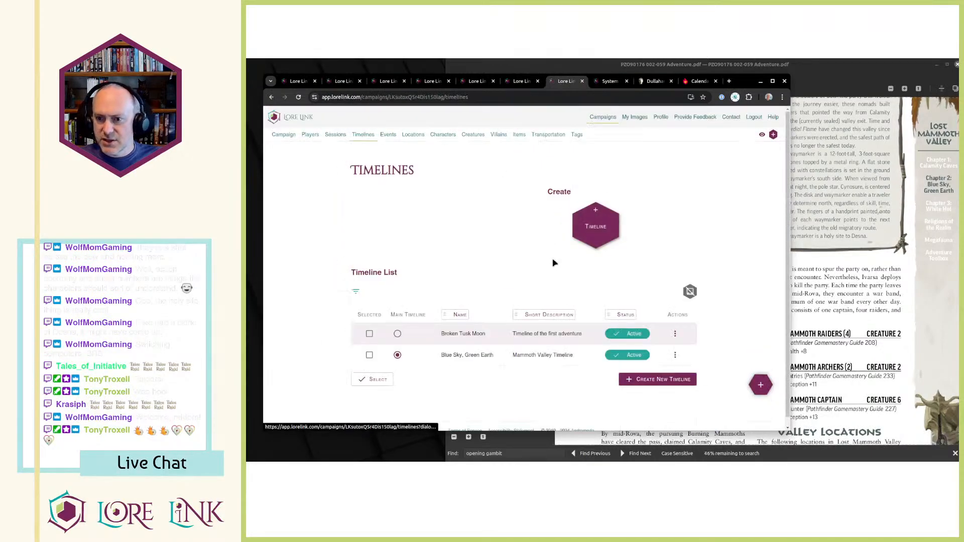
pyautogui.click(675, 355)
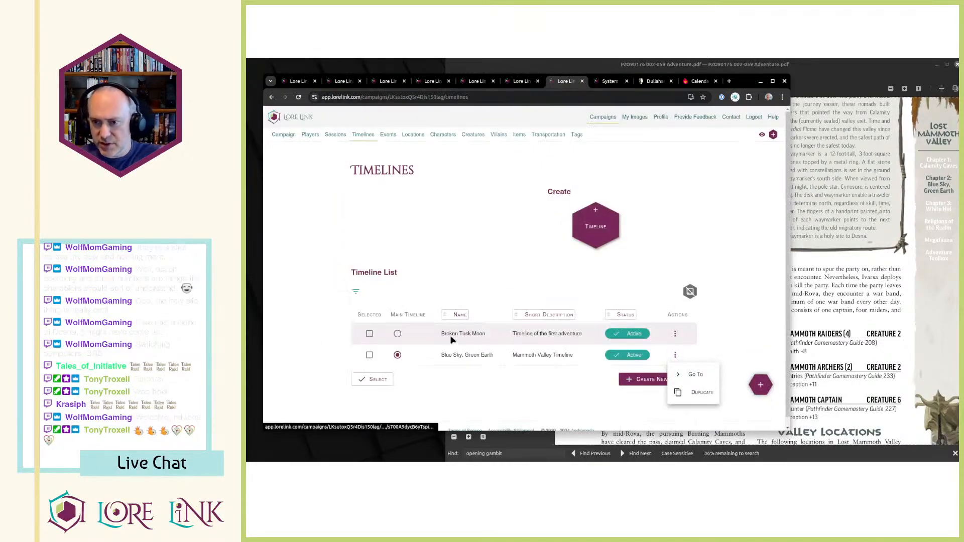
pyautogui.click(511, 338)
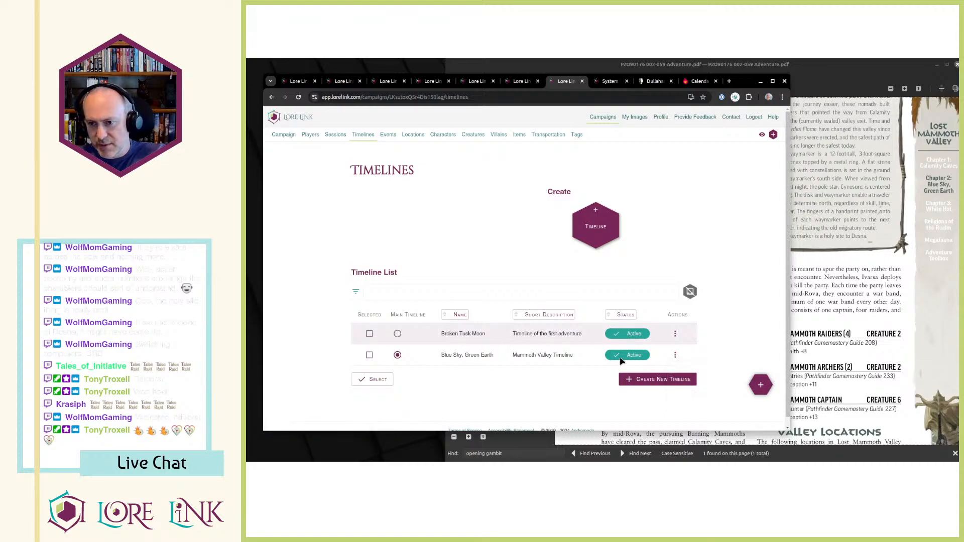
pyautogui.click(675, 355)
pyautogui.click(688, 373)
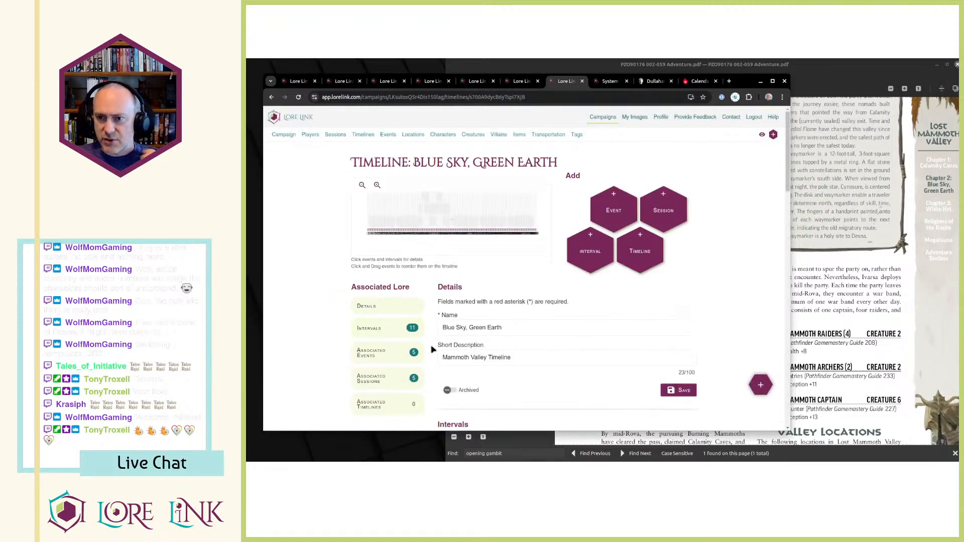
# Examine the timeline's associated events and highlight the Encounter Advanced Scouts entry.
pyautogui.scroll(-1, 444, 282)
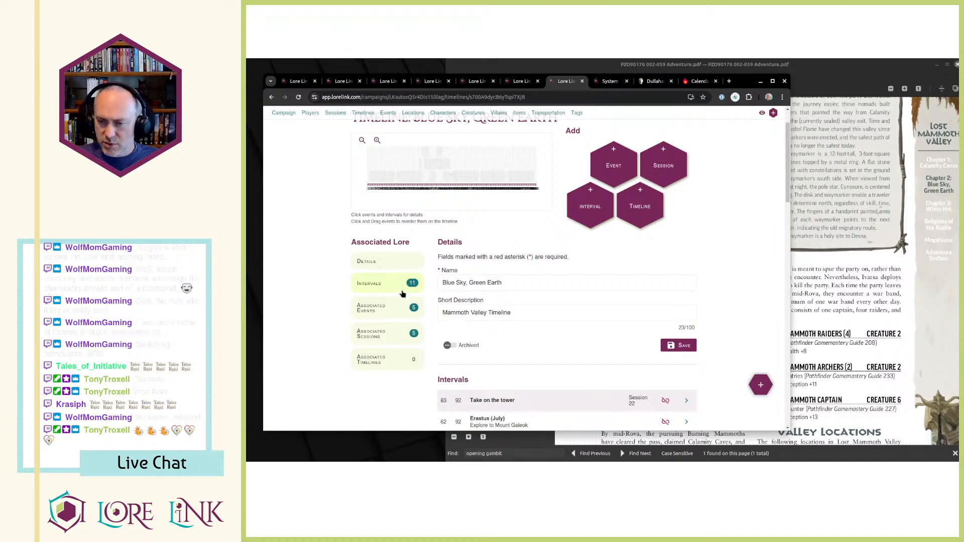
pyautogui.click(384, 315)
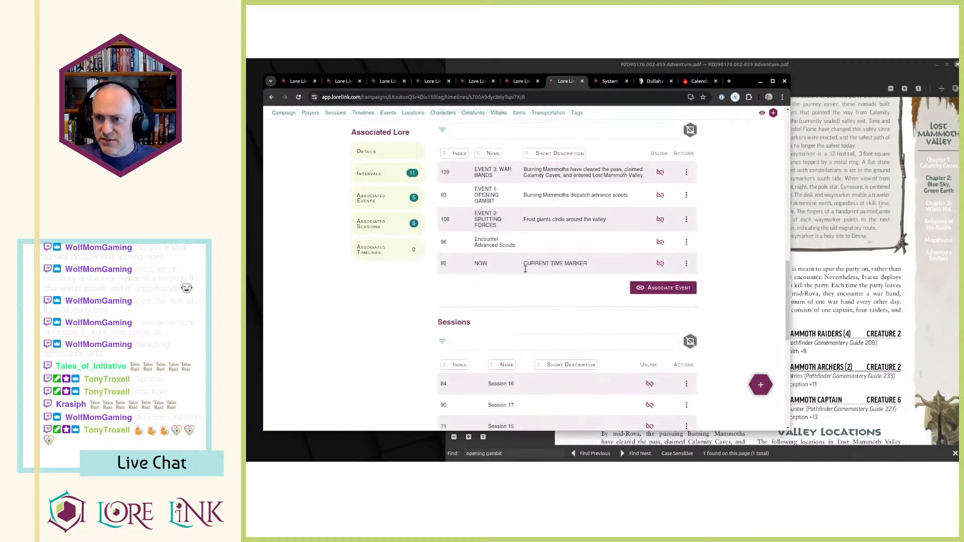
pyautogui.moveTo(472, 244); pyautogui.dragTo(532, 246)
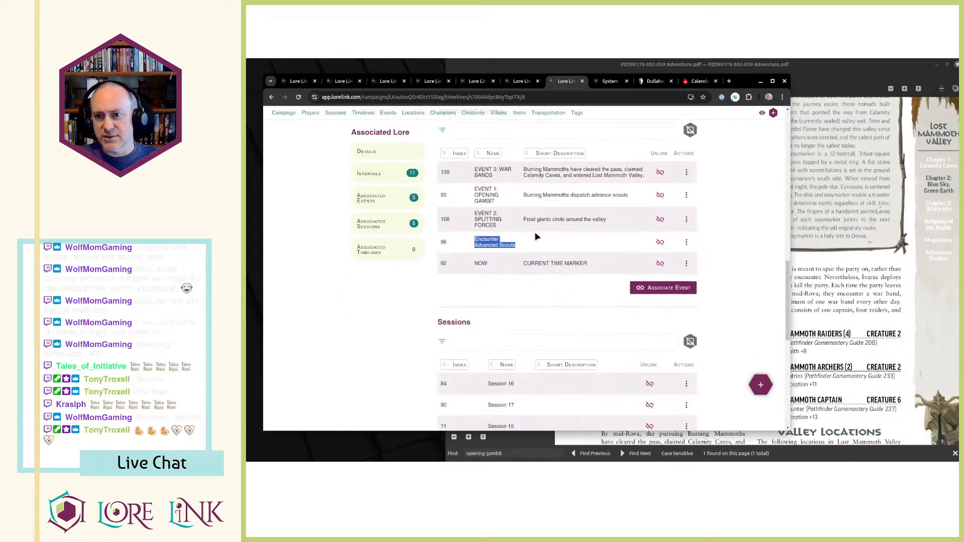
# Return to Session 23 and associate the existing event Encounter Advanced Scouts with it.
pyautogui.click(522, 80)
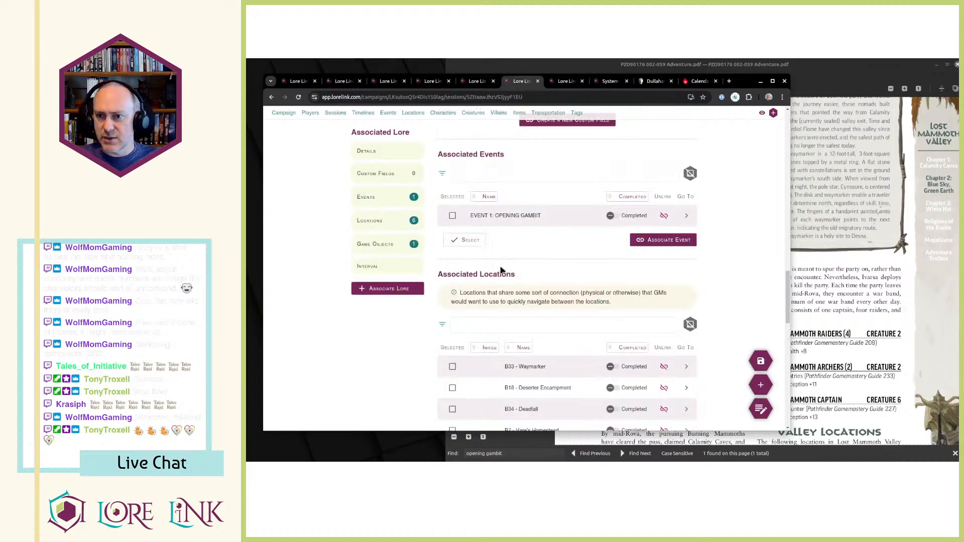
pyautogui.click(653, 241)
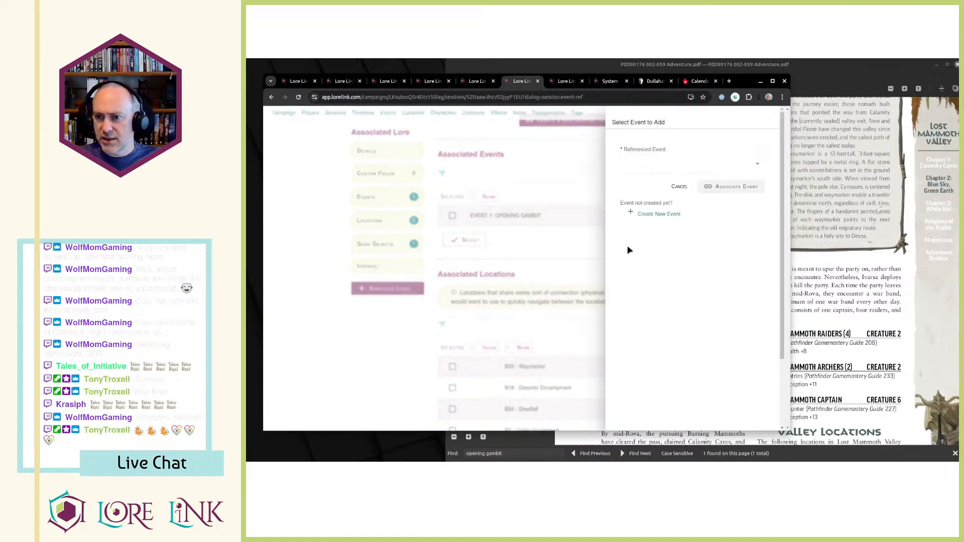
pyautogui.click(653, 168)
pyautogui.scroll(-1, 666, 190)
pyautogui.scroll(-3, 678, 209)
pyautogui.click(674, 207)
pyautogui.click(734, 188)
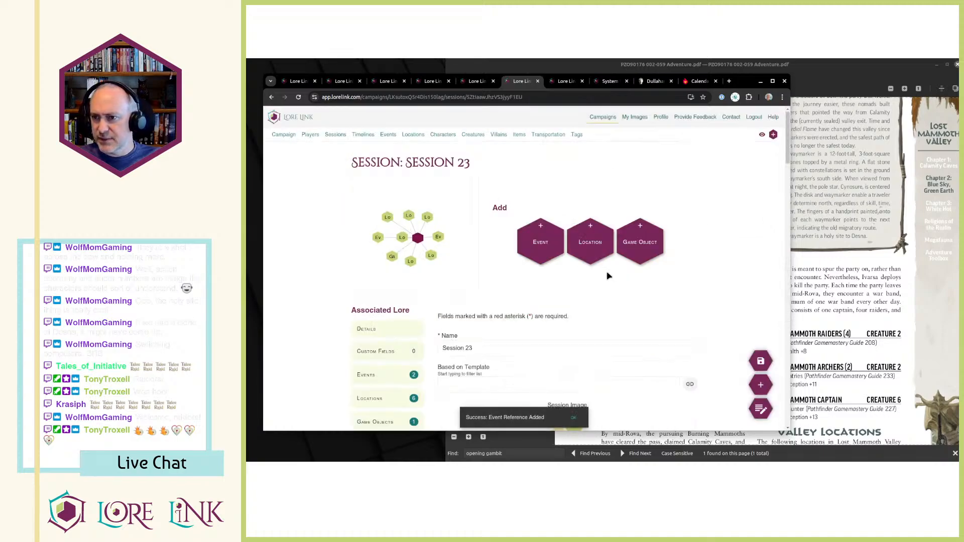
# Read through Session 23's short description and its description of planned actions.
pyautogui.scroll(-7, 581, 315)
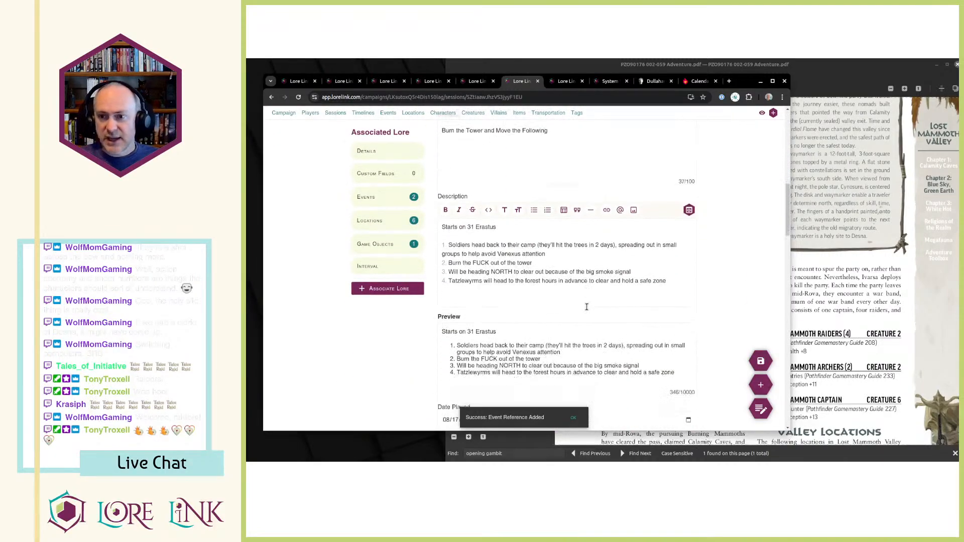
pyautogui.scroll(5, 593, 304)
pyautogui.scroll(2, 595, 296)
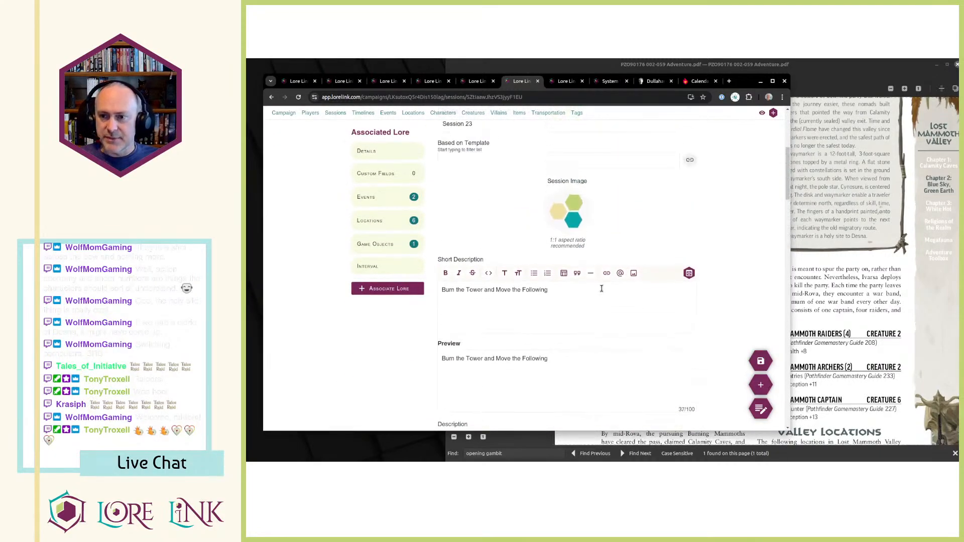
pyautogui.scroll(-3, 598, 294)
pyautogui.scroll(5, 529, 367)
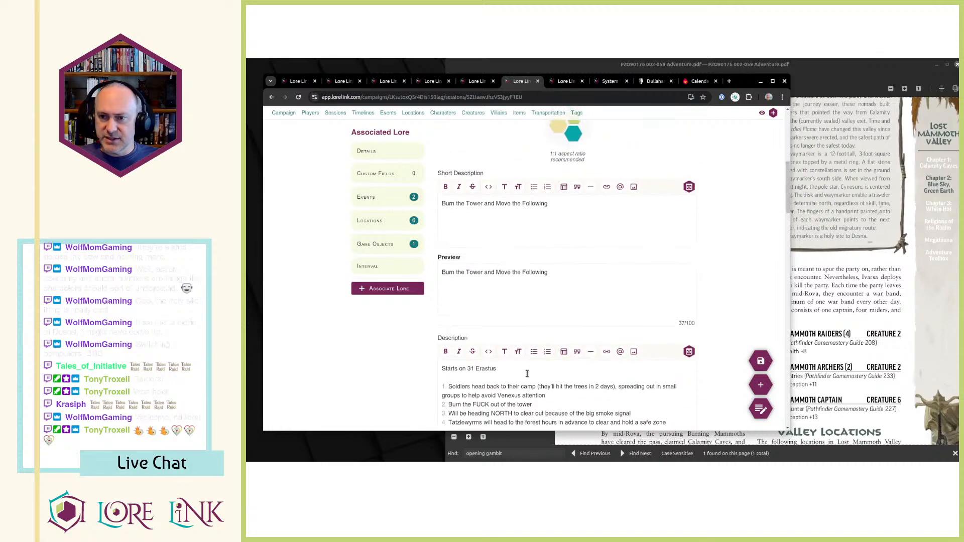
# Associate the existing location Encounter Advanced Scouts with Session 23.
pyautogui.click(374, 287)
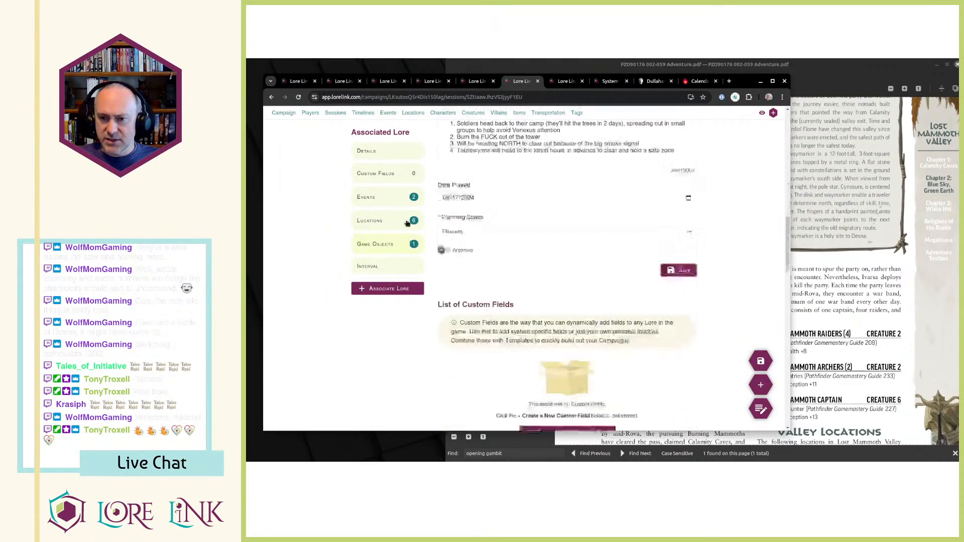
pyautogui.click(380, 222)
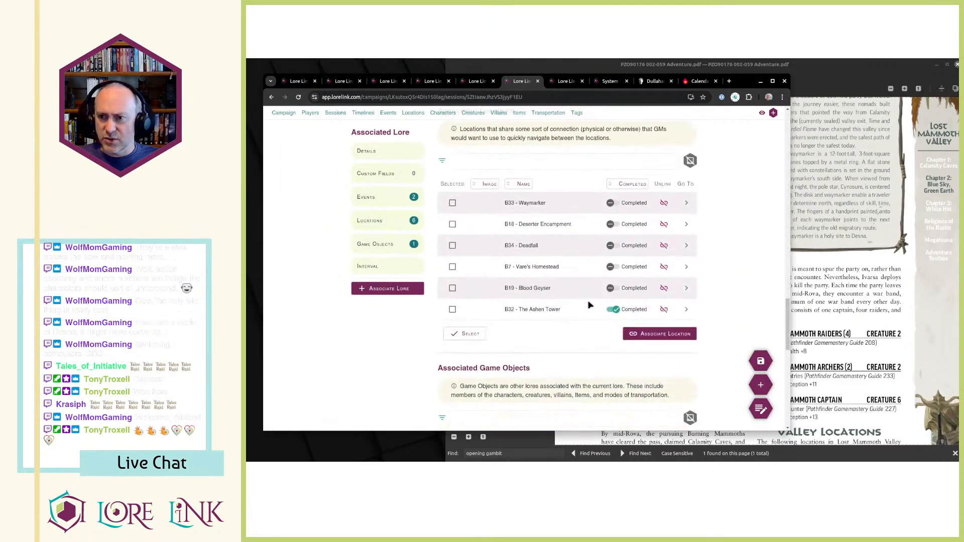
pyautogui.click(660, 334)
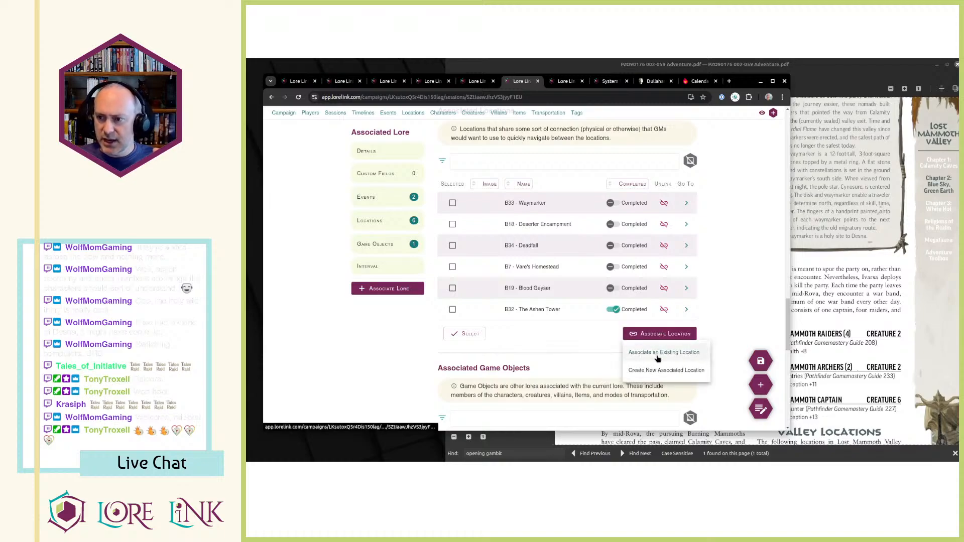
pyautogui.click(660, 352)
pyautogui.click(651, 169)
pyautogui.scroll(-3, 678, 193)
pyautogui.scroll(-5, 686, 216)
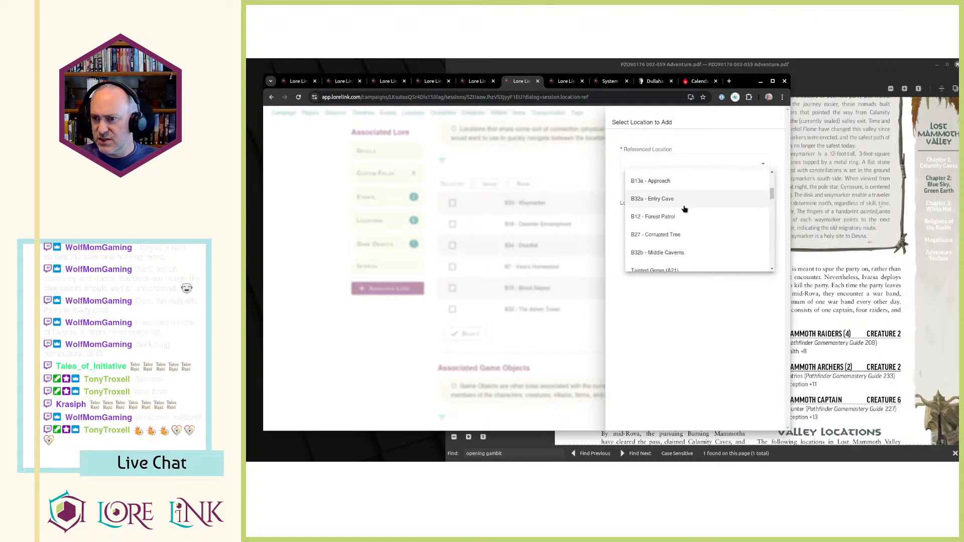
pyautogui.scroll(-8, 687, 234)
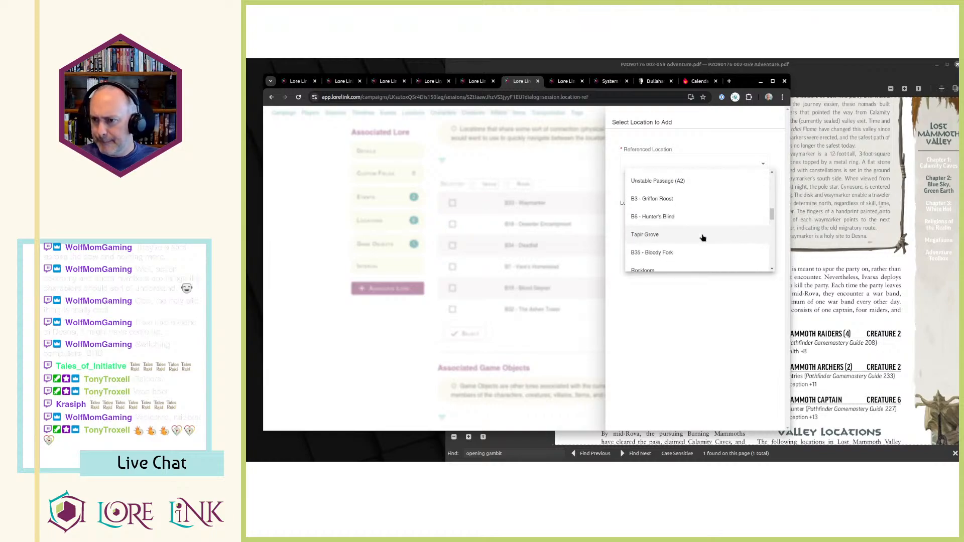
pyautogui.click(698, 189)
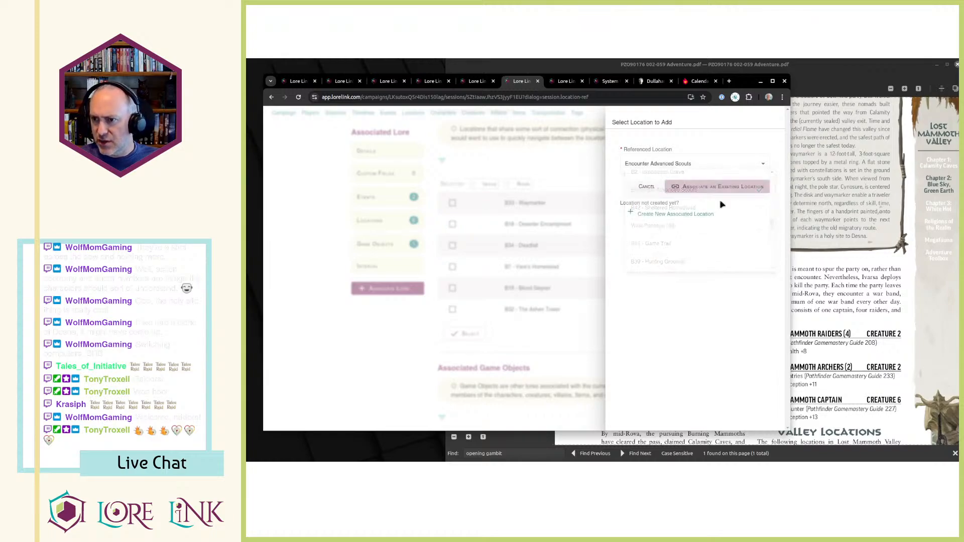
pyautogui.click(732, 188)
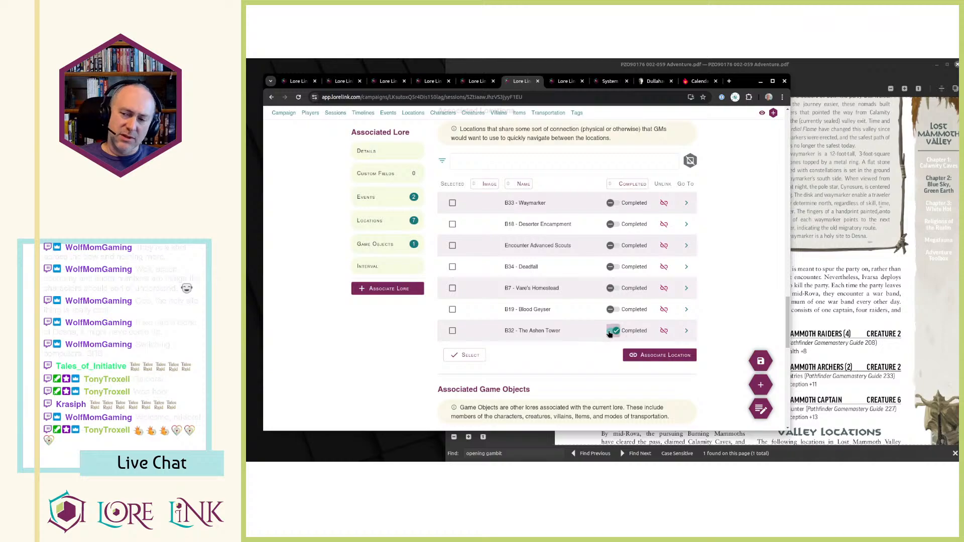
# Review Session 23's associated locations, game objects and events.
pyautogui.scroll(3, 739, 296)
pyautogui.scroll(-3, 743, 284)
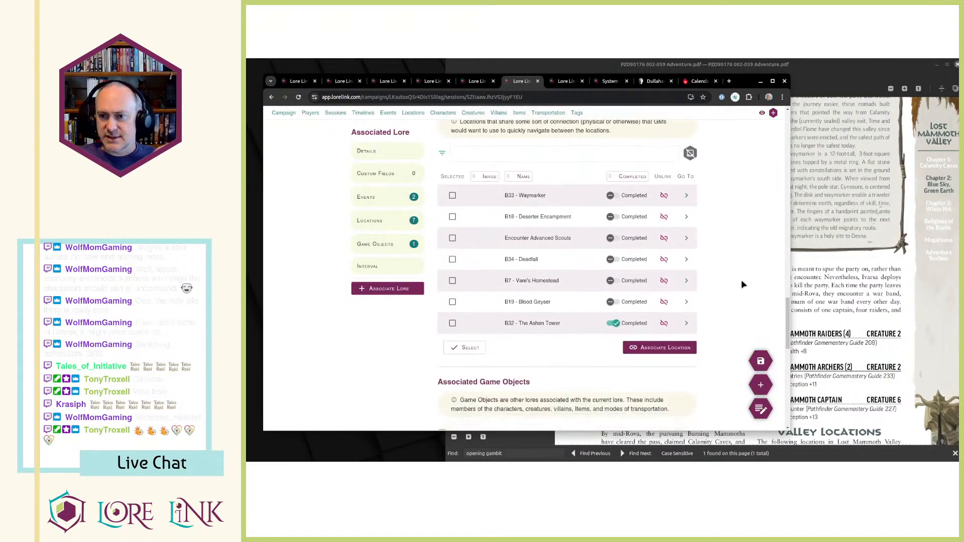
pyautogui.scroll(-6, 744, 274)
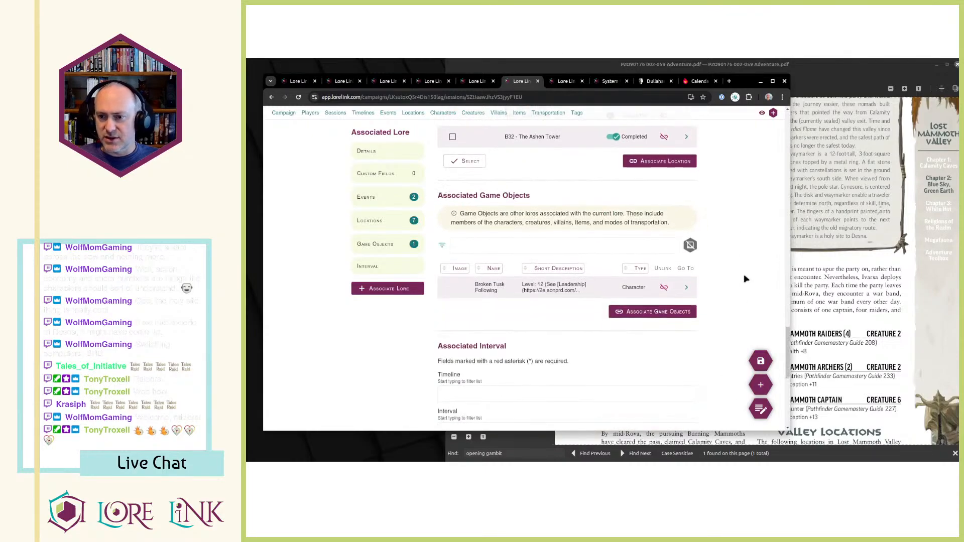
pyautogui.scroll(4, 727, 316)
pyautogui.scroll(10, 733, 317)
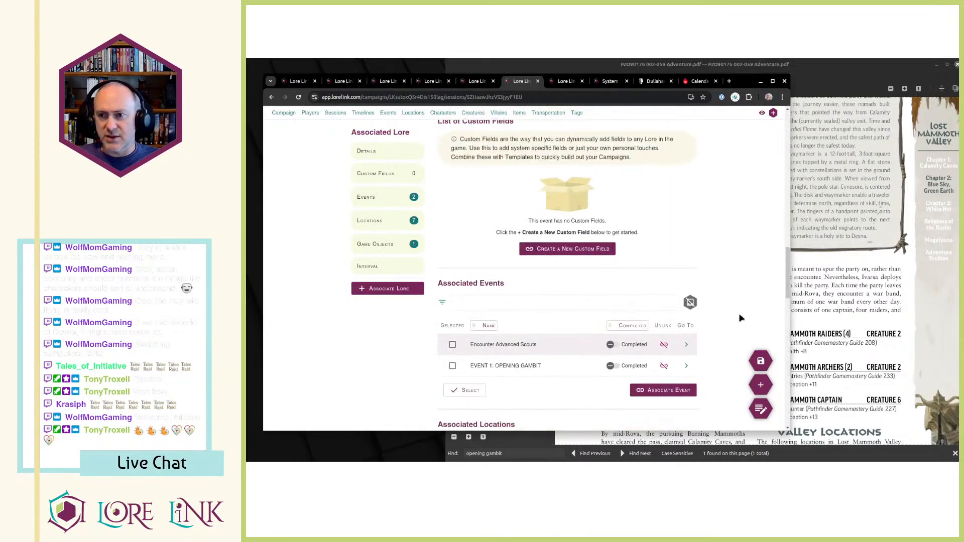
# Open the Quest for the Frozen Flame campaign's main page and switch it from editing to viewing mode.
pyautogui.click(567, 81)
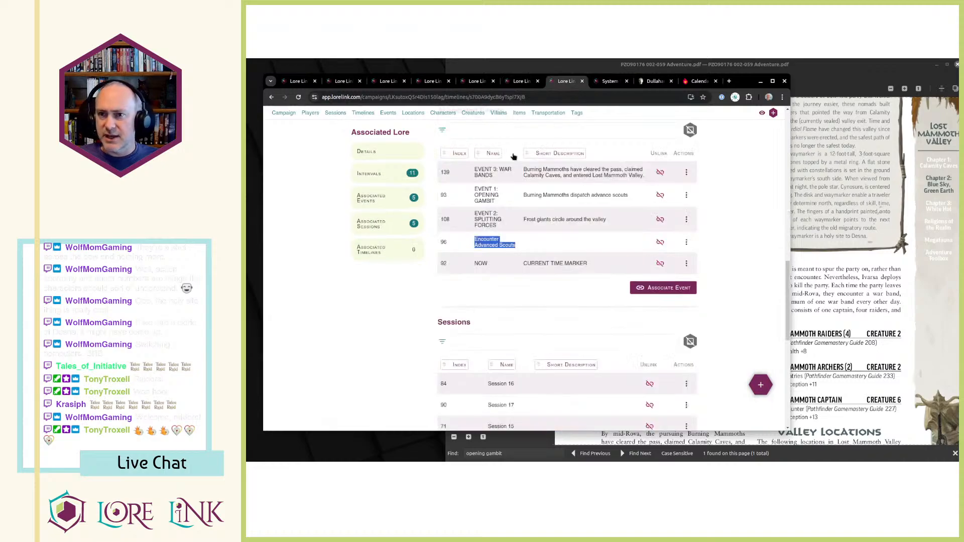
pyautogui.click(283, 113)
pyautogui.click(762, 134)
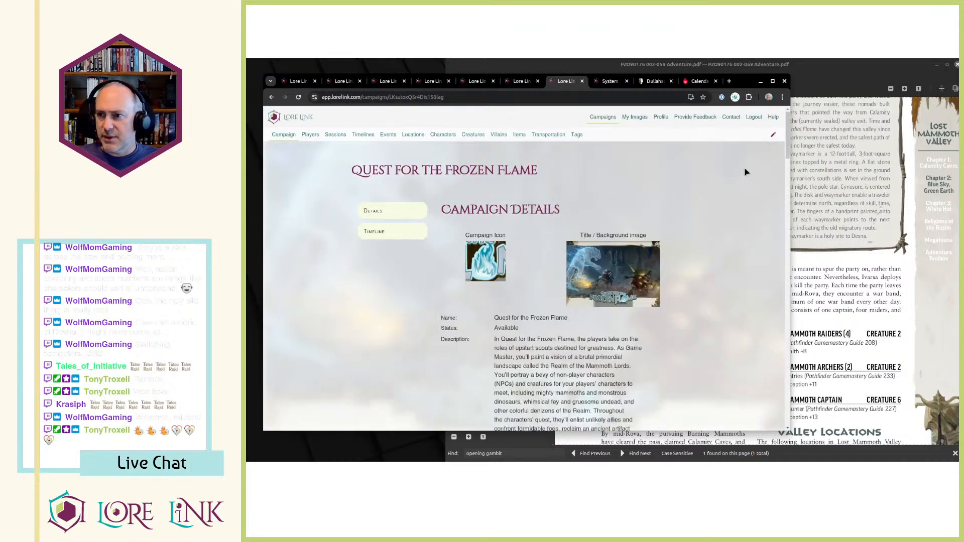
# Examine the campaign's timeline around the NOW marker and EVENT 1: OPENING GAMBIT.
pyautogui.scroll(-10, 717, 254)
pyautogui.scroll(-8, 702, 276)
pyautogui.scroll(7, 518, 221)
pyautogui.scroll(-6, 521, 215)
pyautogui.scroll(3, 495, 243)
pyautogui.moveTo(575, 247); pyautogui.dragTo(573, 258)
pyautogui.click(489, 277)
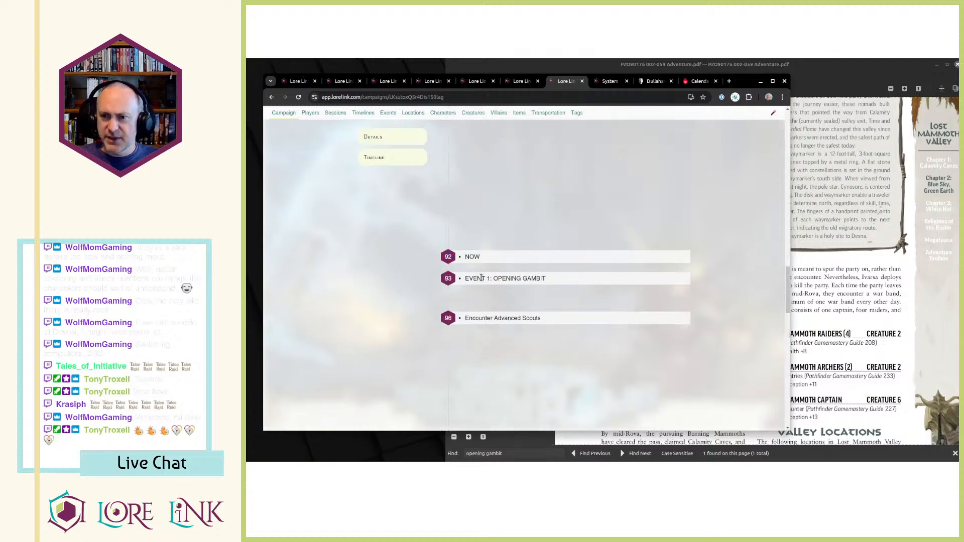
pyautogui.moveTo(458, 281); pyautogui.dragTo(577, 289)
pyautogui.click(578, 294)
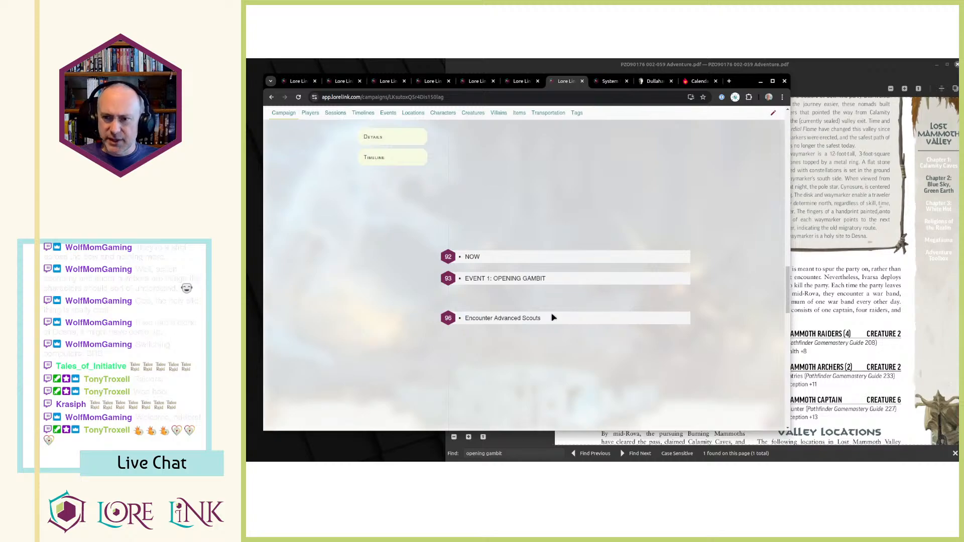
# Review the timeline entries from Encounter Advanced Scouts through EVENT 2: SPLITTING FORCES to EVENT 3: WAR BANDS.
pyautogui.scroll(-1, 547, 323)
pyautogui.moveTo(447, 231); pyautogui.dragTo(536, 276)
pyautogui.click(578, 289)
pyautogui.scroll(-2, 526, 280)
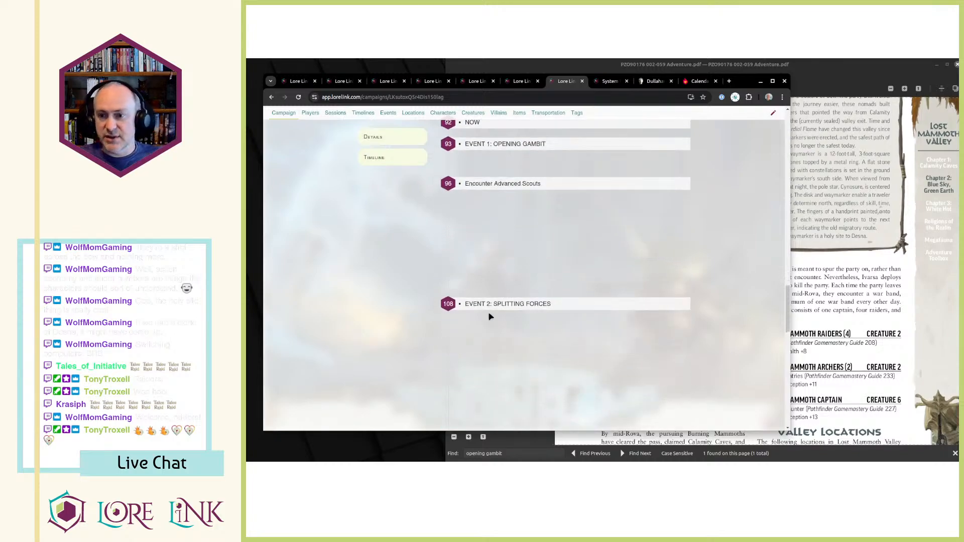
pyautogui.moveTo(466, 301); pyautogui.dragTo(592, 309)
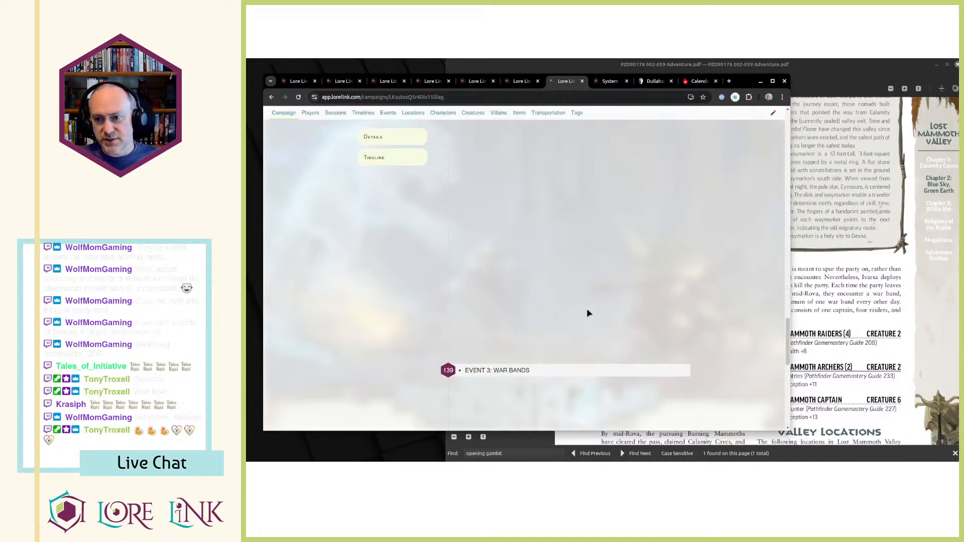
pyautogui.scroll(12, 581, 315)
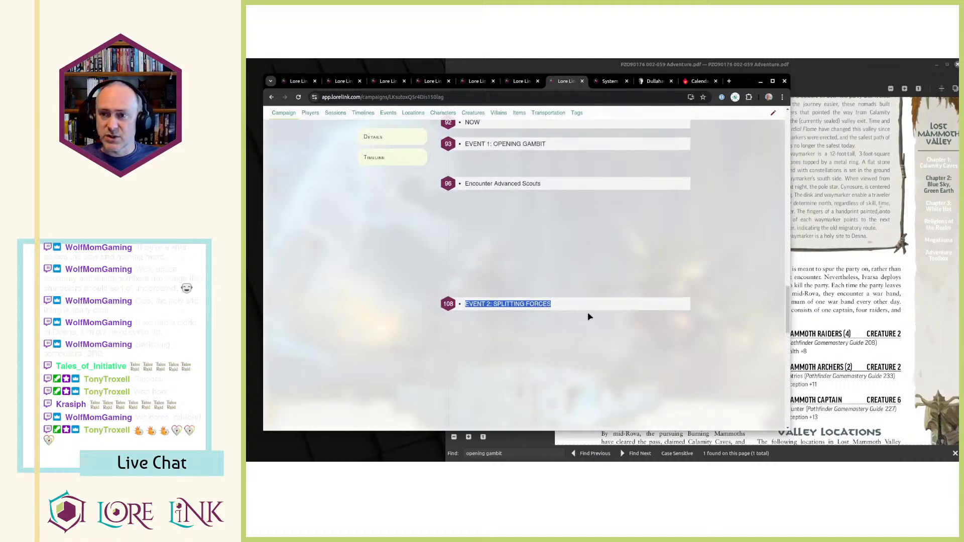
pyautogui.click(619, 295)
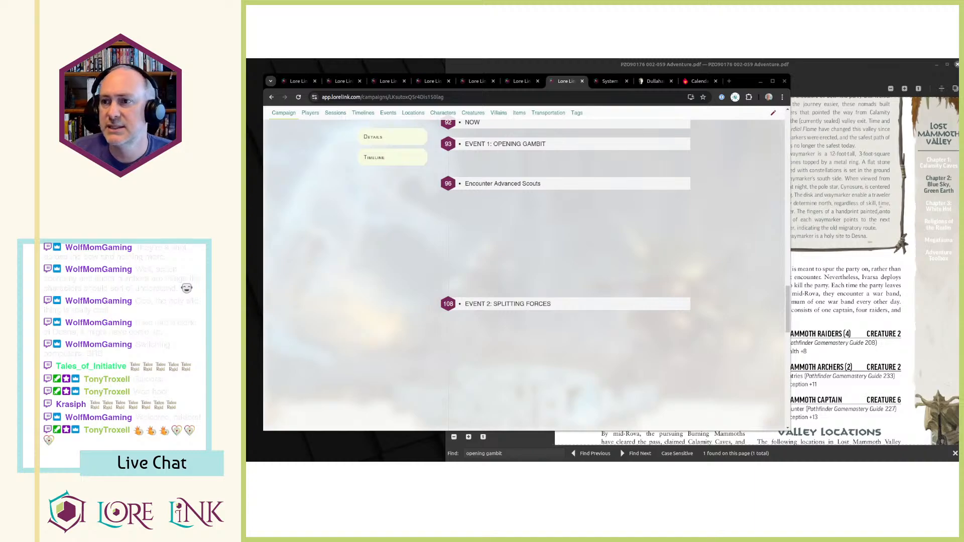
# Switch to the public Lore Link website and view its Get Started page down to the account, newsletter and social media links.
pyautogui.click(609, 80)
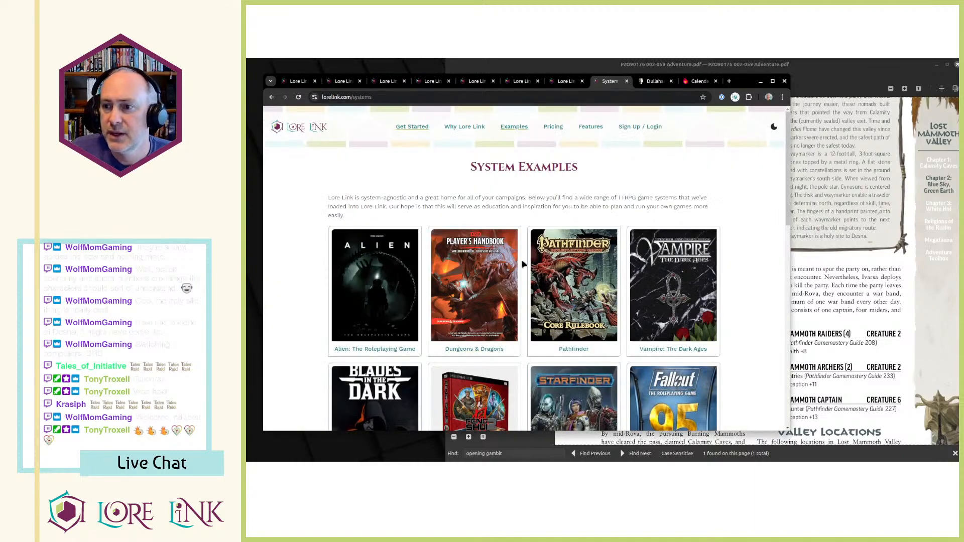
pyautogui.click(416, 128)
pyautogui.scroll(-1, 613, 216)
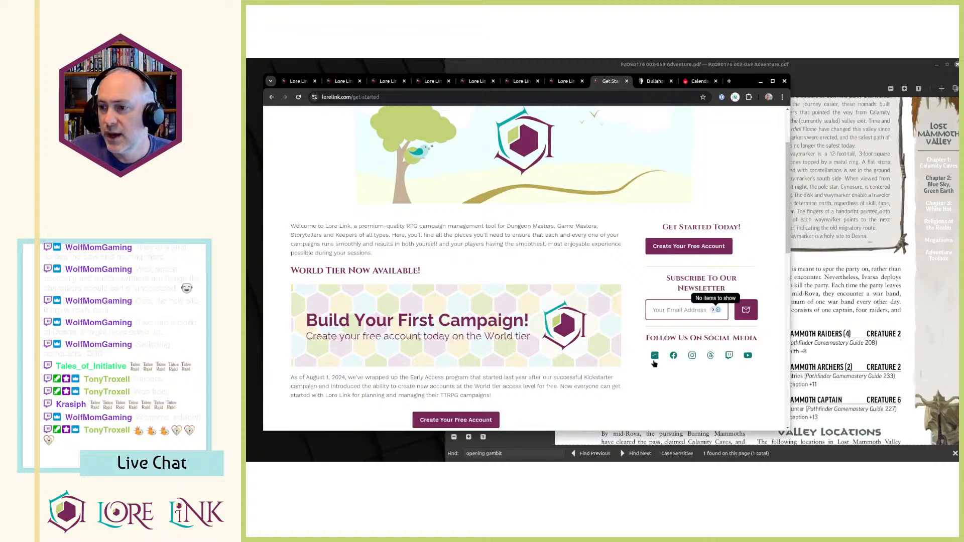